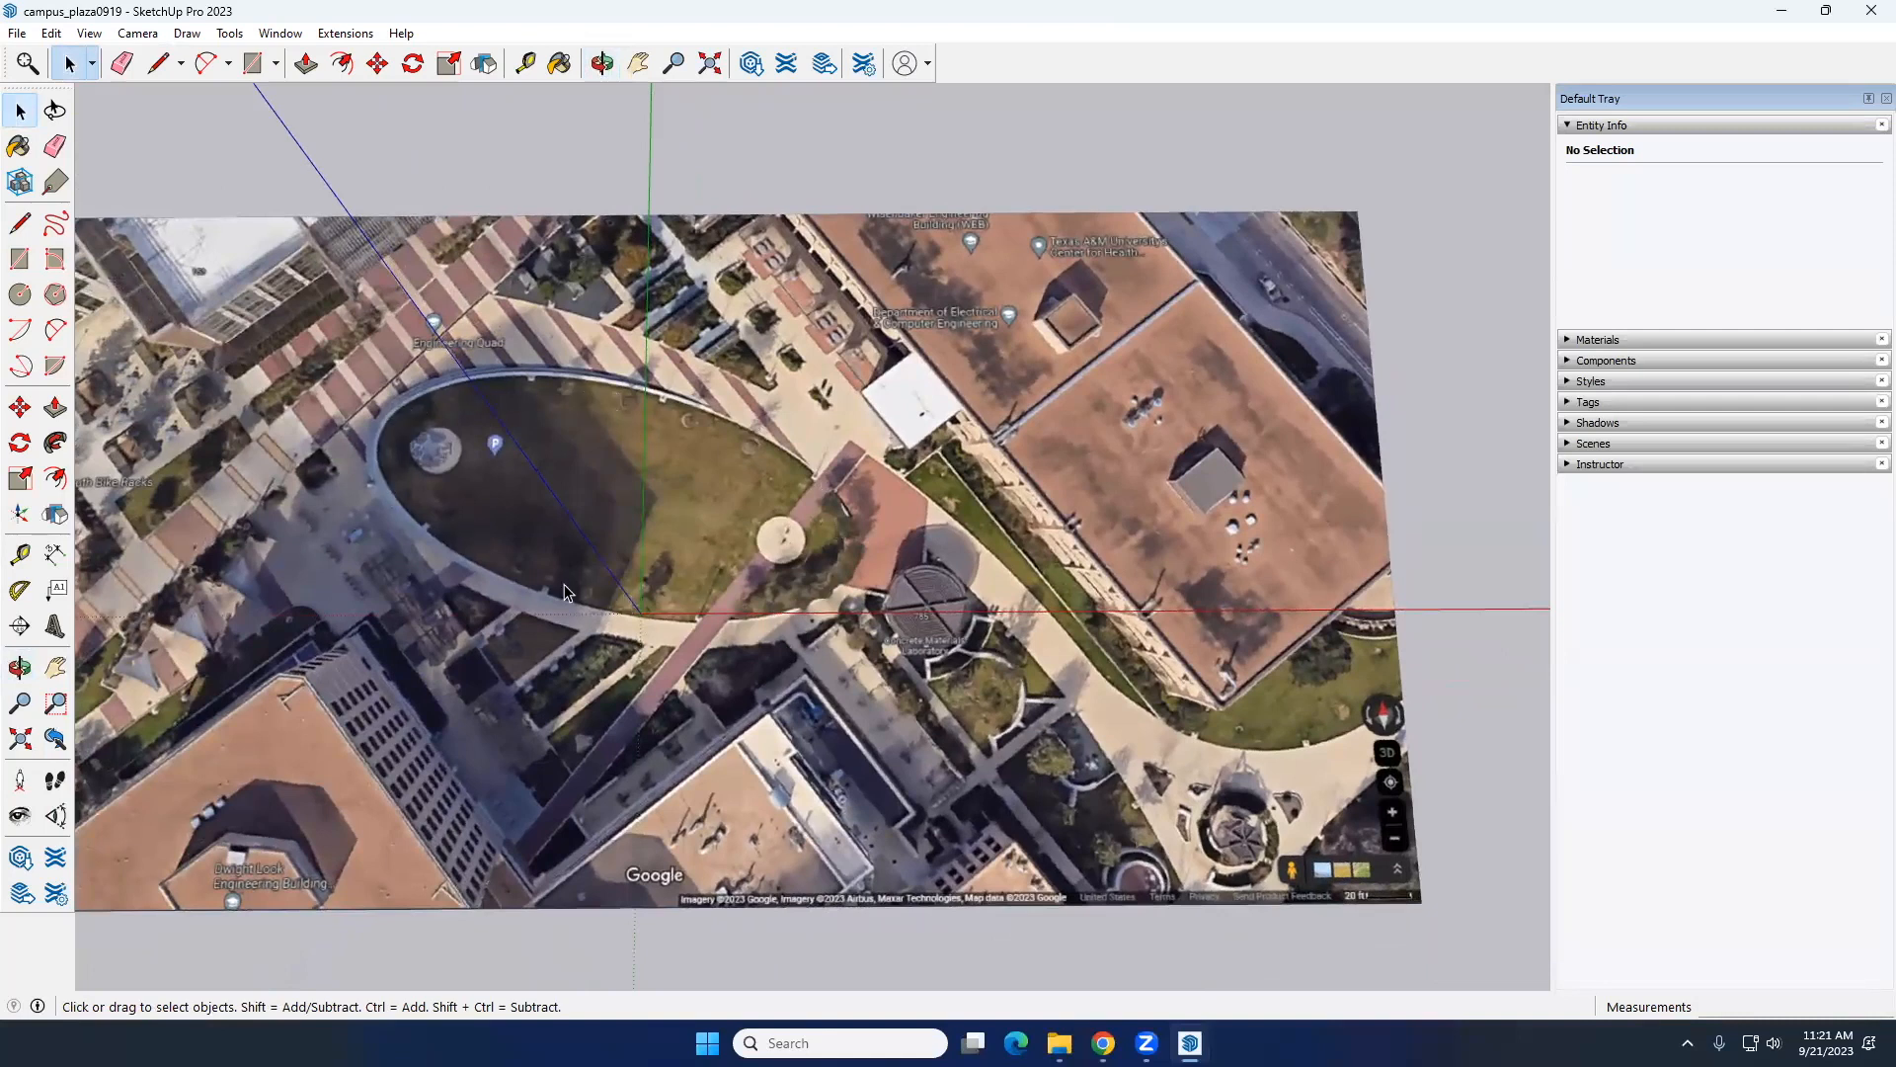
{"action": "scroll", "coordinate": [565, 590], "scroll_direction": "down", "scroll_amount": 3}
{"action": "scroll", "coordinate": [580, 685], "scroll_direction": "up", "scroll_amount": 5}
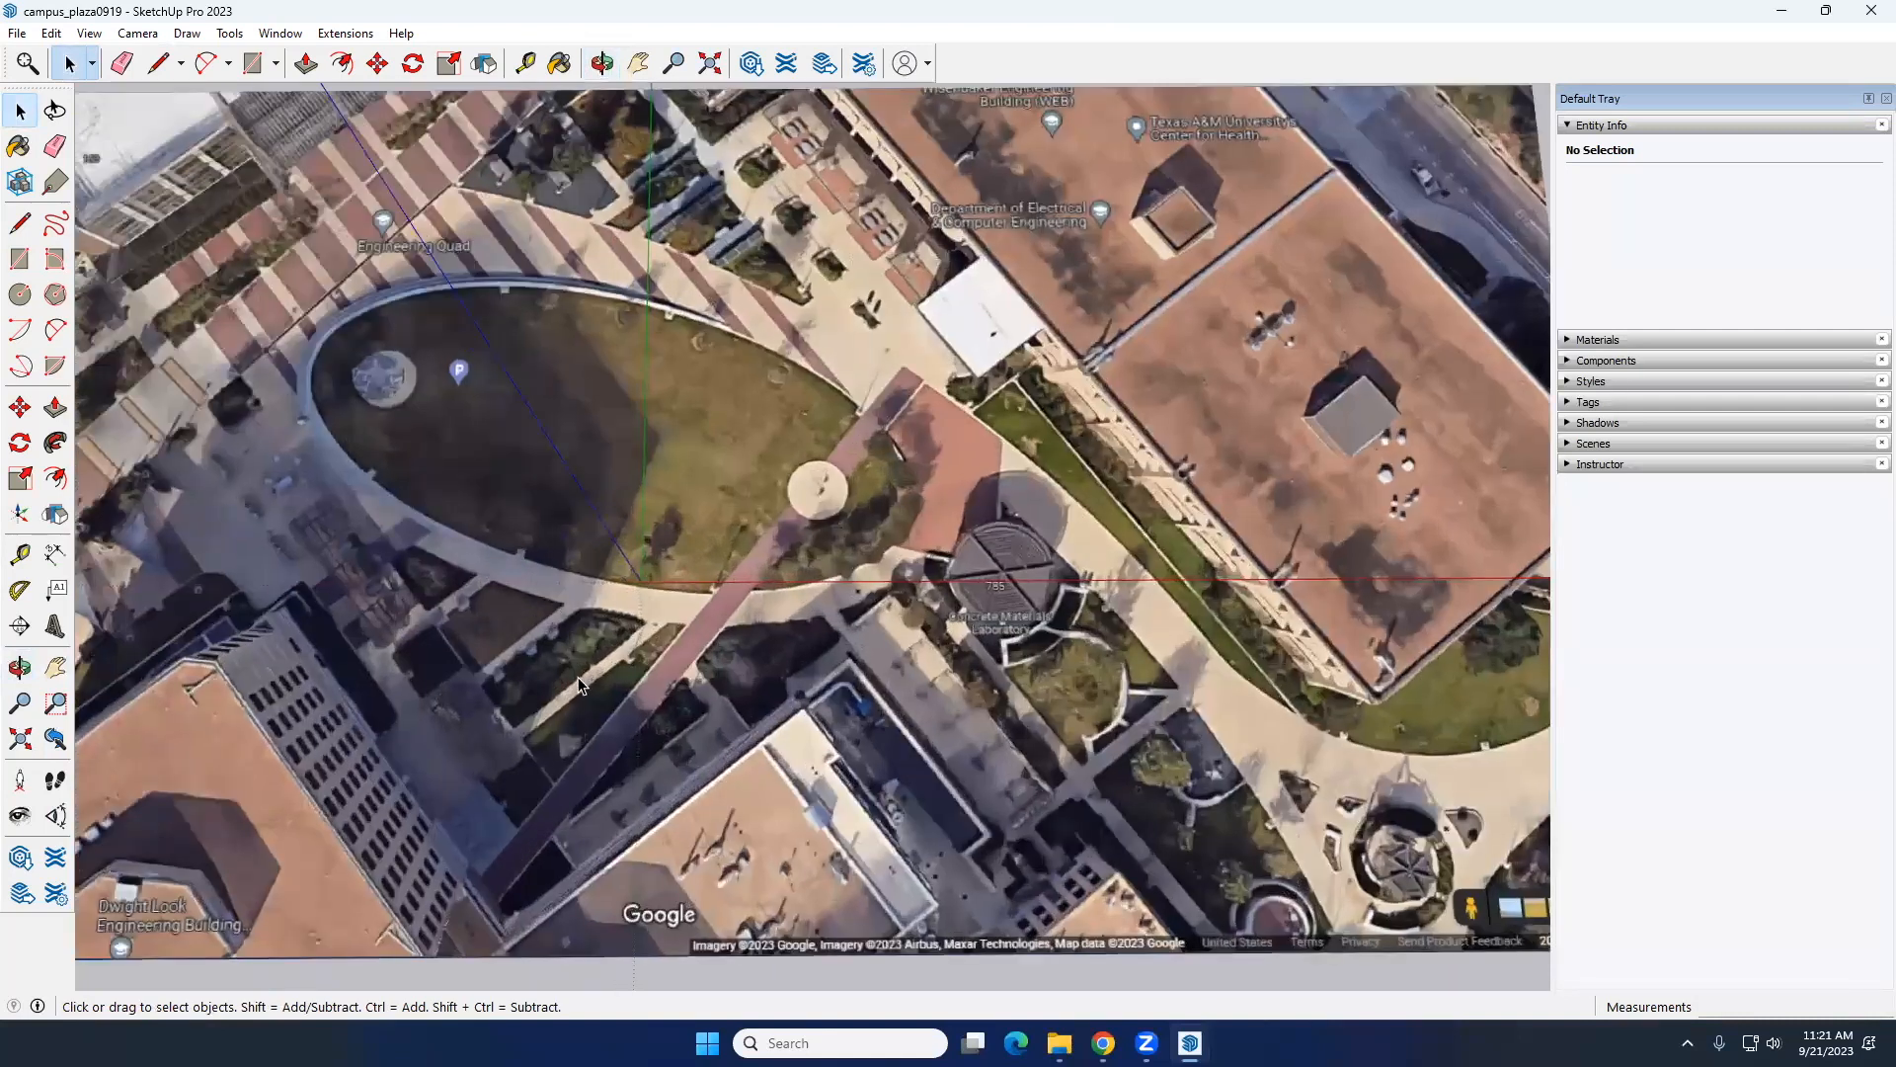
{"action": "scroll", "coordinate": [547, 661], "scroll_direction": "up", "scroll_amount": 2}
{"action": "scroll", "coordinate": [547, 661], "scroll_direction": "down", "scroll_amount": 5}
{"action": "scroll", "coordinate": [481, 563], "scroll_direction": "up", "scroll_amount": 3}
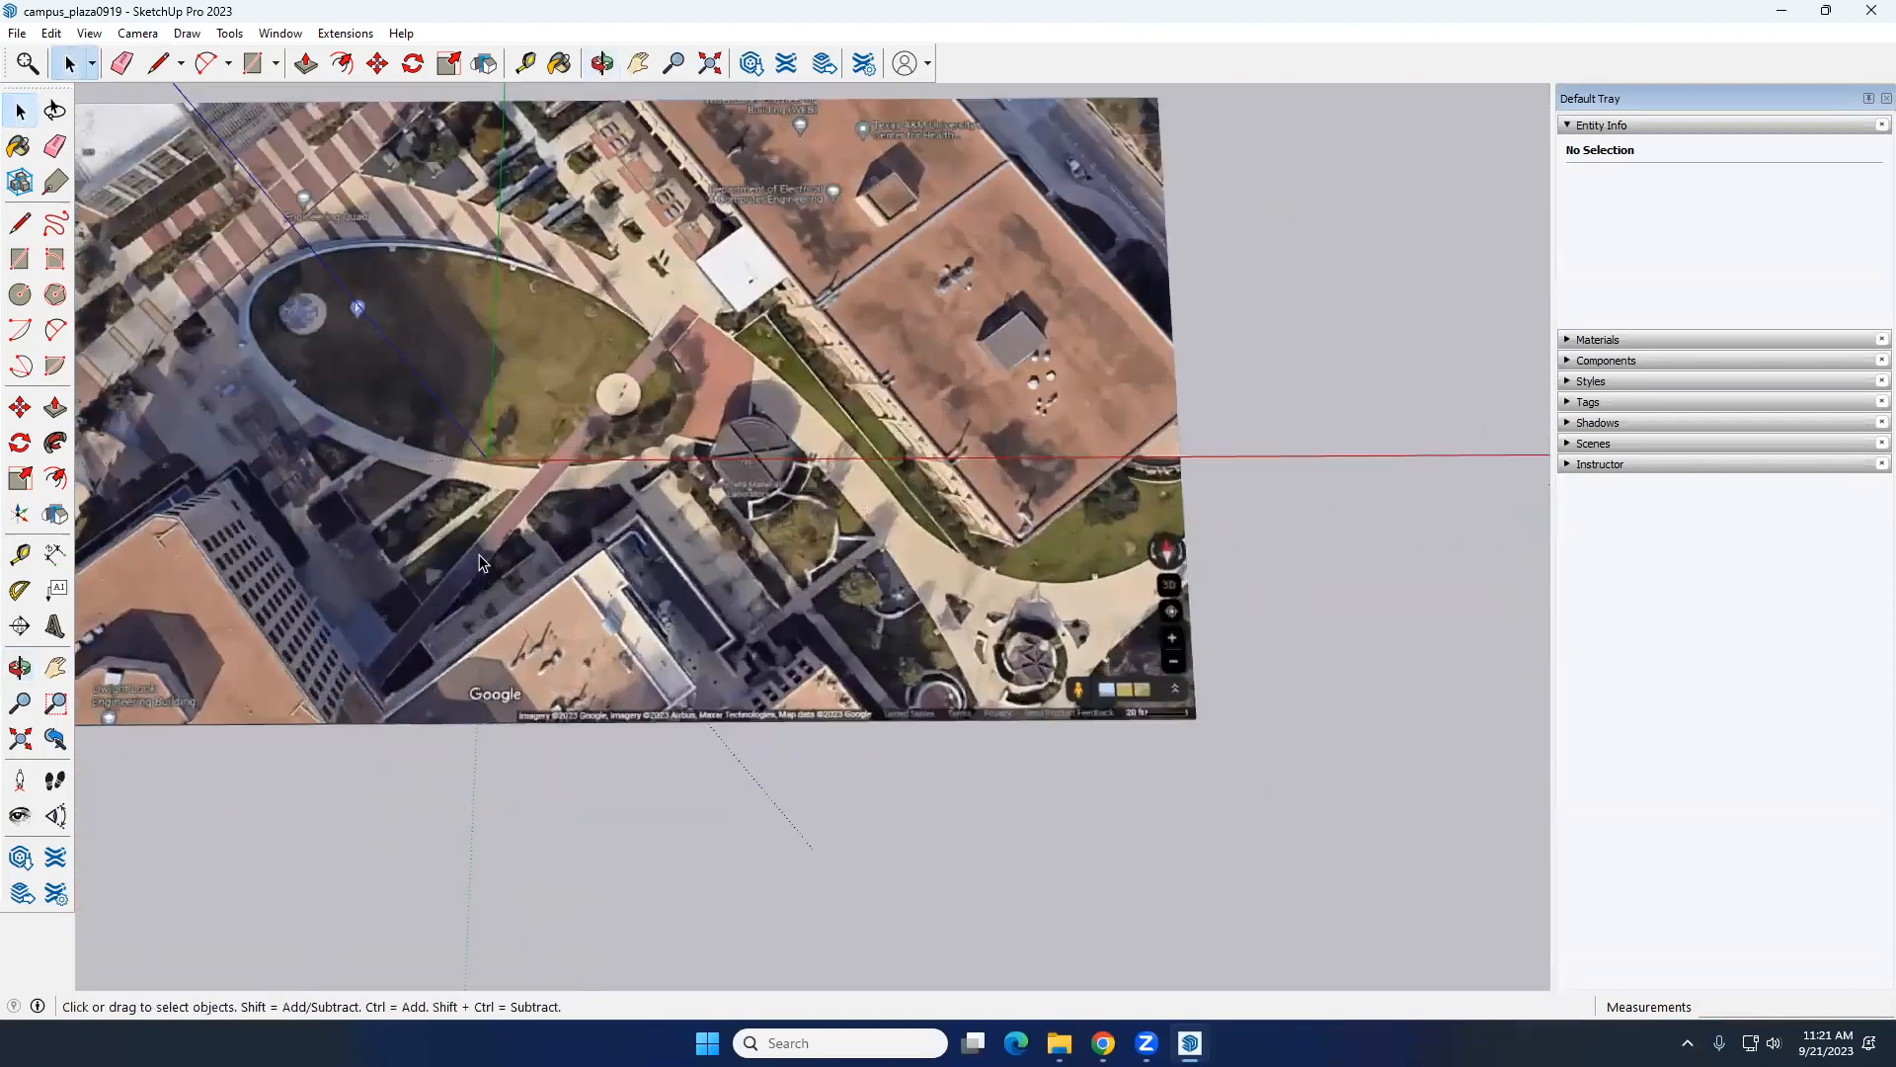
{"action": "middle_click_drag", "start_coordinate": [495, 377], "coordinate": [555, 419], "text": "shift"}
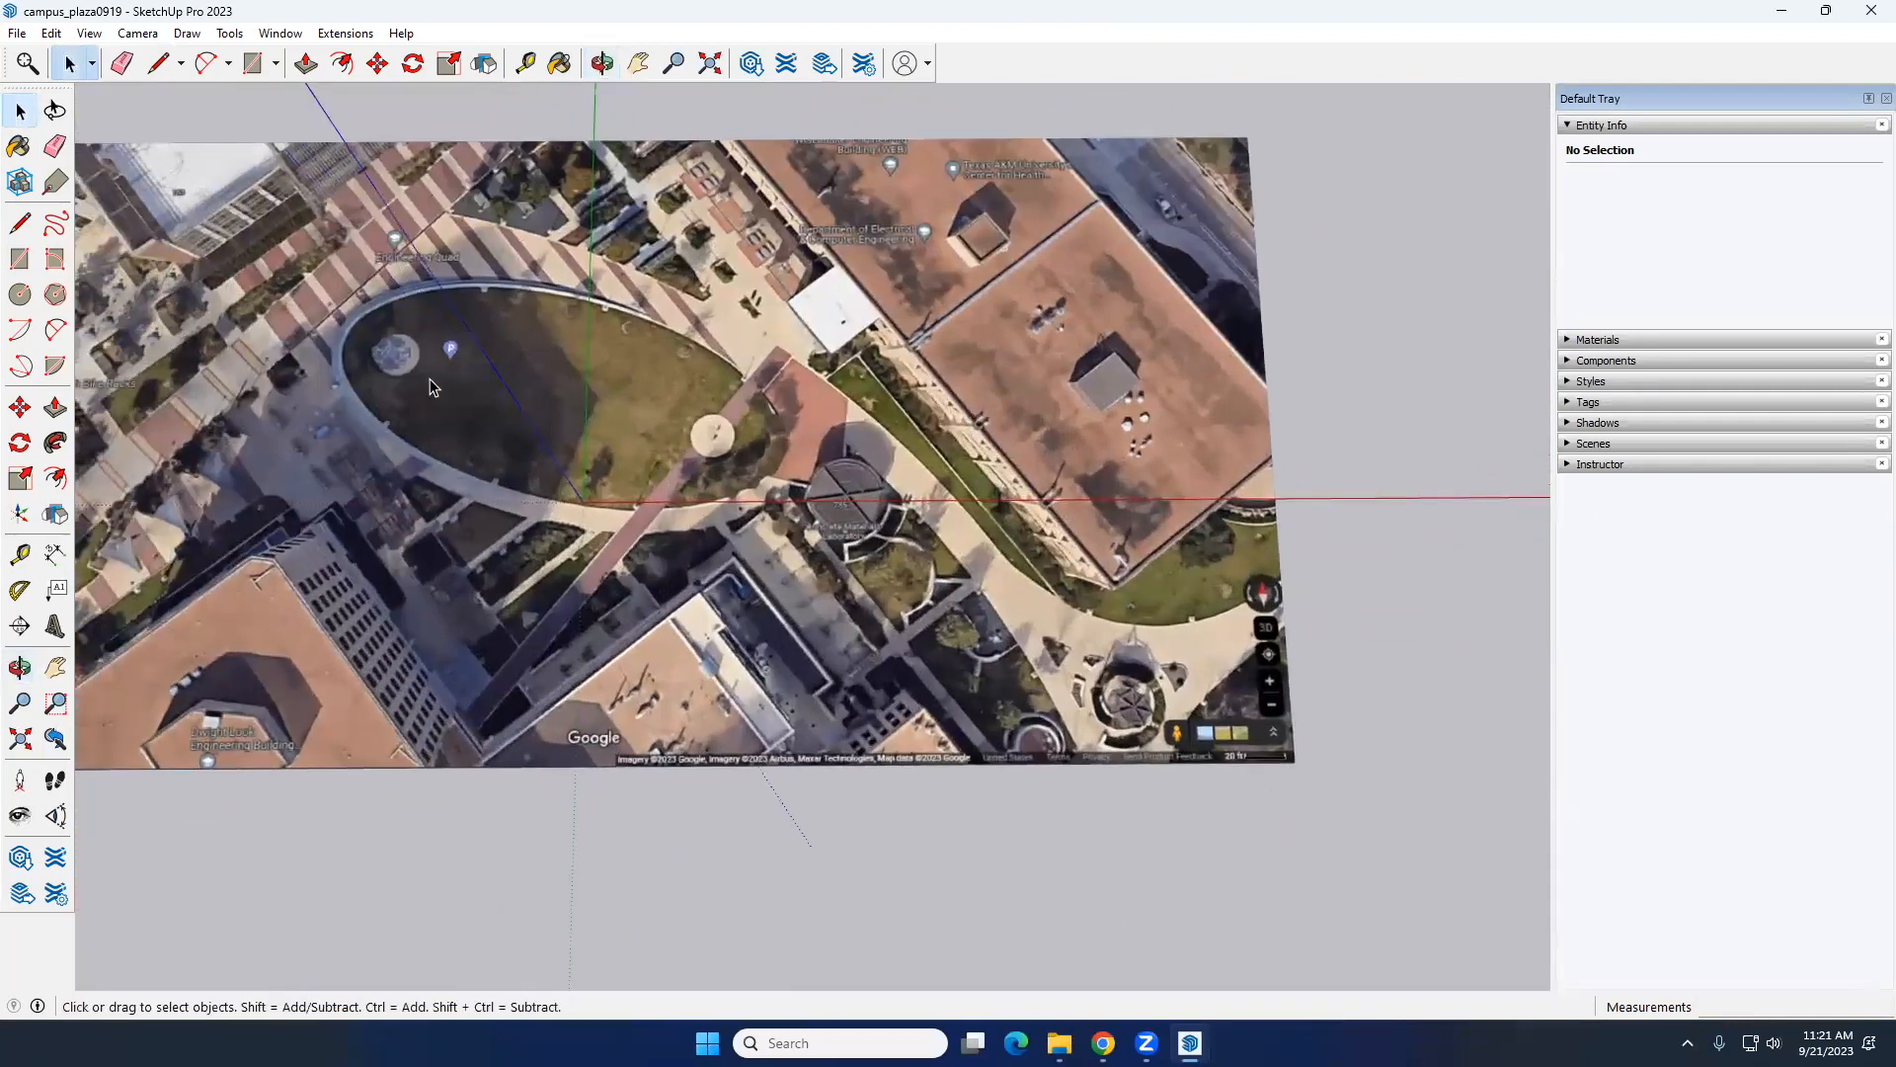
{"action": "left_click", "coordinate": [57, 330]}
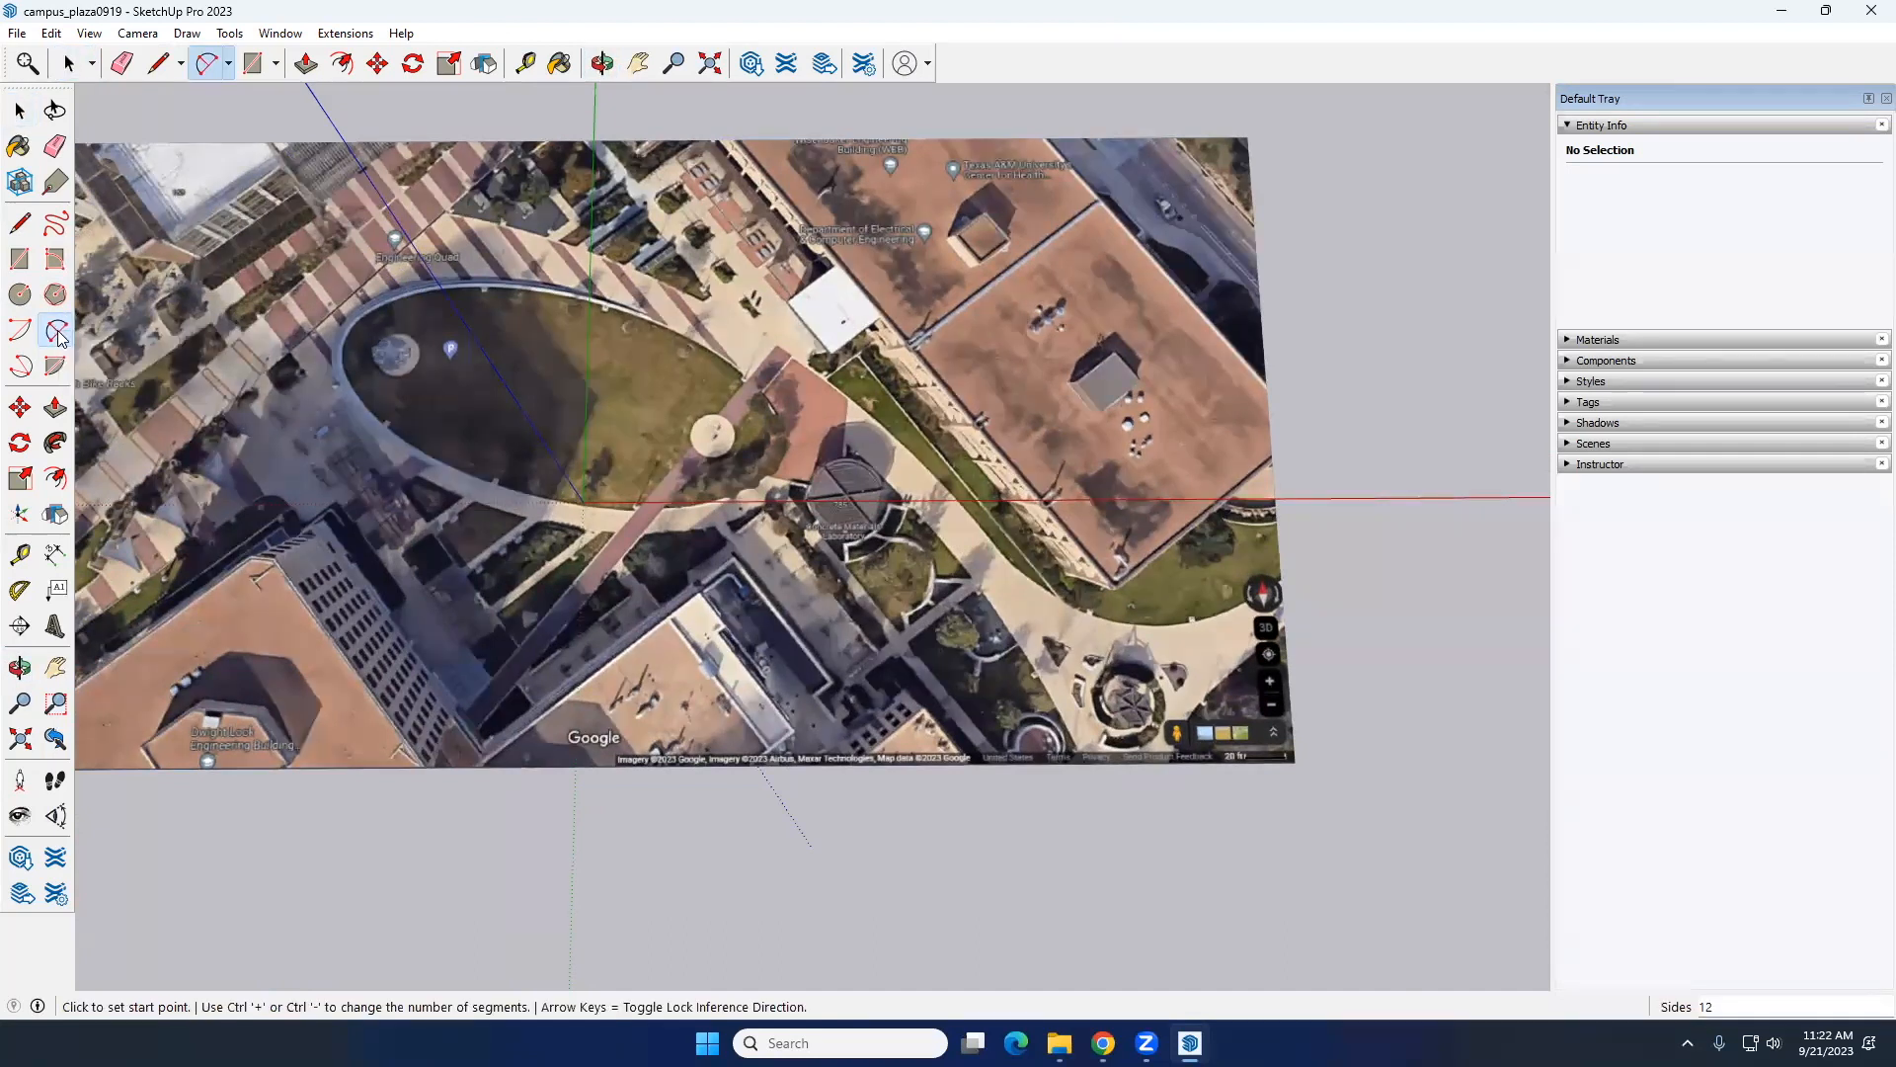
{"action": "scroll", "coordinate": [382, 314], "scroll_direction": "up", "scroll_amount": 3}
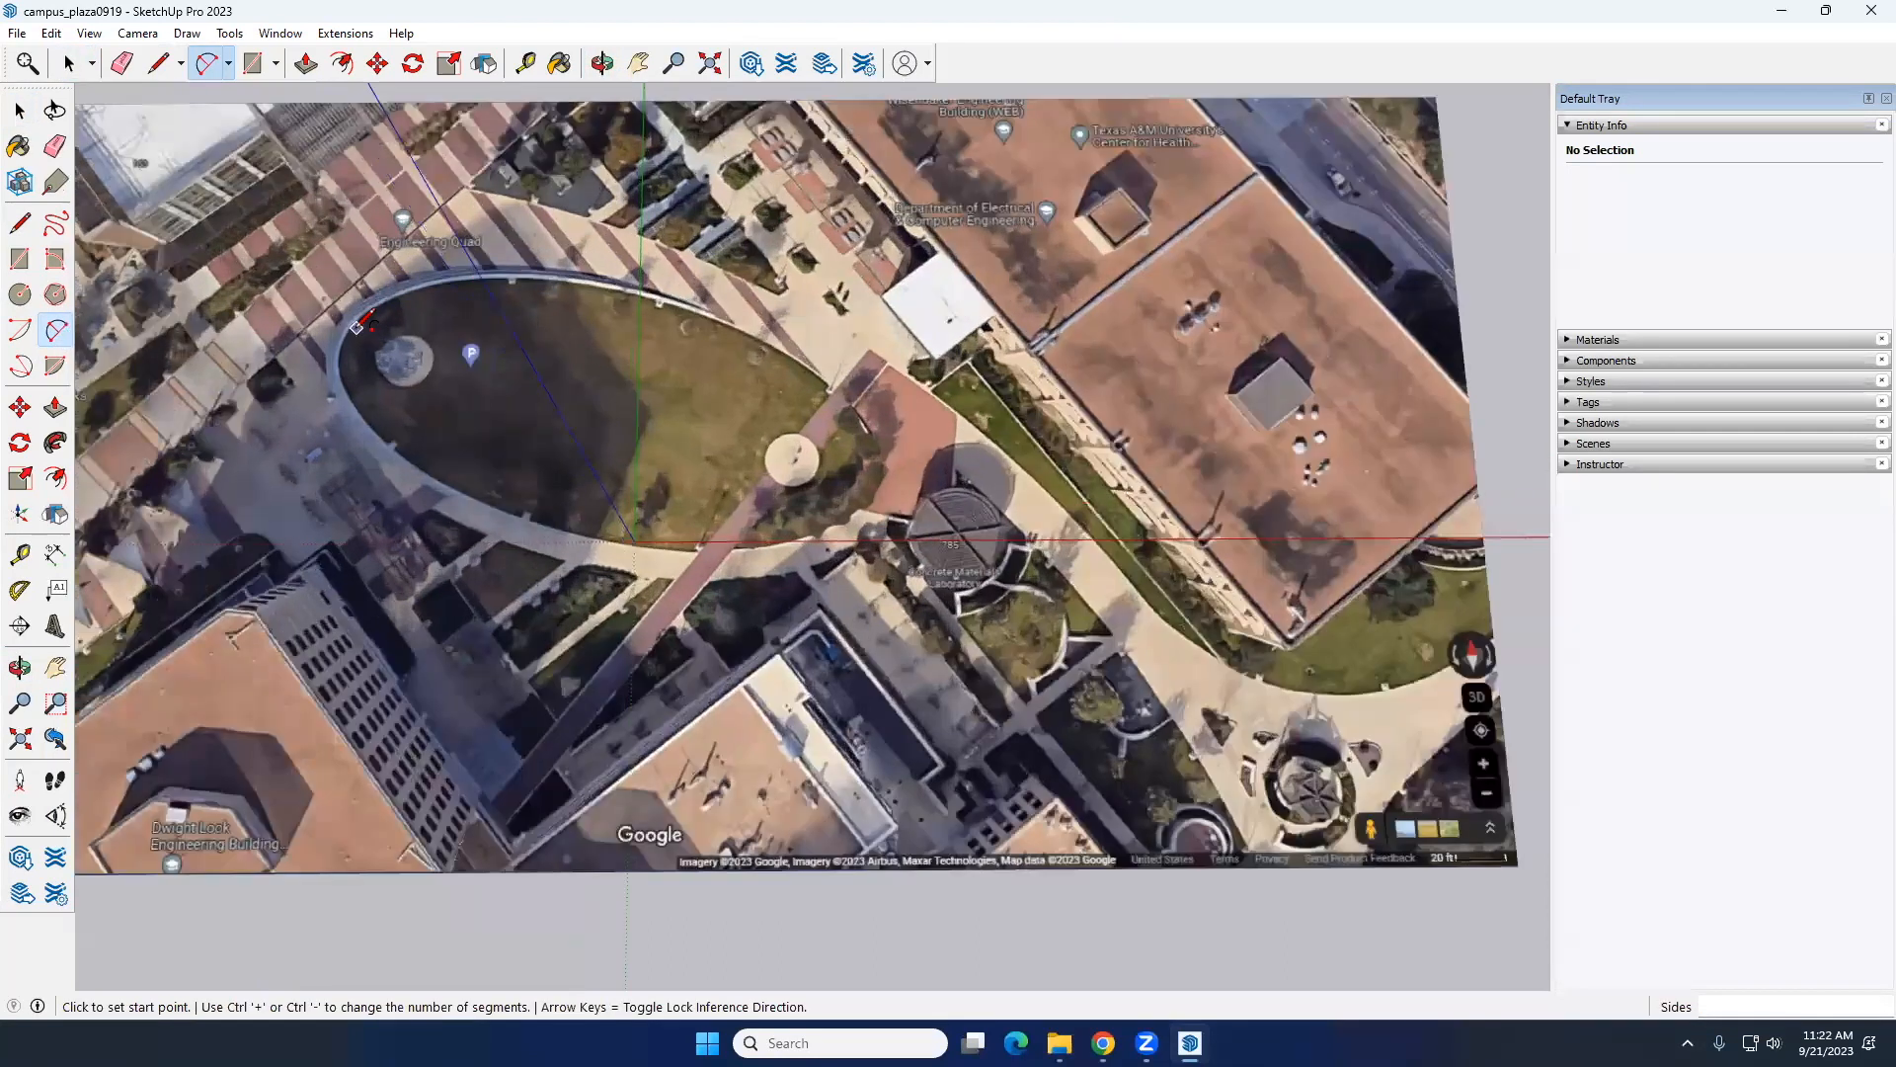
{"action": "left_click", "coordinate": [341, 340]}
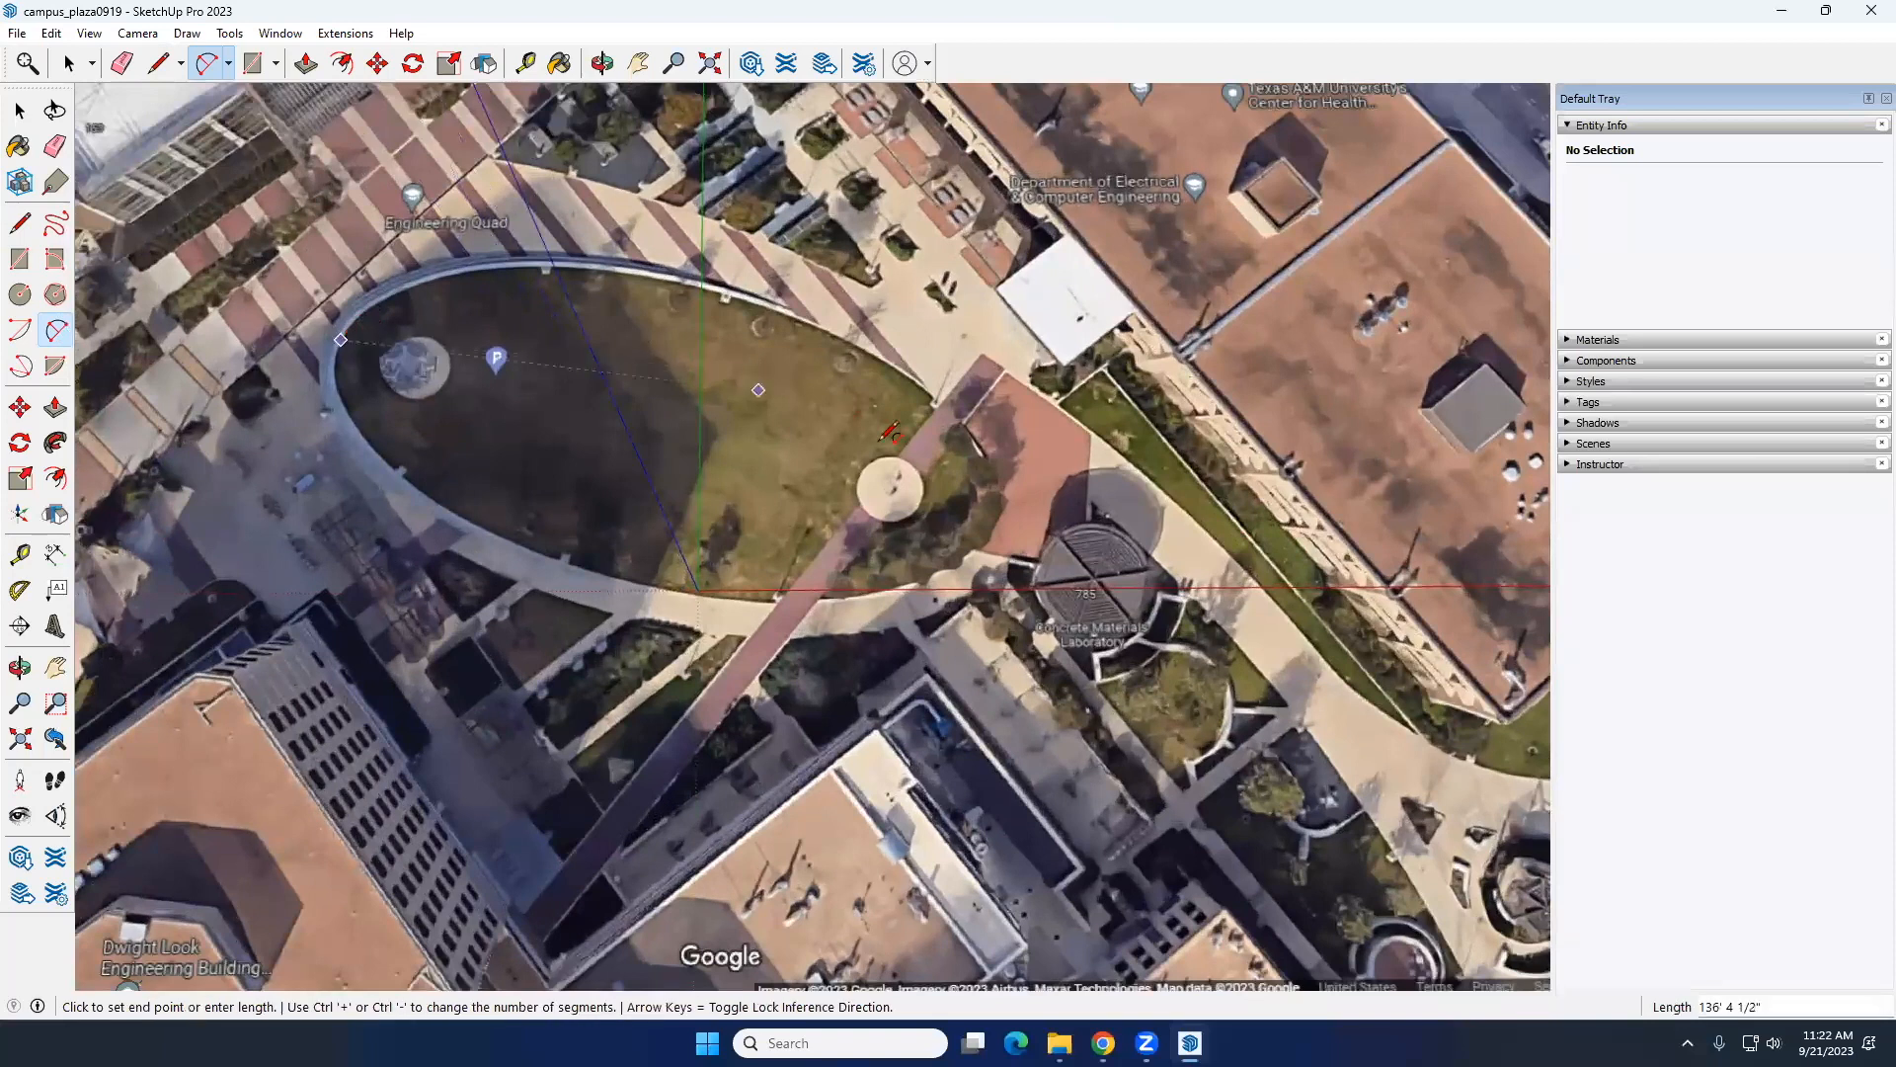
{"action": "left_click", "coordinate": [987, 523]}
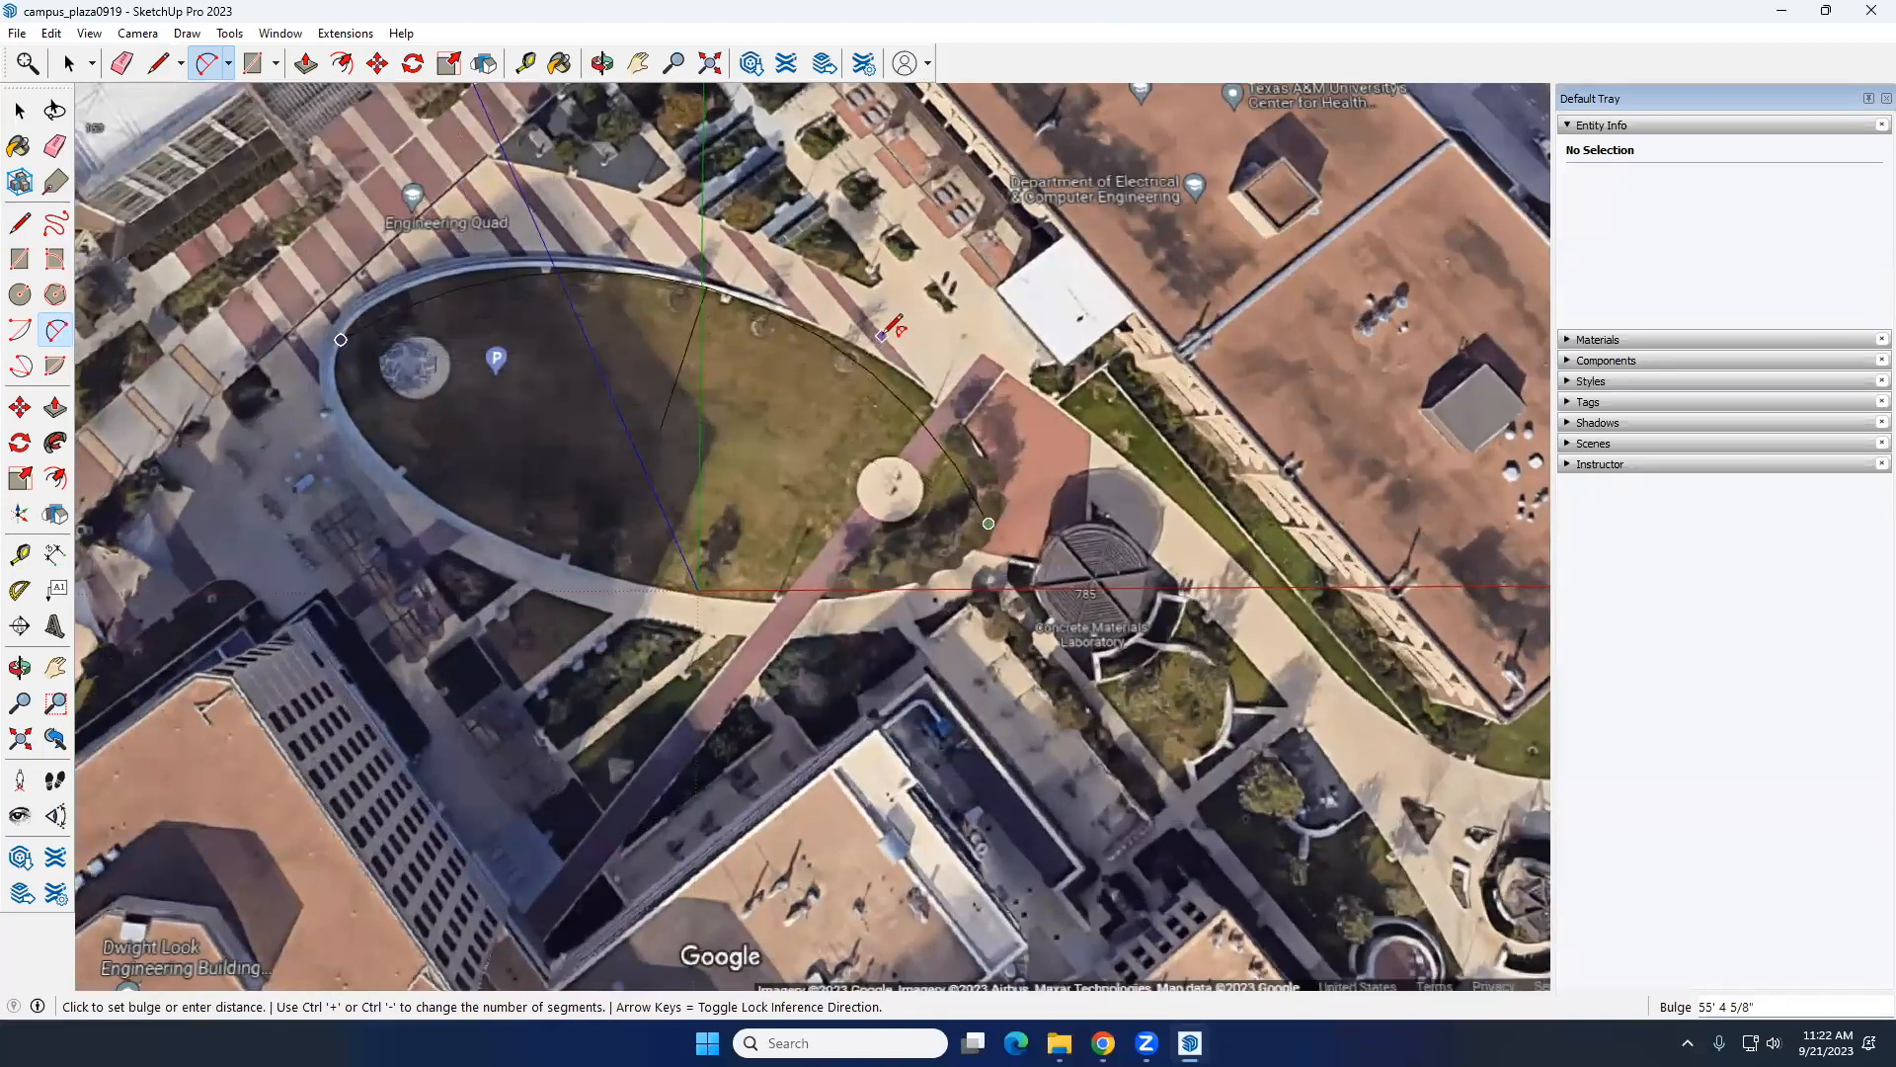
{"action": "key", "text": "Escape"}
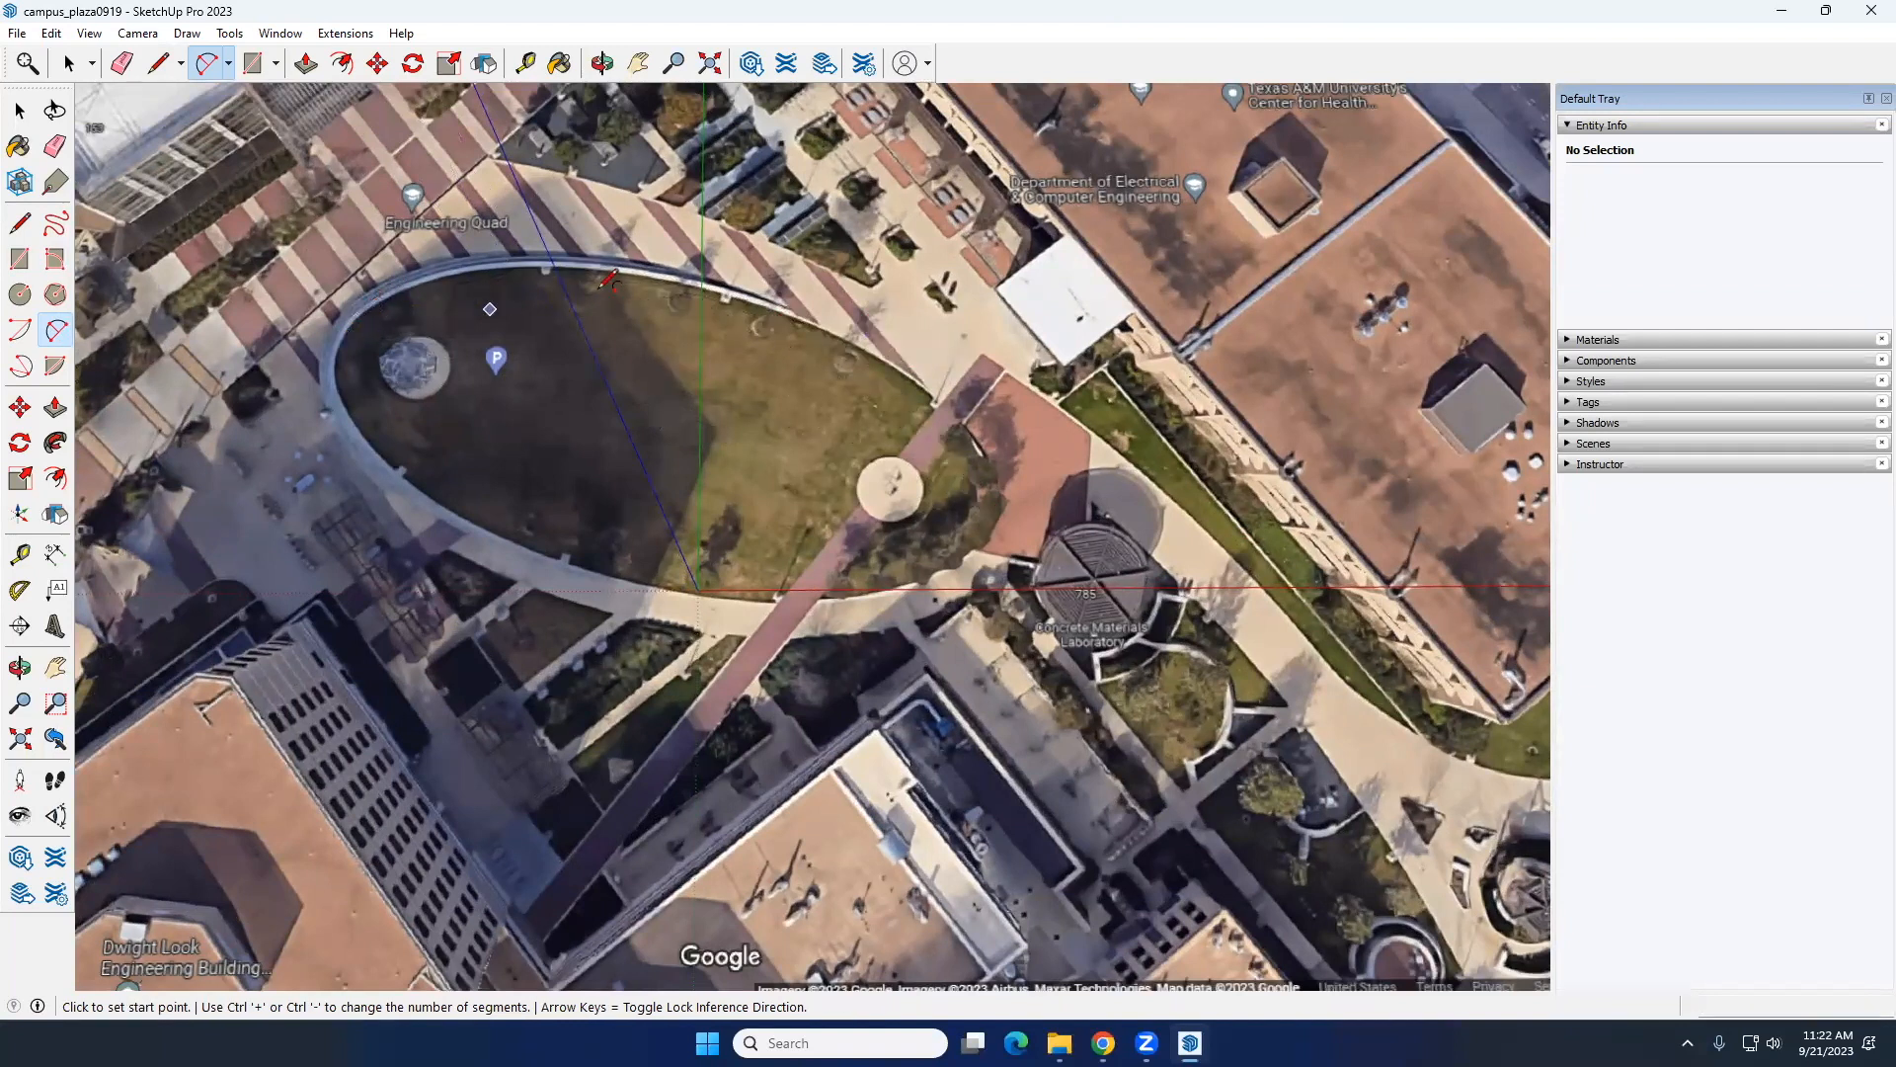
{"action": "left_click", "coordinate": [725, 293]}
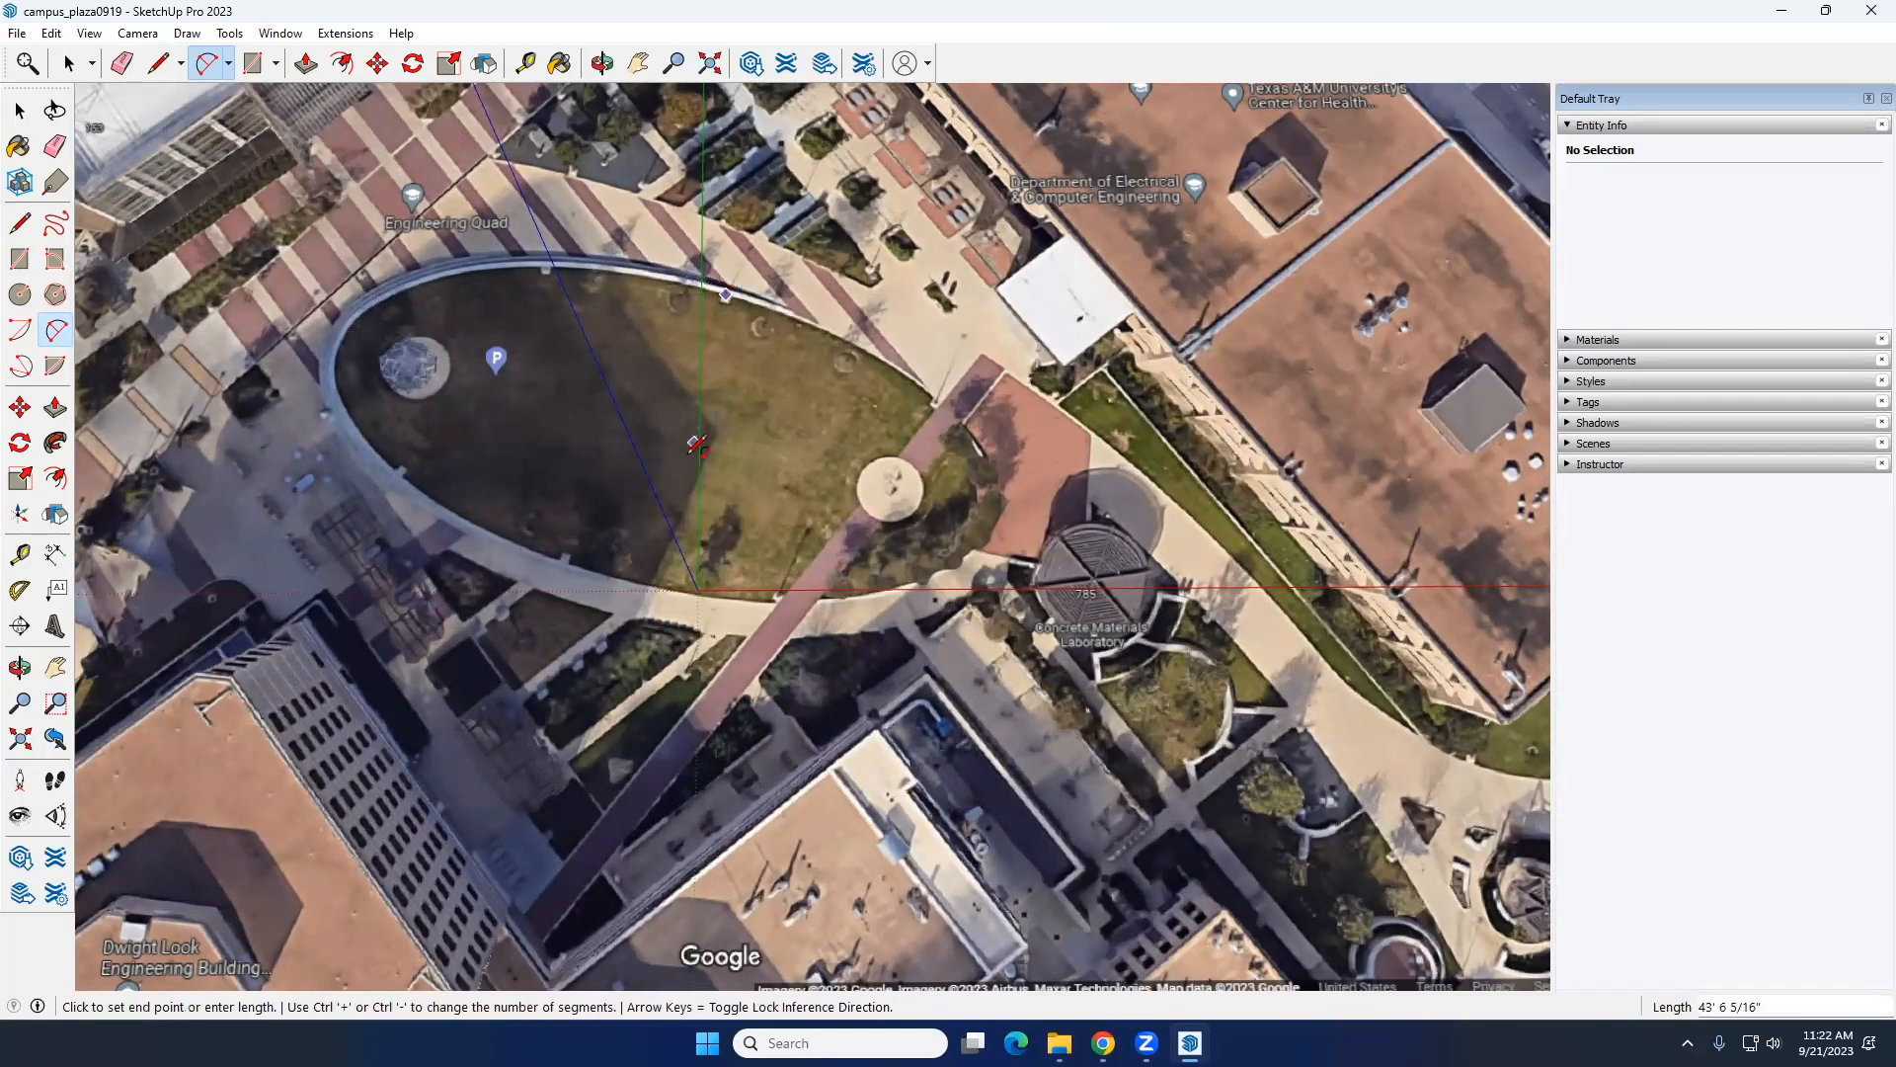
{"action": "key", "text": "Escape"}
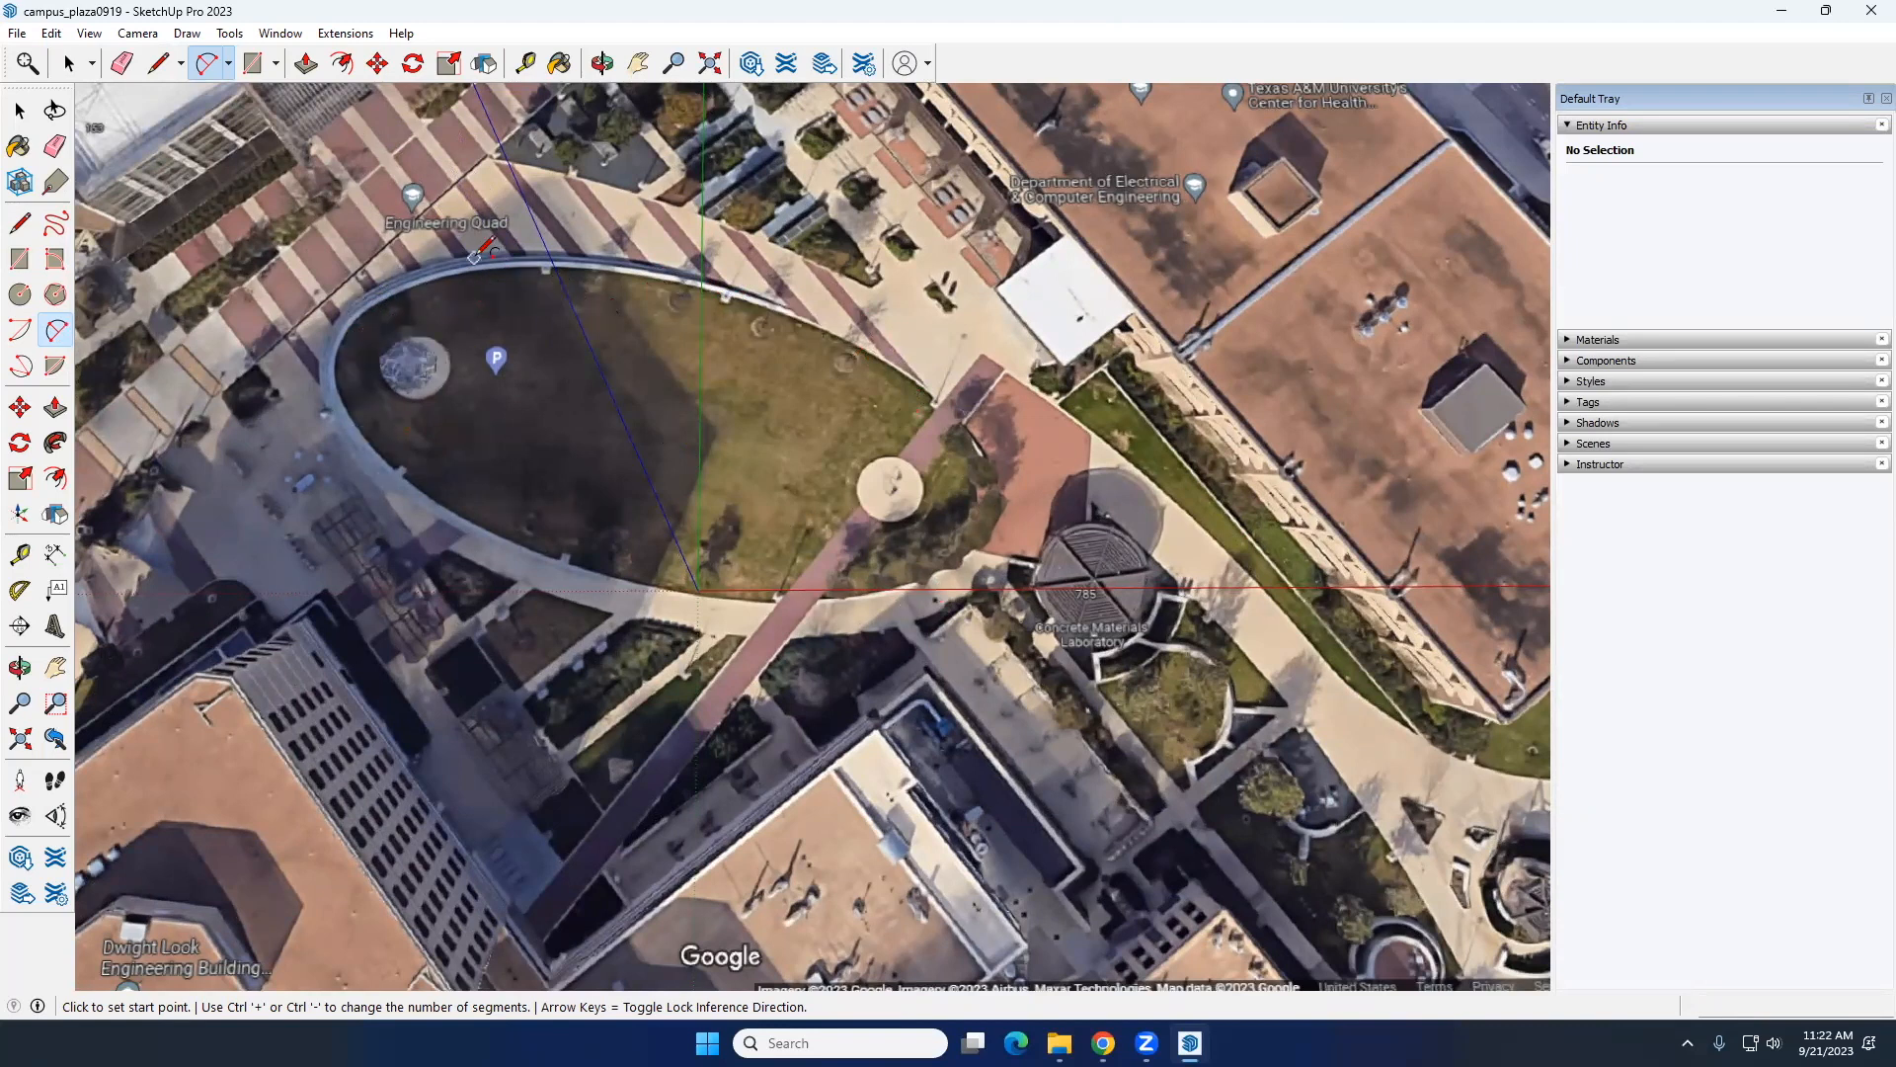
{"action": "left_click", "coordinate": [726, 293]}
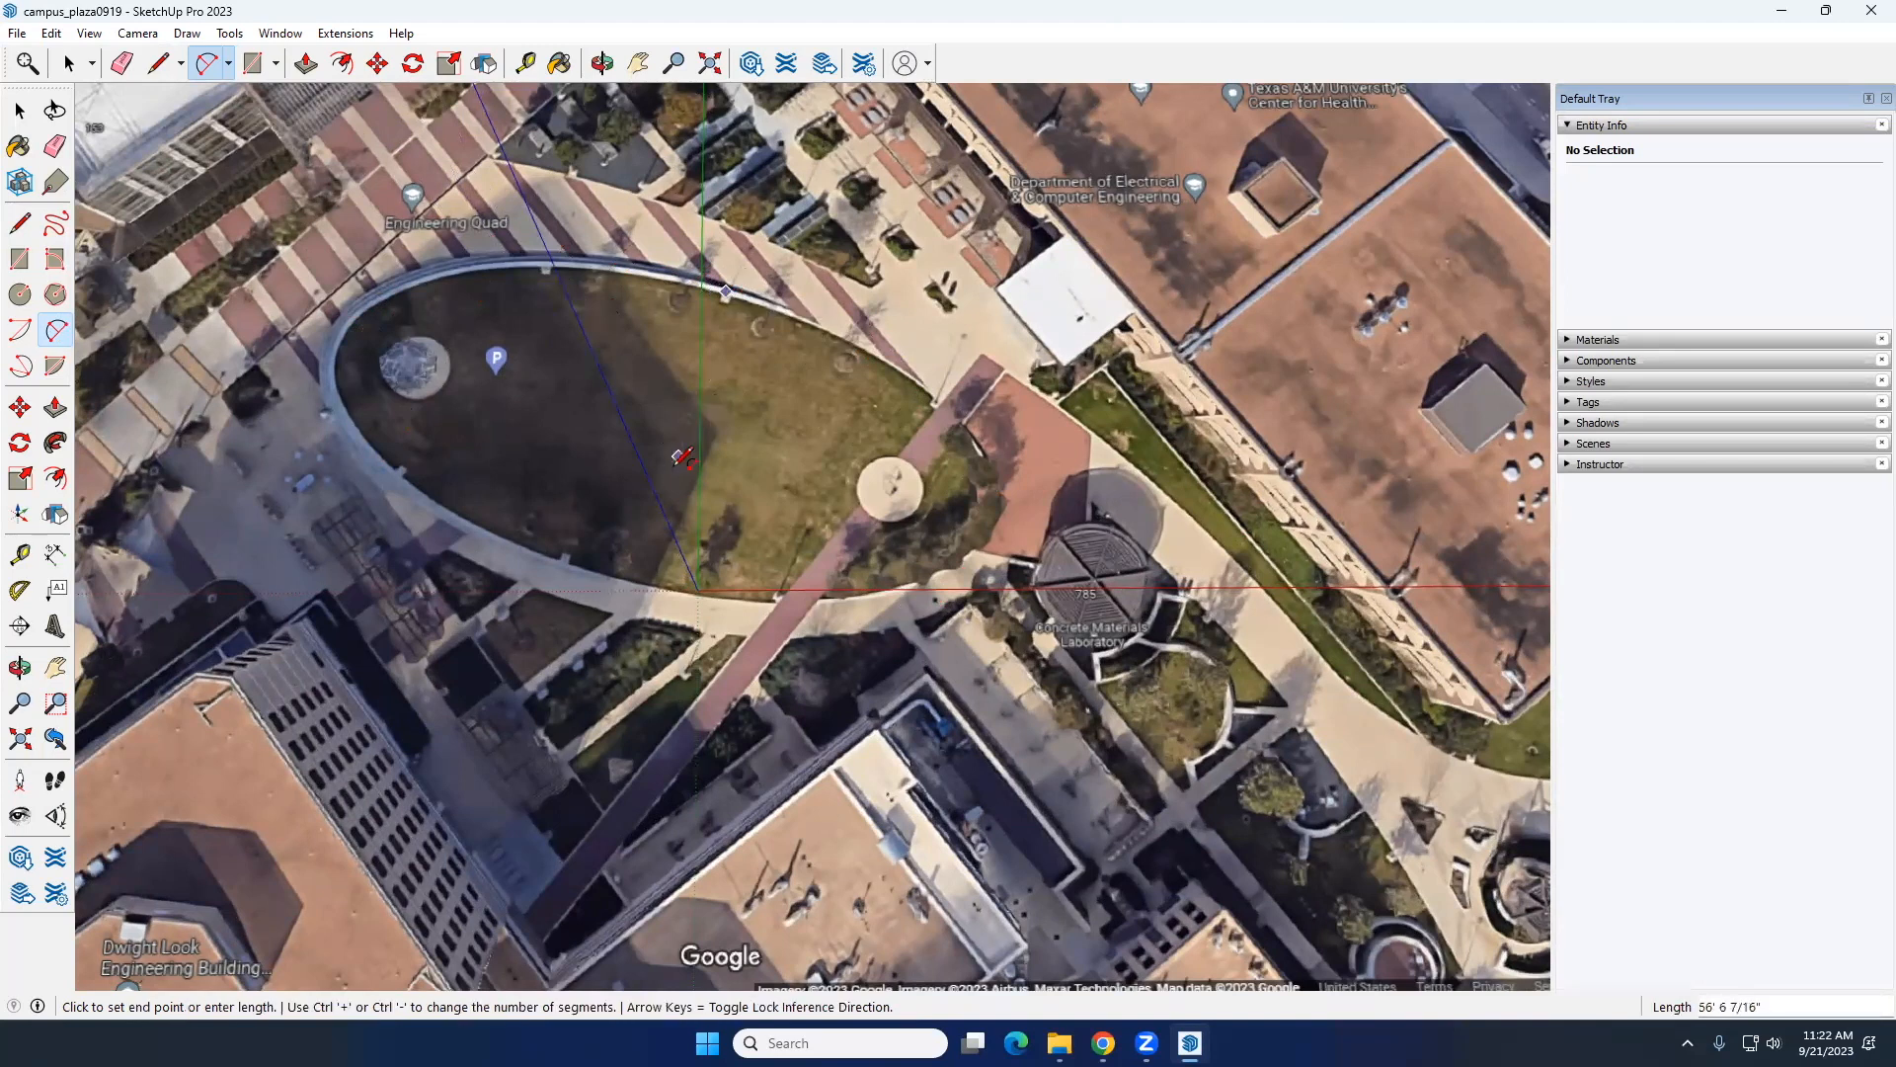
{"action": "left_click", "coordinate": [647, 585]}
Step: Try to trace the oval lawn's whole northern edge with a single two-point arc, and undo it
{"action": "double_click", "coordinate": [343, 335]}
{"action": "left_click", "coordinate": [994, 522]}
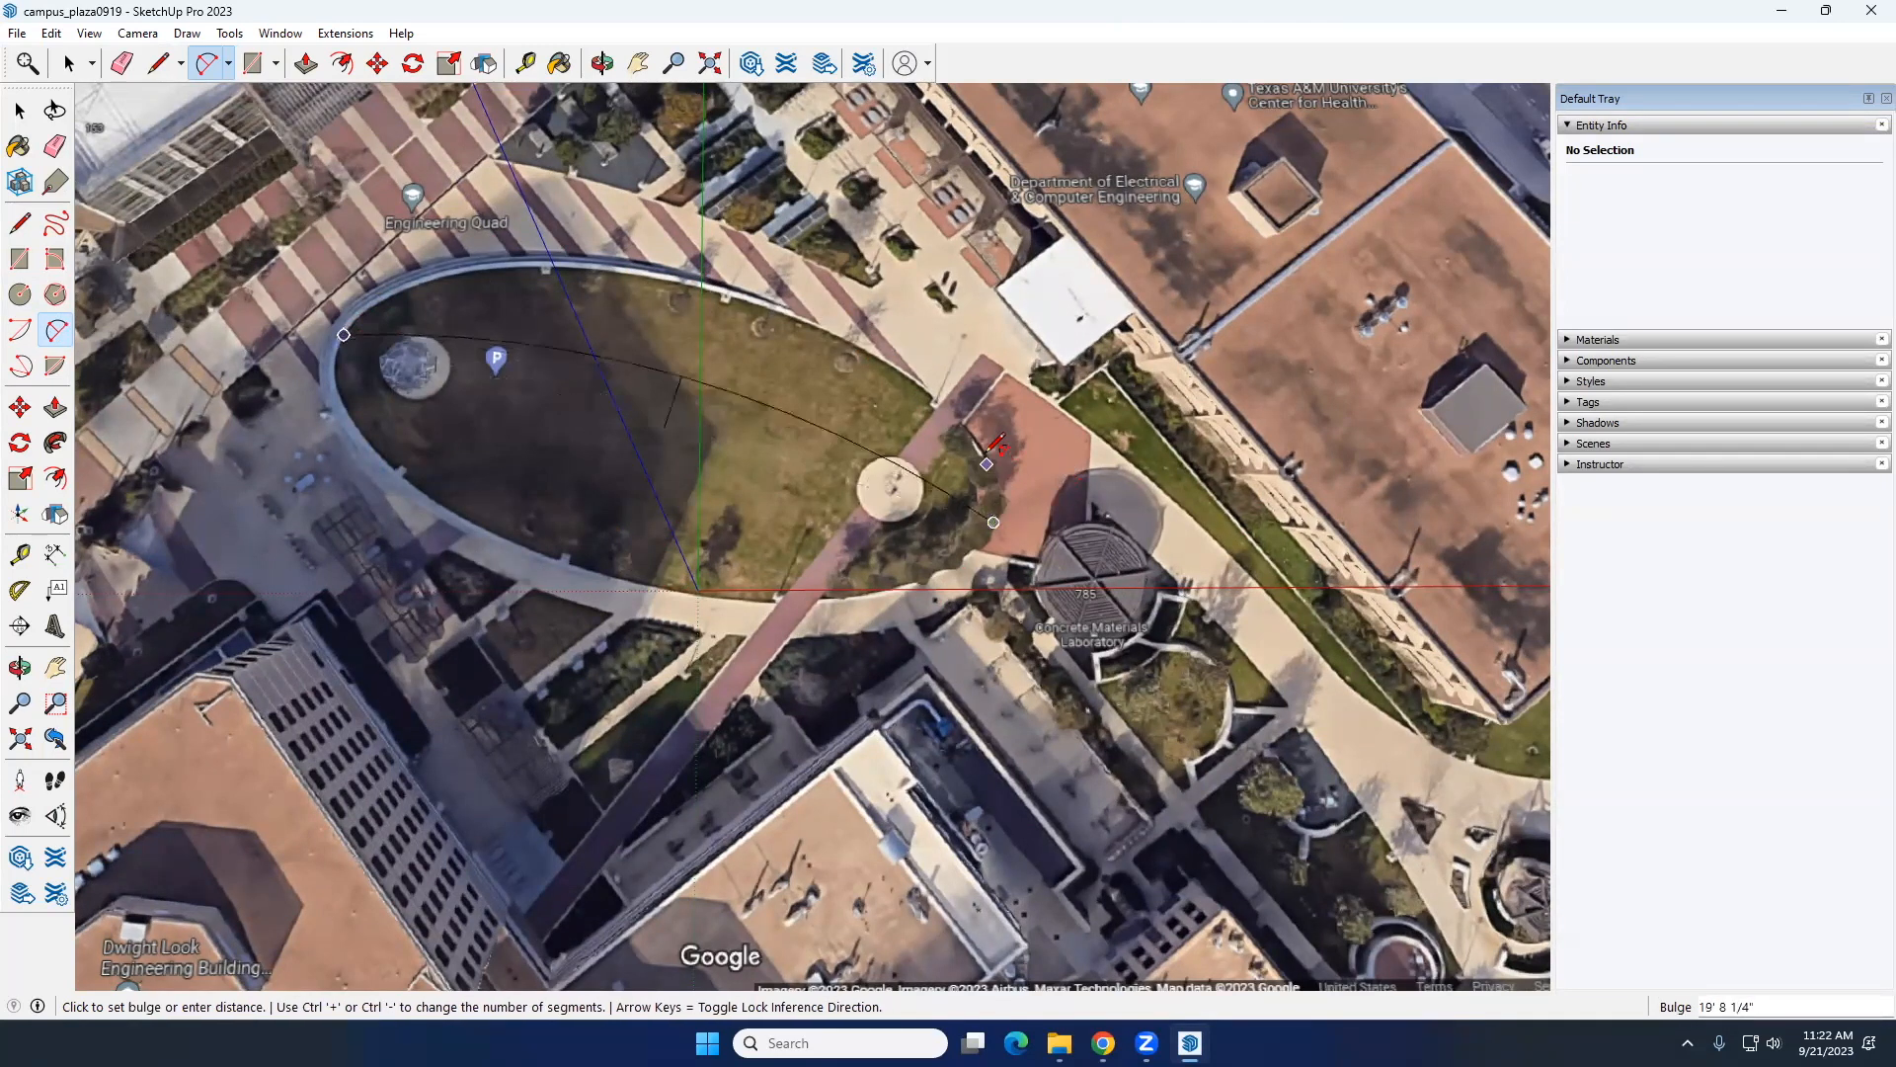
{"action": "left_click", "coordinate": [1035, 371]}
{"action": "key", "text": "ctrl+z"}
Step: Trace the oval lawn's northwest edge with a two-point arc bulging outward along the curb
{"action": "left_click", "coordinate": [625, 265]}
{"action": "left_click", "coordinate": [383, 301]}
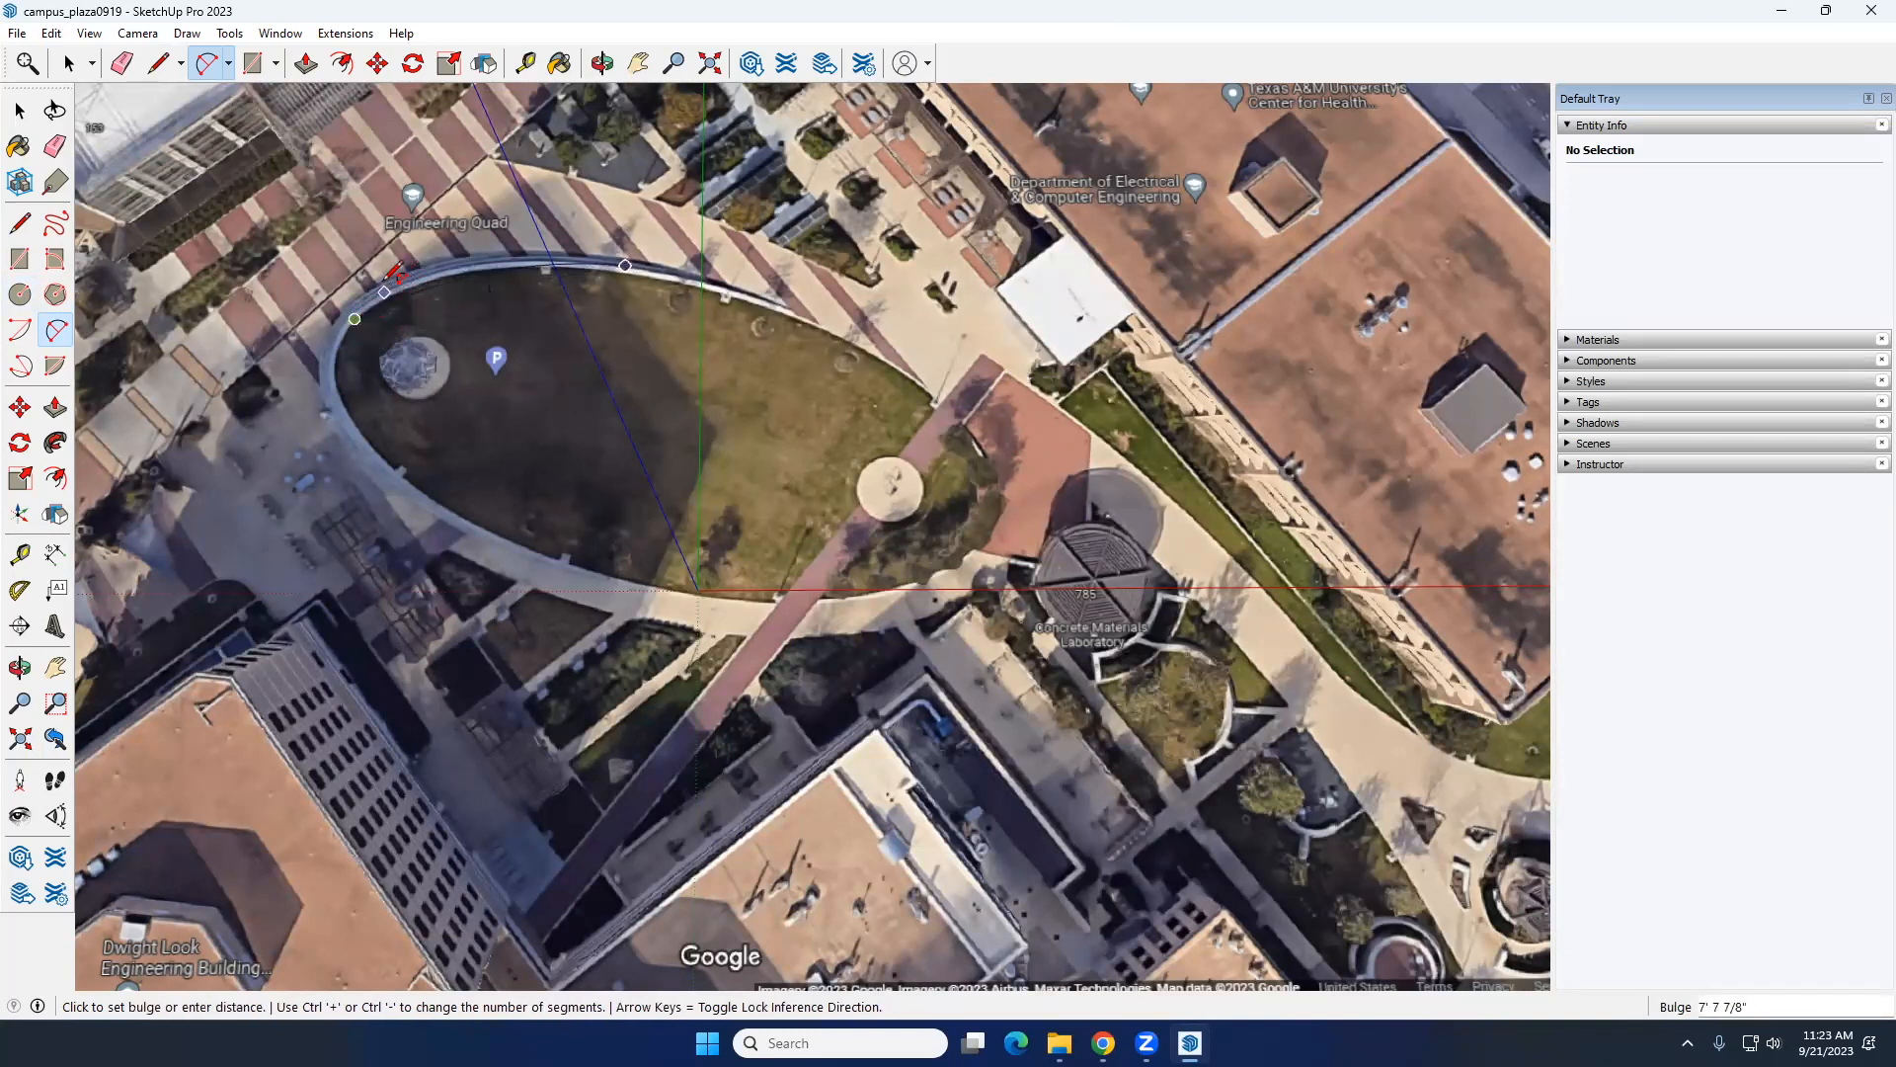
{"action": "scroll", "coordinate": [380, 287], "scroll_direction": "up", "scroll_amount": 3}
{"action": "left_click", "coordinate": [390, 286]}
Step: Trace the lawn's rounded west end with two connected arcs following the inner curb, the second about 23 feet long
{"action": "left_click", "coordinate": [336, 348]}
{"action": "left_click", "coordinate": [297, 427]}
{"action": "scroll", "coordinate": [305, 386], "scroll_direction": "up", "scroll_amount": 3}
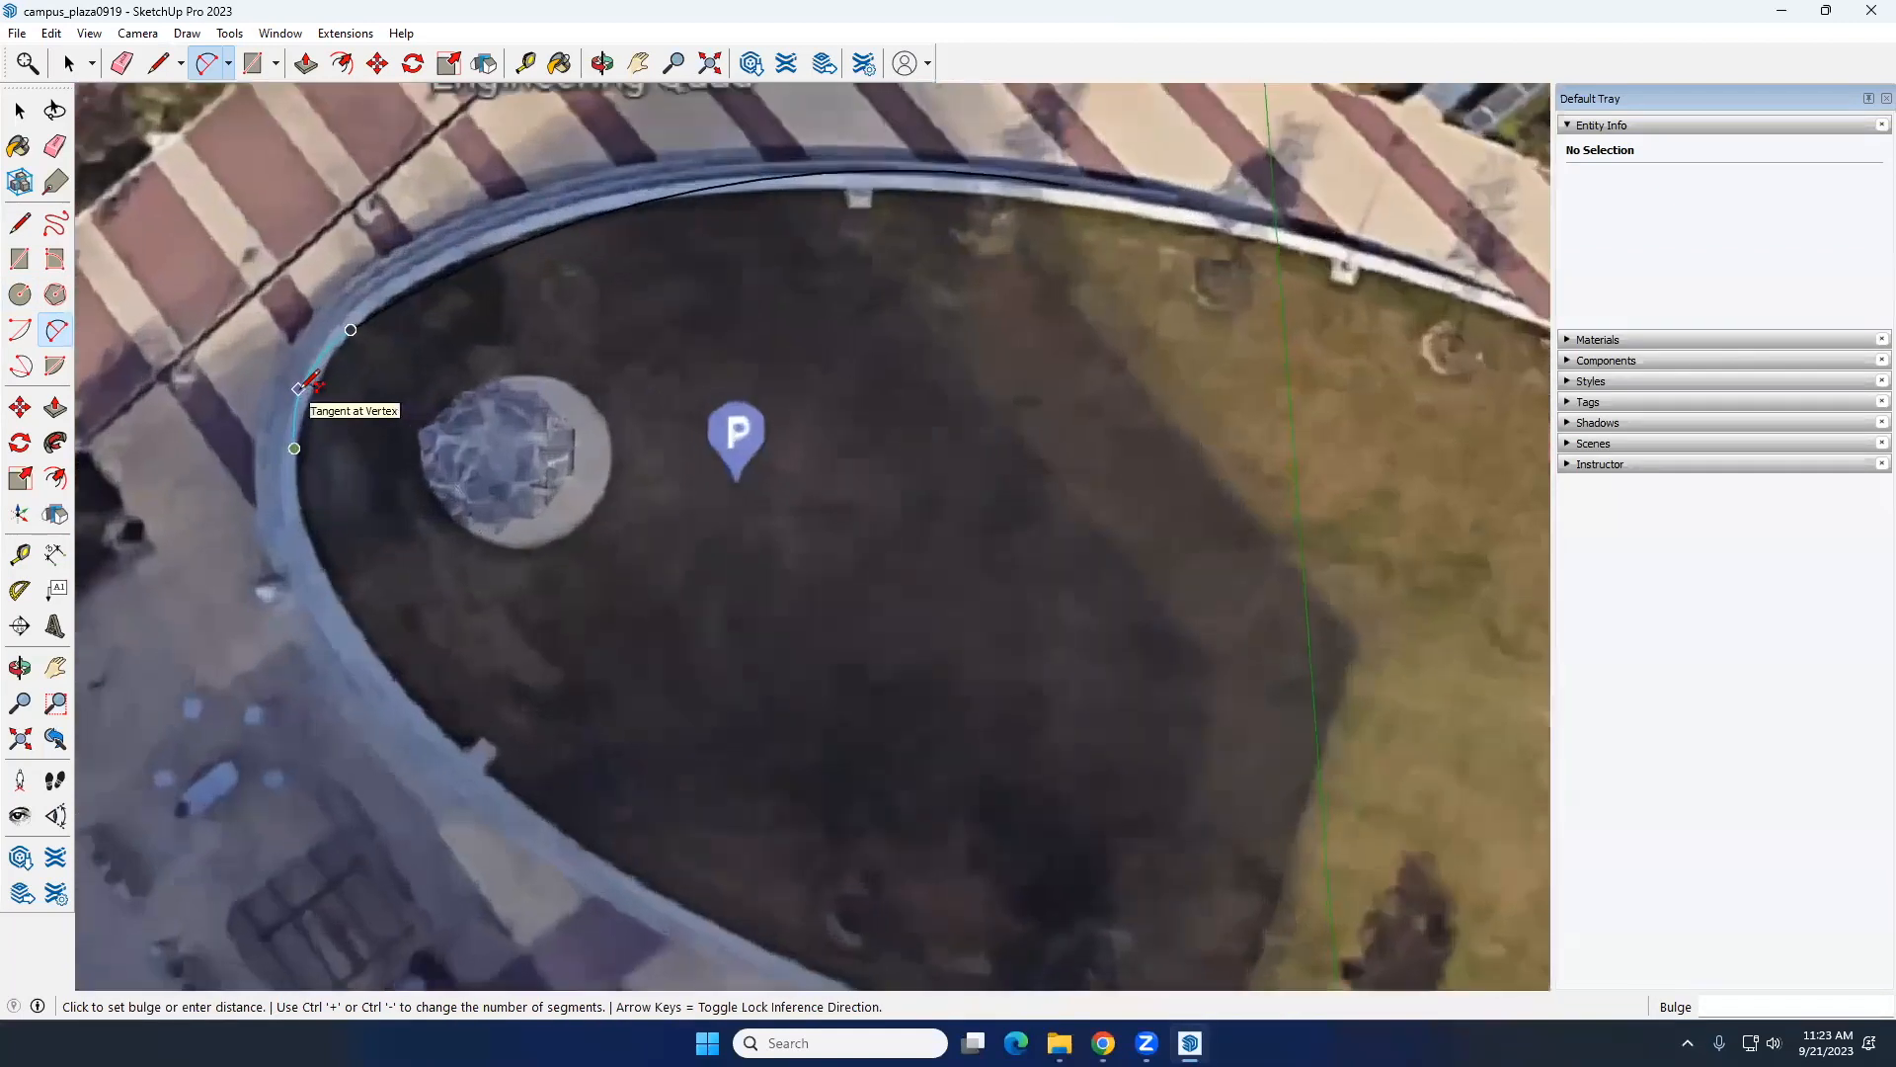
{"action": "left_click", "coordinate": [312, 386]}
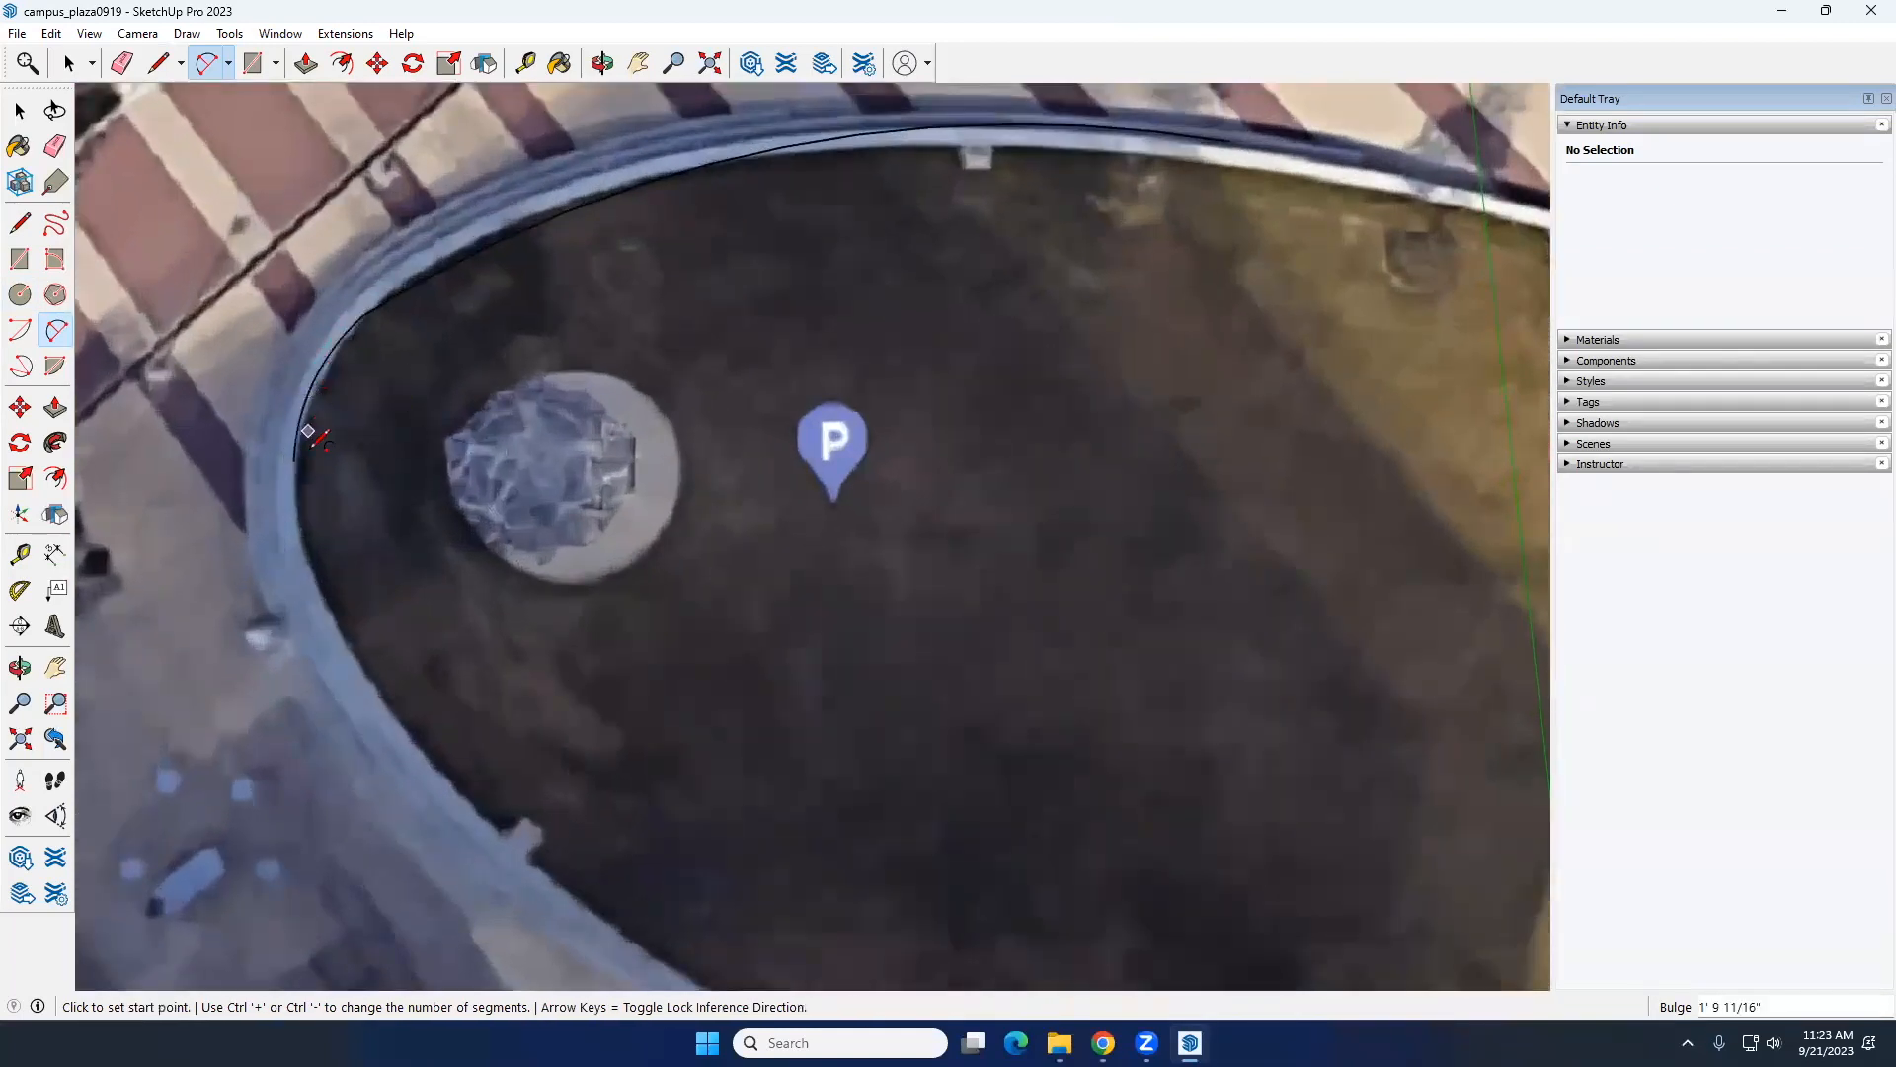
{"action": "left_click", "coordinate": [295, 460]}
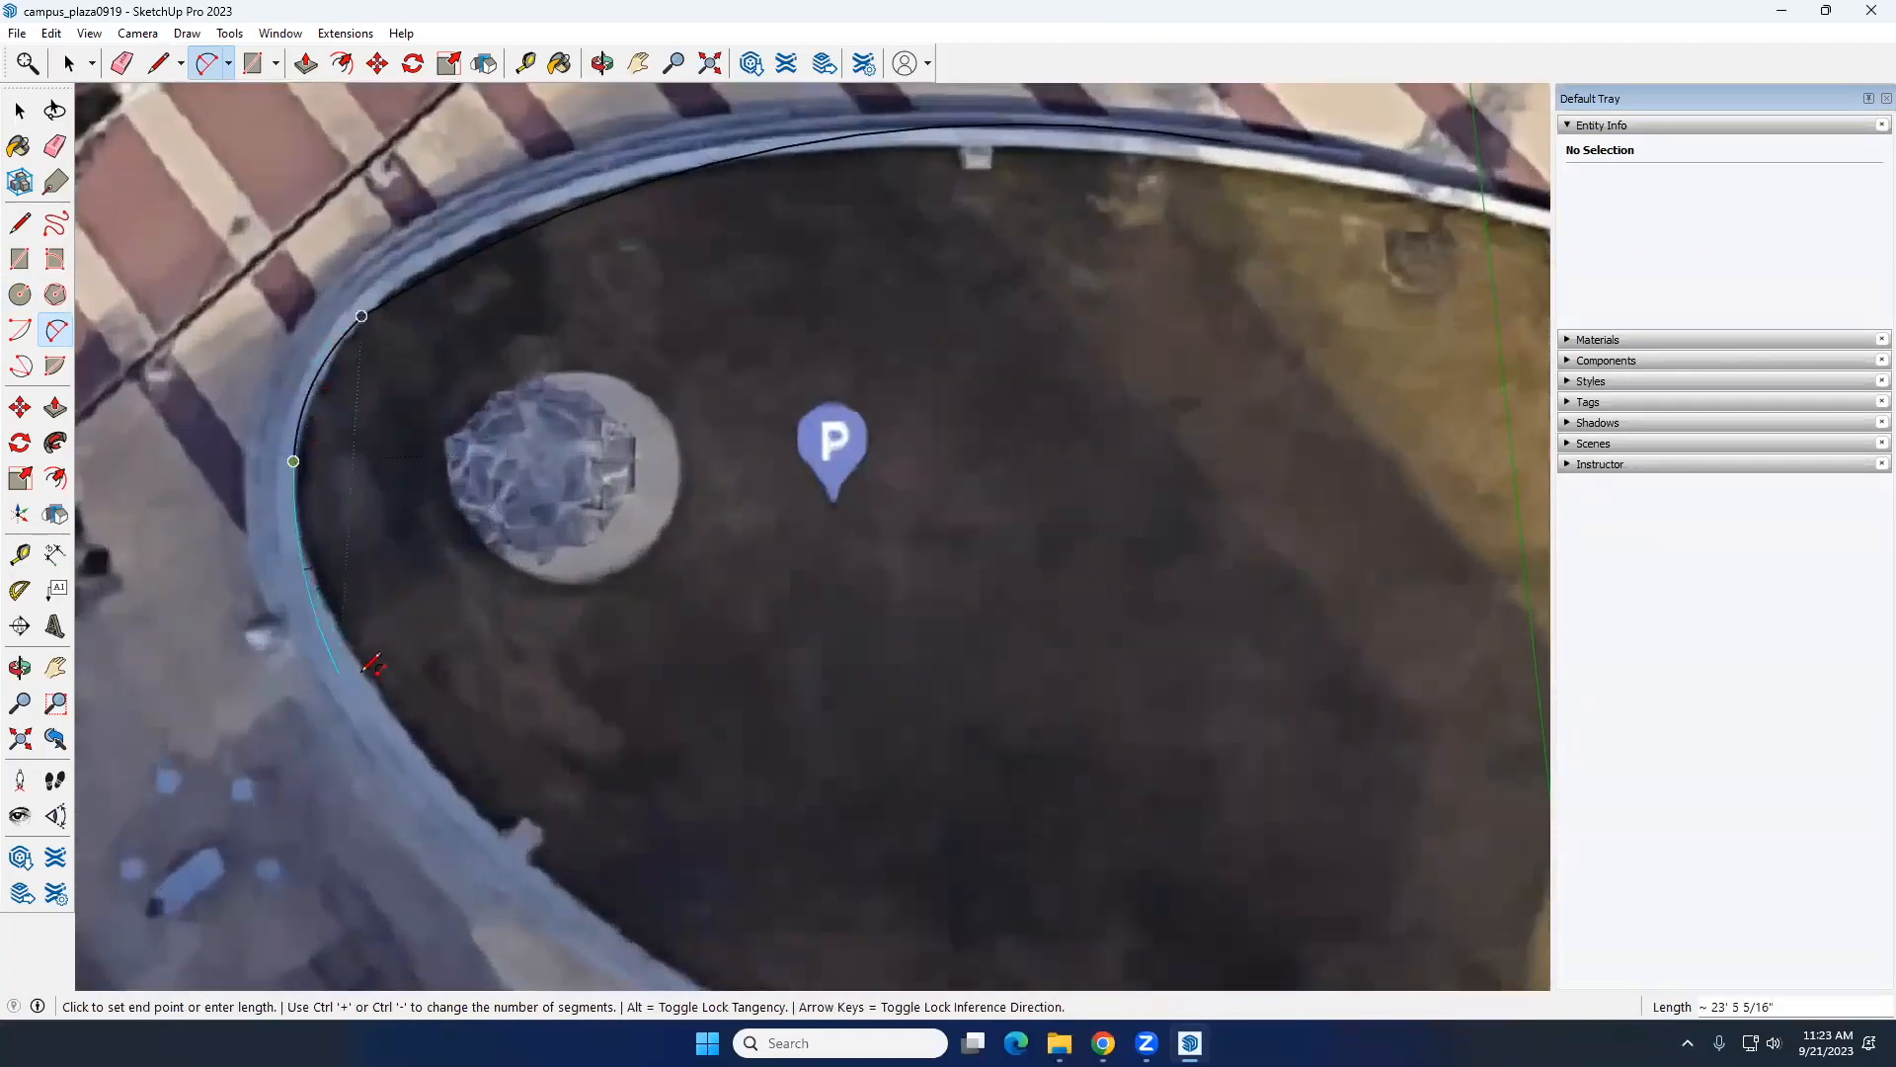
{"action": "left_click", "coordinate": [369, 671]}
{"action": "scroll", "coordinate": [372, 670], "scroll_direction": "down", "scroll_amount": 2}
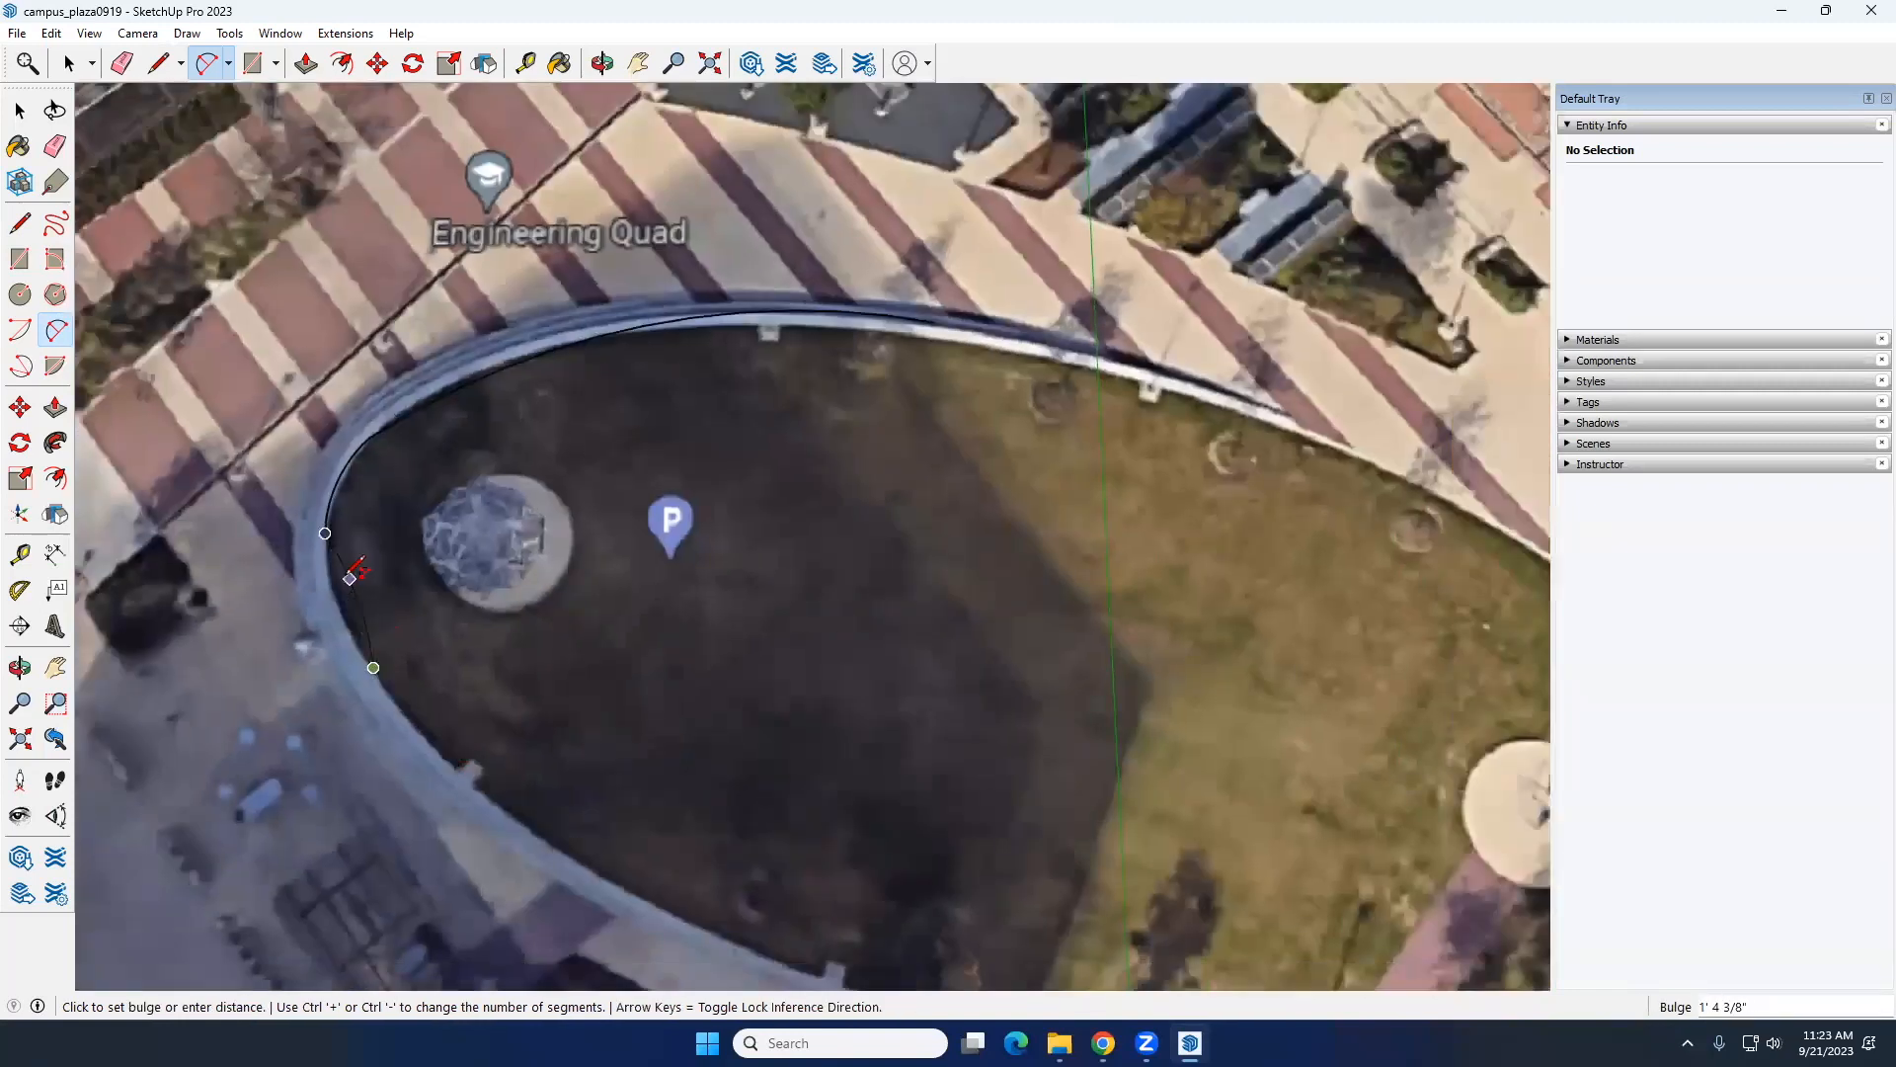
{"action": "left_click", "coordinate": [347, 585]}
Step: Continue the outline along the lawn's southwest edge with connected arcs ending near the origin
{"action": "left_click", "coordinate": [374, 668]}
{"action": "middle_click_drag", "start_coordinate": [380, 663], "coordinate": [195, 367], "text": "shift"}
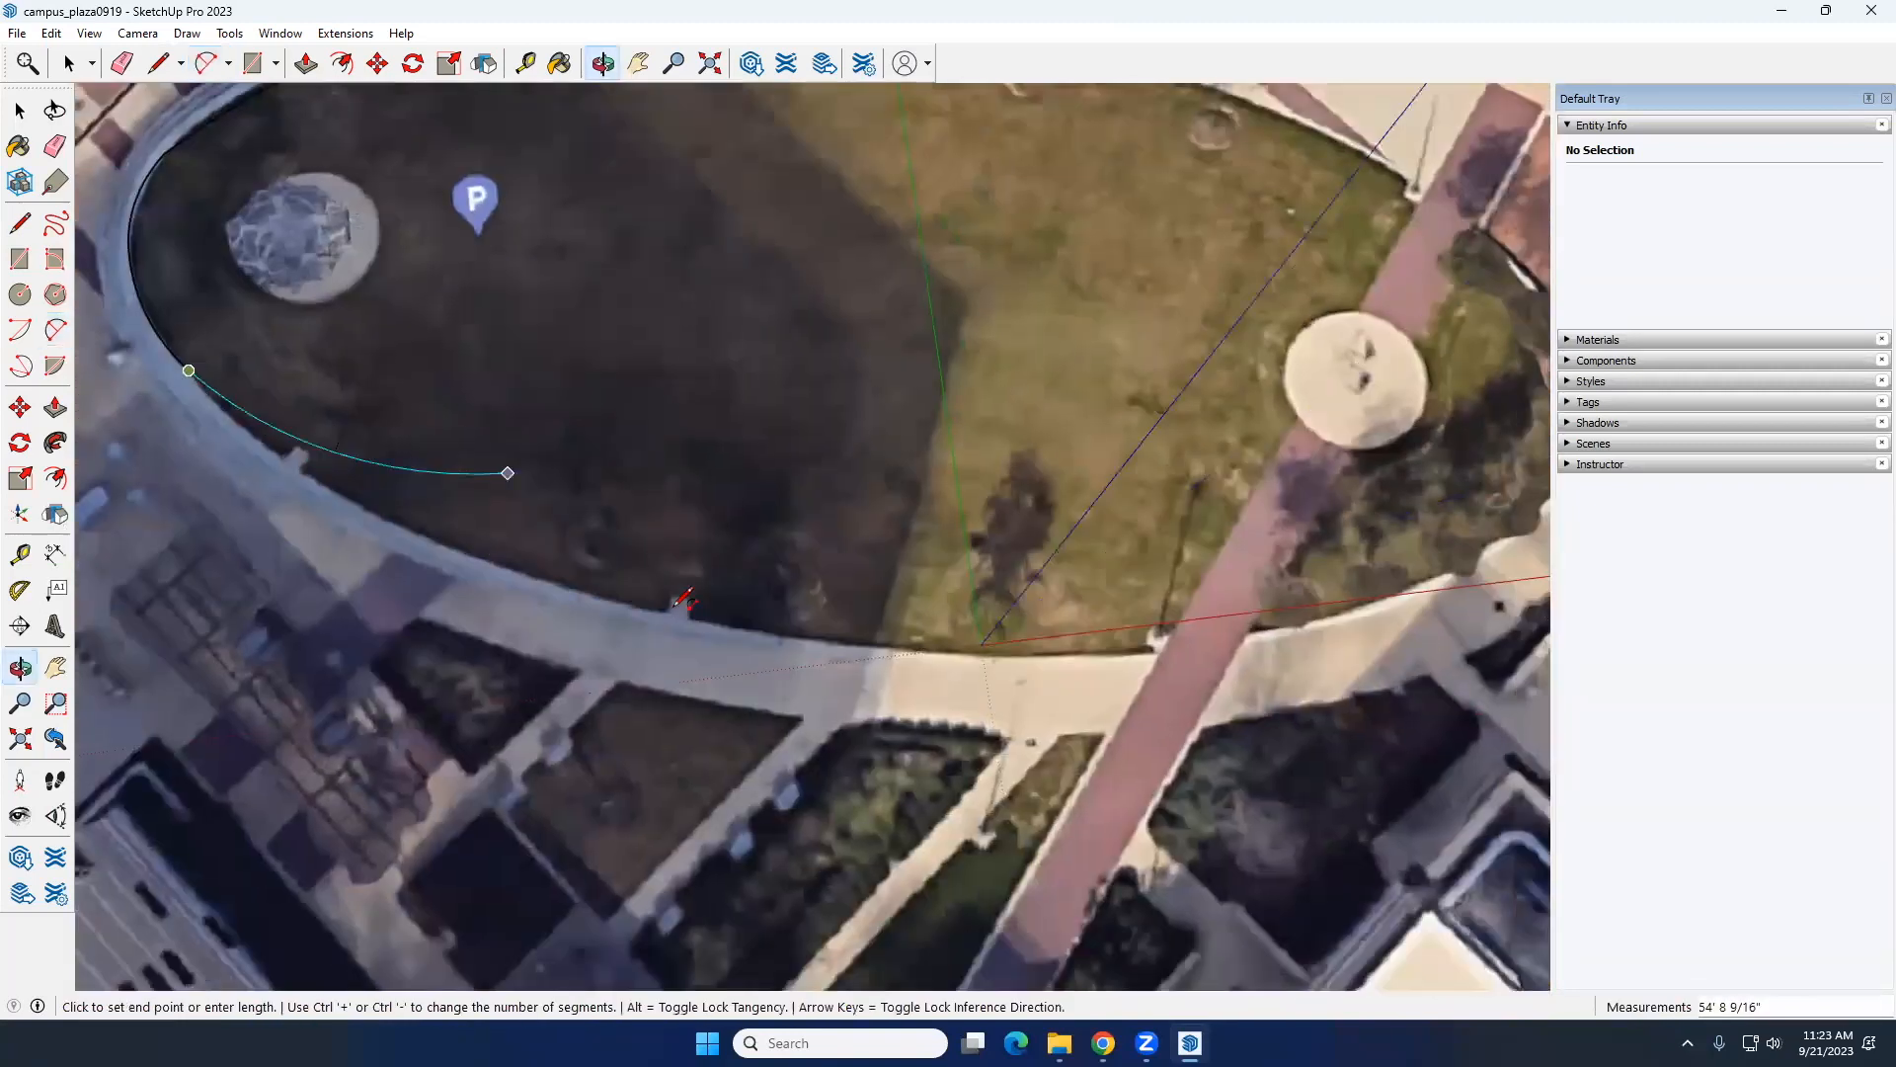
{"action": "left_click", "coordinate": [603, 592]}
{"action": "left_click", "coordinate": [969, 651]}
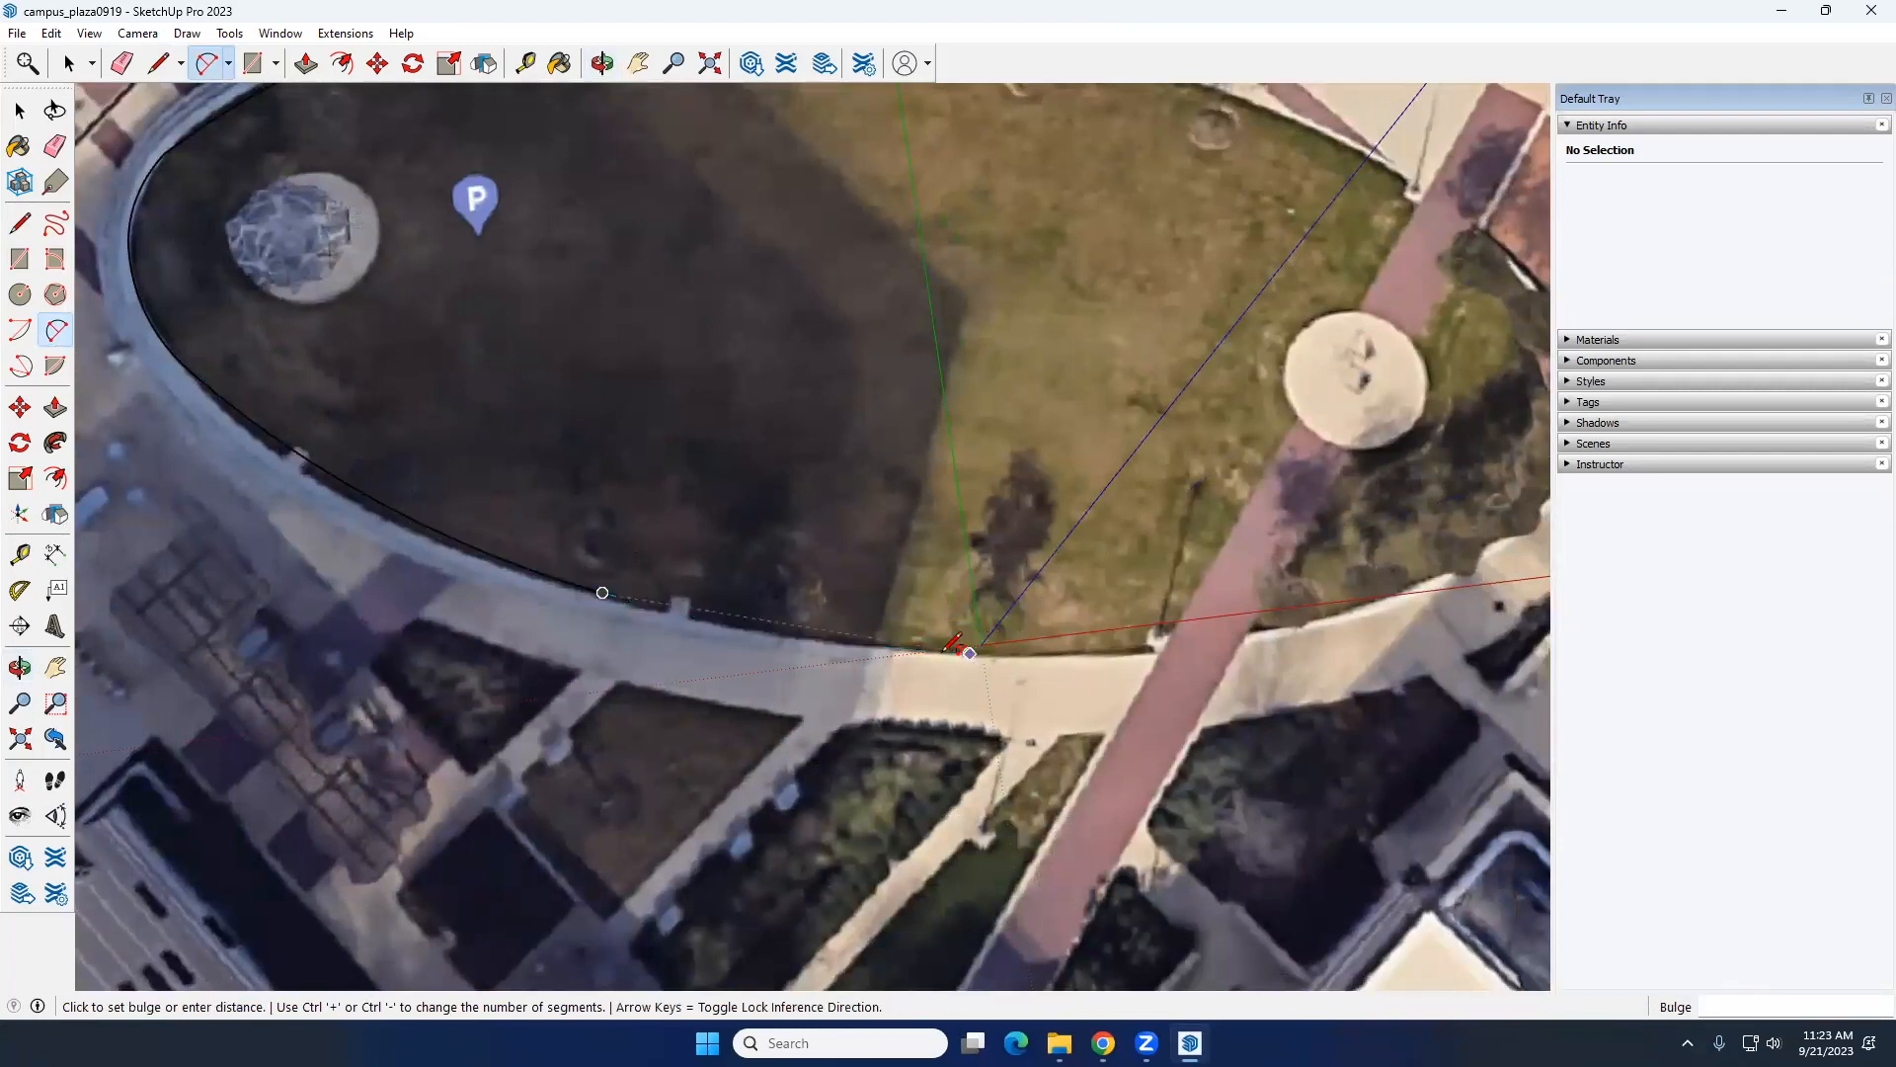
{"action": "left_click", "coordinate": [971, 647]}
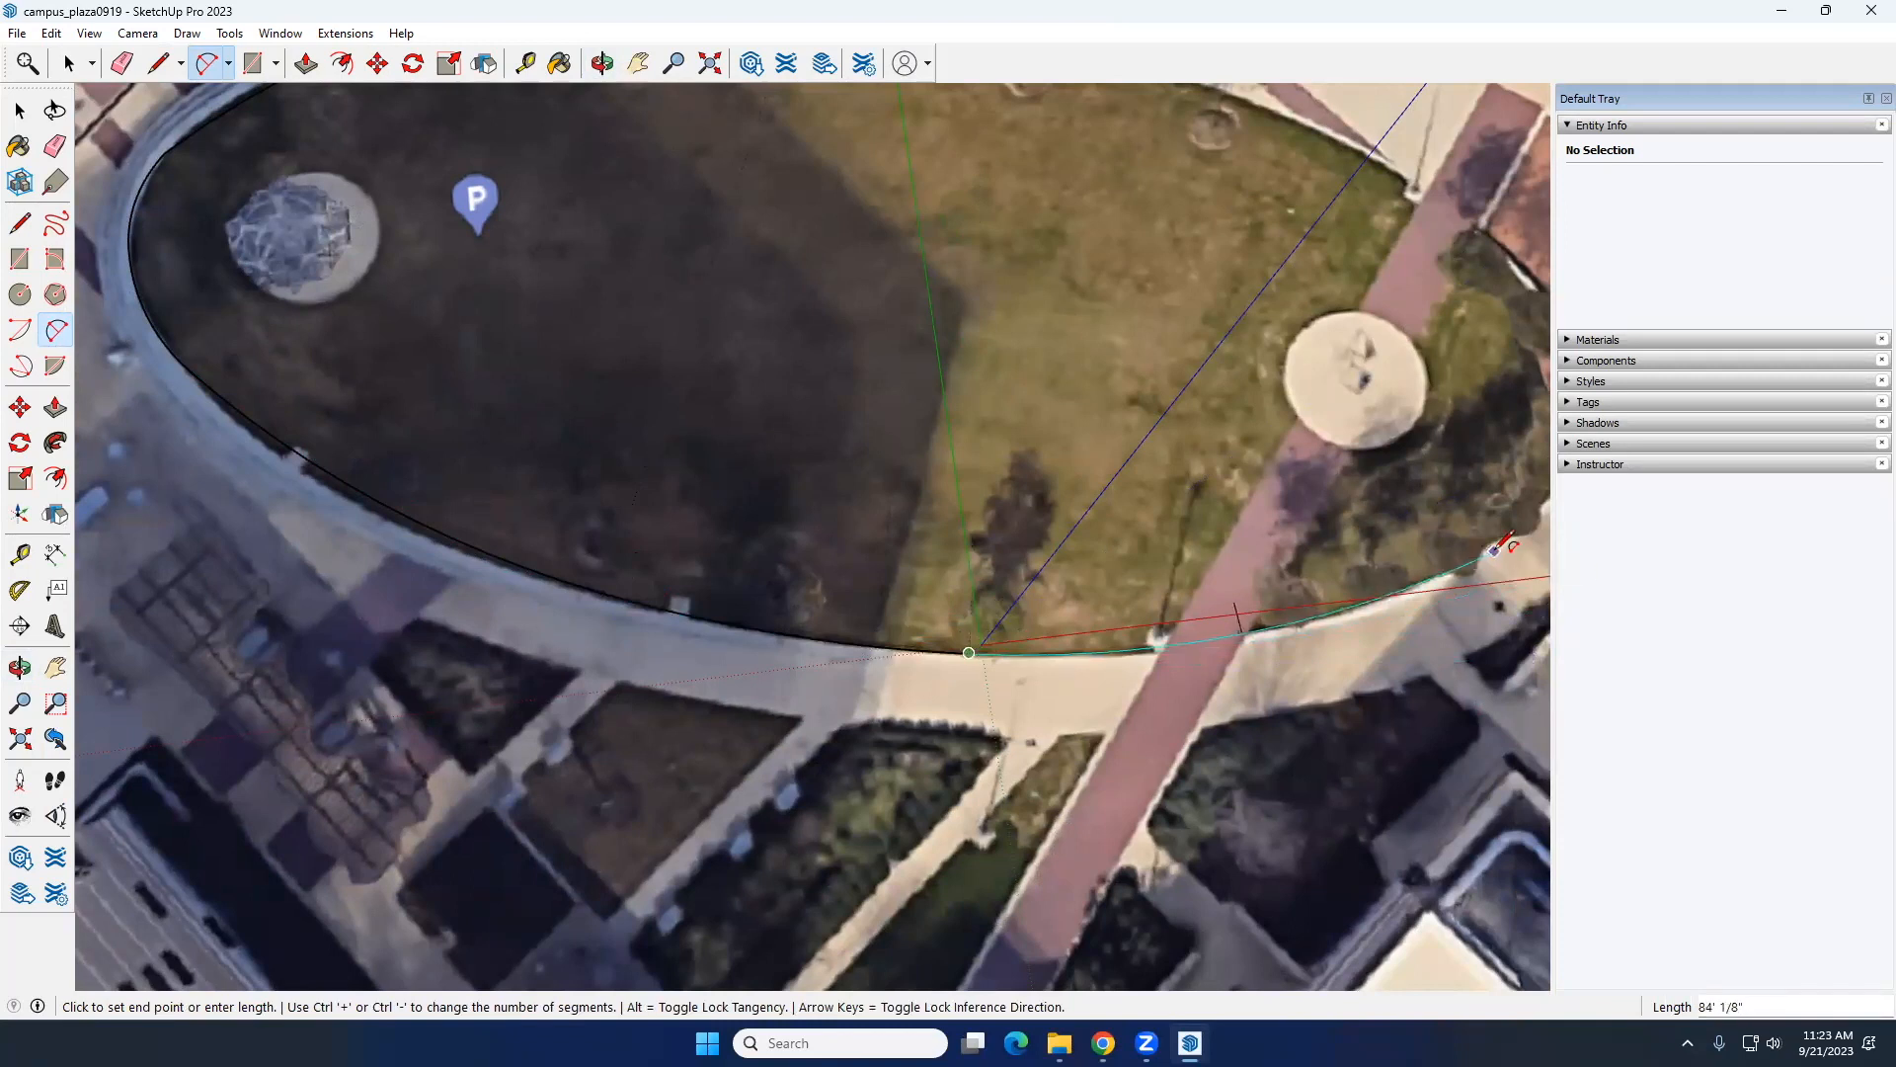
Step: Add an arc about 84 feet long along the lawn's south edge, from near the origin across the brick walkway
{"action": "left_click", "coordinate": [1496, 550]}
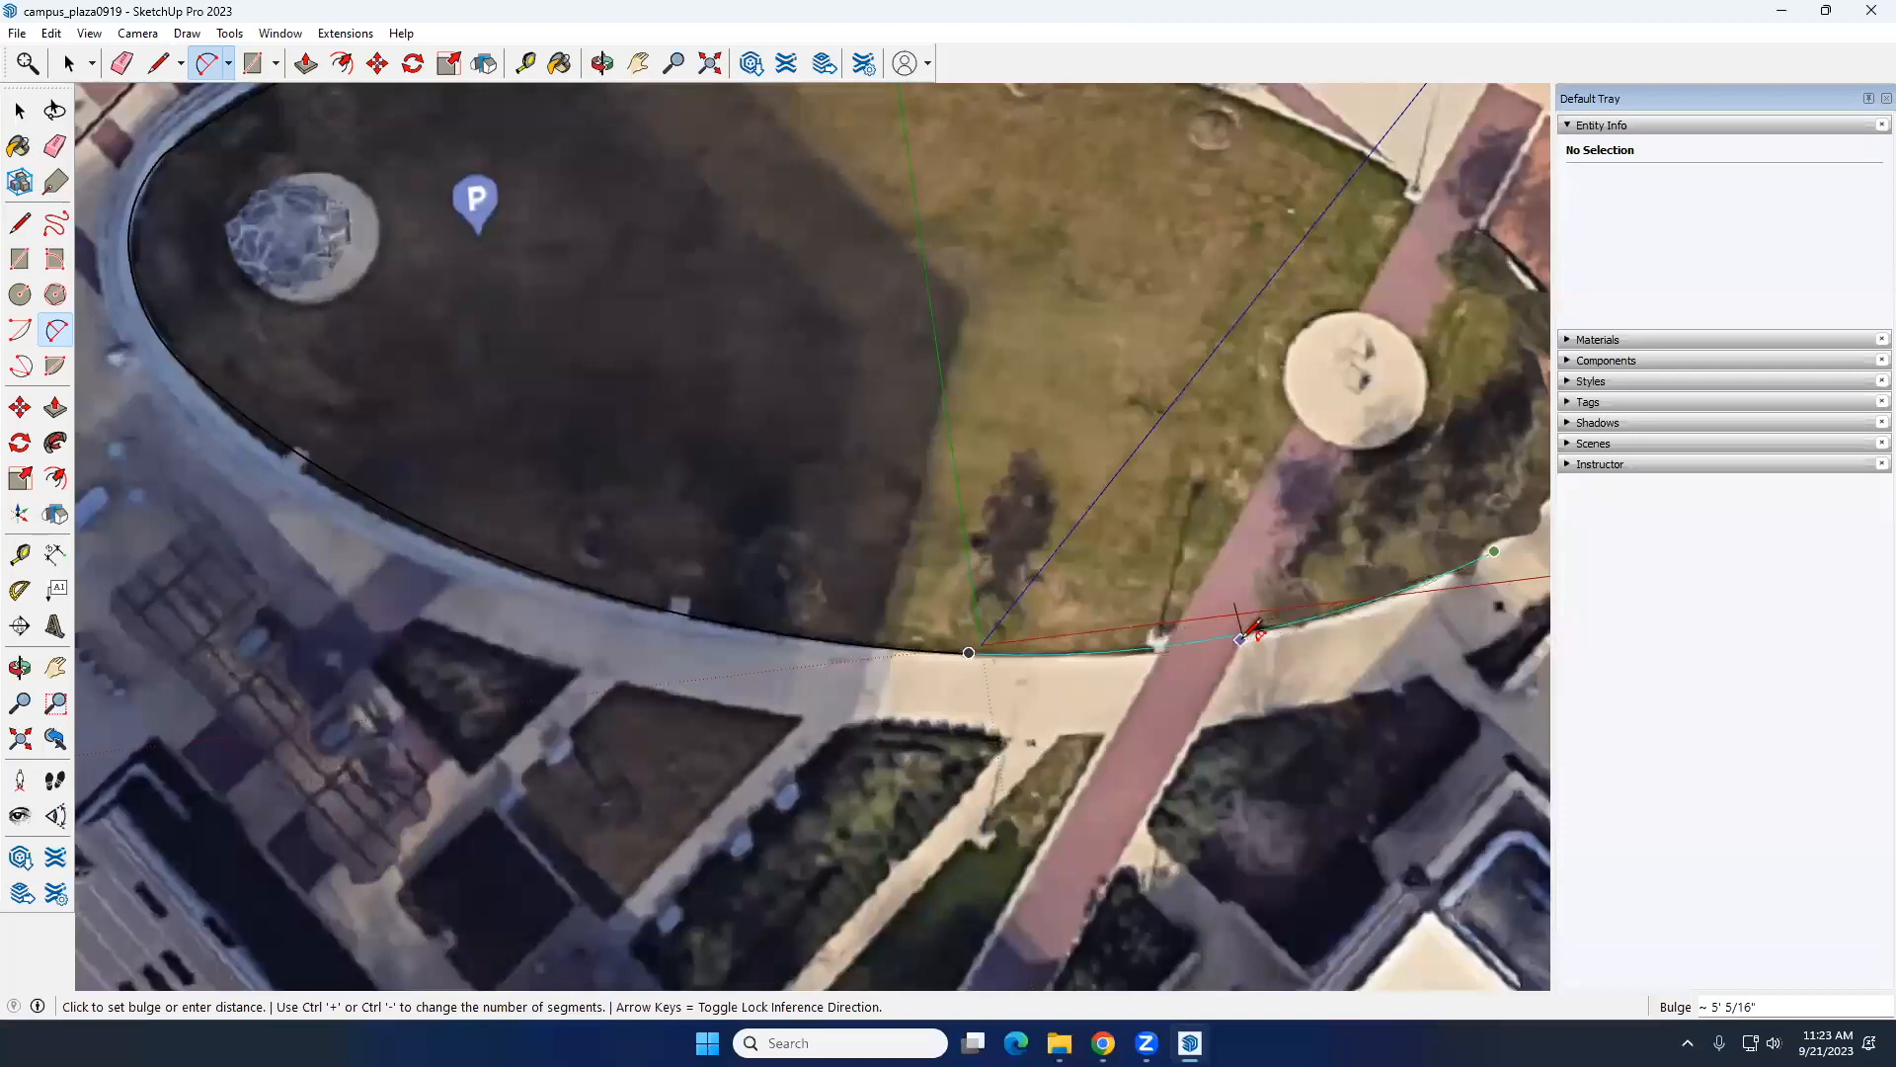
{"action": "left_click", "coordinate": [1242, 638]}
{"action": "scroll", "coordinate": [1244, 632], "scroll_direction": "down", "scroll_amount": 3}
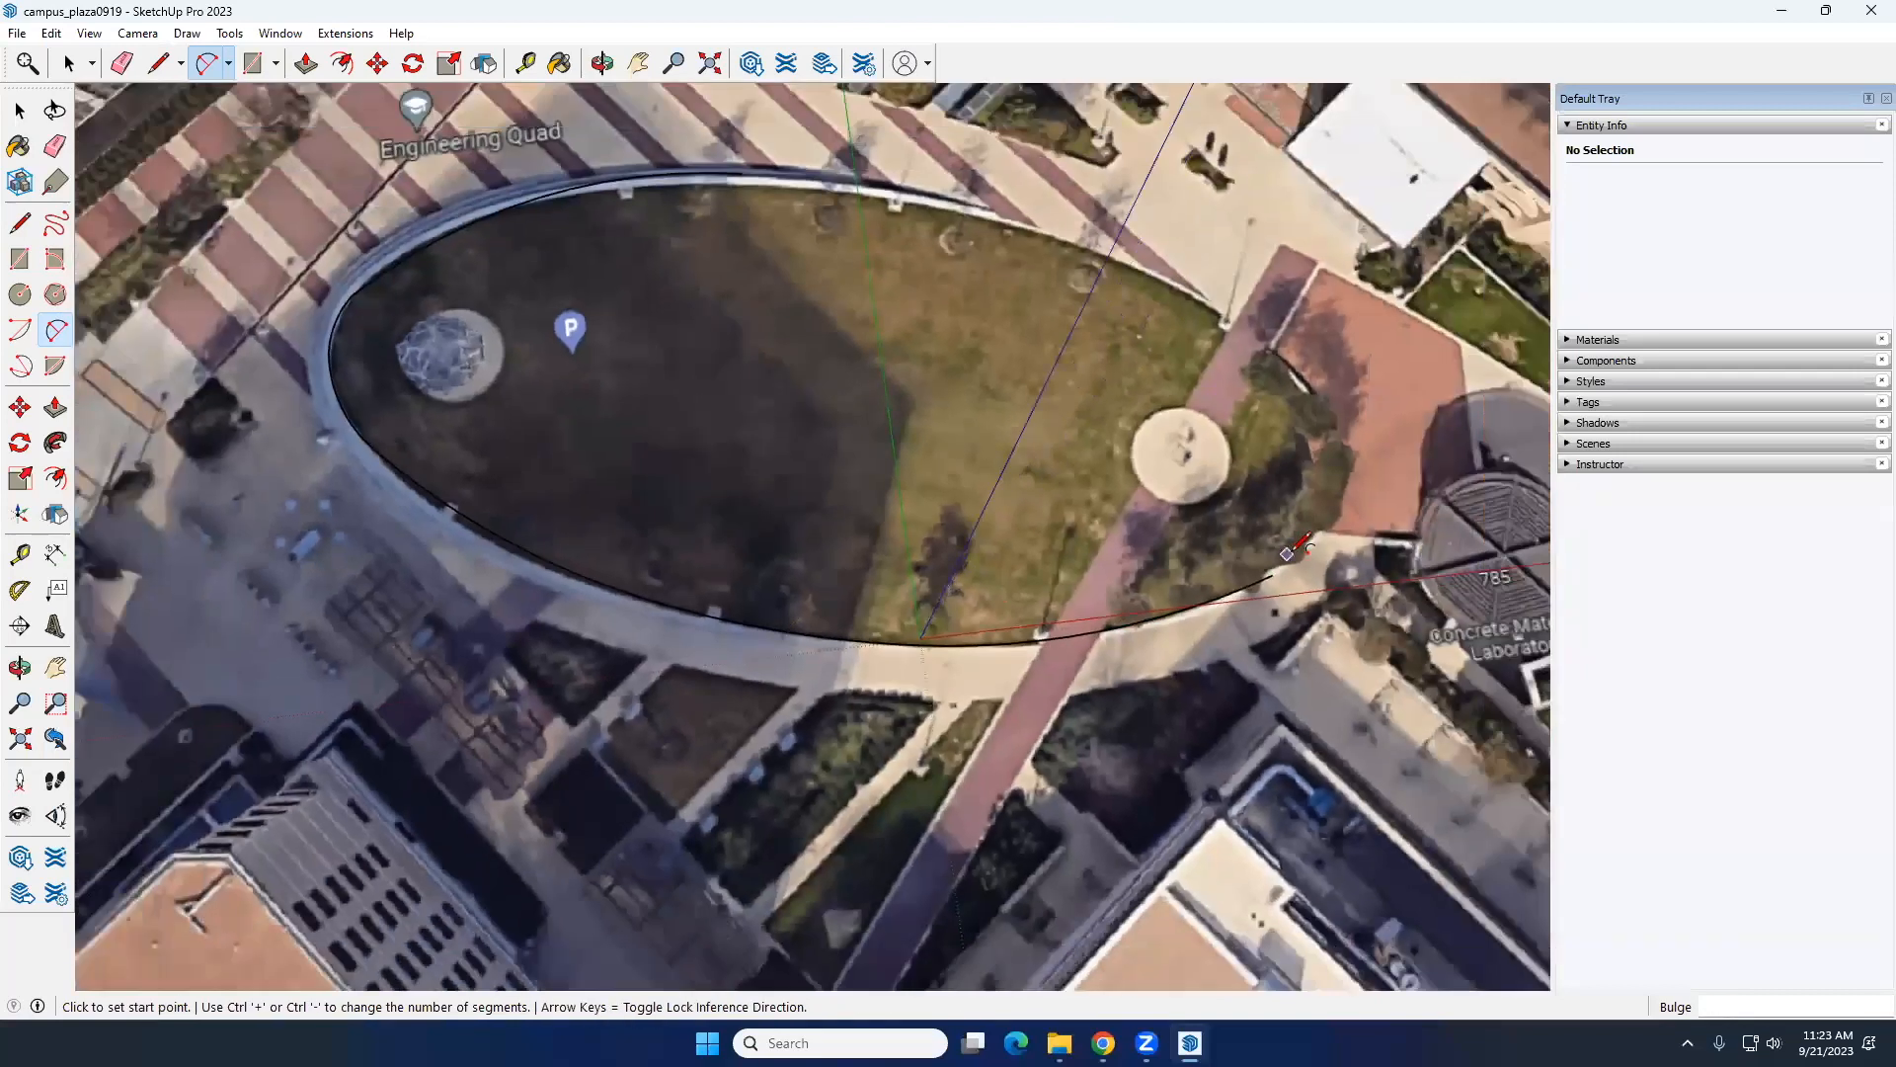
Step: Trace the lawn's rounded east end with an arc from the south edge's endpoint up to the planting bed's curb
{"action": "scroll", "coordinate": [1260, 608], "scroll_direction": "up", "scroll_amount": 5}
{"action": "left_click", "coordinate": [1255, 597]}
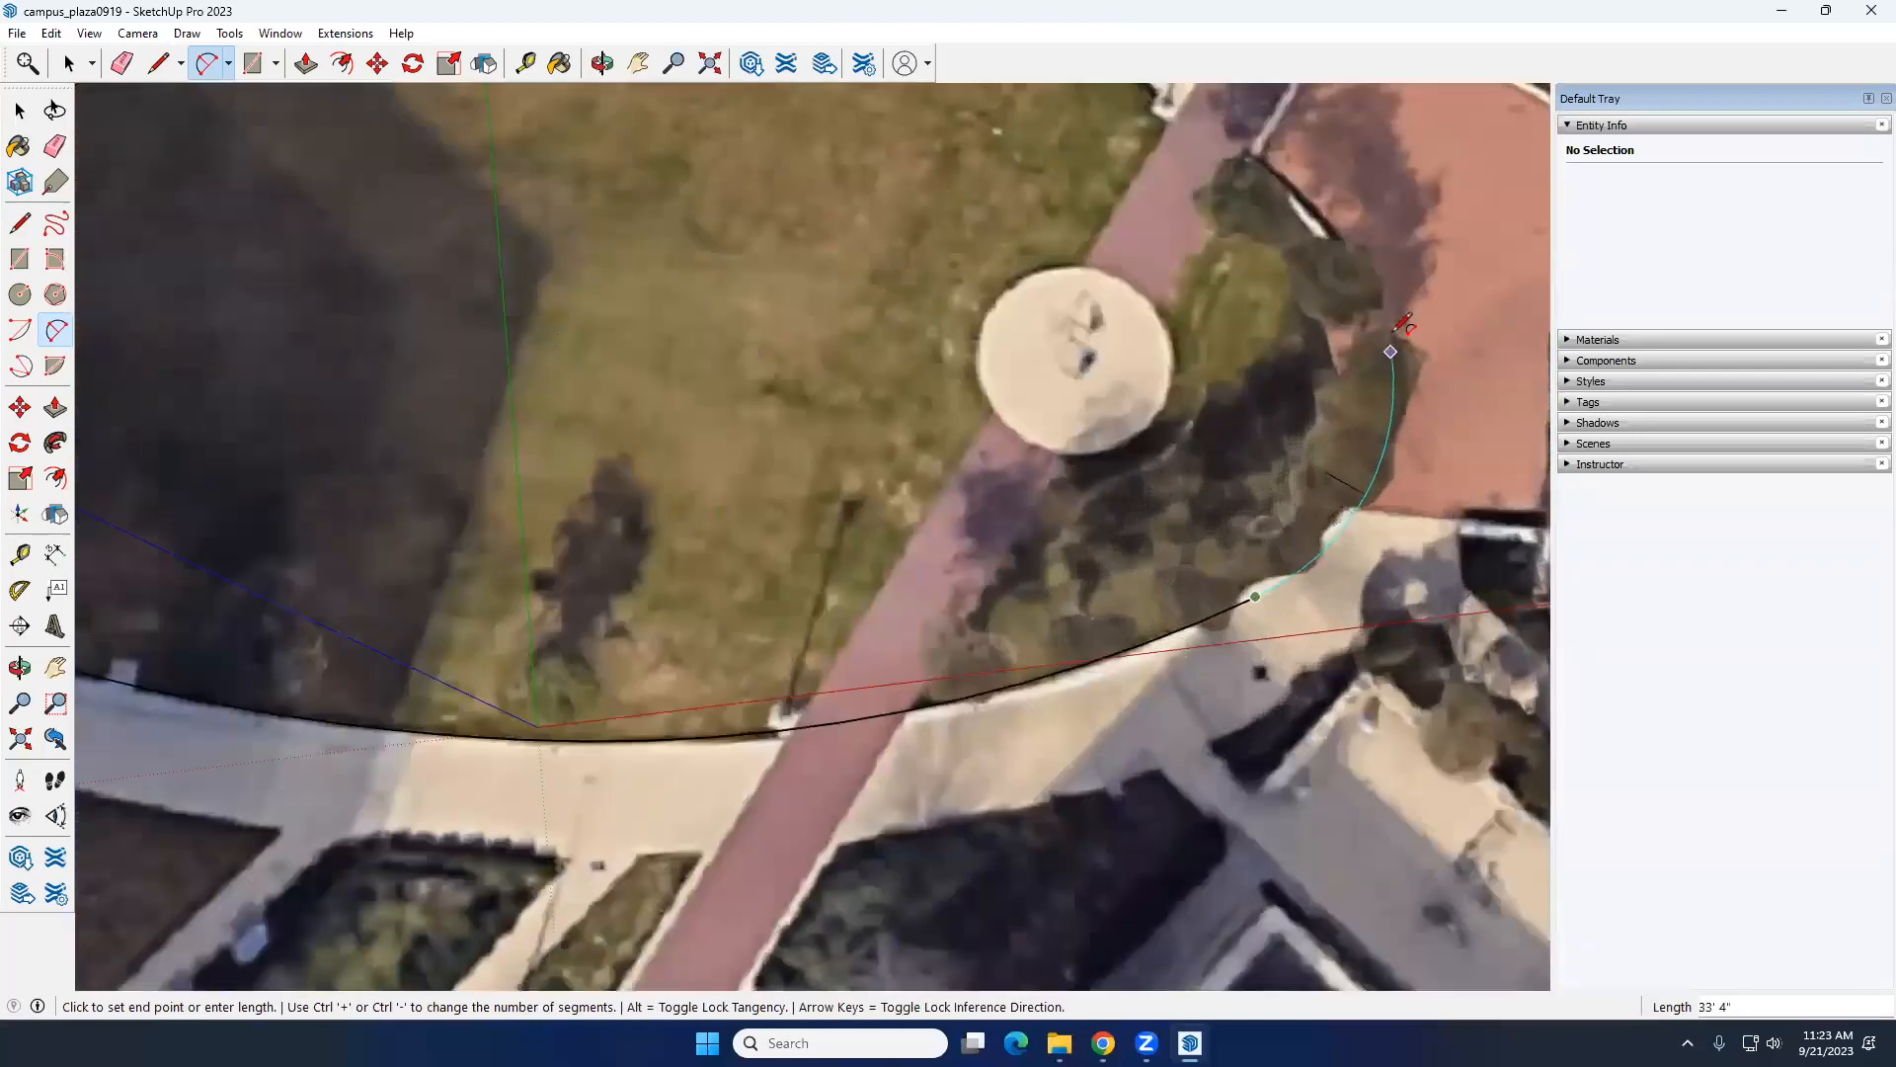
{"action": "left_click", "coordinate": [1348, 246]}
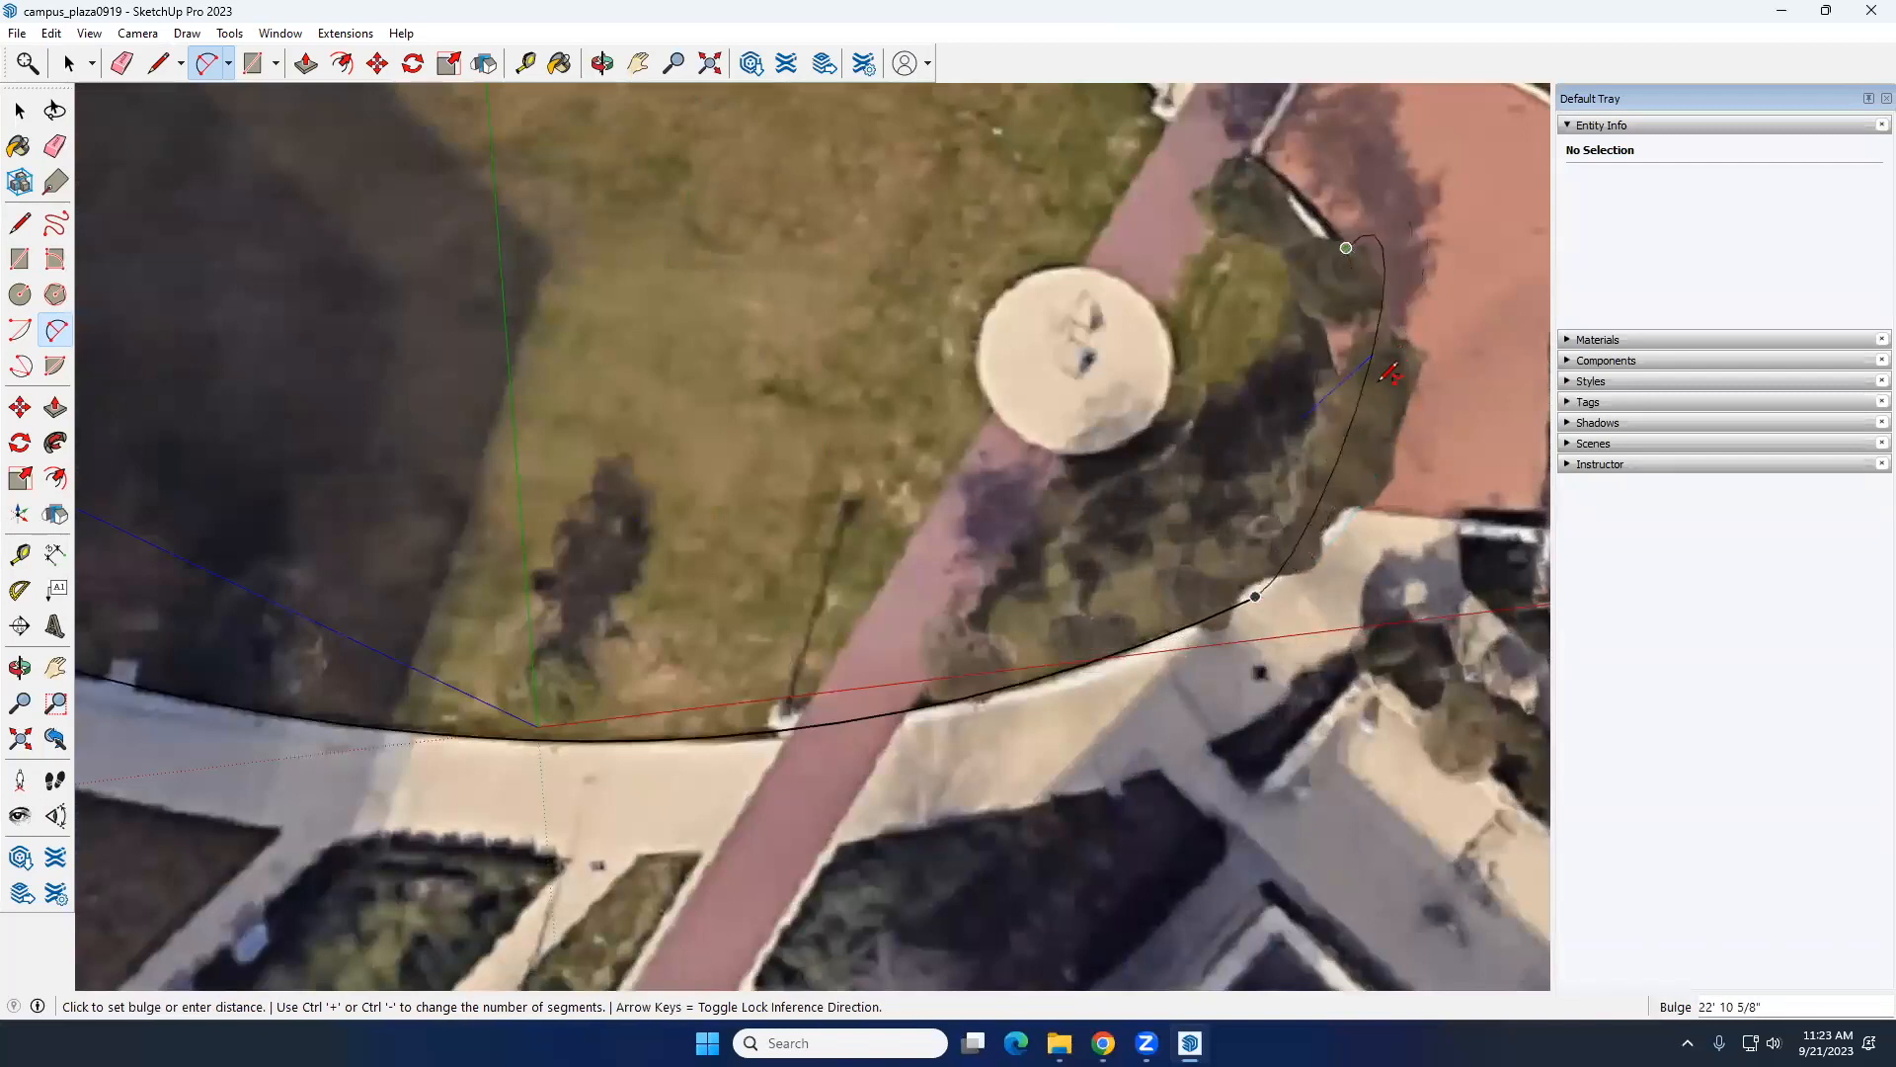
{"action": "left_click", "coordinate": [1391, 343]}
{"action": "left_click", "coordinate": [1387, 346]}
Step: Close the lawn outline along the northeast edge with tangent arcs of about 41 and 109 feet, forming a face
{"action": "scroll", "coordinate": [1358, 242], "scroll_direction": "down", "scroll_amount": 3}
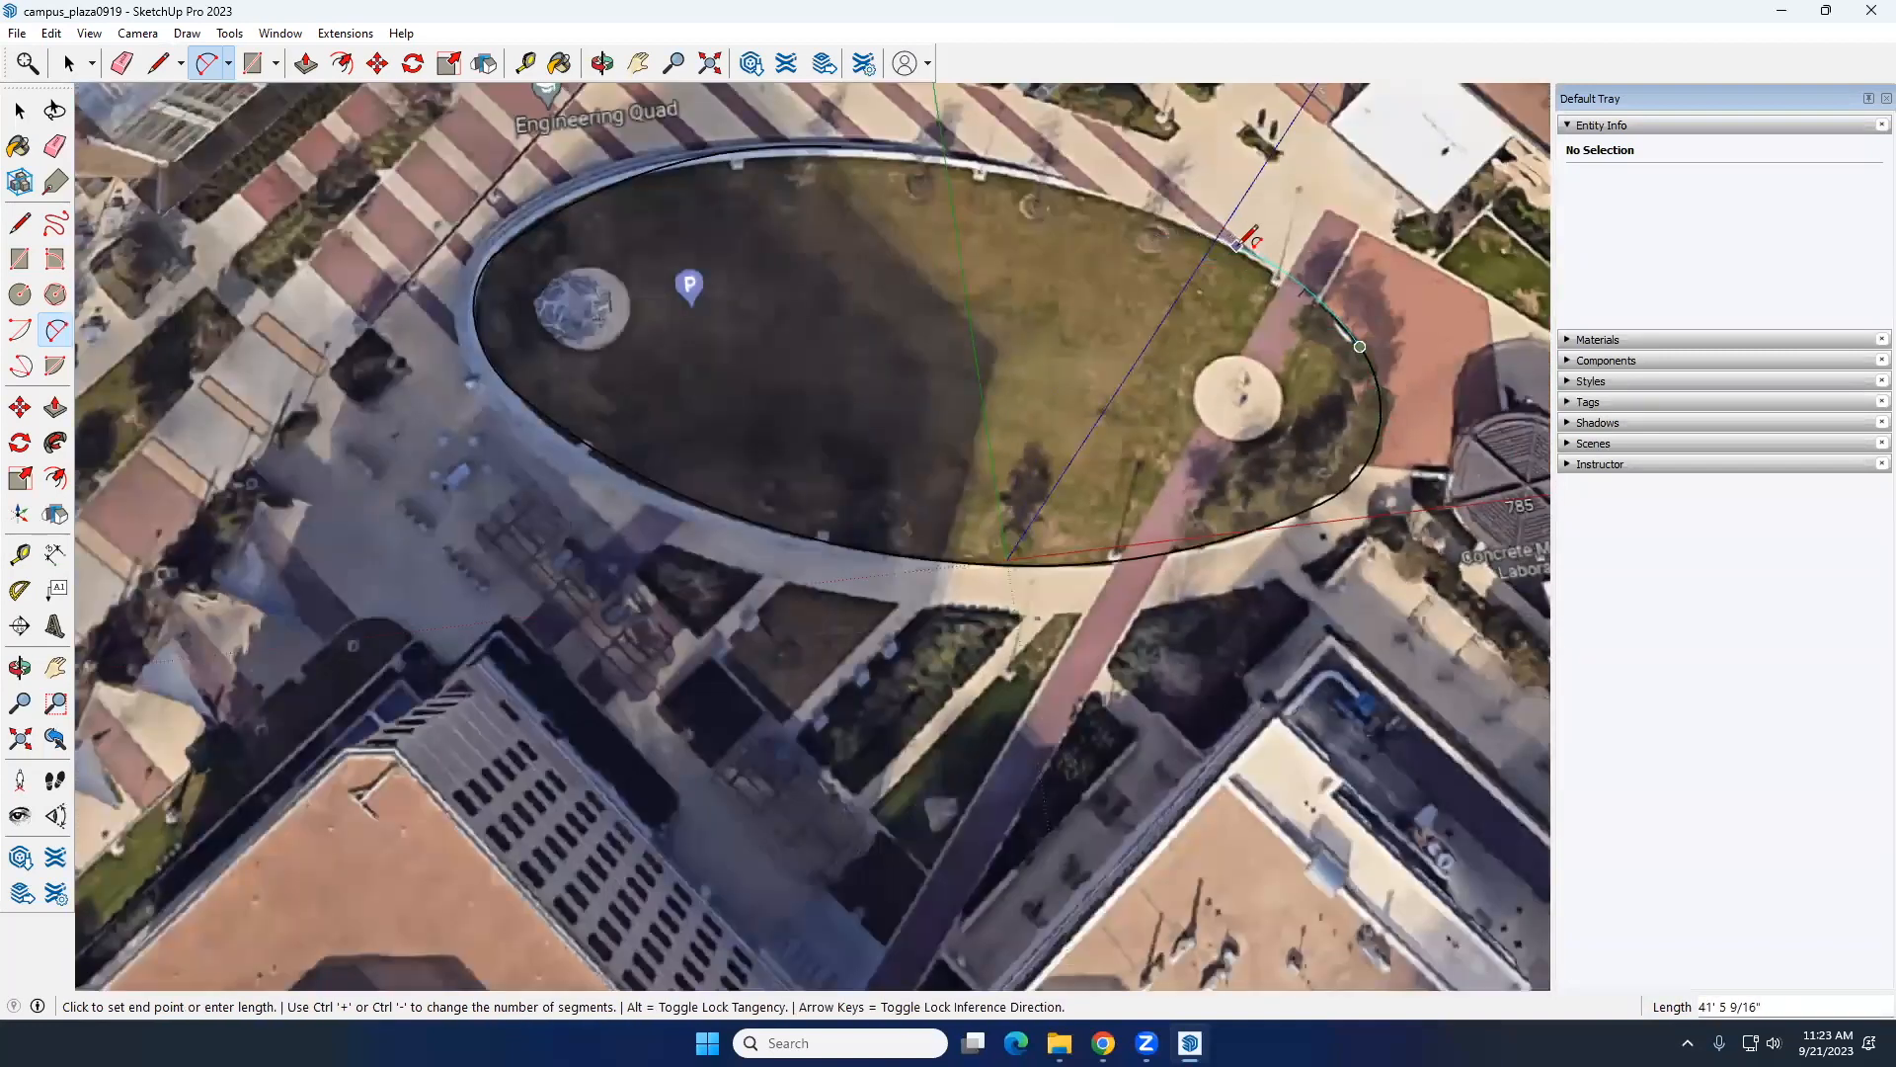
{"action": "double_click", "coordinate": [1236, 246]}
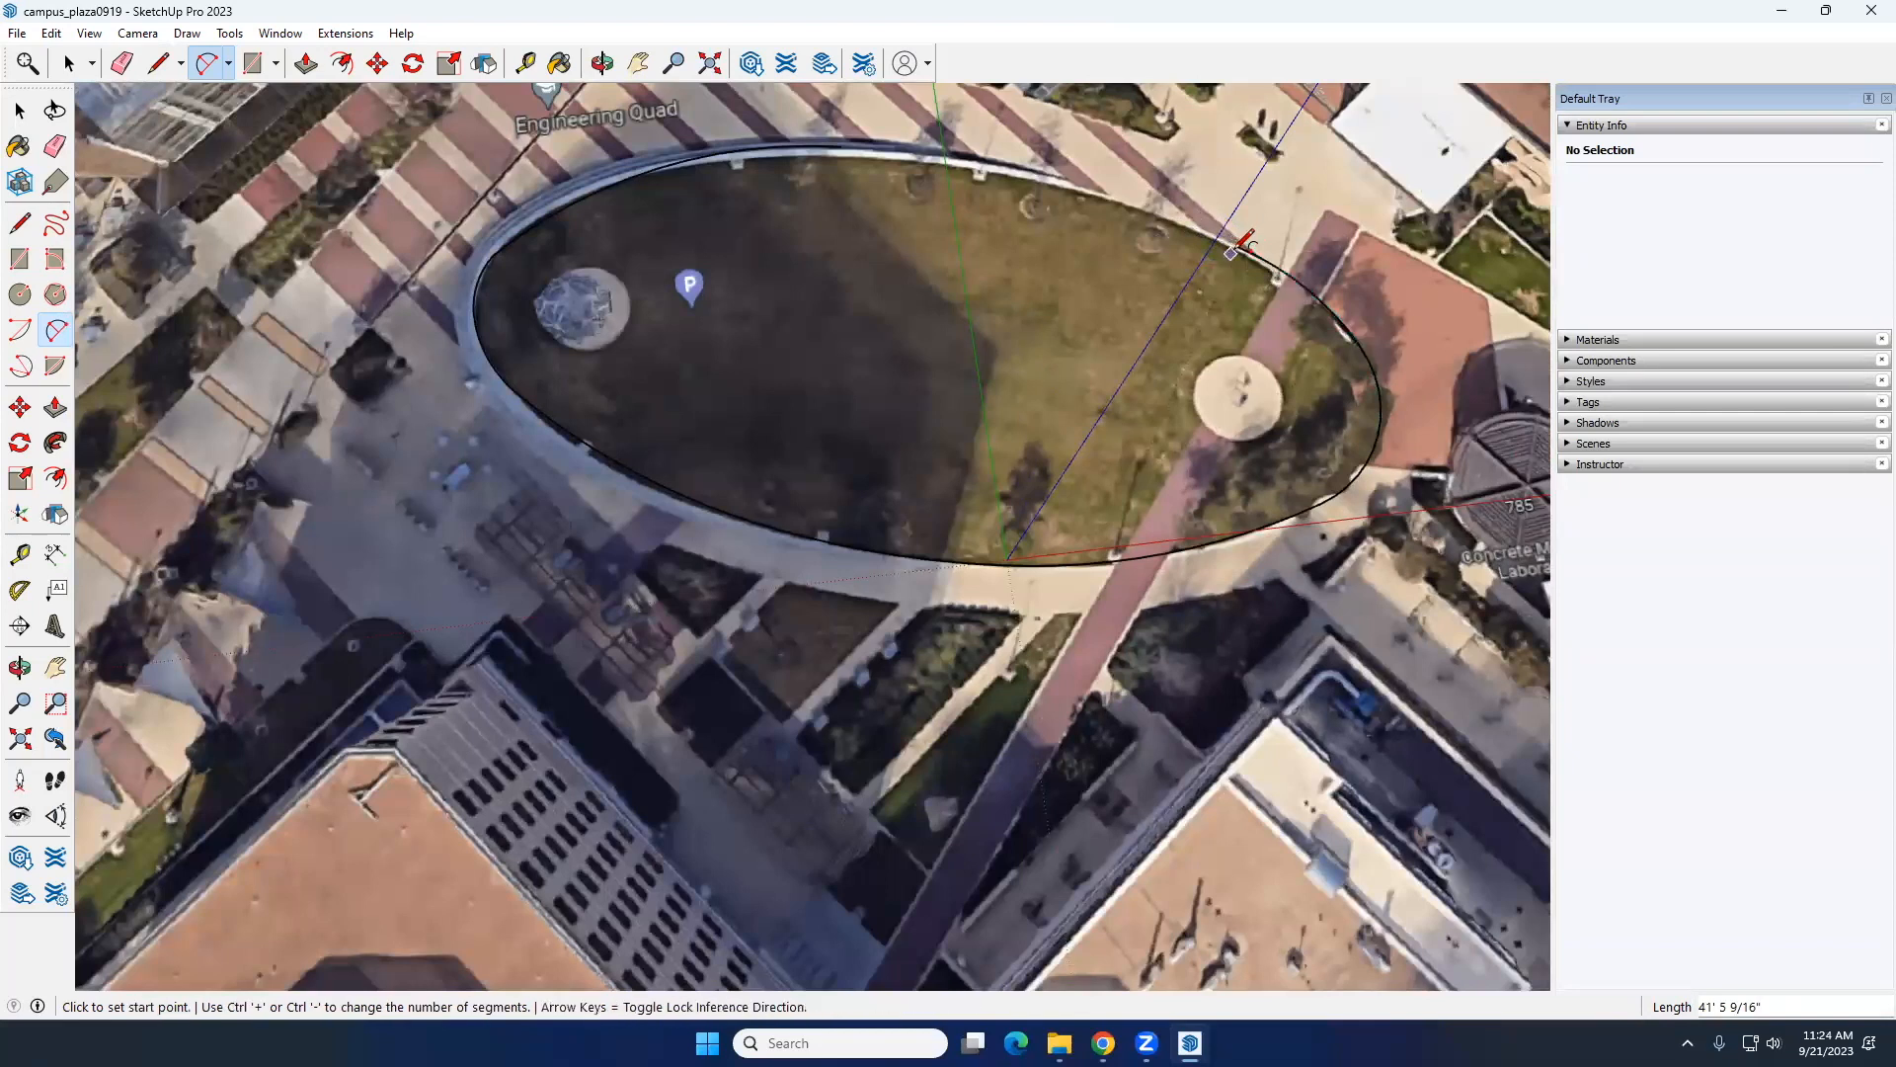
{"action": "left_click", "coordinate": [1237, 246]}
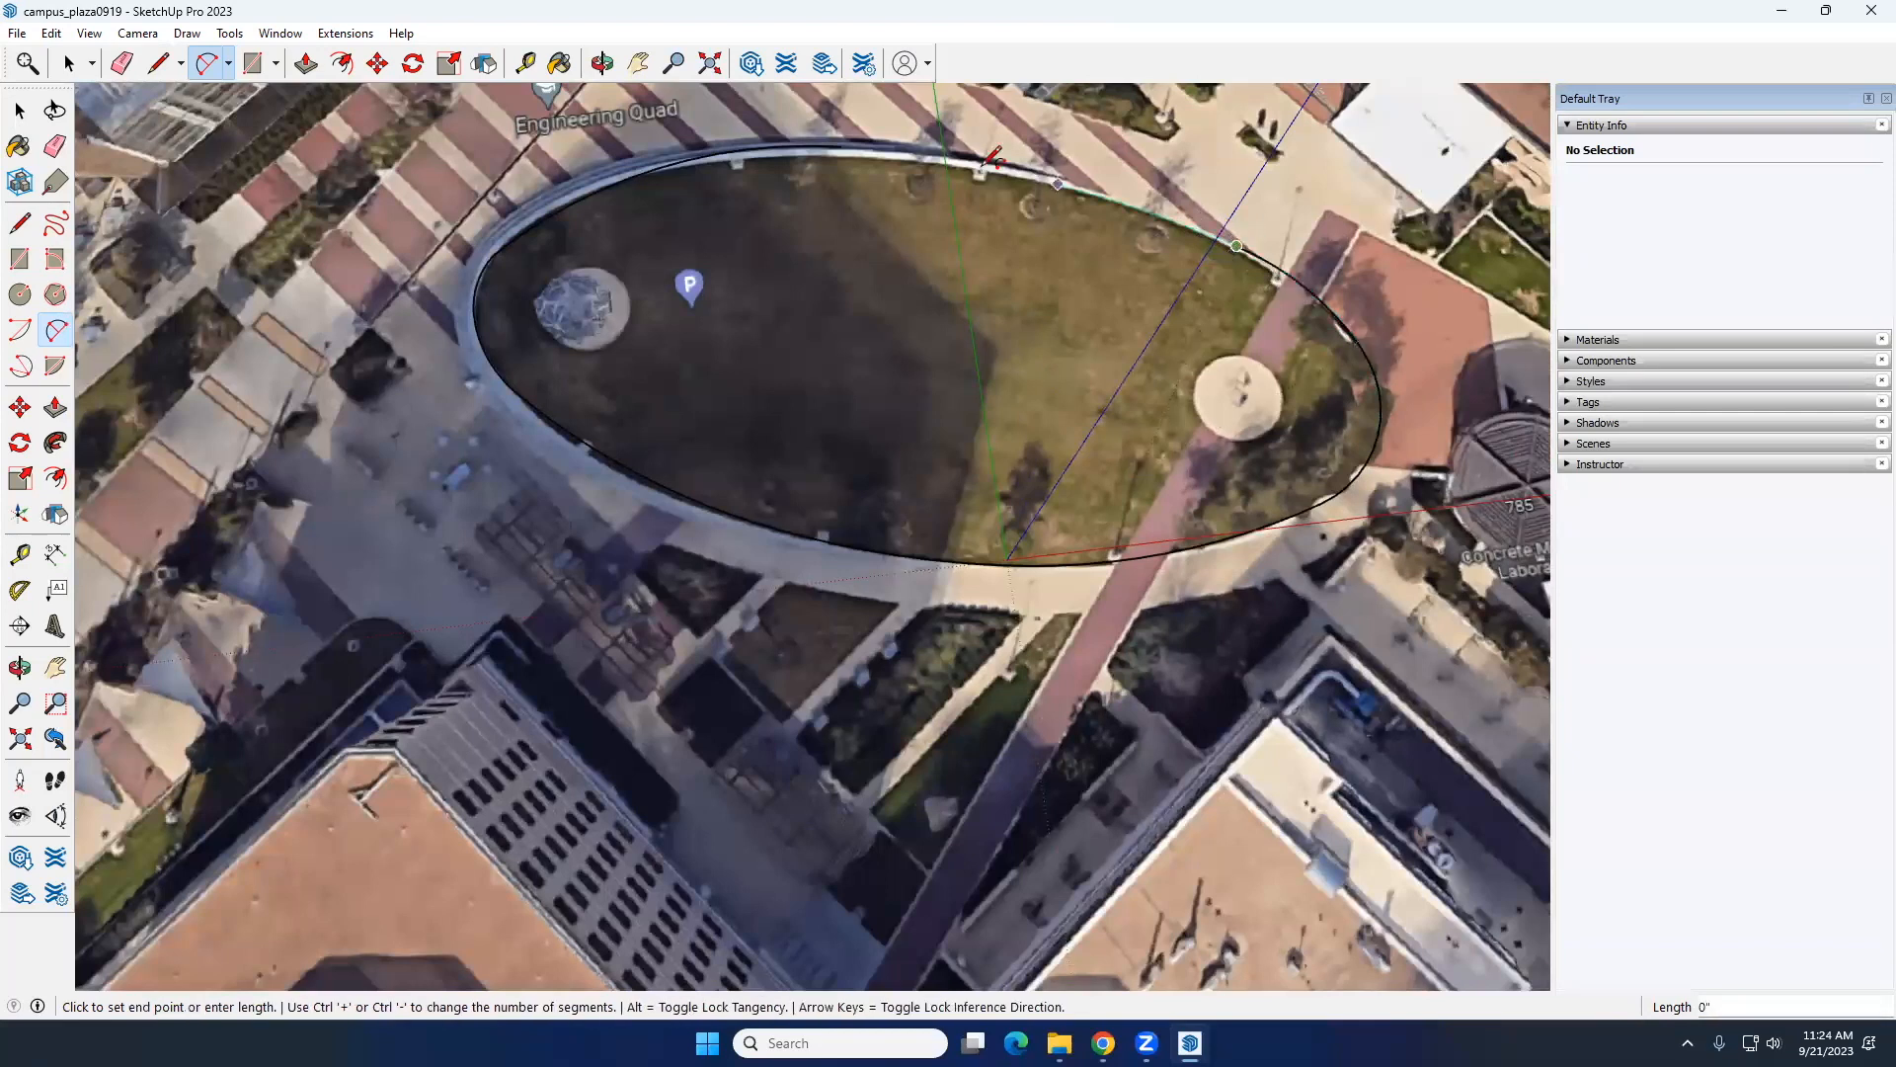
{"action": "left_click", "coordinate": [847, 144]}
{"action": "key", "text": "space"}
{"action": "scroll", "coordinate": [981, 376], "scroll_direction": "down", "scroll_amount": 3}
{"action": "middle_click_drag", "start_coordinate": [981, 376], "coordinate": [608, 273]}
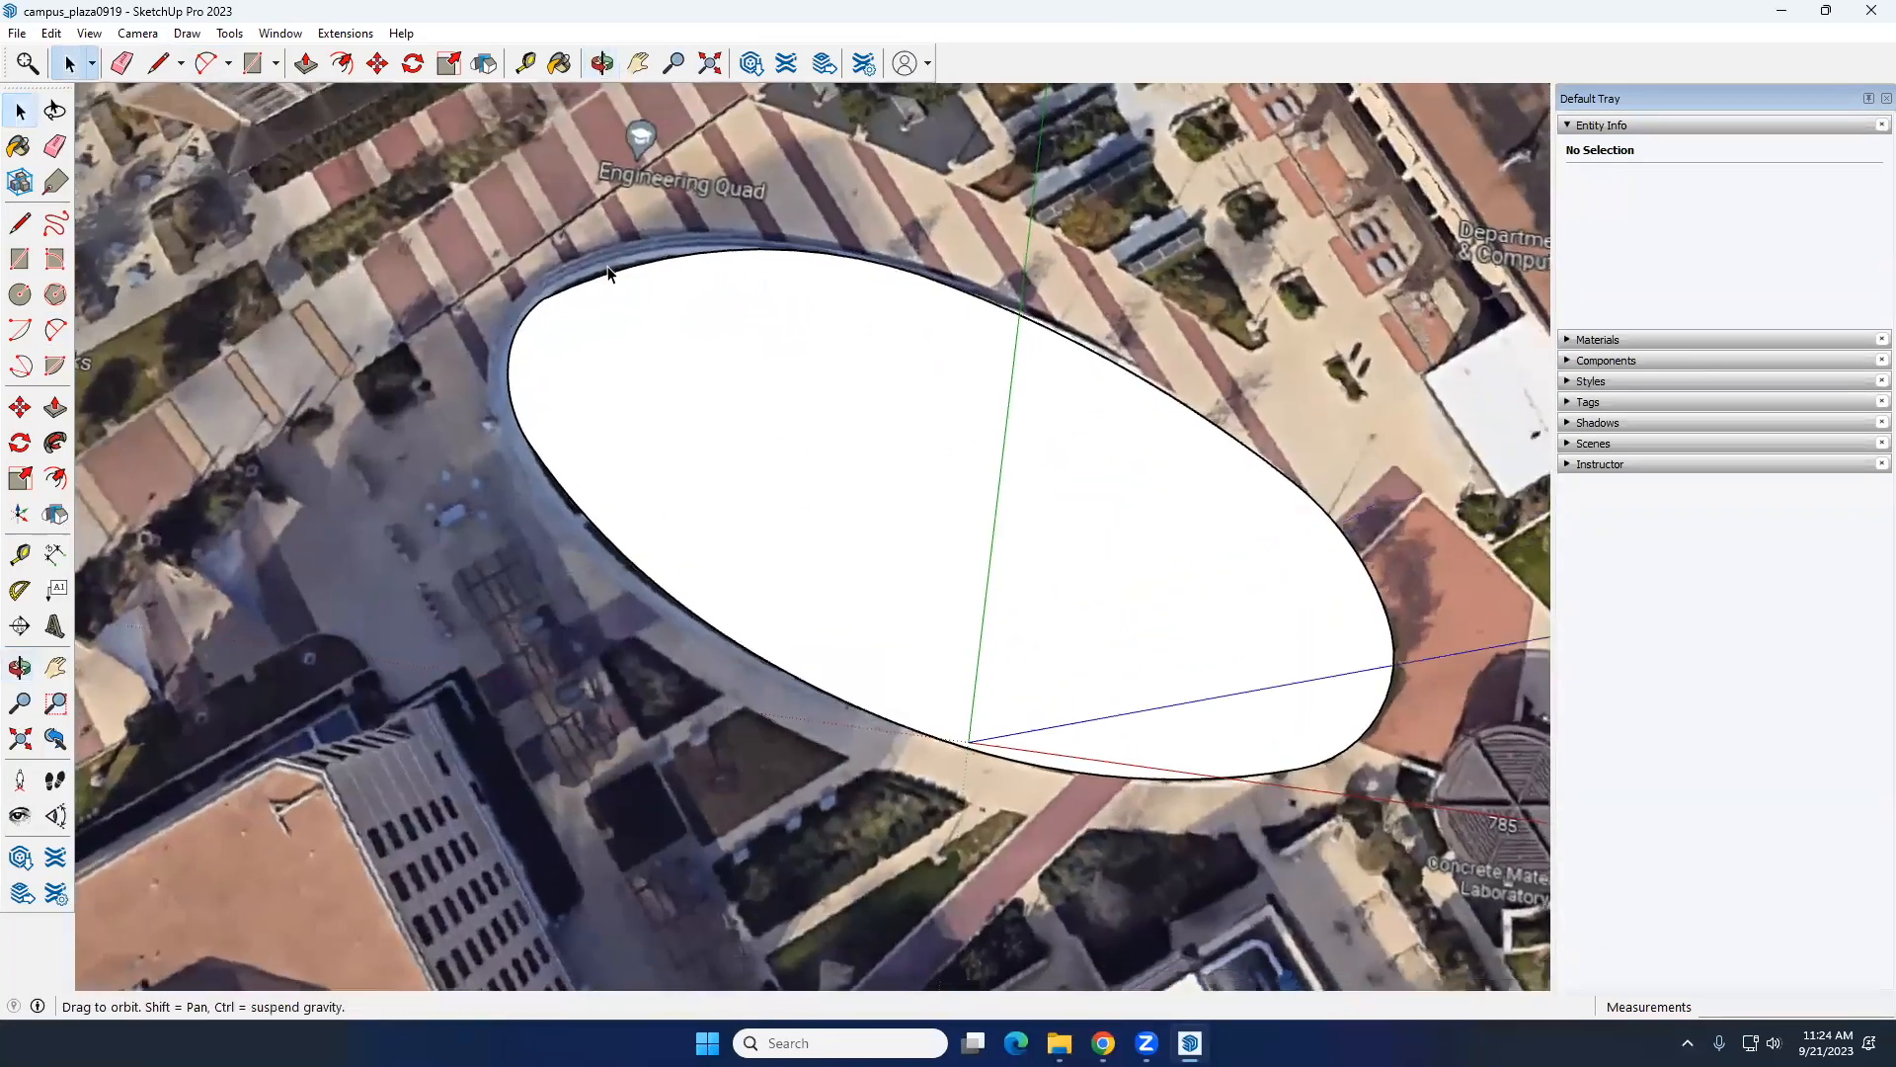
Step: Redraw the lawn's northwest edge closer to the curb with two connected arcs of about 27 and 40 feet
{"action": "scroll", "coordinate": [608, 273], "scroll_direction": "up", "scroll_amount": 3}
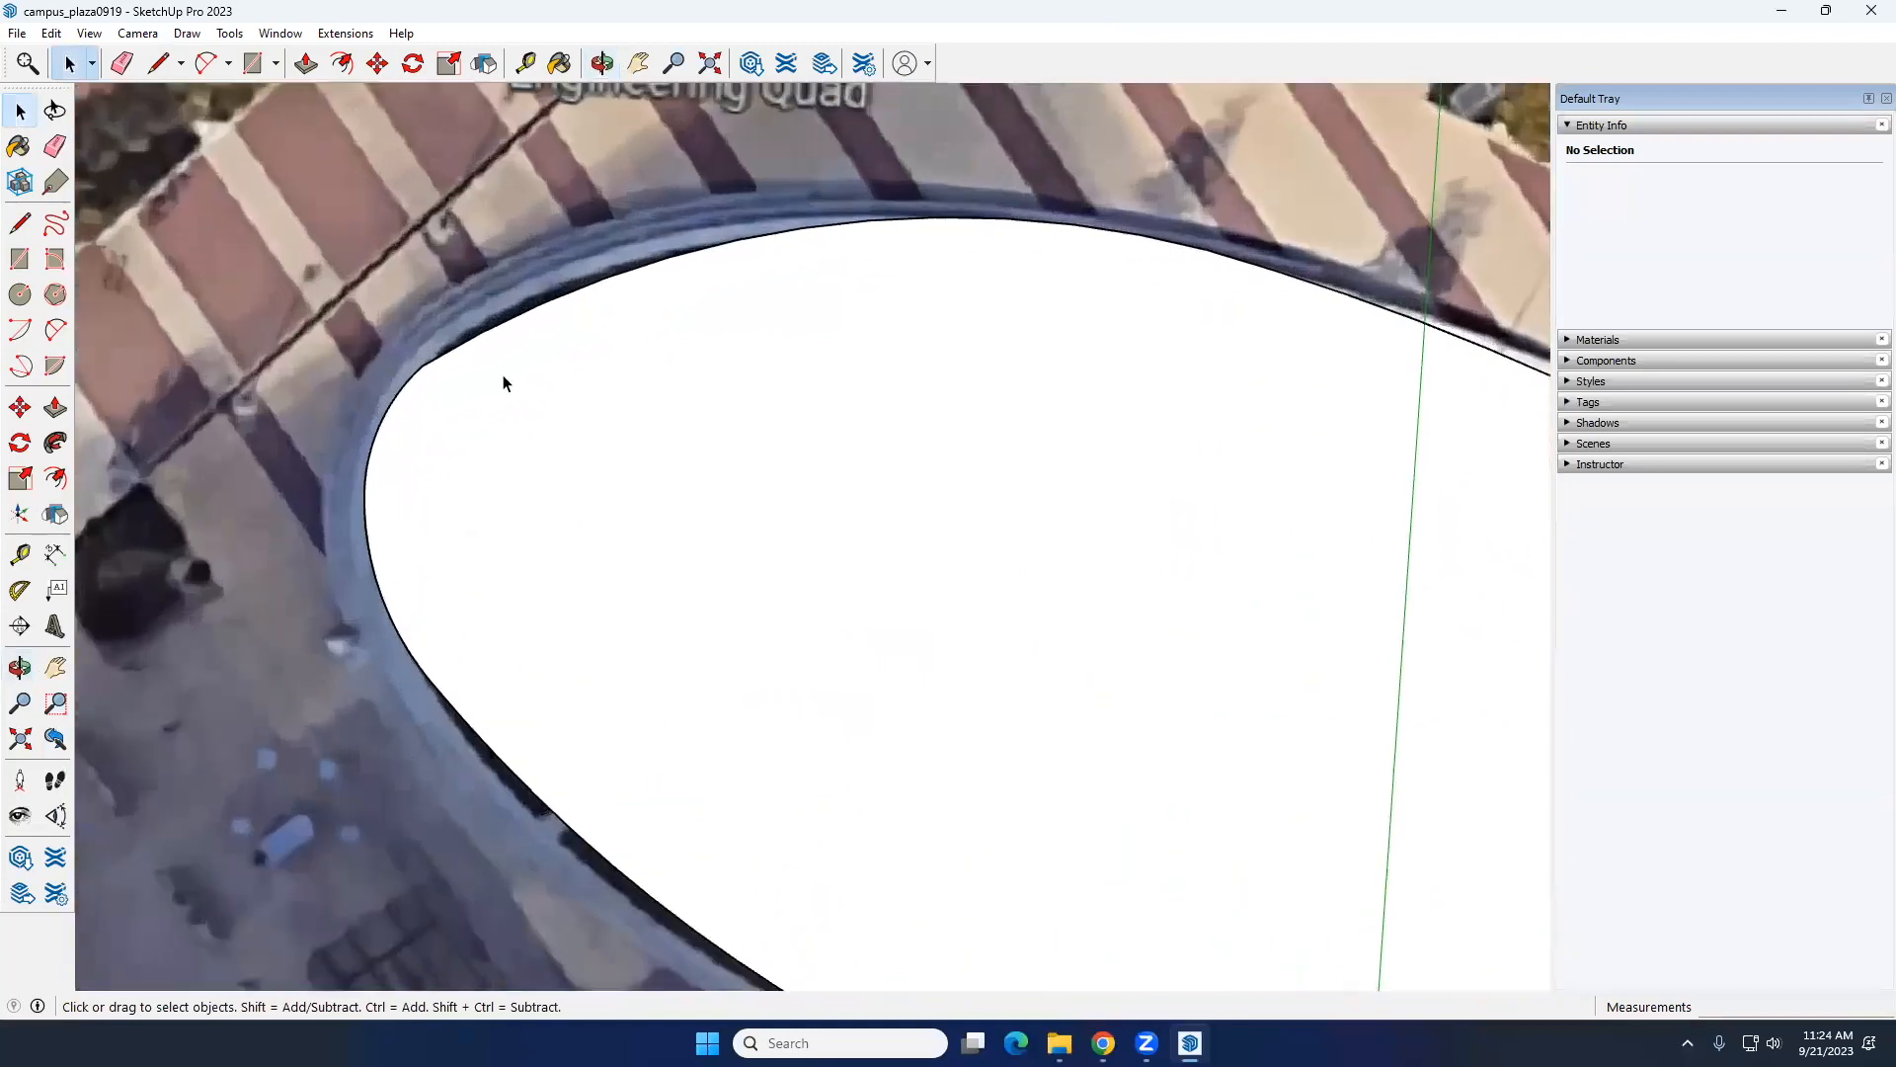
{"action": "left_click", "coordinate": [54, 329]}
{"action": "left_click", "coordinate": [430, 361]}
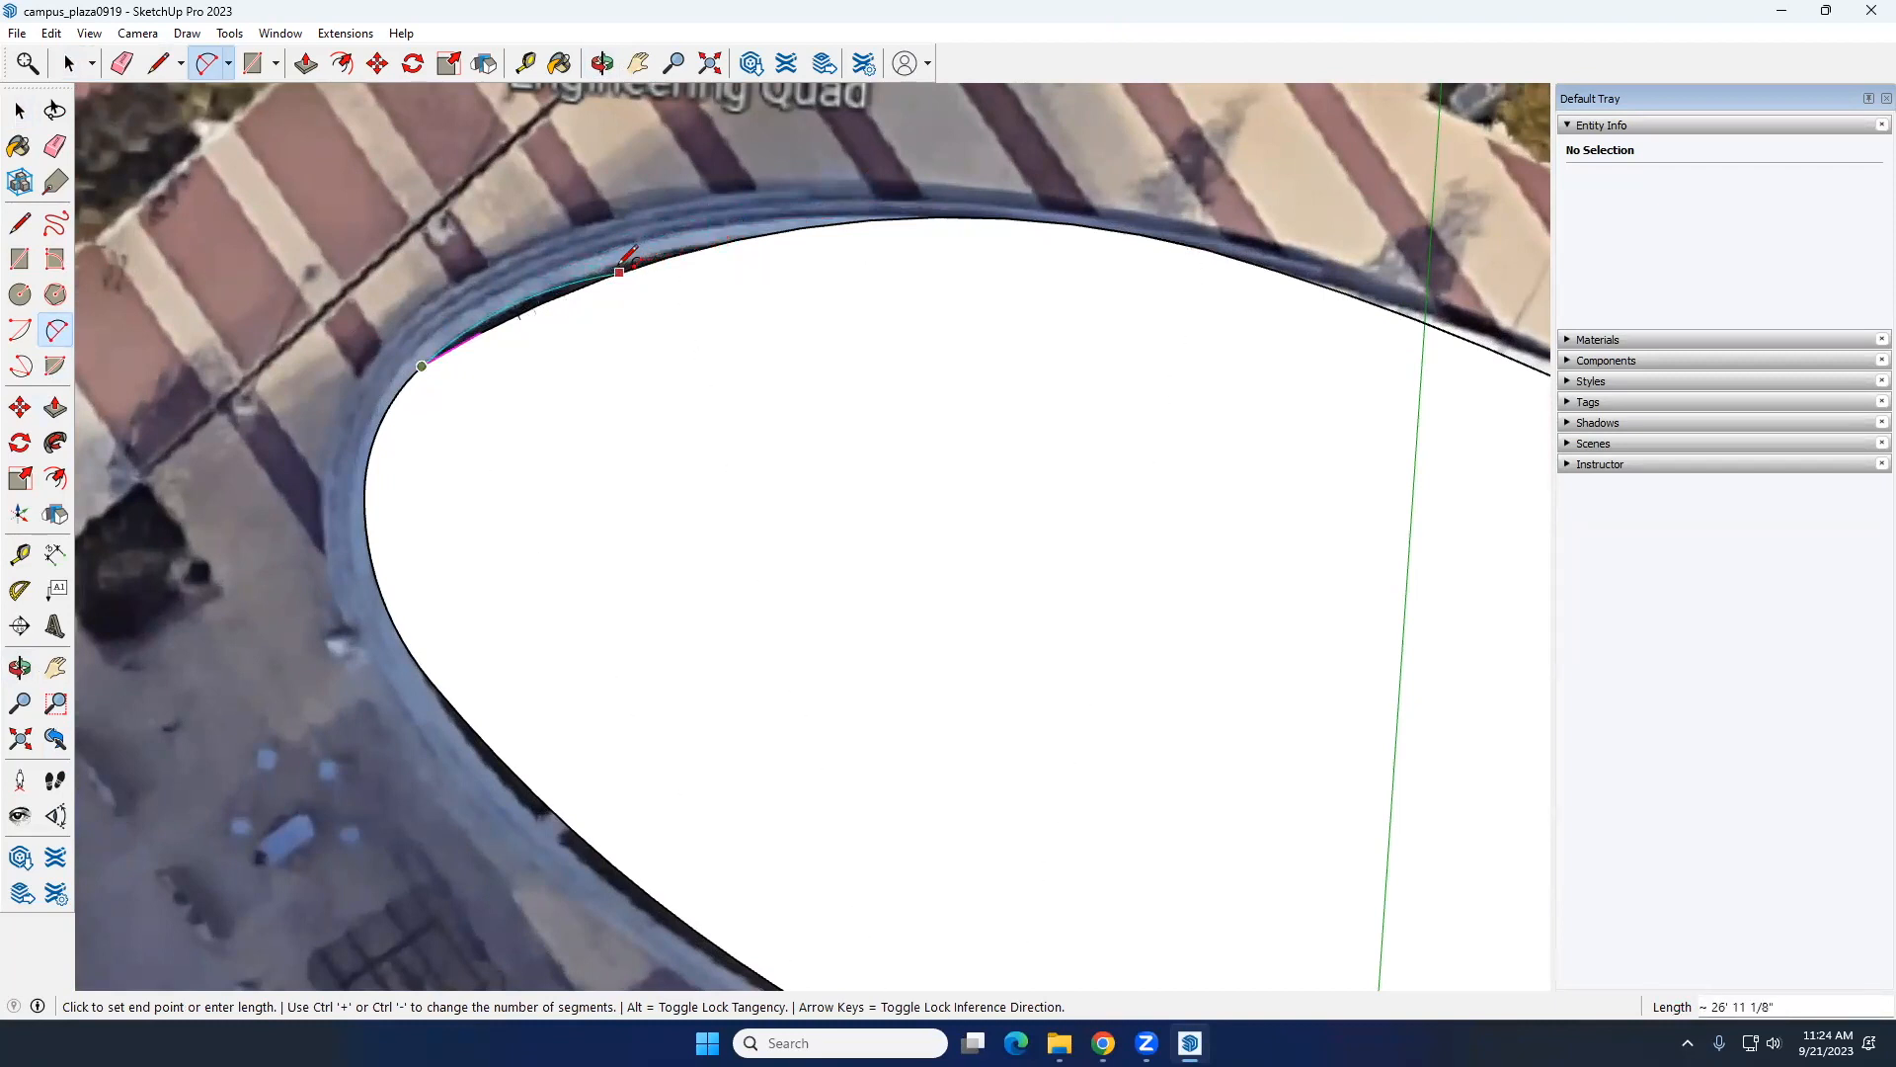
{"action": "scroll", "coordinate": [619, 270], "scroll_direction": "up", "scroll_amount": 4}
{"action": "left_click", "coordinate": [619, 270]}
{"action": "left_click", "coordinate": [459, 318]}
{"action": "left_click", "coordinate": [617, 258]}
{"action": "scroll", "coordinate": [619, 254], "scroll_direction": "down", "scroll_amount": 3}
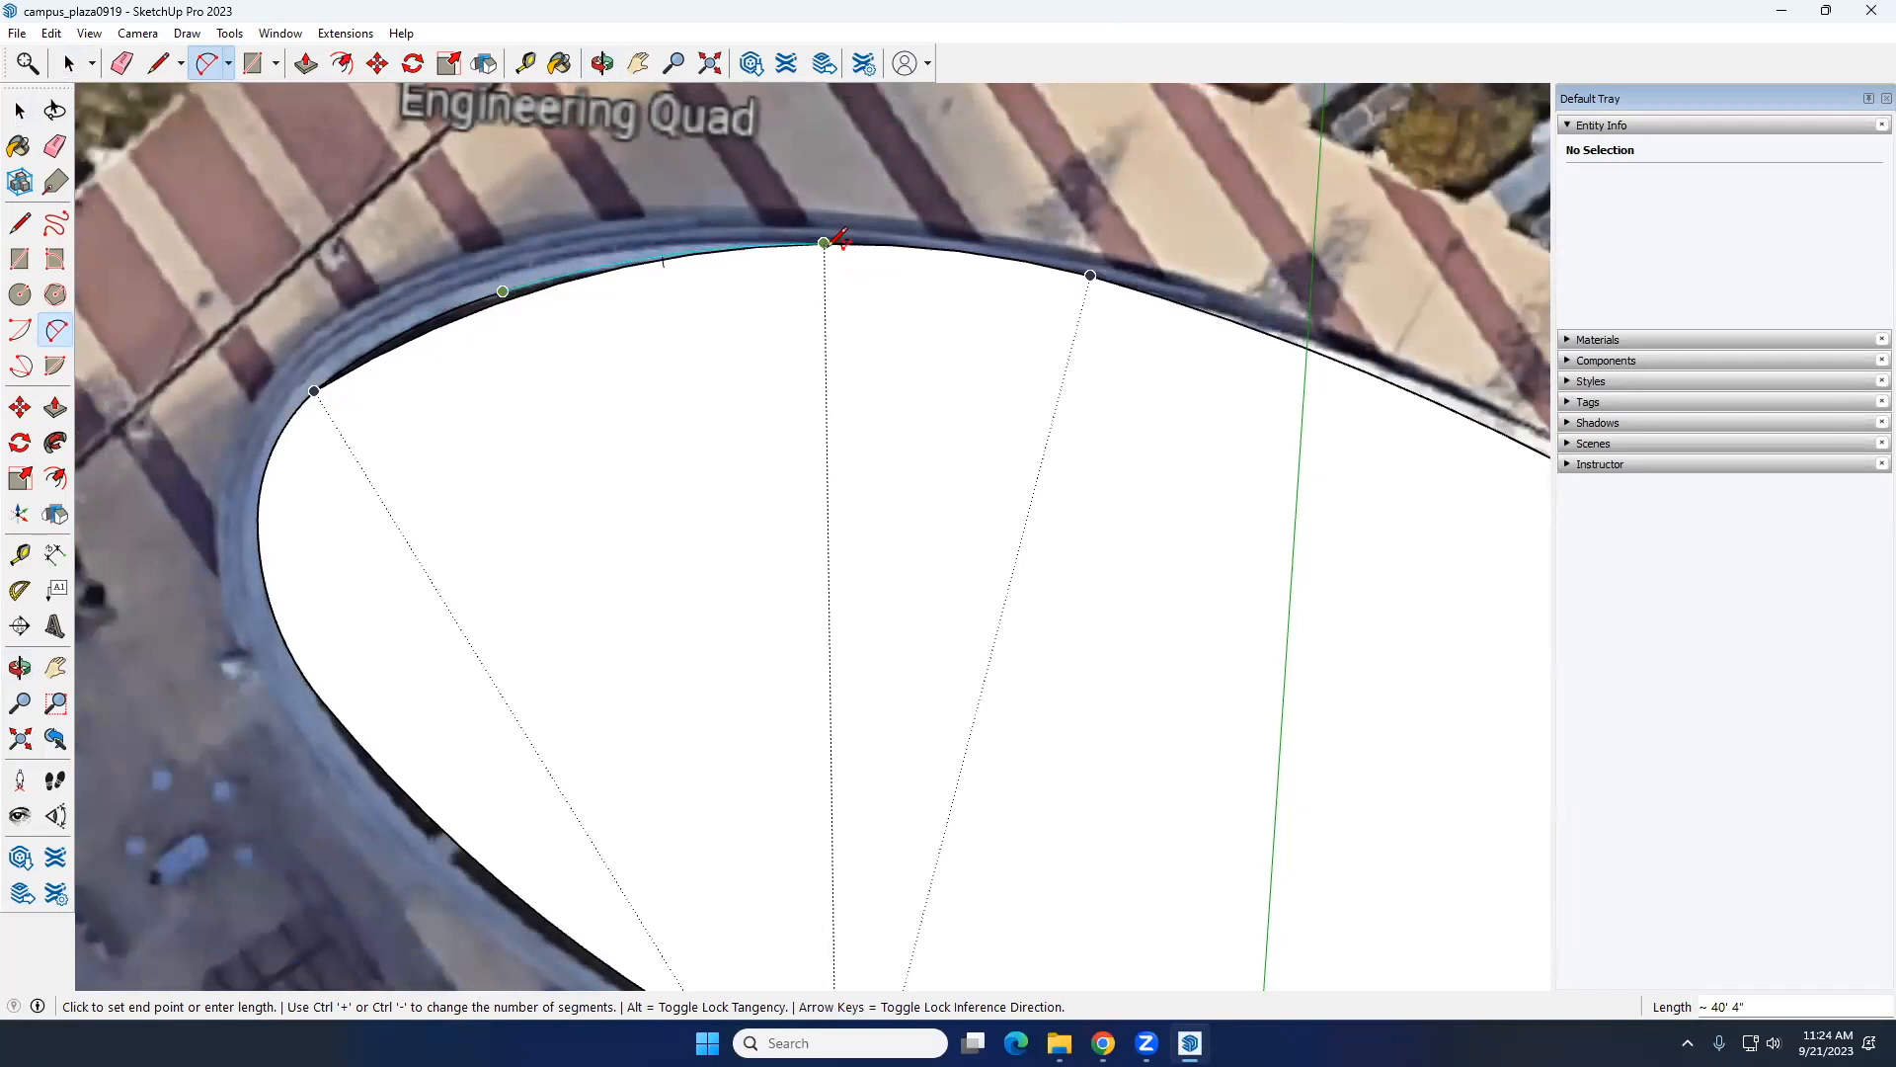
{"action": "left_click", "coordinate": [826, 242]}
{"action": "key", "text": "space"}
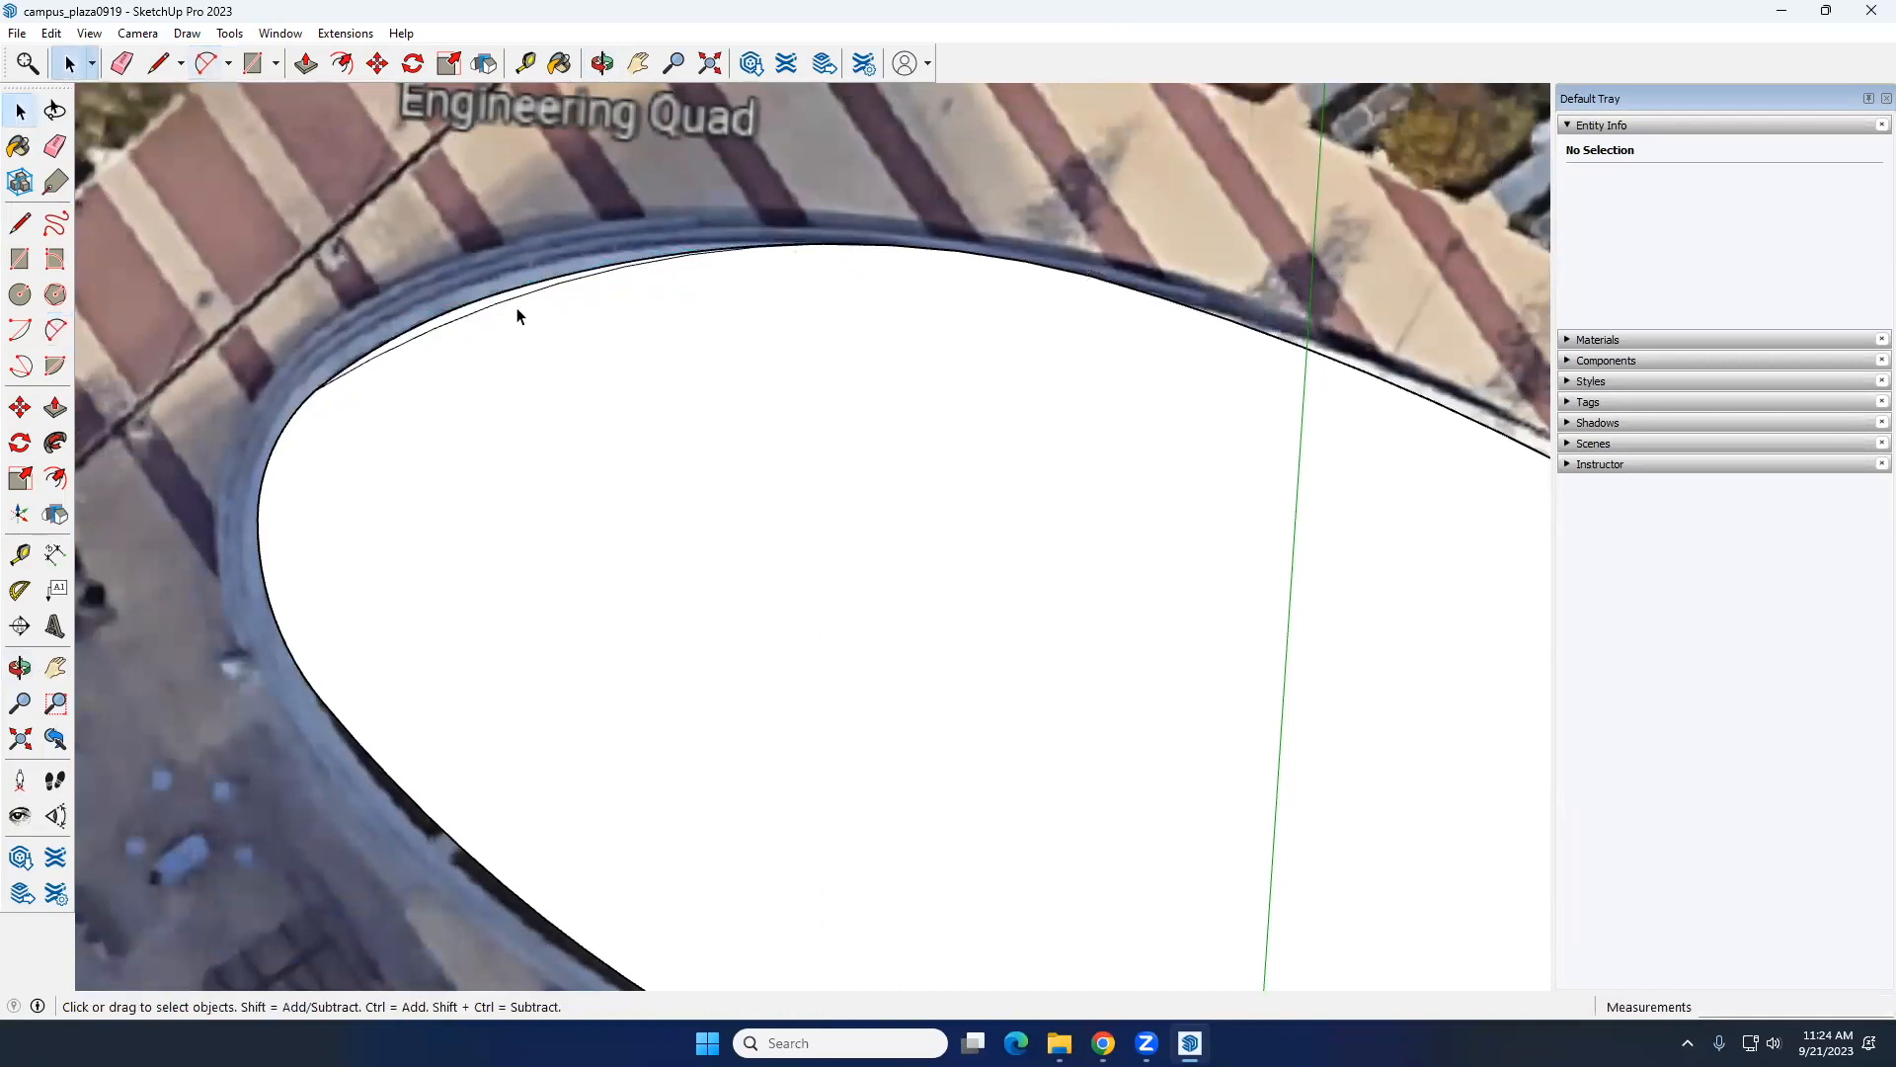
Step: Erase the old inner arc left inside the lawn's redrawn northwest edge
{"action": "key", "text": "e"}
{"action": "left_click", "coordinate": [510, 298]}
{"action": "key", "text": "space"}
Step: Inspect the oval lawn face from several angles, and select the underlying aerial image
{"action": "scroll", "coordinate": [619, 328], "scroll_direction": "down", "scroll_amount": 8}
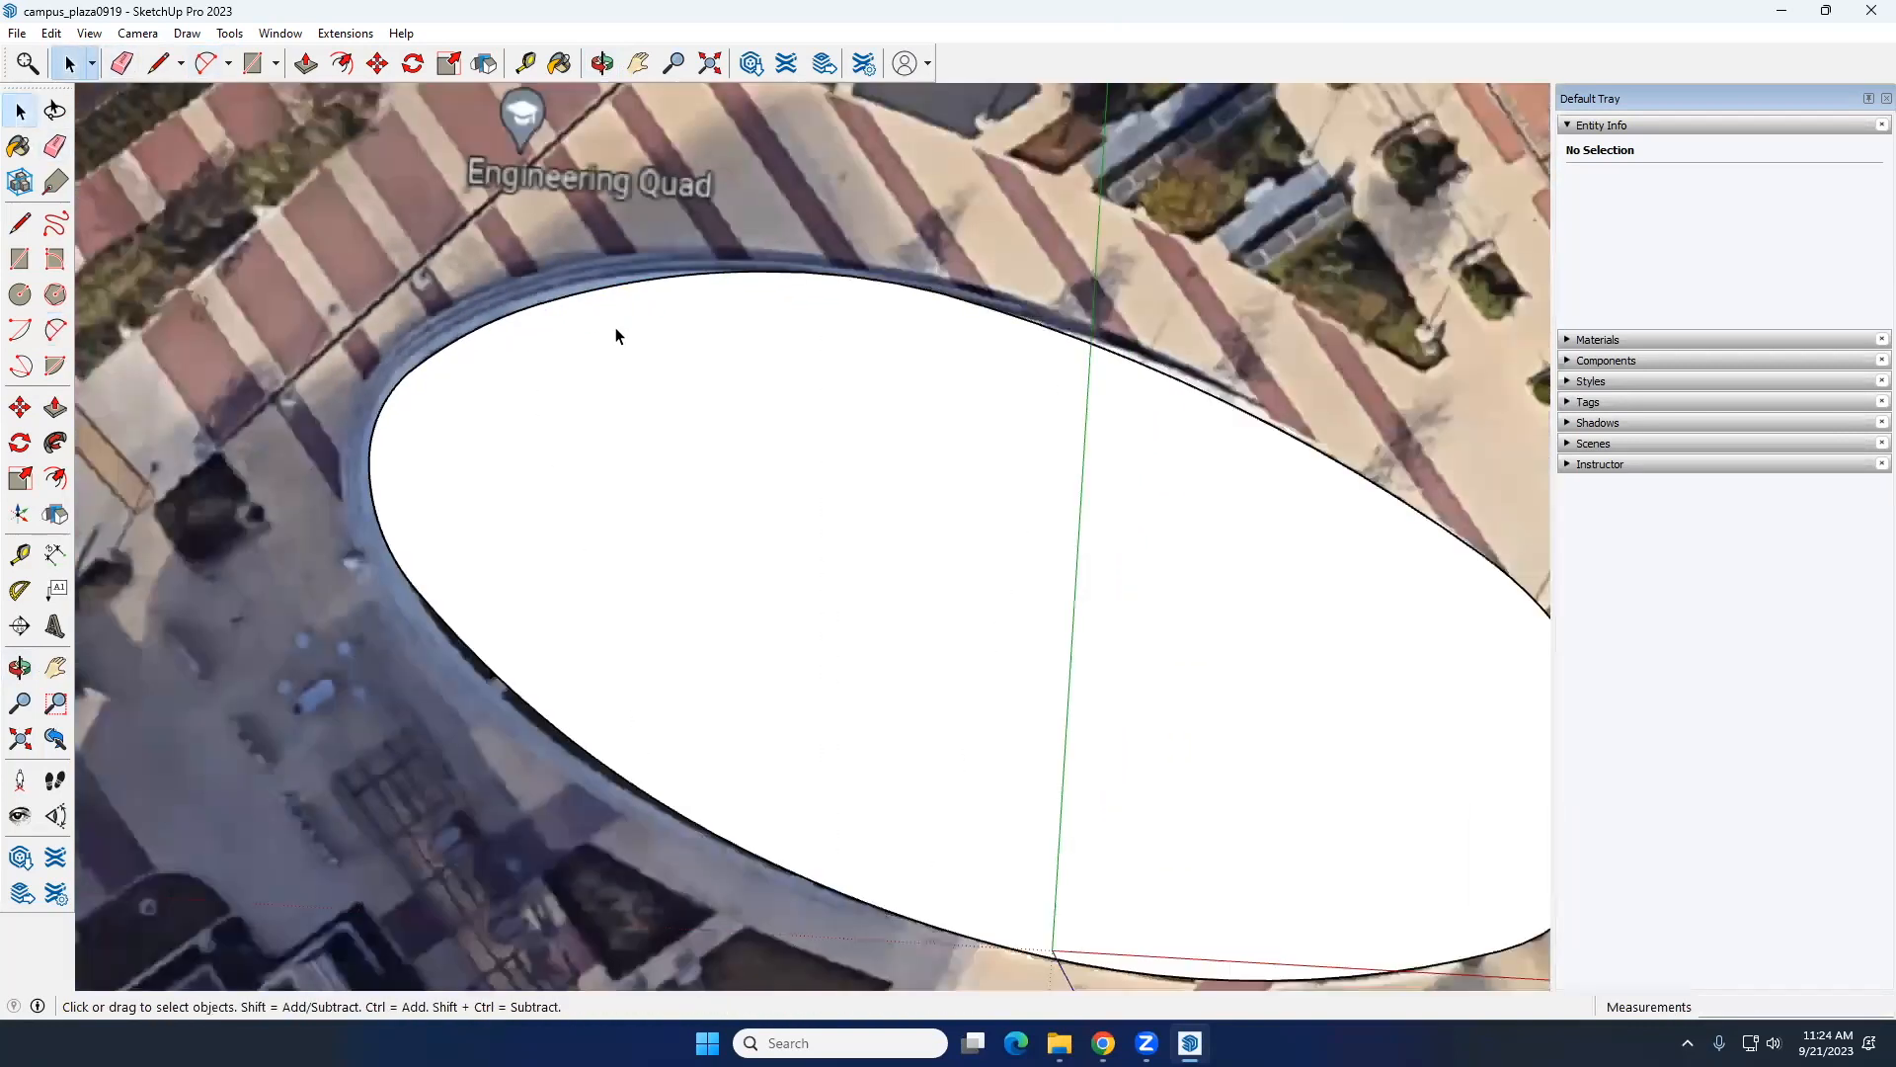
{"action": "mouse_move", "coordinate": [619, 328]}
{"action": "middle_mouse_down"}
{"action": "mouse_move", "coordinate": [644, 205]}
{"action": "mouse_move", "coordinate": [820, 454]}
{"action": "mouse_move", "coordinate": [868, 435]}
{"action": "mouse_move", "coordinate": [772, 480]}
{"action": "mouse_move", "coordinate": [847, 452]}
{"action": "mouse_move", "coordinate": [816, 524]}
{"action": "middle_mouse_up"}
{"action": "scroll", "coordinate": [816, 523], "scroll_direction": "up", "scroll_amount": 8}
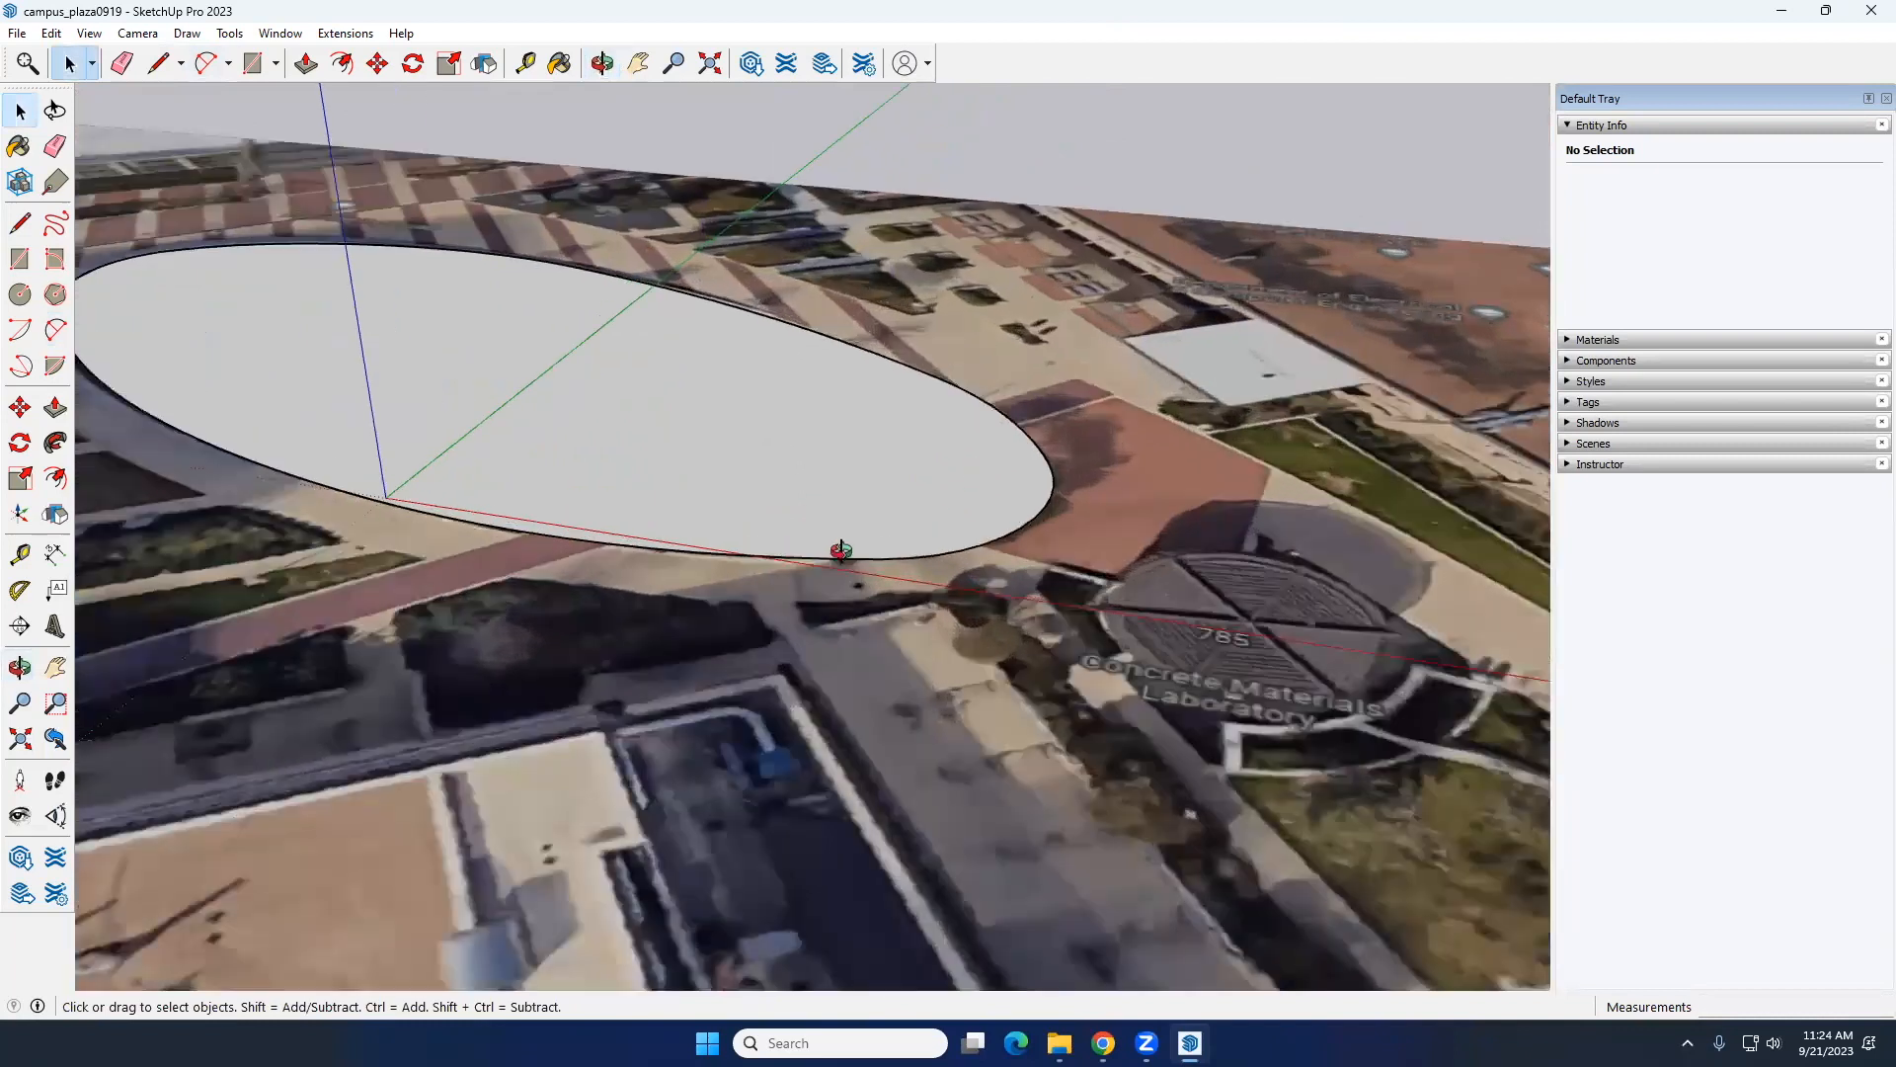
{"action": "middle_click_drag", "start_coordinate": [953, 496], "coordinate": [958, 578]}
{"action": "scroll", "coordinate": [954, 474], "scroll_direction": "down", "scroll_amount": 3}
{"action": "middle_click_drag", "start_coordinate": [948, 440], "coordinate": [968, 504]}
{"action": "double_click", "coordinate": [783, 406]}
{"action": "left_click", "coordinate": [959, 419]}
{"action": "middle_click_drag", "start_coordinate": [968, 504], "coordinate": [701, 526], "text": "shift"}
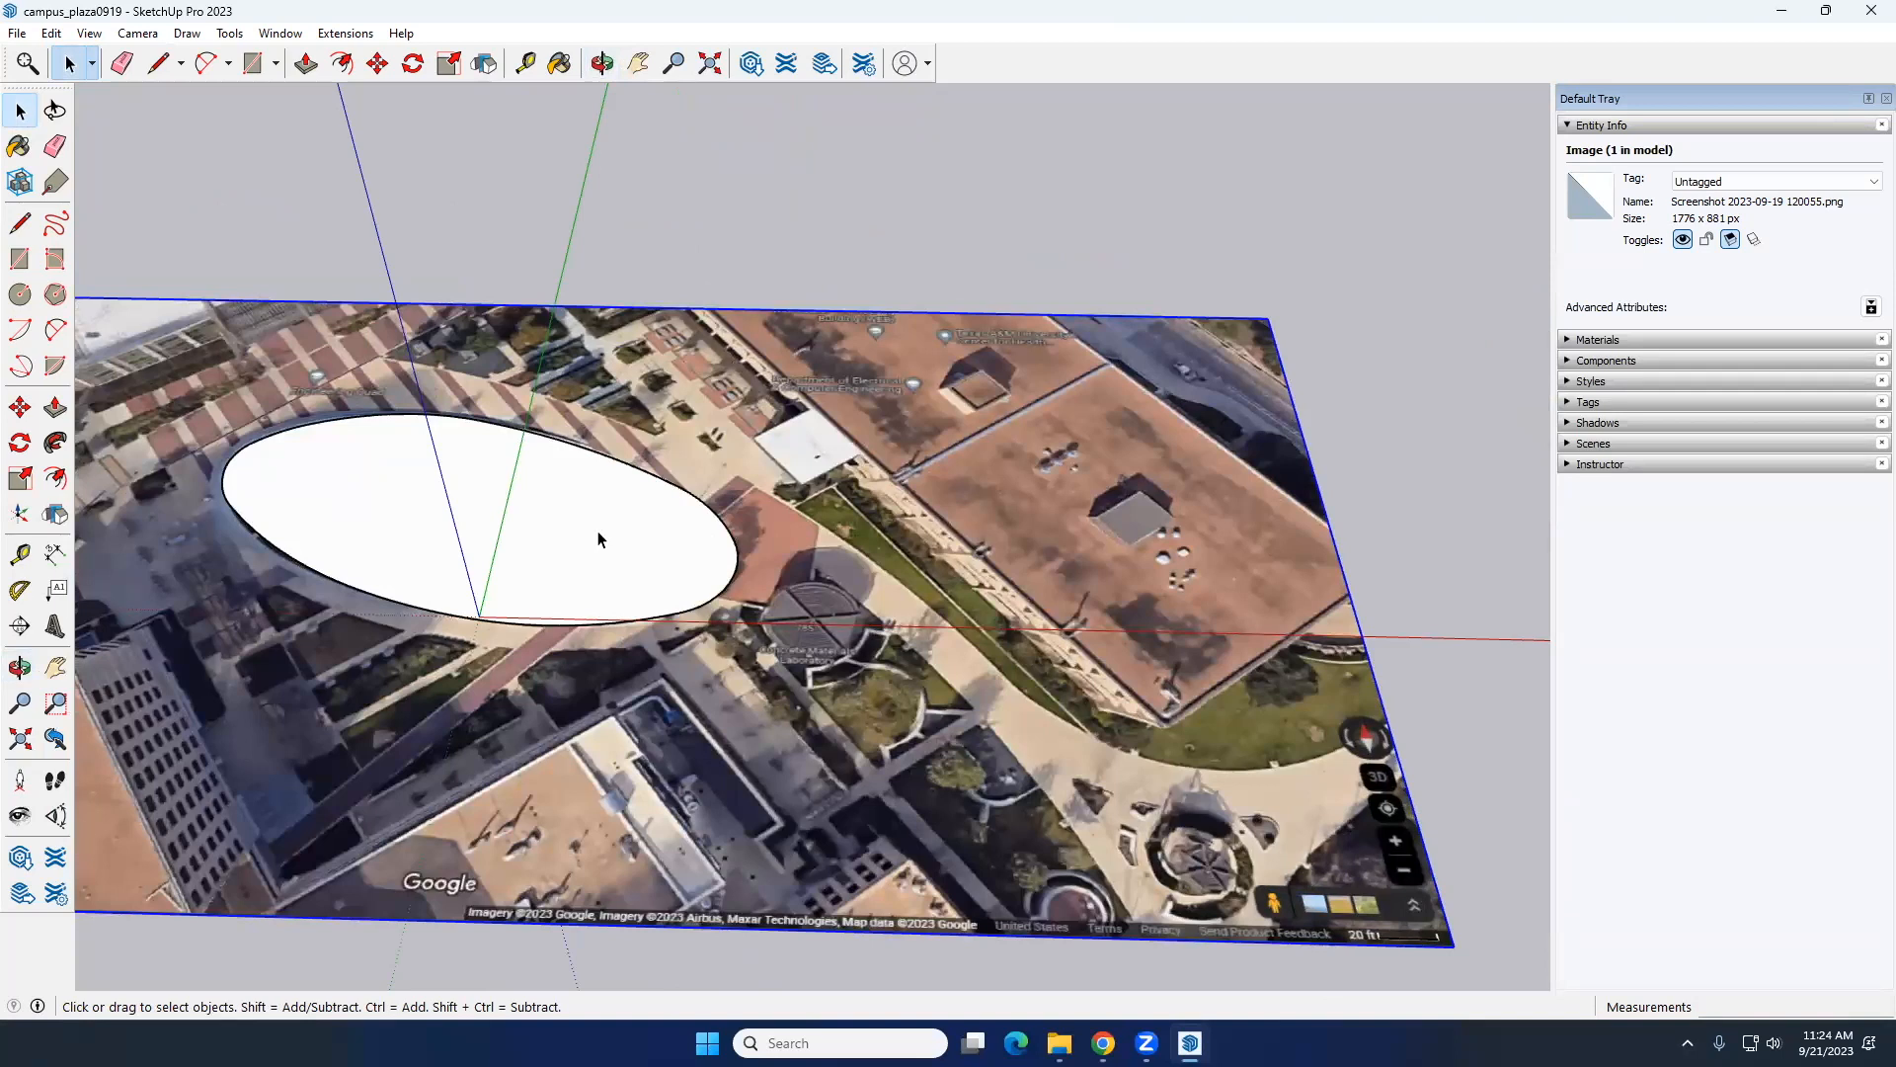
Step: Draw a line along the diagonal brick walkway's northwest edge, from the building corner across the lawn to the walkway's far end
{"action": "middle_click_drag", "start_coordinate": [711, 559], "coordinate": [658, 507]}
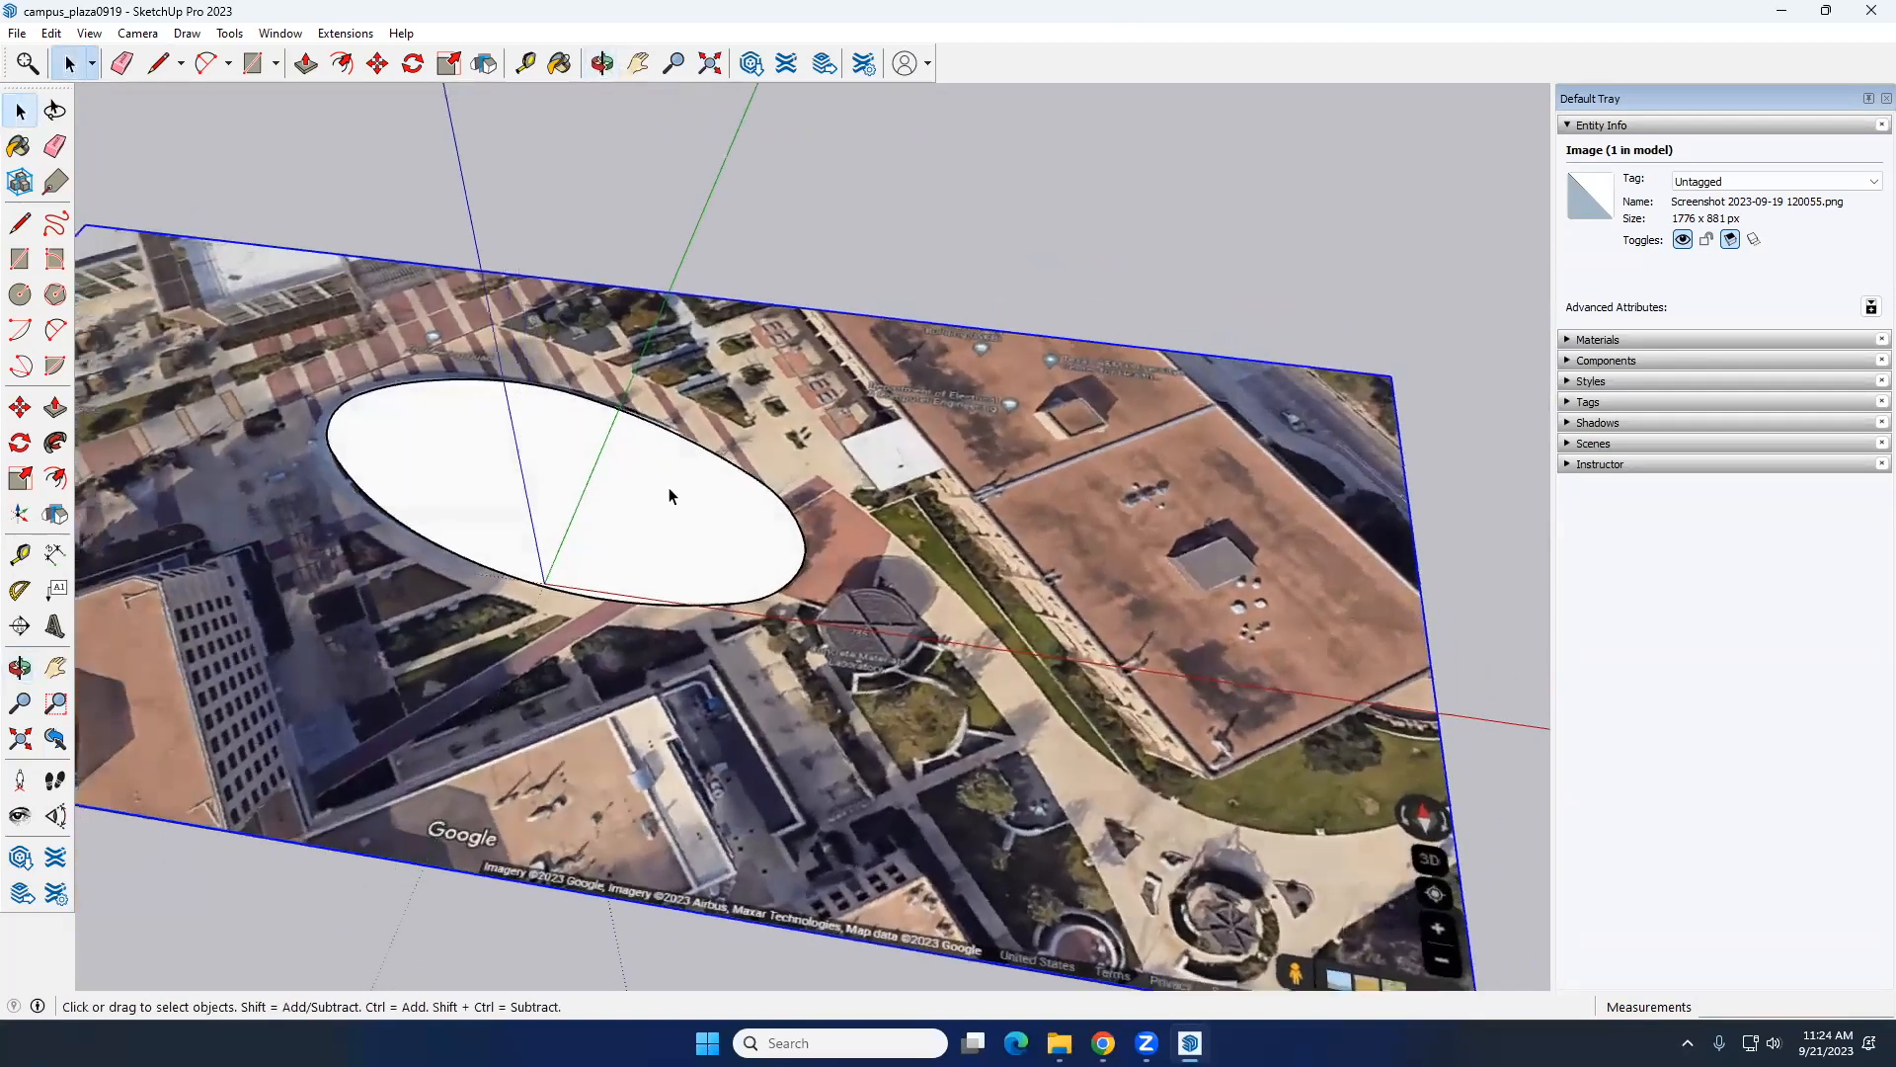
{"action": "left_click", "coordinate": [19, 223]}
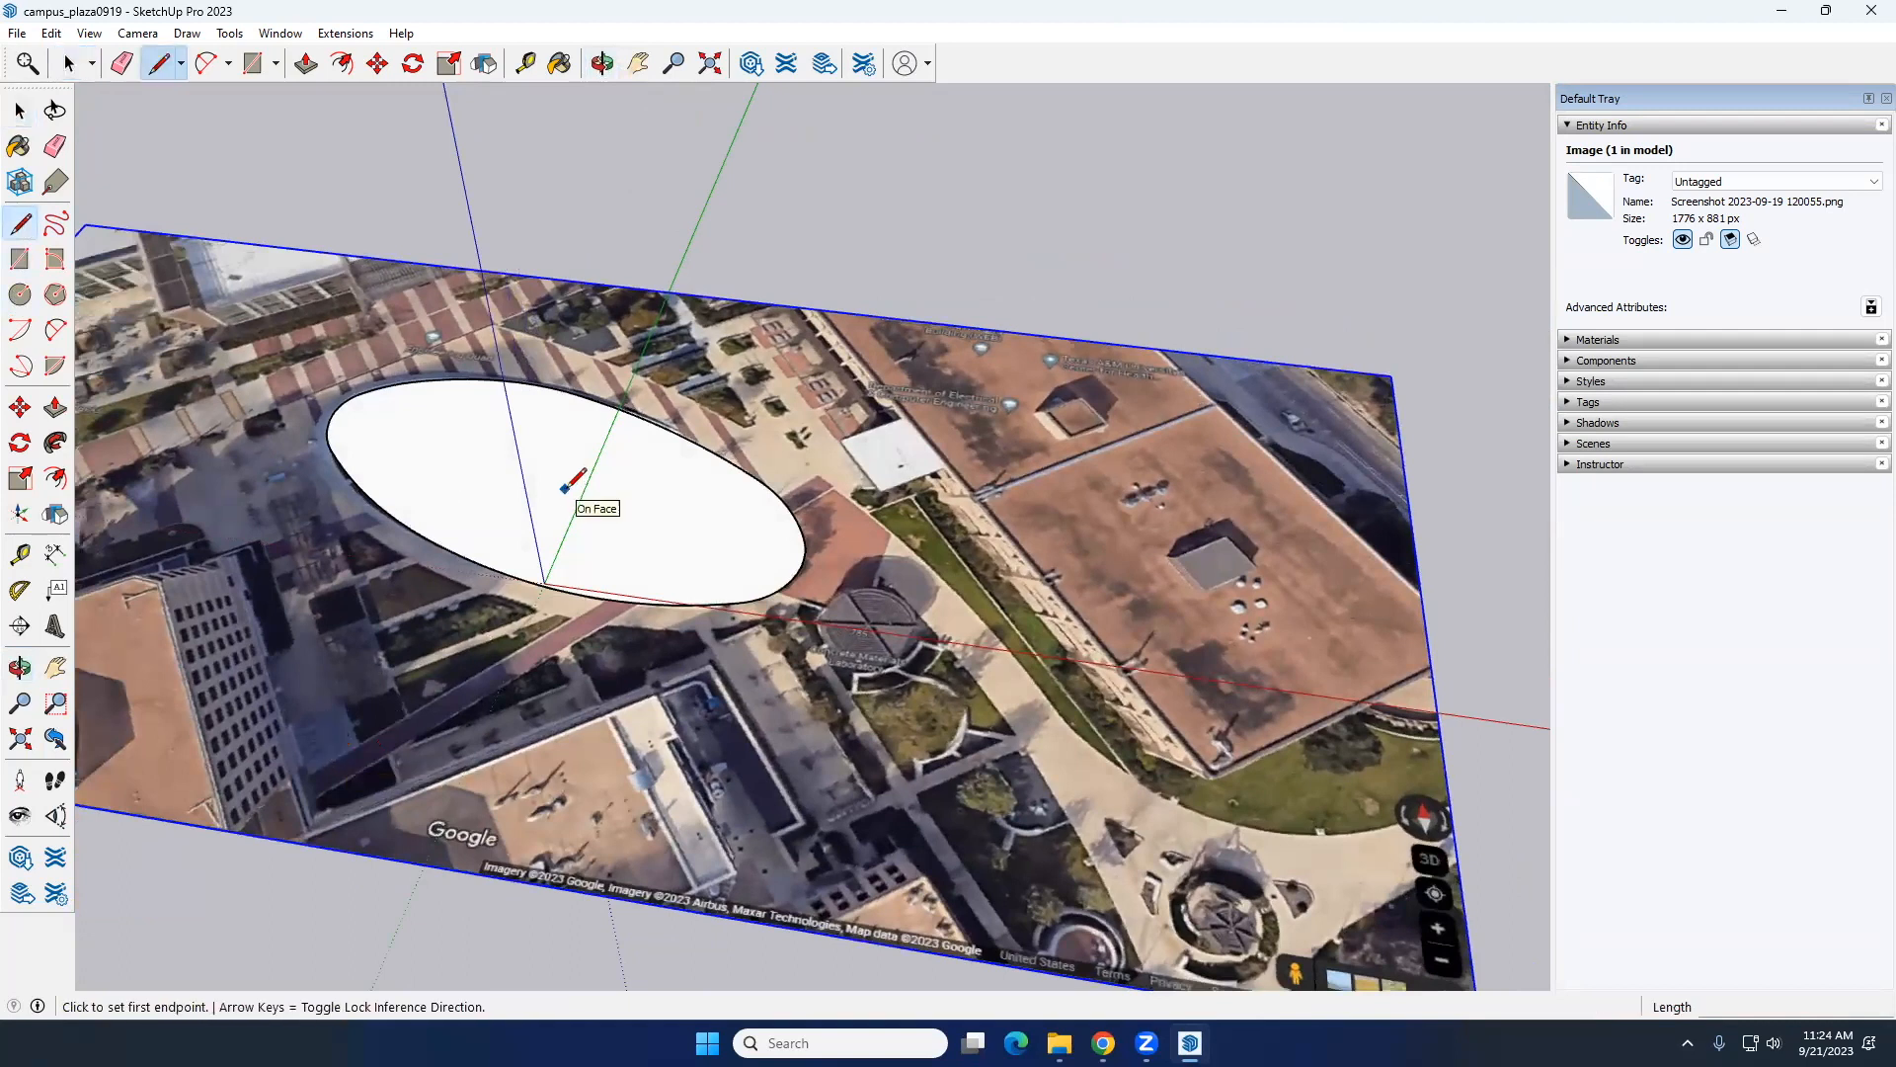
{"action": "scroll", "coordinate": [349, 726], "scroll_direction": "up", "scroll_amount": 4}
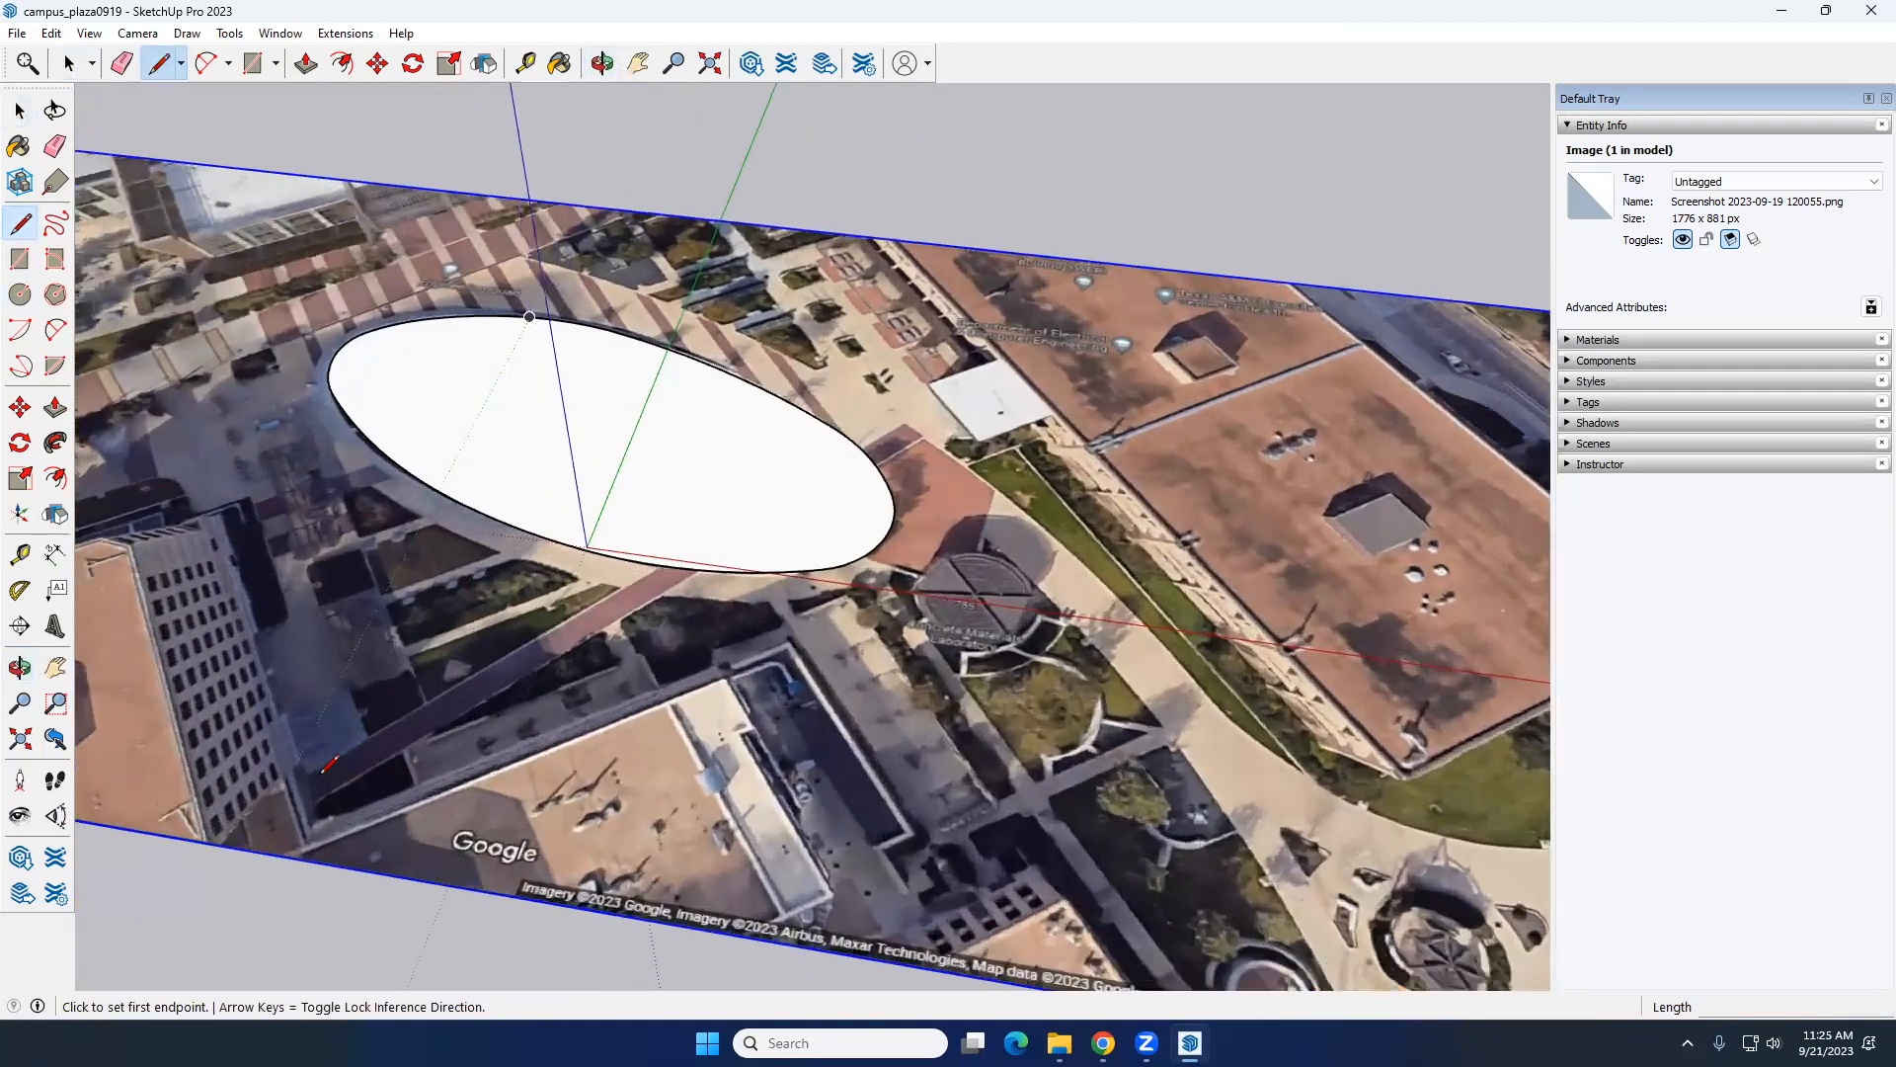
{"action": "left_click", "coordinate": [307, 771]}
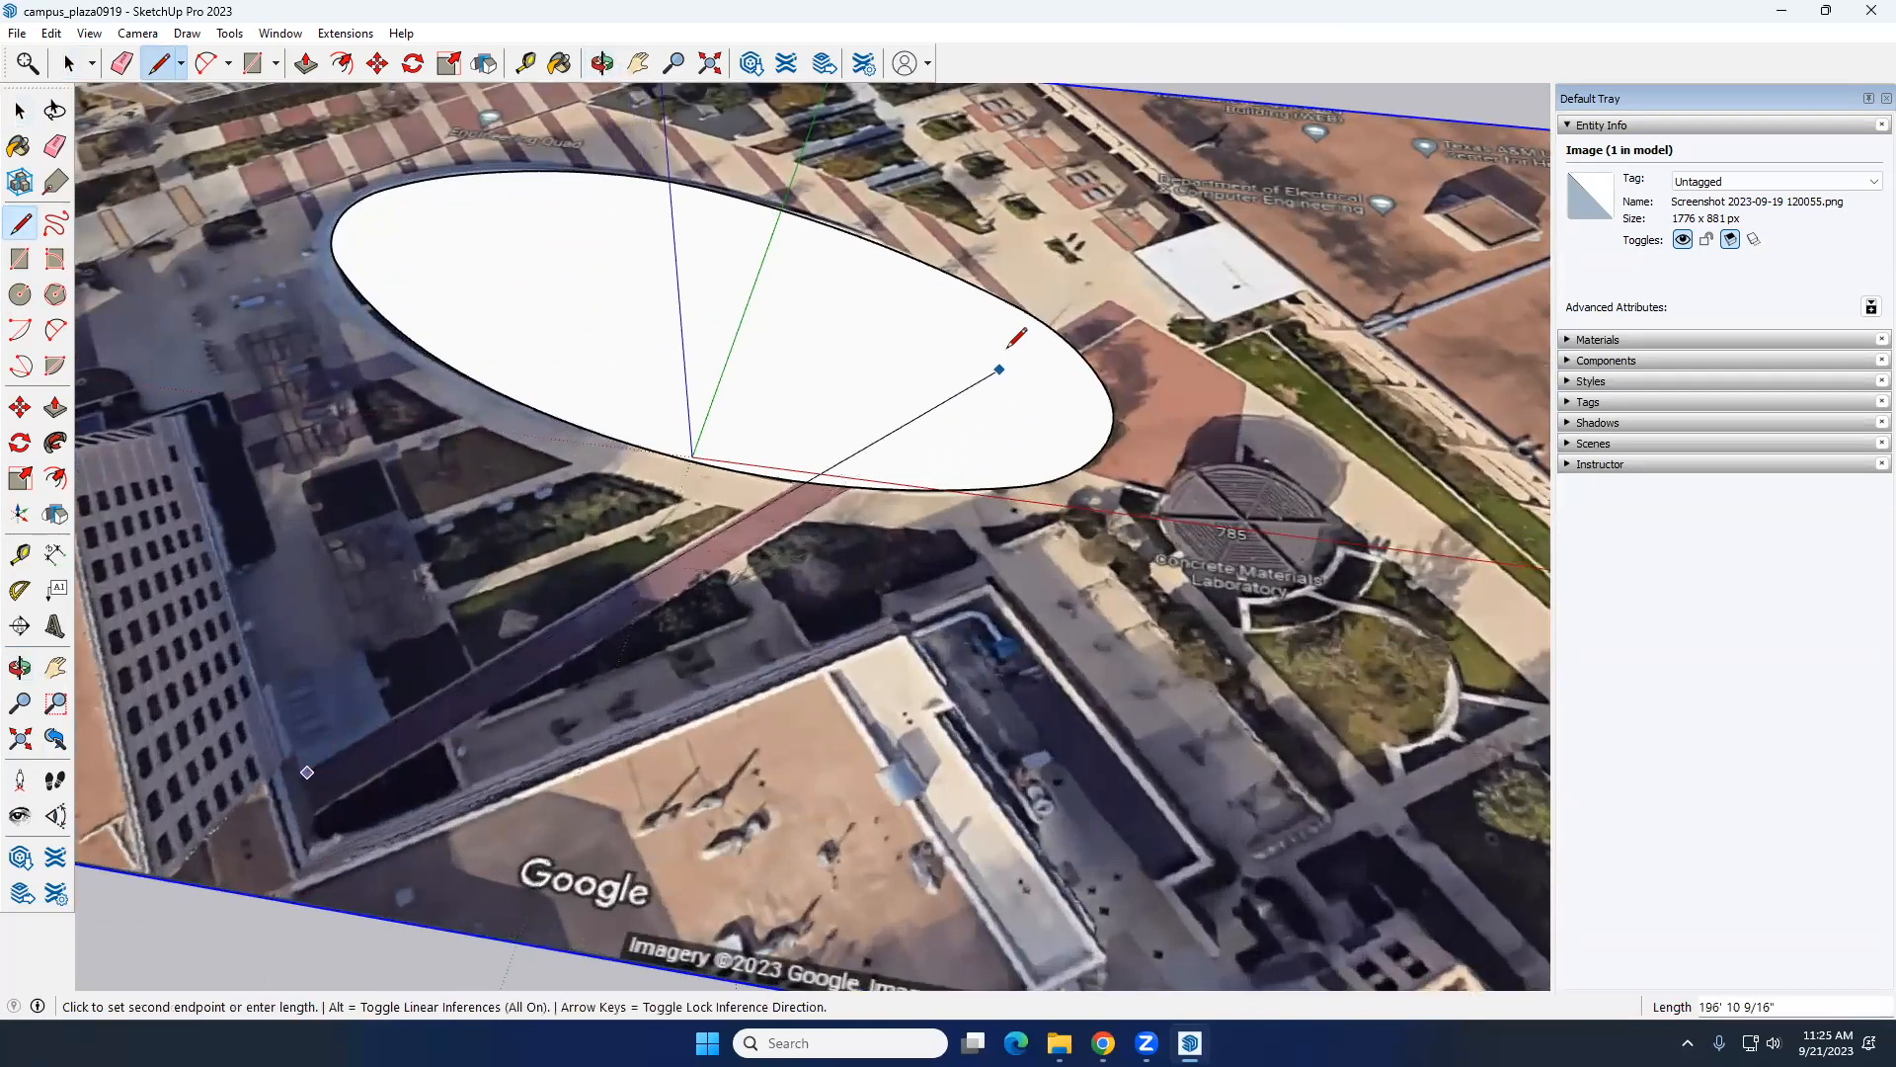
{"action": "left_click", "coordinate": [1110, 295]}
{"action": "key", "text": "space"}
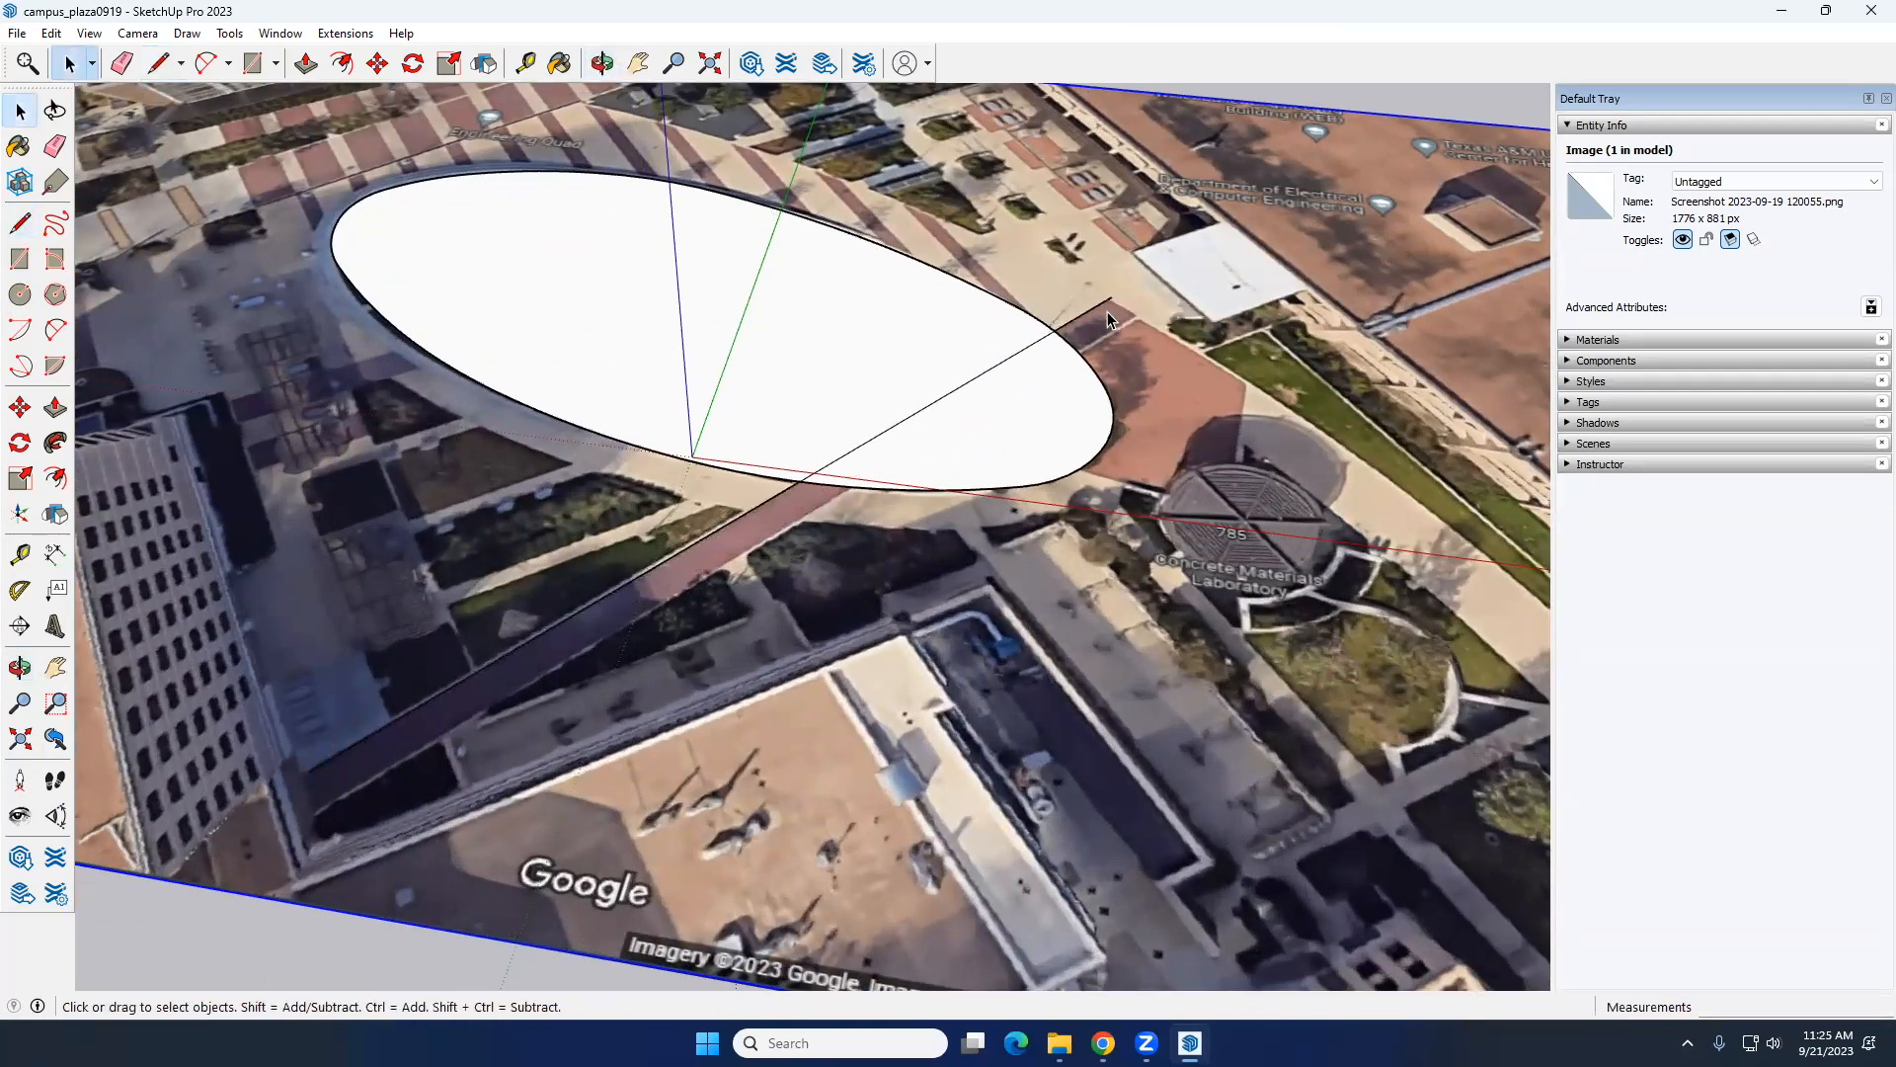
Step: Close the walkway strip with its far end, its roughly 246-foot southeast edge and an end line of about 9 feet
{"action": "left_click", "coordinate": [20, 224]}
{"action": "scroll", "coordinate": [1070, 297], "scroll_direction": "up", "scroll_amount": 4}
{"action": "left_click", "coordinate": [1110, 304]}
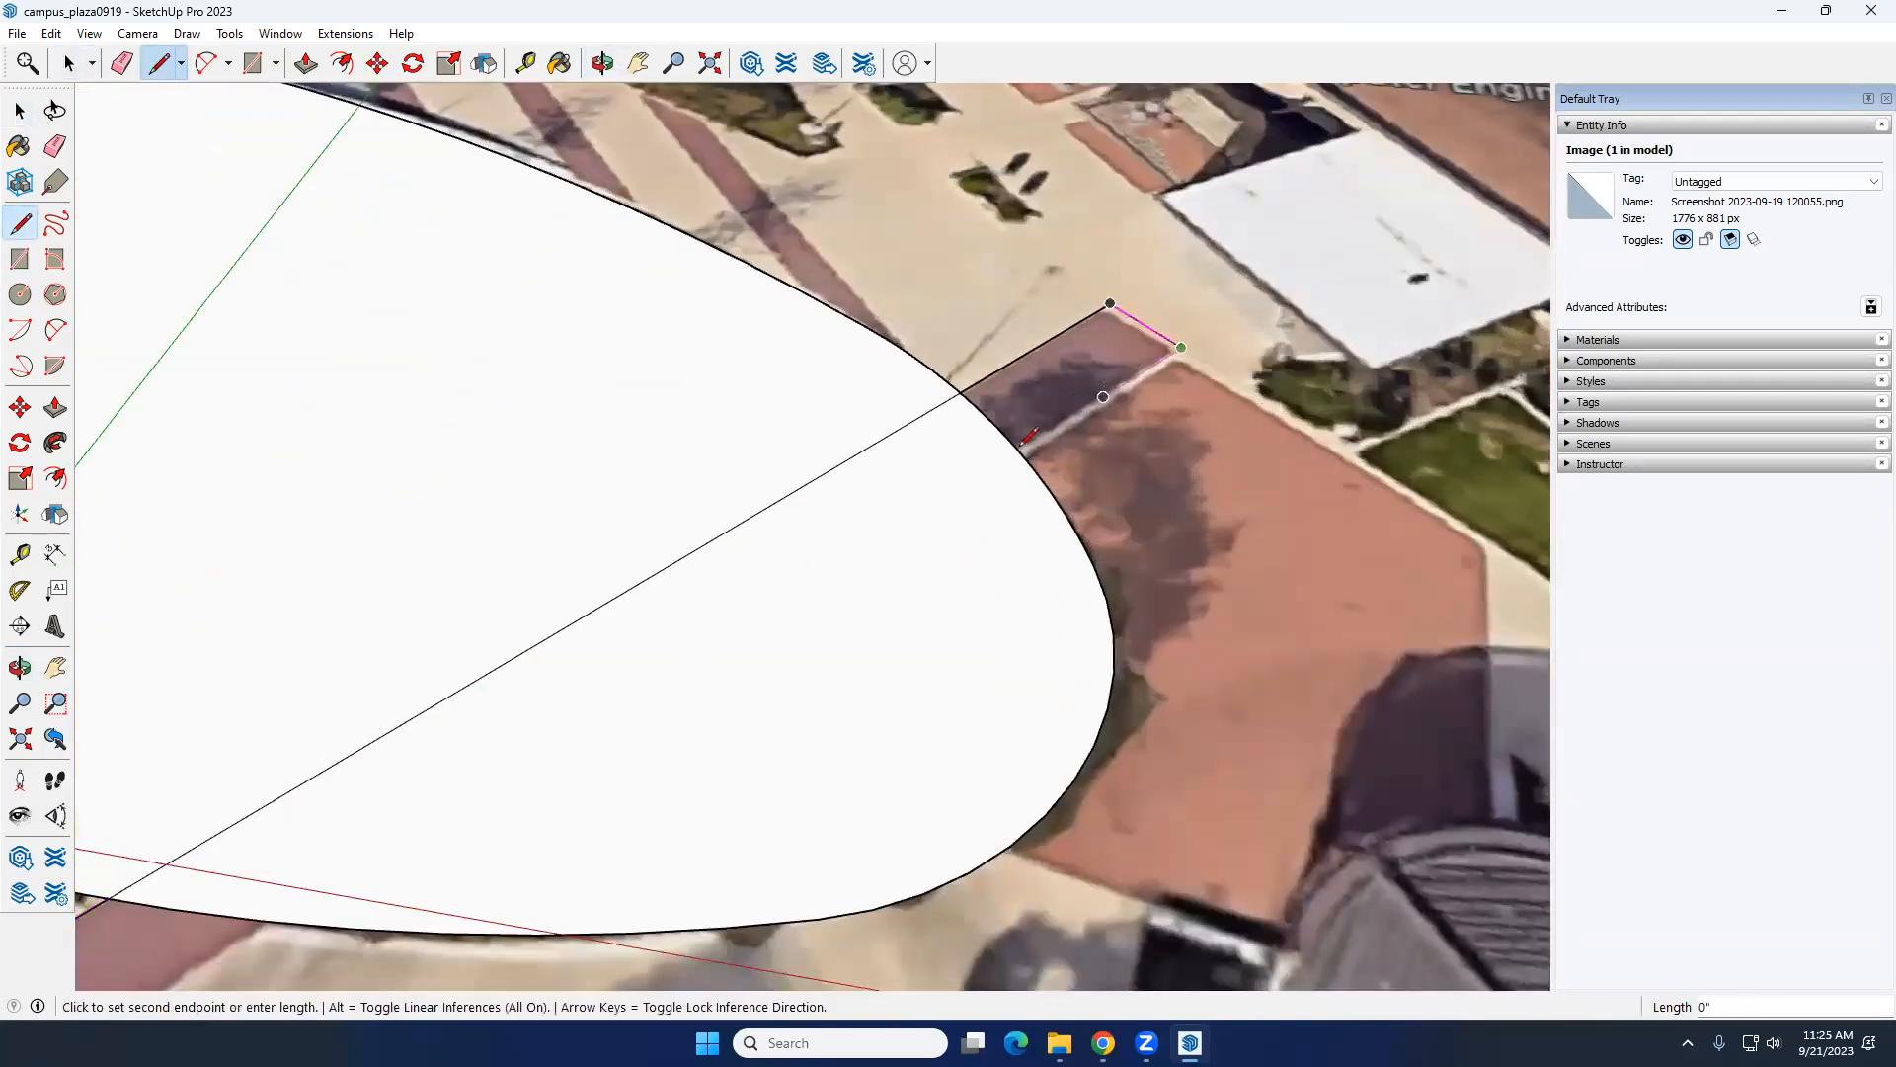
{"action": "scroll", "coordinate": [1086, 400], "scroll_direction": "down", "scroll_amount": 5}
{"action": "scroll", "coordinate": [380, 753], "scroll_direction": "up", "scroll_amount": 6}
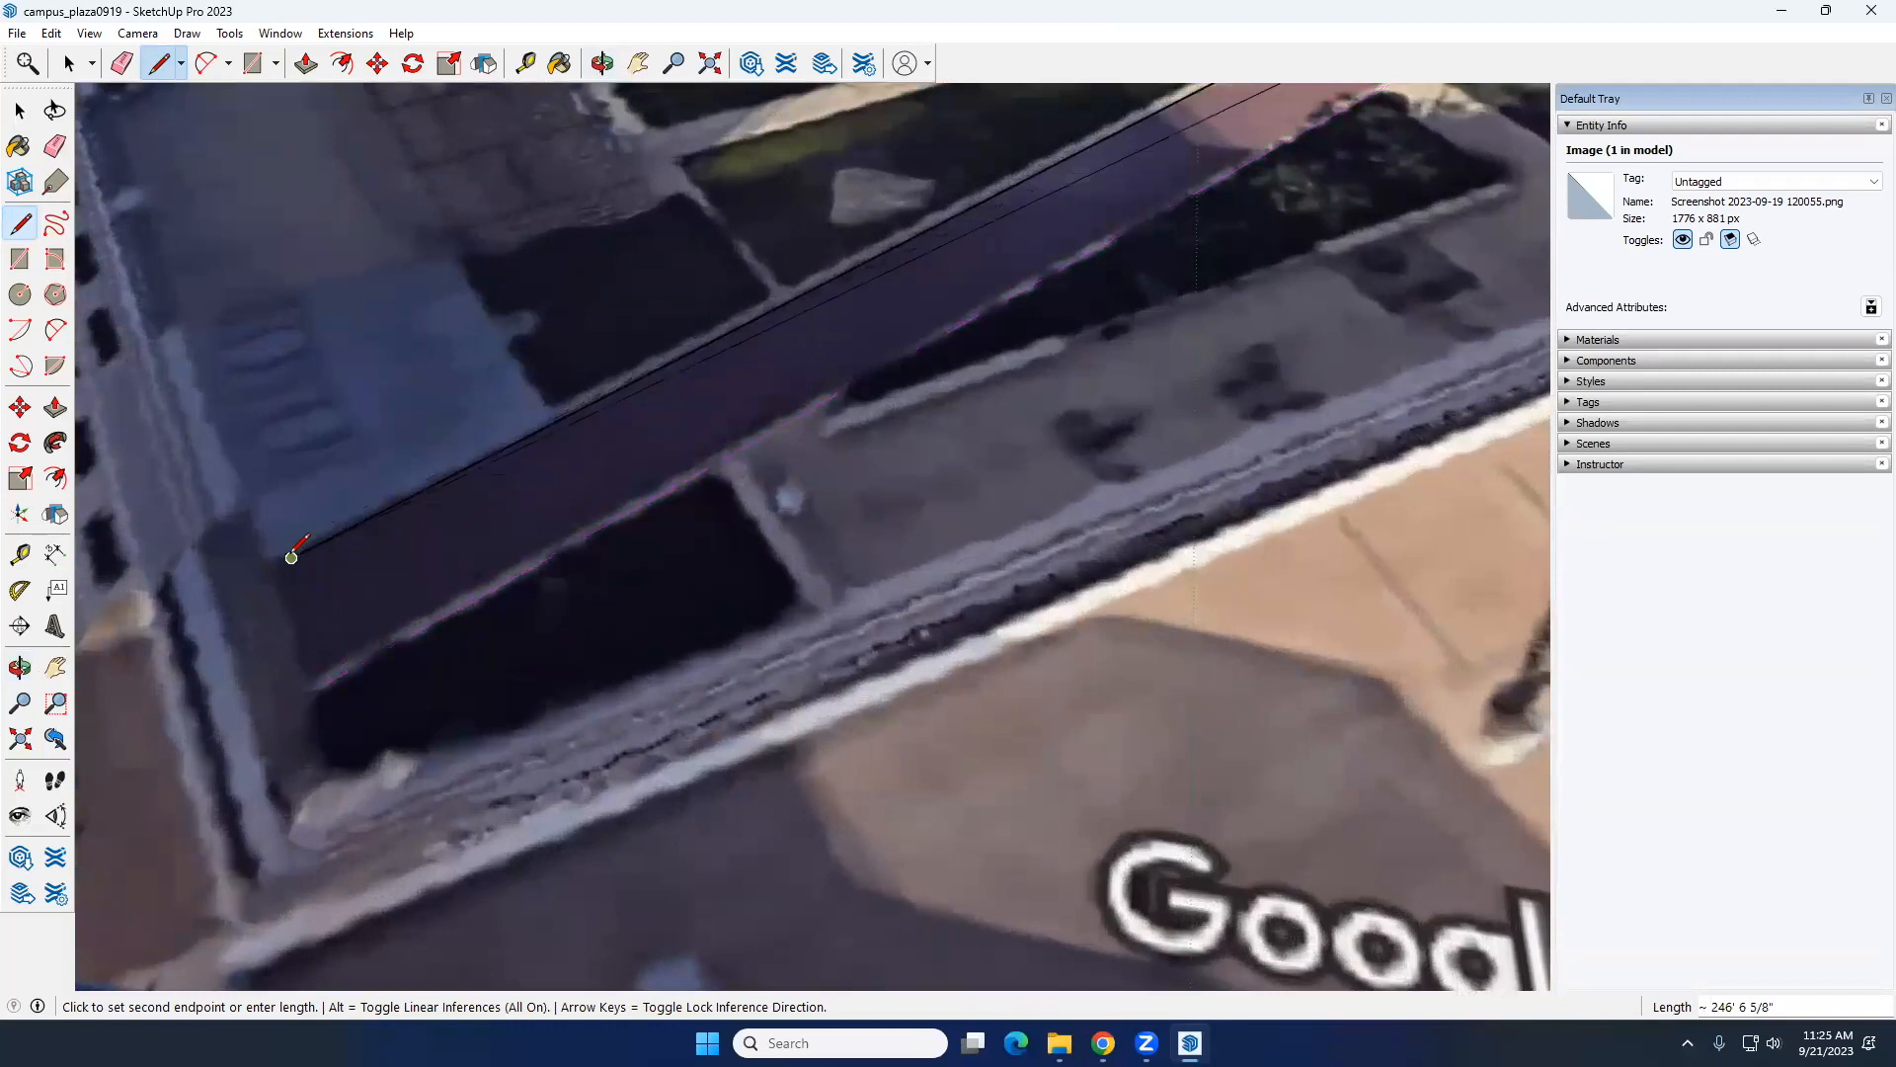
{"action": "left_click", "coordinate": [326, 682]}
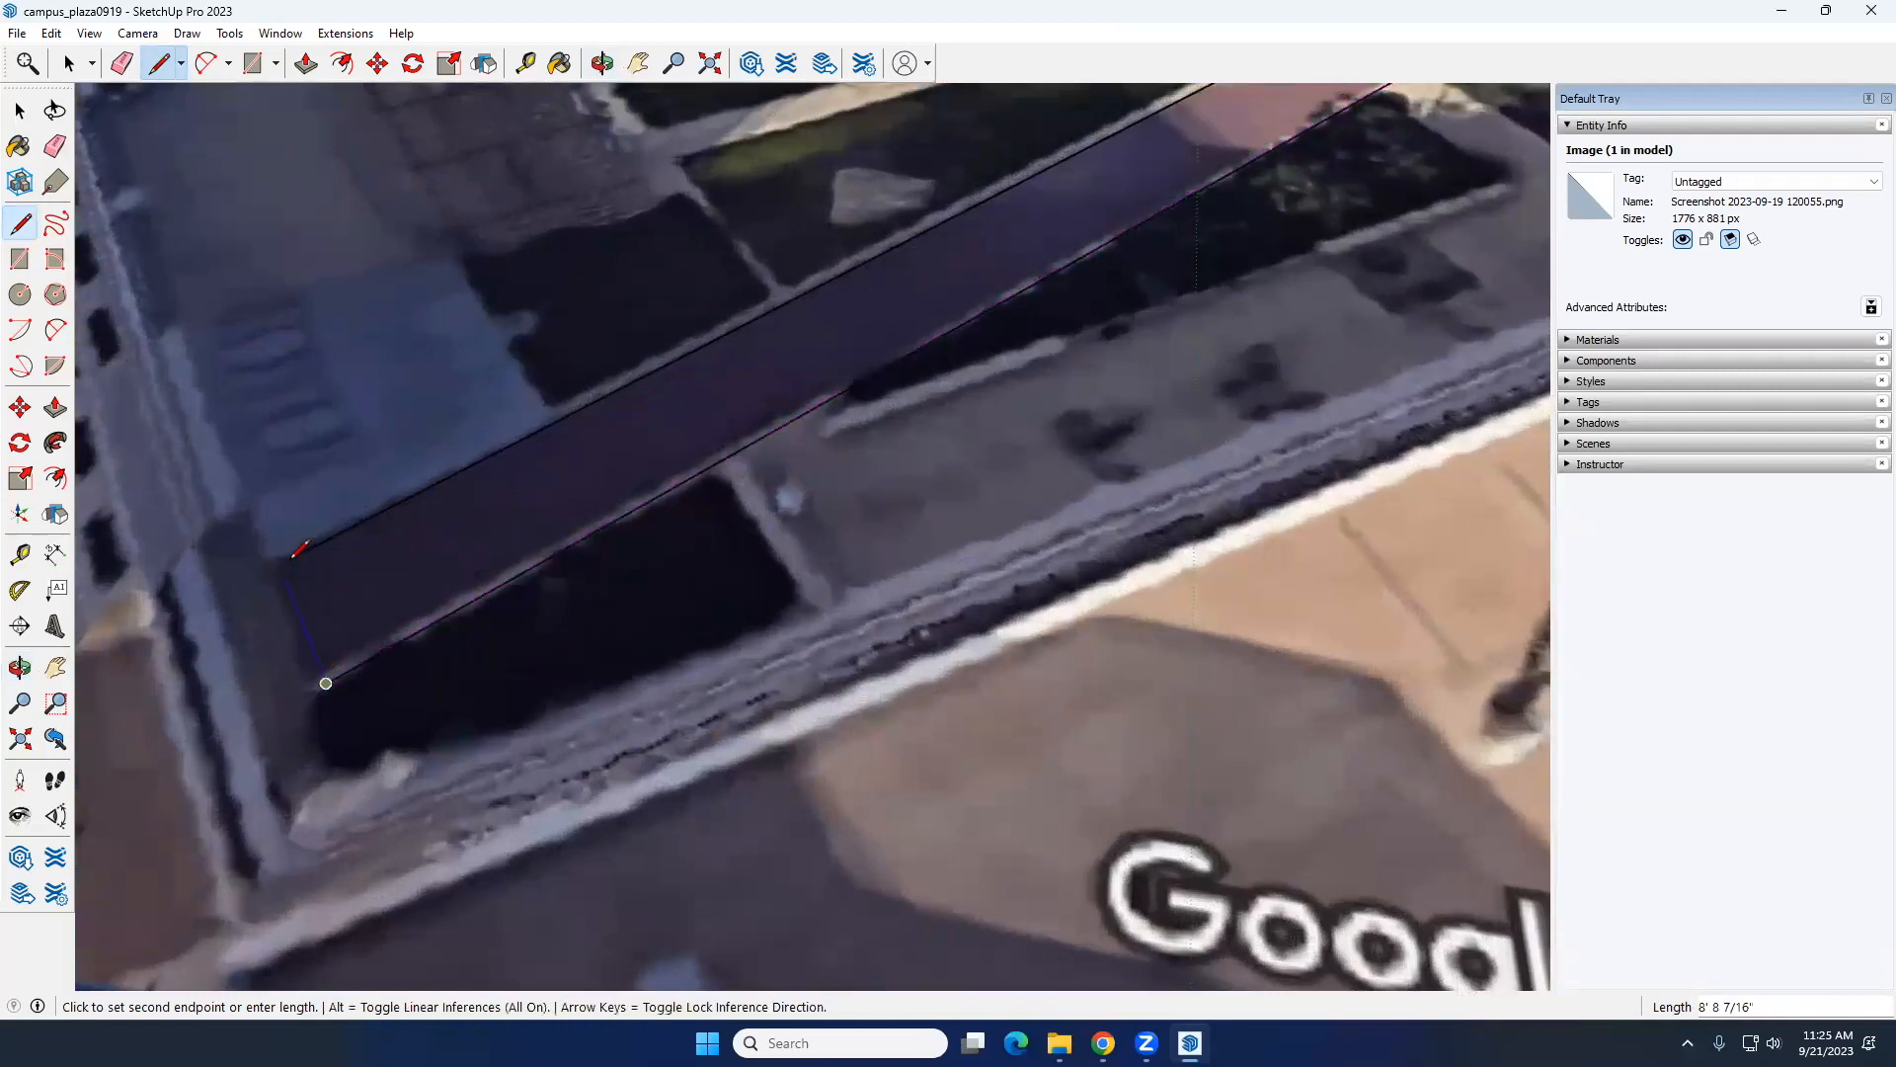
{"action": "left_click", "coordinate": [291, 557]}
Step: Check that the walkway strip is divided into separate faces outside, across and beyond the lawn
{"action": "scroll", "coordinate": [551, 511], "scroll_direction": "down", "scroll_amount": 5}
{"action": "middle_click_drag", "start_coordinate": [550, 512], "coordinate": [1017, 229]}
{"action": "double_click", "coordinate": [781, 353]}
{"action": "double_click", "coordinate": [896, 286]}
{"action": "double_click", "coordinate": [1025, 227]}
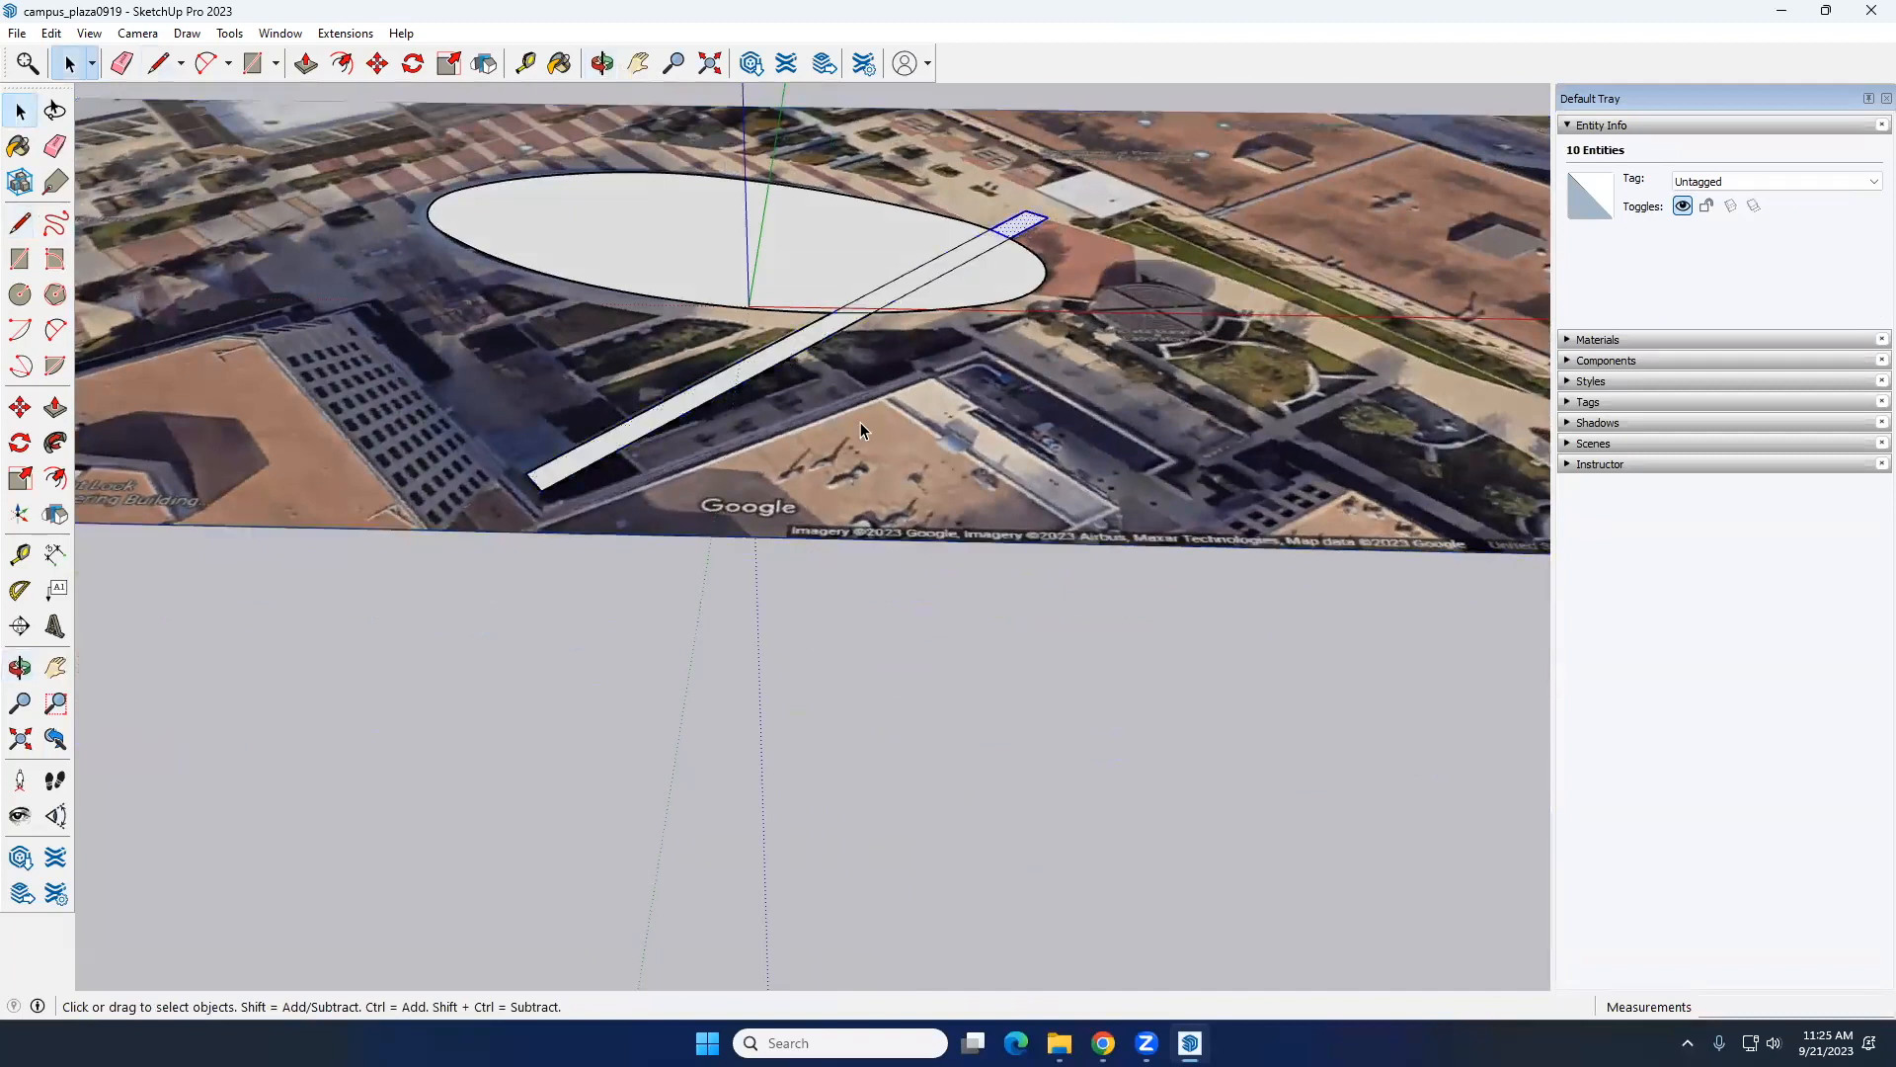
{"action": "left_click", "coordinate": [867, 433]}
{"action": "scroll", "coordinate": [869, 436], "scroll_direction": "down", "scroll_amount": 5}
{"action": "middle_click_drag", "start_coordinate": [869, 435], "coordinate": [672, 395]}
{"action": "scroll", "coordinate": [660, 399], "scroll_direction": "up", "scroll_amount": 6}
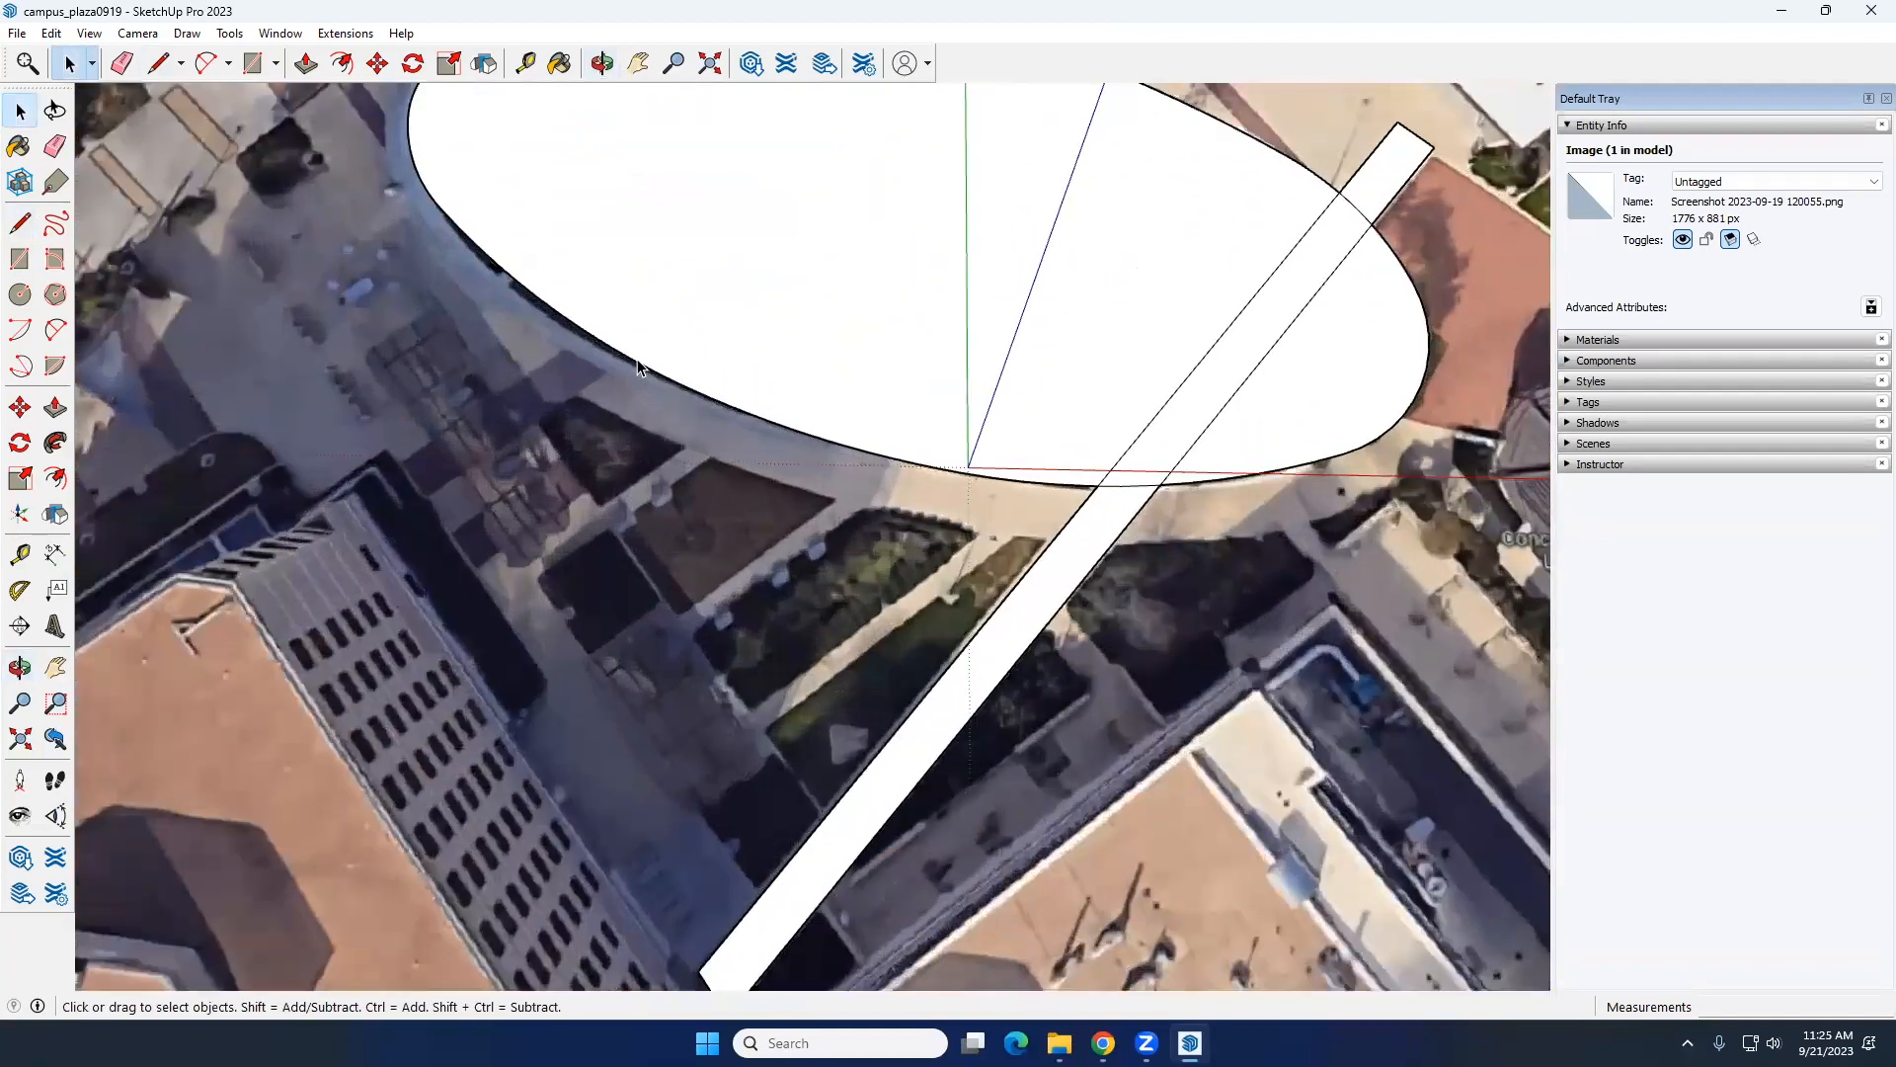
Step: Offset the large lawn face outward by about 12 feet to outline the surrounding path
{"action": "left_click", "coordinate": [698, 330]}
{"action": "scroll", "coordinate": [698, 330], "scroll_direction": "down", "scroll_amount": 3}
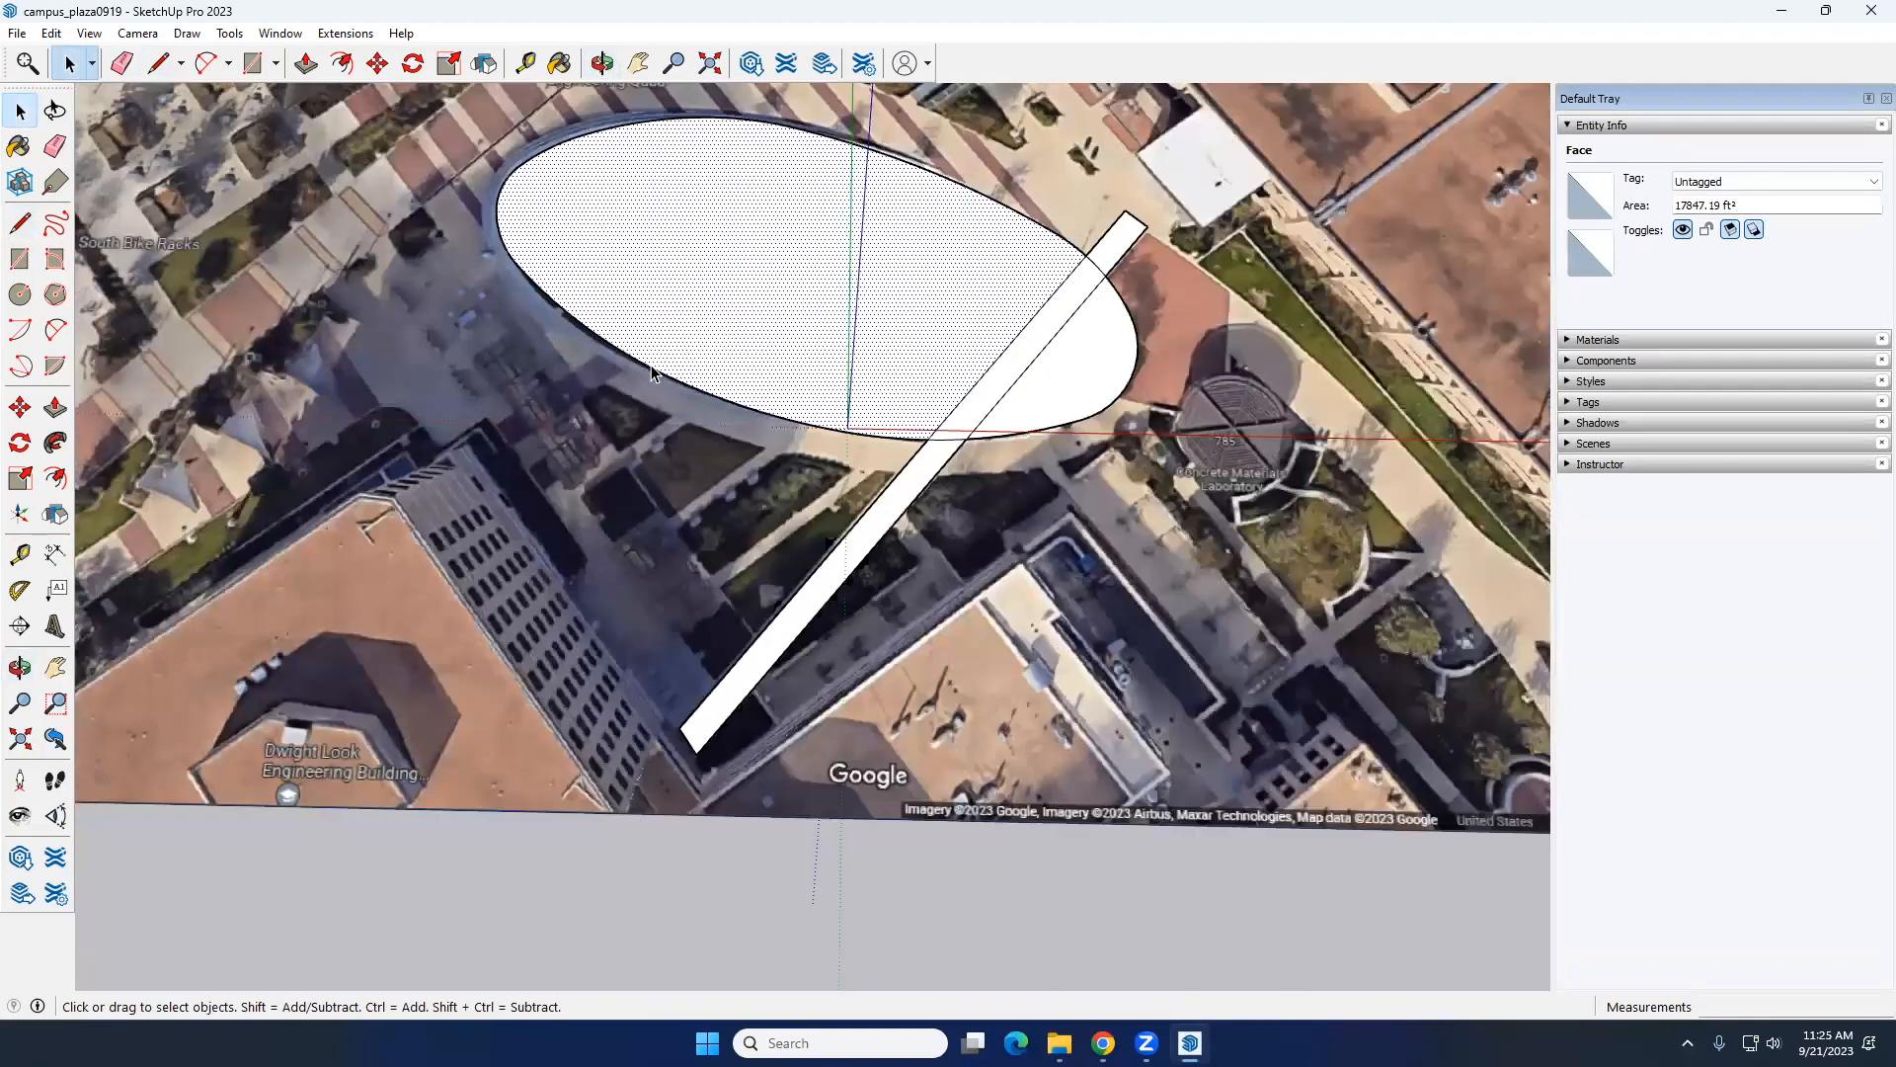
{"action": "scroll", "coordinate": [778, 357], "scroll_direction": "up", "scroll_amount": 3}
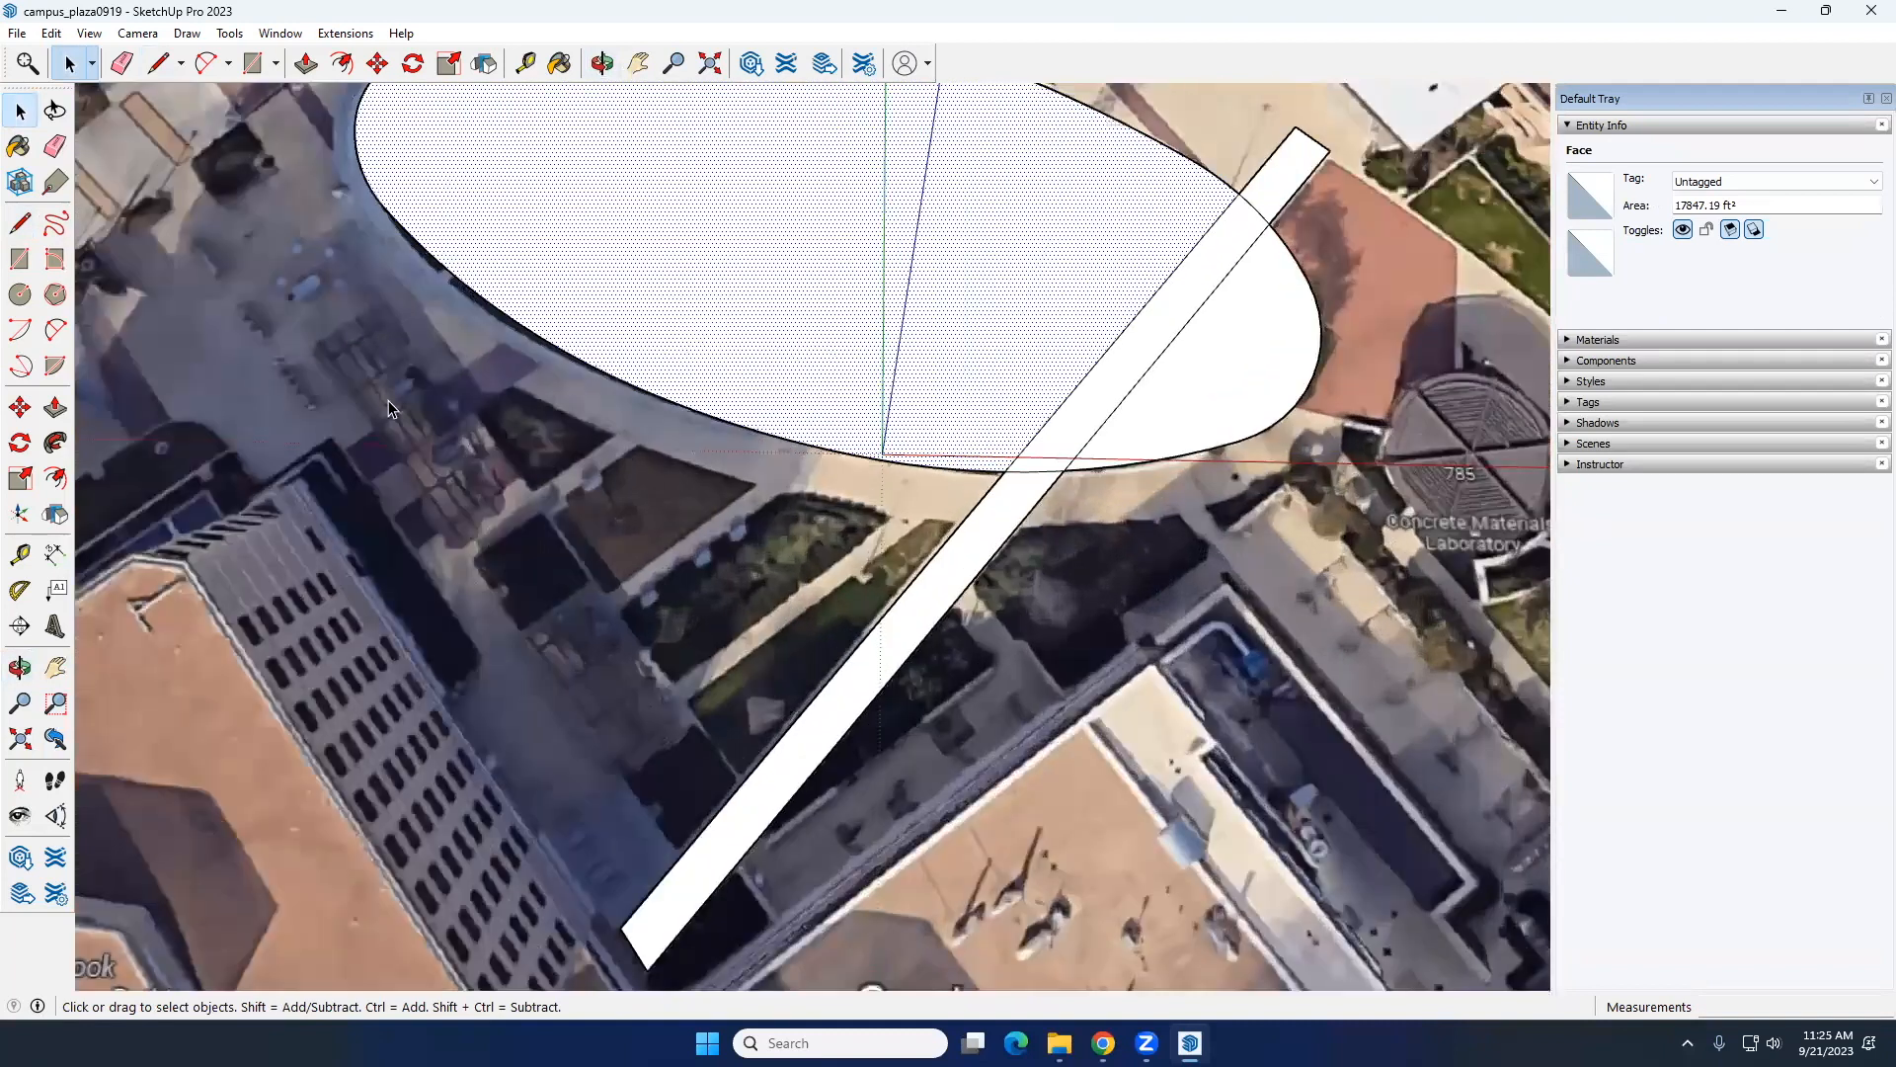
{"action": "left_click", "coordinate": [56, 478]}
{"action": "left_click", "coordinate": [555, 336]}
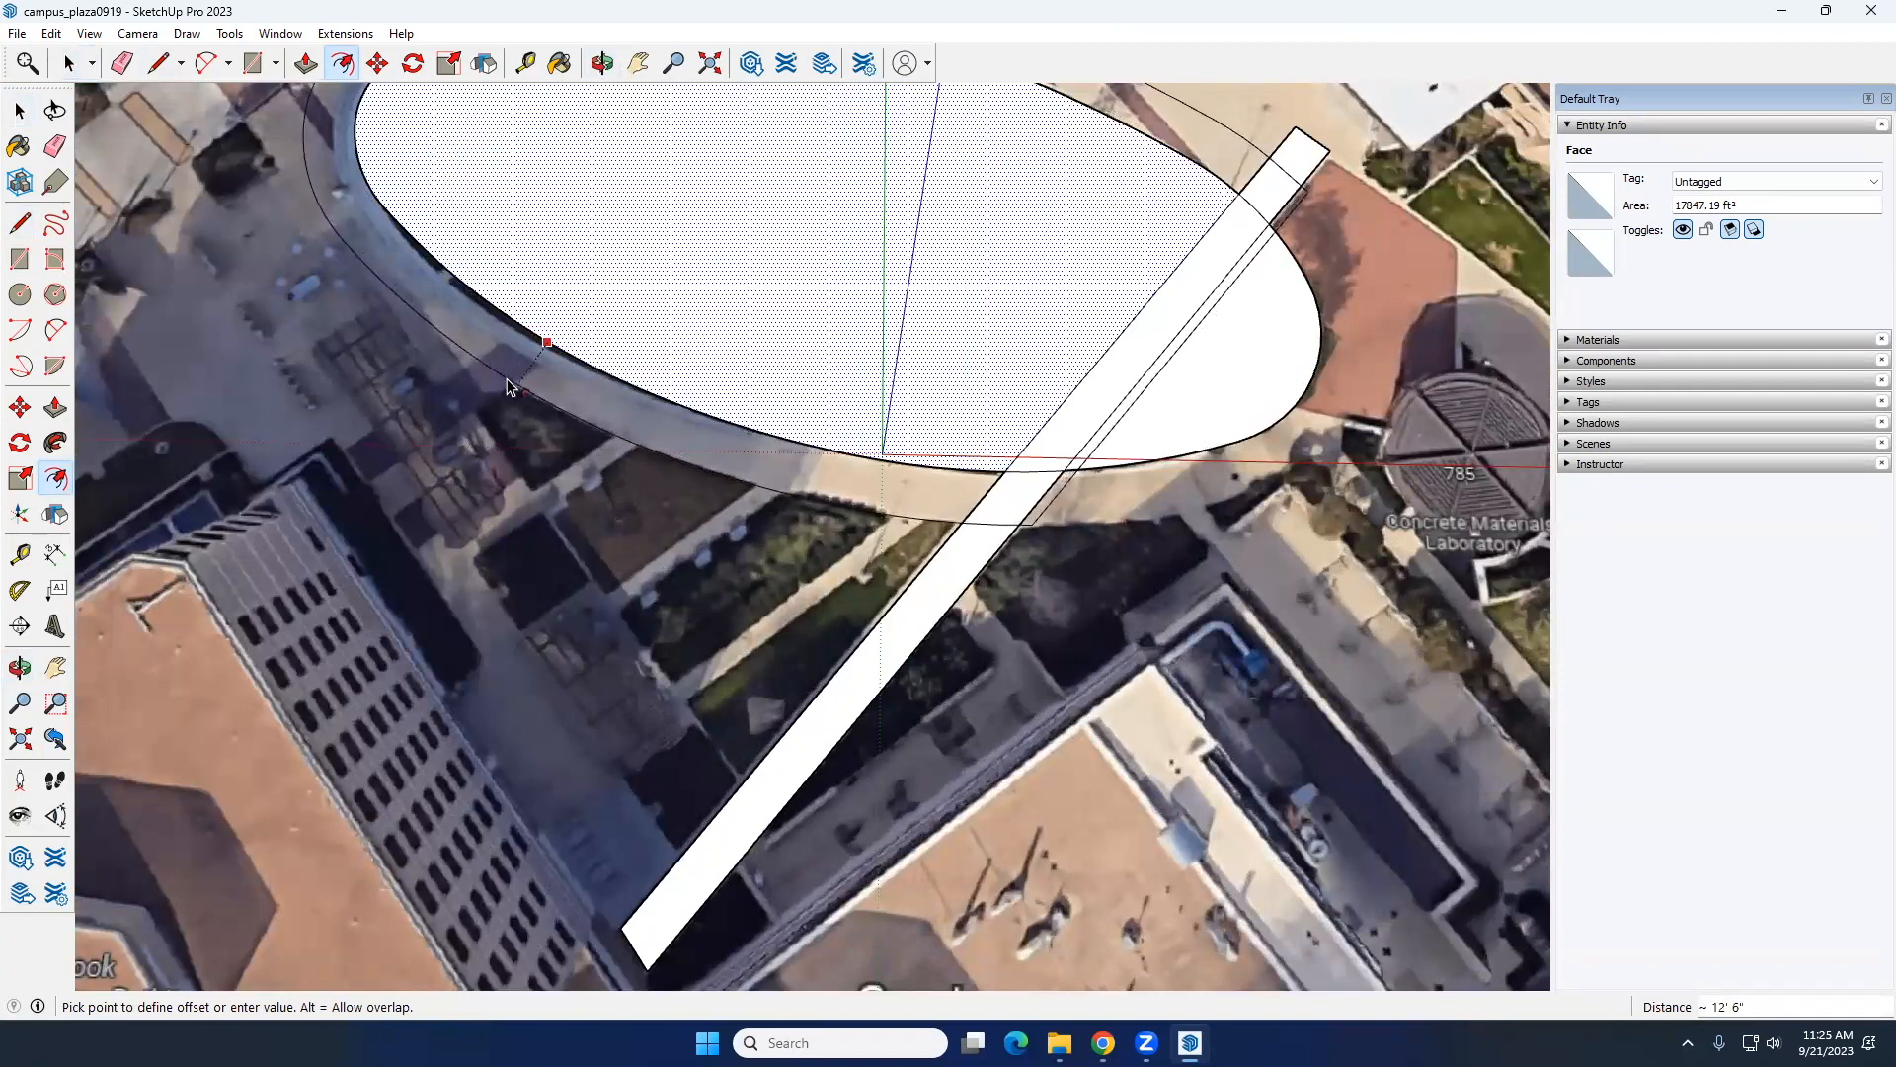
{"action": "left_click", "coordinate": [506, 377]}
{"action": "key", "text": "space"}
Step: Offset the small lawn face southeast of the walkway outward, matching the outer path outline at the walkway's edge
{"action": "left_click", "coordinate": [1145, 442]}
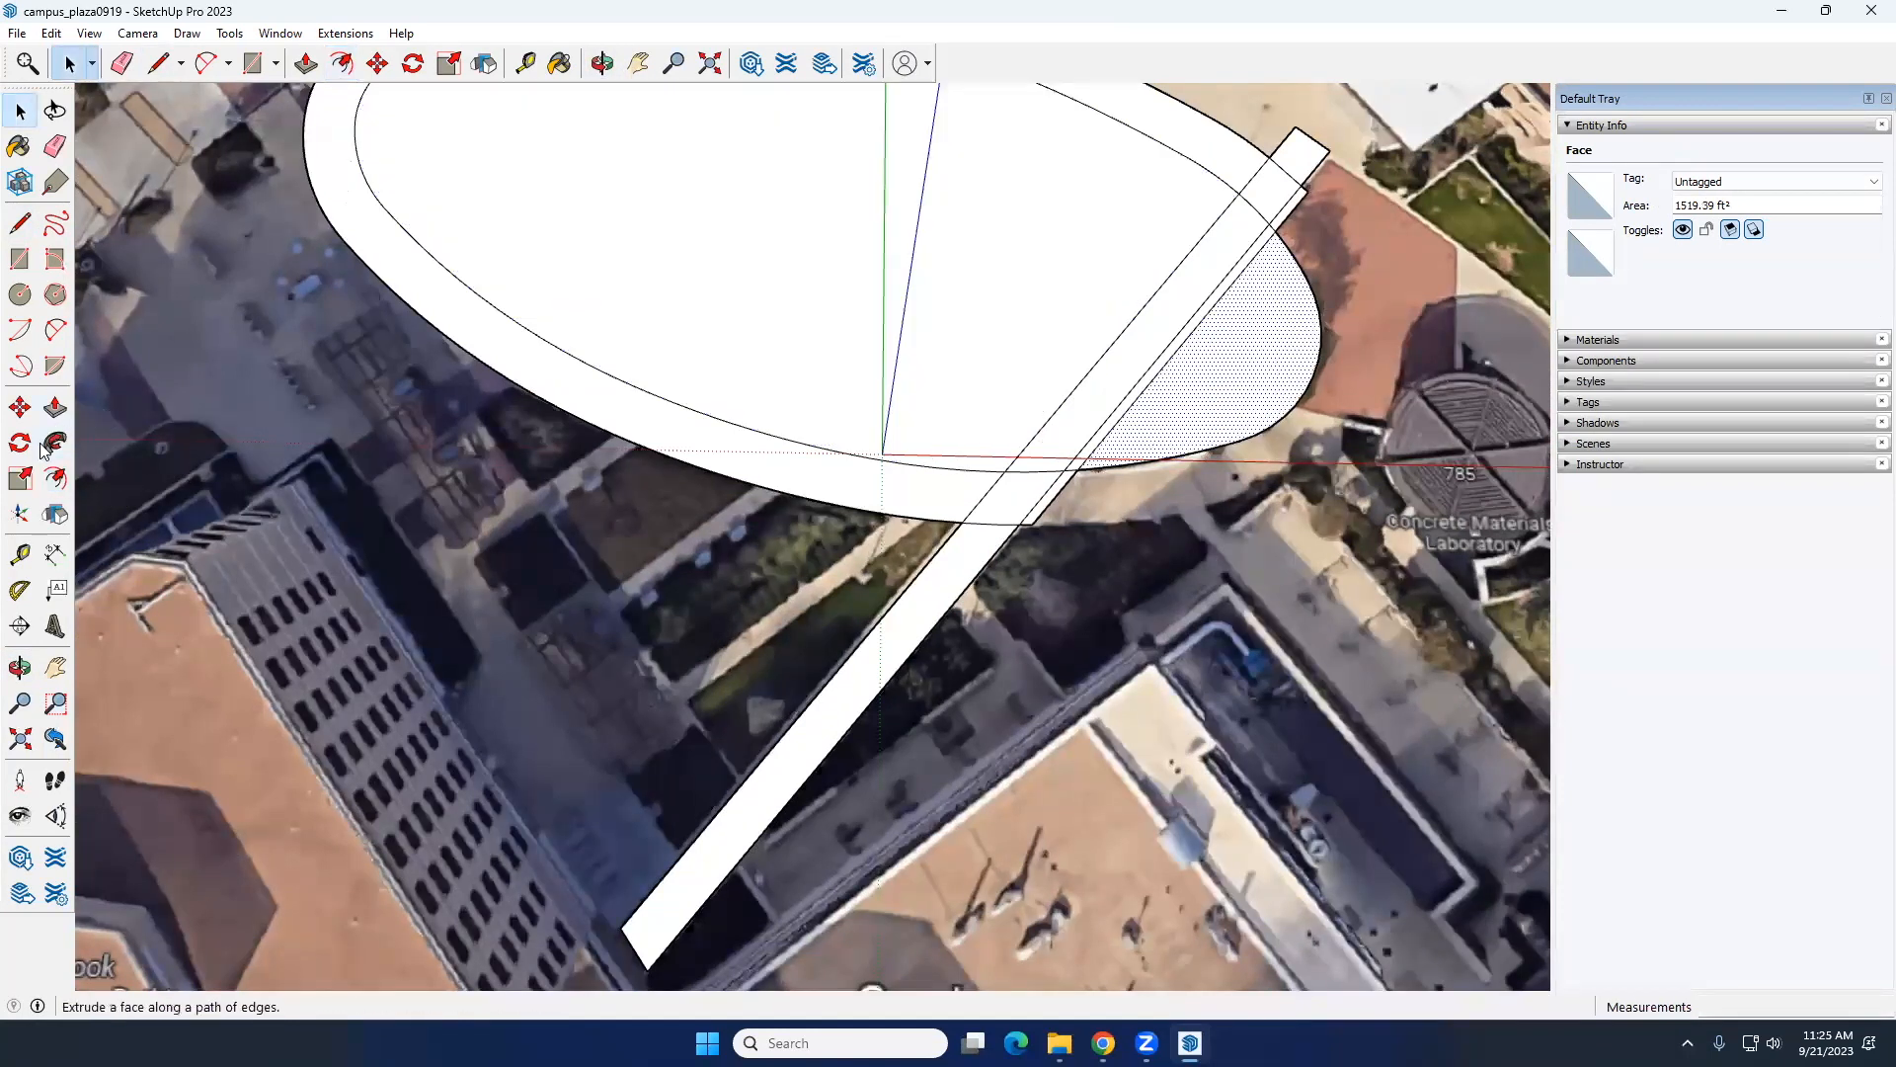
{"action": "left_click", "coordinate": [55, 478]}
{"action": "left_click", "coordinate": [1149, 441]}
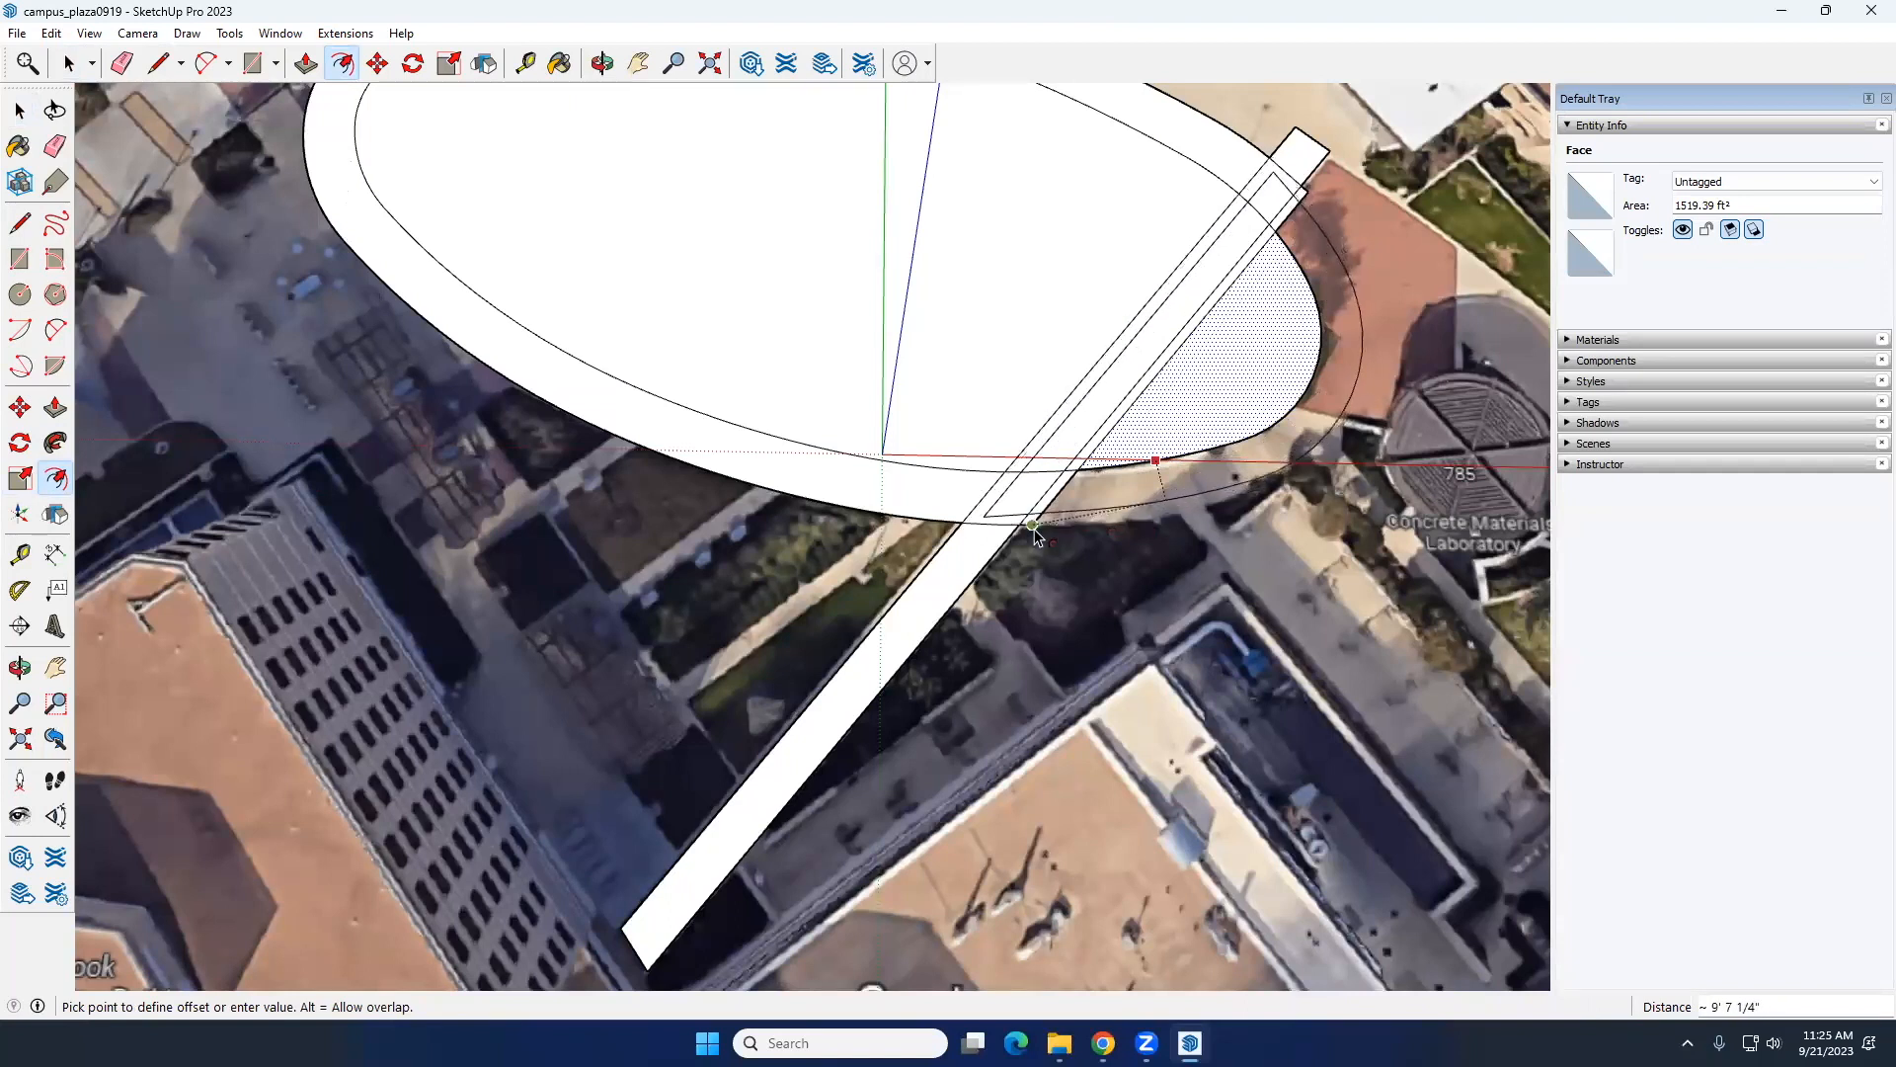
{"action": "scroll", "coordinate": [1042, 538], "scroll_direction": "up", "scroll_amount": 4}
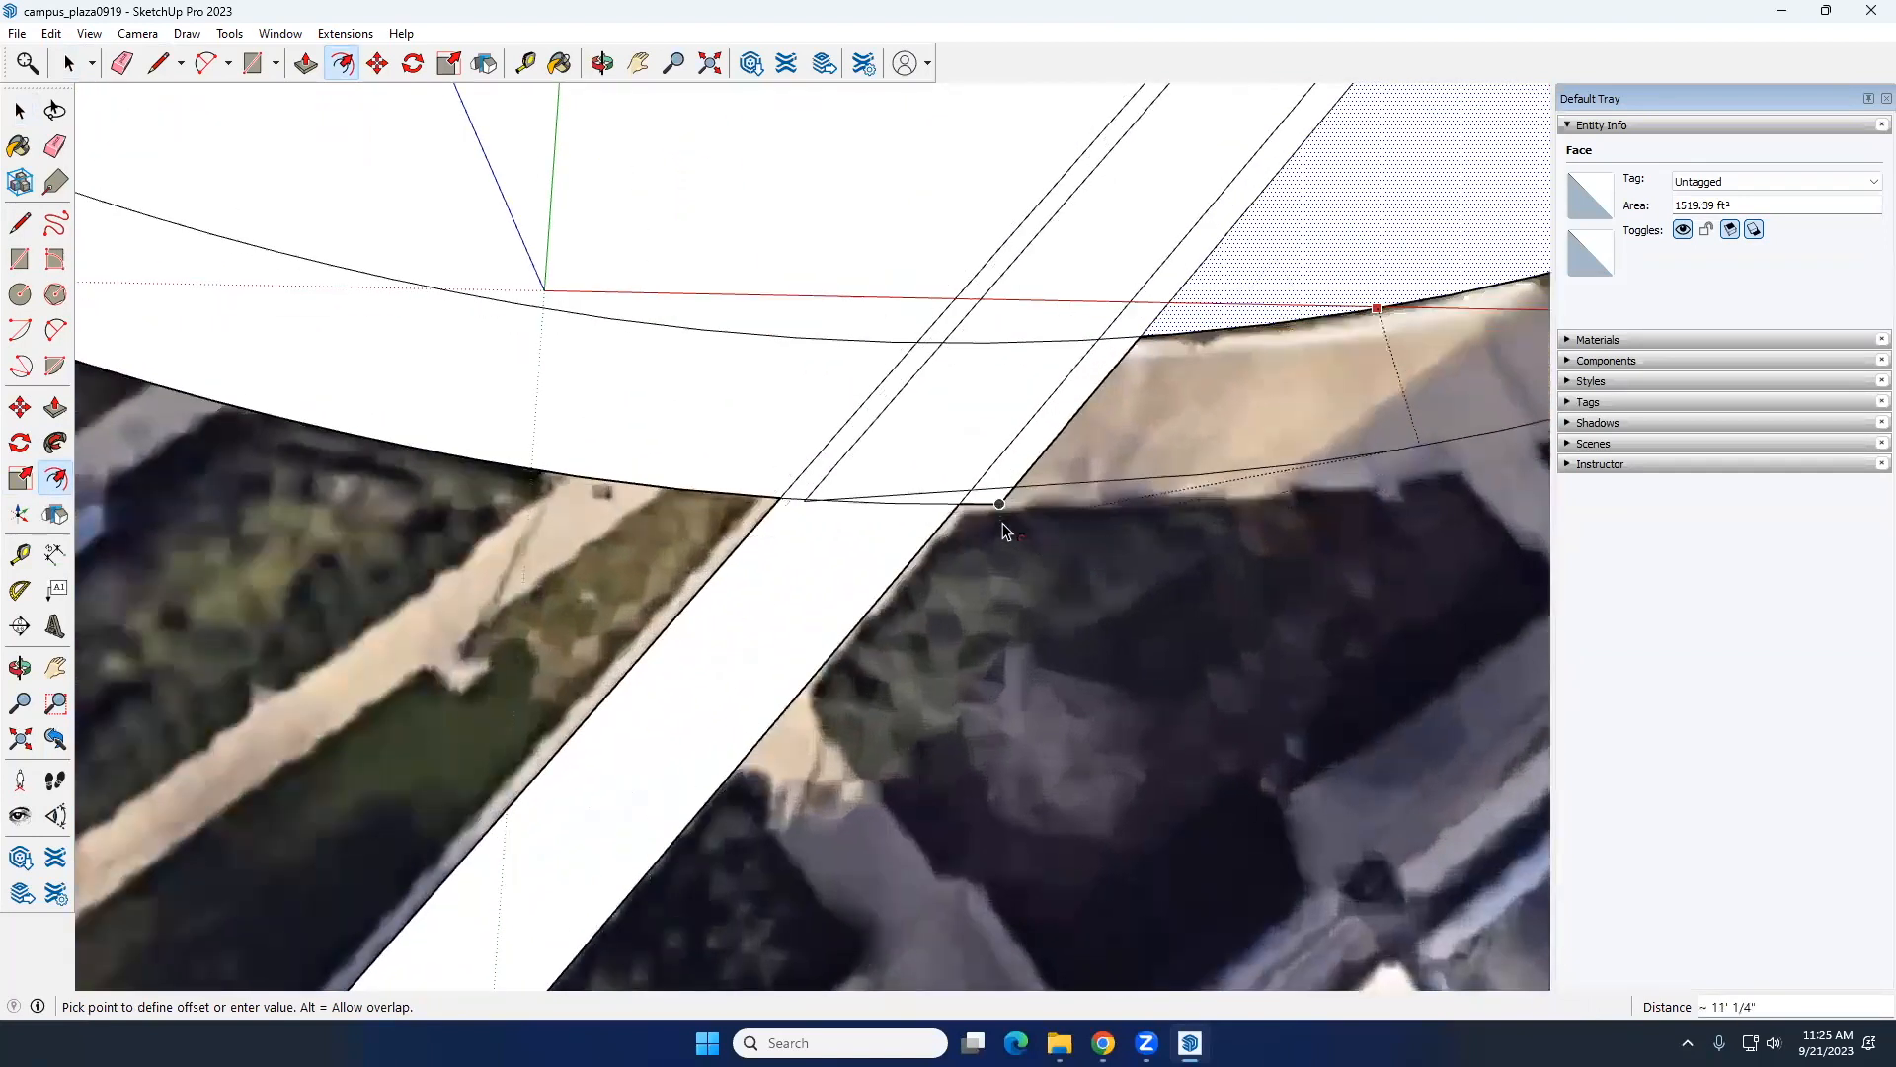
{"action": "left_click", "coordinate": [1000, 543]}
{"action": "key", "text": "space"}
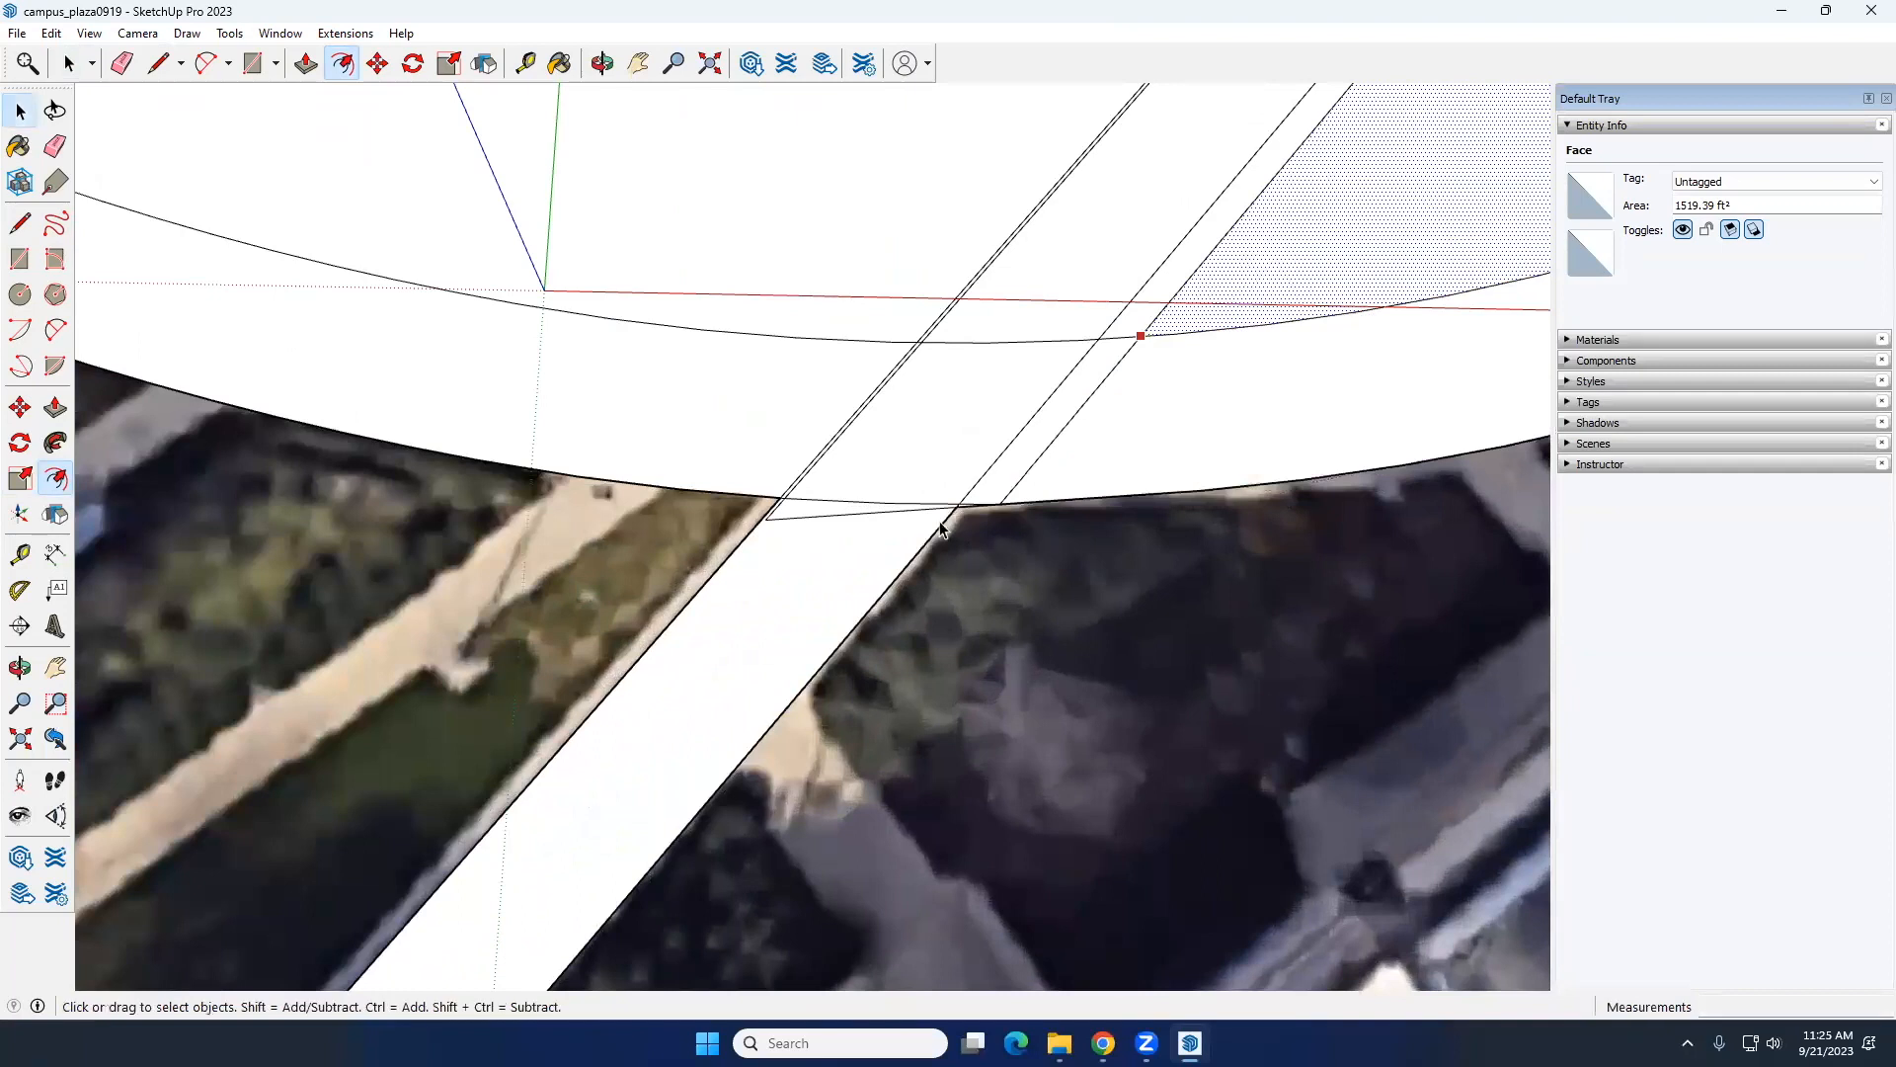
Step: Examine the overlapping offset lines at both walkway crossings and the whole outer ring around the lawn
{"action": "scroll", "coordinate": [929, 521], "scroll_direction": "down", "scroll_amount": 3}
{"action": "scroll", "coordinate": [928, 520], "scroll_direction": "down", "scroll_amount": 4}
{"action": "scroll", "coordinate": [1183, 263], "scroll_direction": "up", "scroll_amount": 6}
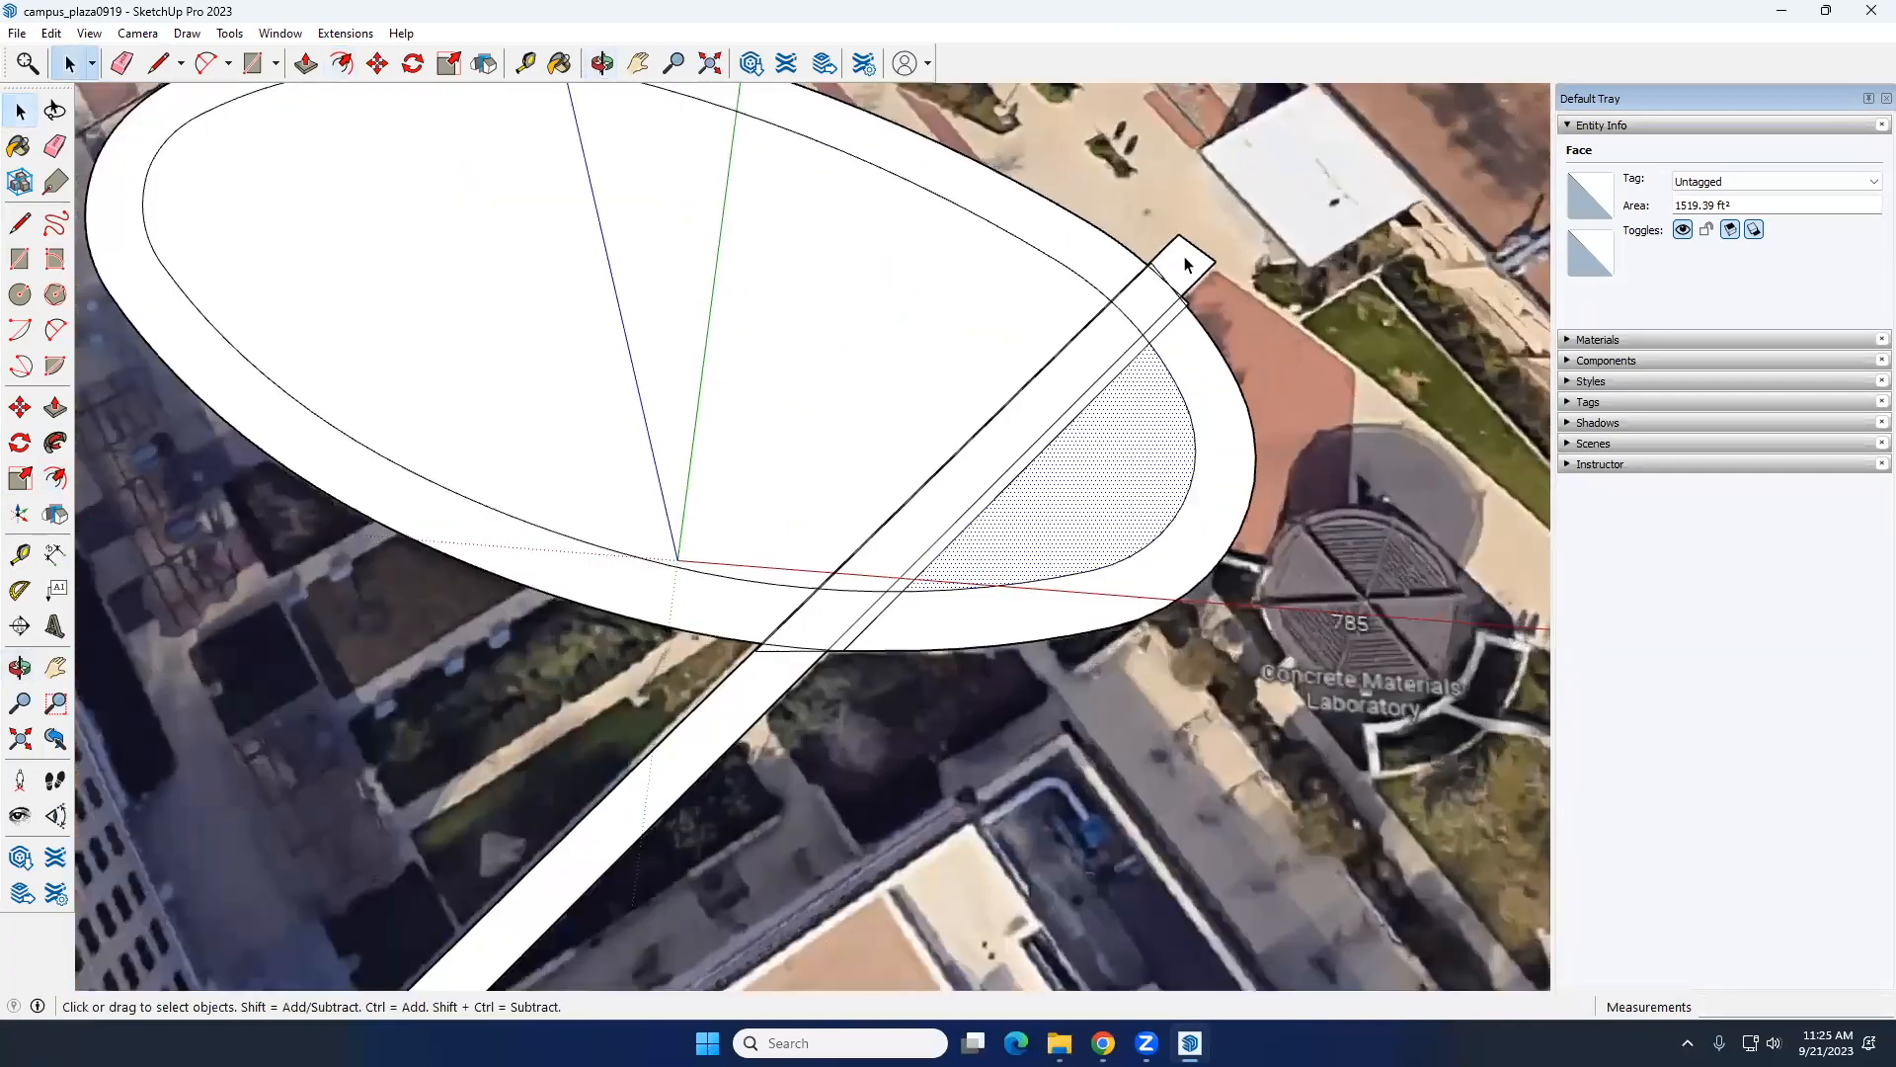
{"action": "scroll", "coordinate": [1184, 264], "scroll_direction": "up", "scroll_amount": 3}
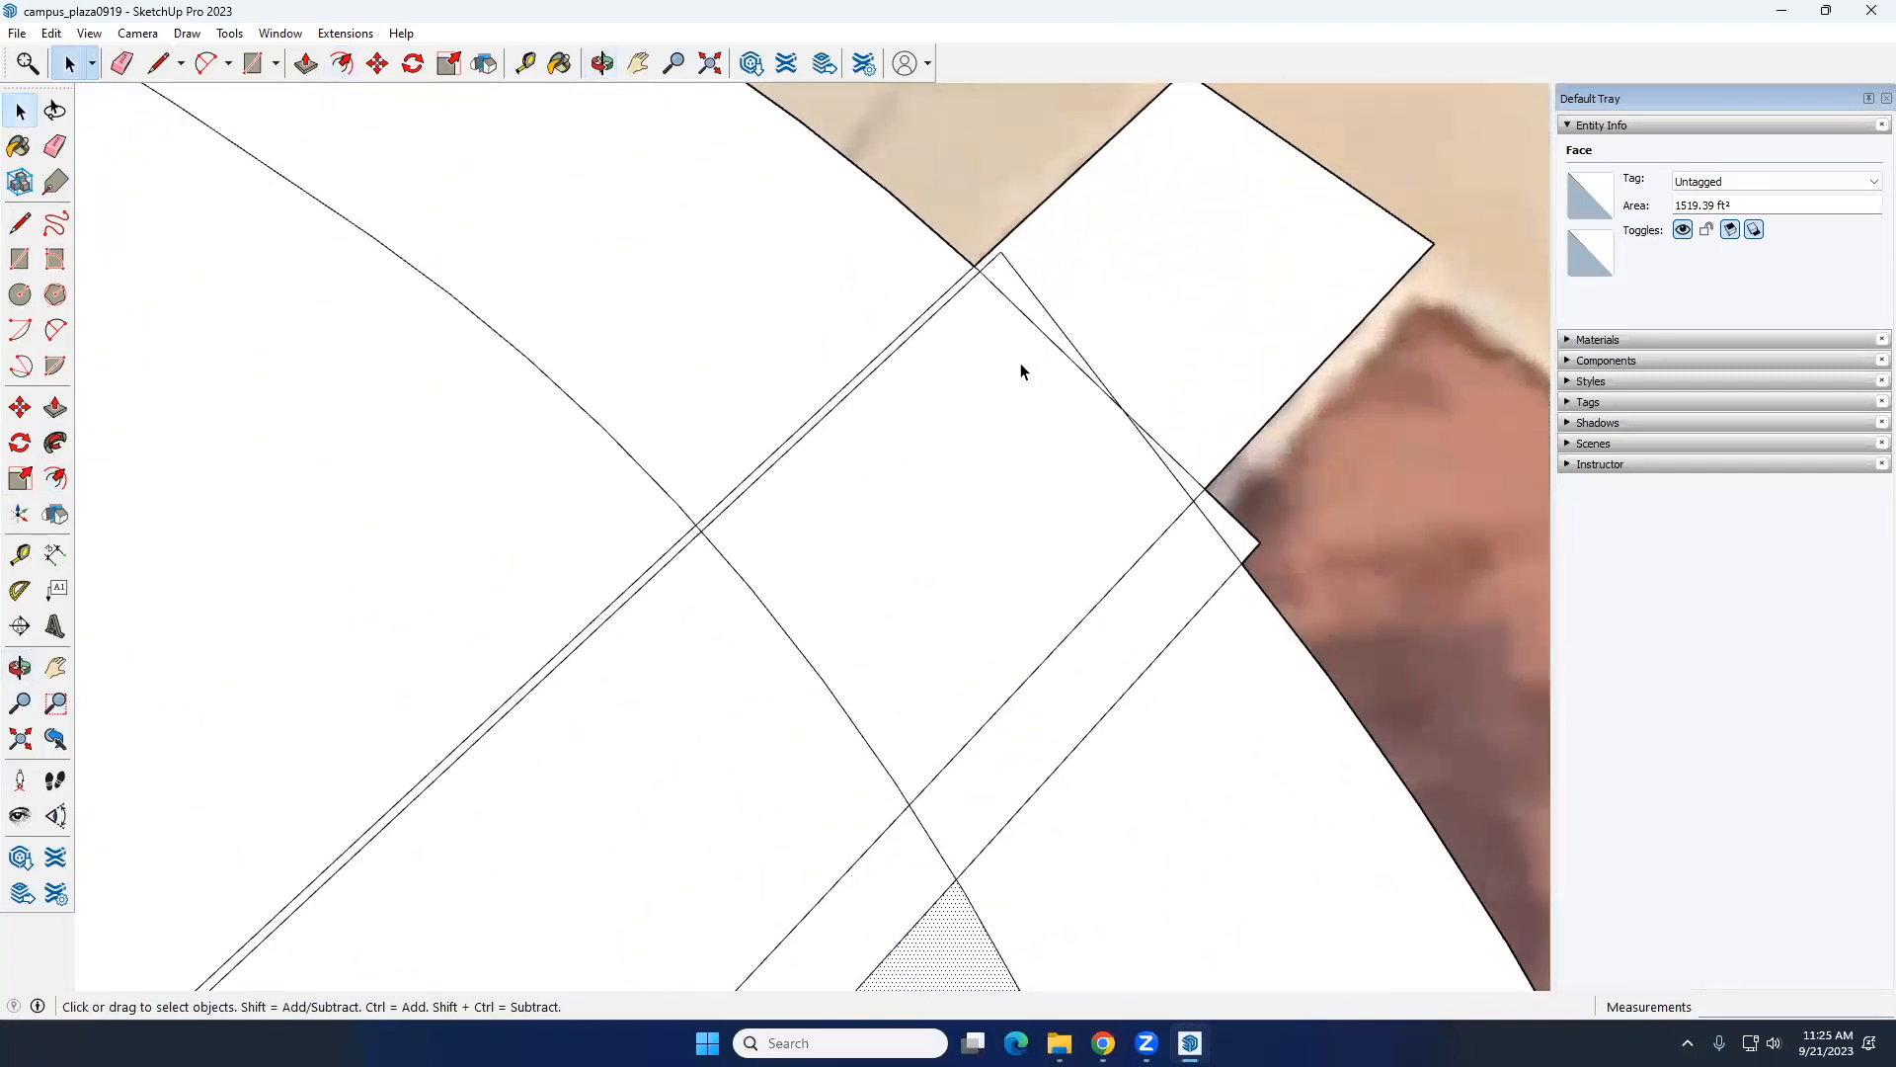
{"action": "scroll", "coordinate": [1021, 372], "scroll_direction": "down", "scroll_amount": 6}
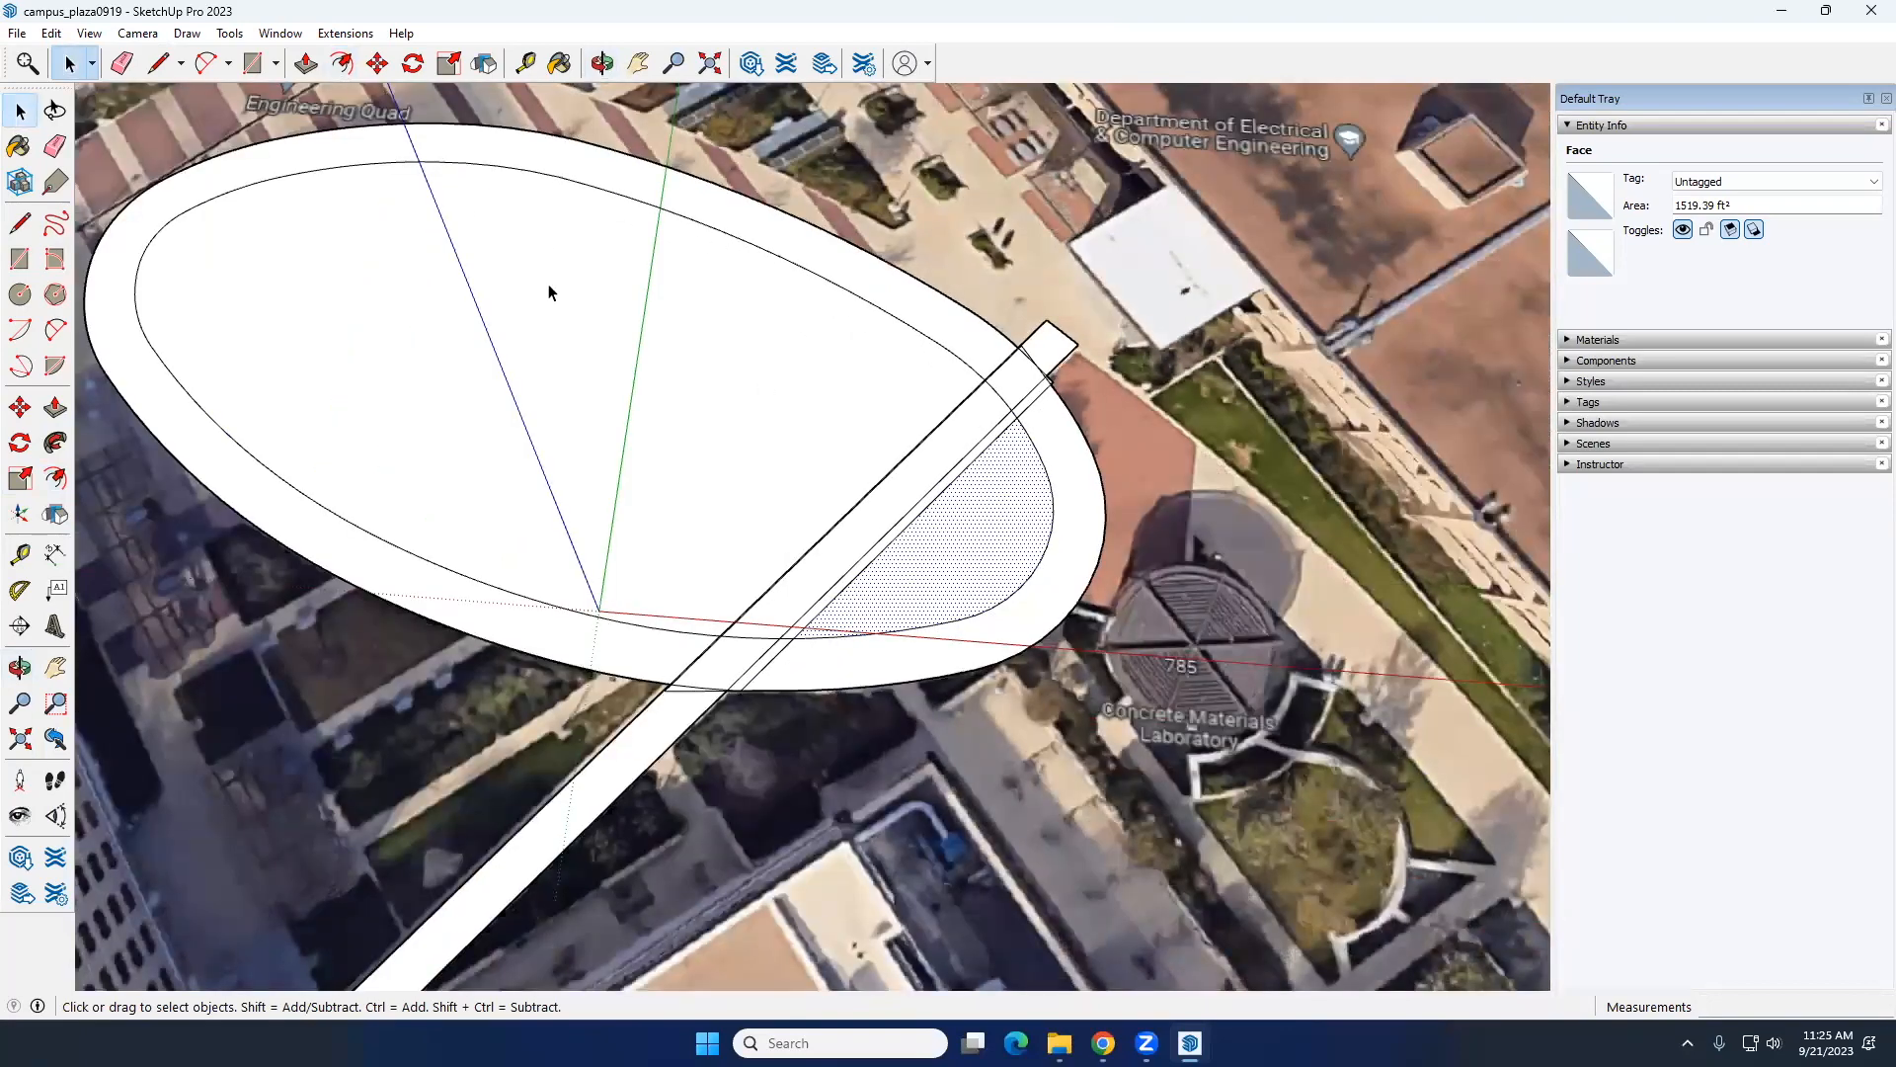
{"action": "middle_click_drag", "start_coordinate": [500, 396], "coordinate": [554, 381]}
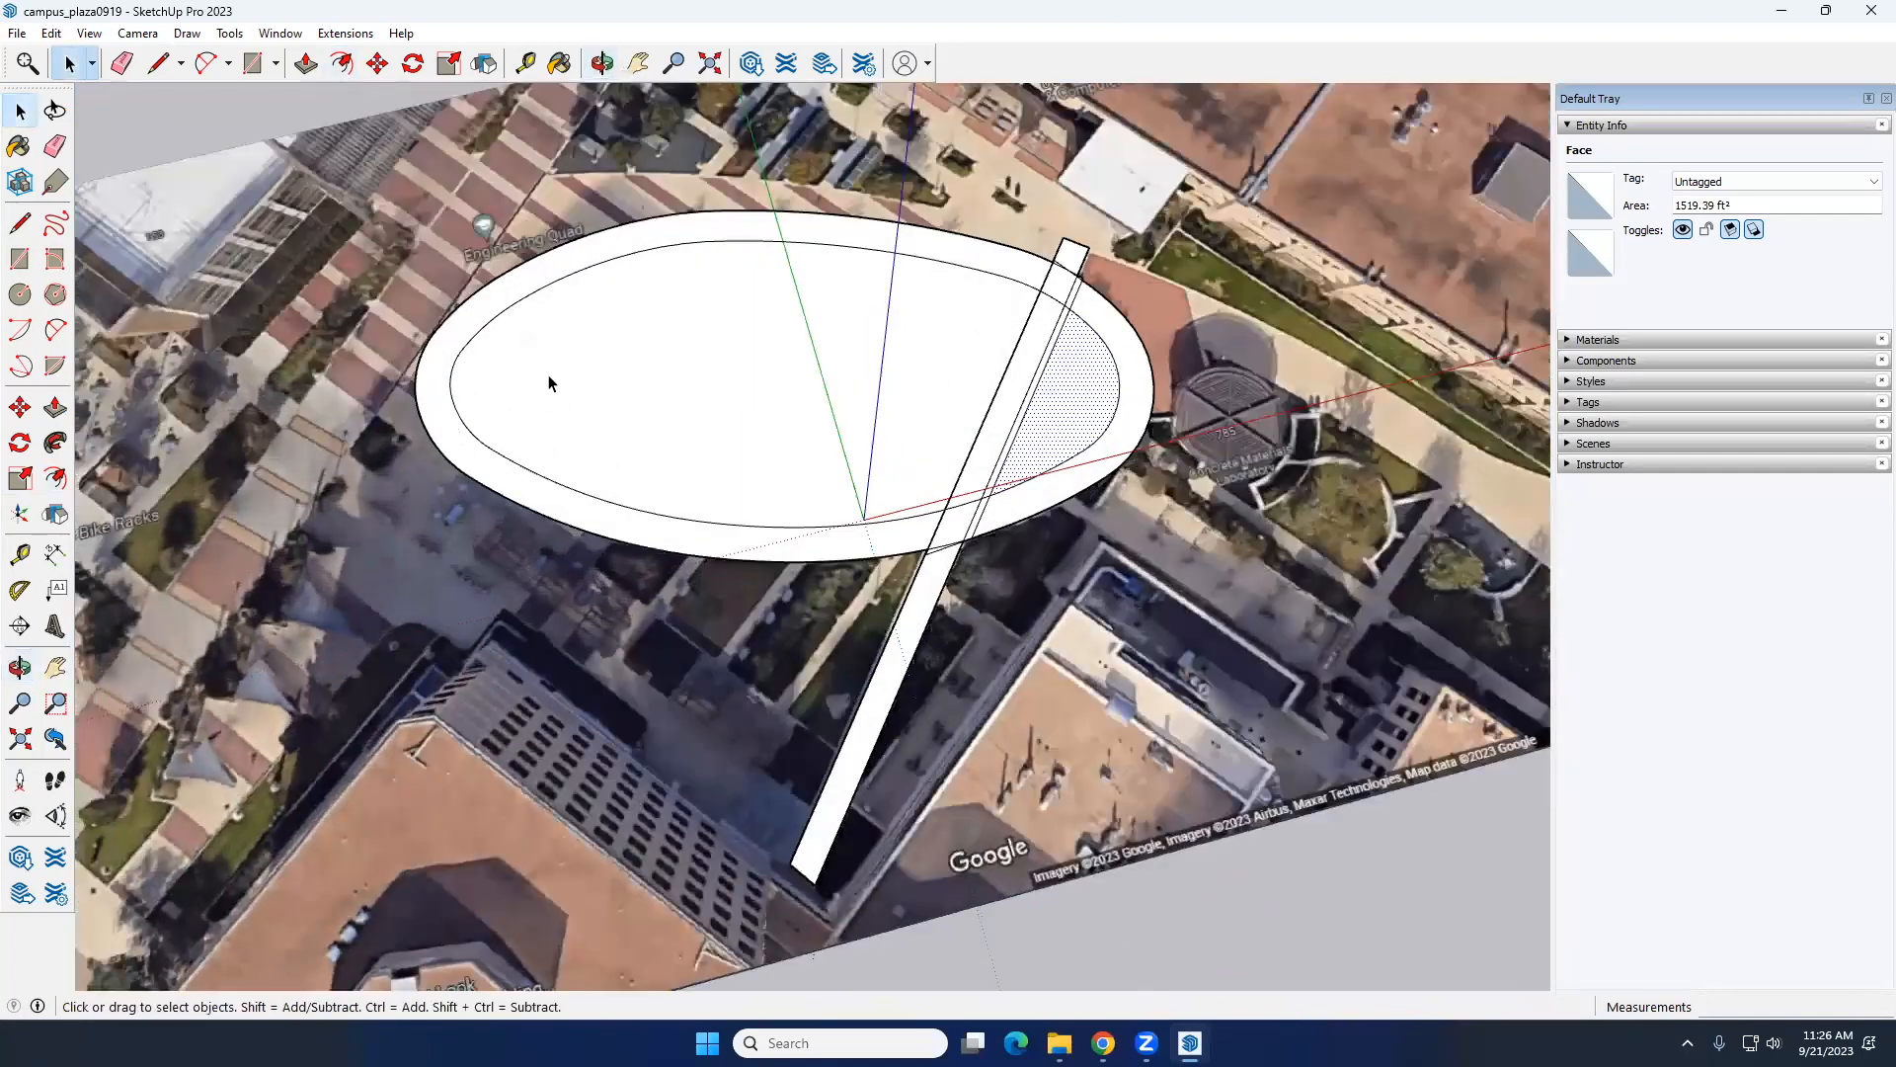
{"action": "scroll", "coordinate": [438, 379], "scroll_direction": "up", "scroll_amount": 2}
{"action": "scroll", "coordinate": [439, 378], "scroll_direction": "up", "scroll_amount": 2}
{"action": "middle_click_drag", "start_coordinate": [533, 444], "coordinate": [682, 537]}
{"action": "middle_click_drag", "start_coordinate": [830, 530], "coordinate": [1009, 707]}
{"action": "scroll", "coordinate": [849, 781], "scroll_direction": "up", "scroll_amount": 1}
{"action": "scroll", "coordinate": [851, 780], "scroll_direction": "down", "scroll_amount": 4}
{"action": "middle_click_drag", "start_coordinate": [832, 707], "coordinate": [703, 531], "text": "shift"}
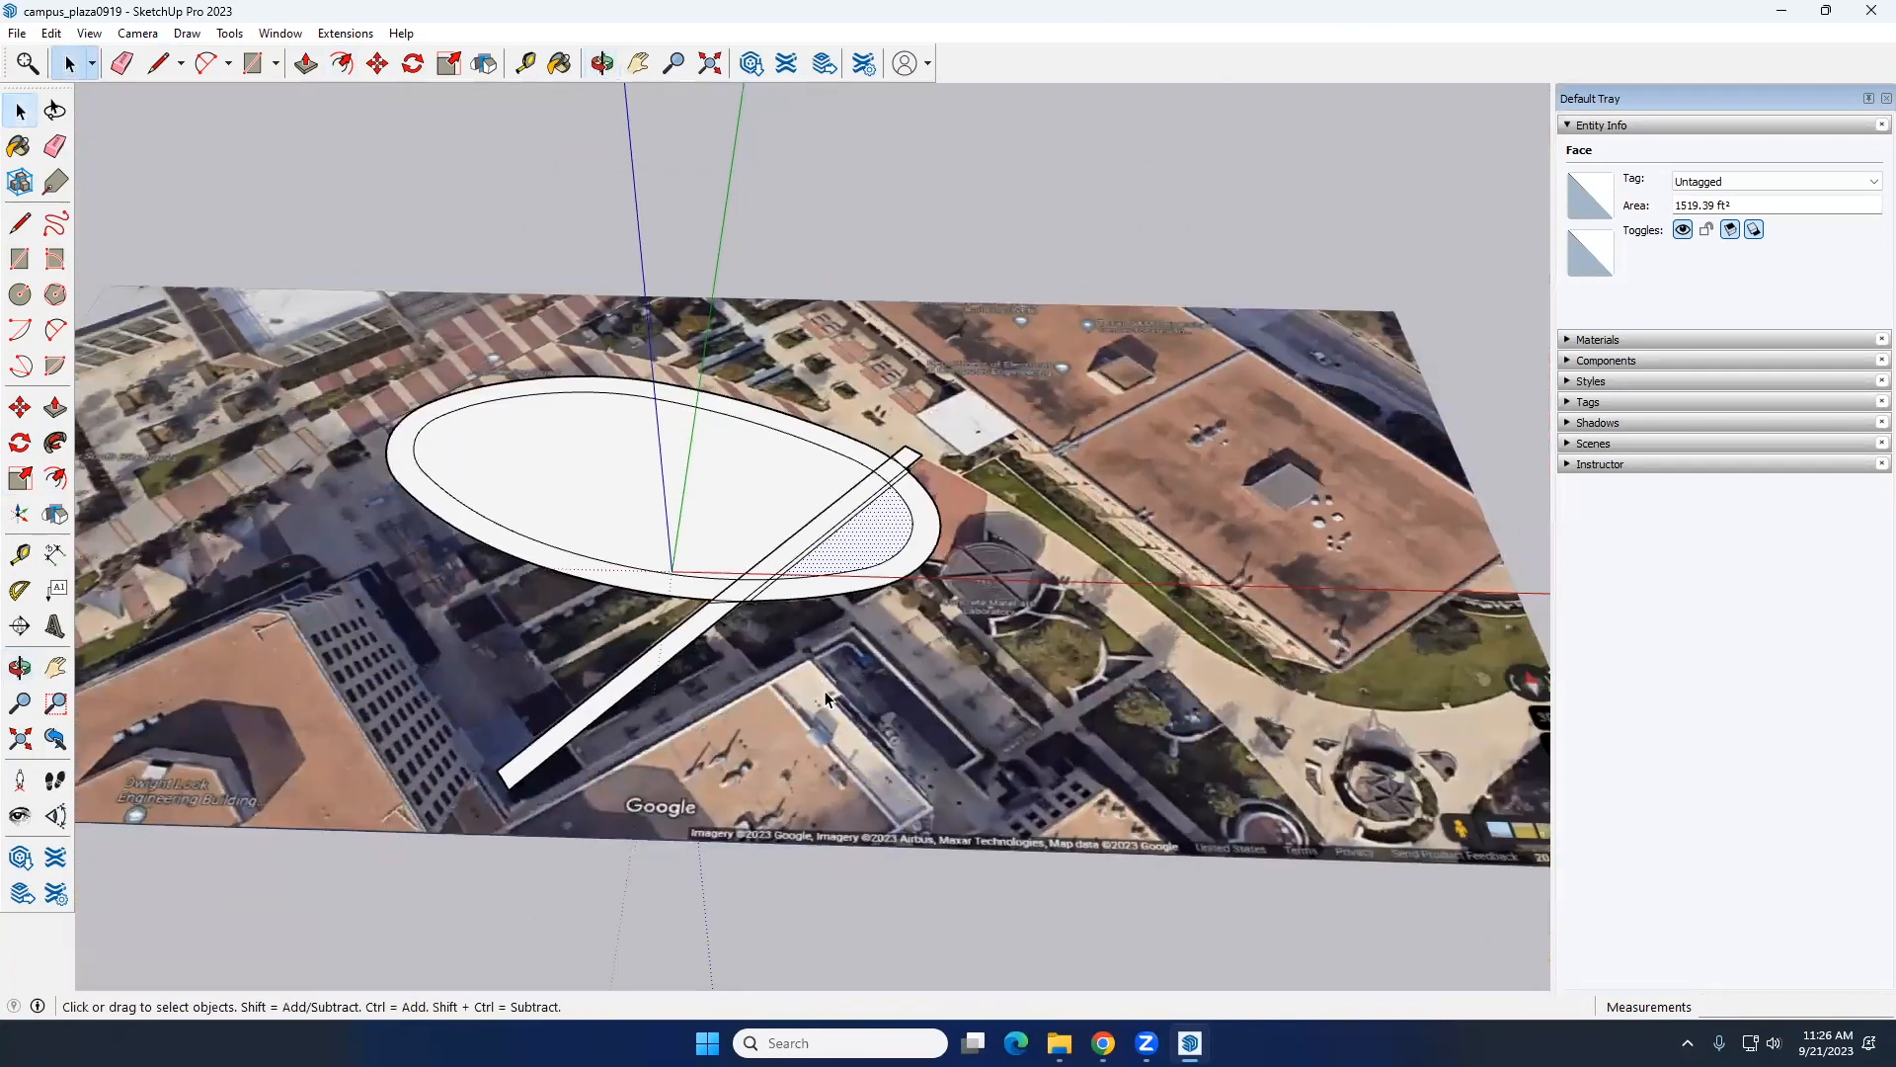
Step: Create a tag named park_plan
{"action": "left_click", "coordinate": [1586, 405]}
{"action": "left_click", "coordinate": [1578, 432]}
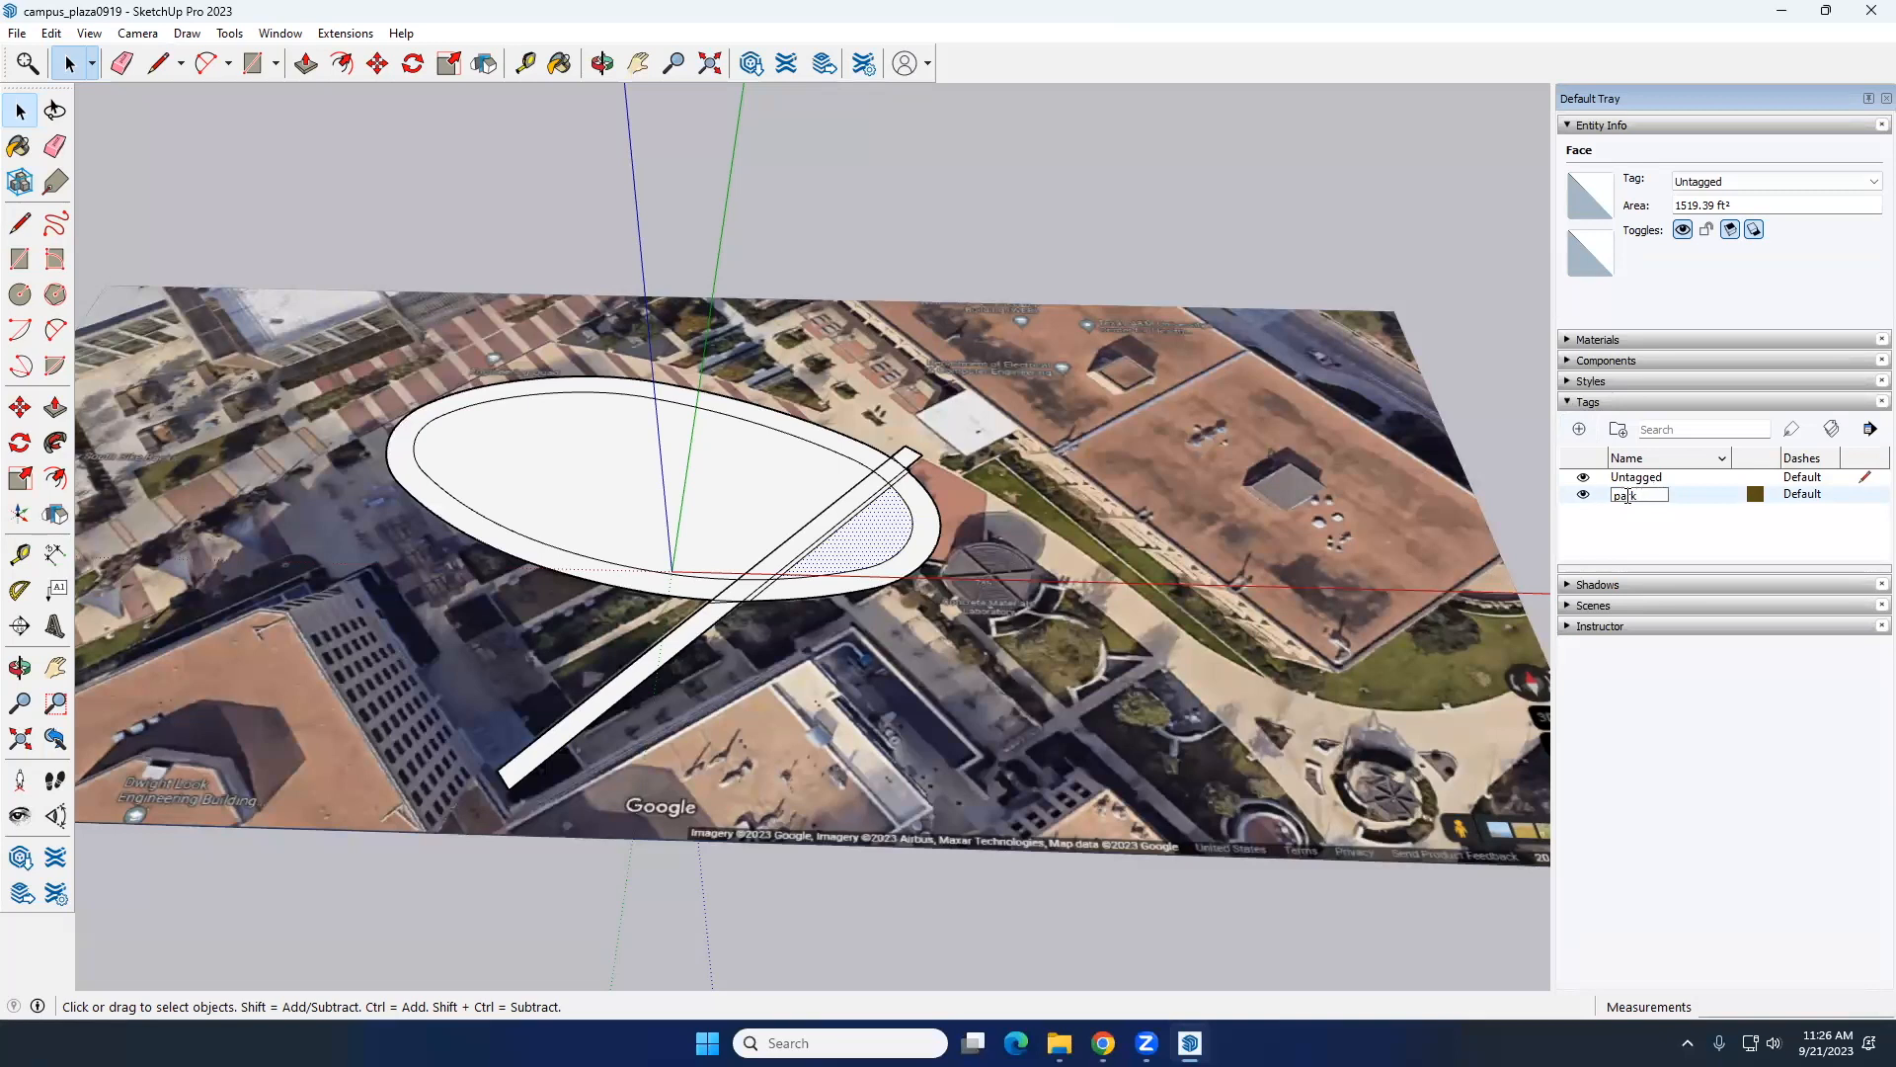
{"action": "type", "text": "n"}
{"action": "key", "text": "Return"}
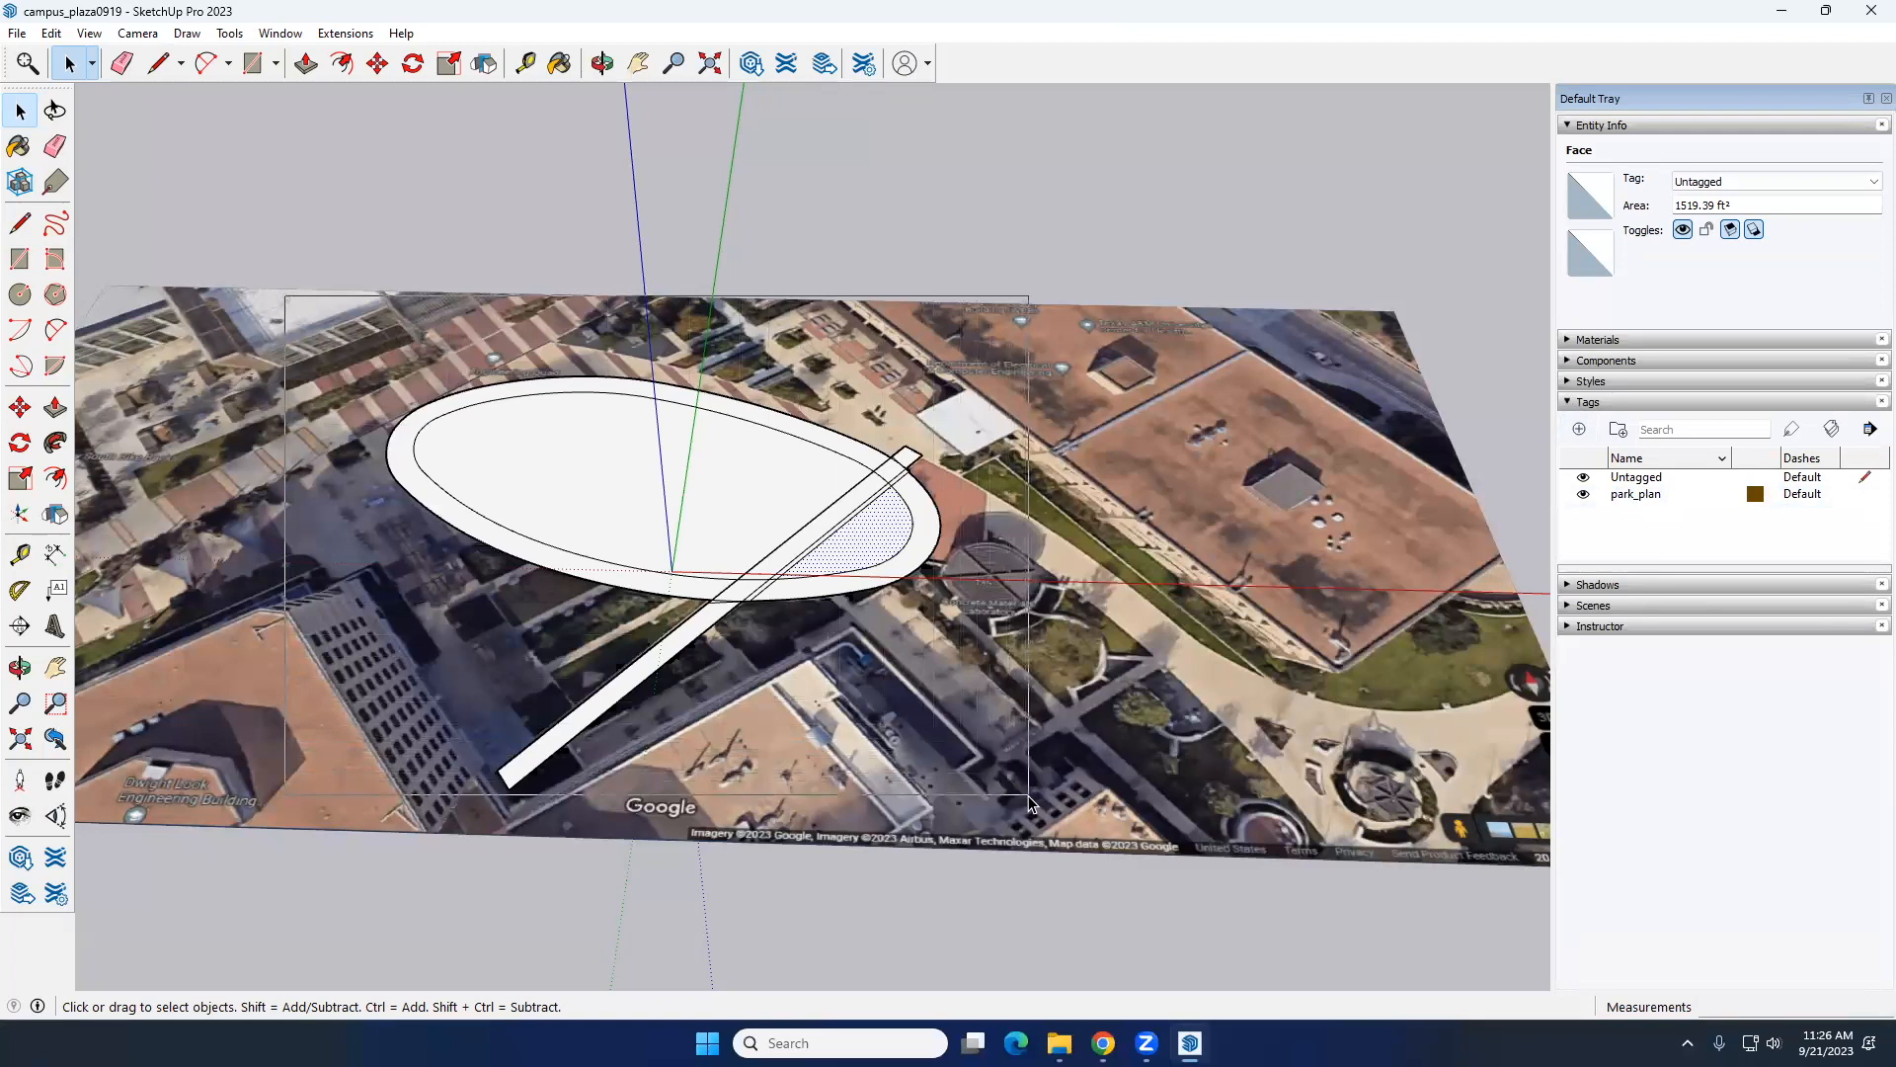
Step: Assign all the traced lawn, ring and walkway geometry to the park_plan tag
{"action": "triple_click", "coordinate": [653, 462]}
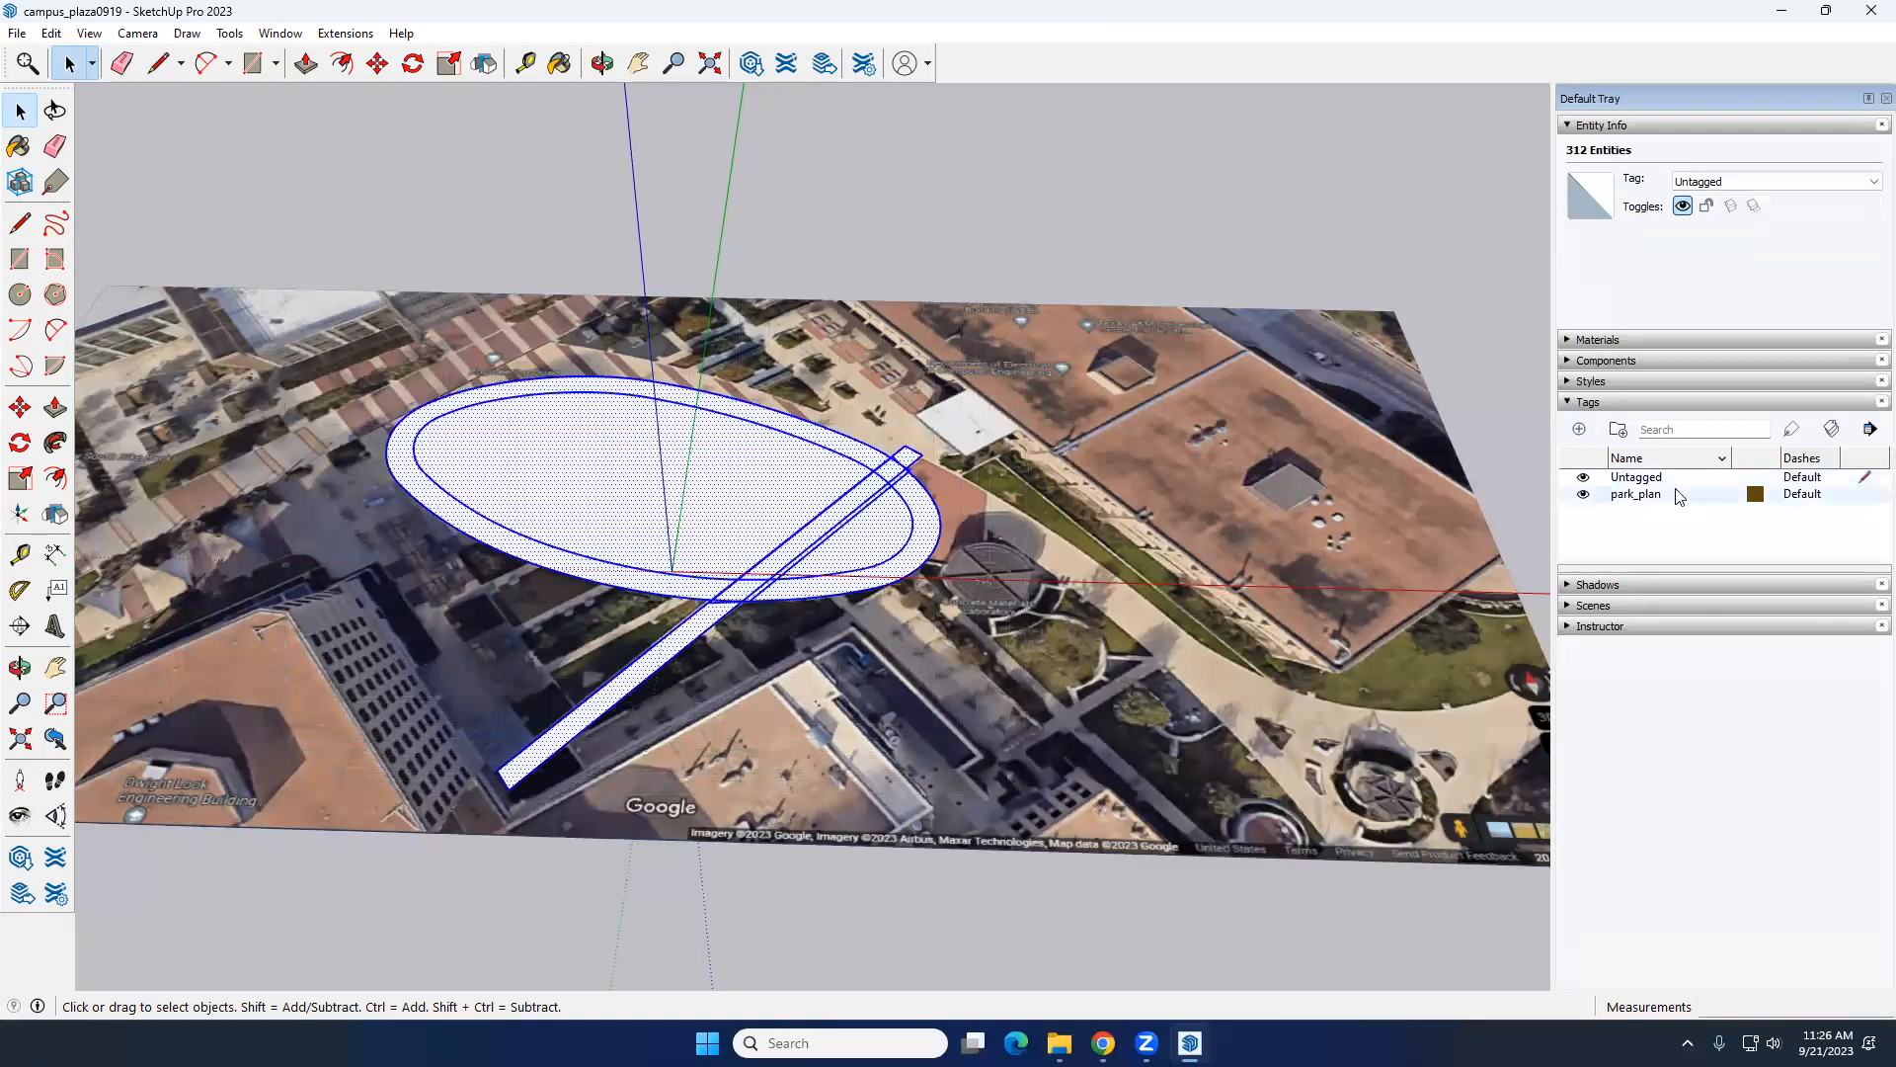
{"action": "left_click", "coordinate": [1708, 179]}
{"action": "left_click", "coordinate": [1709, 211]}
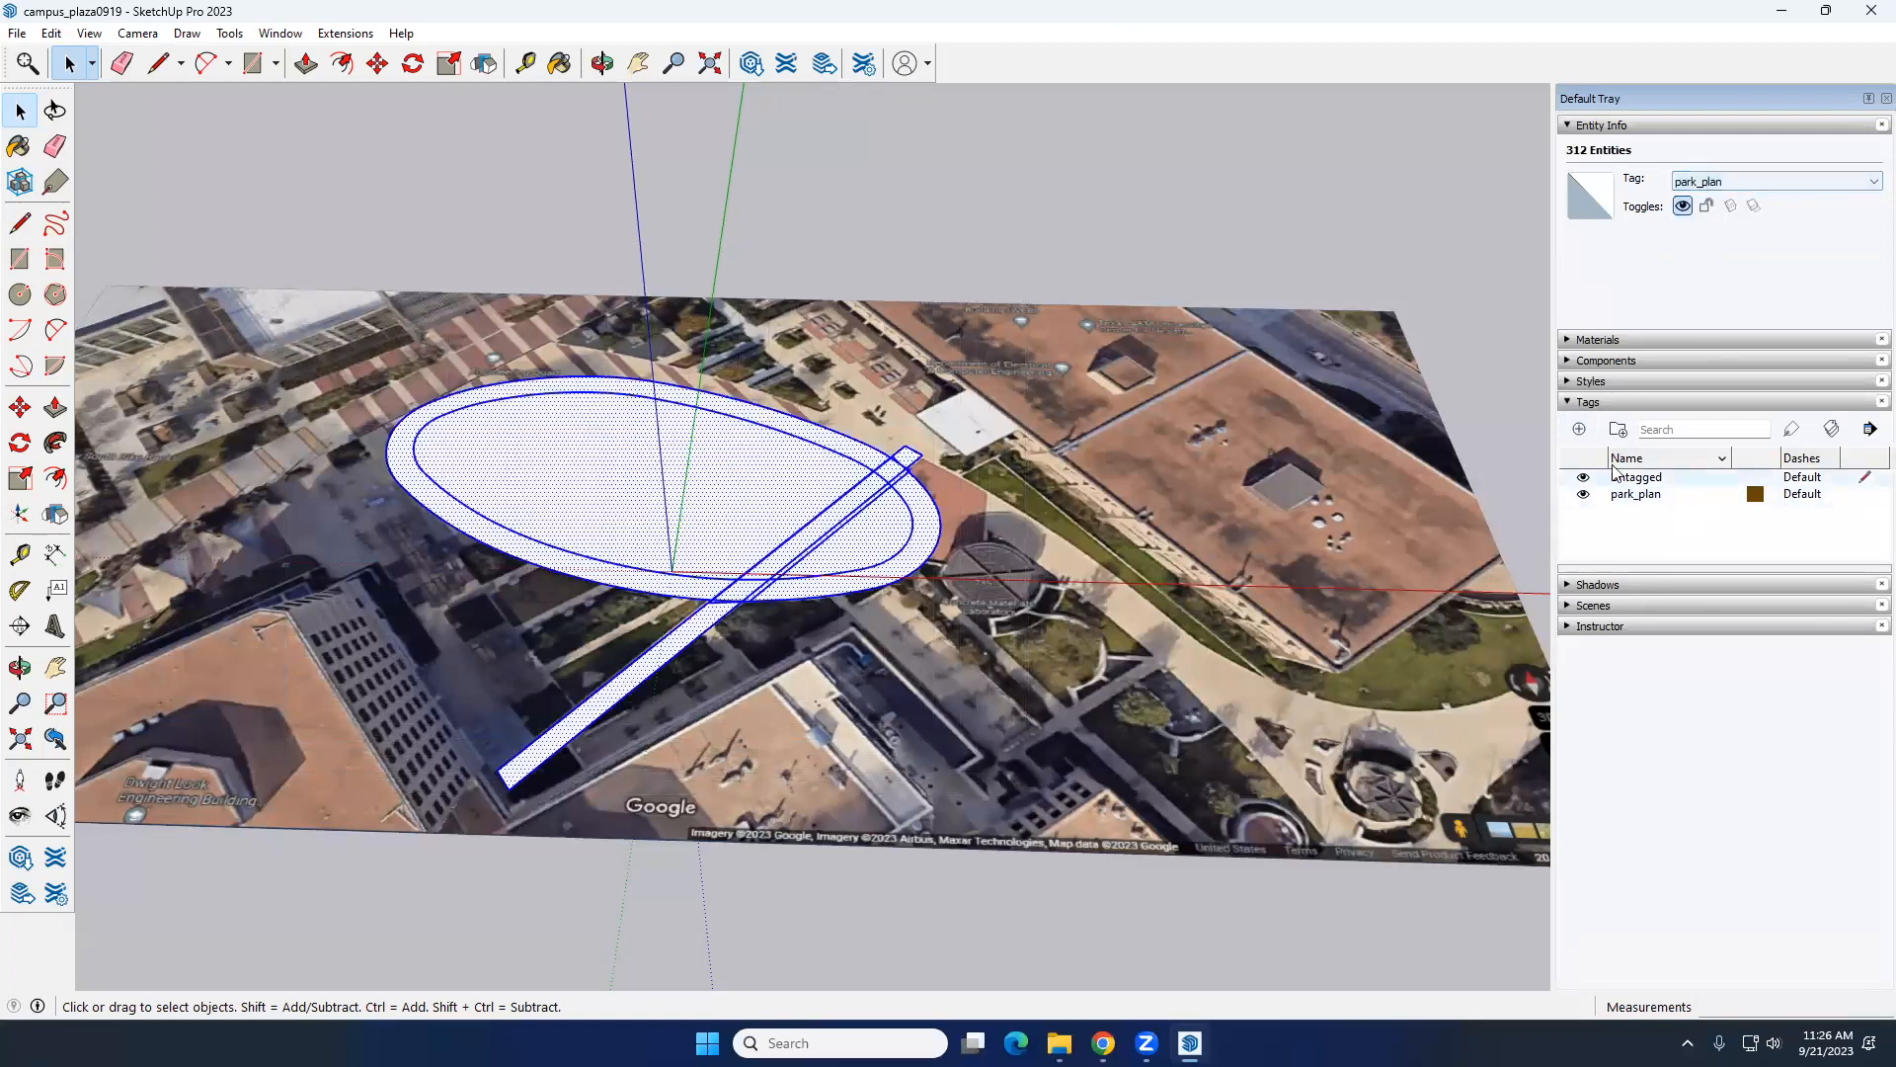
Step: Hide and show the park_plan tag repeatedly to compare the traced plan with the aerial image, including the lawn's west end
{"action": "left_click", "coordinate": [1588, 495]}
{"action": "left_click", "coordinate": [1588, 495]}
{"action": "left_click", "coordinate": [1588, 494]}
{"action": "left_click", "coordinate": [1588, 495]}
{"action": "left_click", "coordinate": [1588, 495]}
{"action": "left_click", "coordinate": [1588, 495]}
{"action": "left_click", "coordinate": [1588, 495]}
{"action": "left_click", "coordinate": [1588, 495]}
{"action": "left_click", "coordinate": [1588, 495]}
{"action": "left_click", "coordinate": [1588, 494]}
{"action": "left_click", "coordinate": [1588, 495]}
{"action": "left_click", "coordinate": [1588, 495]}
{"action": "left_click", "coordinate": [1588, 495]}
{"action": "left_click", "coordinate": [1588, 495]}
{"action": "left_click", "coordinate": [1588, 494]}
{"action": "left_click", "coordinate": [1588, 495]}
{"action": "left_click", "coordinate": [1588, 495]}
{"action": "left_click", "coordinate": [1588, 495]}
{"action": "left_click", "coordinate": [1588, 494]}
{"action": "left_click", "coordinate": [1588, 495]}
{"action": "left_click", "coordinate": [1588, 495]}
{"action": "left_click", "coordinate": [1588, 495]}
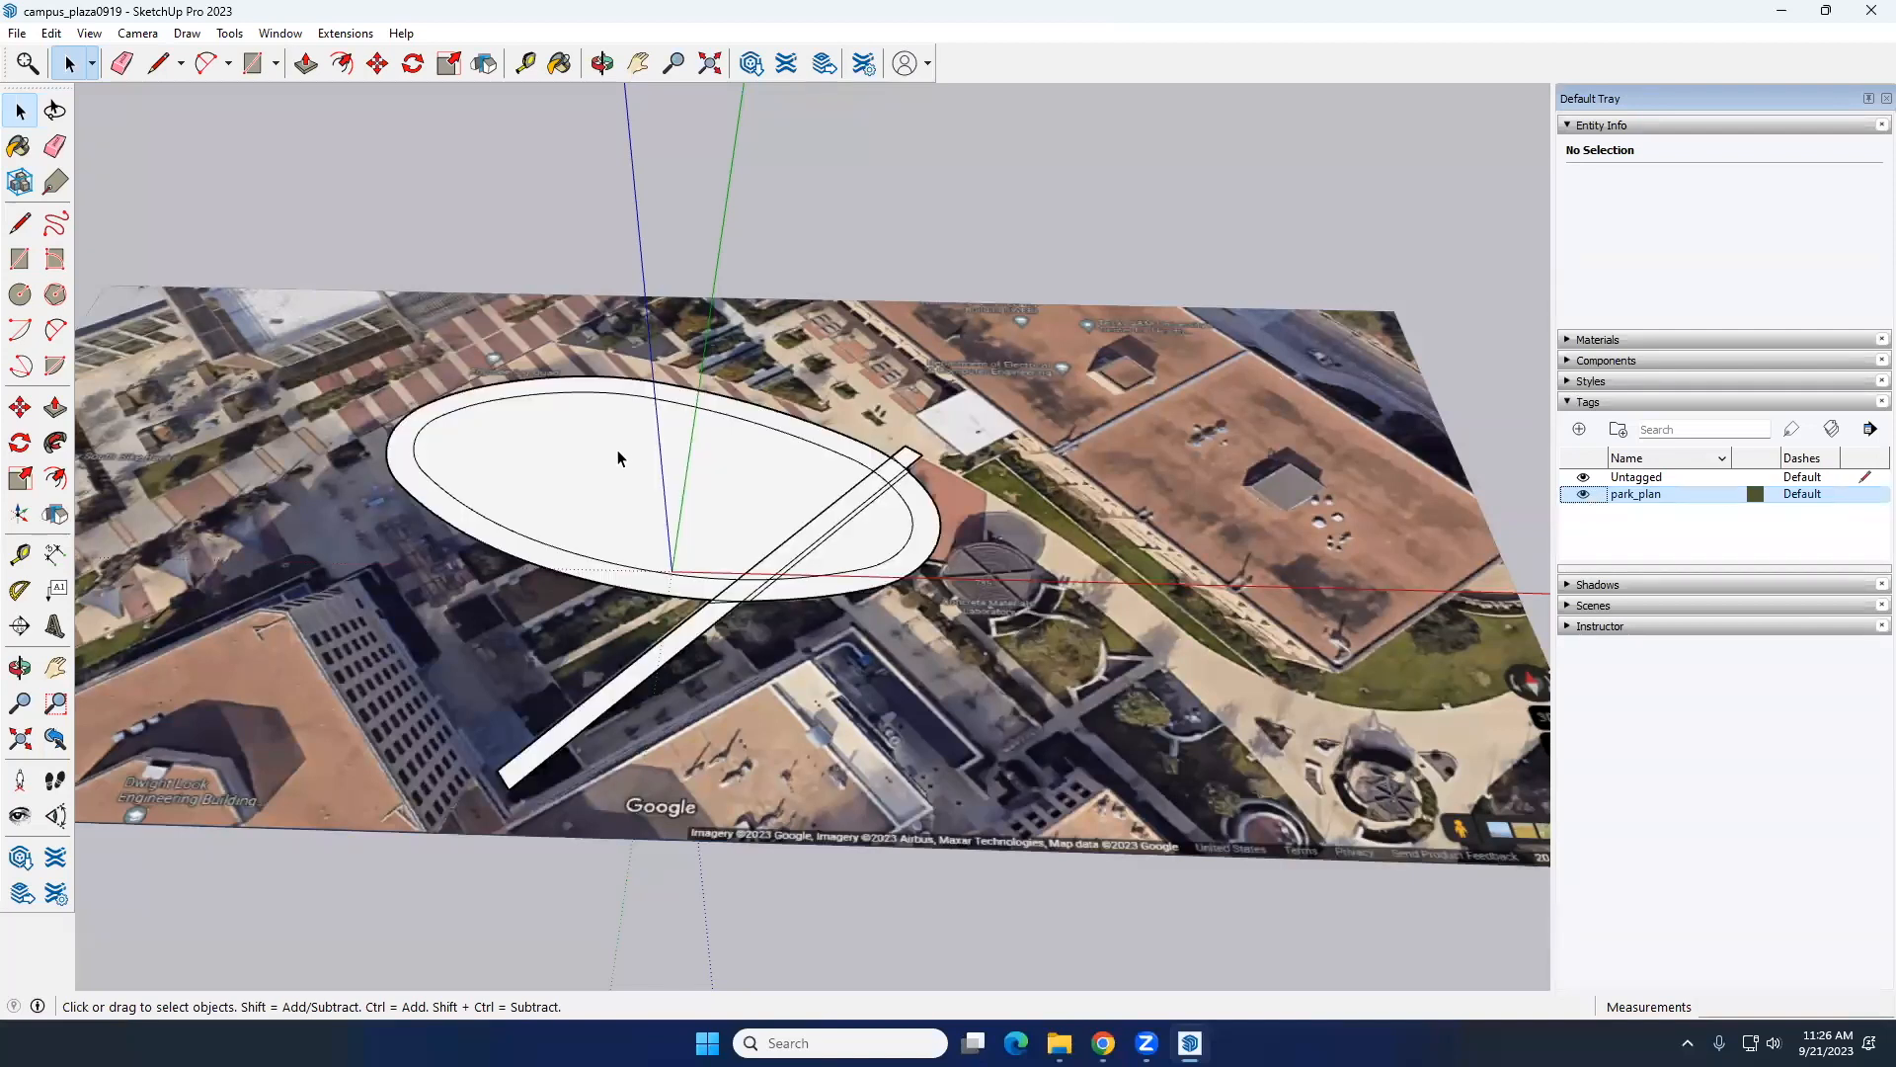
{"action": "scroll", "coordinate": [790, 434], "scroll_direction": "up", "scroll_amount": 2}
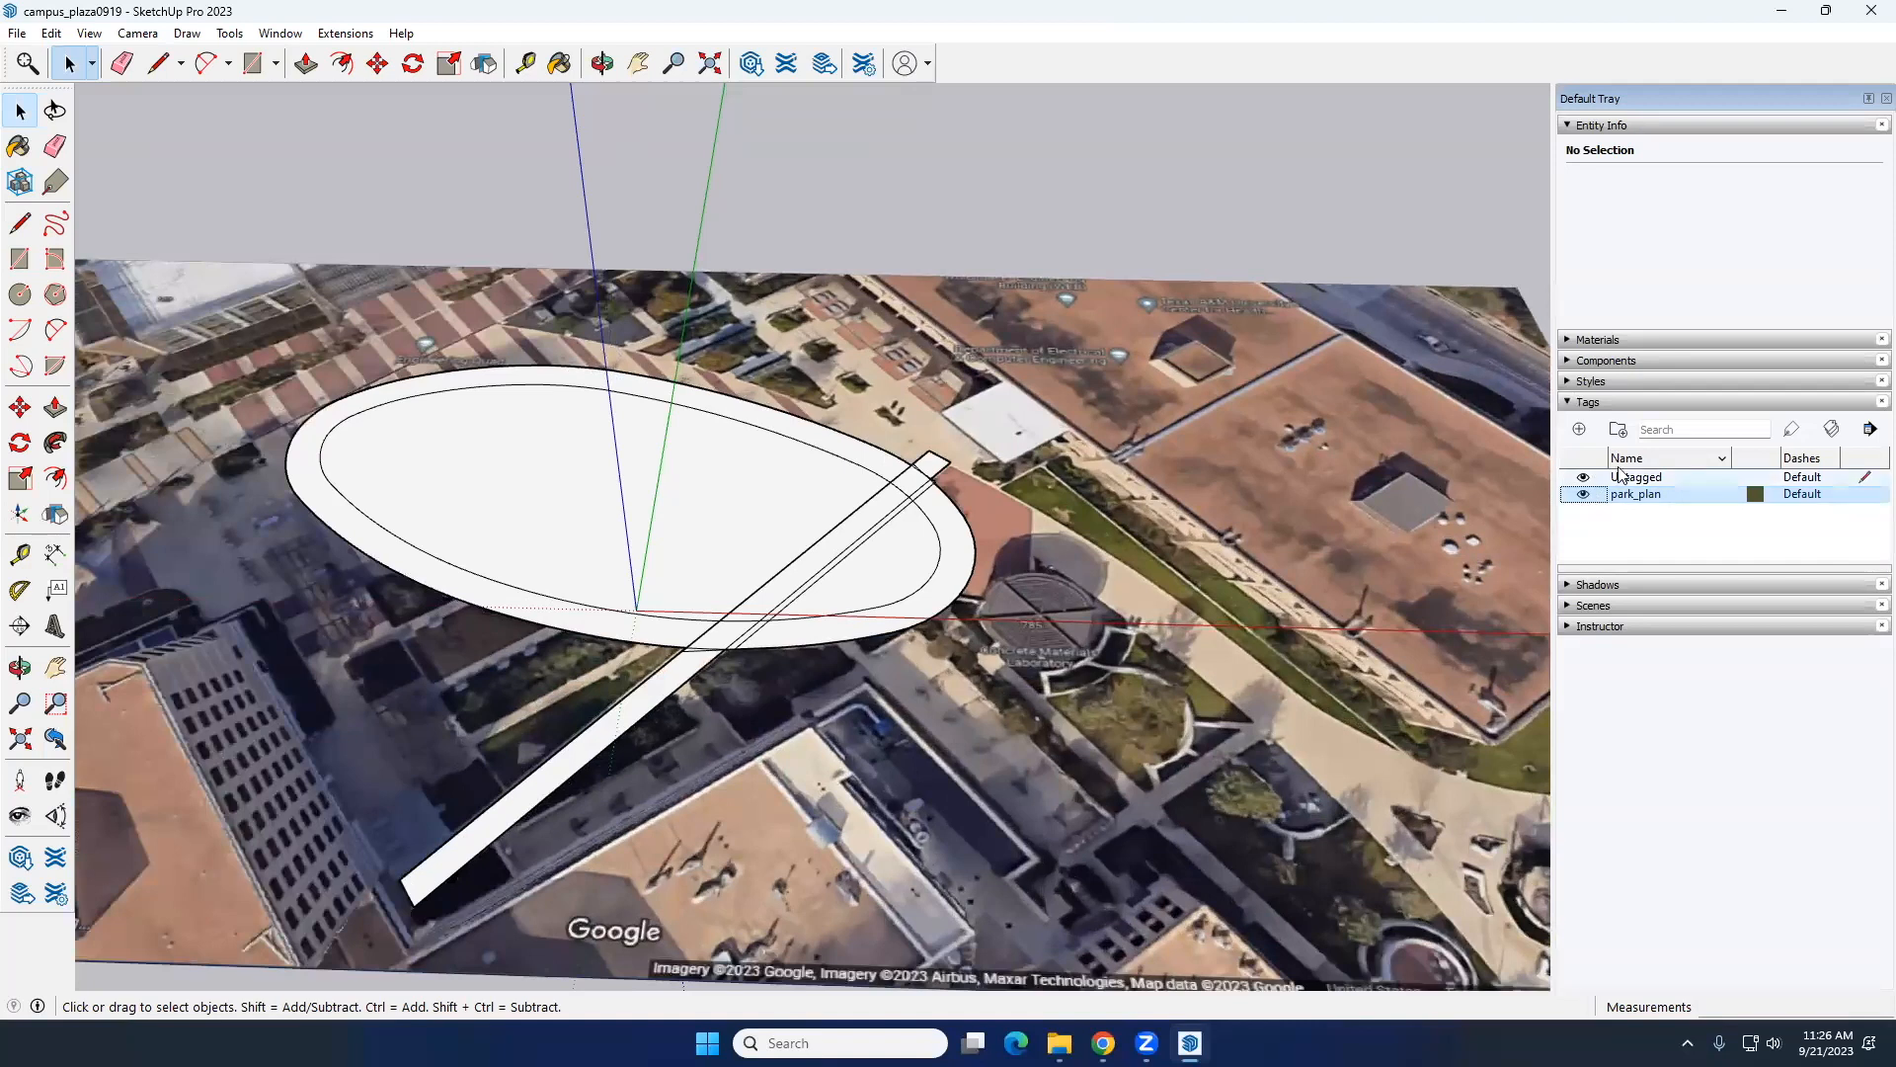
{"action": "left_click", "coordinate": [1583, 495]}
{"action": "left_click", "coordinate": [1583, 495]}
{"action": "left_click", "coordinate": [1583, 494]}
{"action": "scroll", "coordinate": [383, 529], "scroll_direction": "up", "scroll_amount": 5}
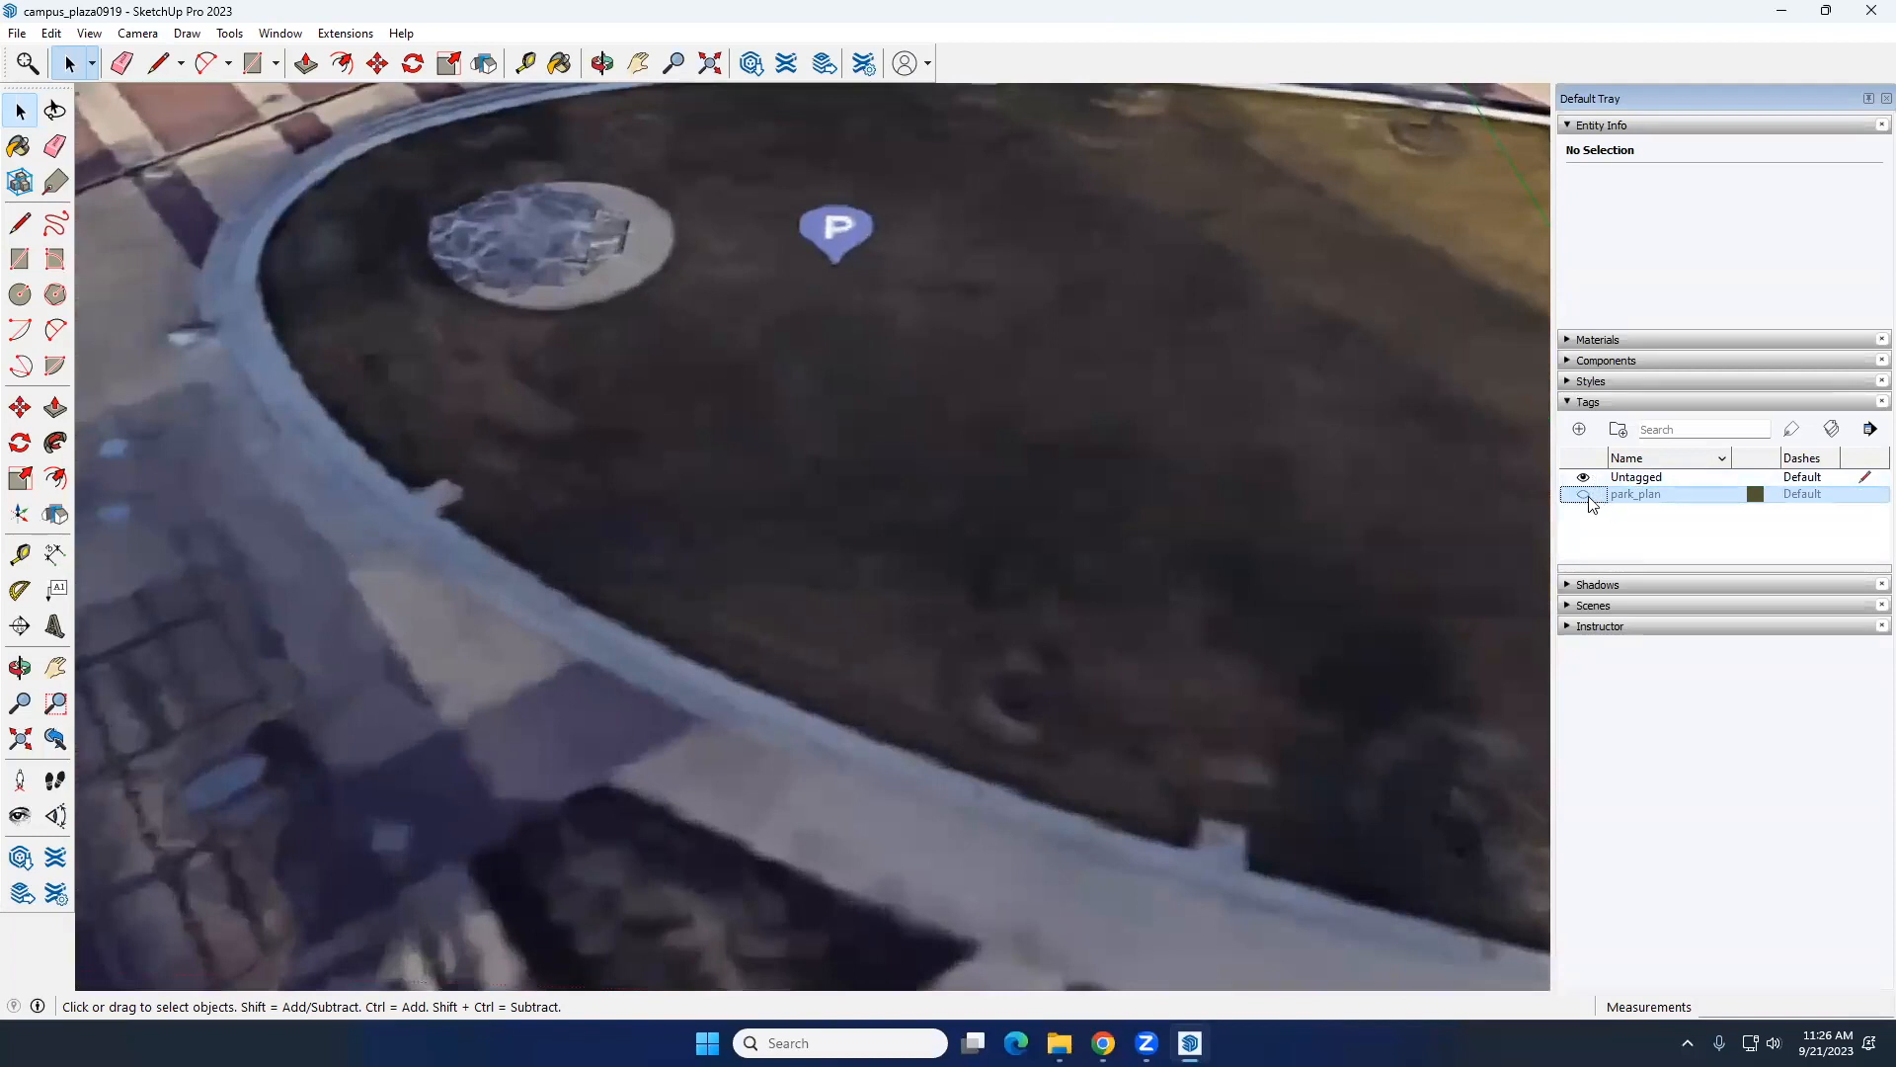
{"action": "left_click", "coordinate": [1583, 494]}
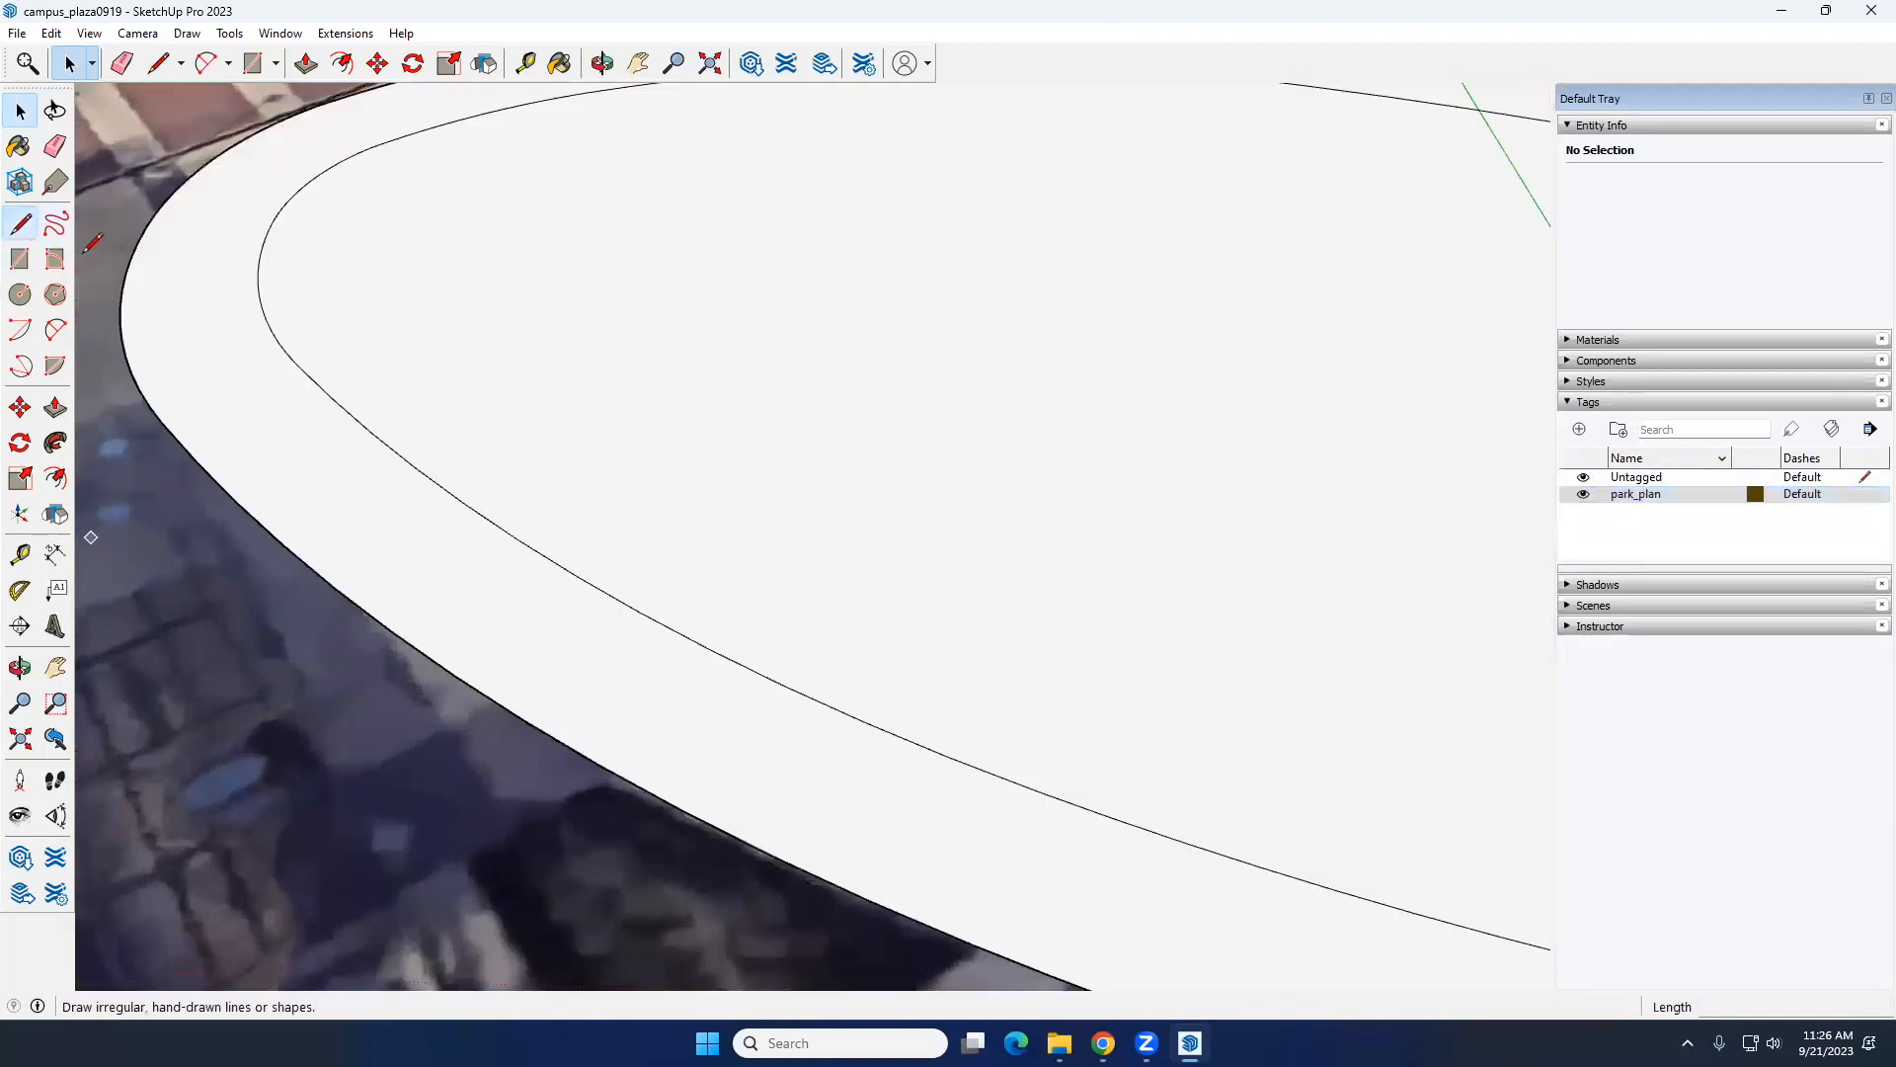
Step: Draw a line across the ring at the lawn's west end, from the inner outline to the outer one
{"action": "left_click", "coordinate": [19, 223]}
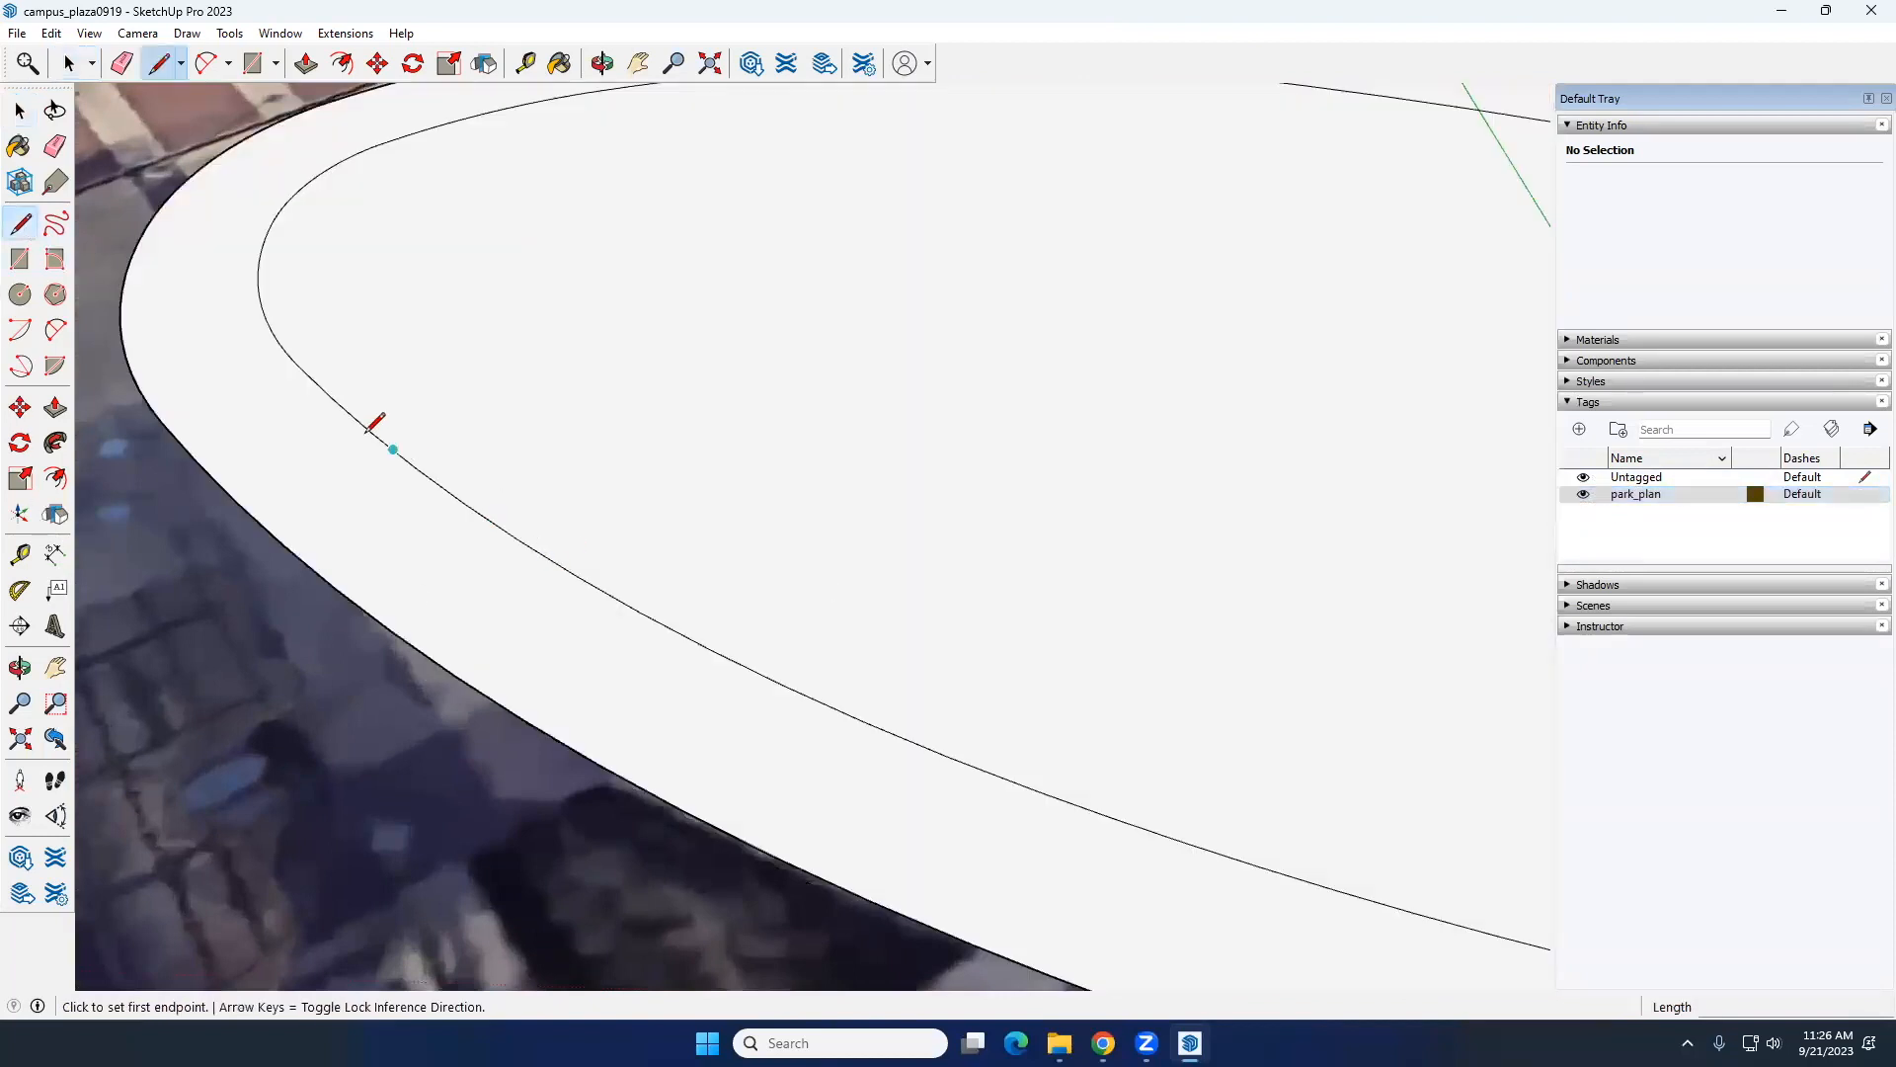
{"action": "left_click", "coordinate": [297, 364]}
{"action": "left_click", "coordinate": [423, 653]}
{"action": "key", "text": "space"}
Step: Cut the ring with a line at the lawn's west end and delete the narrow ring face along the north side
{"action": "left_click", "coordinate": [270, 529]}
{"action": "scroll", "coordinate": [268, 592], "scroll_direction": "down", "scroll_amount": 2}
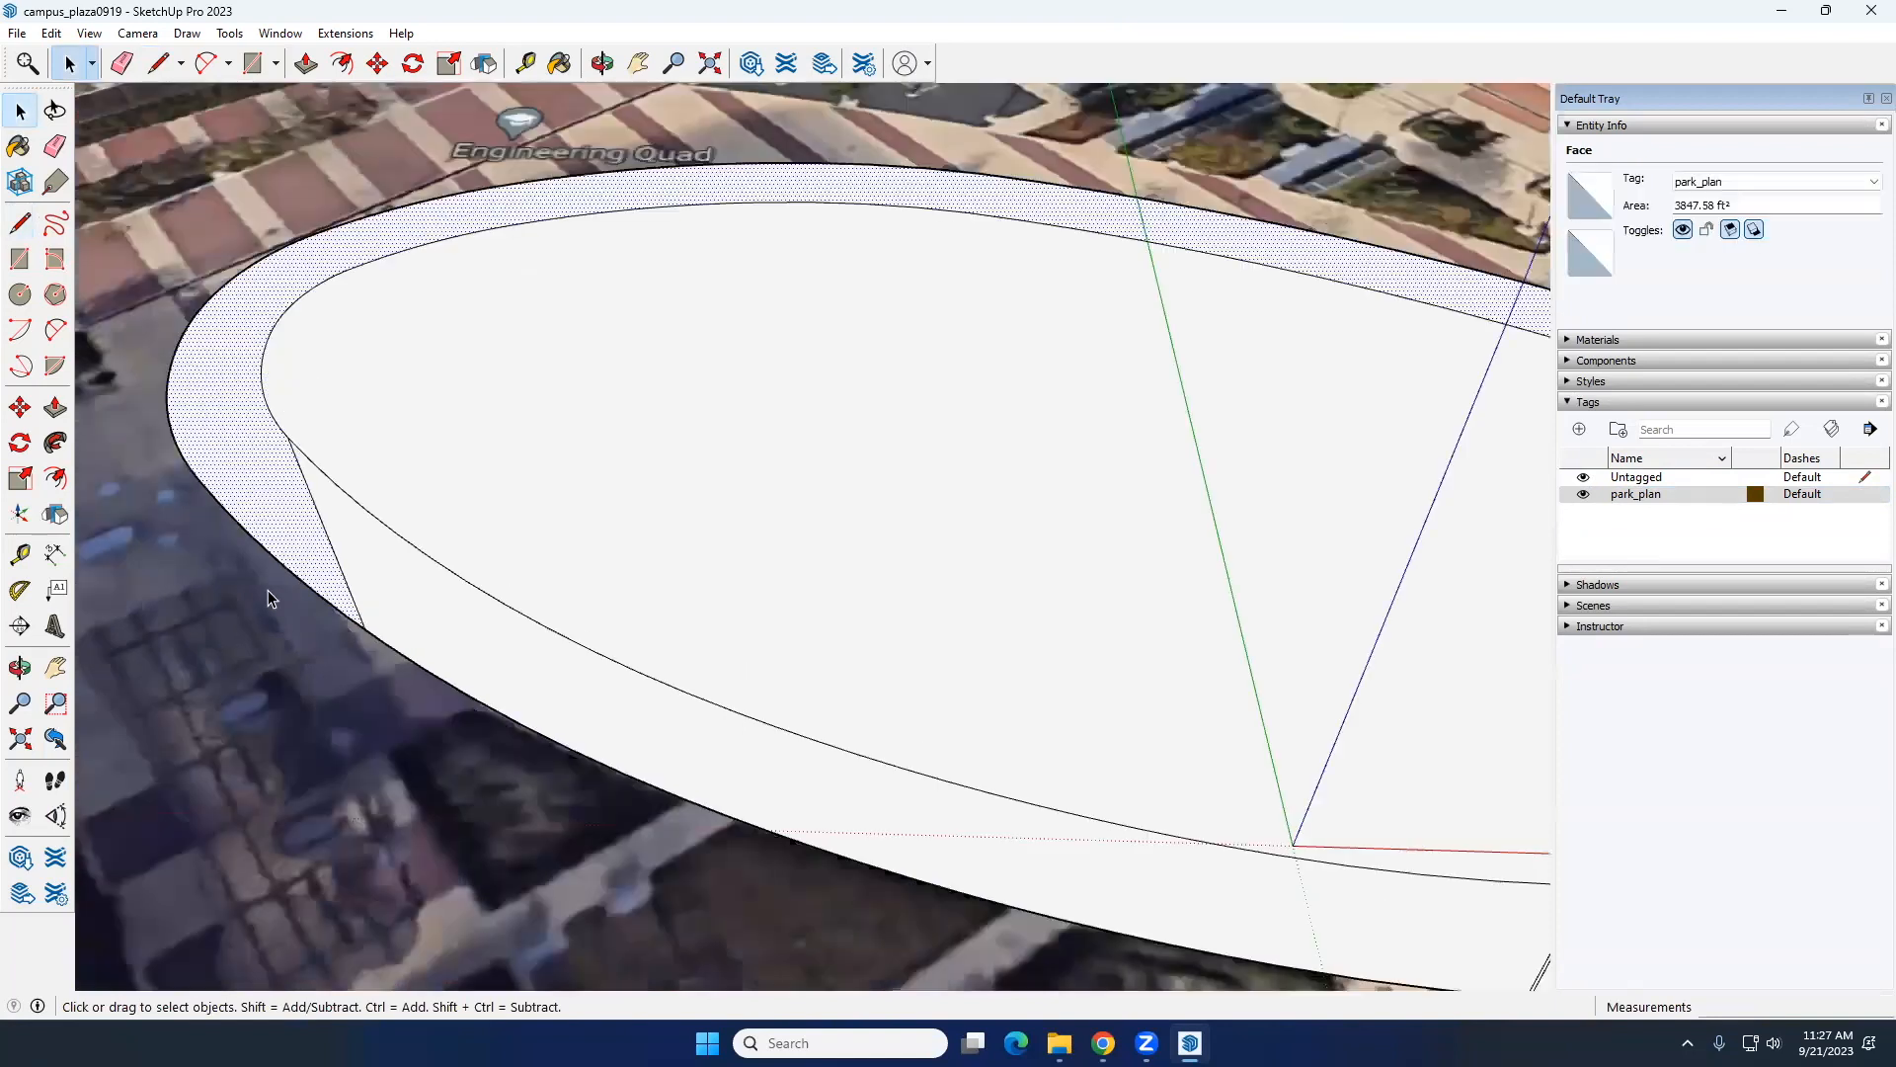
{"action": "scroll", "coordinate": [270, 586], "scroll_direction": "down", "scroll_amount": 3}
{"action": "scroll", "coordinate": [221, 495], "scroll_direction": "up", "scroll_amount": 2}
{"action": "key", "text": "e"}
{"action": "left_click_drag", "start_coordinate": [288, 442], "coordinate": [273, 425]}
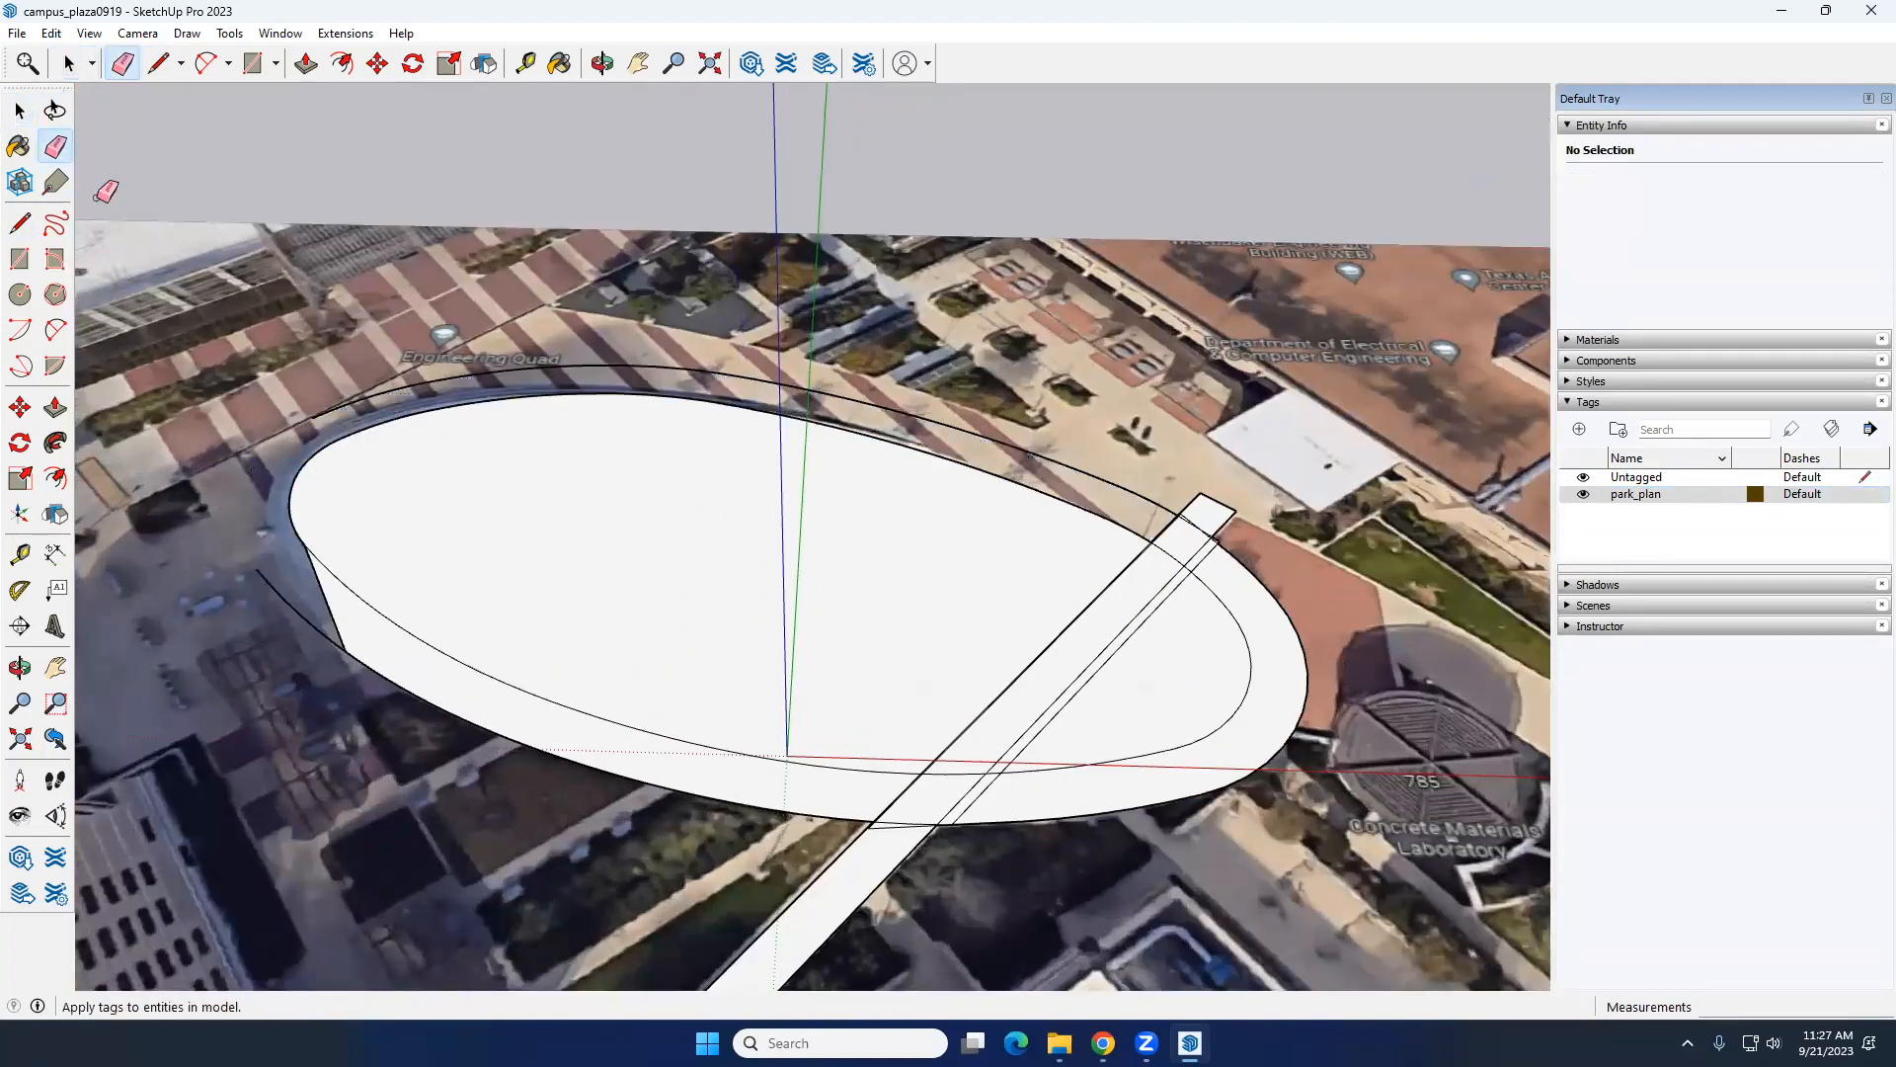
Step: Erase the ring's leftover outer outline beyond the west cut and along the lawn's north side up to the walkway
{"action": "left_click", "coordinate": [265, 579]}
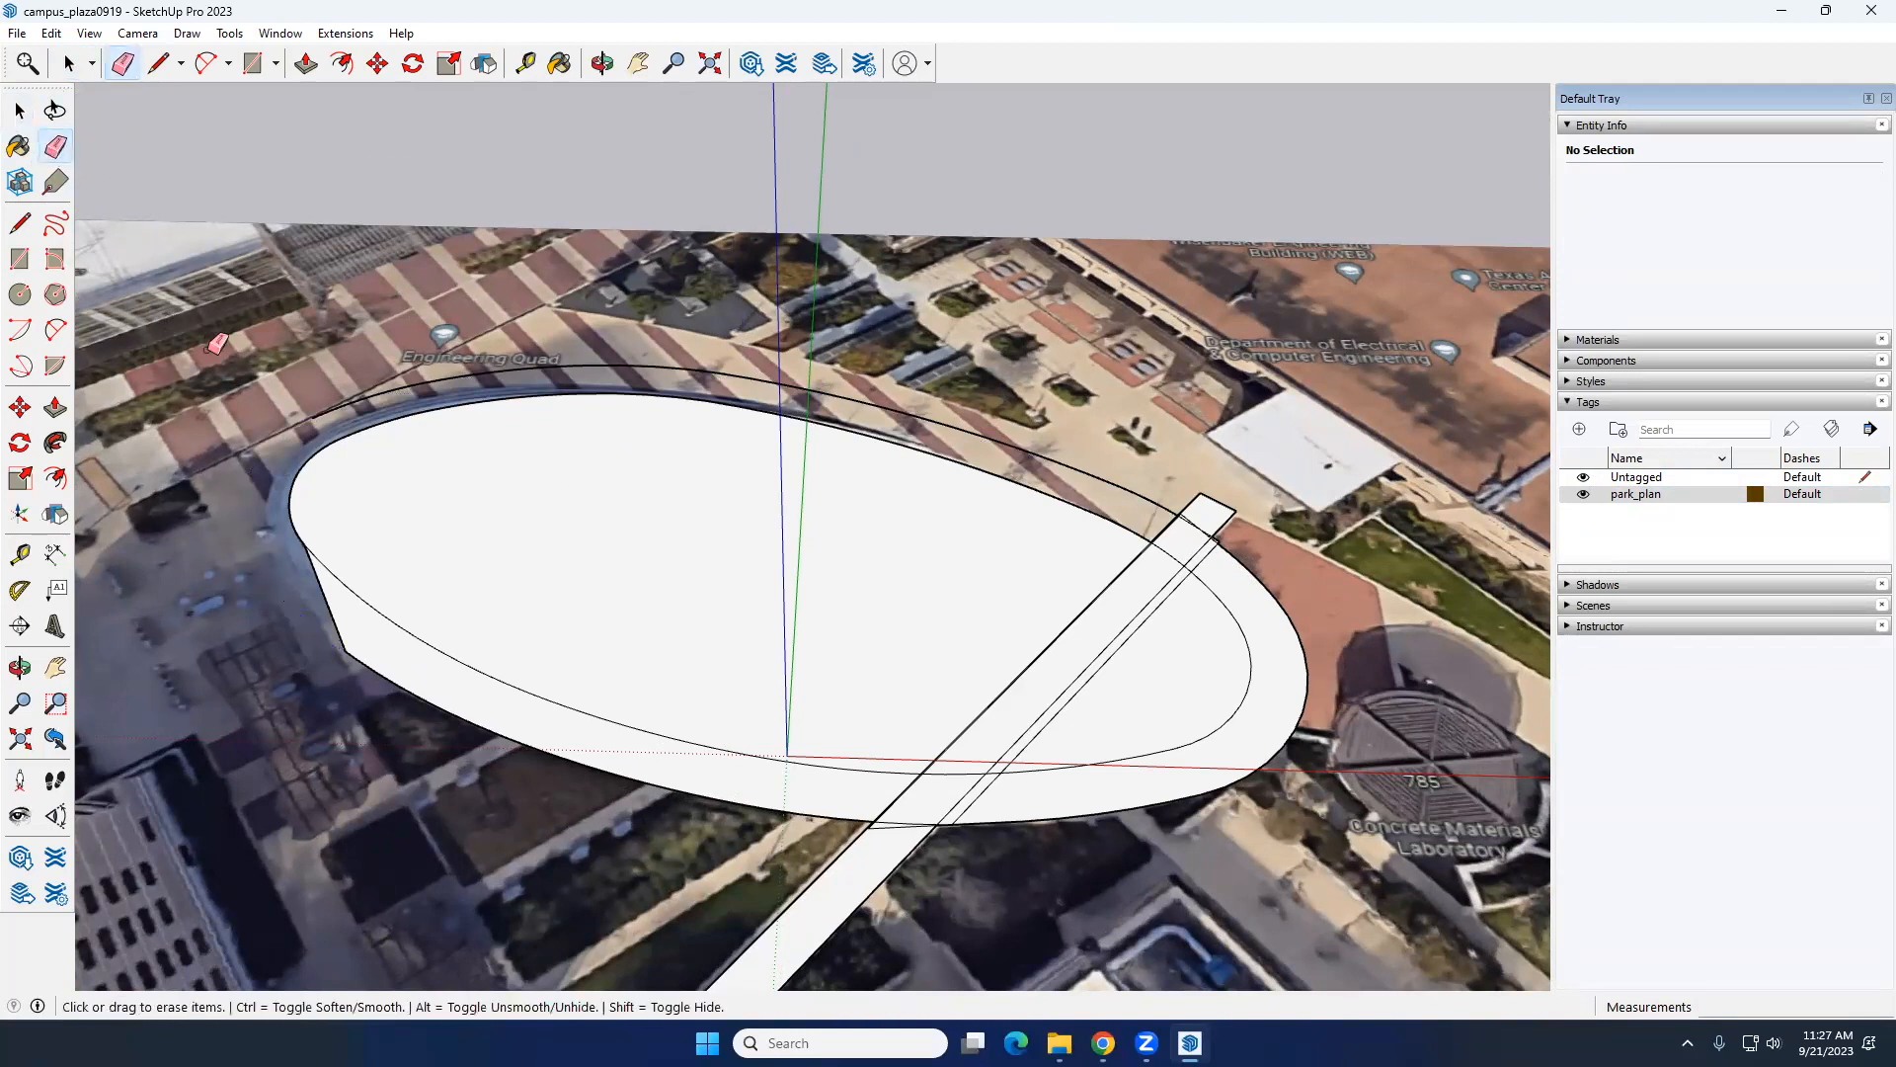
{"action": "left_click_drag", "start_coordinate": [307, 418], "coordinate": [625, 354]}
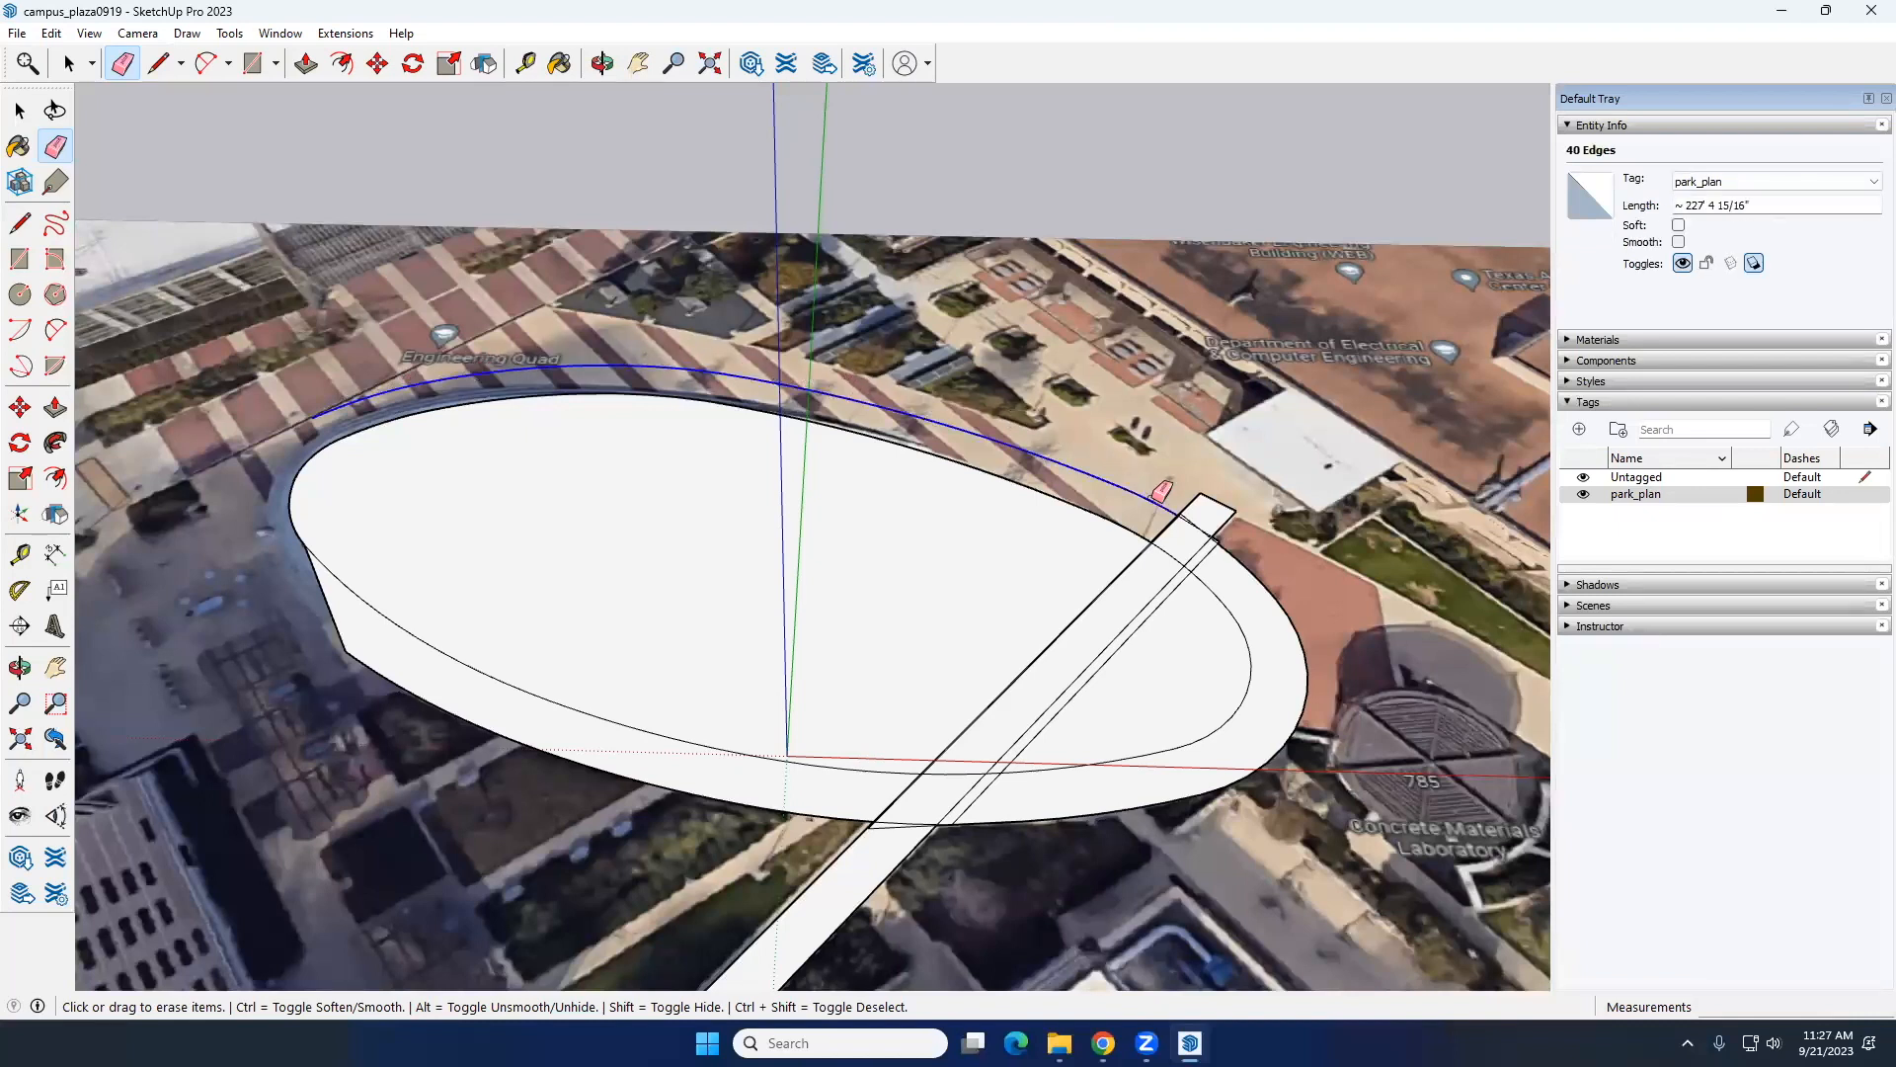
{"action": "left_click_drag", "start_coordinate": [1164, 491], "coordinate": [1151, 484]}
Step: Erase the stray line ends and small overhanging edges around the walkway's northeast end
{"action": "scroll", "coordinate": [242, 548], "scroll_direction": "down", "scroll_amount": 3}
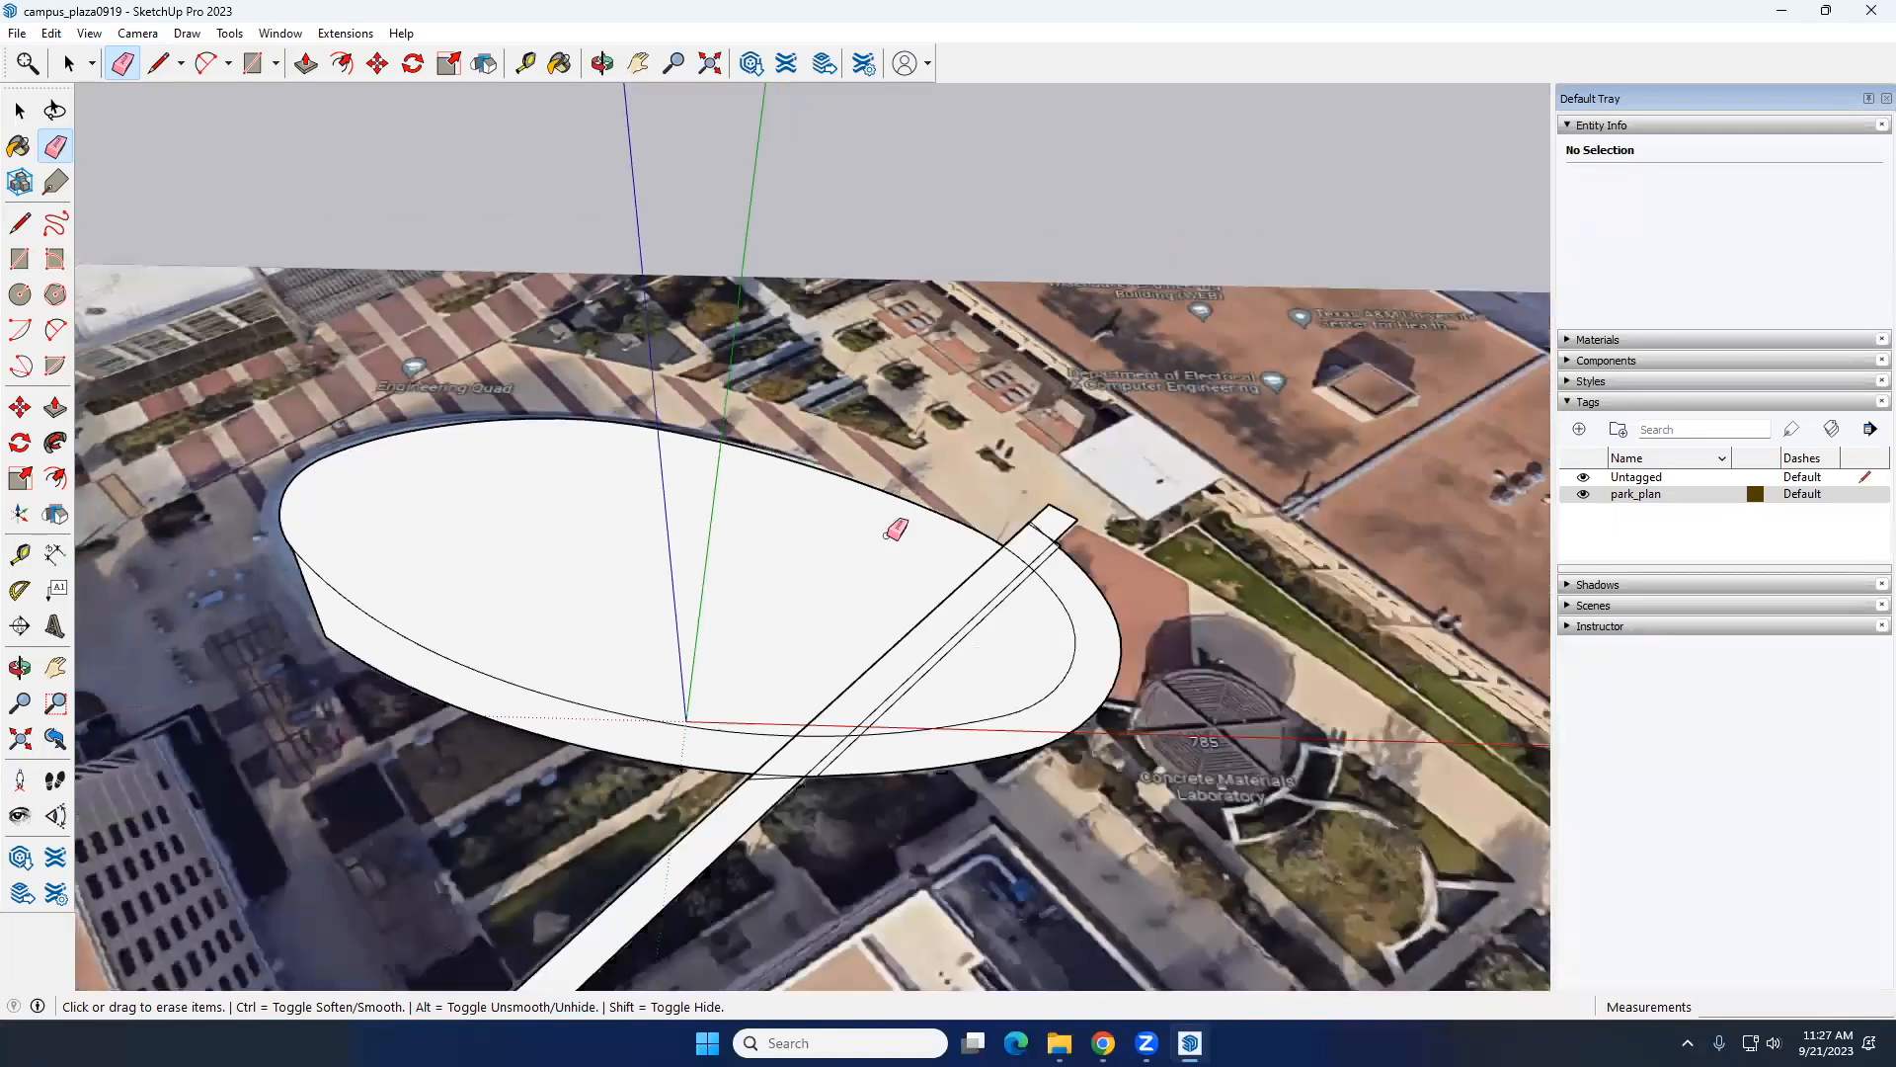
{"action": "scroll", "coordinate": [893, 518], "scroll_direction": "up", "scroll_amount": 5}
{"action": "left_click_drag", "start_coordinate": [821, 538], "coordinate": [828, 518]}
{"action": "scroll", "coordinate": [805, 525], "scroll_direction": "up", "scroll_amount": 5}
{"action": "left_click", "coordinate": [754, 451]}
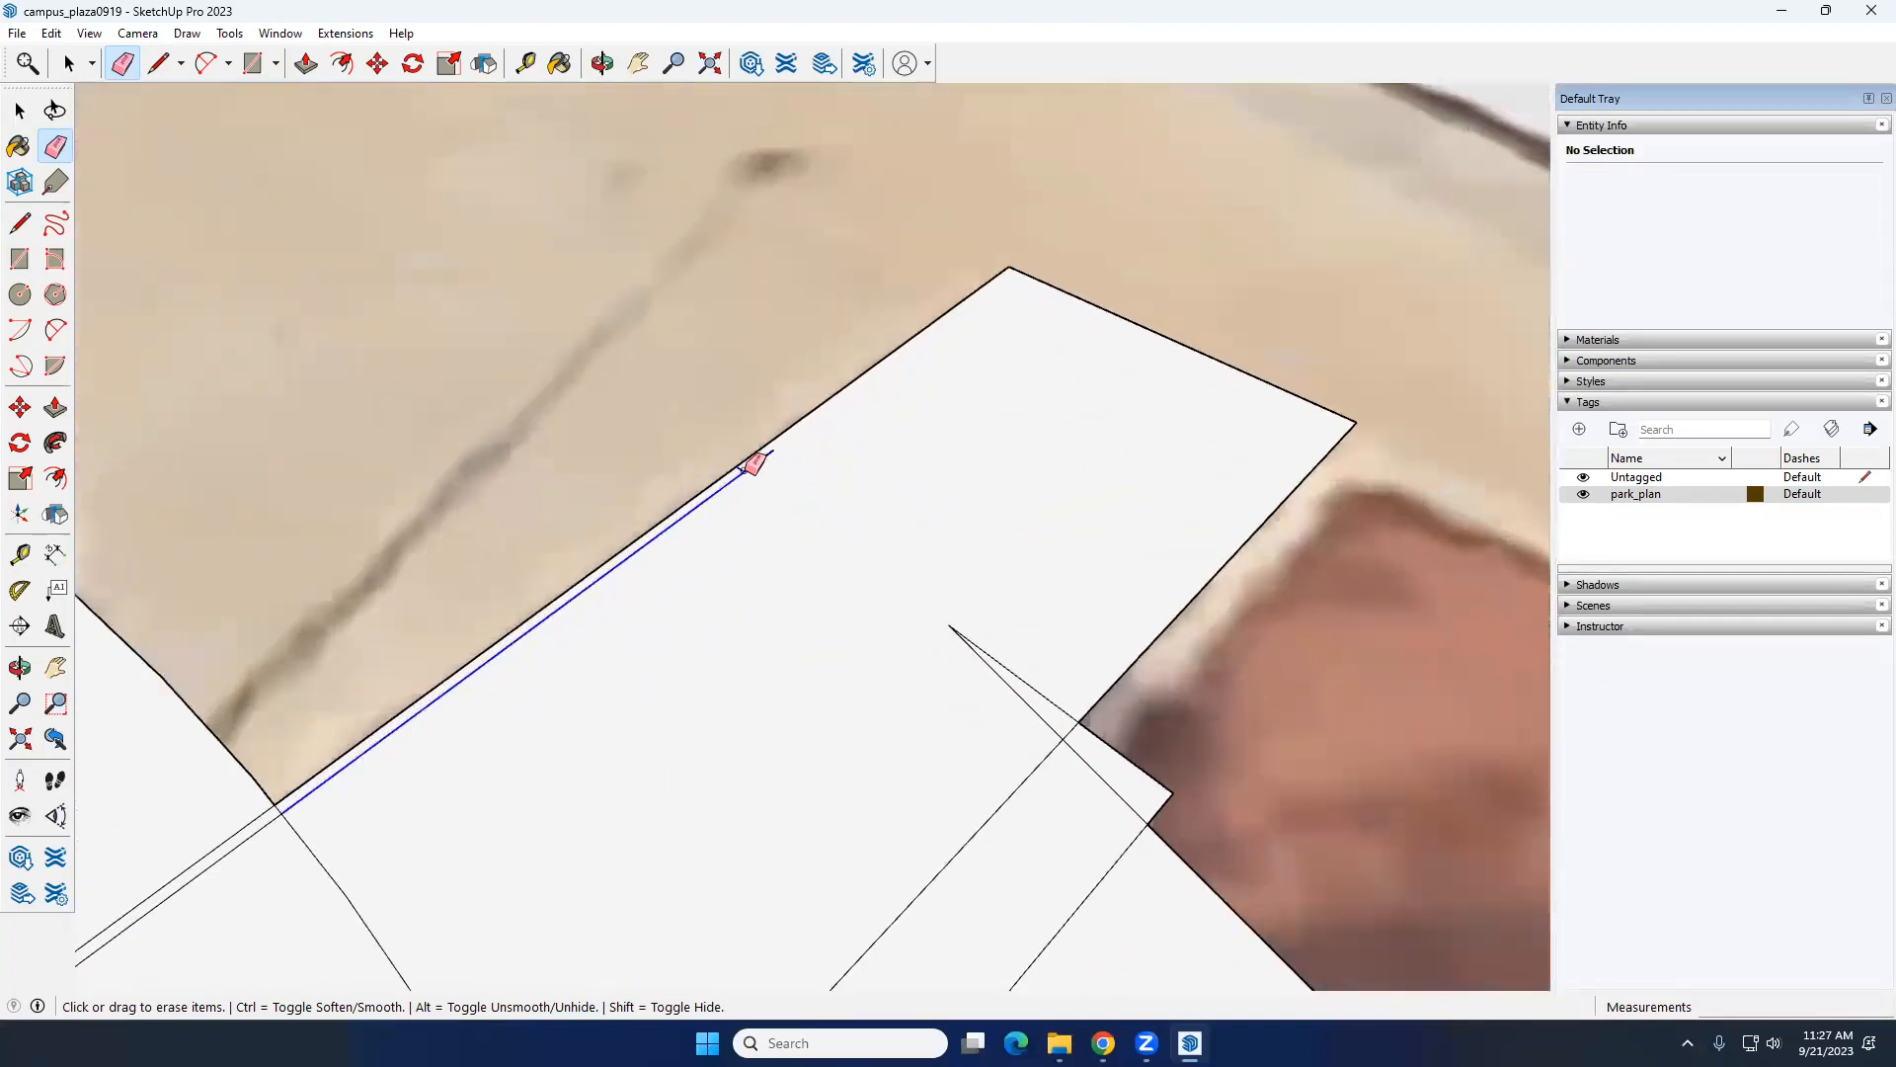
{"action": "mouse_move", "coordinate": [950, 628]}
{"action": "left_mouse_down"}
{"action": "mouse_move", "coordinate": [1004, 632]}
{"action": "mouse_move", "coordinate": [1029, 669]}
{"action": "mouse_move", "coordinate": [986, 668]}
{"action": "mouse_move", "coordinate": [1013, 660]}
{"action": "left_mouse_up"}
{"action": "scroll", "coordinate": [1004, 592], "scroll_direction": "down", "scroll_amount": 4}
{"action": "scroll", "coordinate": [1013, 660], "scroll_direction": "down", "scroll_amount": 2}
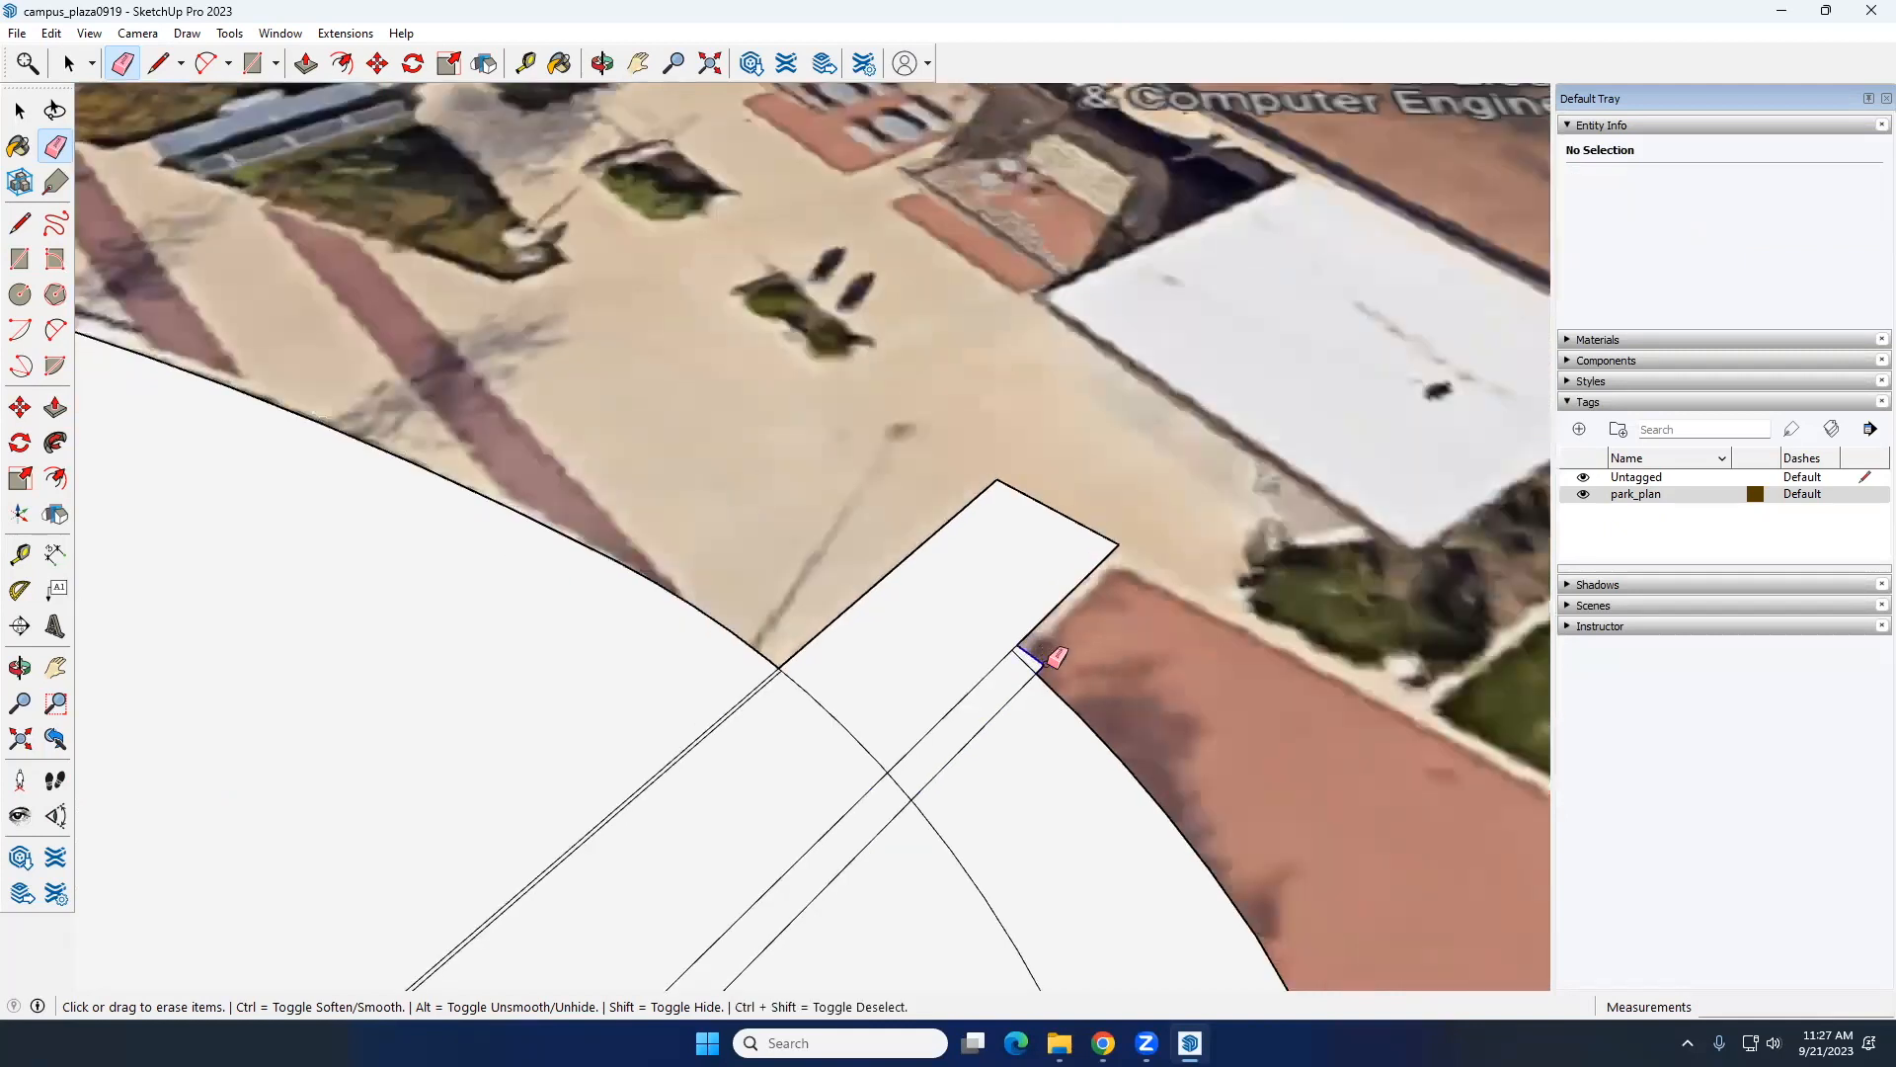
Step: Erase the duplicate lines running beside the walkway across the lawn and the inner outline segment crossing it near its northeast end
{"action": "scroll", "coordinate": [1020, 683], "scroll_direction": "down", "scroll_amount": 4}
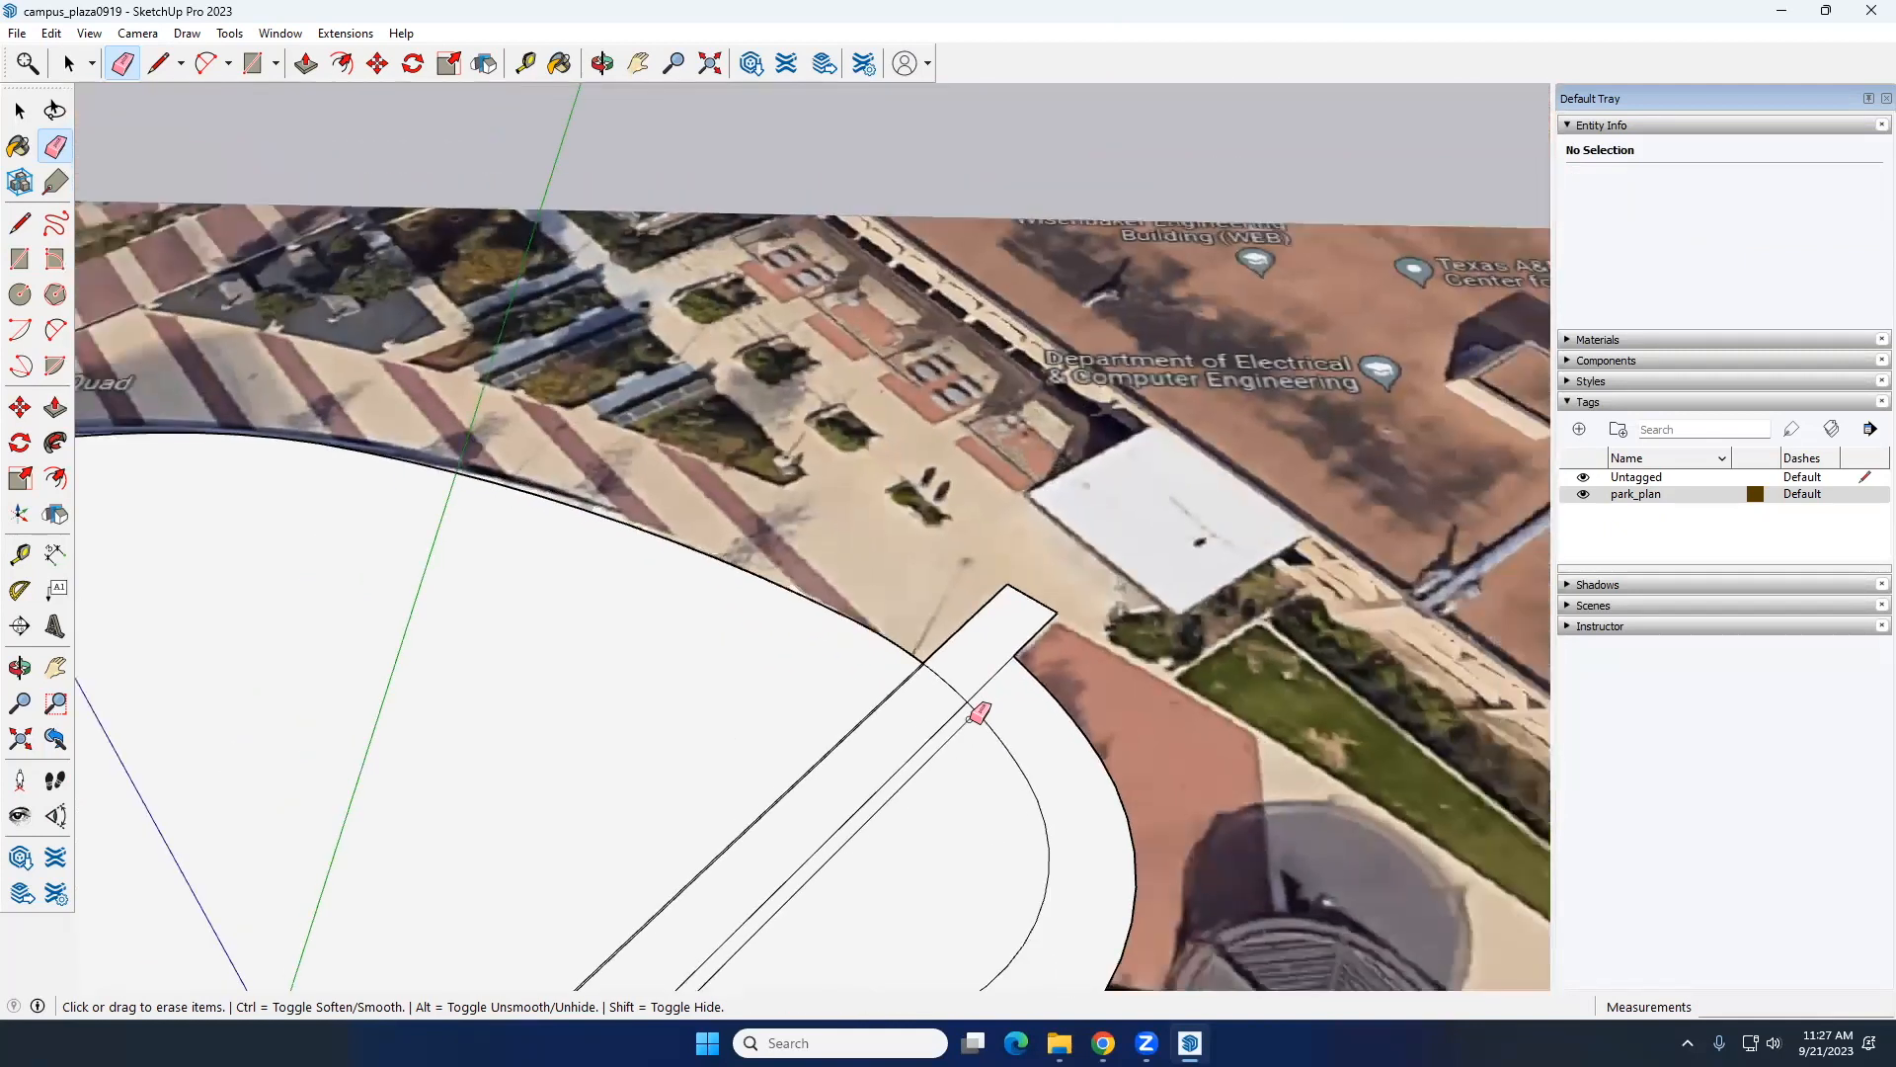
{"action": "scroll", "coordinate": [911, 677], "scroll_direction": "up", "scroll_amount": 5}
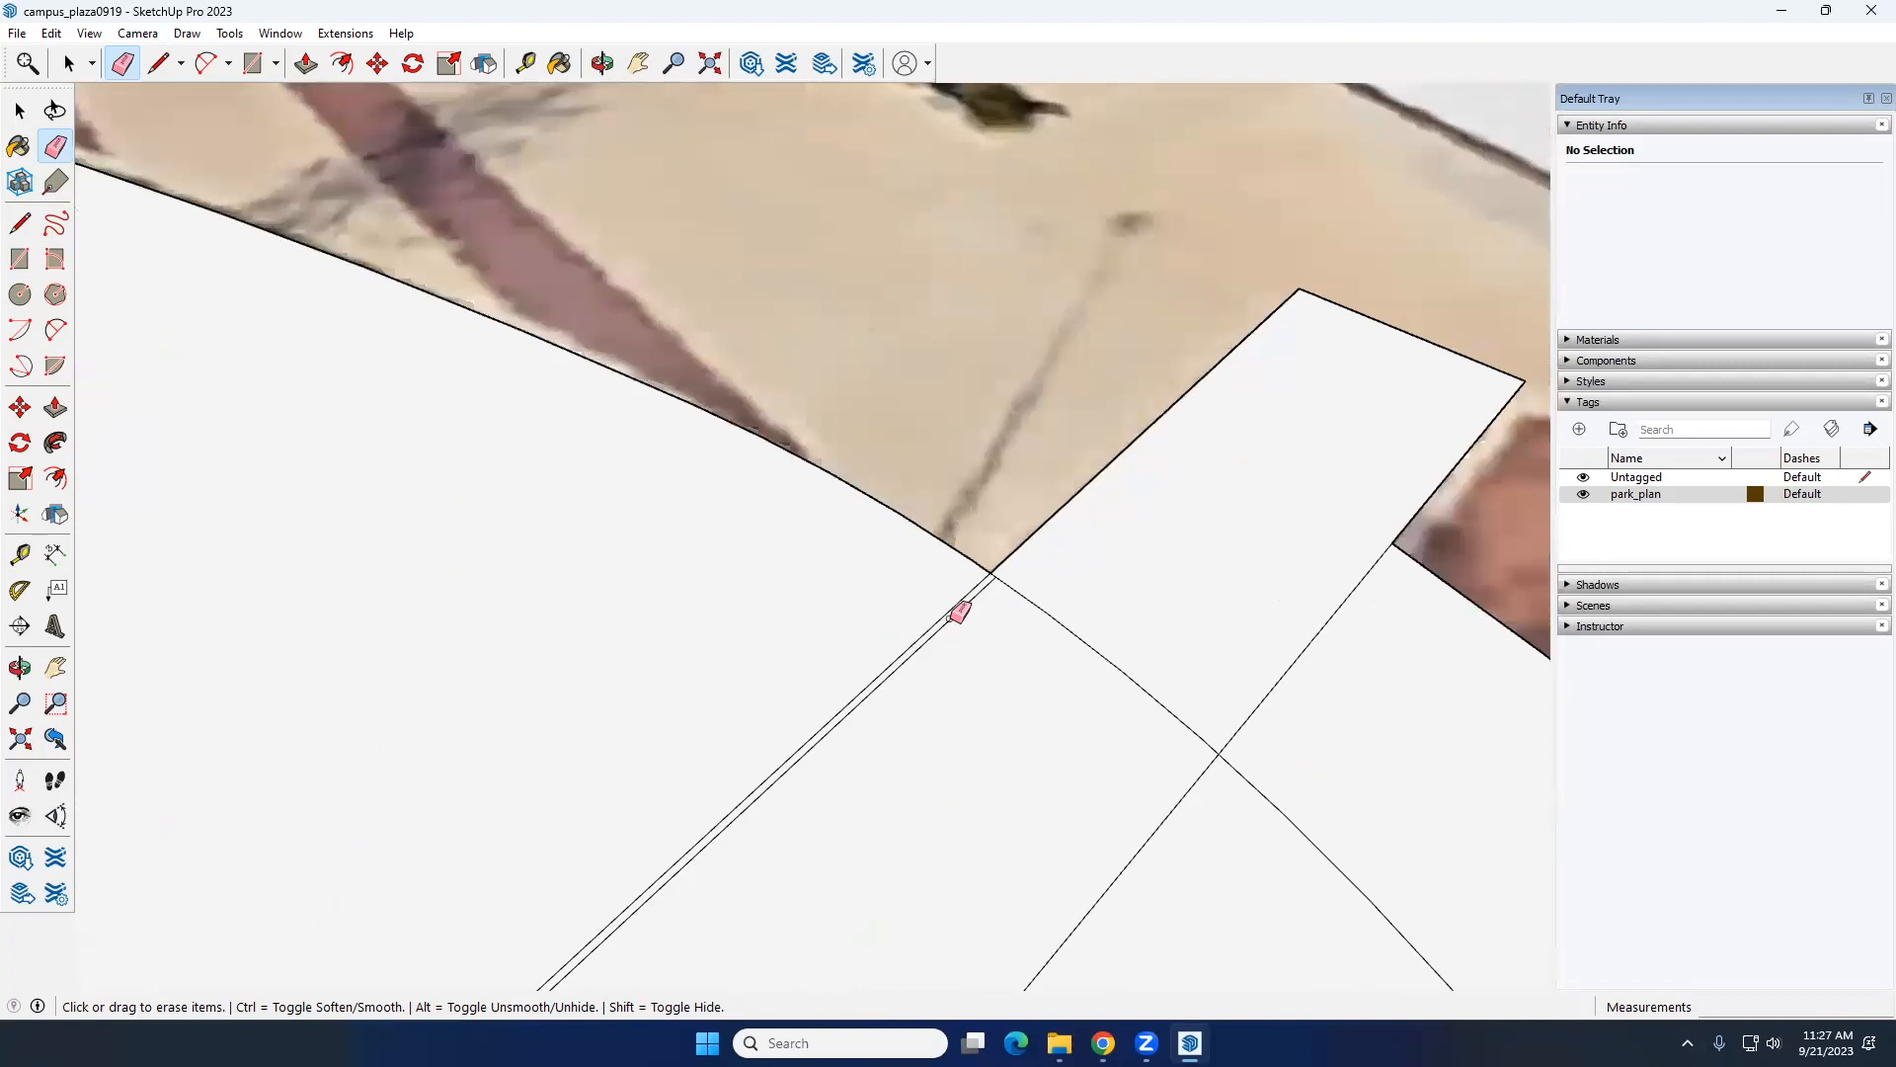
{"action": "scroll", "coordinate": [1015, 610], "scroll_direction": "down", "scroll_amount": 6}
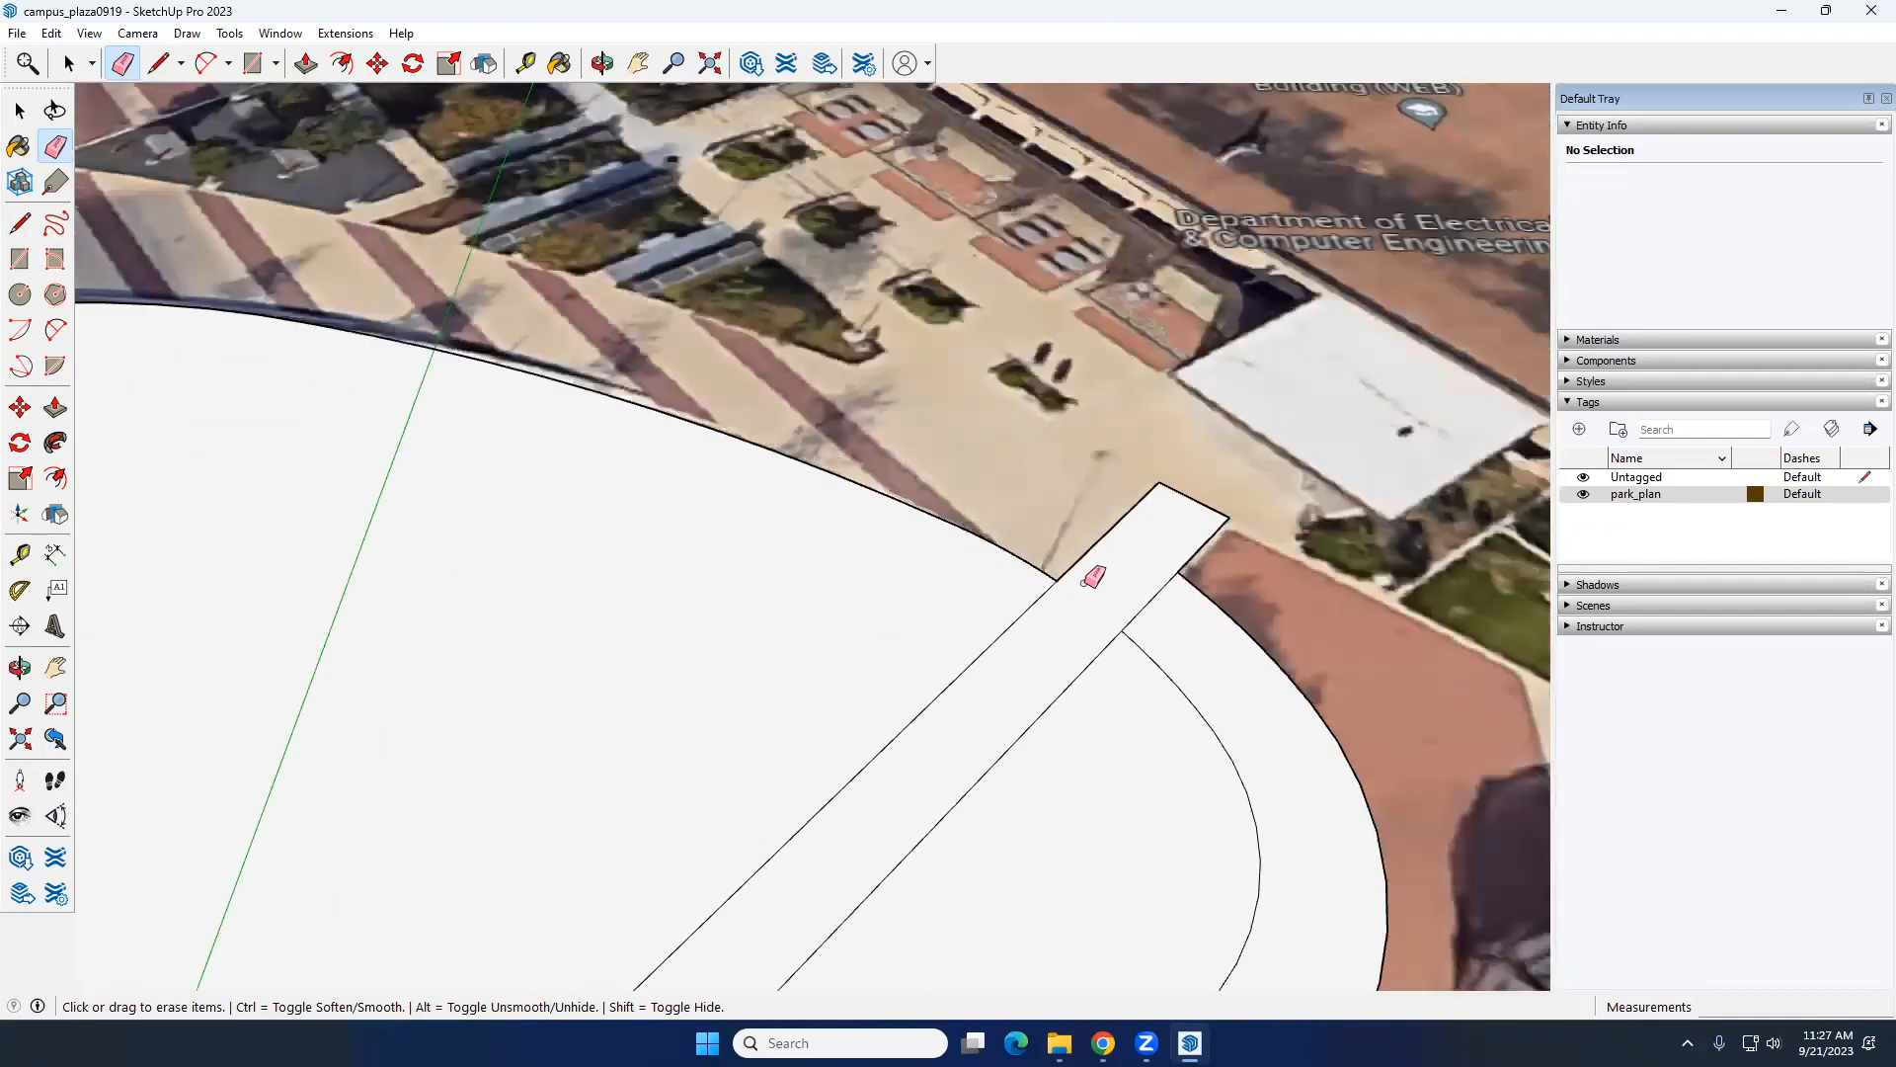
Step: Erase the outline segments and duplicate lines in and beside the walkway where it crosses the ring's south side
{"action": "scroll", "coordinate": [914, 763], "scroll_direction": "up", "scroll_amount": 3}
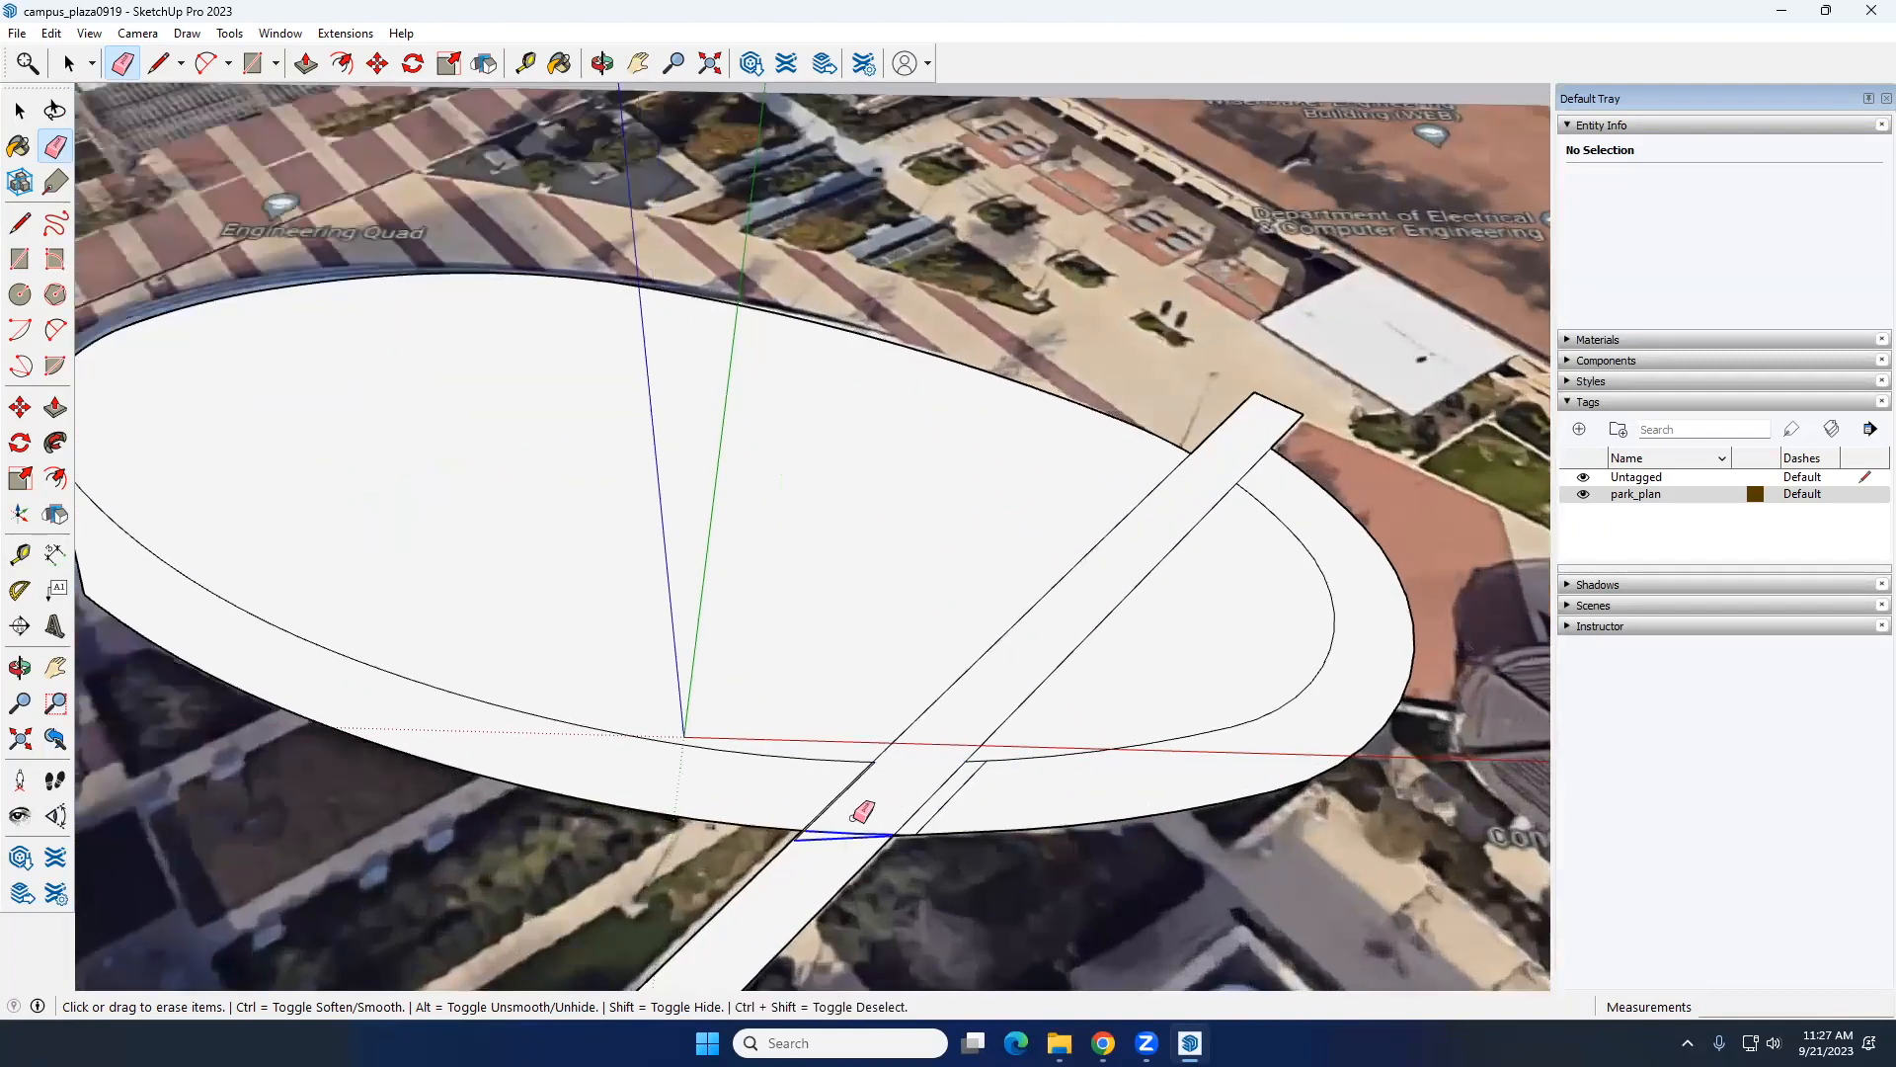
{"action": "scroll", "coordinate": [862, 825], "scroll_direction": "up", "scroll_amount": 5}
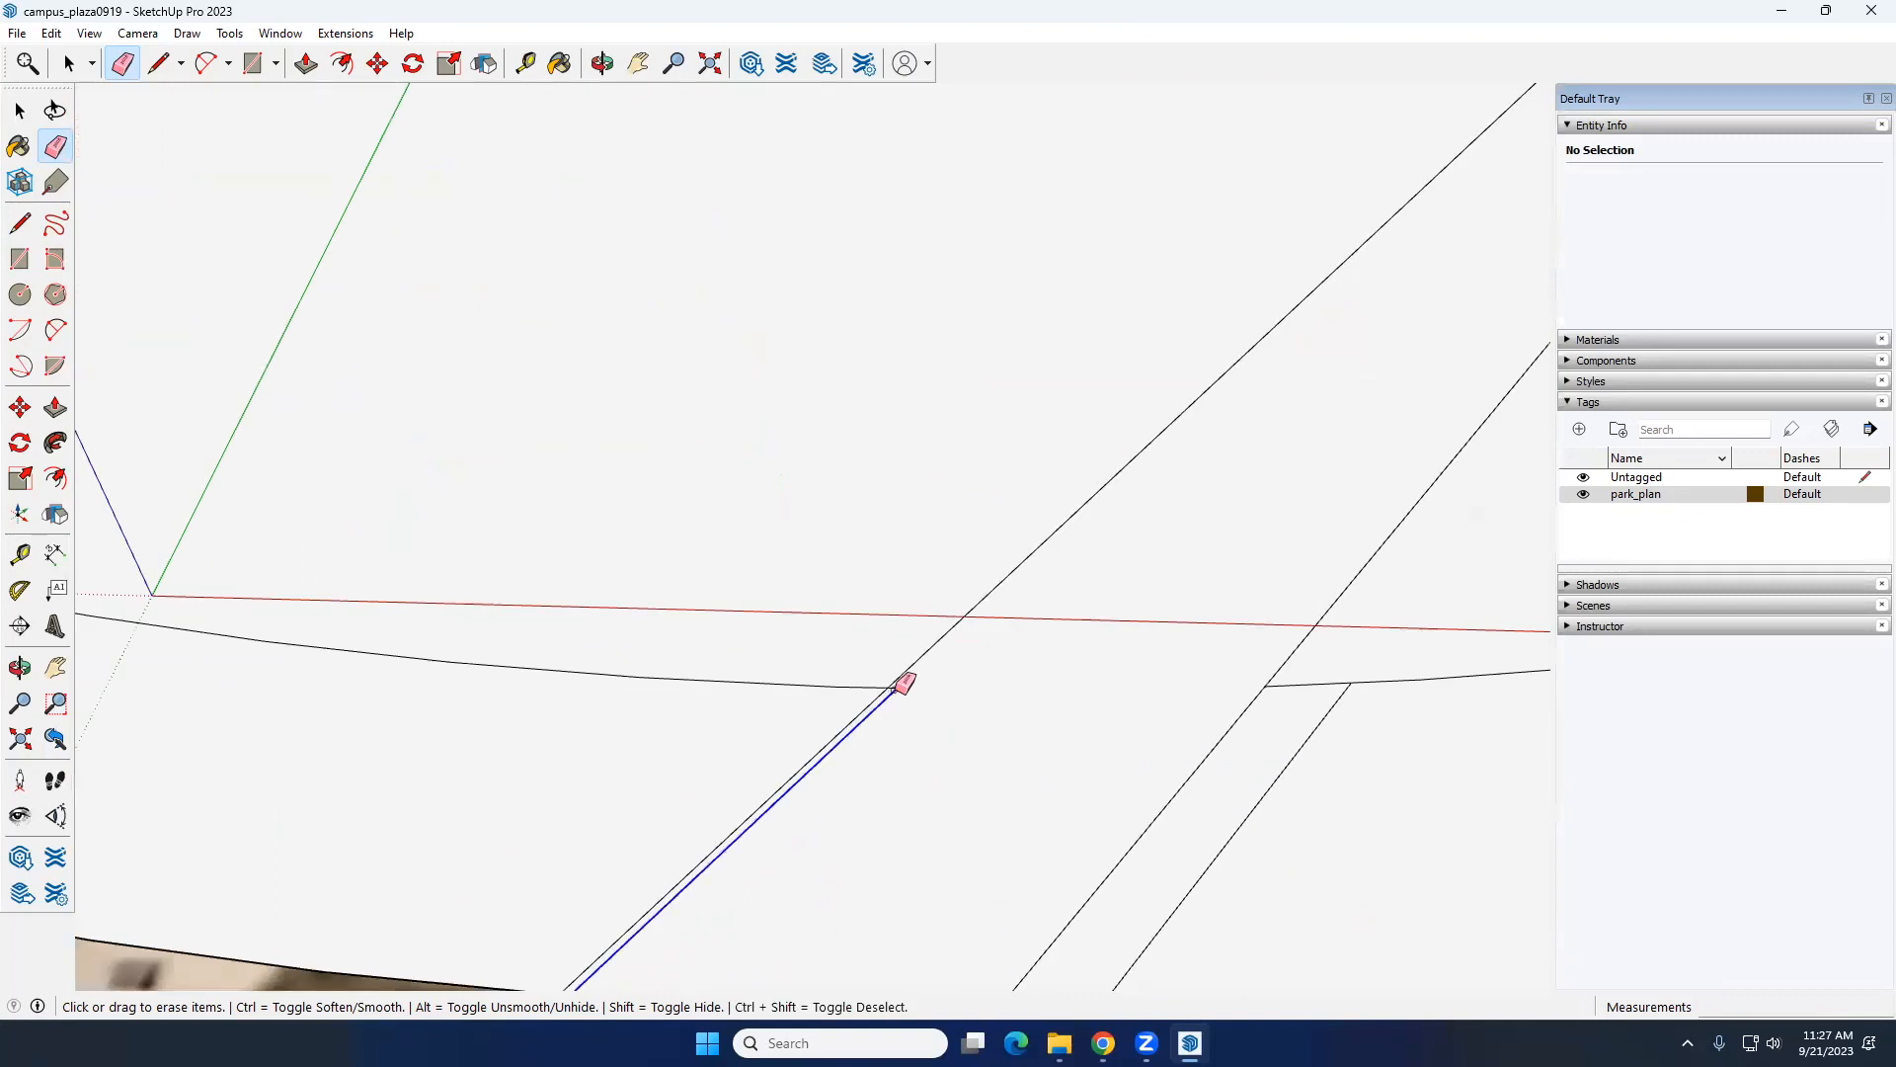
{"action": "left_click", "coordinate": [887, 697]}
{"action": "scroll", "coordinate": [924, 741], "scroll_direction": "down", "scroll_amount": 2}
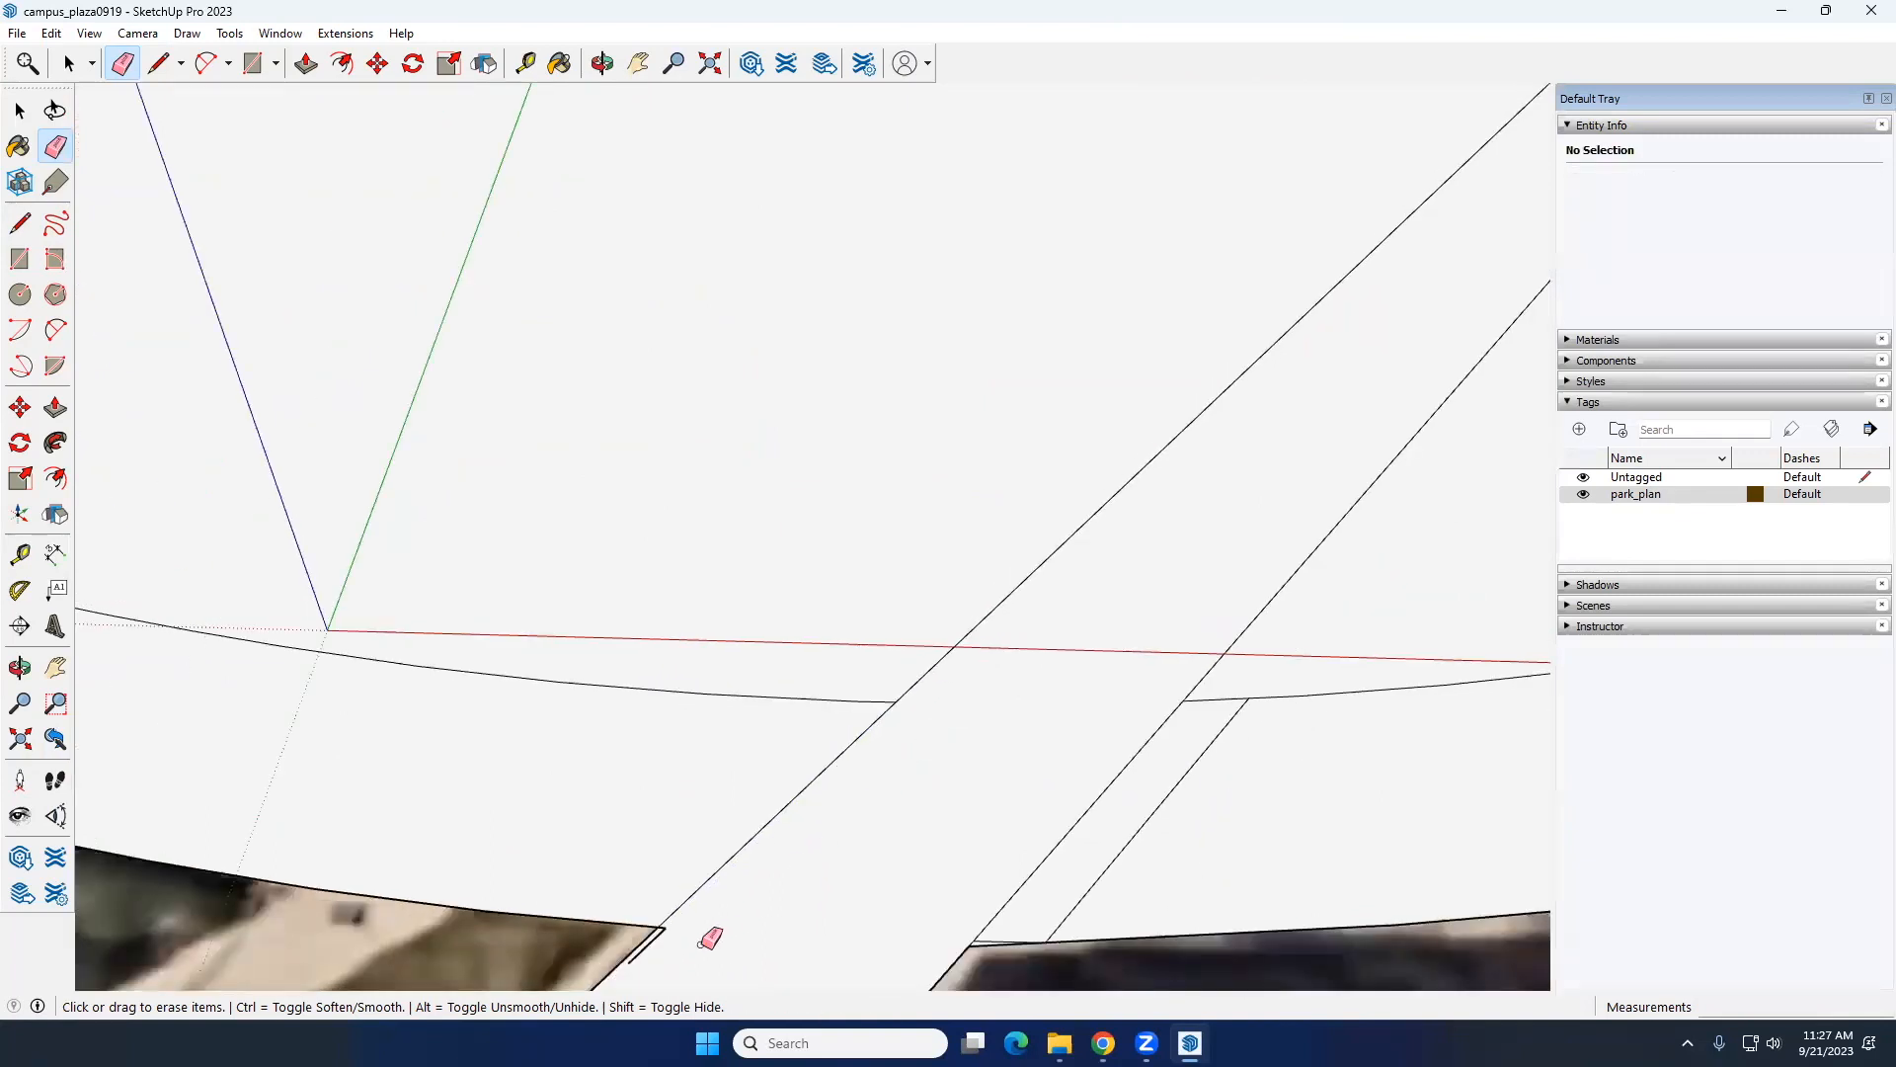
{"action": "scroll", "coordinate": [706, 943], "scroll_direction": "up", "scroll_amount": 3}
{"action": "scroll", "coordinate": [872, 740], "scroll_direction": "down", "scroll_amount": 3}
{"action": "scroll", "coordinate": [1116, 824], "scroll_direction": "up", "scroll_amount": 2}
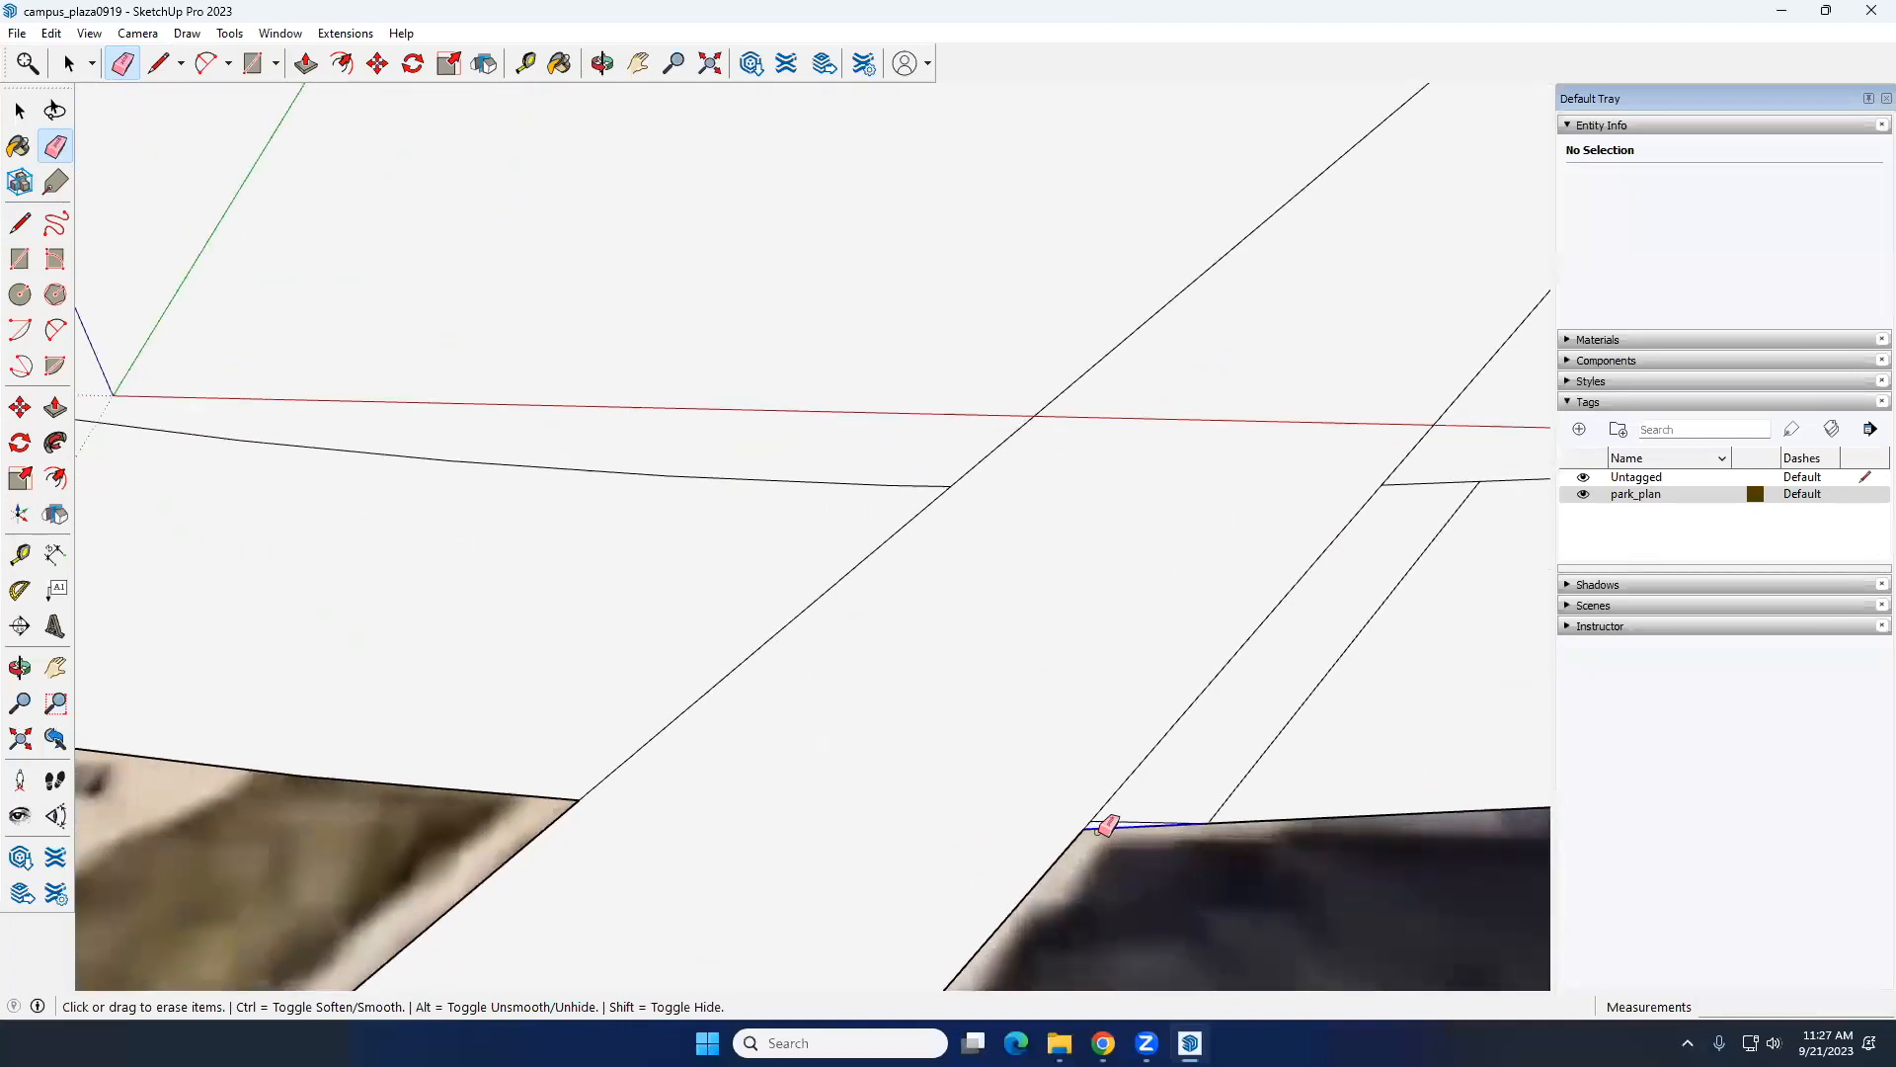
{"action": "scroll", "coordinate": [1486, 578], "scroll_direction": "down", "scroll_amount": 2}
{"action": "left_click", "coordinate": [1295, 647]}
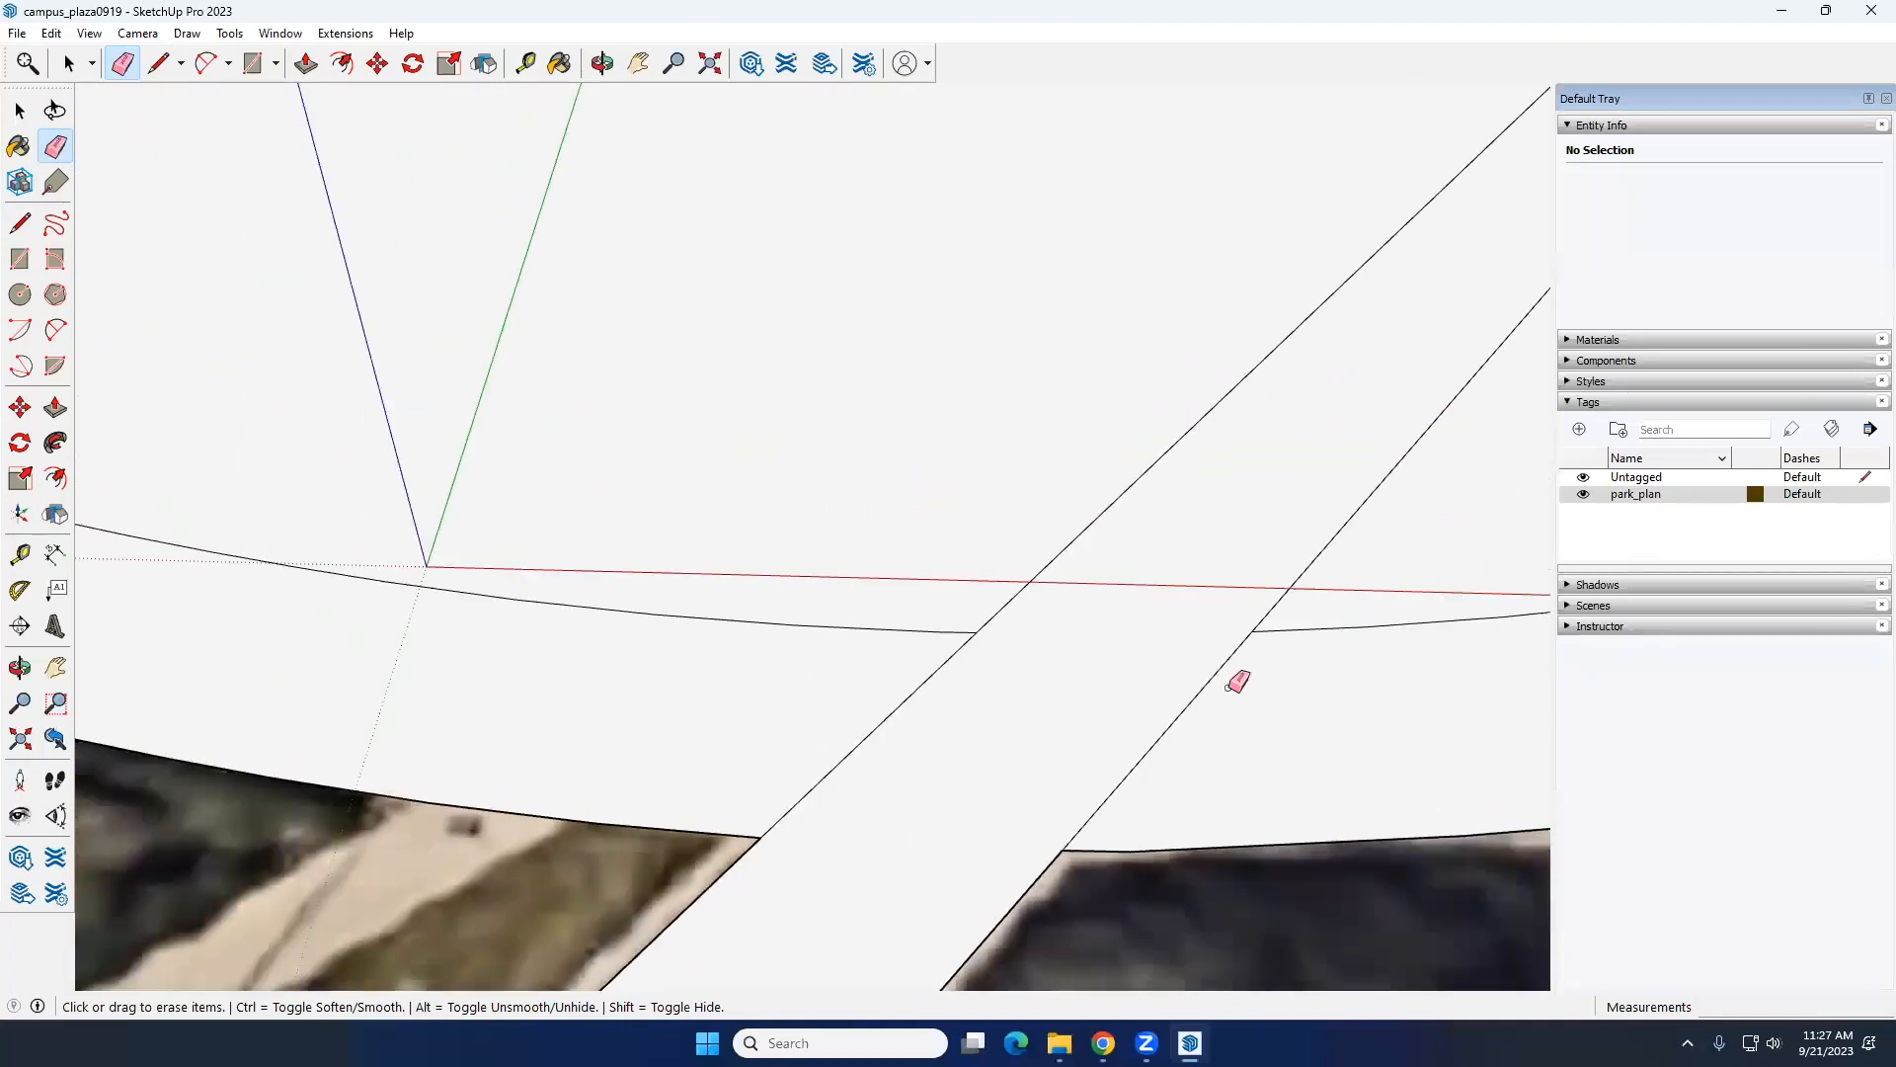
{"action": "scroll", "coordinate": [1017, 614], "scroll_direction": "up", "scroll_amount": 4}
{"action": "scroll", "coordinate": [1007, 604], "scroll_direction": "down", "scroll_amount": 5}
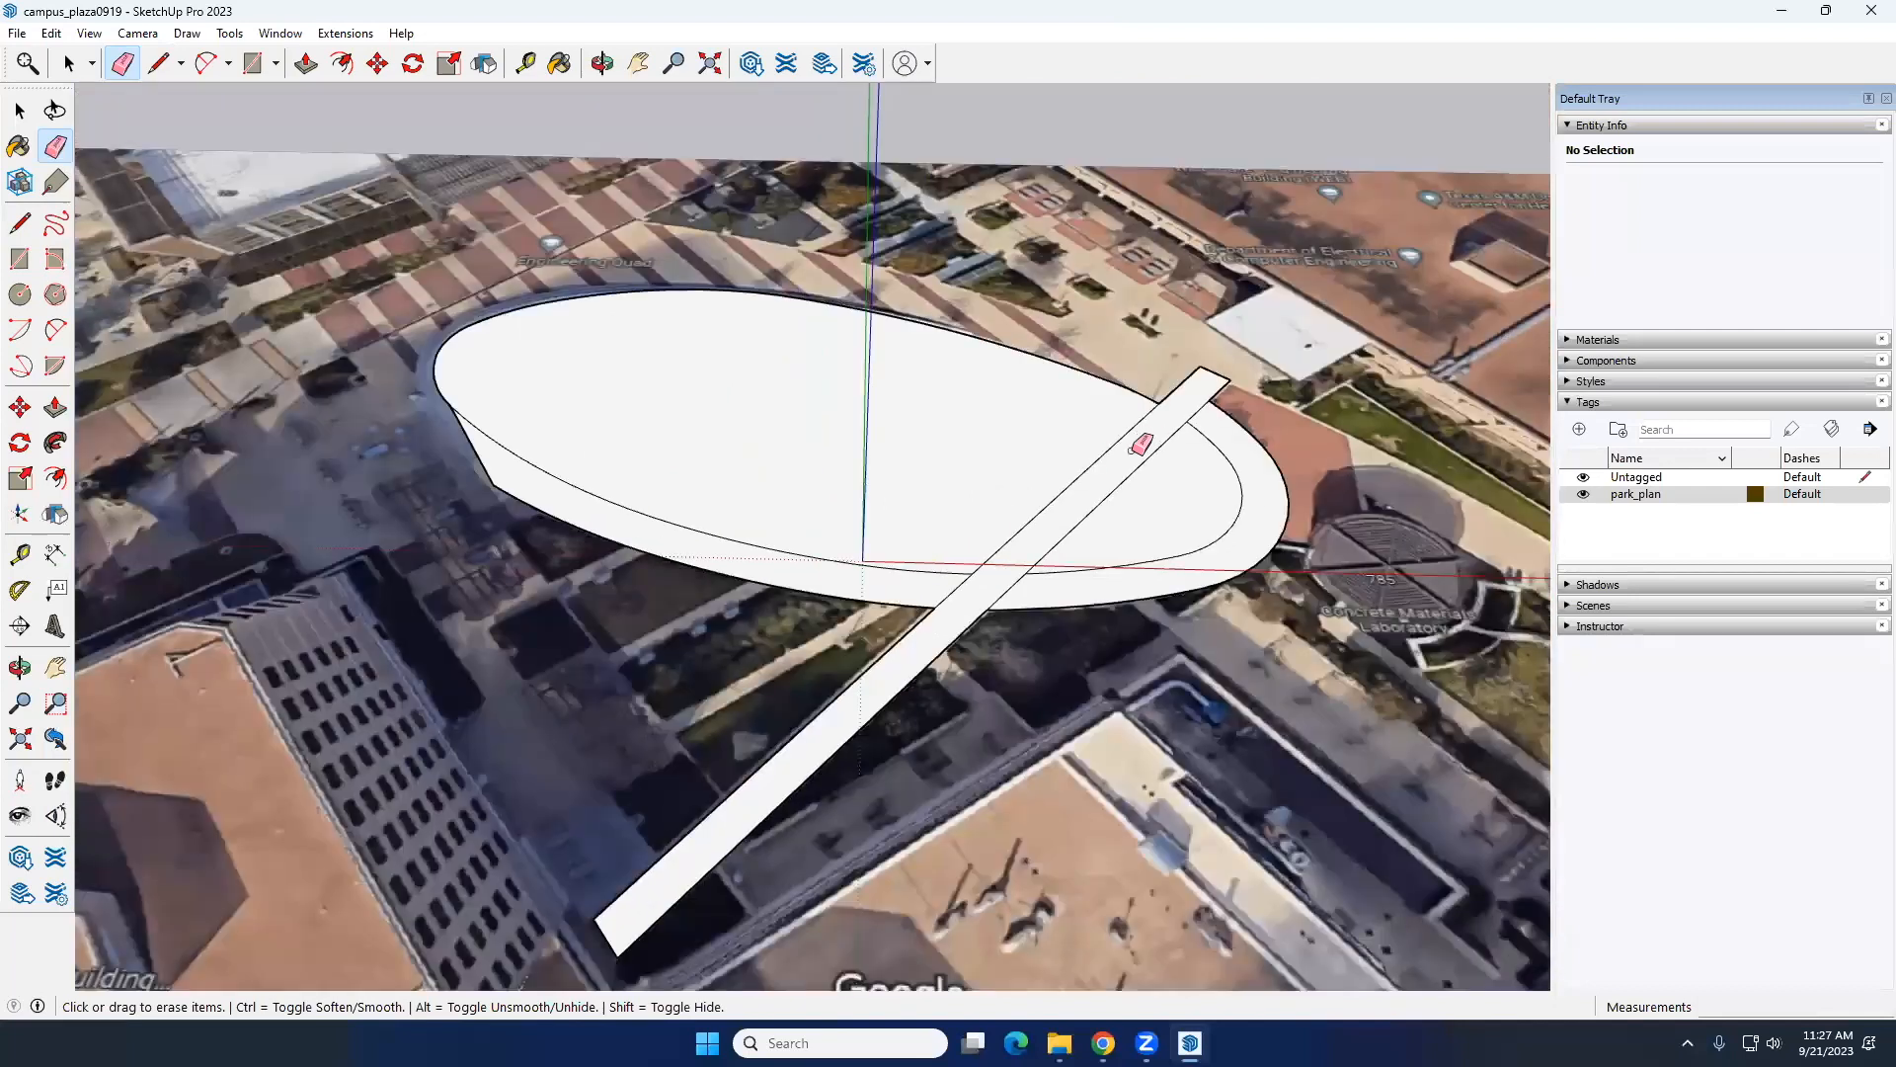
Step: Examine the cleaned-up plan from several angles, checking that the large lawn selects as a single face
{"action": "key", "text": "space"}
{"action": "mouse_move", "coordinate": [686, 470]}
{"action": "middle_mouse_down"}
{"action": "mouse_move", "coordinate": [846, 372]}
{"action": "mouse_move", "coordinate": [734, 567]}
{"action": "mouse_move", "coordinate": [834, 495]}
{"action": "middle_mouse_up"}
{"action": "left_click", "coordinate": [833, 496]}
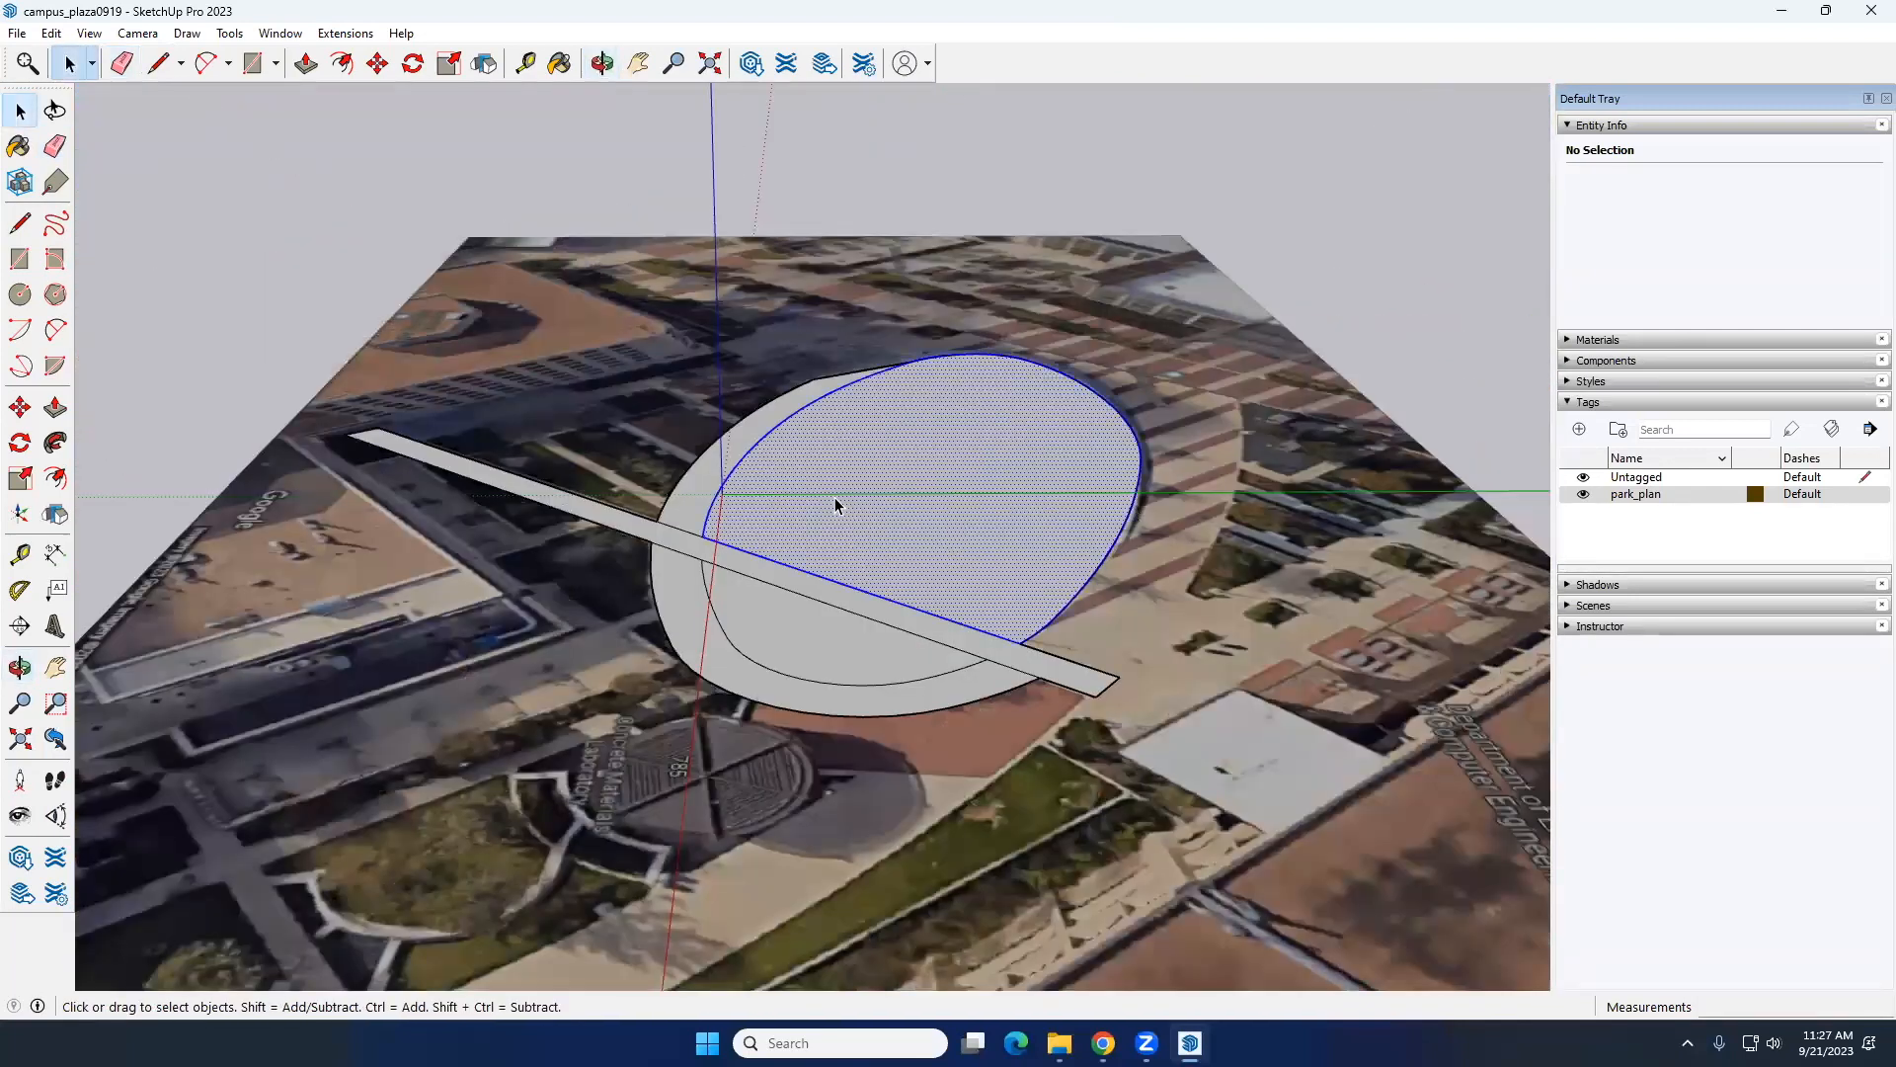
{"action": "middle_click_drag", "start_coordinate": [666, 534], "coordinate": [576, 597]}
{"action": "left_click", "coordinate": [576, 598]}
{"action": "middle_click_drag", "start_coordinate": [702, 406], "coordinate": [711, 563]}
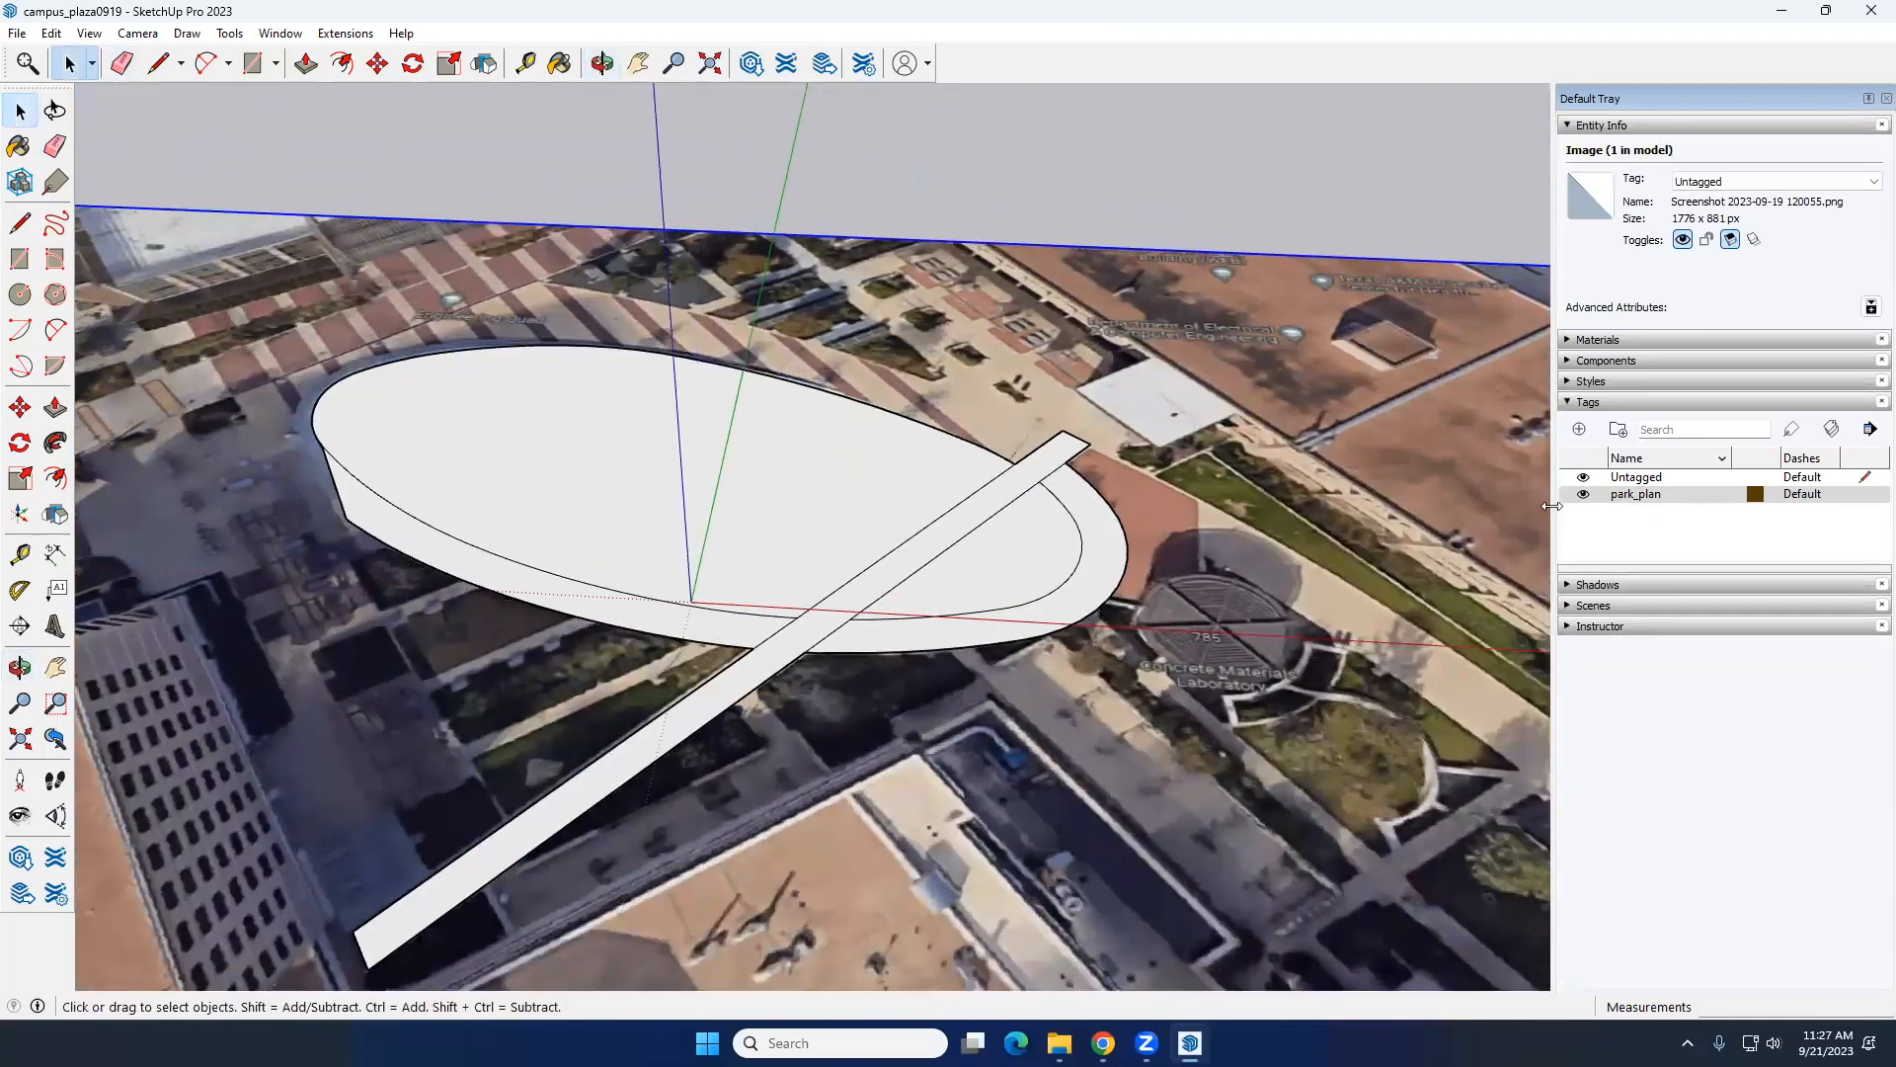
{"action": "middle_click_drag", "start_coordinate": [476, 509], "coordinate": [600, 622]}
Step: Try to lower the large lawn face about 1' 4" with Push/Pull
{"action": "key", "text": "p"}
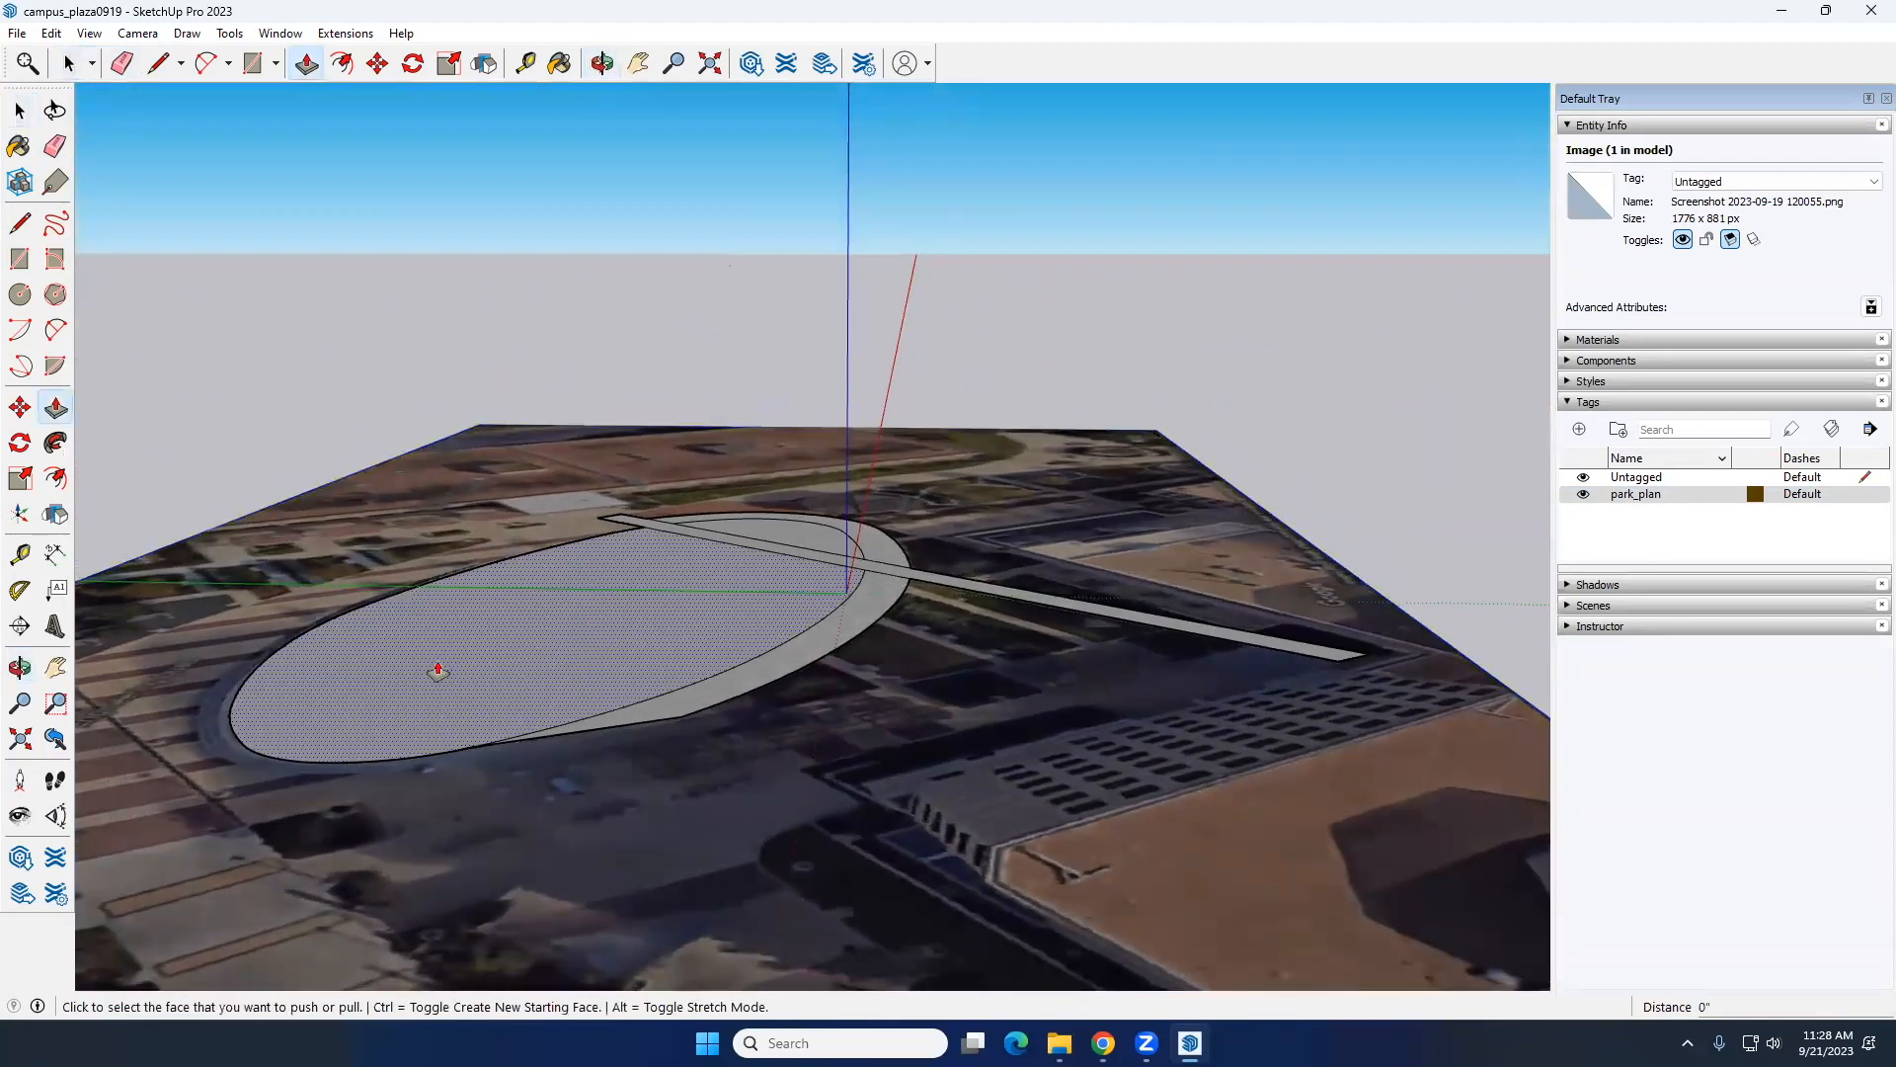
{"action": "scroll", "coordinate": [432, 669], "scroll_direction": "up", "scroll_amount": 3}
{"action": "left_click", "coordinate": [550, 660]}
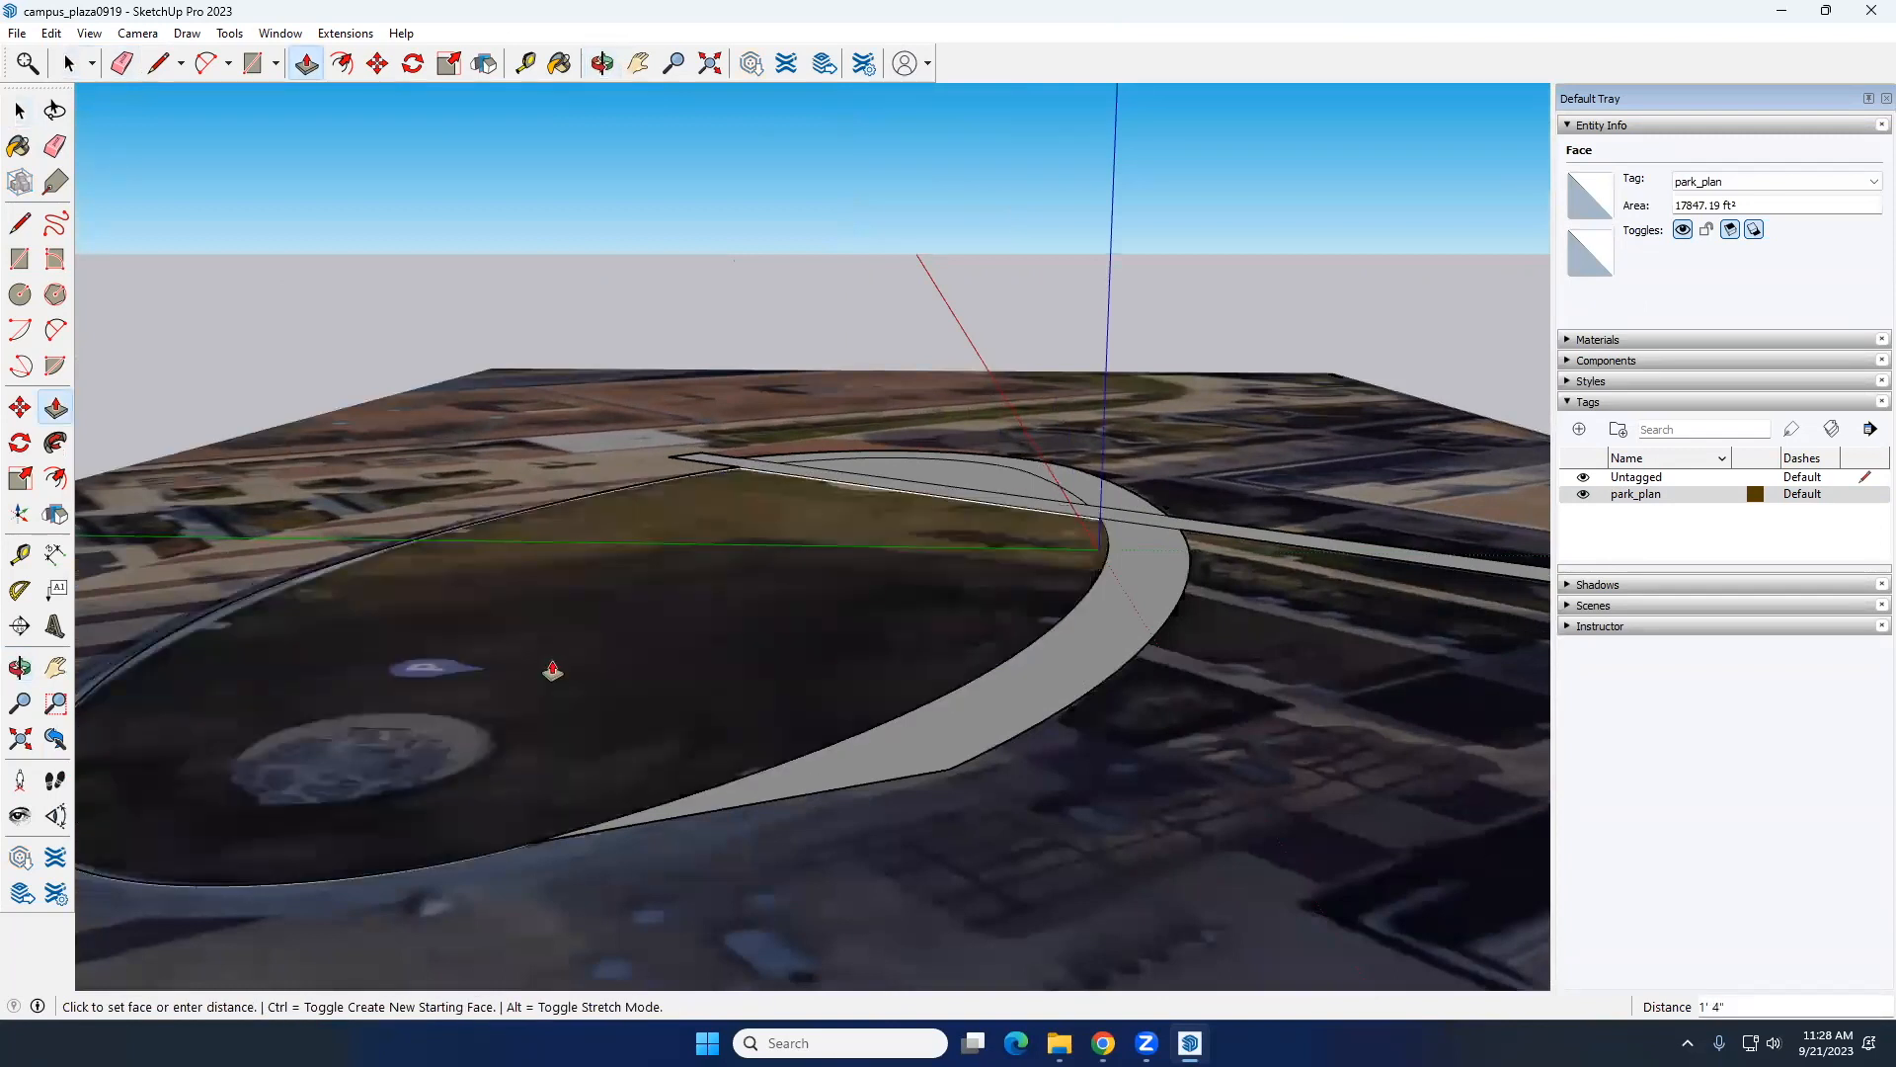
{"action": "left_click", "coordinate": [552, 670]}
{"action": "key", "text": "space"}
Step: Raise the part of the ring west of the walkway about 8 7/16" with Push/Pull
{"action": "mouse_move", "coordinate": [1011, 656]}
{"action": "middle_mouse_down"}
{"action": "mouse_move", "coordinate": [1101, 643]}
{"action": "mouse_move", "coordinate": [1028, 658]}
{"action": "middle_mouse_up"}
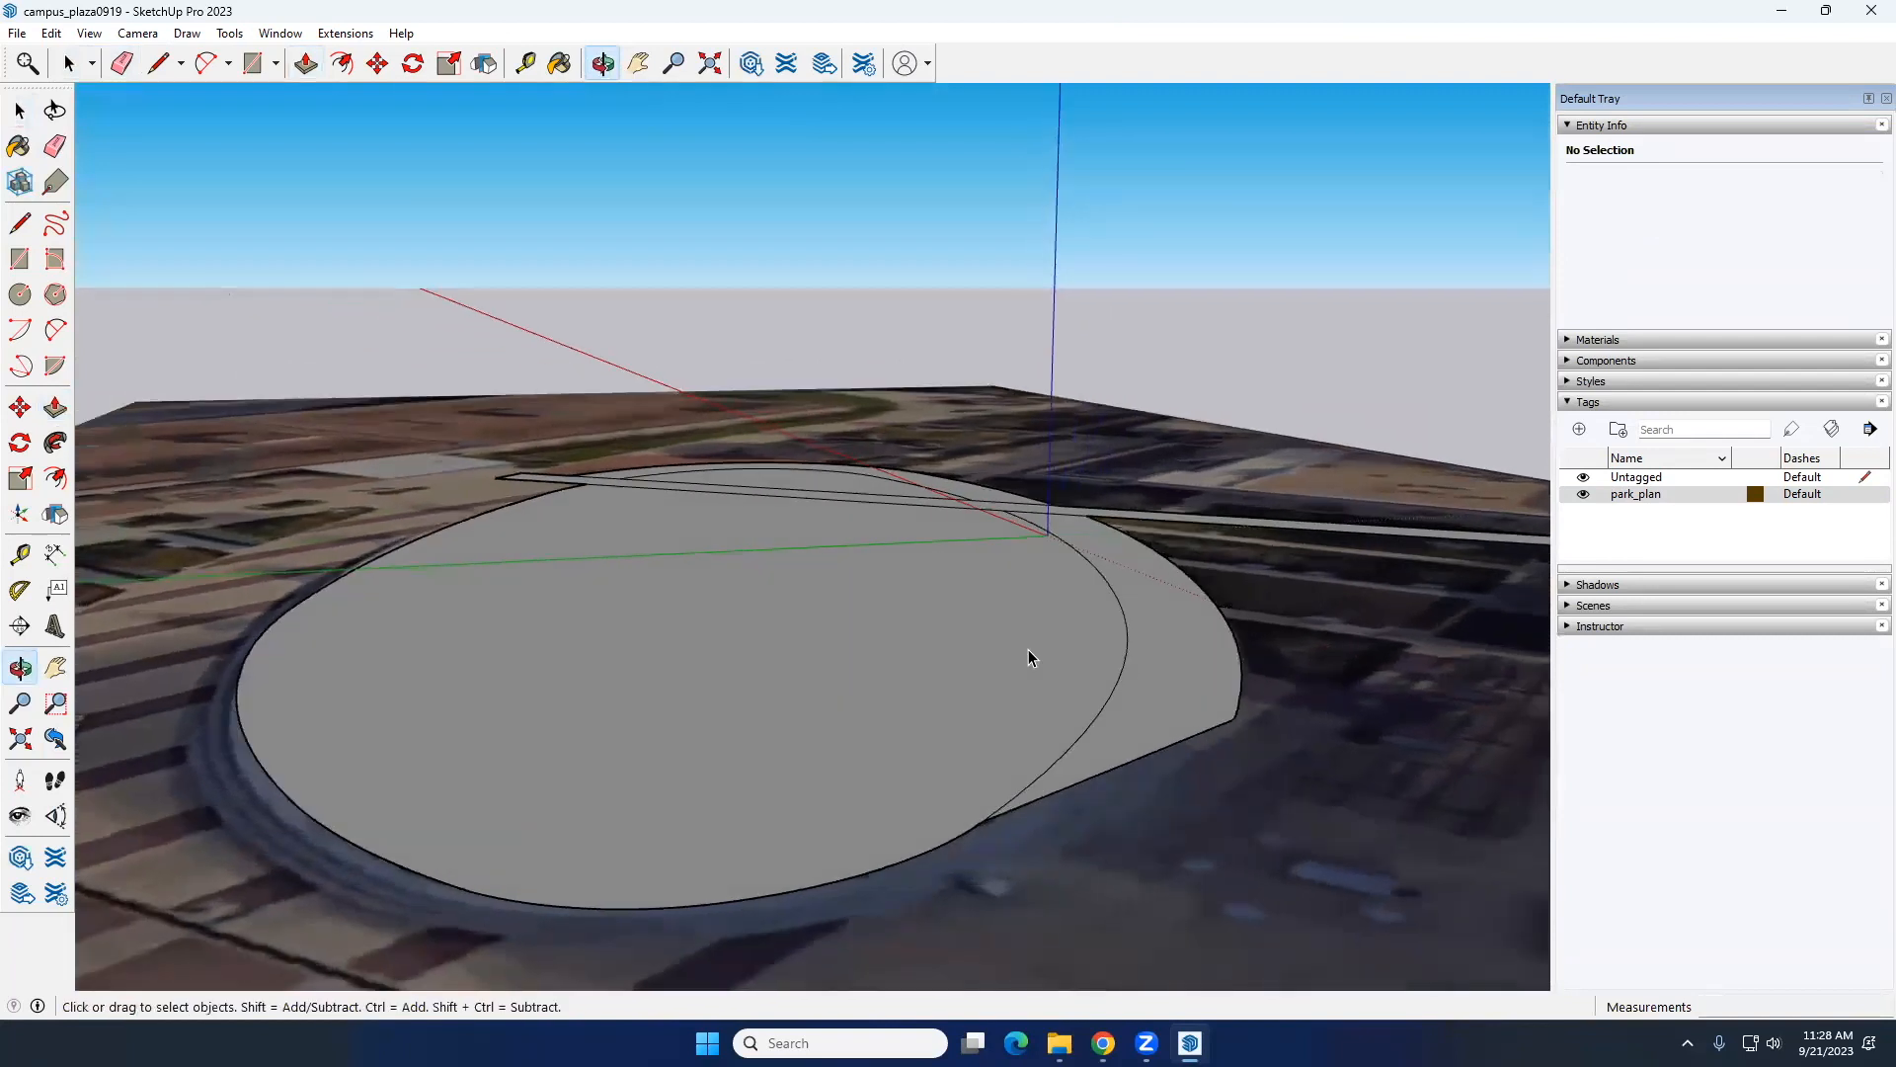
{"action": "key", "text": "p"}
{"action": "left_click", "coordinate": [1206, 652]}
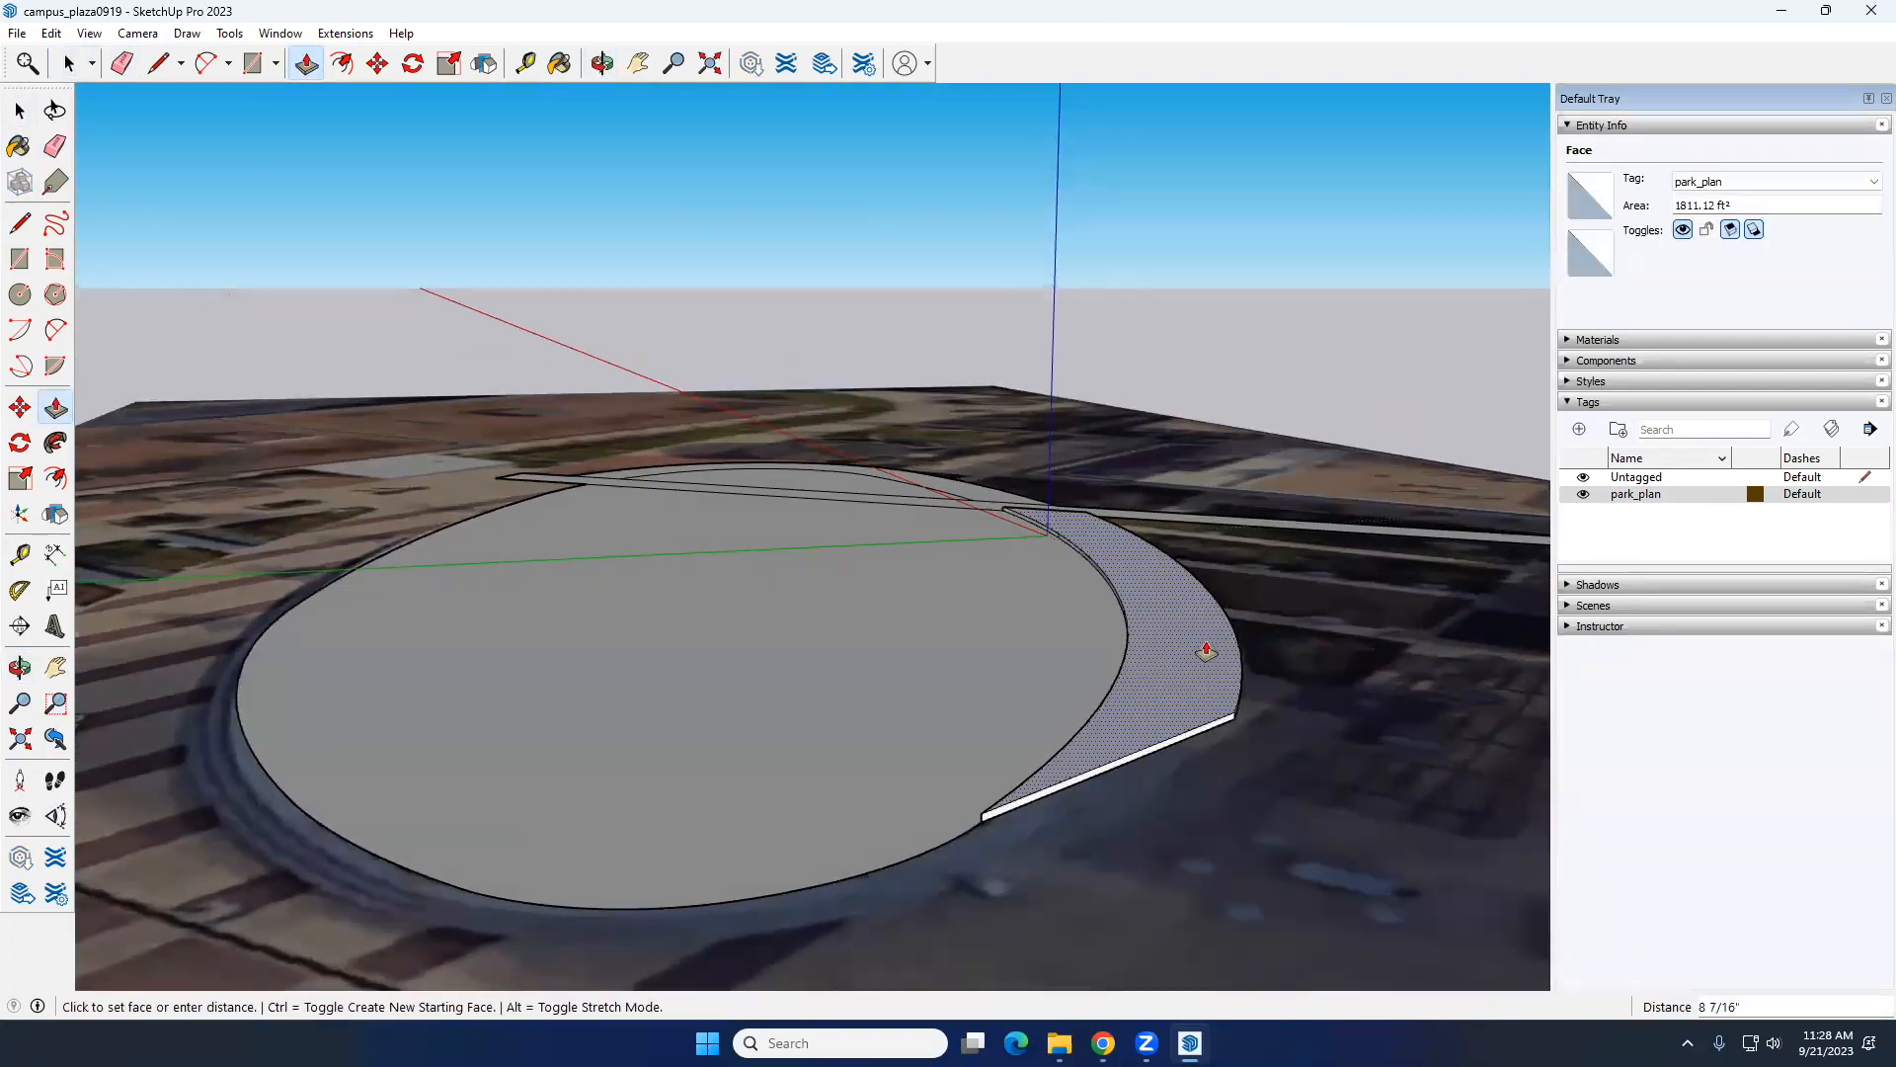
{"action": "left_click", "coordinate": [1206, 652]}
{"action": "middle_click_drag", "start_coordinate": [951, 660], "coordinate": [1012, 769]}
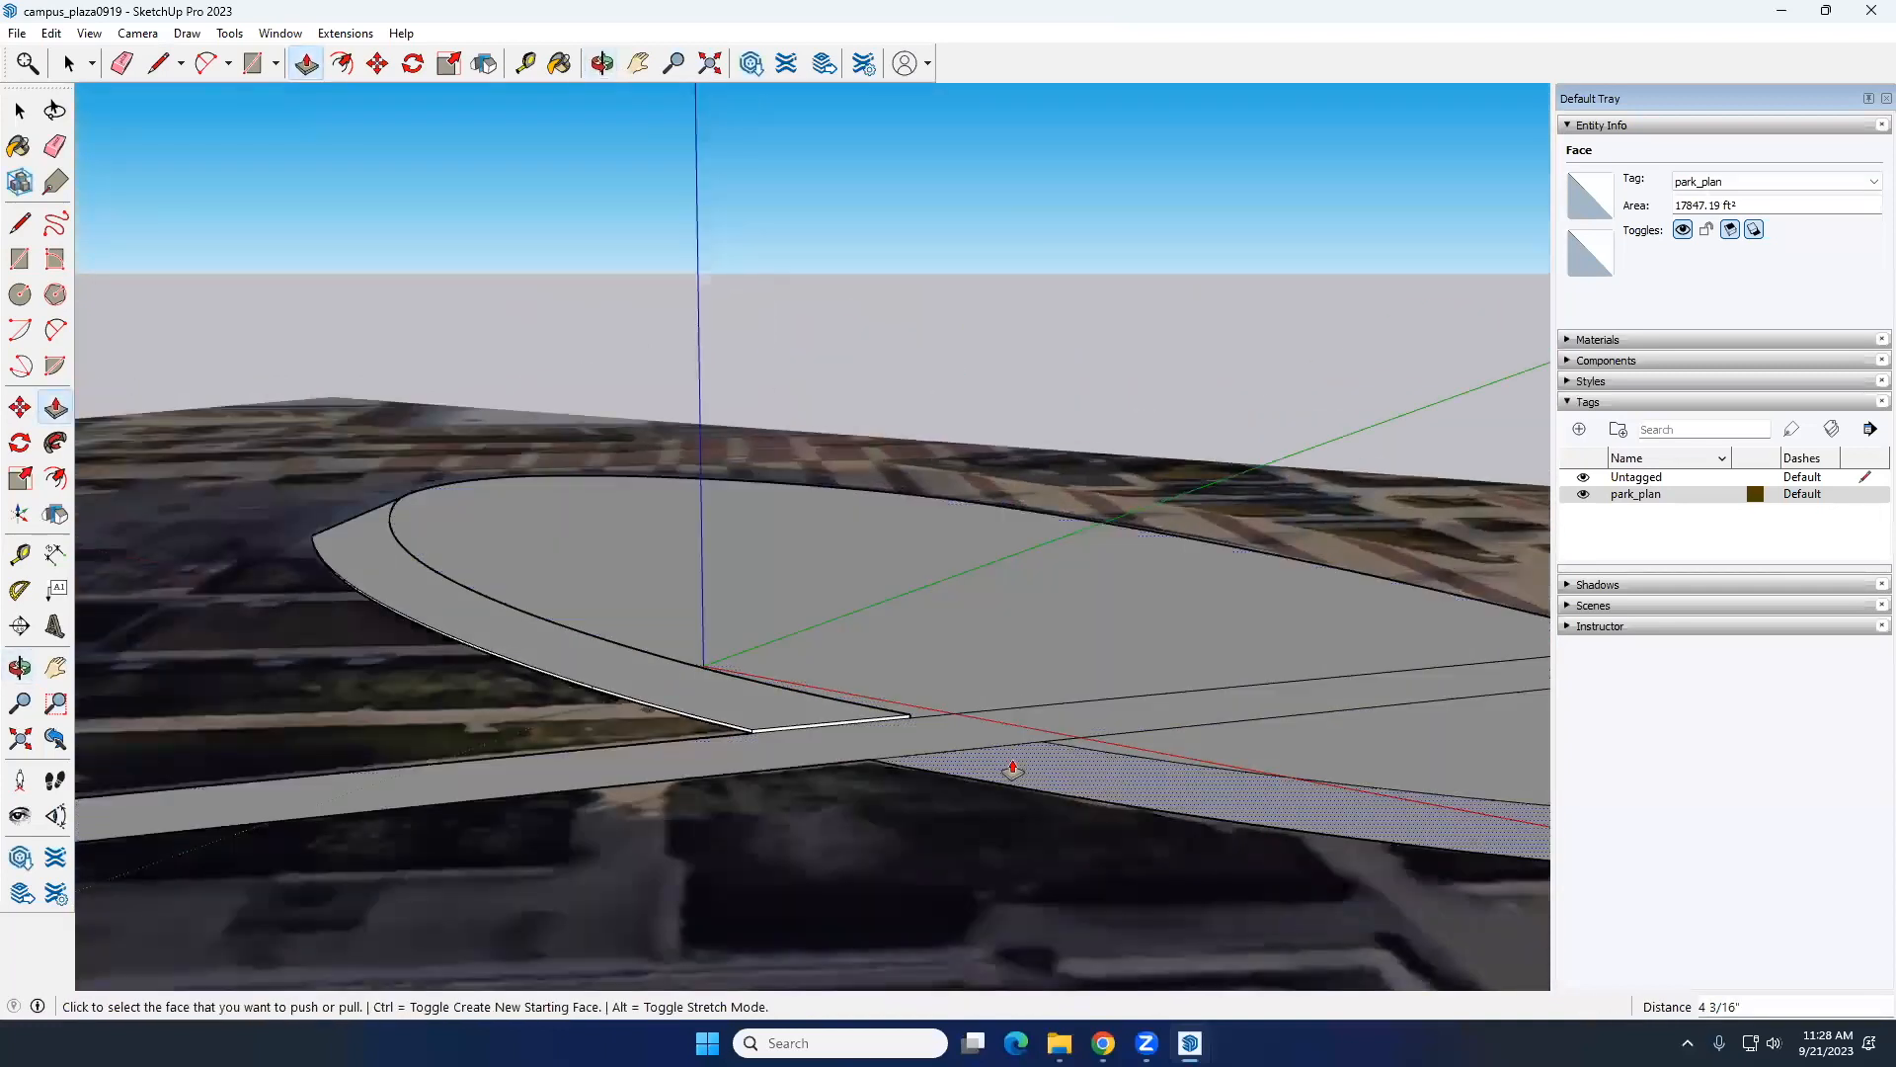
Step: Raise the ring's east part and the diagonal walkway to the same height as the ring's west part
{"action": "left_click", "coordinate": [1013, 769]}
{"action": "left_click", "coordinate": [752, 731]}
{"action": "left_click", "coordinate": [751, 734]}
{"action": "left_click", "coordinate": [752, 731]}
{"action": "key", "text": "space"}
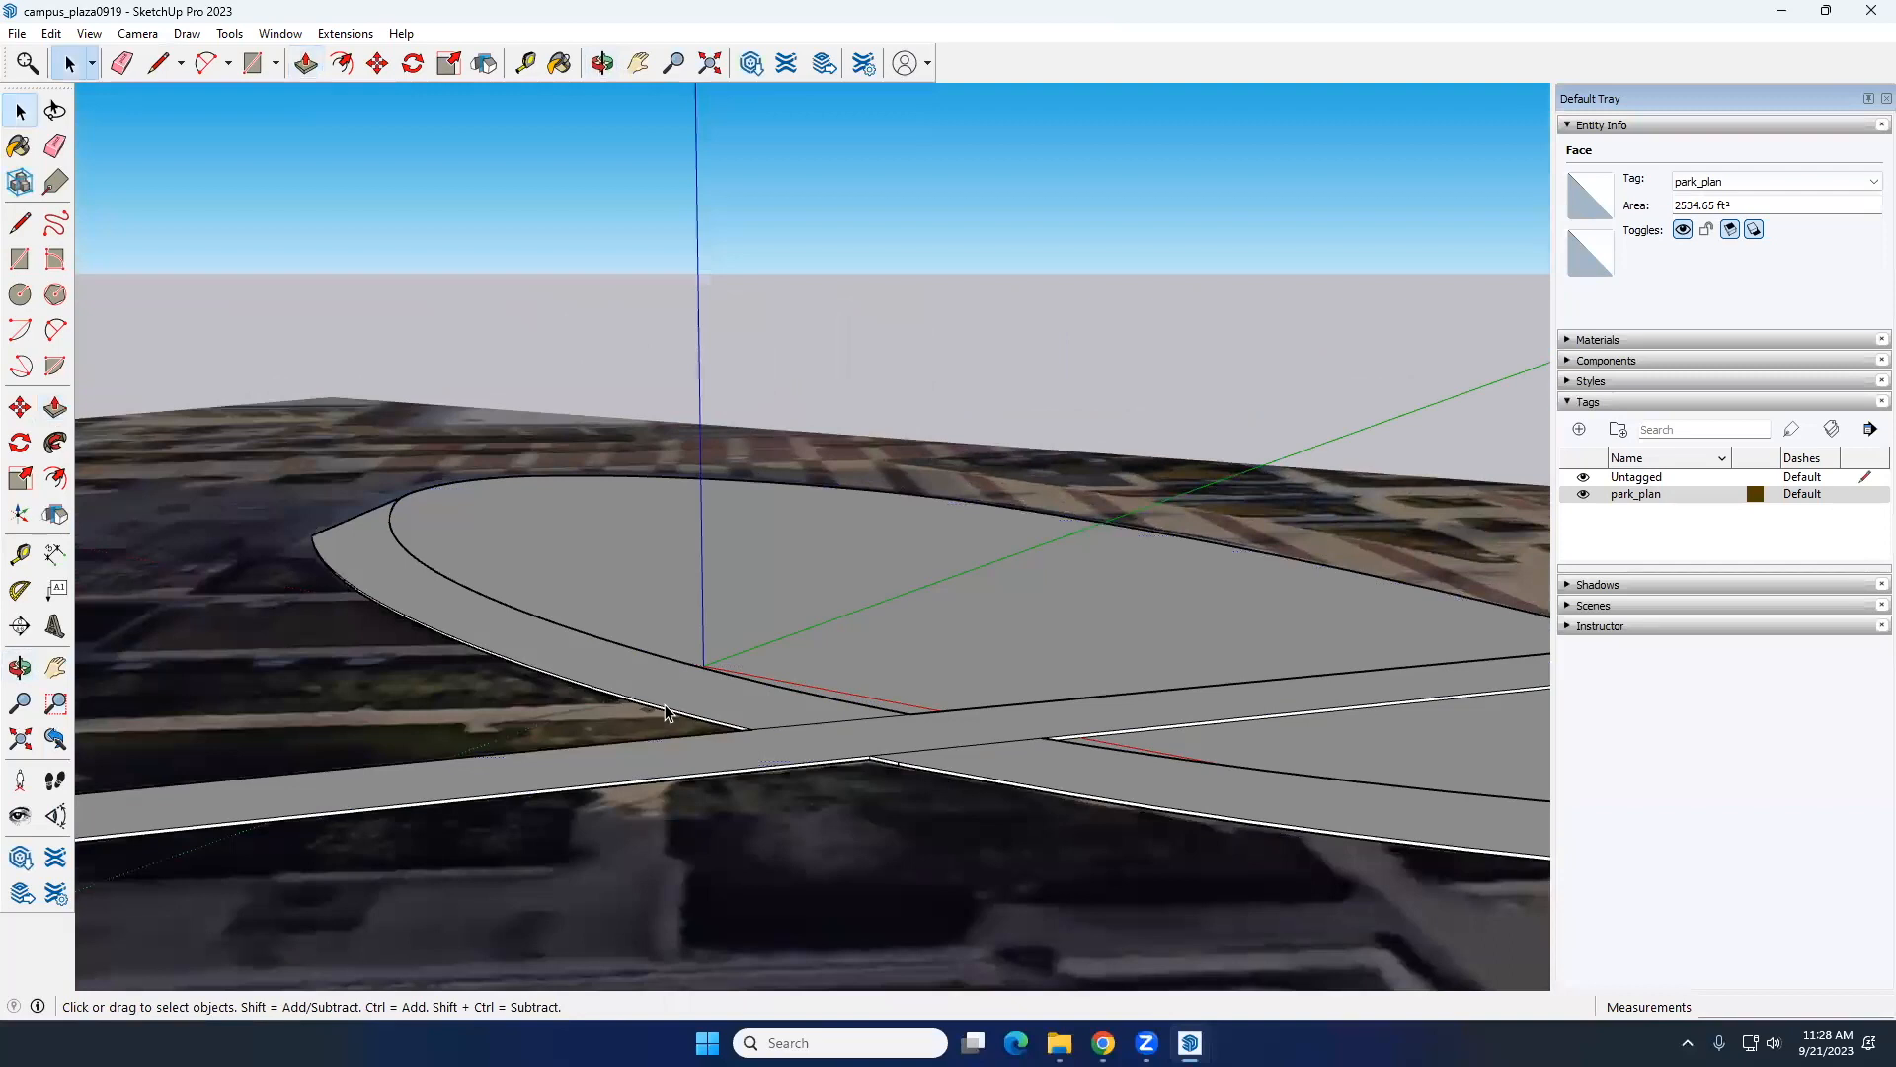
Step: Paint both lawn faces with Grass Dark Green from the Landscaping, Fencing and Vegetation materials
{"action": "scroll", "coordinate": [672, 713], "scroll_direction": "down", "scroll_amount": 5}
{"action": "middle_click_drag", "start_coordinate": [598, 720], "coordinate": [1057, 596]}
{"action": "scroll", "coordinate": [1057, 595], "scroll_direction": "up", "scroll_amount": 6}
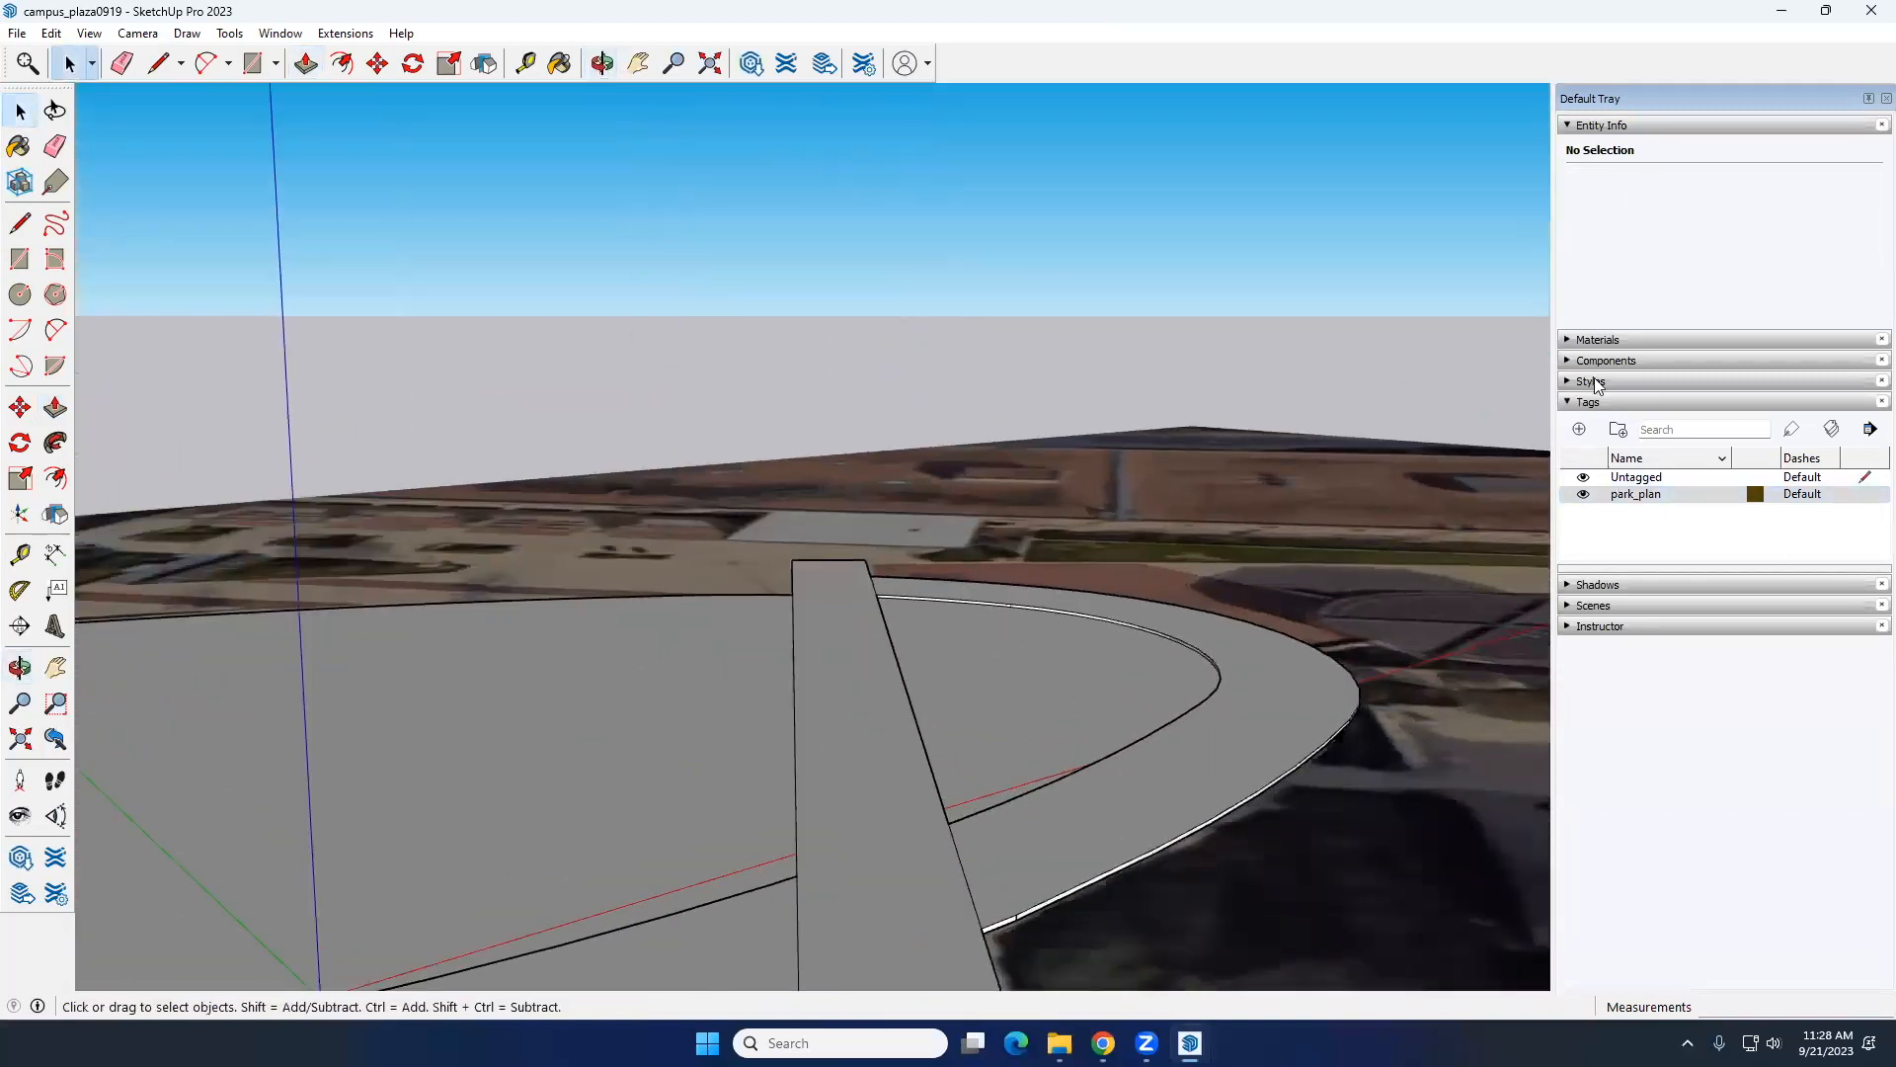
{"action": "left_click", "coordinate": [1585, 340]}
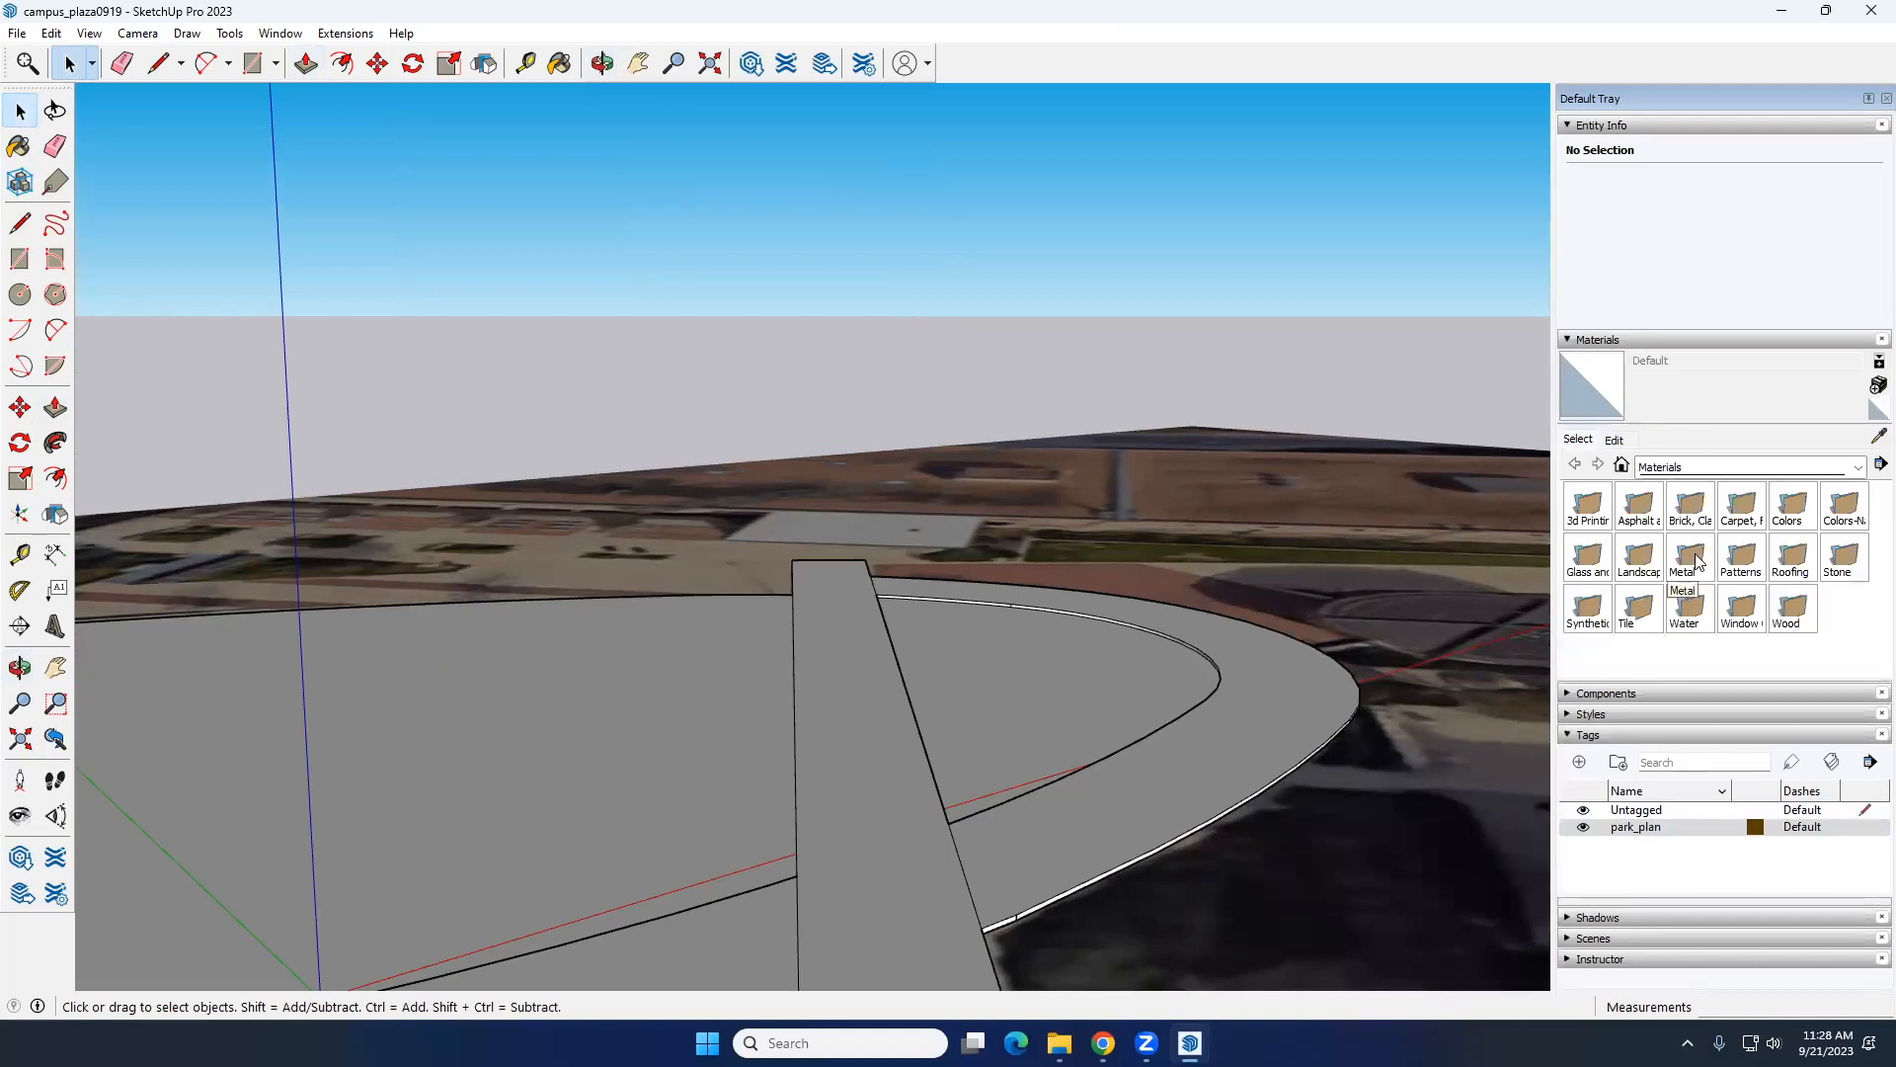
{"action": "double_click", "coordinate": [1639, 558]}
{"action": "left_click", "coordinate": [1827, 563]}
{"action": "left_click", "coordinate": [986, 643]}
{"action": "left_click", "coordinate": [597, 686]}
Step: Paint both parts of the ring path with Concrete Form 4x8 from the Asphalt and Concrete materials
{"action": "scroll", "coordinate": [777, 643], "scroll_direction": "down", "scroll_amount": 1}
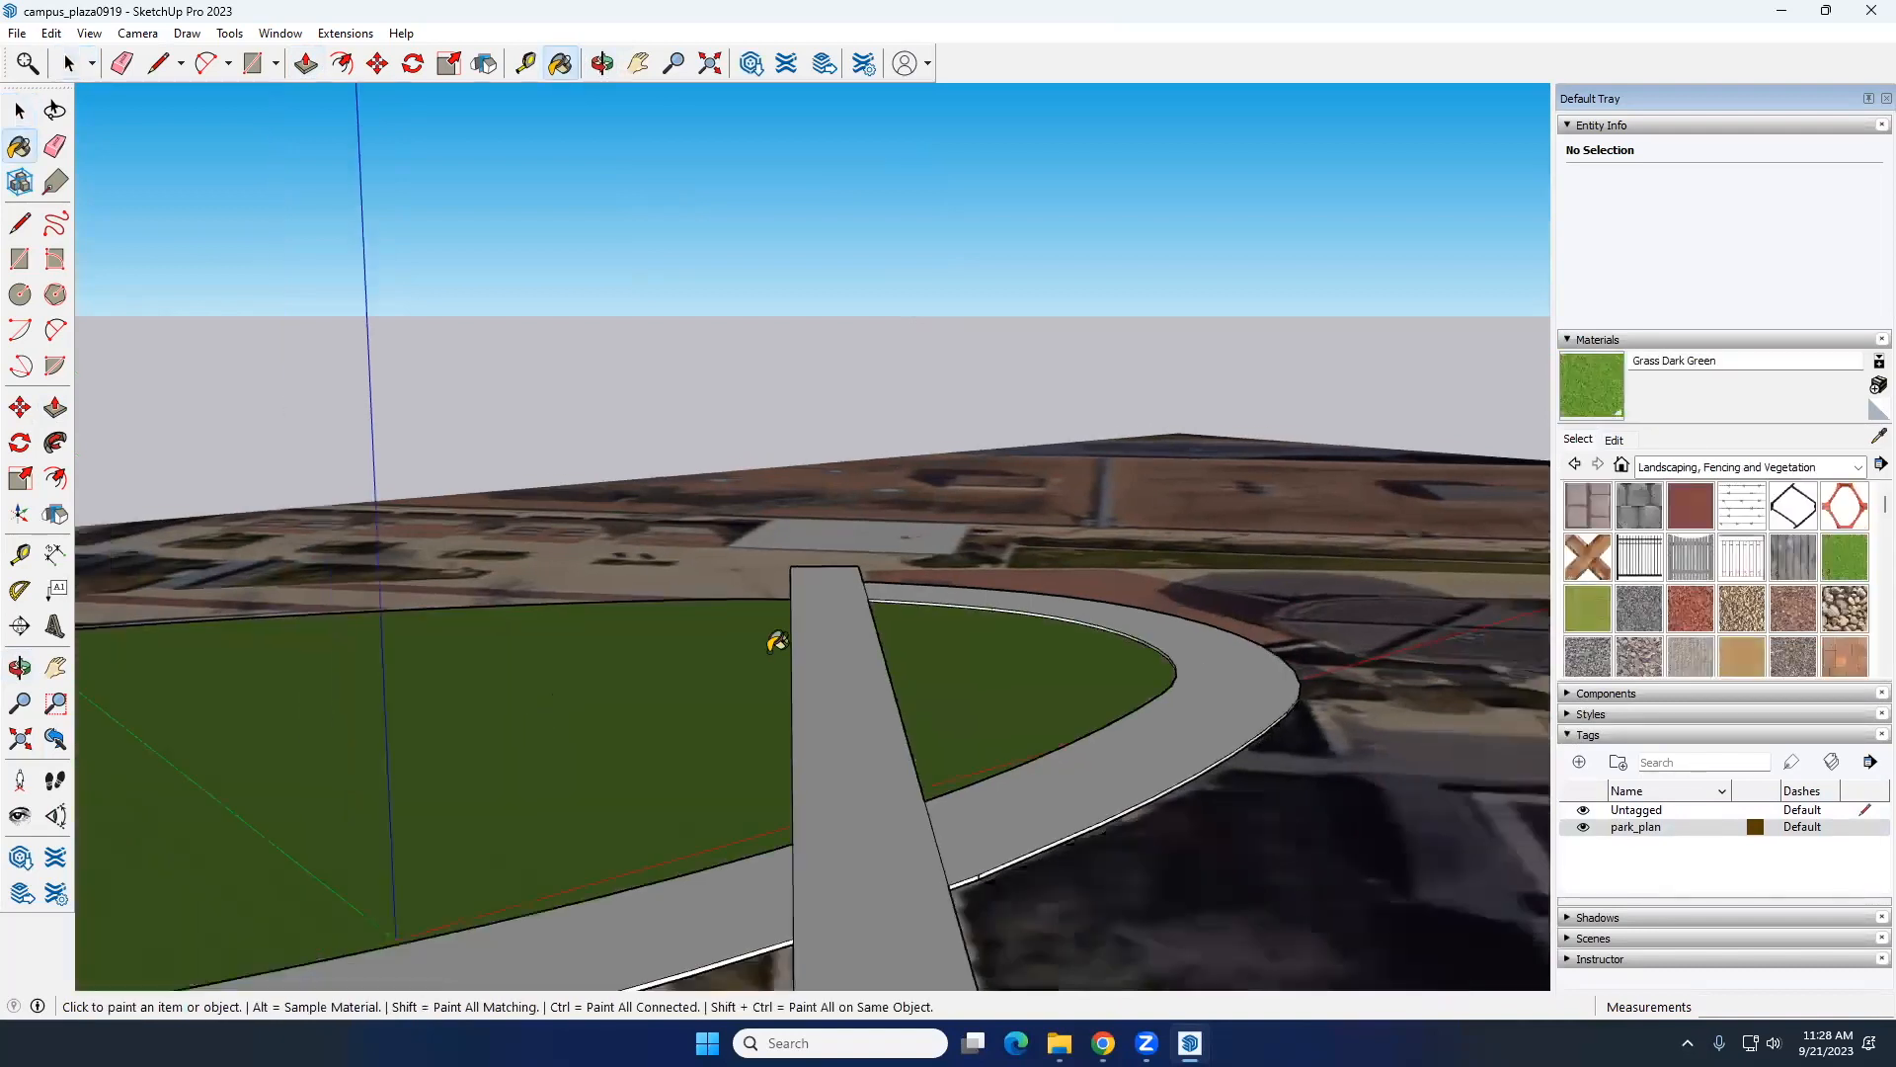
{"action": "scroll", "coordinate": [778, 643], "scroll_direction": "down", "scroll_amount": 3}
{"action": "mouse_move", "coordinate": [679, 721]}
{"action": "middle_mouse_down"}
{"action": "mouse_move", "coordinate": [965, 796]}
{"action": "mouse_move", "coordinate": [771, 749]}
{"action": "mouse_move", "coordinate": [1165, 751]}
{"action": "middle_mouse_up"}
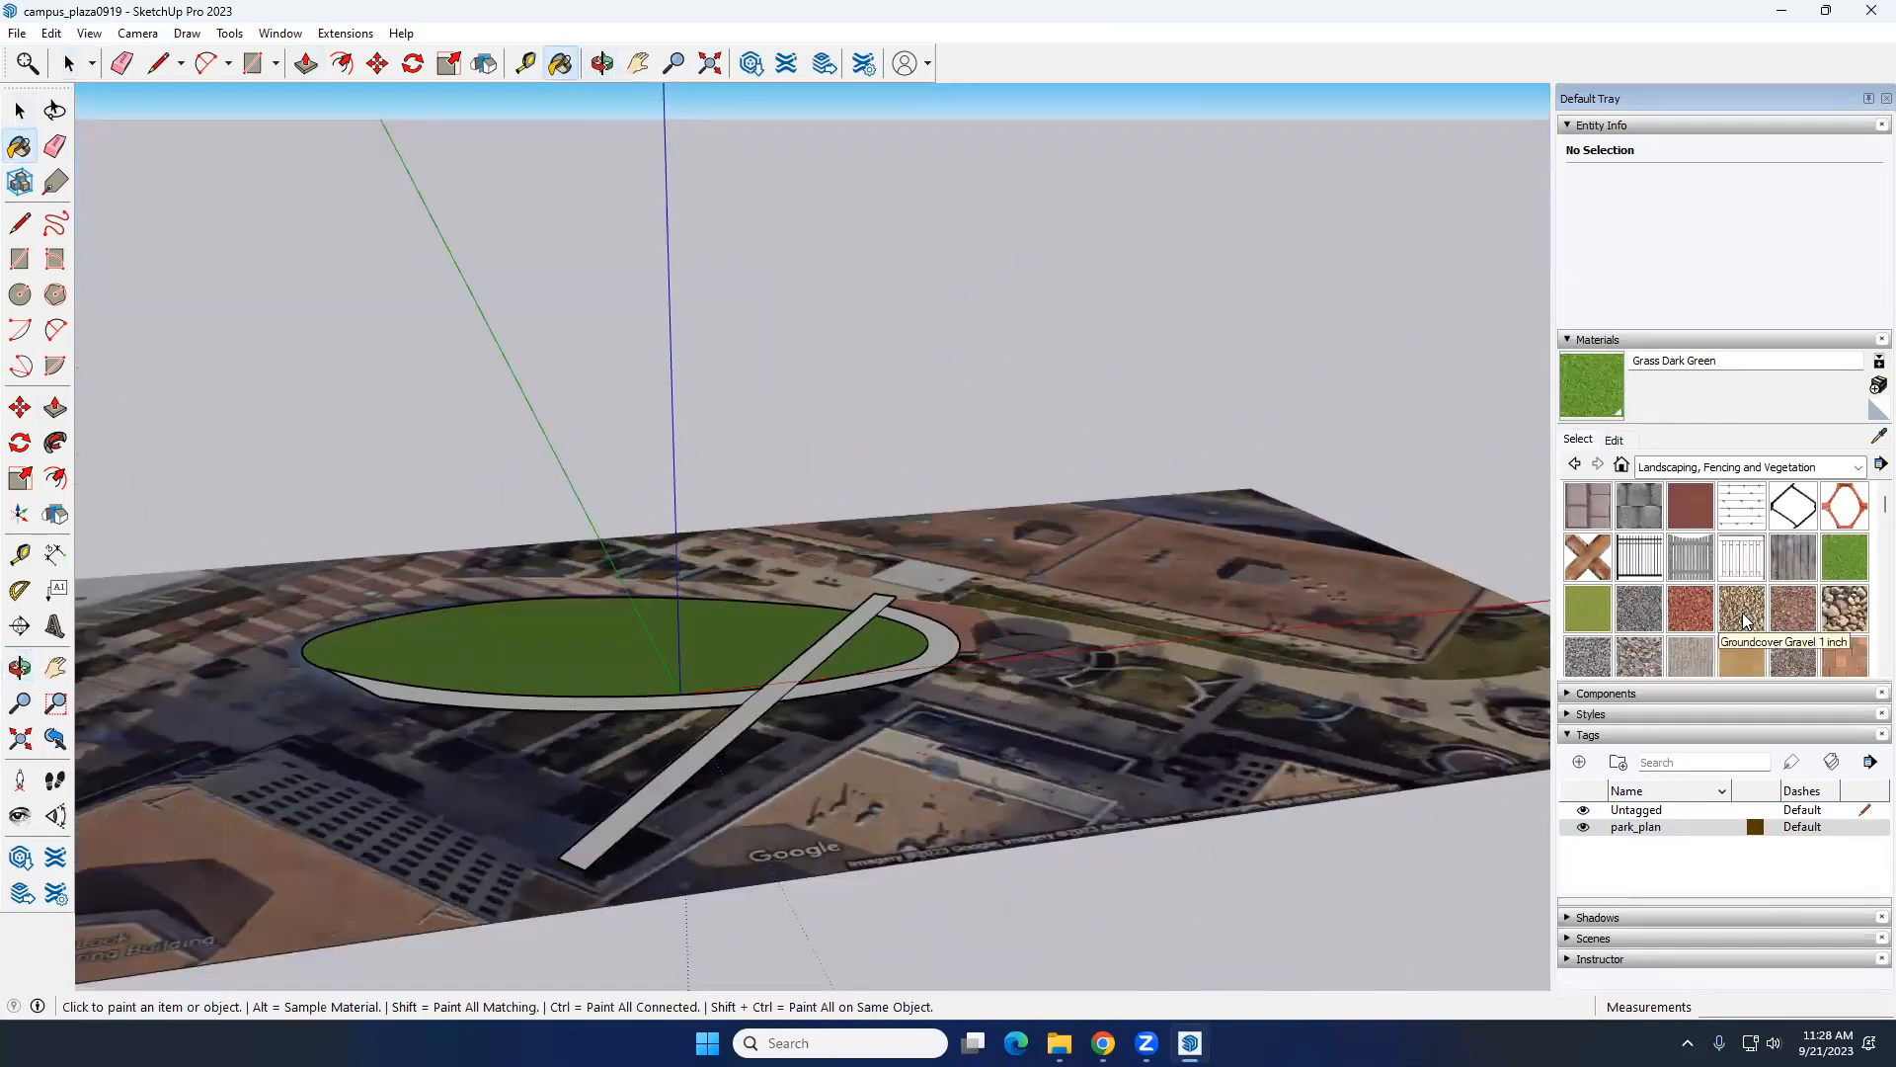
{"action": "scroll", "coordinate": [1738, 620], "scroll_direction": "down", "scroll_amount": 5}
{"action": "scroll", "coordinate": [1721, 623], "scroll_direction": "up", "scroll_amount": 5}
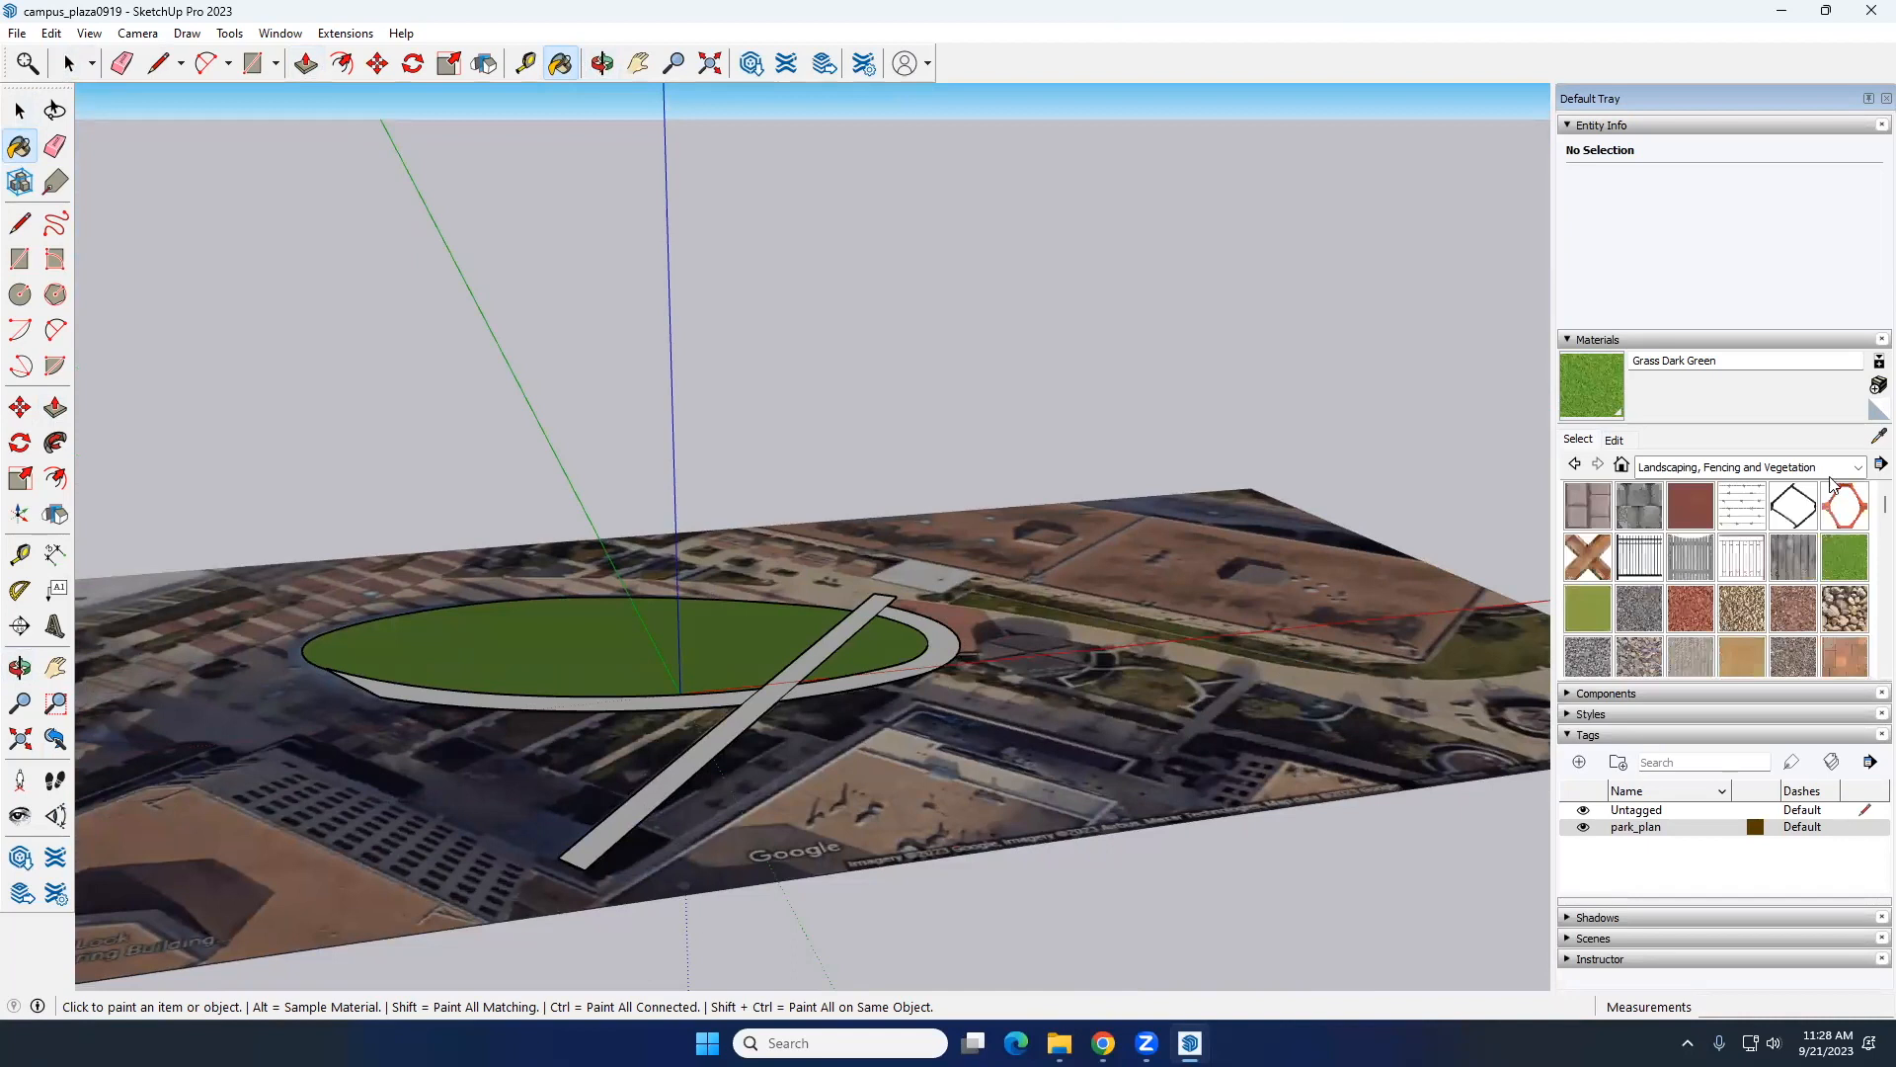
{"action": "left_click", "coordinate": [1837, 472]}
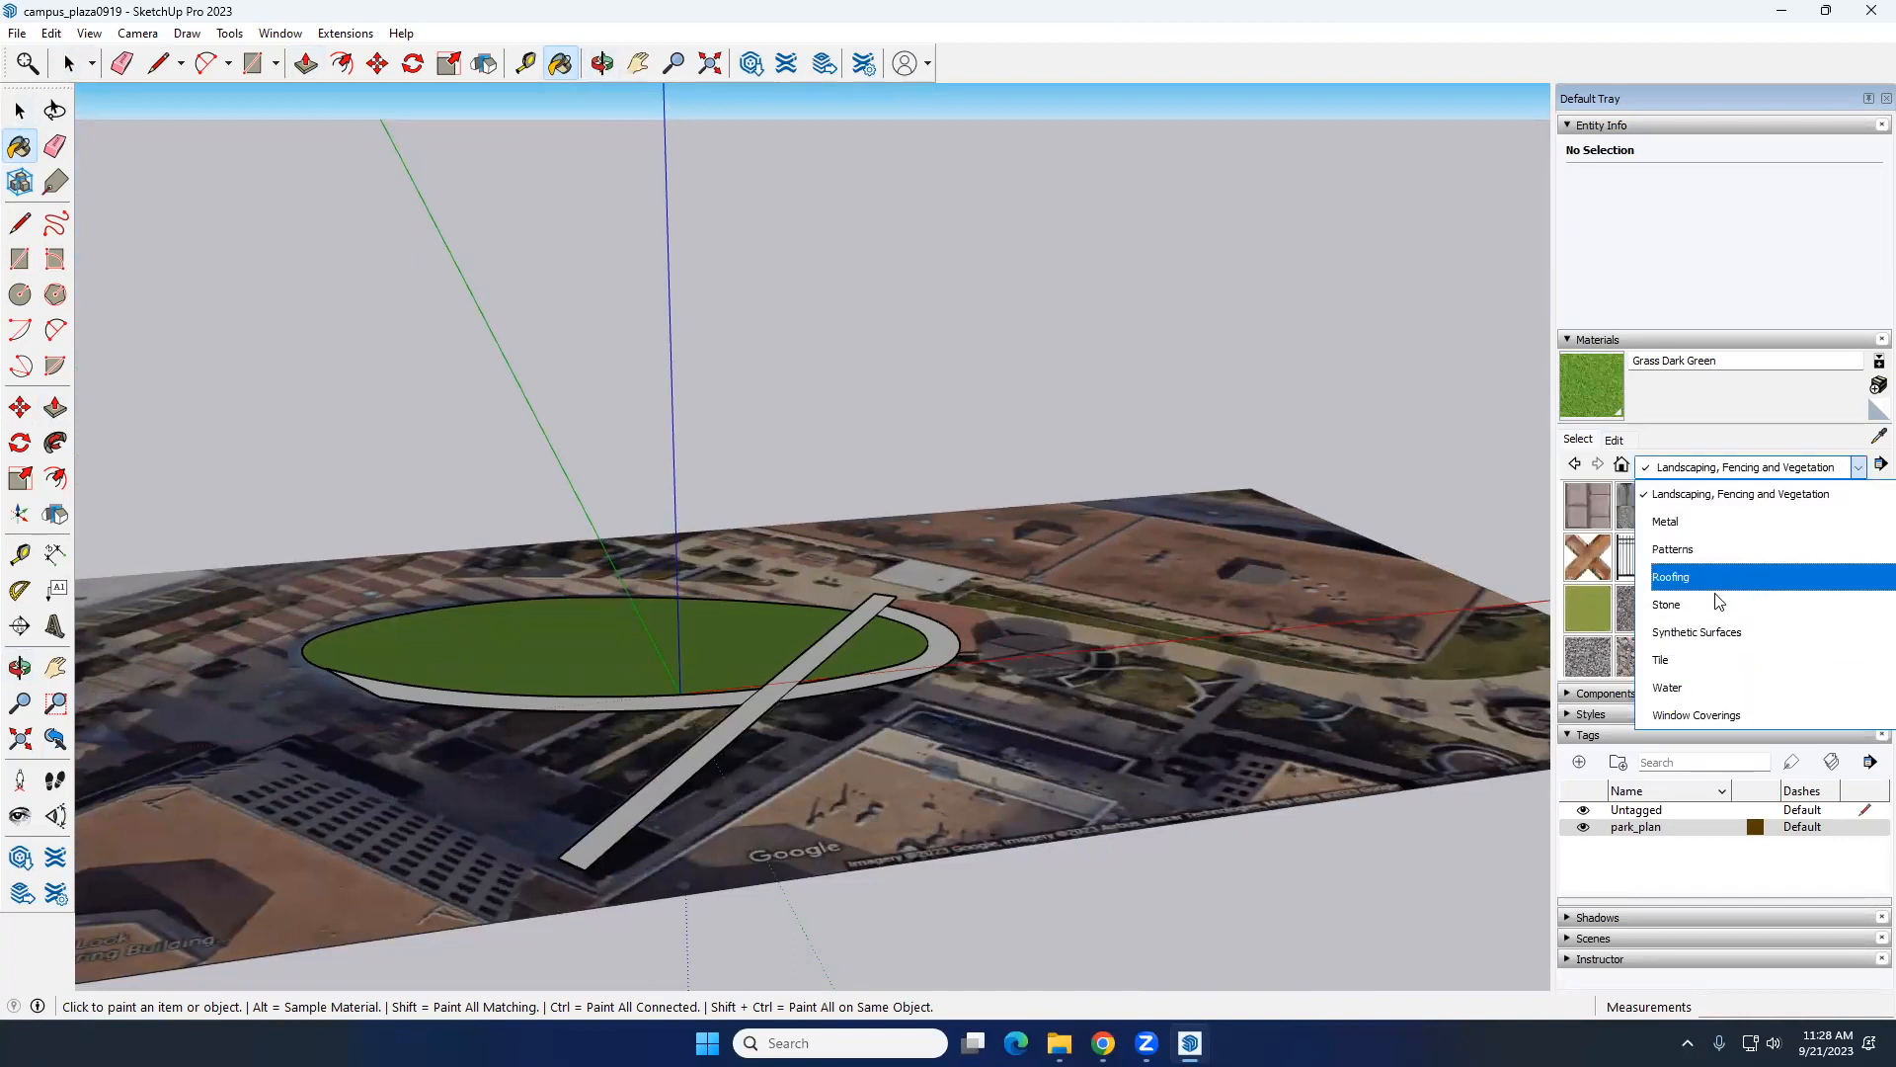
{"action": "scroll", "coordinate": [1721, 660], "scroll_direction": "down", "scroll_amount": 1}
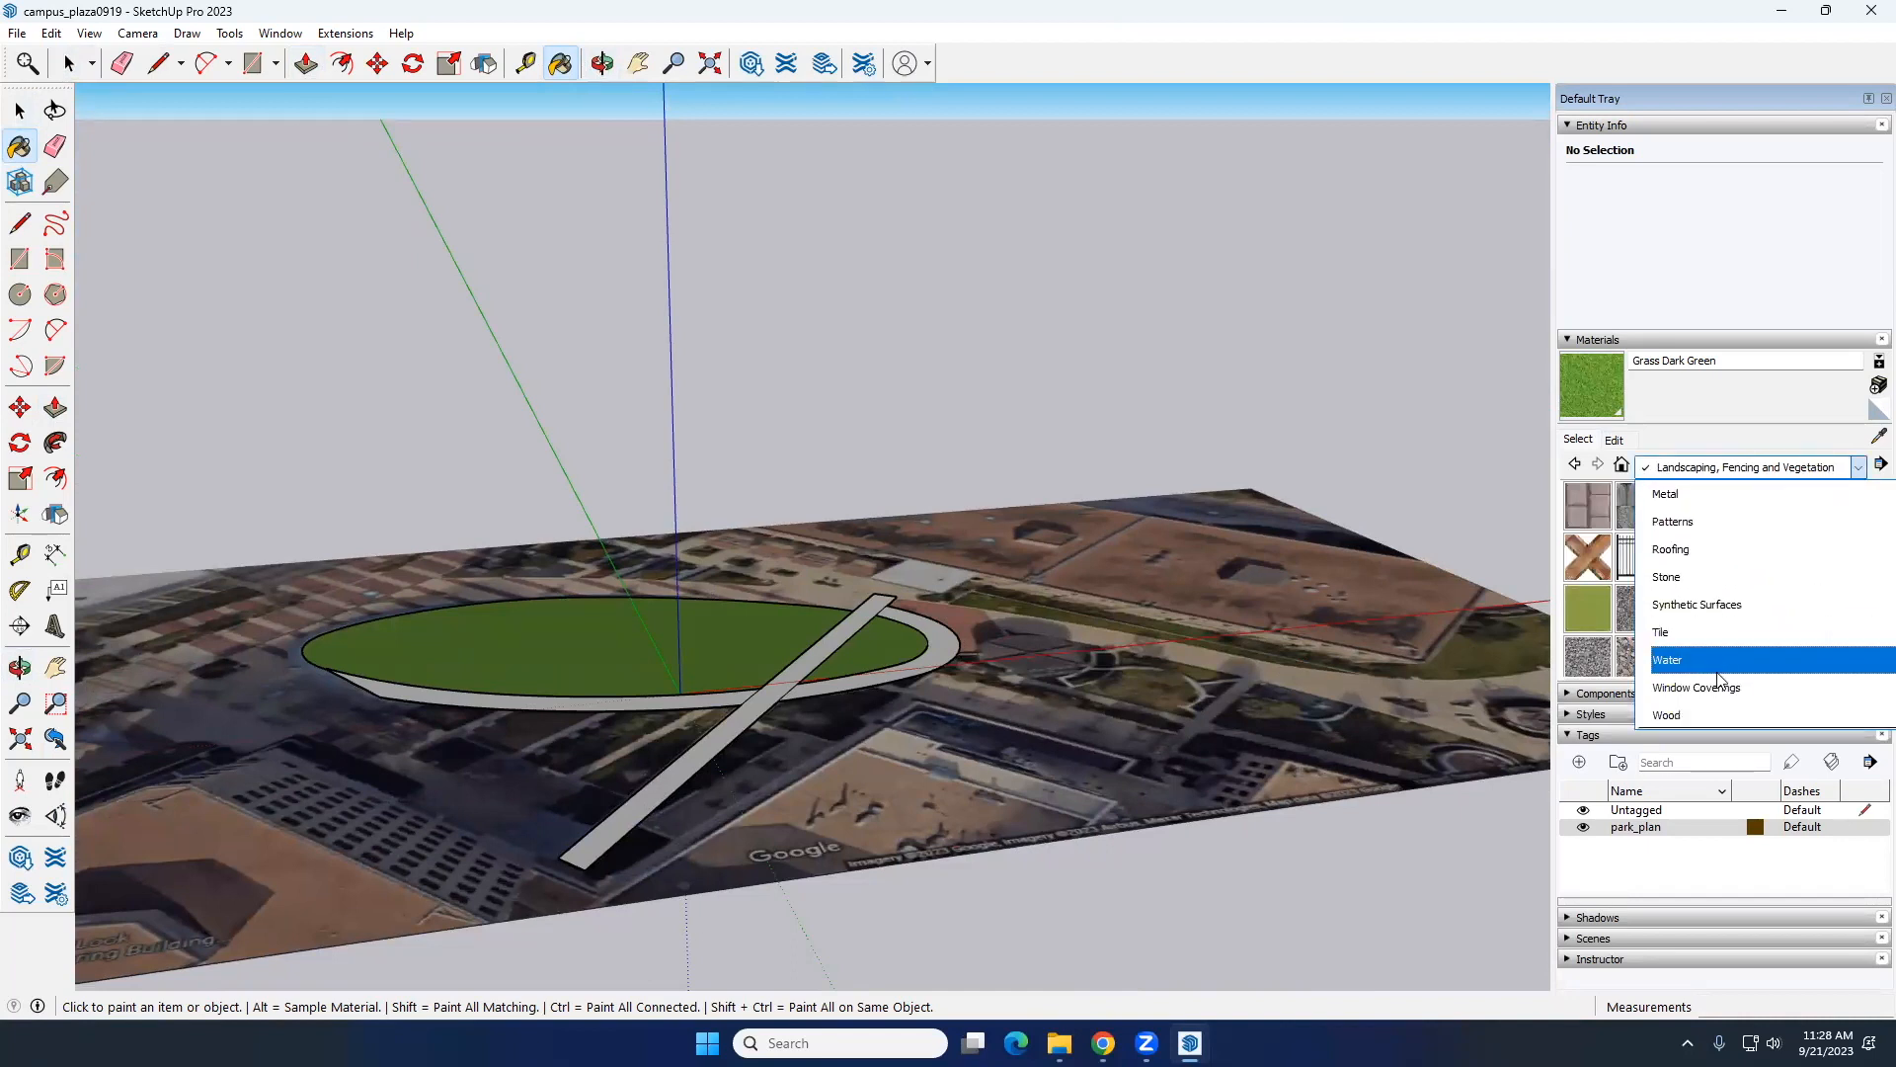
{"action": "scroll", "coordinate": [1716, 602], "scroll_direction": "up", "scroll_amount": 2}
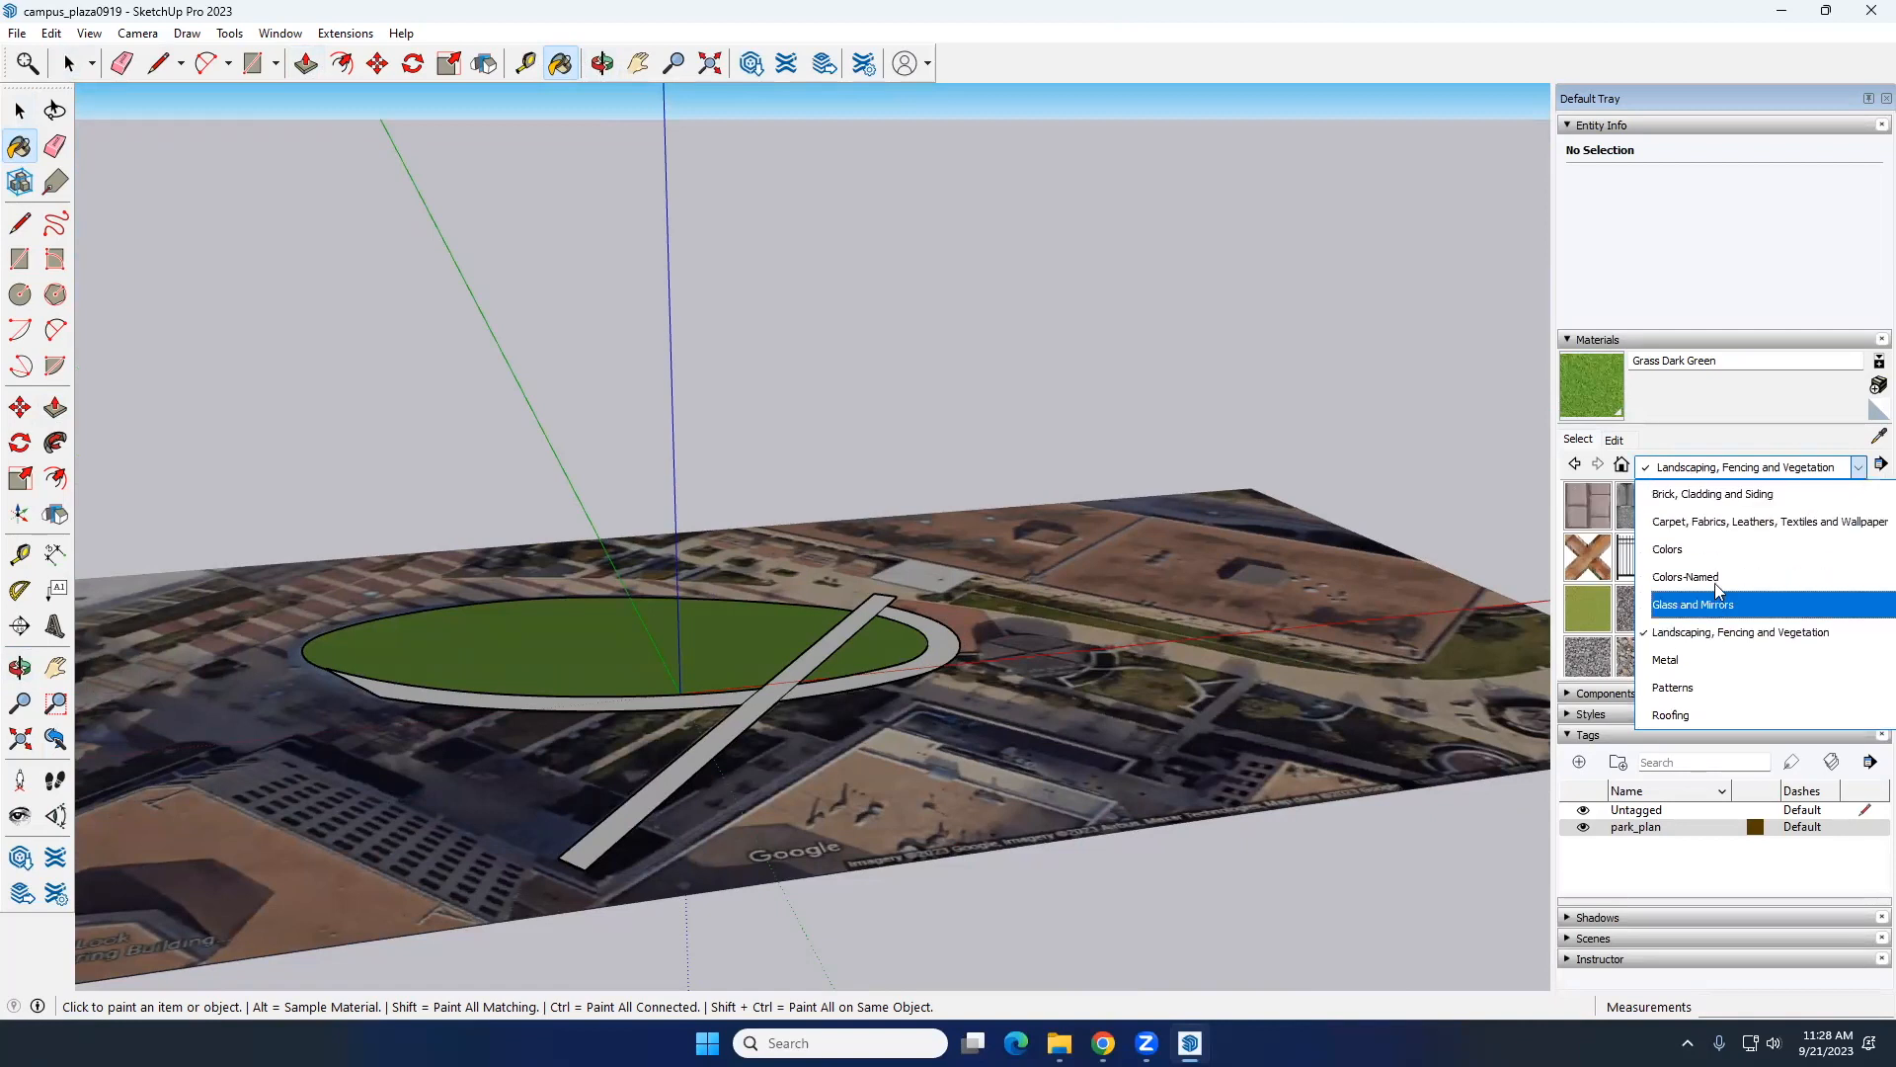
{"action": "scroll", "coordinate": [1718, 579], "scroll_direction": "up", "scroll_amount": 1}
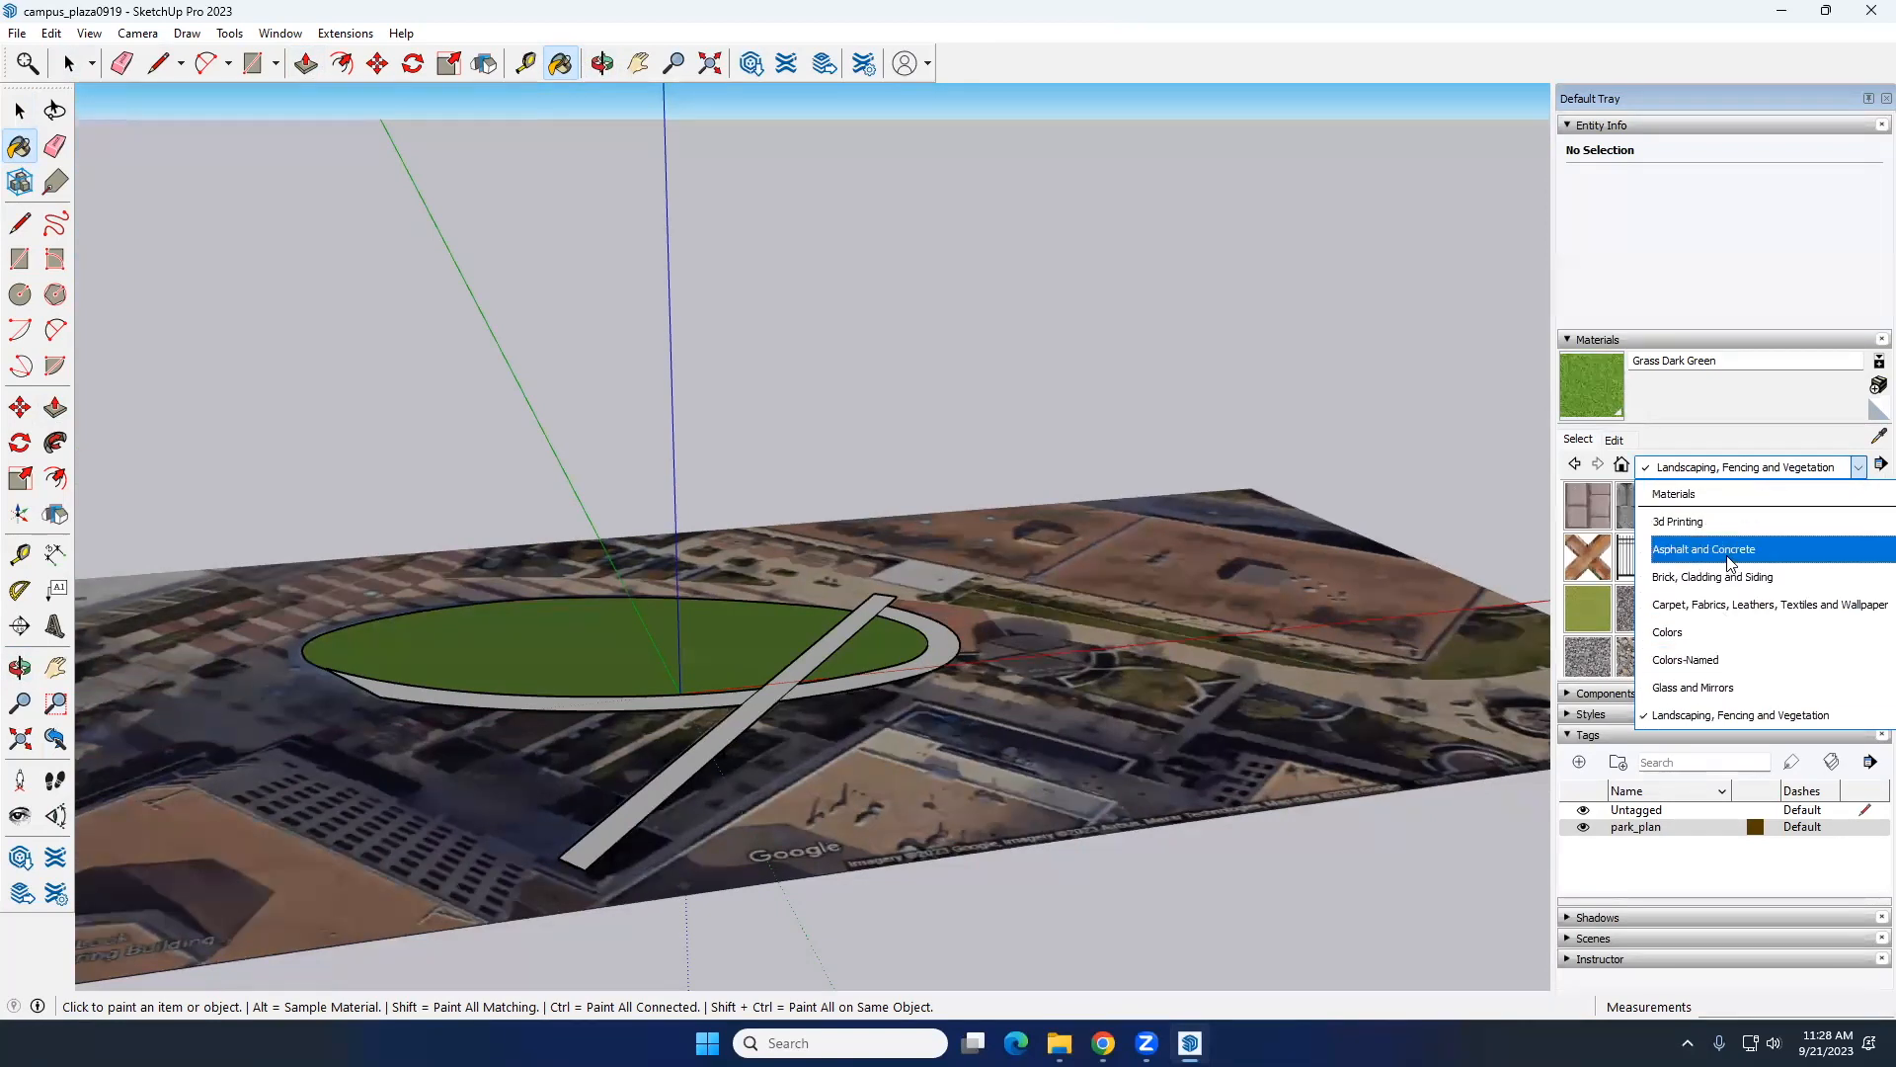
{"action": "left_click", "coordinate": [1734, 559]}
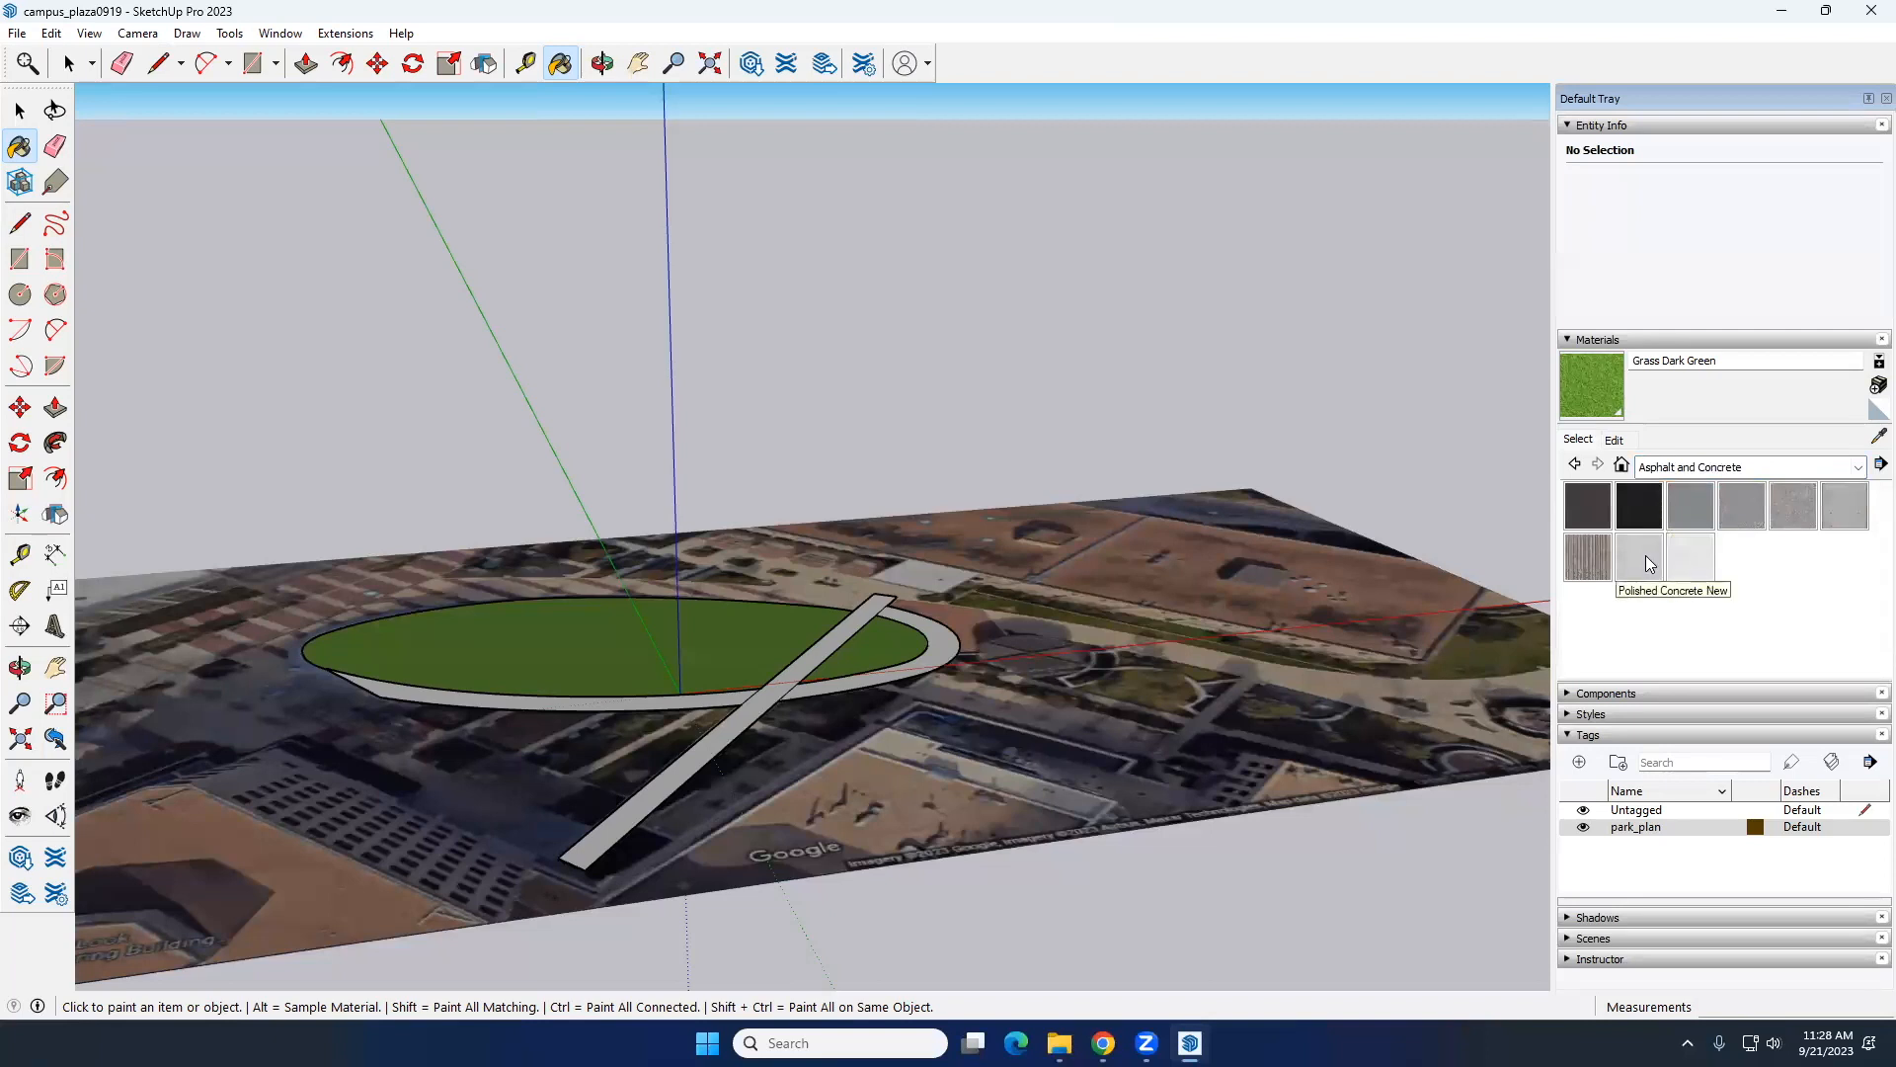
{"action": "left_click", "coordinate": [1833, 502]}
{"action": "middle_click_drag", "start_coordinate": [657, 675], "coordinate": [632, 822]}
{"action": "scroll", "coordinate": [671, 727], "scroll_direction": "up", "scroll_amount": 3}
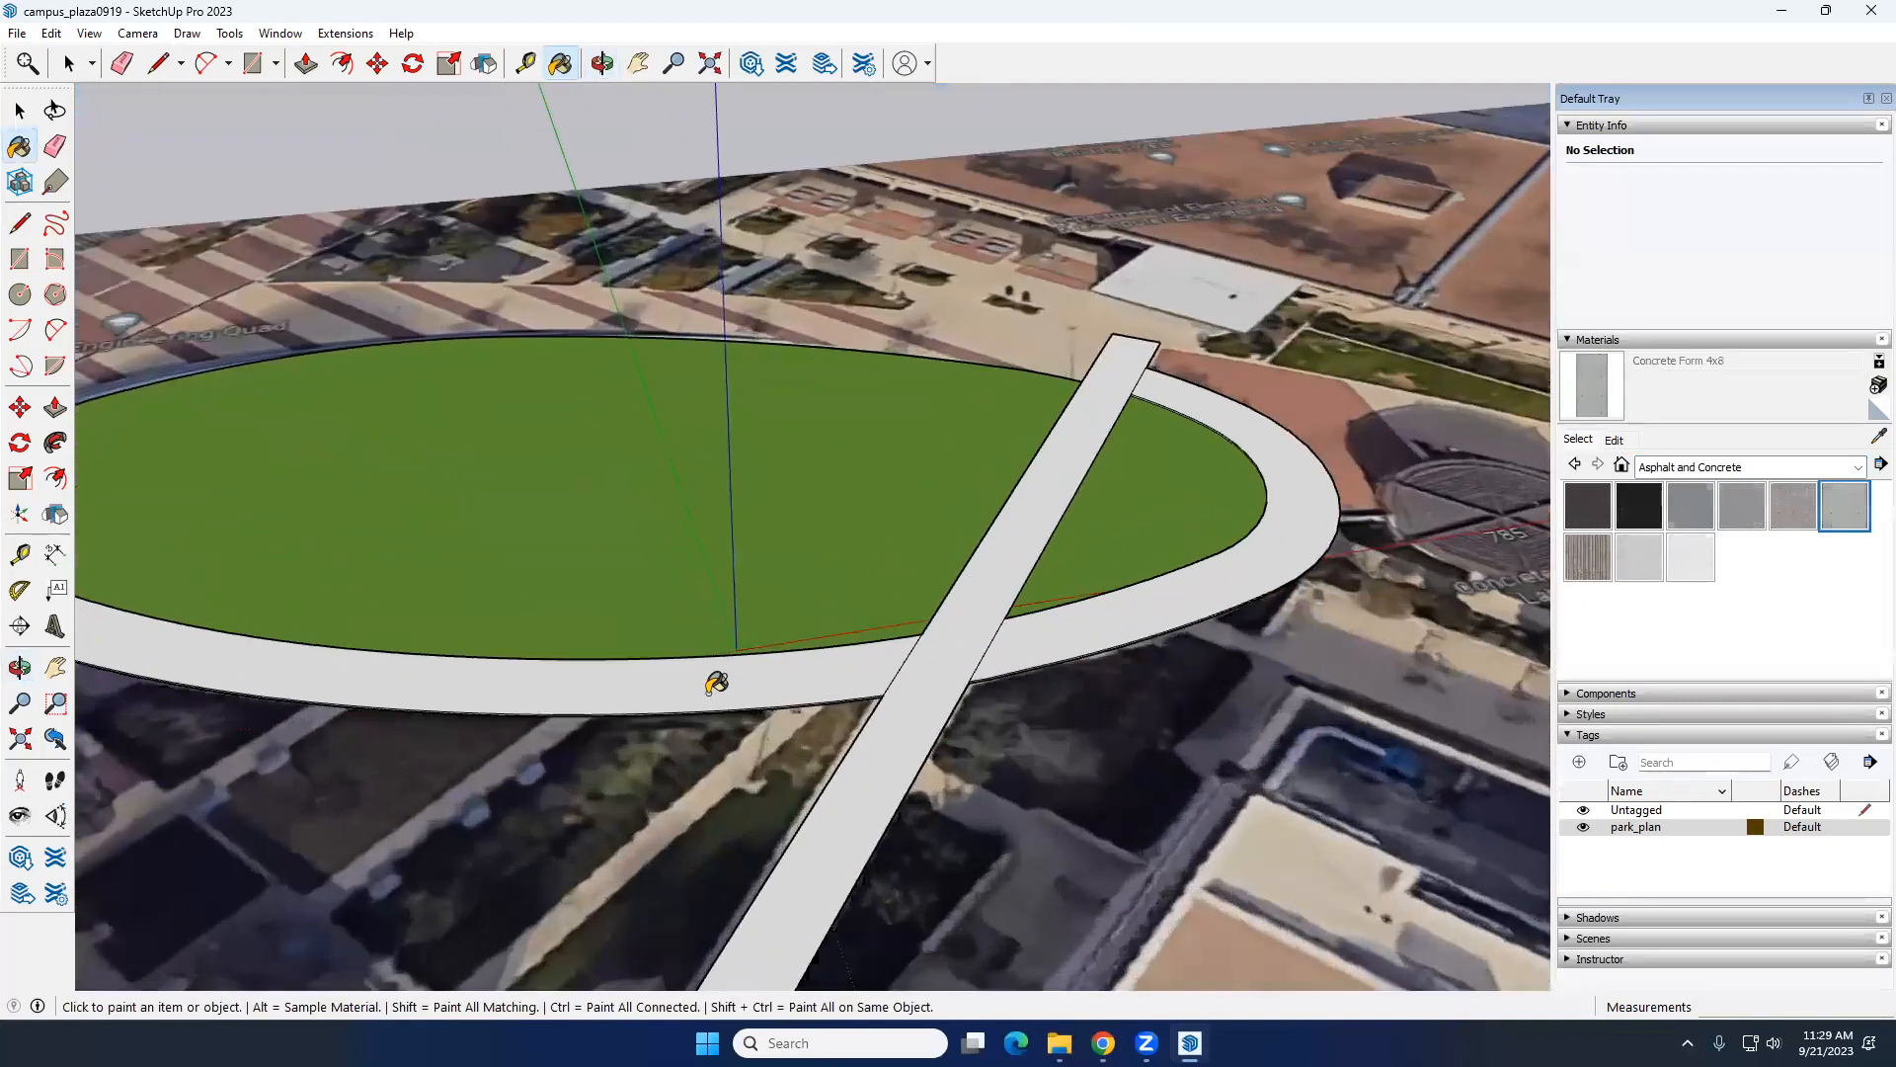
{"action": "left_click", "coordinate": [968, 662]}
{"action": "left_click", "coordinate": [1032, 640]}
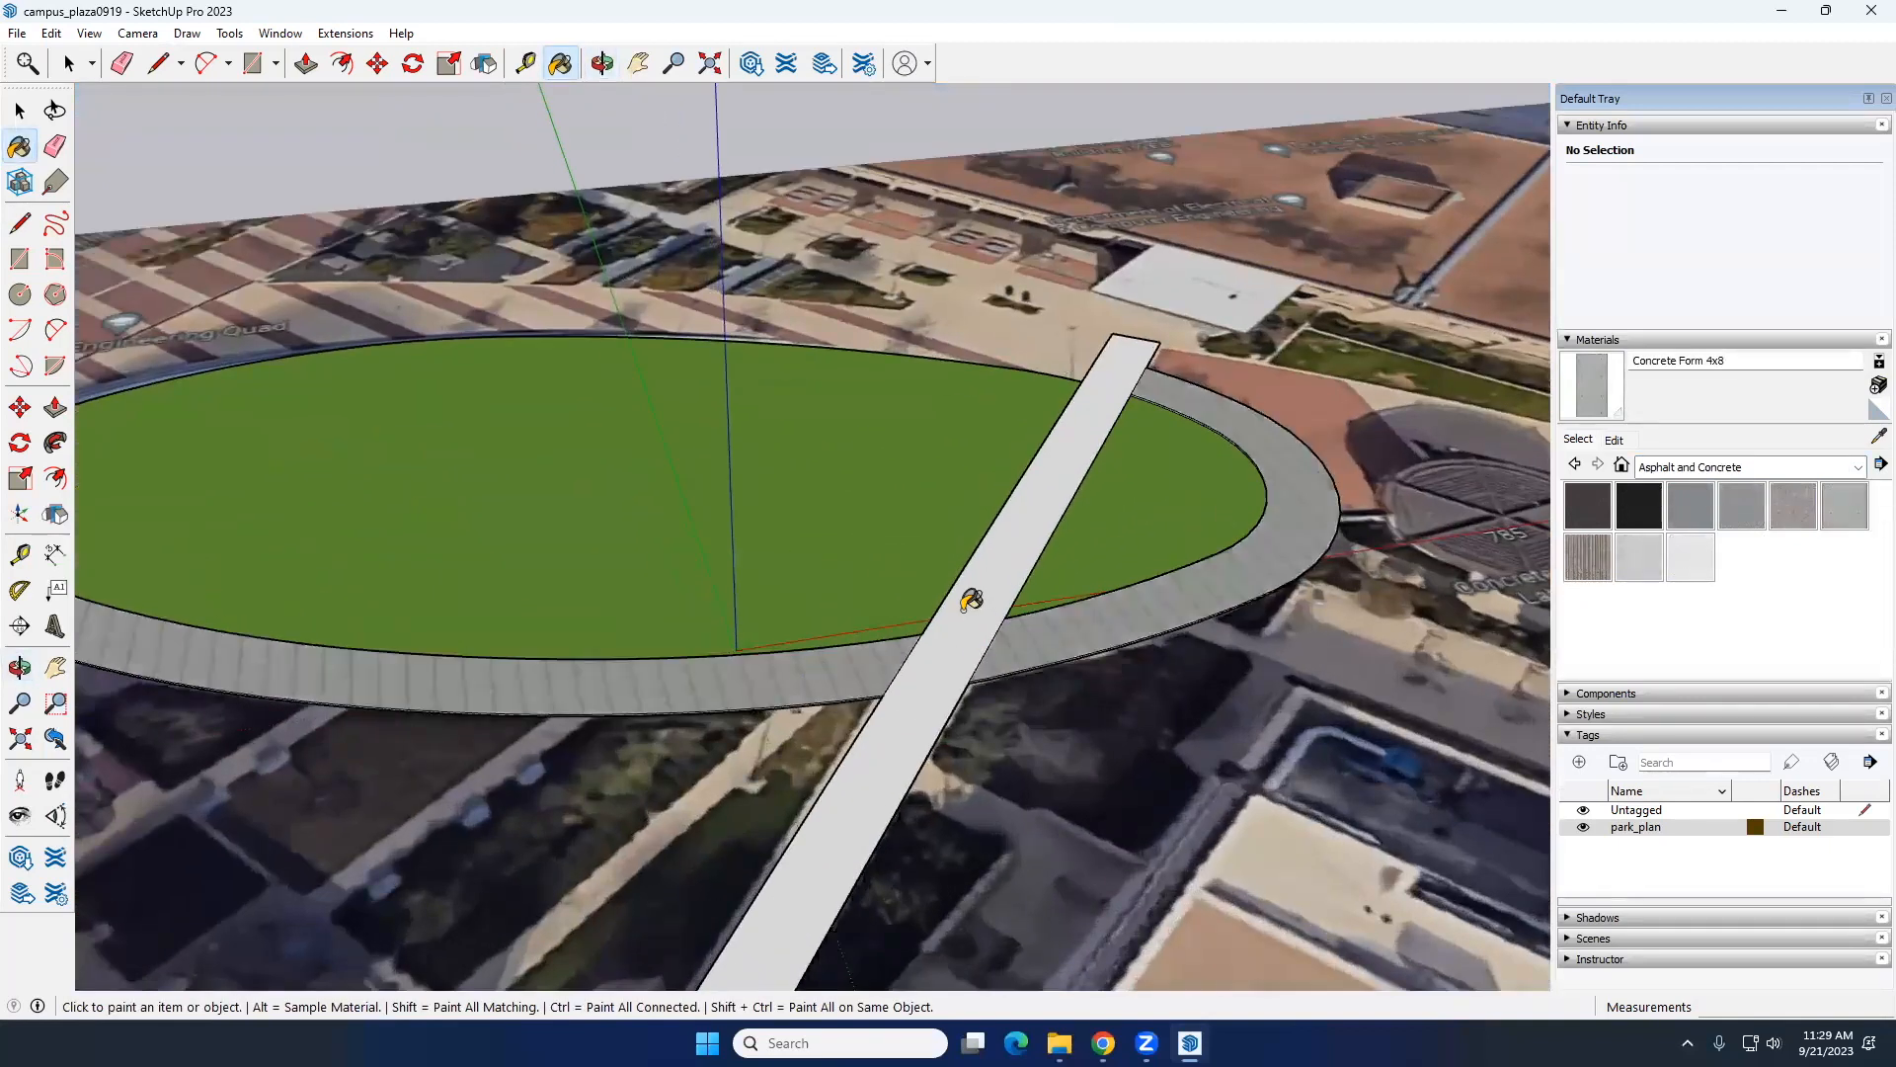
{"action": "key", "text": "space"}
Step: Hide the park_plan tag to view the original walkway in the aerial image, and show the tag again
{"action": "scroll", "coordinate": [963, 597], "scroll_direction": "down", "scroll_amount": 6}
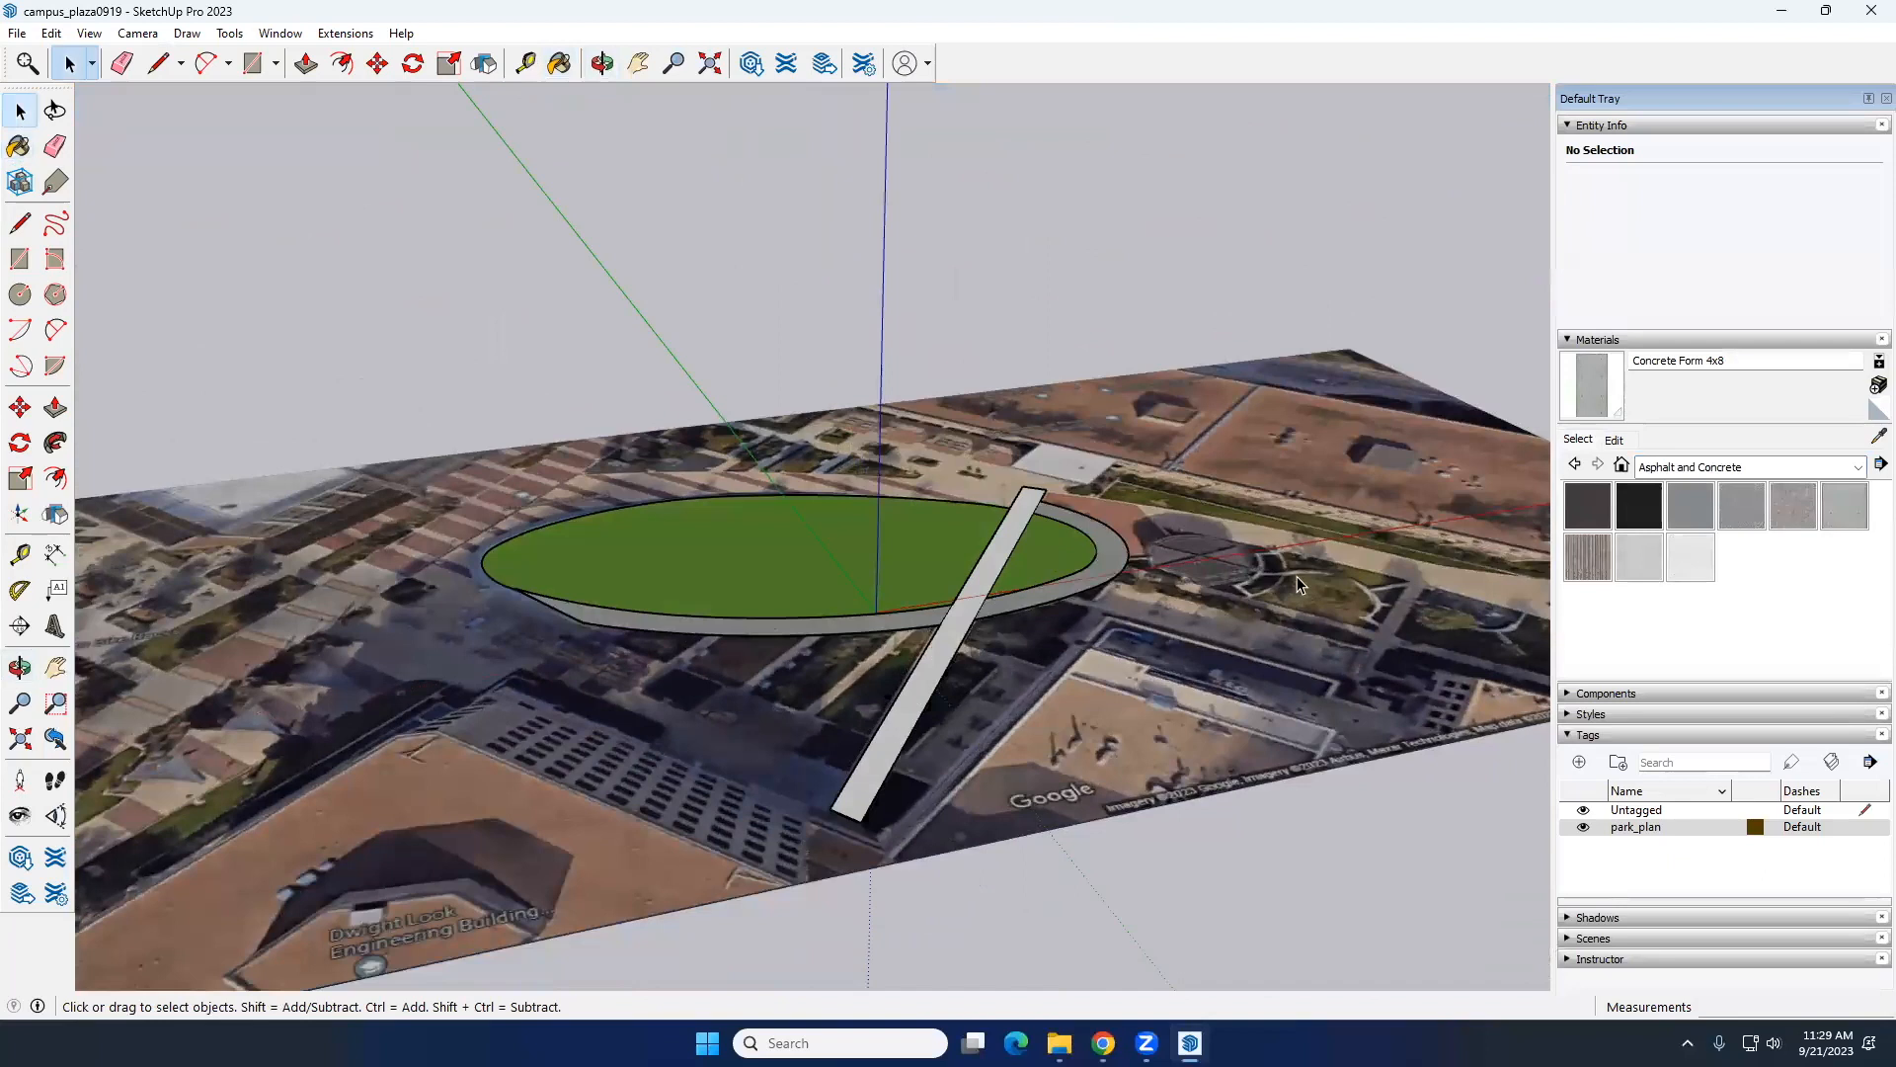
{"action": "left_click", "coordinate": [1583, 827]}
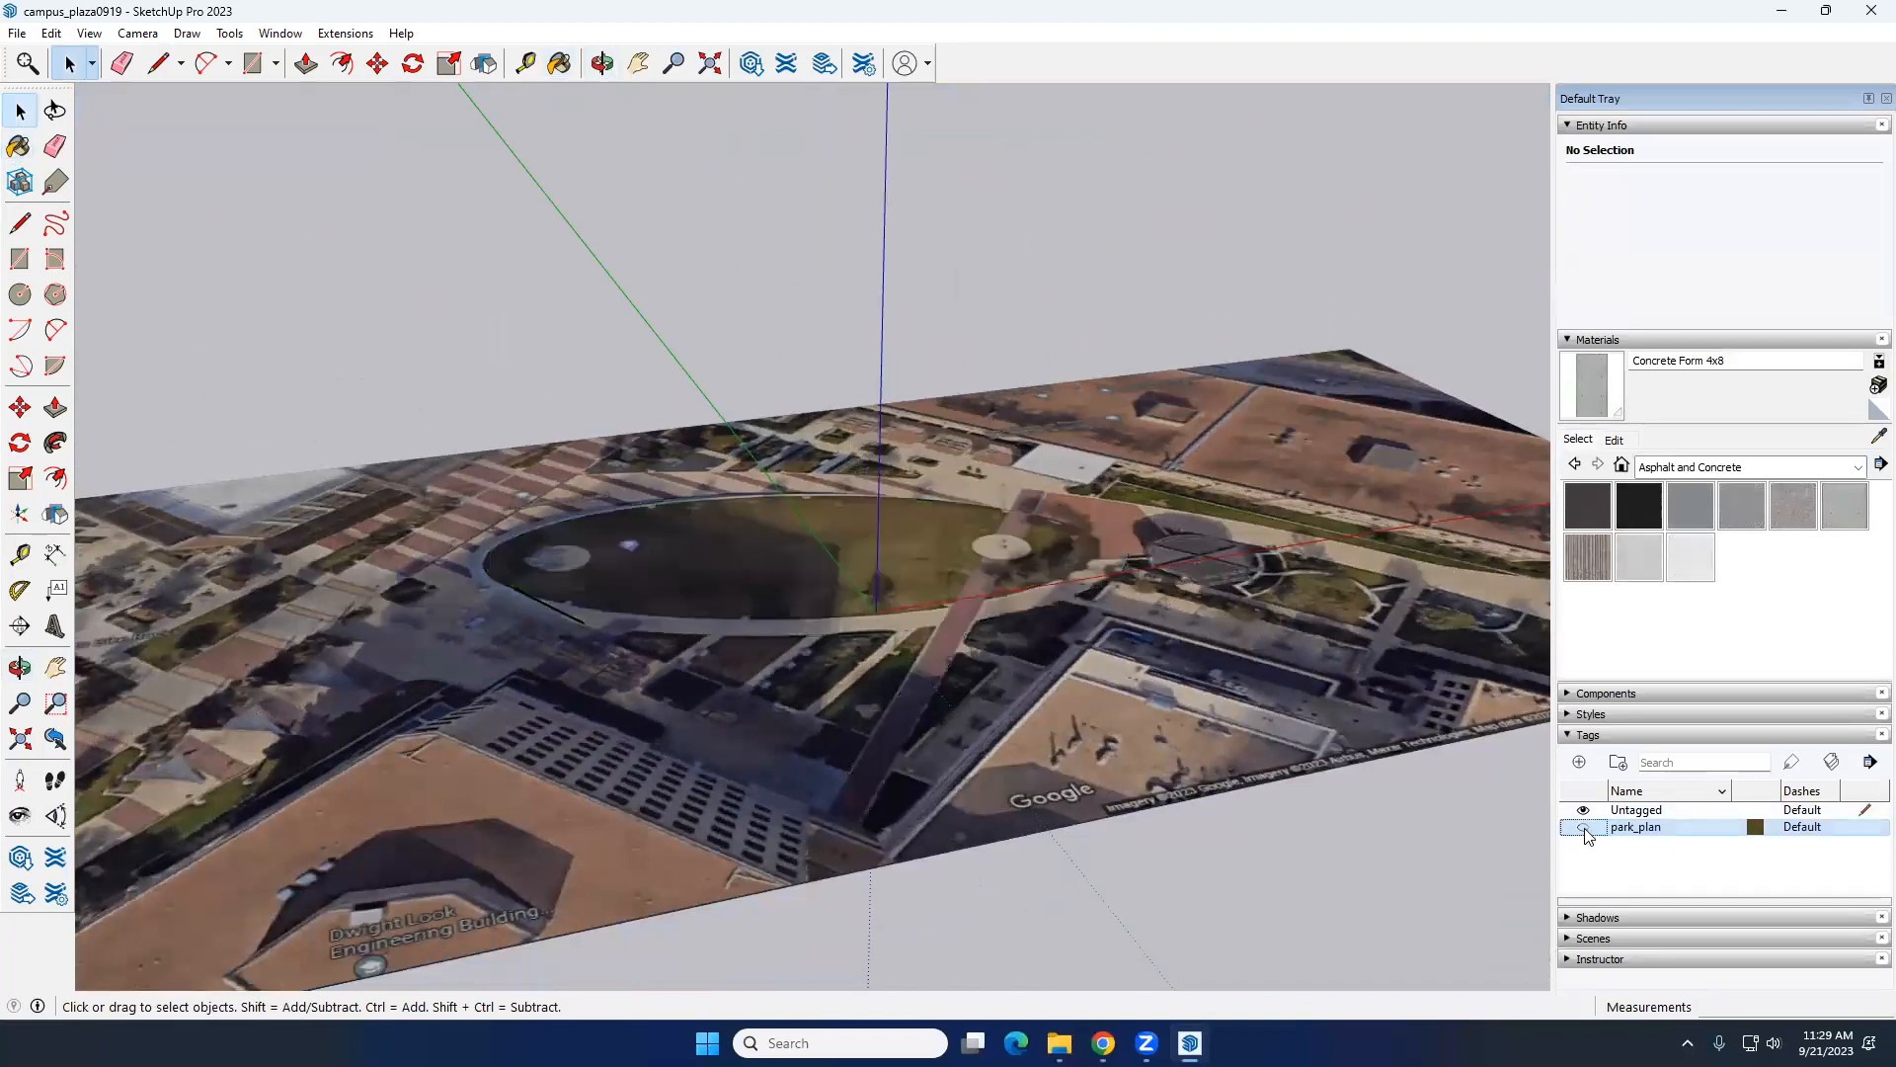
{"action": "left_click", "coordinate": [1584, 829]}
Step: Paint the diagonal walkway's top face with the dark red Color A08 from the Colors materials
{"action": "left_click", "coordinate": [1719, 472]}
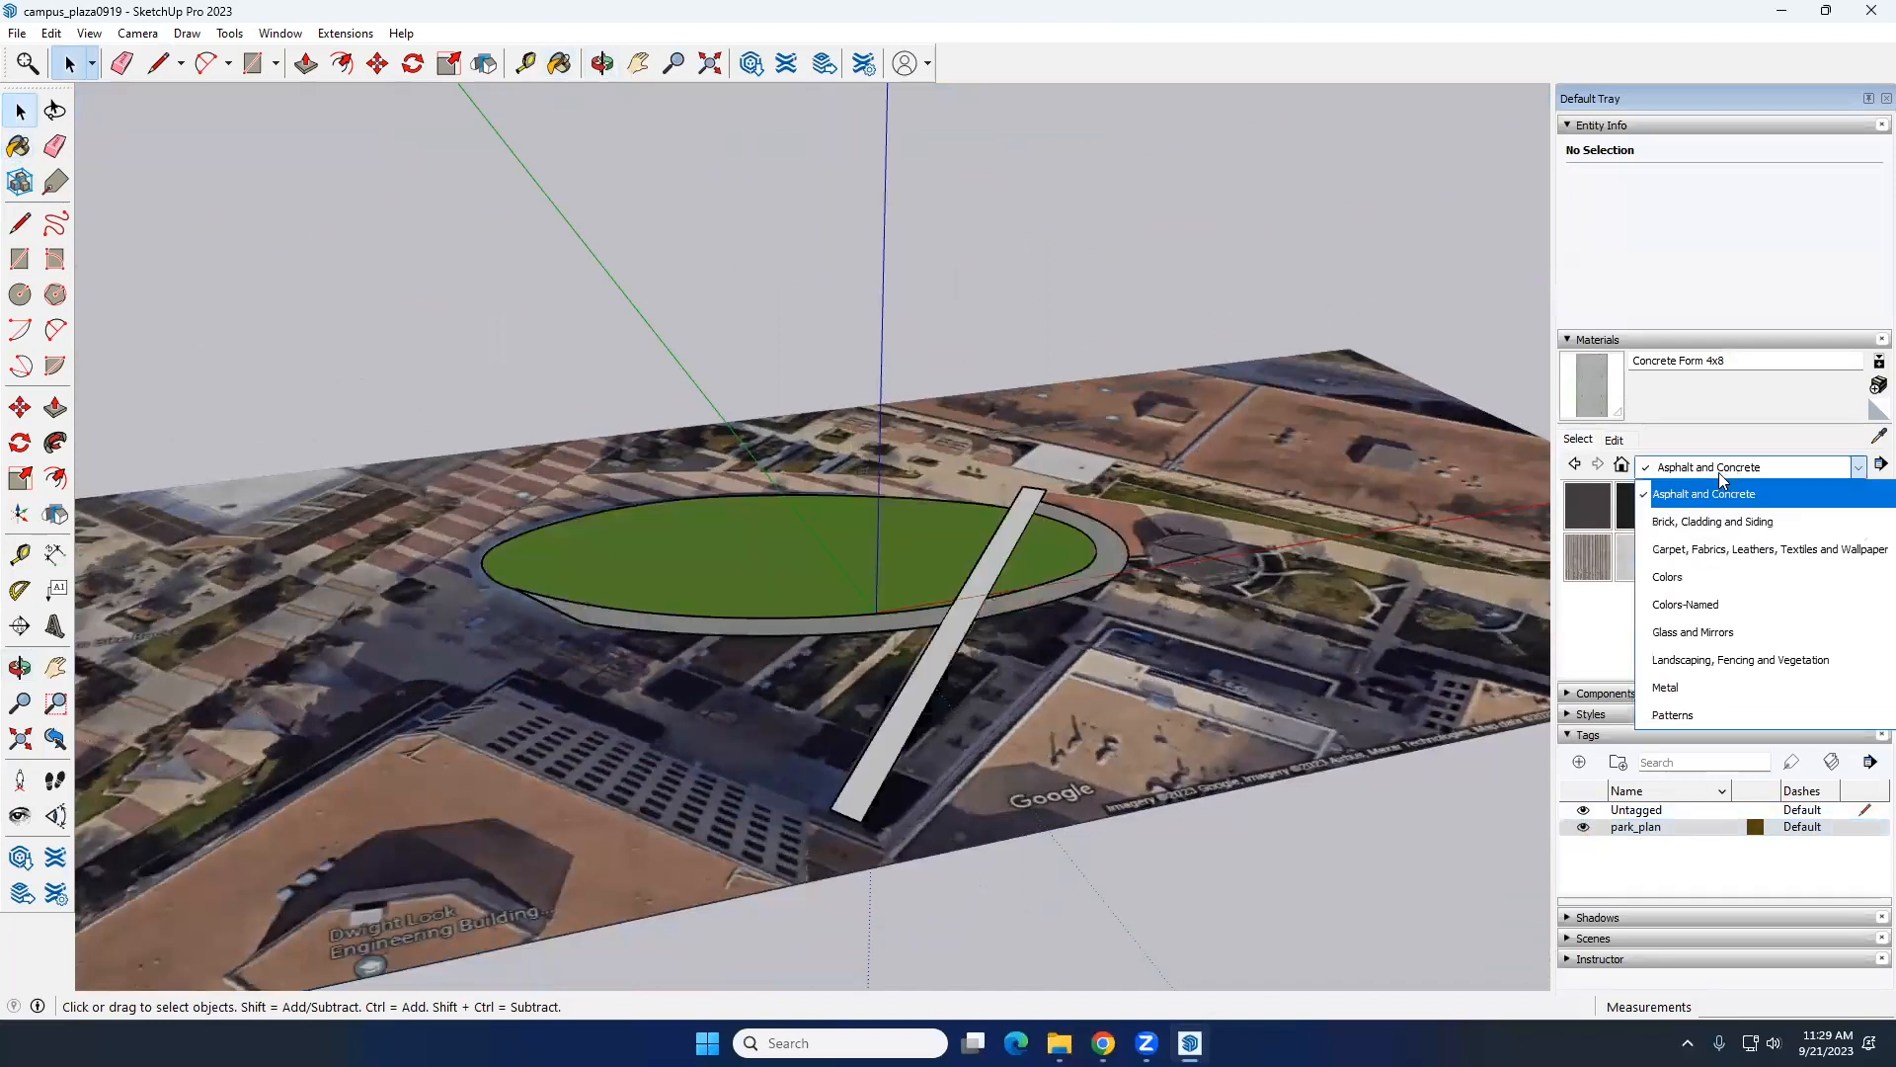
{"action": "left_click", "coordinate": [1699, 581]}
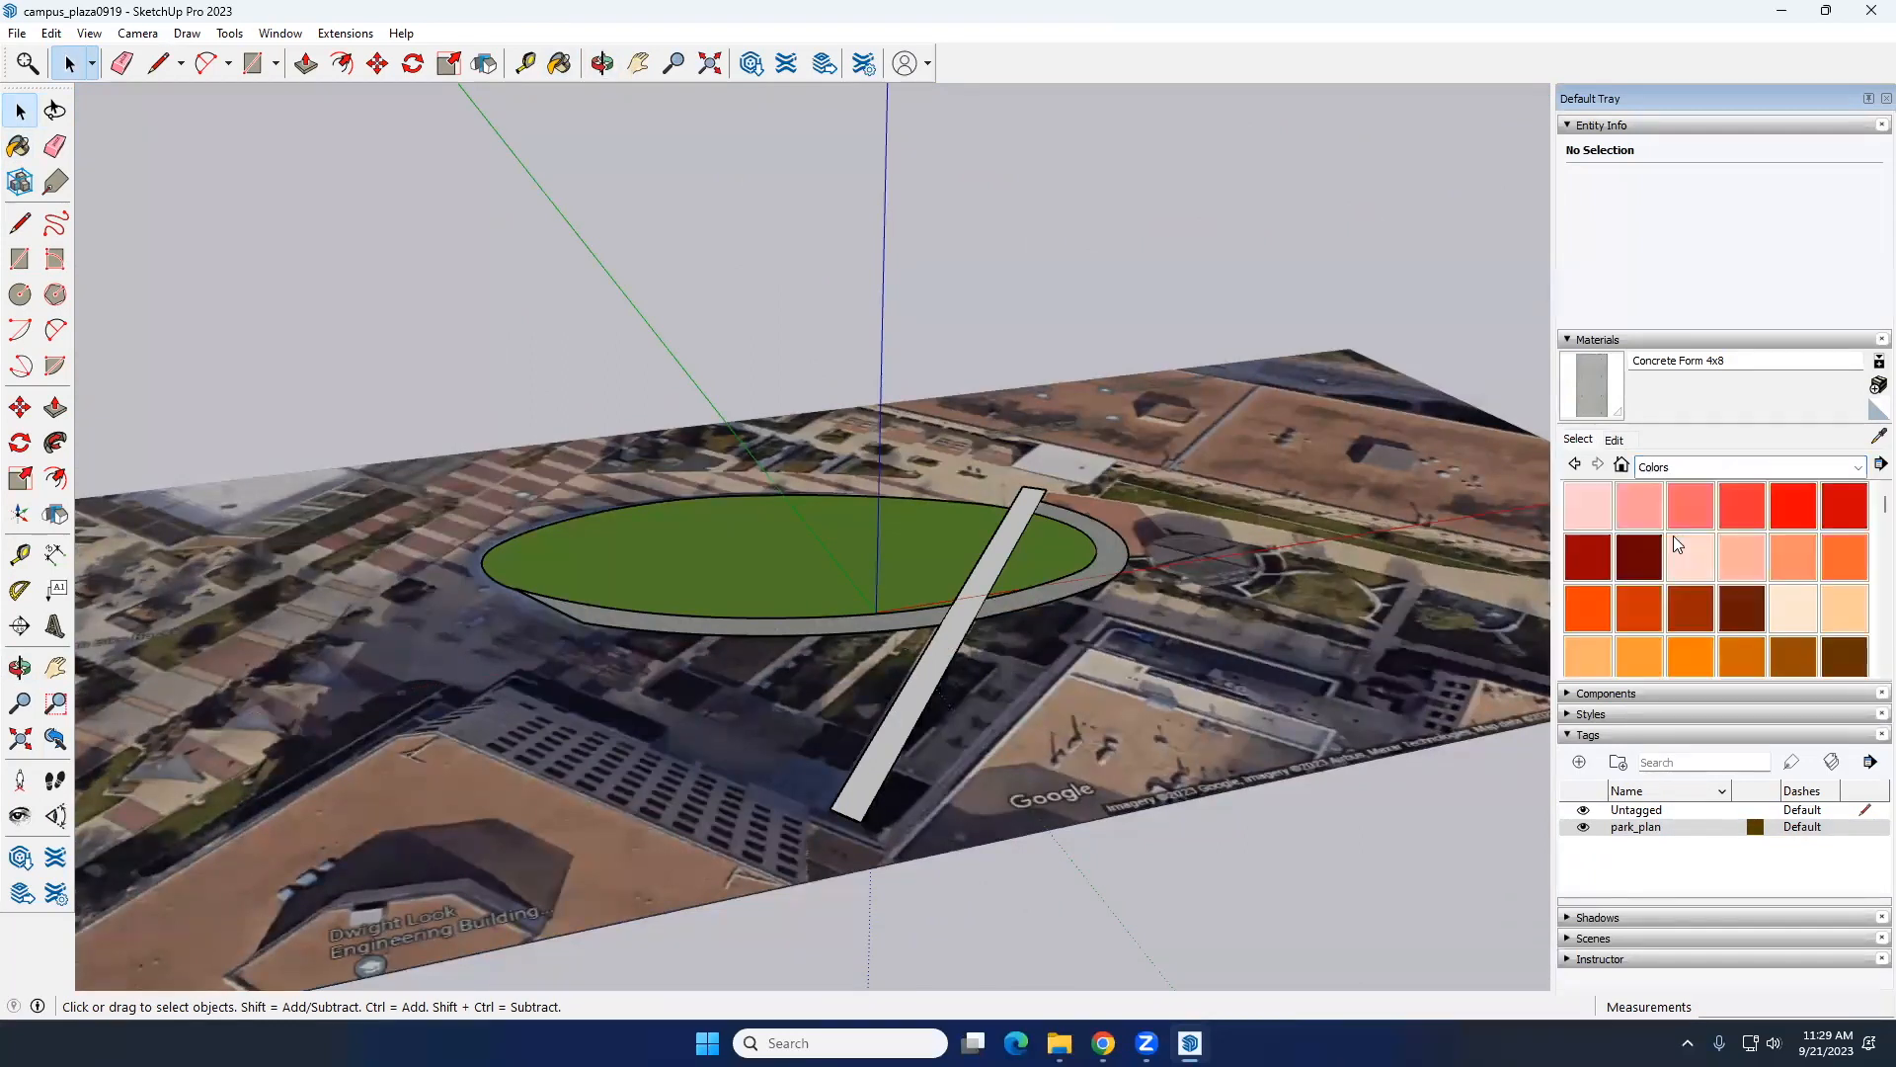
{"action": "scroll", "coordinate": [1766, 592], "scroll_direction": "down", "scroll_amount": 10}
{"action": "scroll", "coordinate": [1766, 592], "scroll_direction": "up", "scroll_amount": 9}
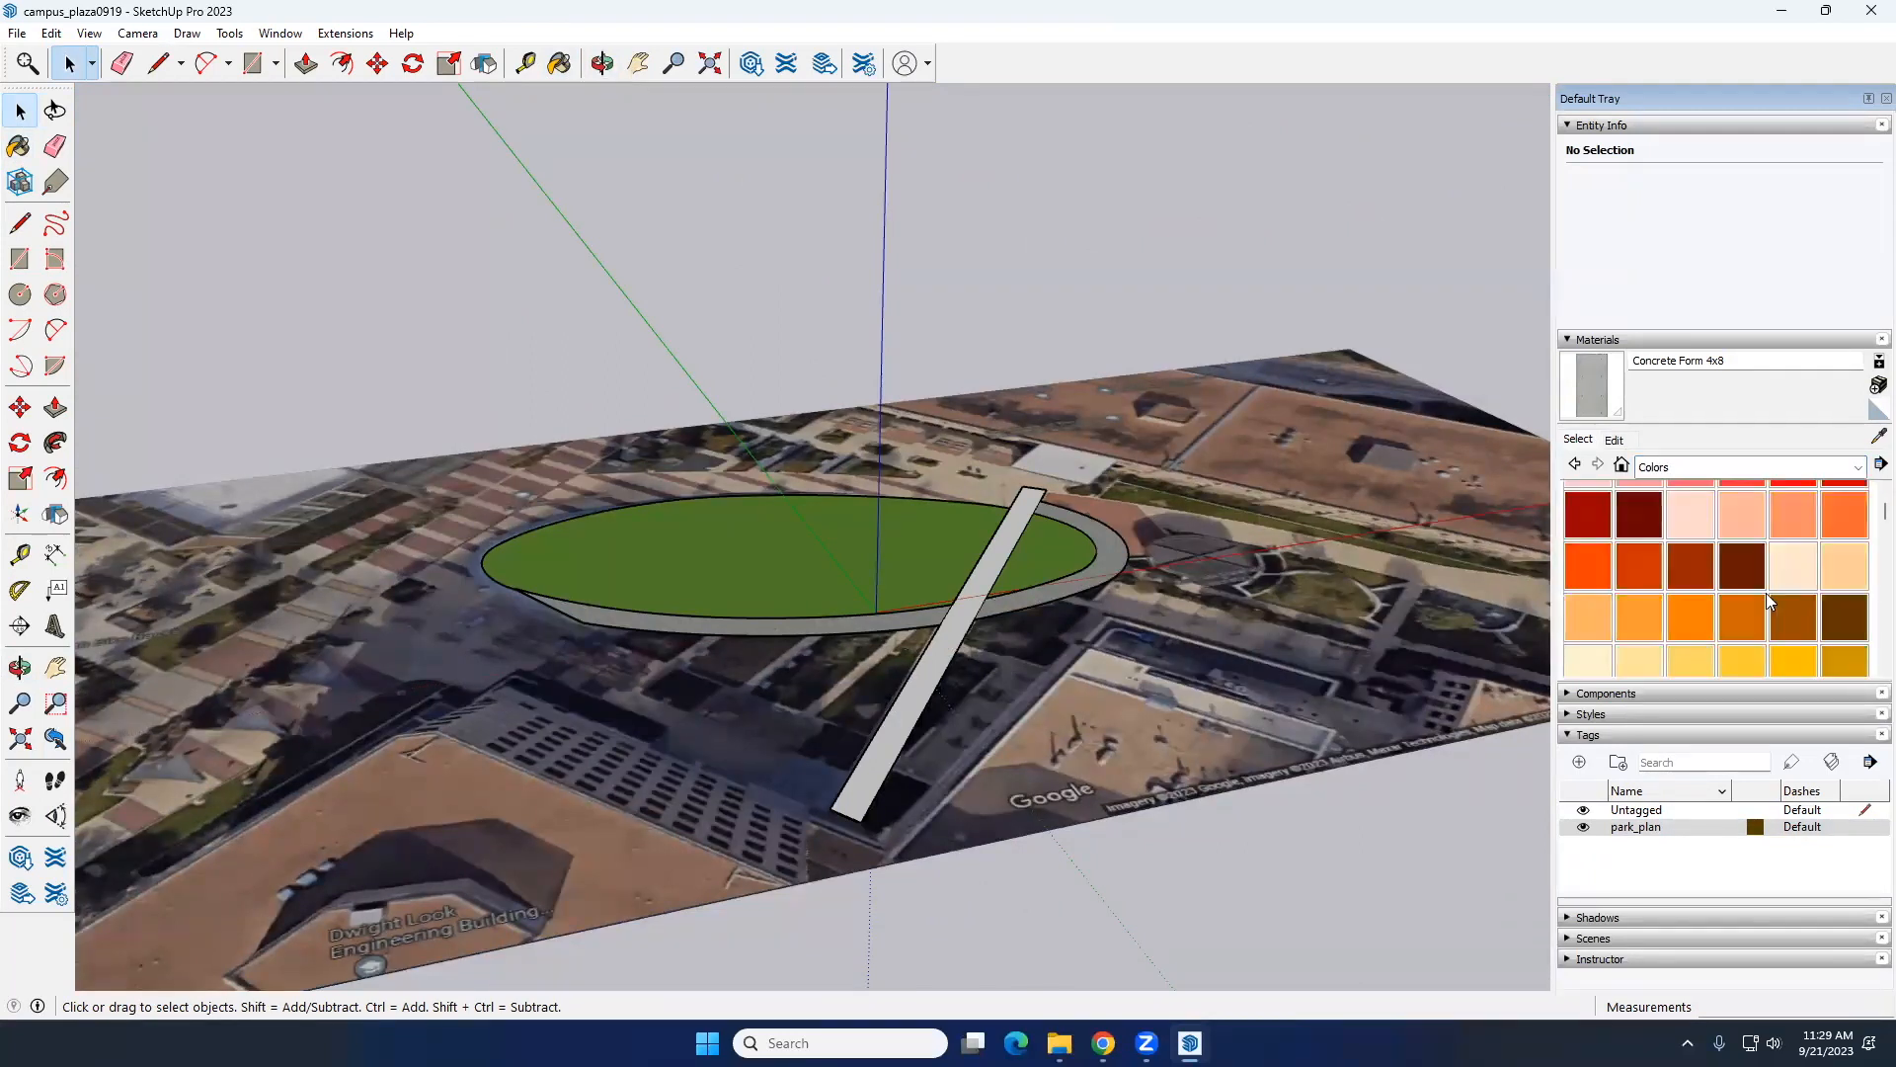
{"action": "scroll", "coordinate": [1766, 592], "scroll_direction": "up", "scroll_amount": 1}
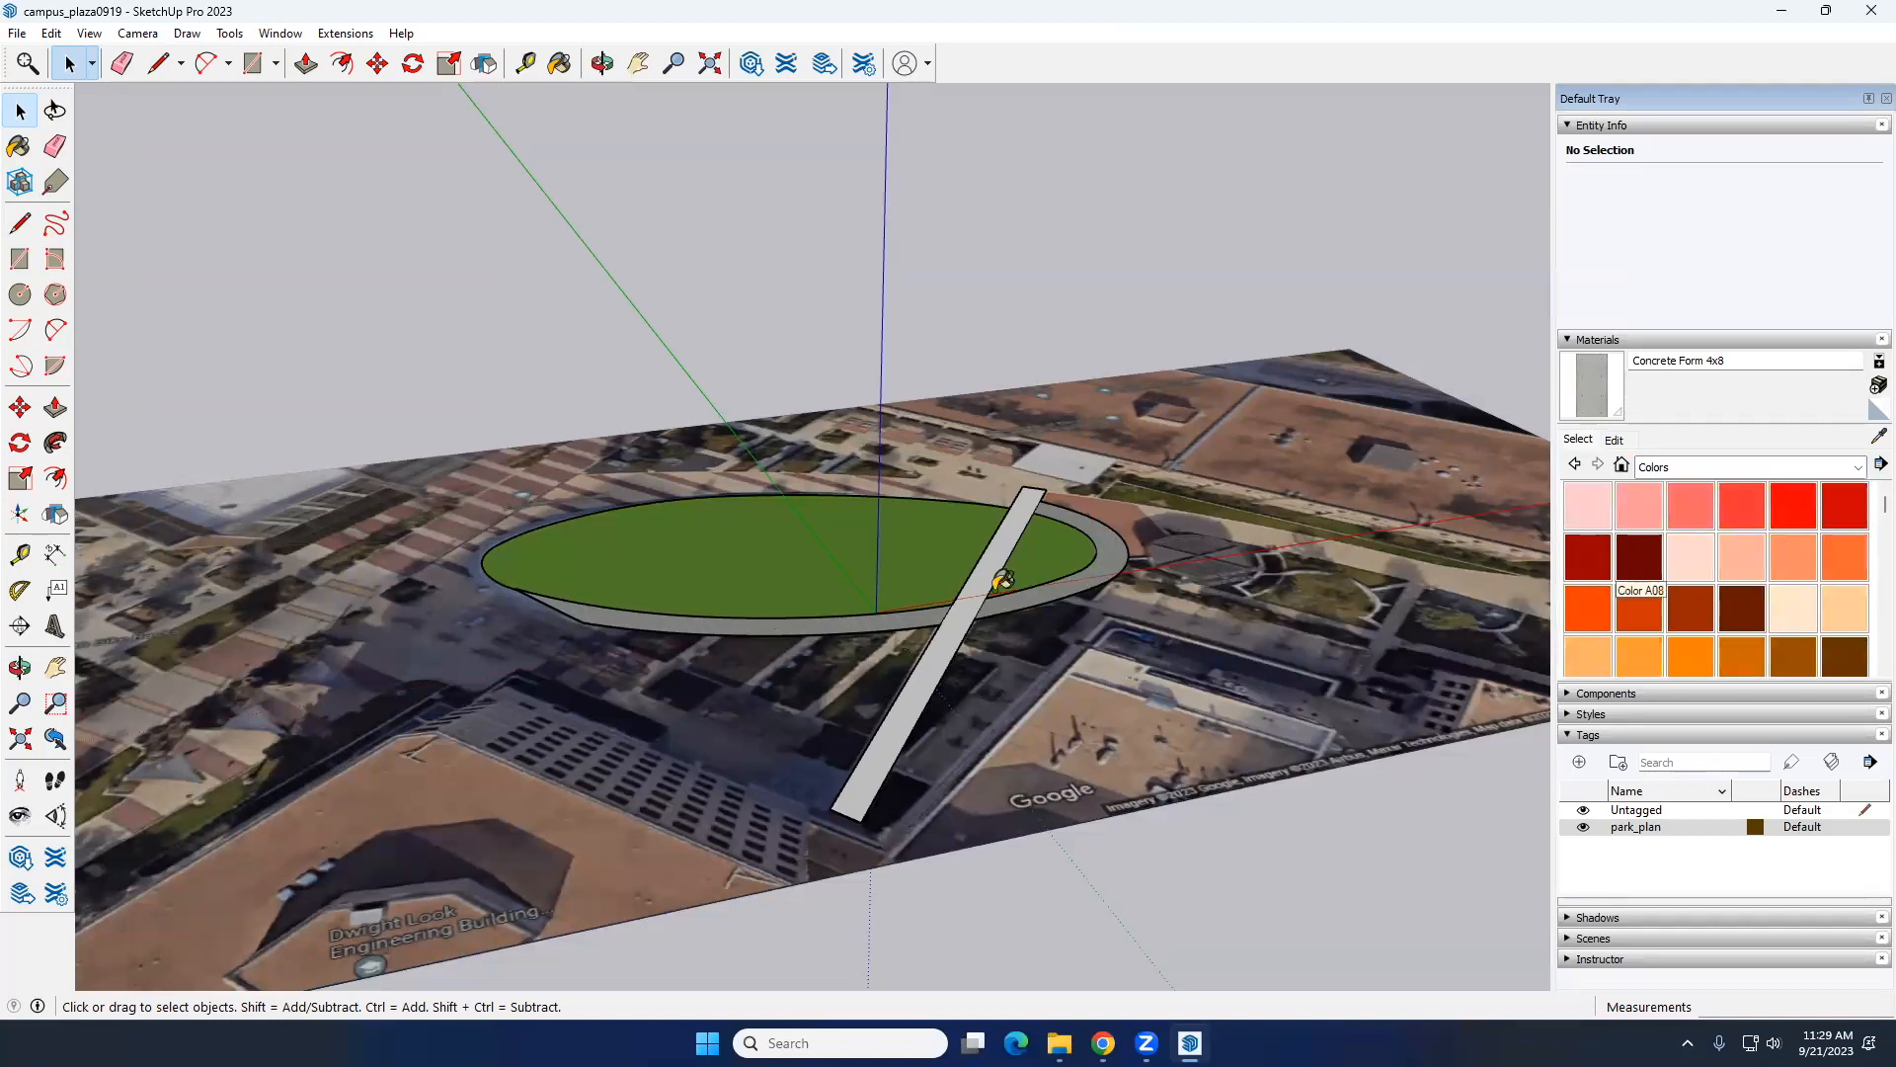
{"action": "left_click", "coordinate": [1639, 558]}
{"action": "left_click", "coordinate": [971, 603]}
{"action": "key", "text": "space"}
Step: Examine the painted lawn, ring path and diagonal walkway from several sides over the aerial image
{"action": "scroll", "coordinate": [971, 604], "scroll_direction": "down", "scroll_amount": 3}
{"action": "middle_click_drag", "start_coordinate": [971, 604], "coordinate": [965, 649]}
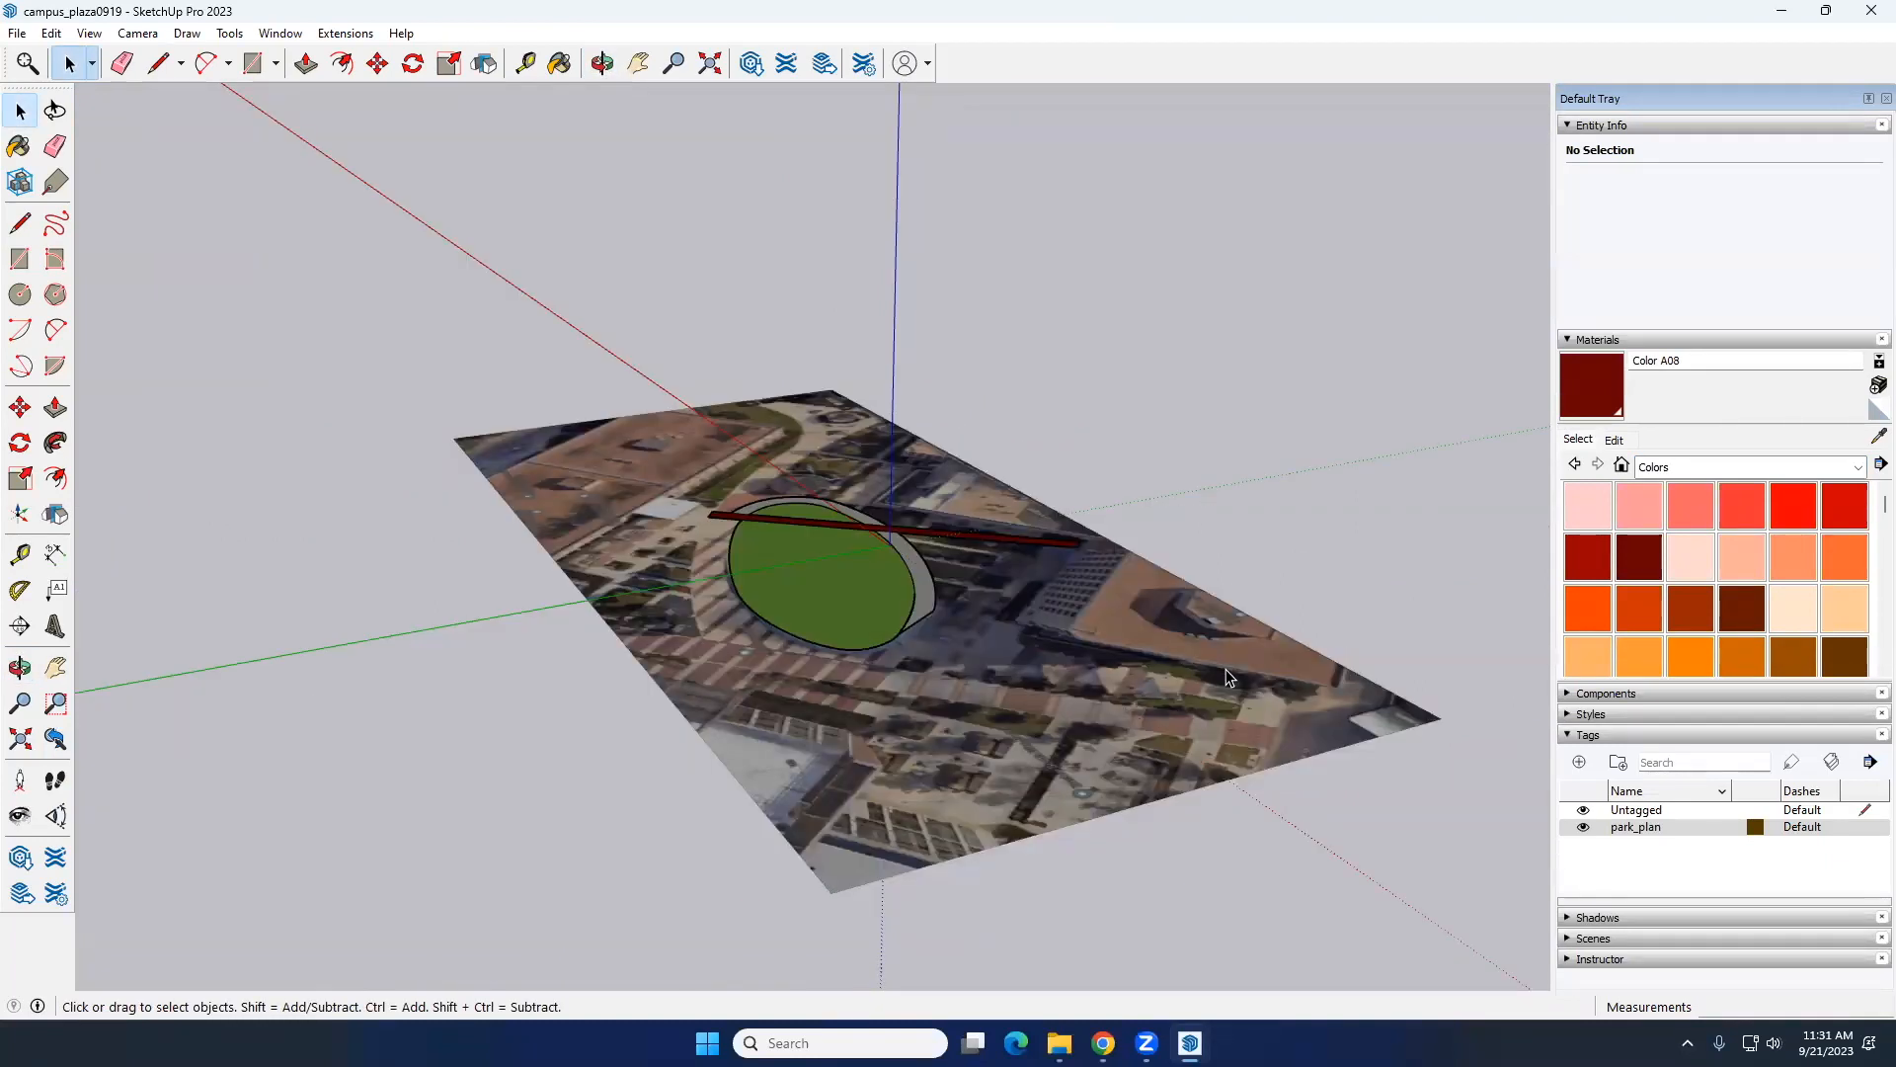
{"action": "middle_click_drag", "start_coordinate": [1035, 612], "coordinate": [664, 588]}
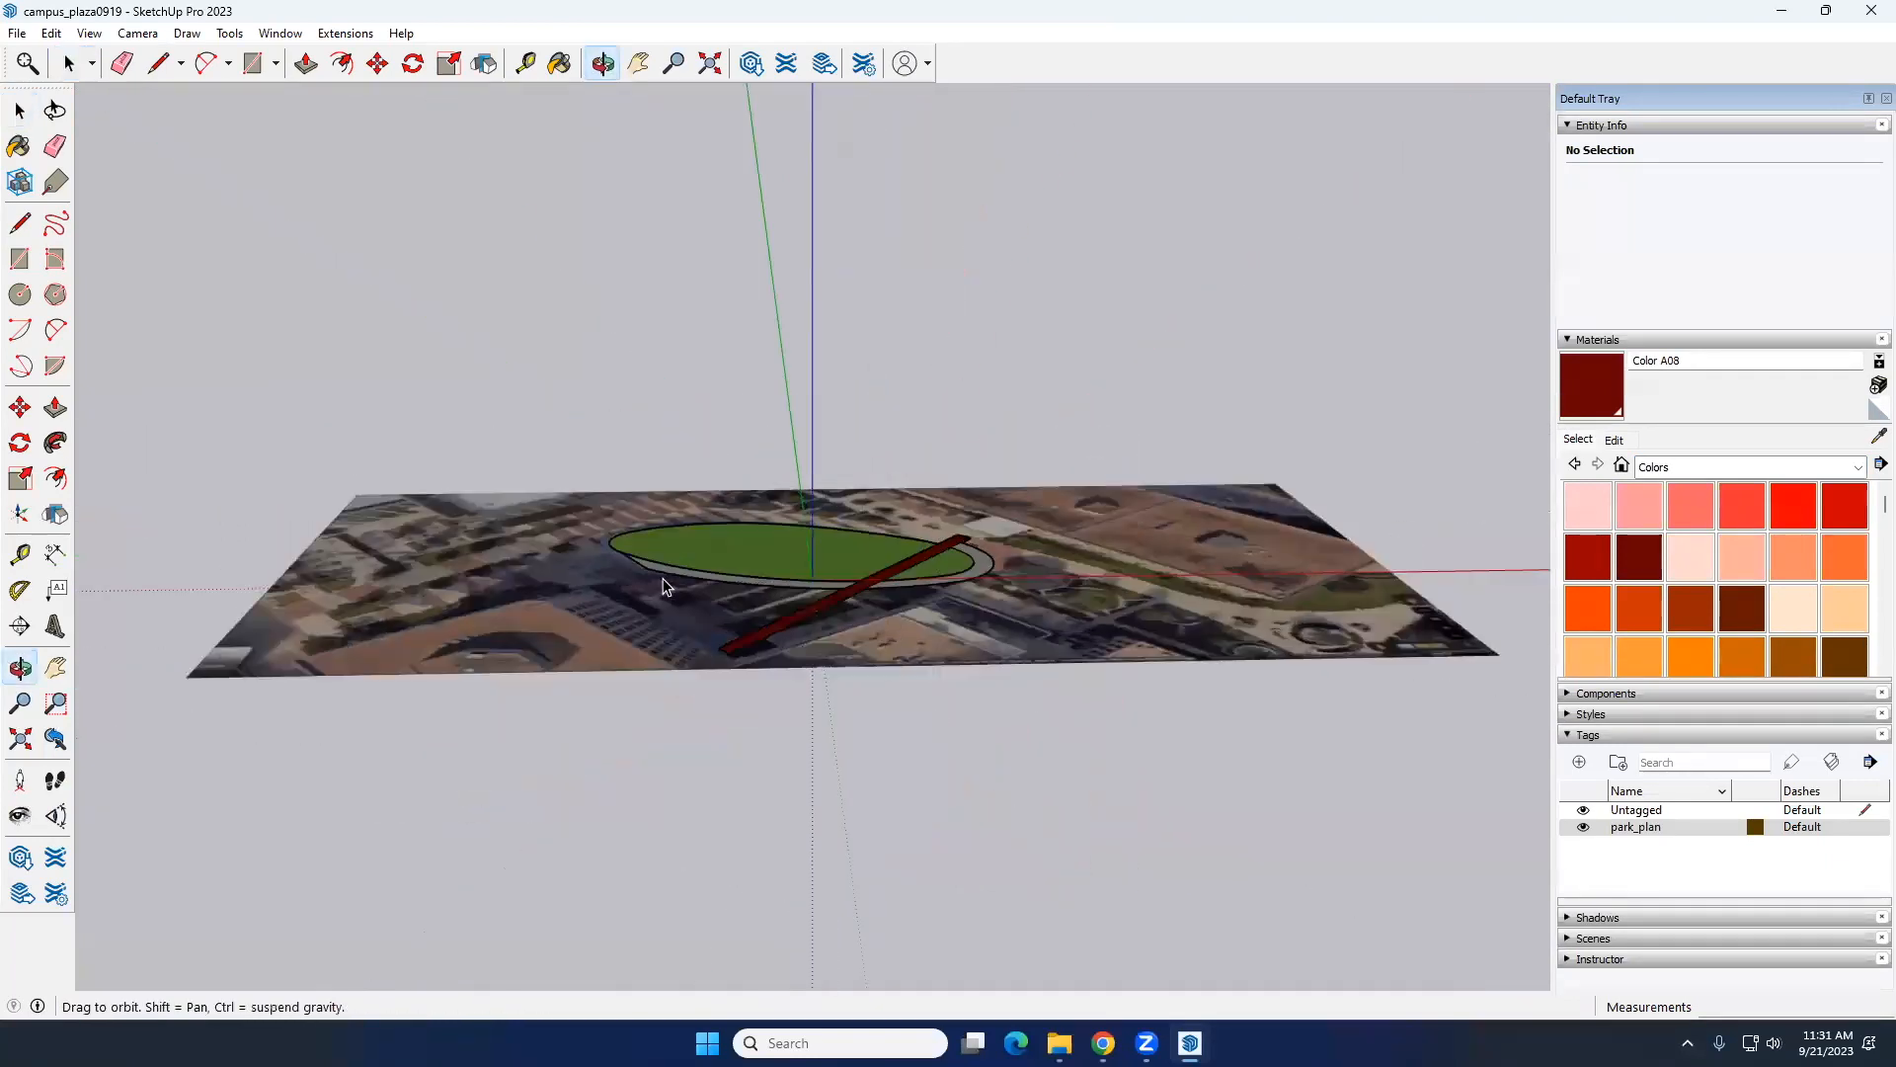
{"action": "scroll", "coordinate": [902, 606], "scroll_direction": "up", "scroll_amount": 6}
{"action": "scroll", "coordinate": [847, 632], "scroll_direction": "down", "scroll_amount": 3}
{"action": "middle_click_drag", "start_coordinate": [847, 632], "coordinate": [813, 709]}
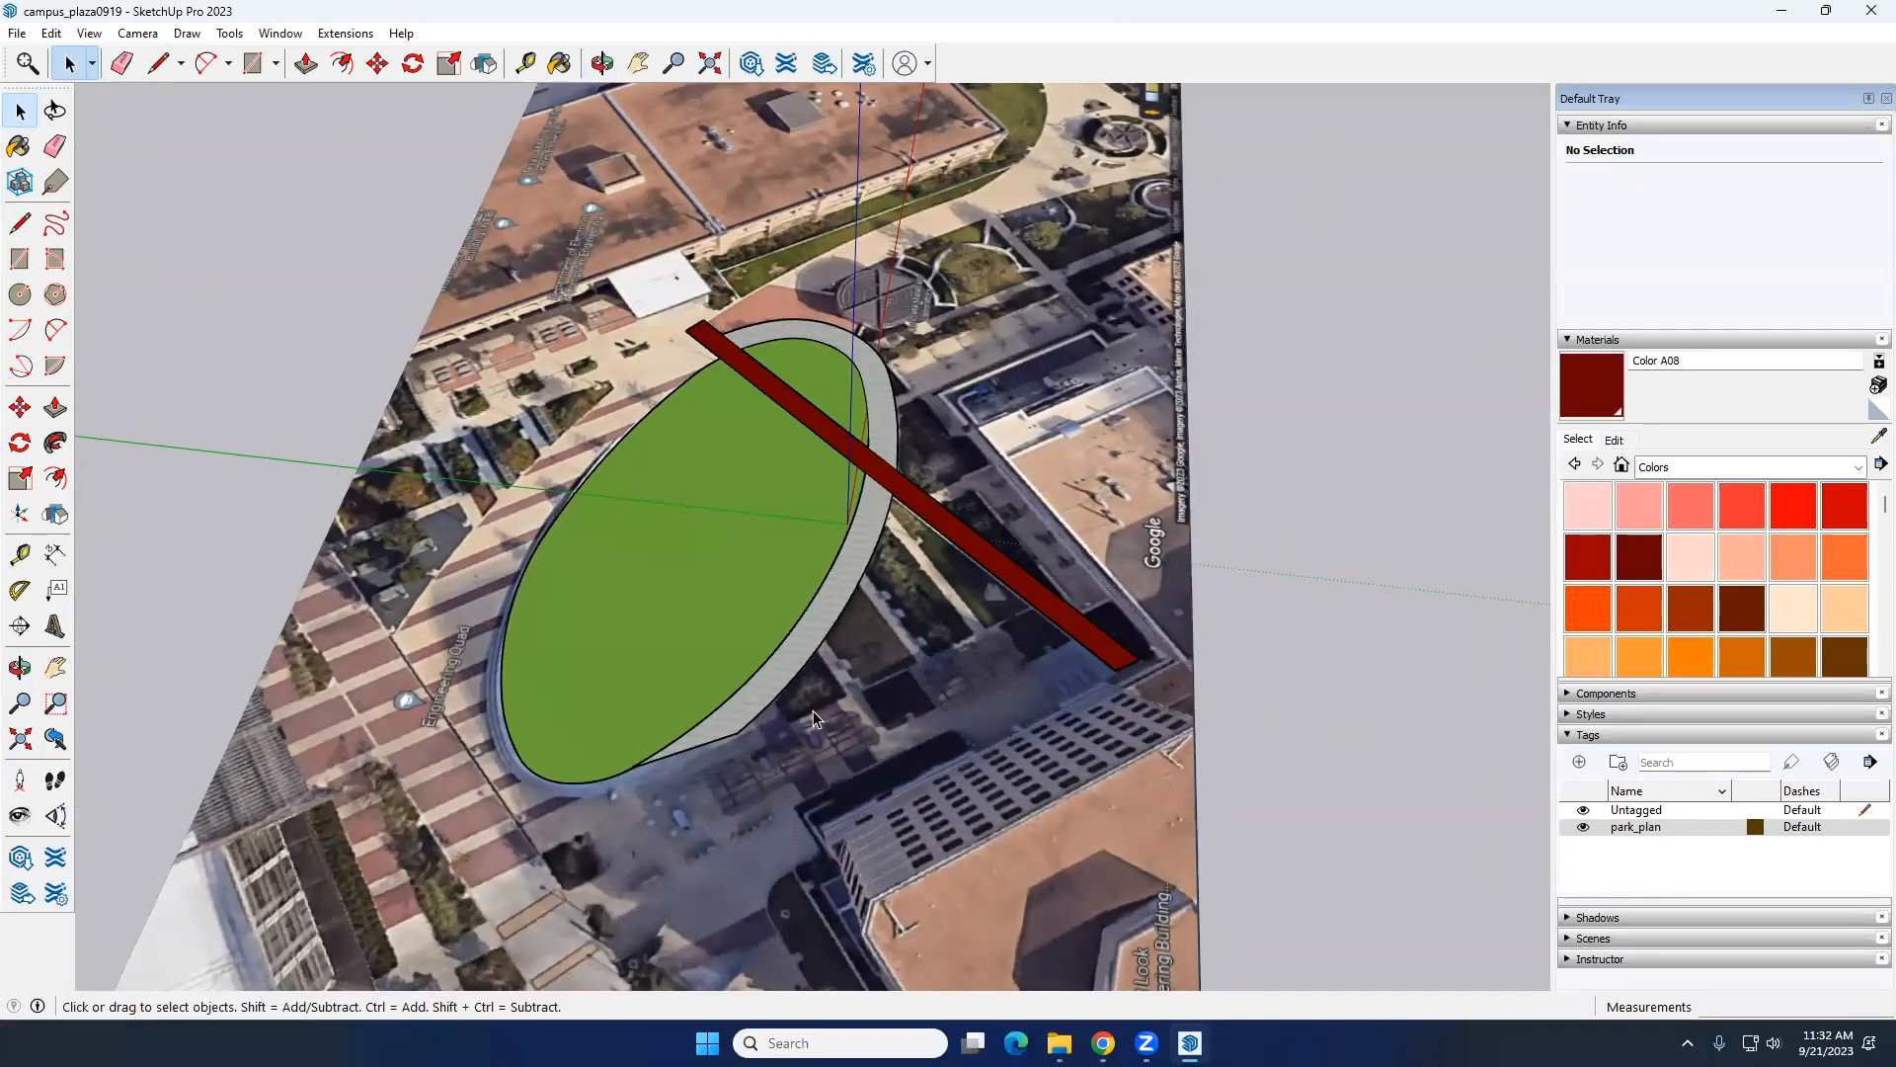
{"action": "middle_click_drag", "start_coordinate": [768, 555], "coordinate": [927, 593]}
{"action": "scroll", "coordinate": [907, 670], "scroll_direction": "up", "scroll_amount": 4}
{"action": "scroll", "coordinate": [938, 568], "scroll_direction": "up", "scroll_amount": 2}
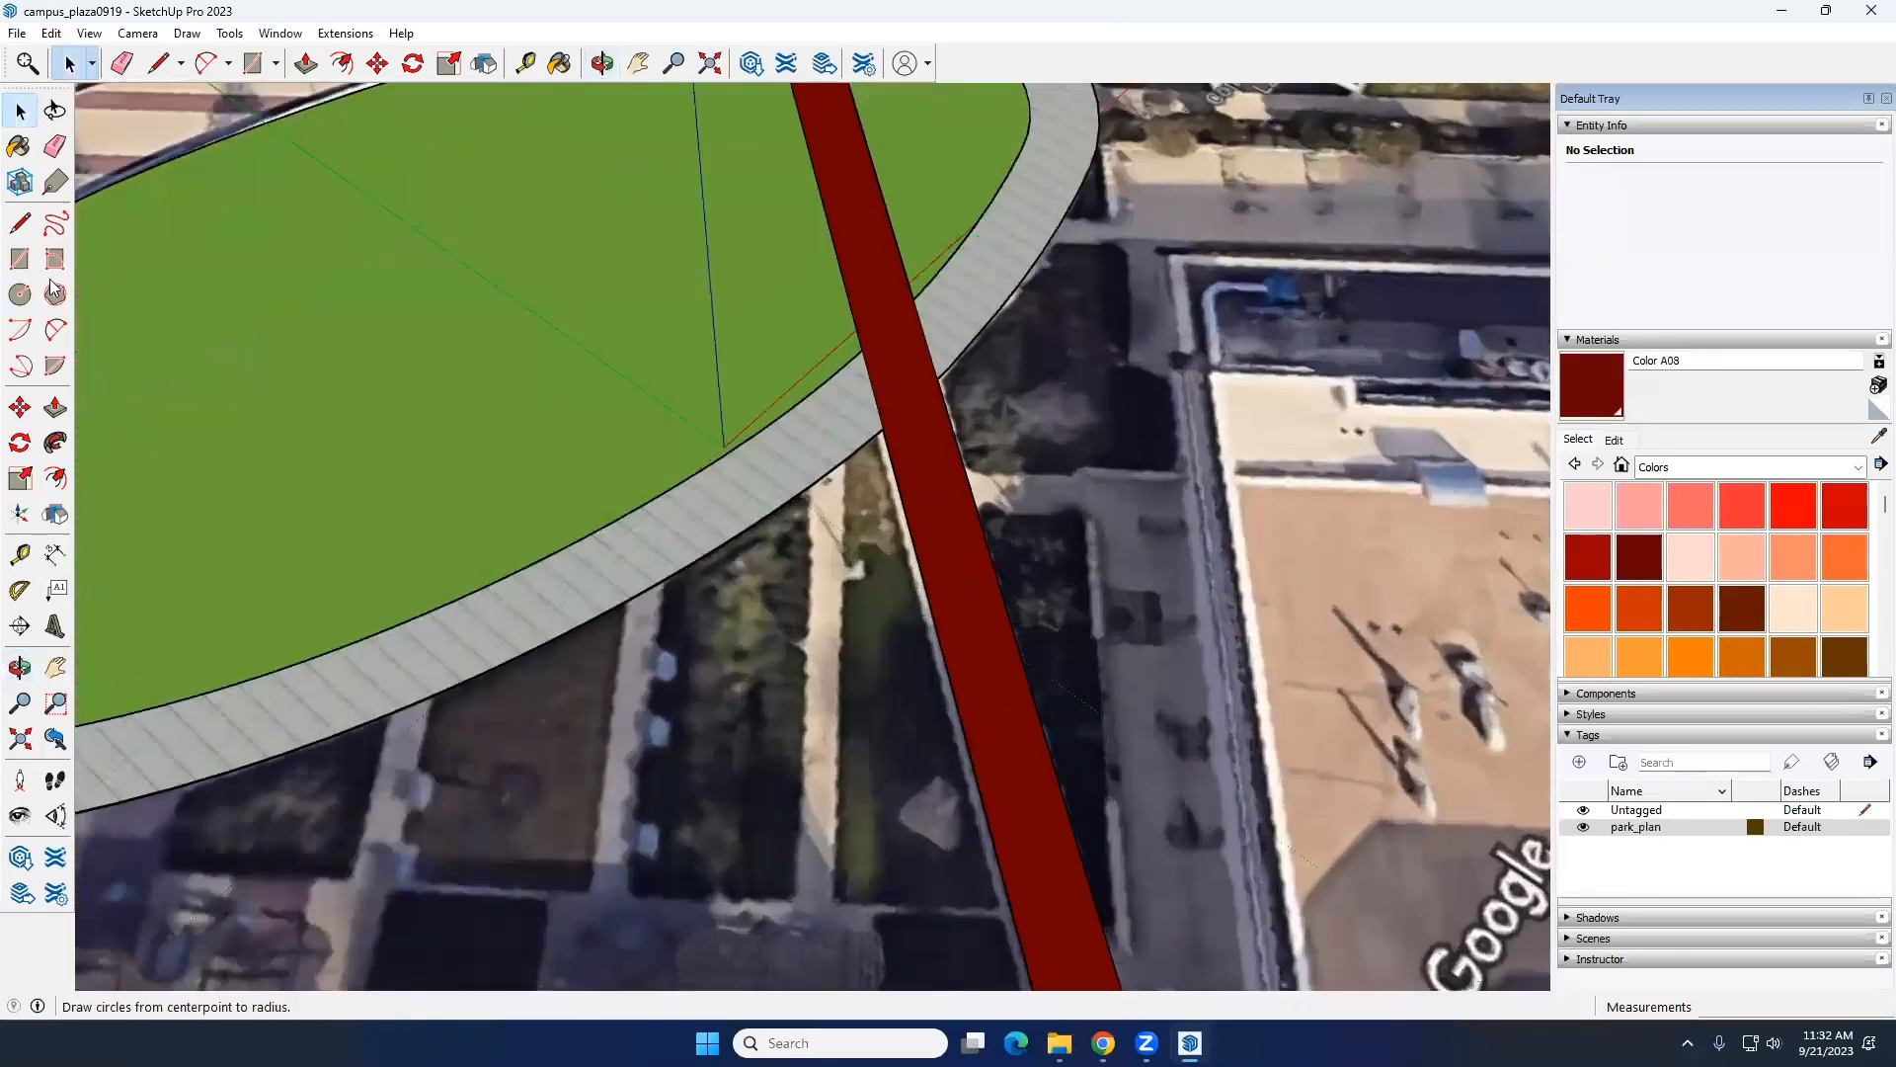
{"action": "left_click", "coordinate": [20, 259]}
{"action": "scroll", "coordinate": [1024, 847], "scroll_direction": "down", "scroll_amount": 2}
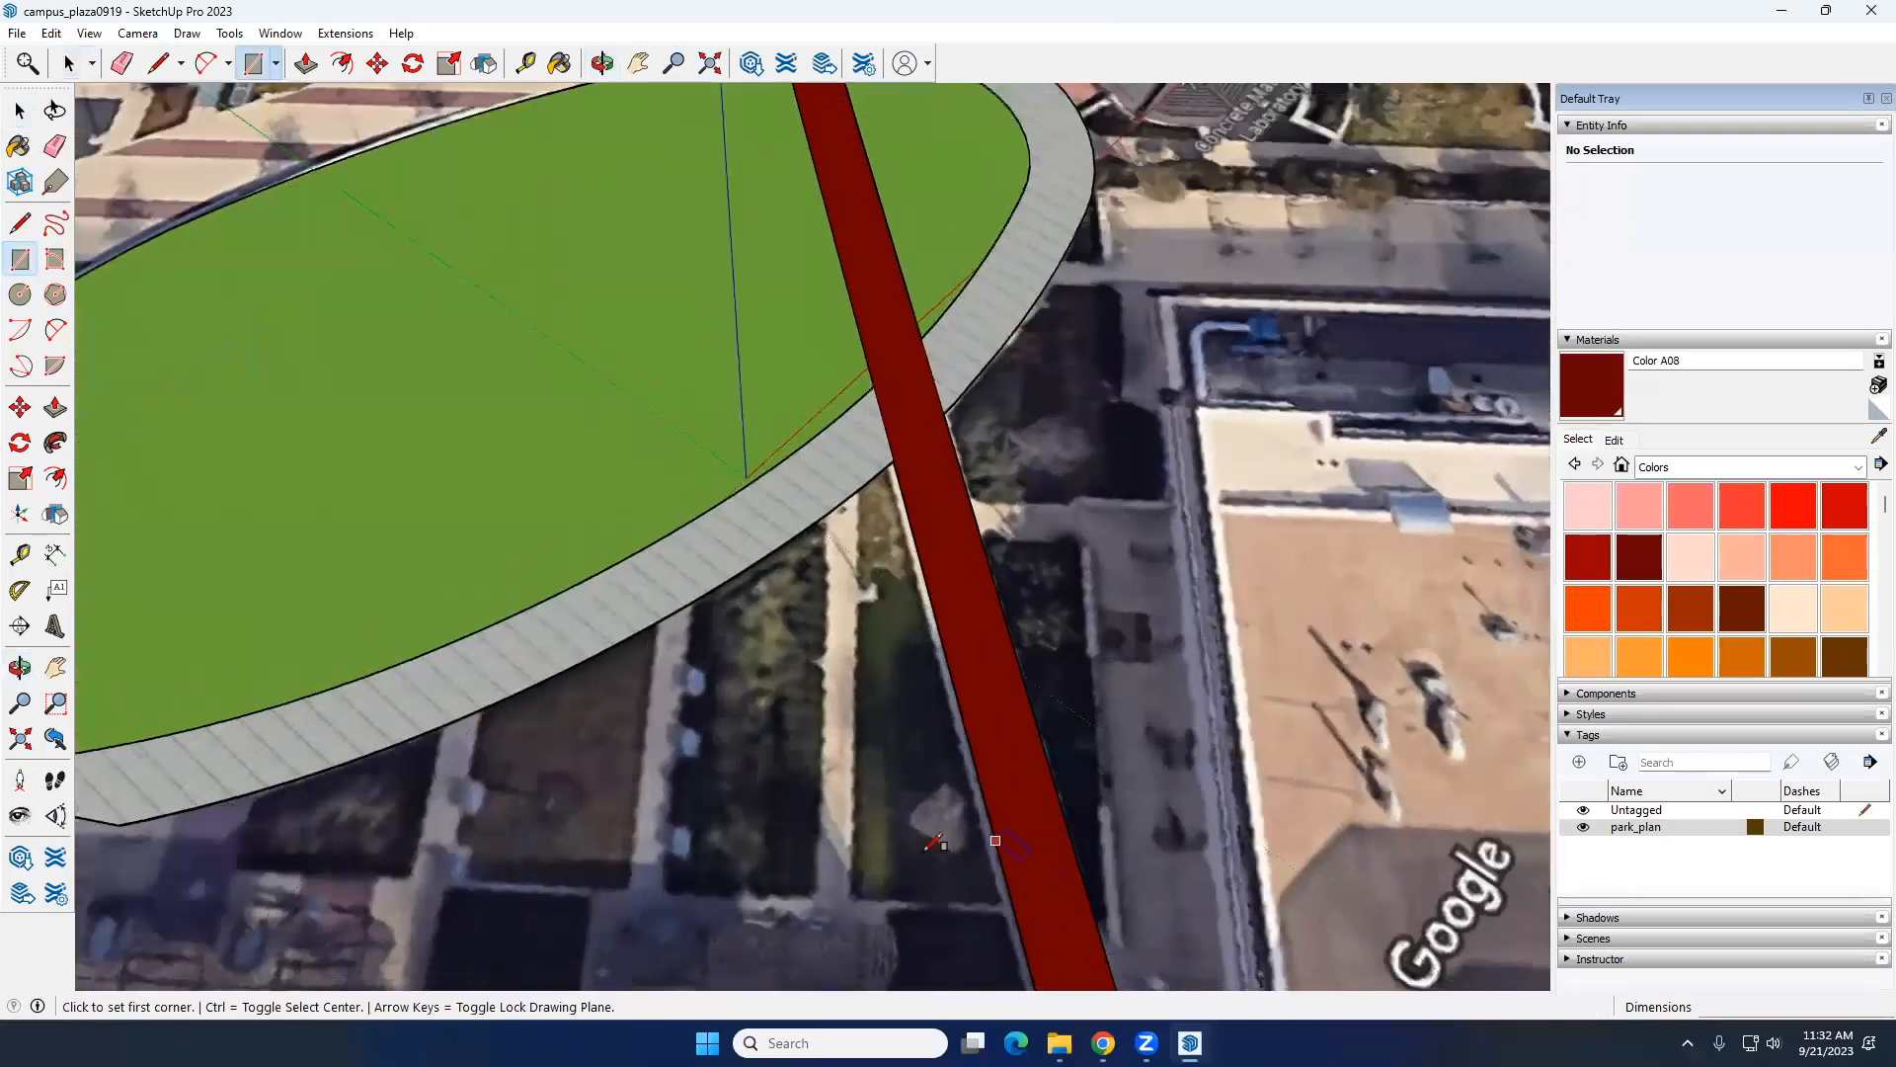
{"action": "left_click", "coordinate": [20, 223]}
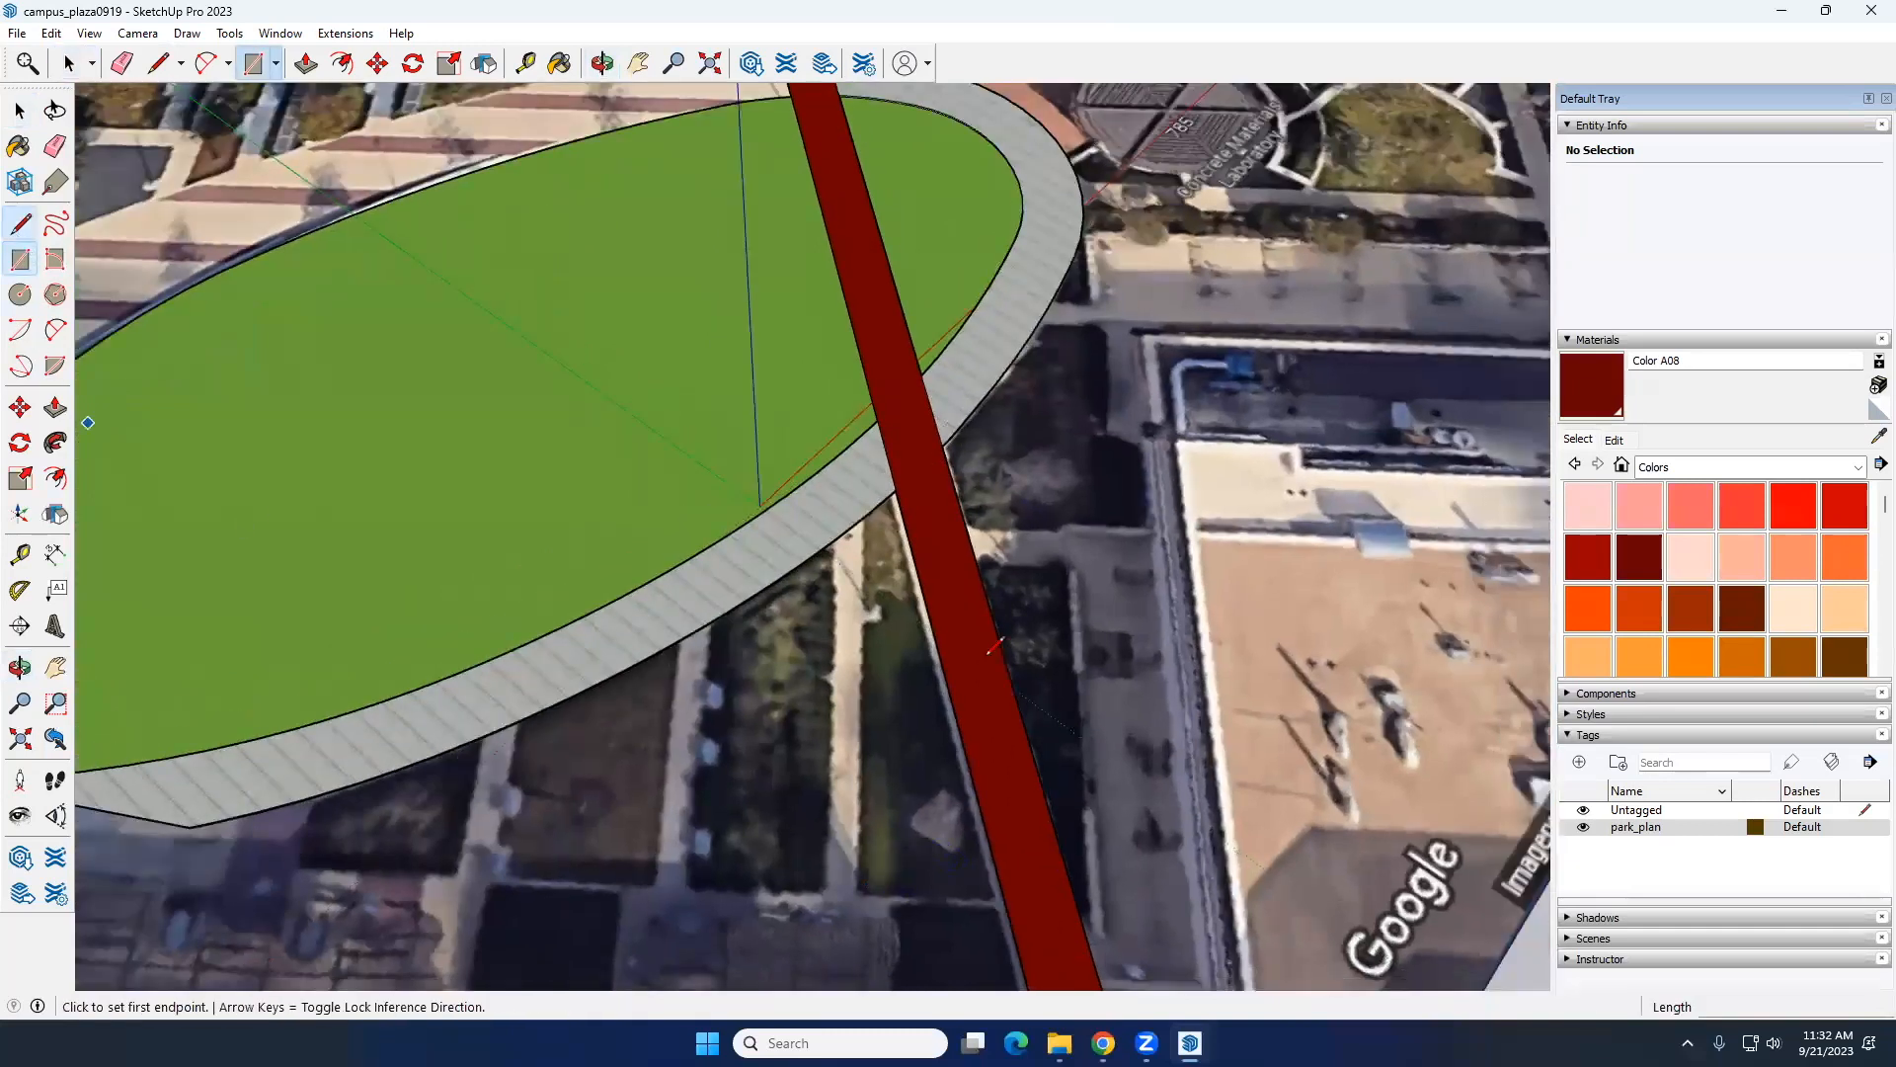
{"action": "scroll", "coordinate": [861, 512], "scroll_direction": "up", "scroll_amount": 1}
{"action": "left_click", "coordinate": [861, 512]}
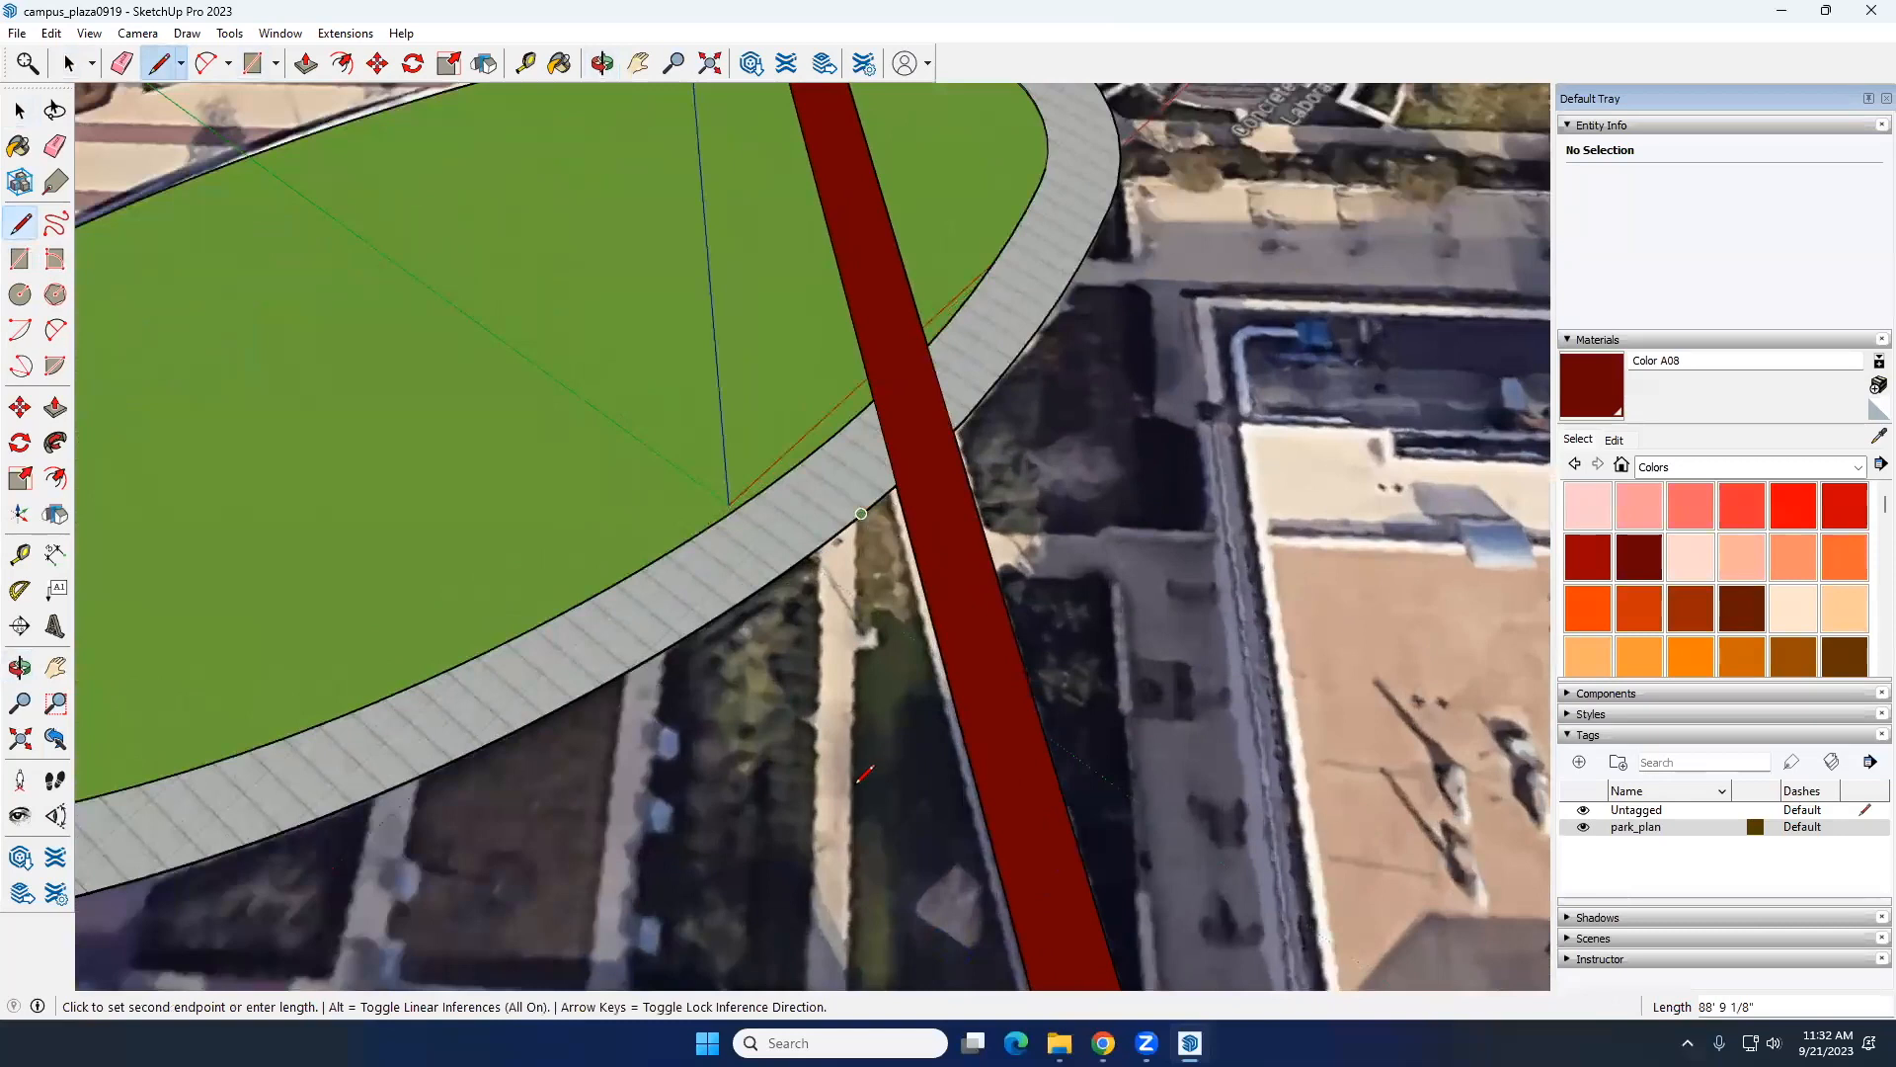
{"action": "scroll", "coordinate": [855, 830], "scroll_direction": "down", "scroll_amount": 2}
{"action": "scroll", "coordinate": [855, 834], "scroll_direction": "up", "scroll_amount": 2}
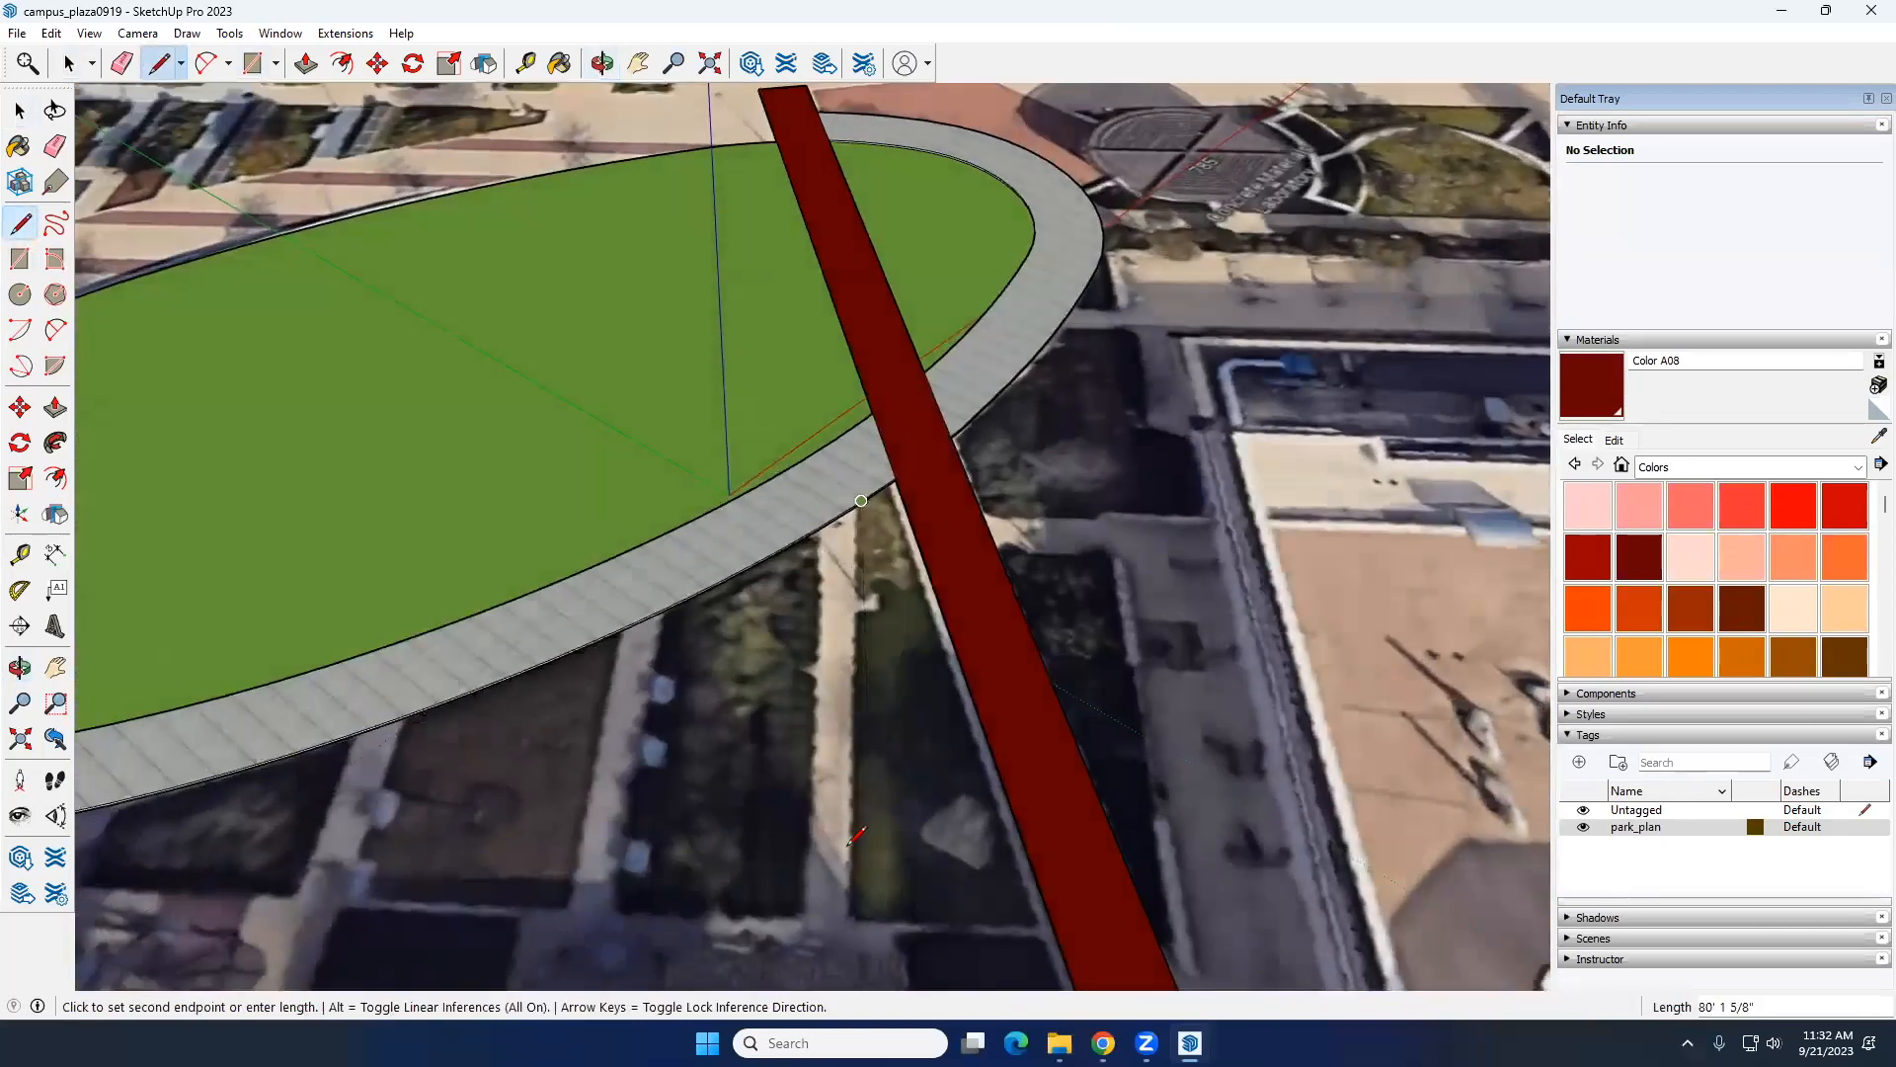
{"action": "left_click", "coordinate": [848, 923]}
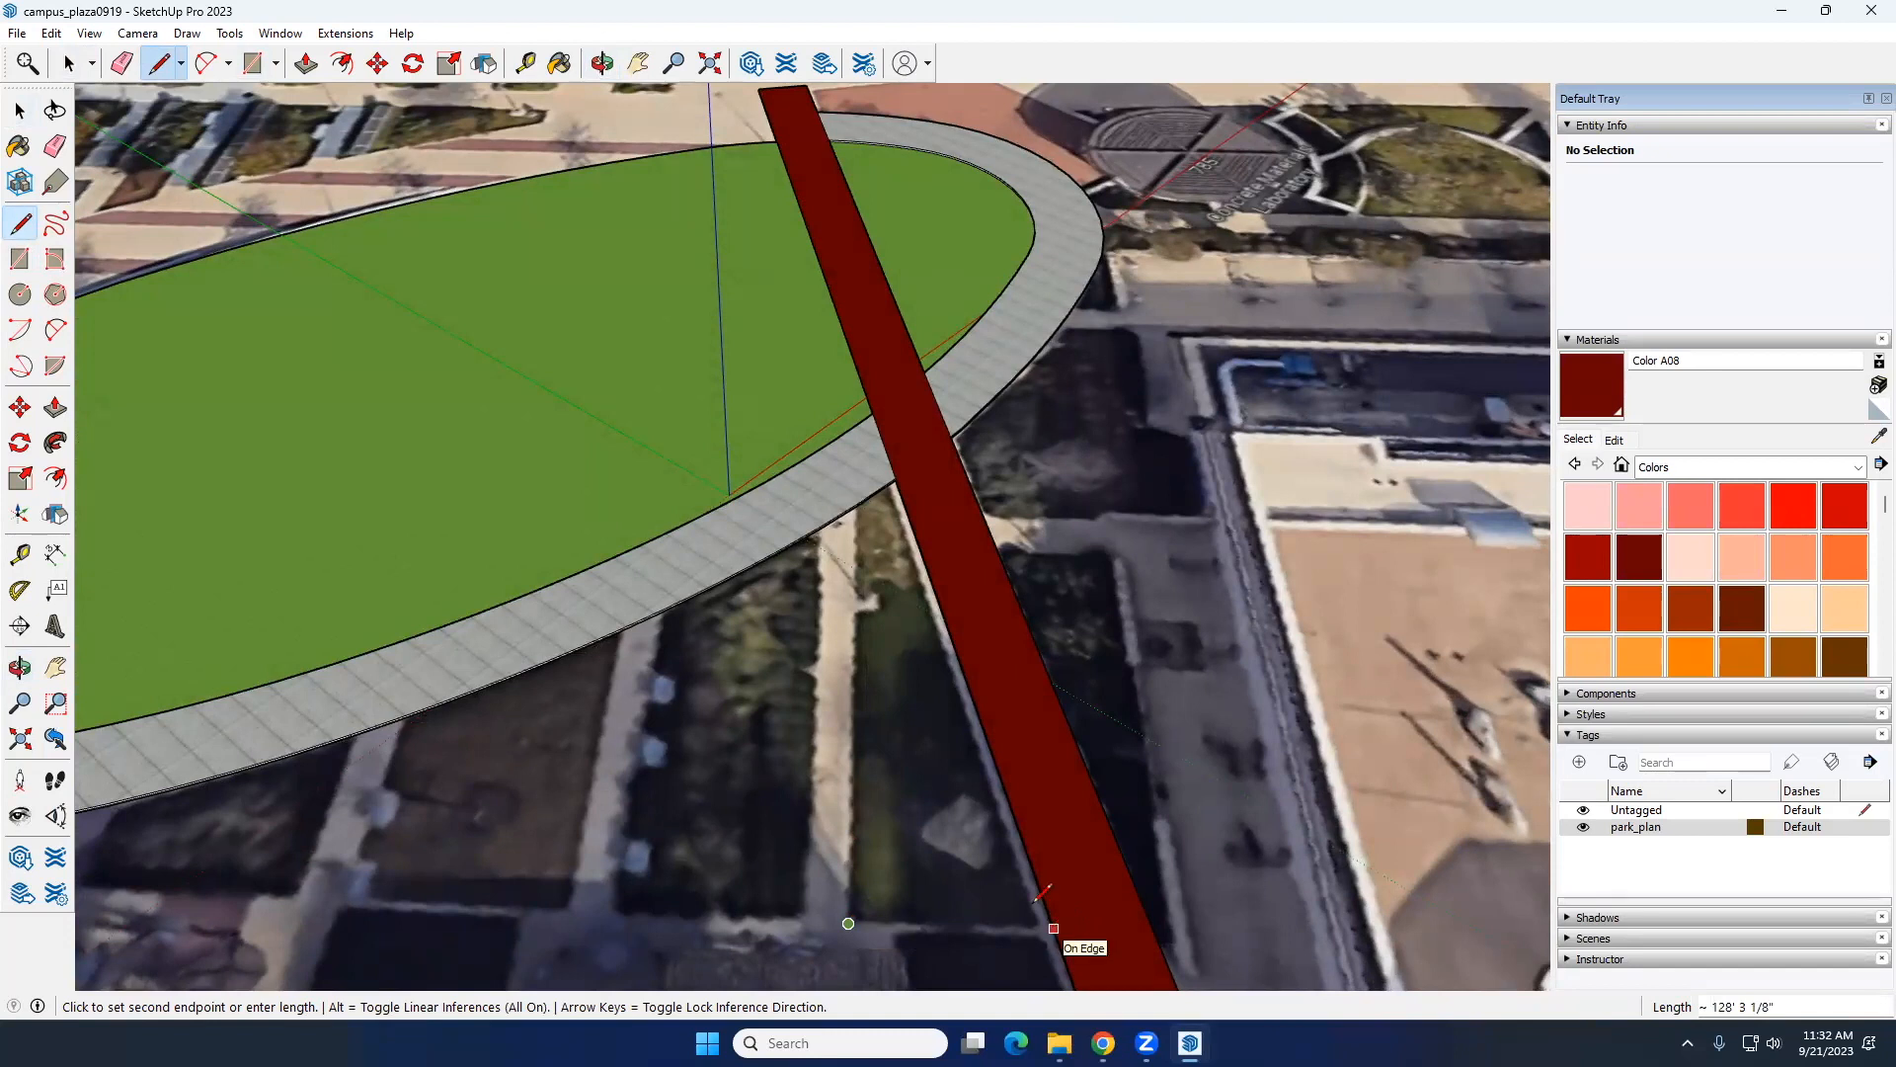
{"action": "key", "text": "Escape"}
{"action": "key", "text": "space"}
Step: Try to outline the triangular bed between the ring path and the diagonal walkway with Line edges traced over the aerial image
{"action": "scroll", "coordinate": [817, 688], "scroll_direction": "down", "scroll_amount": 3}
{"action": "left_click", "coordinate": [1601, 127]}
{"action": "middle_click_drag", "start_coordinate": [892, 791], "coordinate": [928, 412]}
{"action": "scroll", "coordinate": [1030, 459], "scroll_direction": "up", "scroll_amount": 5}
{"action": "middle_click_drag", "start_coordinate": [1031, 459], "coordinate": [878, 682]}
{"action": "scroll", "coordinate": [844, 682], "scroll_direction": "up", "scroll_amount": 8}
{"action": "middle_click_drag", "start_coordinate": [778, 612], "coordinate": [703, 672]}
{"action": "key", "text": "l"}
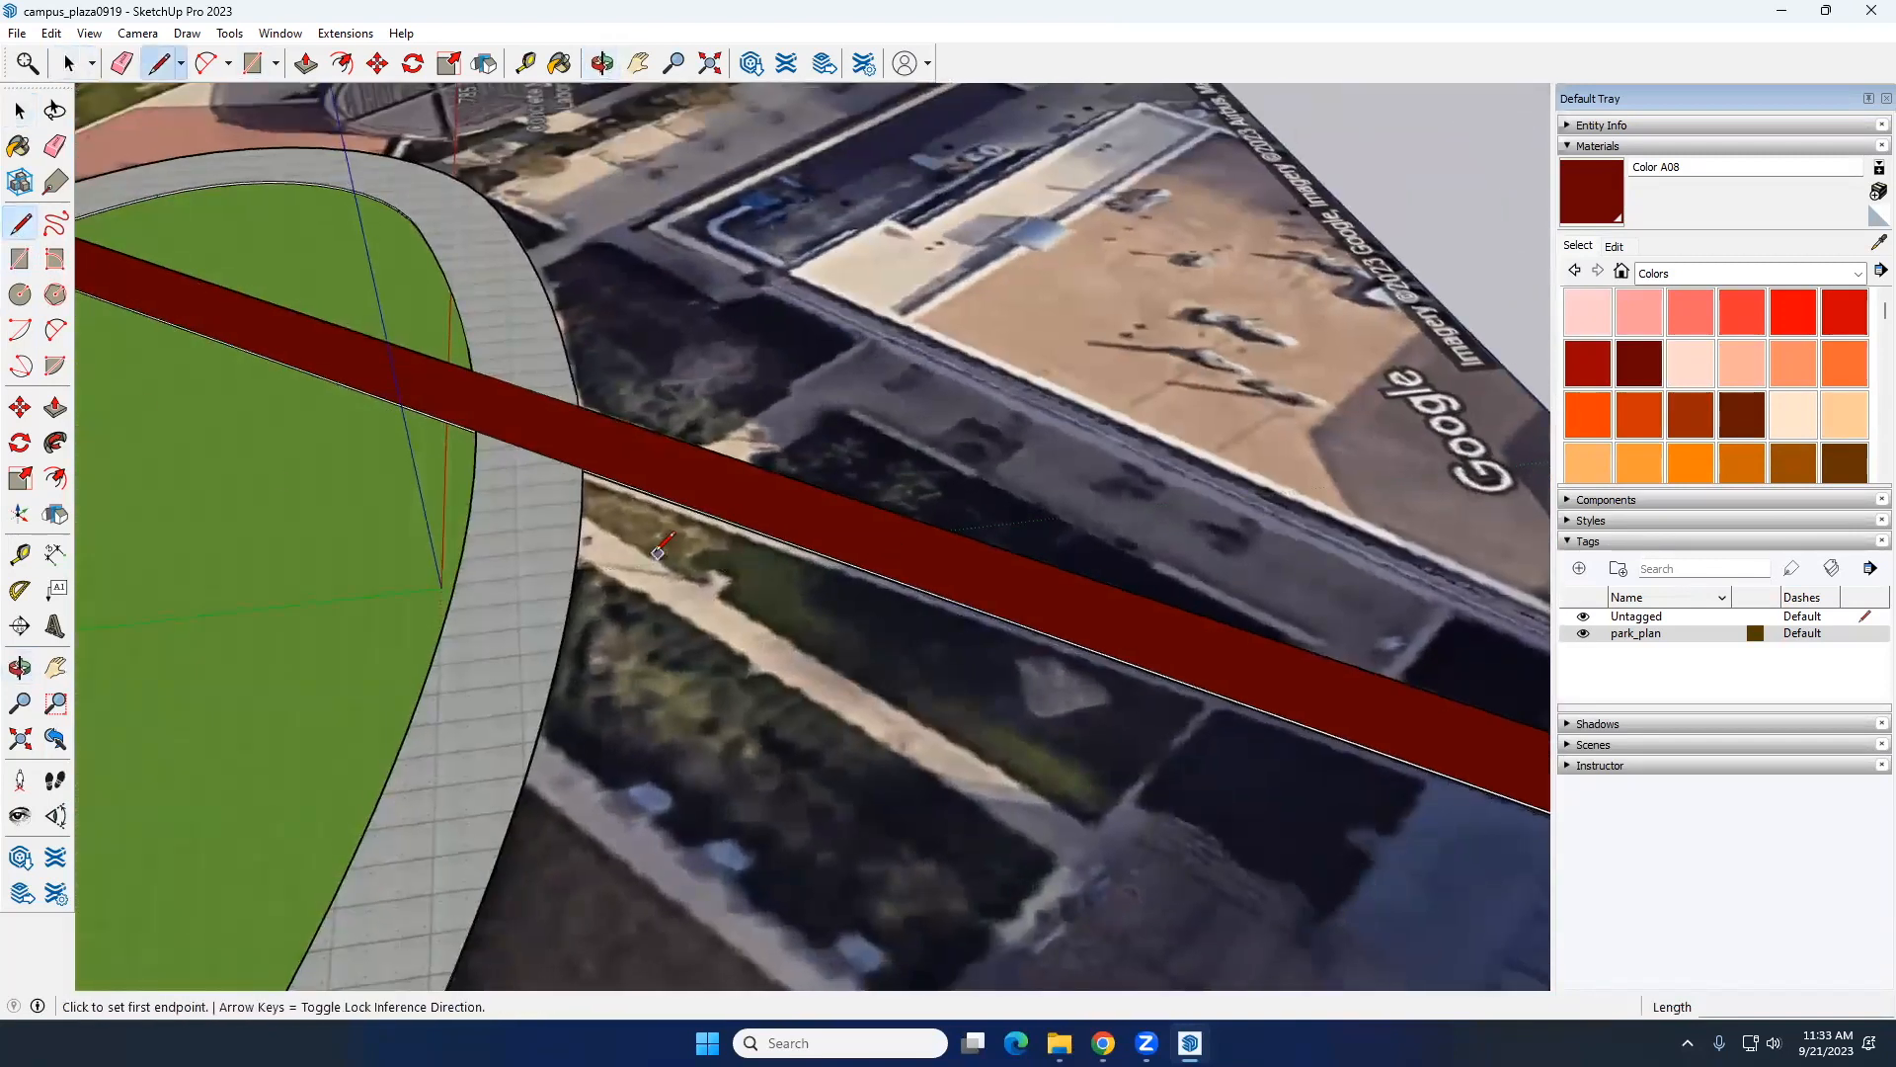
{"action": "left_click", "coordinate": [581, 507]}
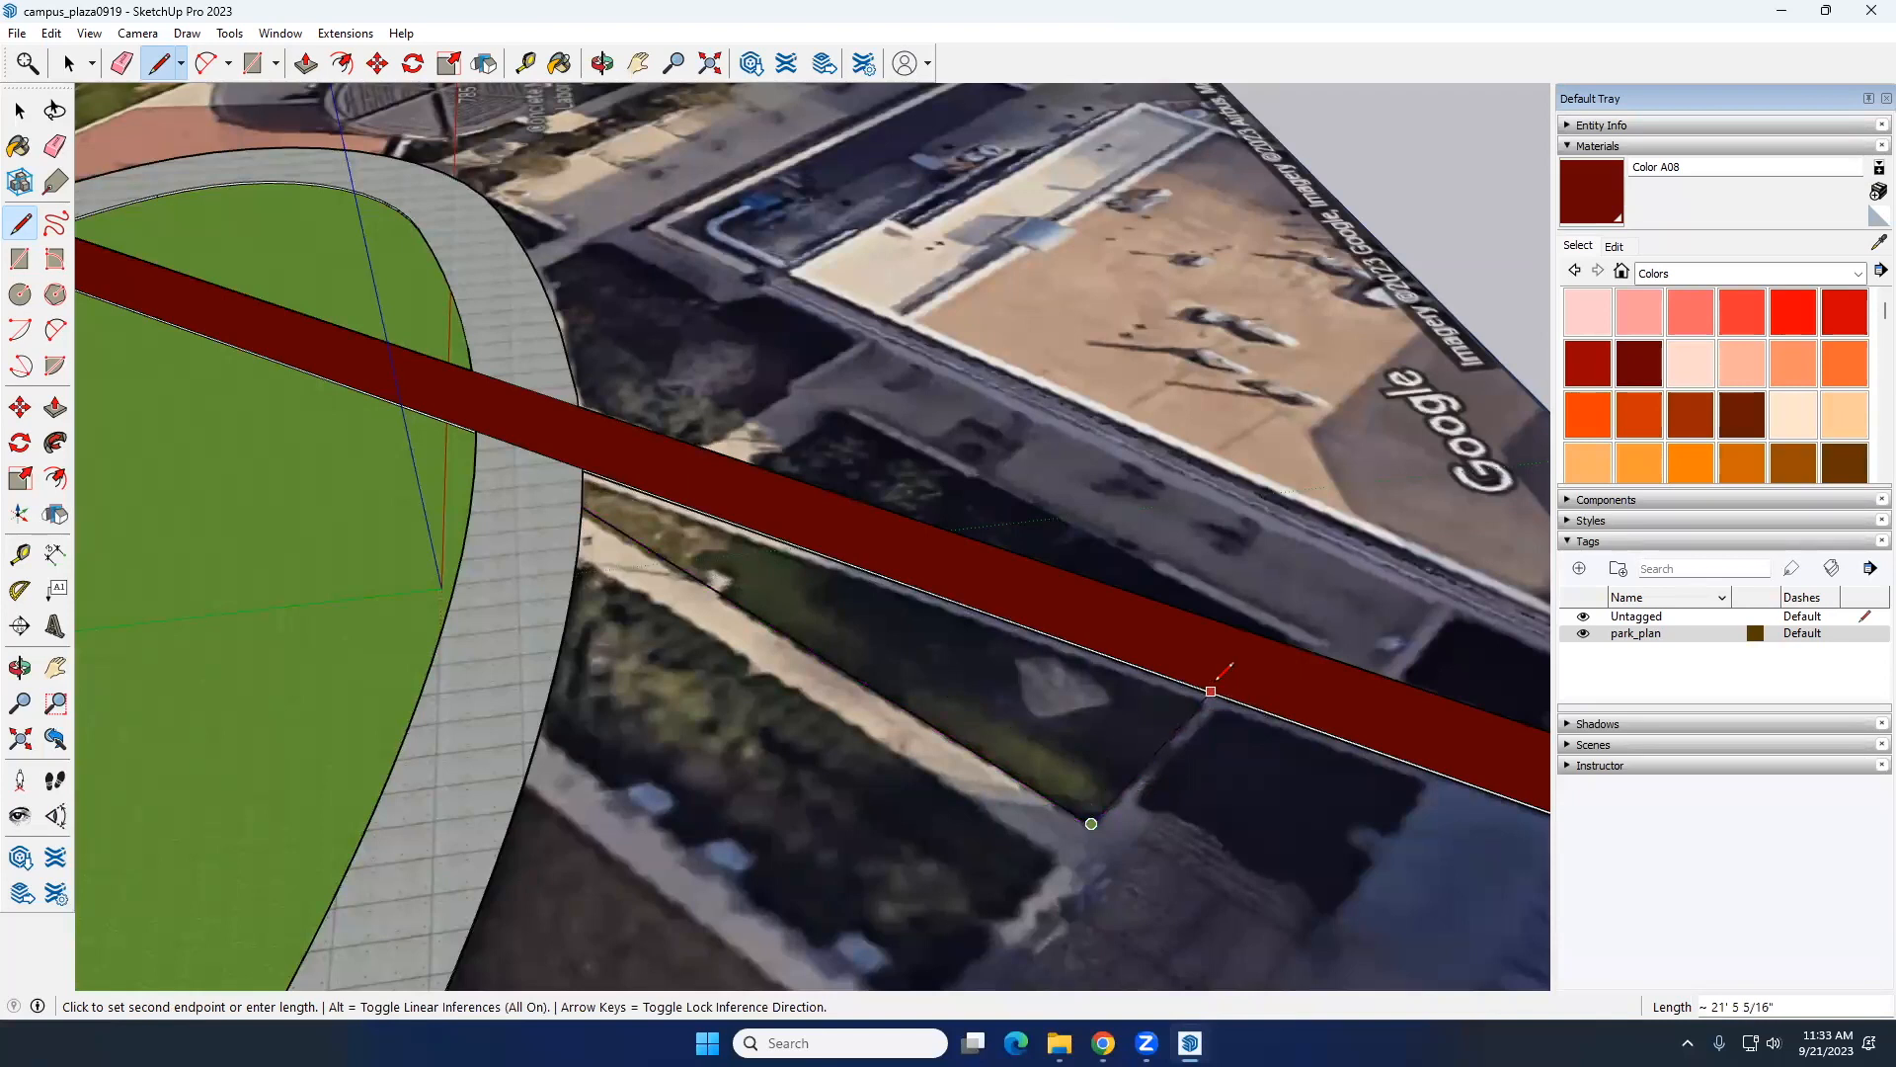
{"action": "scroll", "coordinate": [1225, 680], "scroll_direction": "up", "scroll_amount": 3}
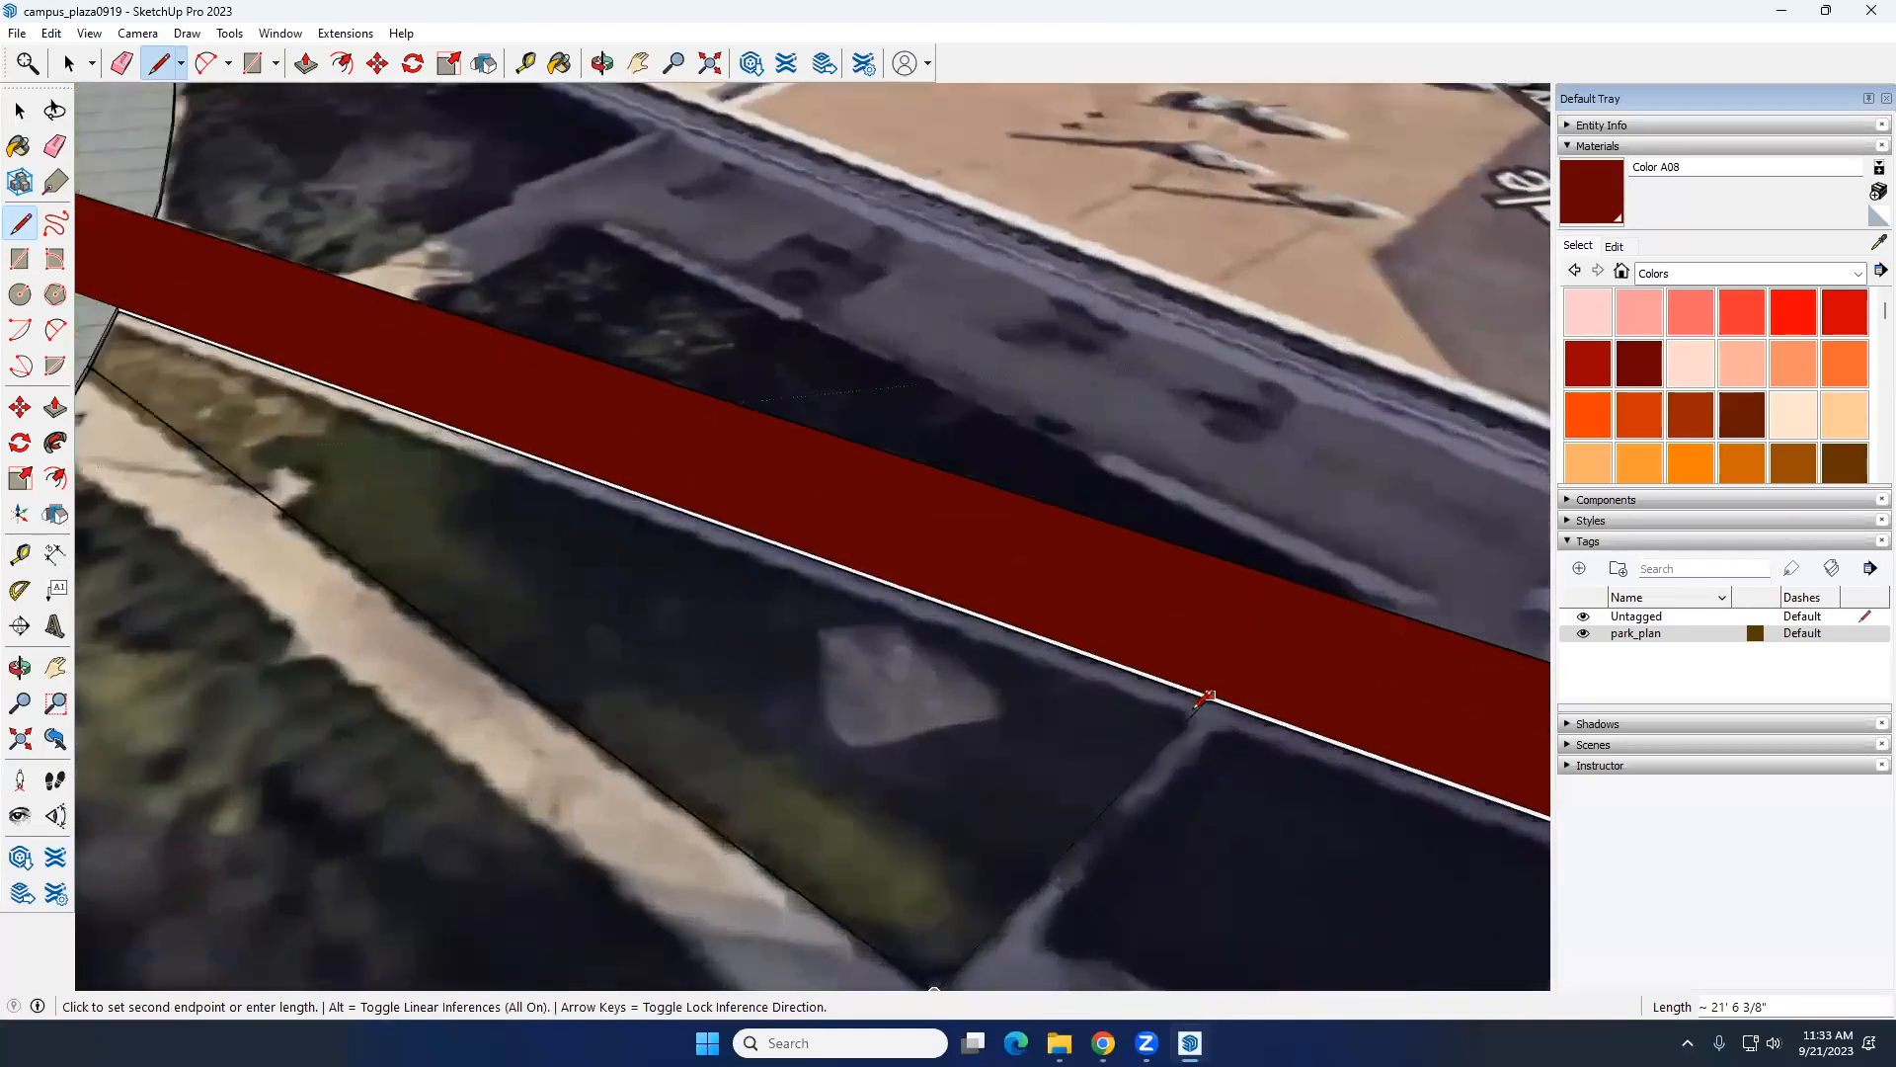
{"action": "left_click", "coordinate": [1215, 696]}
{"action": "key", "text": "space"}
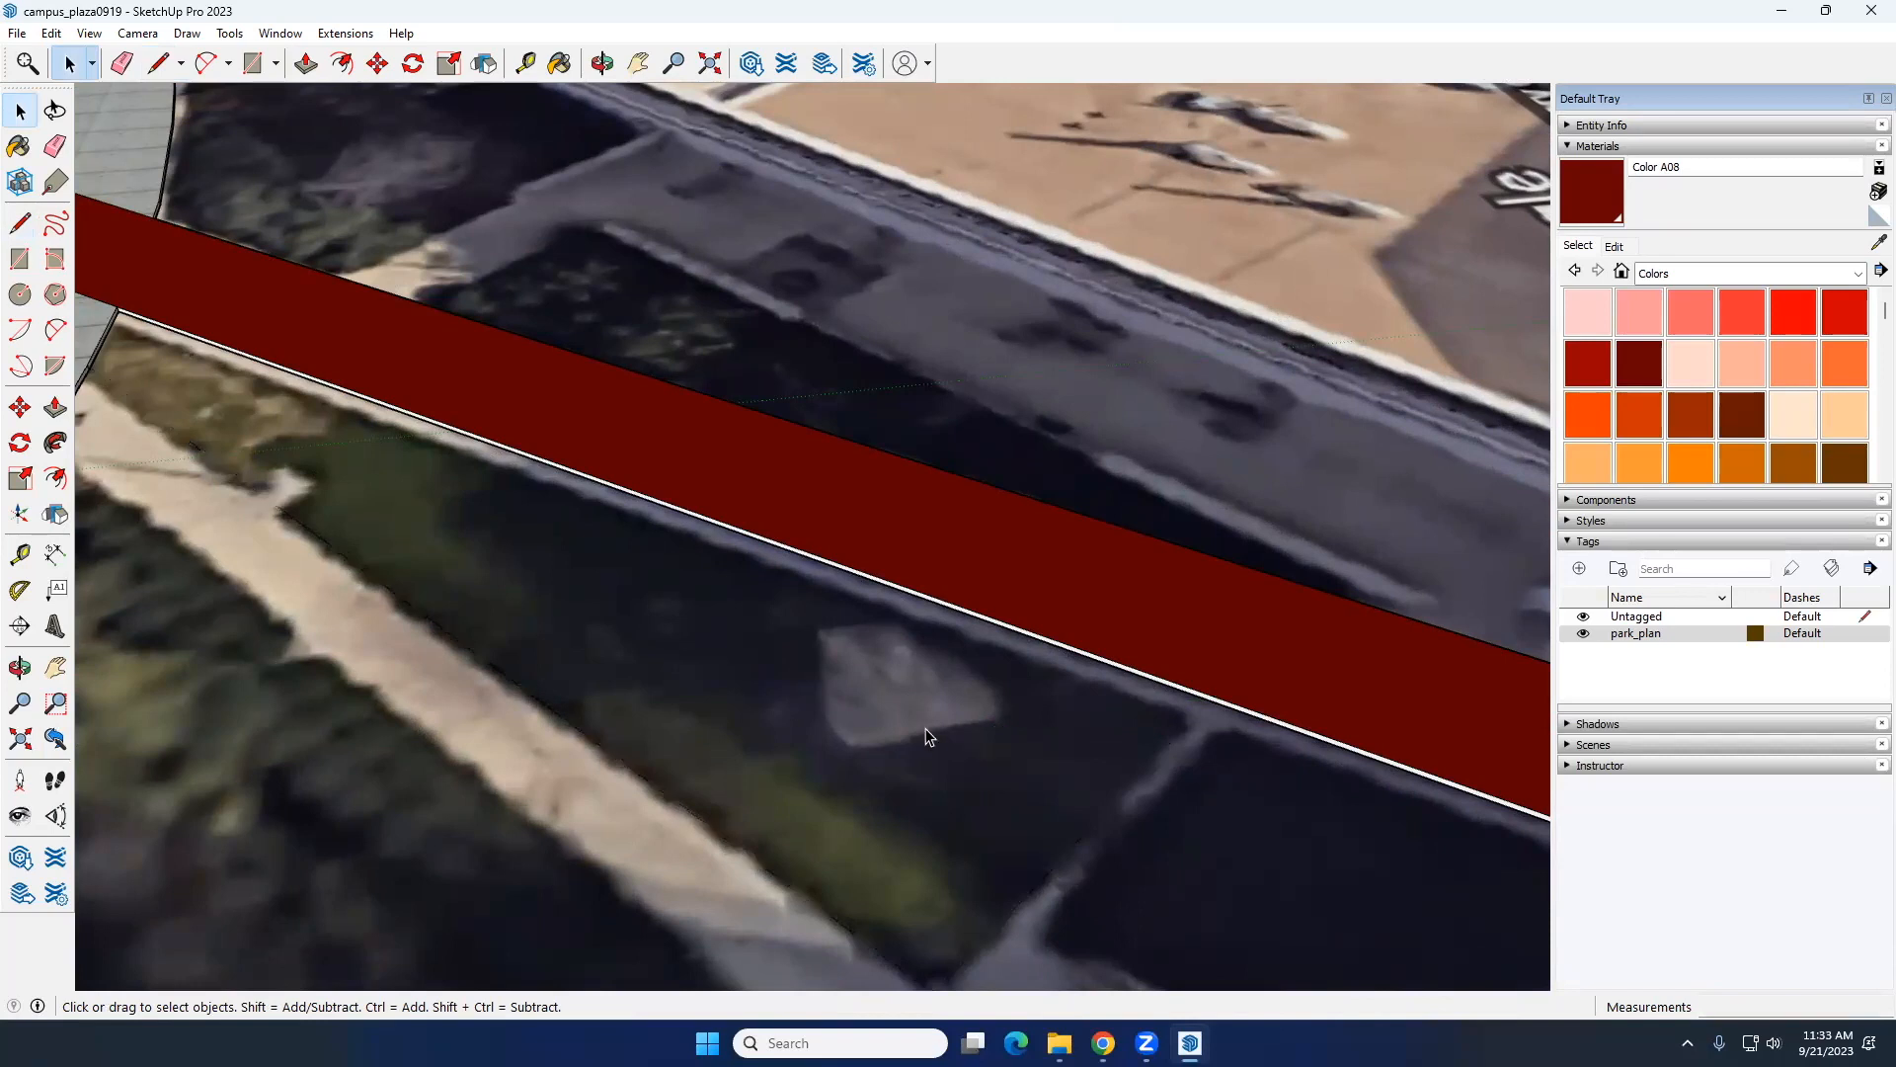
Step: Outline the triangular bed from the ring path's bottom edge to the walkway's bottom edge with Line, its sides about 68' and 21' long
{"action": "scroll", "coordinate": [419, 593], "scroll_direction": "down", "scroll_amount": 5}
{"action": "left_click", "coordinate": [21, 226]}
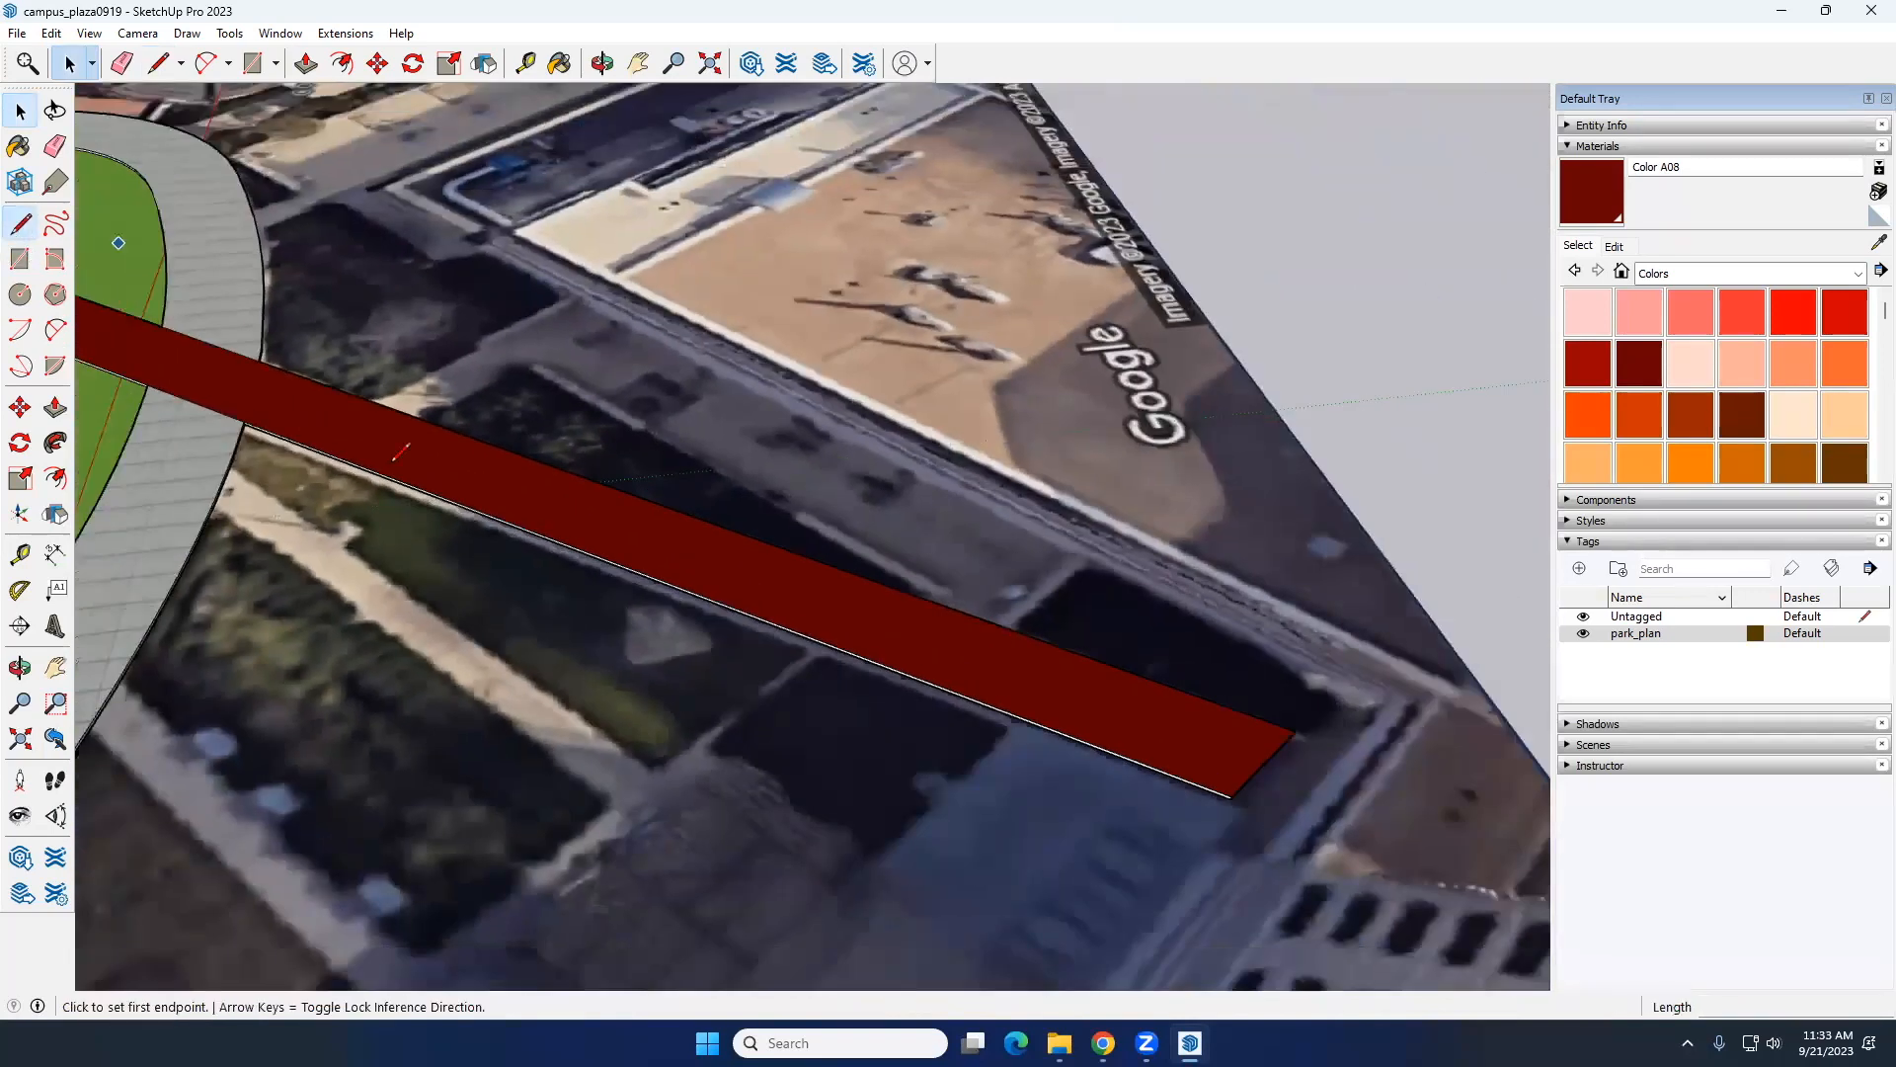
{"action": "scroll", "coordinate": [158, 450], "scroll_direction": "up", "scroll_amount": 3}
{"action": "mouse_move", "coordinate": [227, 457]}
{"action": "middle_mouse_down", "text": "shift"}
{"action": "mouse_move", "coordinate": [517, 457]}
{"action": "mouse_move", "coordinate": [463, 350]}
{"action": "middle_mouse_up", "text": "shift"}
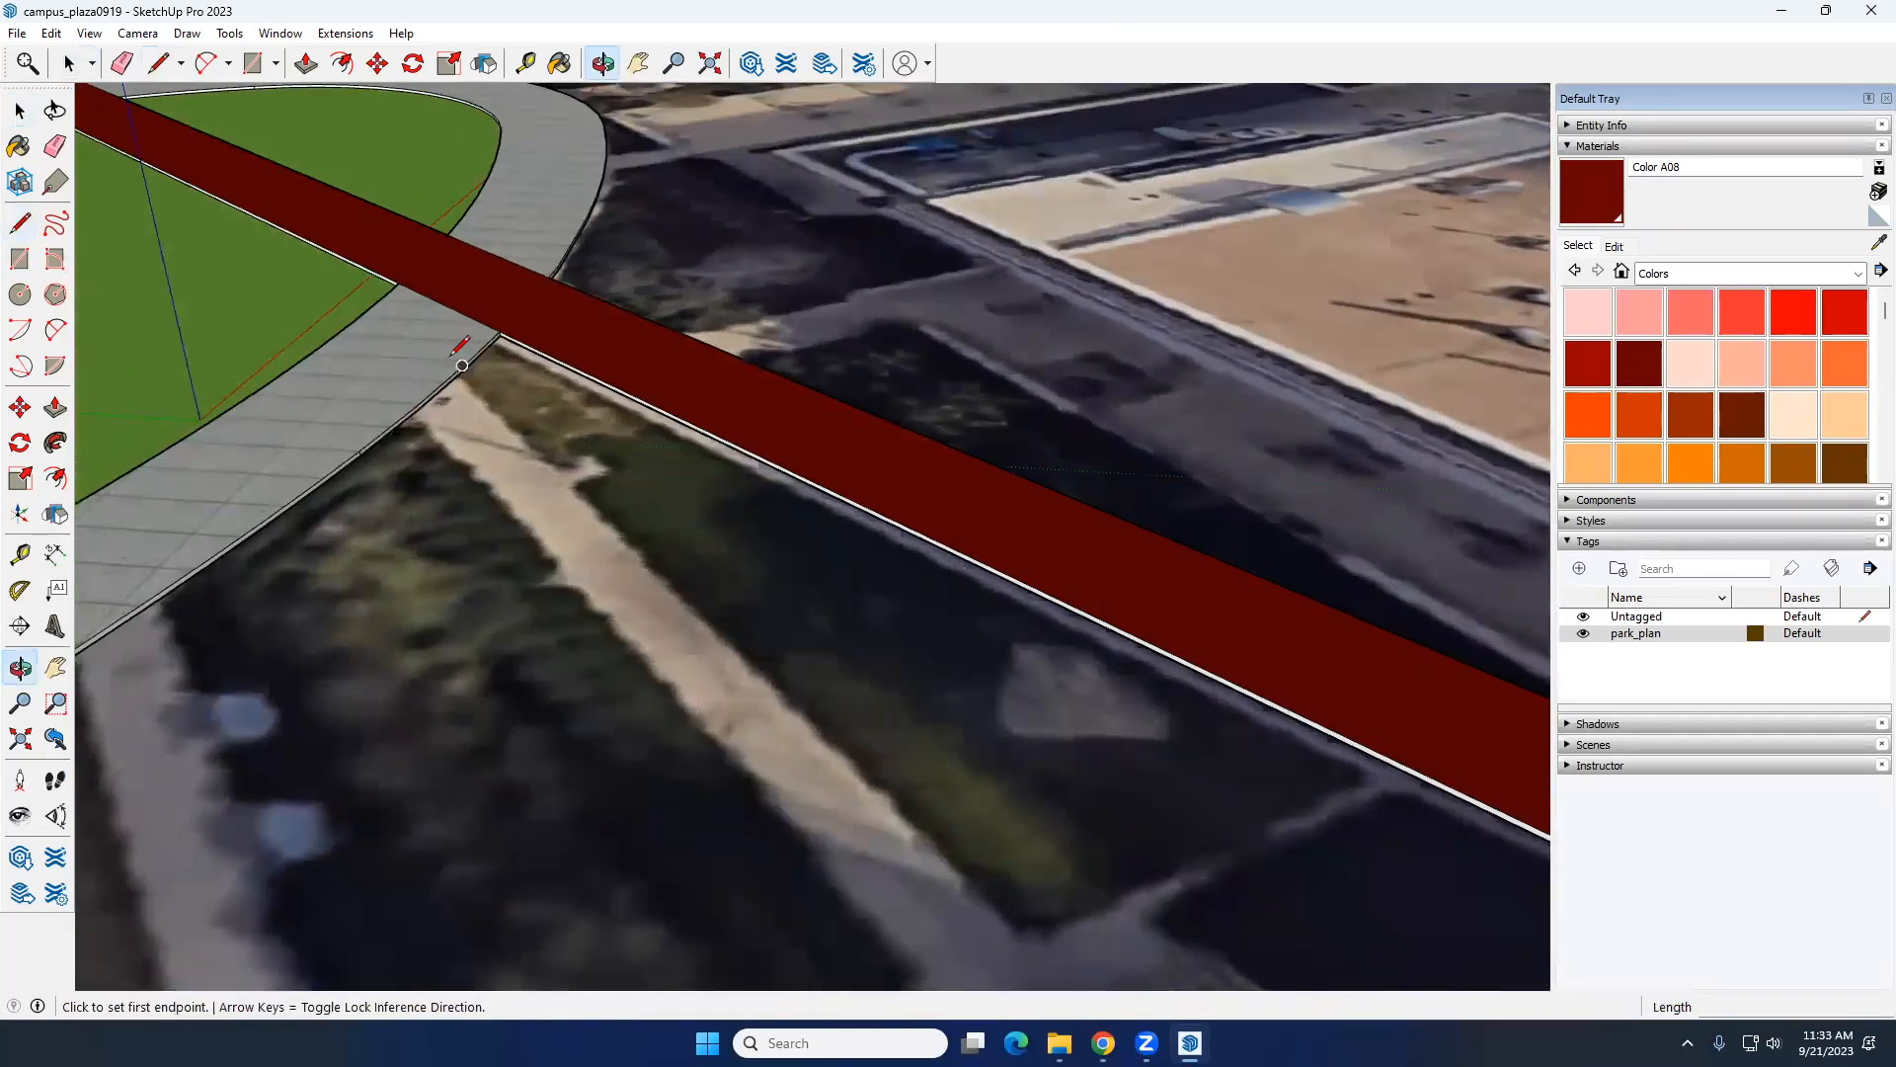
{"action": "scroll", "coordinate": [457, 379], "scroll_direction": "up", "scroll_amount": 5}
{"action": "scroll", "coordinate": [458, 379], "scroll_direction": "up", "scroll_amount": 2}
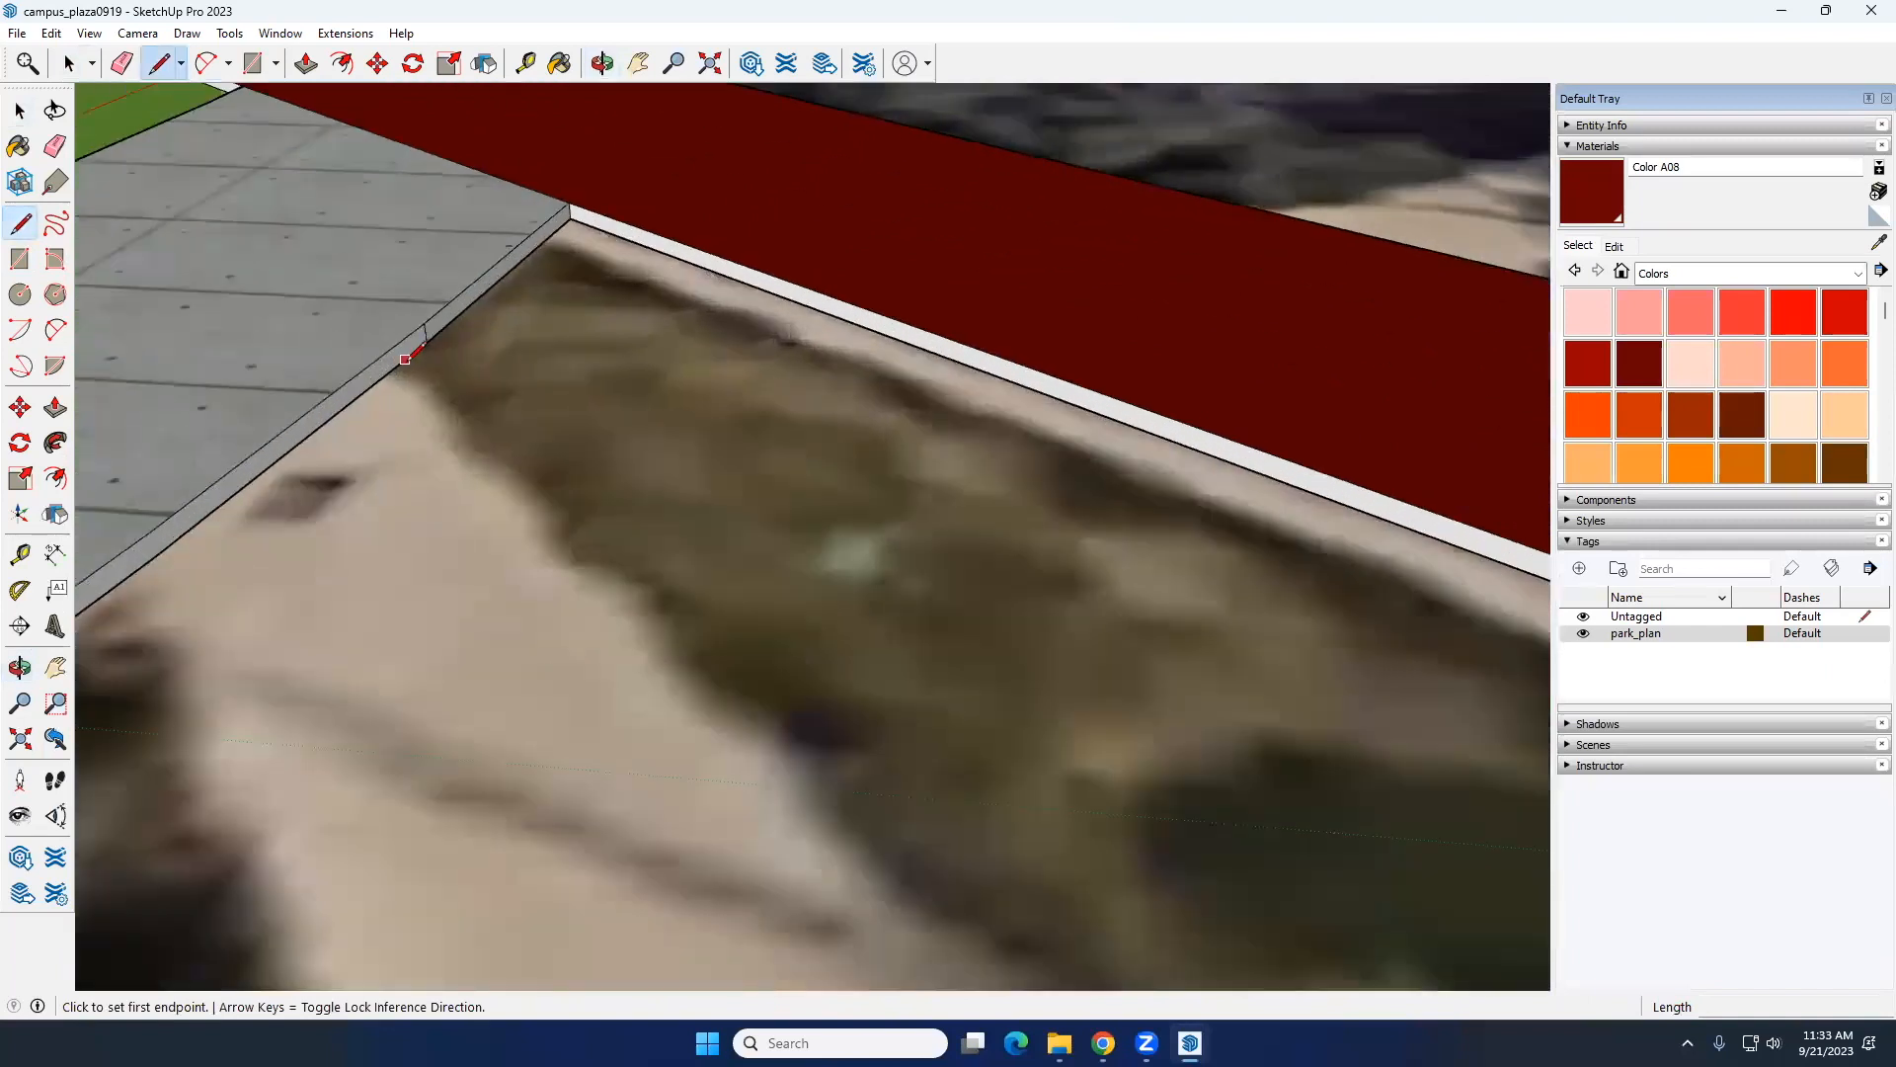
{"action": "left_click", "coordinate": [403, 362]}
{"action": "scroll", "coordinate": [582, 531], "scroll_direction": "down", "scroll_amount": 4}
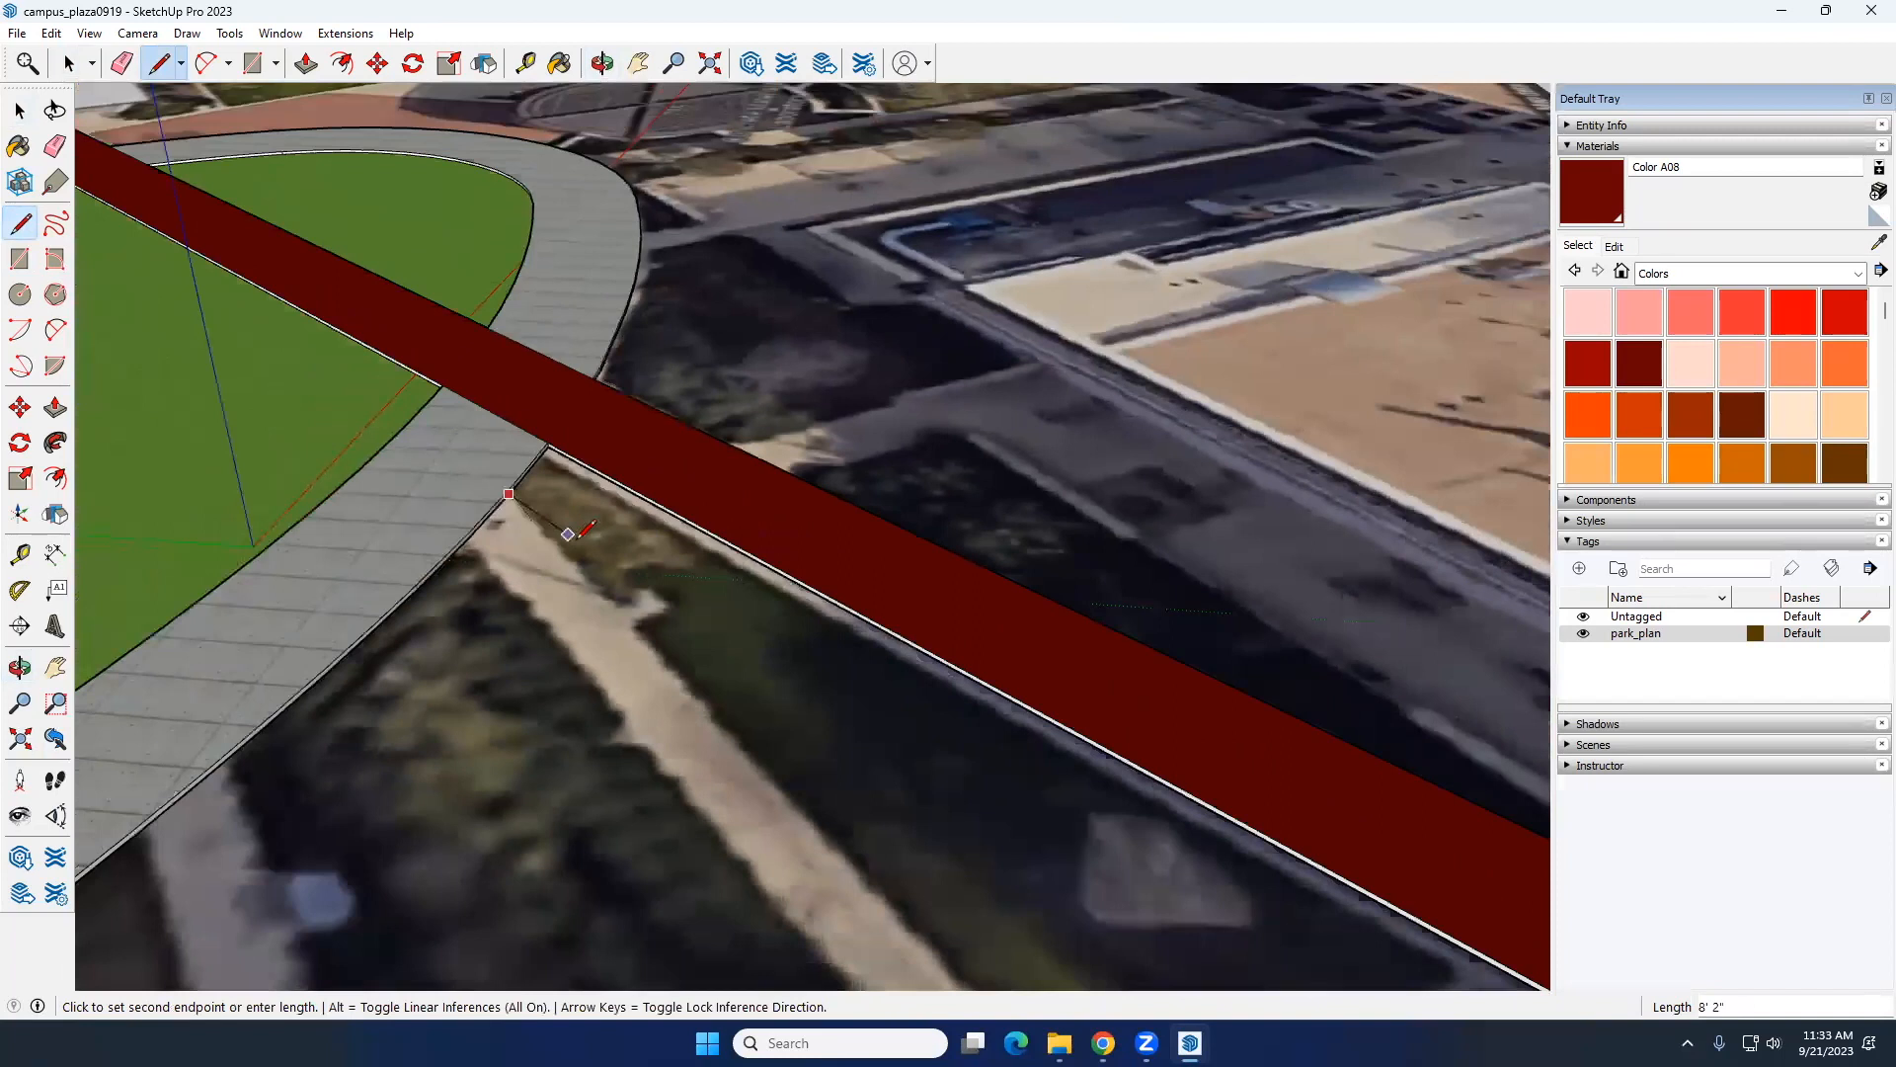
{"action": "middle_click_drag", "start_coordinate": [568, 534], "coordinate": [770, 731]}
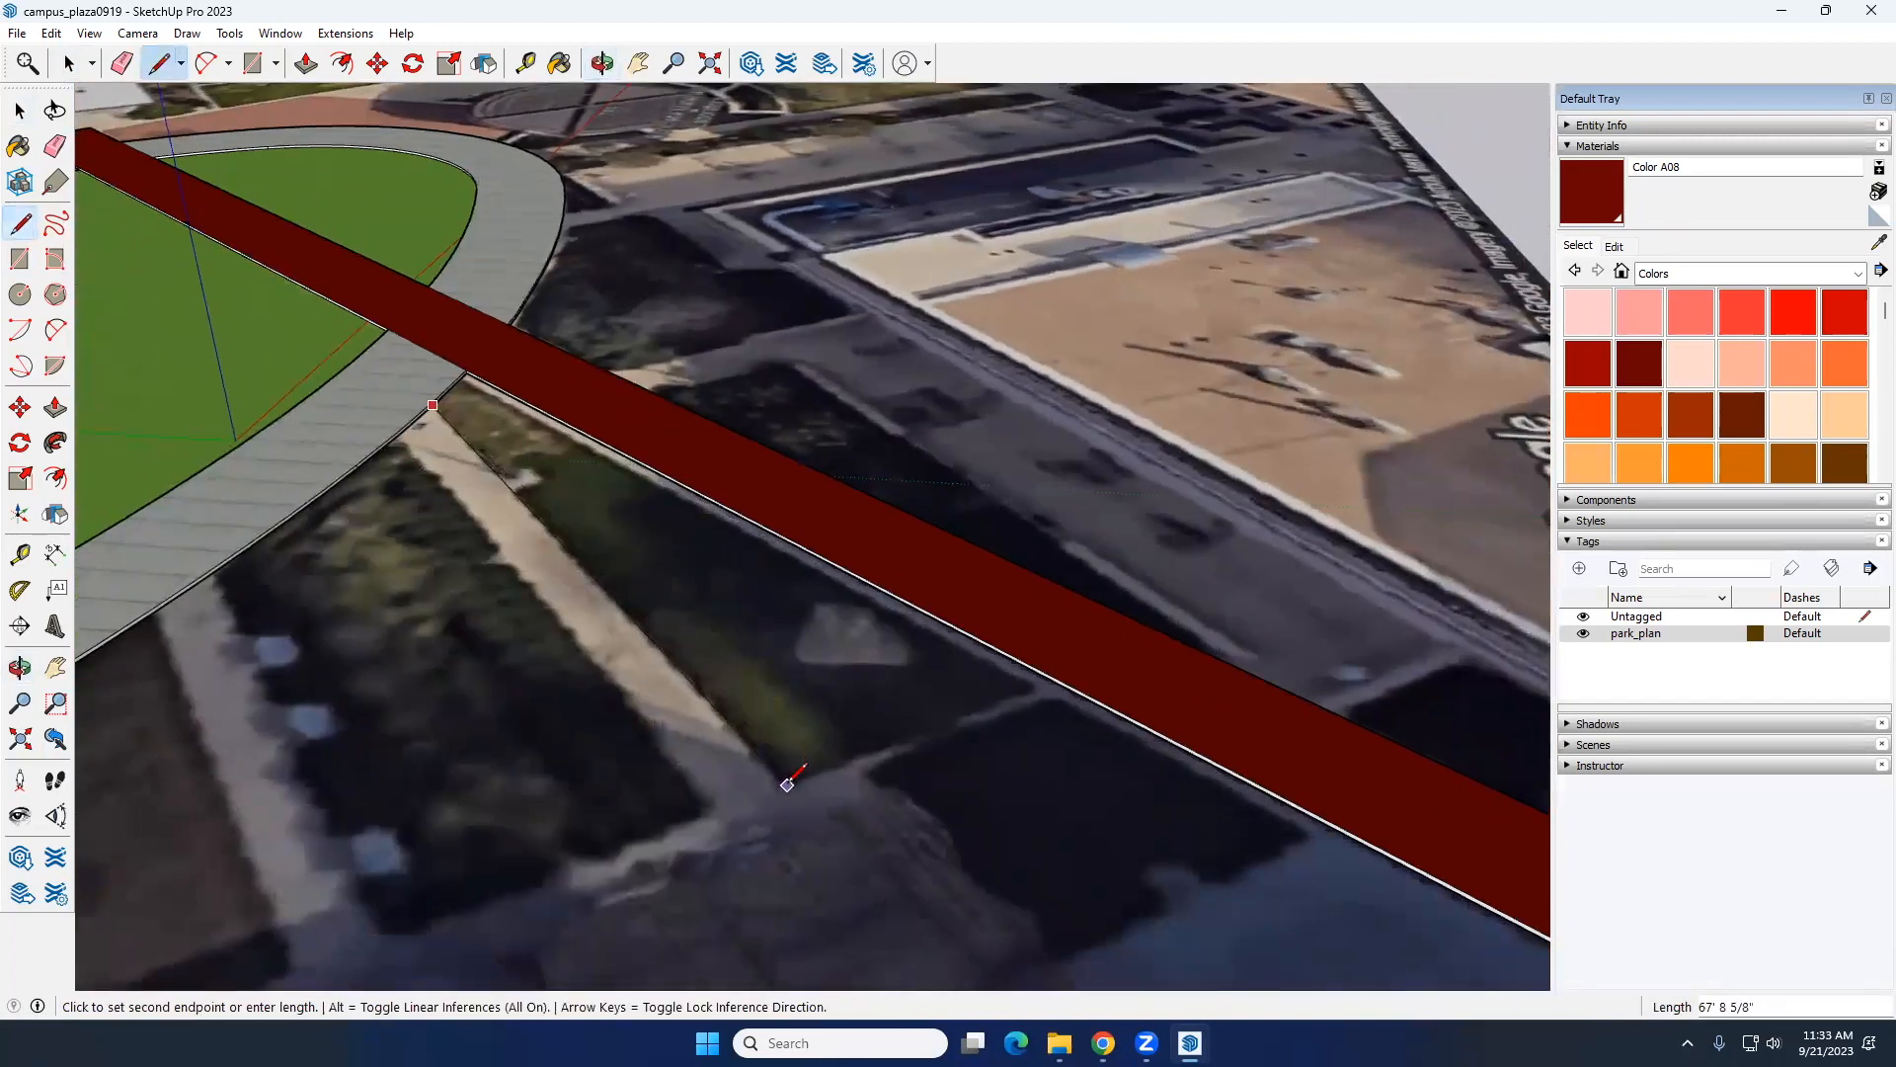
{"action": "scroll", "coordinate": [787, 785], "scroll_direction": "up", "scroll_amount": 5}
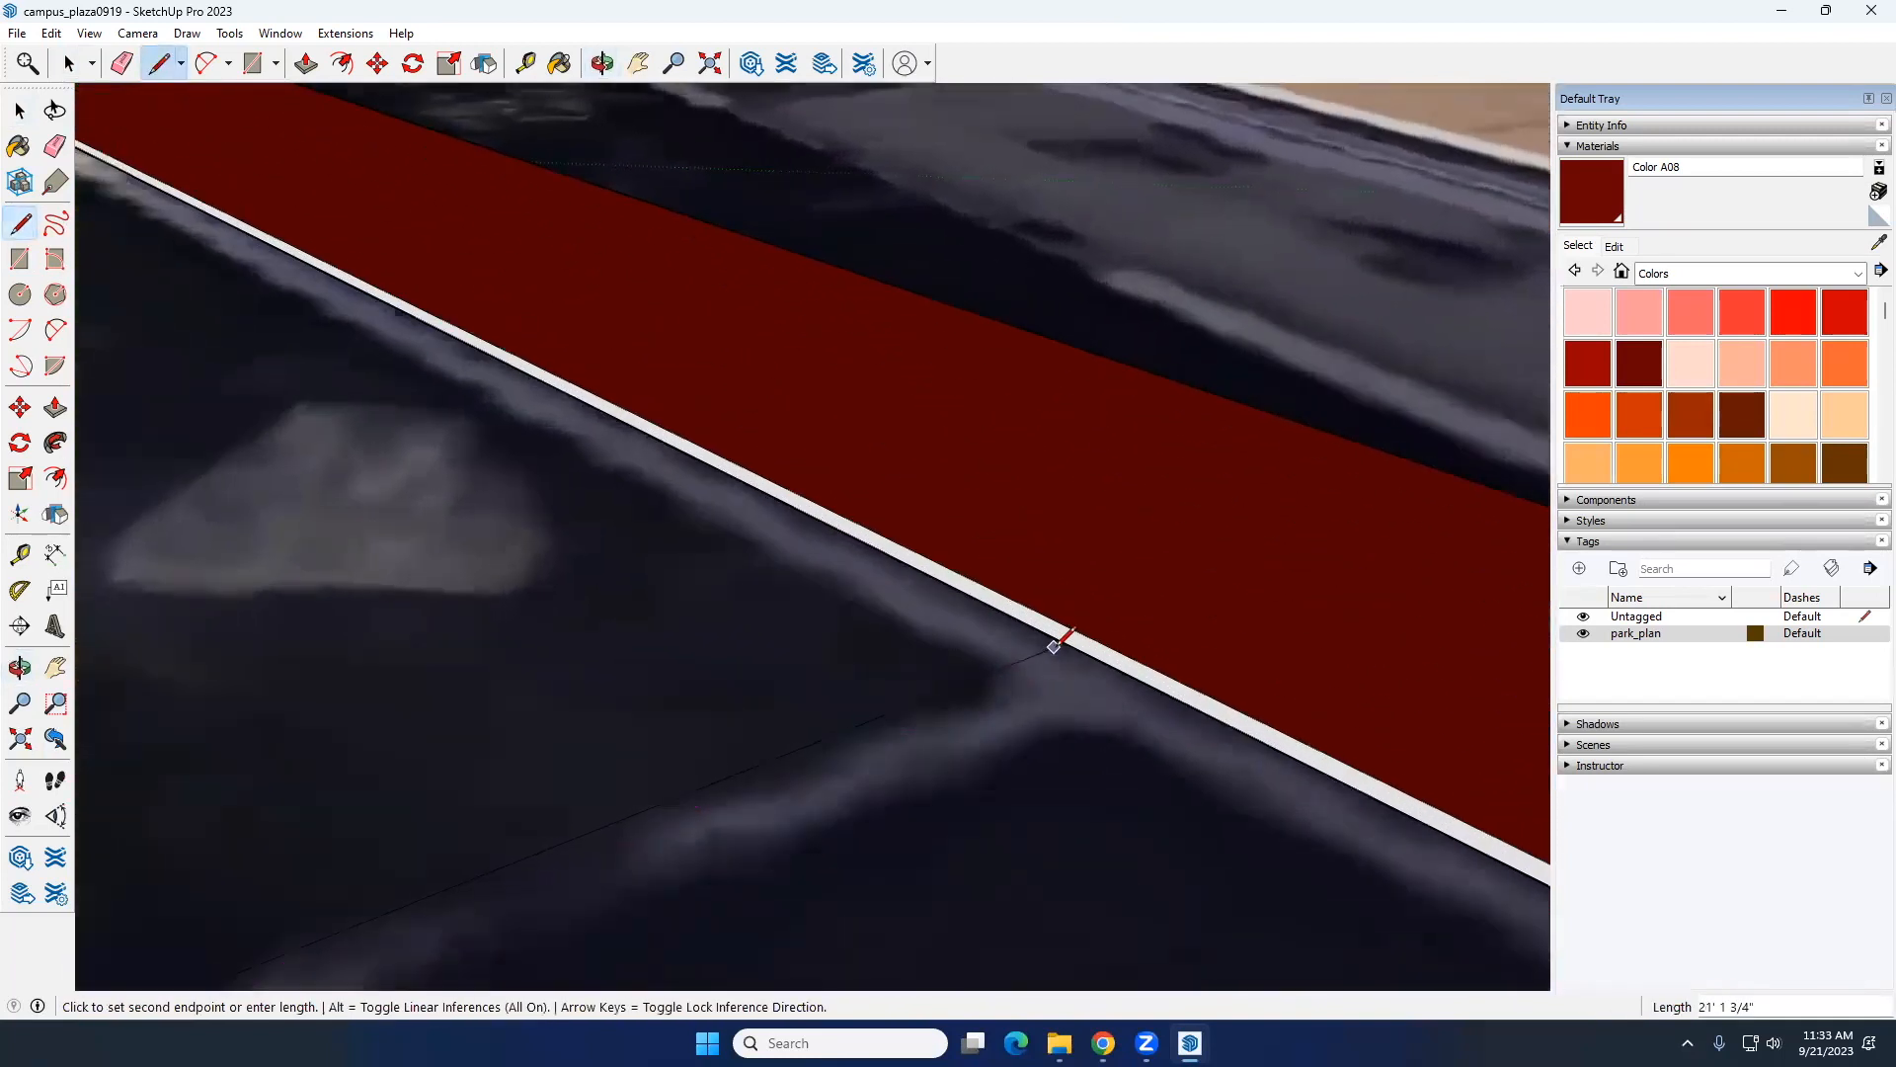
{"action": "left_click", "coordinate": [1086, 653]}
{"action": "key", "text": "space"}
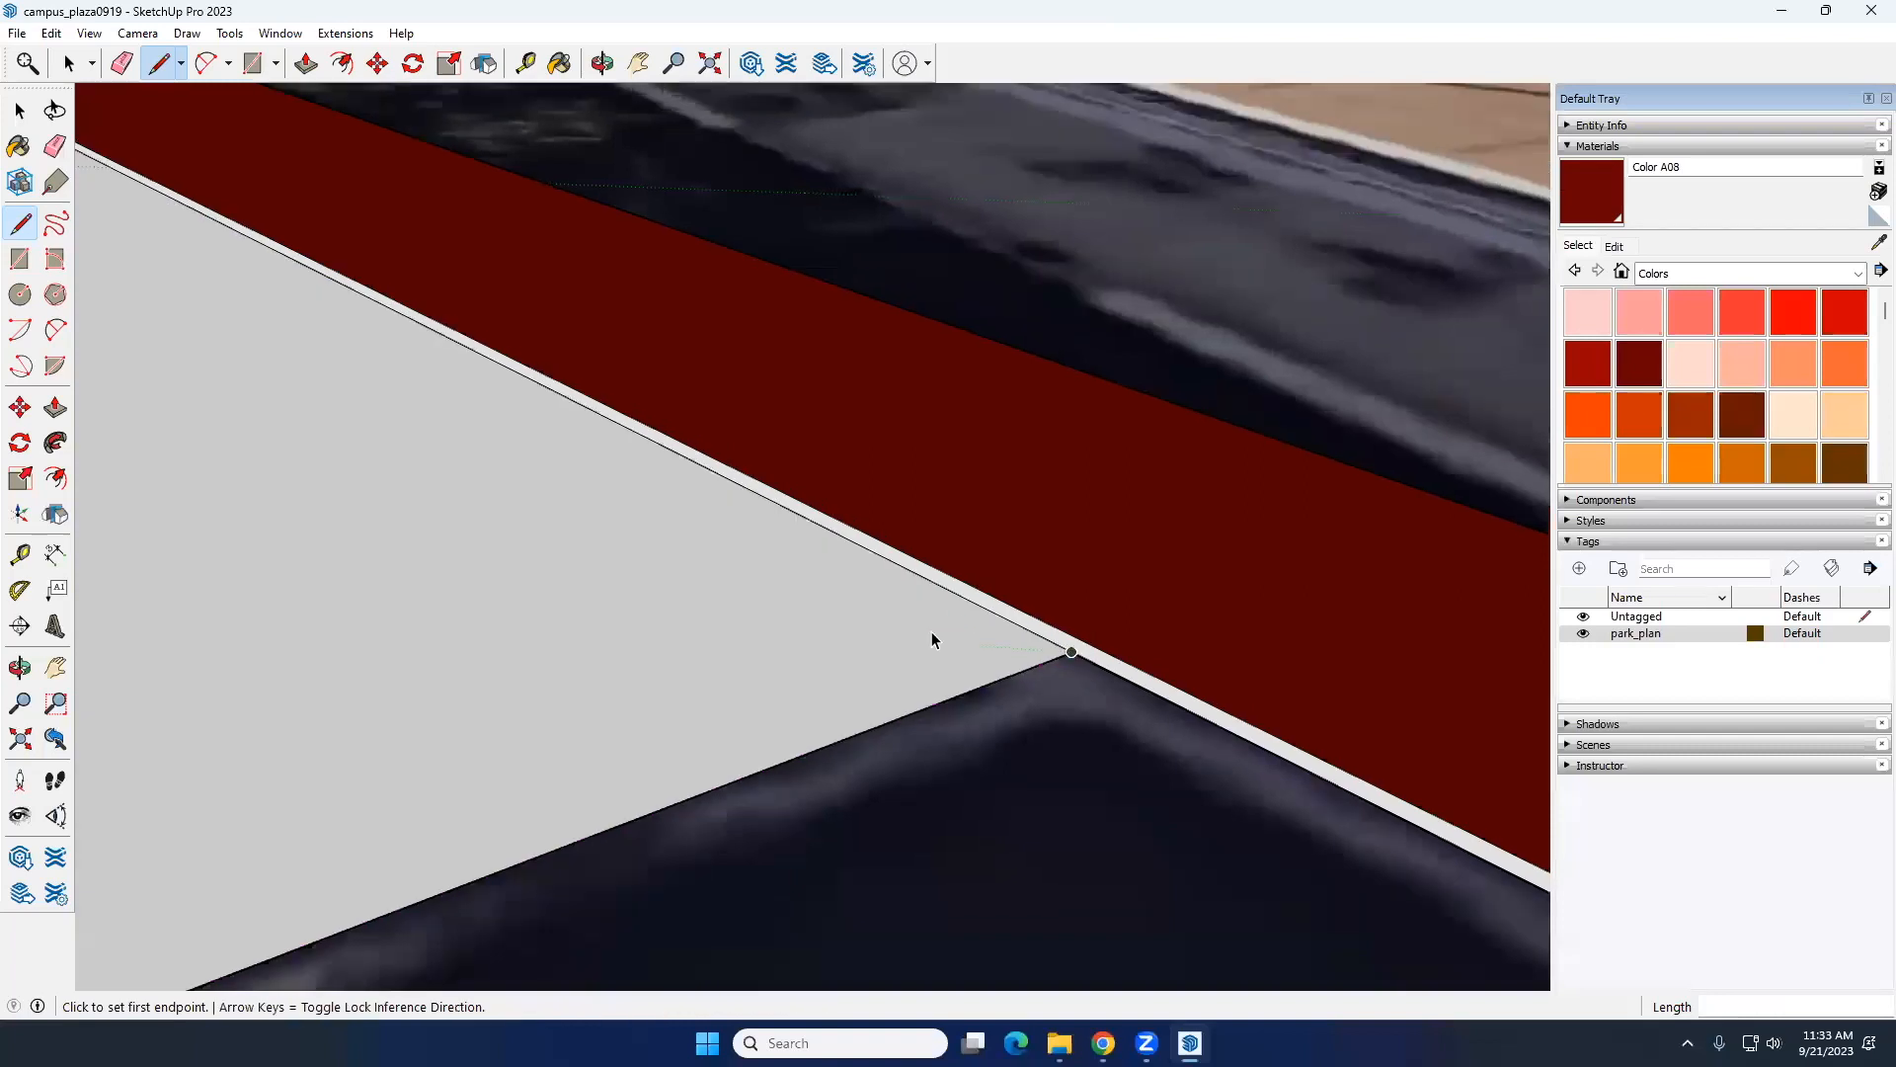
Step: Extend the outline from the triangular bed's outer corner back to the ring path's bottom edge with Line edges about 86' and 11' long
{"action": "scroll", "coordinate": [932, 637], "scroll_direction": "down", "scroll_amount": 5}
{"action": "scroll", "coordinate": [932, 637], "scroll_direction": "down", "scroll_amount": 3}
{"action": "middle_click_drag", "start_coordinate": [696, 733], "coordinate": [800, 835]}
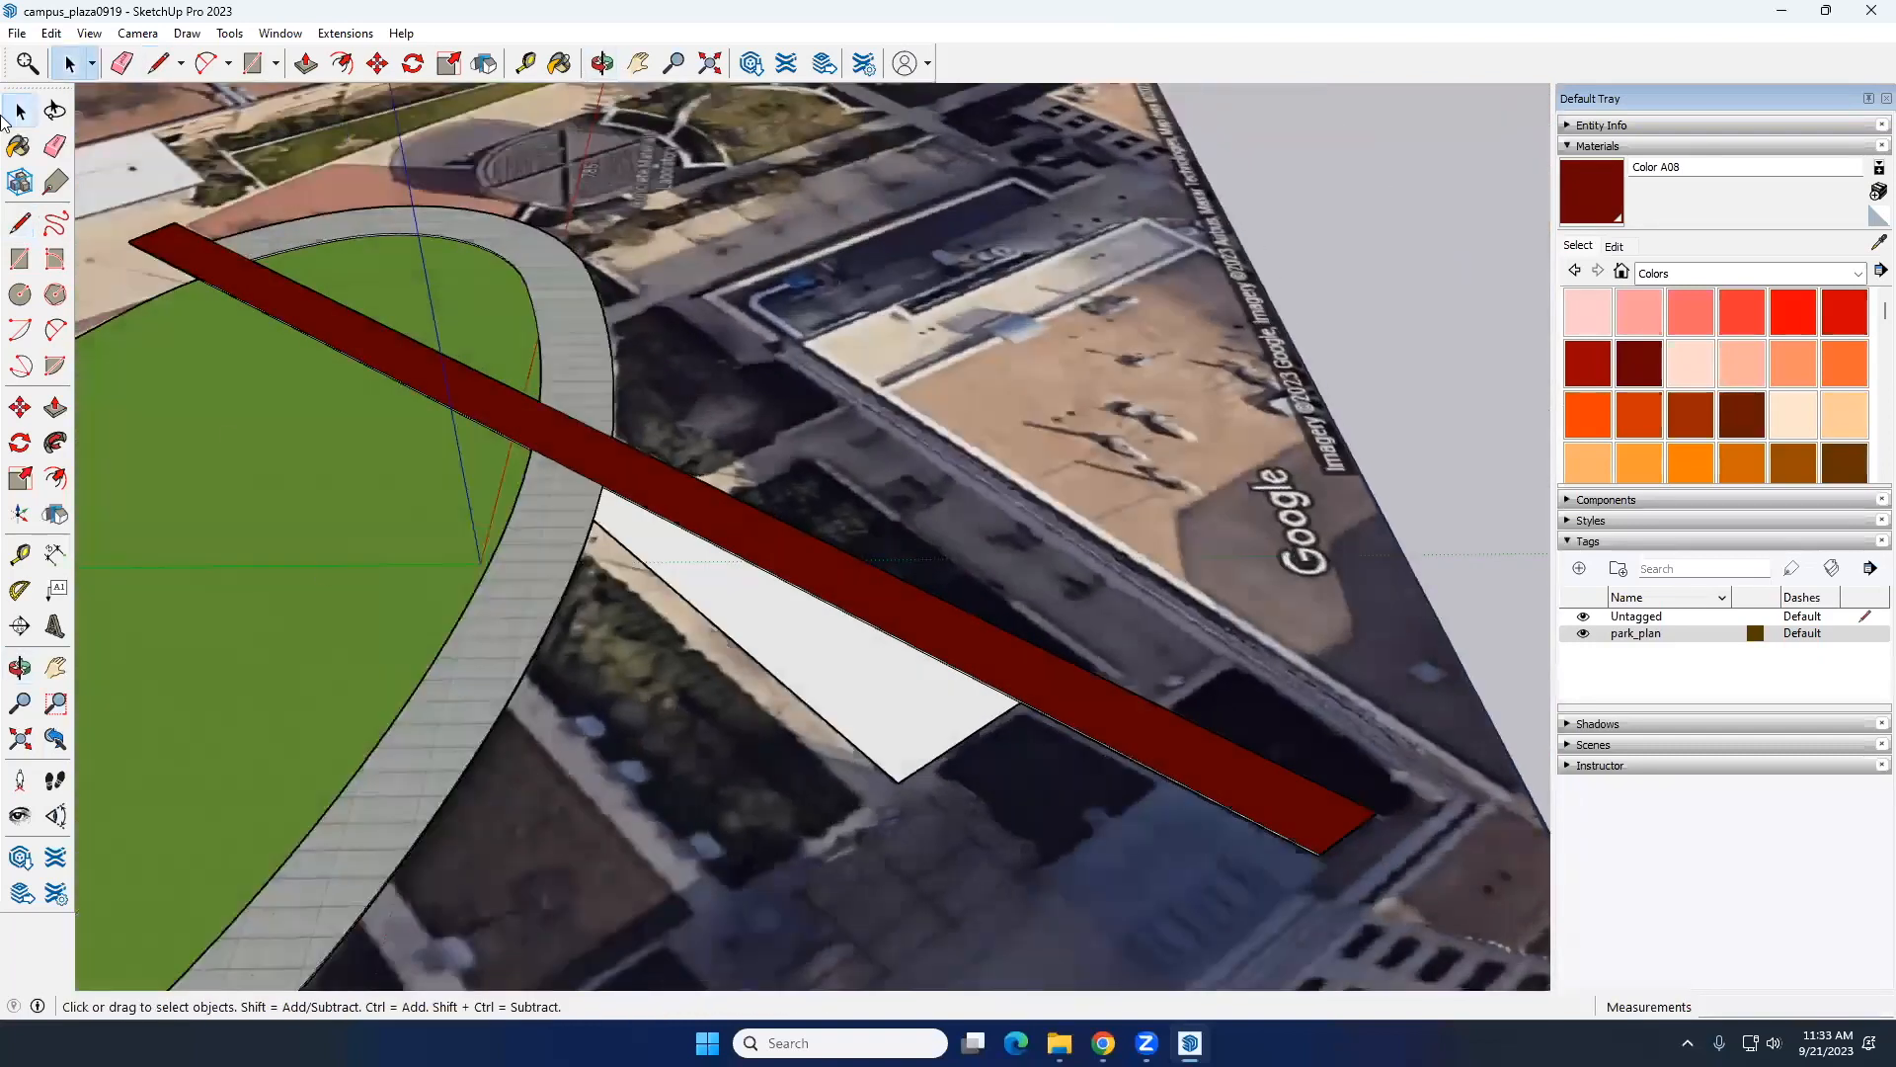
{"action": "left_click", "coordinate": [19, 224]}
{"action": "left_click", "coordinate": [898, 781]}
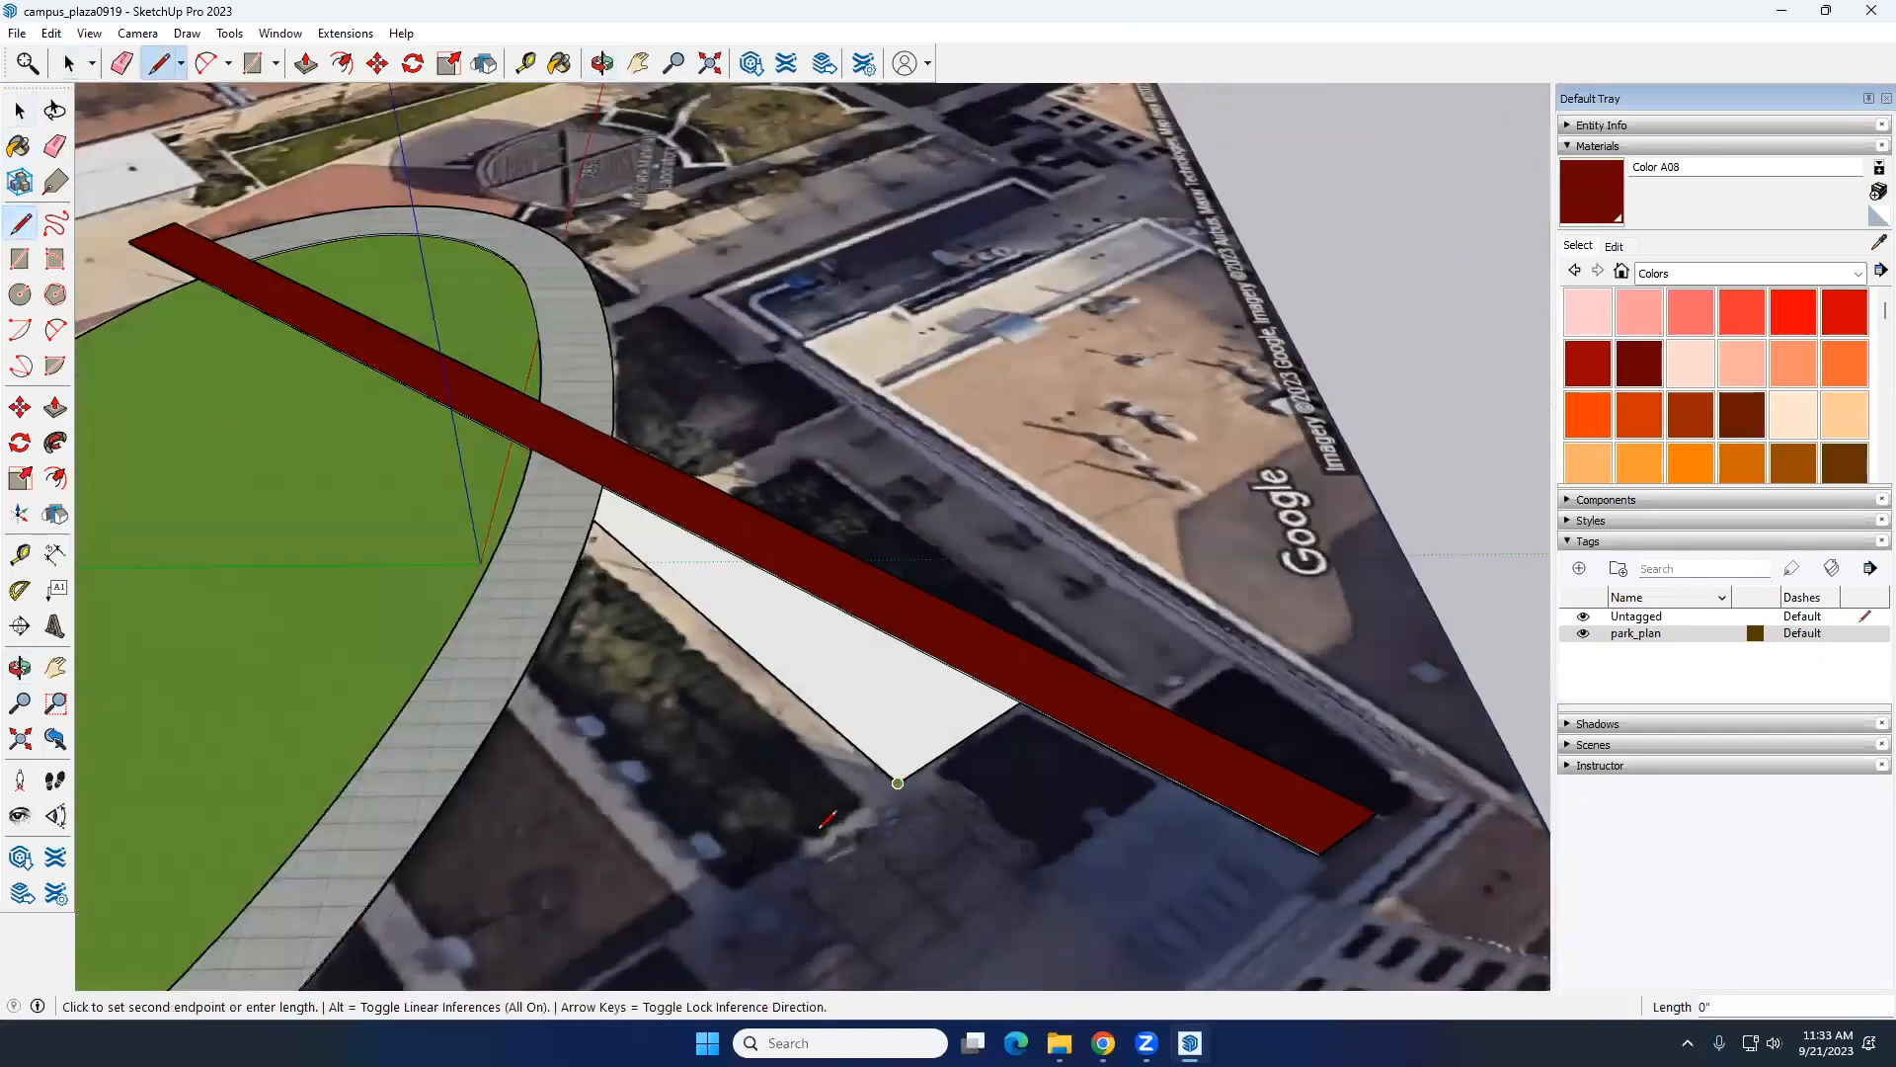
{"action": "scroll", "coordinate": [894, 785], "scroll_direction": "down", "scroll_amount": 2}
{"action": "middle_click_drag", "start_coordinate": [711, 859], "coordinate": [489, 938]}
{"action": "scroll", "coordinate": [553, 834], "scroll_direction": "up", "scroll_amount": 4}
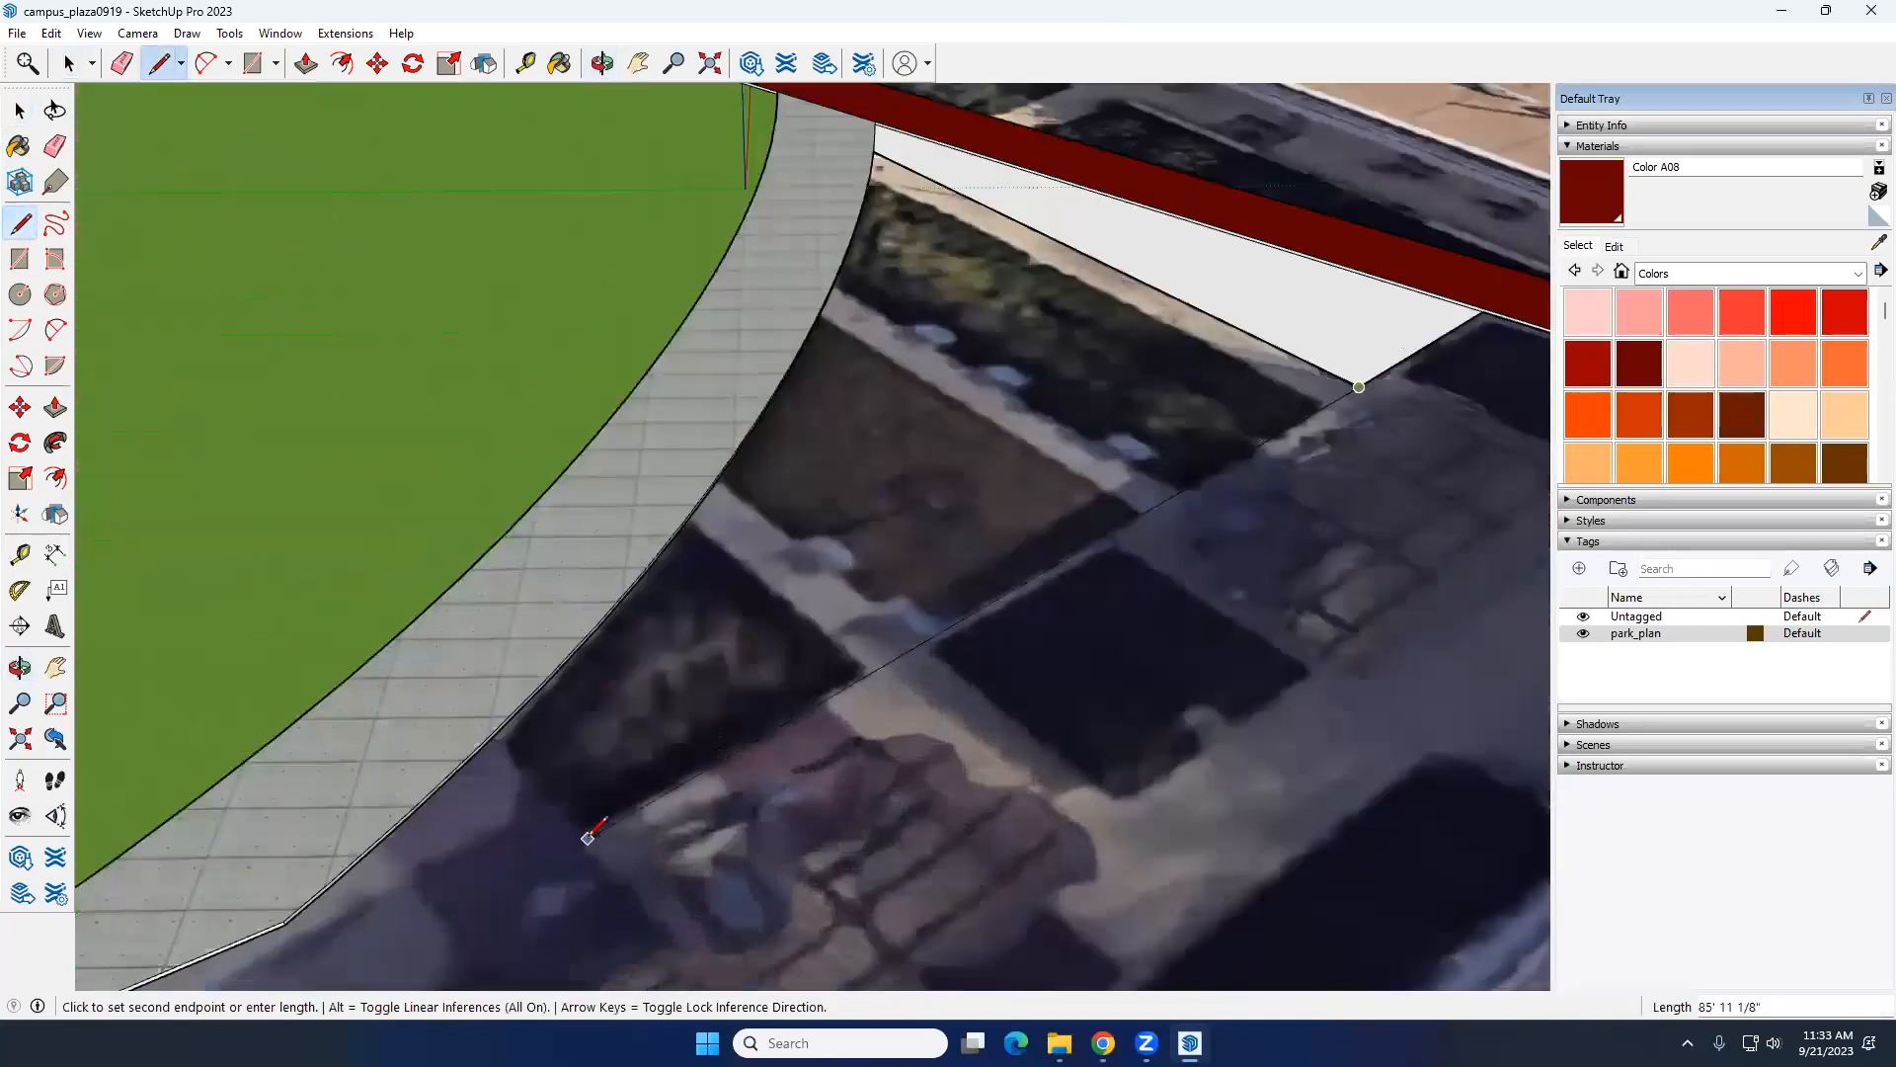
{"action": "left_click", "coordinate": [582, 825]}
{"action": "middle_click_drag", "start_coordinate": [487, 699], "coordinate": [478, 542]}
{"action": "scroll", "coordinate": [478, 543], "scroll_direction": "up", "scroll_amount": 3}
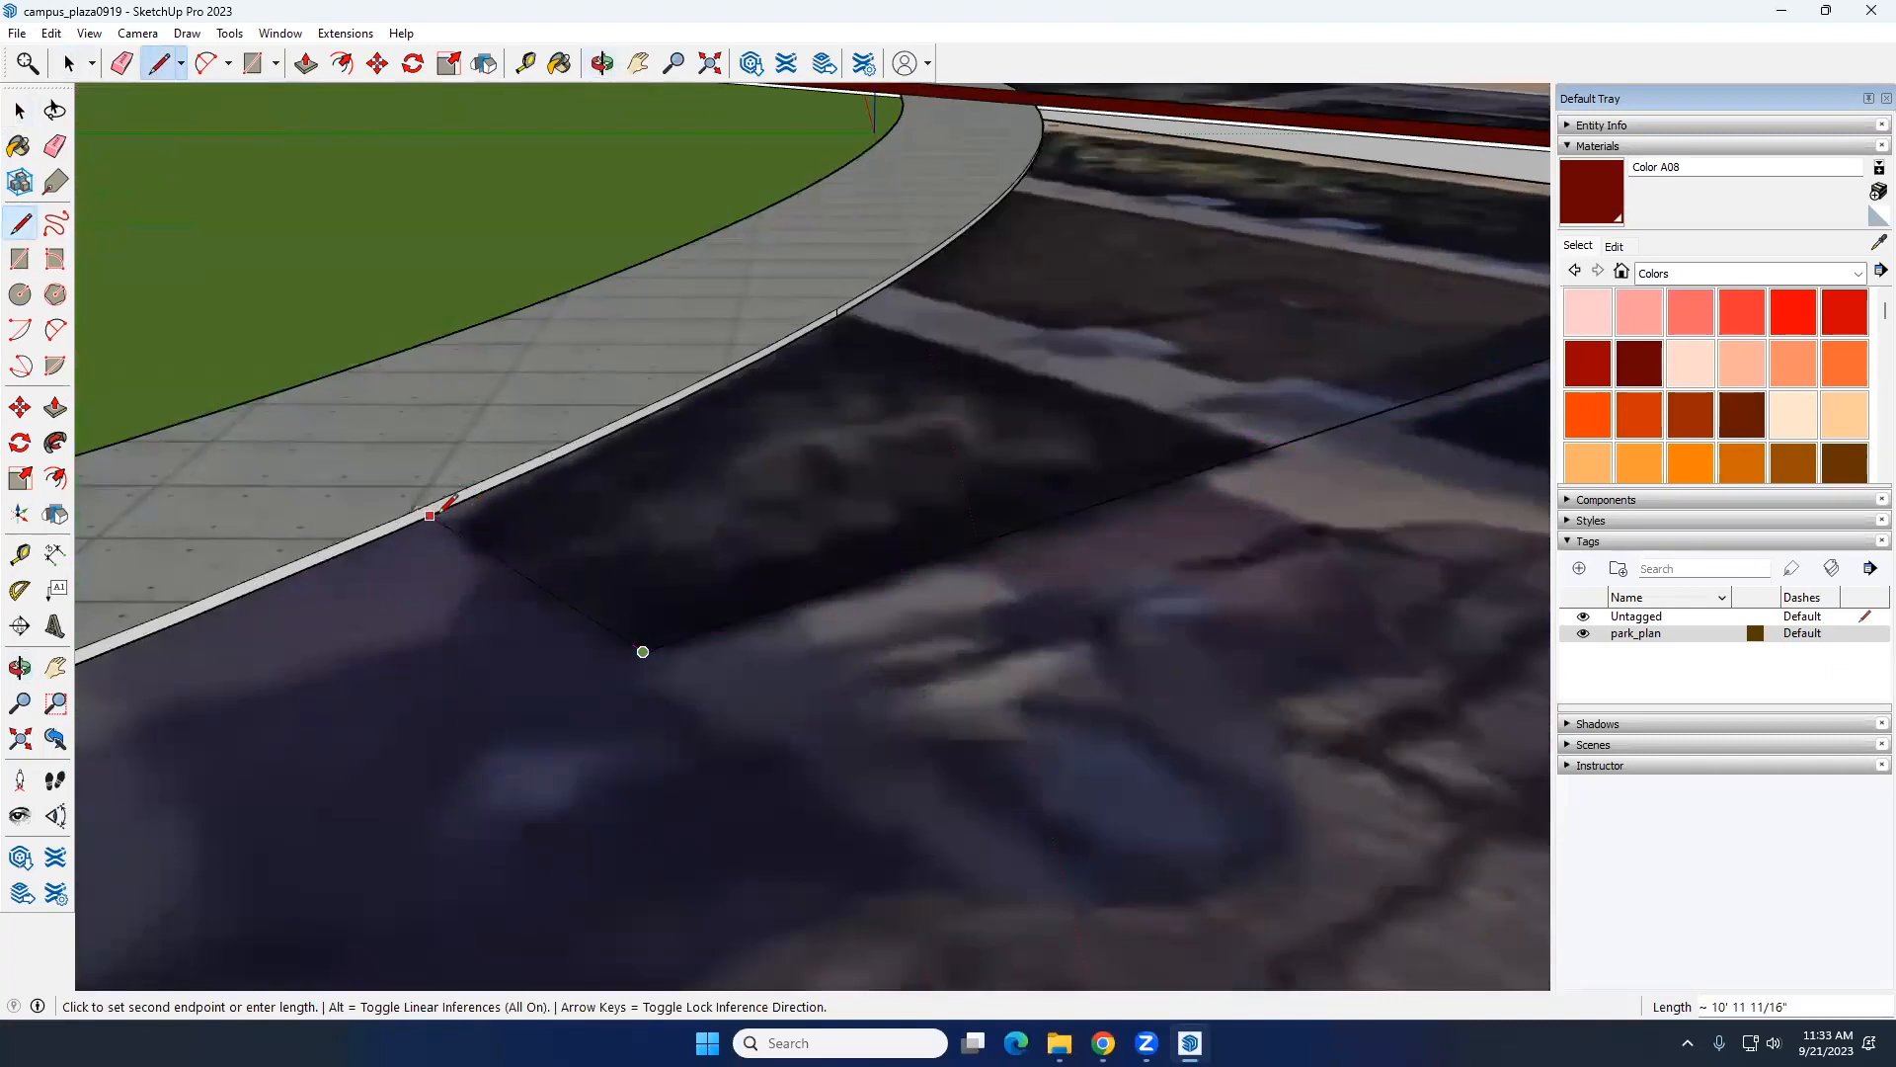
{"action": "left_click", "coordinate": [436, 513]}
Step: Delete the large new face between the triangular bed and the ring path to expose the aerial image for tracing
{"action": "key", "text": "space"}
{"action": "middle_click_drag", "start_coordinate": [551, 665], "coordinate": [610, 587]}
{"action": "left_click", "coordinate": [756, 530]}
{"action": "middle_click_drag", "start_coordinate": [677, 690], "coordinate": [712, 563]}
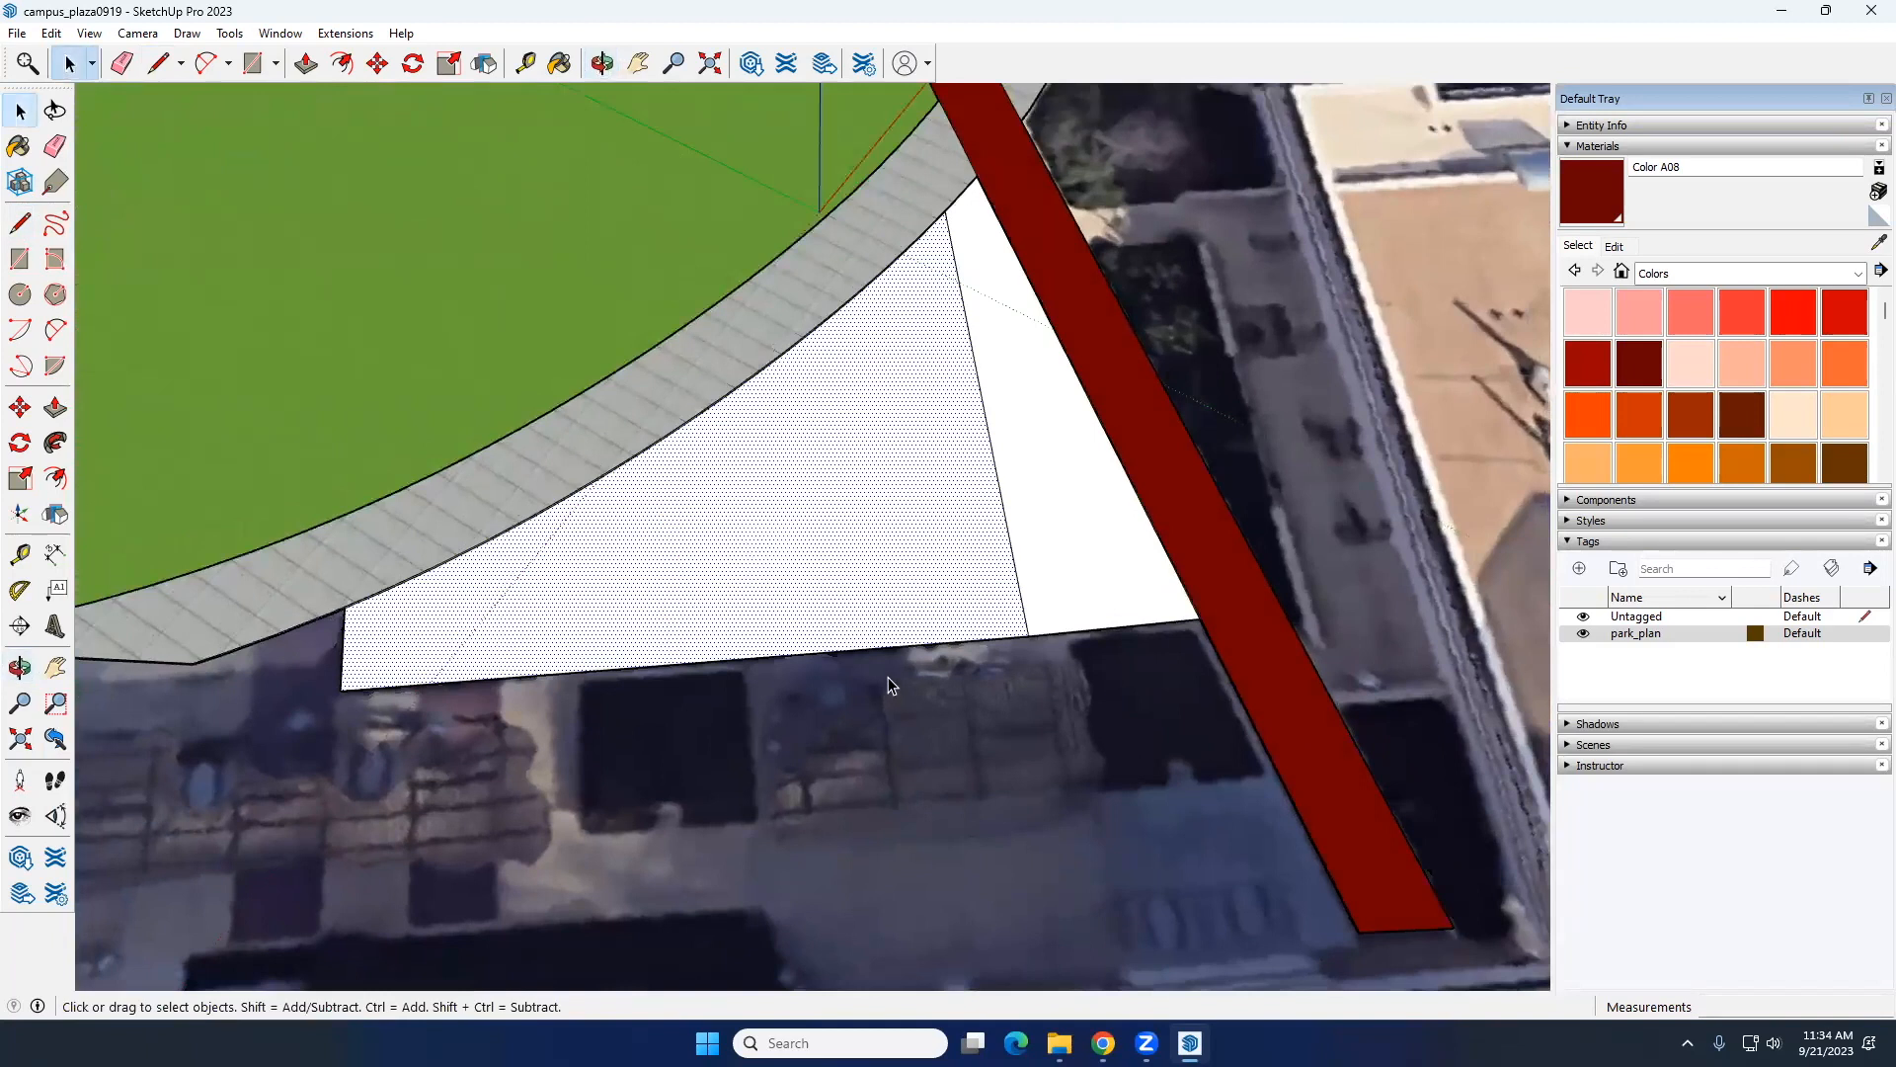
{"action": "scroll", "coordinate": [869, 678], "scroll_direction": "up", "scroll_amount": 3}
{"action": "scroll", "coordinate": [816, 559], "scroll_direction": "down", "scroll_amount": 2}
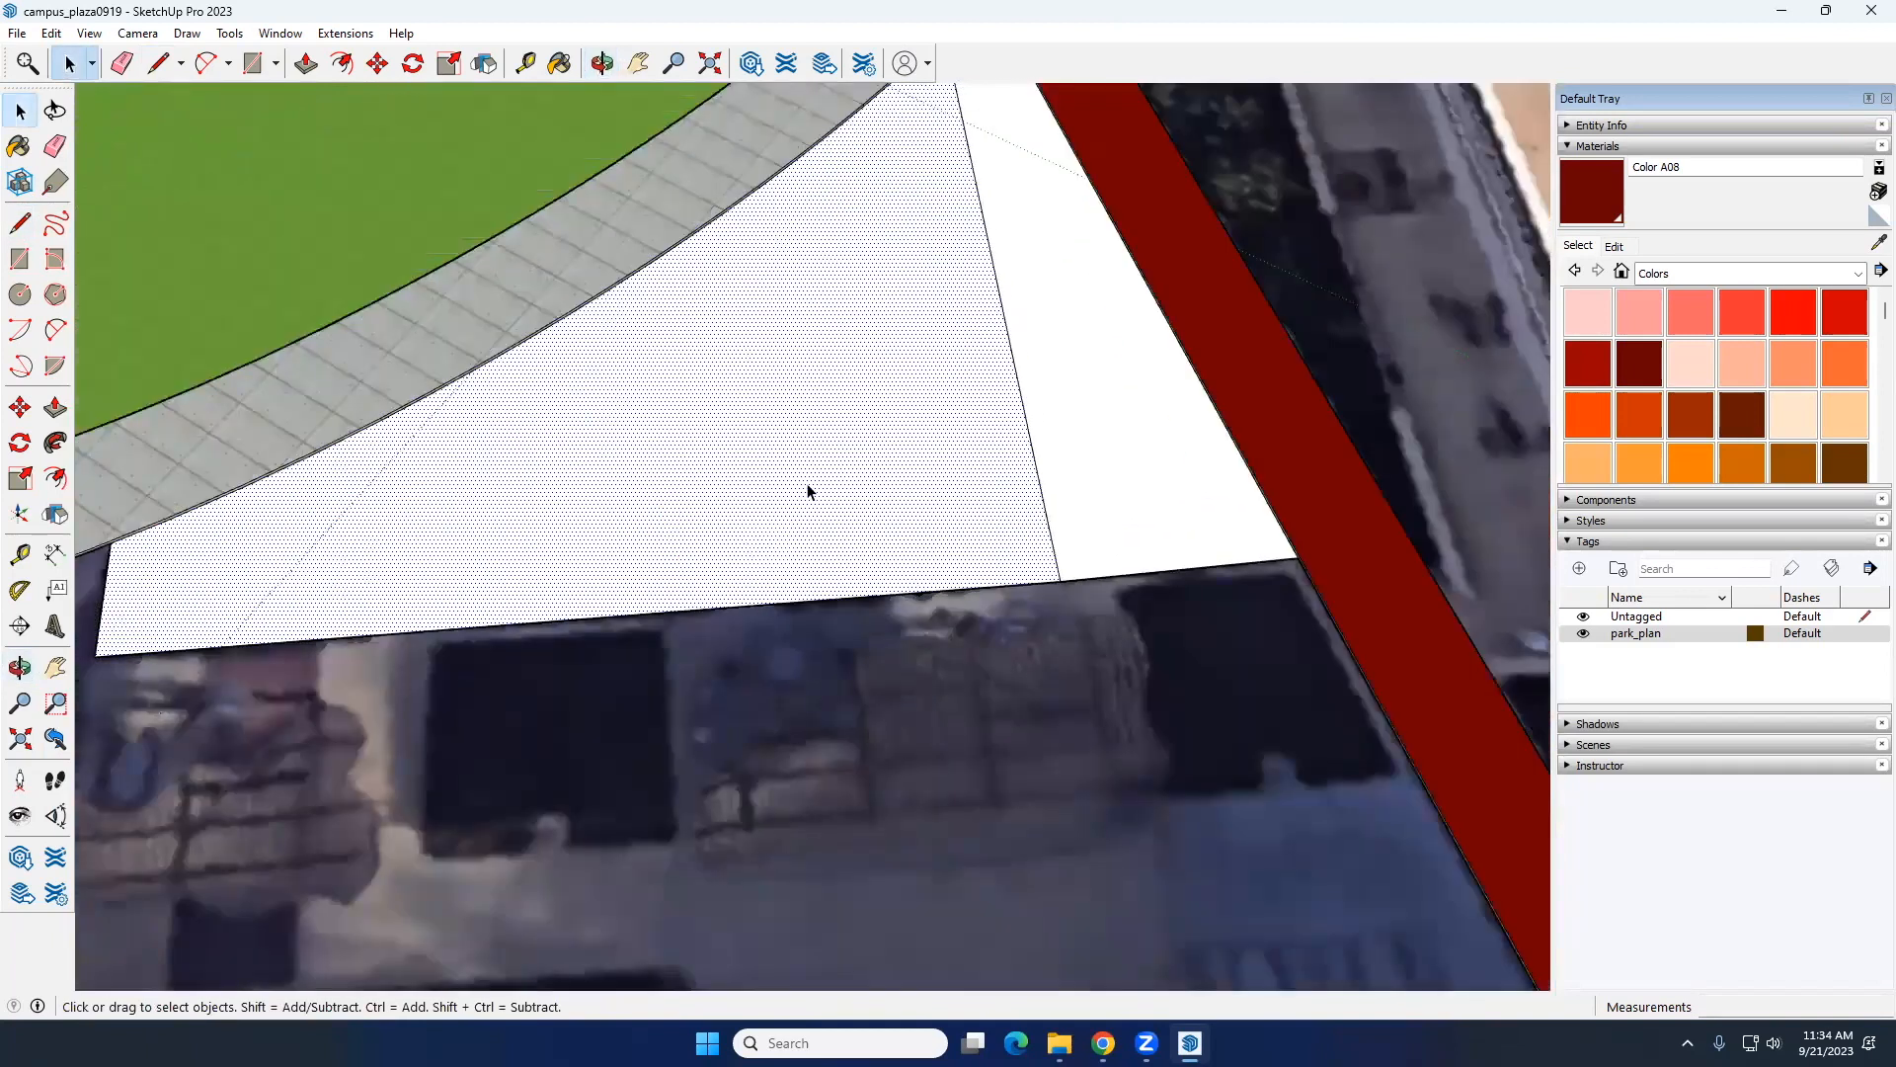
{"action": "key", "text": "Delete"}
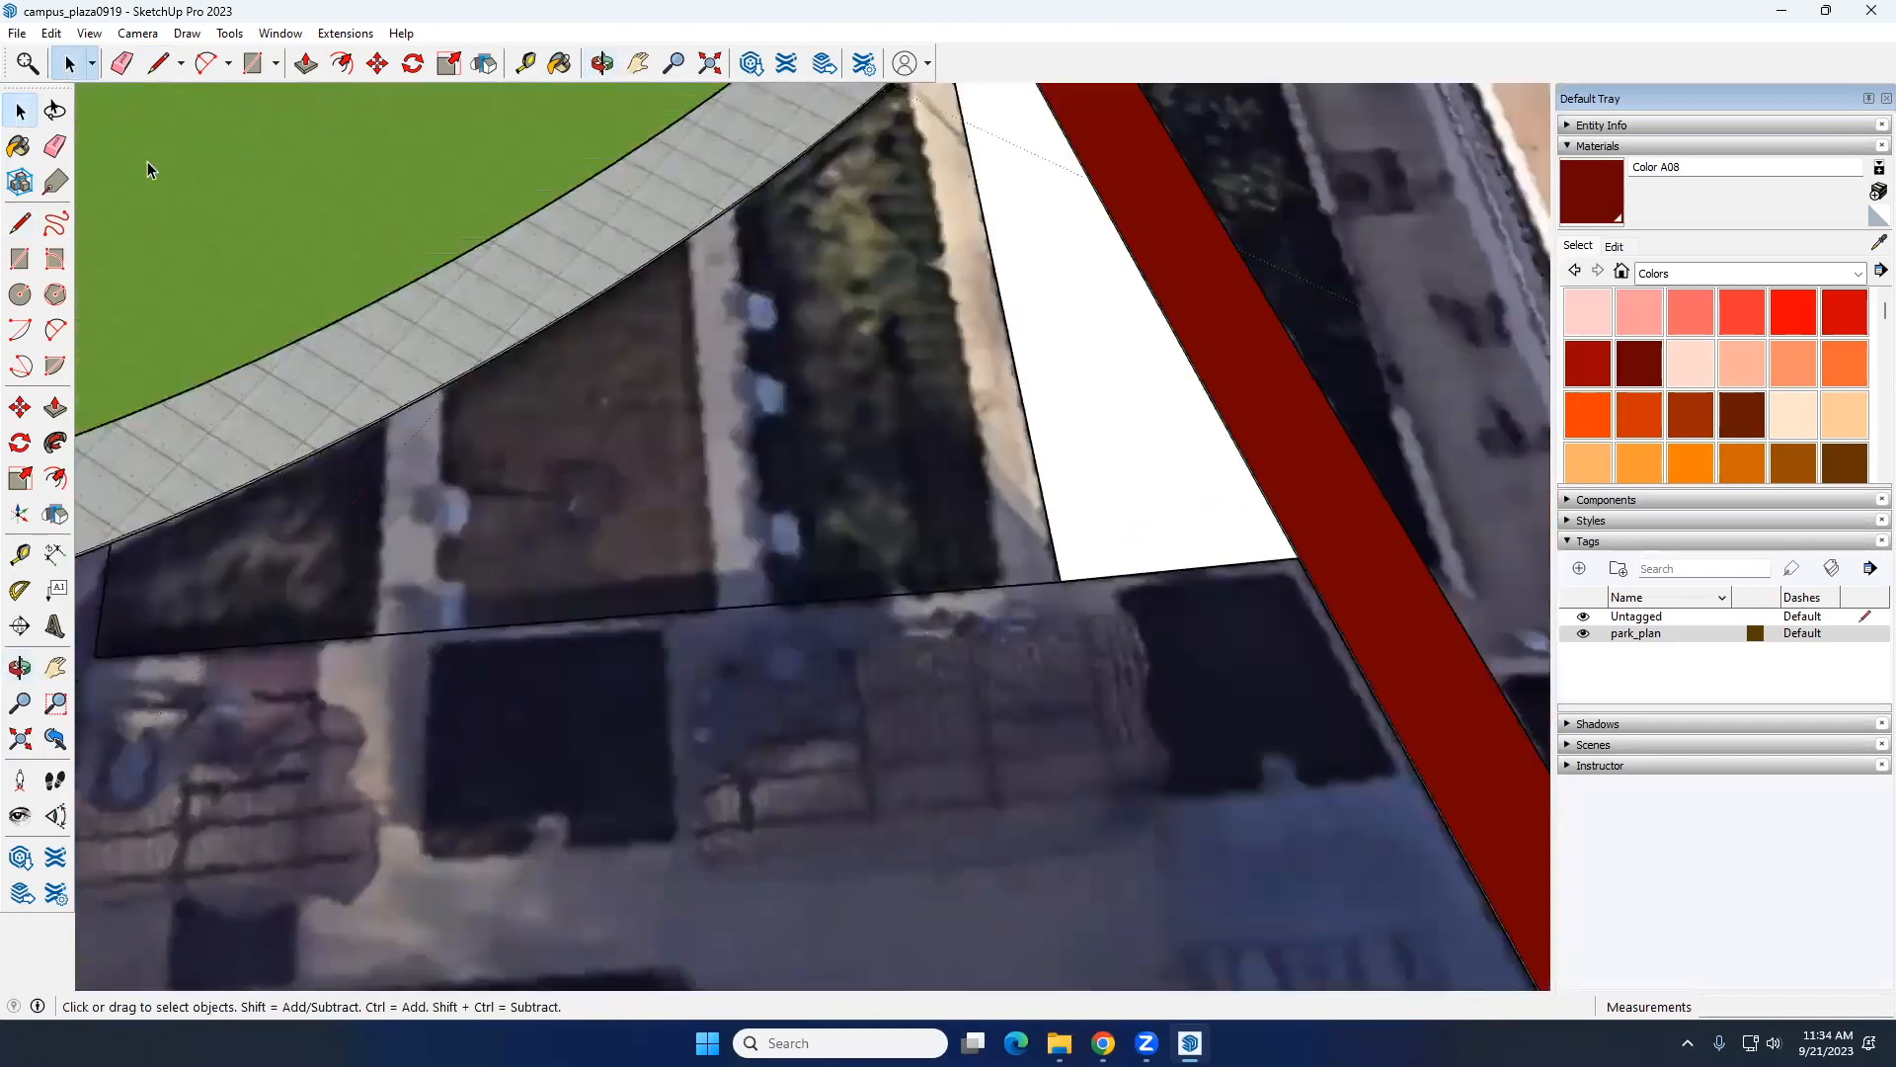
Step: Draw a Line about 45' long from the ring path's bottom edge to the outer edge, along the planting strip's border
{"action": "left_click", "coordinate": [20, 223]}
{"action": "scroll", "coordinate": [692, 217], "scroll_direction": "up", "scroll_amount": 5}
{"action": "middle_click_drag", "start_coordinate": [755, 241], "coordinate": [761, 233]}
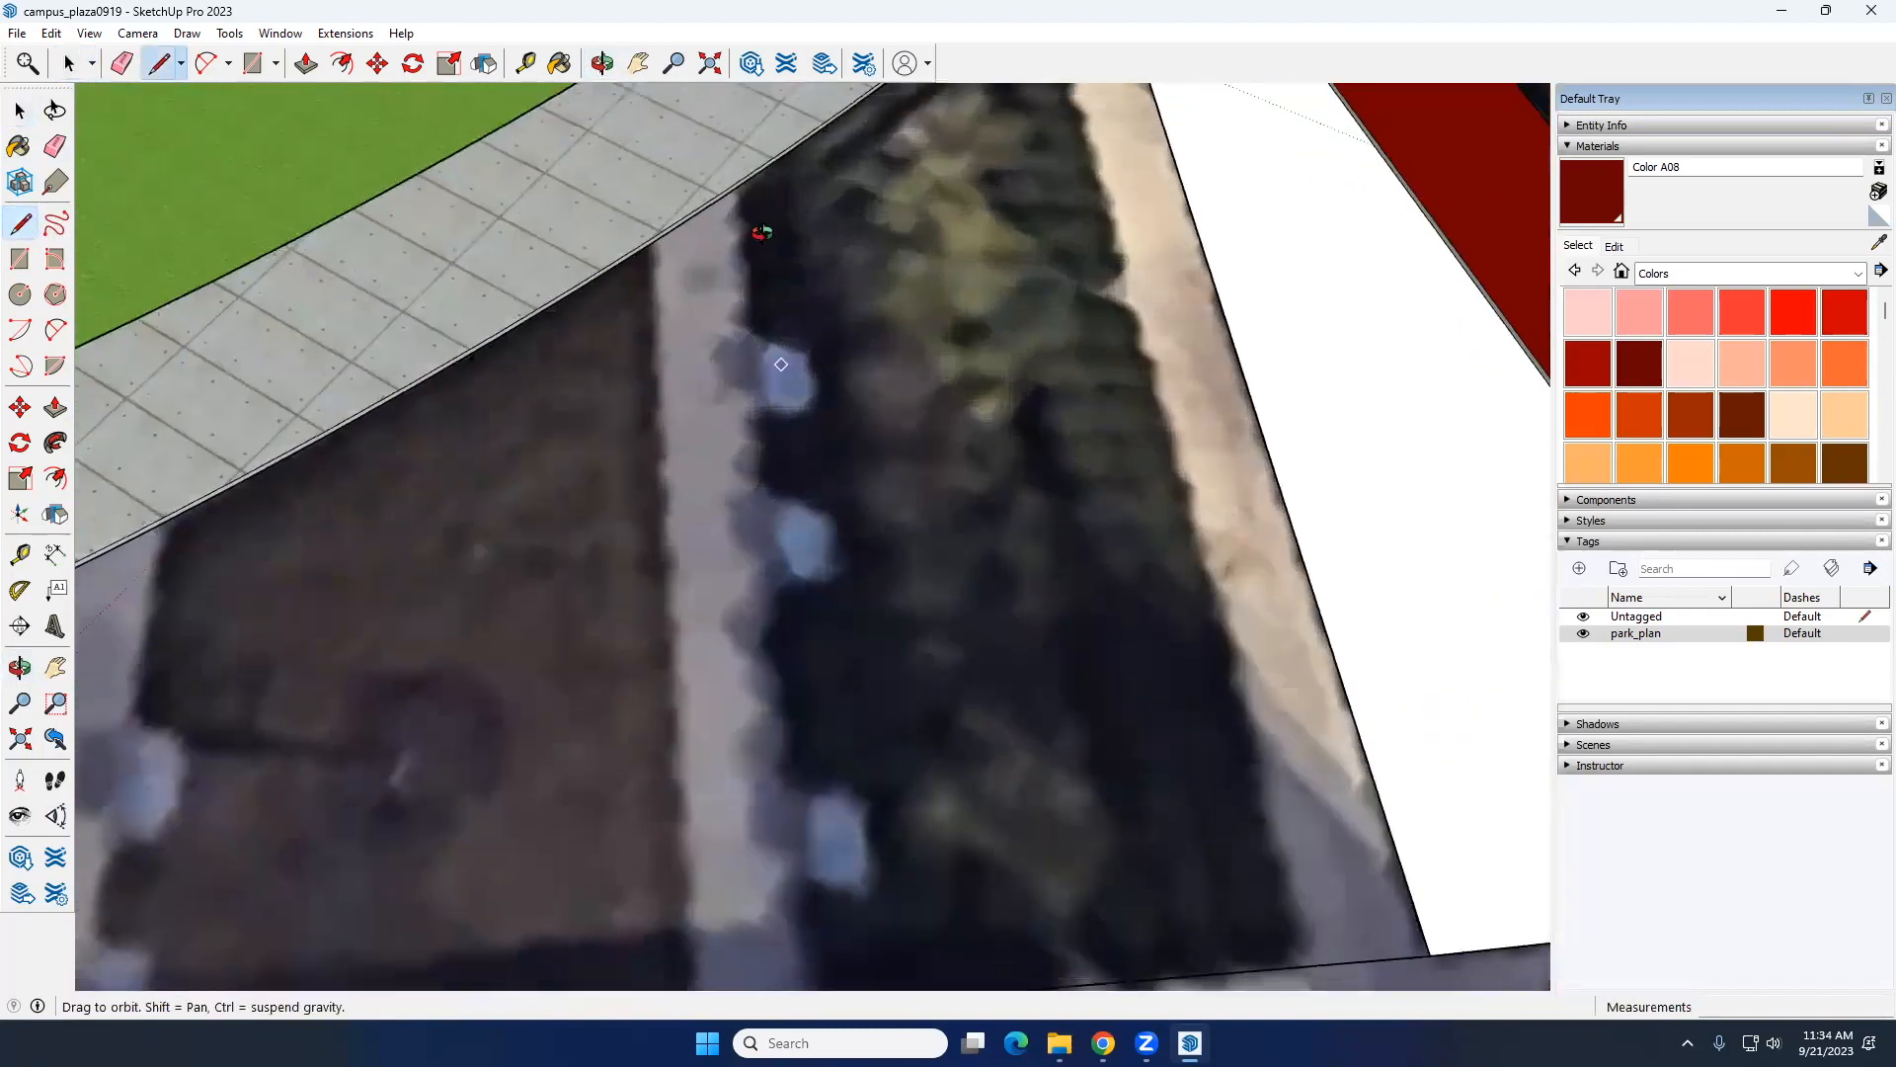
{"action": "scroll", "coordinate": [764, 231], "scroll_direction": "up", "scroll_amount": 4}
{"action": "left_click", "coordinate": [762, 211]}
{"action": "scroll", "coordinate": [790, 524], "scroll_direction": "down", "scroll_amount": 4}
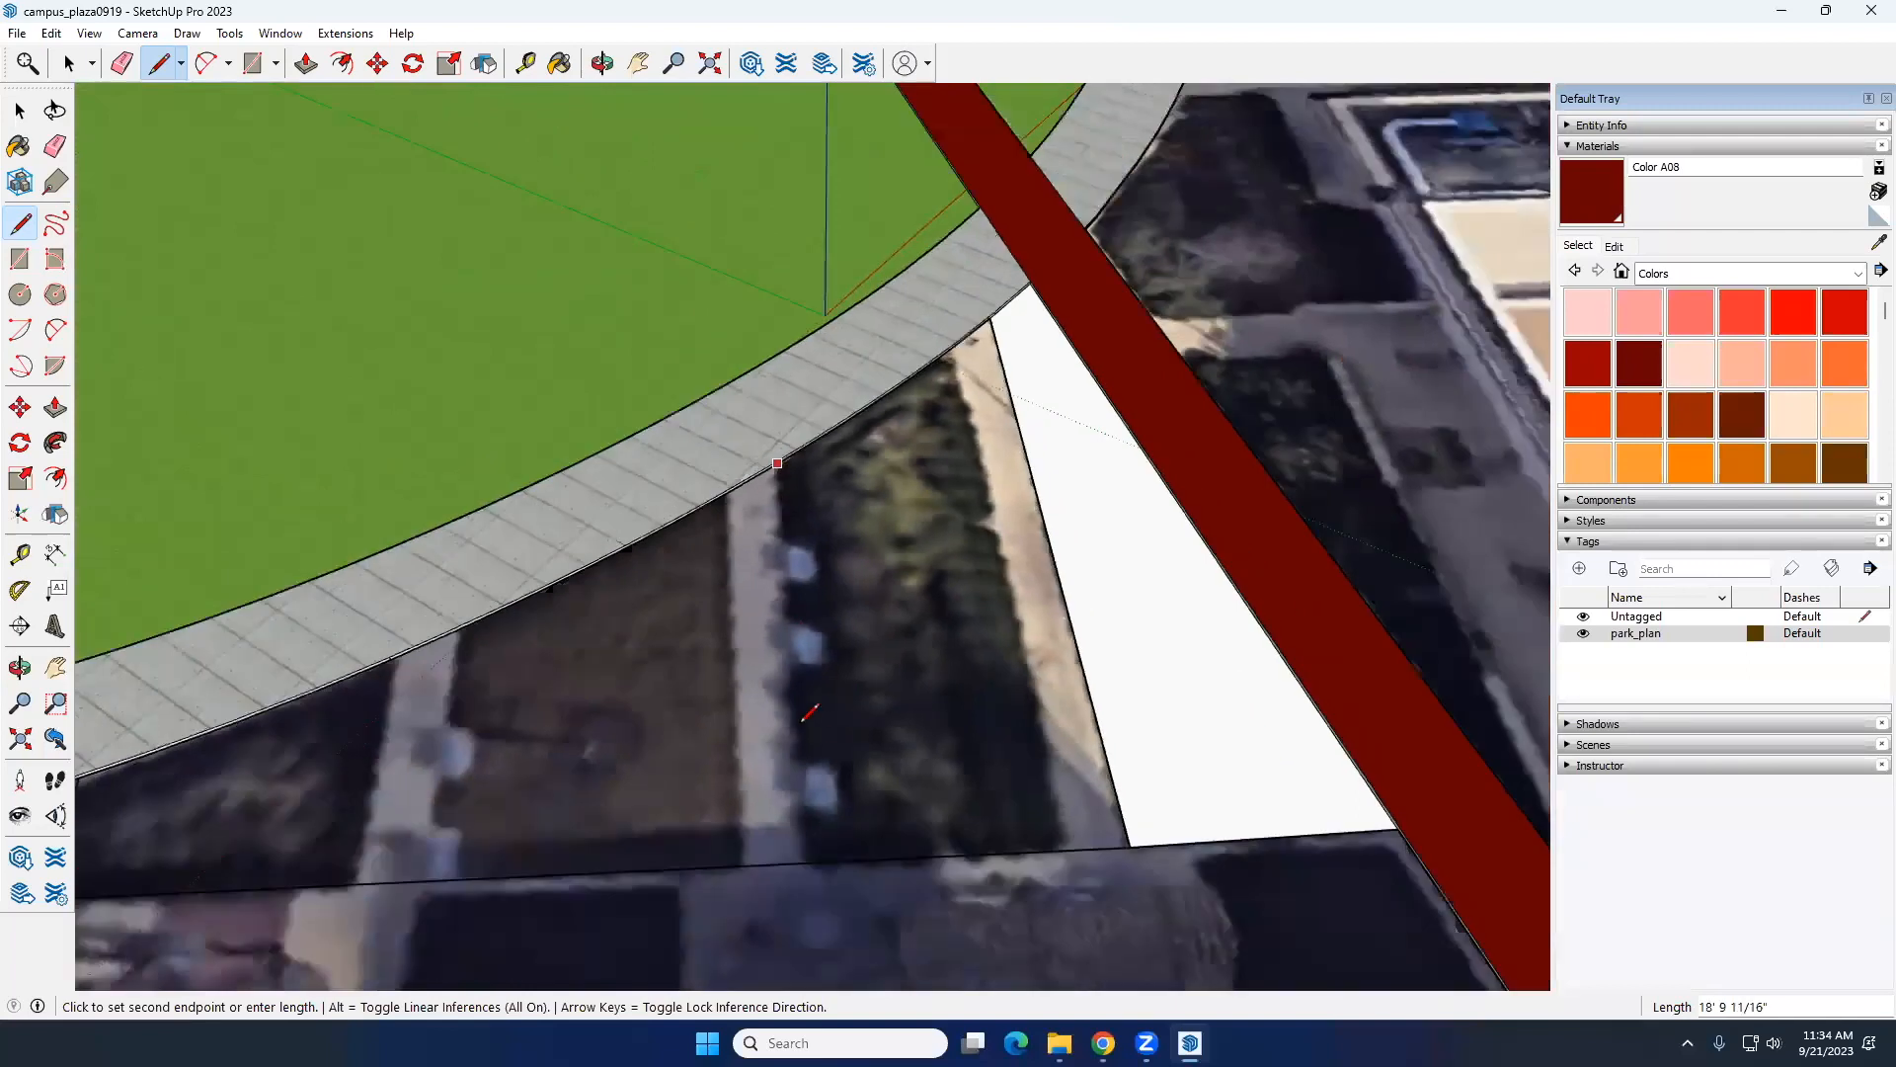
{"action": "left_click", "coordinate": [808, 861]}
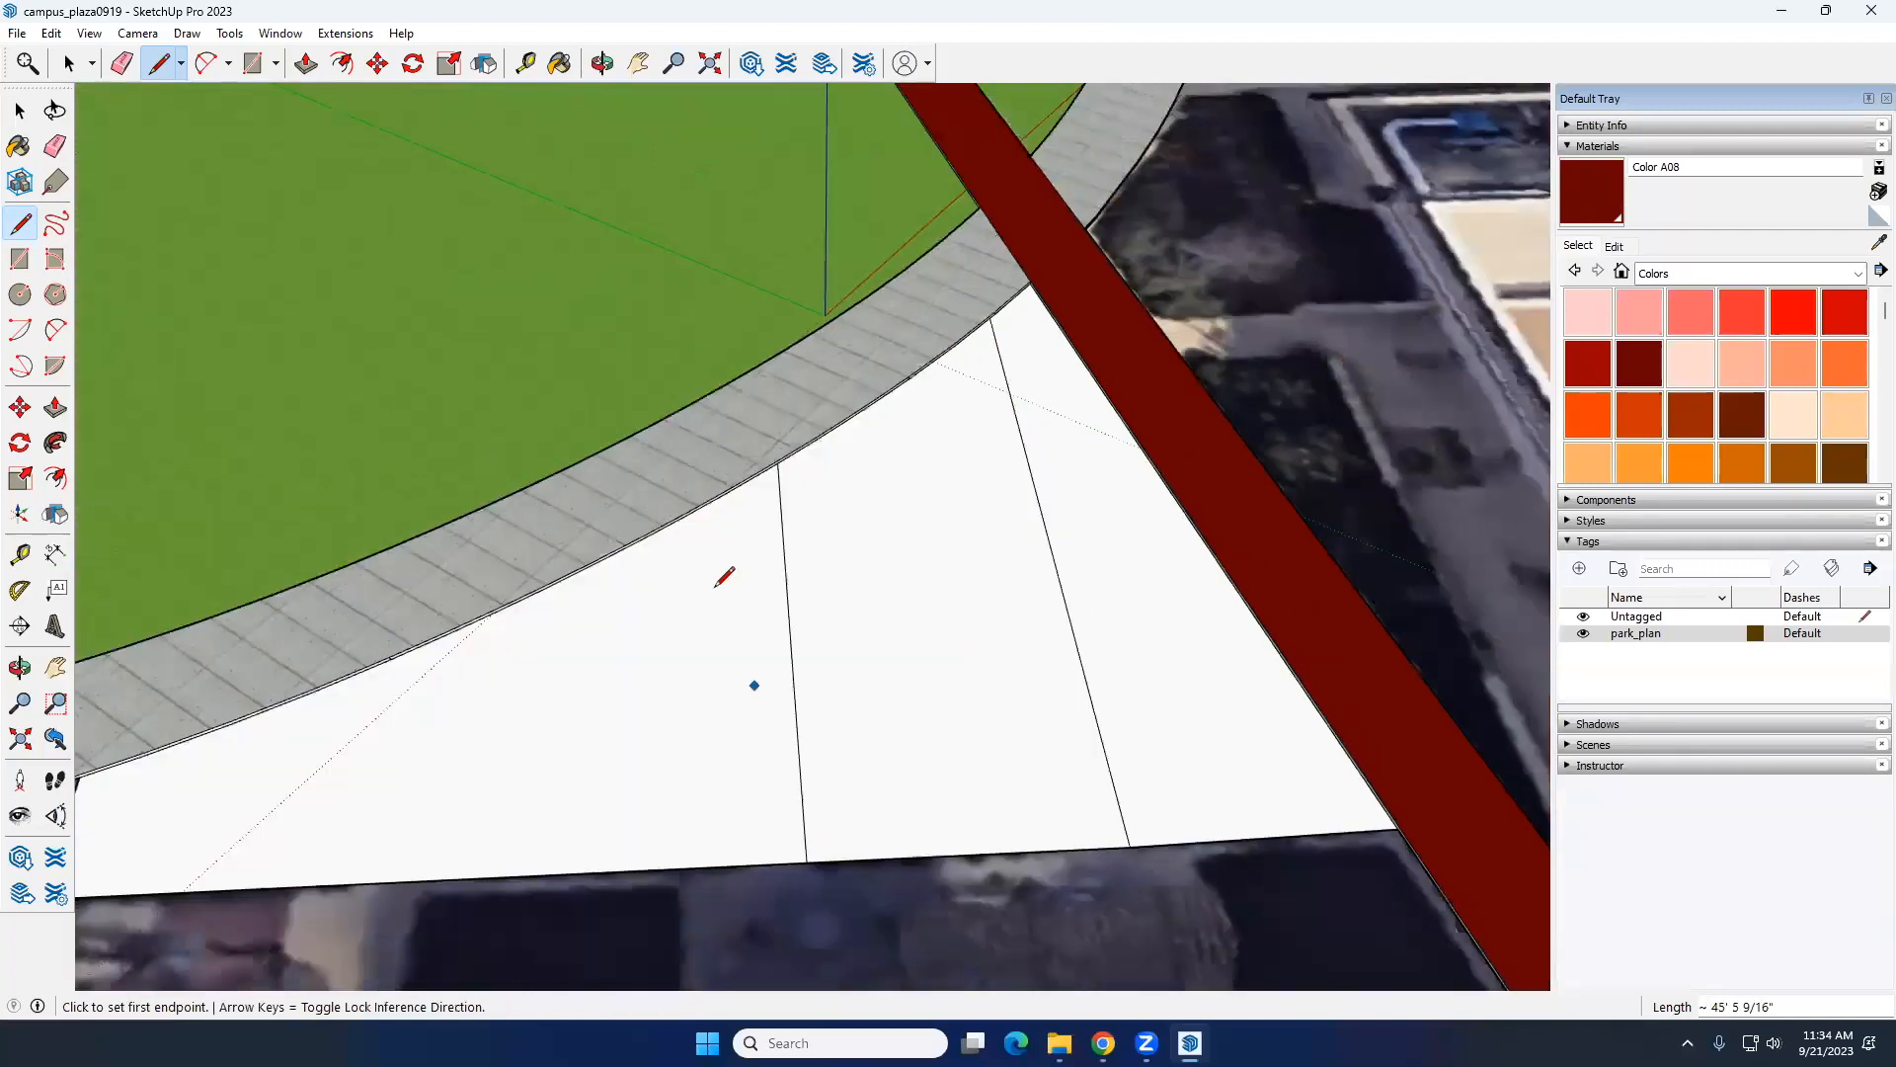
Step: Draw a second, nearly parallel Line about 41' long from the outer edge to the ring path, closing the first narrow path strip
{"action": "middle_click_drag", "start_coordinate": [741, 626], "coordinate": [768, 736]}
{"action": "left_click", "coordinate": [770, 794]}
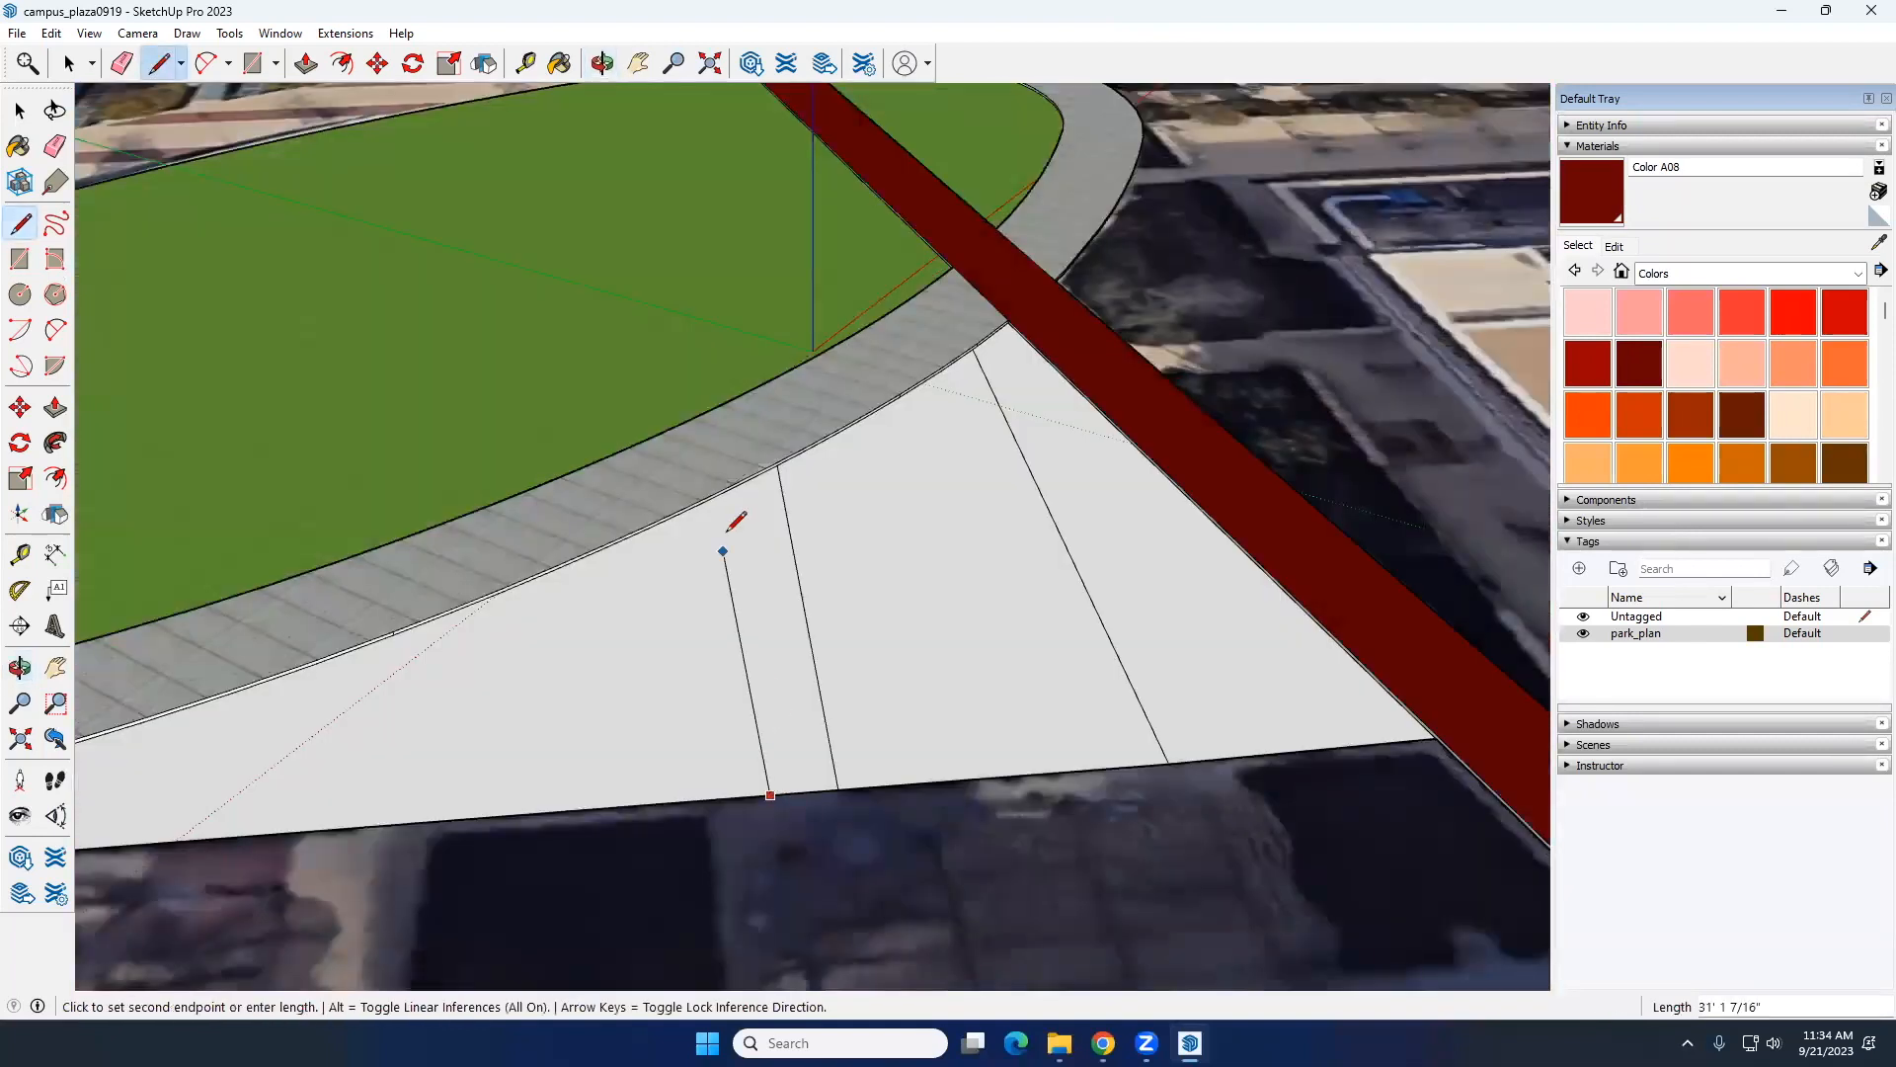
{"action": "scroll", "coordinate": [745, 487], "scroll_direction": "up", "scroll_amount": 3}
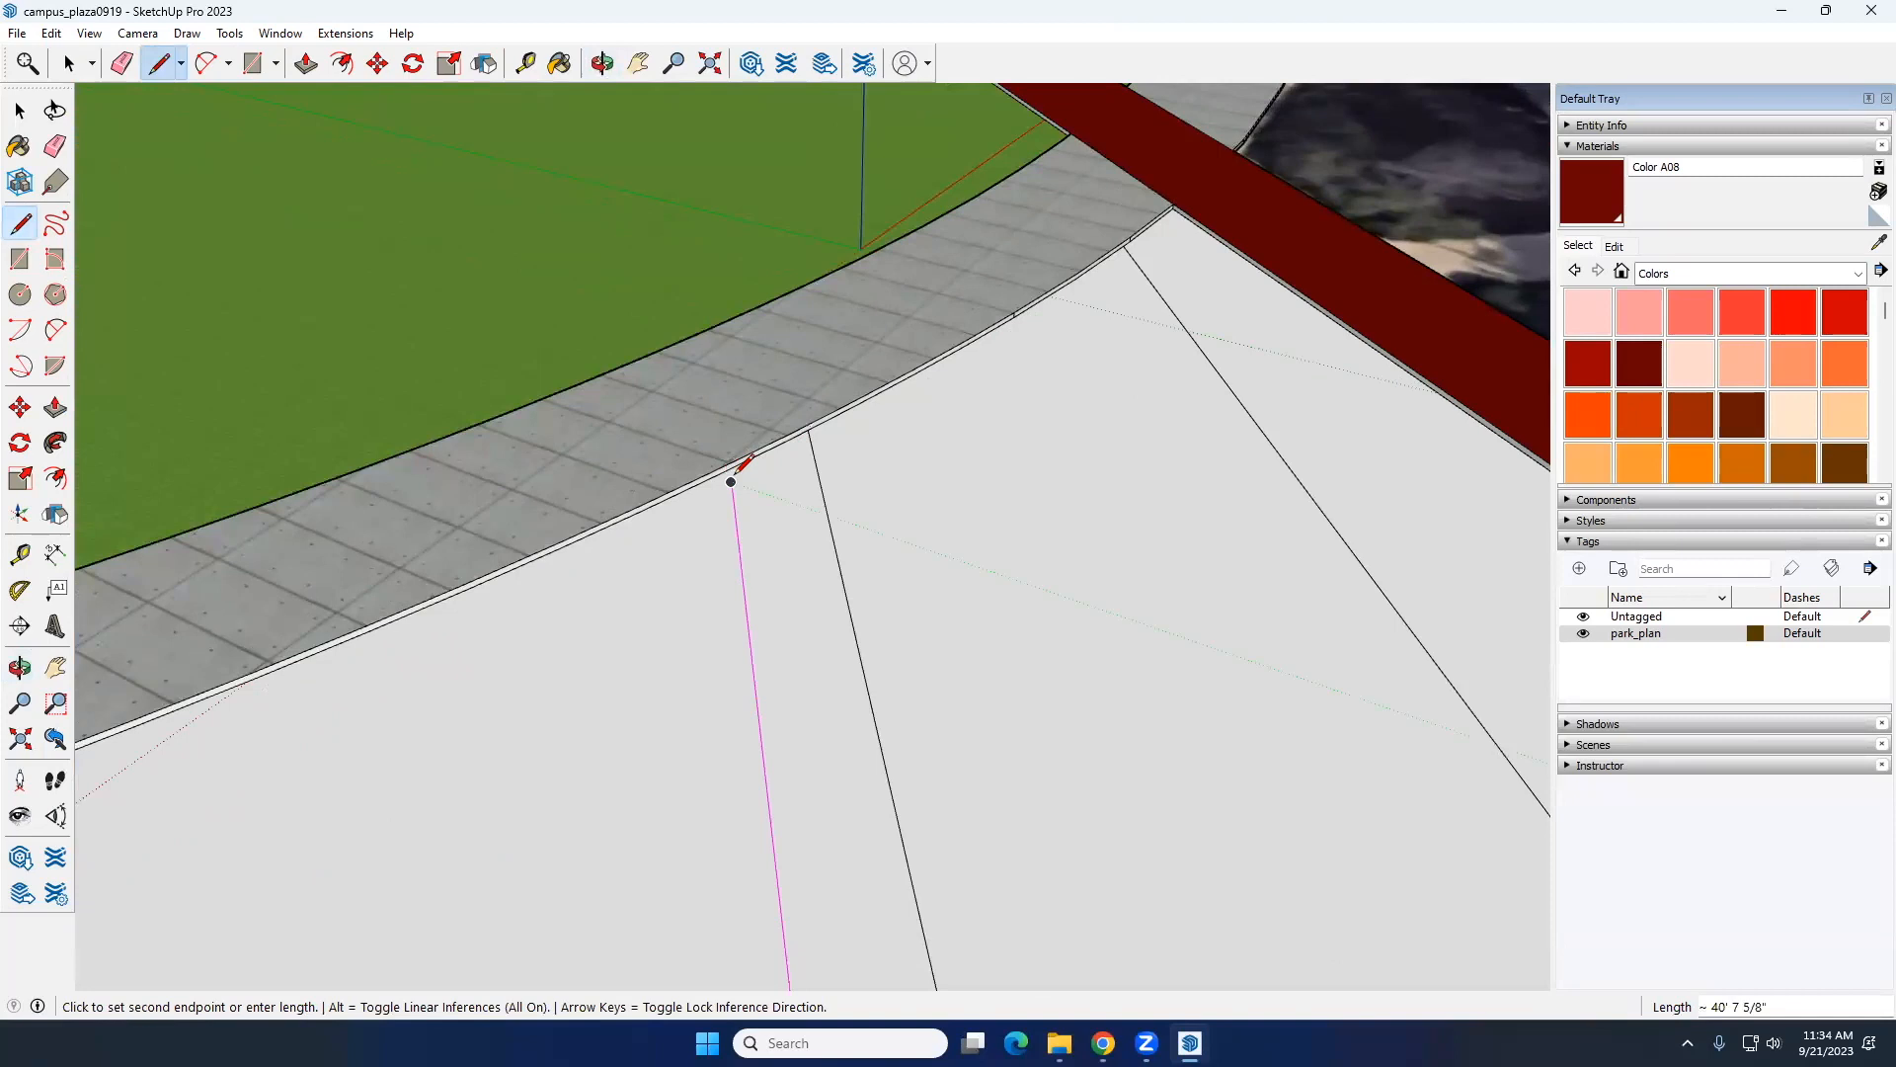
{"action": "left_click", "coordinate": [732, 466]}
Step: Delete the face between the first path strip and the outline's short end to expose the aerial image
{"action": "key", "text": "space"}
{"action": "scroll", "coordinate": [820, 577], "scroll_direction": "down", "scroll_amount": 5}
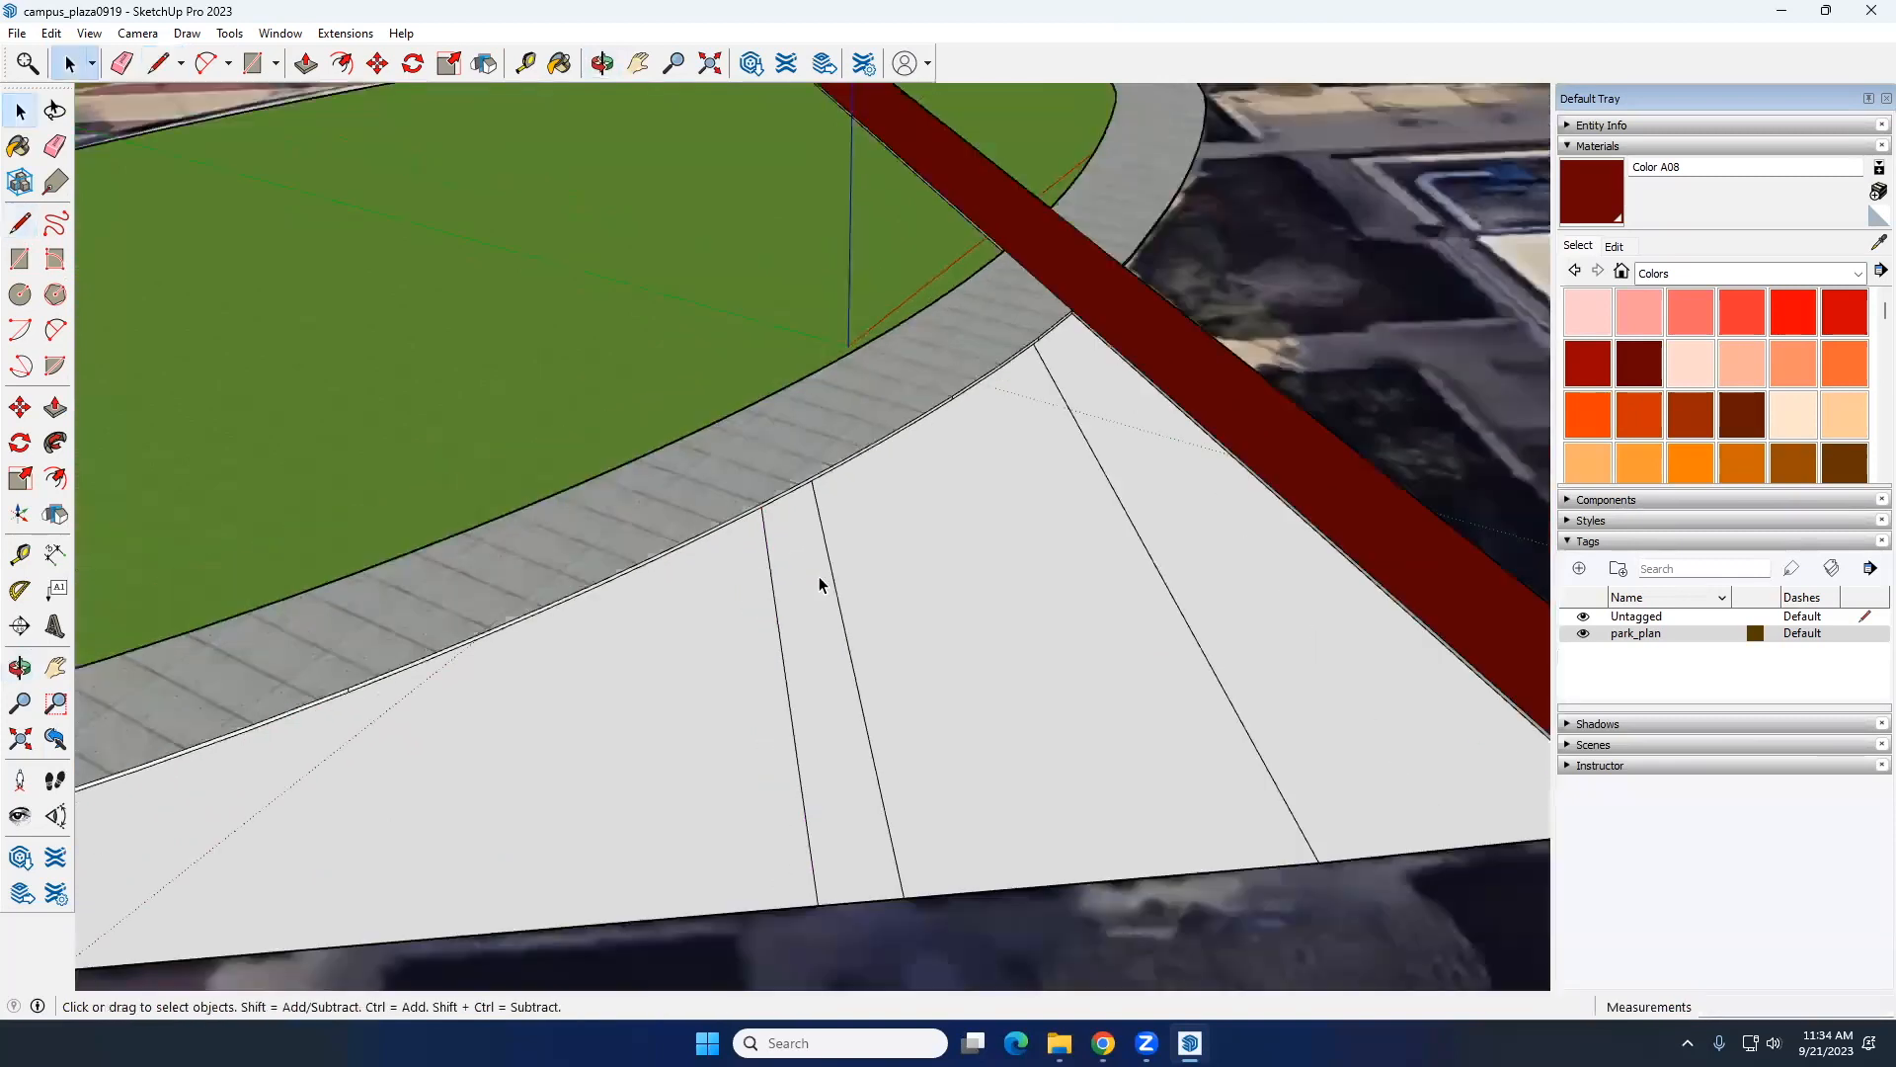
{"action": "middle_click_drag", "start_coordinate": [714, 695], "coordinate": [626, 537]}
{"action": "scroll", "coordinate": [642, 592], "scroll_direction": "up", "scroll_amount": 3}
{"action": "left_click", "coordinate": [649, 637]}
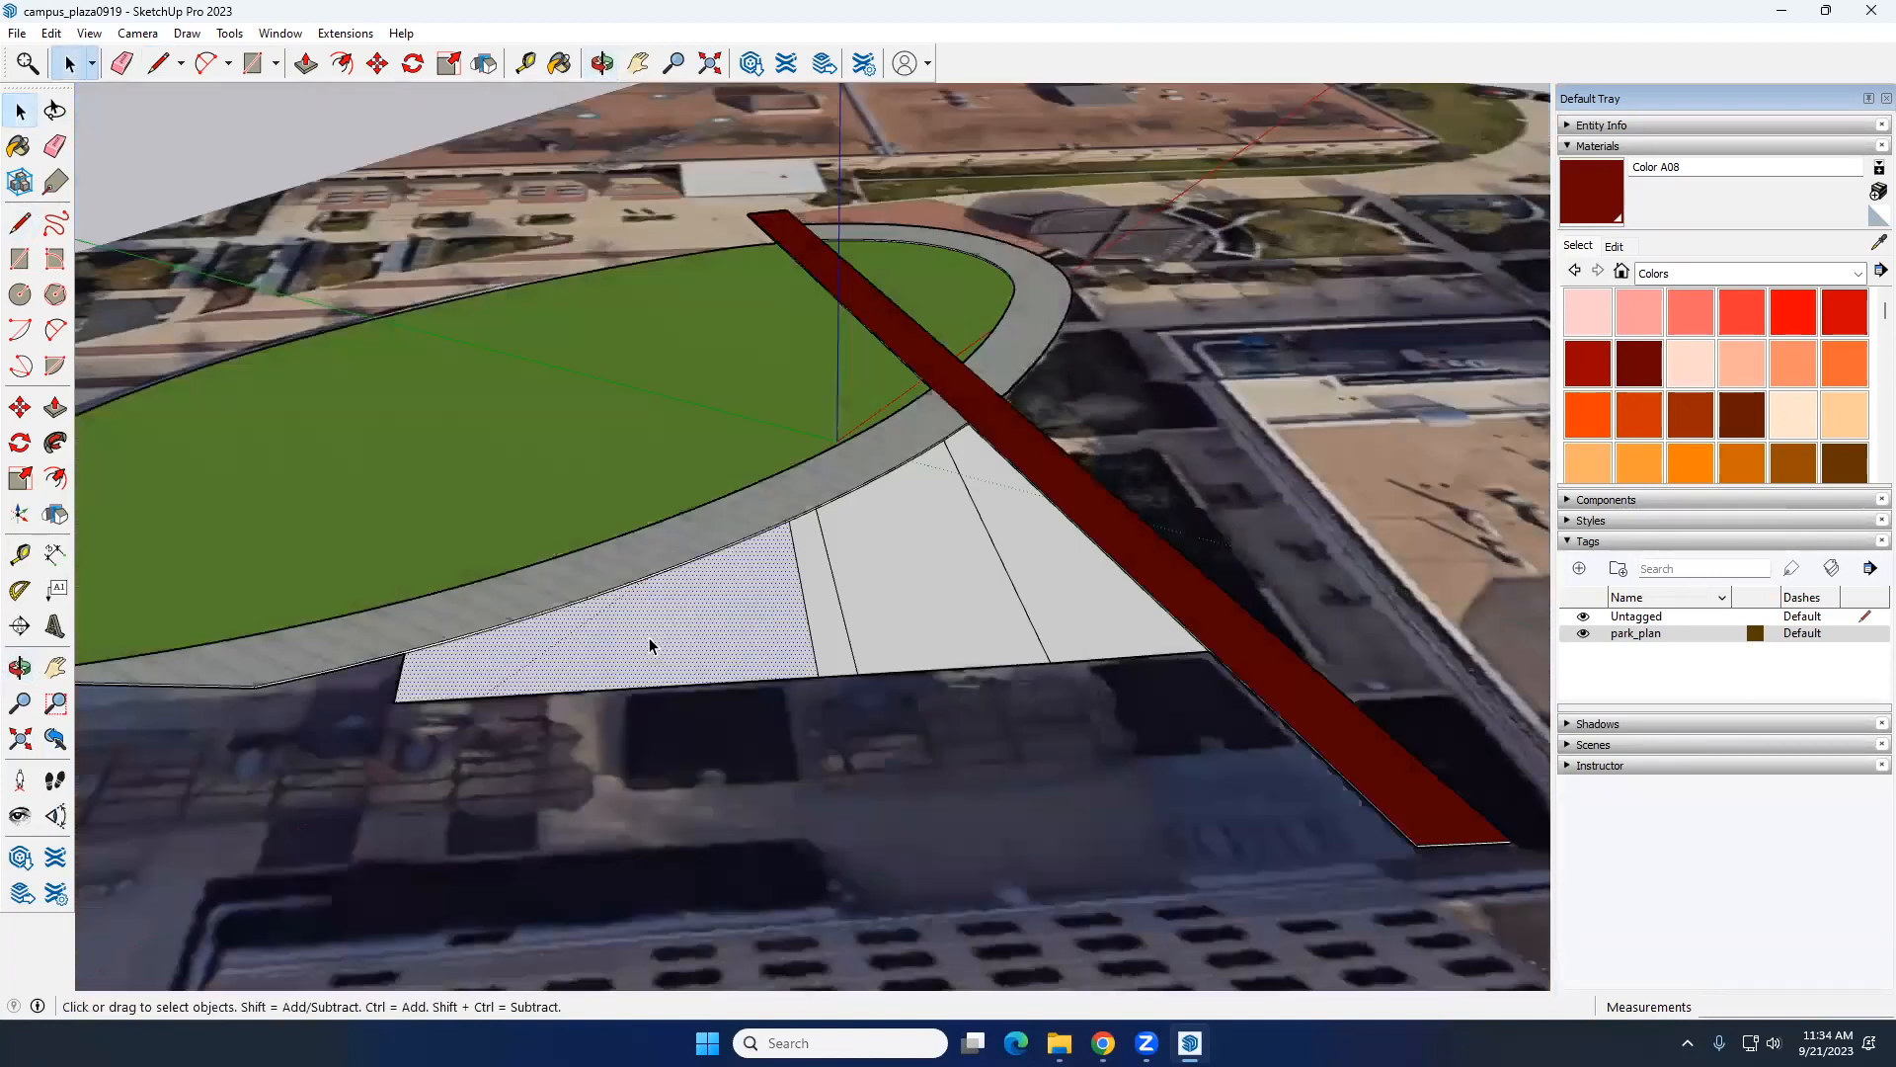
{"action": "key", "text": "Delete"}
Step: Outline the second narrow path strip between the outer edge and the ring path with Lines about 22' 6" and 24' 9" long
{"action": "scroll", "coordinate": [606, 668], "scroll_direction": "up", "scroll_amount": 5}
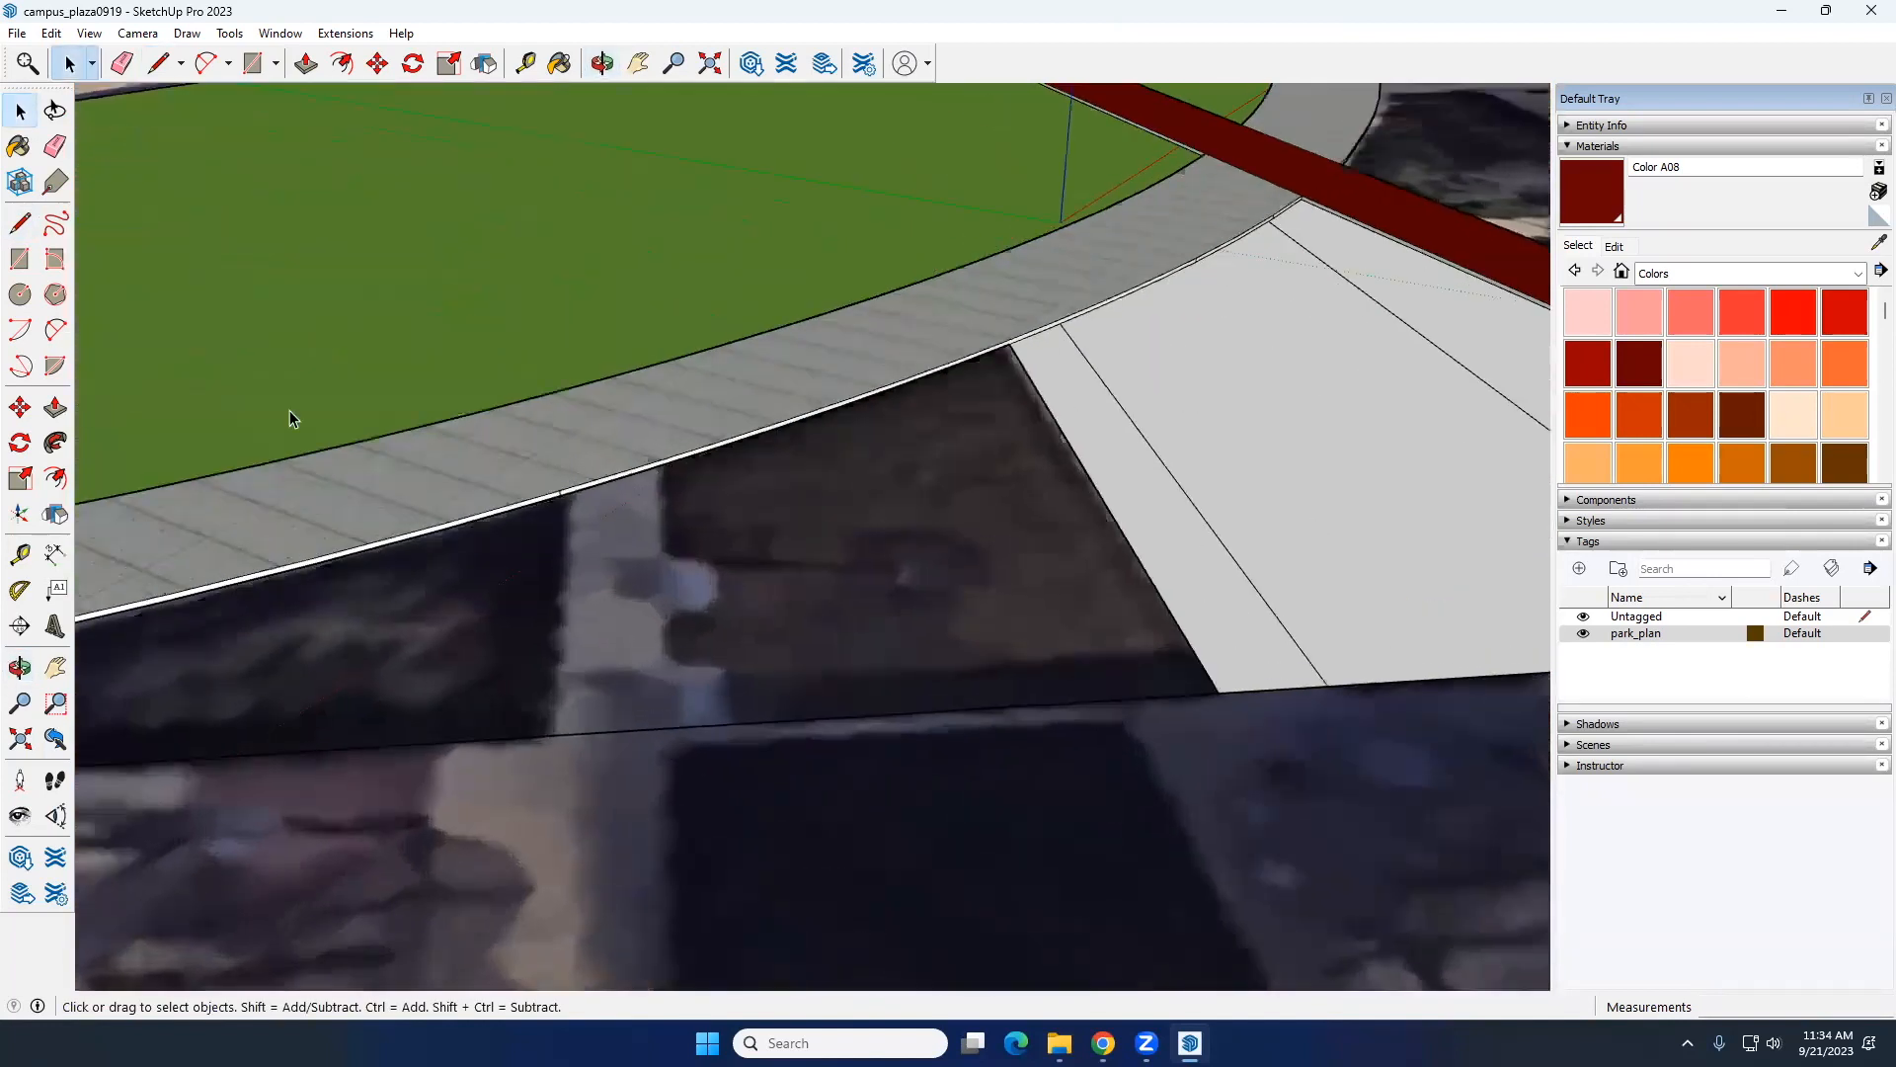
{"action": "left_click", "coordinate": [21, 224]}
{"action": "scroll", "coordinate": [549, 714], "scroll_direction": "up", "scroll_amount": 1}
{"action": "left_click", "coordinate": [537, 737]}
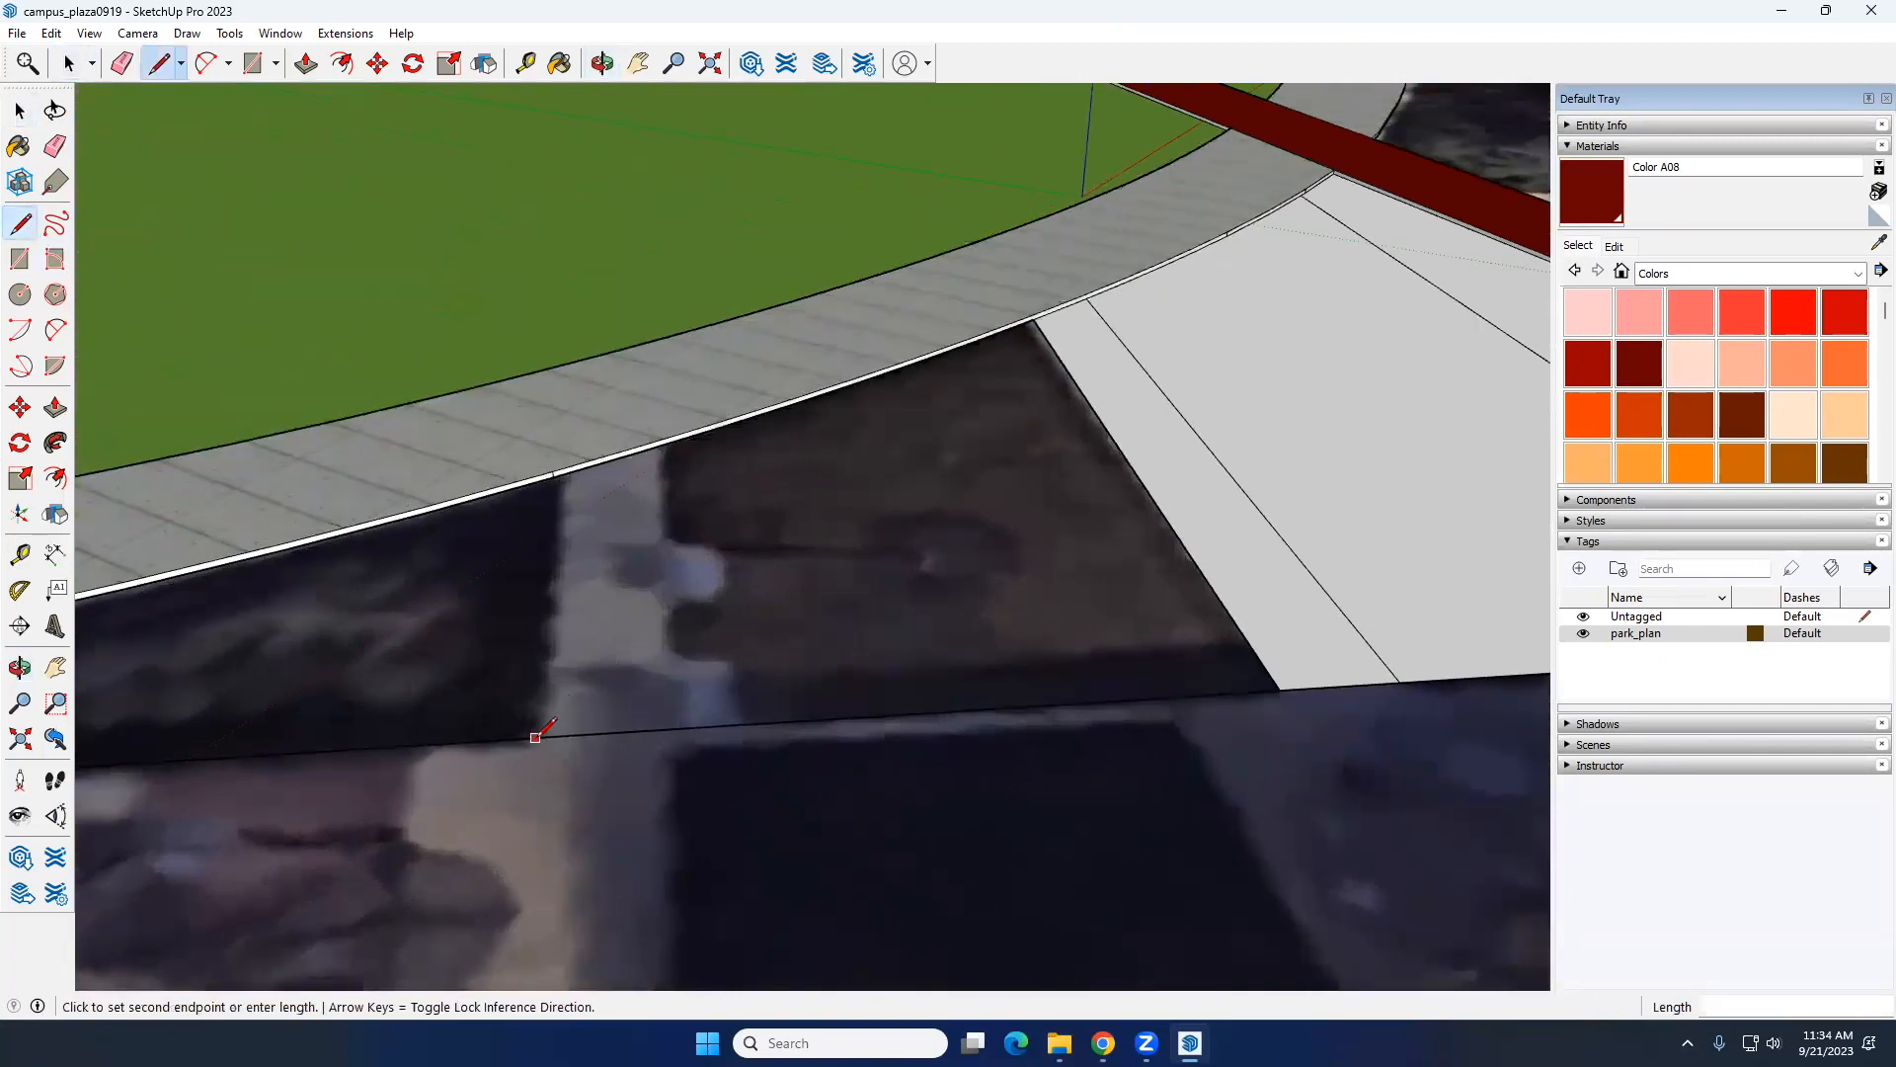
{"action": "scroll", "coordinate": [569, 471], "scroll_direction": "up", "scroll_amount": 3}
{"action": "left_click", "coordinate": [557, 467]}
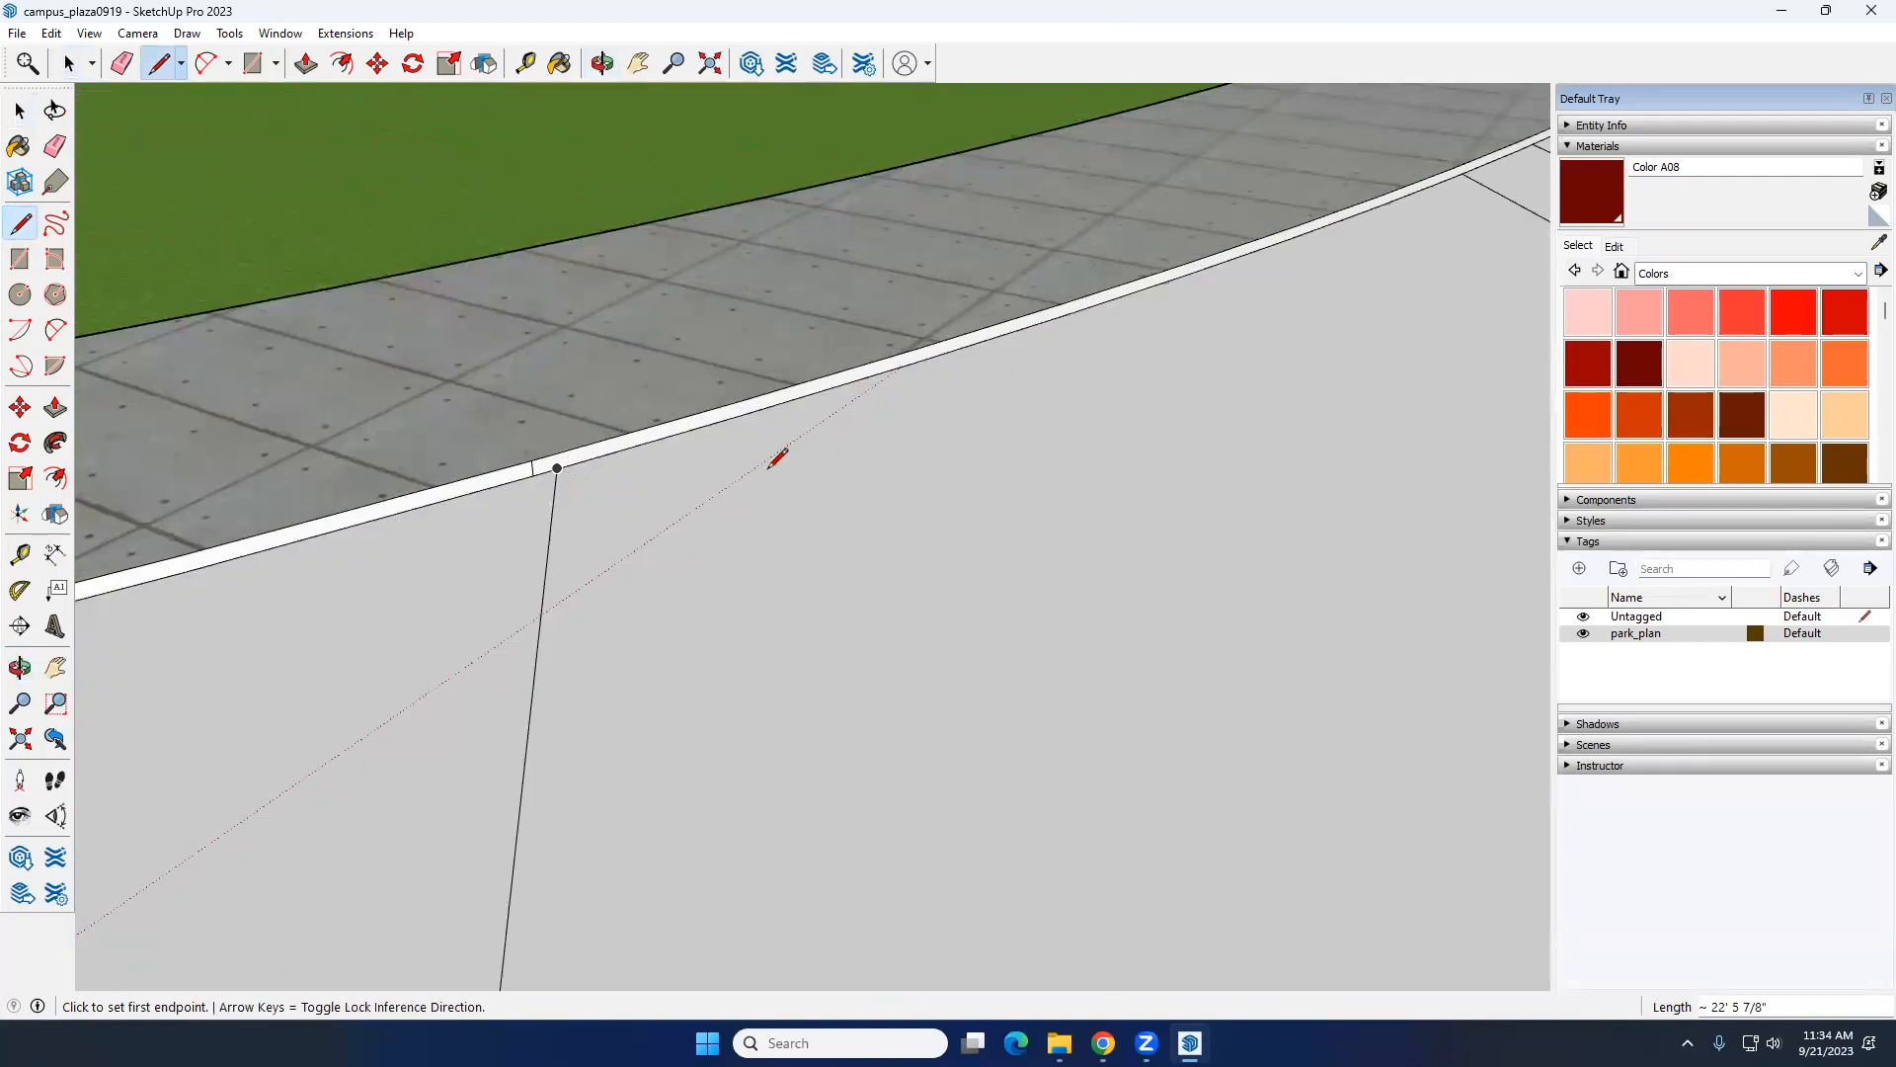
{"action": "left_click", "coordinate": [758, 408]}
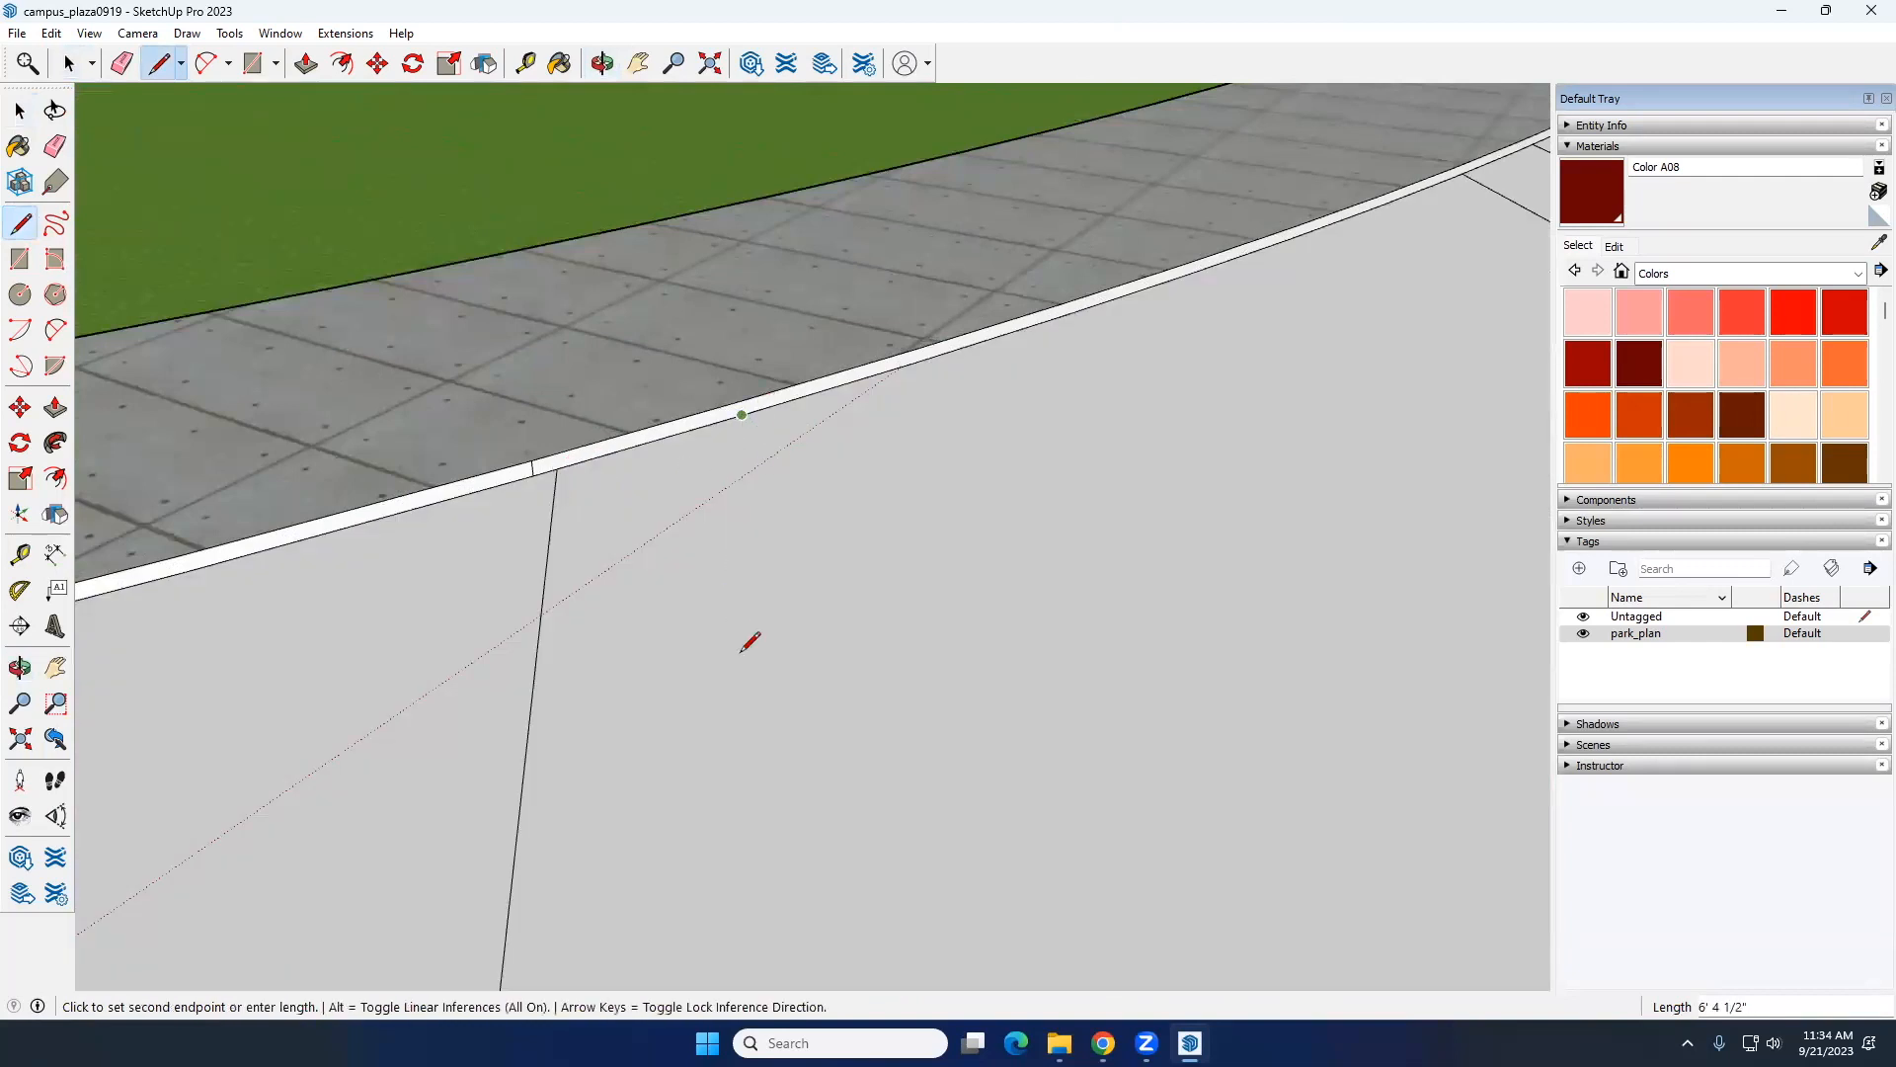
{"action": "scroll", "coordinate": [758, 634], "scroll_direction": "down", "scroll_amount": 5}
{"action": "left_click", "coordinate": [777, 827]}
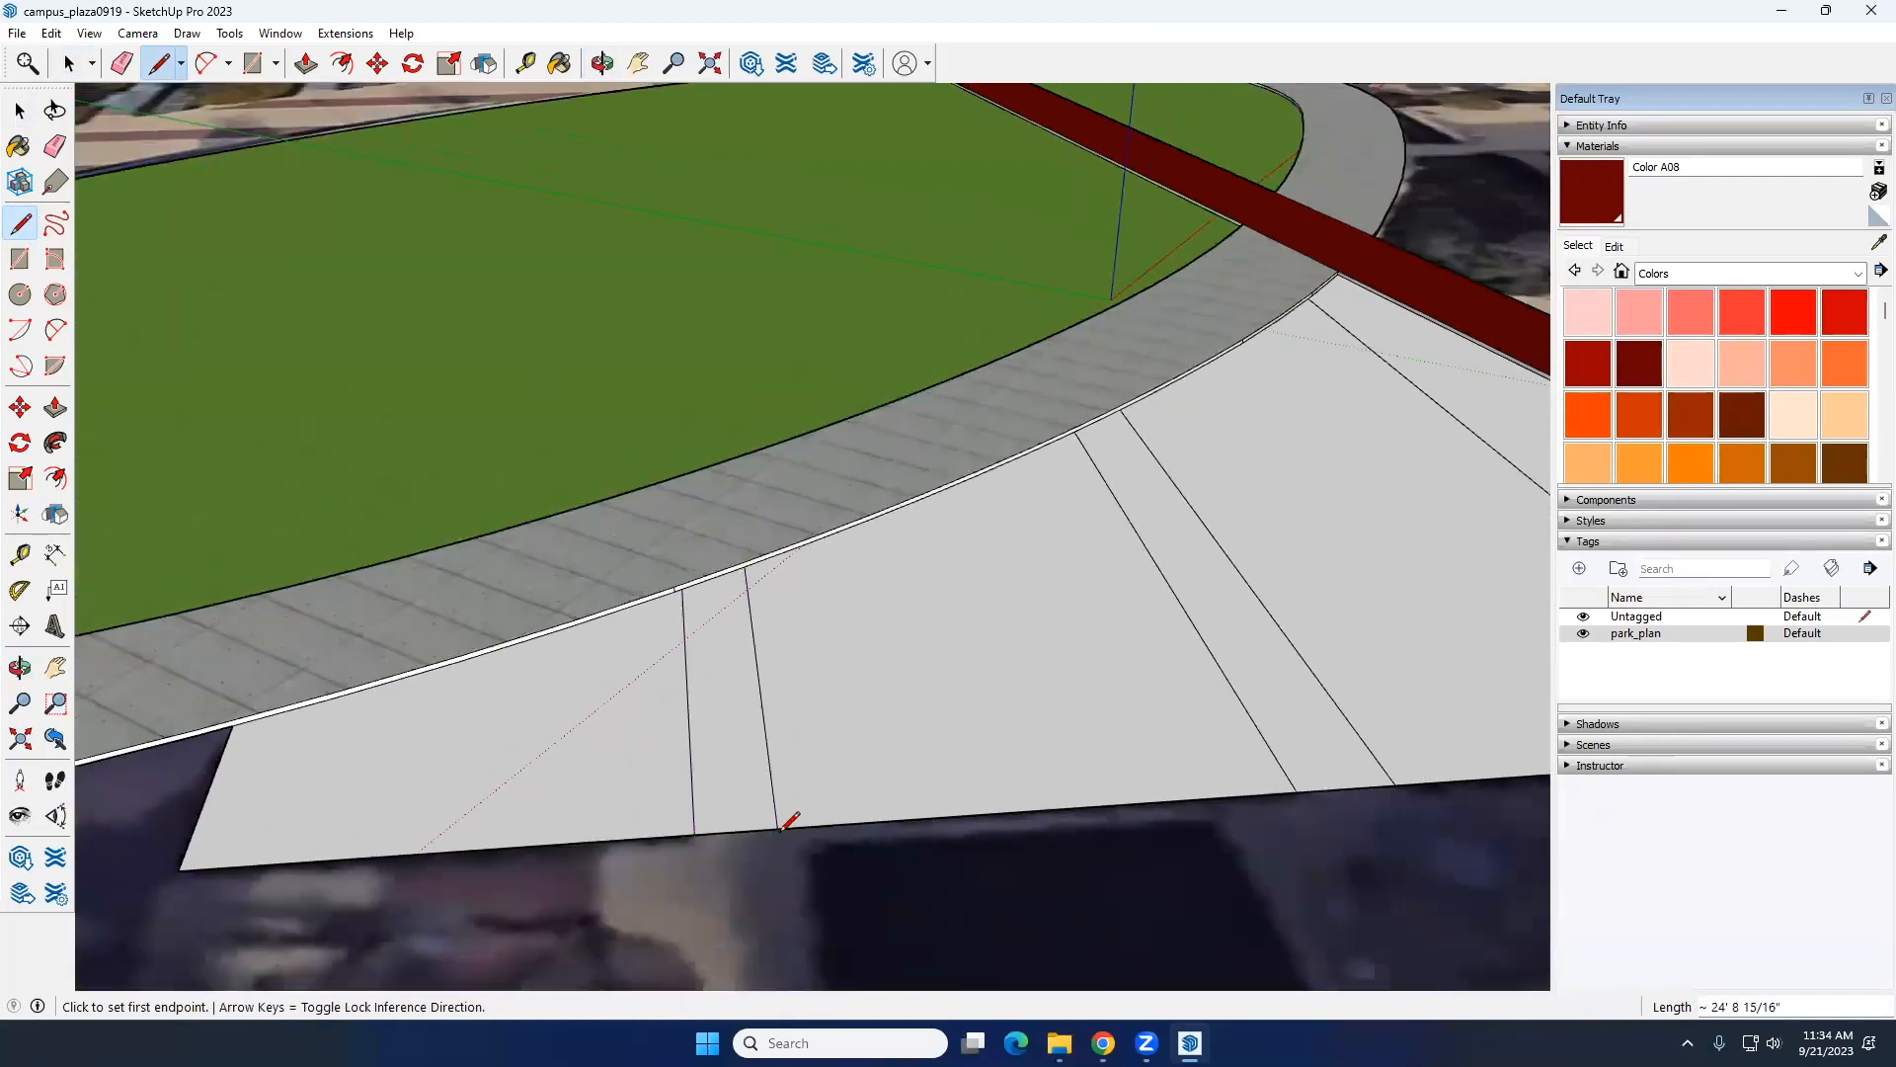
Step: Raise the smallest bed, at the outline's short end, with Push/Pull to about 6" above the ring path
{"action": "key", "text": "space"}
{"action": "left_click", "coordinate": [709, 721]}
{"action": "left_click", "coordinate": [680, 690]}
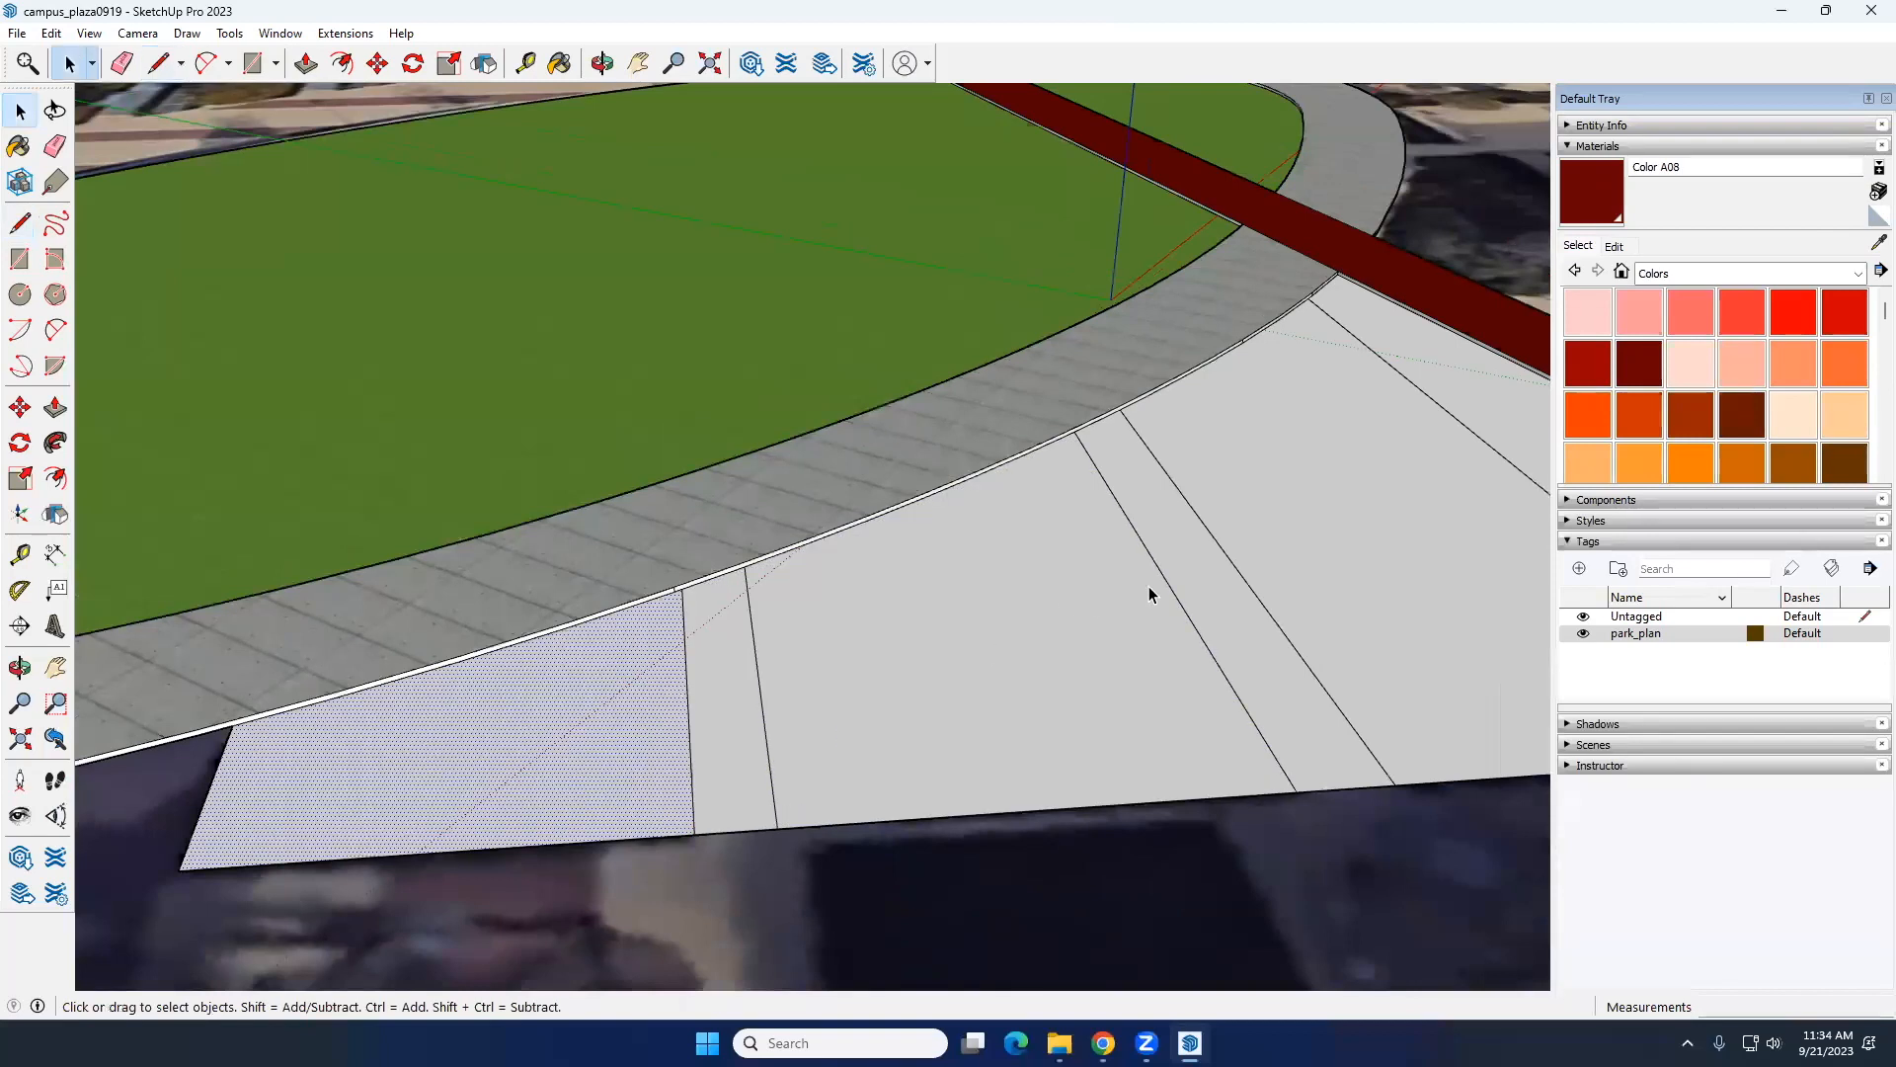
{"action": "scroll", "coordinate": [887, 714], "scroll_direction": "down", "scroll_amount": 8}
{"action": "middle_click_drag", "start_coordinate": [879, 721], "coordinate": [825, 665]}
{"action": "scroll", "coordinate": [805, 668], "scroll_direction": "up", "scroll_amount": 4}
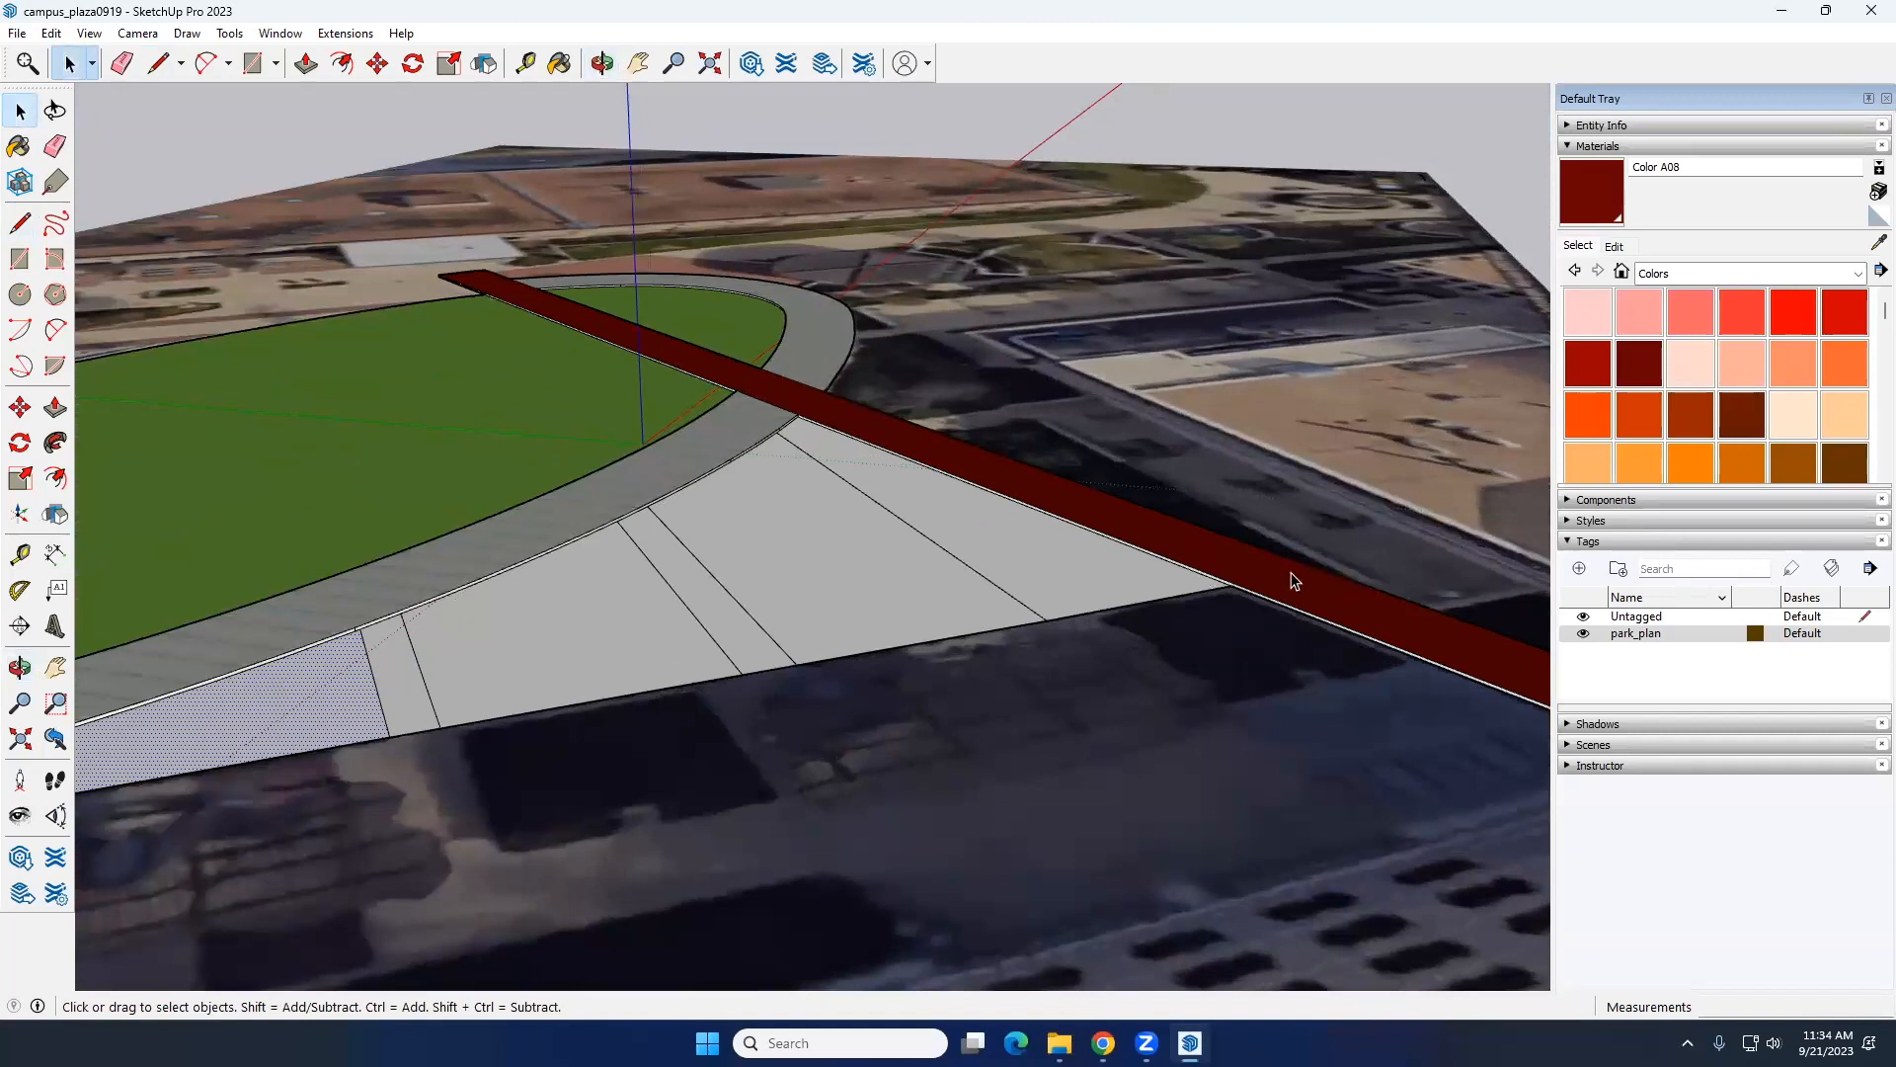
{"action": "middle_click_drag", "start_coordinate": [394, 679], "coordinate": [500, 662]}
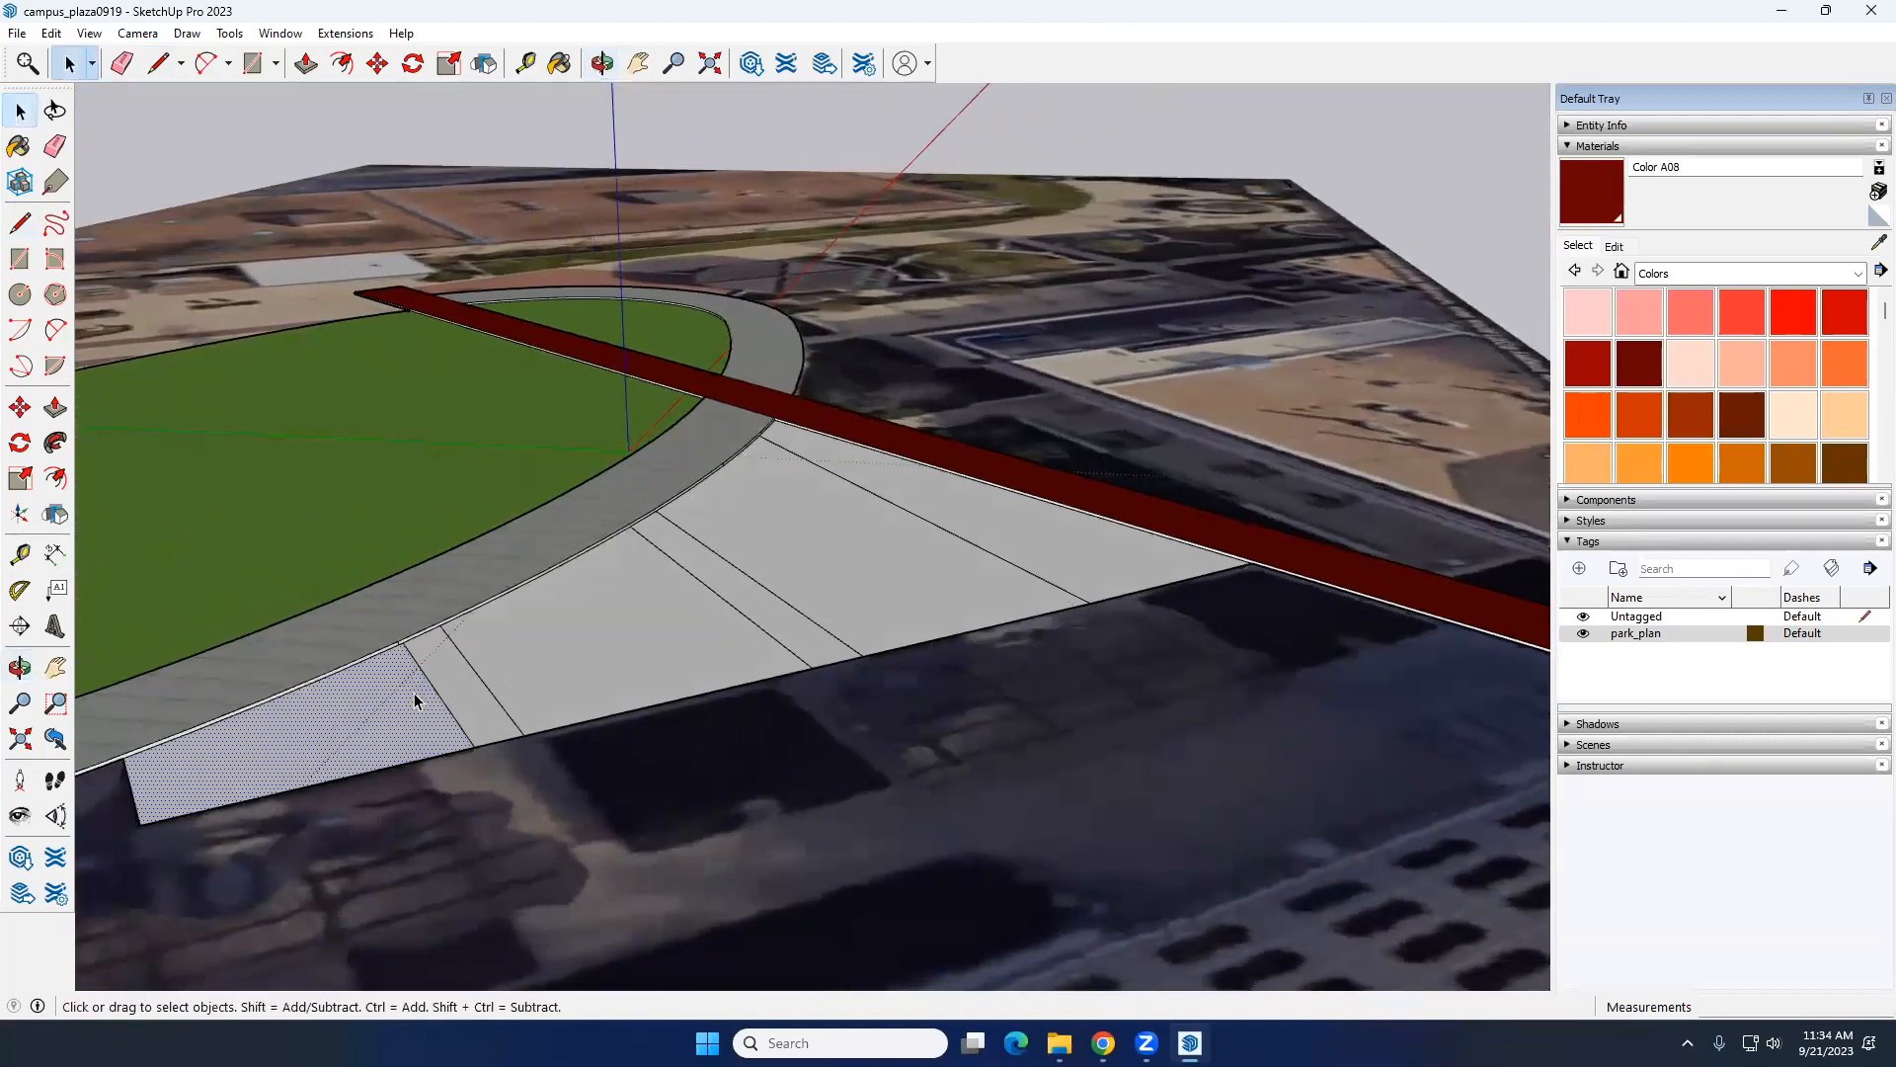
{"action": "key", "text": "p"}
{"action": "left_click", "coordinate": [341, 738]}
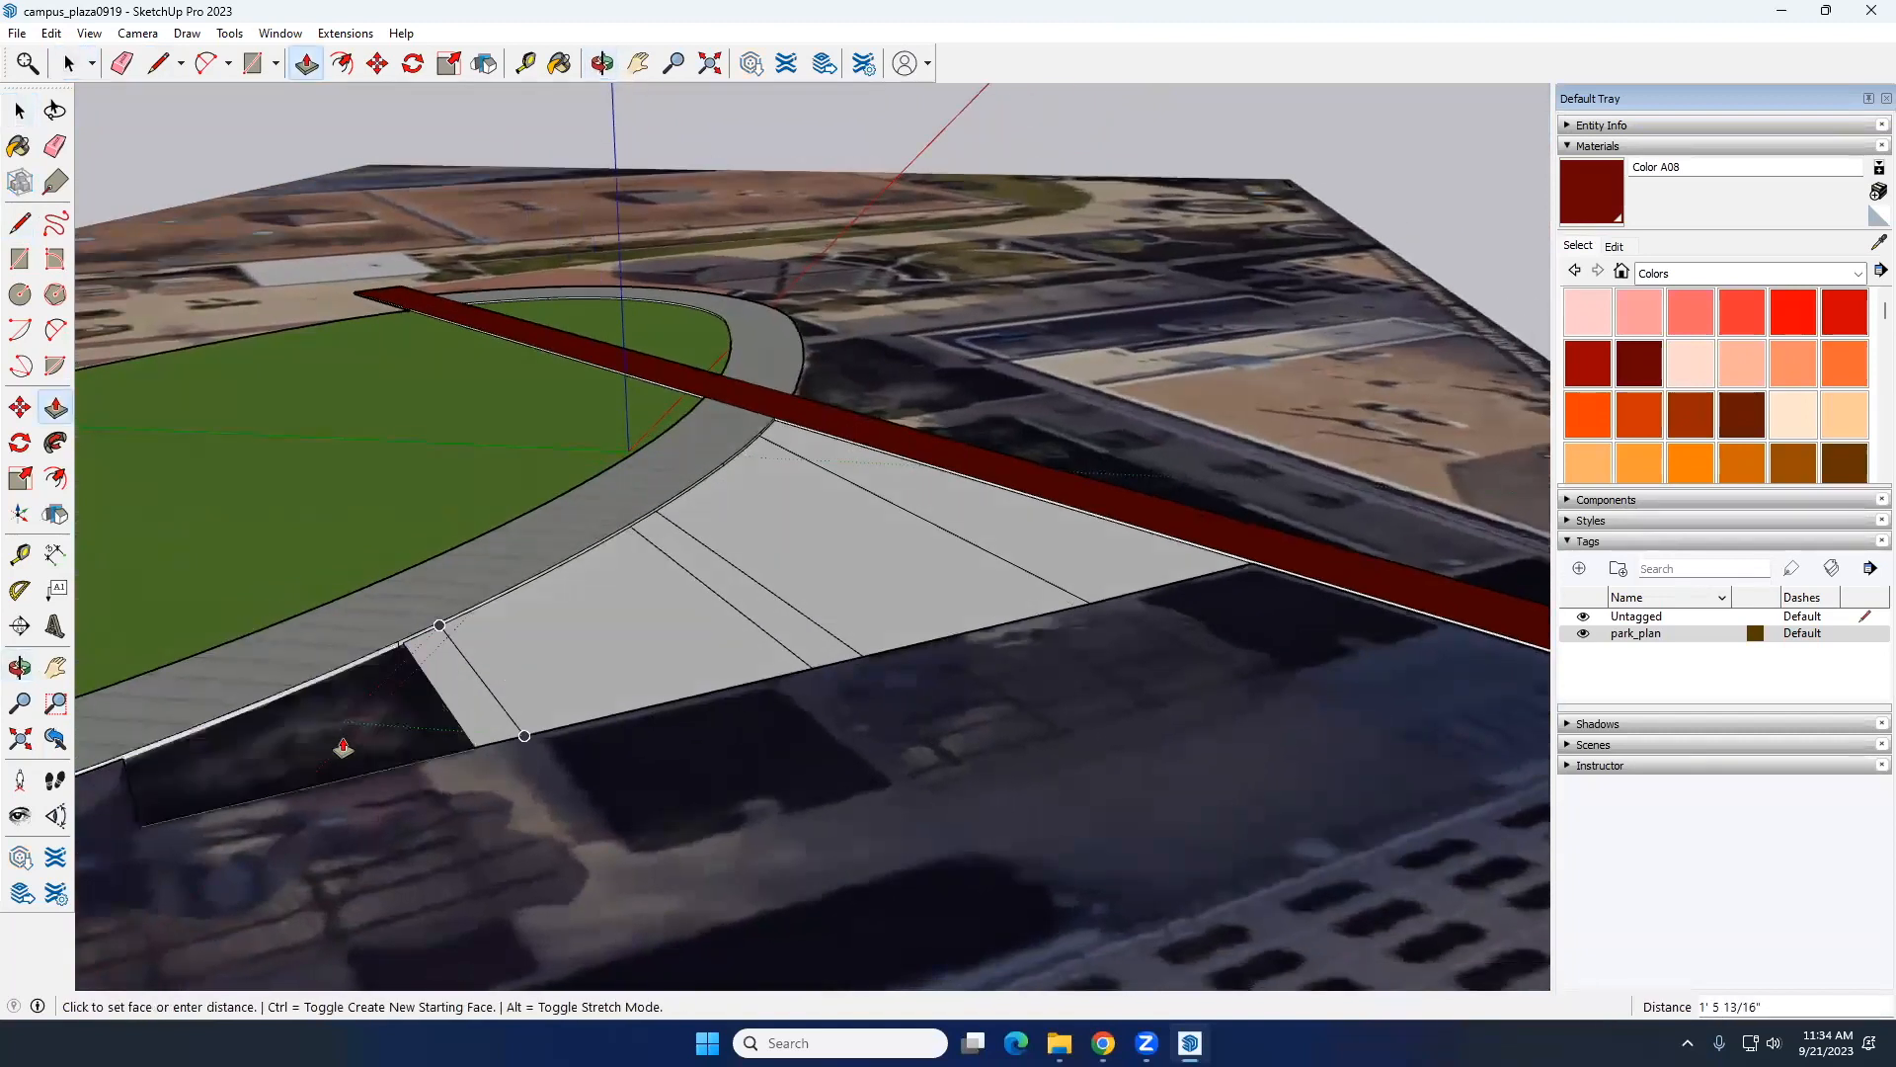
{"action": "middle_click_drag", "start_coordinate": [329, 673], "coordinate": [593, 702]}
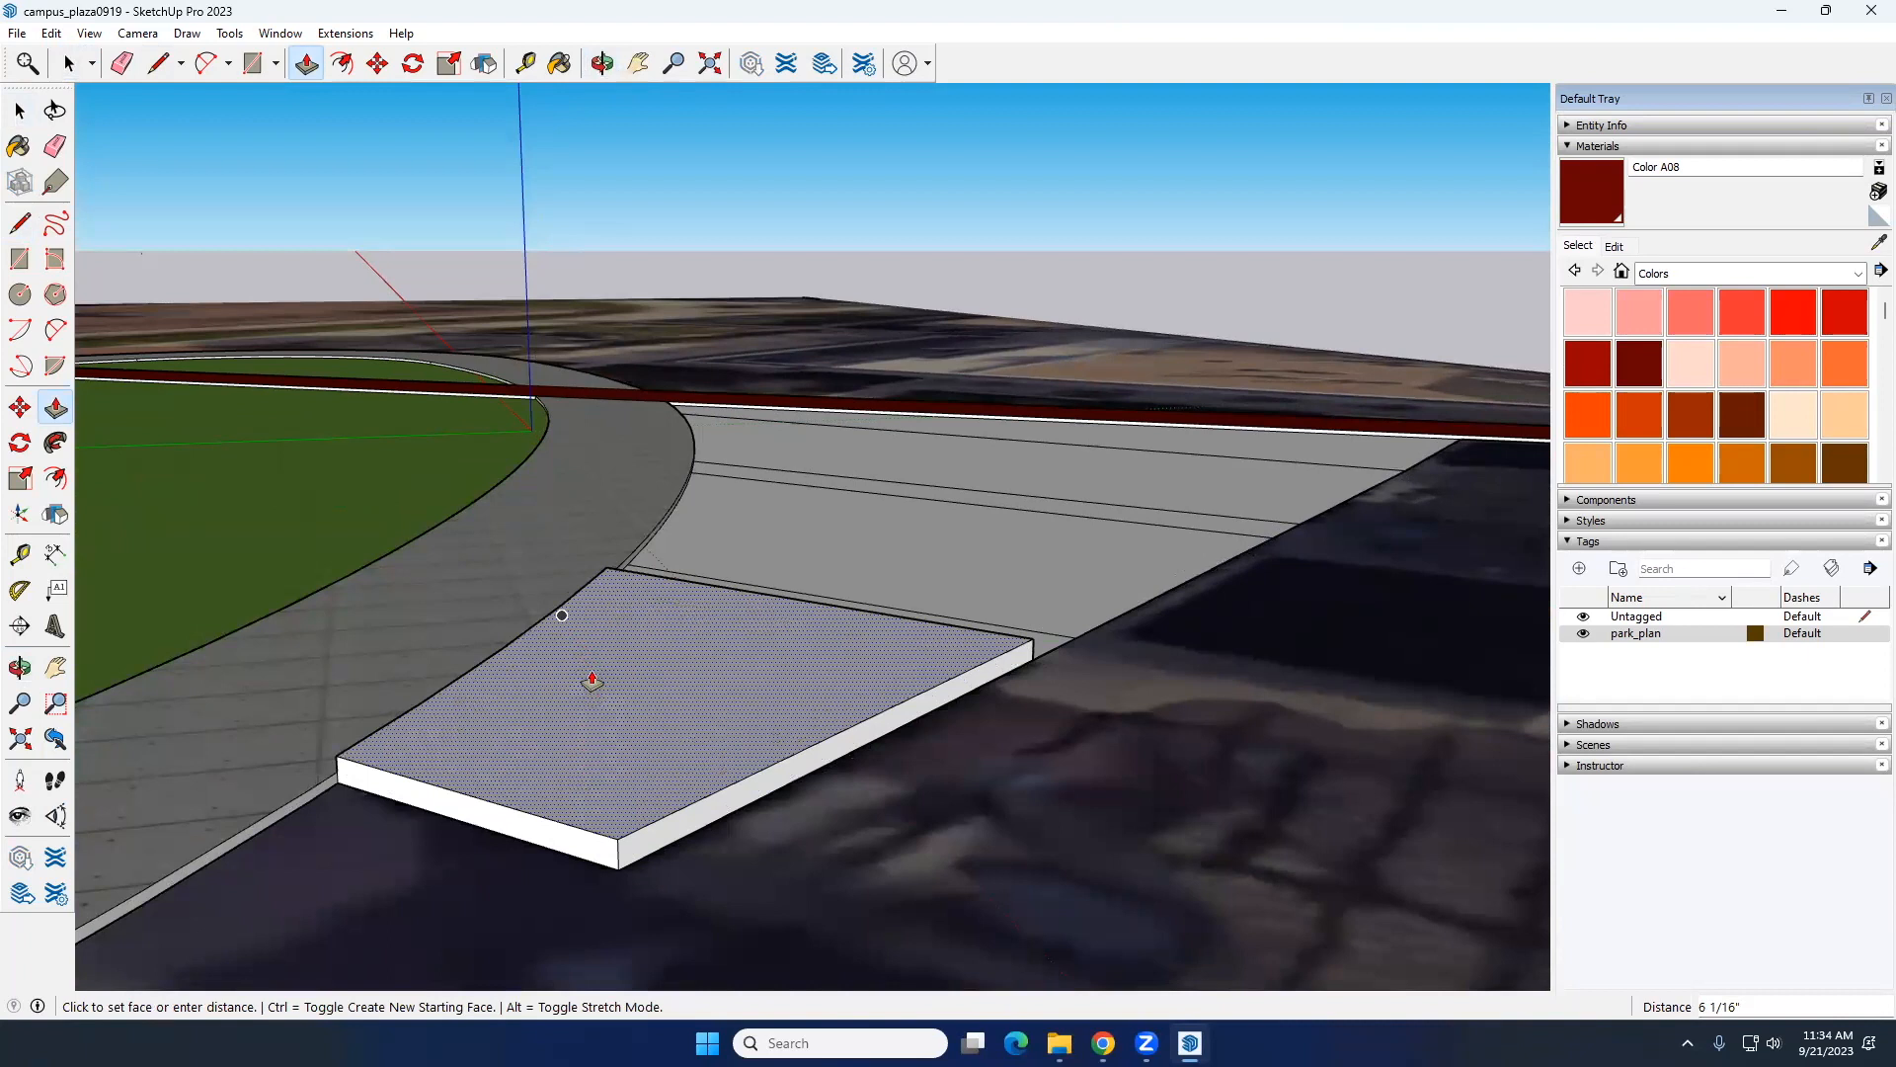
{"action": "left_click", "coordinate": [592, 682]}
Step: Raise the middle bed between the two path strips with Push/Pull, level with the end bed's top
{"action": "key", "text": "space"}
{"action": "left_click", "coordinate": [1047, 582]}
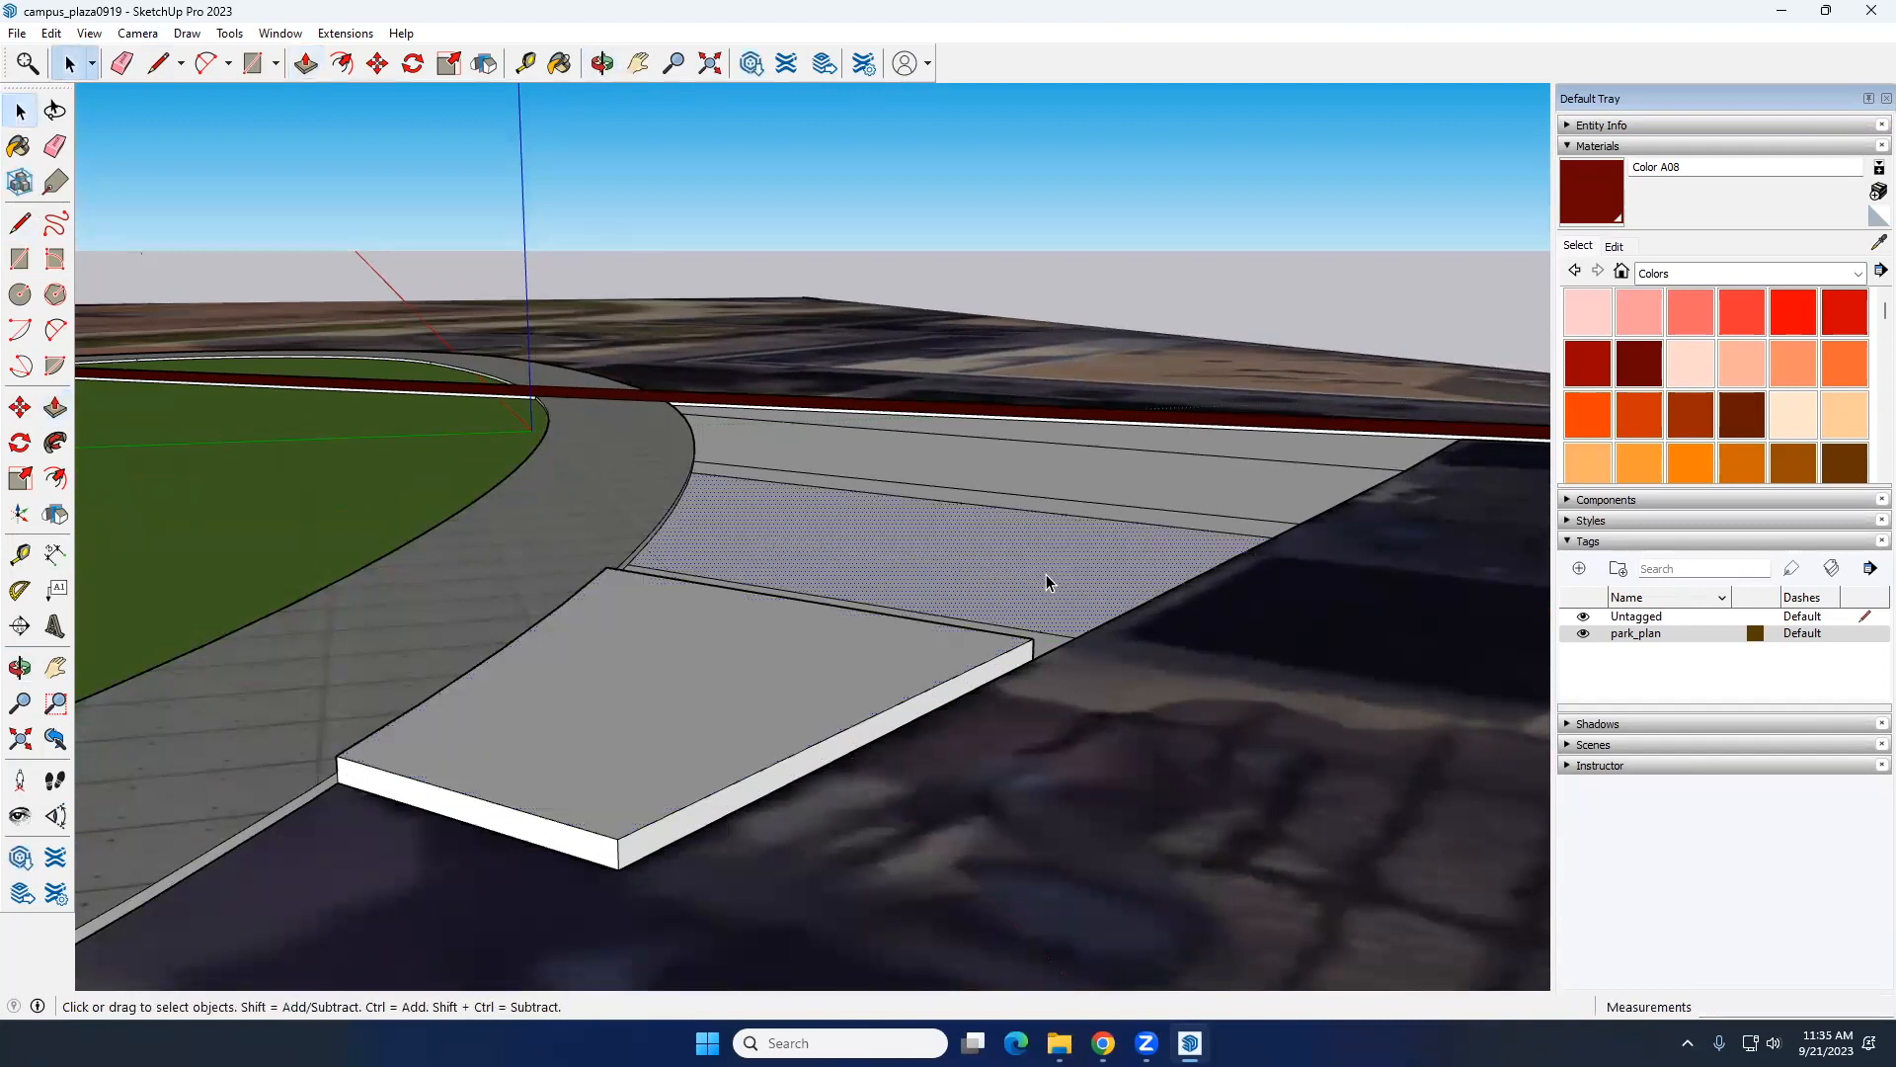
{"action": "key", "text": "p"}
{"action": "left_click", "coordinate": [1038, 588]}
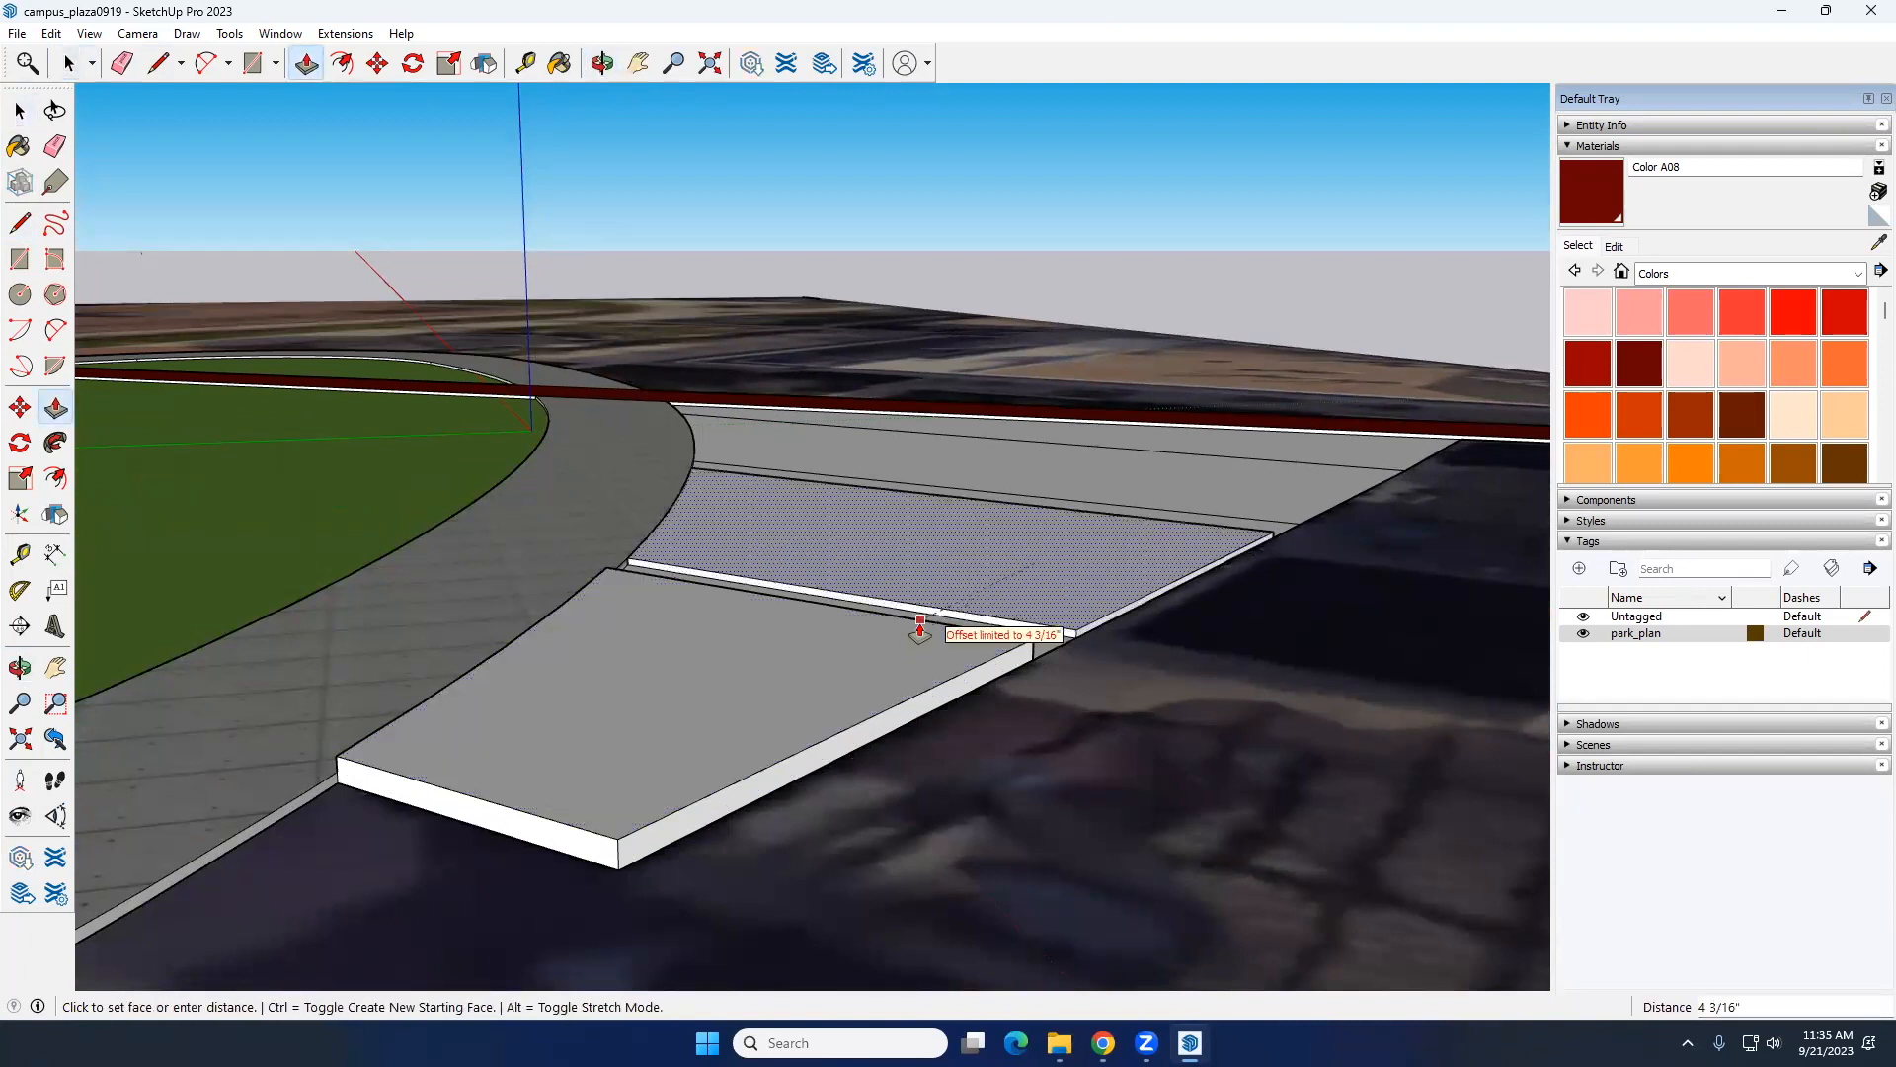
{"action": "left_click", "coordinate": [921, 624]}
{"action": "left_click", "coordinate": [938, 583]}
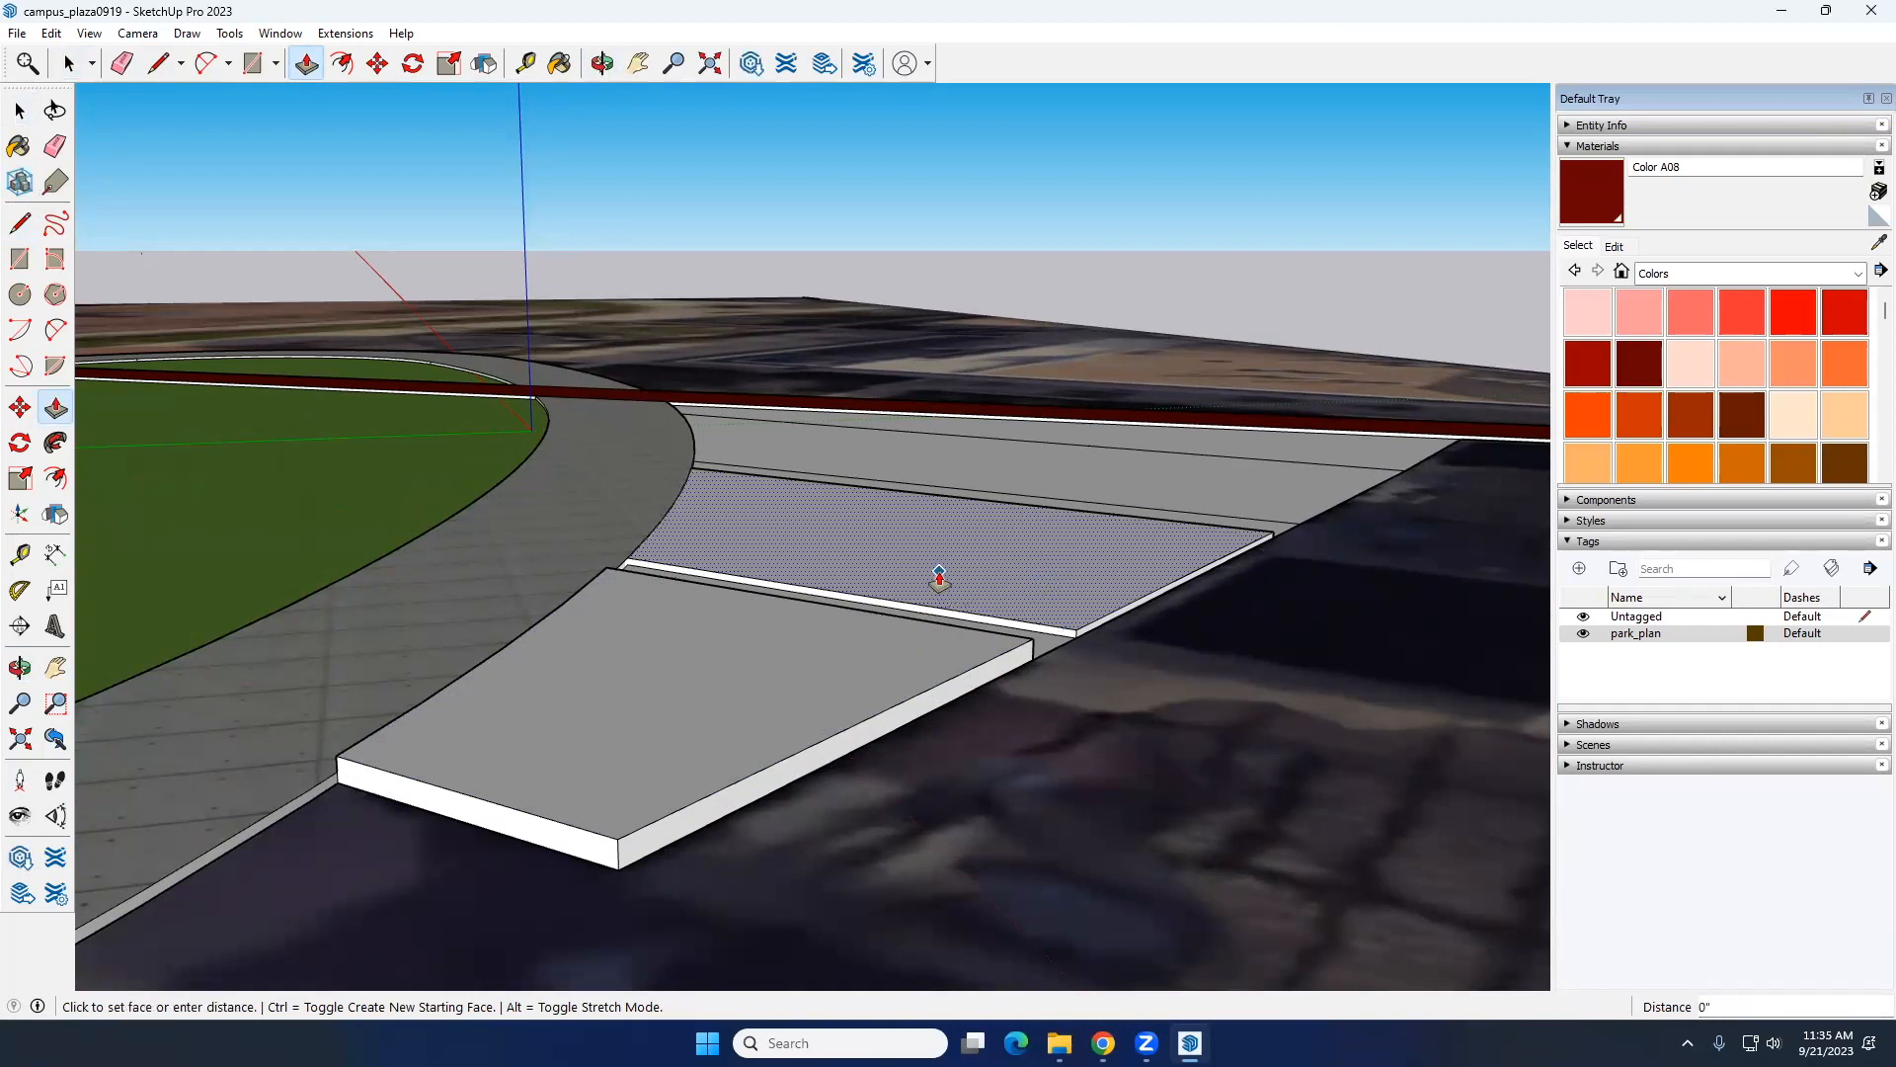
{"action": "left_click", "coordinate": [833, 610]}
Step: Raise the third bed, between the first path strip and the triangular area, with Push/Pull to the middle bed's height
{"action": "middle_click_drag", "start_coordinate": [791, 622], "coordinate": [1122, 538]}
{"action": "key", "text": "space"}
{"action": "left_click", "coordinate": [1123, 540]}
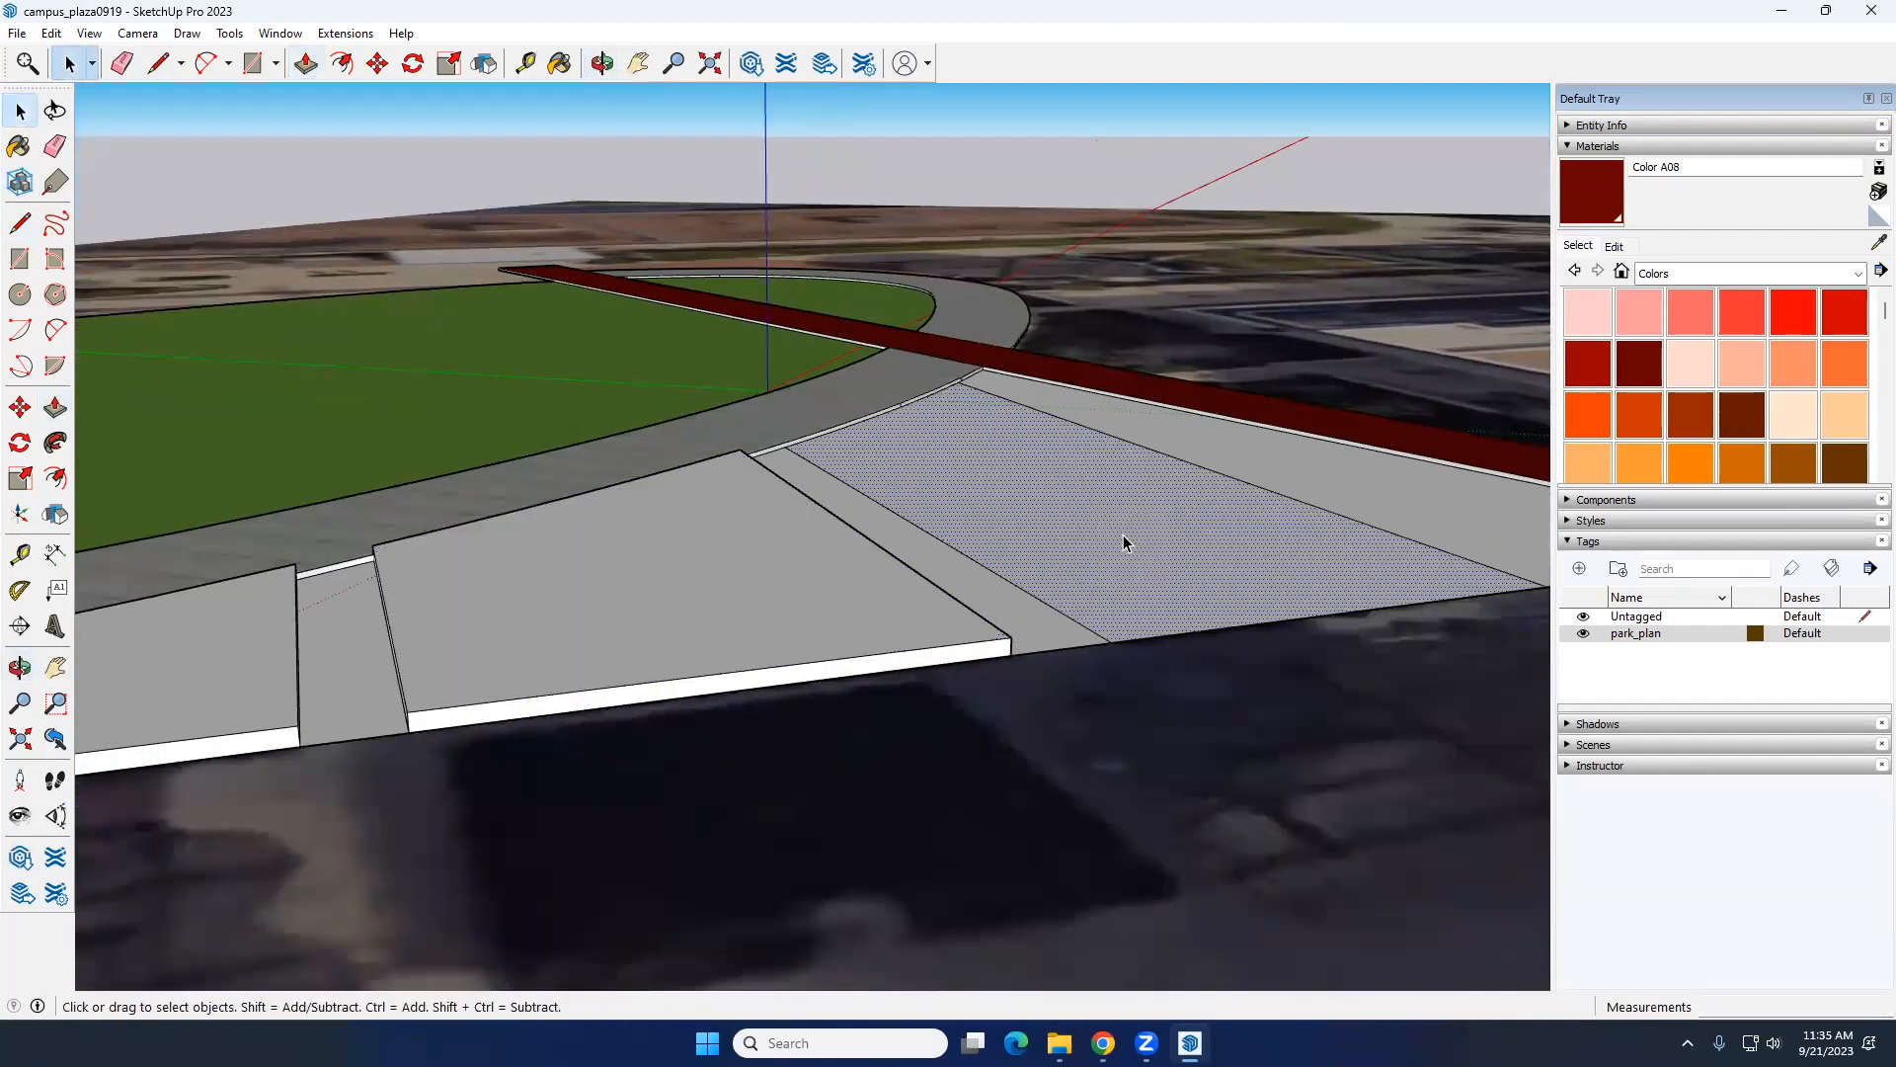
{"action": "key", "text": "p"}
{"action": "left_click", "coordinate": [1120, 541]}
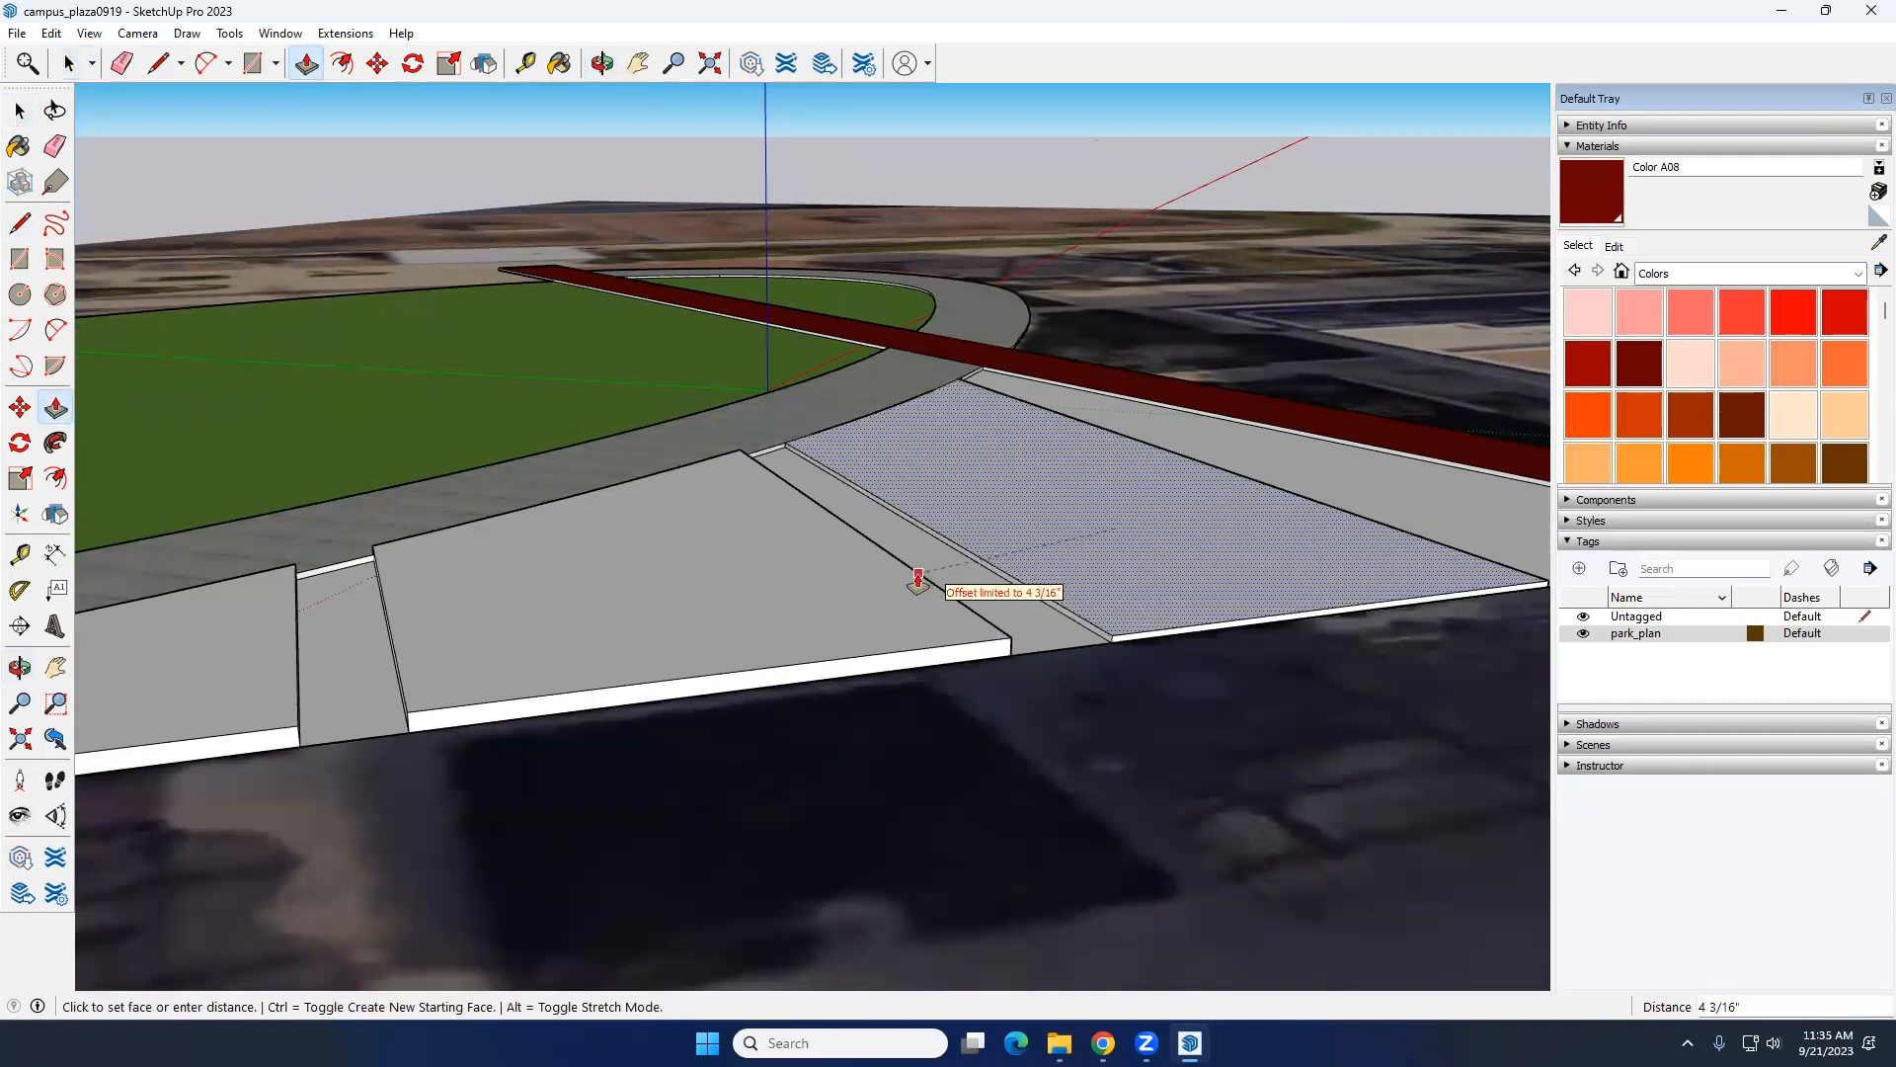
{"action": "left_click", "coordinate": [918, 579]}
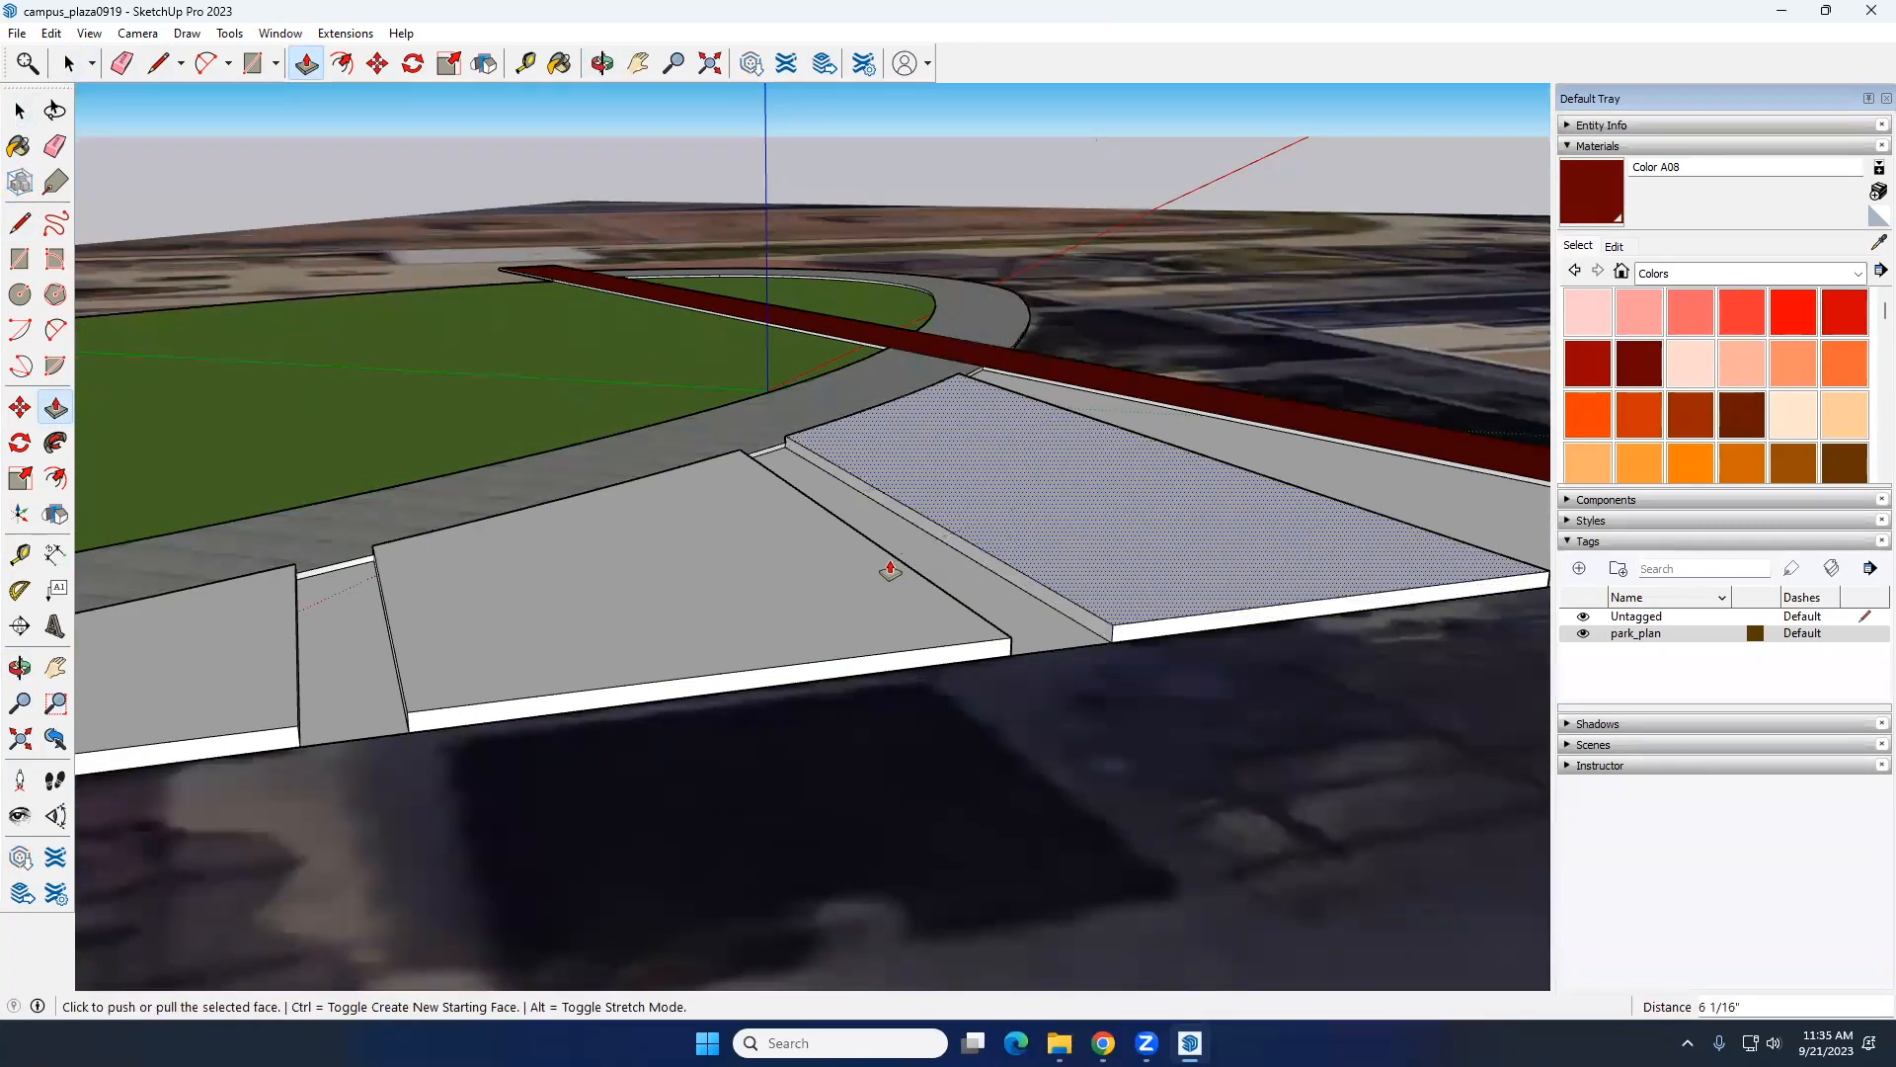
{"action": "key", "text": "space"}
{"action": "scroll", "coordinate": [772, 596], "scroll_direction": "down", "scroll_amount": 3}
{"action": "middle_click_drag", "start_coordinate": [773, 596], "coordinate": [672, 741]}
{"action": "middle_click_drag", "start_coordinate": [993, 648], "coordinate": [914, 541]}
{"action": "scroll", "coordinate": [631, 655], "scroll_direction": "up", "scroll_amount": 5}
{"action": "scroll", "coordinate": [643, 650], "scroll_direction": "down", "scroll_amount": 3}
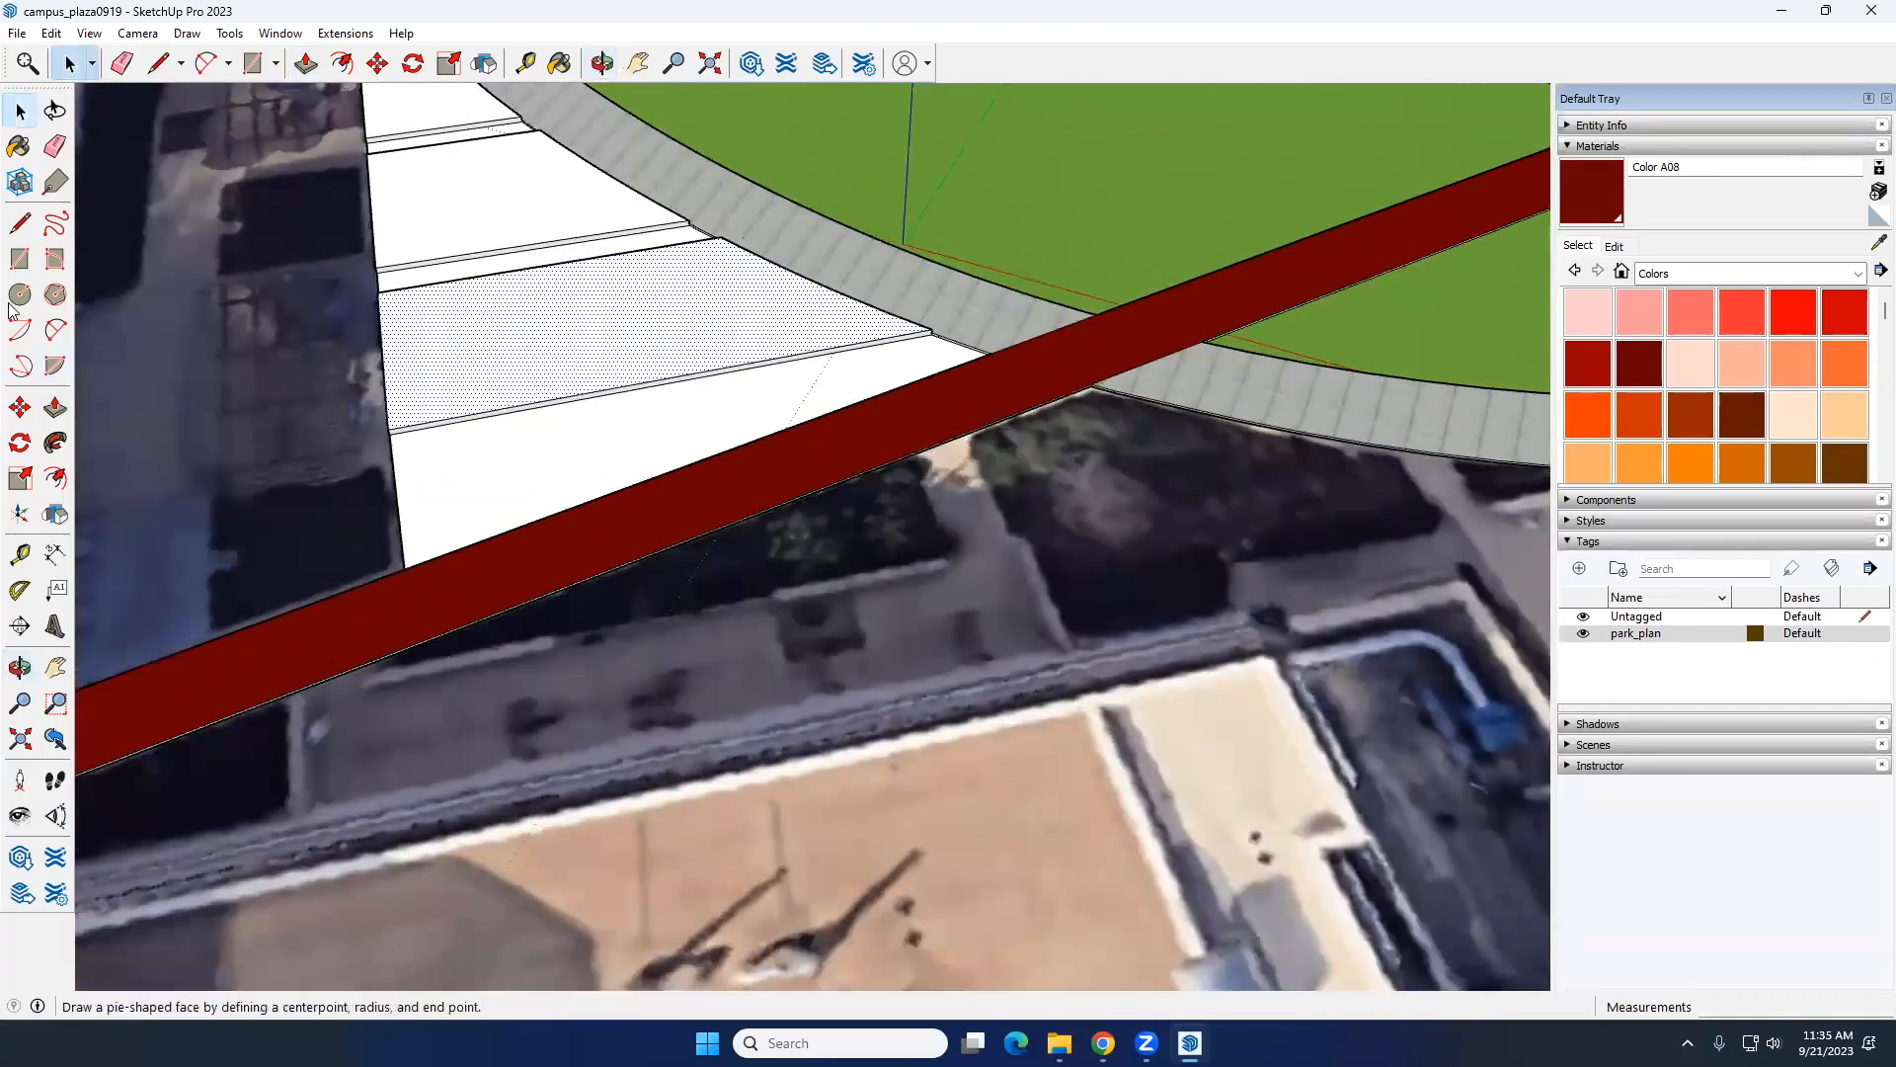
{"action": "left_click", "coordinate": [19, 226]}
{"action": "scroll", "coordinate": [380, 642], "scroll_direction": "up", "scroll_amount": 3}
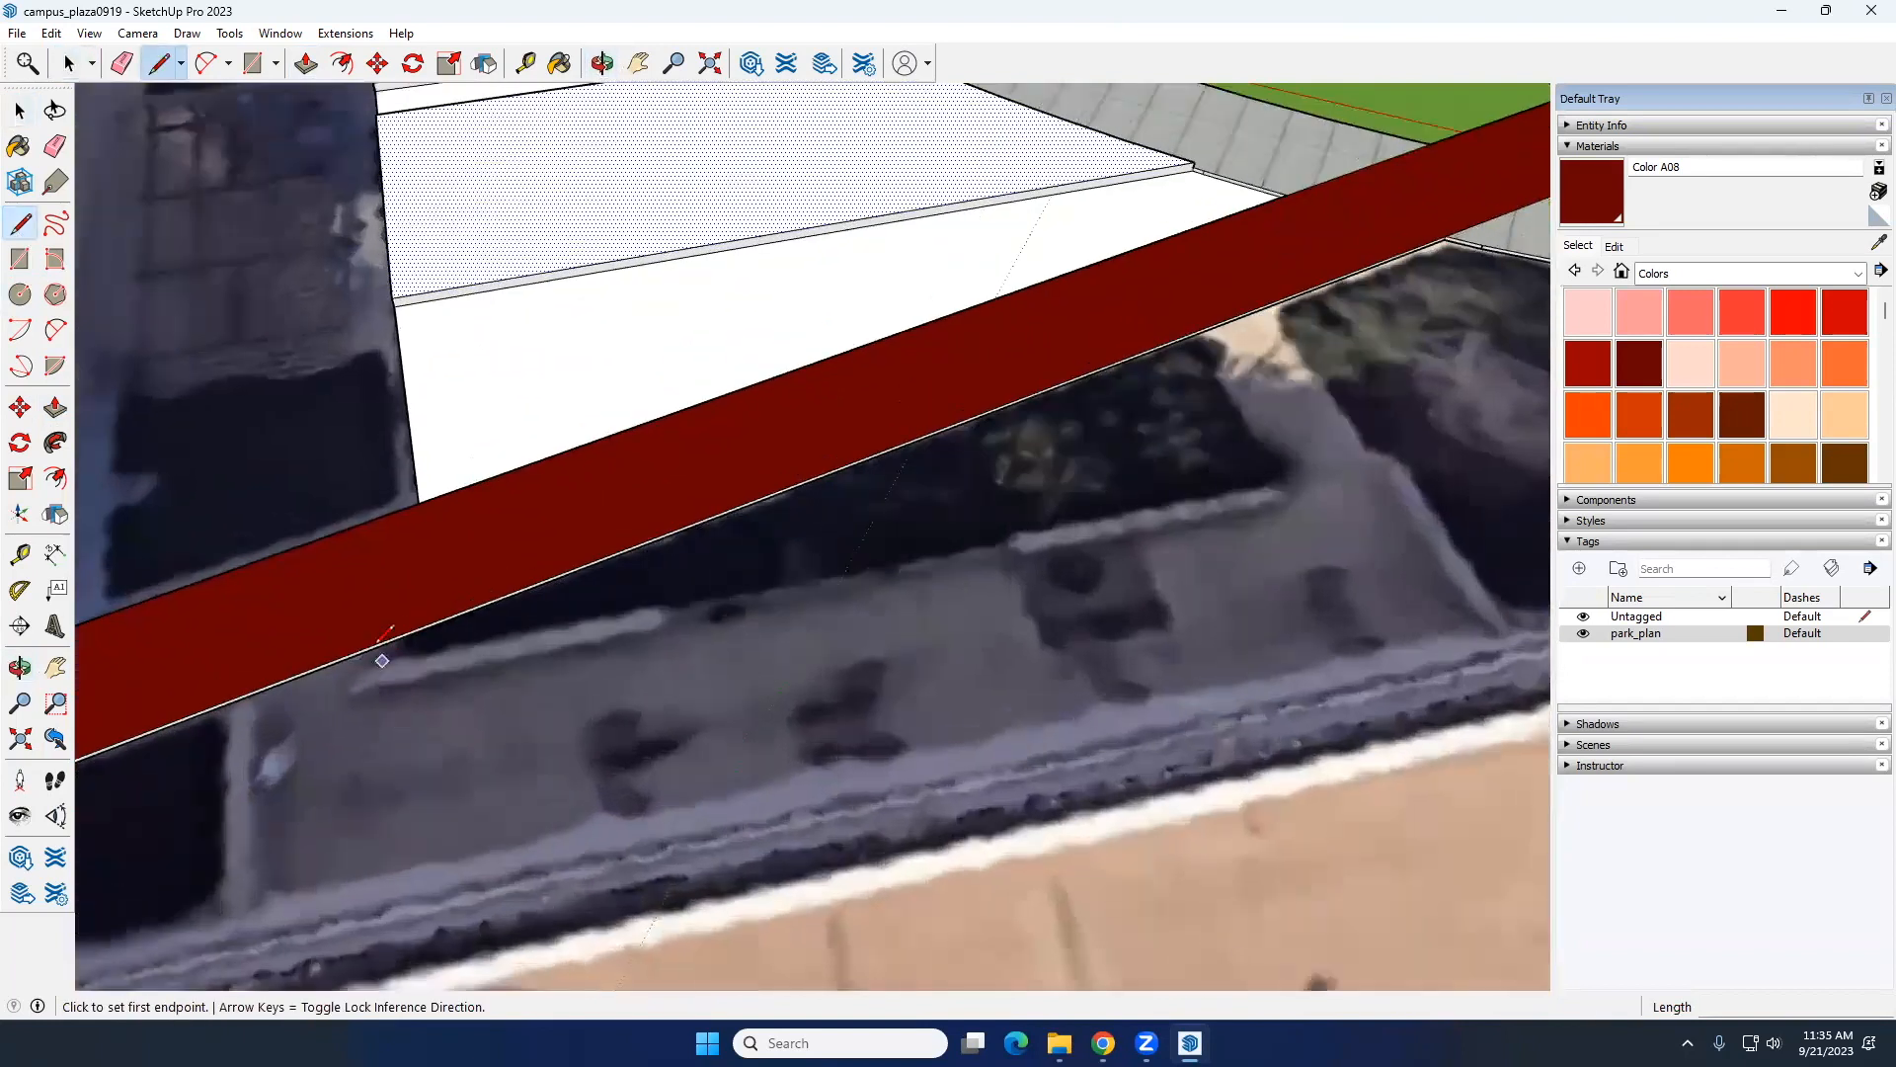
{"action": "left_click", "coordinate": [346, 654]}
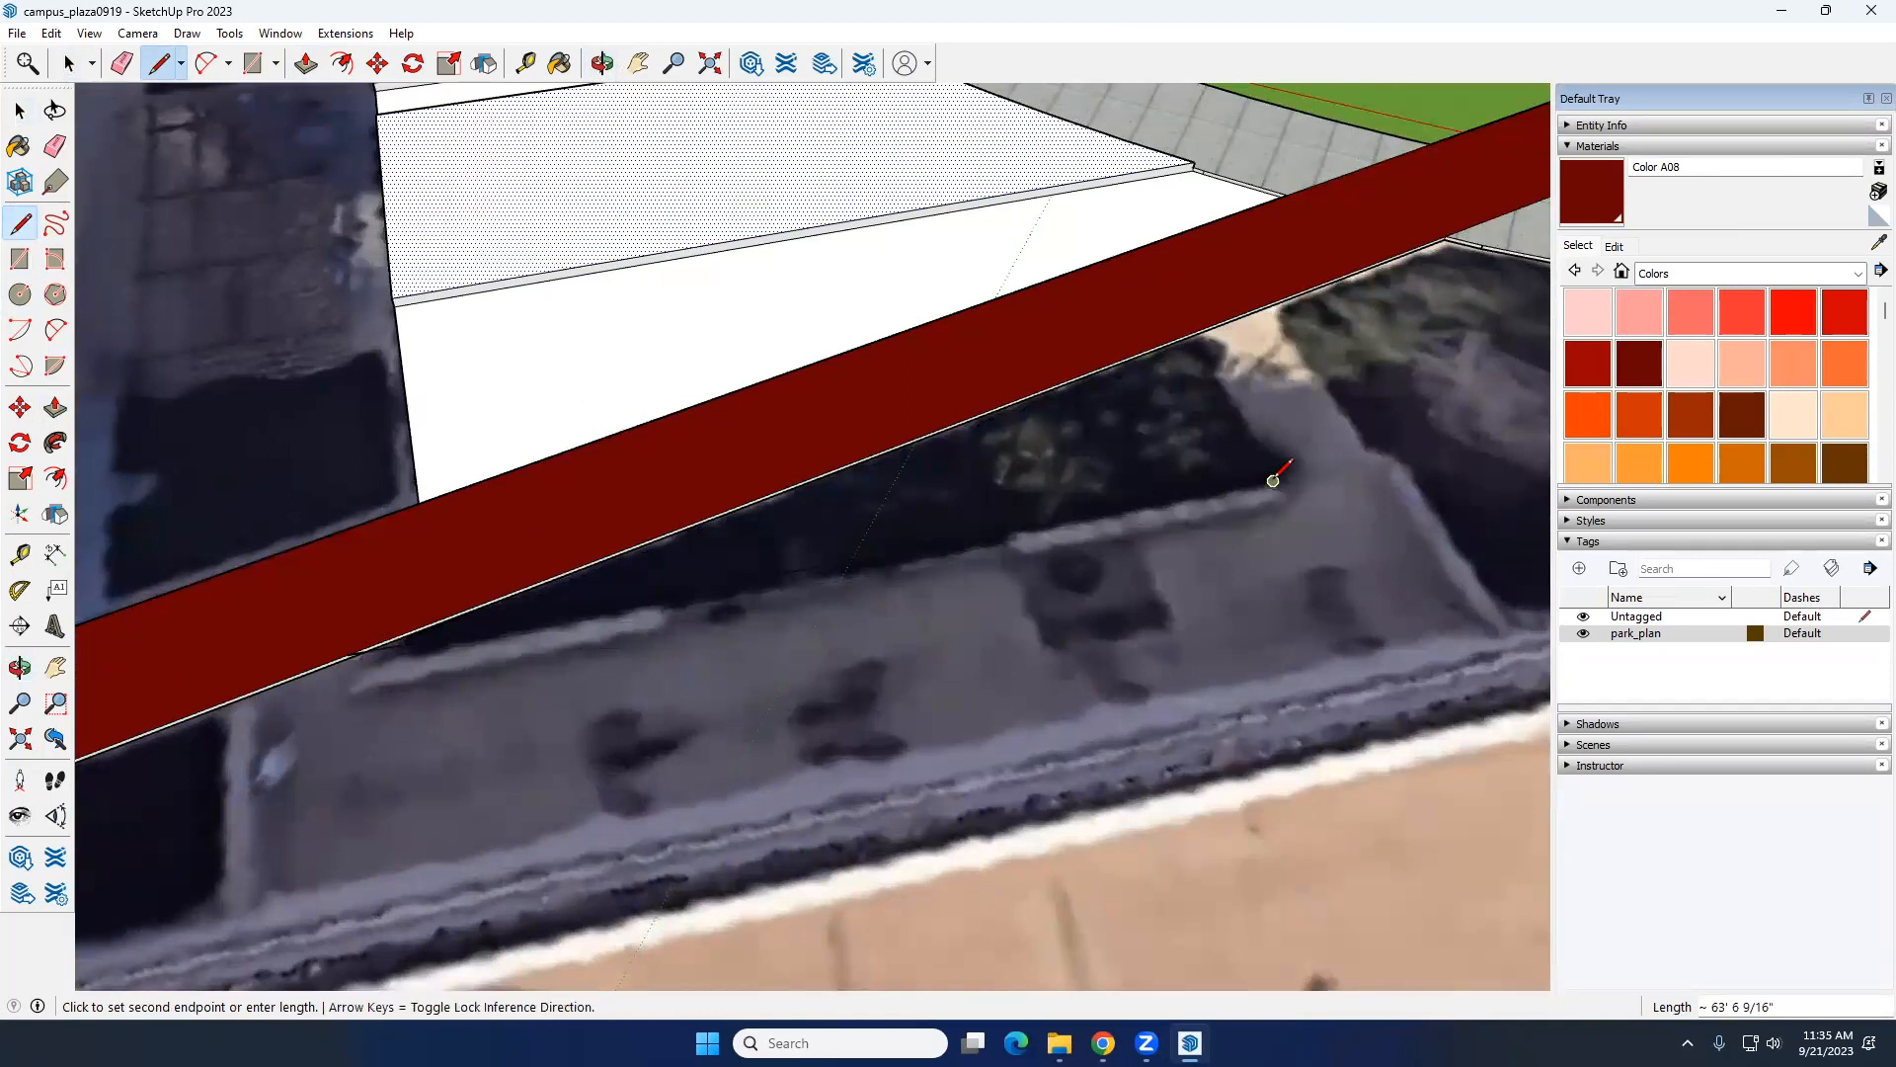
{"action": "scroll", "coordinate": [1279, 508], "scroll_direction": "up", "scroll_amount": 4}
{"action": "middle_click_drag", "start_coordinate": [1180, 485], "coordinate": [960, 284]}
{"action": "middle_click_drag", "start_coordinate": [1211, 737], "coordinate": [1018, 622]}
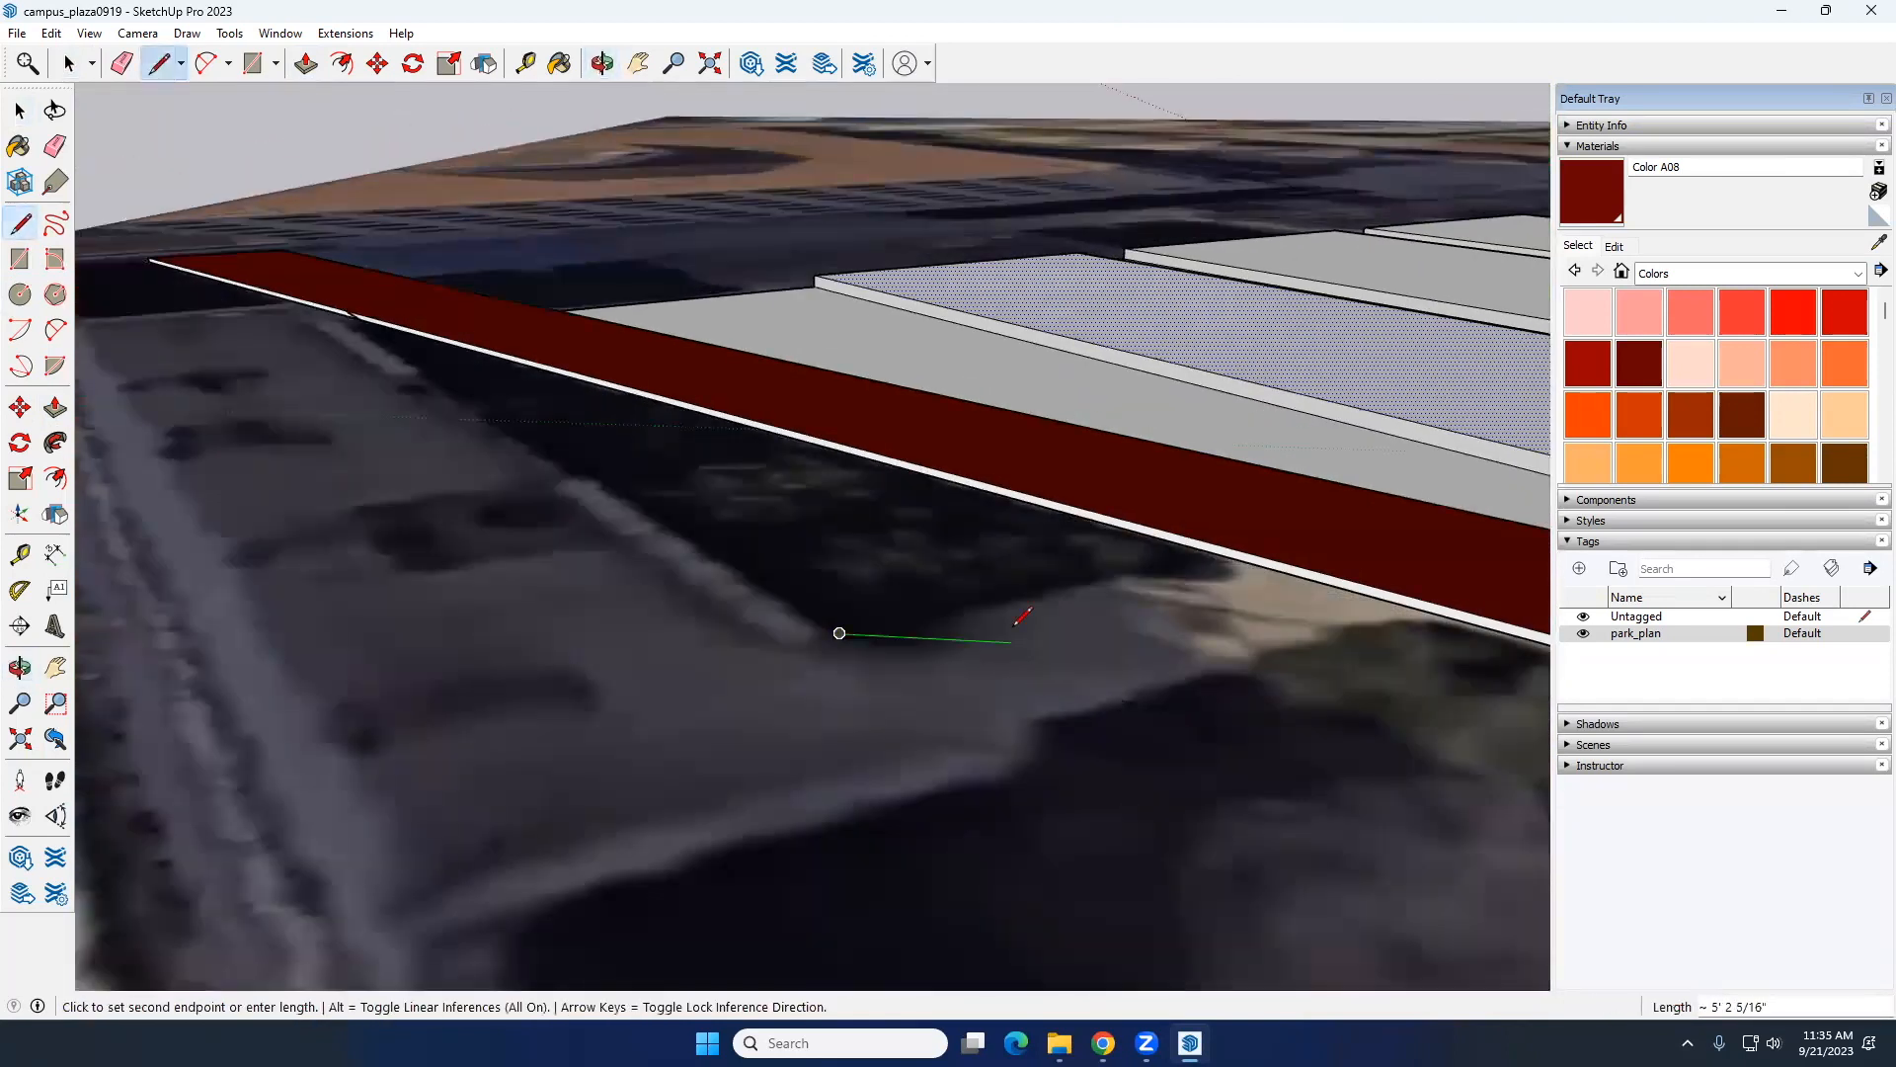
{"action": "key", "text": "Escape"}
Step: Outline a triangular bed on the walkway's other side with Lines from its edge, making the long side about 66' 3"
{"action": "scroll", "coordinate": [1114, 553], "scroll_direction": "up", "scroll_amount": 1}
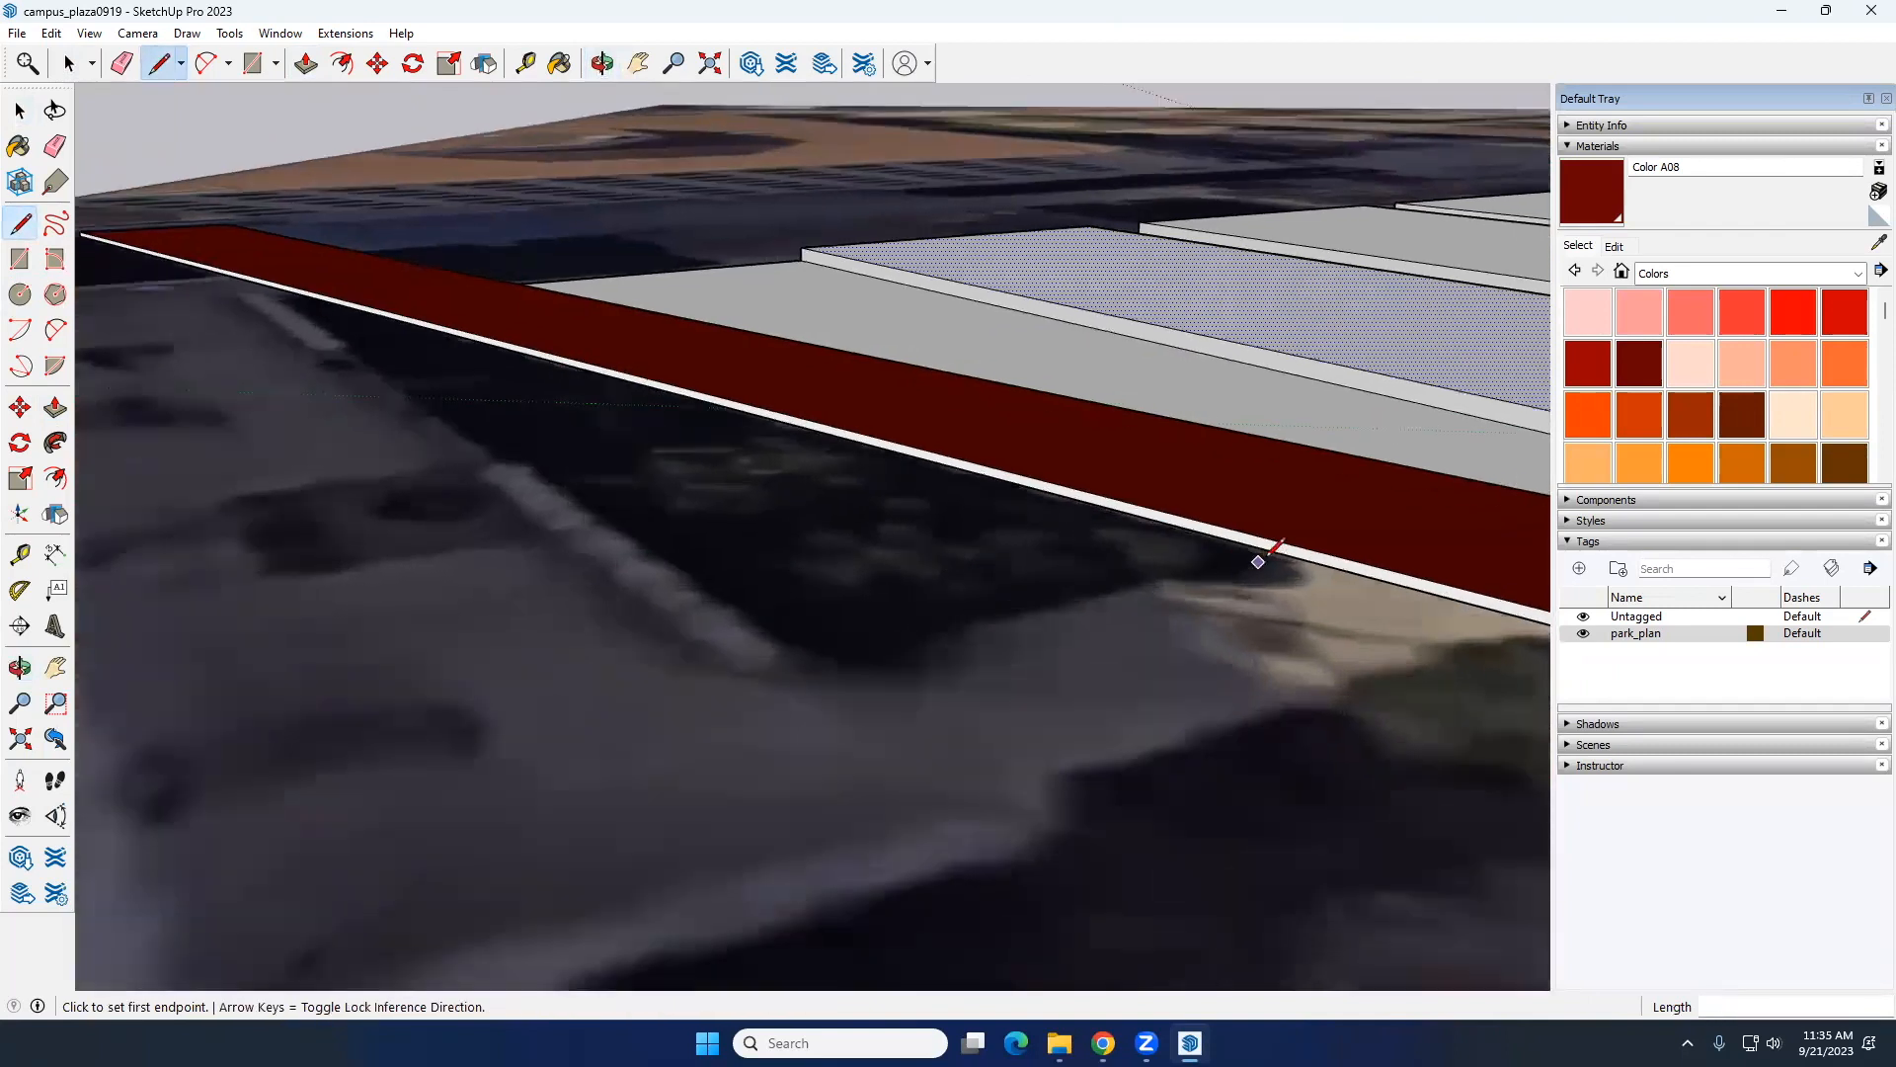
{"action": "left_click", "coordinate": [1281, 553]}
{"action": "left_click", "coordinate": [797, 655]}
{"action": "mouse_move", "coordinate": [425, 423]}
{"action": "middle_mouse_down"}
{"action": "mouse_move", "coordinate": [1045, 712]}
{"action": "mouse_move", "coordinate": [1375, 724]}
{"action": "middle_mouse_up"}
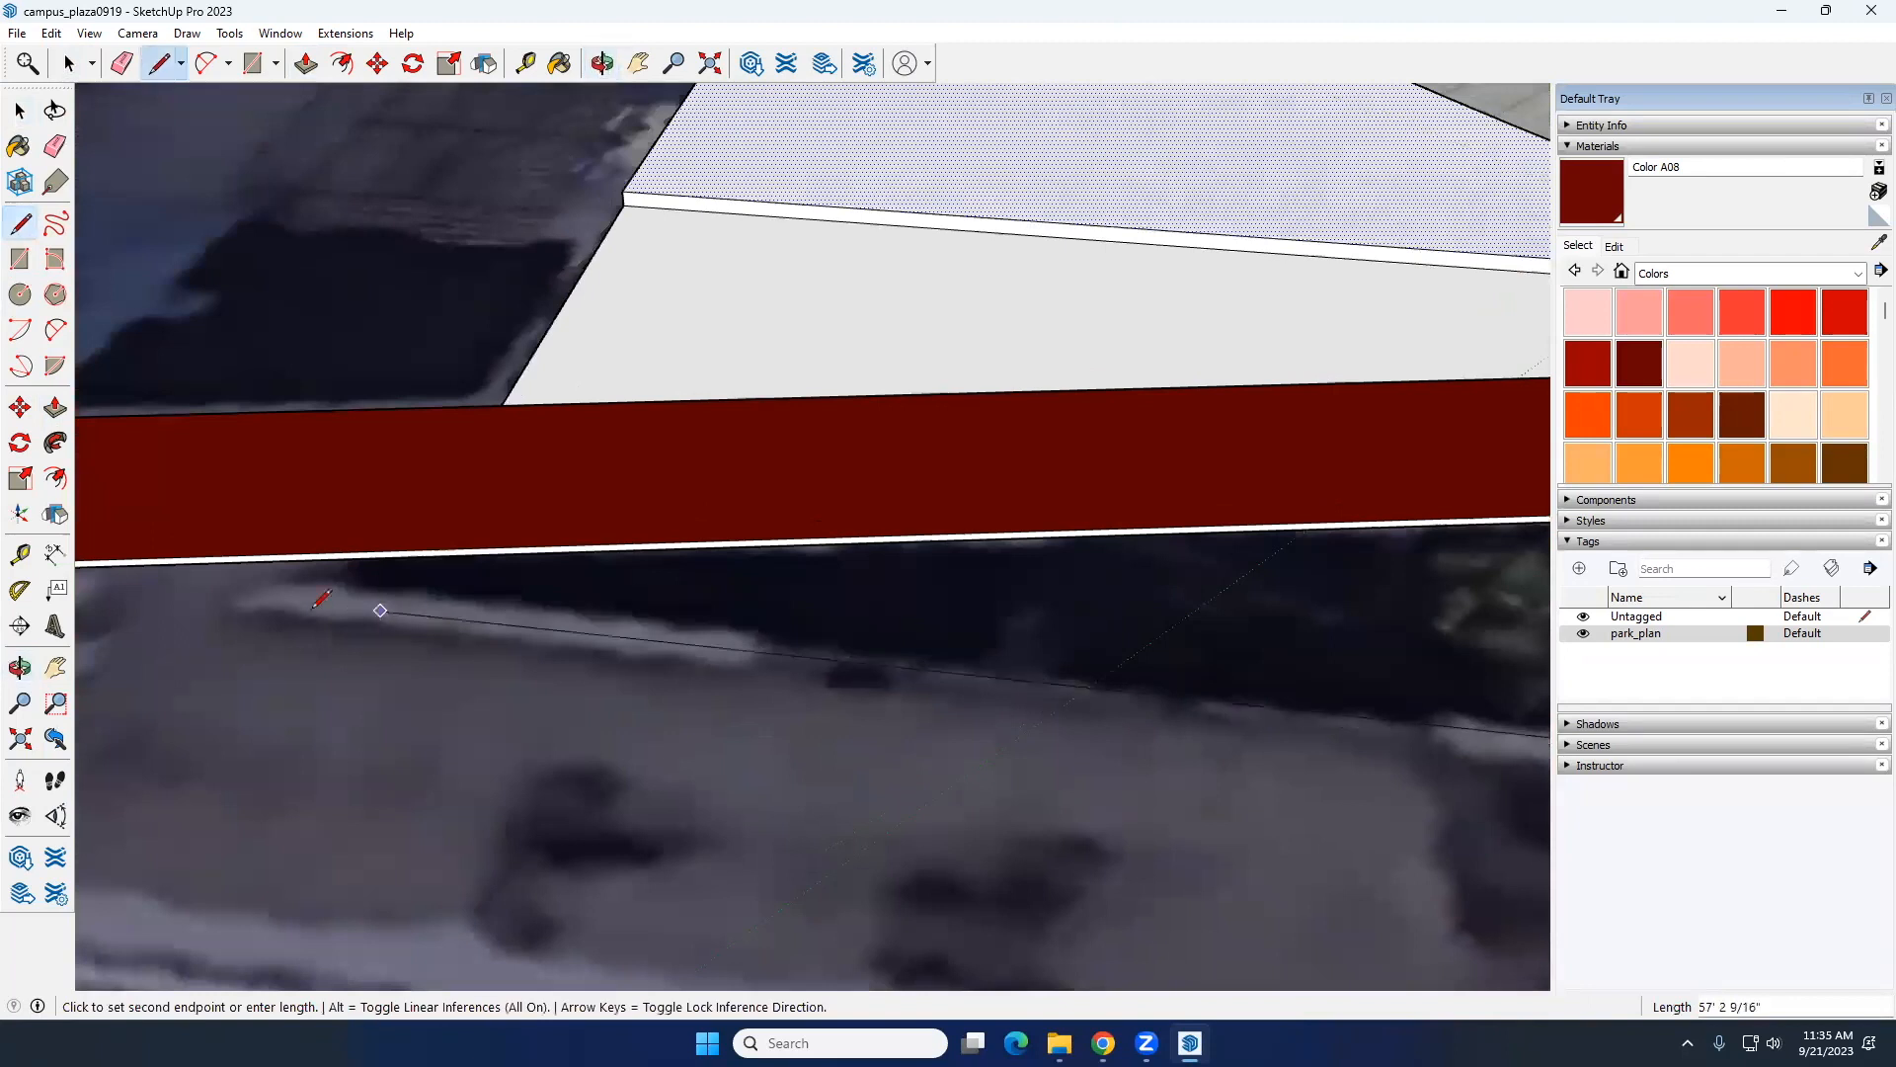
{"action": "left_click", "coordinate": [191, 562]}
{"action": "key", "text": "space"}
{"action": "scroll", "coordinate": [732, 660], "scroll_direction": "down", "scroll_amount": 3}
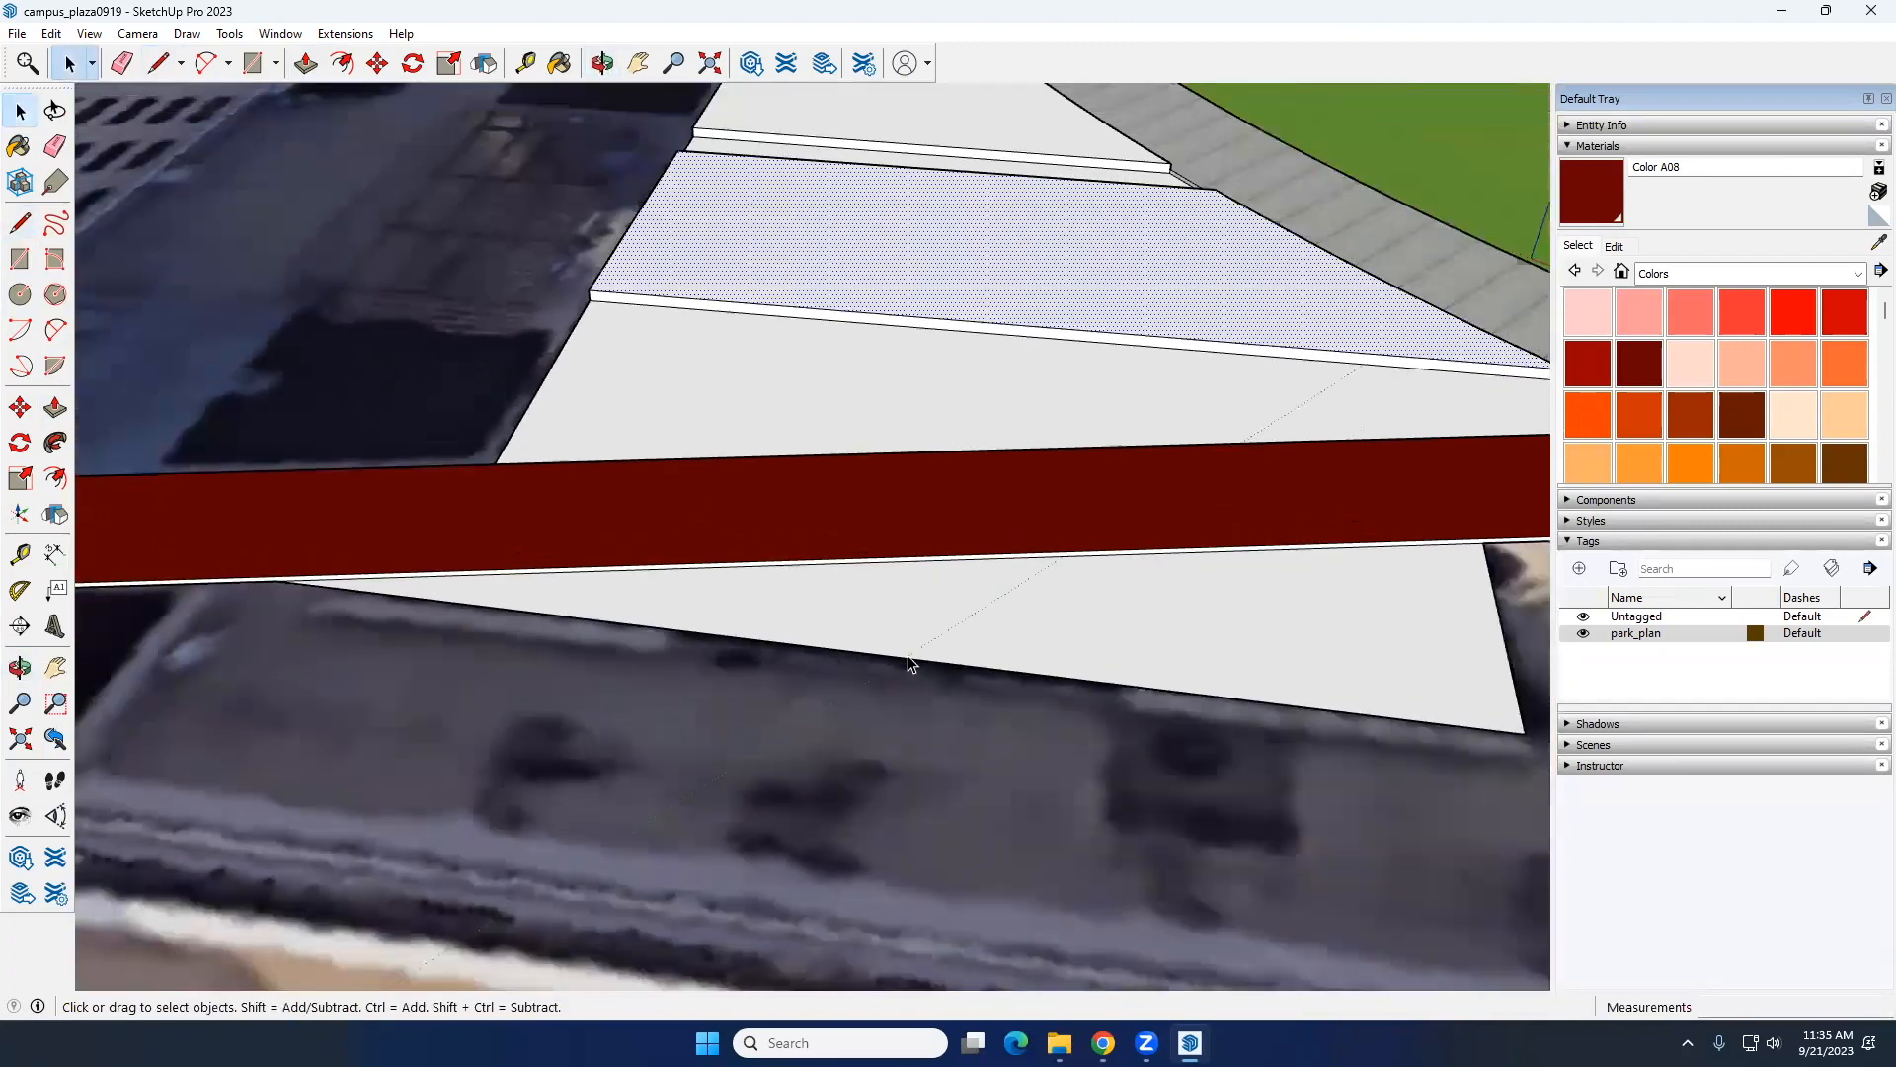
Step: Raise the triangular bed with Push/Pull about 6", level with the top of the bed across the walkway
{"action": "key", "text": "p"}
{"action": "key", "text": "space"}
{"action": "left_click", "coordinate": [1015, 634]}
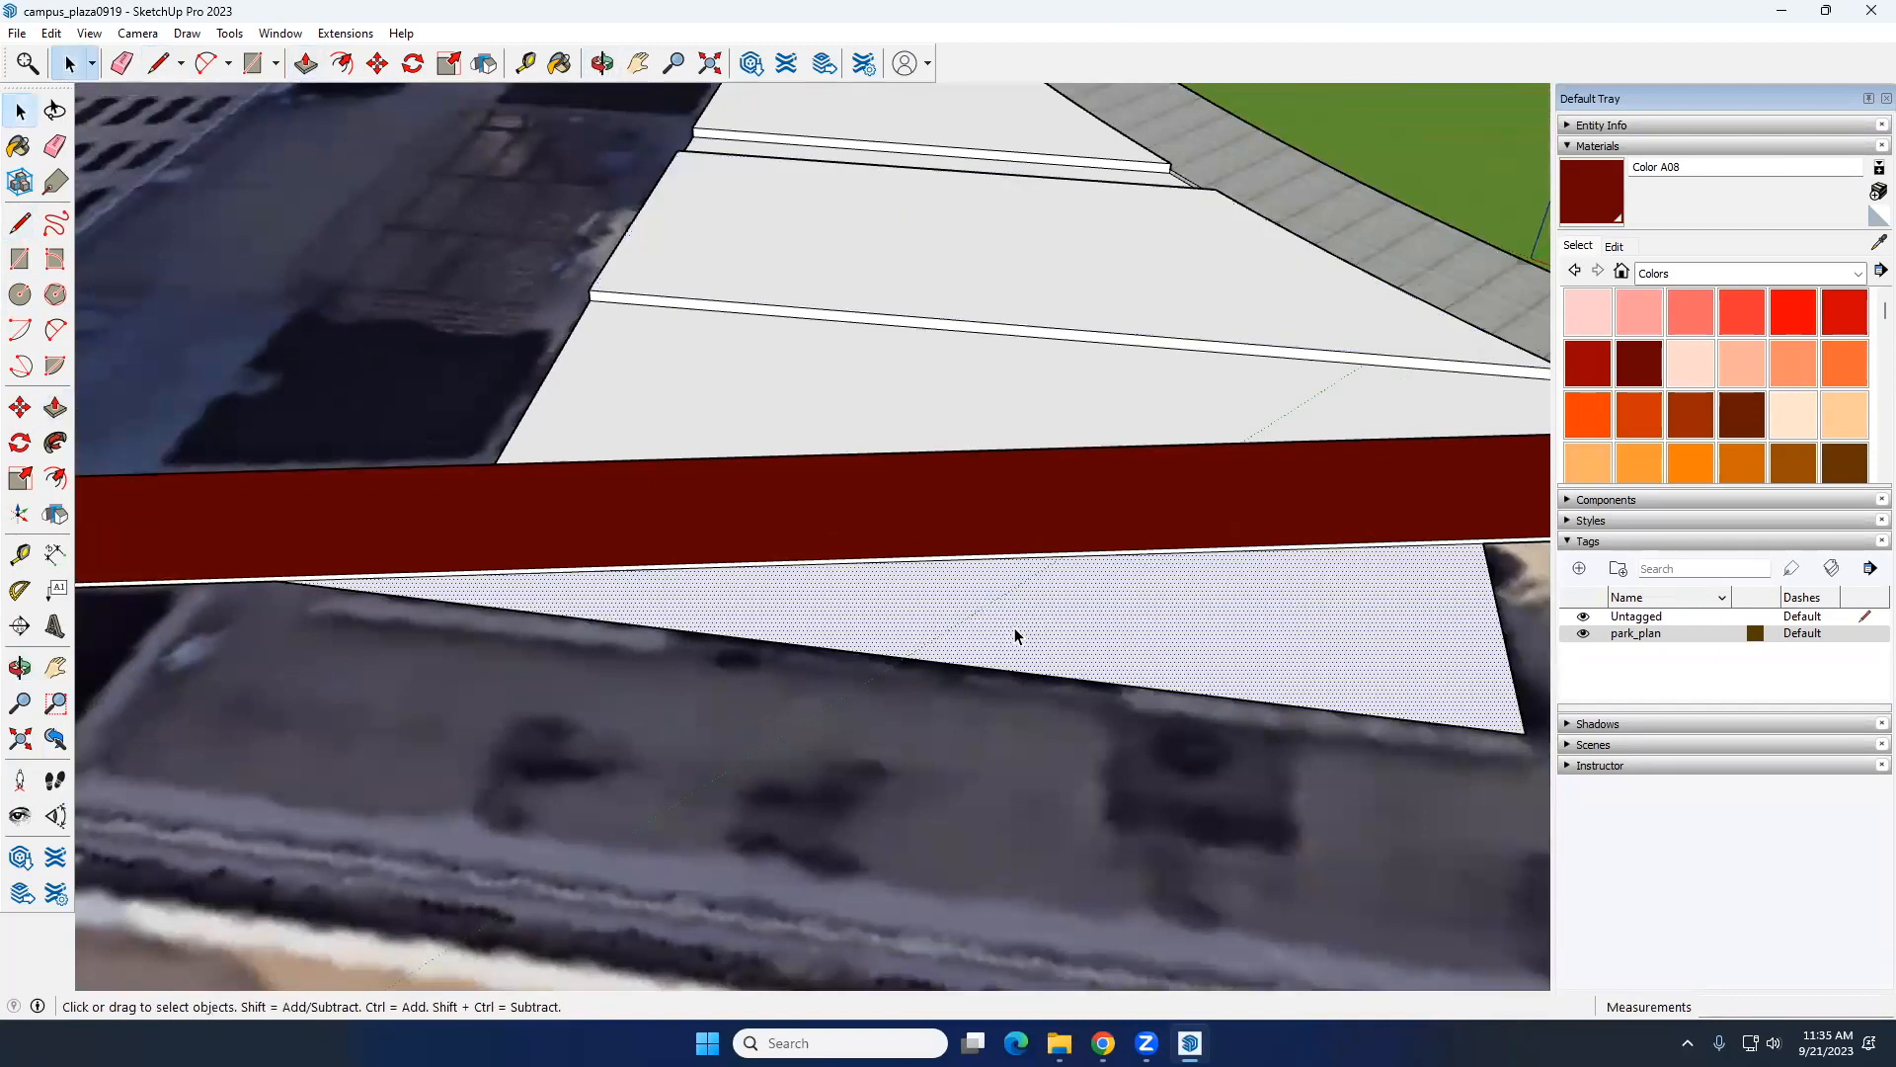
{"action": "key", "text": "p"}
{"action": "left_click", "coordinate": [1018, 624]}
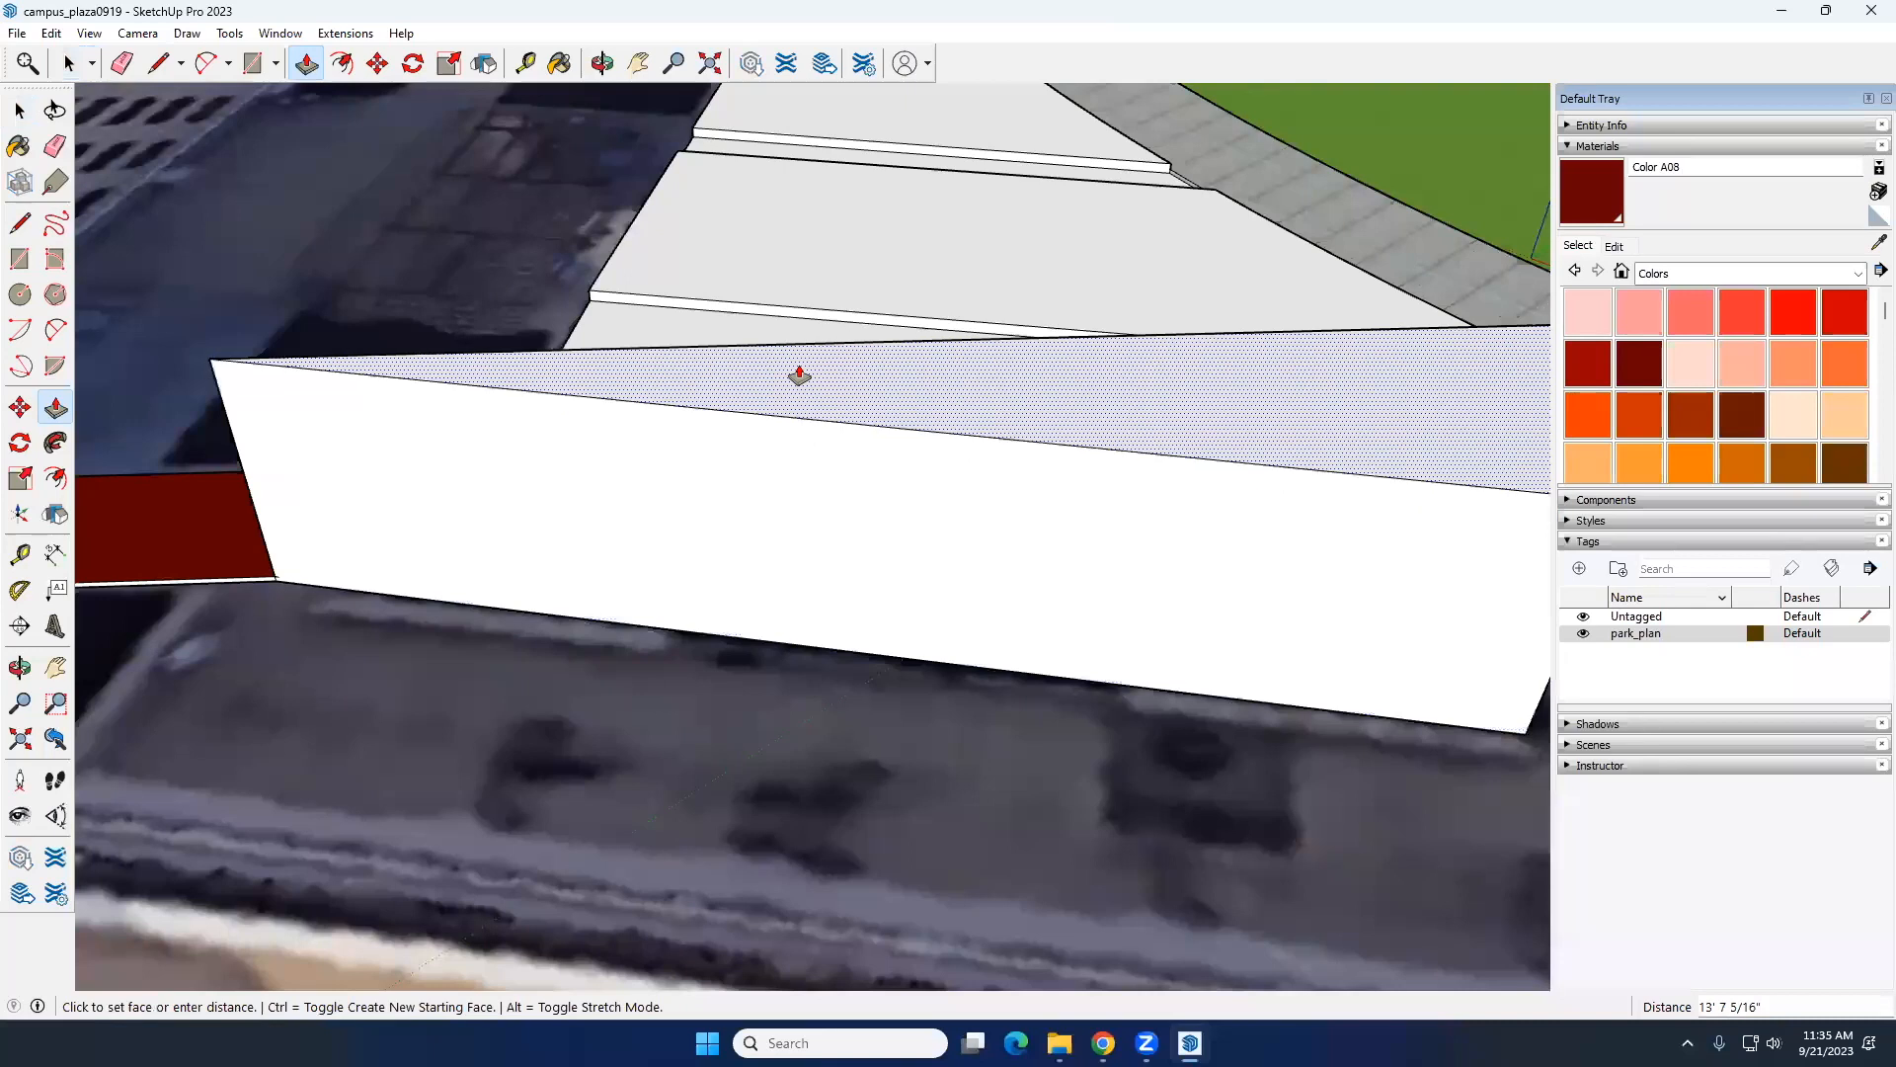
{"action": "middle_click_drag", "start_coordinate": [673, 427], "coordinate": [700, 502]}
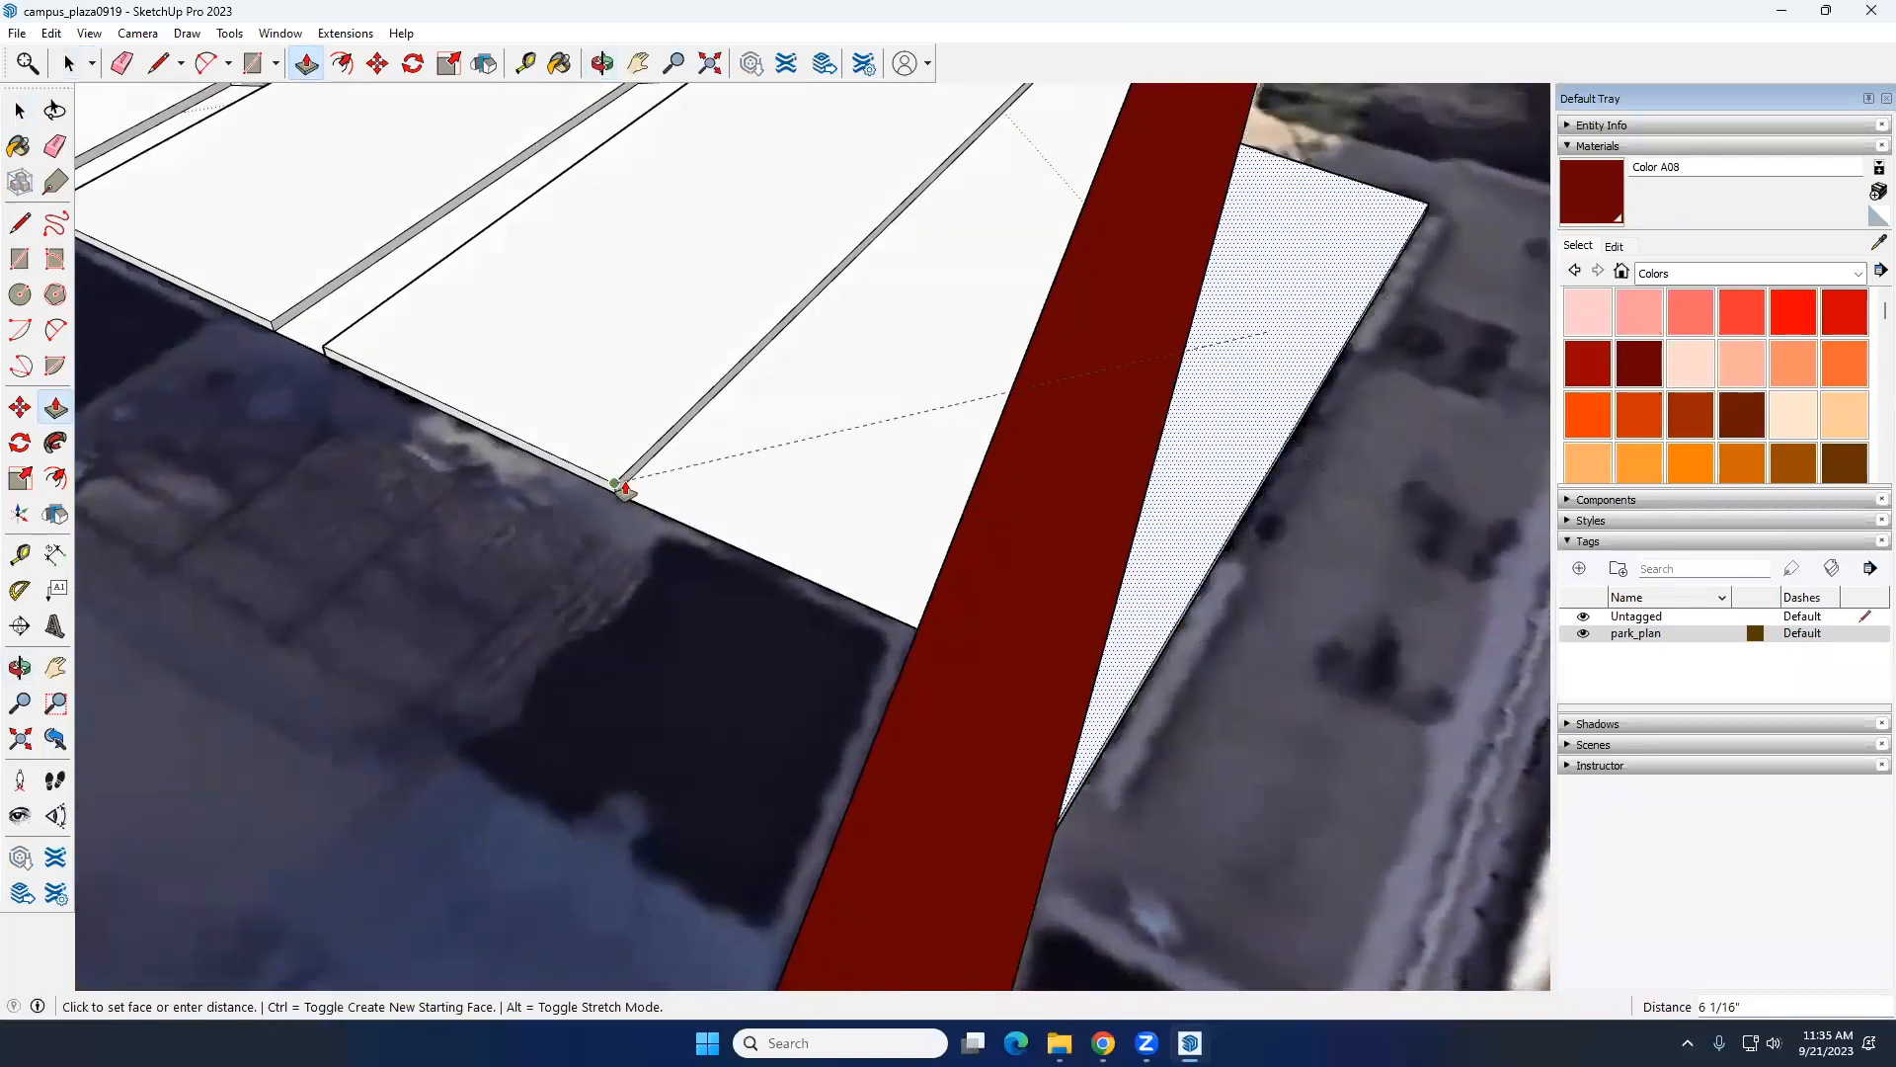
{"action": "left_click", "coordinate": [617, 484]}
{"action": "key", "text": "space"}
Step: Inspect the raised beds and the unmodelled area beside the walkway and ring path against the aerial image
{"action": "scroll", "coordinate": [1009, 438], "scroll_direction": "down", "scroll_amount": 3}
{"action": "middle_click_drag", "start_coordinate": [1009, 441], "coordinate": [1017, 483]}
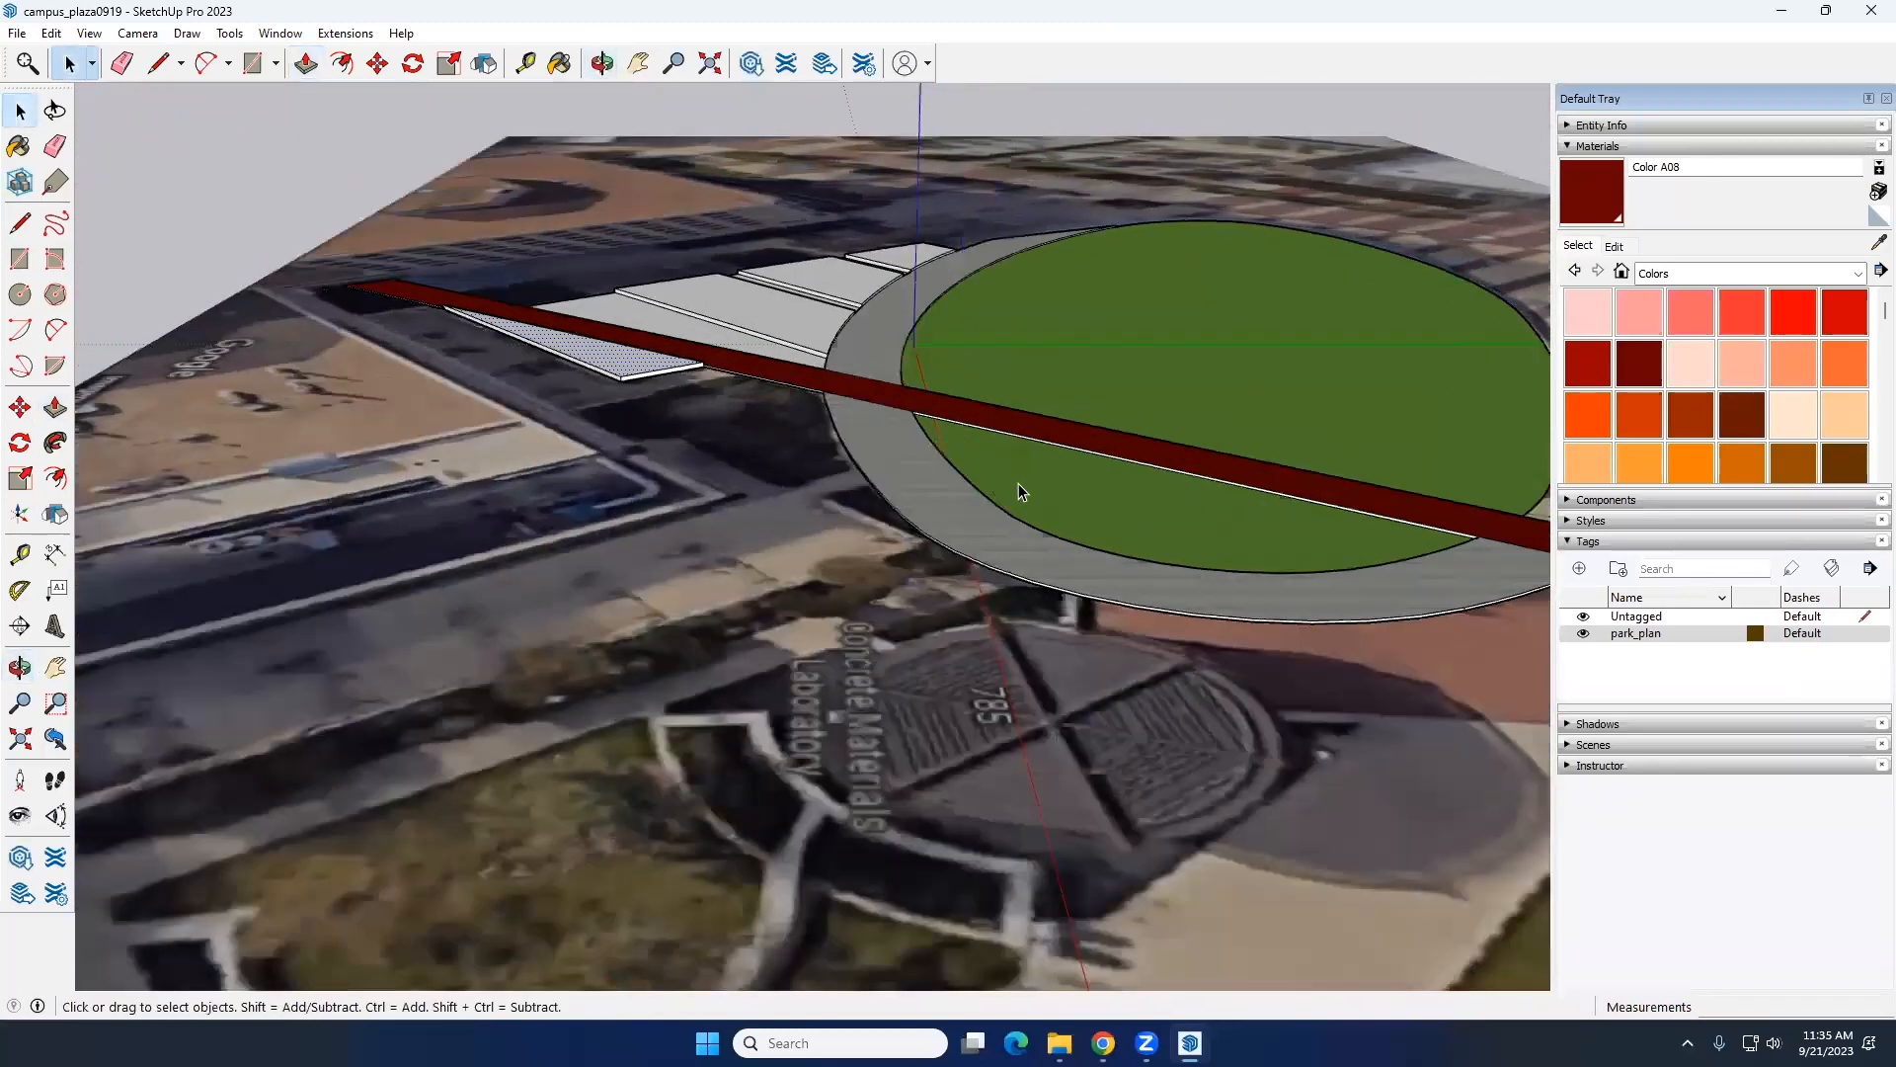
{"action": "scroll", "coordinate": [926, 573], "scroll_direction": "up", "scroll_amount": 5}
{"action": "middle_click_drag", "start_coordinate": [734, 605], "coordinate": [585, 538]}
{"action": "scroll", "coordinate": [774, 533], "scroll_direction": "up", "scroll_amount": 3}
{"action": "scroll", "coordinate": [745, 555], "scroll_direction": "down", "scroll_amount": 6}
{"action": "middle_click_drag", "start_coordinate": [715, 524], "coordinate": [998, 542]}
{"action": "middle_click_drag", "start_coordinate": [761, 563], "coordinate": [636, 636], "text": "shift"}
{"action": "key", "text": "space"}
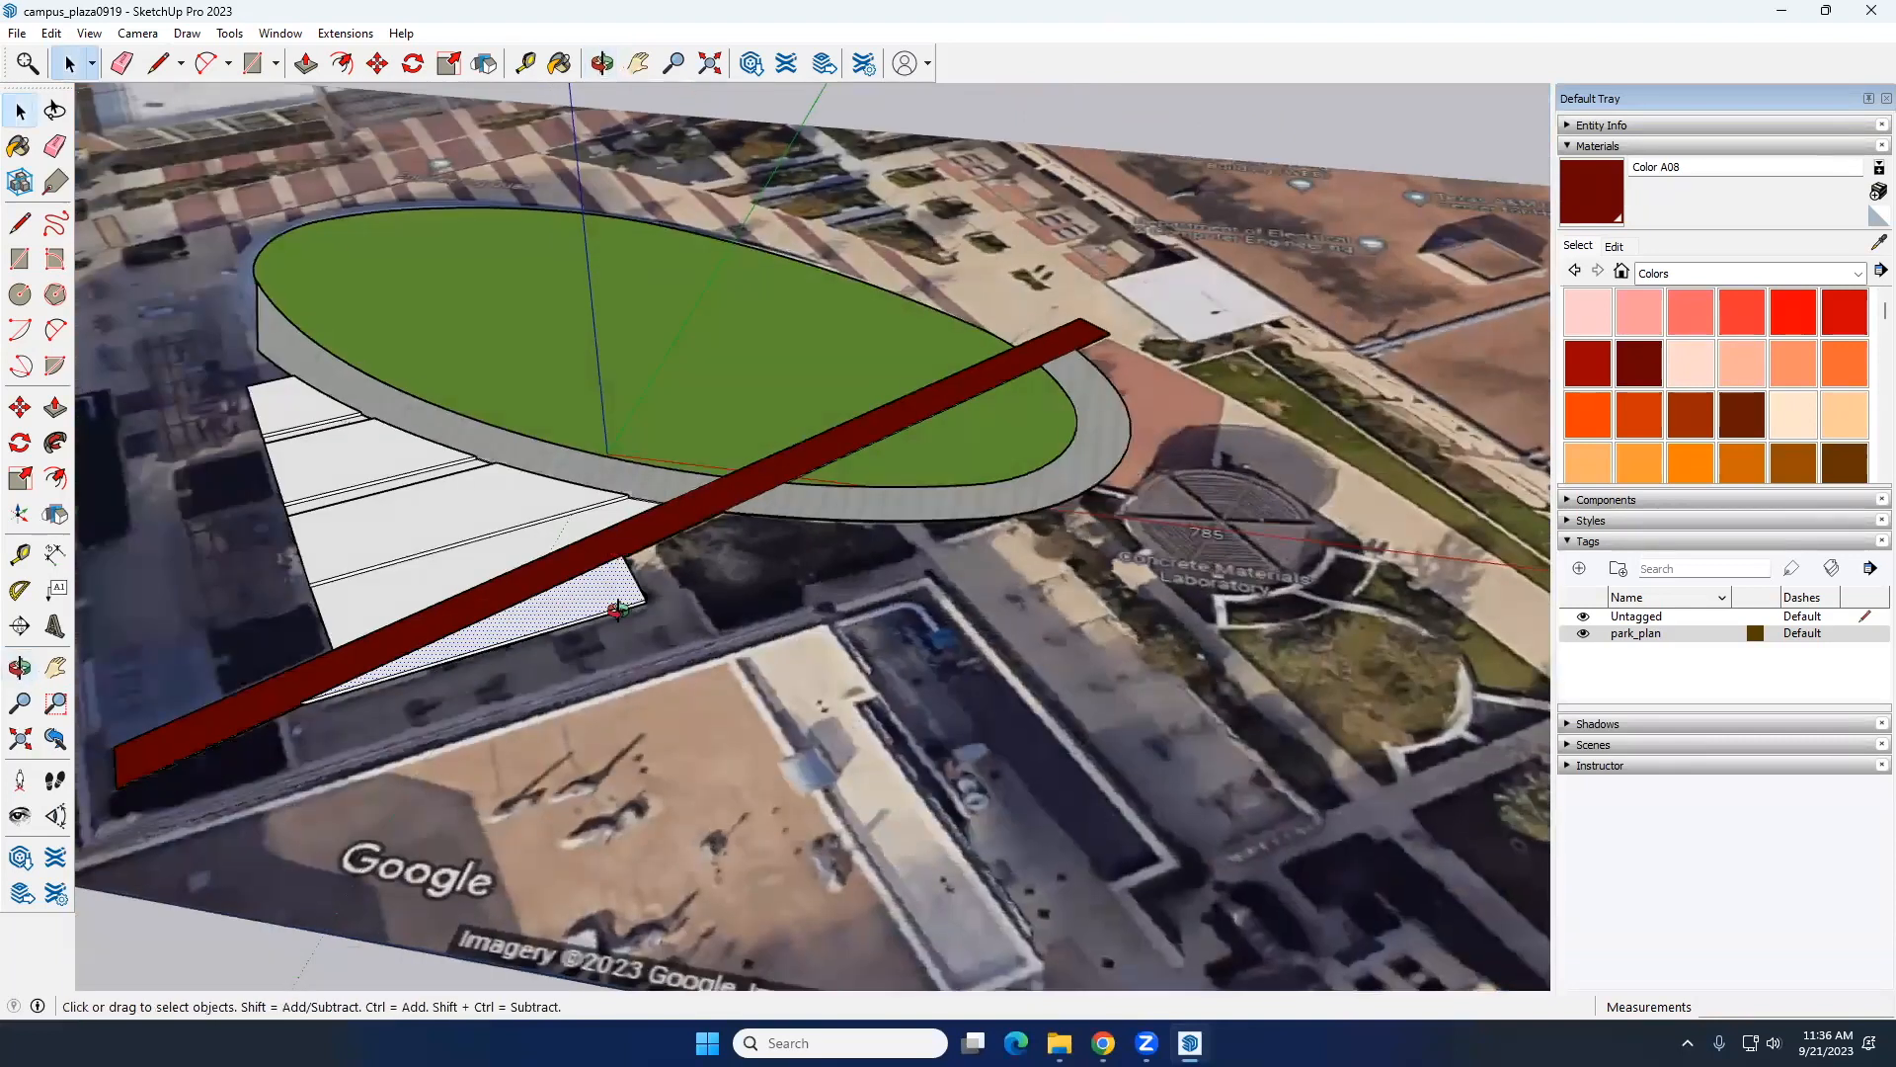
Step: Outline a bed between the walkway and ring path with Lines, its outer side about 49' and its end side about 16' long
{"action": "scroll", "coordinate": [636, 636], "scroll_direction": "up", "scroll_amount": 5}
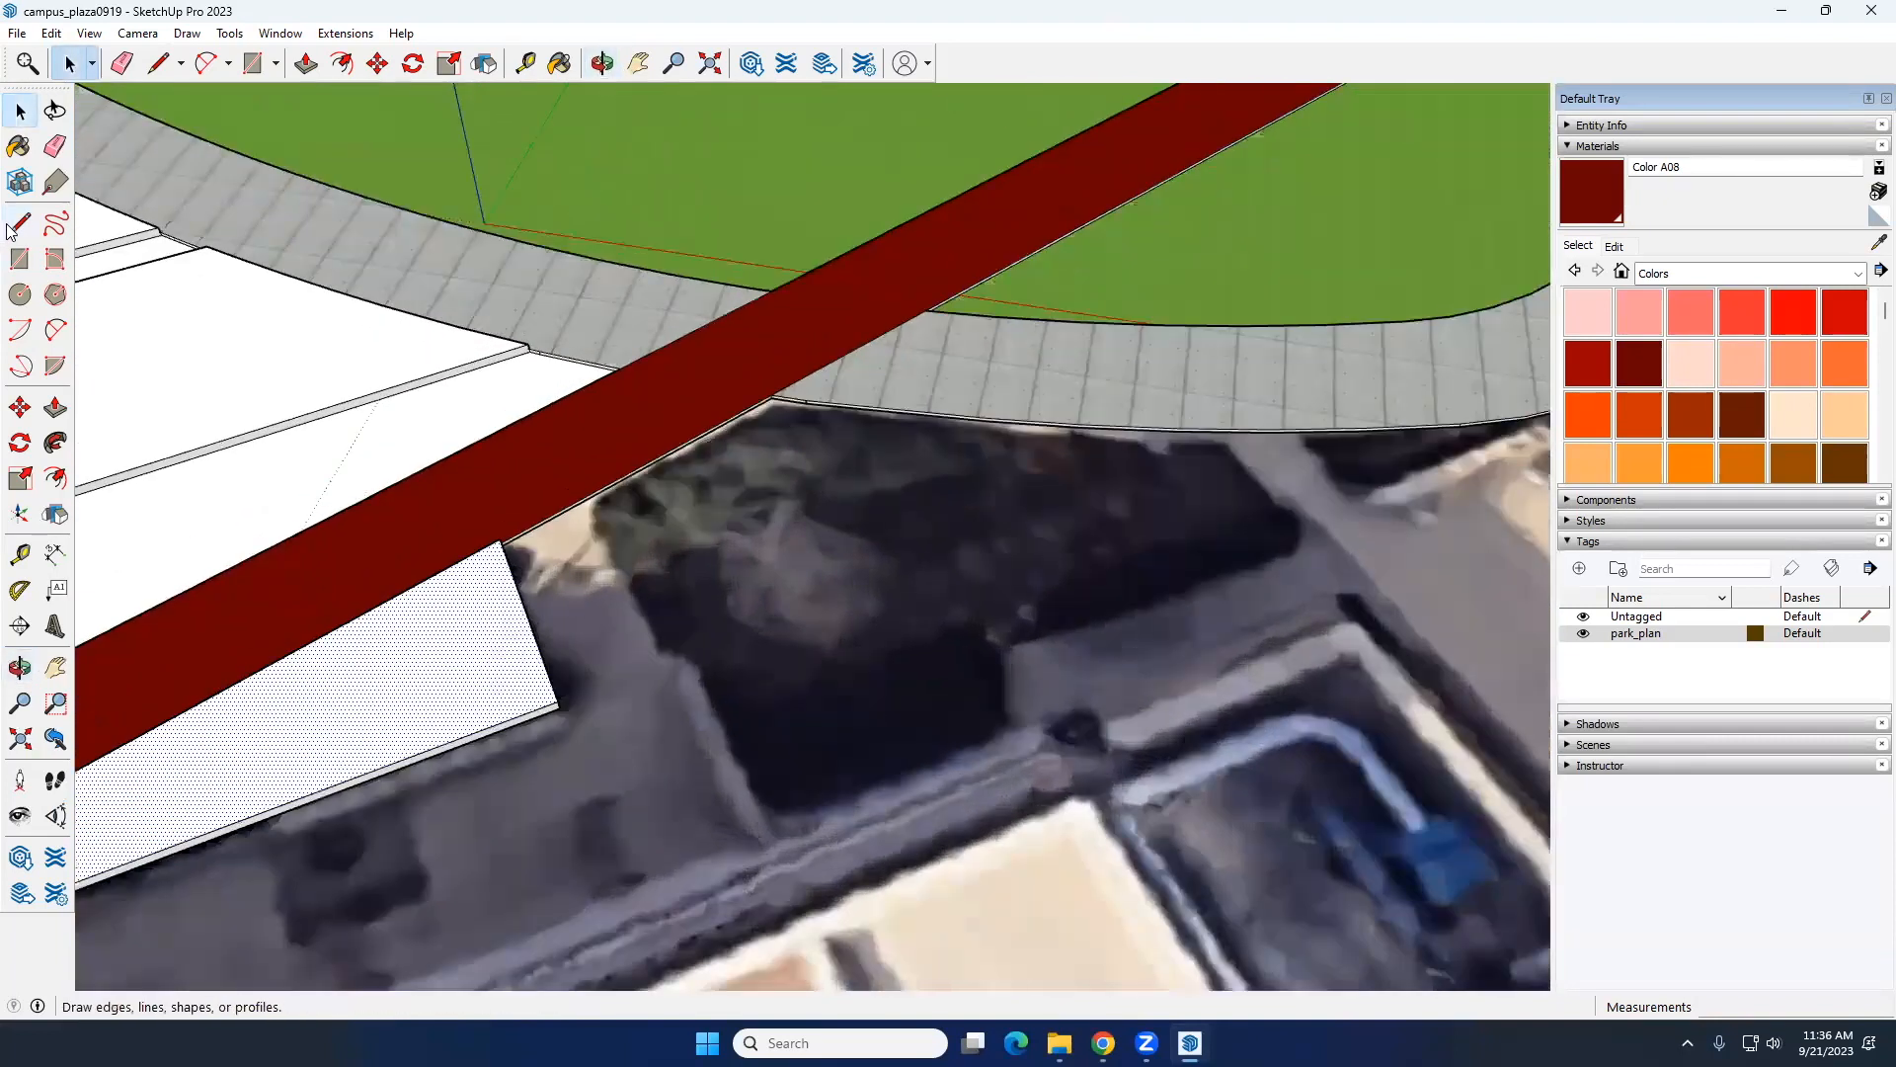
{"action": "left_click", "coordinate": [18, 227]}
{"action": "scroll", "coordinate": [594, 497], "scroll_direction": "up", "scroll_amount": 4}
{"action": "middle_click_drag", "start_coordinate": [595, 496], "coordinate": [615, 362]}
{"action": "scroll", "coordinate": [596, 422], "scroll_direction": "up", "scroll_amount": 4}
{"action": "left_click", "coordinate": [568, 428]}
{"action": "scroll", "coordinate": [771, 640], "scroll_direction": "down", "scroll_amount": 6}
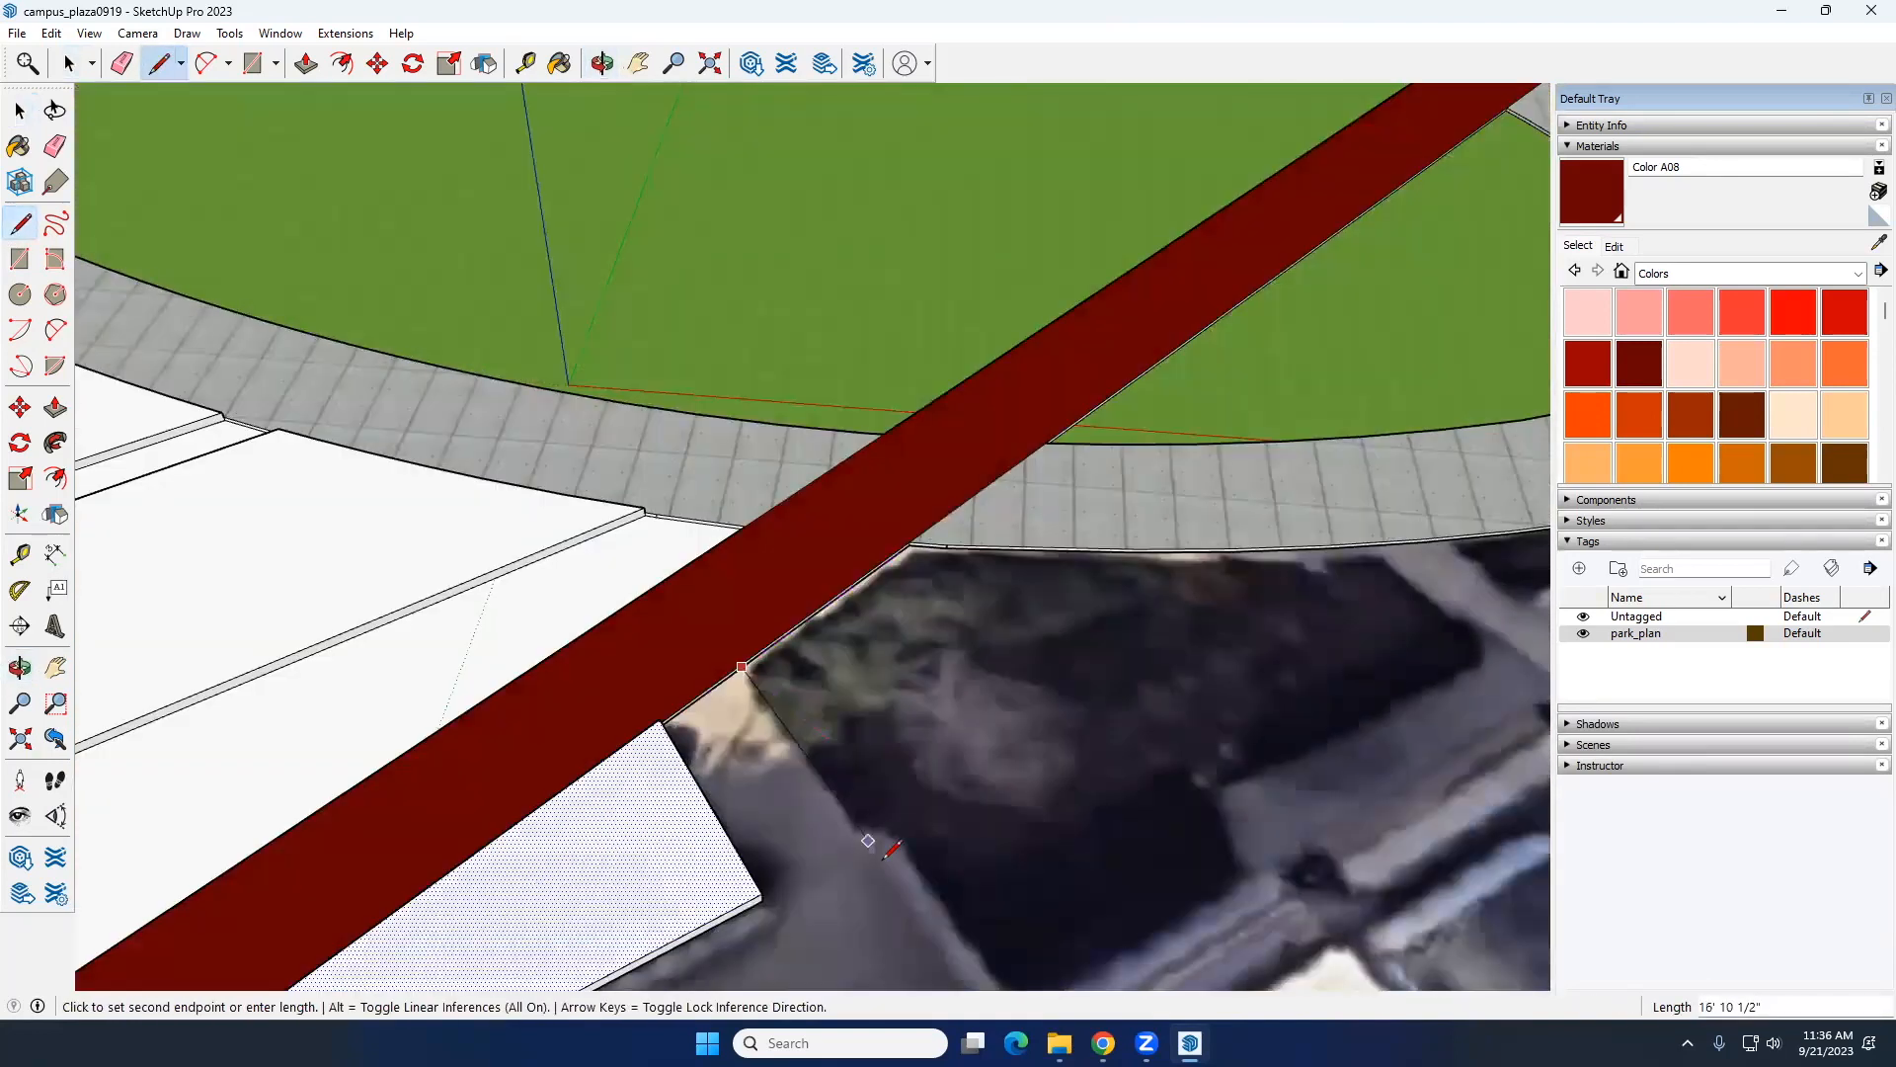
{"action": "middle_click_drag", "start_coordinate": [882, 877], "coordinate": [687, 528]}
{"action": "left_click", "coordinate": [852, 757]}
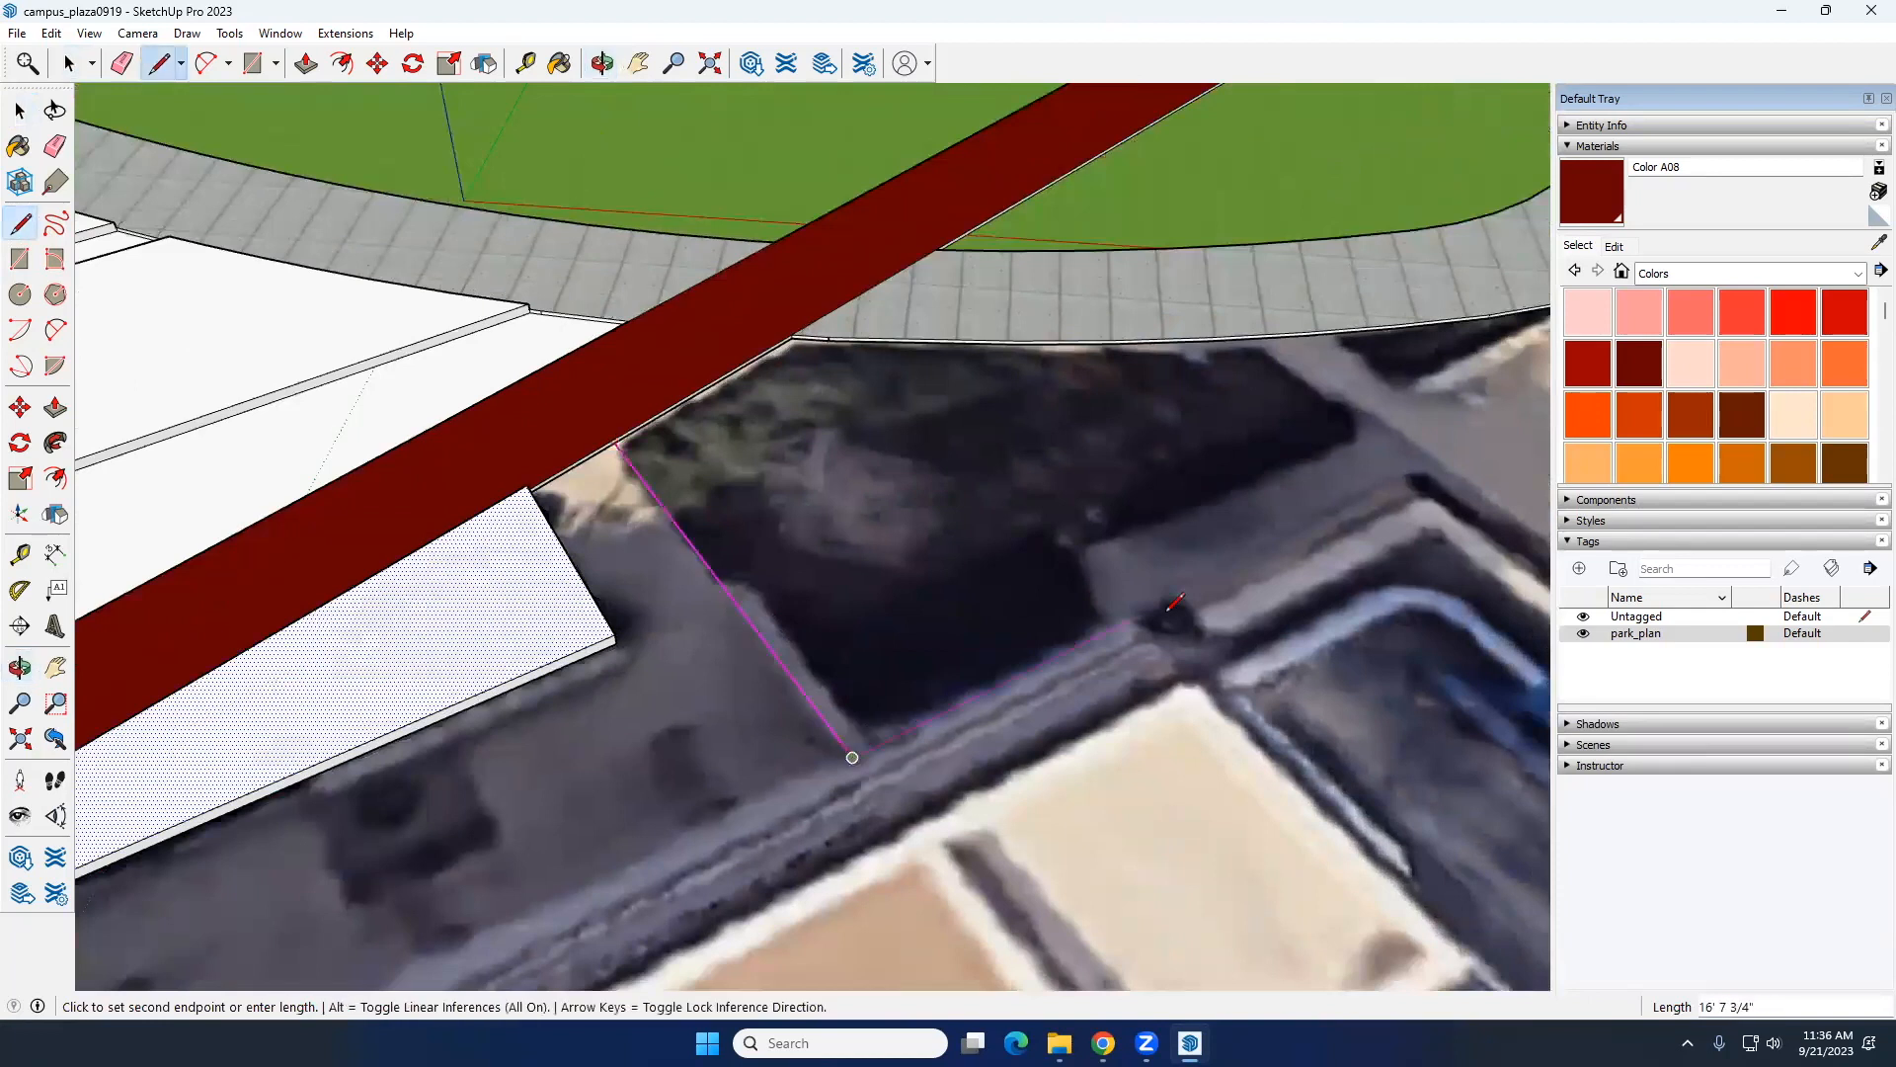
{"action": "left_click", "coordinate": [1439, 469]}
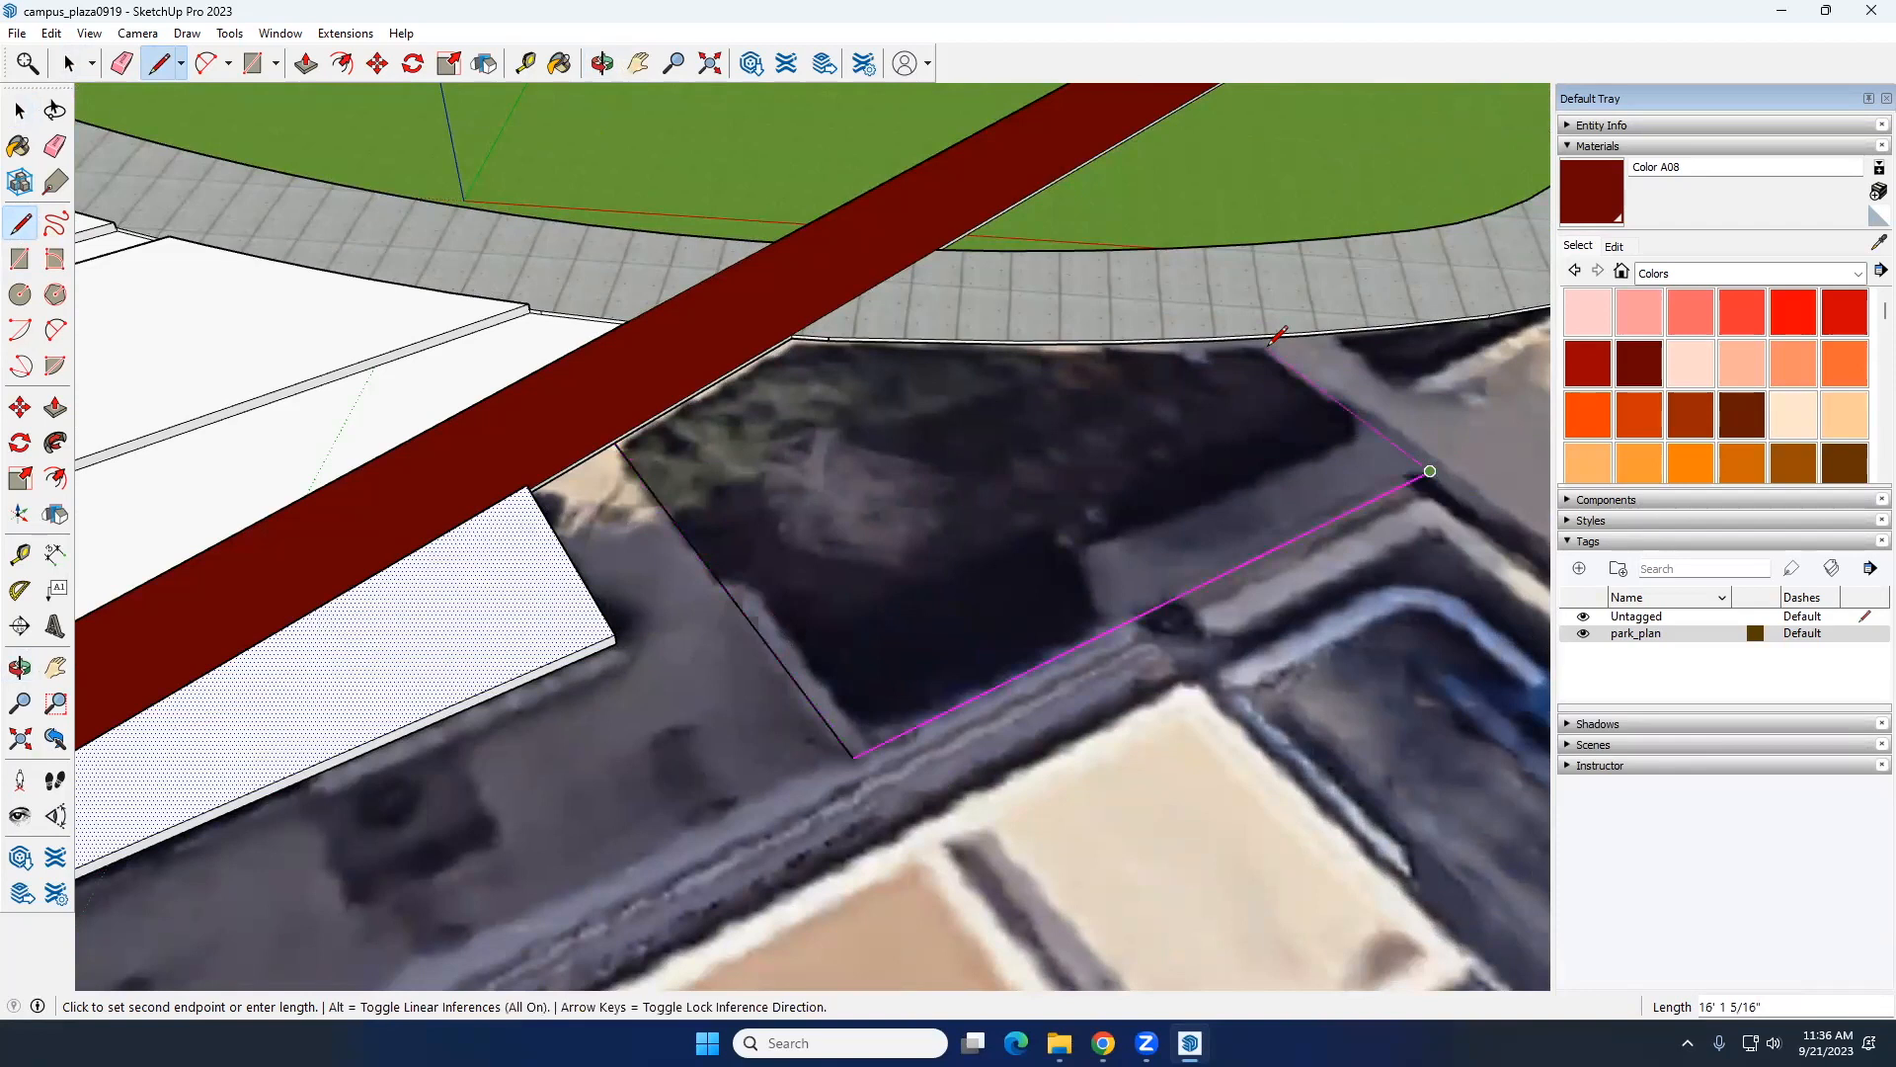
{"action": "scroll", "coordinate": [1269, 338], "scroll_direction": "up", "scroll_amount": 5}
{"action": "left_click", "coordinate": [1235, 318]}
{"action": "key", "text": "space"}
Step: Raise the new bed beside the ring path with Push/Pull about 4 3/16"
{"action": "middle_click_drag", "start_coordinate": [1214, 351], "coordinate": [702, 584]}
{"action": "key", "text": "p"}
{"action": "key", "text": "space"}
{"action": "left_click", "coordinate": [683, 596]}
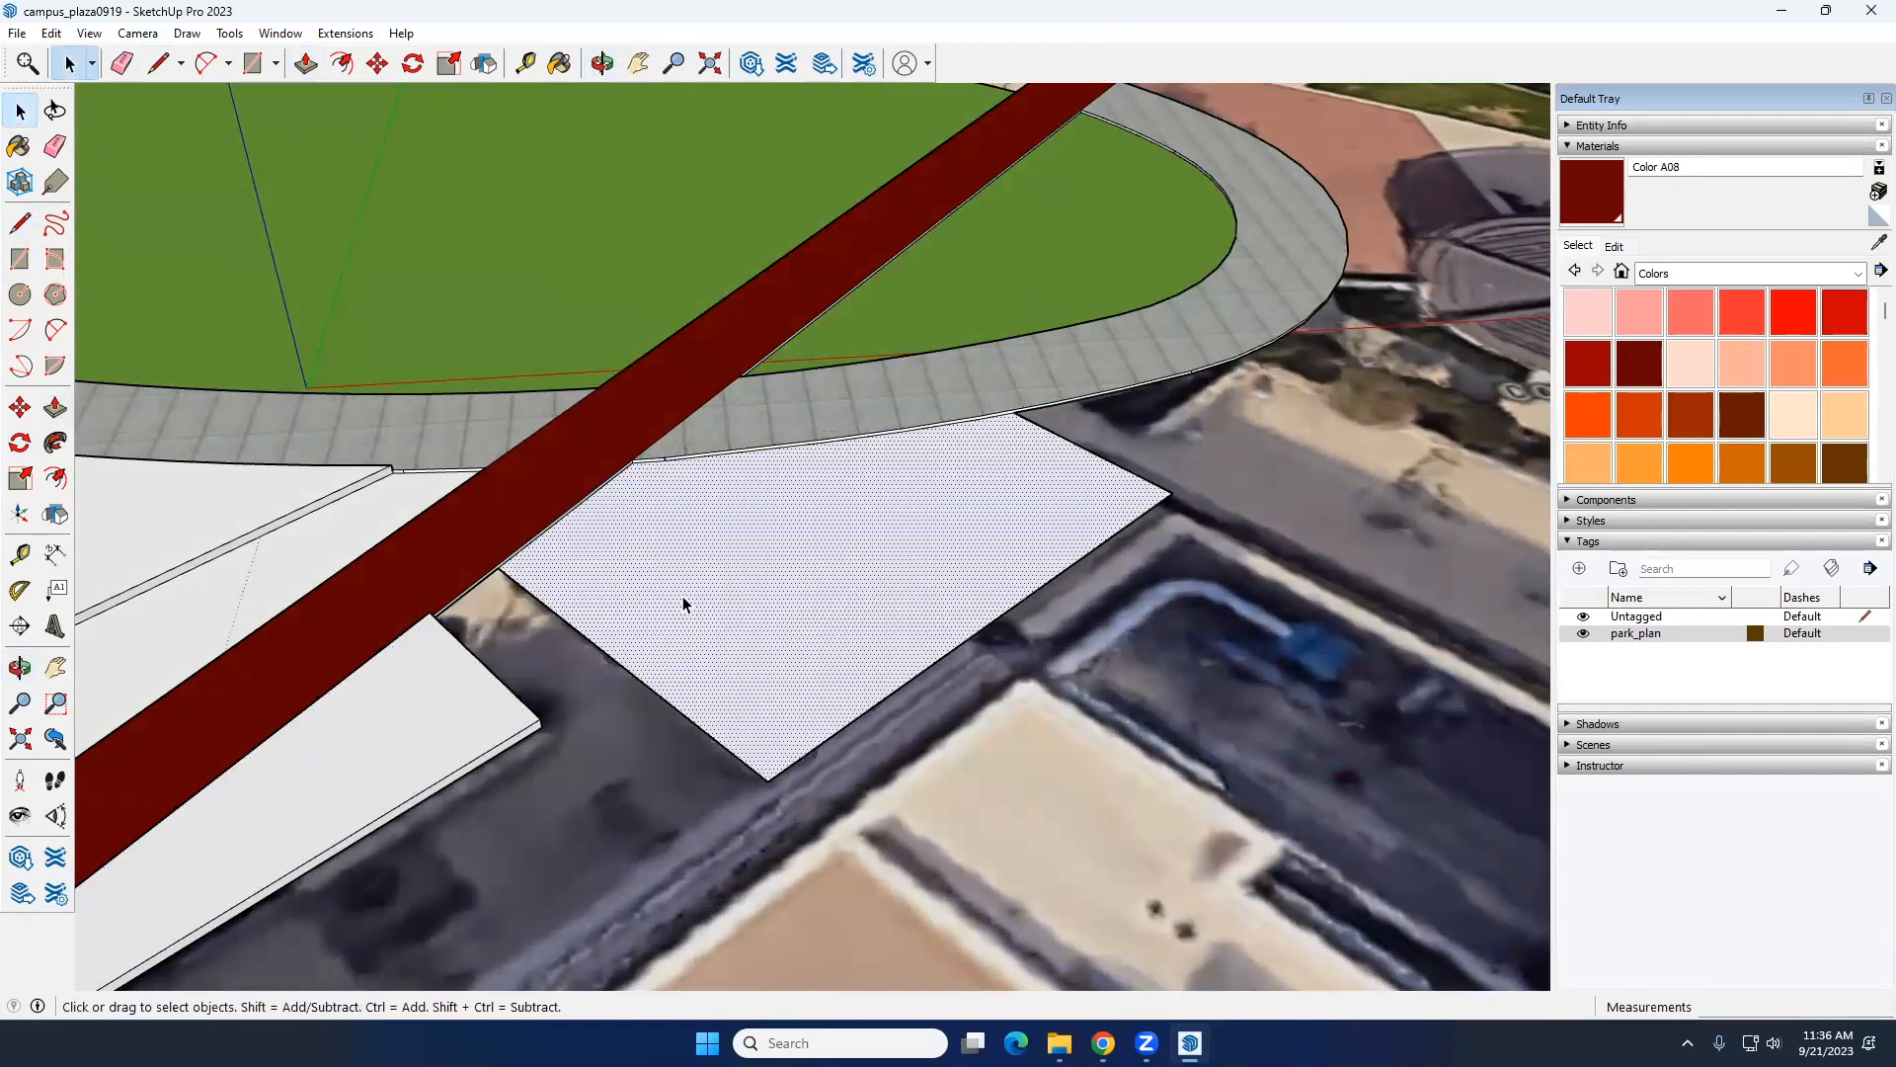
{"action": "key", "text": "p"}
{"action": "left_click", "coordinate": [684, 598]}
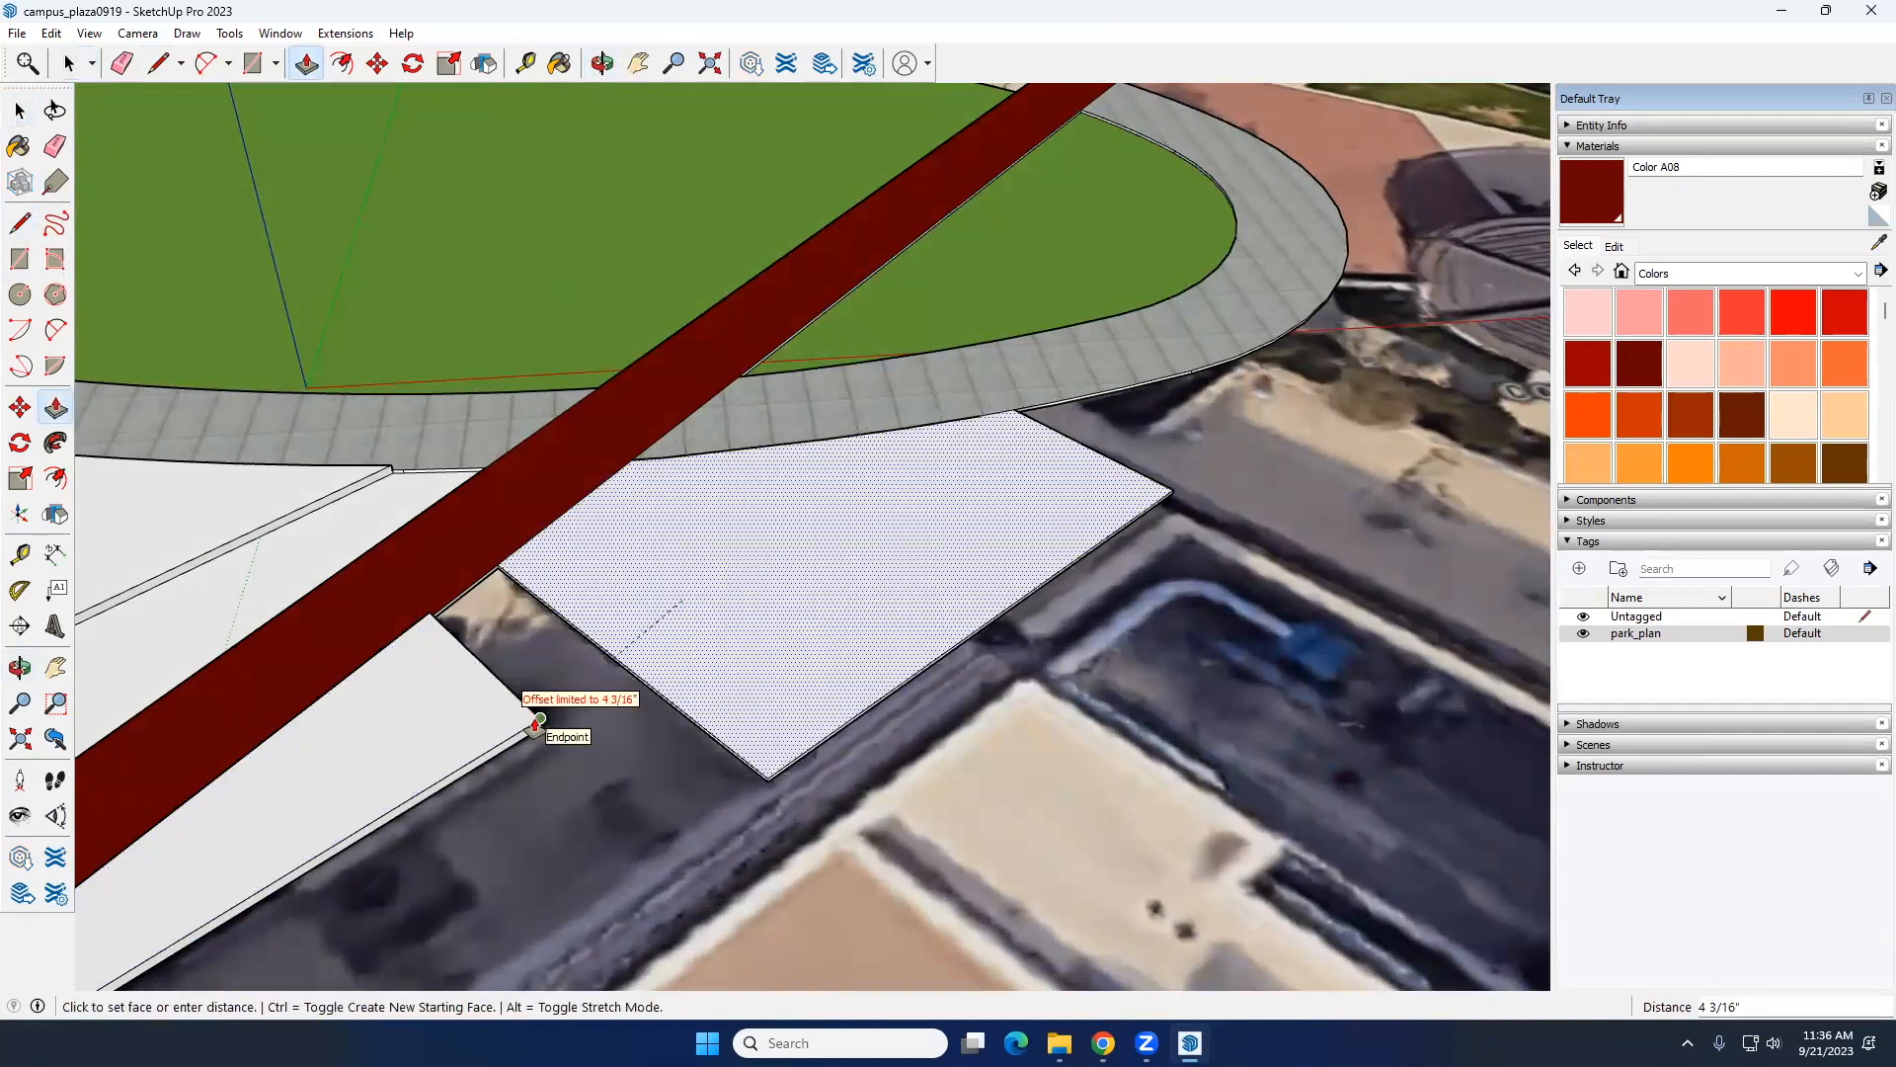
{"action": "left_click", "coordinate": [539, 719]}
{"action": "key", "text": "space"}
Step: Close the gap between the two beds with a Line from the triangular bed's bottom corner to the neighbouring bed's base
{"action": "scroll", "coordinate": [748, 566], "scroll_direction": "down", "scroll_amount": 7}
{"action": "middle_click_drag", "start_coordinate": [749, 567], "coordinate": [539, 392]}
{"action": "scroll", "coordinate": [649, 556], "scroll_direction": "up", "scroll_amount": 3}
{"action": "scroll", "coordinate": [649, 556], "scroll_direction": "up", "scroll_amount": 5}
{"action": "scroll", "coordinate": [539, 392], "scroll_direction": "up", "scroll_amount": 5}
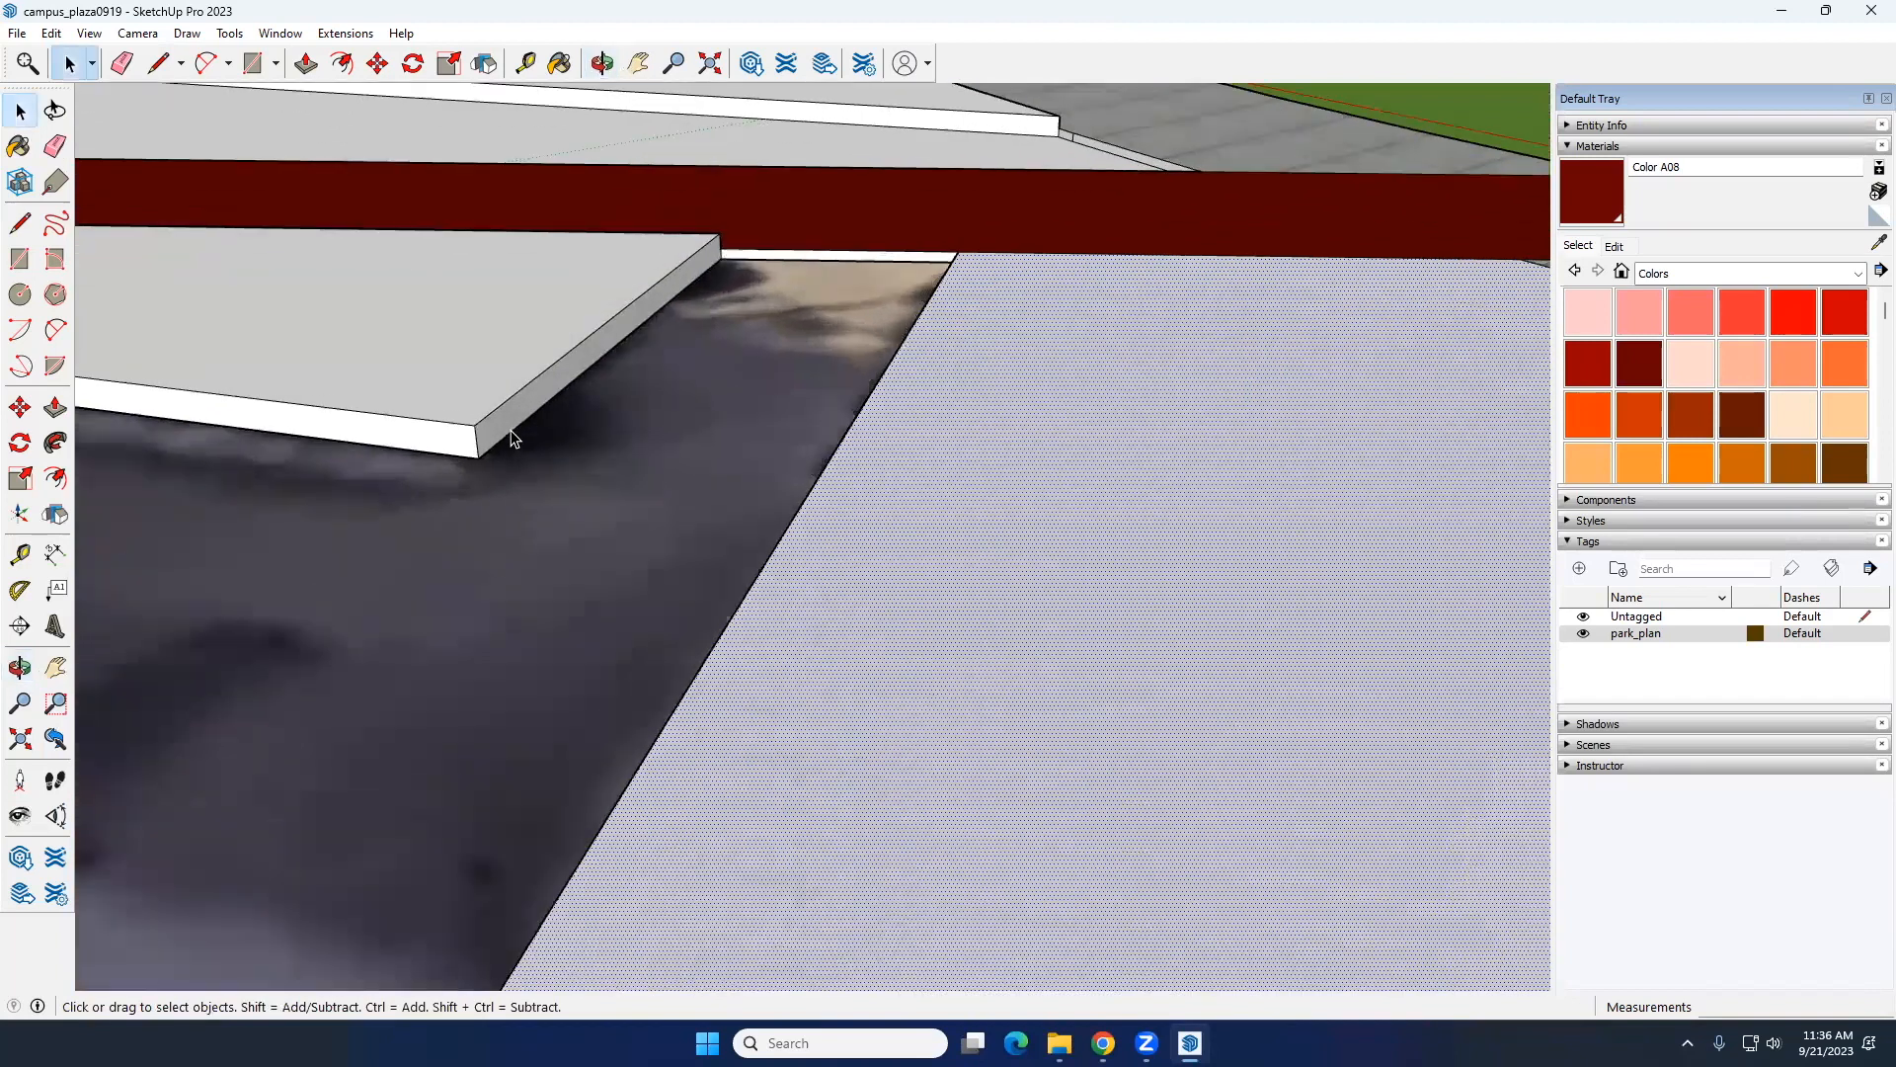
{"action": "key", "text": "l"}
{"action": "left_click", "coordinate": [478, 457]}
{"action": "middle_click_drag", "start_coordinate": [534, 583], "coordinate": [868, 605]}
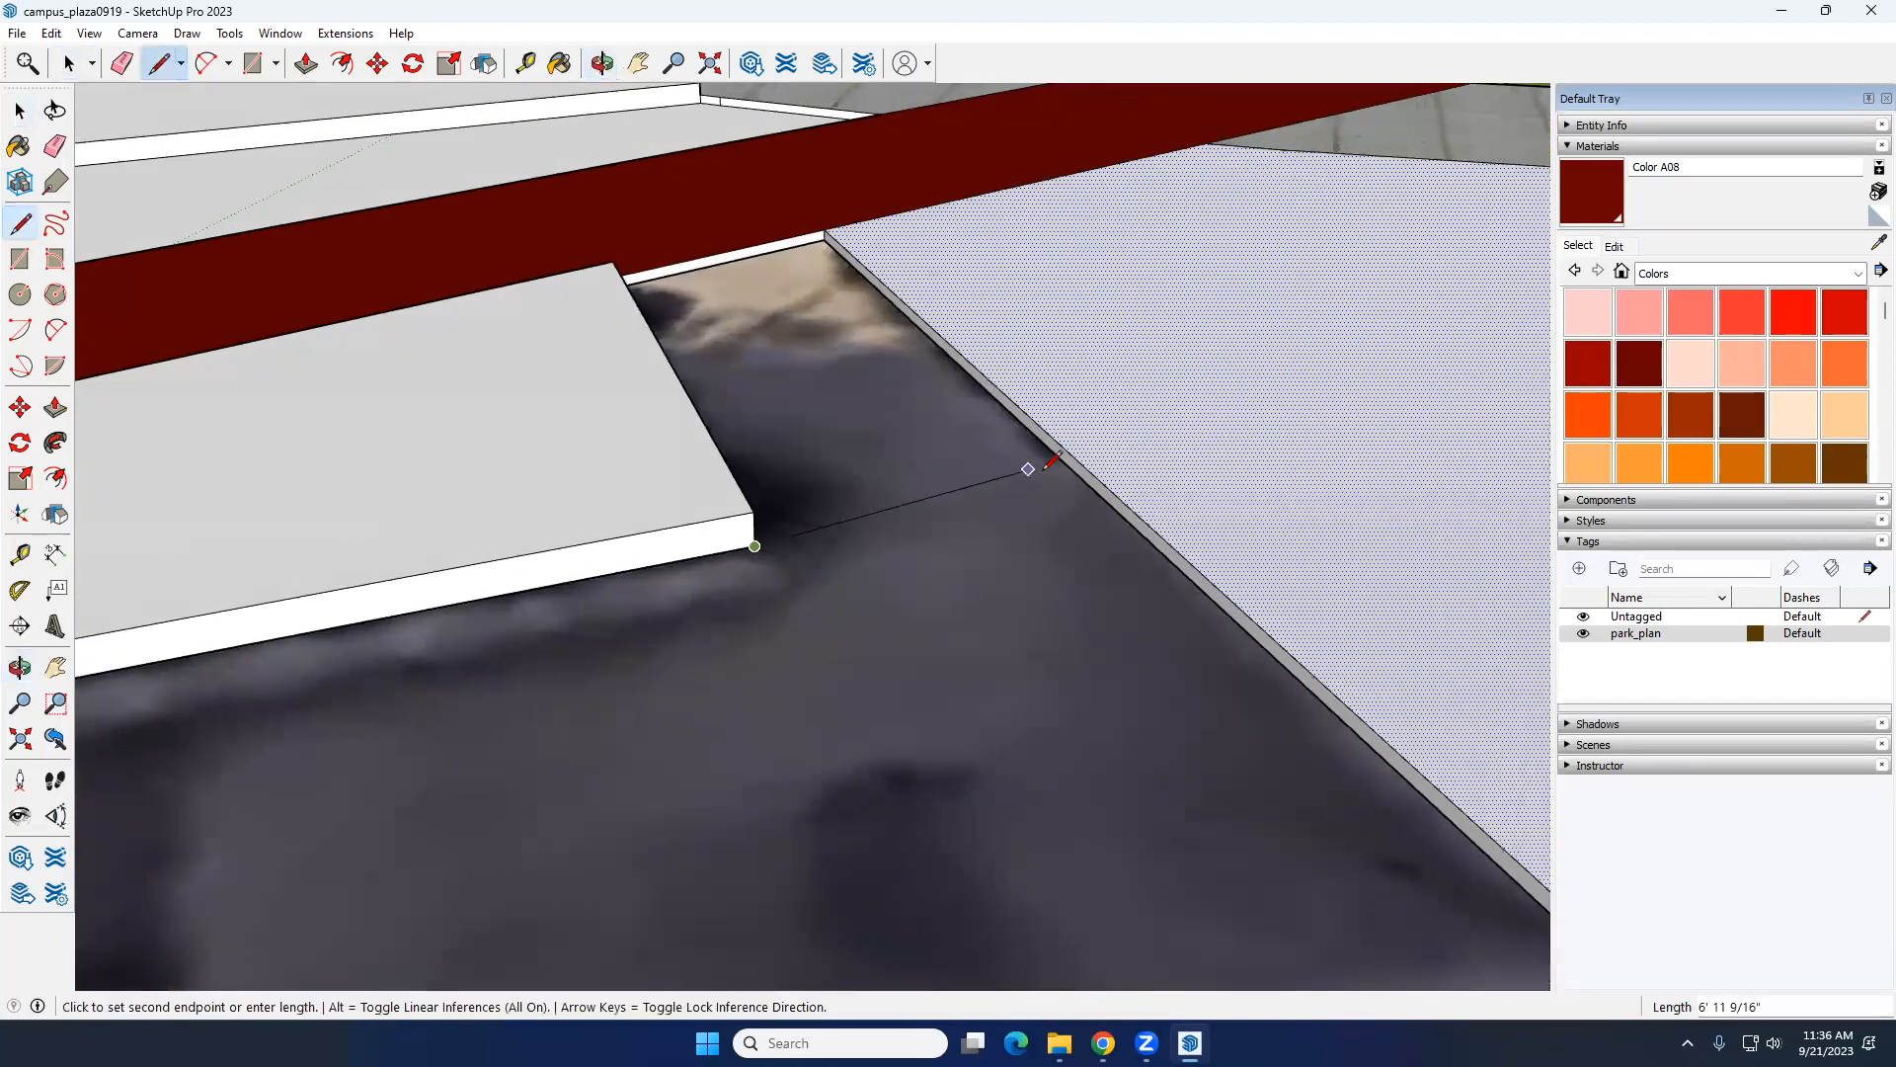
{"action": "left_click", "coordinate": [1086, 481]}
{"action": "key", "text": "space"}
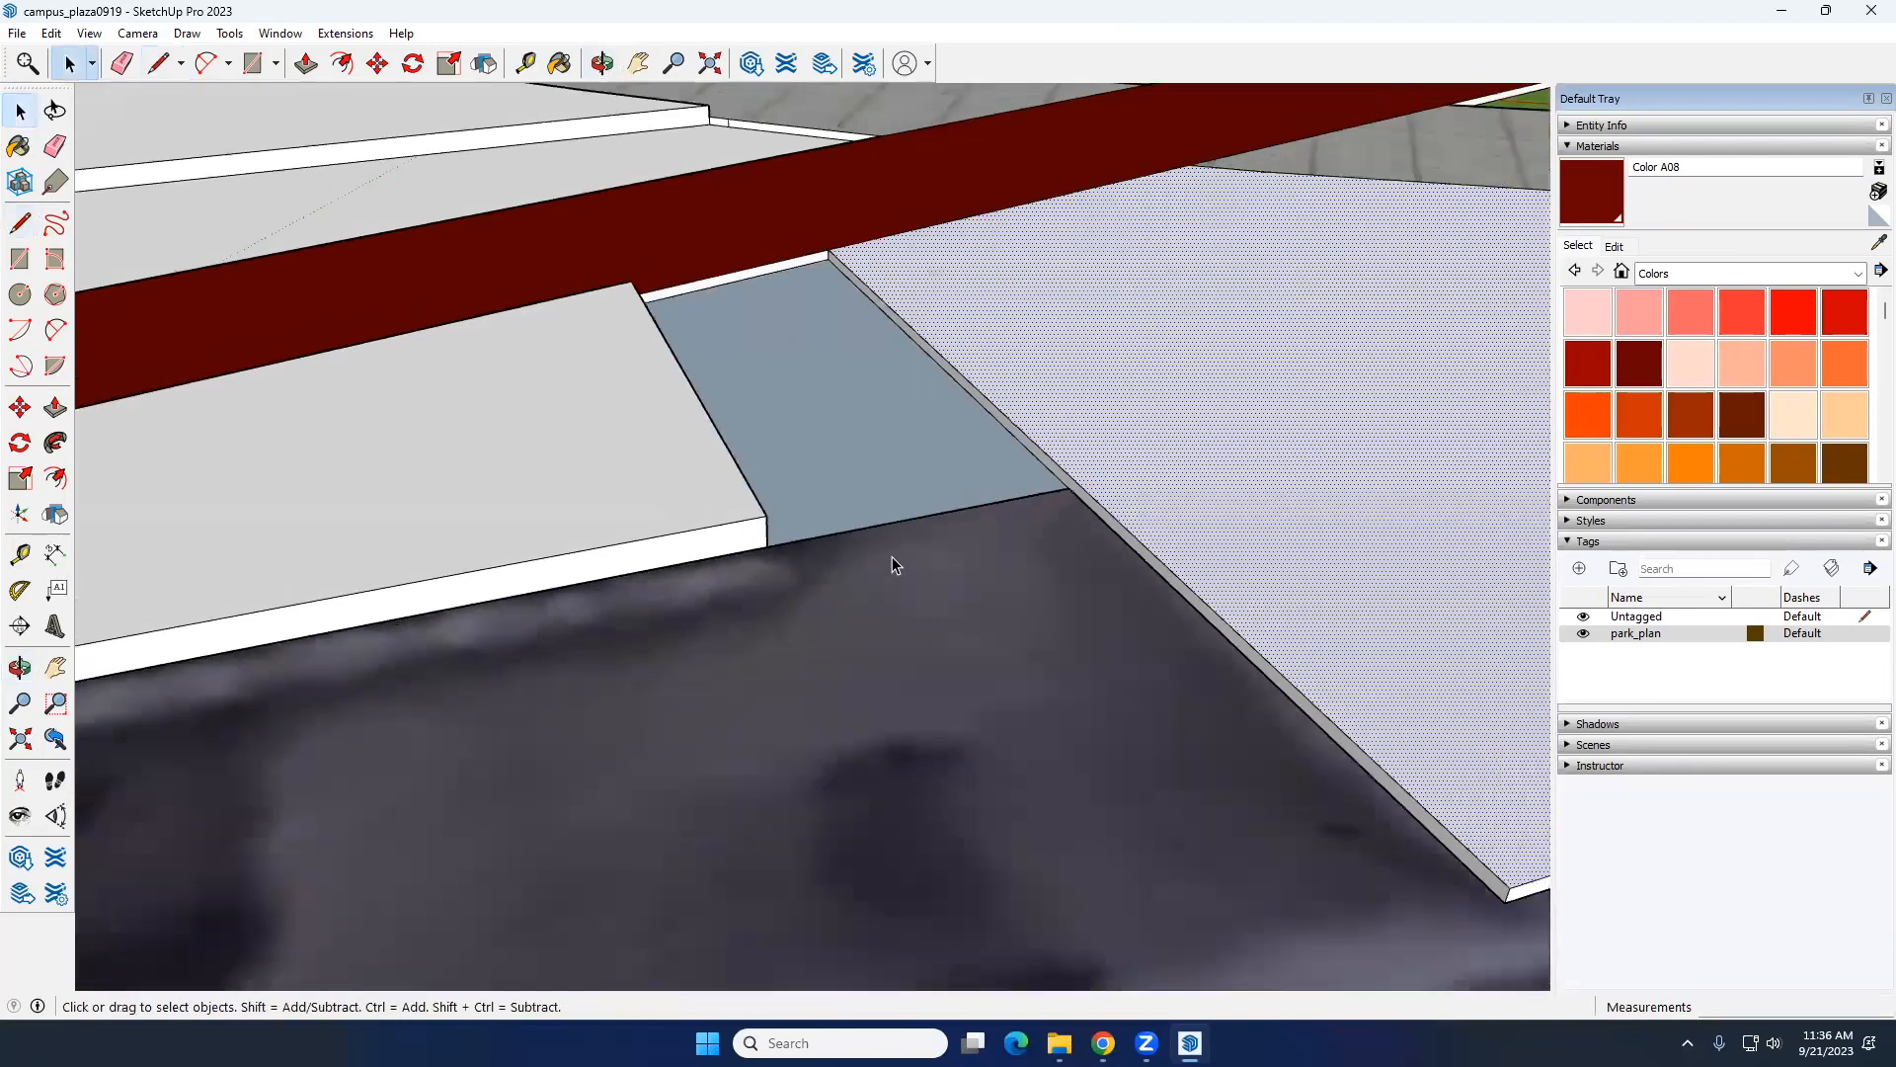
Step: Reverse the face of the path strip between the triangular bed and its neighbour
{"action": "scroll", "coordinate": [892, 555], "scroll_direction": "down", "scroll_amount": 5}
{"action": "right_click", "coordinate": [891, 513]}
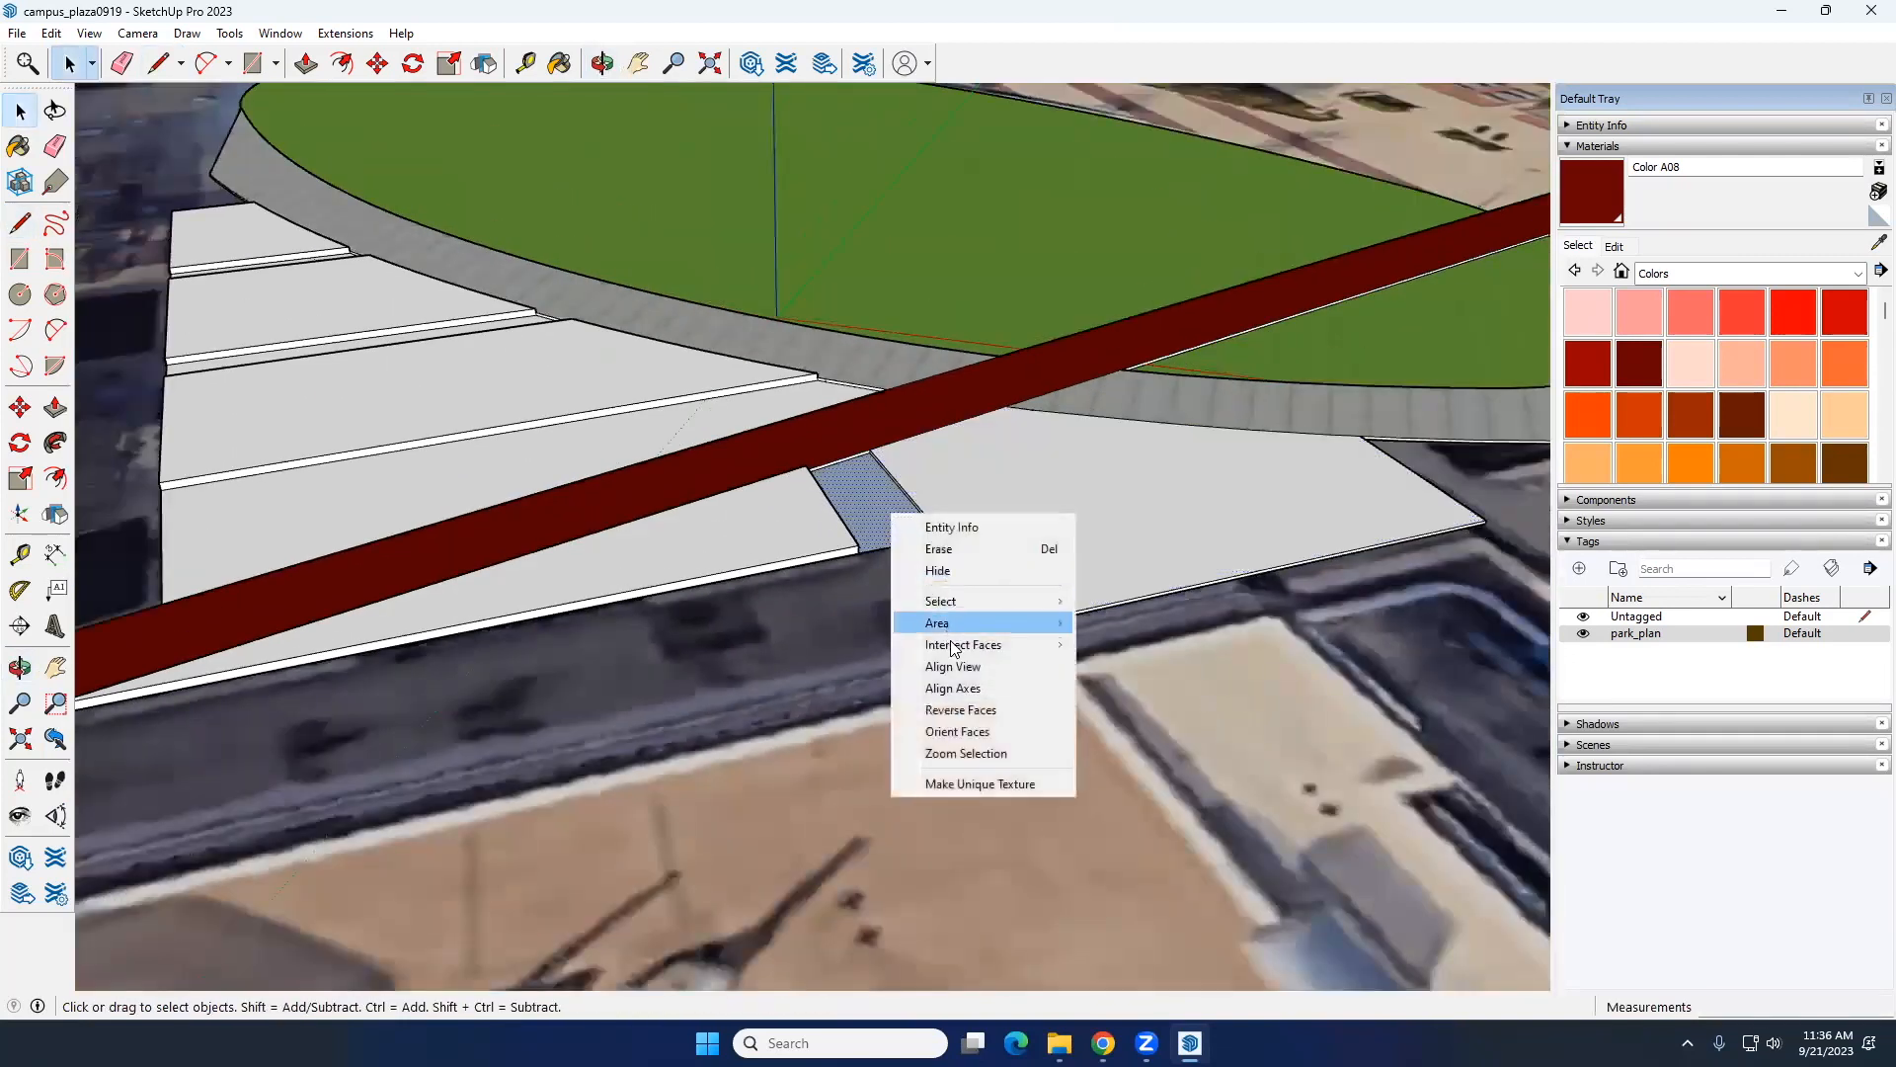
{"action": "left_click", "coordinate": [989, 705]}
Step: Paint the tops of all five raised beds with the Vegetation Blur 03 material from Landscaping, Fencing and Vegetation
{"action": "scroll", "coordinate": [857, 673], "scroll_direction": "down", "scroll_amount": 8}
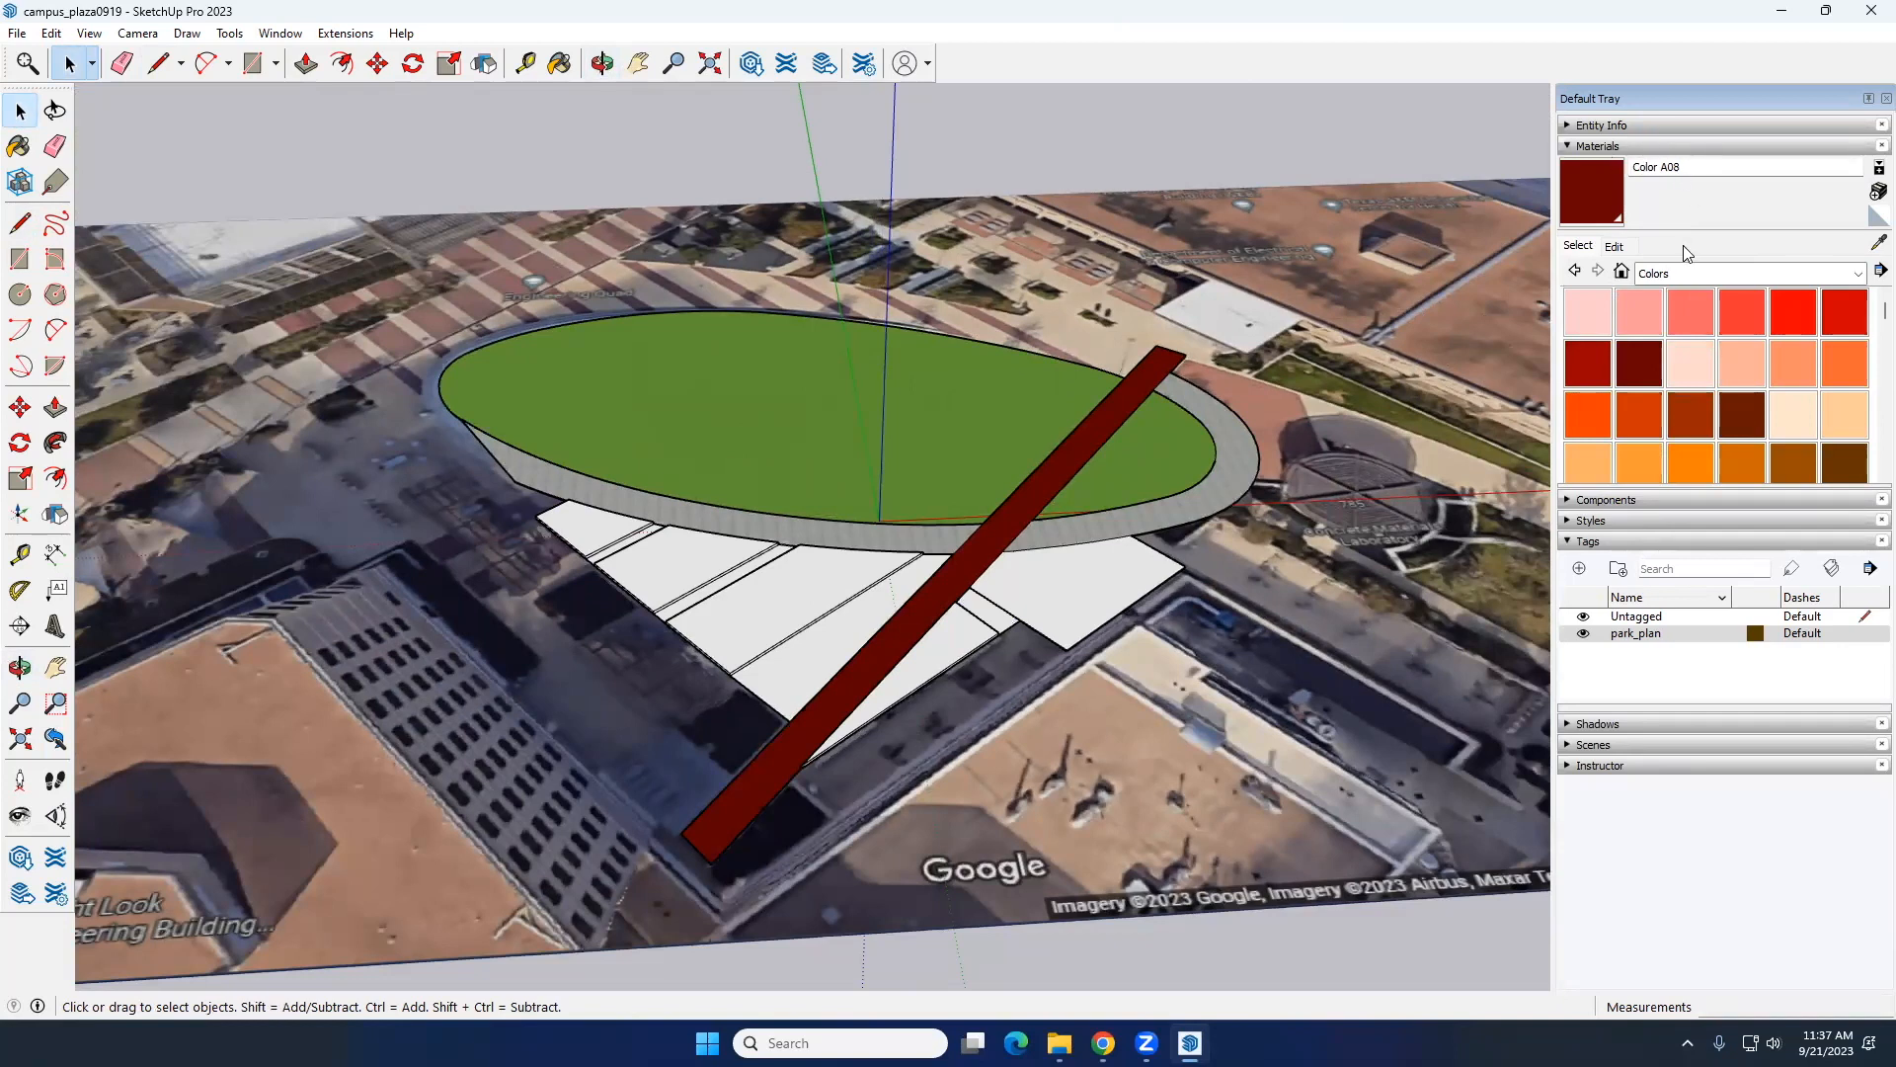
{"action": "left_click", "coordinate": [1694, 274]}
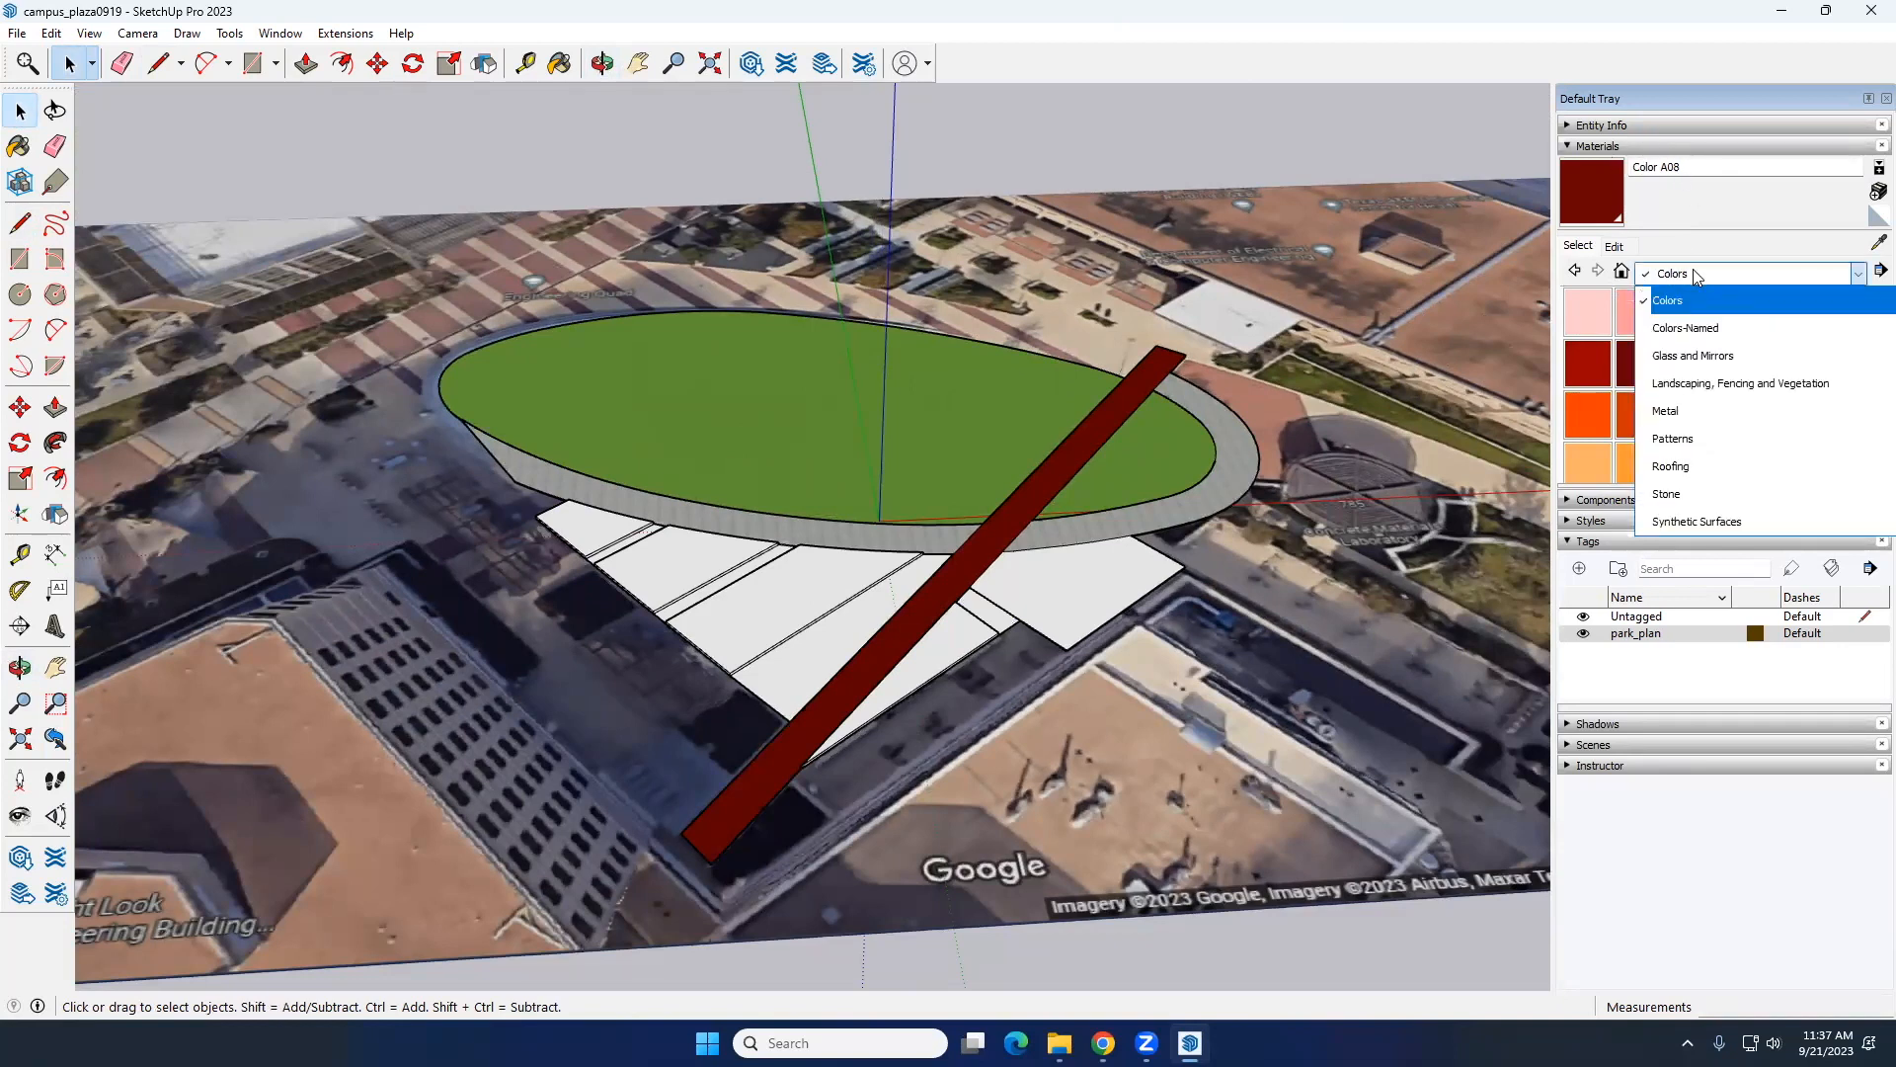
{"action": "left_click", "coordinate": [1706, 383]}
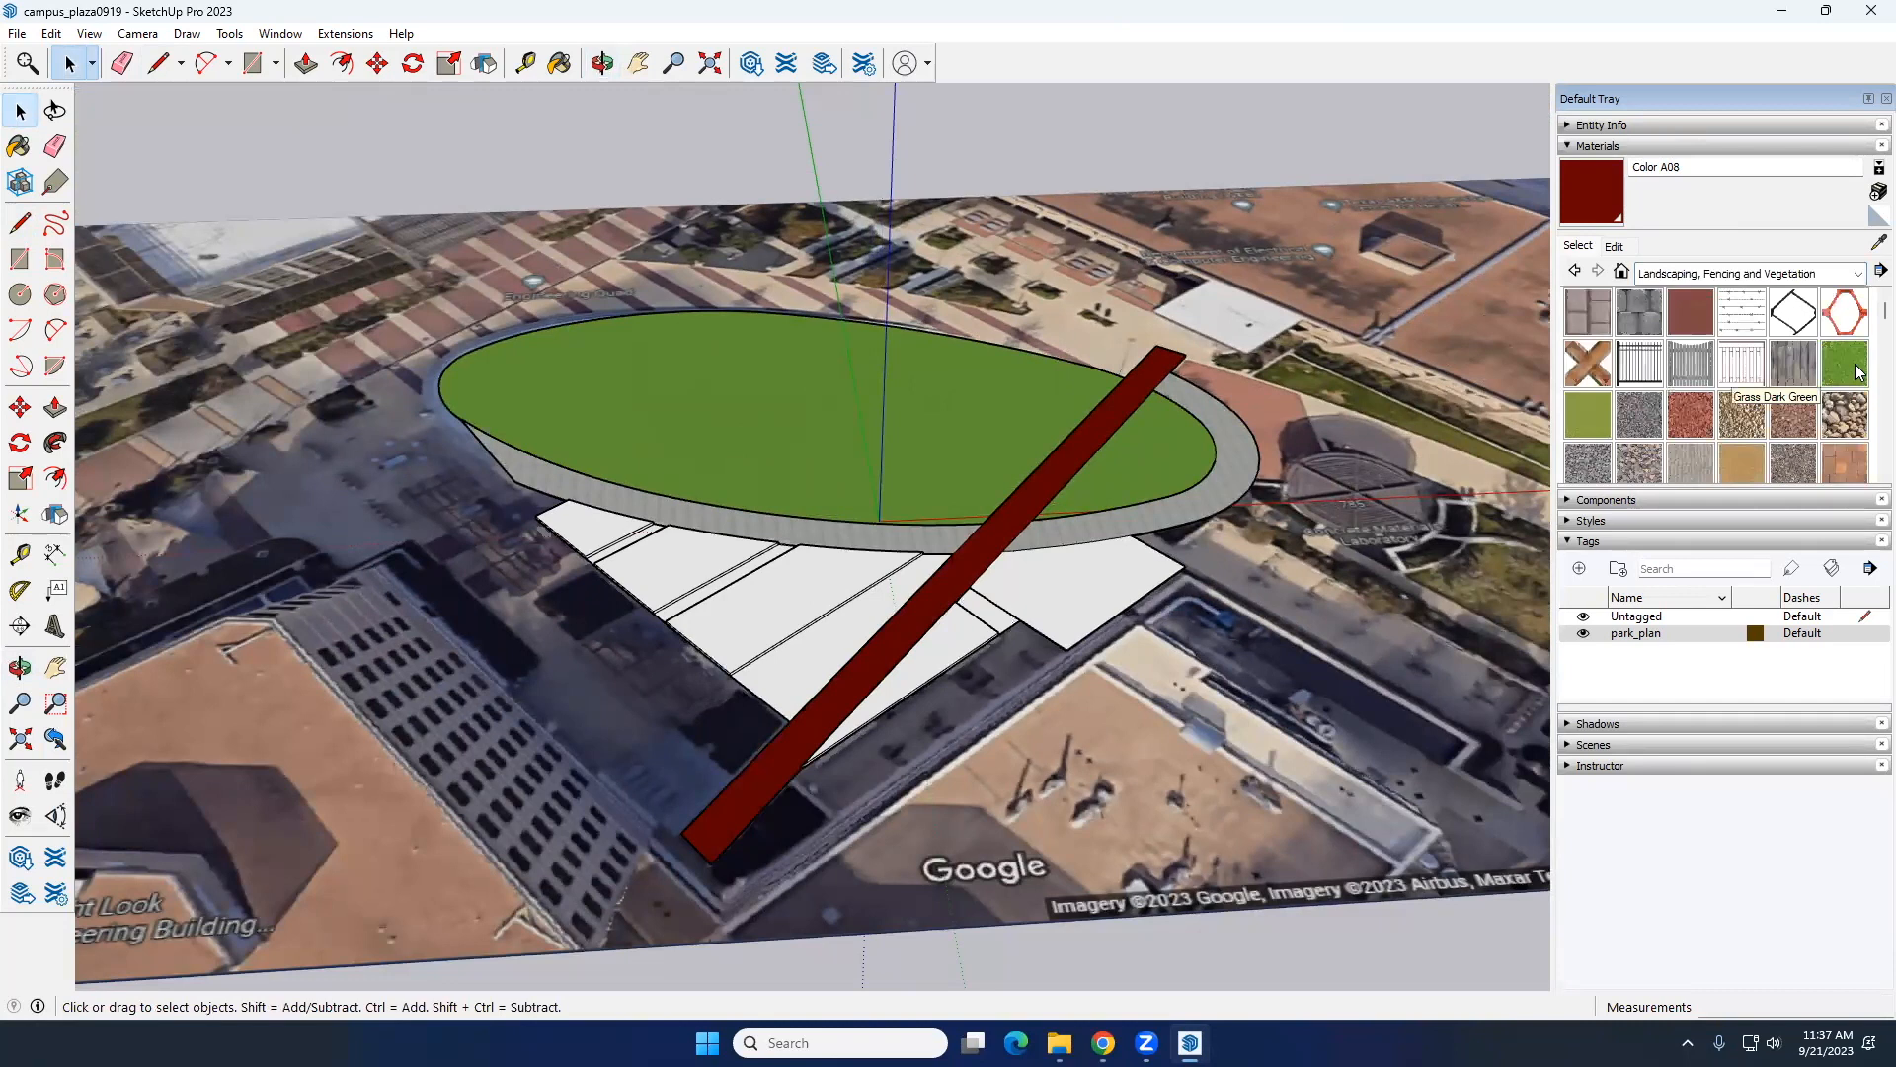
{"action": "scroll", "coordinate": [1768, 385], "scroll_direction": "down", "scroll_amount": 5}
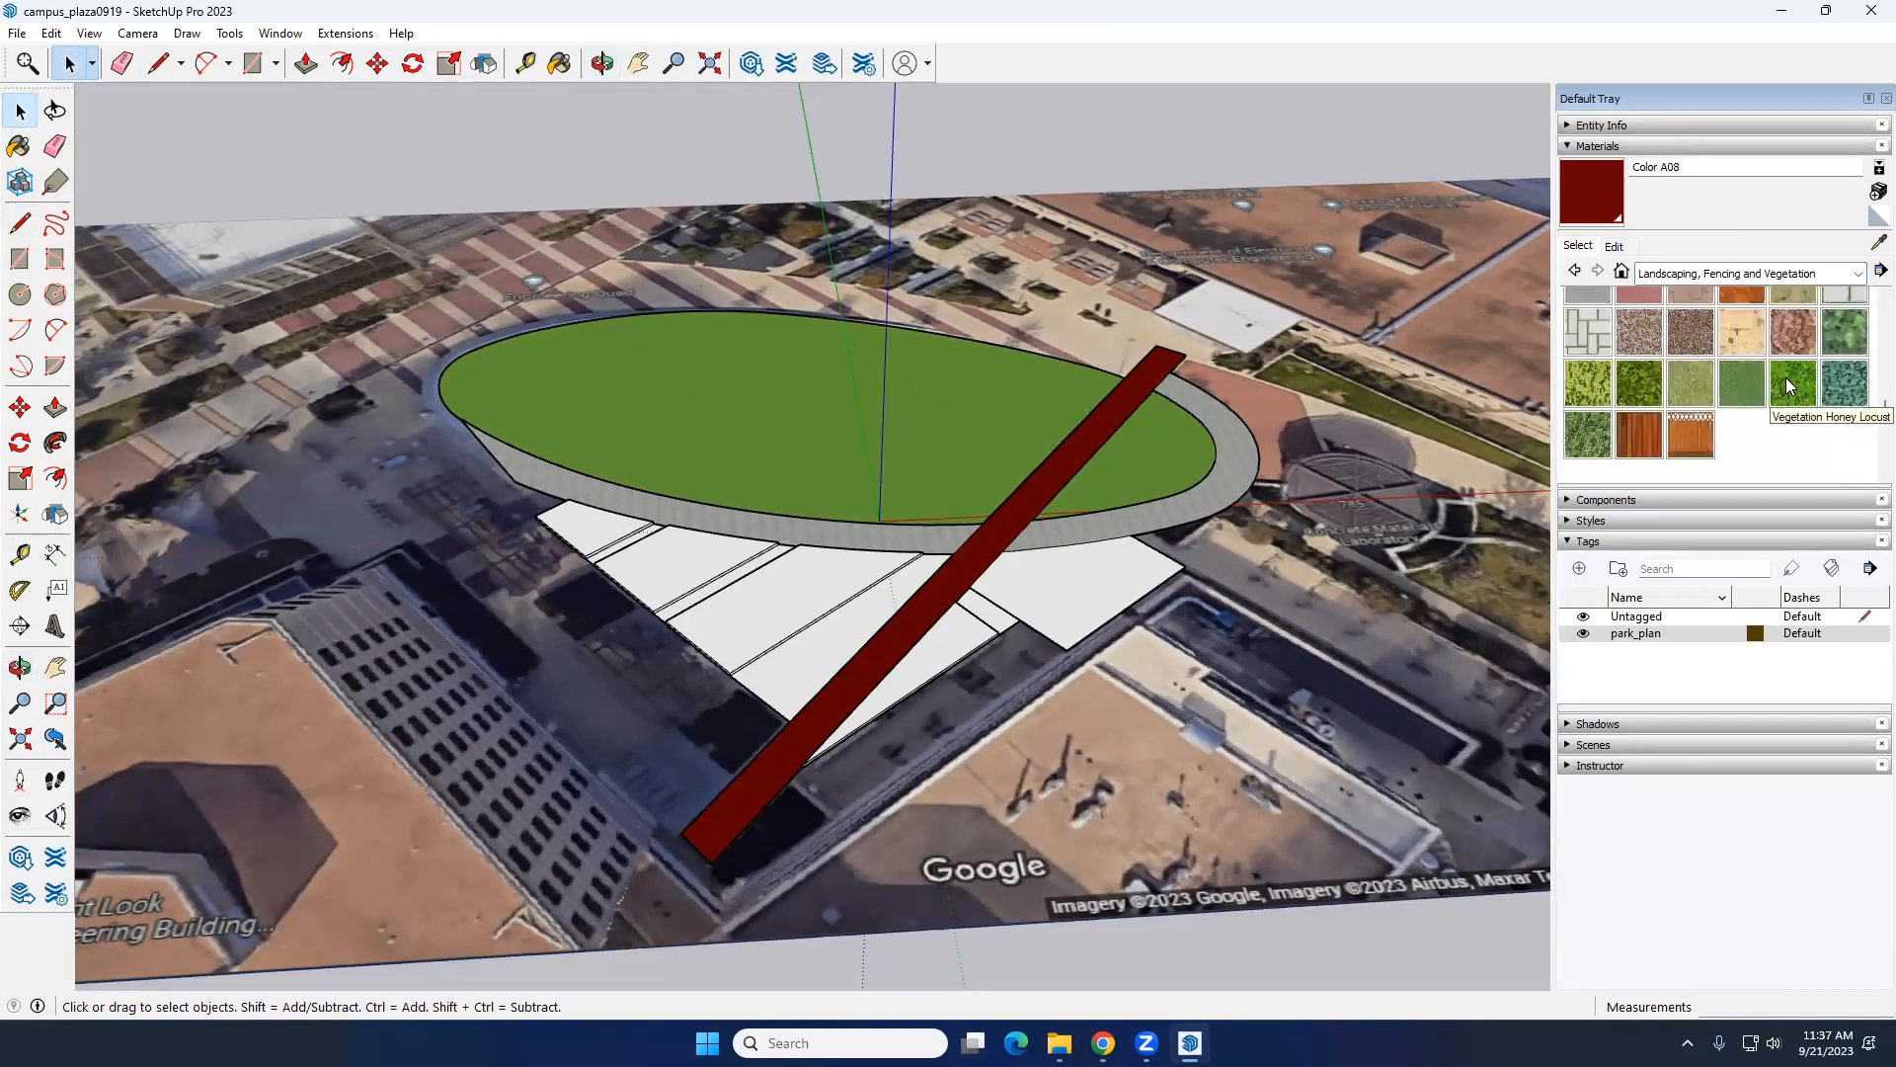
{"action": "left_click", "coordinate": [1639, 382]}
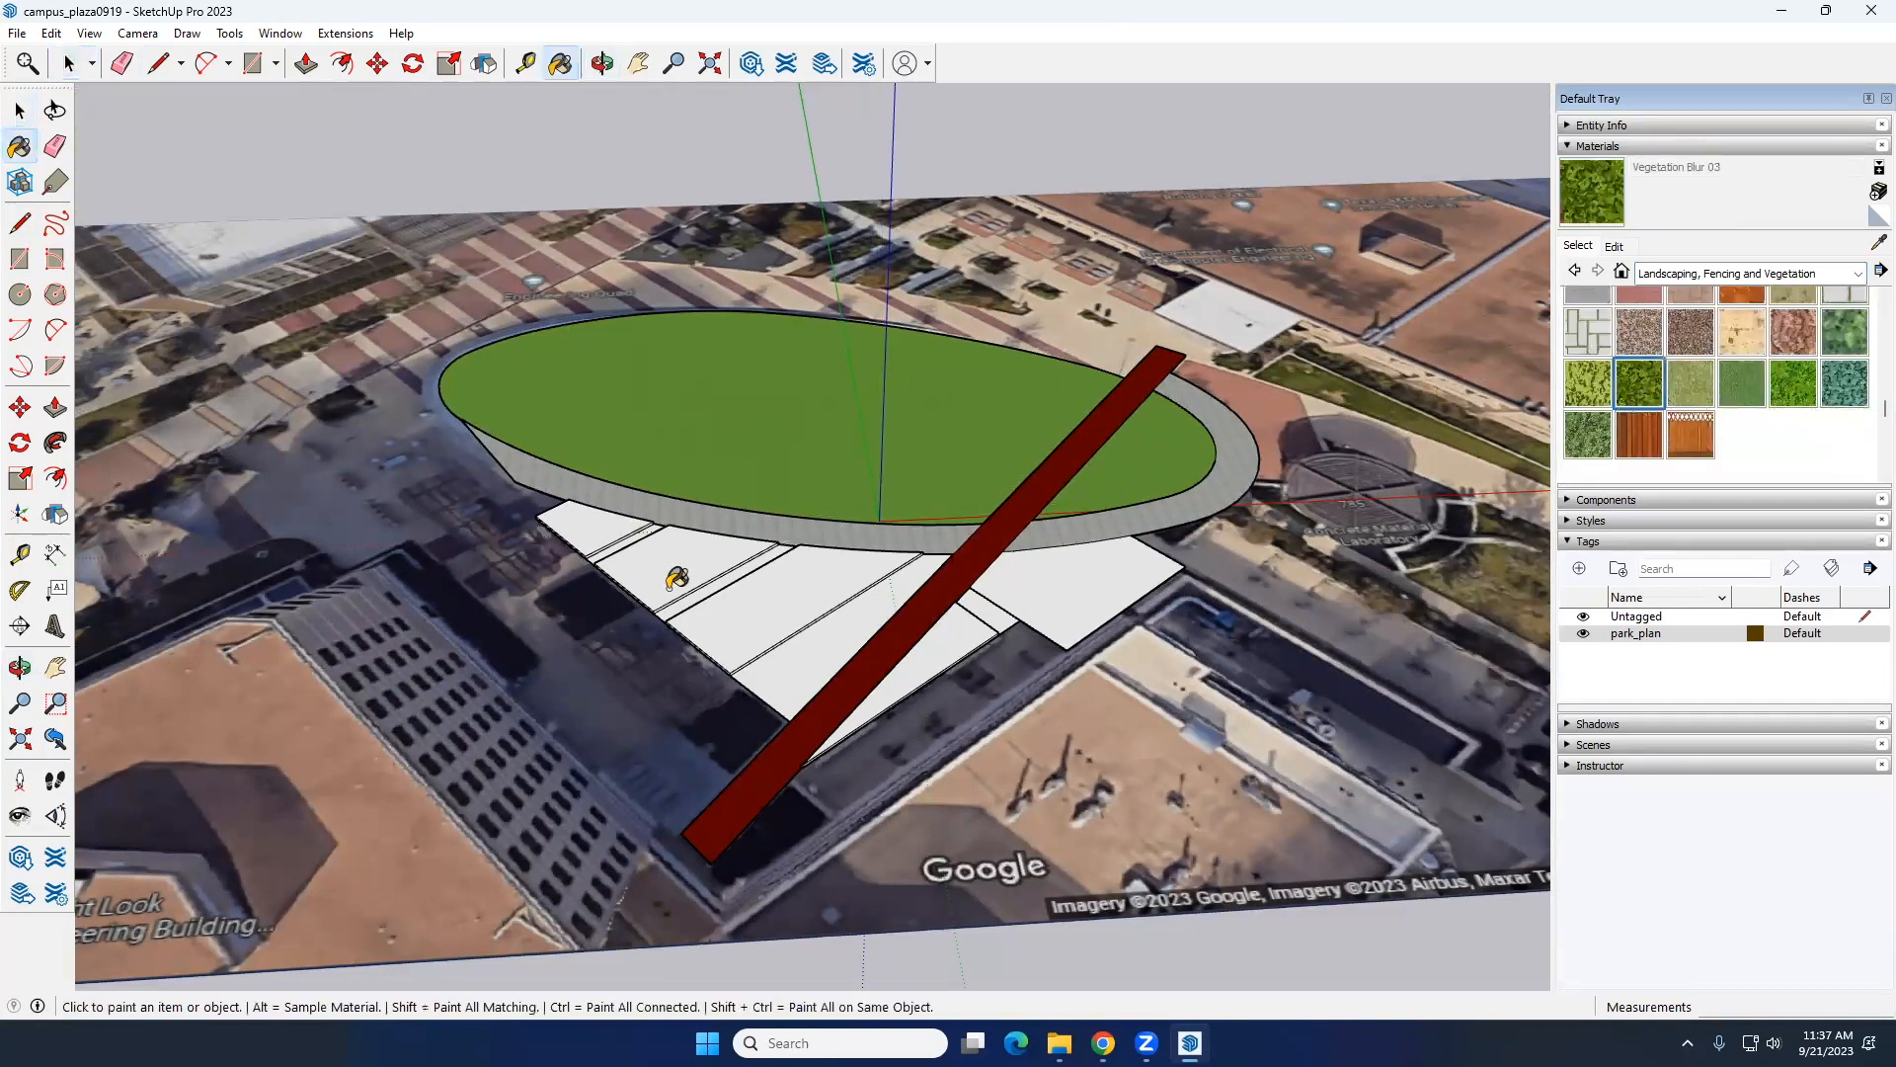
{"action": "scroll", "coordinate": [676, 577], "scroll_direction": "up", "scroll_amount": 2}
{"action": "left_click", "coordinate": [603, 523]}
{"action": "left_click", "coordinate": [695, 563]}
{"action": "left_click", "coordinate": [805, 584]}
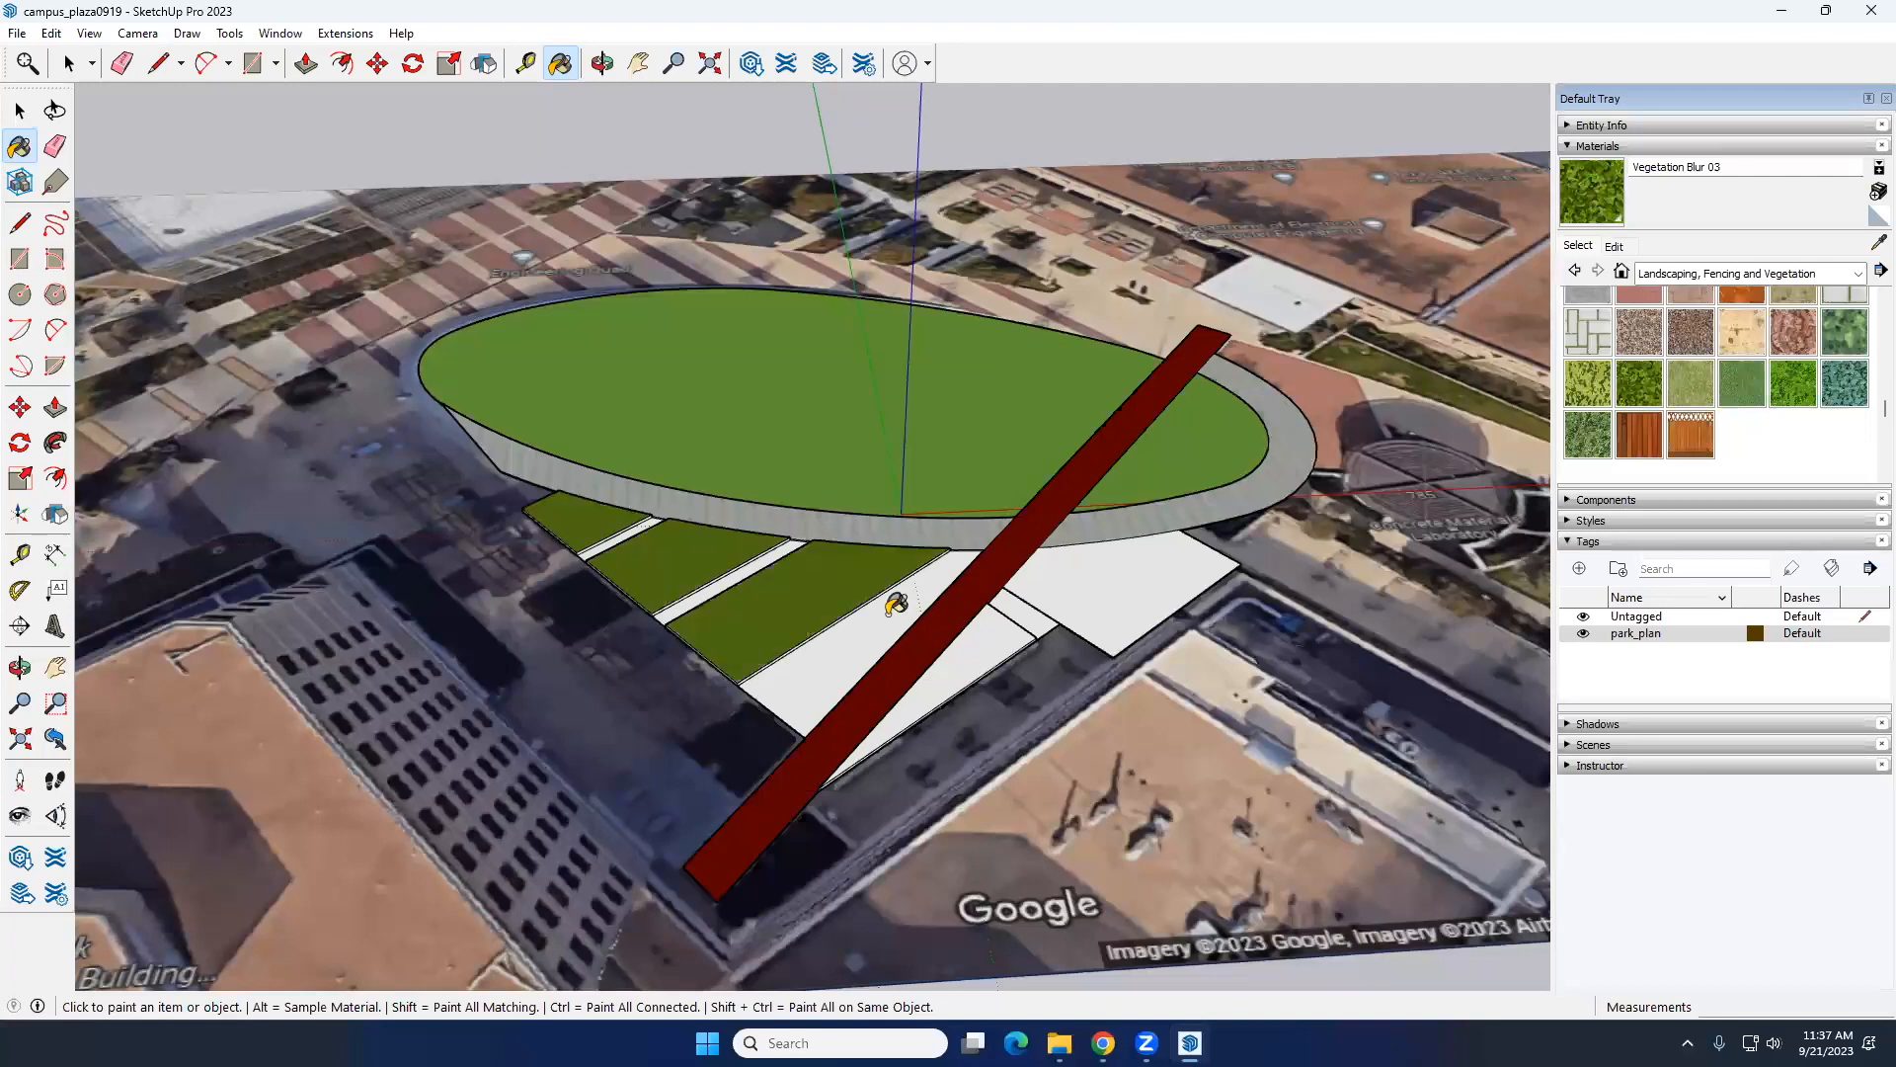
{"action": "left_click", "coordinate": [988, 644]}
{"action": "key", "text": "space"}
Step: Offset the top outlines of the smallest bed and the middle bed inward by about 1' each
{"action": "mouse_move", "coordinate": [881, 632]}
{"action": "middle_mouse_down"}
{"action": "mouse_move", "coordinate": [881, 523]}
{"action": "mouse_move", "coordinate": [957, 550]}
{"action": "mouse_move", "coordinate": [957, 574]}
{"action": "middle_mouse_up"}
{"action": "scroll", "coordinate": [851, 572], "scroll_direction": "up", "scroll_amount": 5}
{"action": "scroll", "coordinate": [834, 556], "scroll_direction": "down", "scroll_amount": 4}
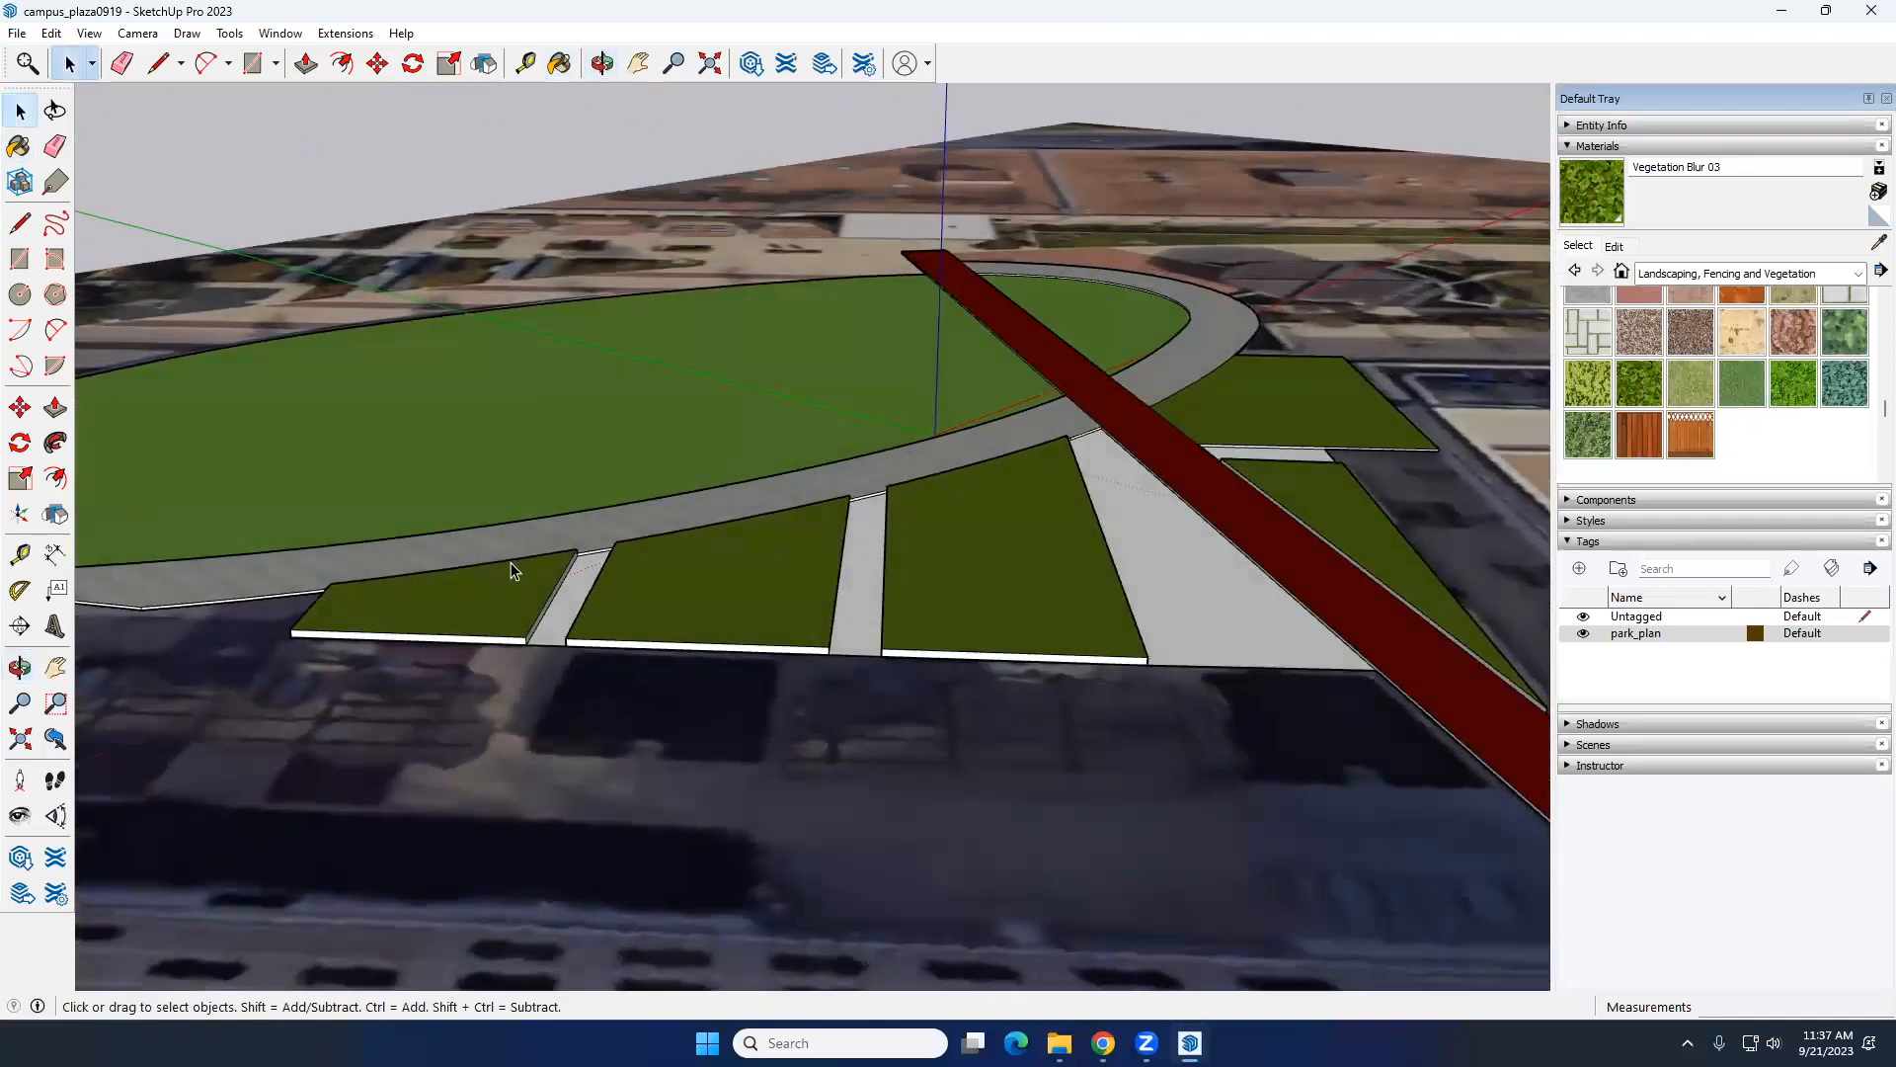
{"action": "left_click", "coordinate": [54, 478]}
{"action": "scroll", "coordinate": [371, 601], "scroll_direction": "up", "scroll_amount": 1}
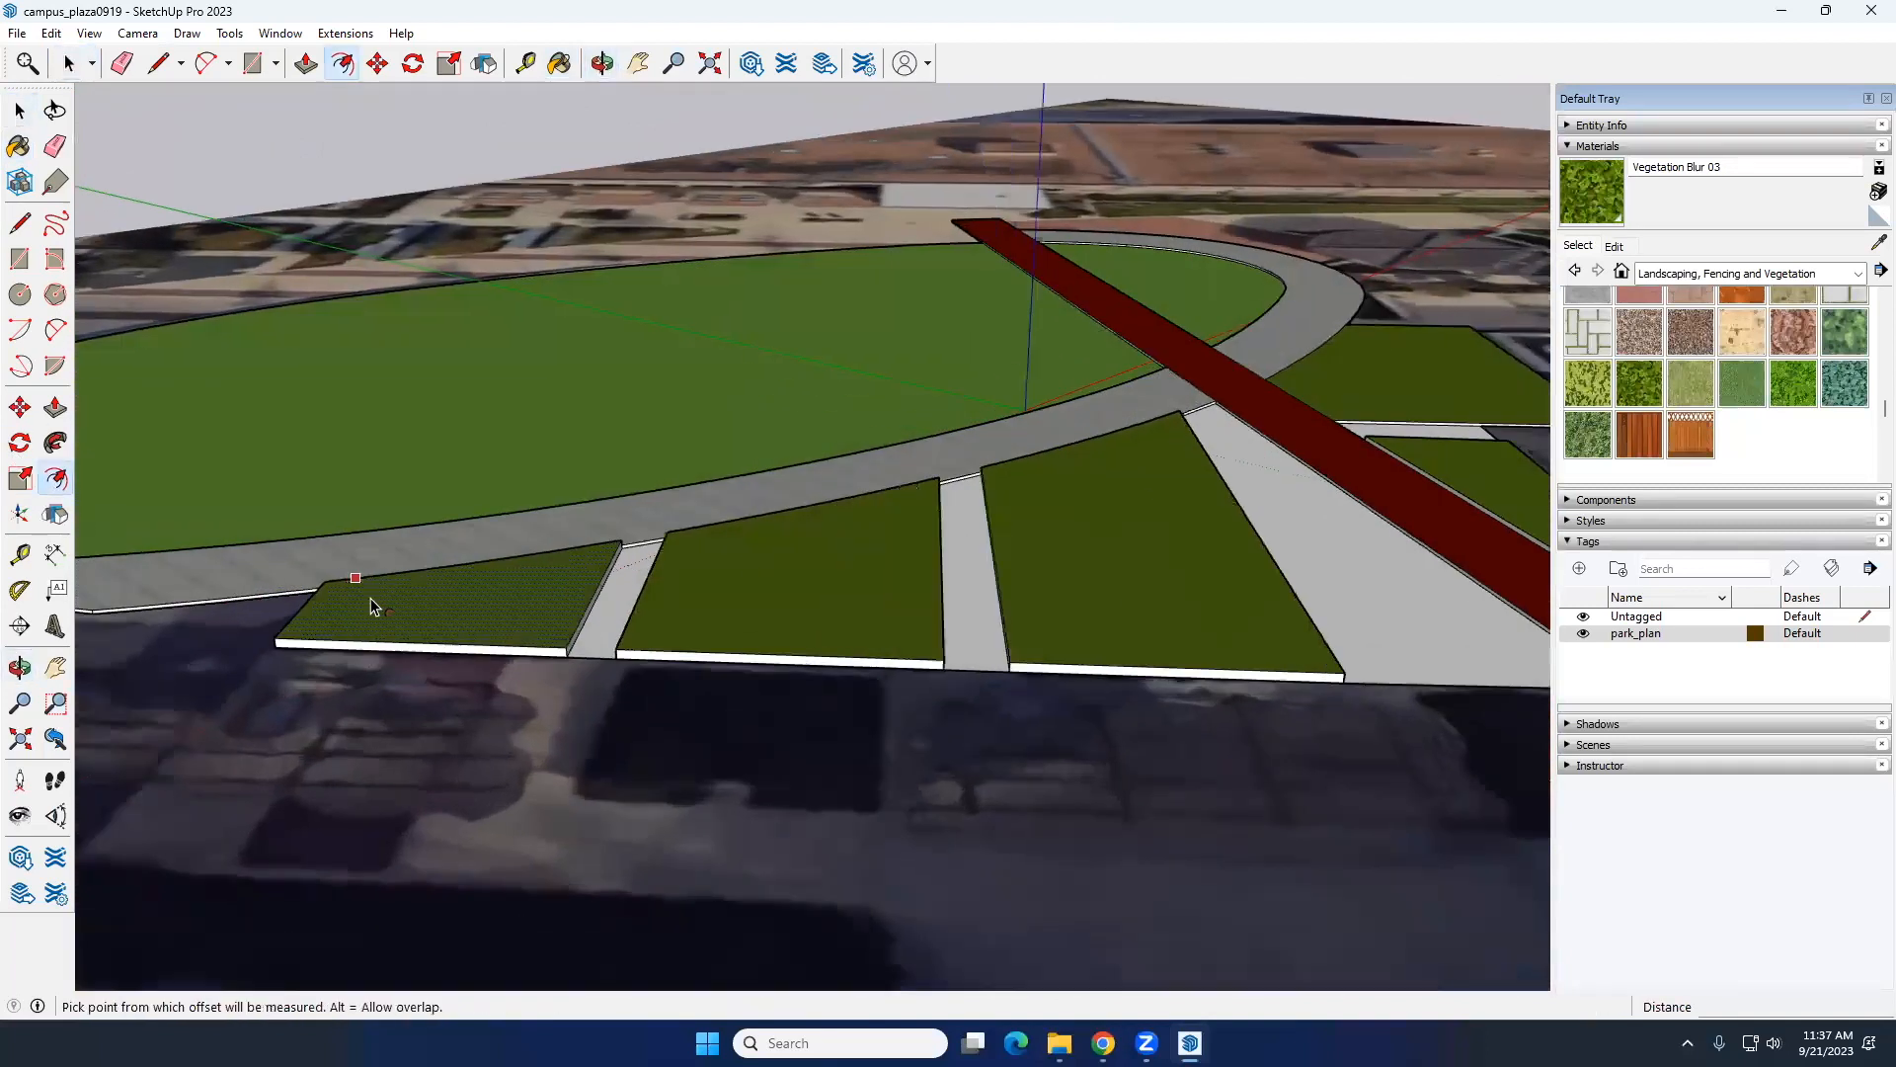
{"action": "scroll", "coordinate": [380, 607], "scroll_direction": "up", "scroll_amount": 2}
{"action": "left_click", "coordinate": [384, 609]}
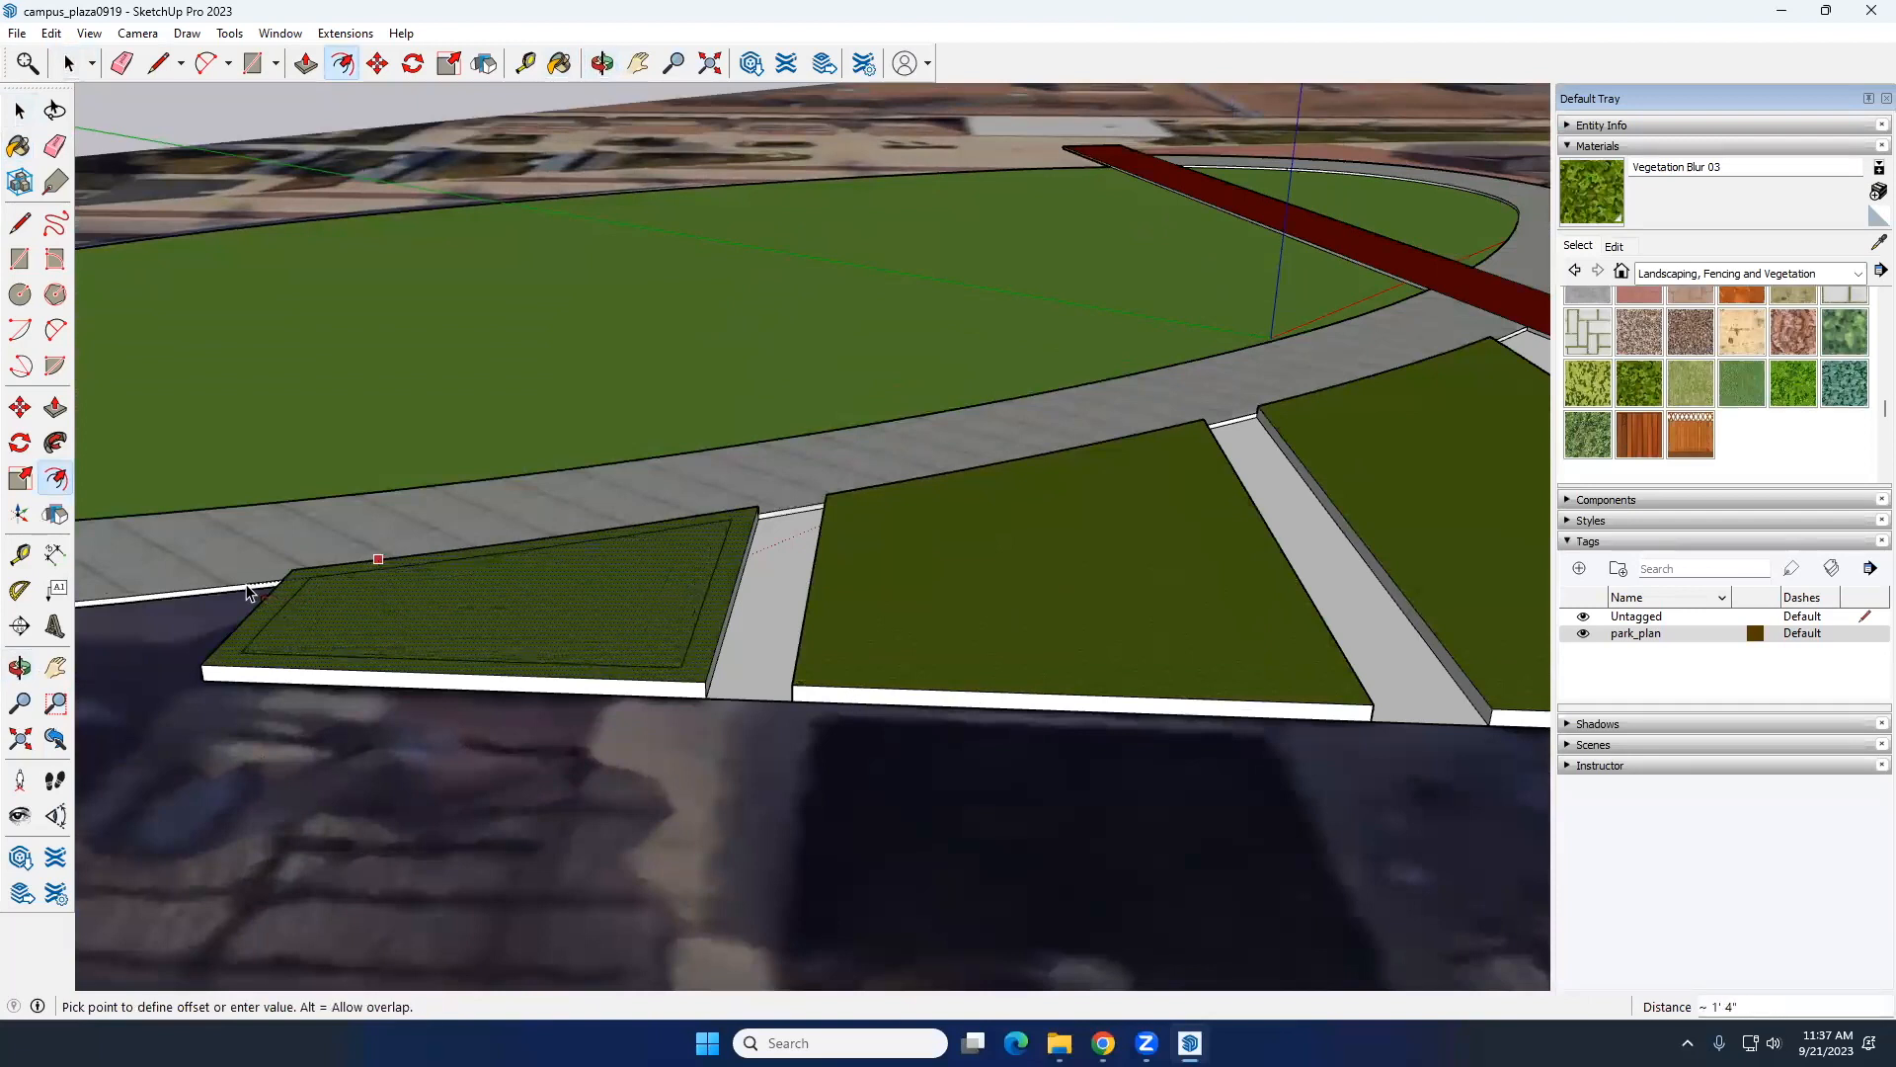
{"action": "left_click", "coordinate": [250, 596]}
{"action": "left_click", "coordinate": [928, 507]}
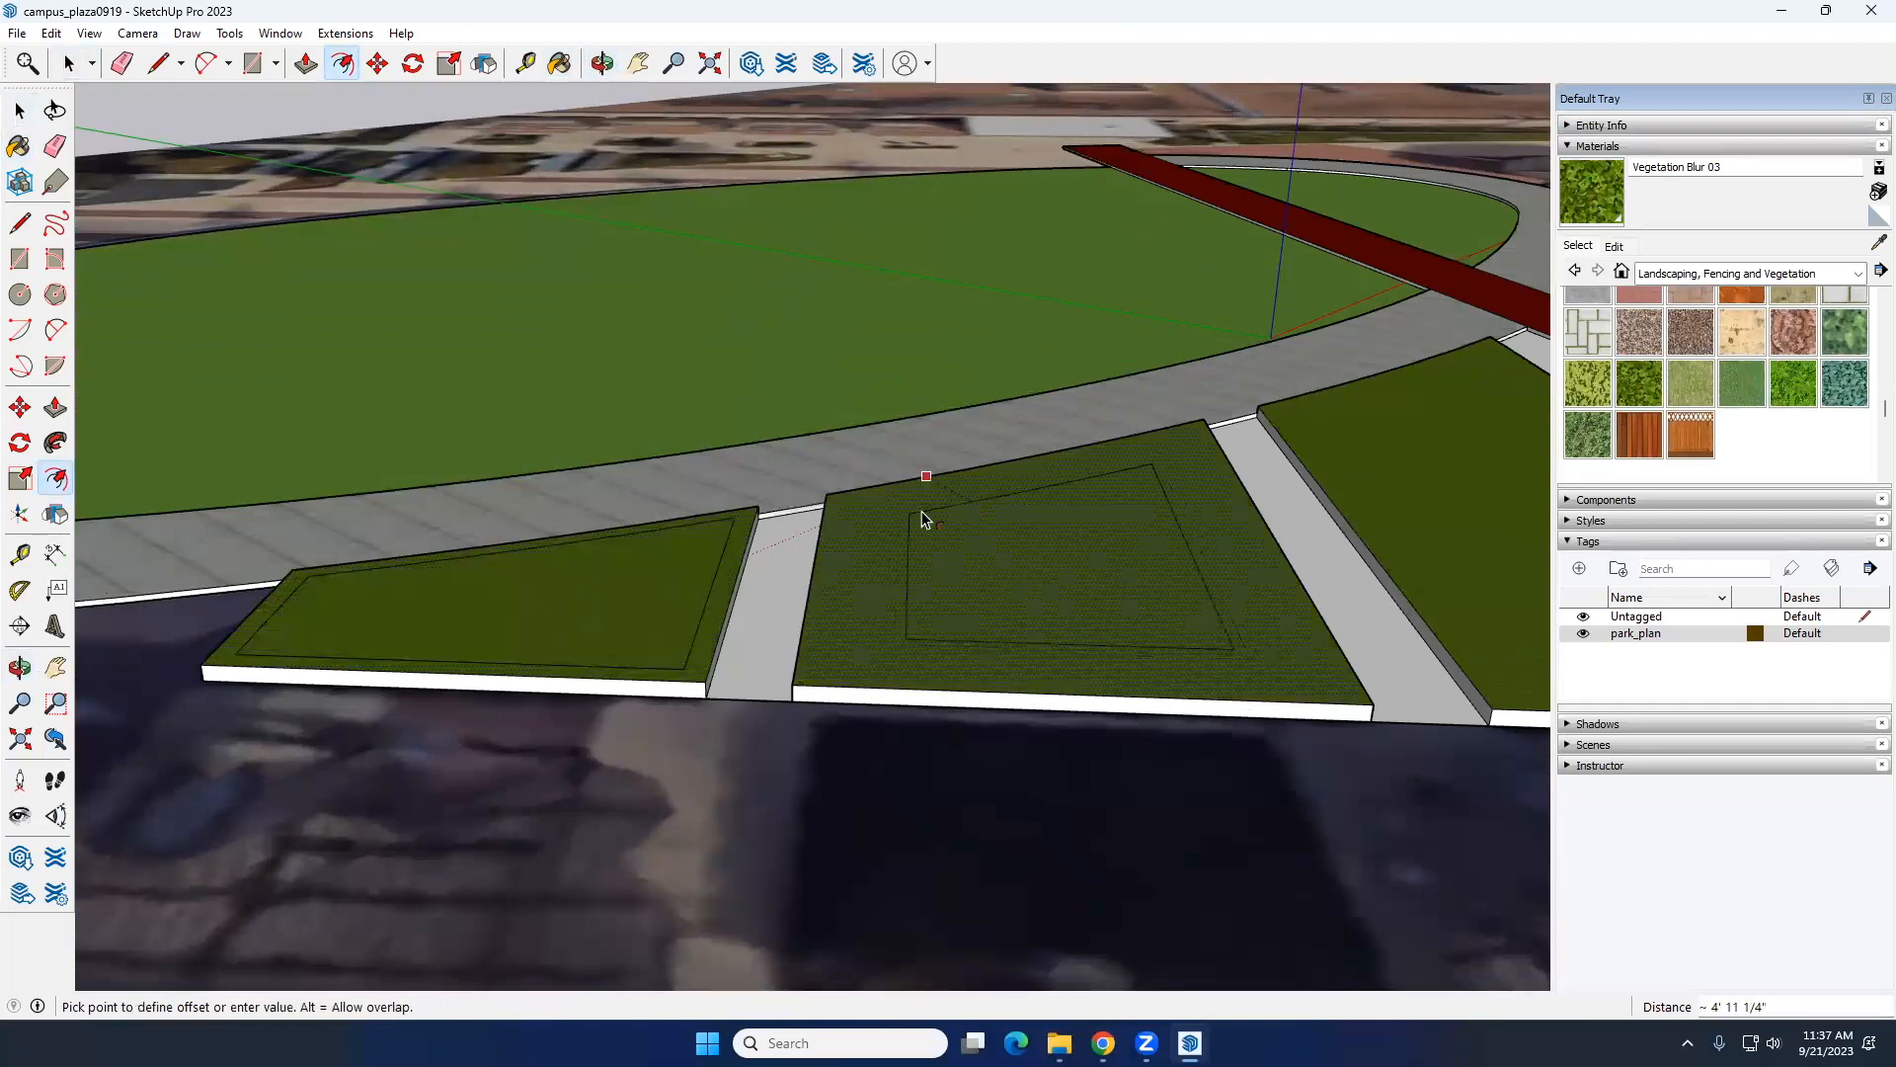
{"action": "left_click", "coordinate": [846, 501]}
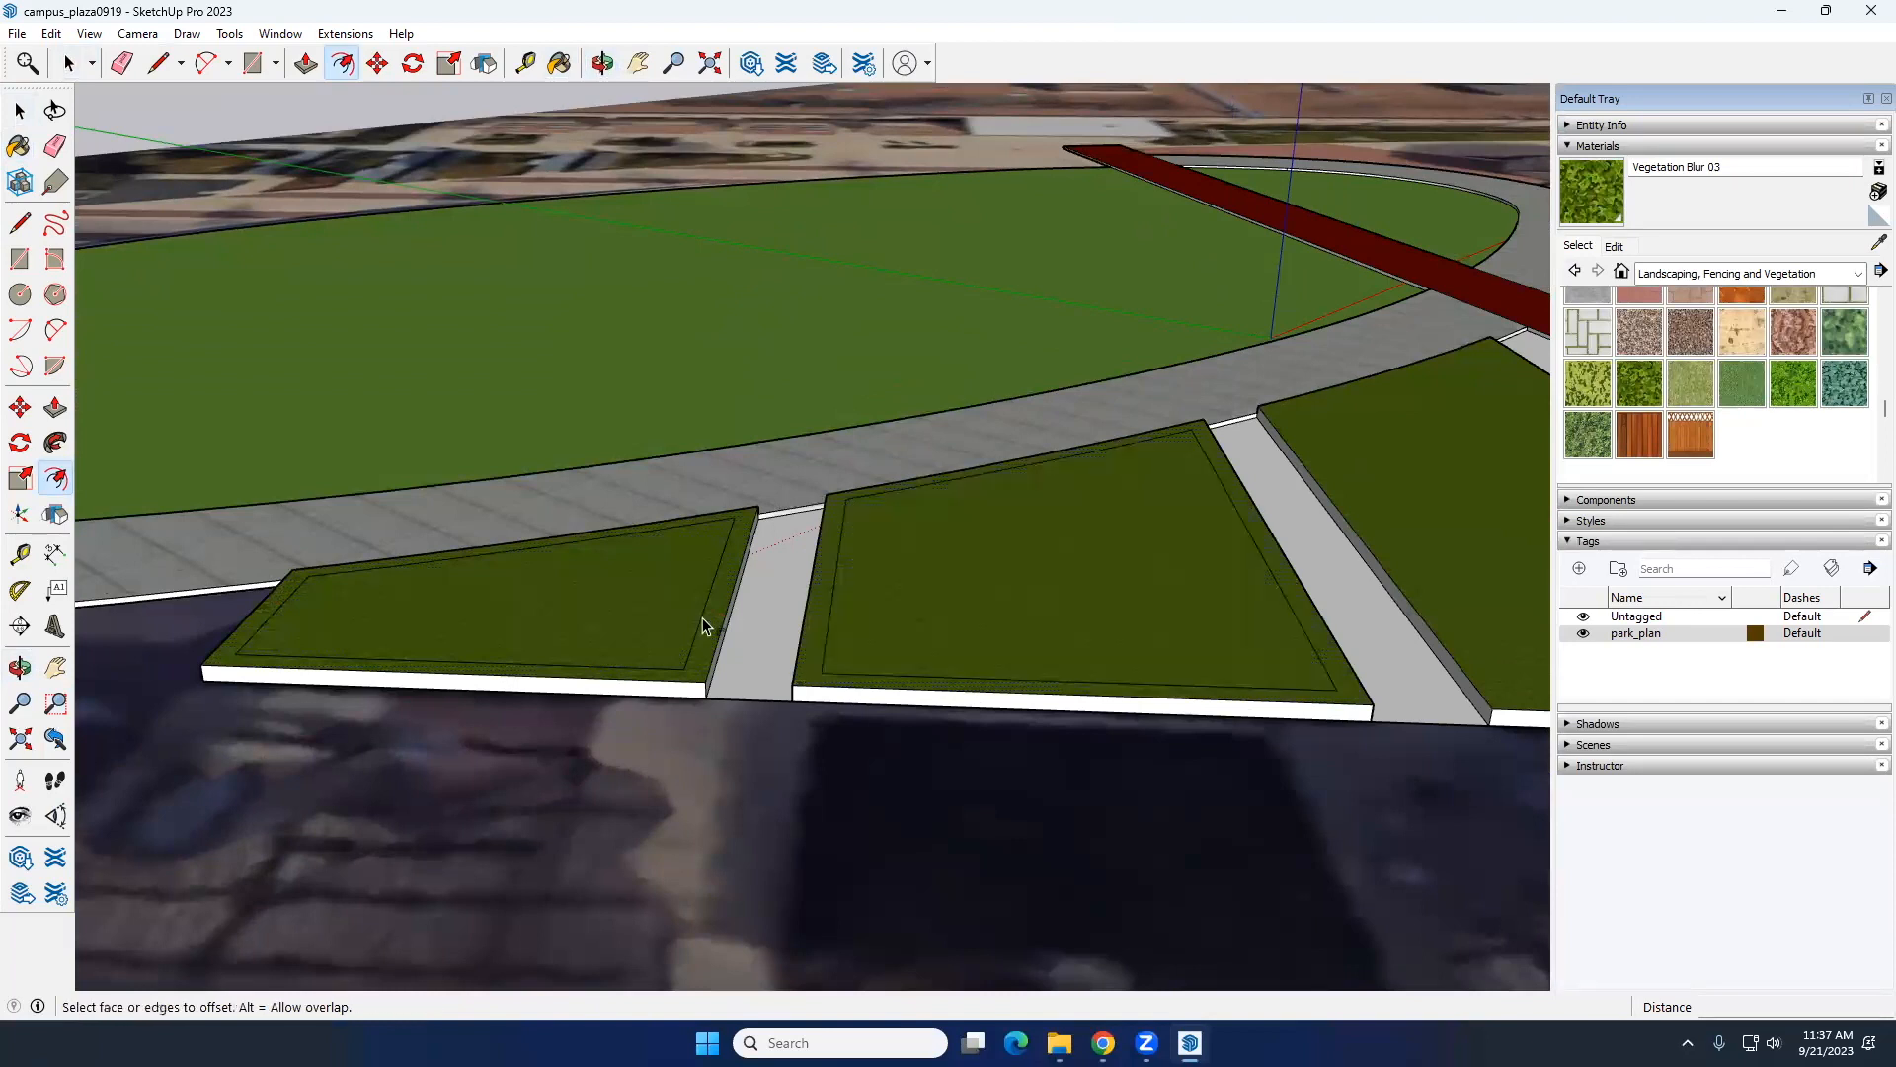
Step: Offset the top outlines of the remaining raised beds inward to form matching narrow borders
{"action": "scroll", "coordinate": [553, 715], "scroll_direction": "down", "scroll_amount": 2}
{"action": "scroll", "coordinate": [1017, 592], "scroll_direction": "down", "scroll_amount": 4}
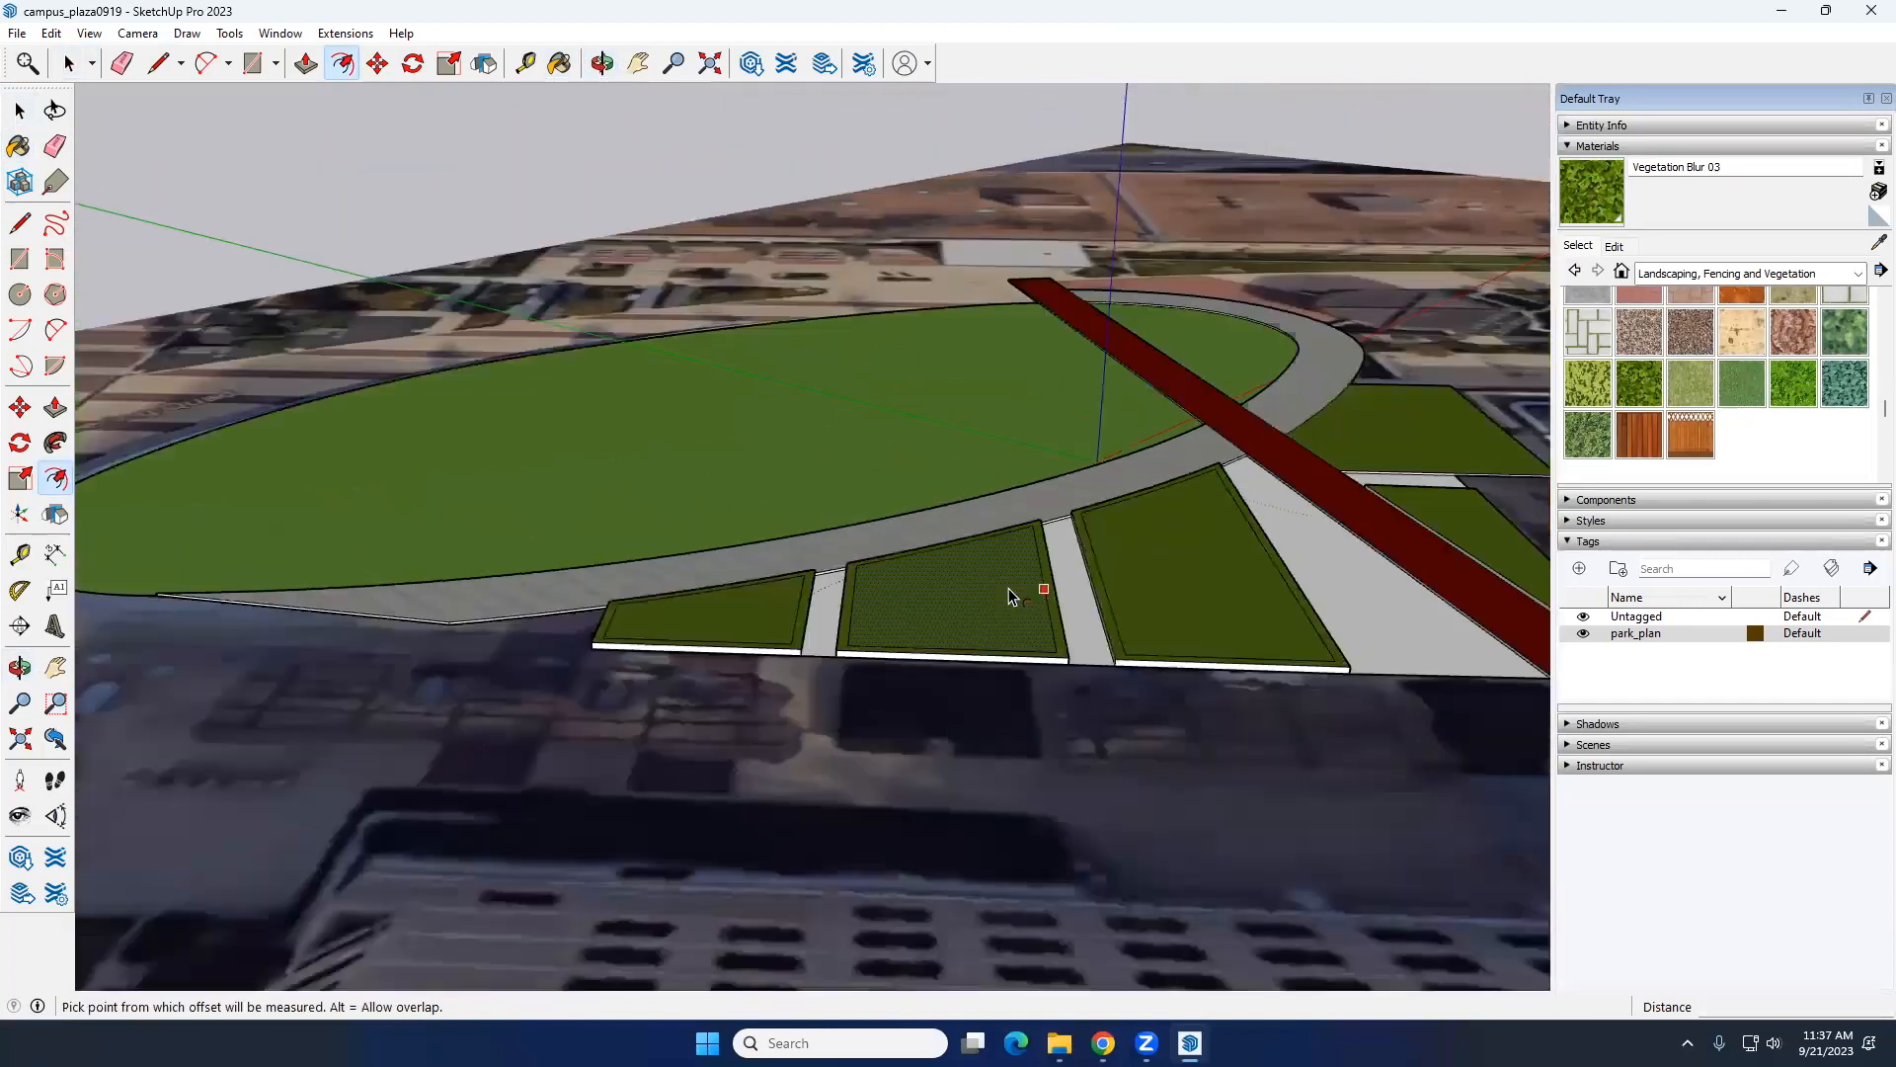
{"action": "scroll", "coordinate": [1323, 477], "scroll_direction": "up", "scroll_amount": 2}
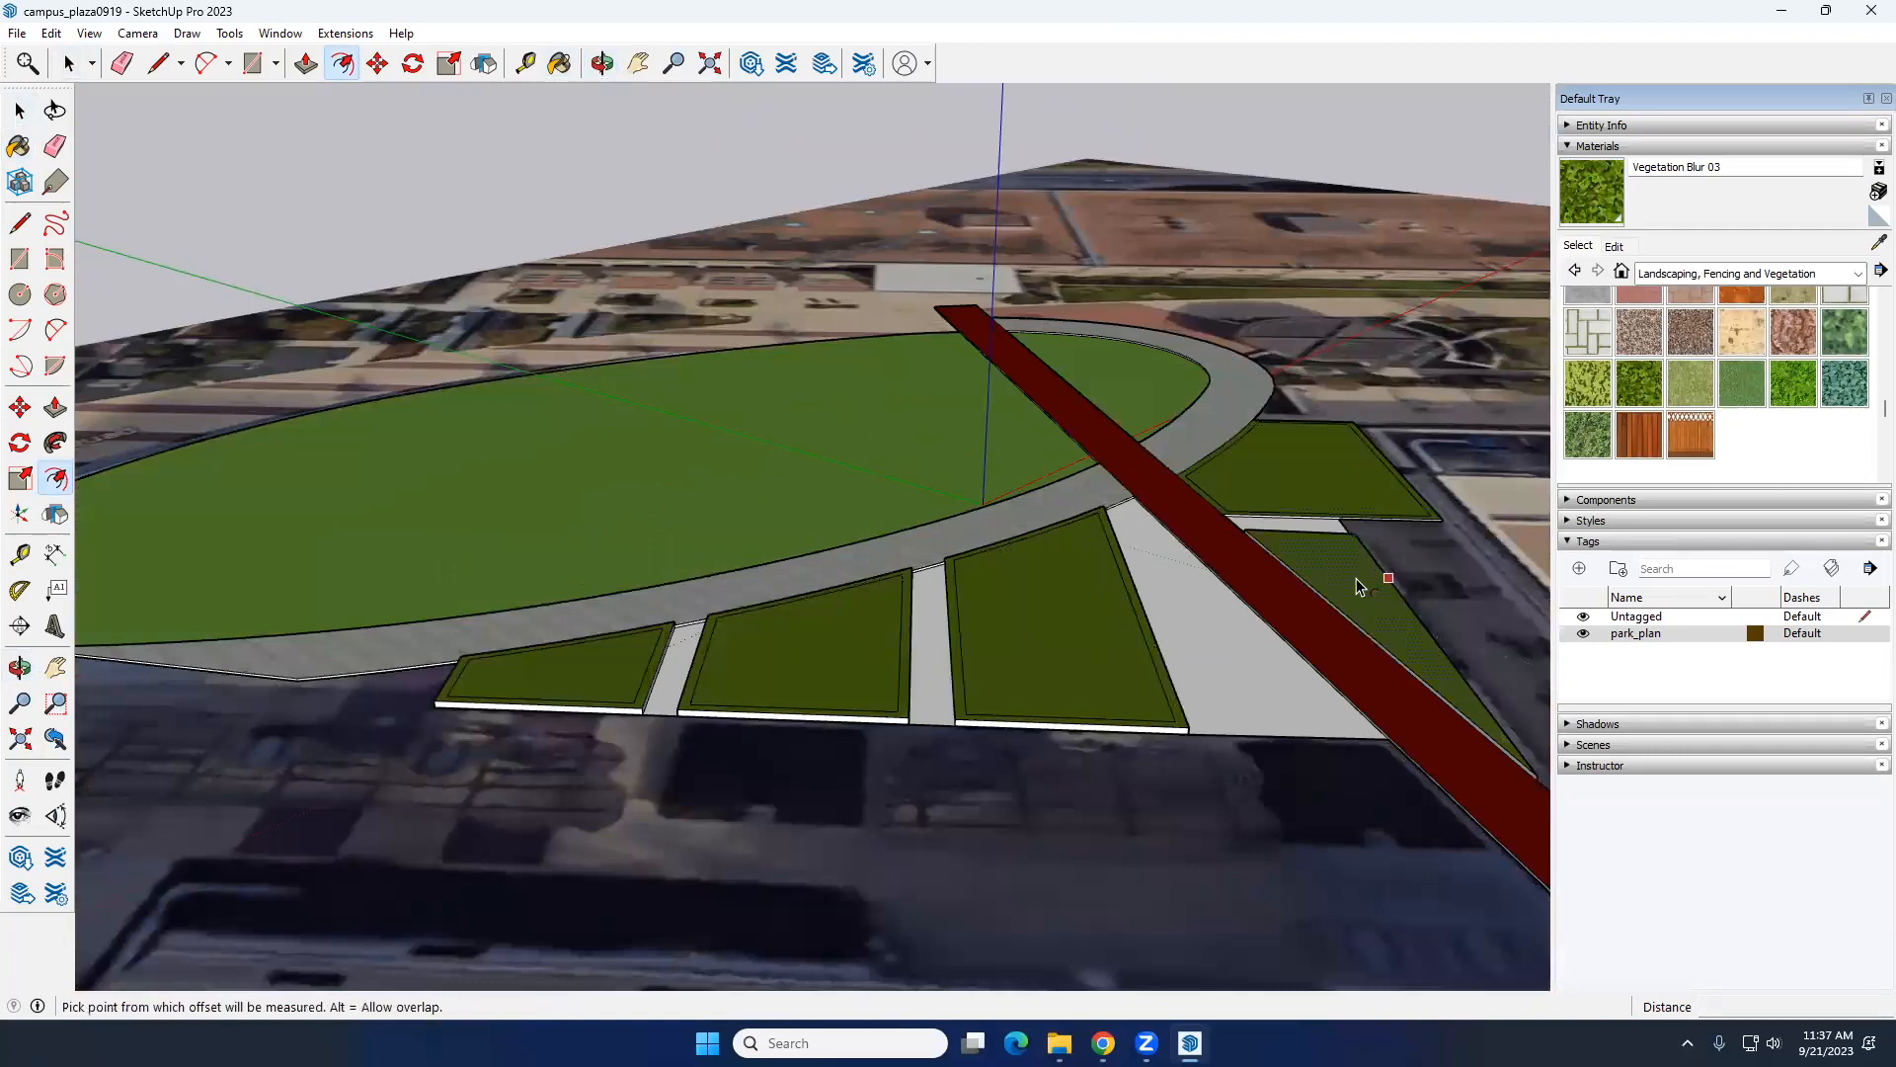
{"action": "key", "text": "space"}
{"action": "middle_click_drag", "start_coordinate": [769, 682], "coordinate": [595, 693]}
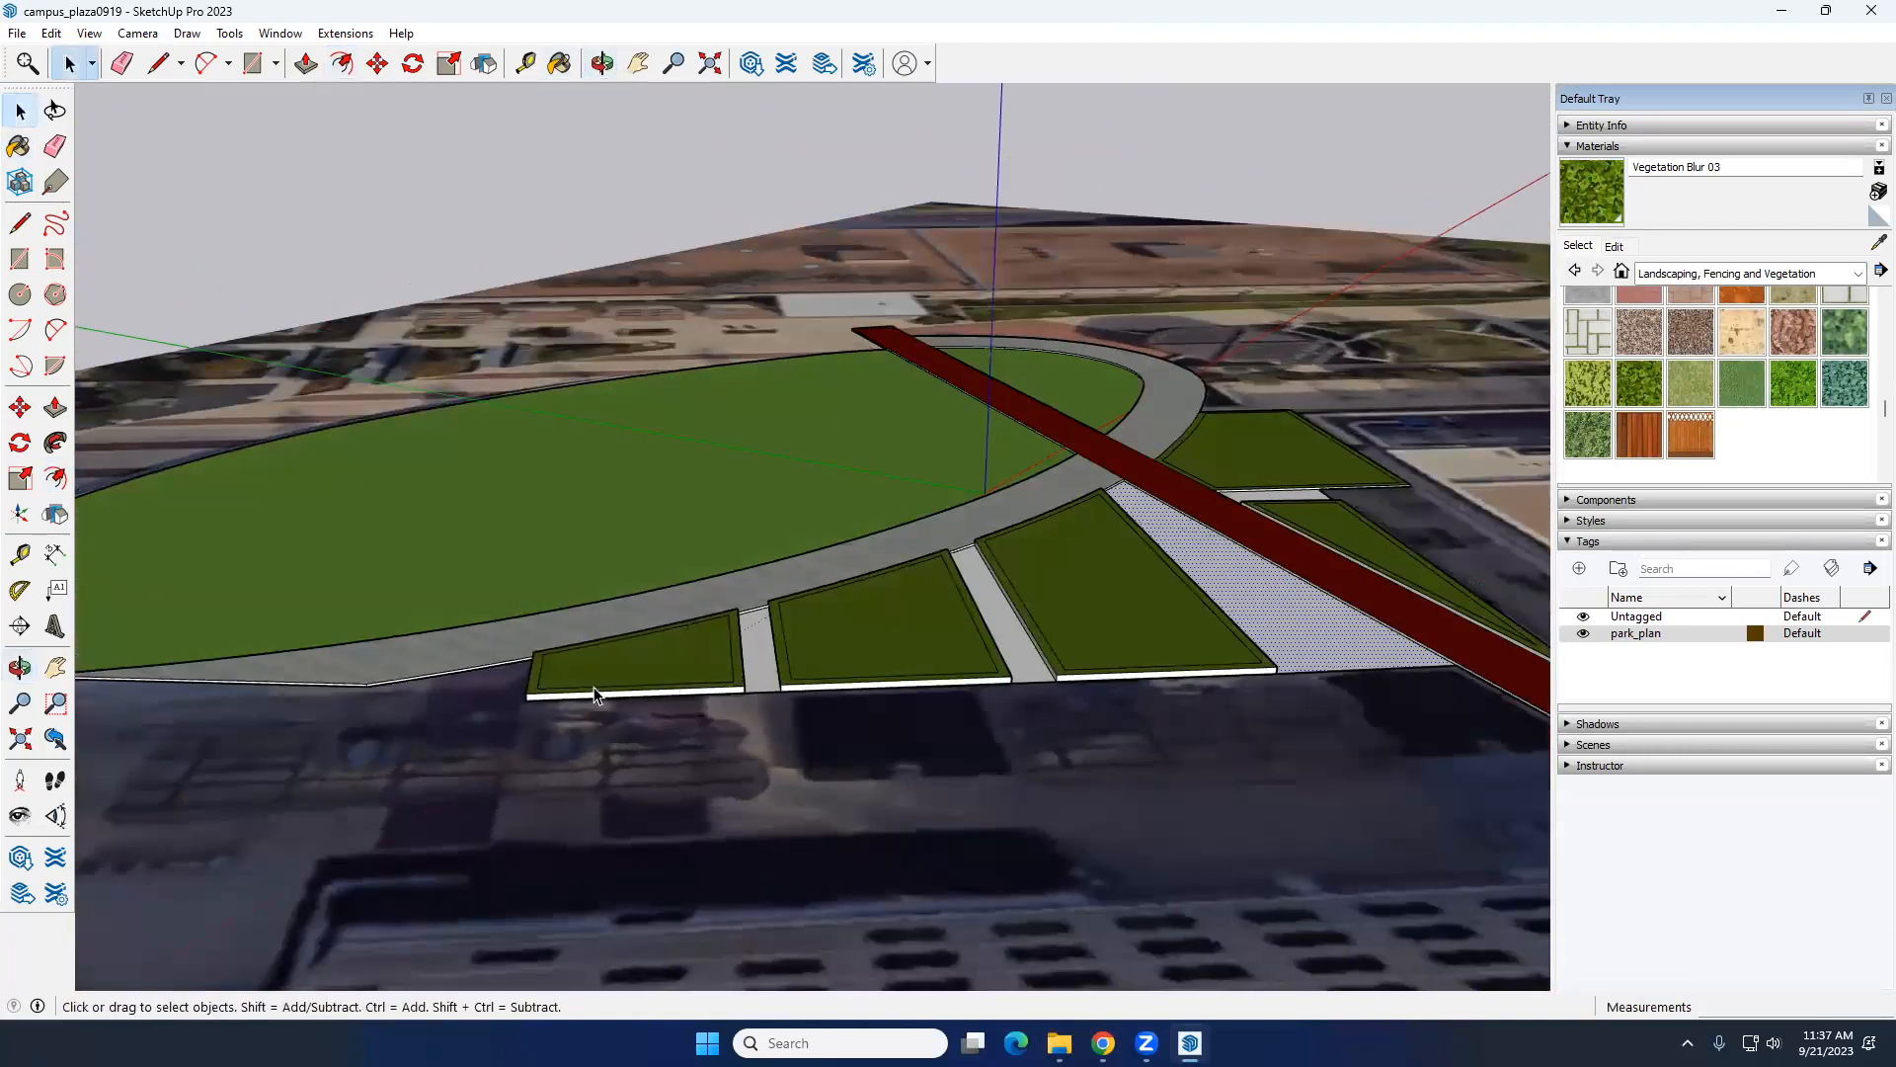
Step: Raise the inner top face of the smallest planting bed by about 2' 6" with Push/Pull
{"action": "scroll", "coordinate": [632, 680], "scroll_direction": "up", "scroll_amount": 5}
{"action": "key", "text": "p"}
{"action": "key", "text": "space"}
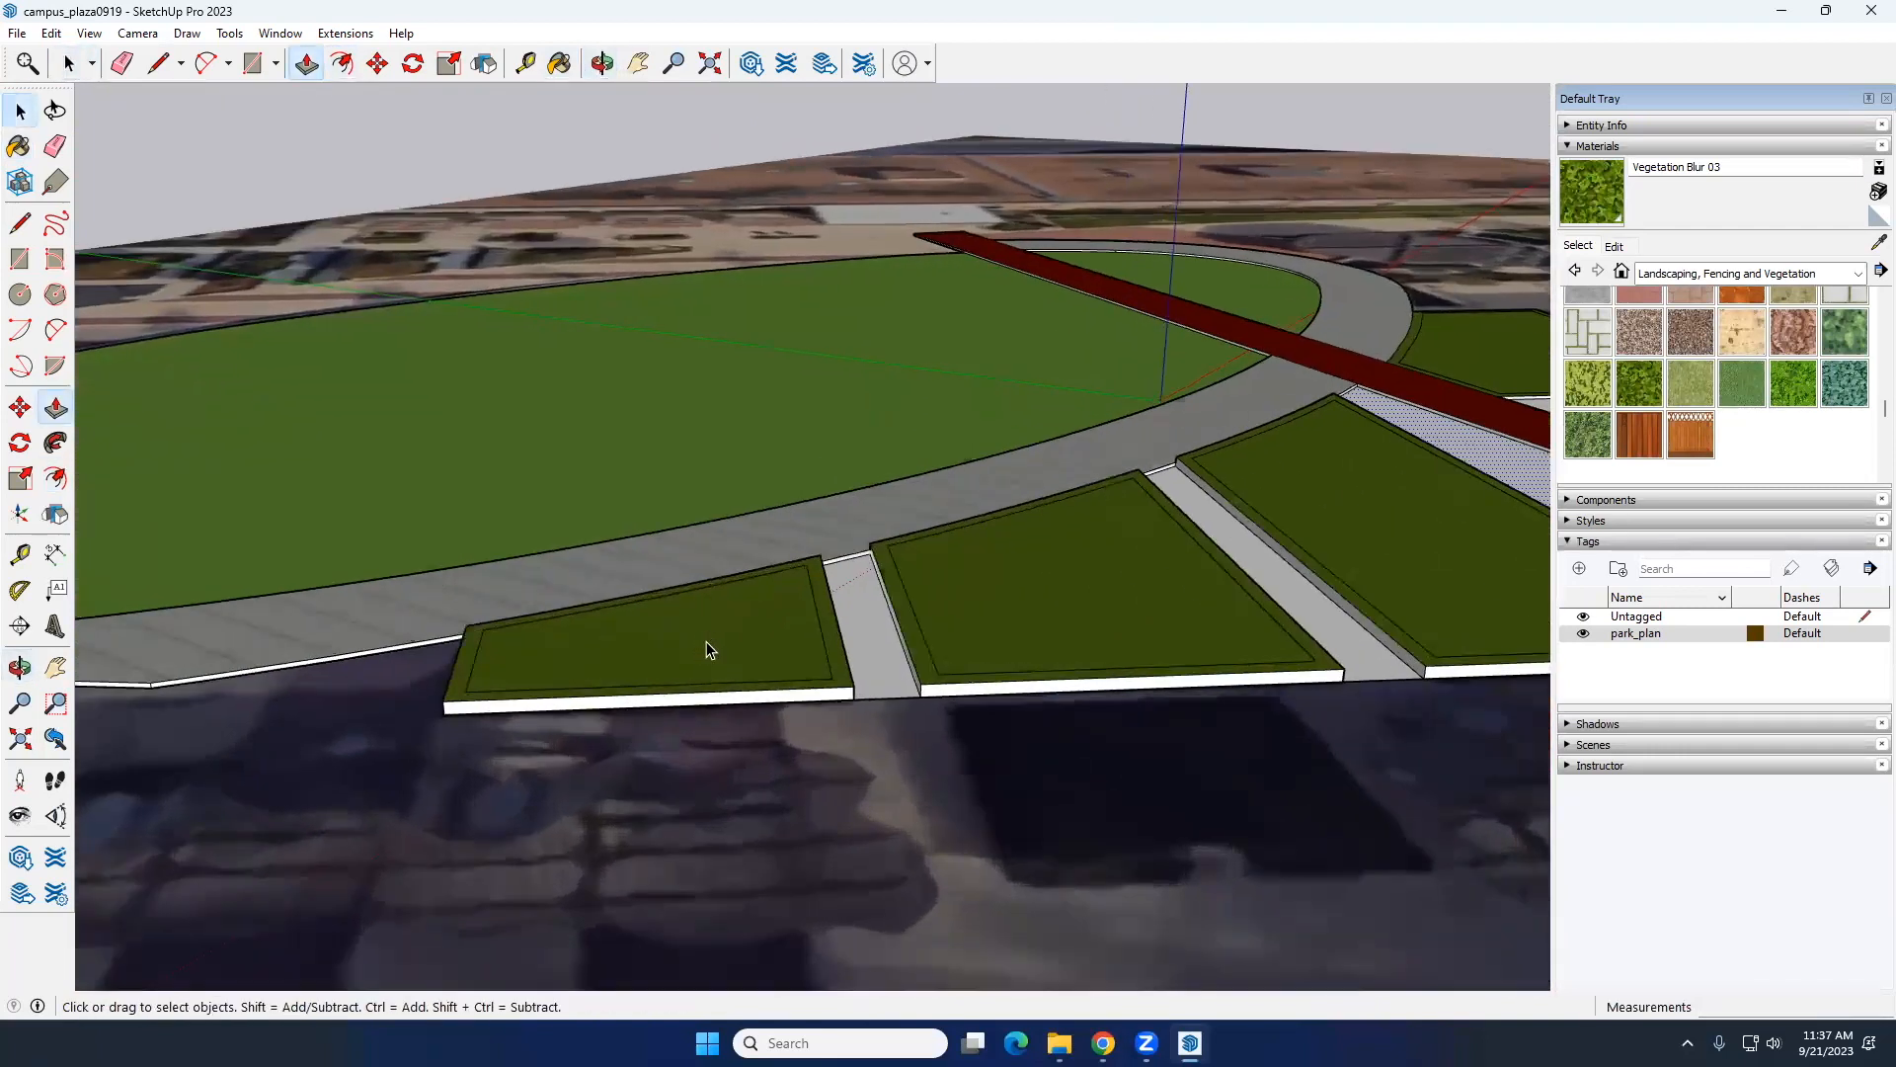
{"action": "left_click", "coordinate": [707, 642]}
{"action": "key", "text": "p"}
{"action": "left_click", "coordinate": [707, 642]}
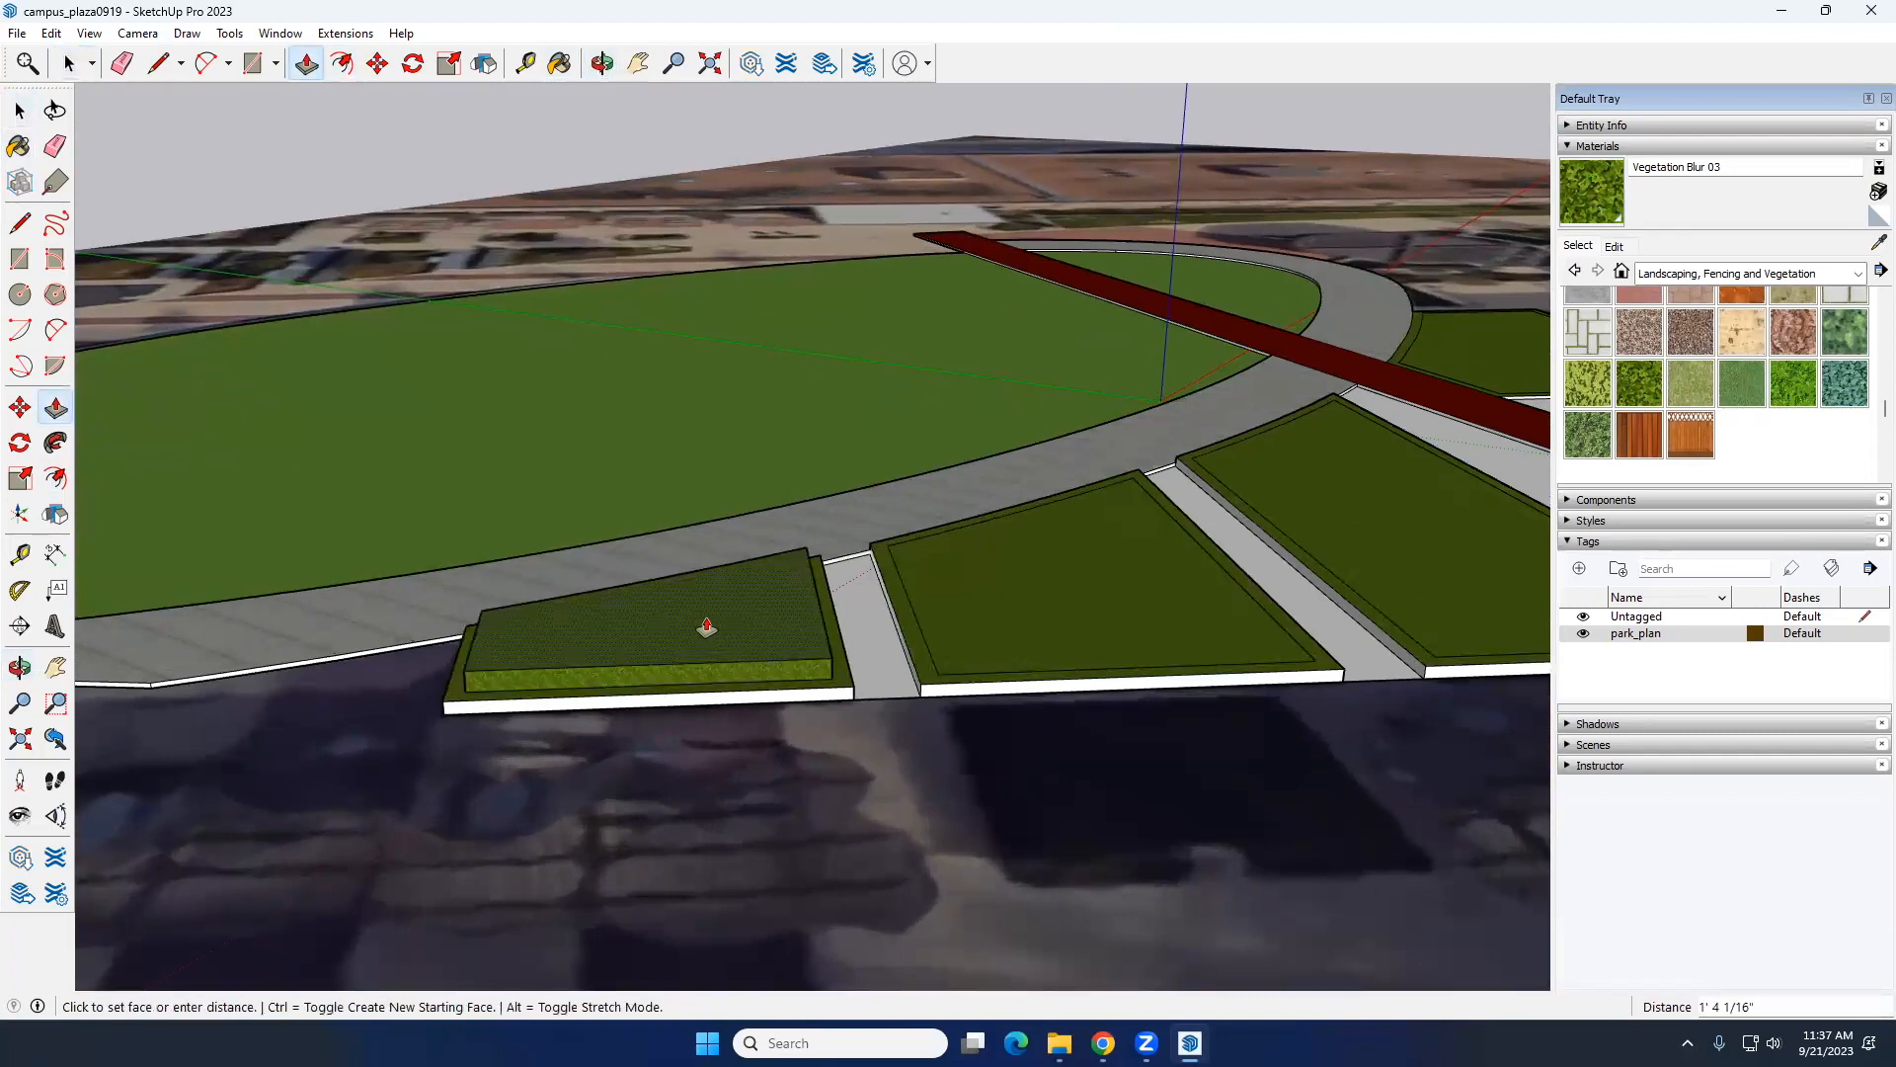
{"action": "left_click", "coordinate": [707, 614]}
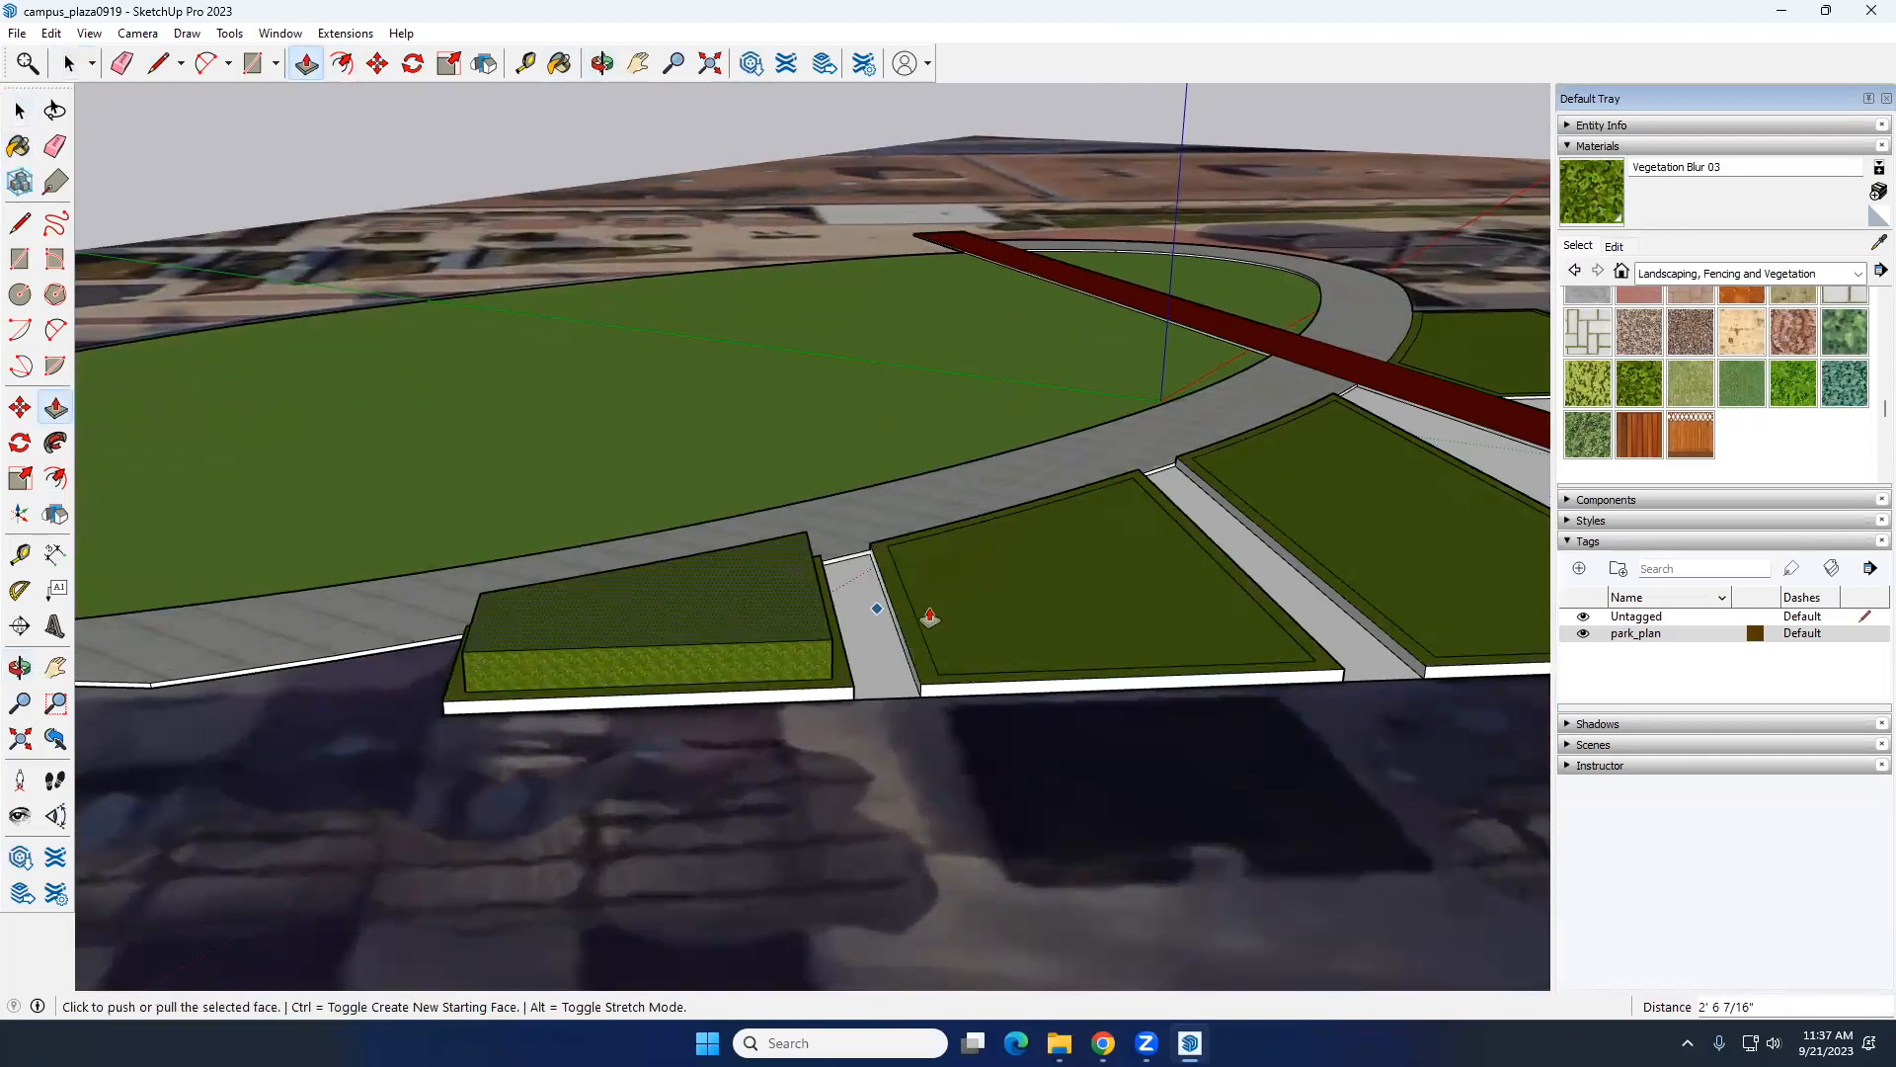
Step: Raise the inner top faces of the middle bed and the large bed beside the walkway to match the smallest bed's planting height
{"action": "key", "text": "space"}
{"action": "left_click", "coordinate": [994, 620]}
{"action": "key", "text": "p"}
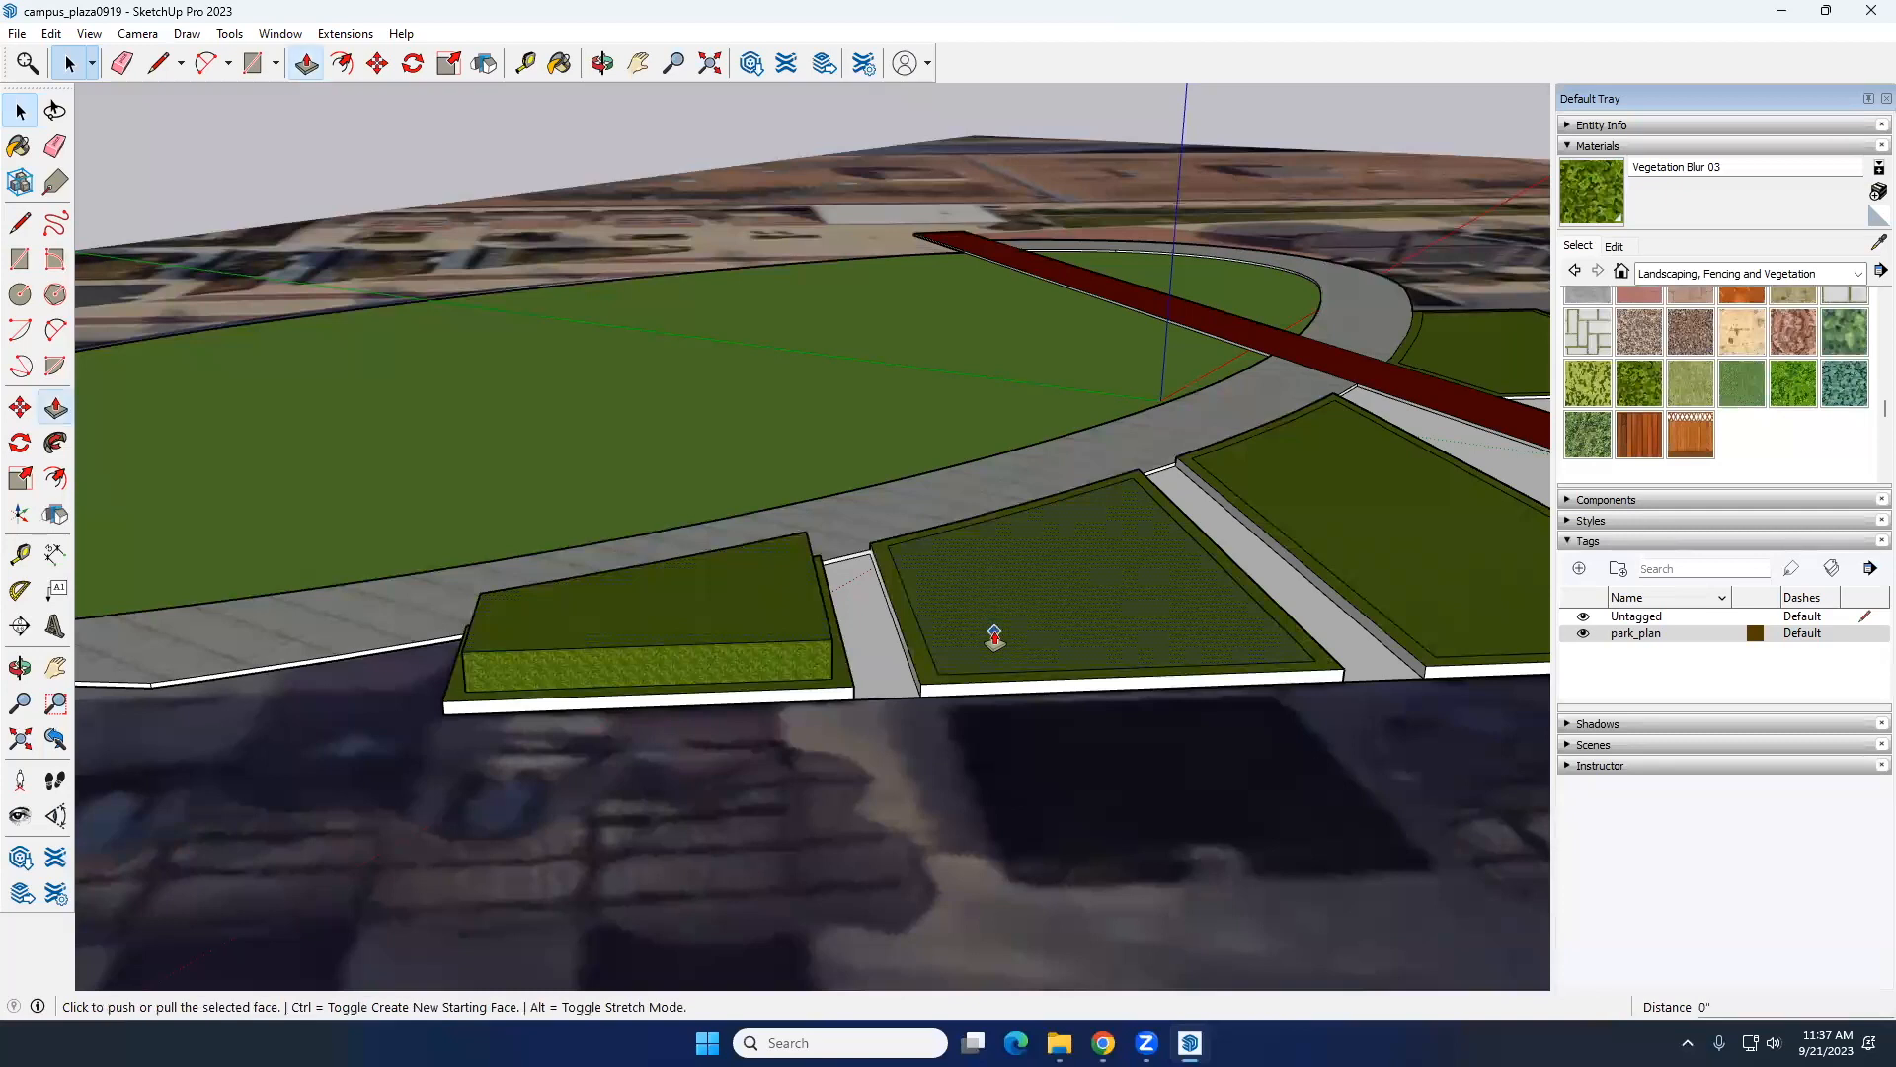
{"action": "double_click", "coordinate": [829, 648]}
{"action": "key", "text": "space"}
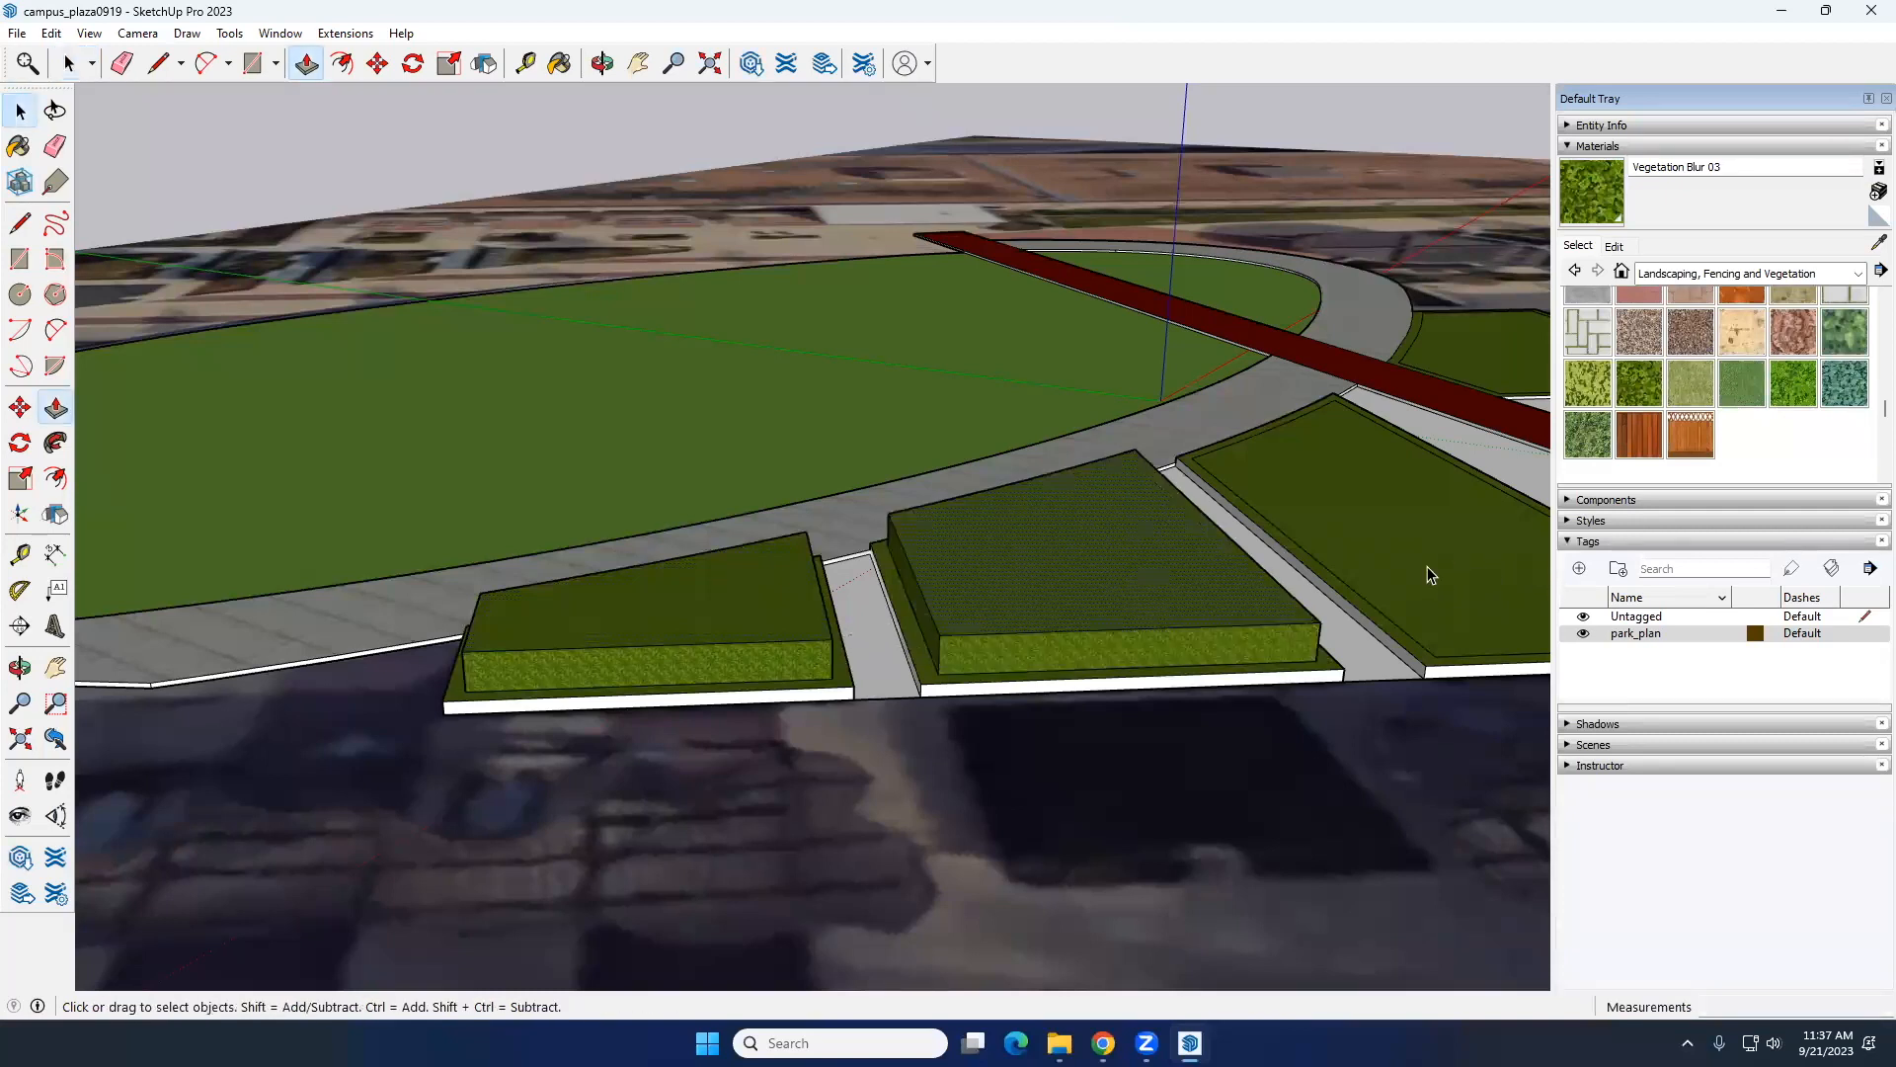
{"action": "left_click", "coordinate": [1432, 574]}
{"action": "key", "text": "p"}
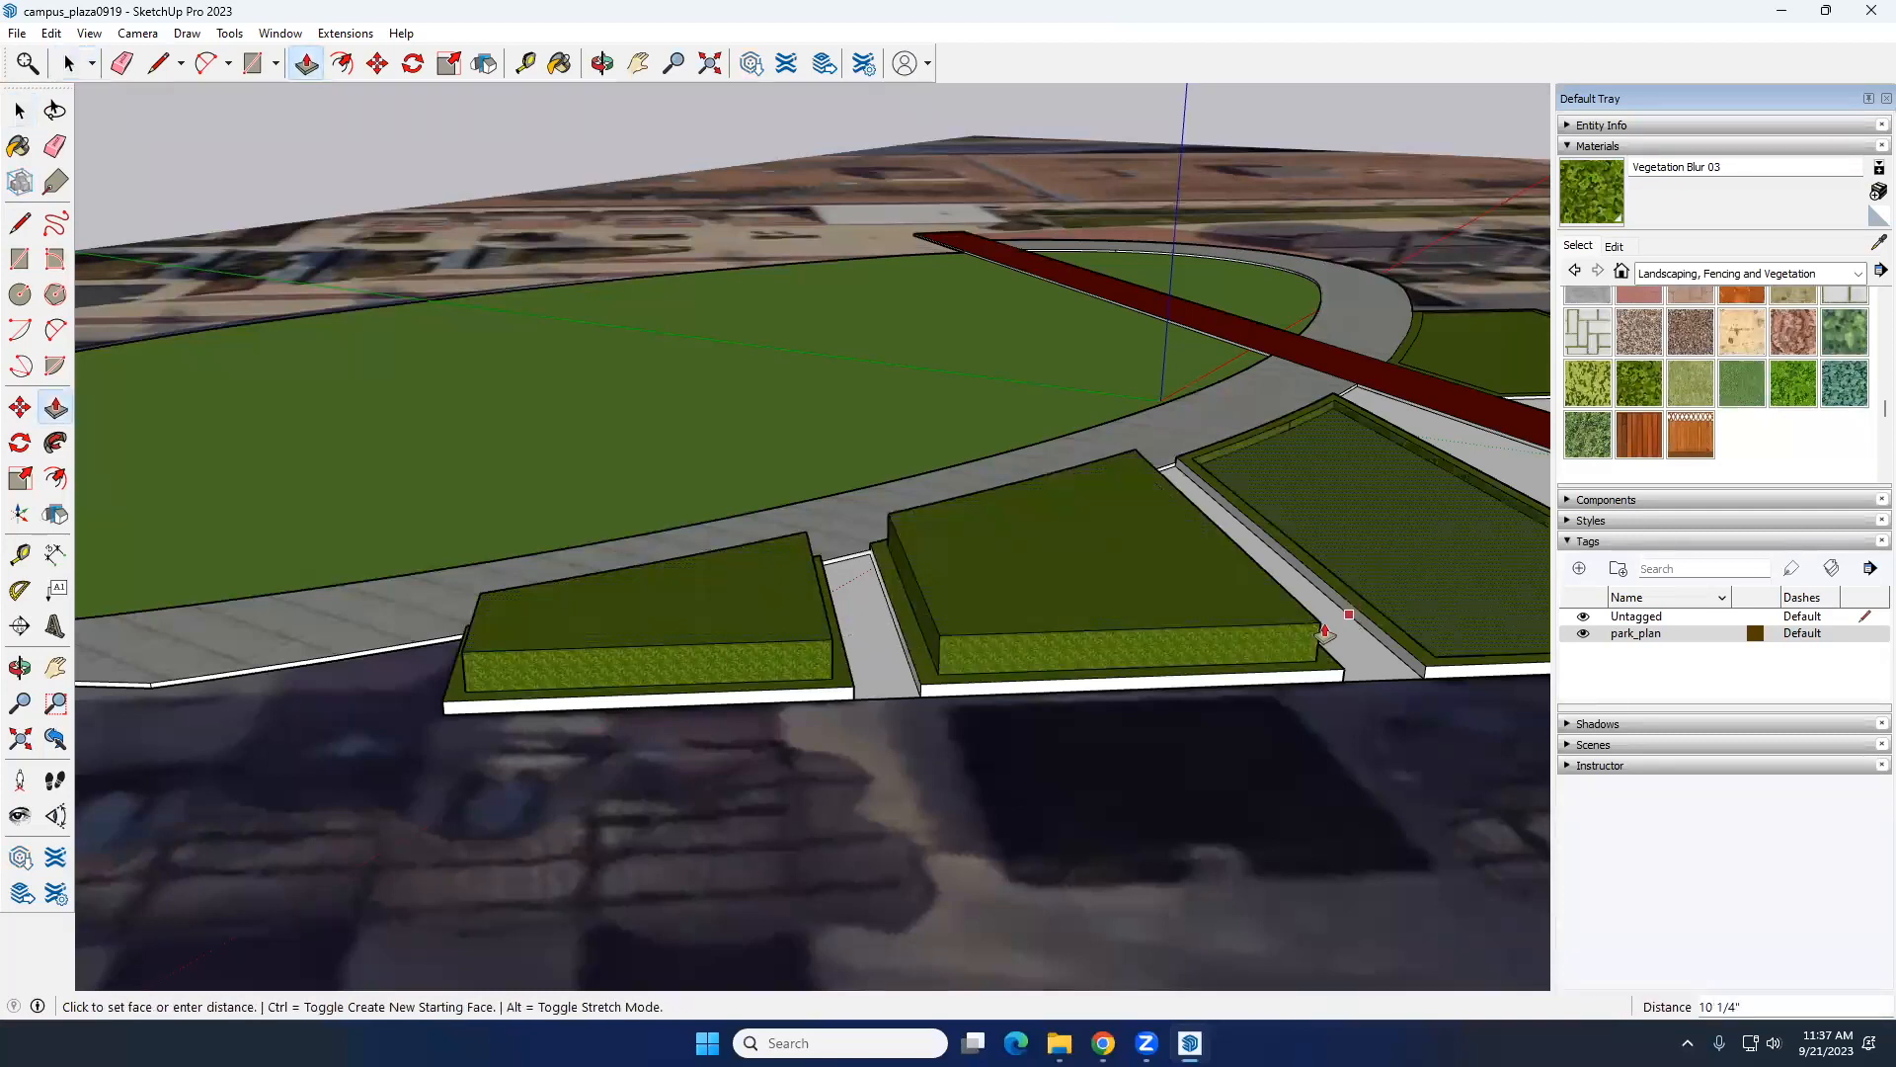
{"action": "double_click", "coordinate": [1344, 625]}
Step: Raise the inner top faces of the triangular bed and the bed beyond it by about 2' 6", matching the other plantings
{"action": "middle_click_drag", "start_coordinate": [850, 631], "coordinate": [1194, 638]}
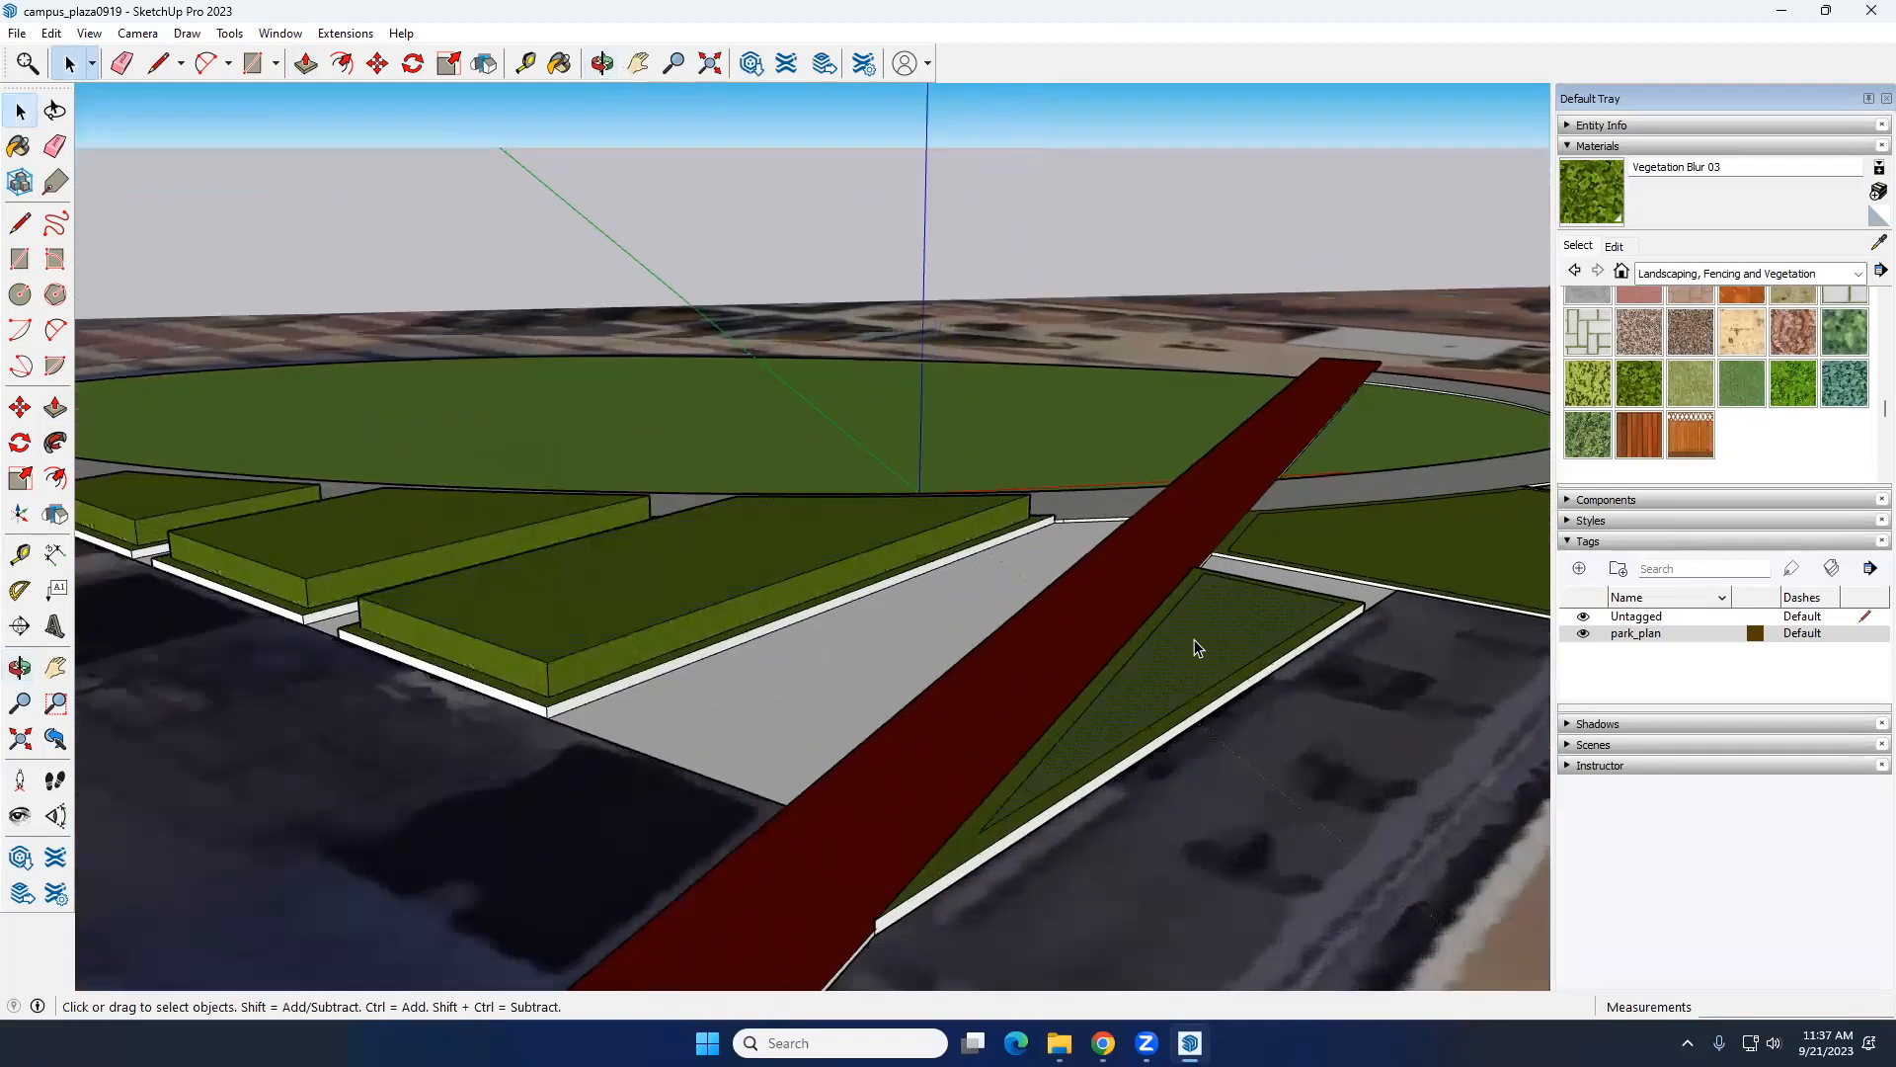
{"action": "key", "text": "p"}
{"action": "left_click", "coordinate": [1200, 644]}
{"action": "left_click", "coordinate": [609, 669]}
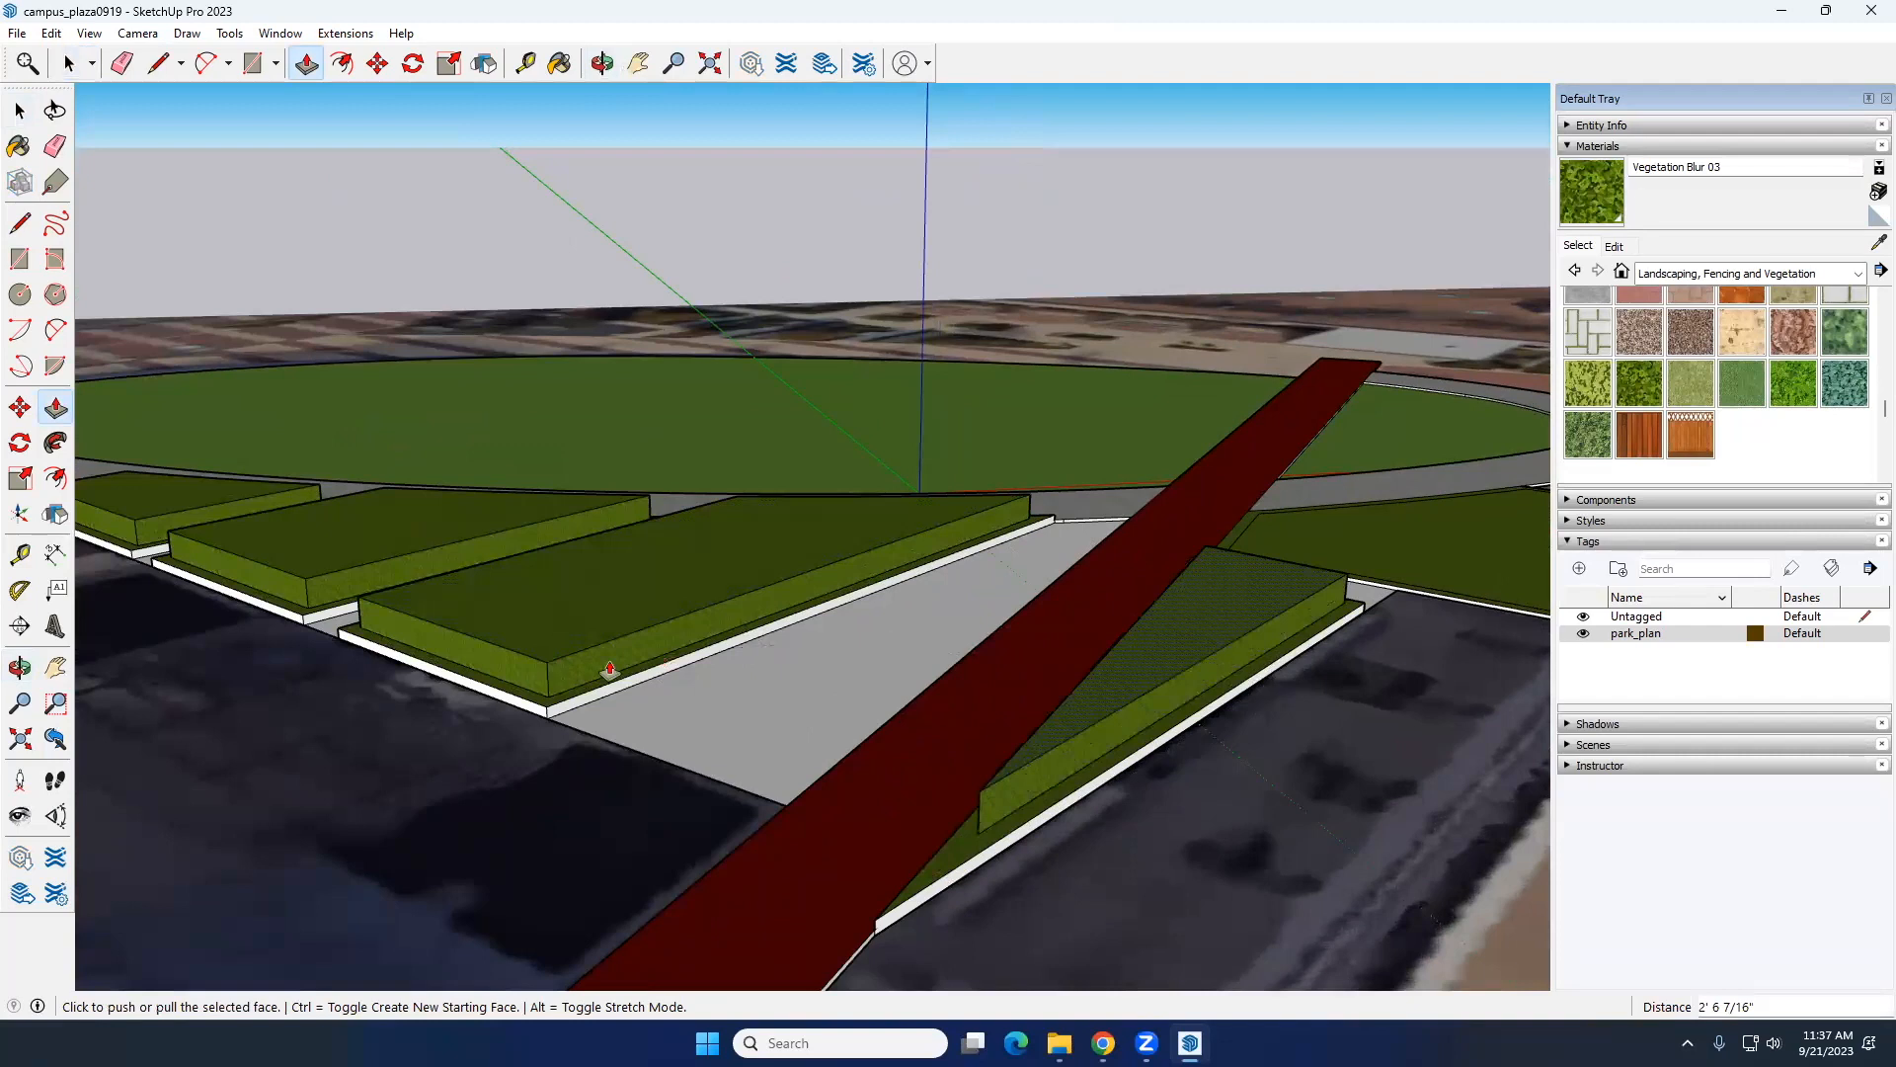
{"action": "key", "text": "space"}
{"action": "left_click", "coordinate": [1375, 549]}
{"action": "key", "text": "p"}
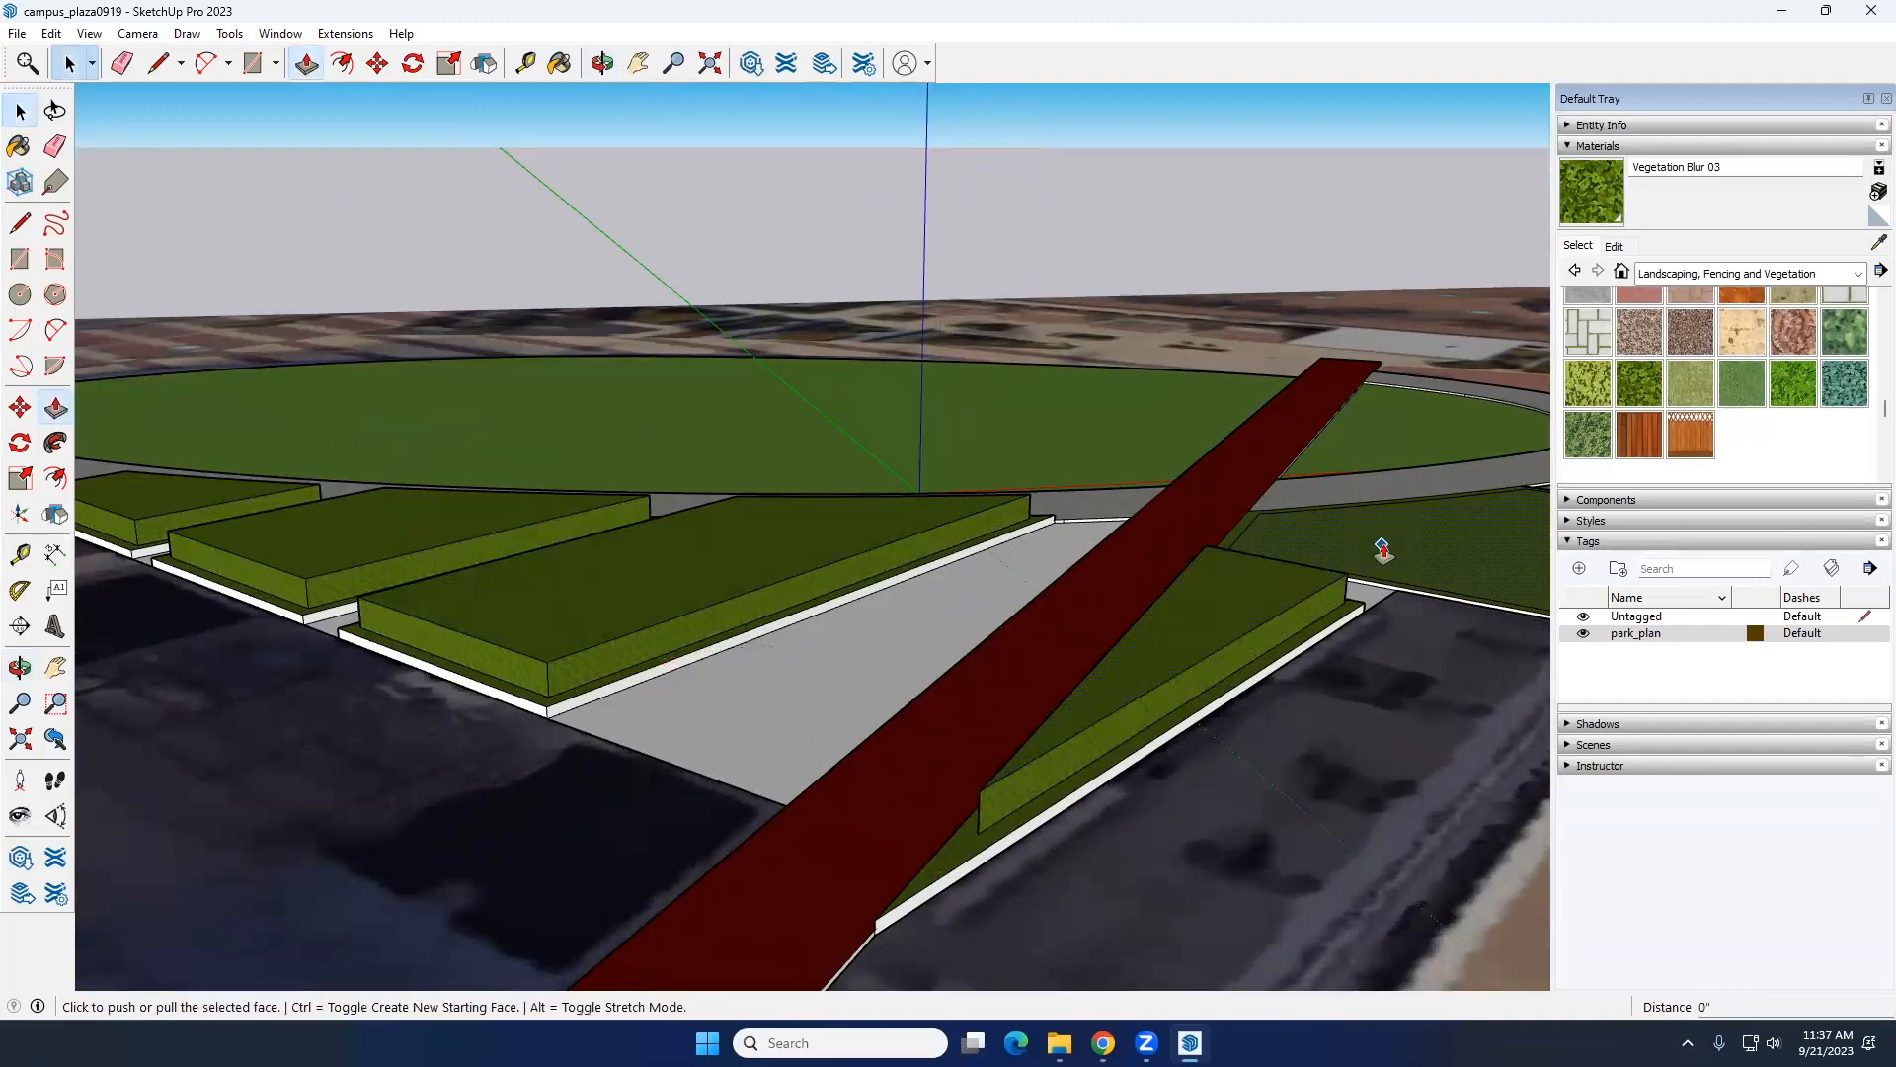
{"action": "double_click", "coordinate": [1368, 578]}
{"action": "key", "text": "space"}
Step: Lower the opacity of the Vegetation Blur 03 material to about 93
{"action": "scroll", "coordinate": [855, 631], "scroll_direction": "down", "scroll_amount": 3}
{"action": "scroll", "coordinate": [856, 630], "scroll_direction": "down", "scroll_amount": 3}
{"action": "middle_click_drag", "start_coordinate": [856, 630], "coordinate": [1313, 614]}
{"action": "scroll", "coordinate": [690, 622], "scroll_direction": "up", "scroll_amount": 5}
{"action": "middle_click_drag", "start_coordinate": [689, 622], "coordinate": [850, 602]}
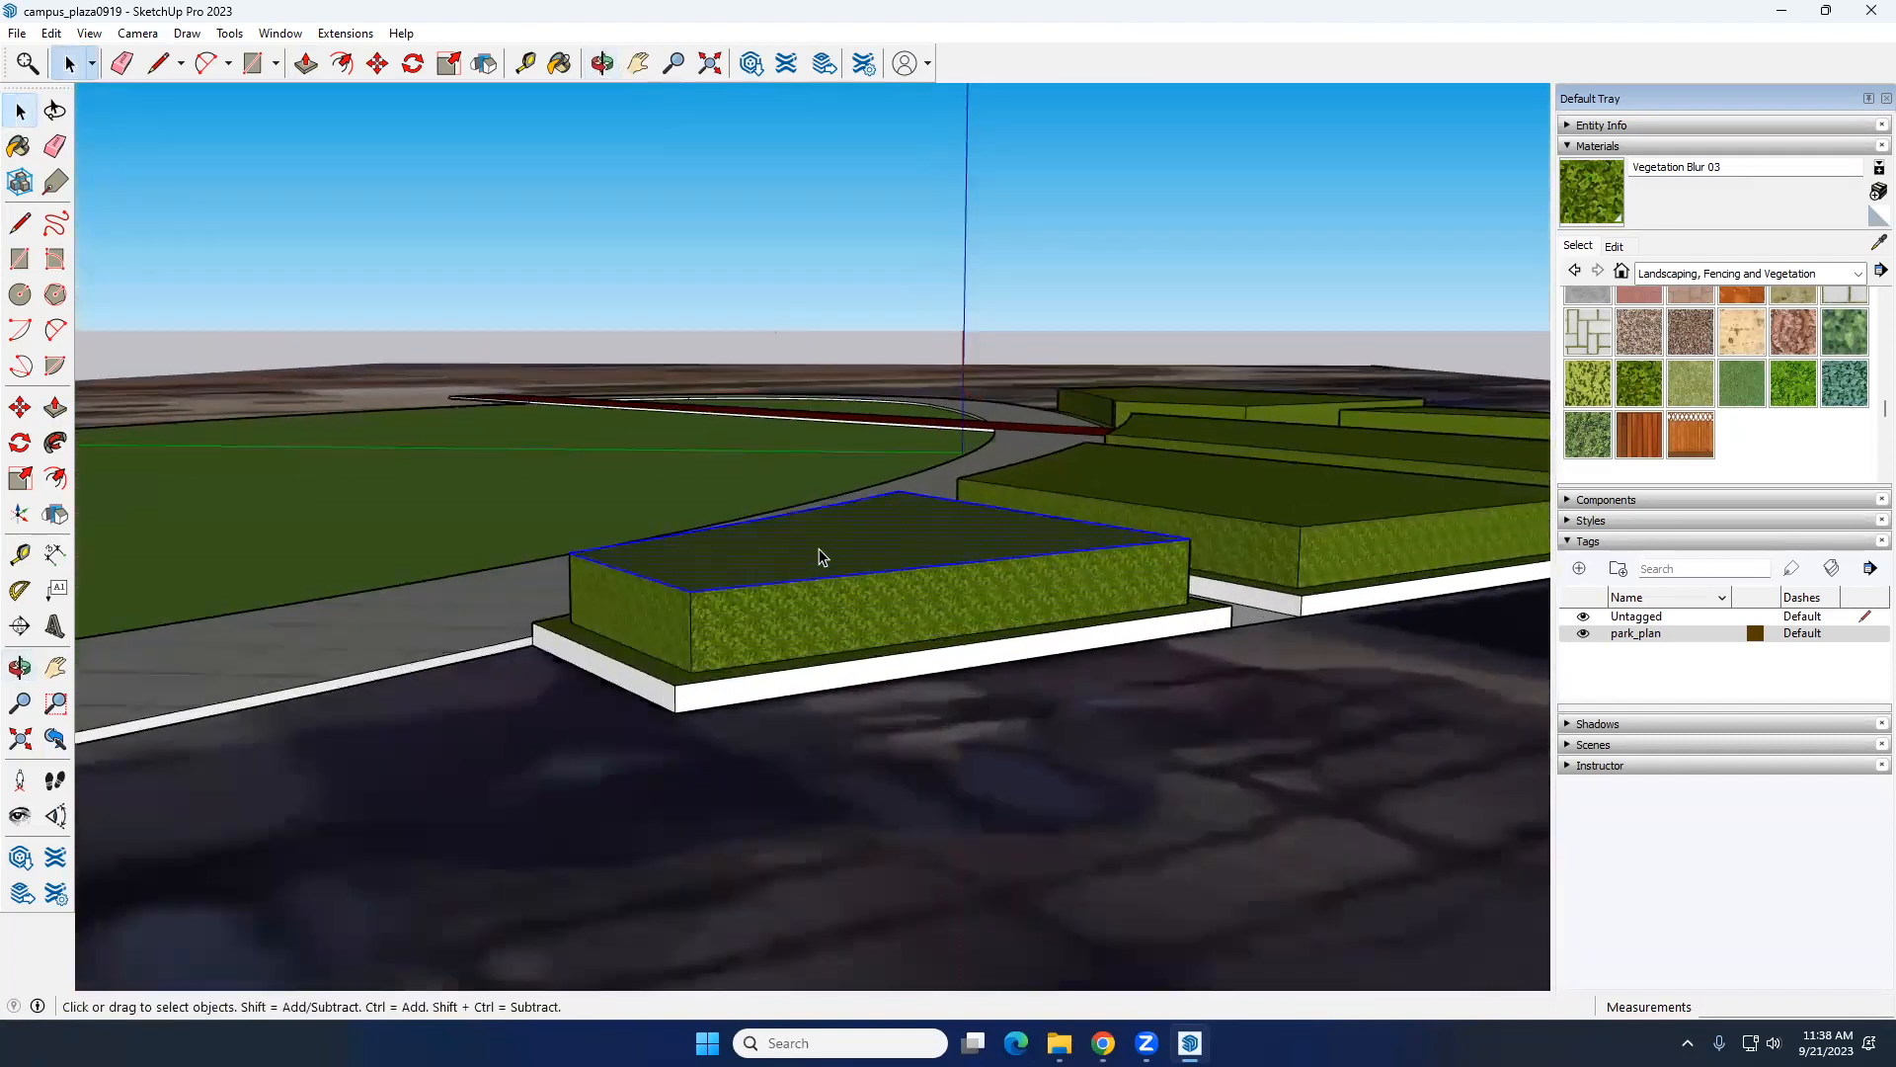
{"action": "left_click", "coordinate": [1611, 247]}
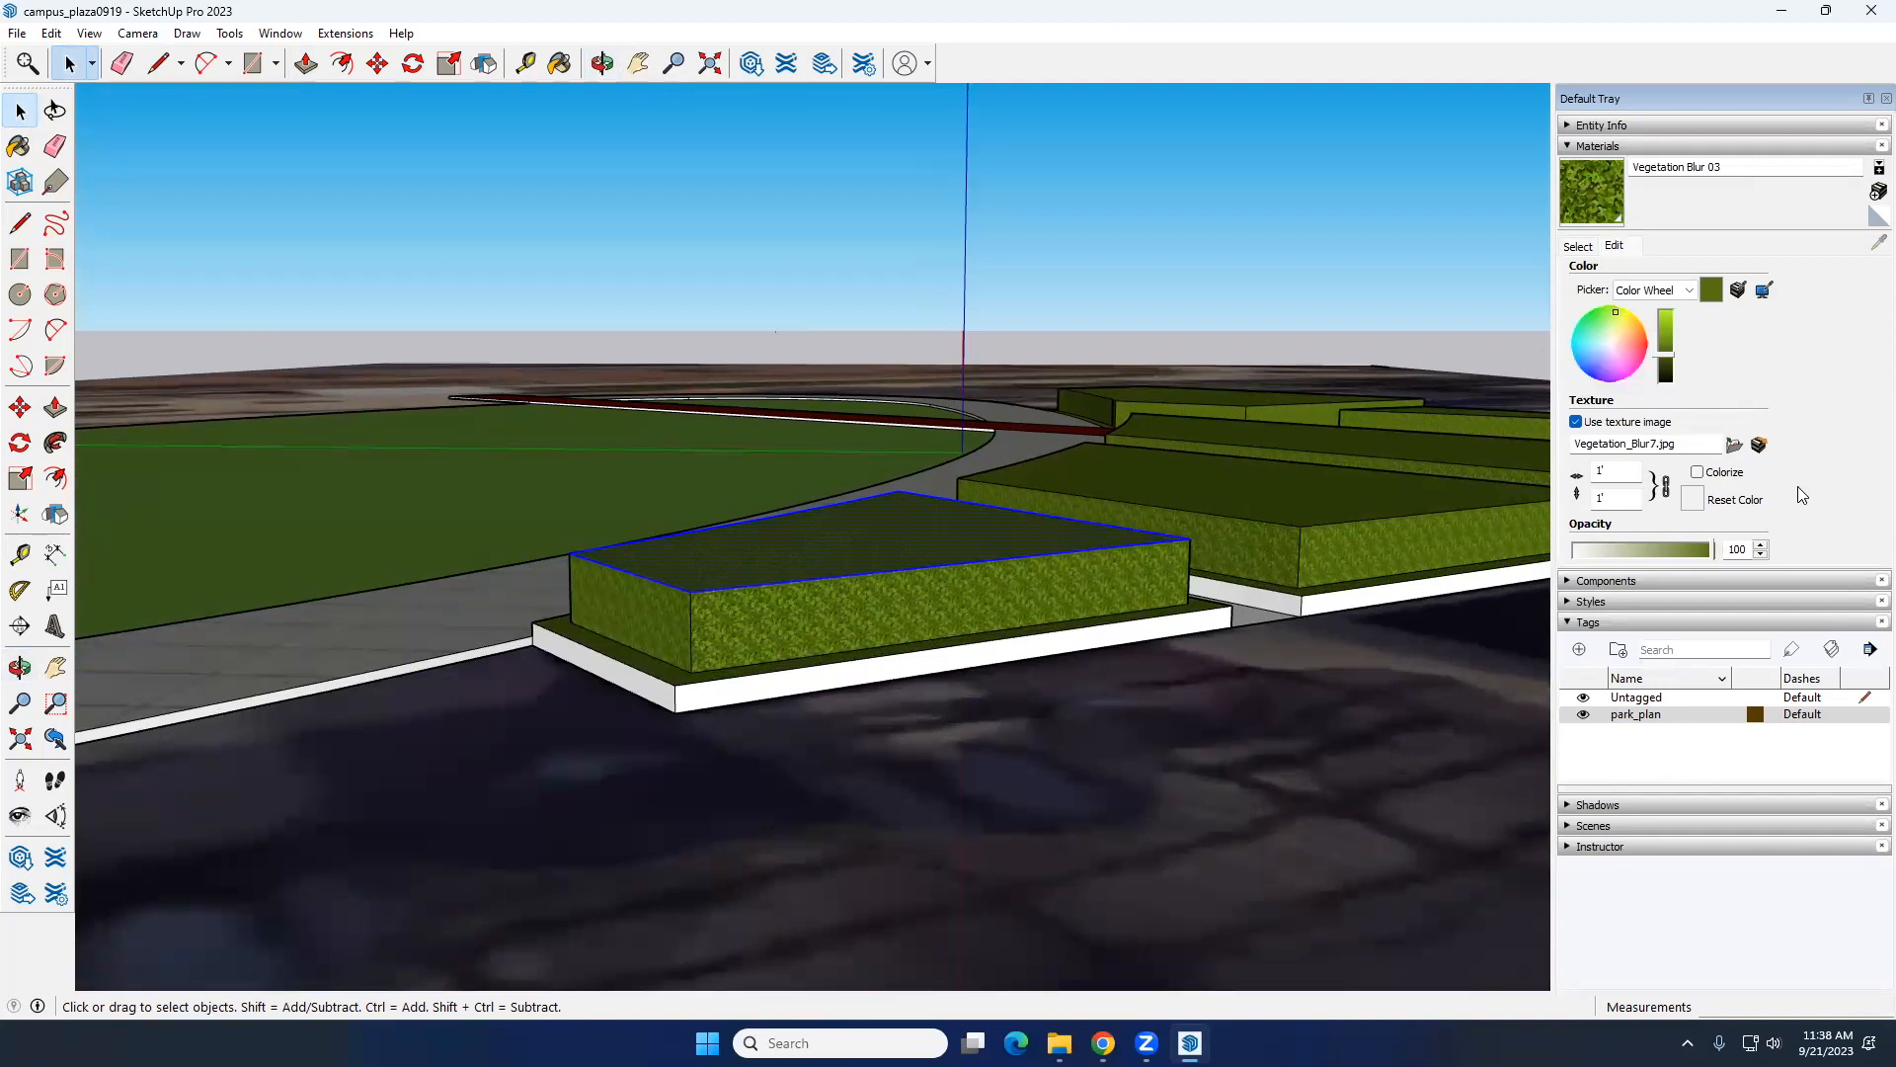
{"action": "mouse_move", "coordinate": [1713, 551]}
{"action": "left_mouse_down"}
{"action": "mouse_move", "coordinate": [1672, 553]}
{"action": "mouse_move", "coordinate": [1698, 553]}
{"action": "left_mouse_up"}
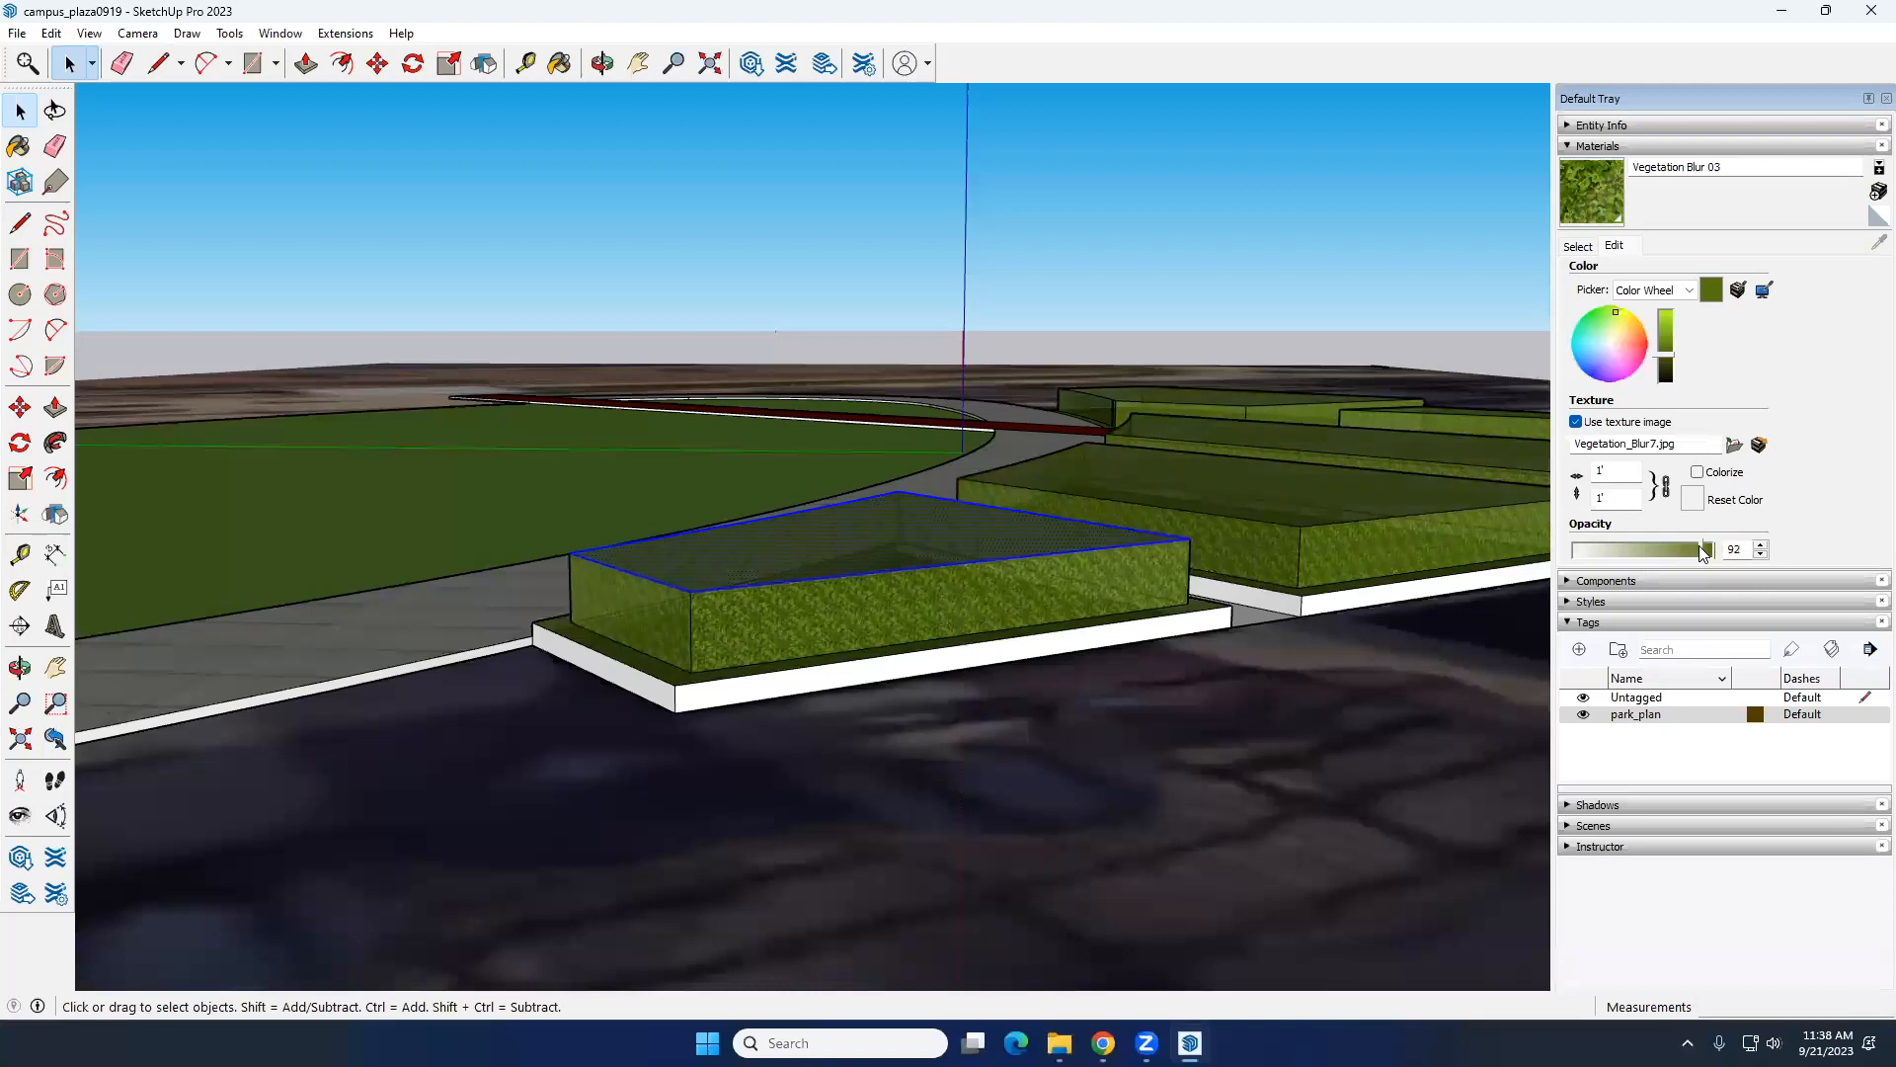
{"action": "mouse_move", "coordinate": [826, 691]}
{"action": "middle_mouse_down"}
{"action": "mouse_move", "coordinate": [939, 639]}
{"action": "mouse_move", "coordinate": [1122, 606]}
{"action": "mouse_move", "coordinate": [1289, 625]}
{"action": "mouse_move", "coordinate": [1283, 596]}
{"action": "mouse_move", "coordinate": [893, 686]}
{"action": "mouse_move", "coordinate": [953, 544]}
{"action": "mouse_move", "coordinate": [1079, 537]}
{"action": "mouse_move", "coordinate": [831, 692]}
{"action": "middle_mouse_up"}
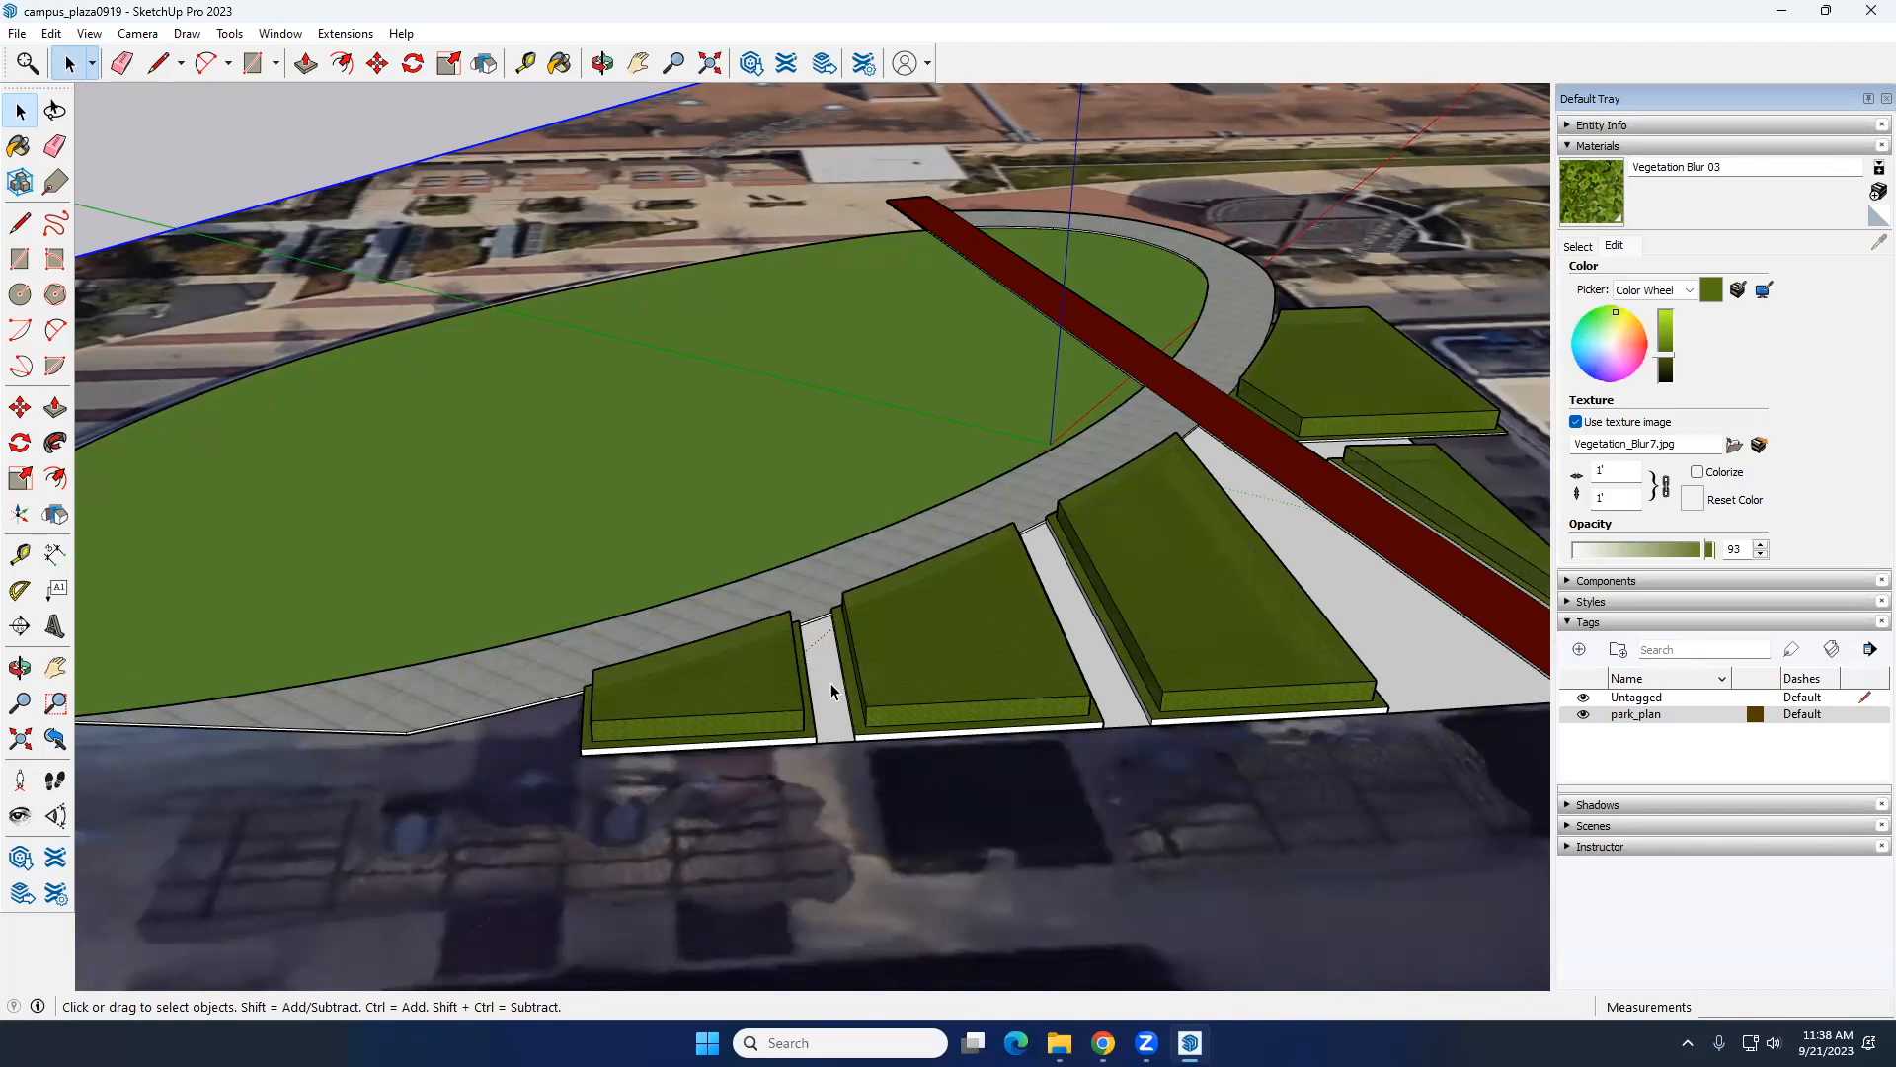
Step: Try a reddish-brown colour on the Vegetation Blur 03 material and undo the colour and opacity changes
{"action": "left_click", "coordinate": [994, 630]}
{"action": "middle_click_drag", "start_coordinate": [1017, 665], "coordinate": [1225, 524]}
{"action": "scroll", "coordinate": [994, 668], "scroll_direction": "up", "scroll_amount": 3}
{"action": "left_click", "coordinate": [1635, 338]}
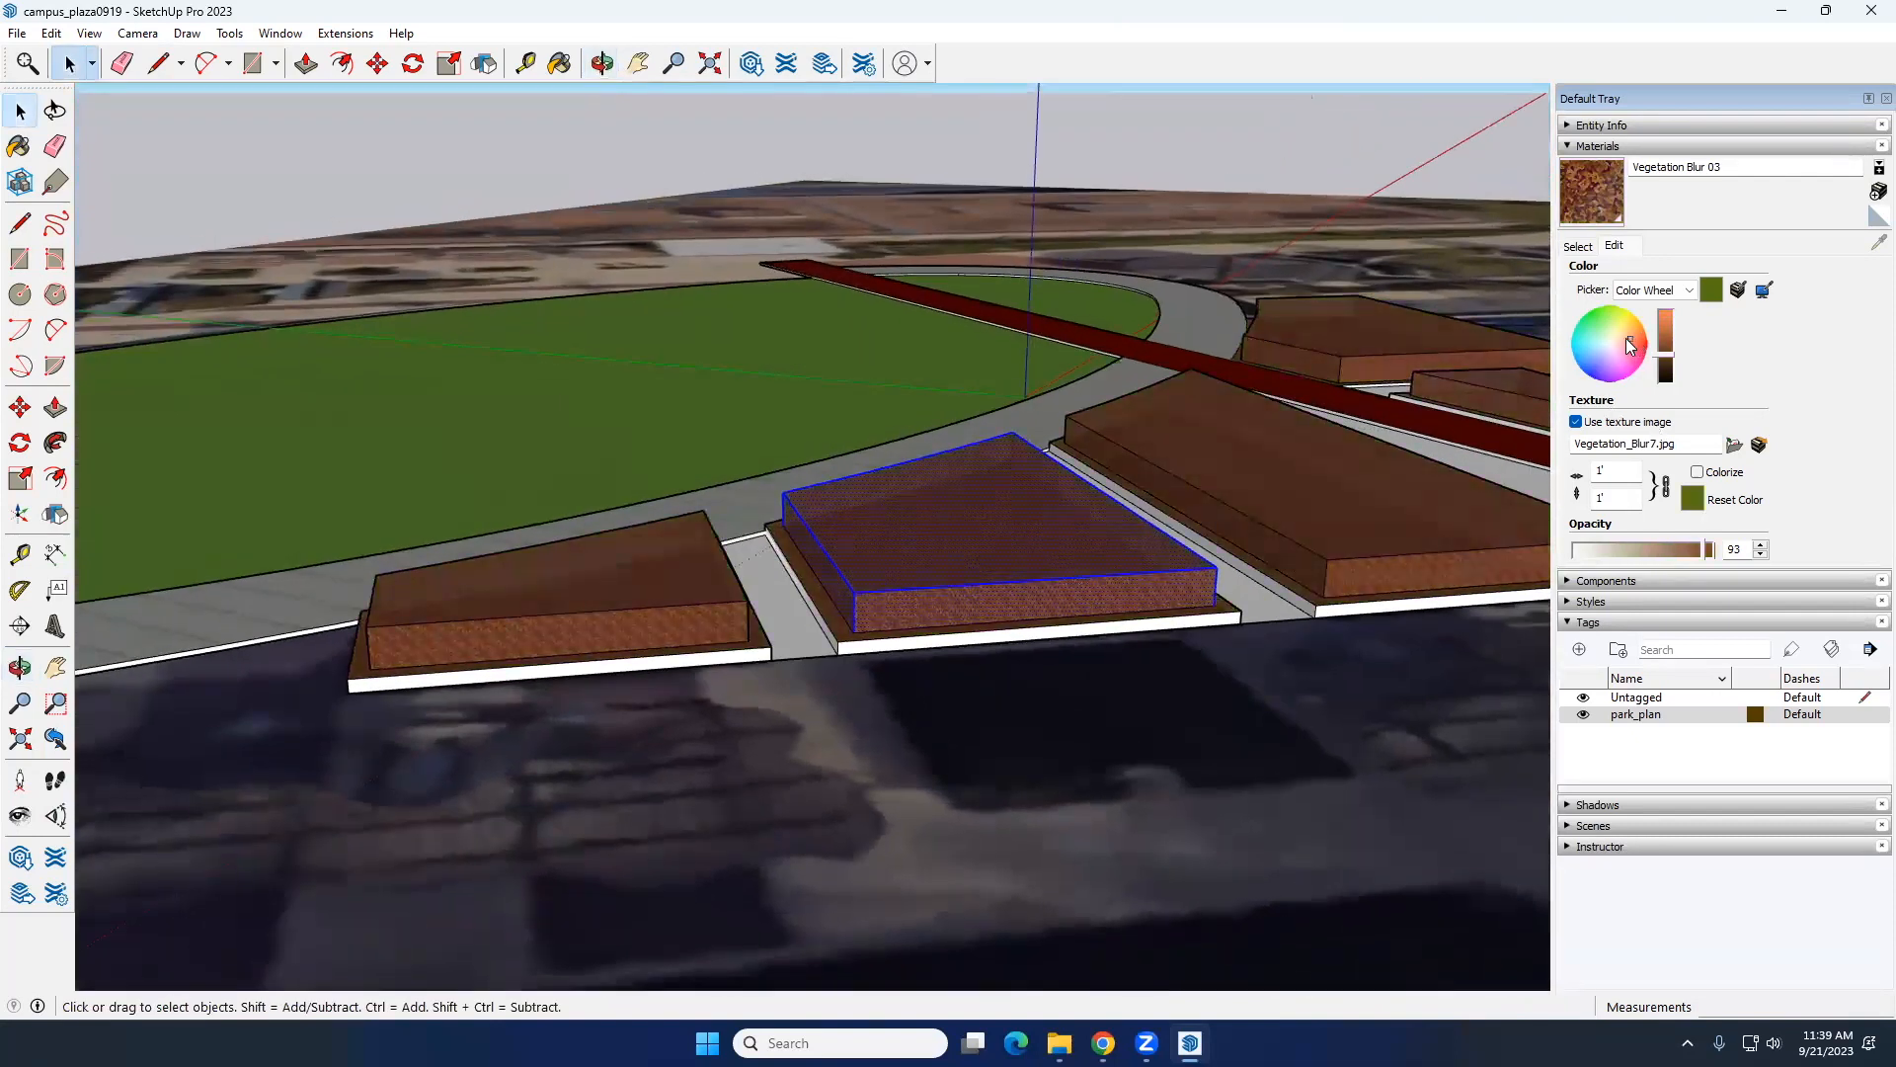
{"action": "key", "text": "ctrl+z"}
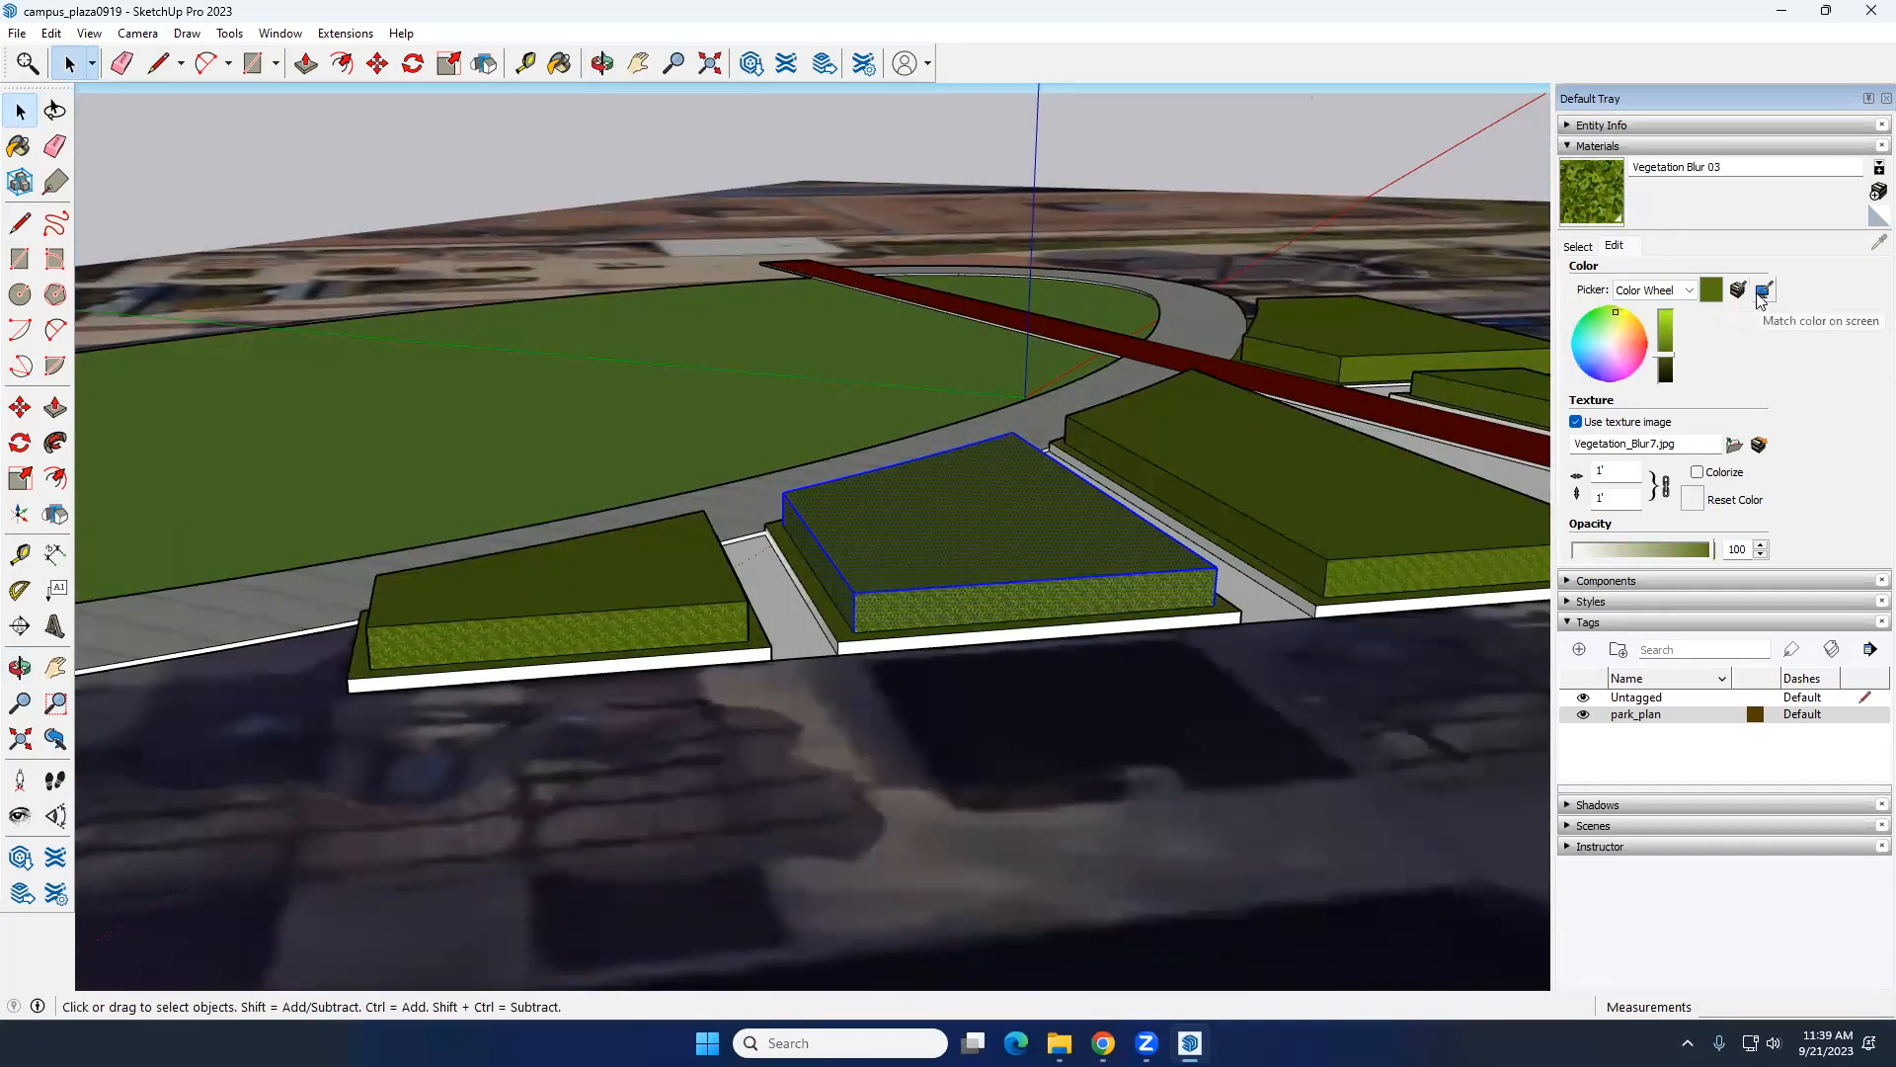
Step: Paint the raised planting block of the middle bed with the Vegetation Bark Ponderosa material
{"action": "left_click", "coordinate": [1580, 247]}
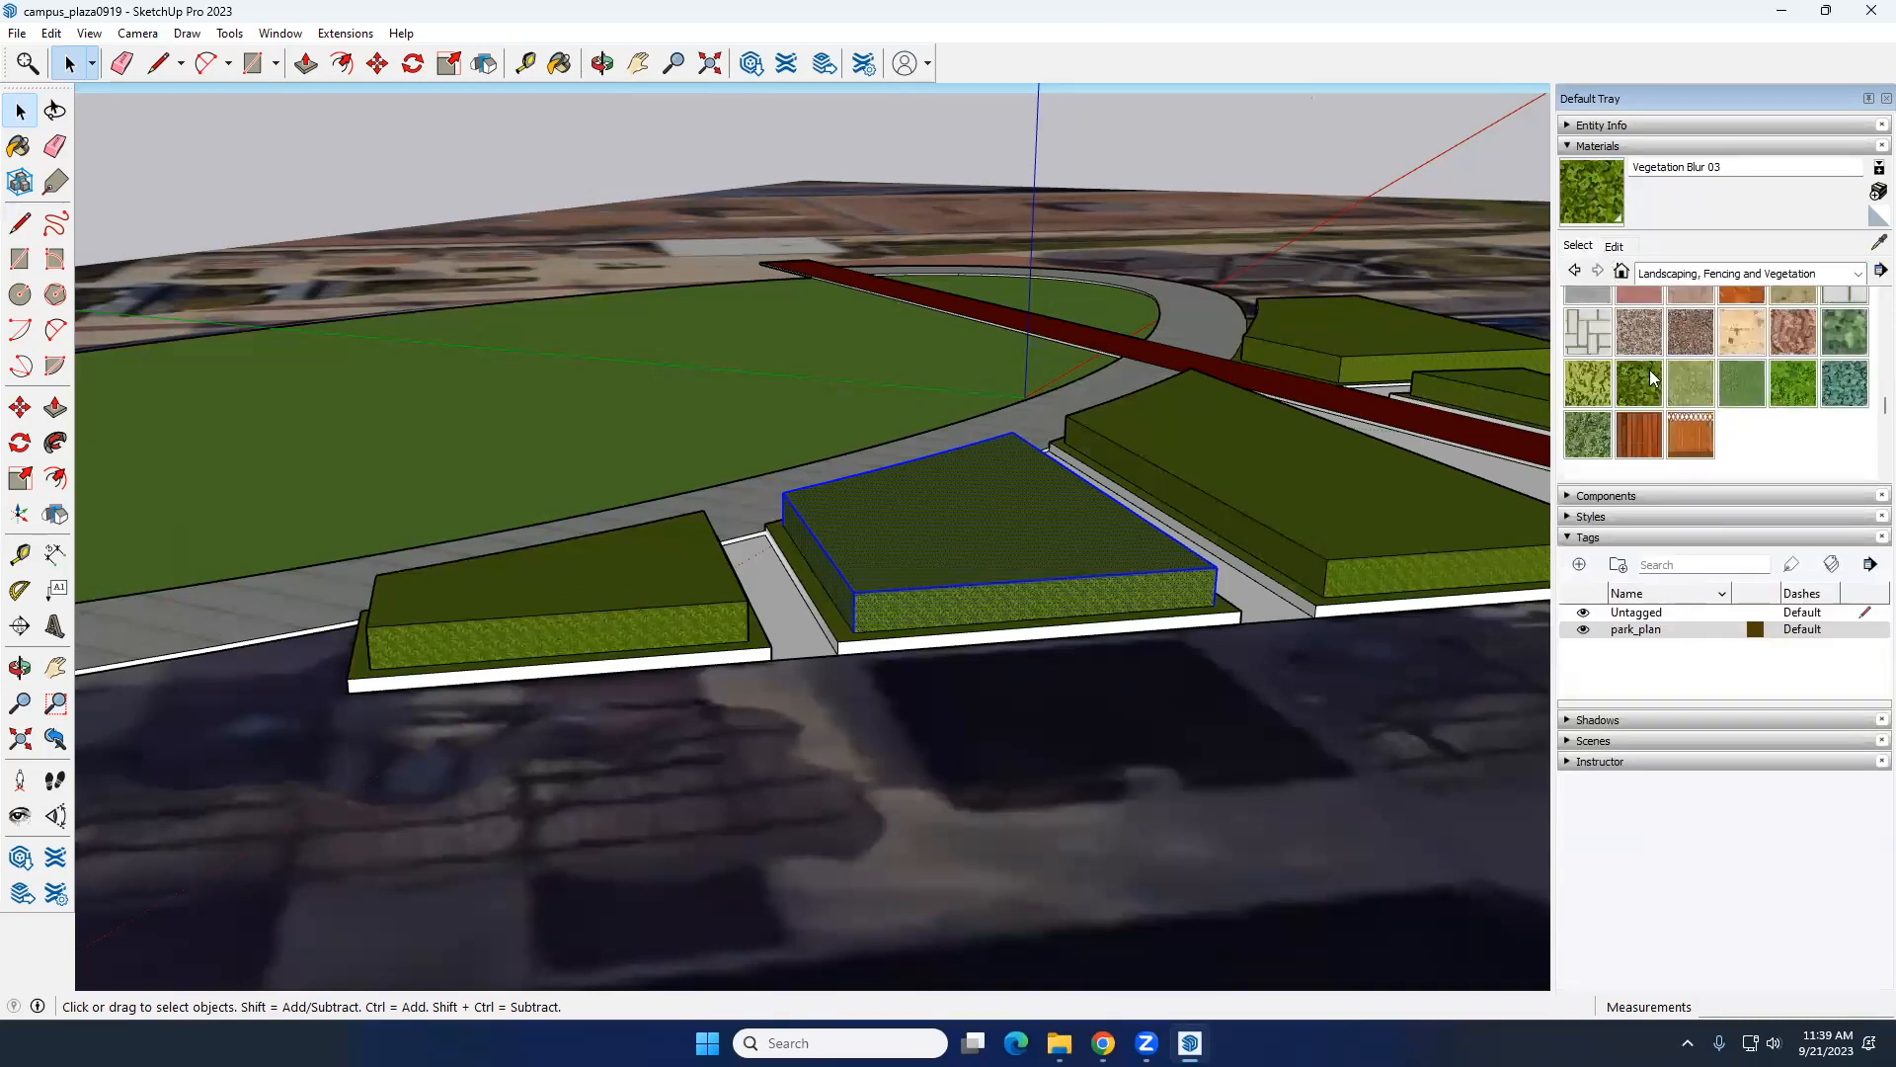
{"action": "left_click", "coordinate": [1798, 340]}
{"action": "left_click", "coordinate": [1017, 519]}
{"action": "key", "text": "space"}
{"action": "mouse_move", "coordinate": [970, 514]}
{"action": "middle_mouse_down"}
{"action": "mouse_move", "coordinate": [928, 509]}
{"action": "mouse_move", "coordinate": [879, 464]}
{"action": "middle_mouse_up"}
{"action": "left_click", "coordinate": [731, 207]}
{"action": "mouse_move", "coordinate": [1135, 569]}
{"action": "middle_mouse_down"}
{"action": "mouse_move", "coordinate": [851, 555]}
{"action": "mouse_move", "coordinate": [901, 559]}
{"action": "middle_mouse_up"}
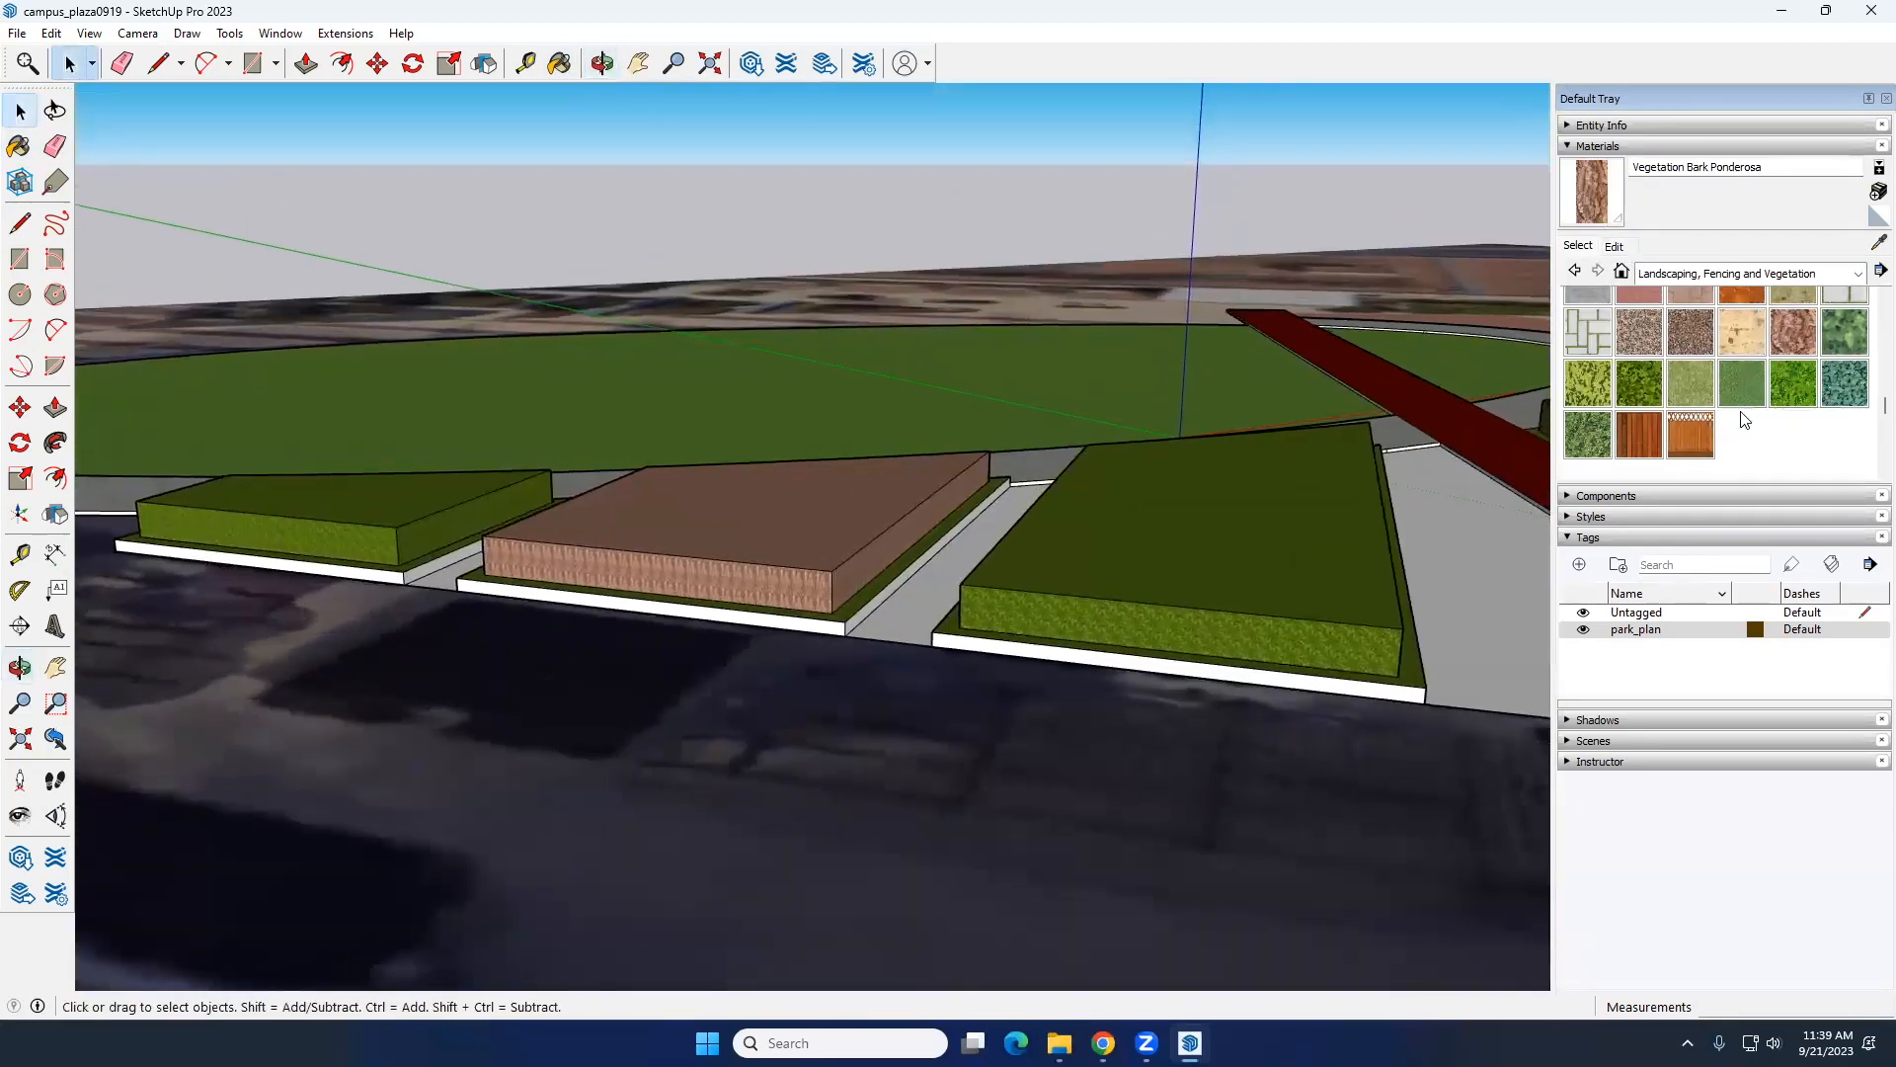
{"action": "scroll", "coordinate": [1744, 425], "scroll_direction": "up", "scroll_amount": 3}
{"action": "scroll", "coordinate": [1741, 451], "scroll_direction": "down", "scroll_amount": 3}
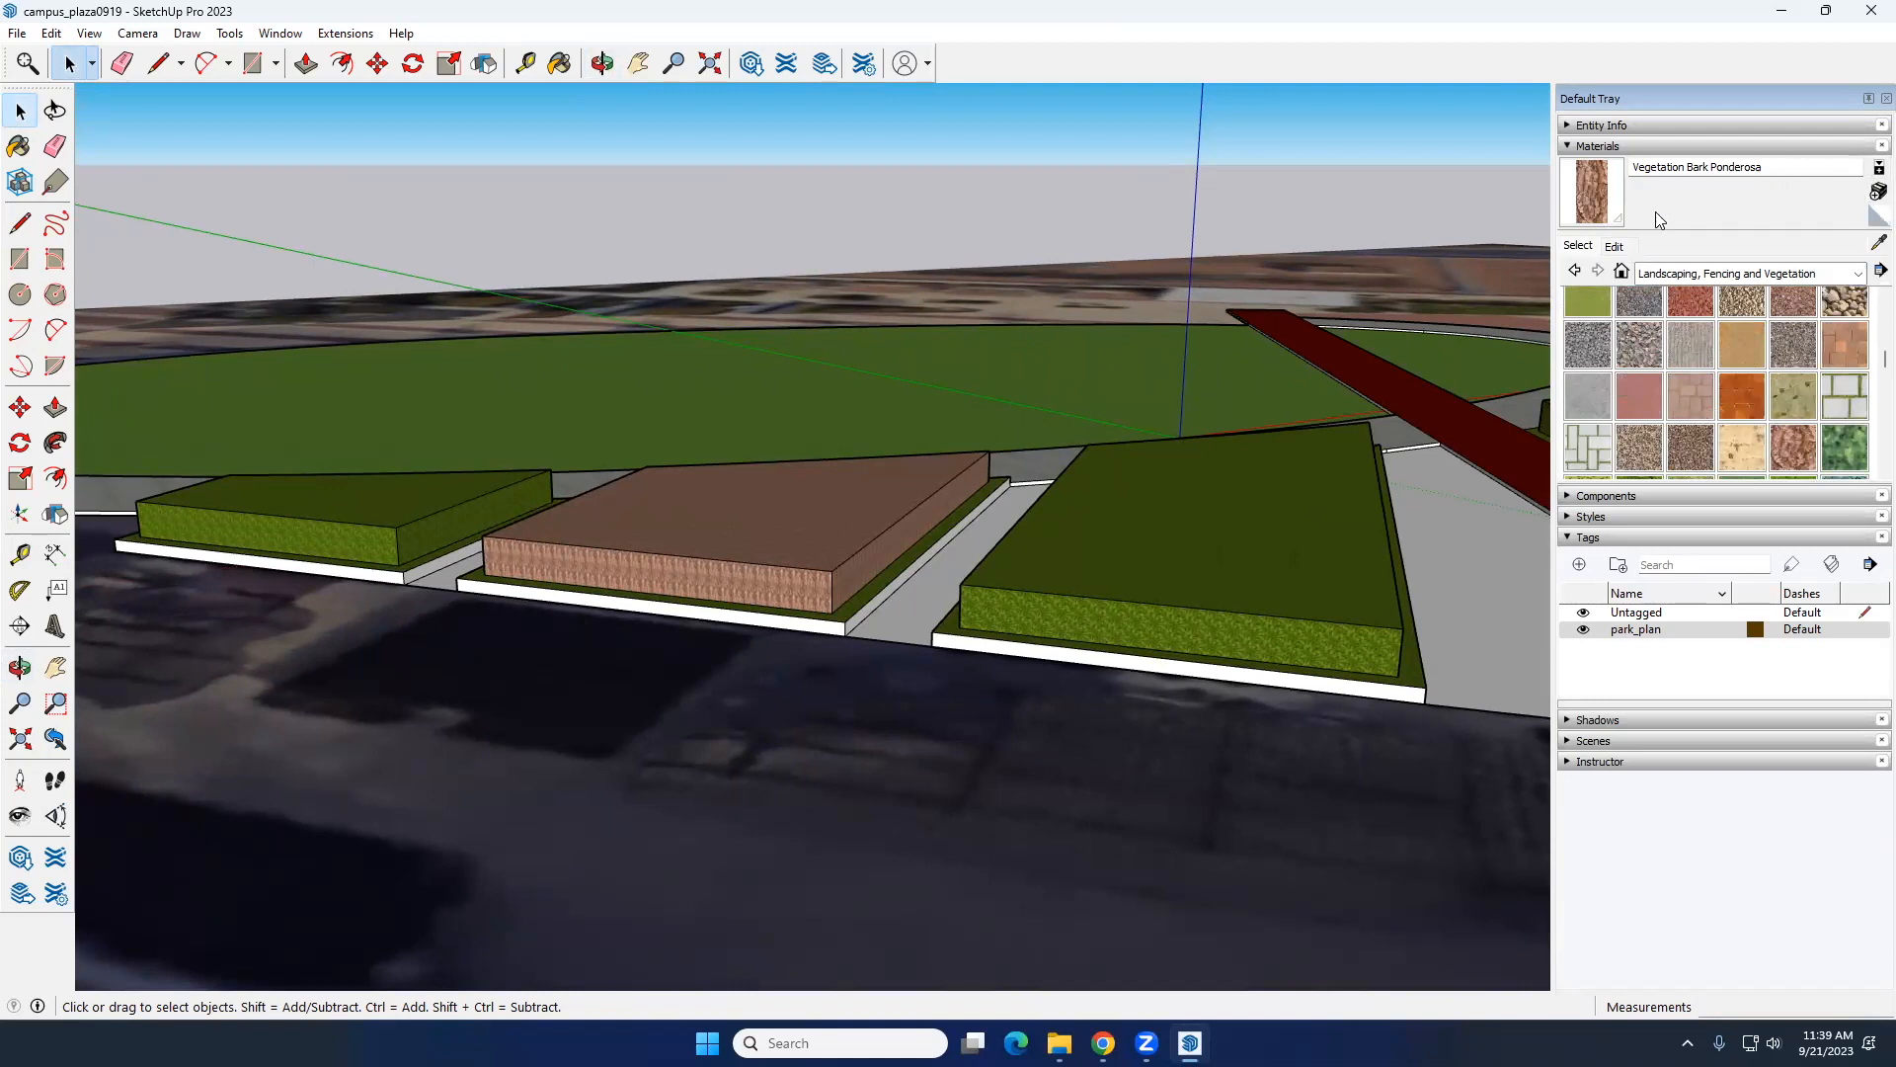
{"action": "left_click", "coordinate": [1615, 246]}
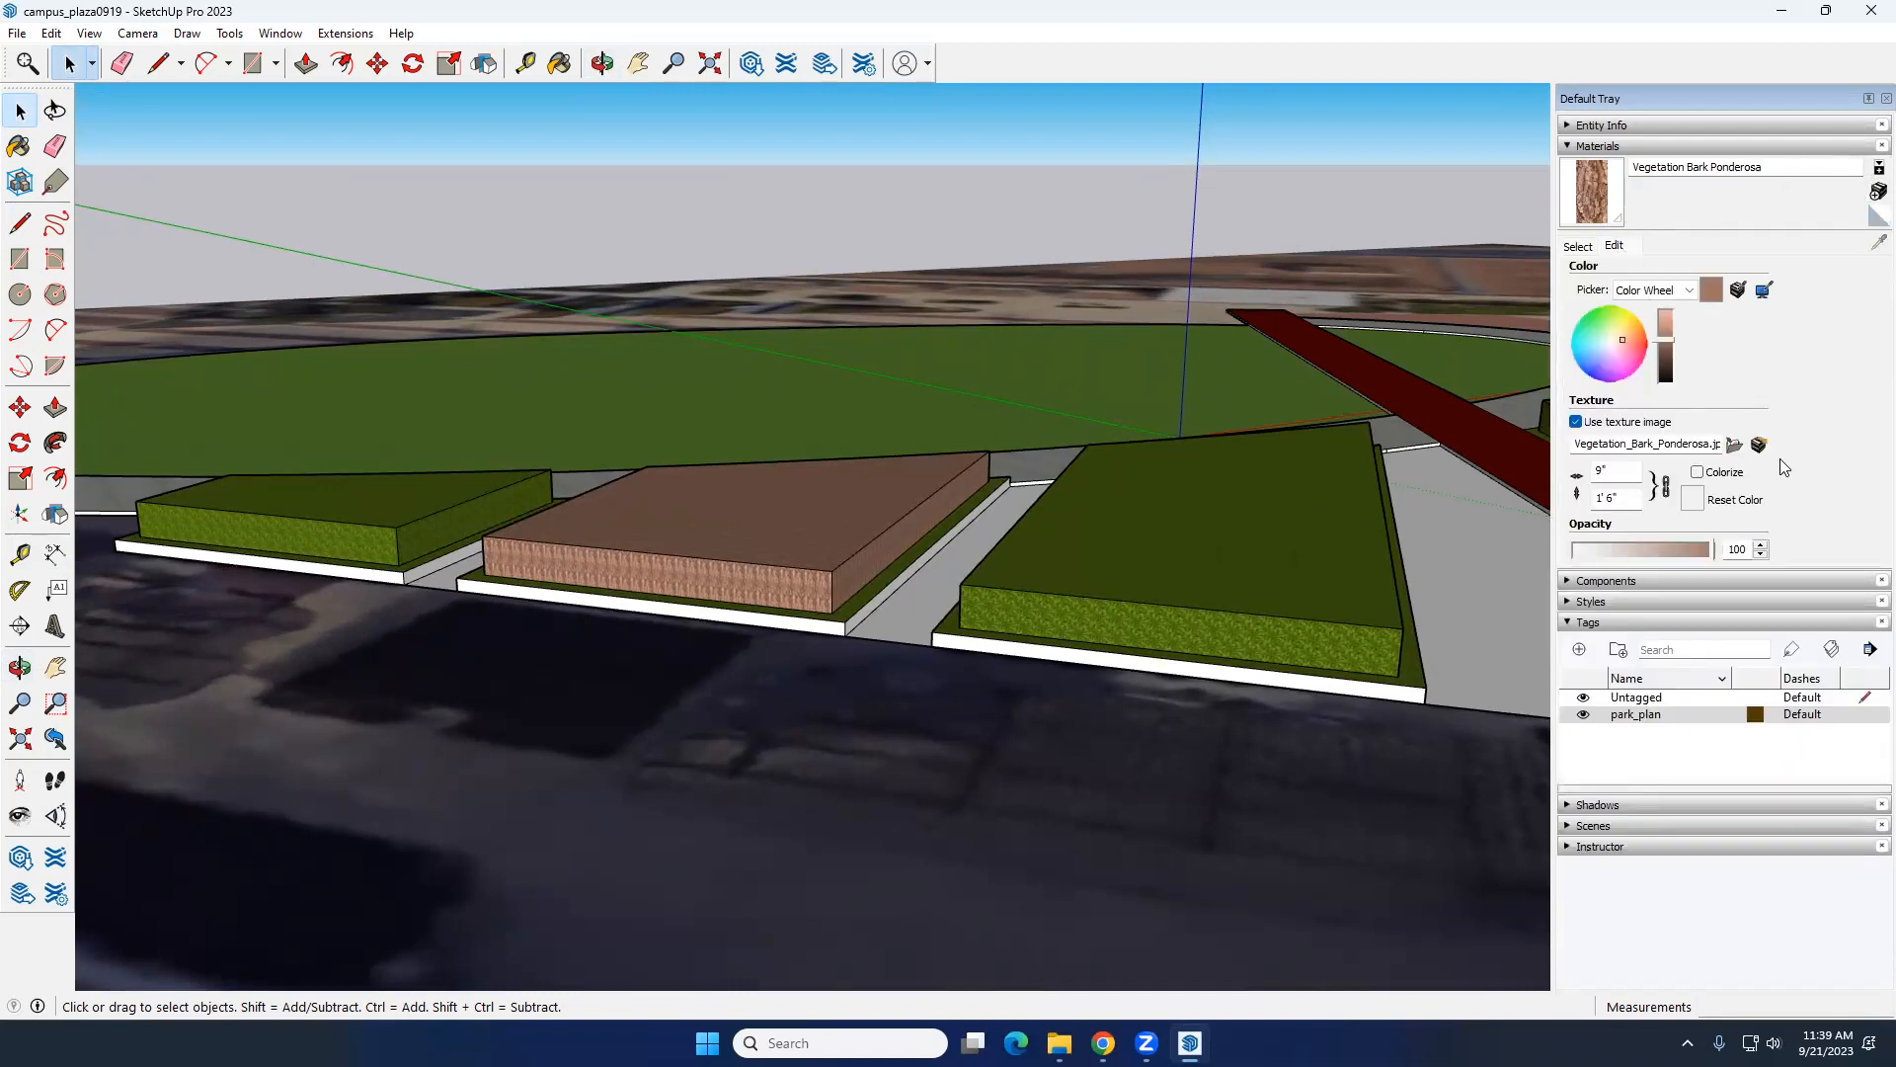
{"action": "left_click", "coordinate": [1578, 246]}
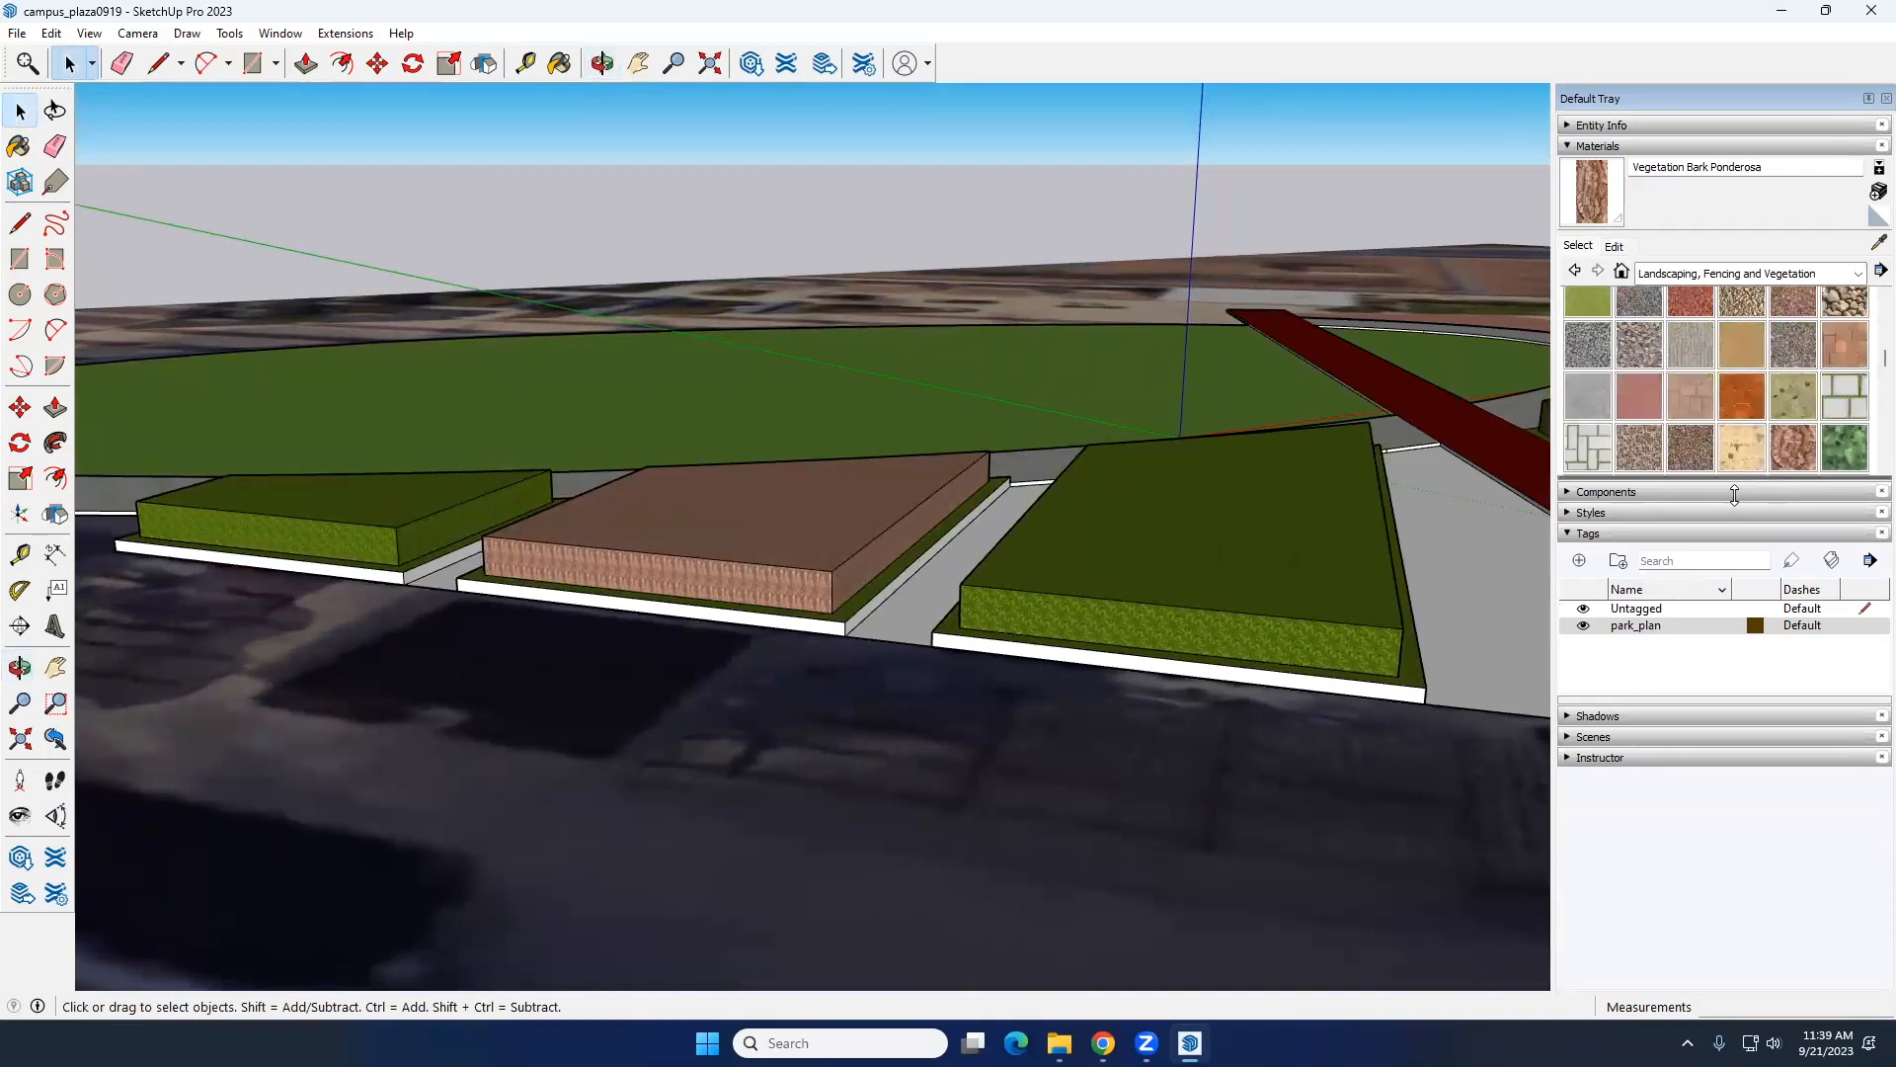
{"action": "left_click_drag", "start_coordinate": [1735, 495], "coordinate": [1734, 496]}
{"action": "scroll", "coordinate": [810, 506], "scroll_direction": "down", "scroll_amount": 5}
Step: Examine the lawn, ring path, walkway and raised beds against the aerial image from several sides
{"action": "middle_click_drag", "start_coordinate": [838, 580], "coordinate": [329, 381]}
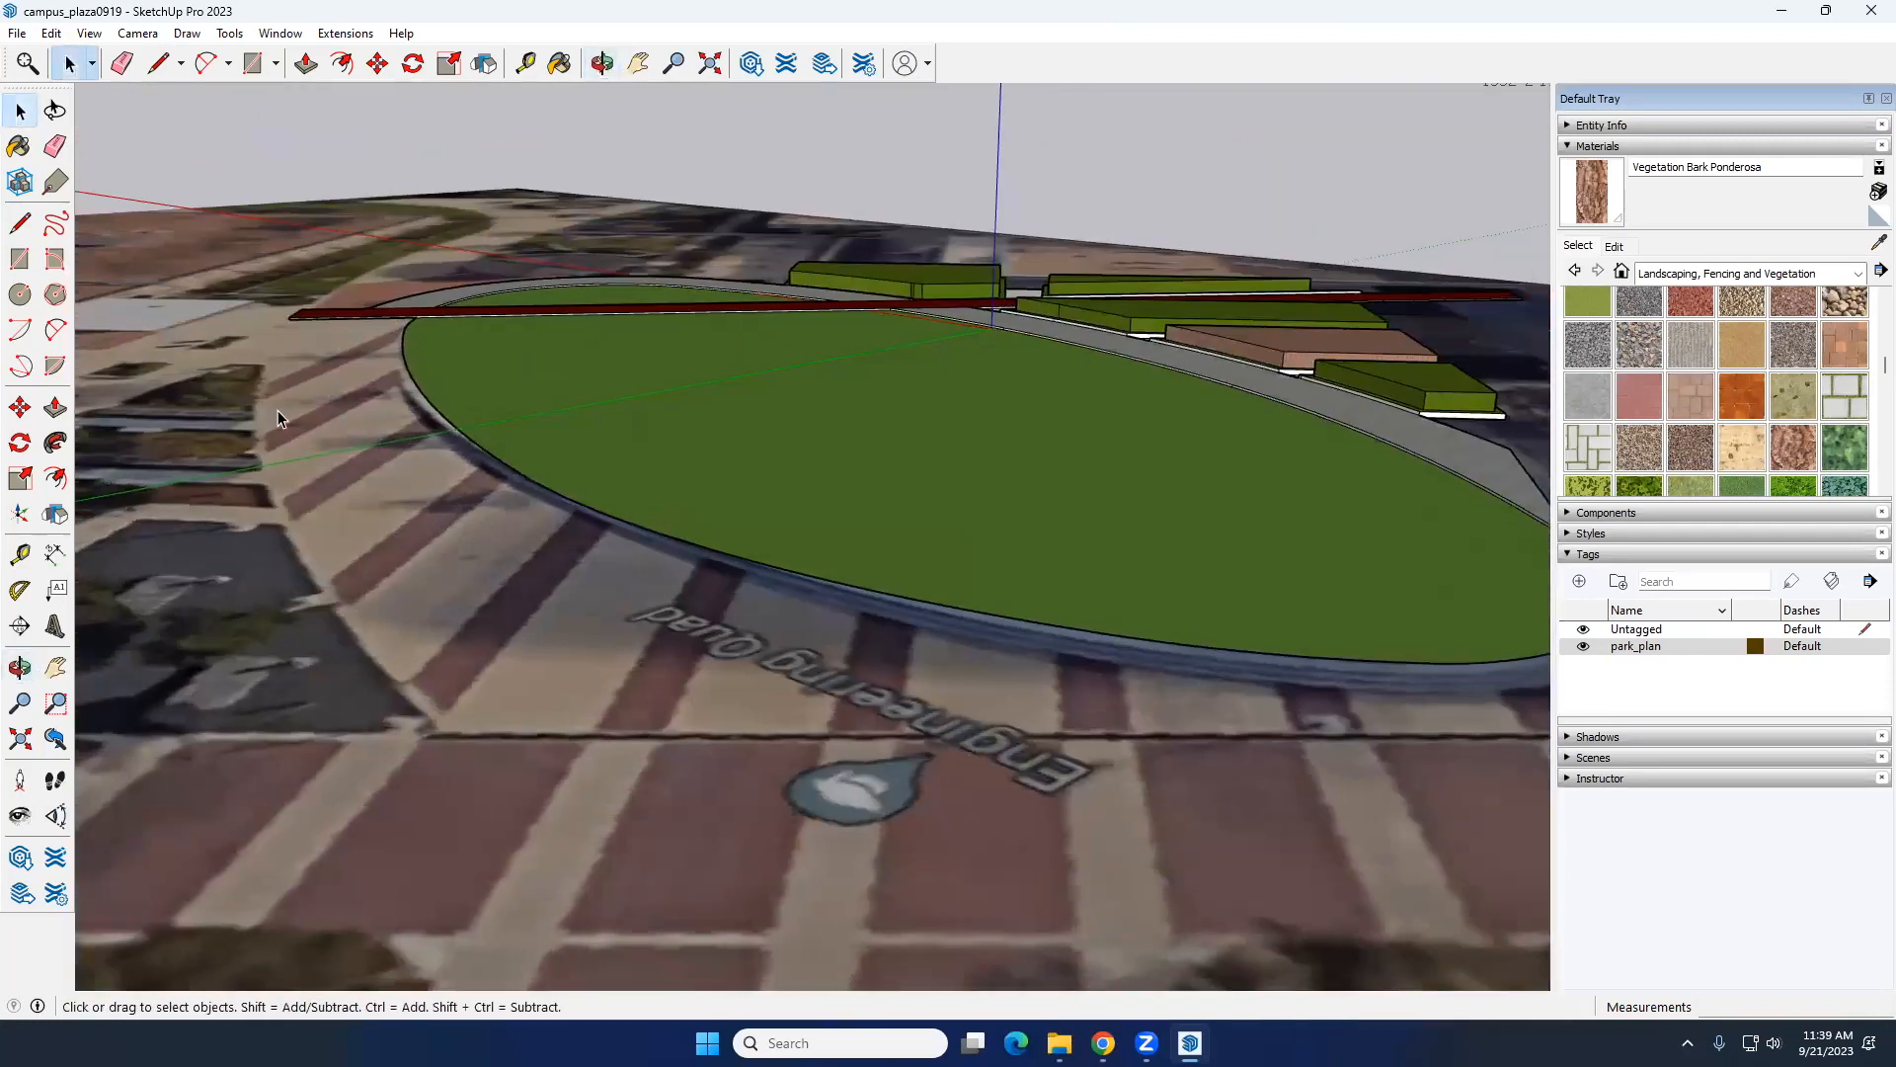
{"action": "middle_click_drag", "start_coordinate": [518, 476], "coordinate": [938, 600]}
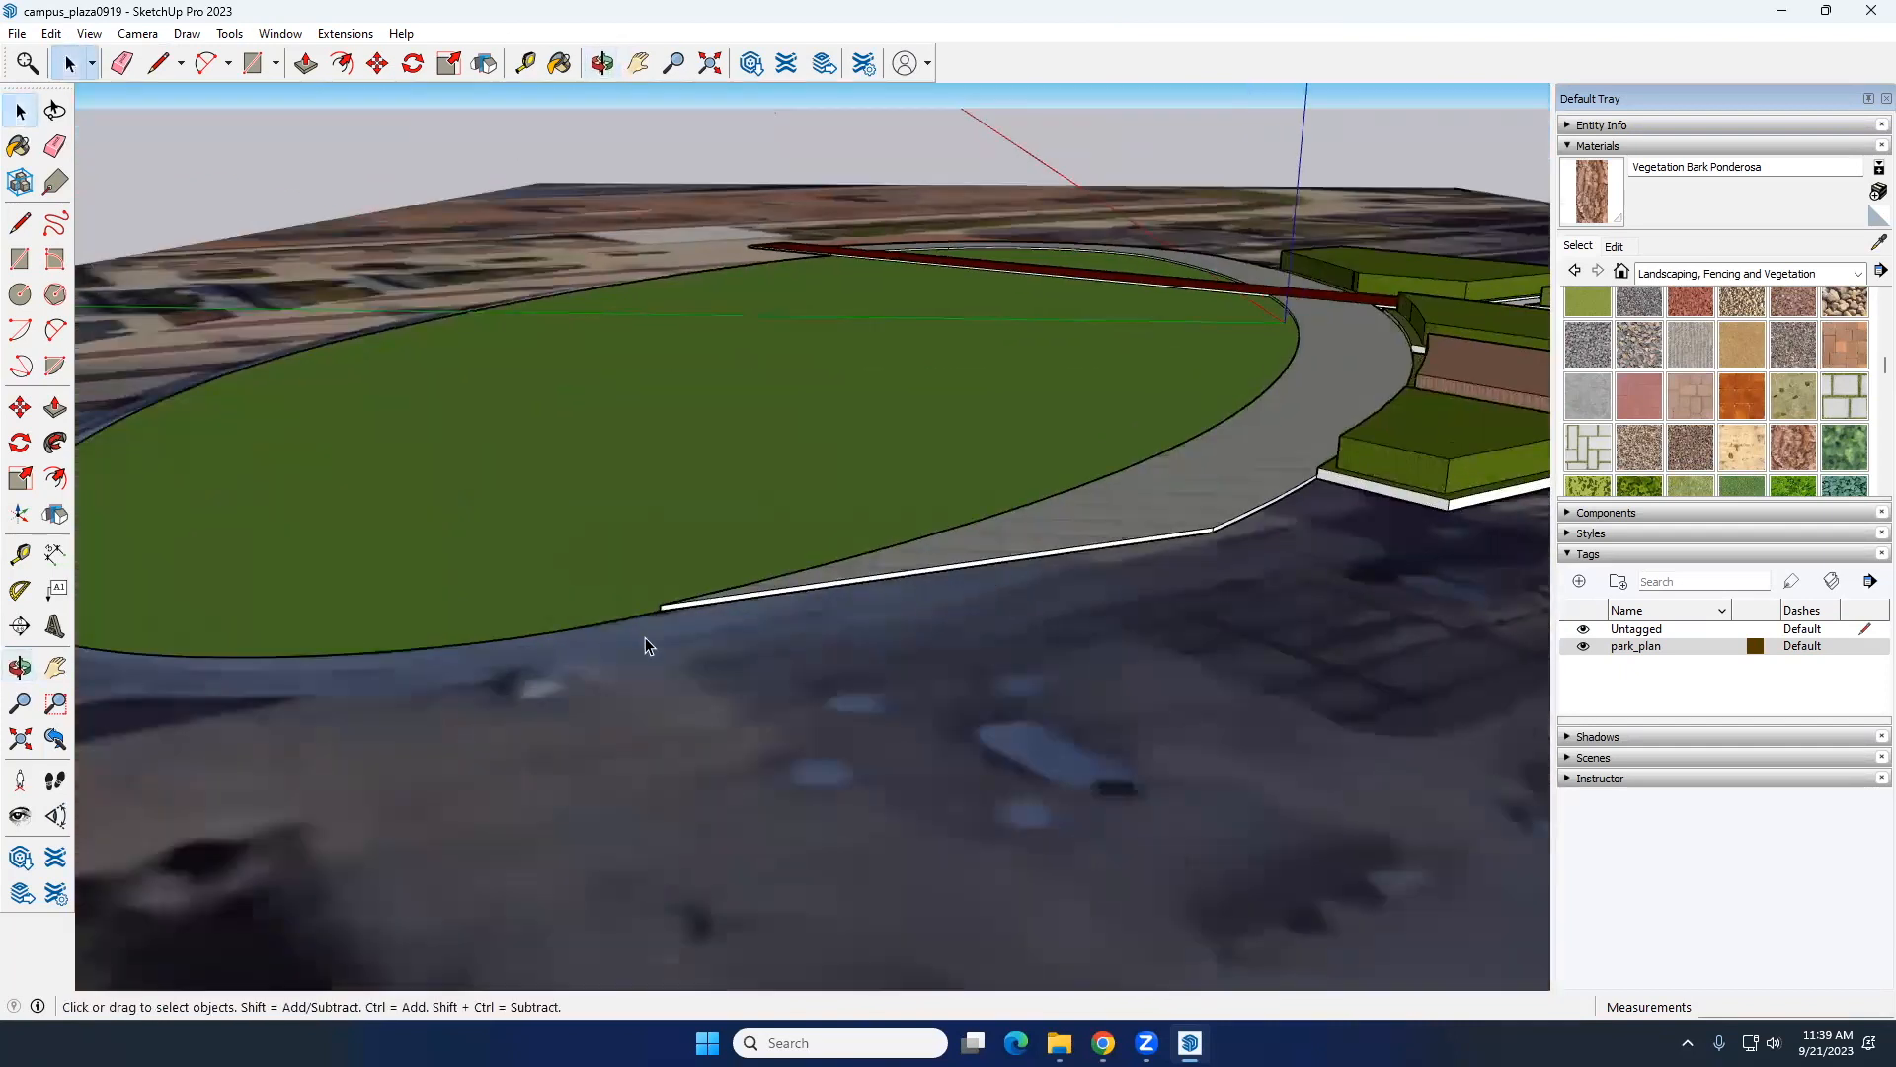
{"action": "middle_click_drag", "start_coordinate": [598, 684], "coordinate": [392, 803]}
{"action": "middle_click_drag", "start_coordinate": [854, 670], "coordinate": [878, 757]}
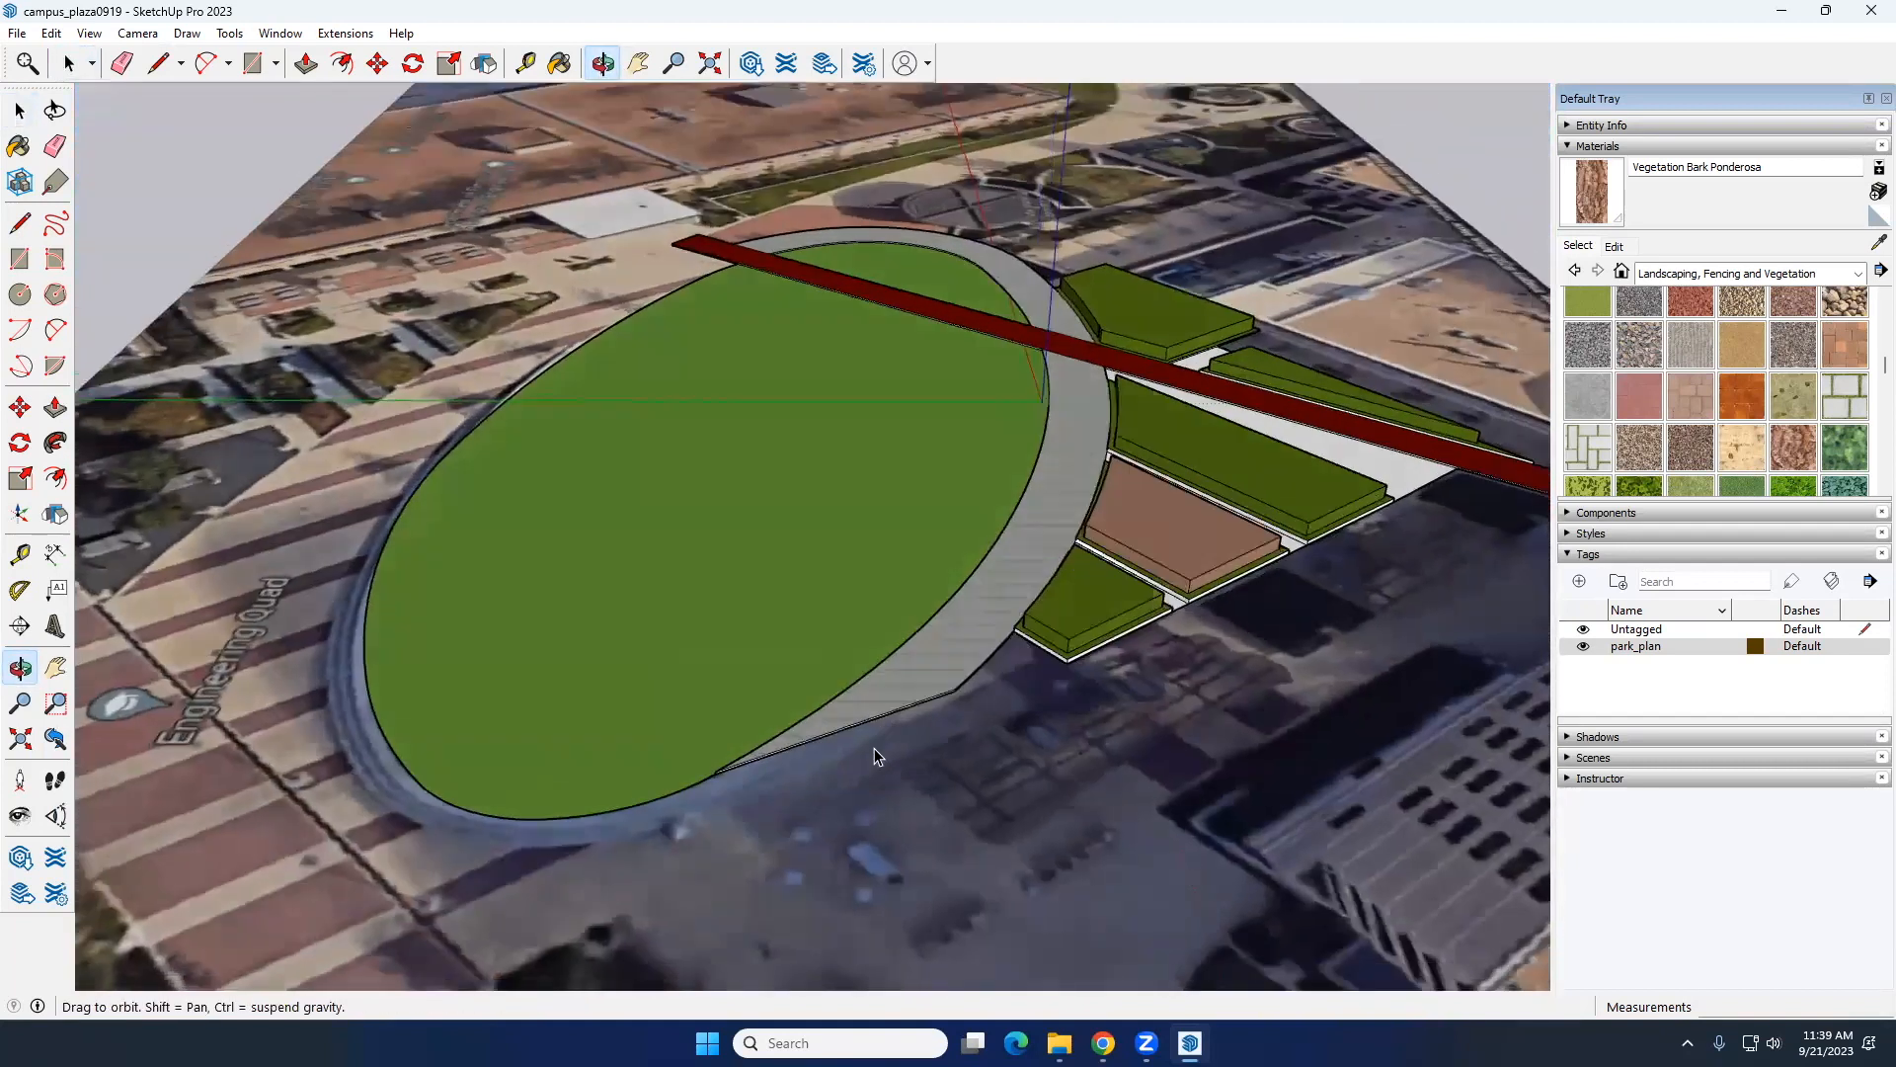
{"action": "middle_click_drag", "start_coordinate": [748, 861], "coordinate": [789, 639]}
{"action": "left_click_drag", "start_coordinate": [789, 639], "coordinate": [1053, 678]}
{"action": "middle_click_drag", "start_coordinate": [336, 637], "coordinate": [596, 672]}
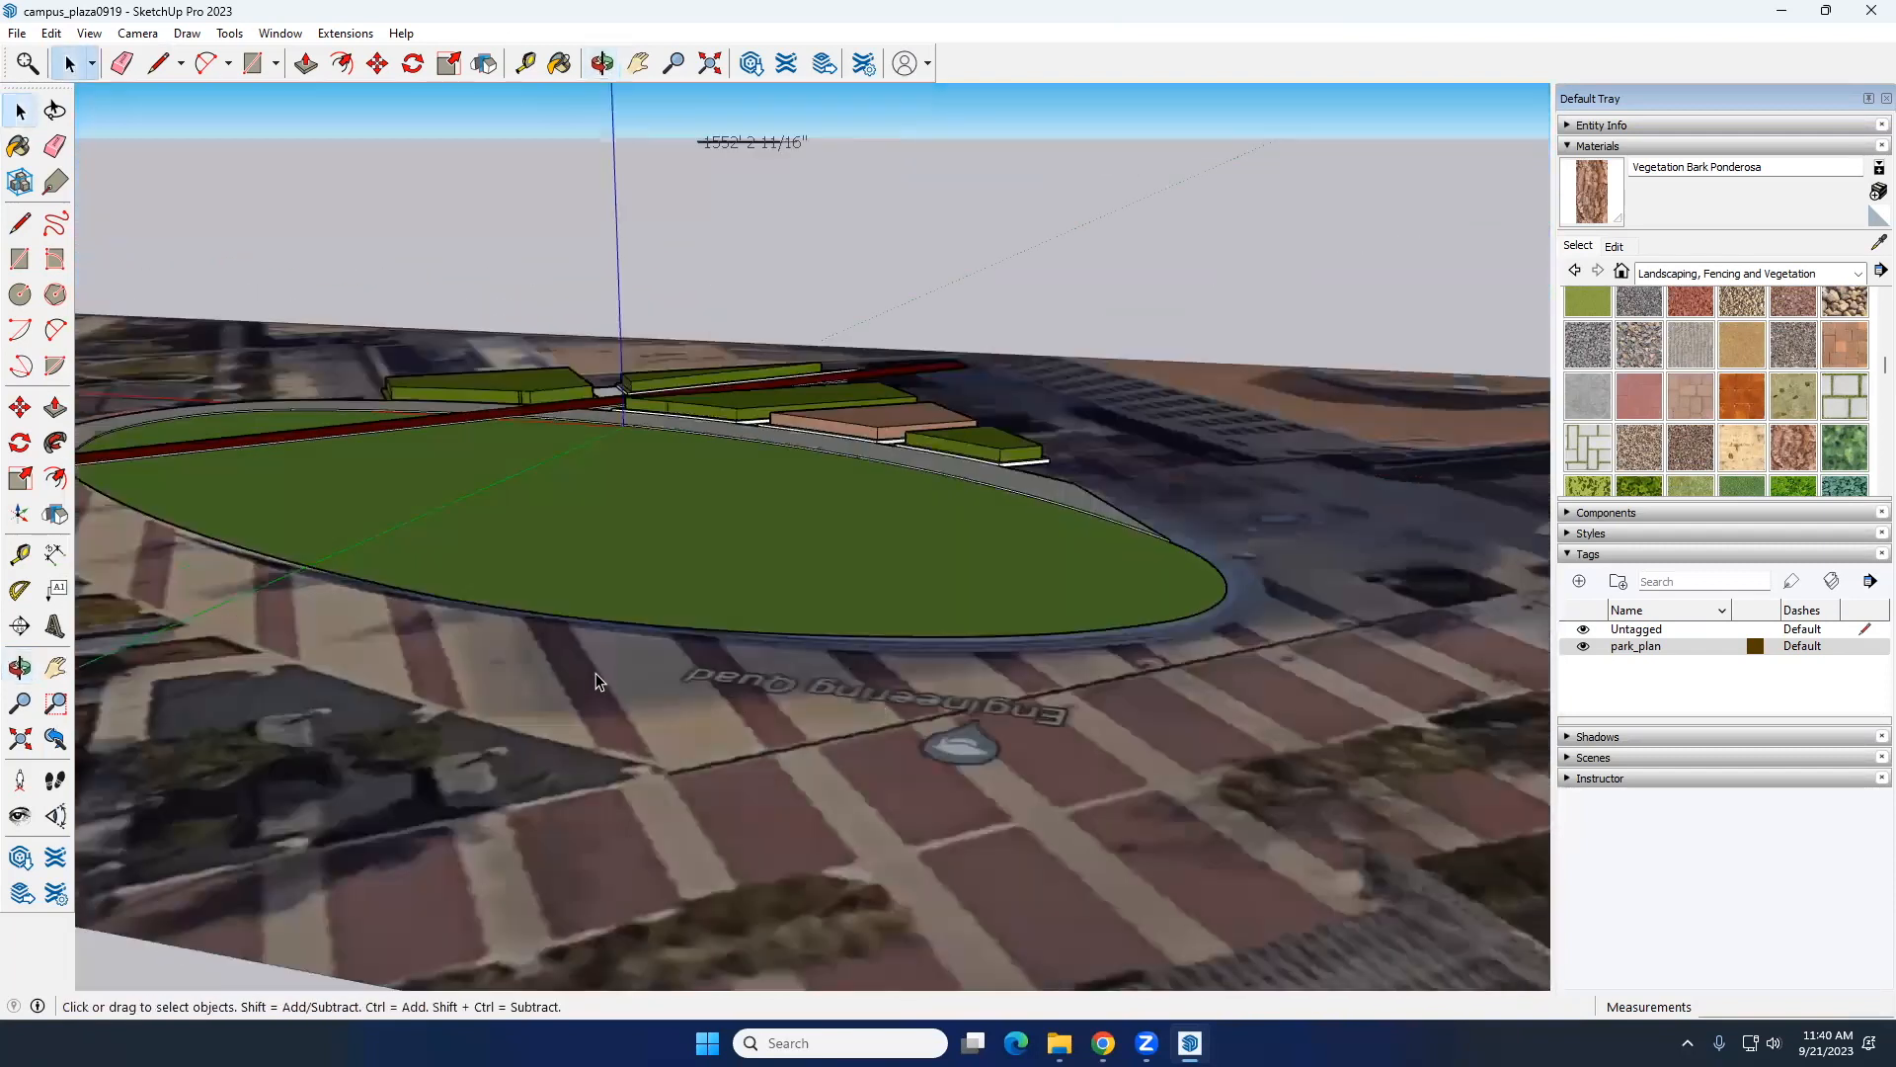
{"action": "middle_click_drag", "start_coordinate": [457, 656], "coordinate": [276, 647]}
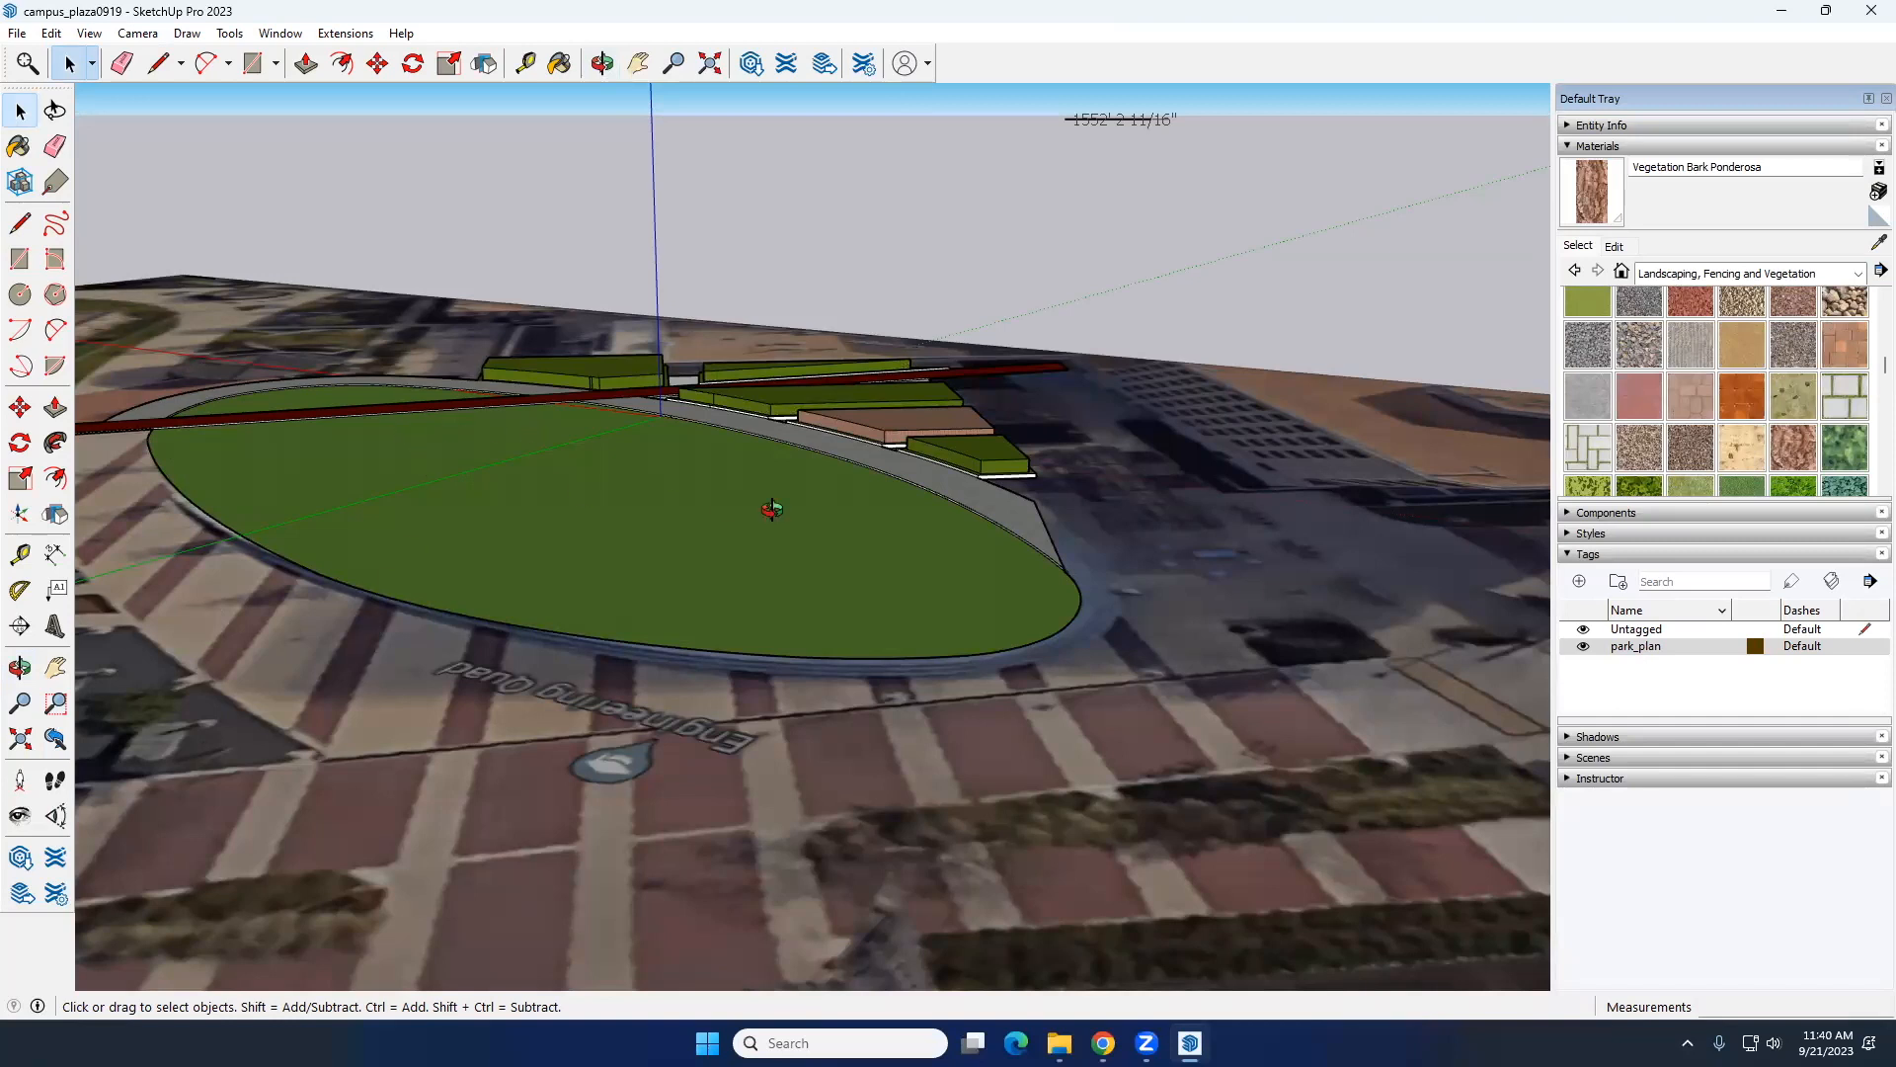
{"action": "middle_click_drag", "start_coordinate": [771, 509], "coordinate": [583, 489]}
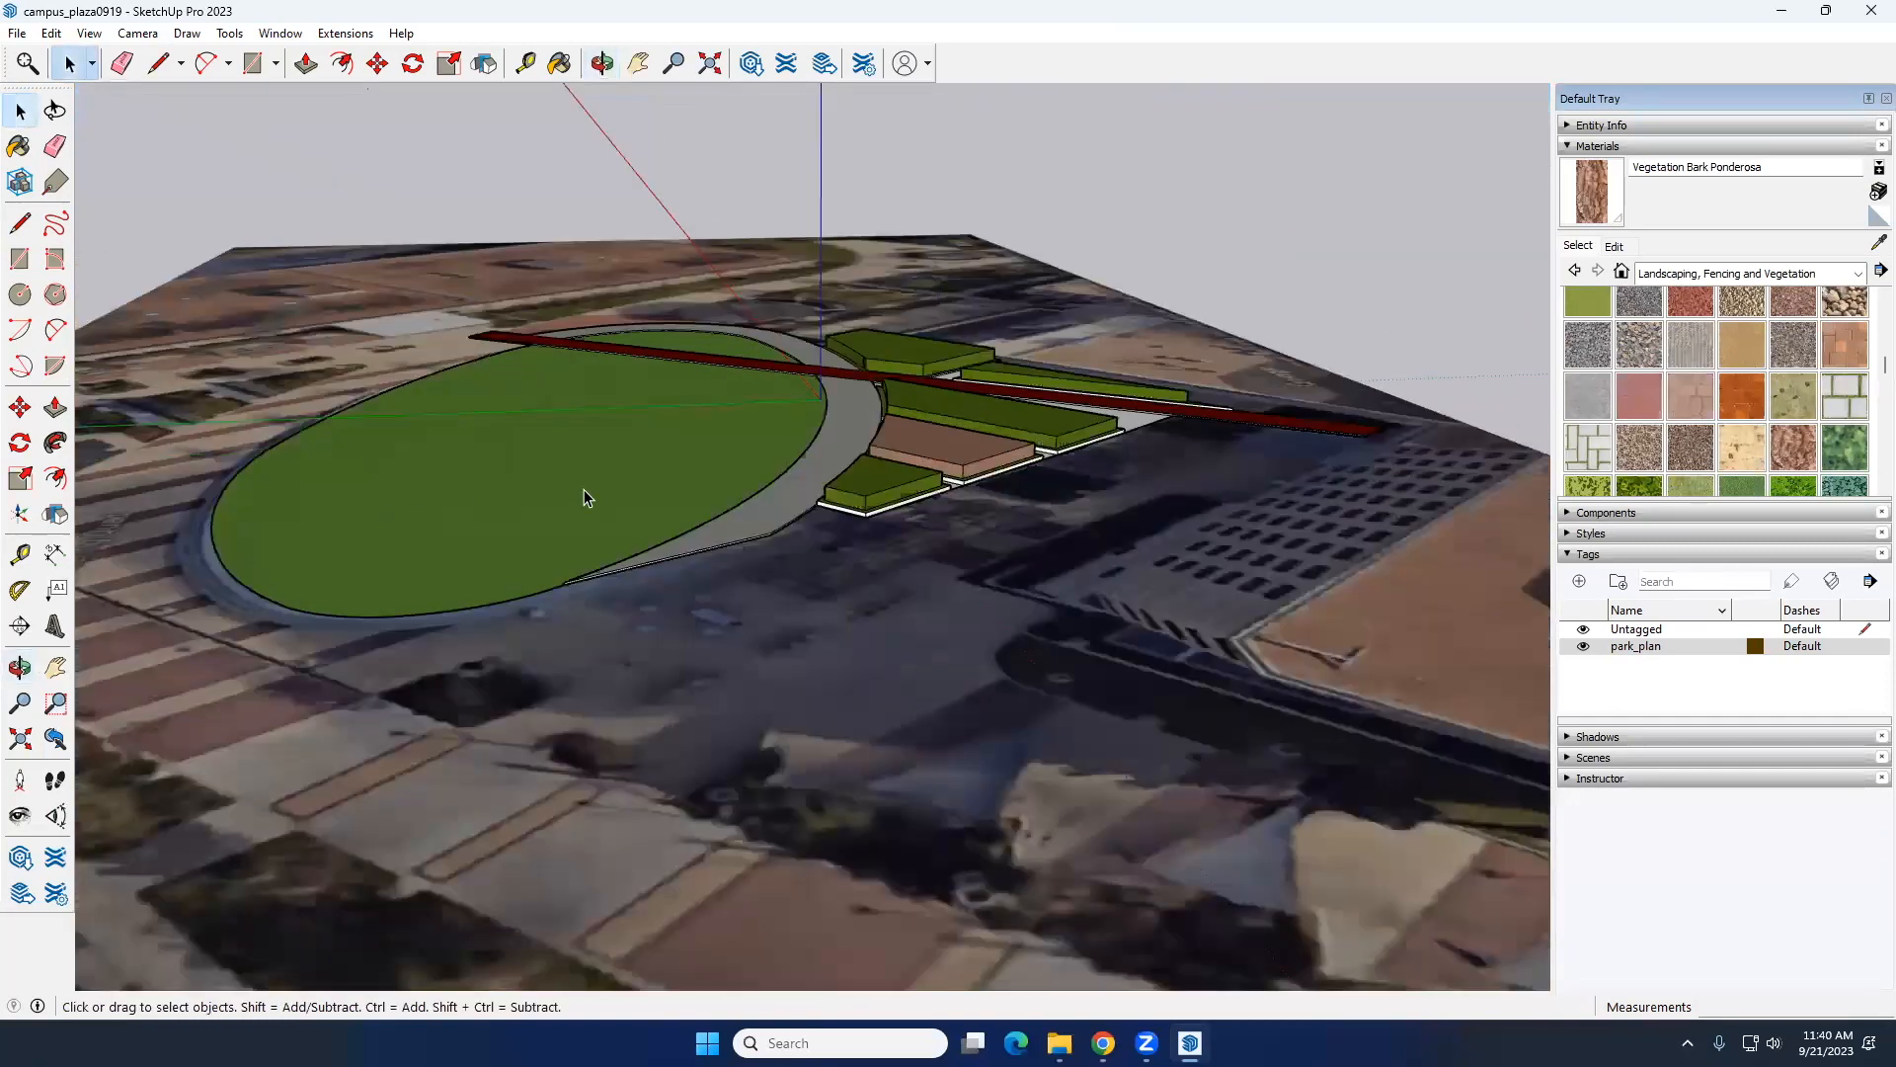
Step: Browse the component library's Landscape category and open a trees collection among its plants
{"action": "left_click", "coordinate": [1730, 276]}
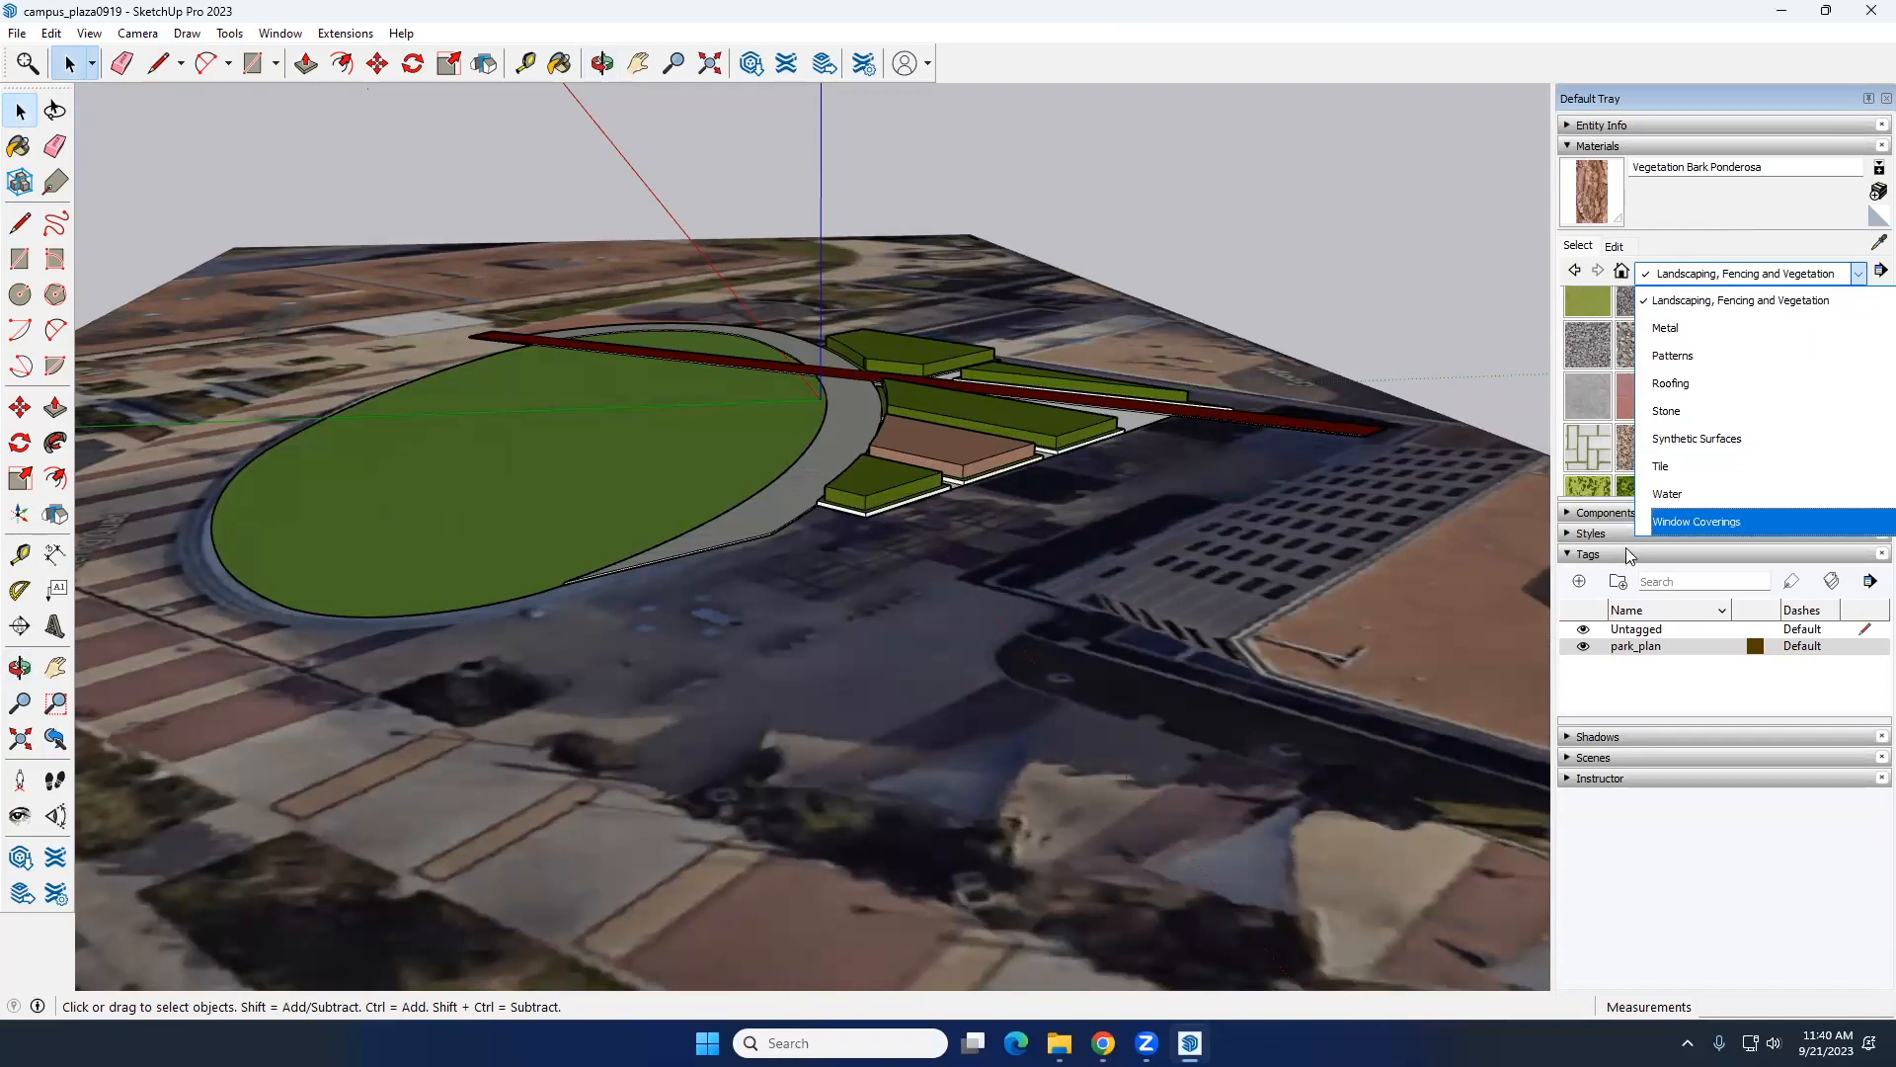
{"action": "left_click", "coordinate": [1616, 513]}
{"action": "left_click", "coordinate": [1616, 510]}
{"action": "left_click", "coordinate": [1687, 639]}
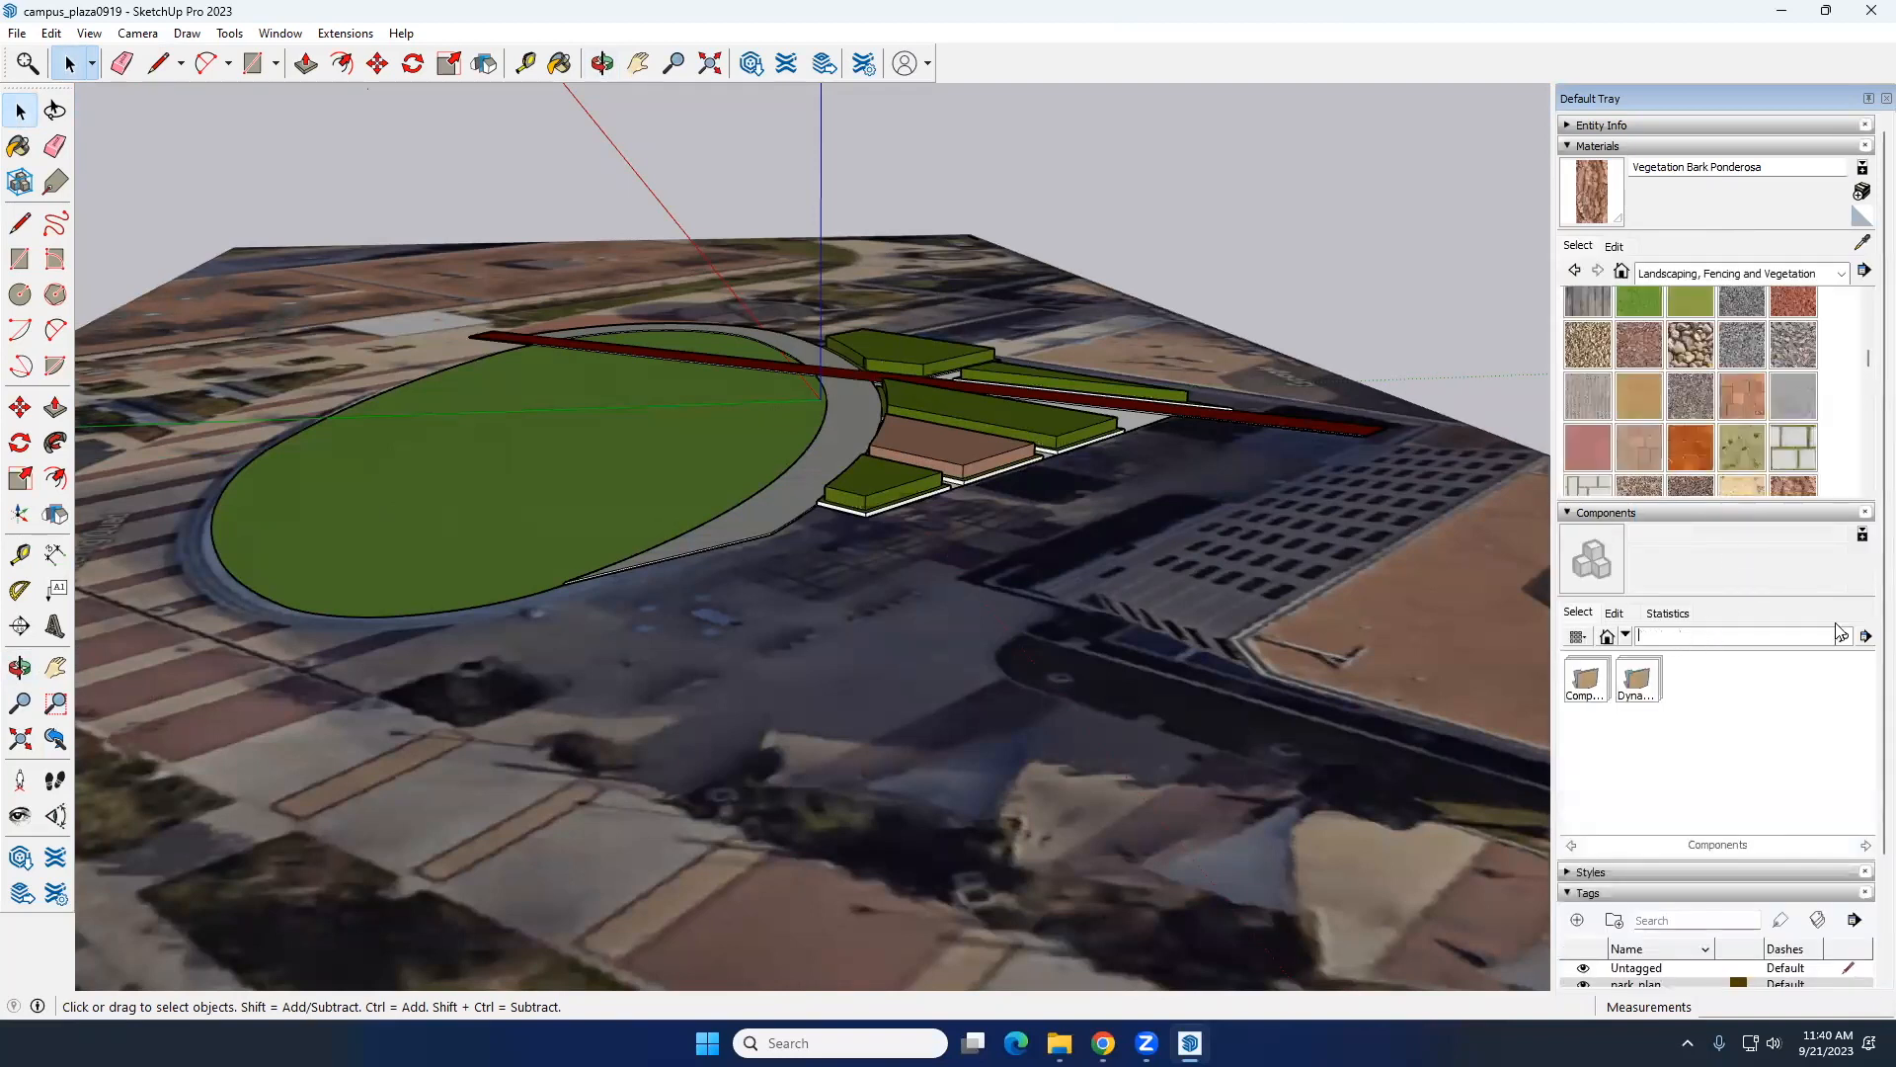
{"action": "left_click", "coordinate": [1625, 635]}
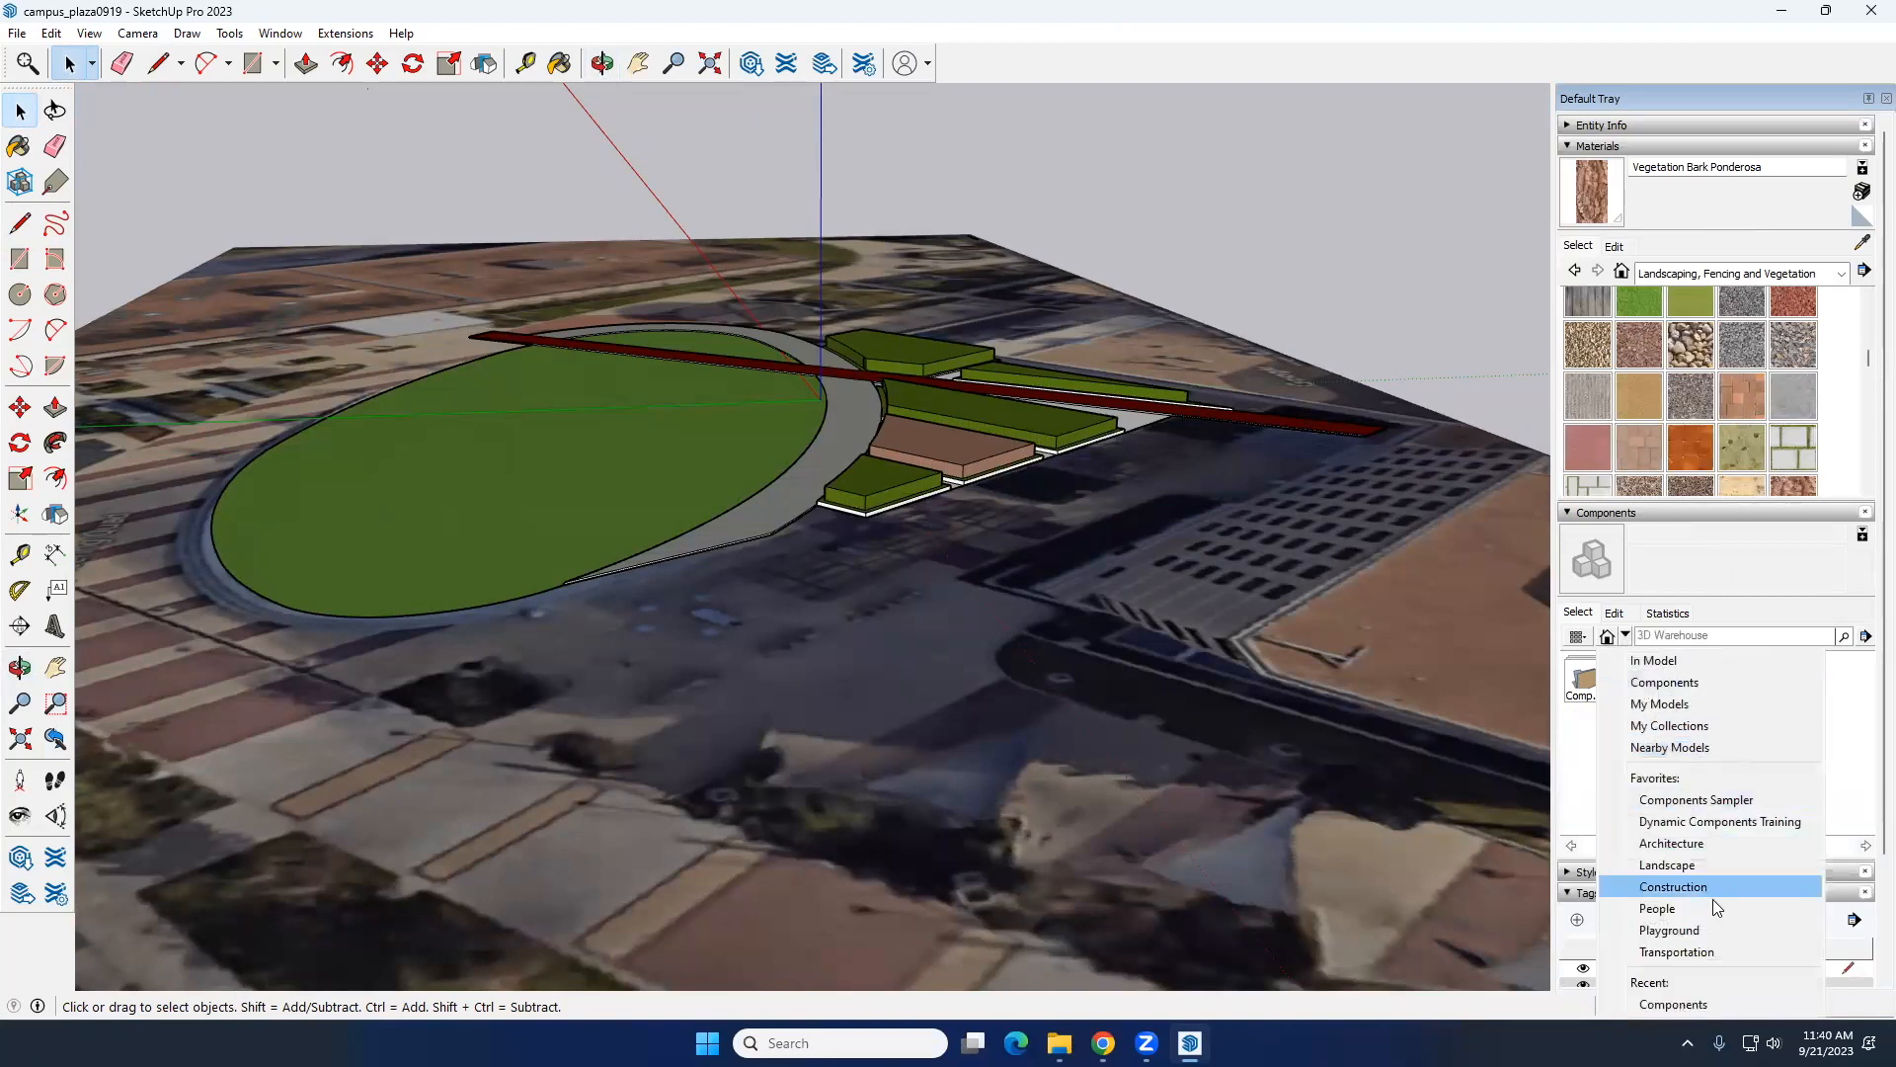
{"action": "left_click", "coordinate": [1708, 867]}
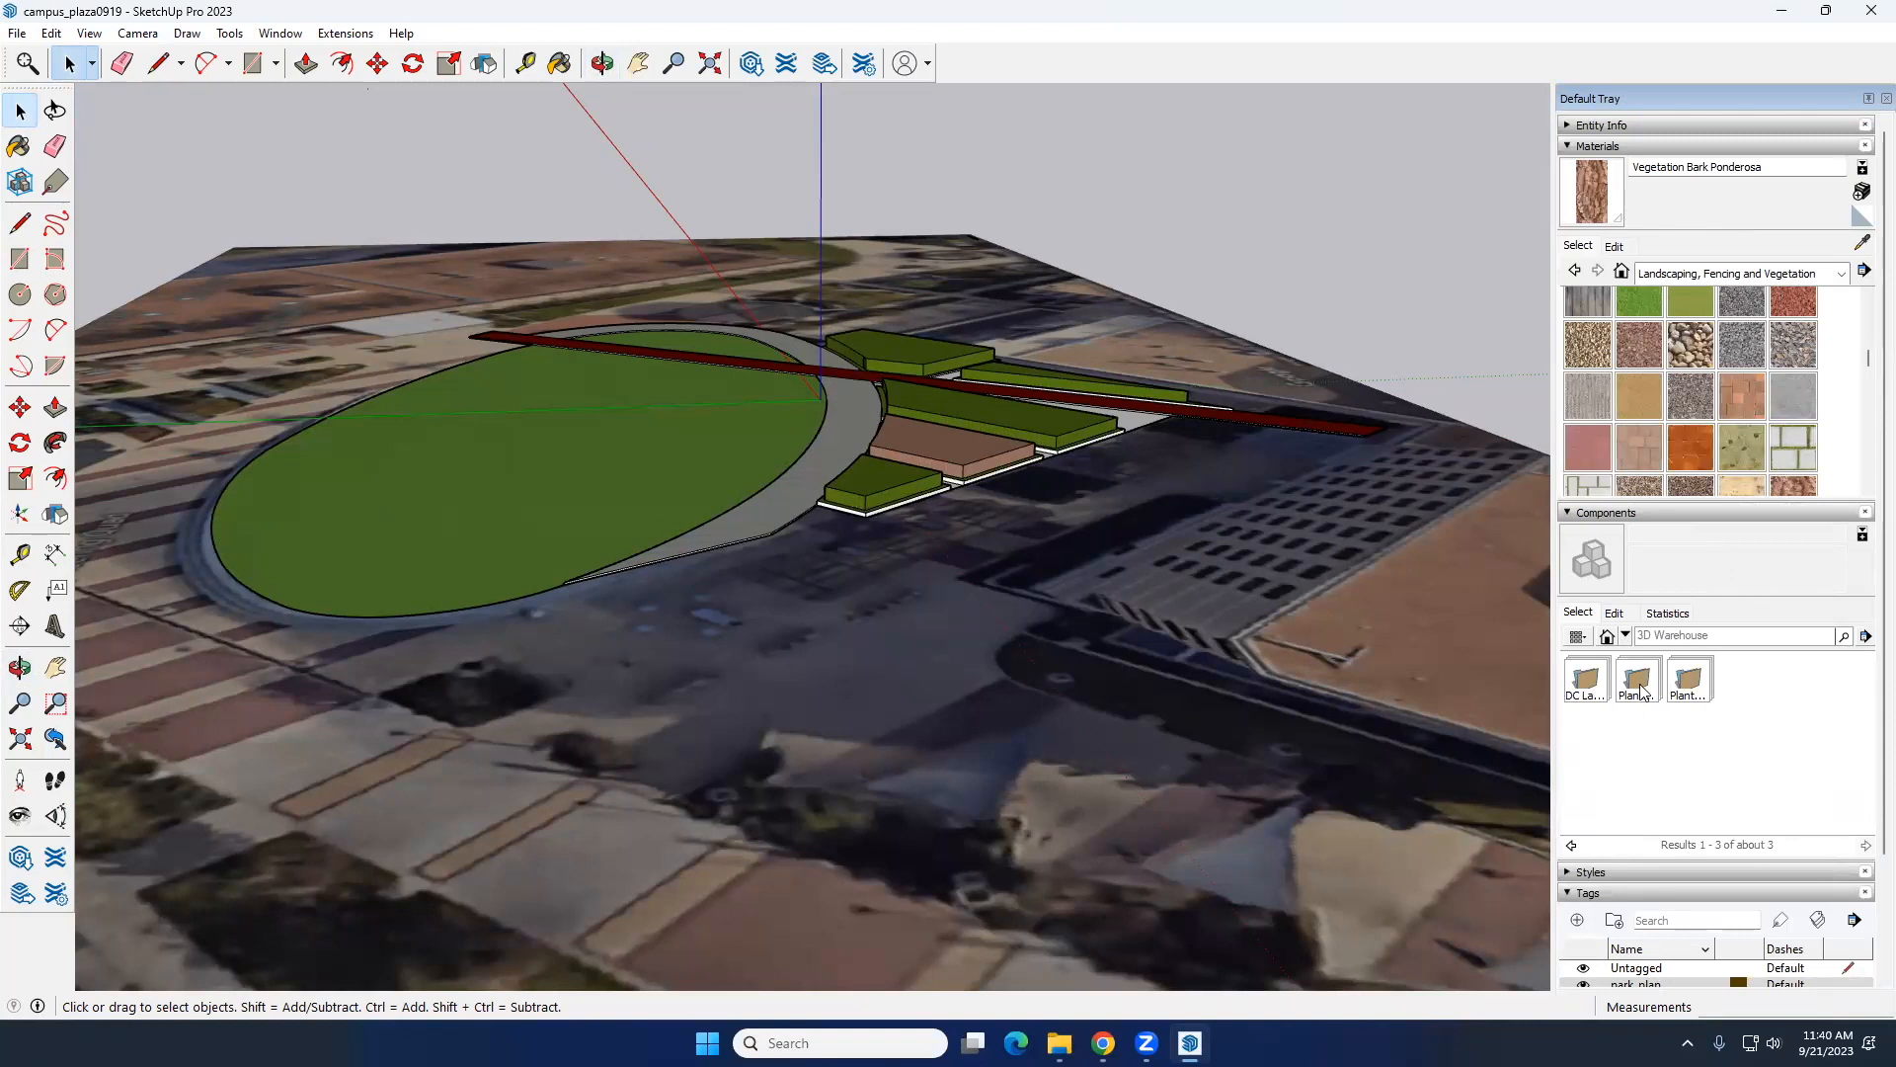
{"action": "left_click", "coordinate": [1689, 681]}
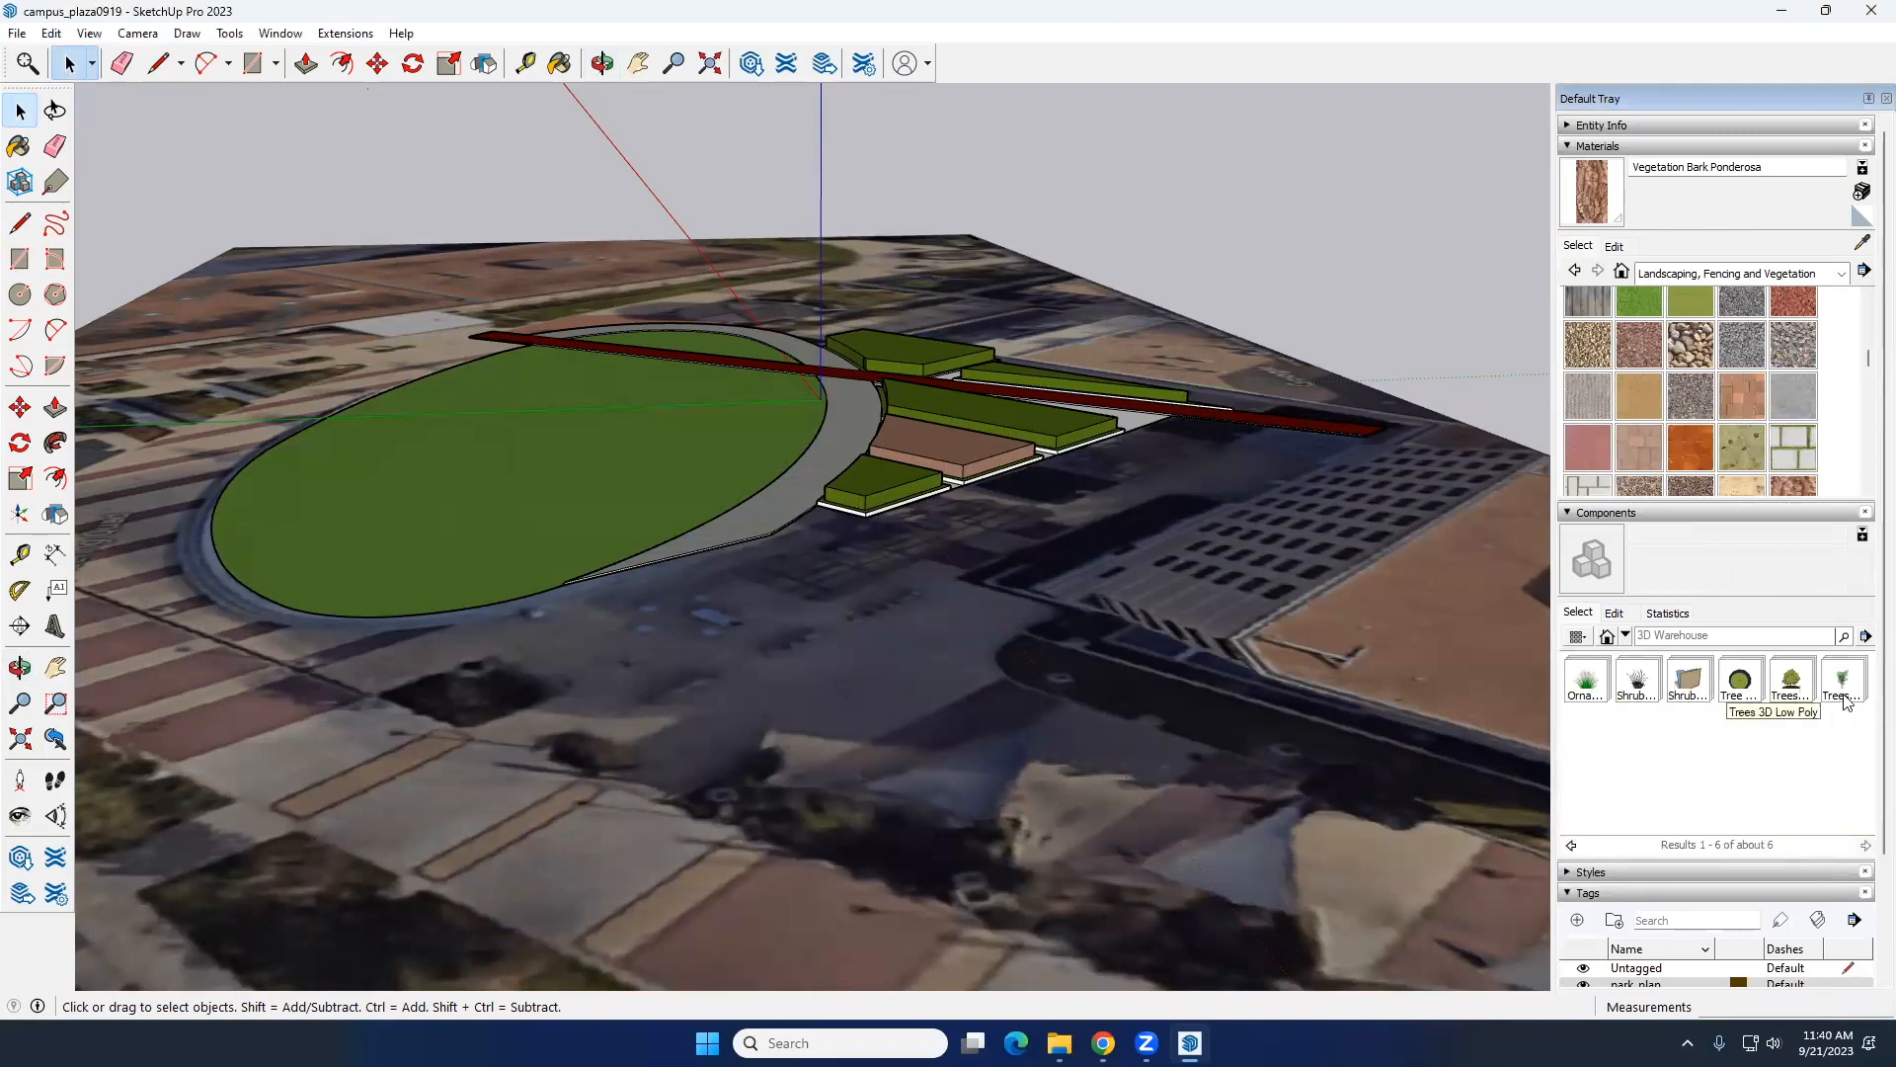
{"action": "left_click", "coordinate": [1792, 692]}
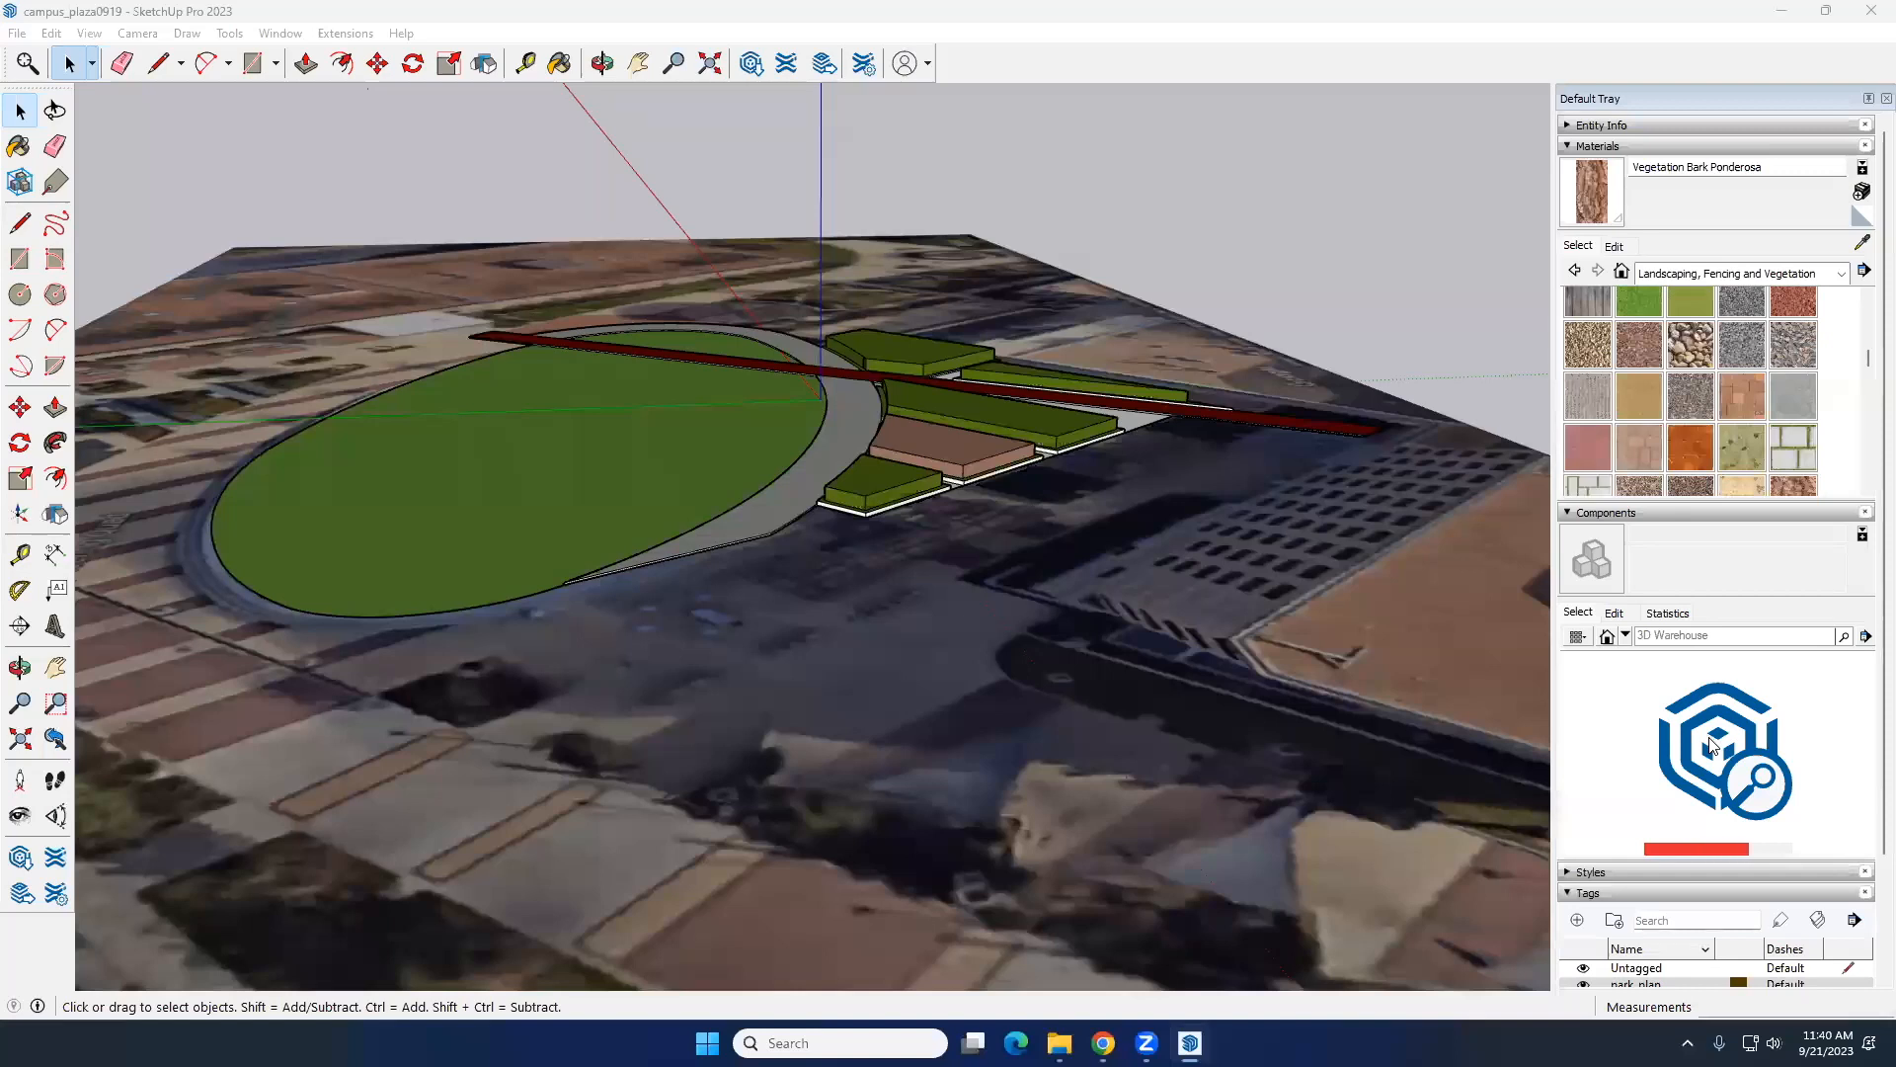
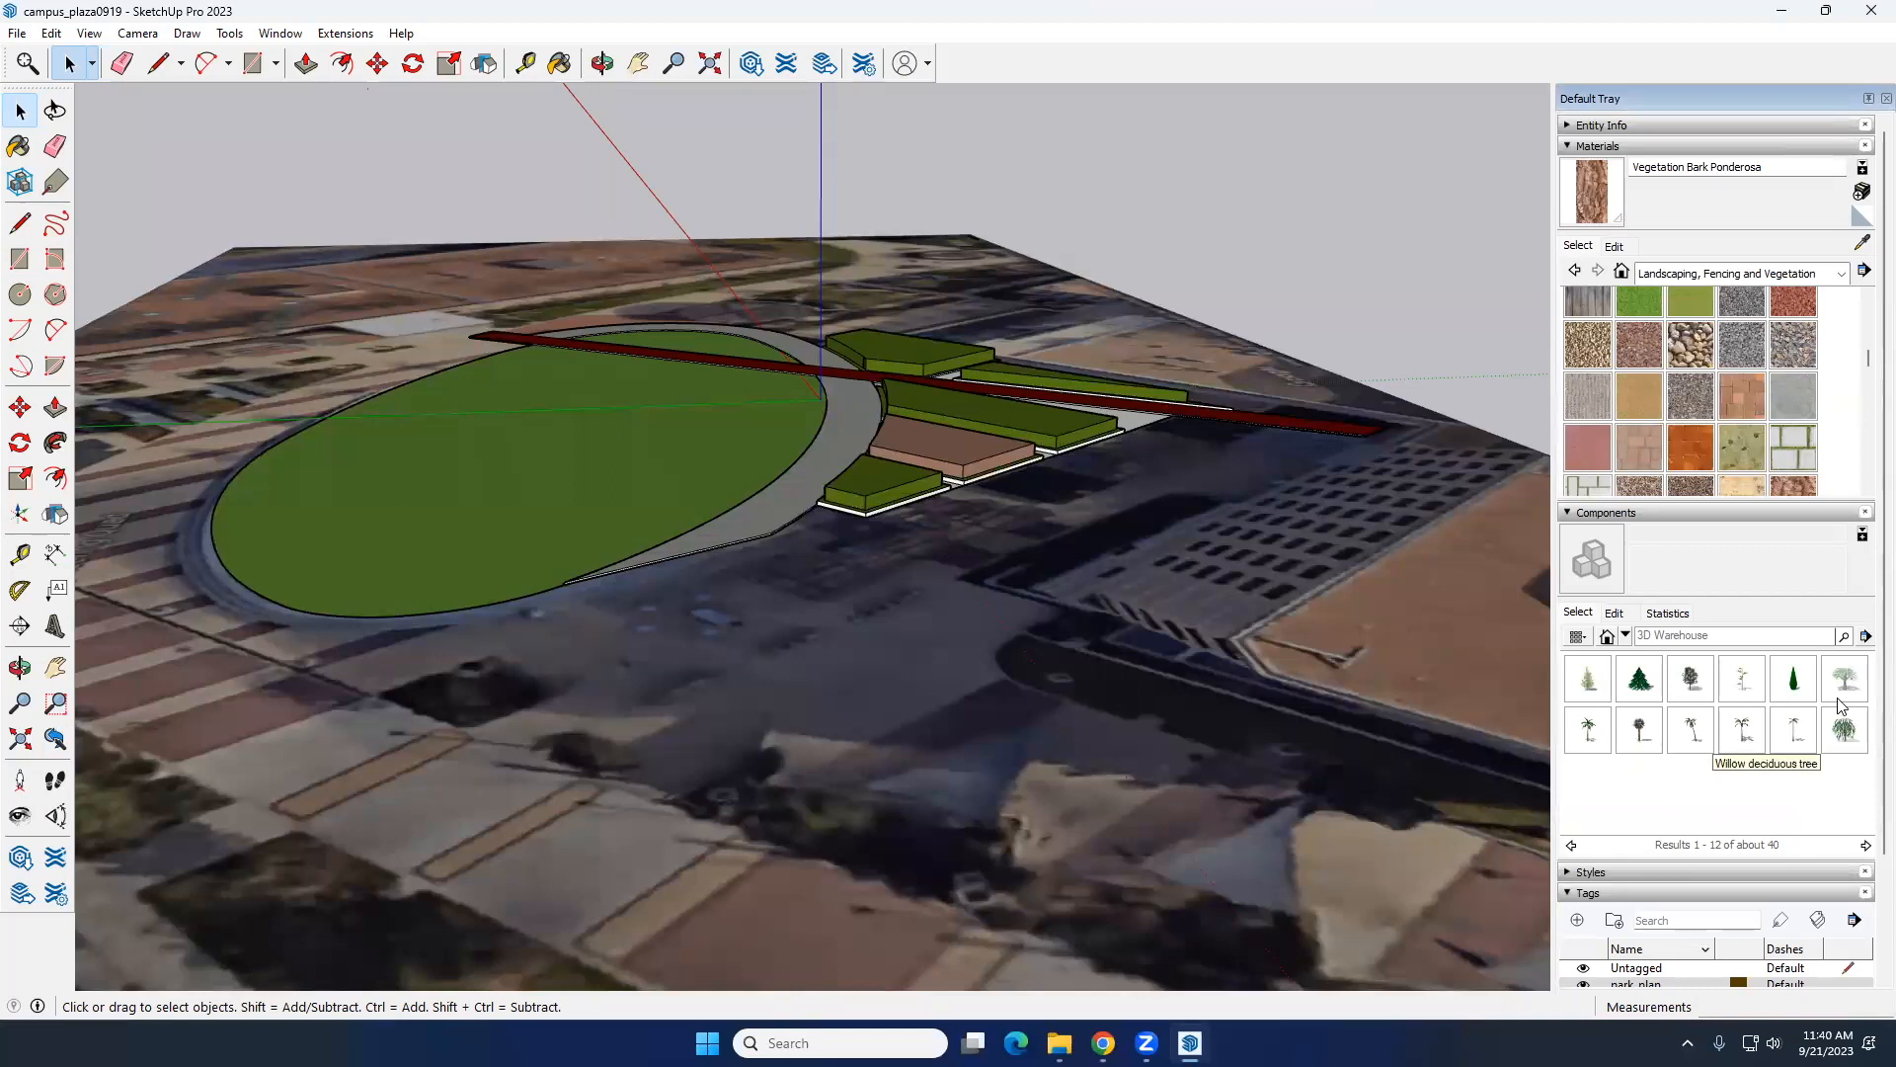
Step: Browse the Plants Low Poly collection and pick the second plan tree in Tree Plans 2D Low Poly
{"action": "left_click", "coordinate": [1625, 637]}
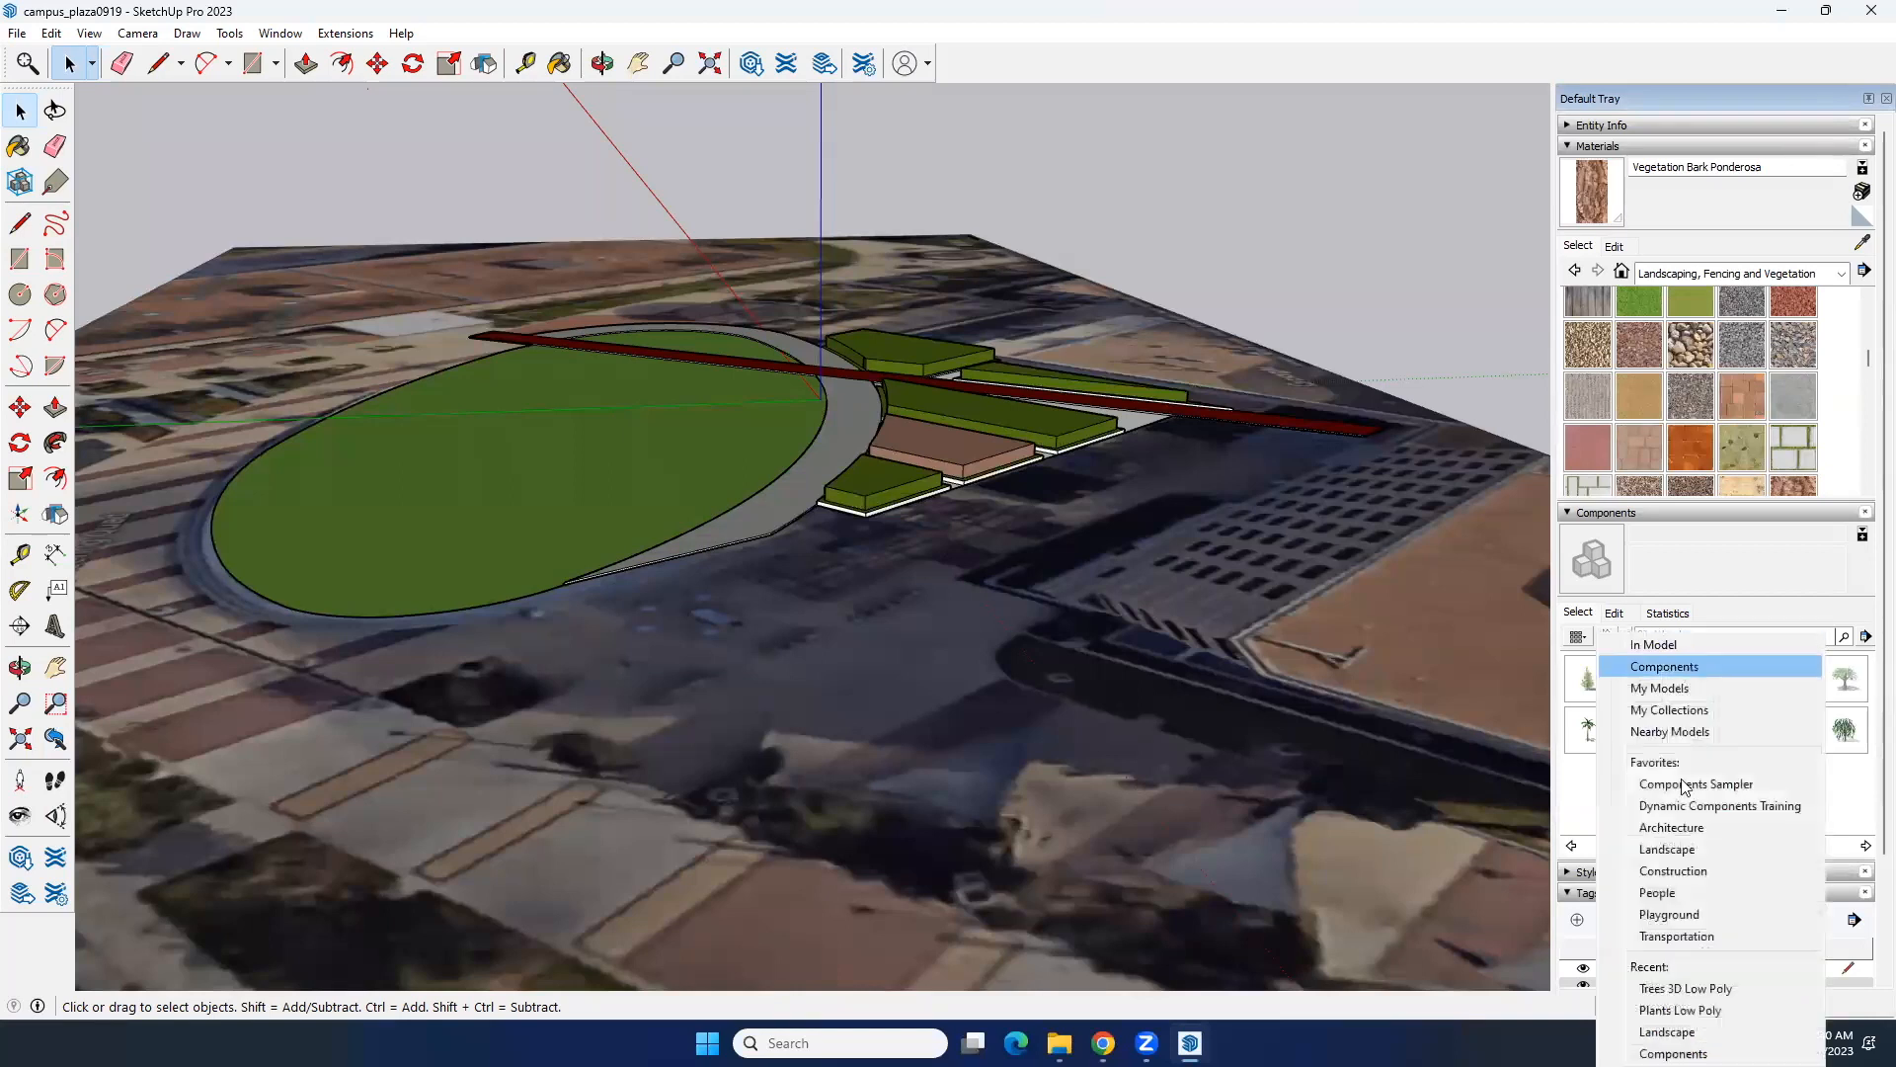
{"action": "left_click", "coordinate": [1687, 1009]}
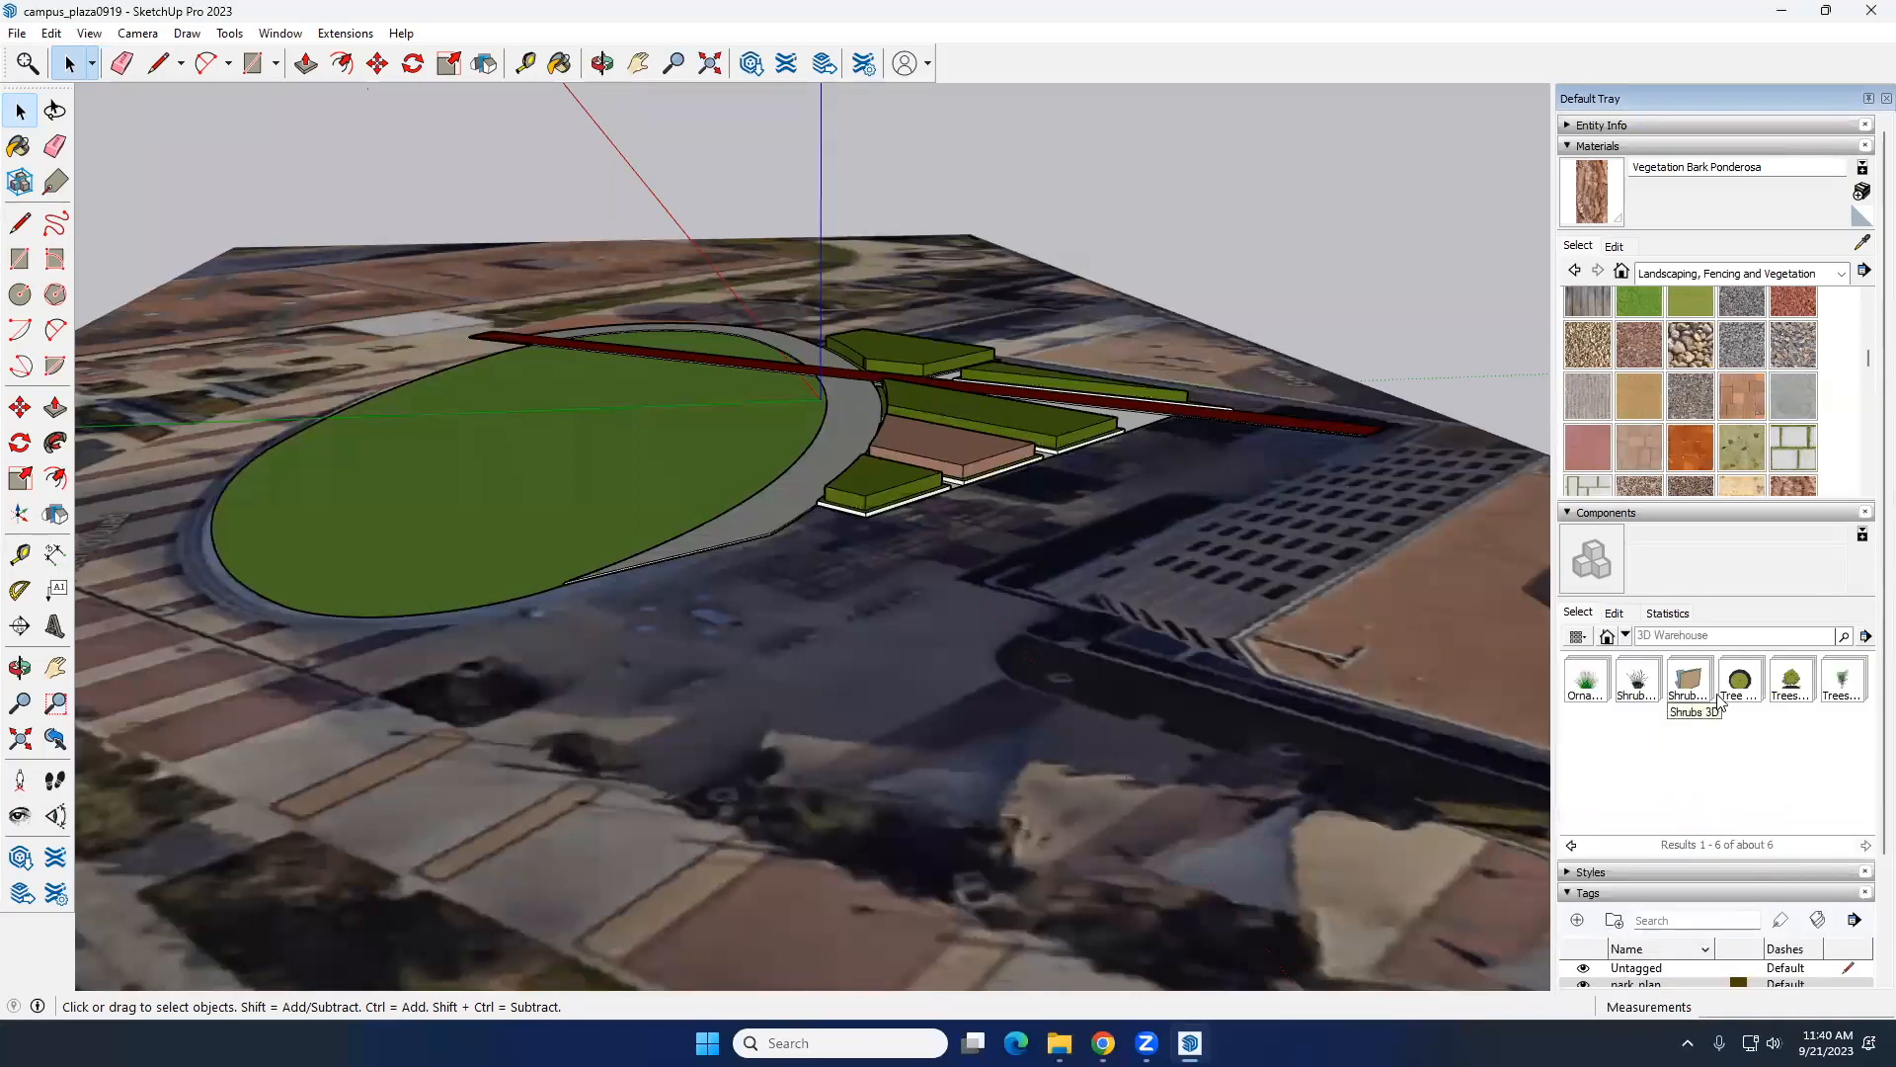
{"action": "left_click", "coordinate": [1685, 692]}
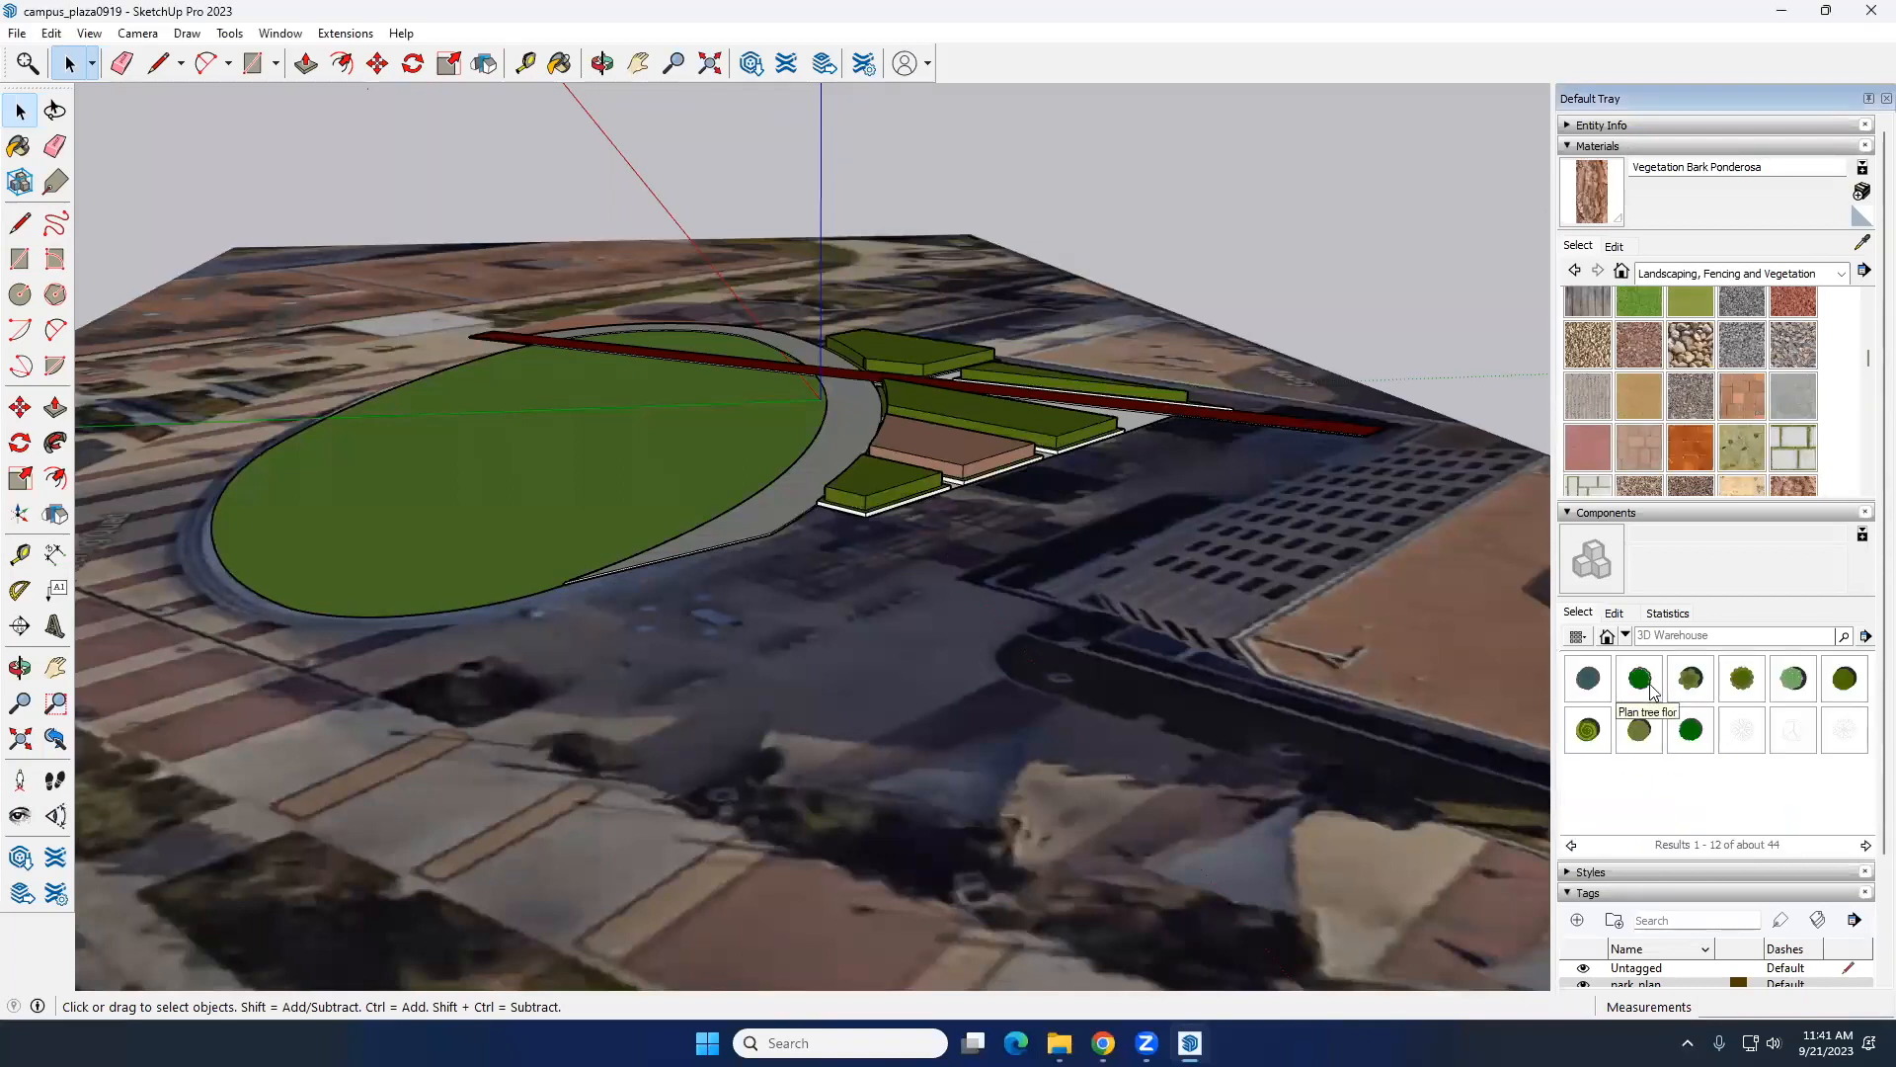
{"action": "left_click", "coordinate": [1651, 688]}
Step: Browse the Landscape category's DC Landscape and Shrubs 3D 2015 collections, and pick Plan Tree Star from Tree Plans 2D High Poly
{"action": "left_click", "coordinate": [1625, 637]}
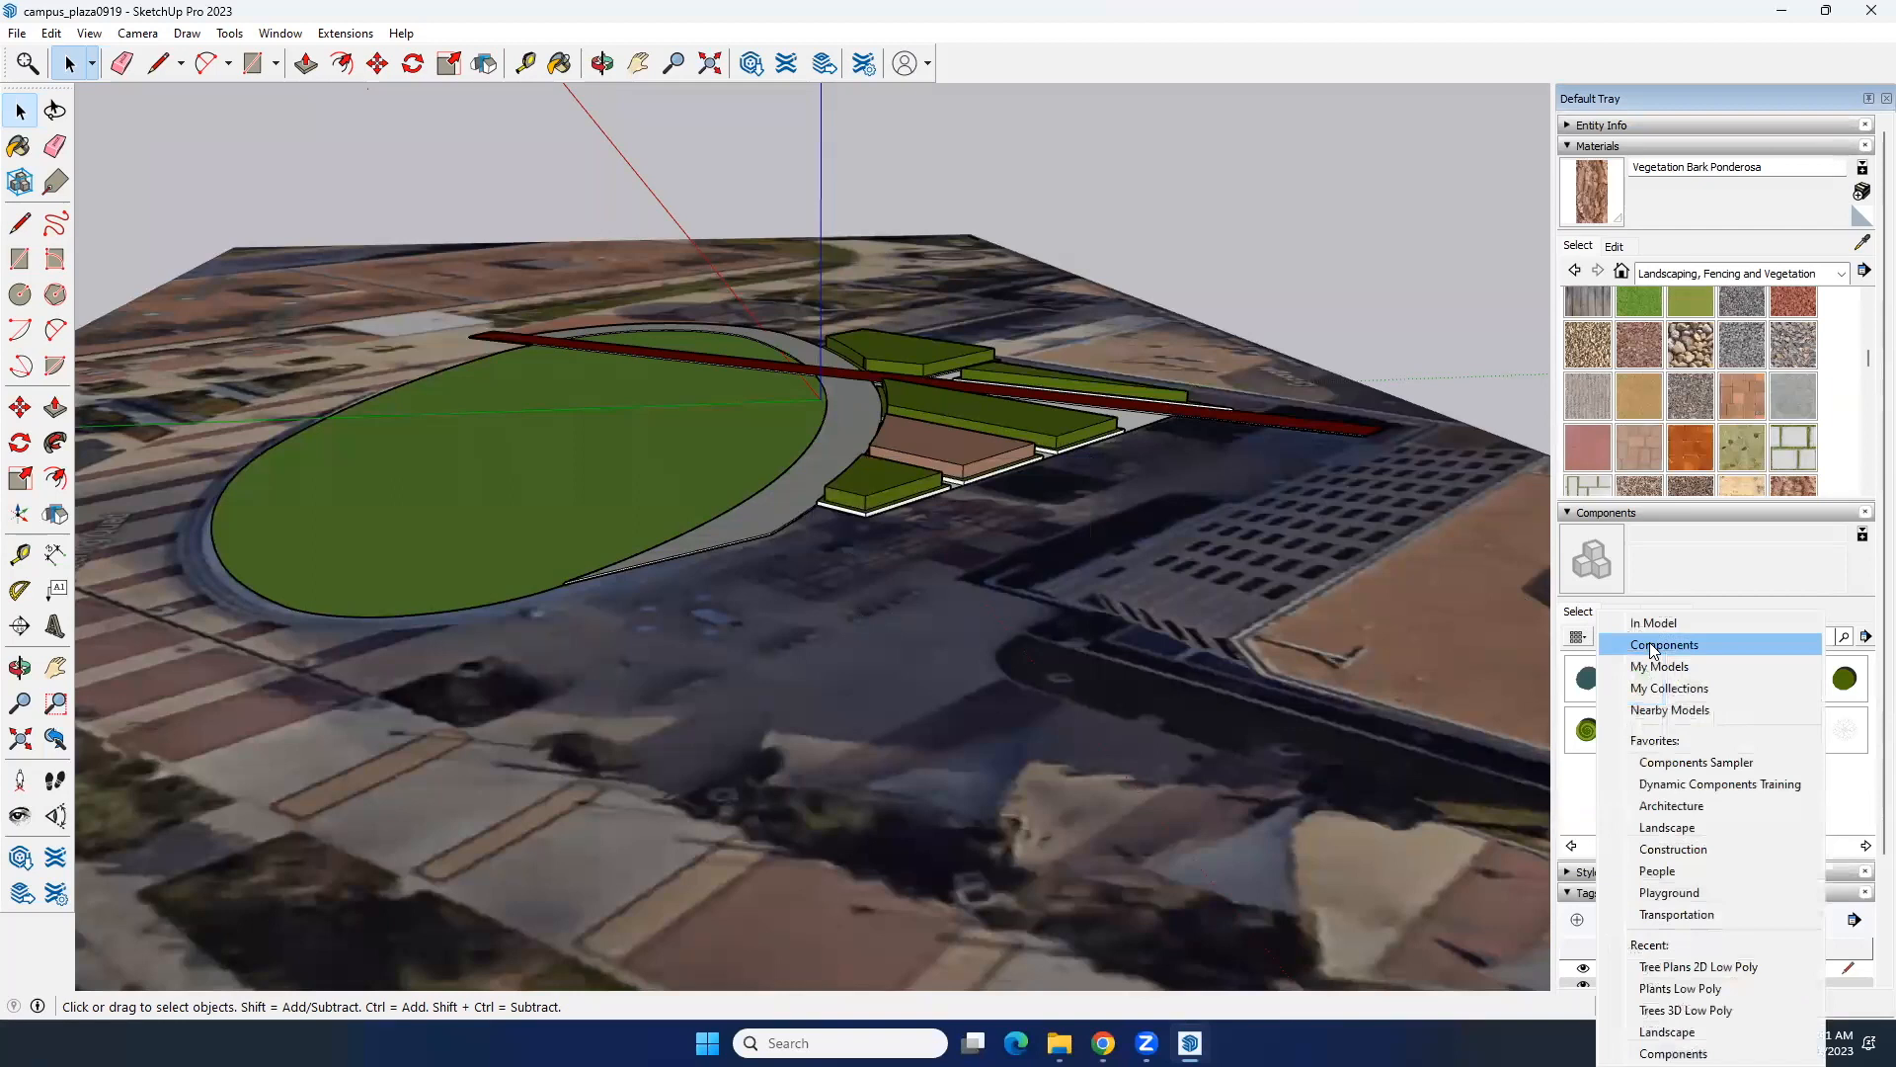
{"action": "left_click", "coordinate": [1714, 830]}
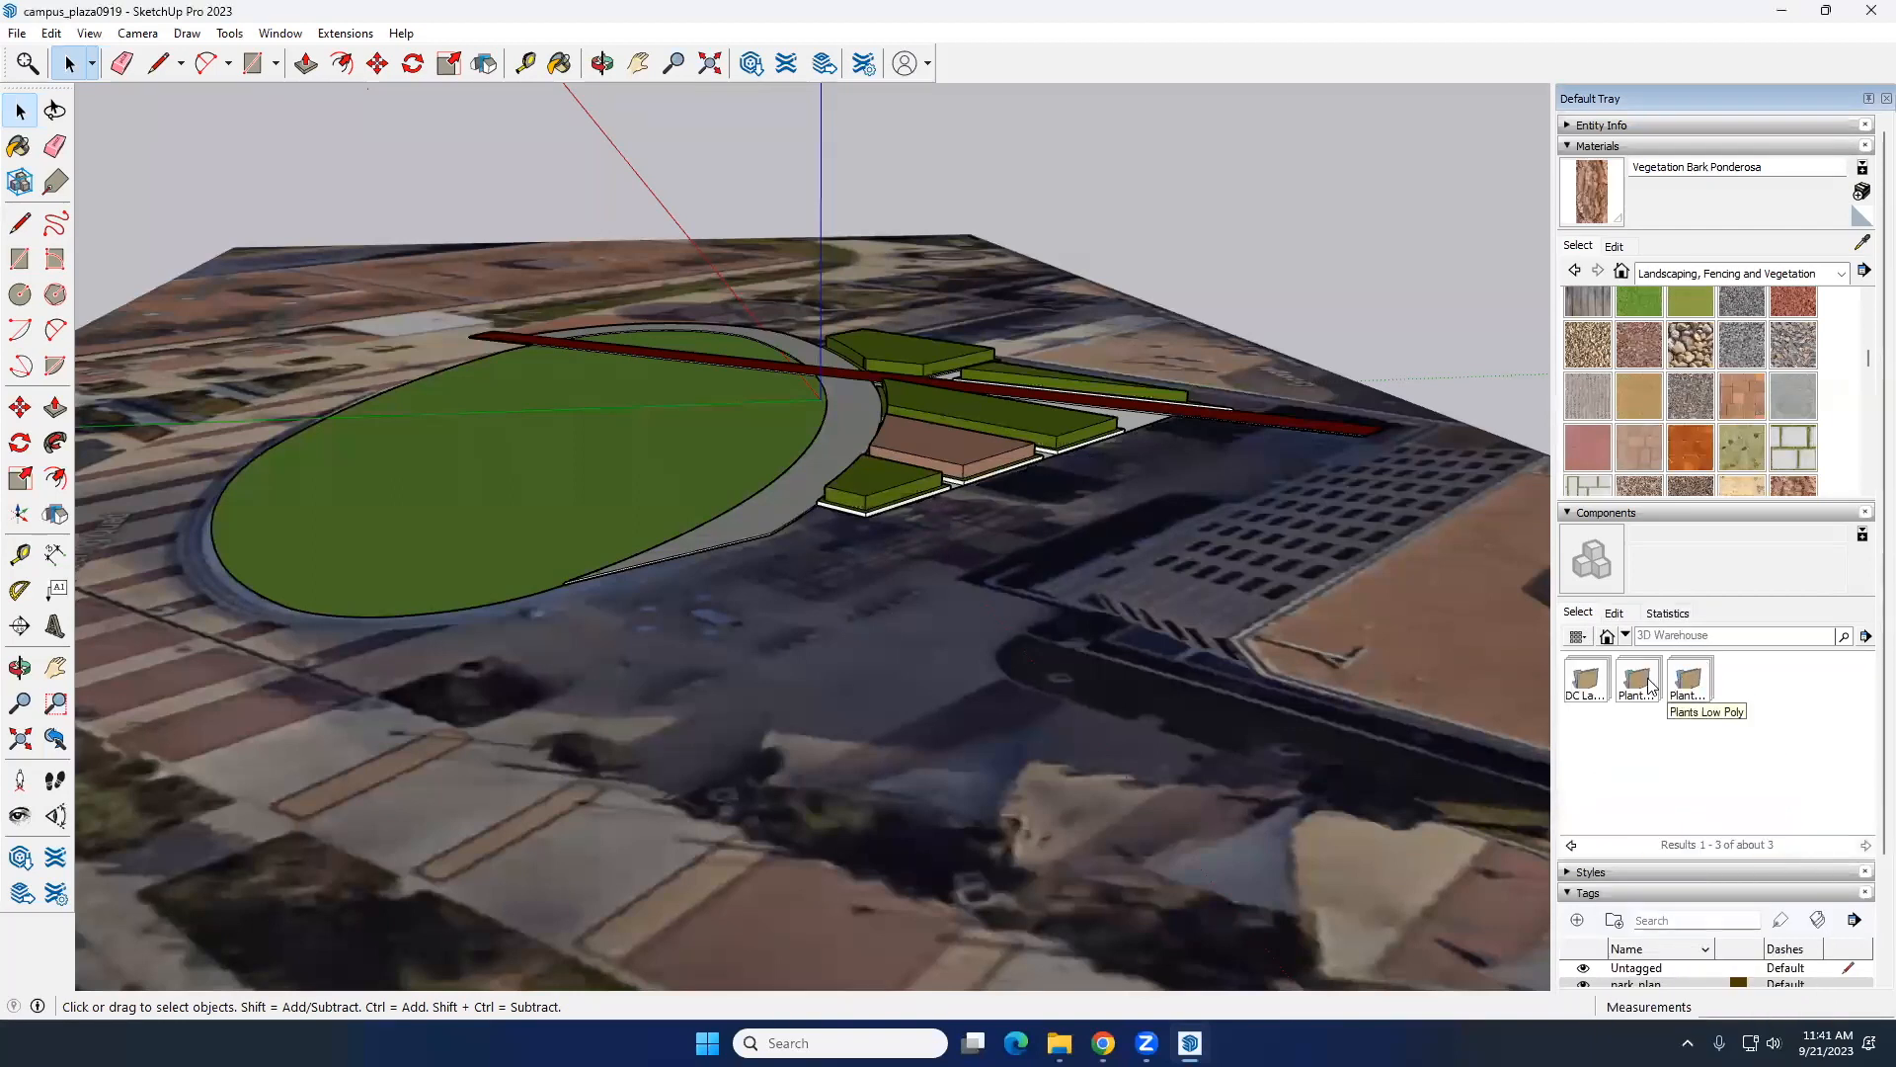
{"action": "left_click", "coordinate": [1584, 682]}
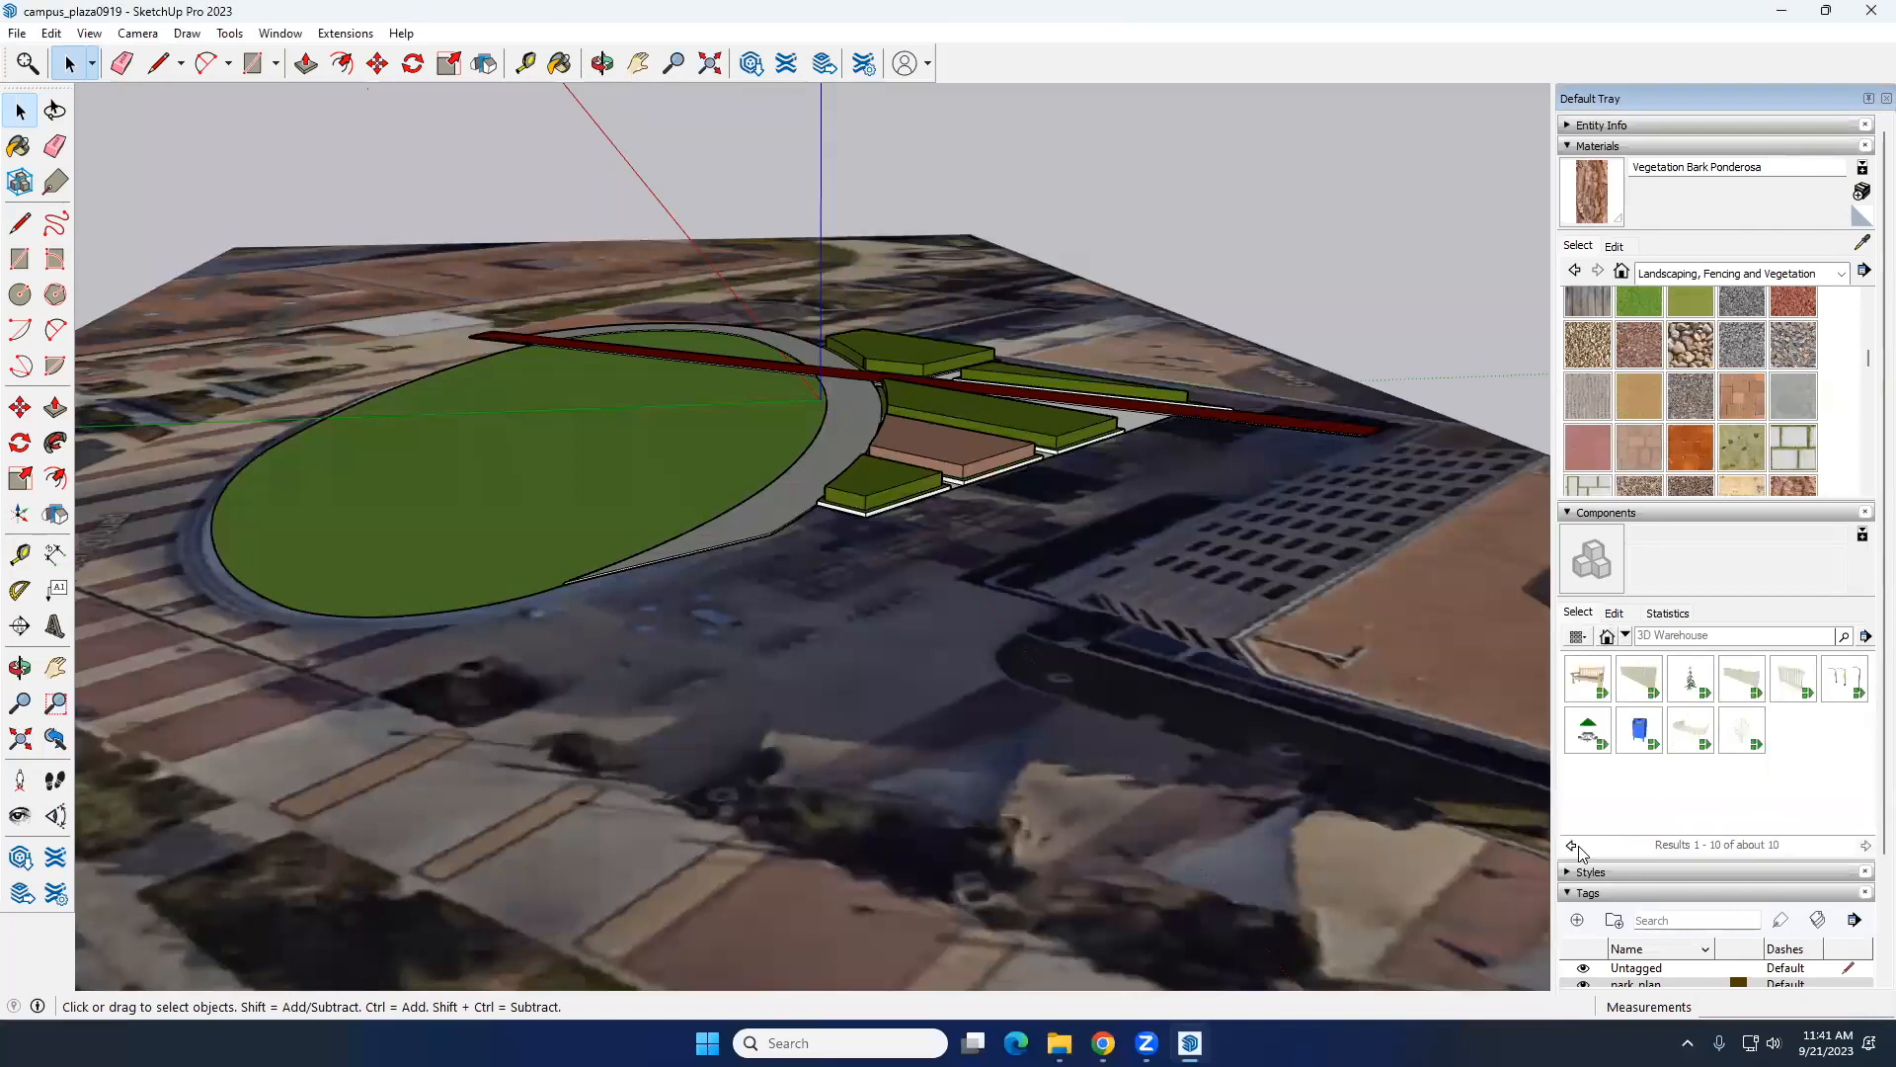
{"action": "left_click", "coordinate": [1573, 846]}
{"action": "left_click", "coordinate": [1648, 699]}
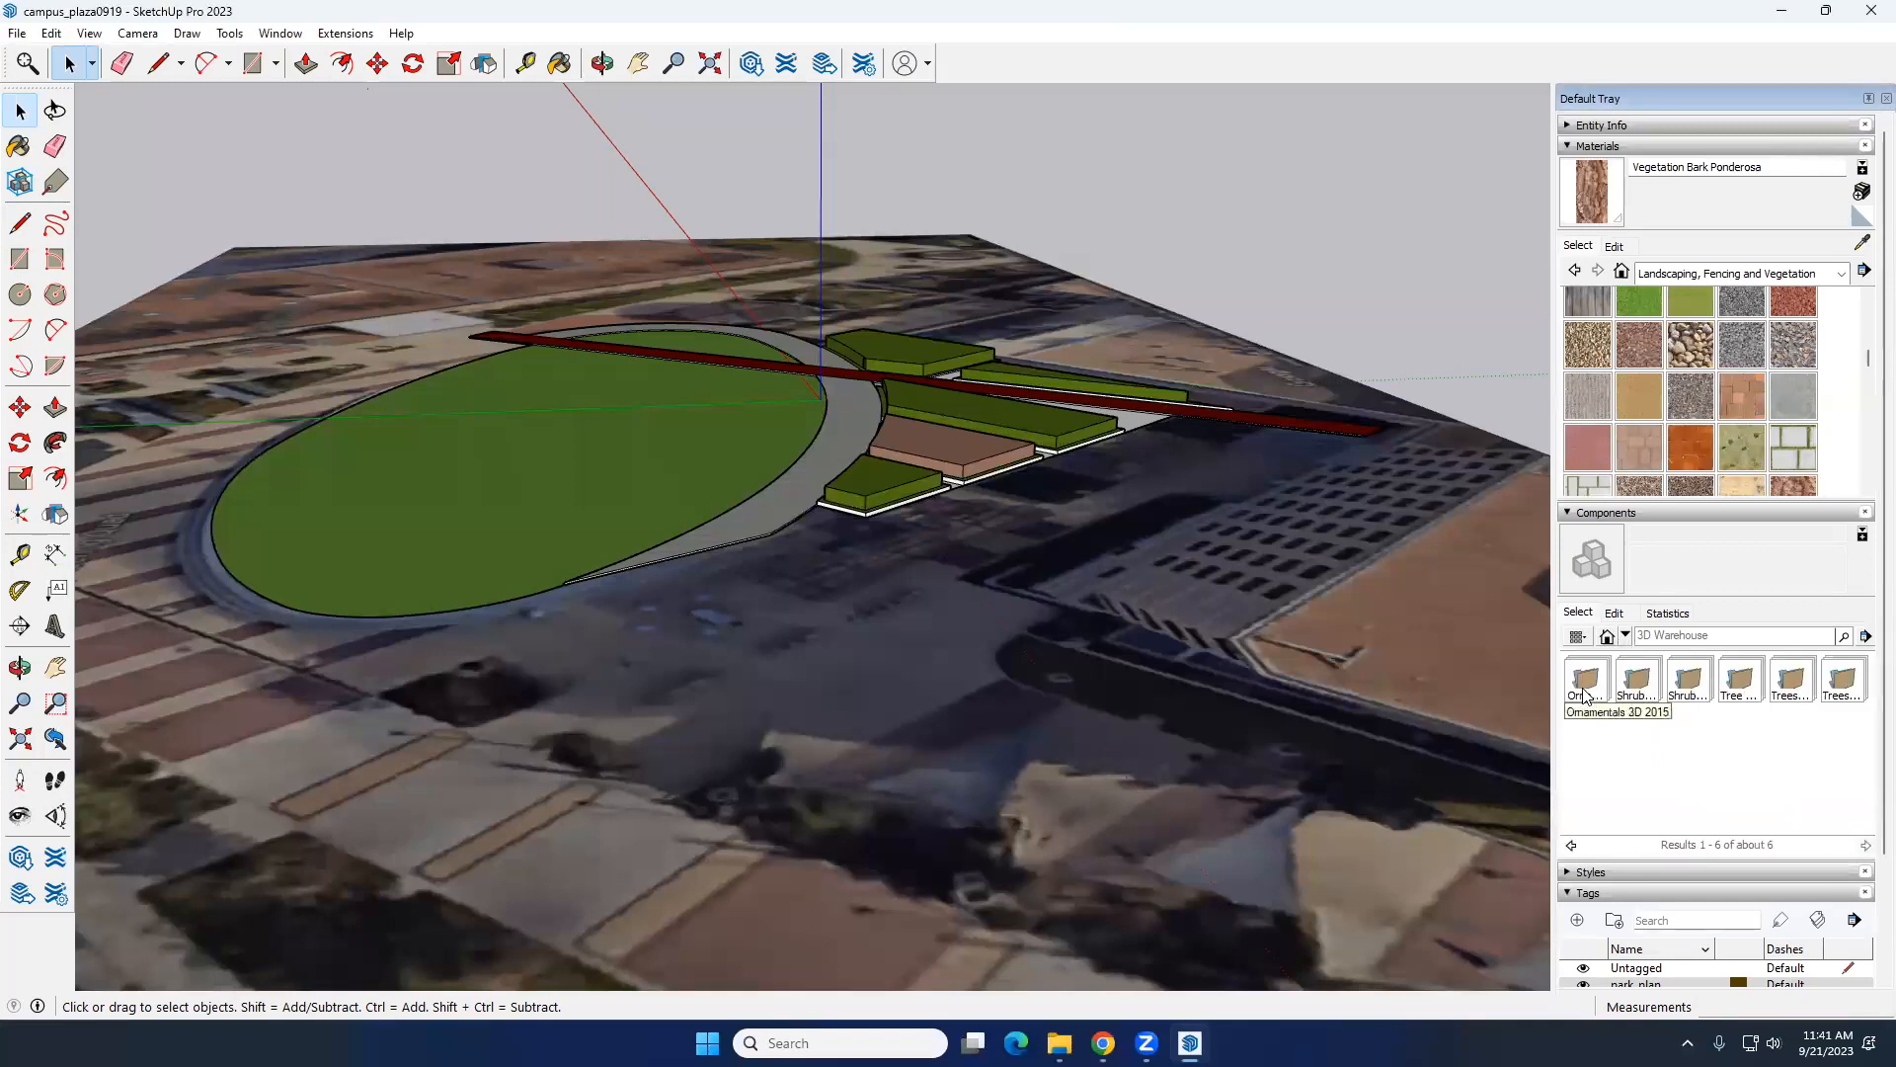
{"action": "left_click", "coordinate": [1676, 693]}
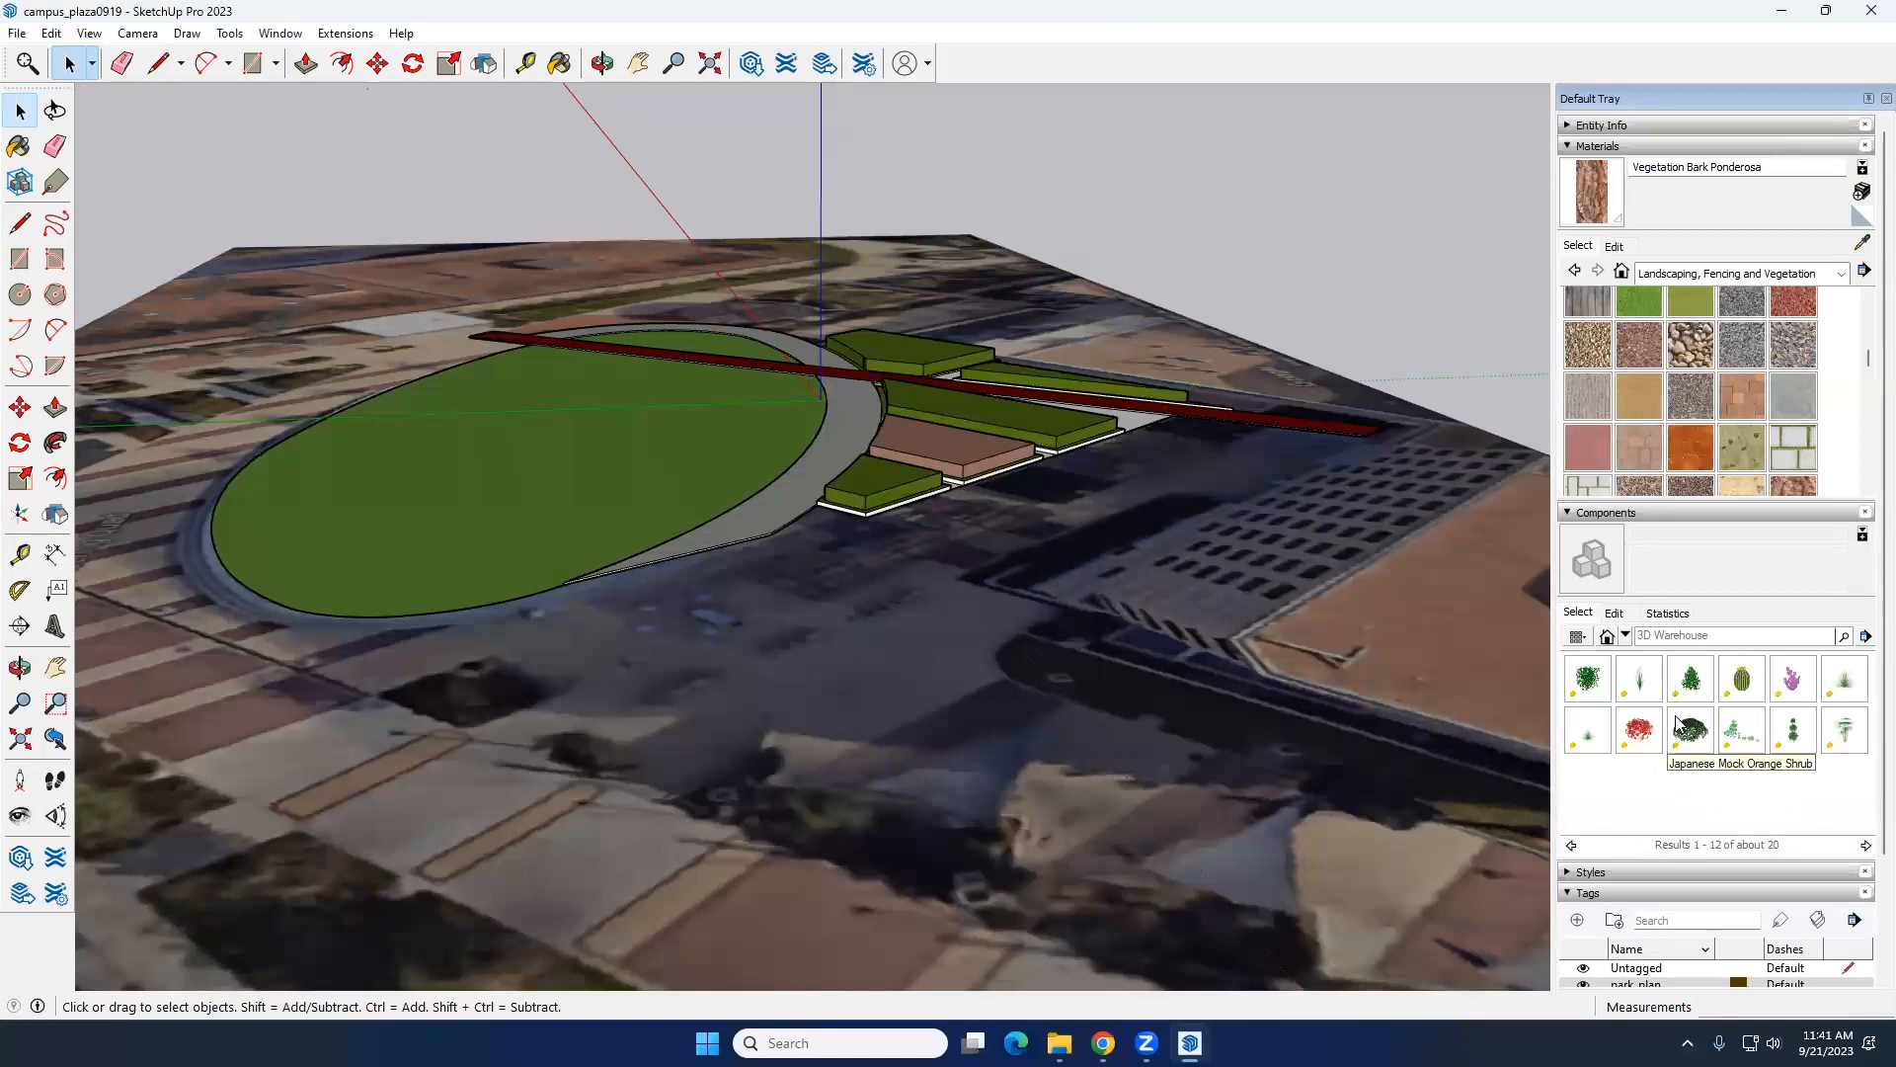
{"action": "left_click", "coordinate": [1571, 845]}
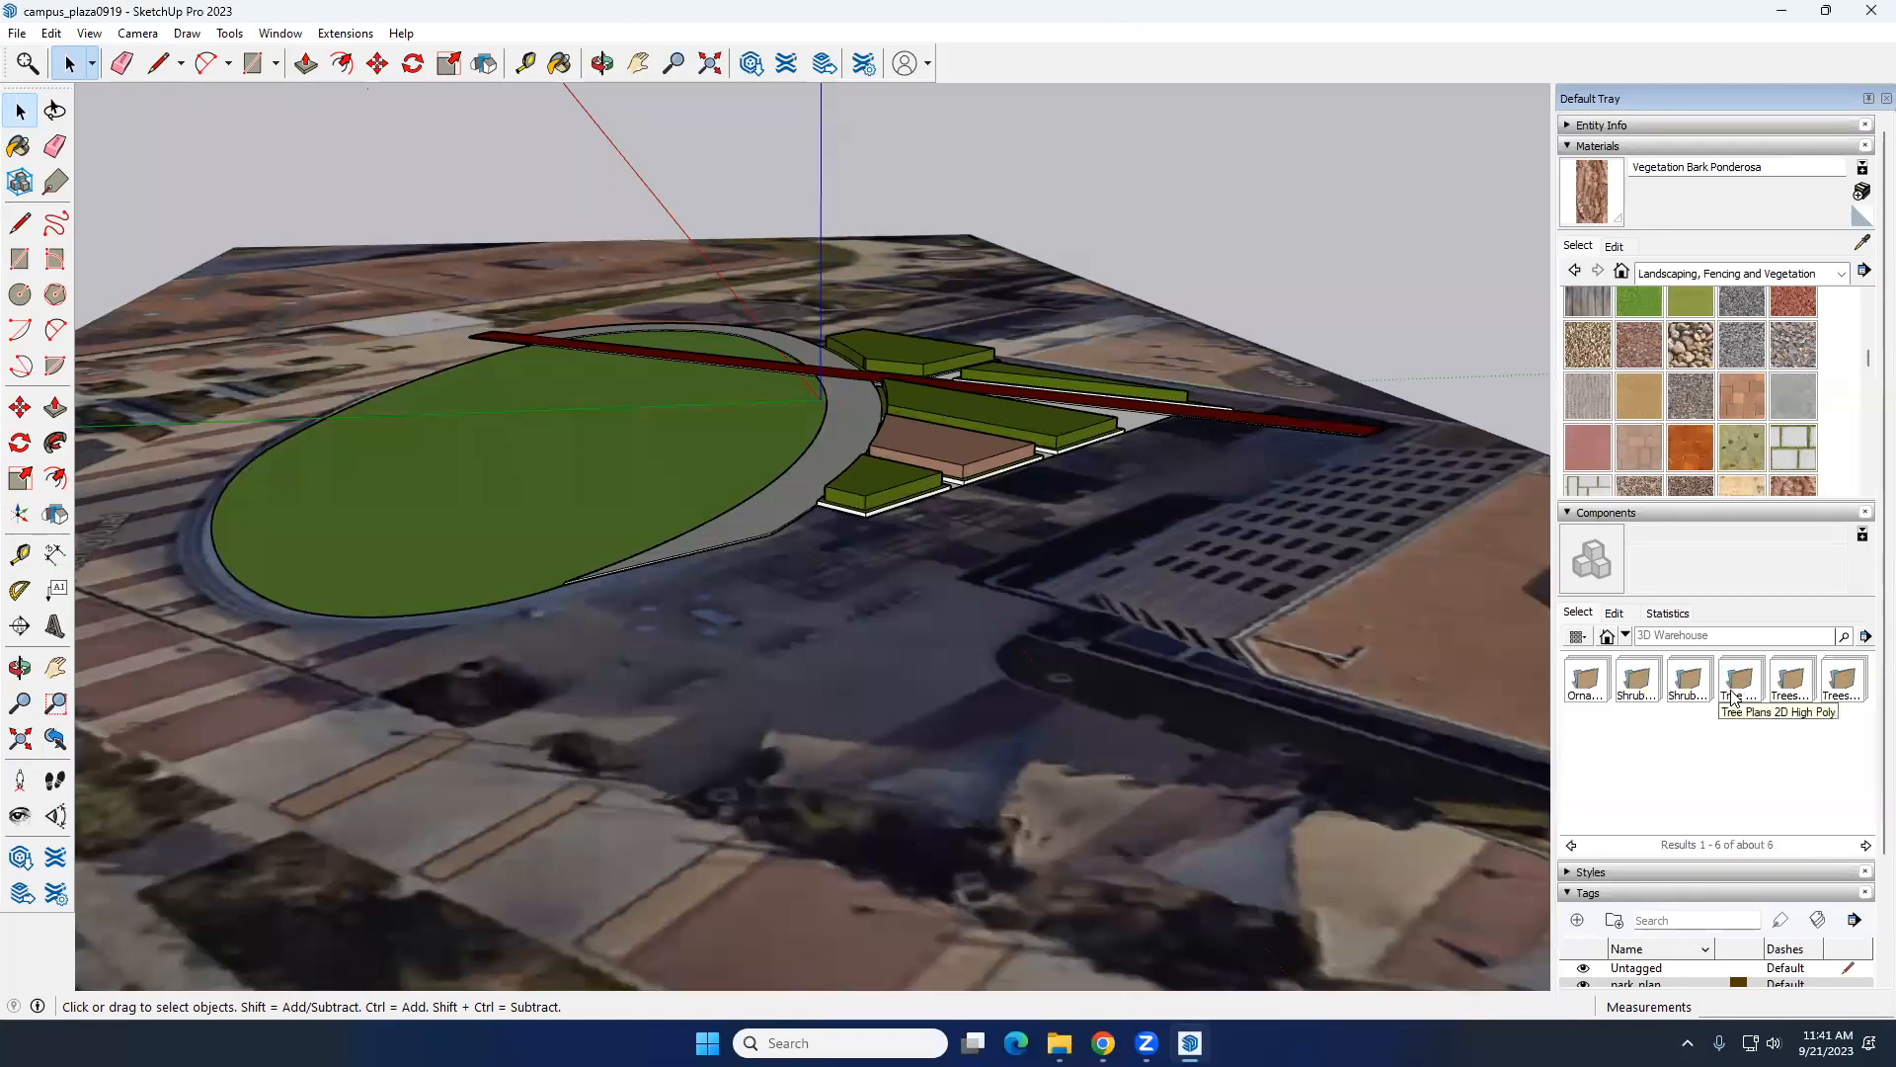
{"action": "left_click", "coordinate": [1791, 699]}
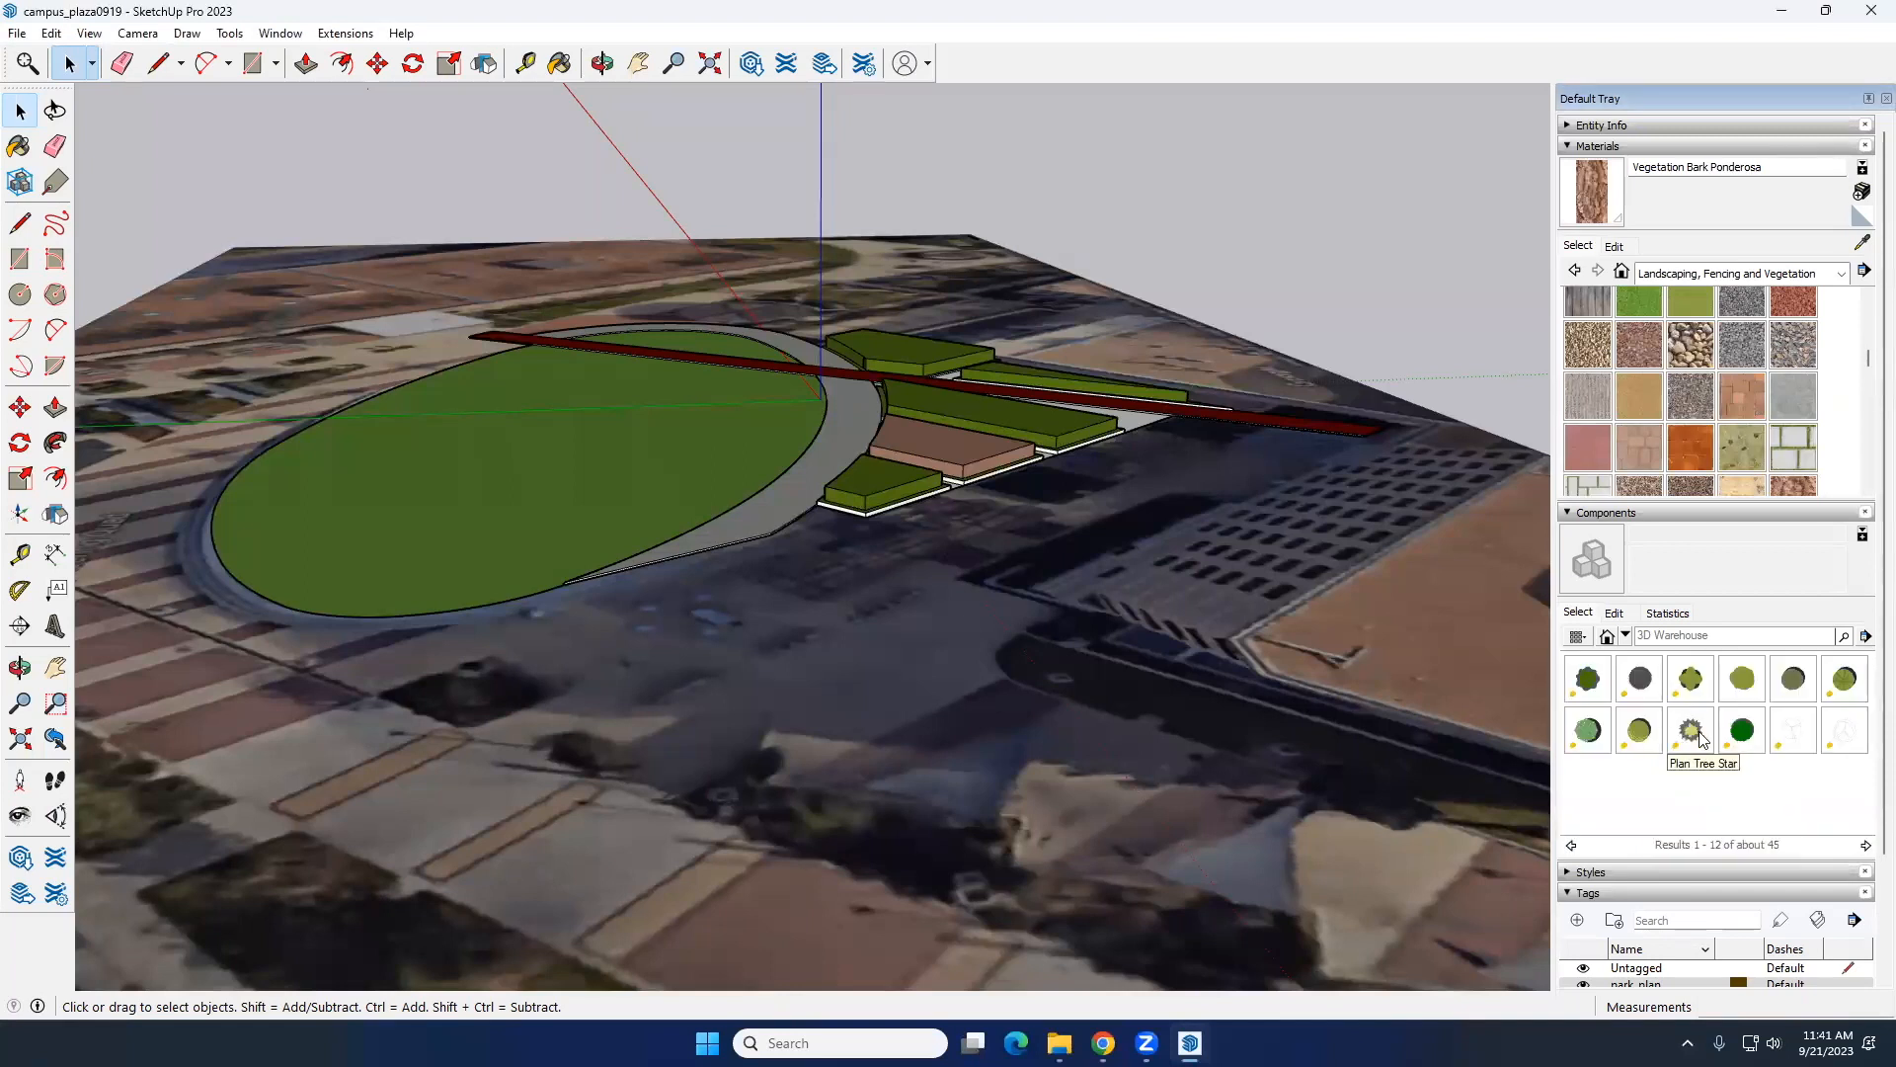
{"action": "left_click", "coordinate": [1701, 739]}
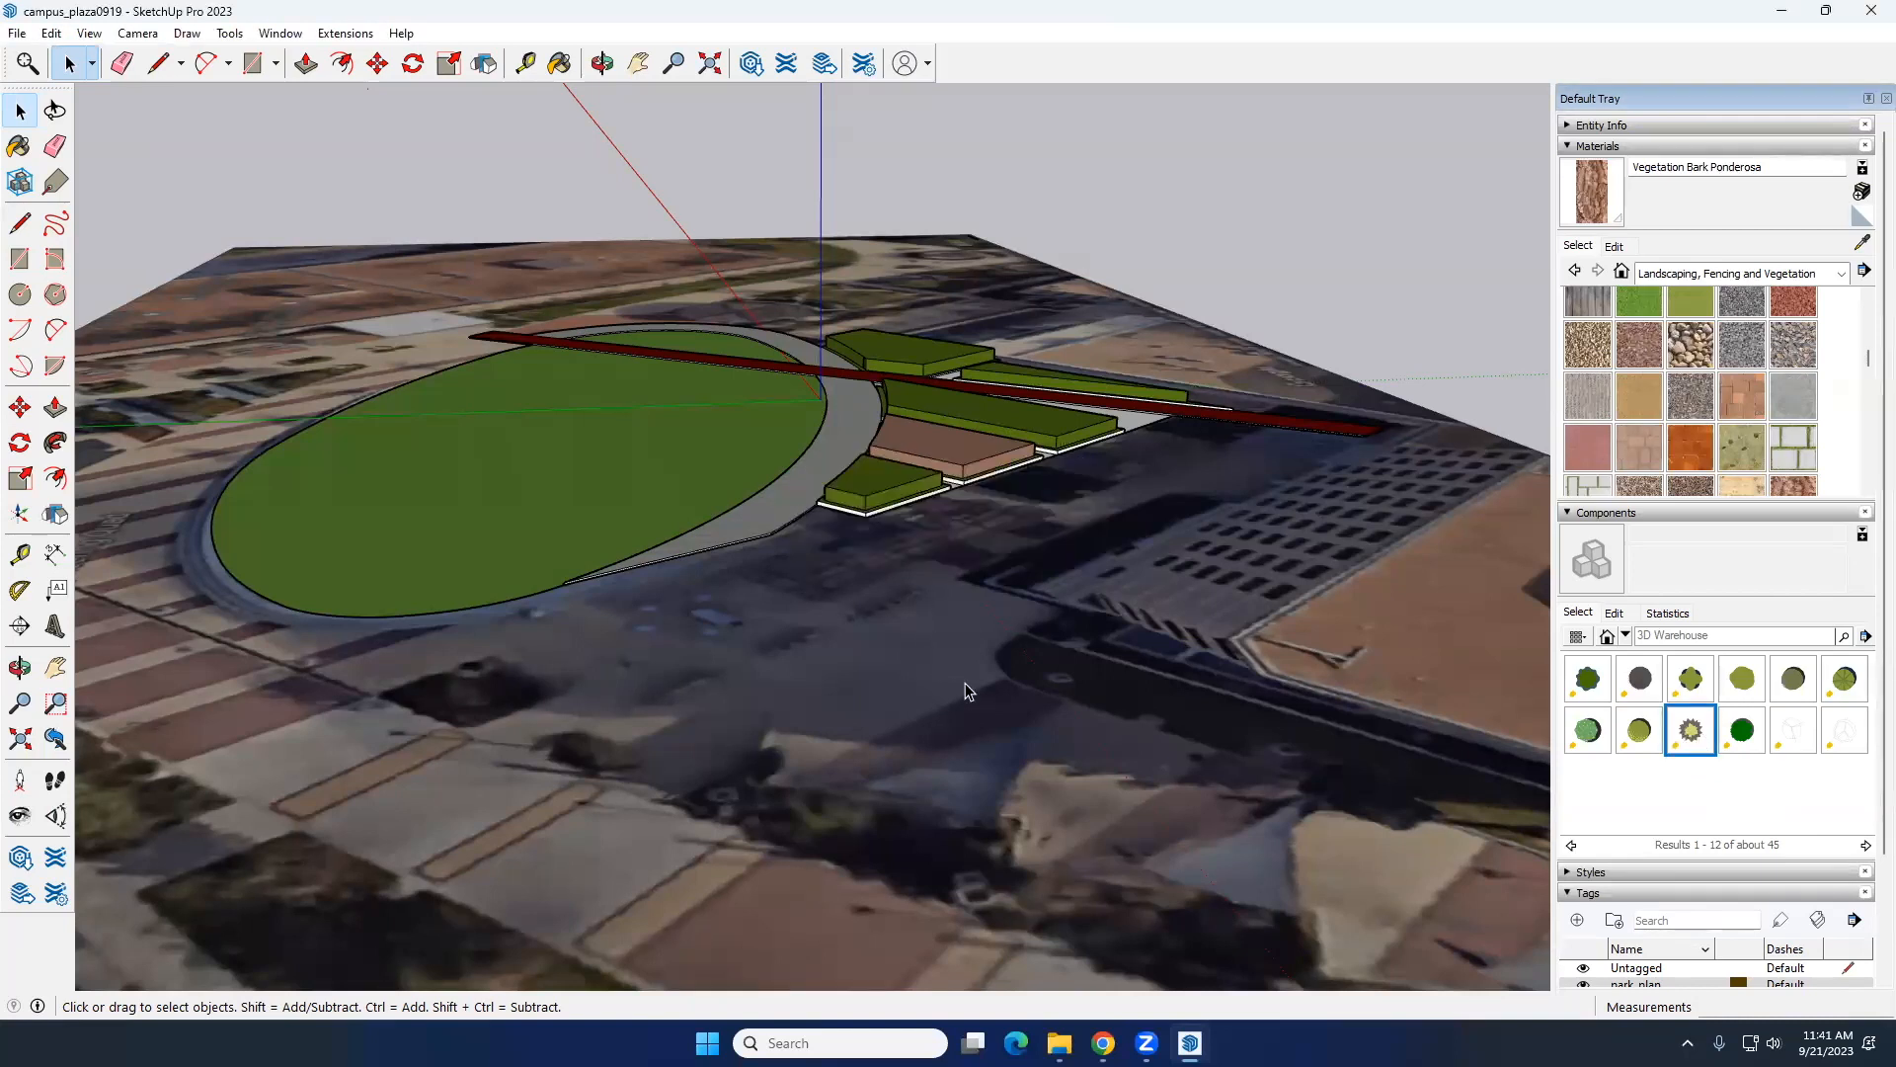
Step: Sign in to the Trimble account with the saved username and account password, and close the browser window
{"action": "left_click", "coordinate": [927, 66]}
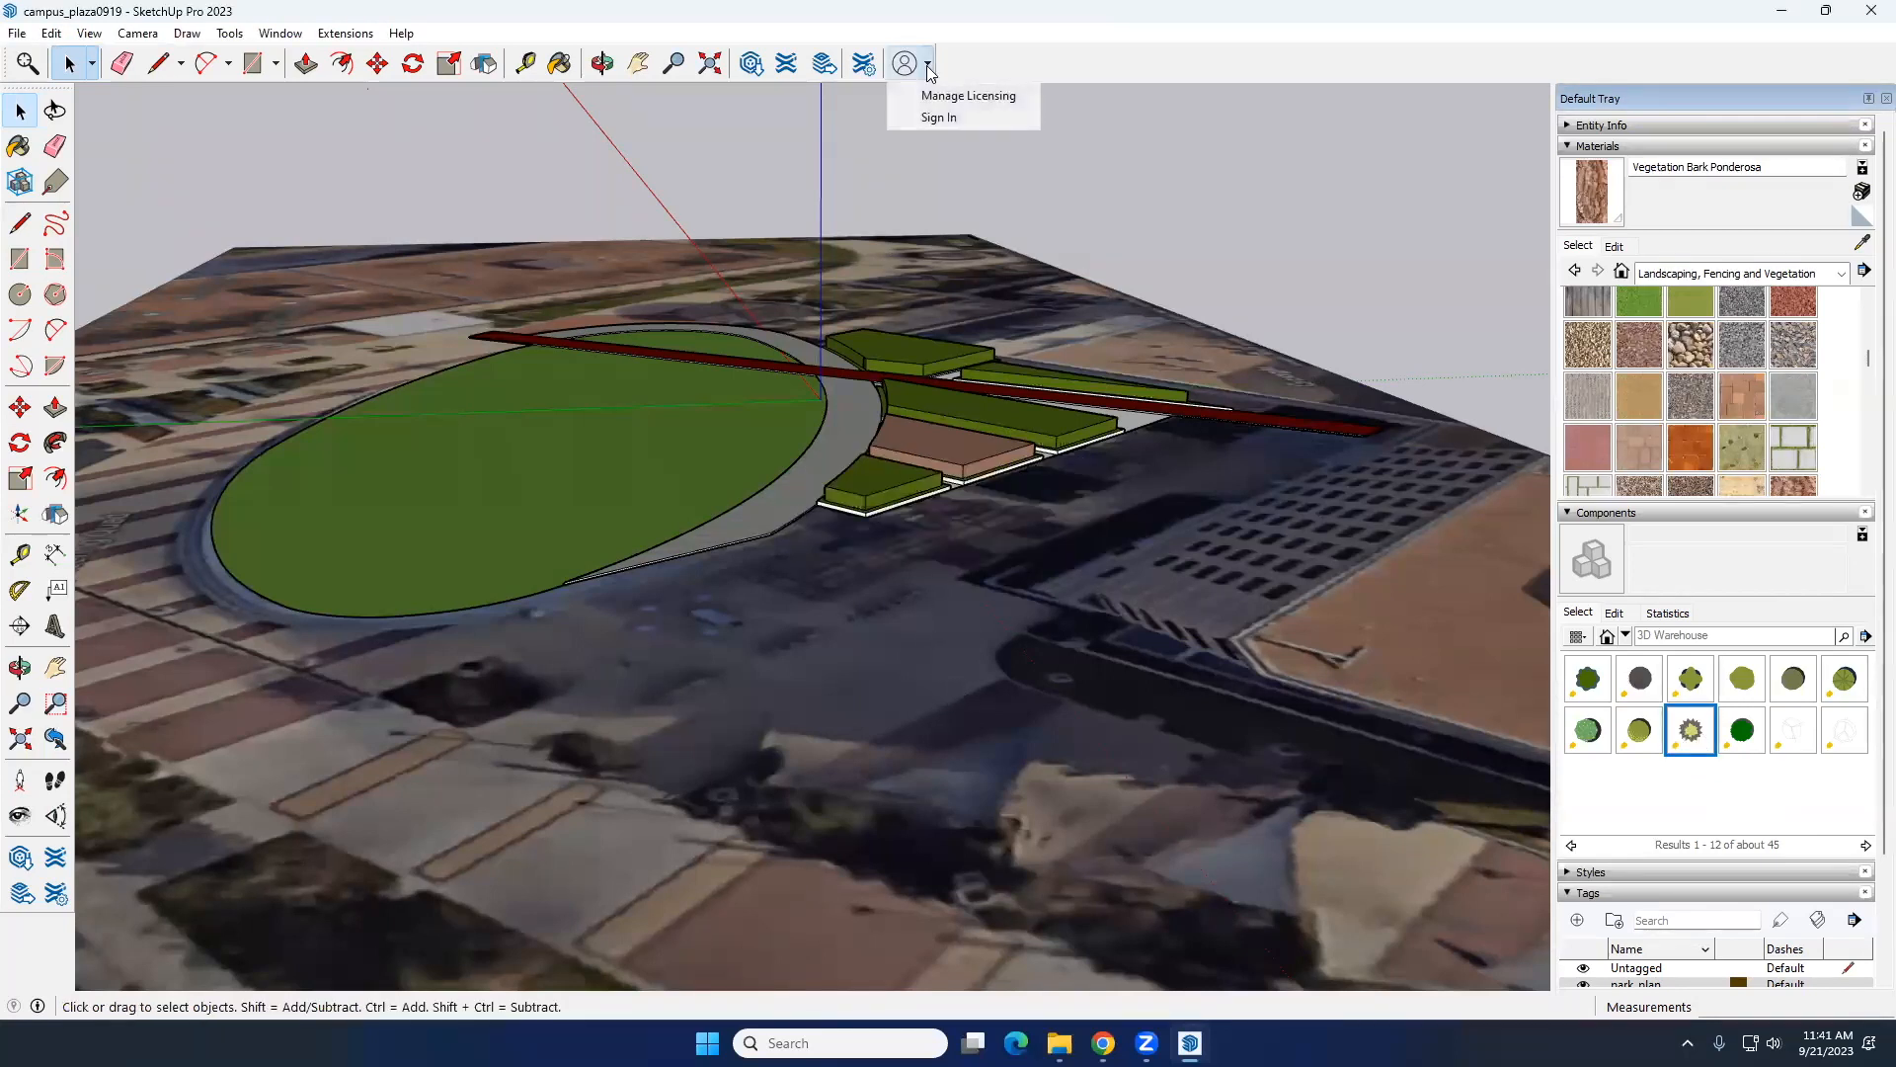
{"action": "left_click", "coordinate": [937, 115]}
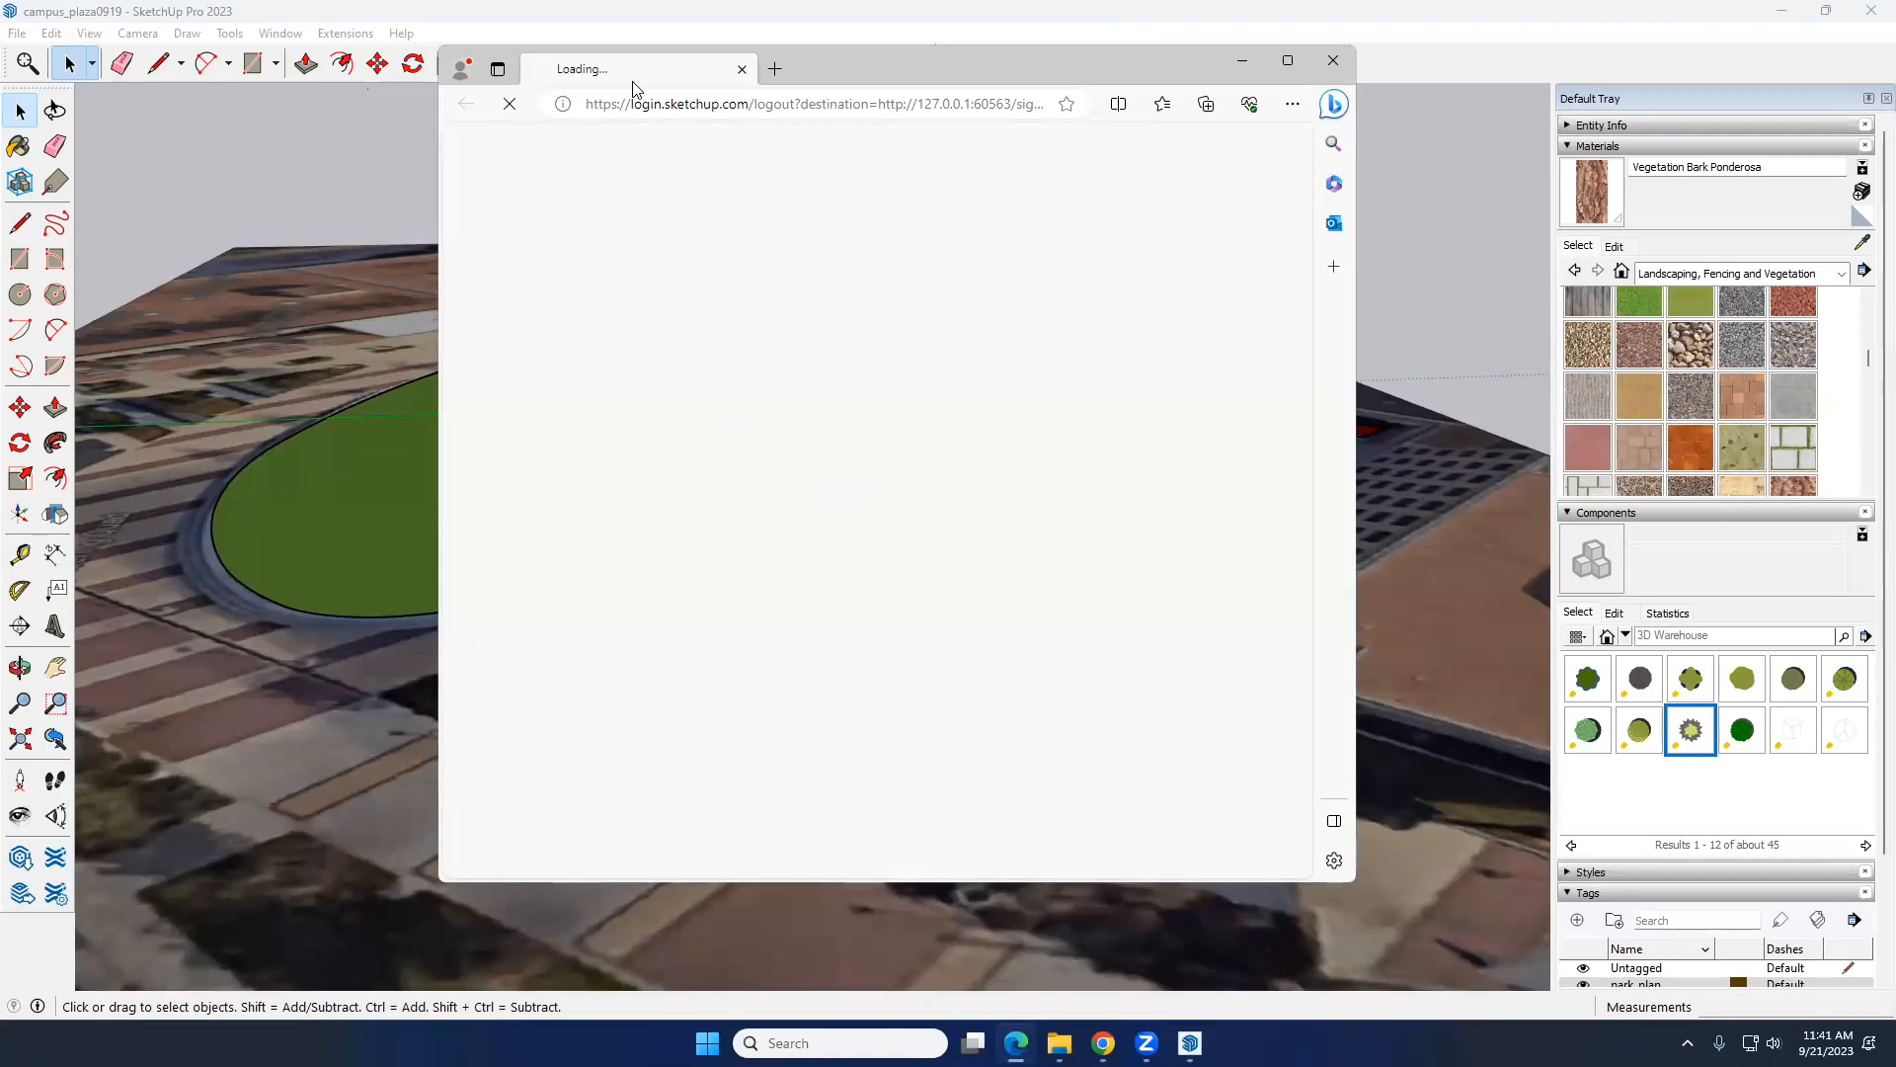
{"action": "left_click", "coordinate": [794, 390]}
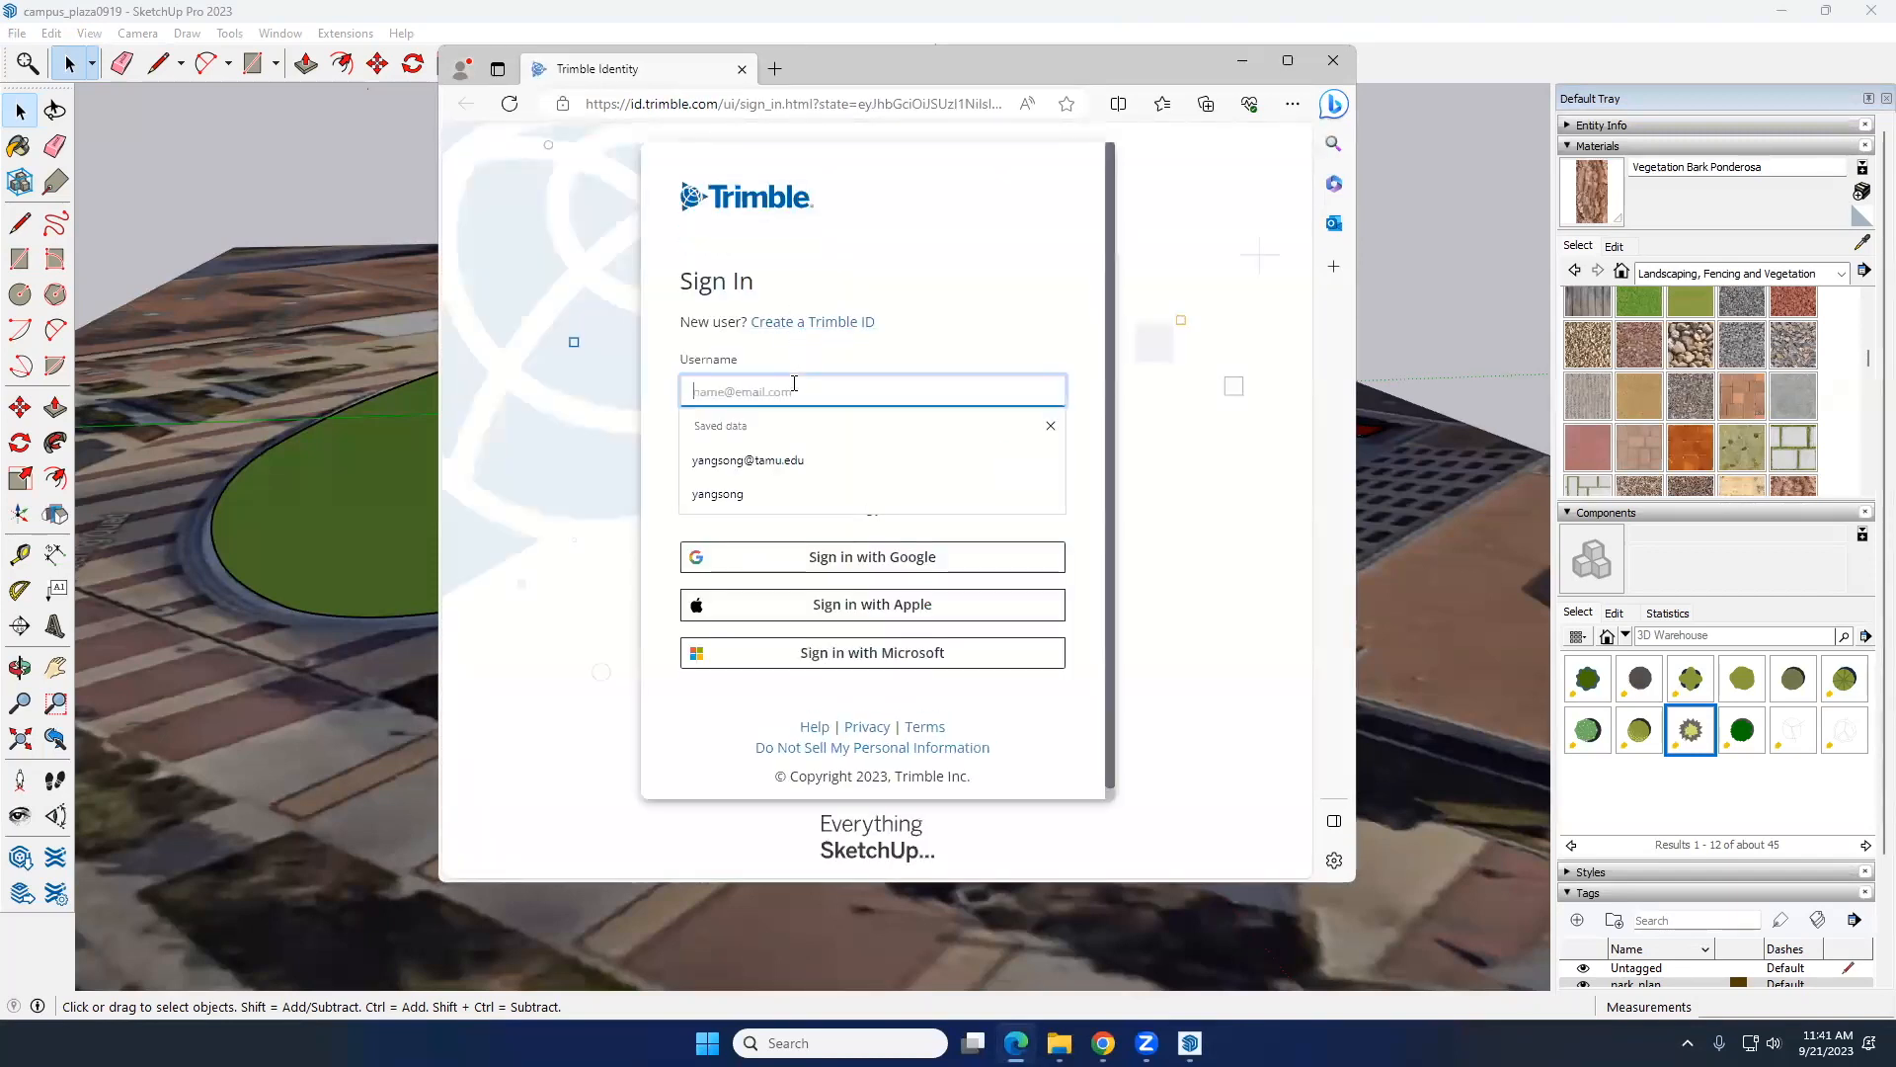
{"action": "left_click", "coordinate": [775, 457]}
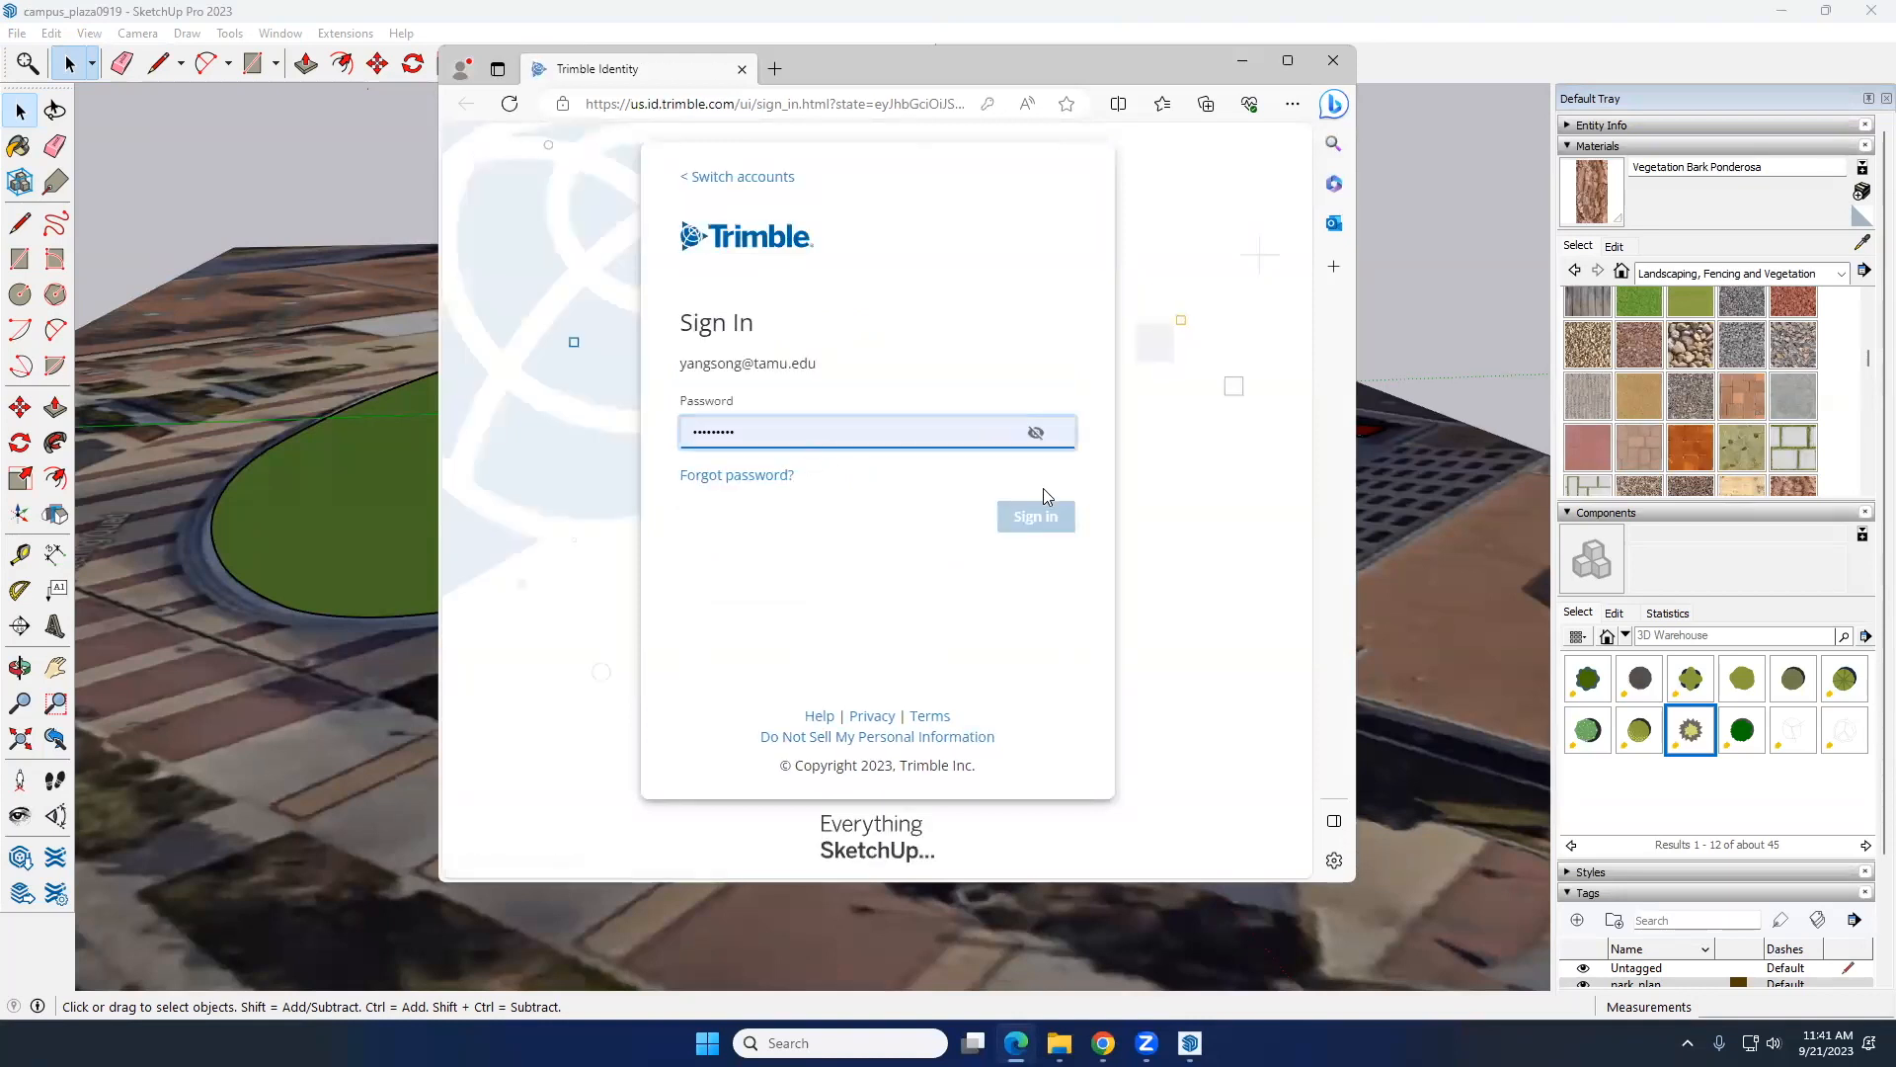
{"action": "left_click", "coordinate": [1046, 516]}
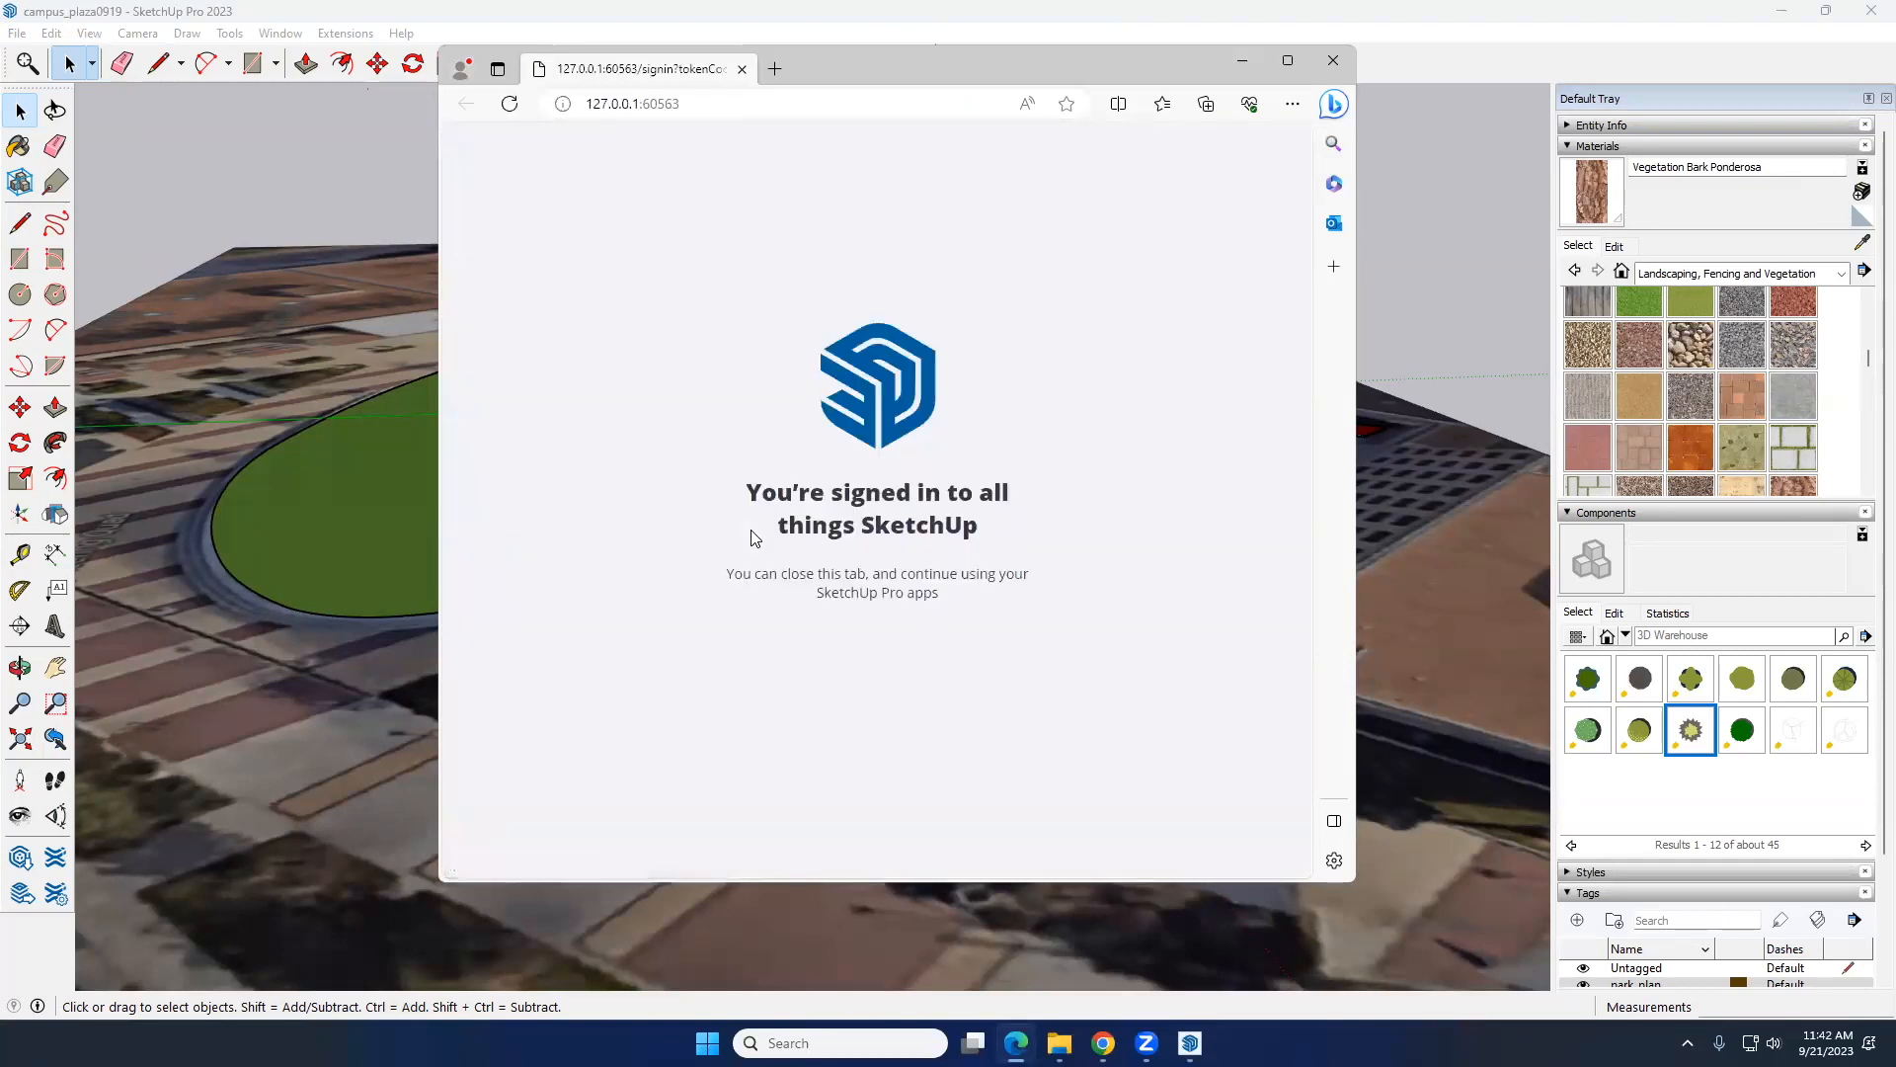
{"action": "left_click", "coordinate": [1343, 60]}
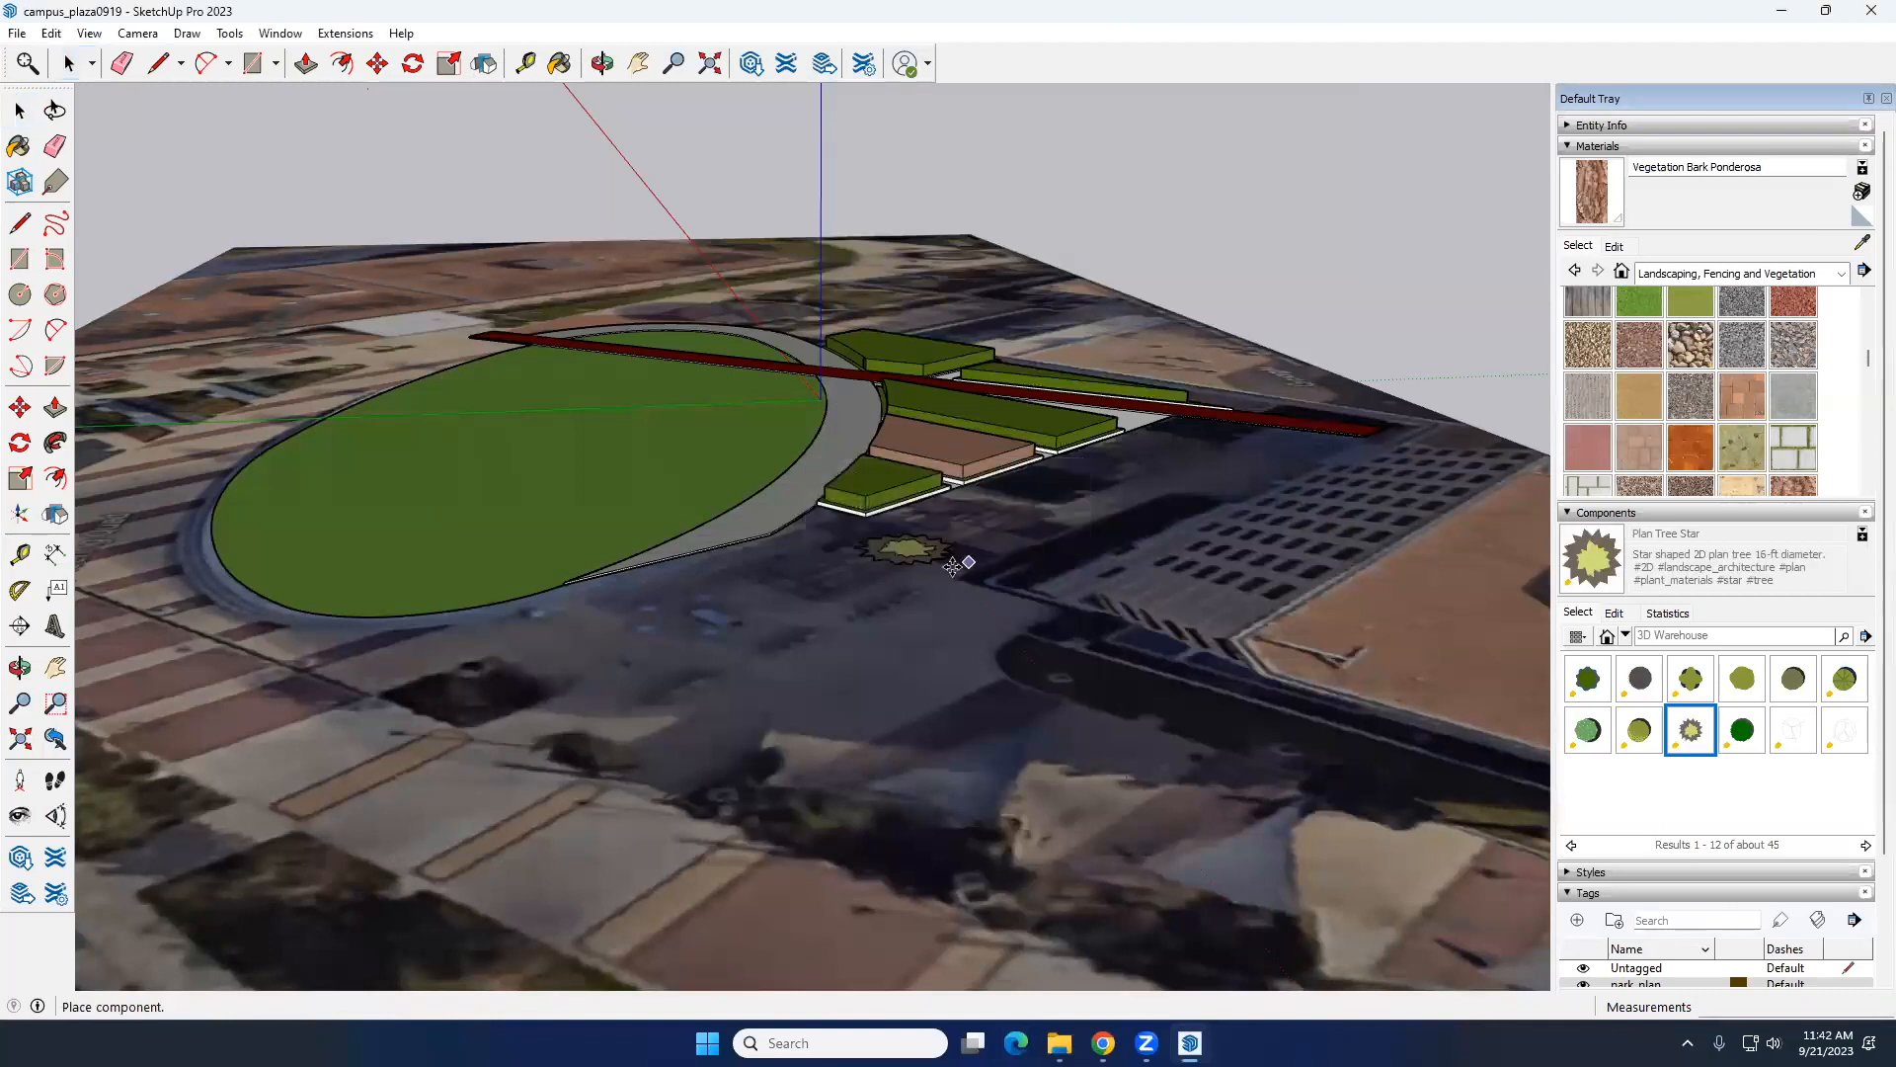
Step: Cancel placing the Plan Tree Star and browse the last trees collection in the Landscape category's Plants High Poly
{"action": "key", "text": "Escape"}
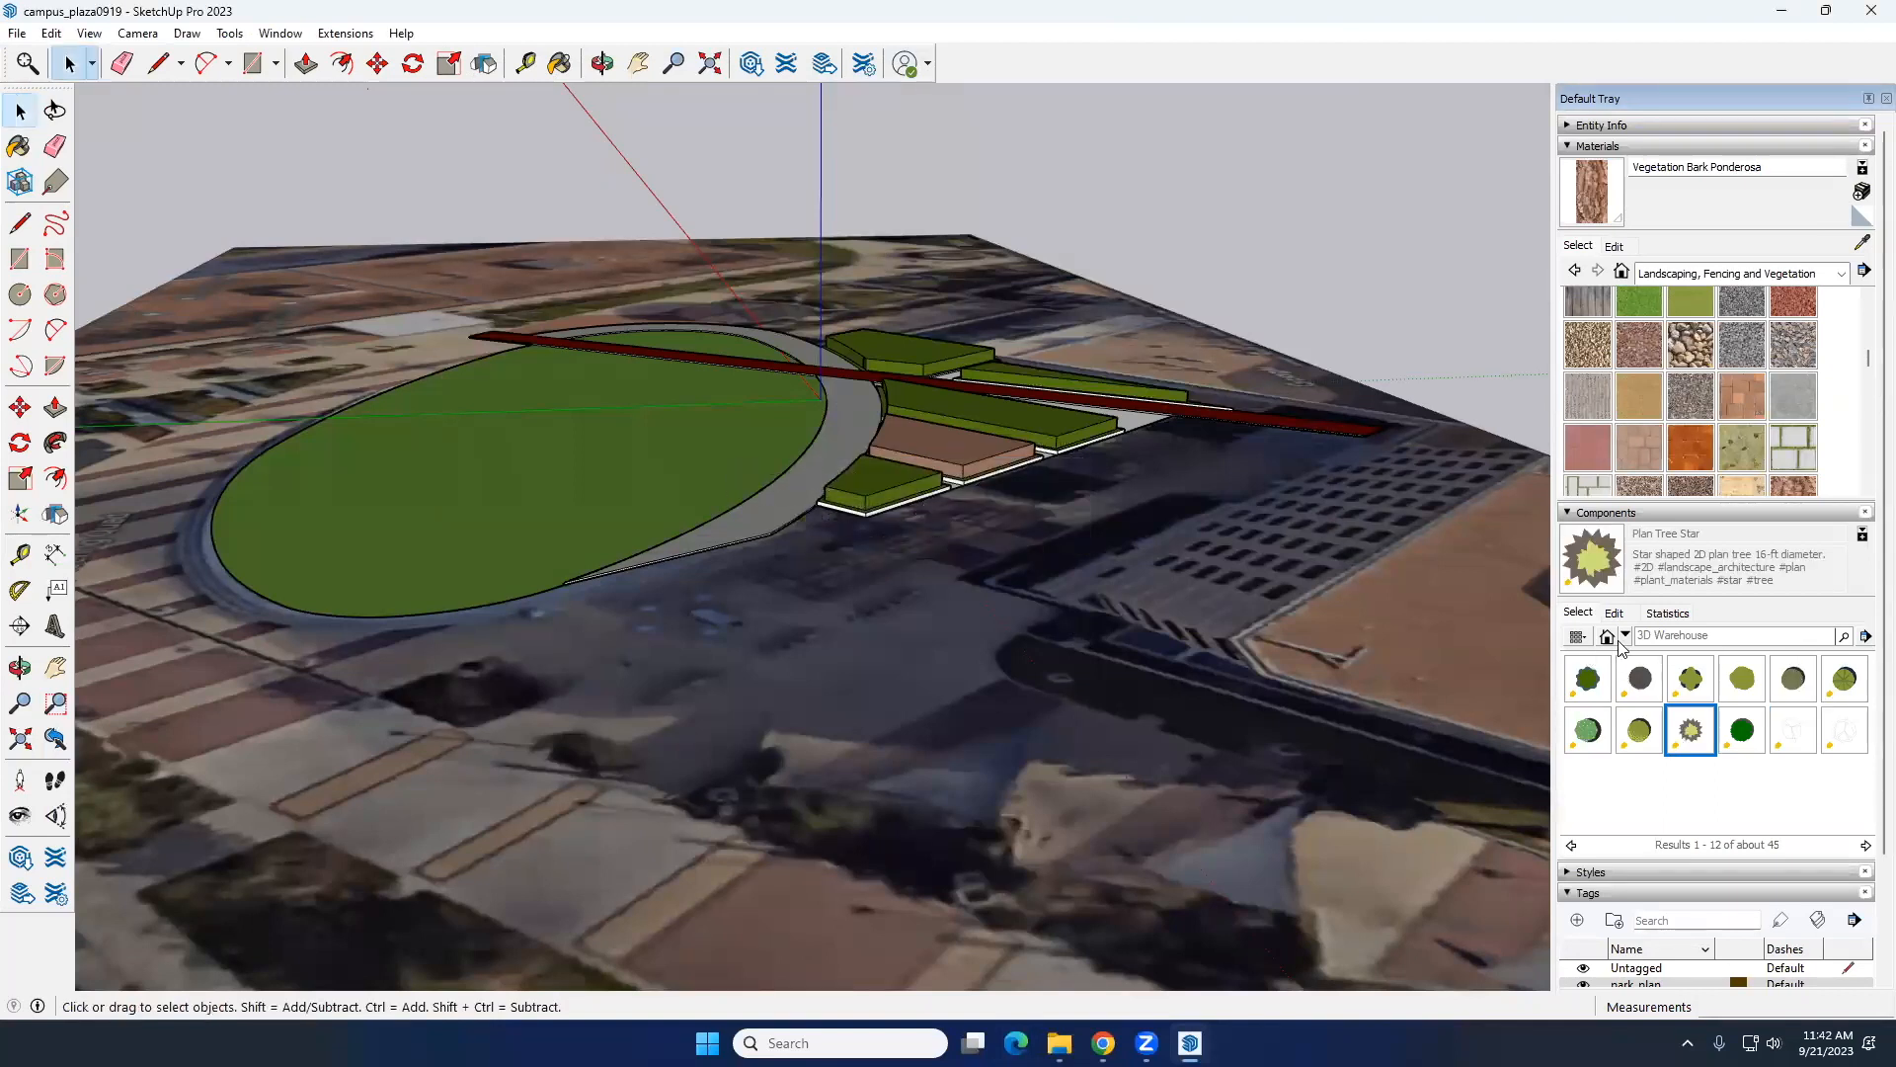
{"action": "left_click", "coordinate": [1625, 637]}
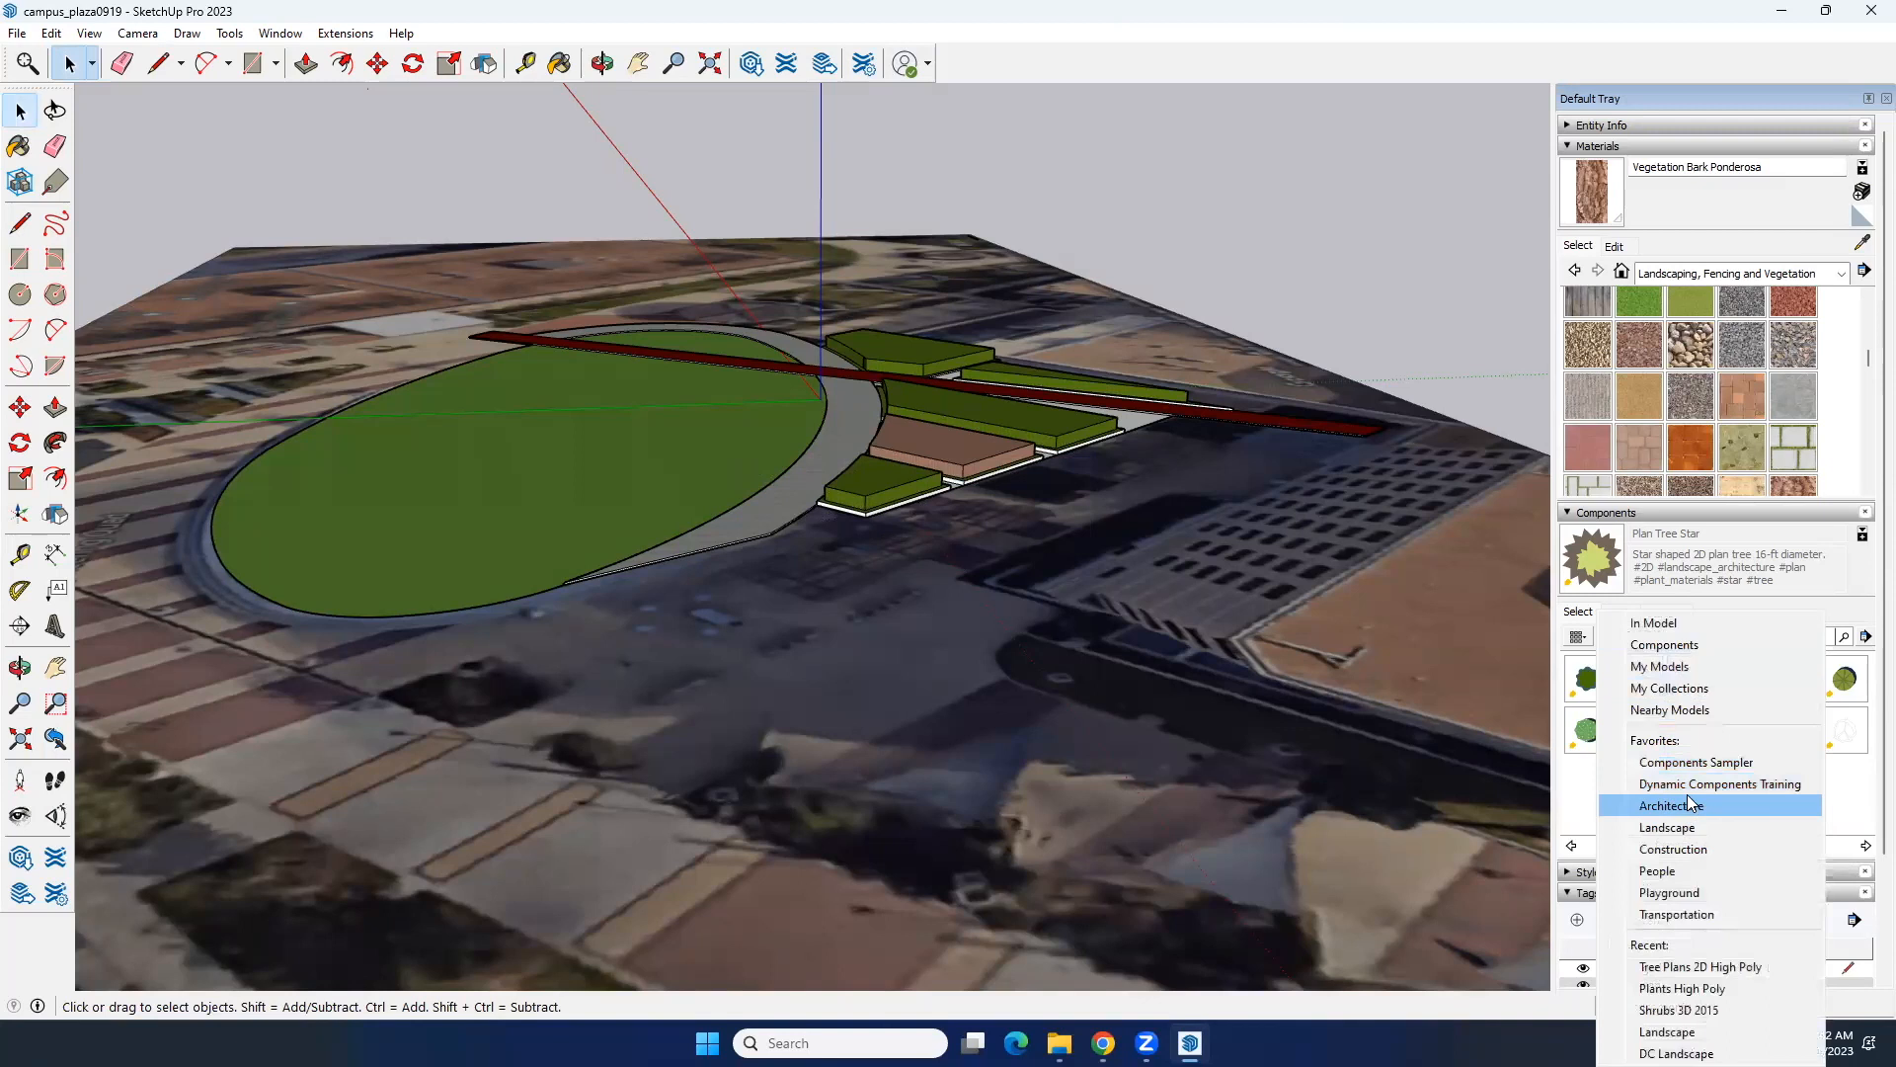
{"action": "left_click", "coordinate": [1699, 832]}
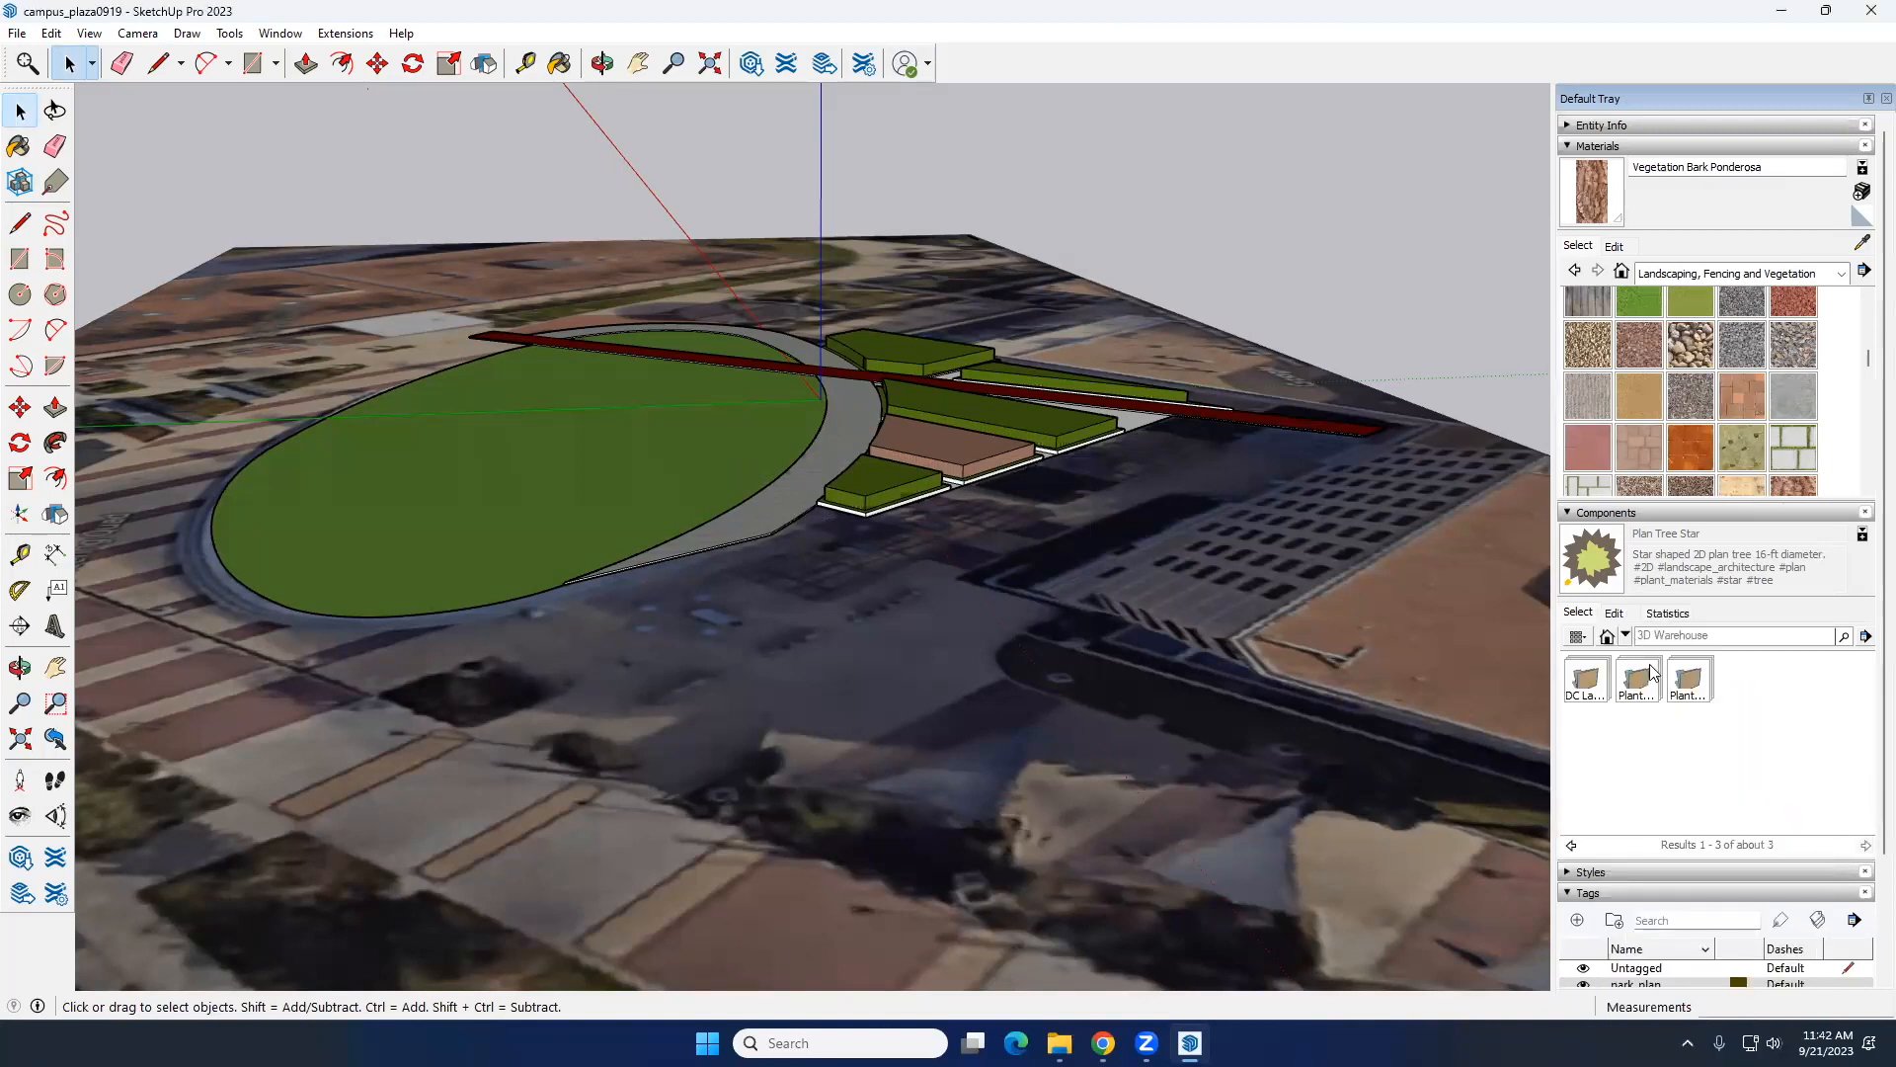
{"action": "left_click", "coordinate": [1661, 684]}
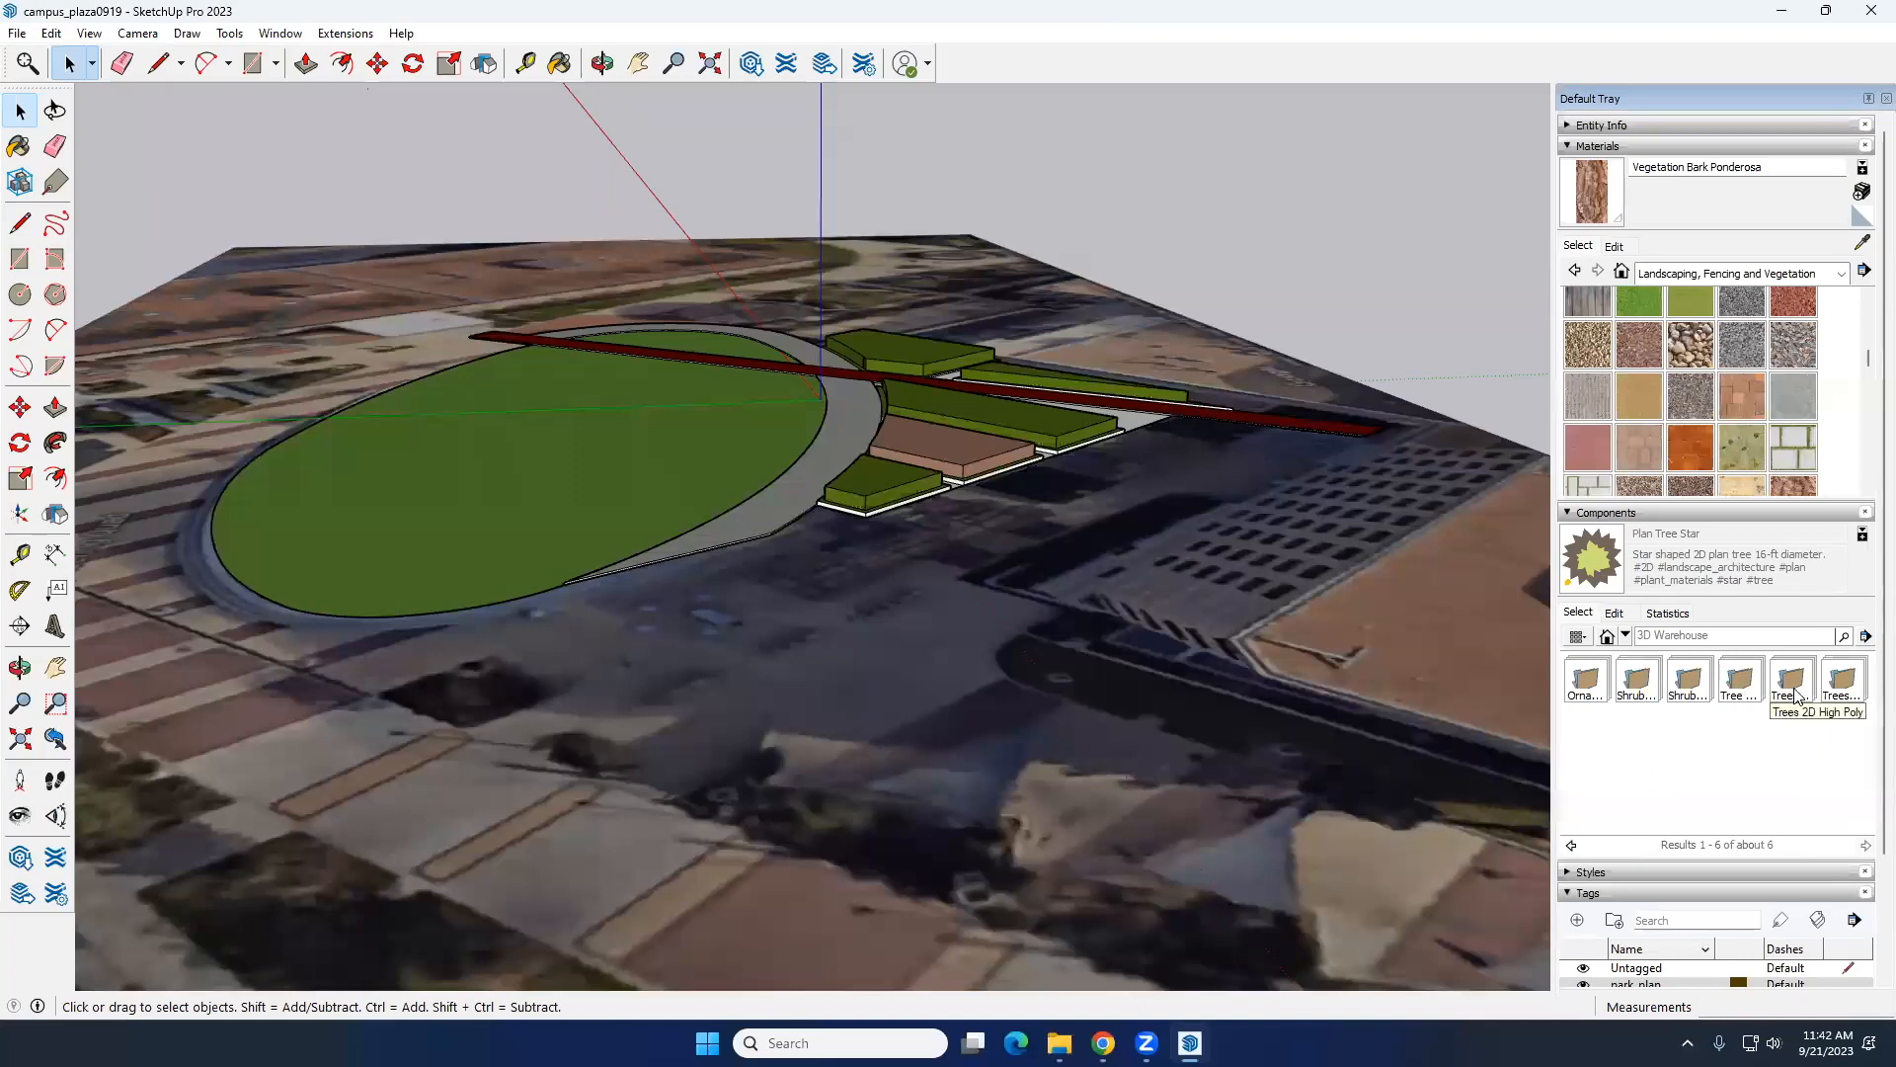
{"action": "left_click", "coordinate": [1852, 702]}
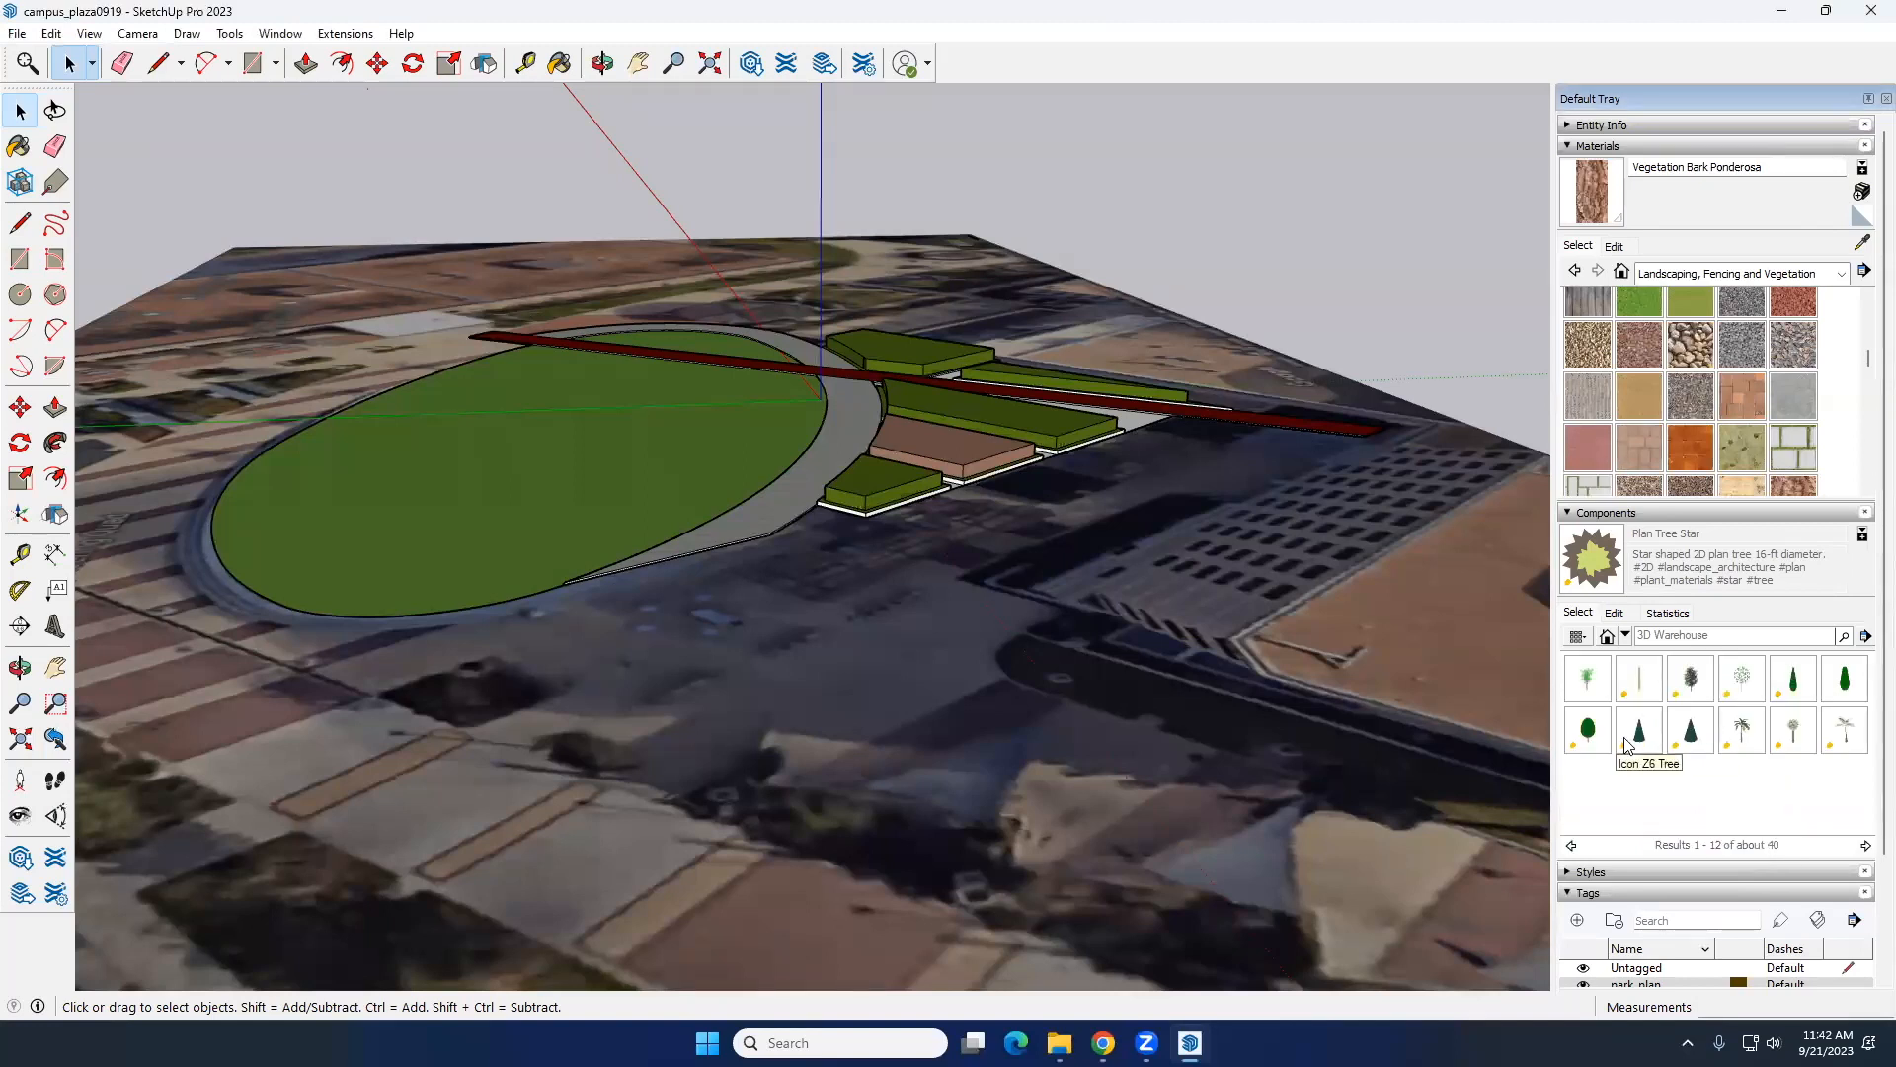
Step: Place a Tree_2D_Schematic_Oak2 component from Landscape's Trees 2D Low Poly collection on the lawn, near the end of the paved ring path
{"action": "left_click", "coordinate": [1626, 636]}
{"action": "left_click", "coordinate": [1701, 853]}
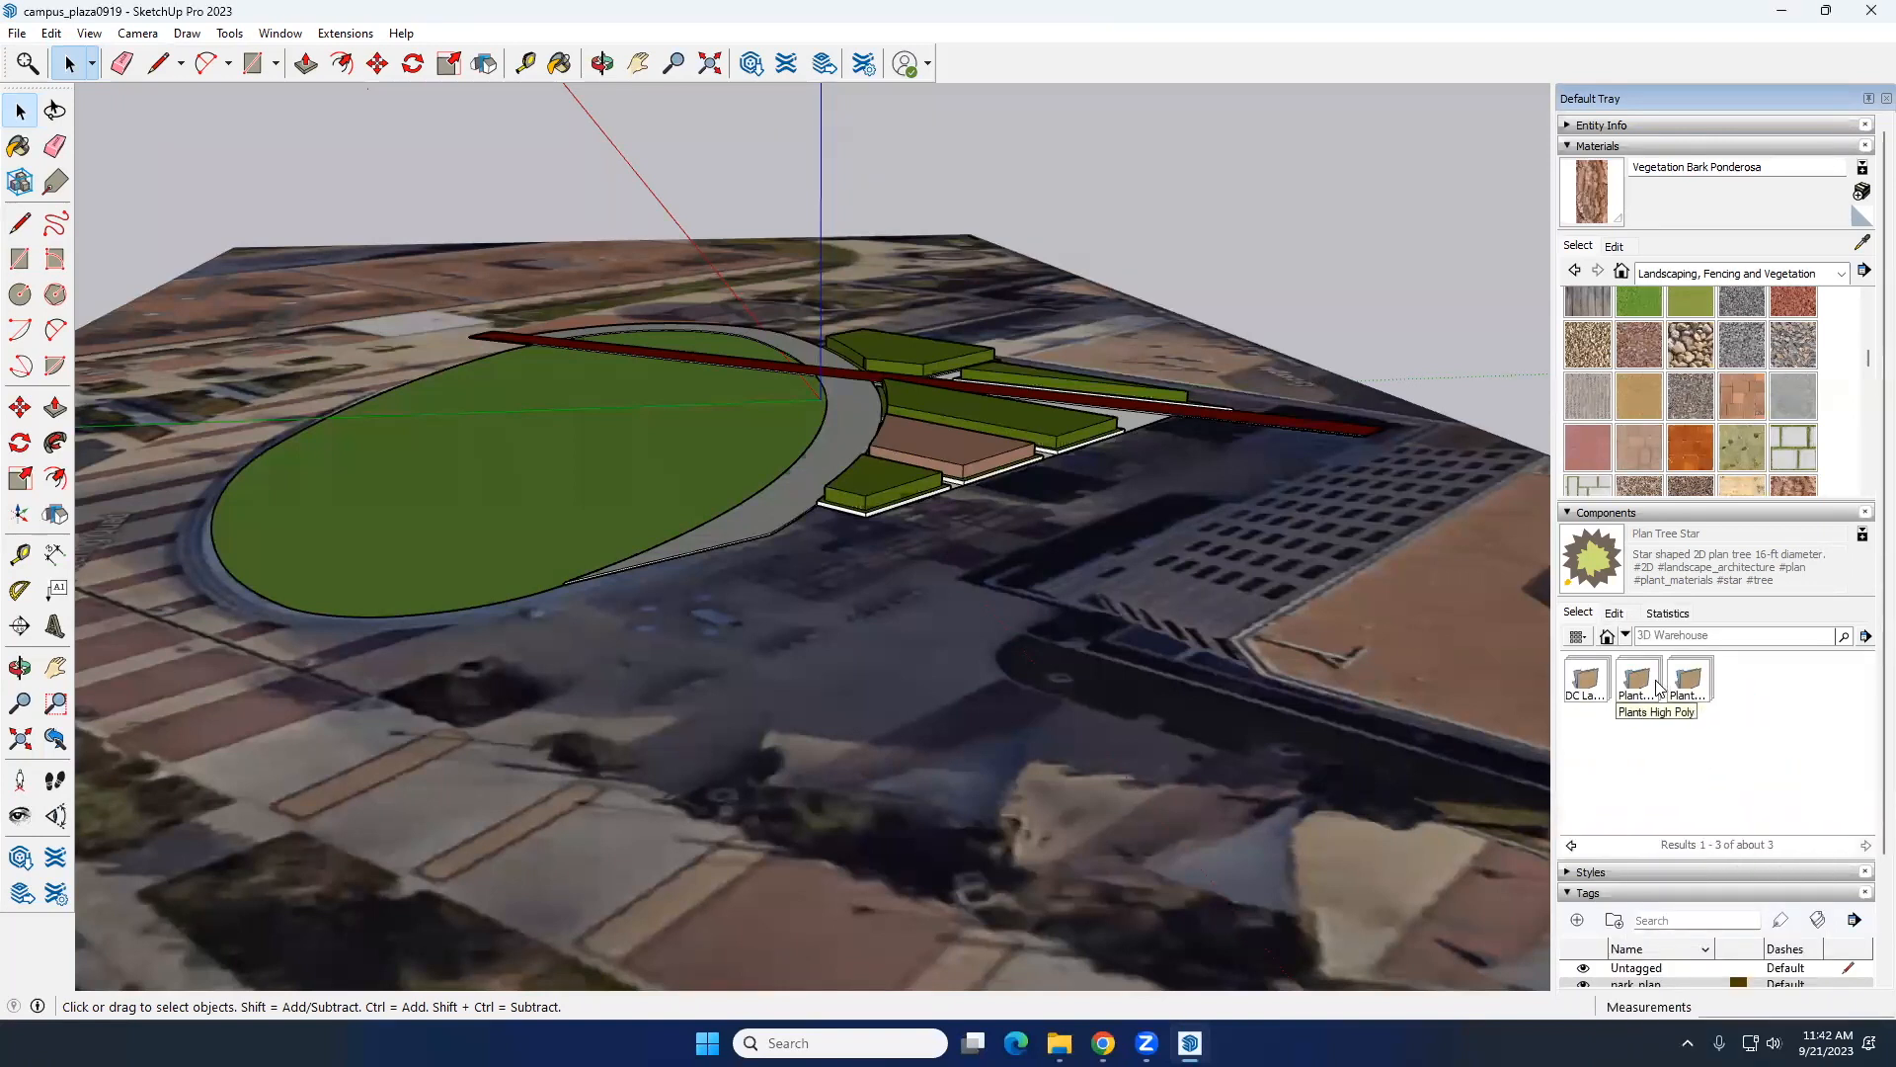
{"action": "left_click", "coordinate": [1689, 685]}
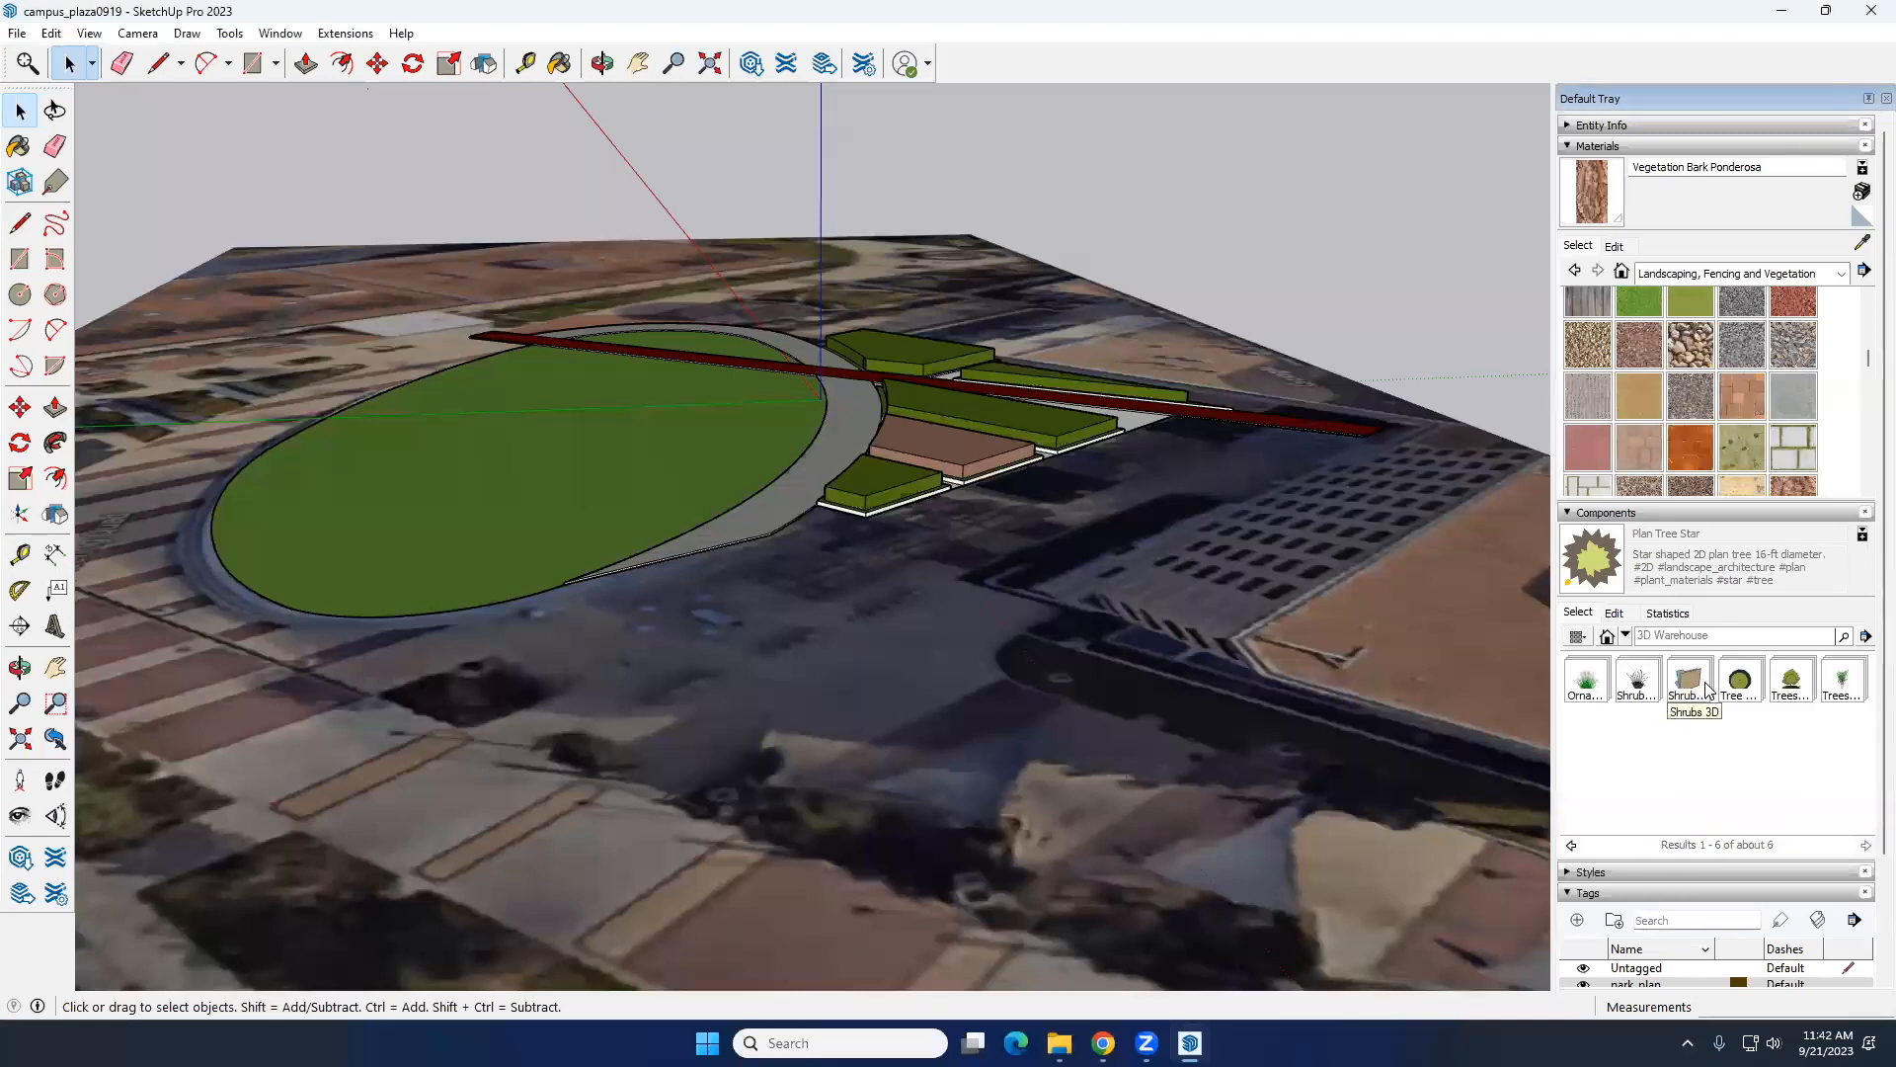
{"action": "left_click", "coordinate": [1780, 686]}
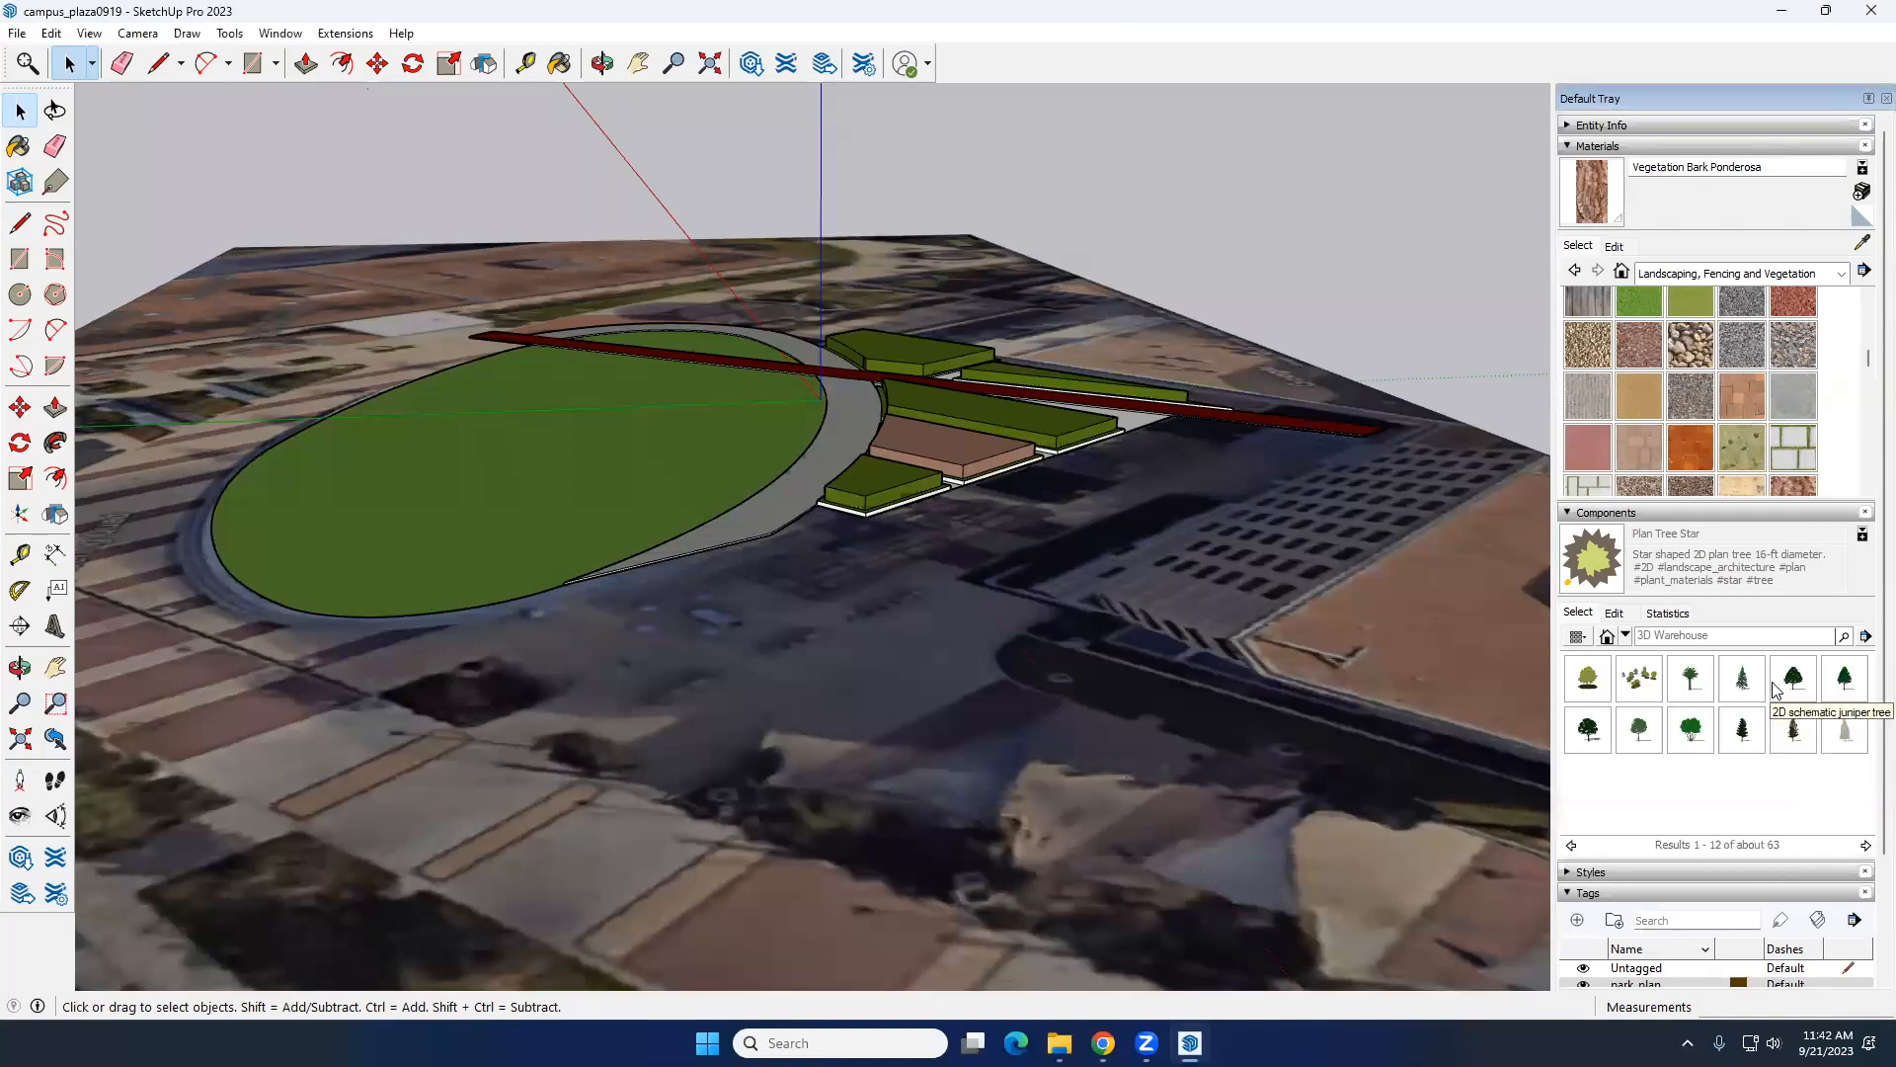
{"action": "left_click", "coordinate": [1641, 739]}
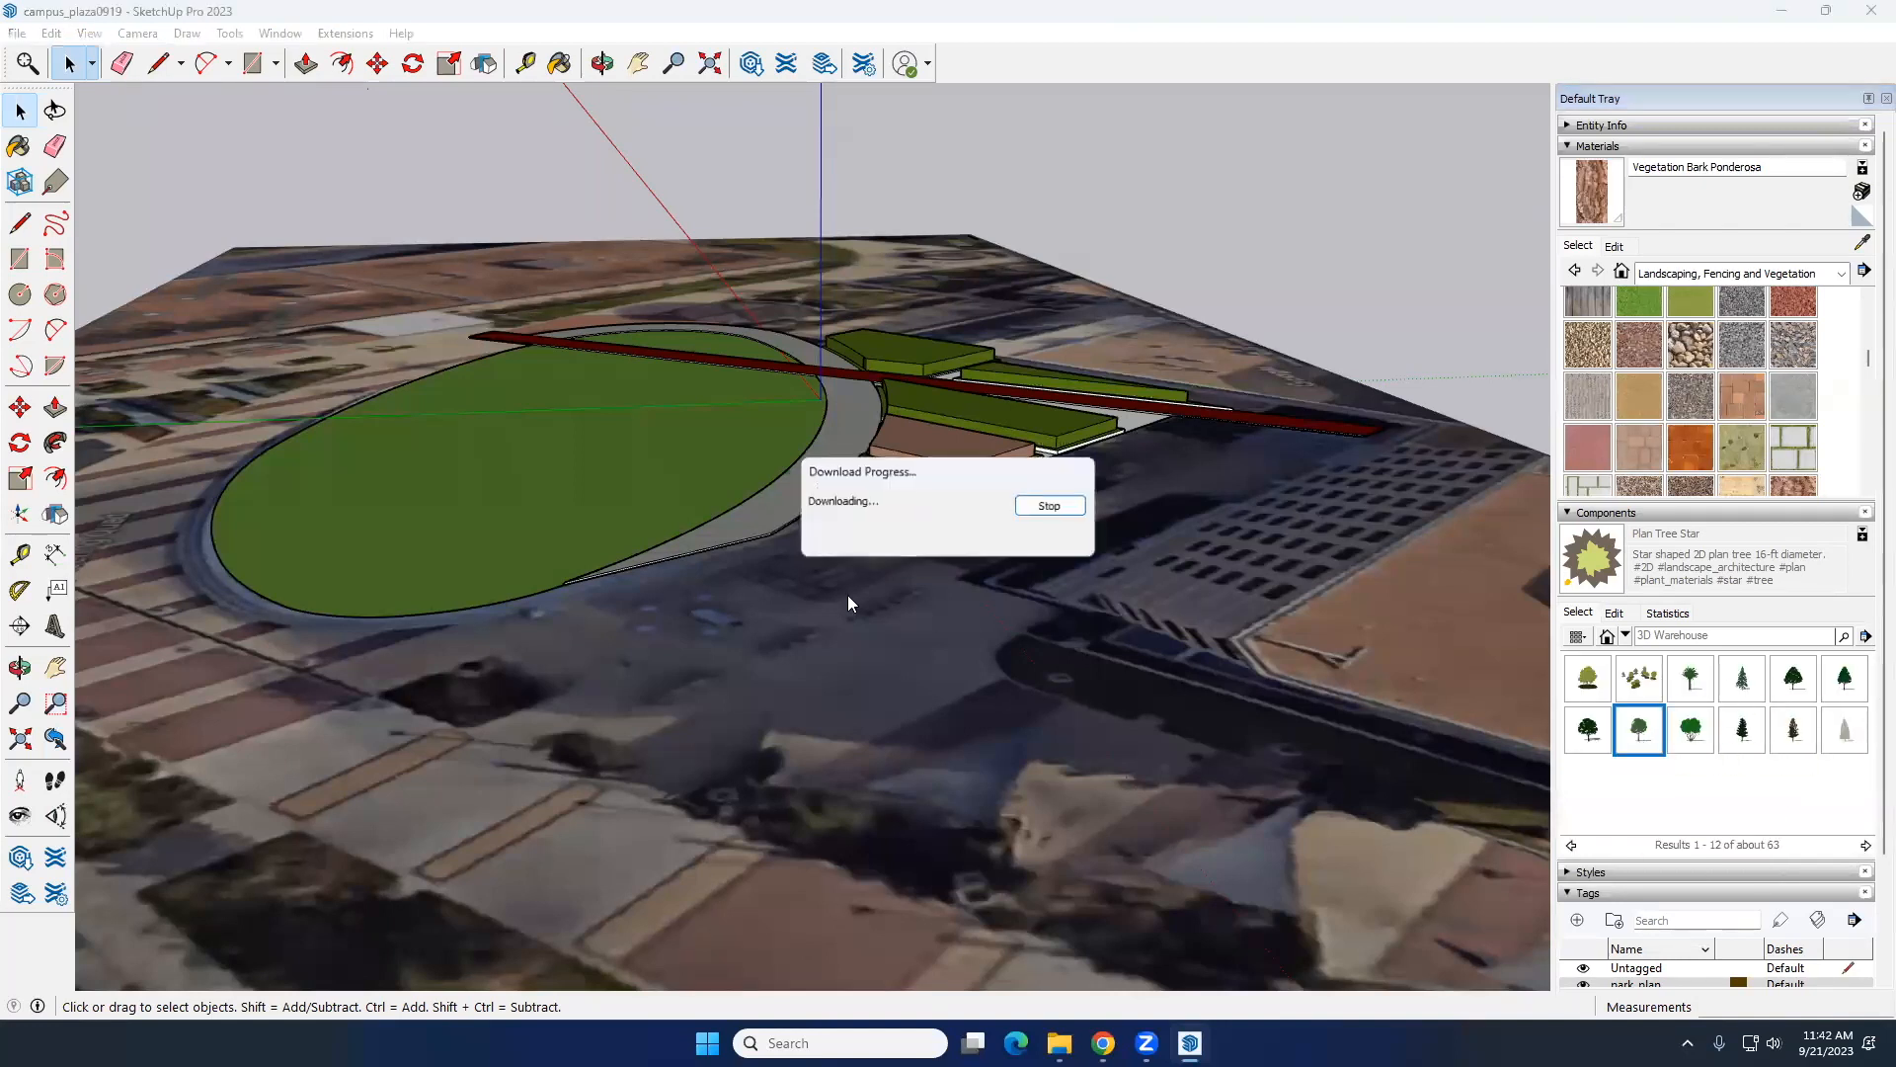
{"action": "middle_click_drag", "start_coordinate": [765, 517], "coordinate": [881, 468]}
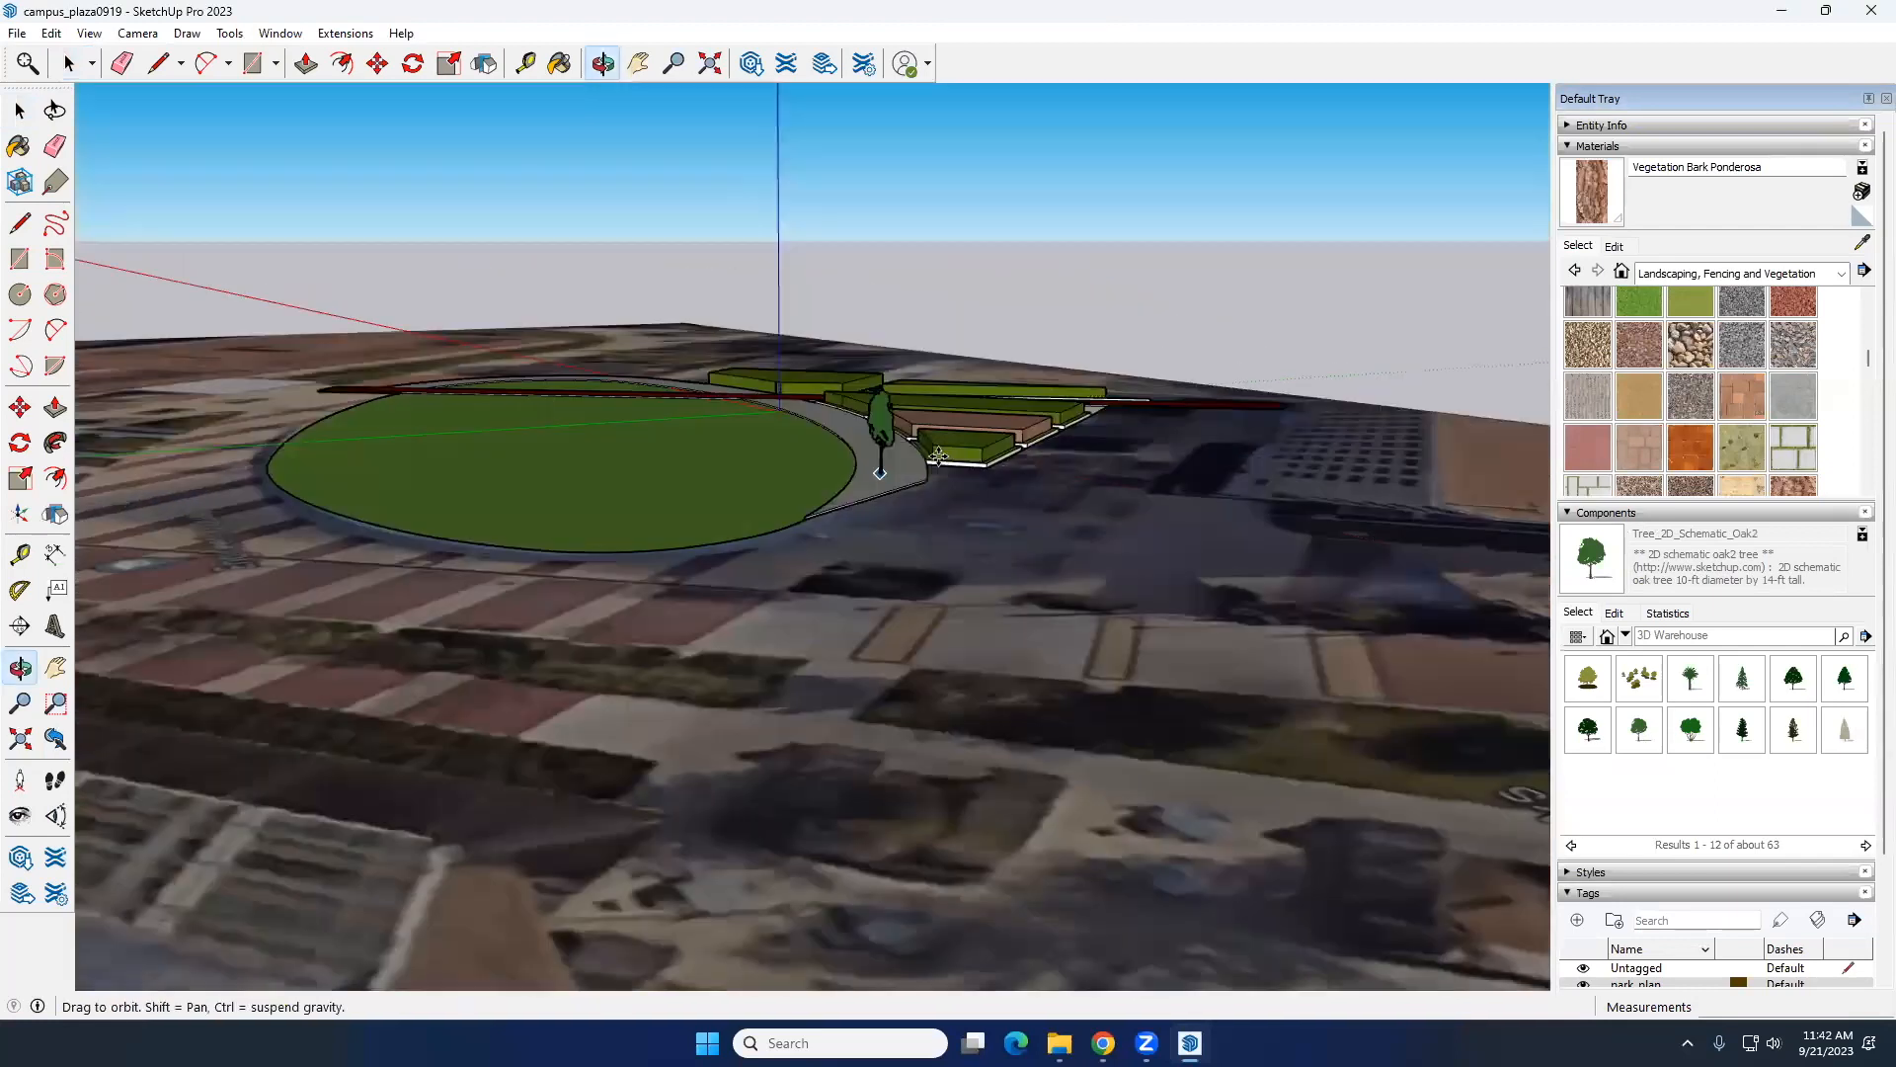
{"action": "scroll", "coordinate": [834, 496], "scroll_direction": "up", "scroll_amount": 6}
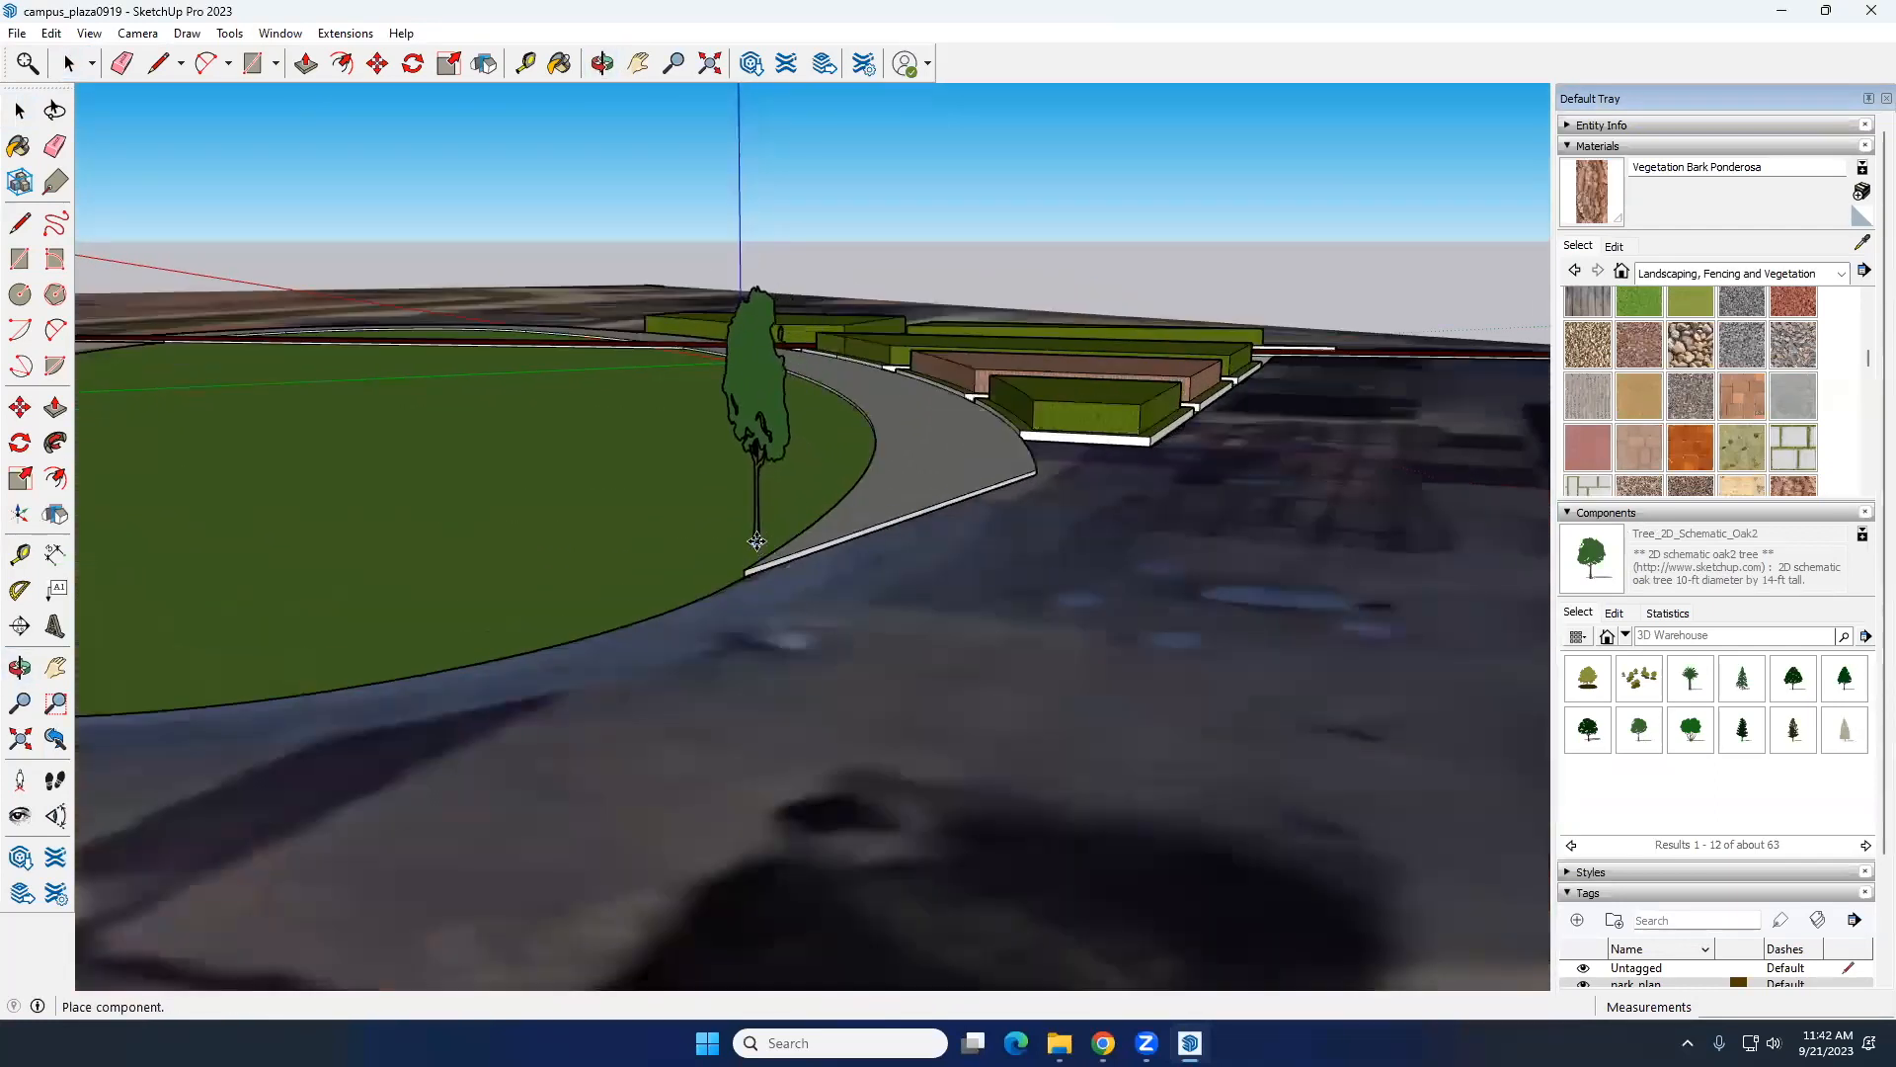
{"action": "left_click", "coordinate": [757, 541]}
Step: Copy the oak tree by its trunk base about 24' 6" along the lawn edge beside the paved path
{"action": "middle_click_drag", "start_coordinate": [756, 542], "coordinate": [809, 521]}
{"action": "middle_click_drag", "start_coordinate": [695, 505], "coordinate": [1045, 487]}
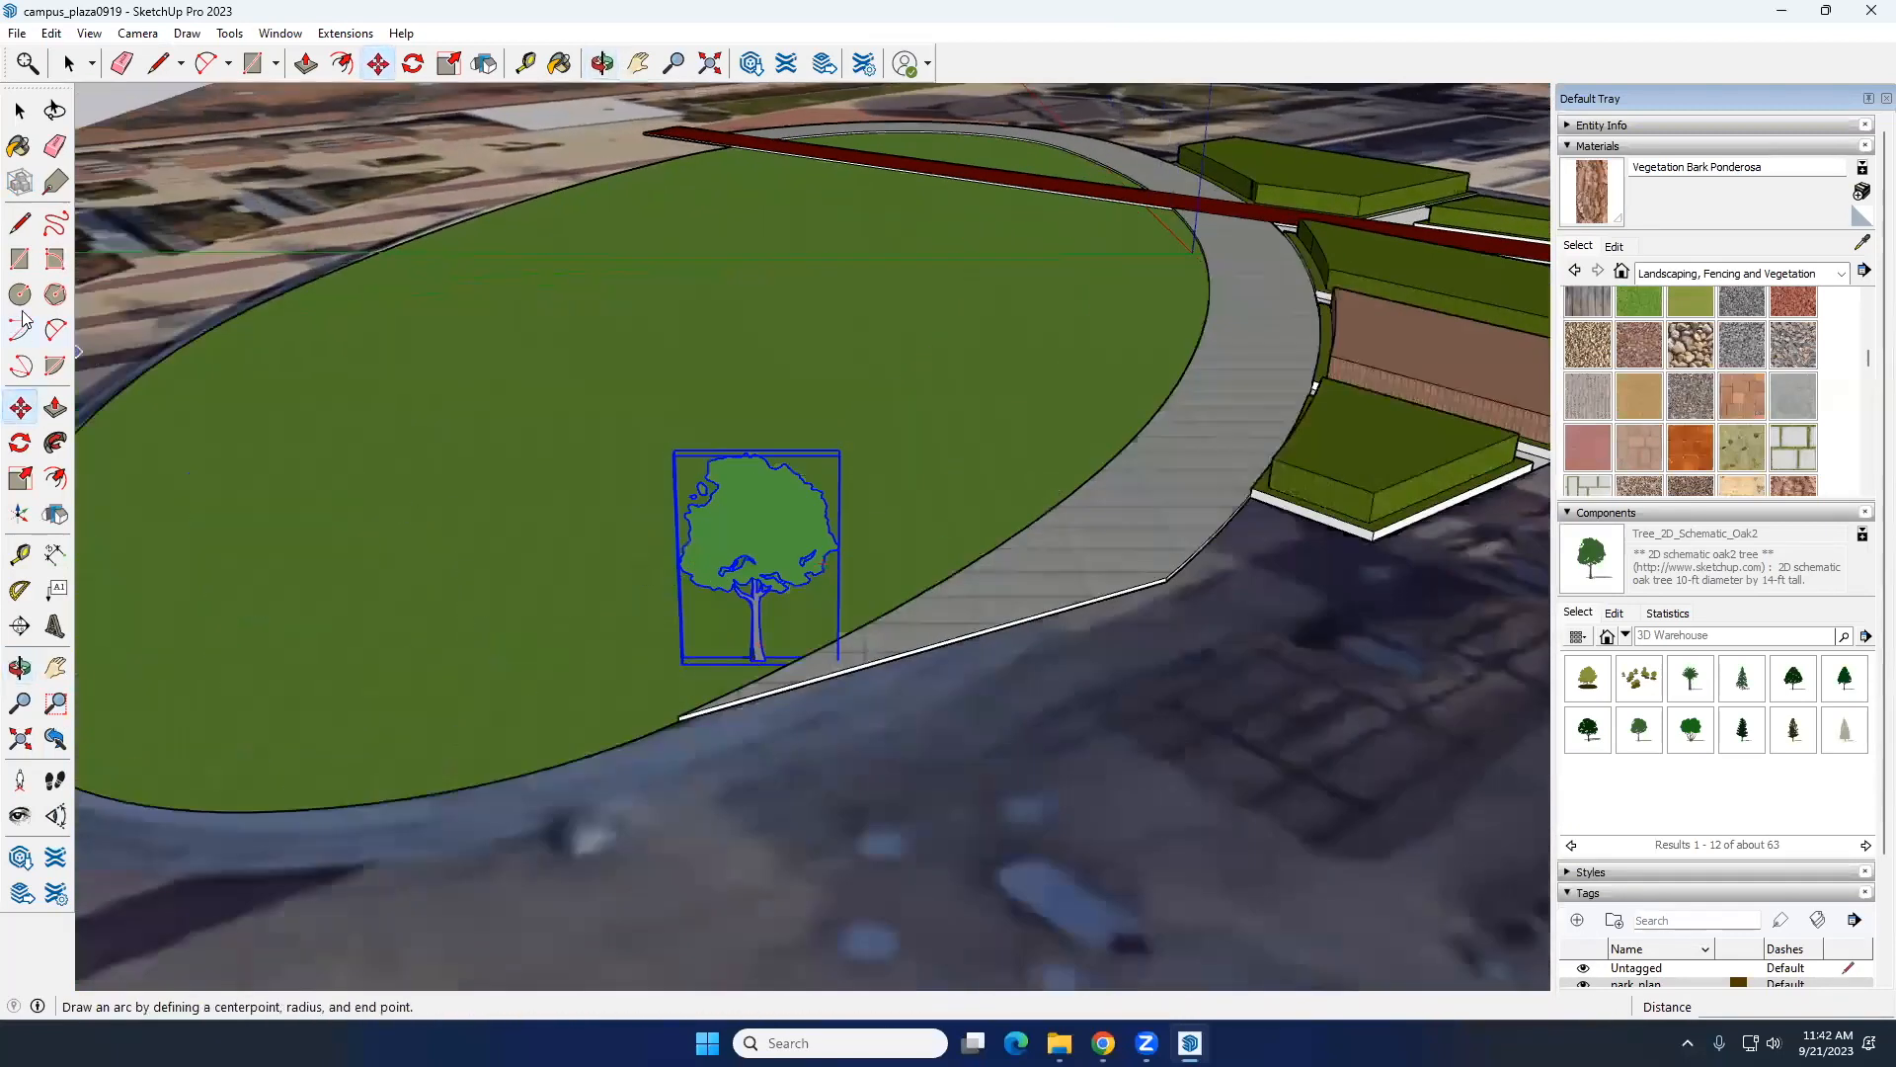
{"action": "key", "text": "ctrl"}
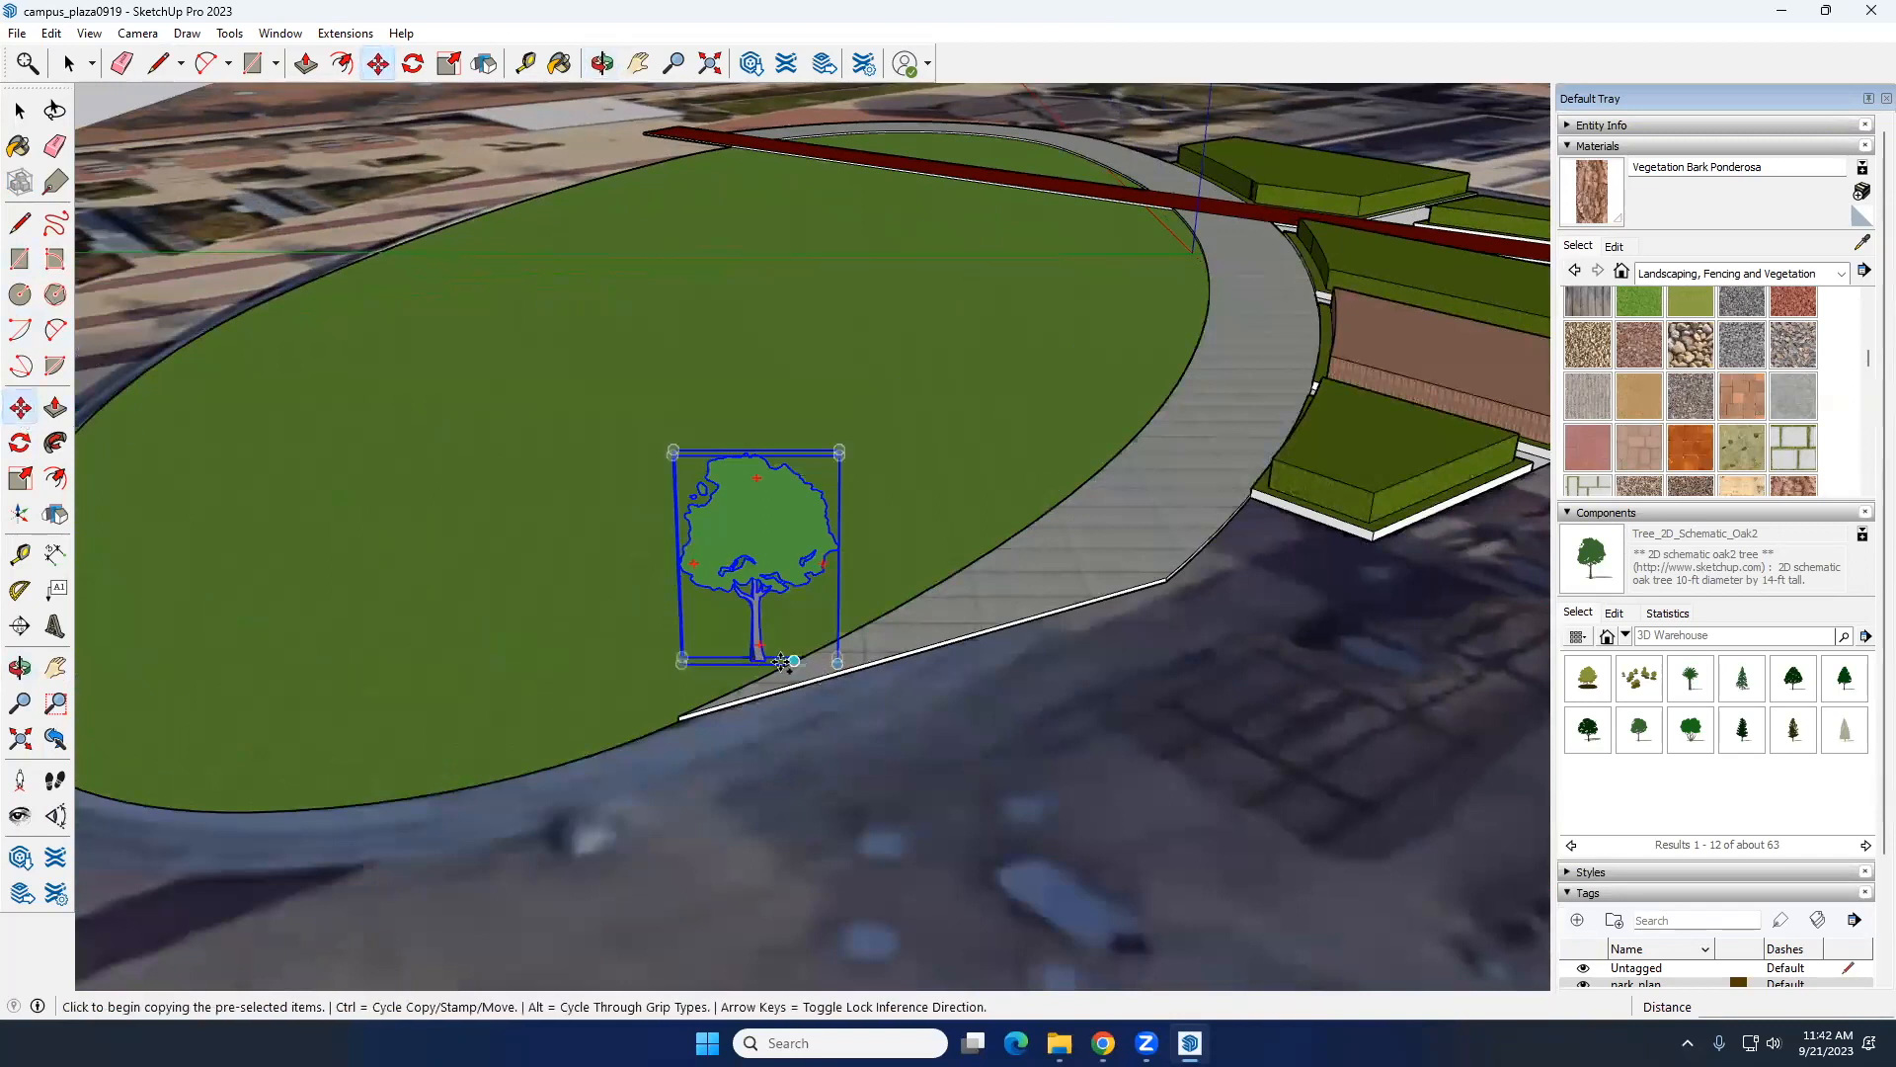
{"action": "left_click", "coordinate": [758, 662]}
{"action": "middle_click_drag", "start_coordinate": [941, 573], "coordinate": [592, 559]}
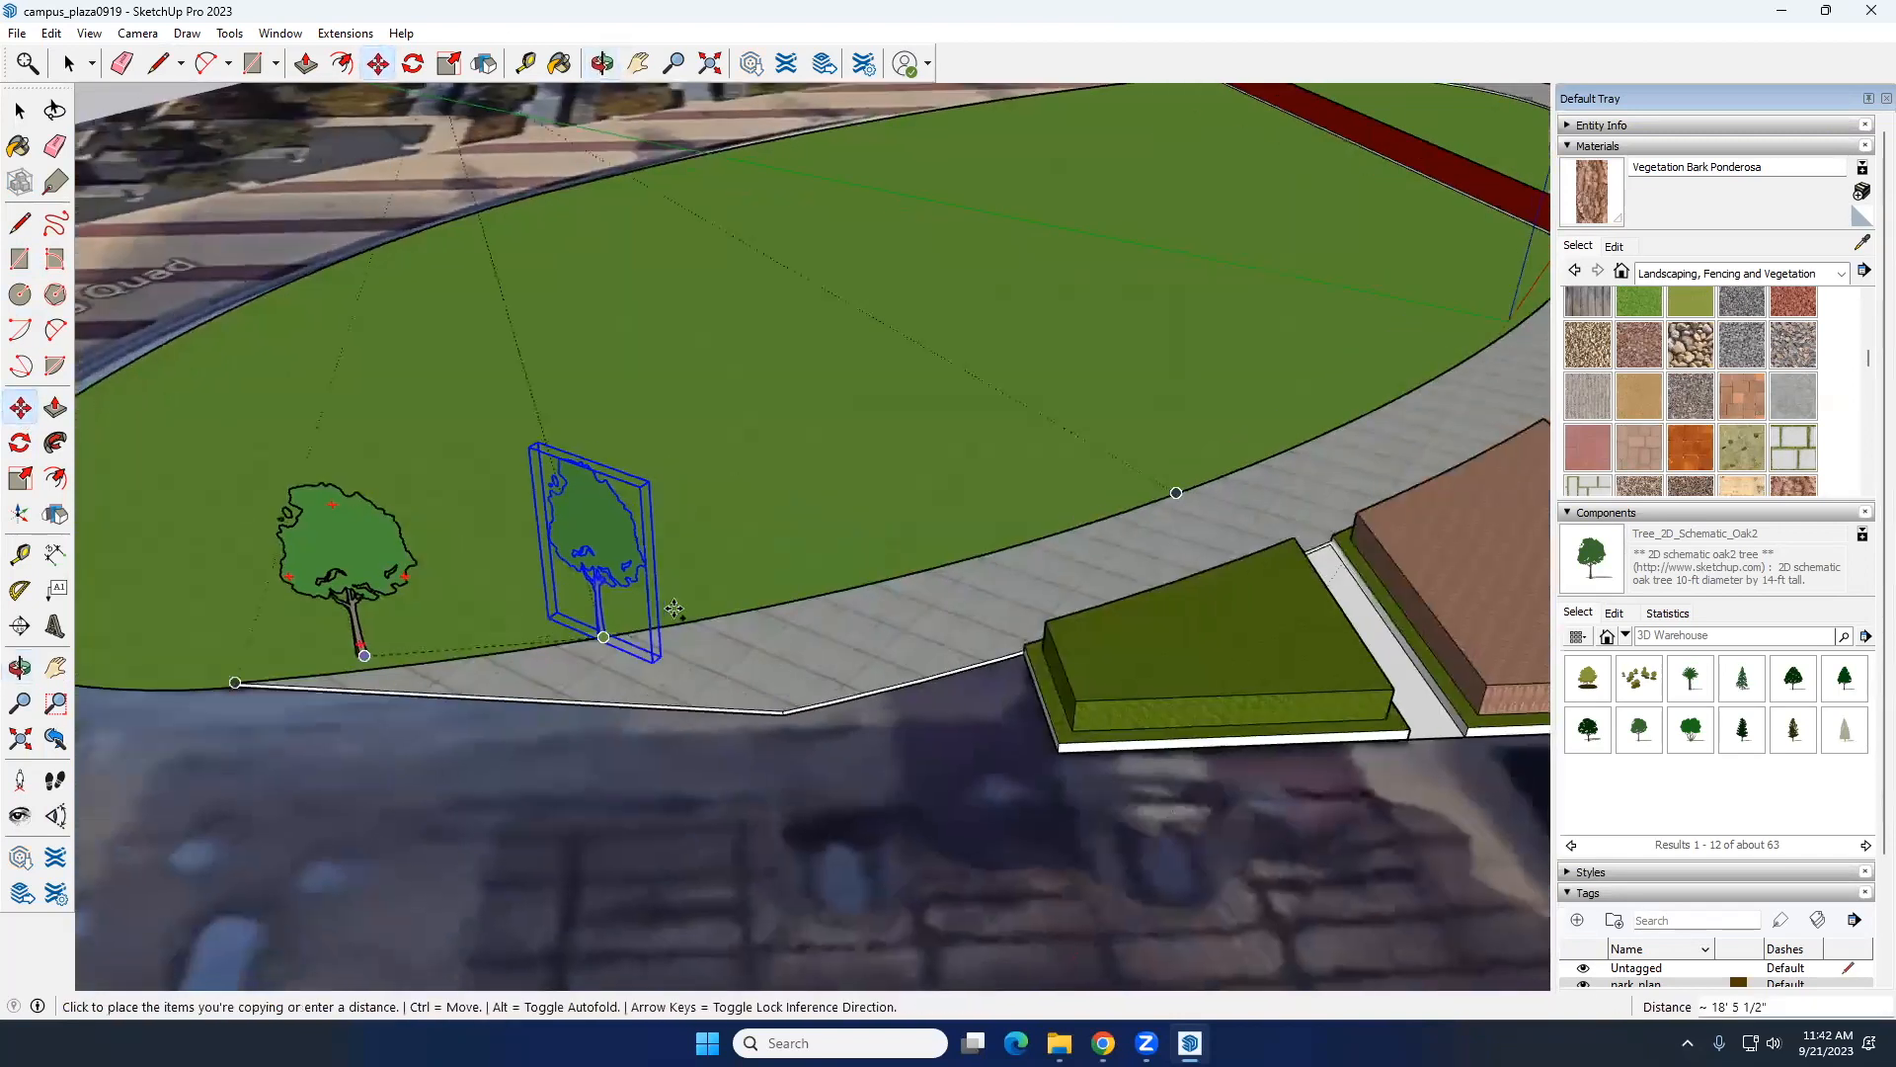
{"action": "left_click", "coordinate": [695, 604]}
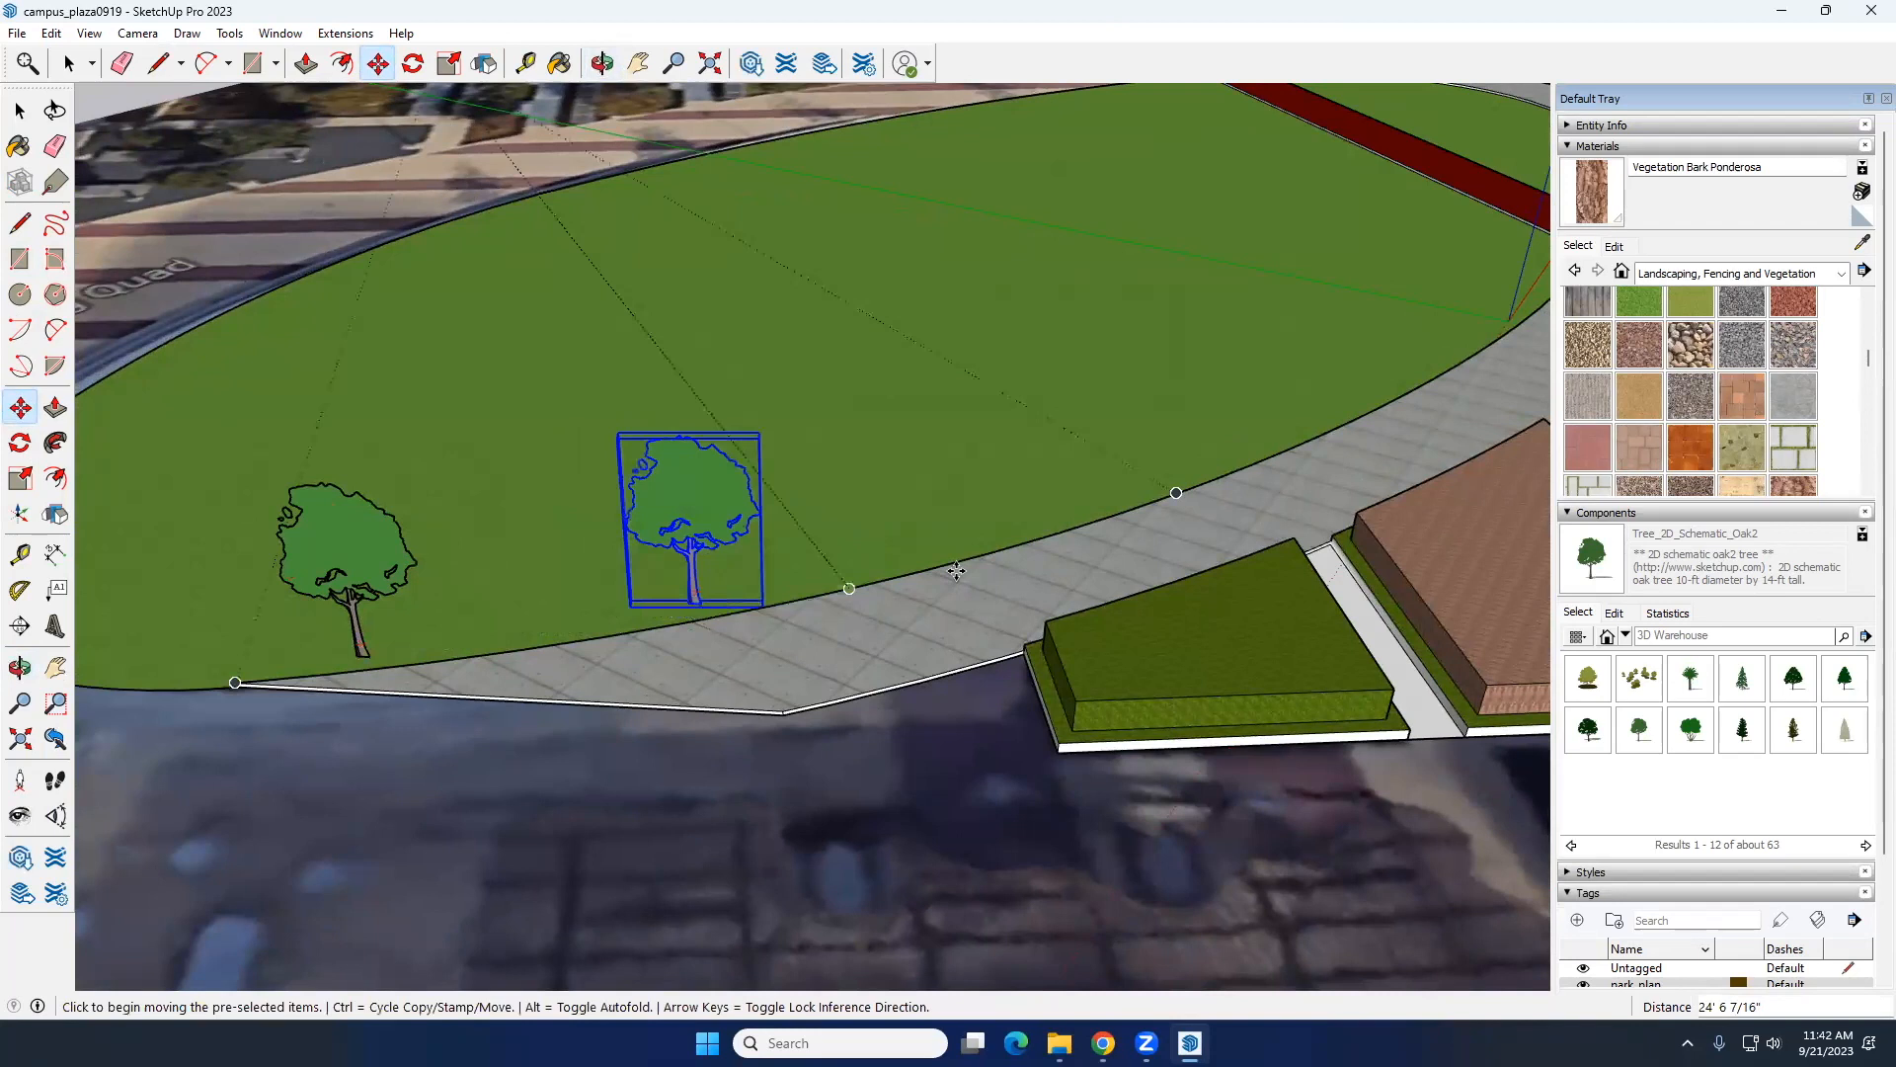
Step: Copy the second oak tree about 25' 2" further along the lawn edge to make a third tree
{"action": "key", "text": "ctrl"}
{"action": "left_click", "coordinate": [698, 602]}
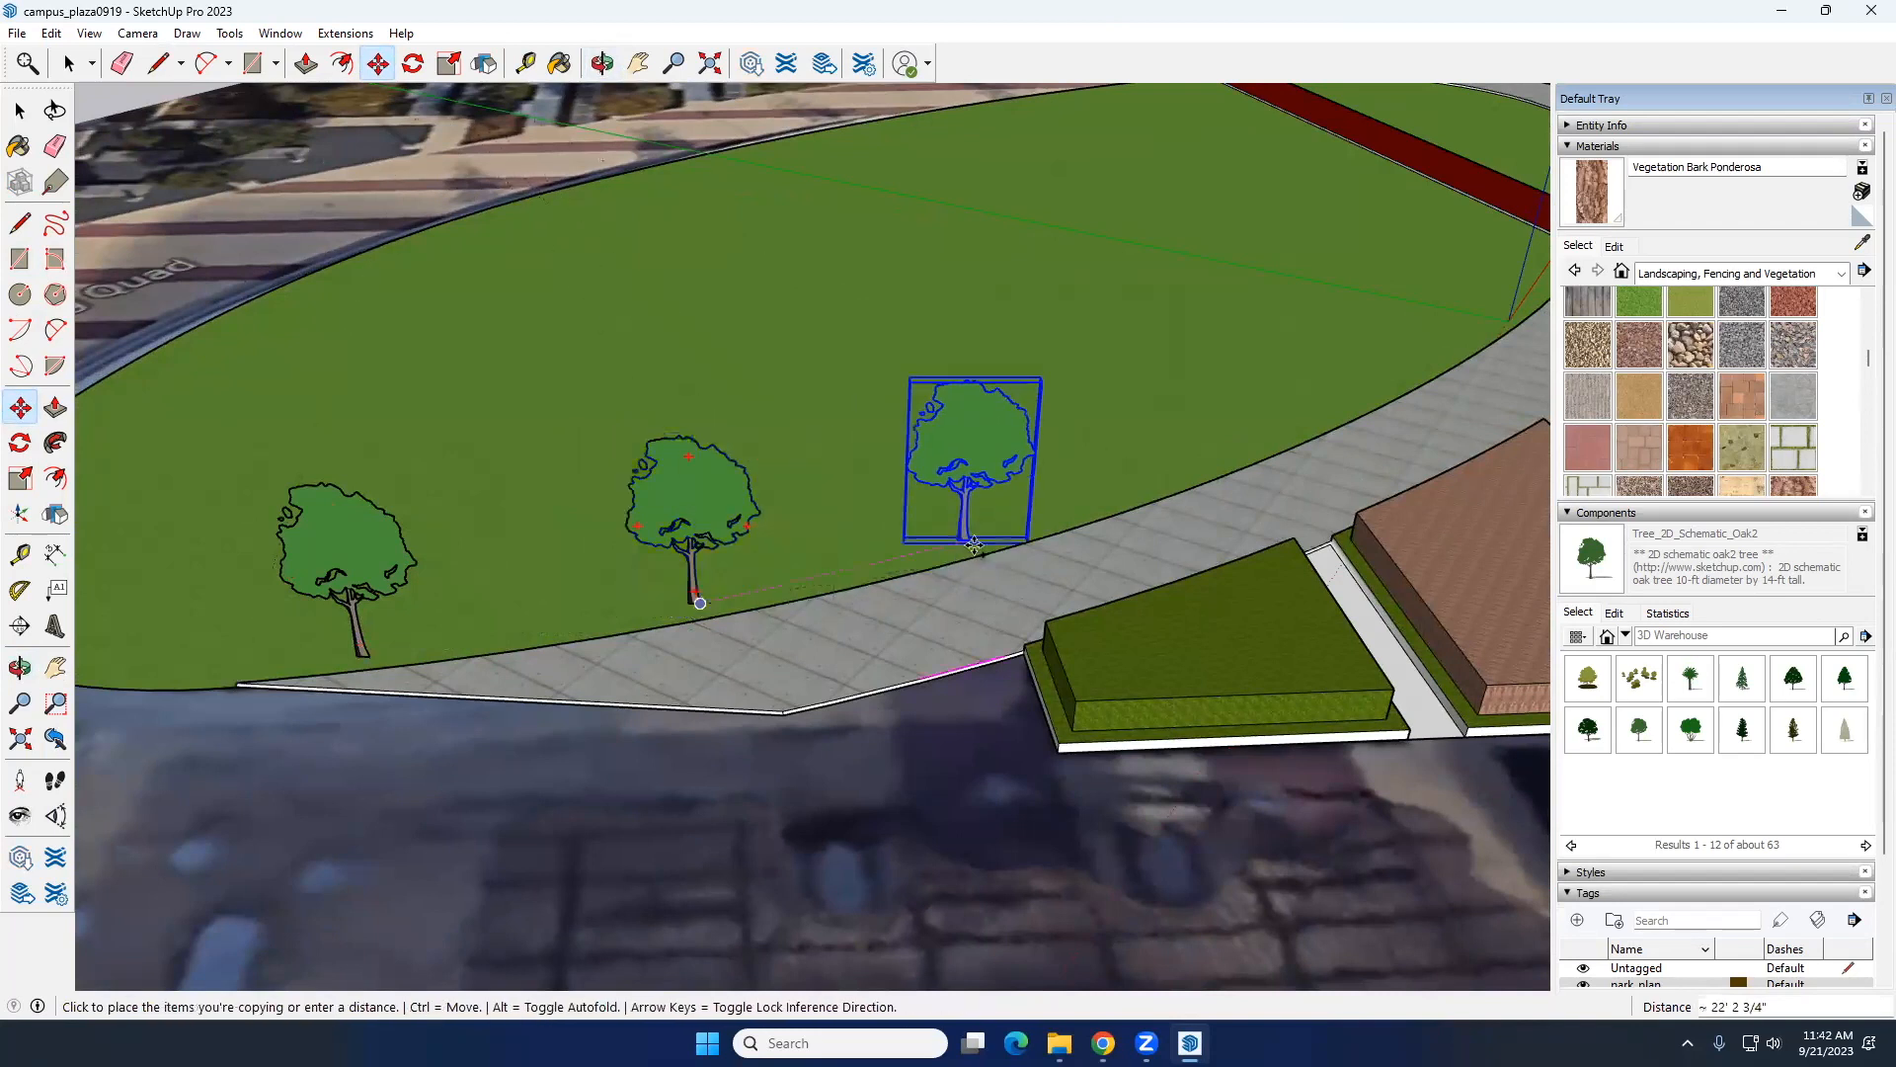
{"action": "left_click", "coordinate": [986, 539]}
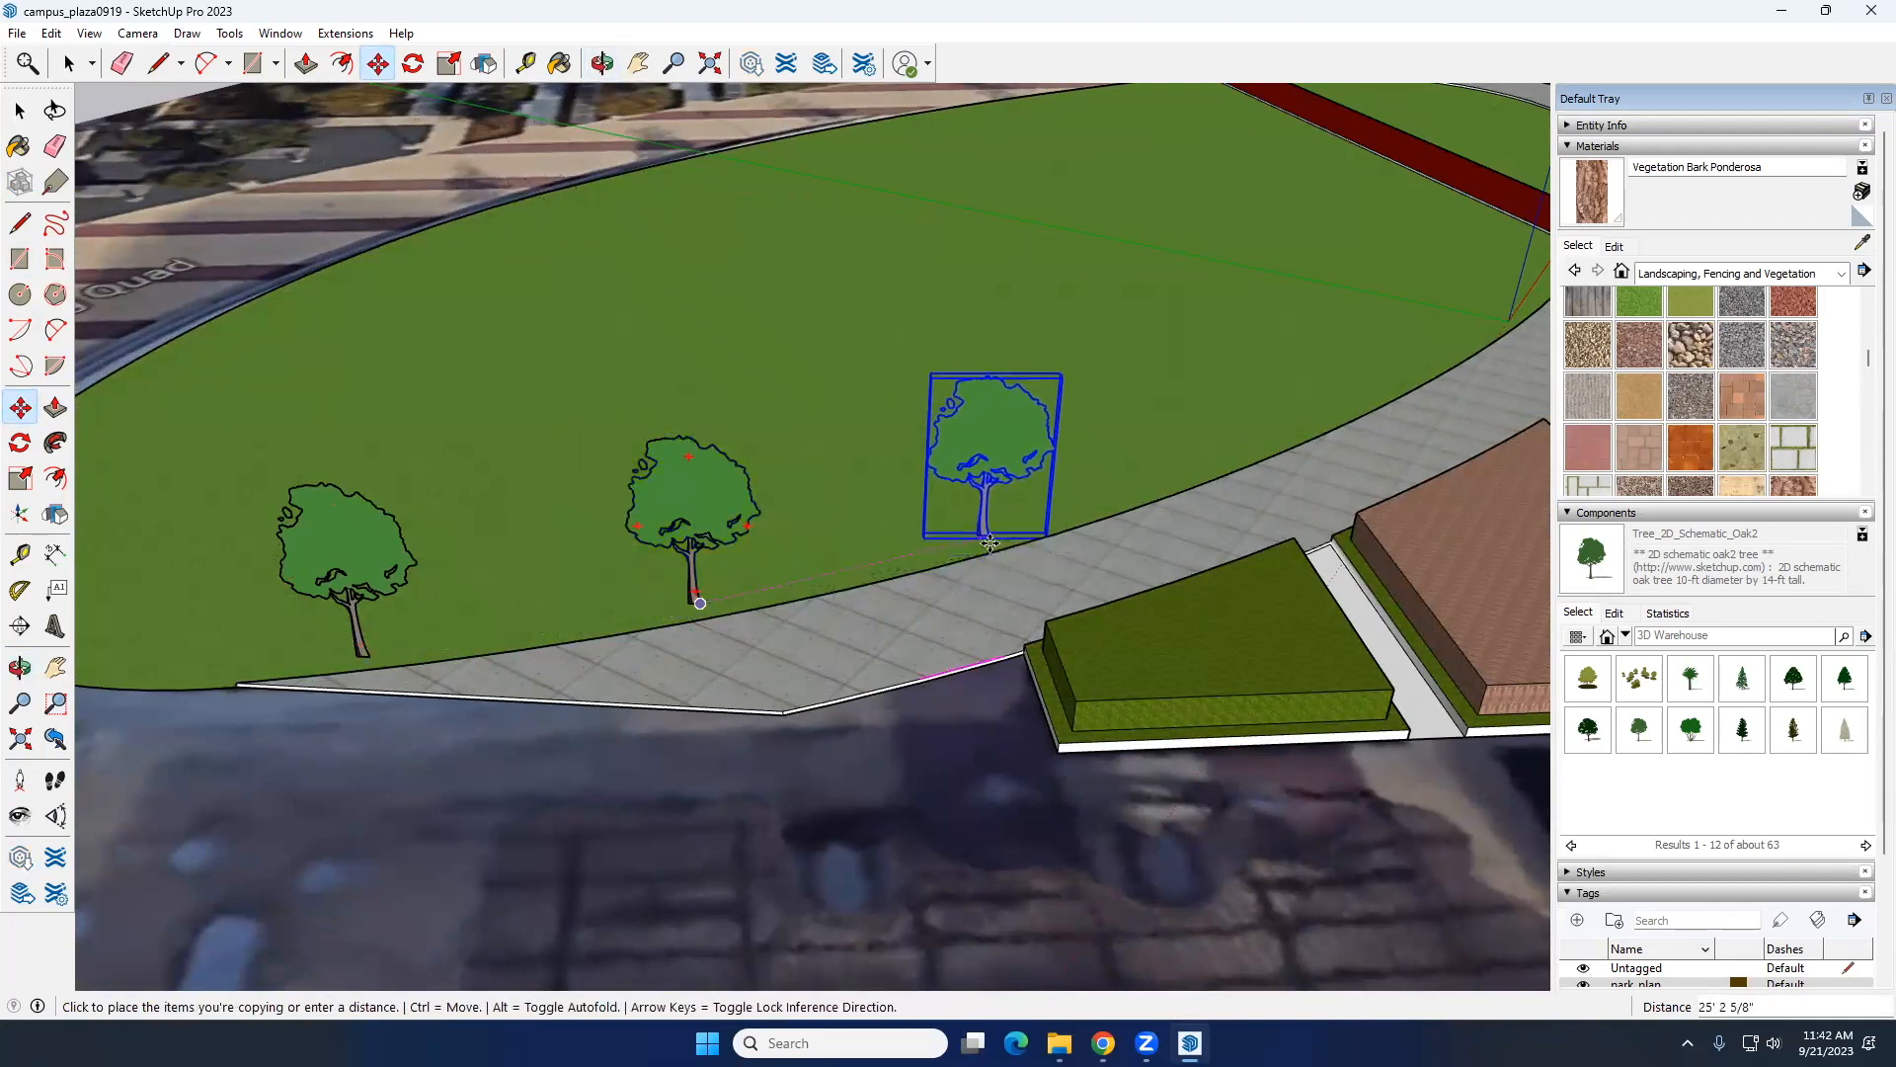
Step: Browse the Trees 3D Low Poly collection in the Landscape category's Plants Low Poly
{"action": "key", "text": "space"}
{"action": "left_click", "coordinate": [1626, 637]}
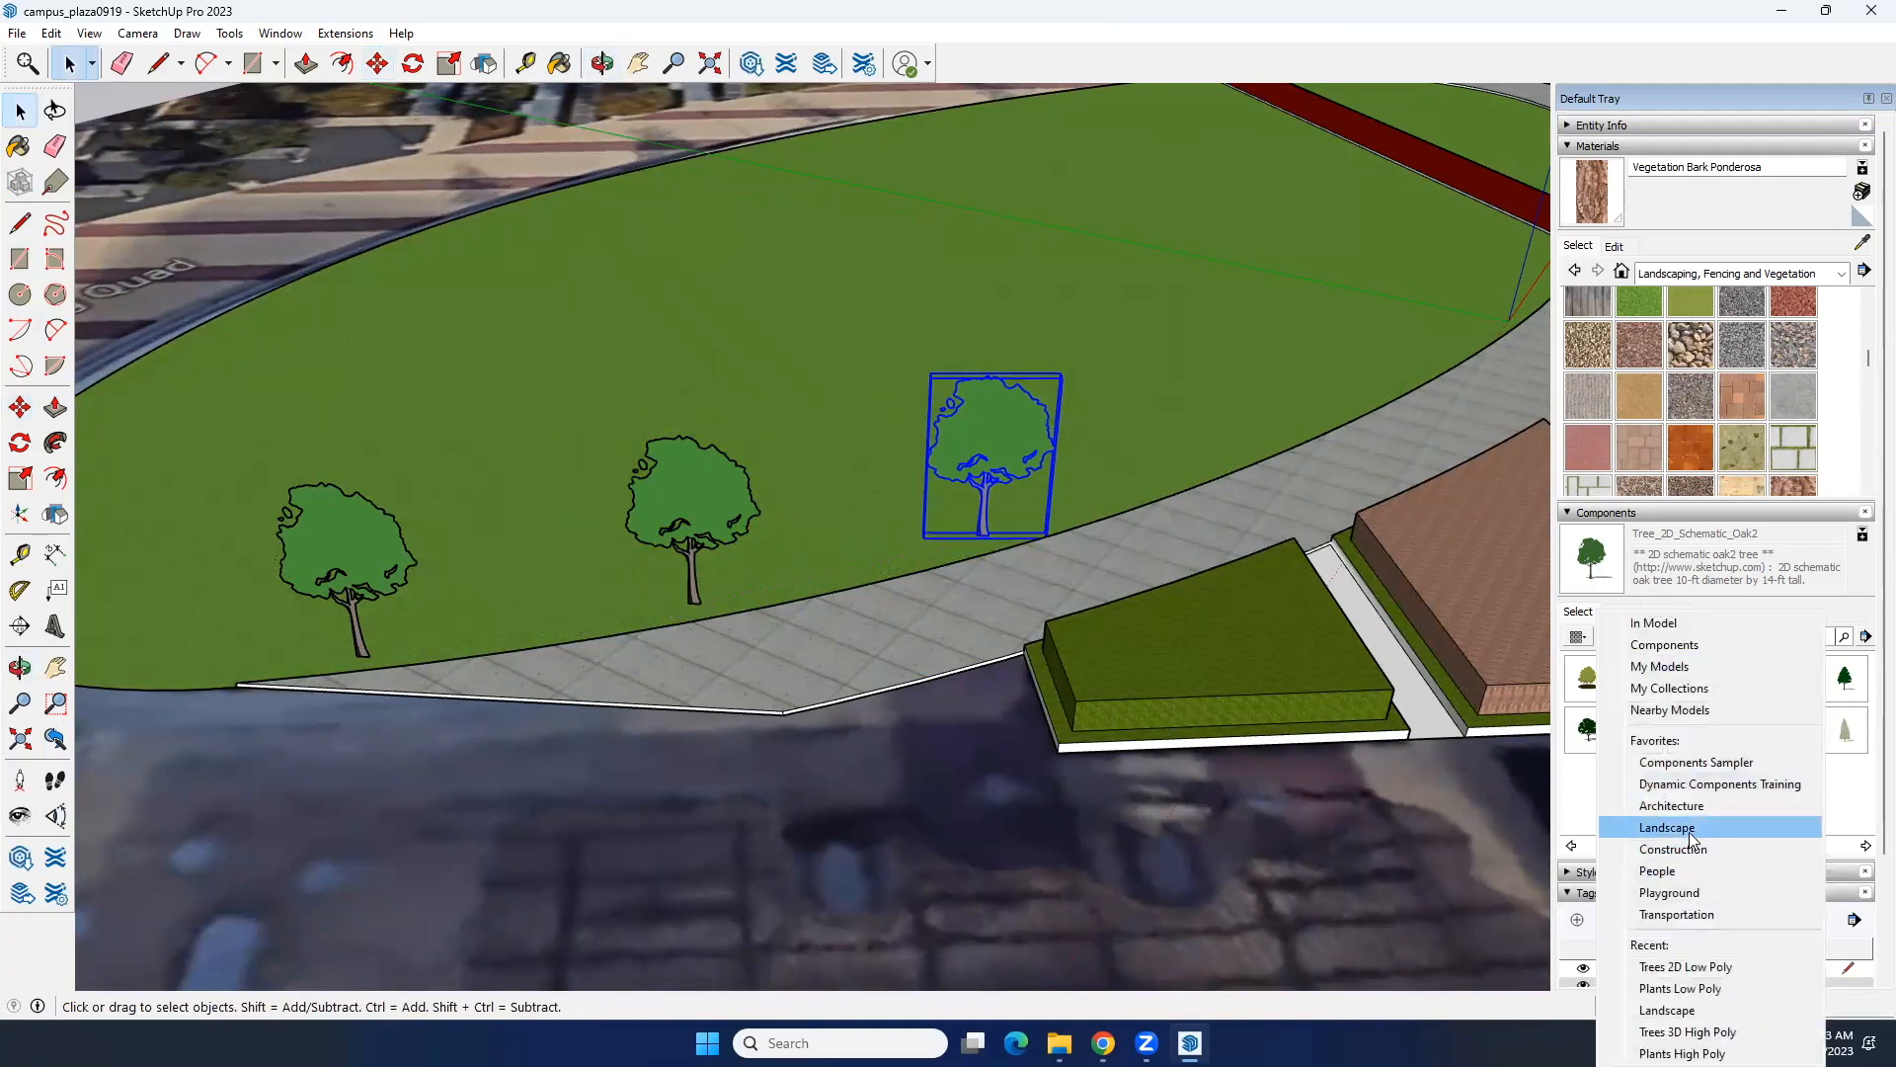
{"action": "left_click", "coordinate": [1658, 602]}
{"action": "left_click", "coordinate": [1626, 636]}
{"action": "left_click", "coordinate": [1695, 829]}
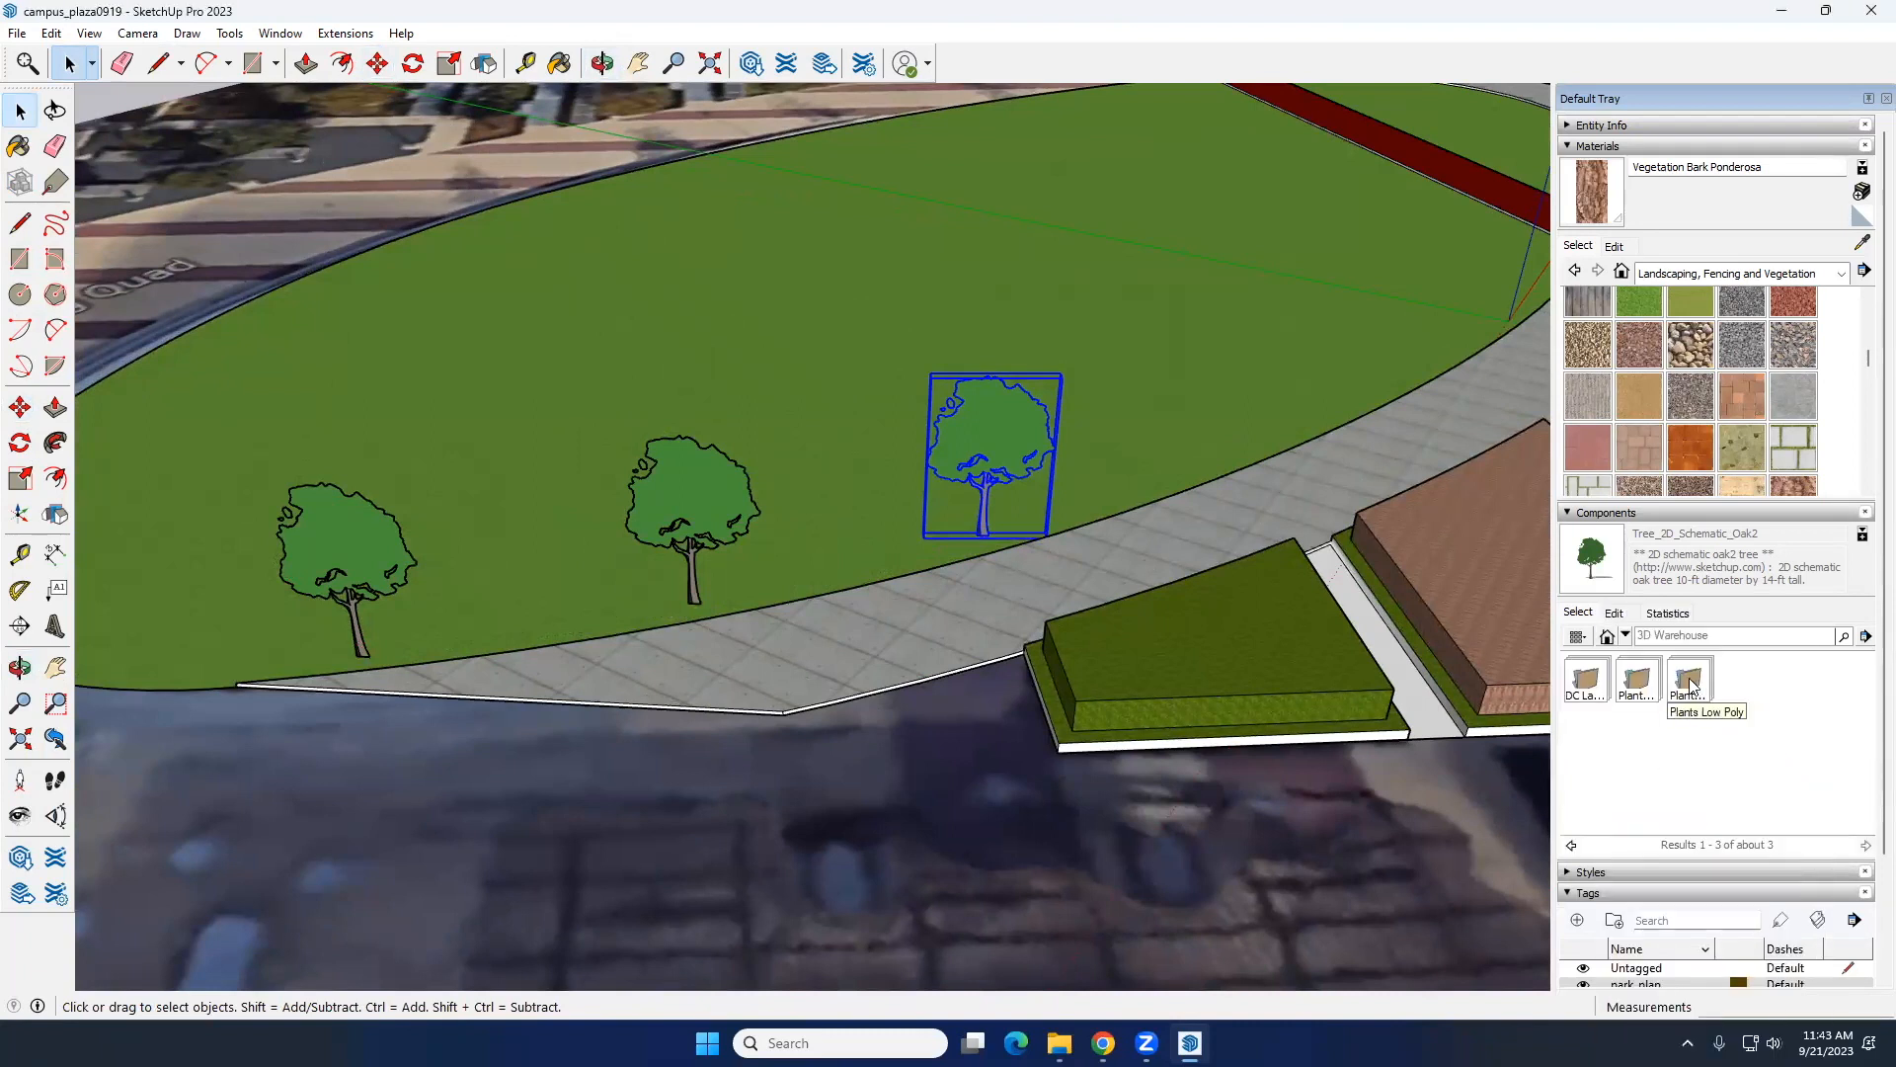
{"action": "left_click", "coordinate": [1691, 681]}
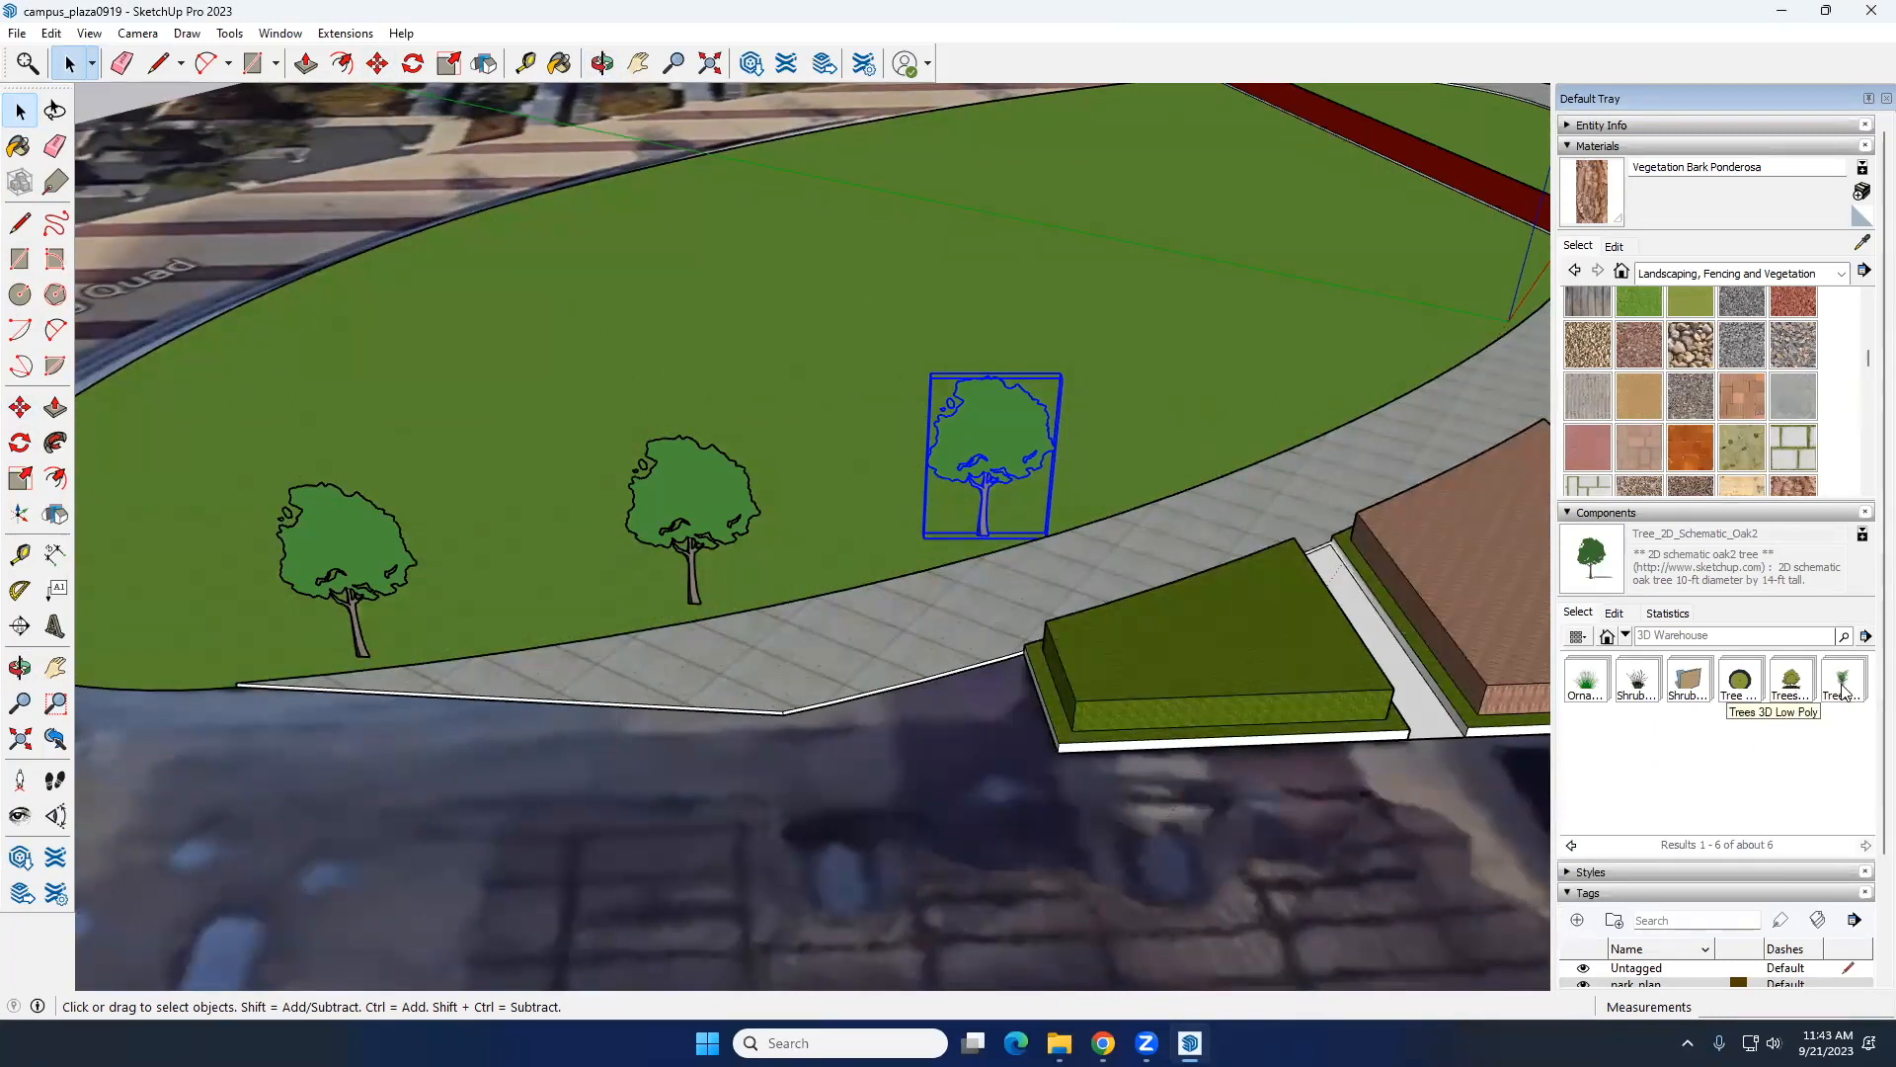
{"action": "left_click", "coordinate": [1843, 689]}
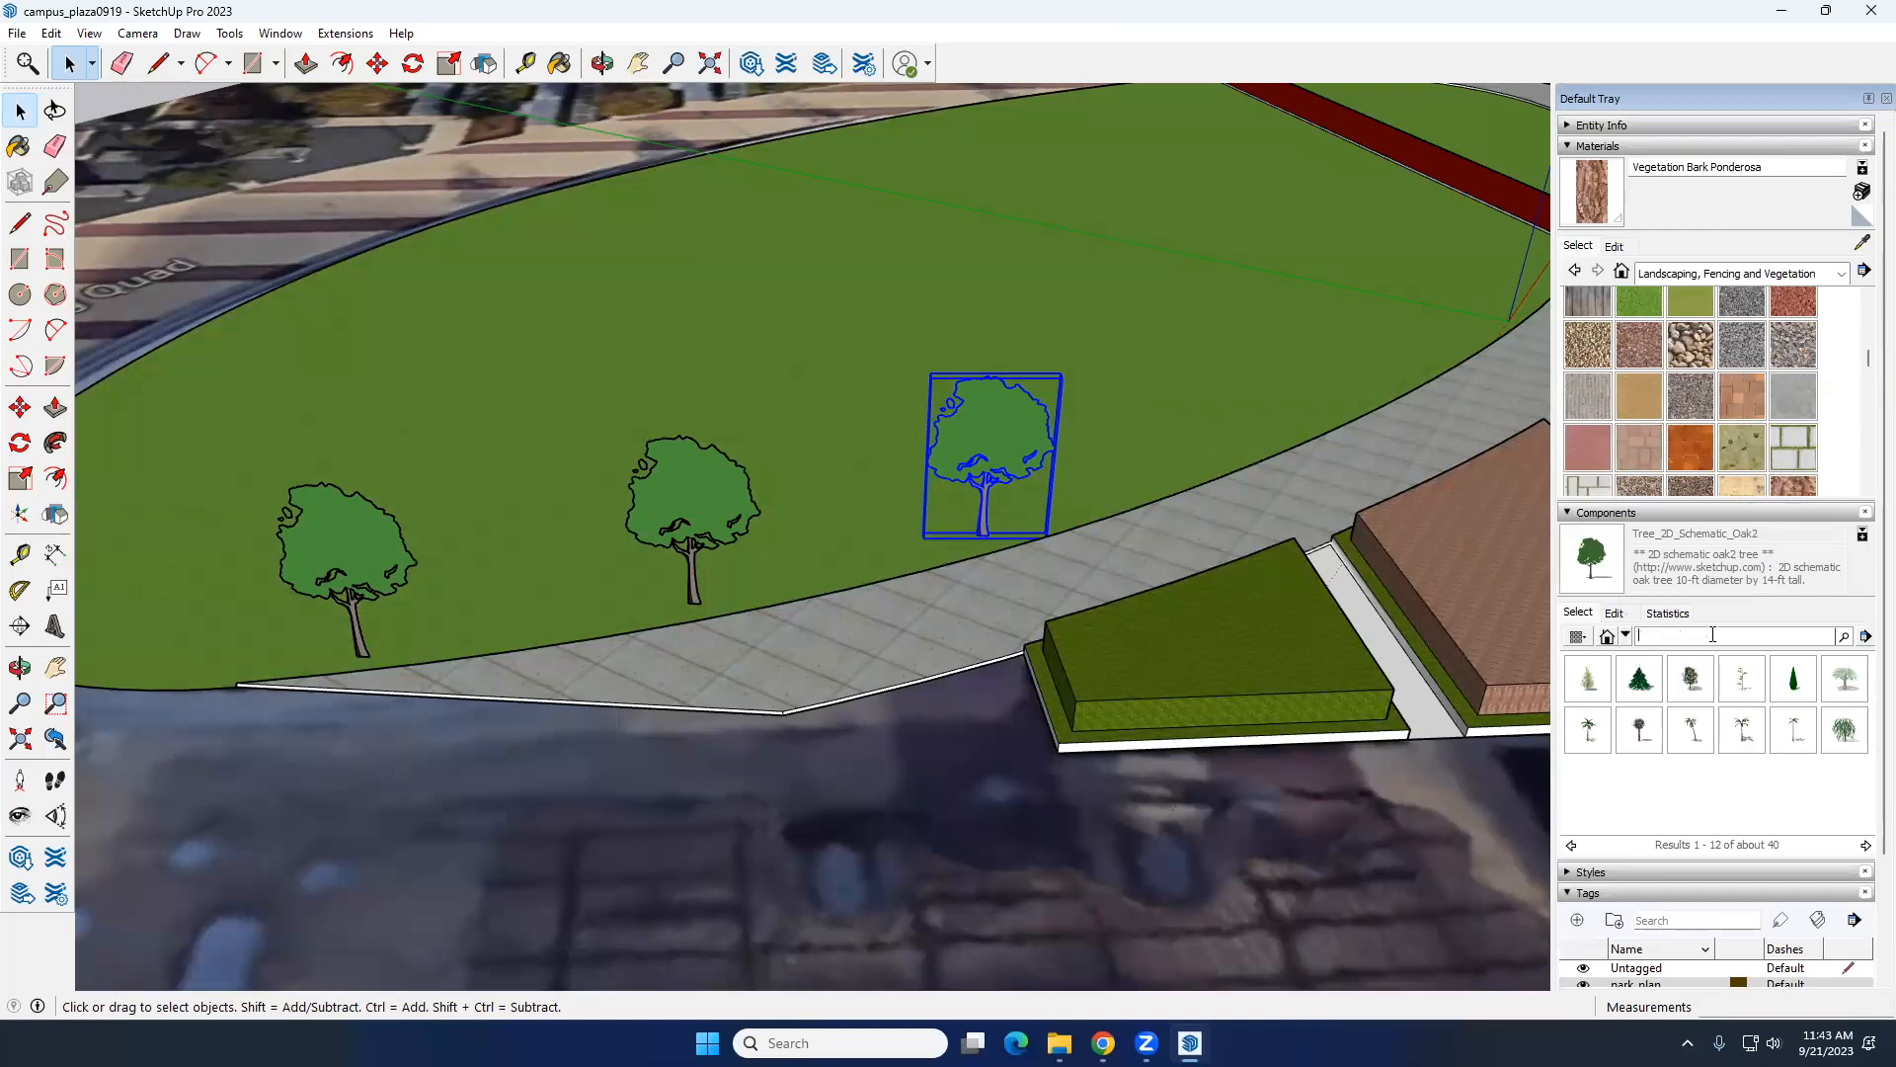
Step: Return to the Landscape component category and search the 3D Warehouse for TREES
{"action": "left_click", "coordinate": [1625, 637]}
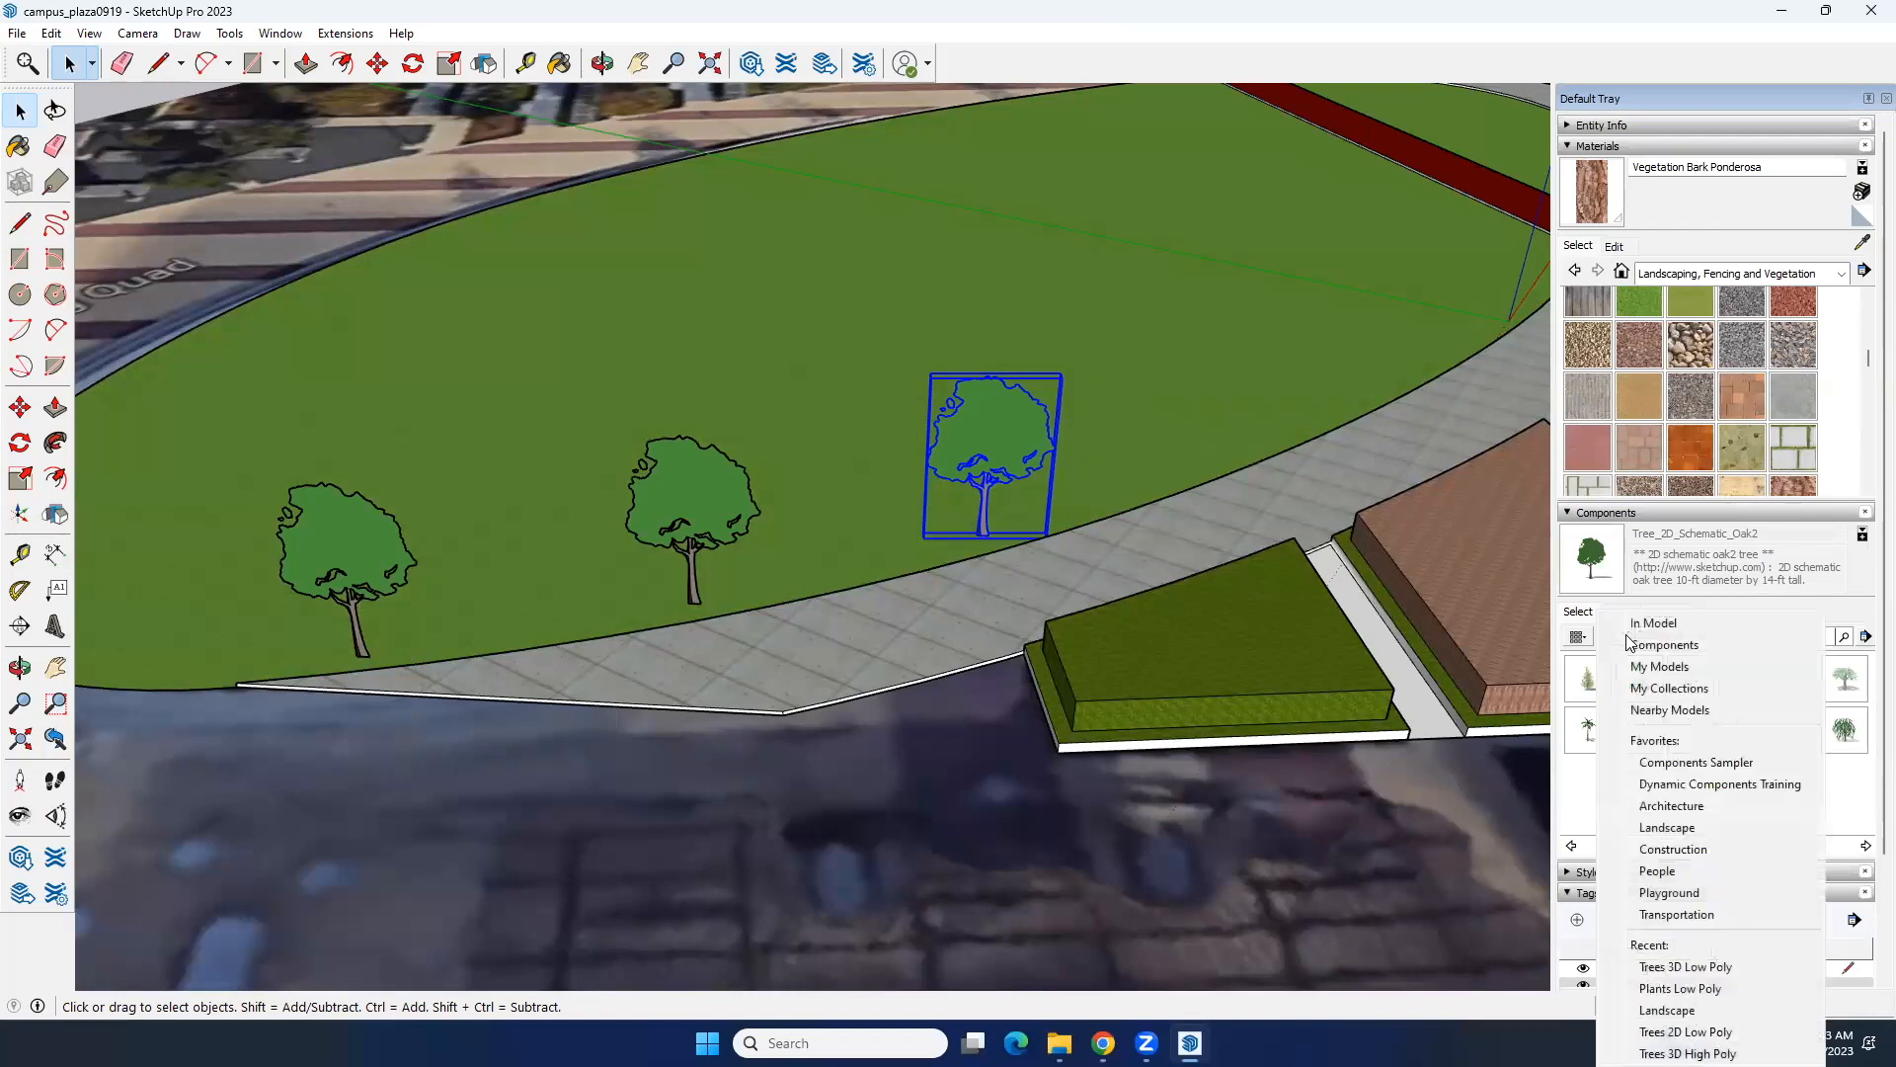
{"action": "left_click", "coordinate": [1681, 849]}
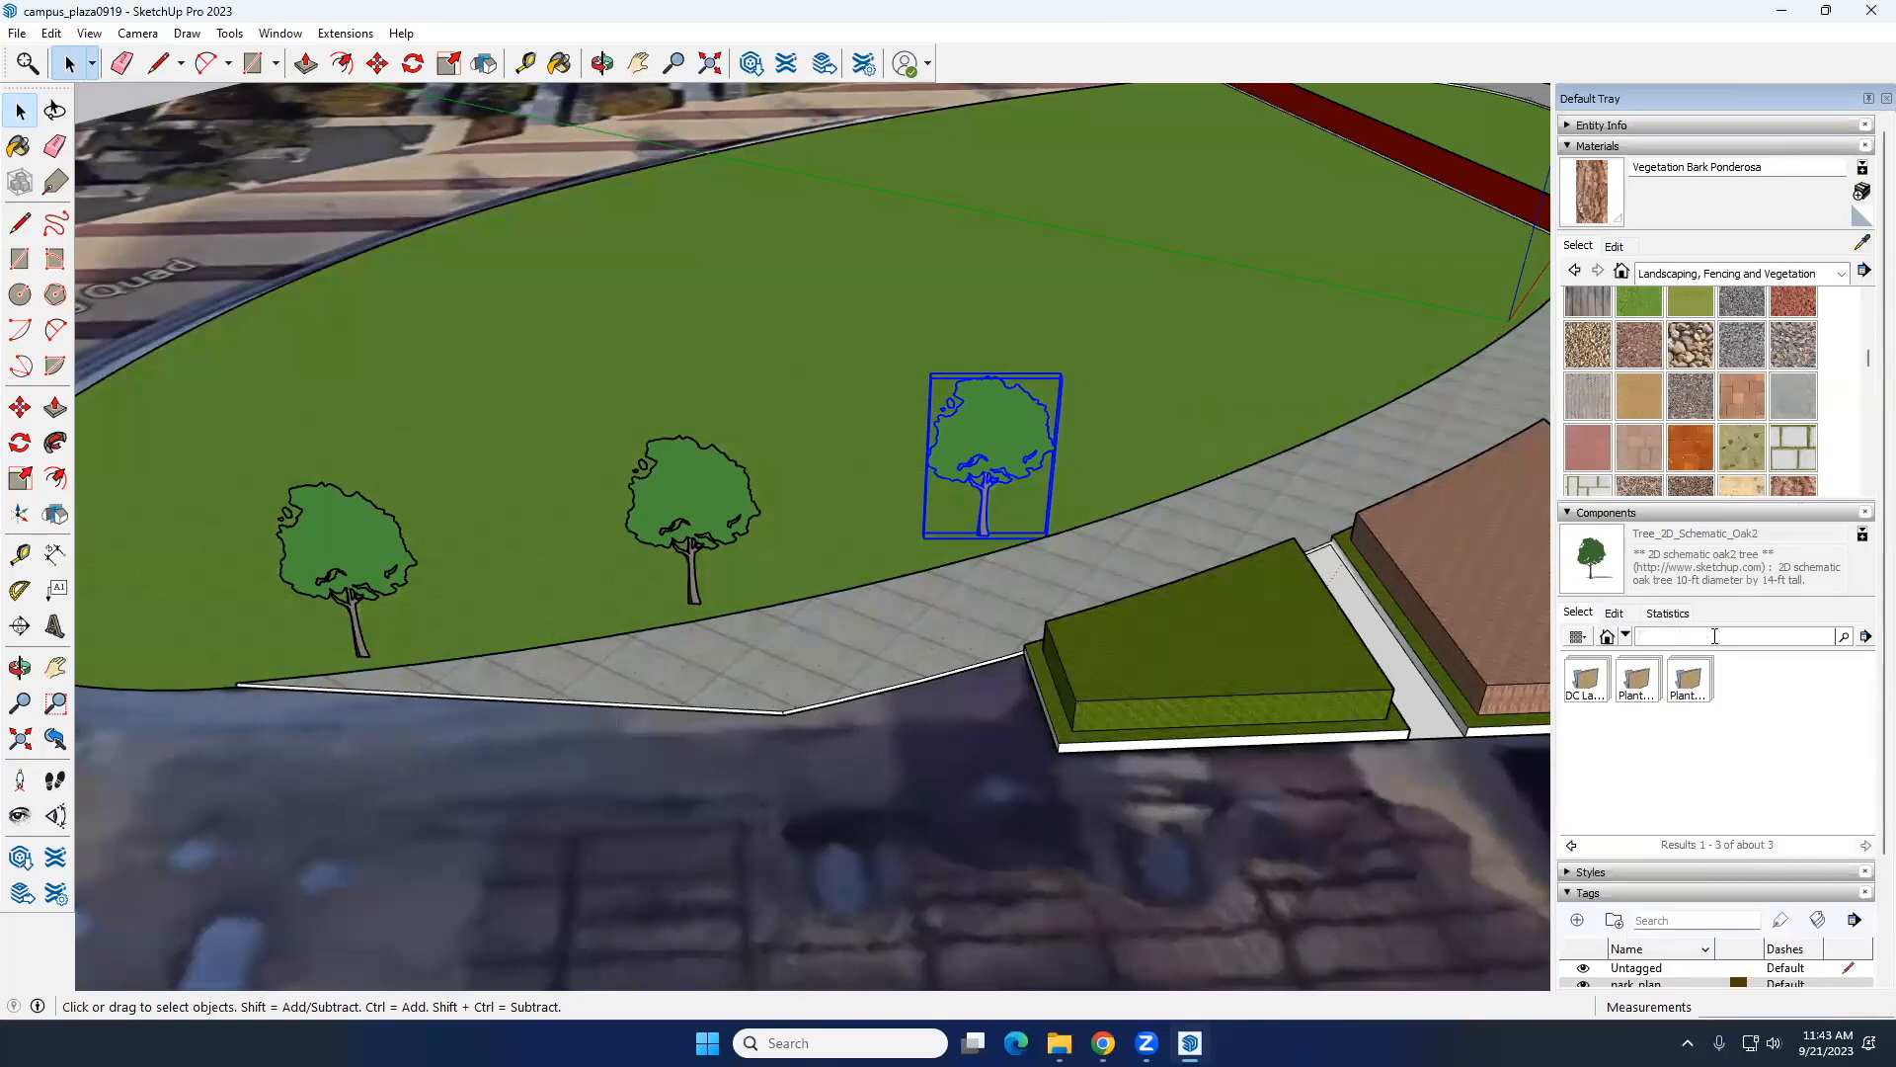
{"action": "type", "text": "TREES"}
{"action": "key", "text": "Return"}
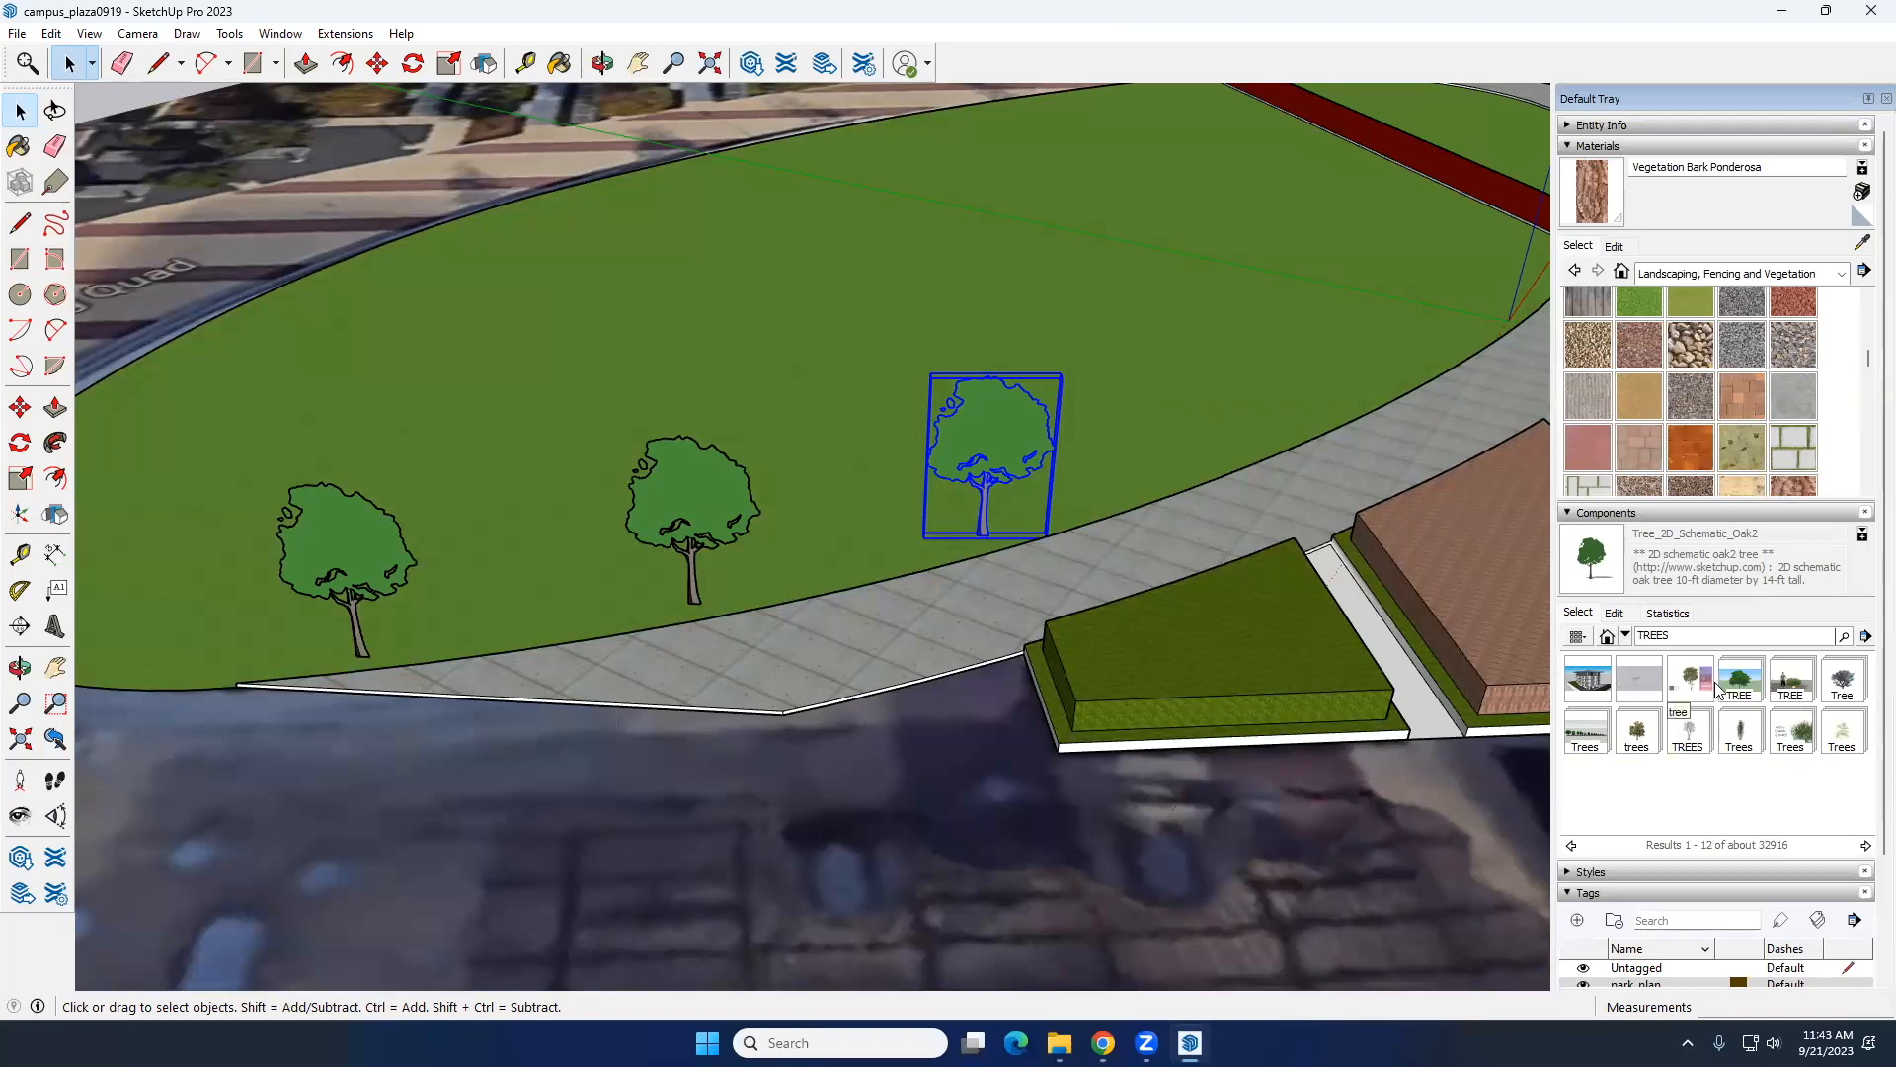
Step: Place a tree05F-d component from the TREE collection on the lawn edge, just beyond the third oak
{"action": "left_click", "coordinate": [1741, 683]}
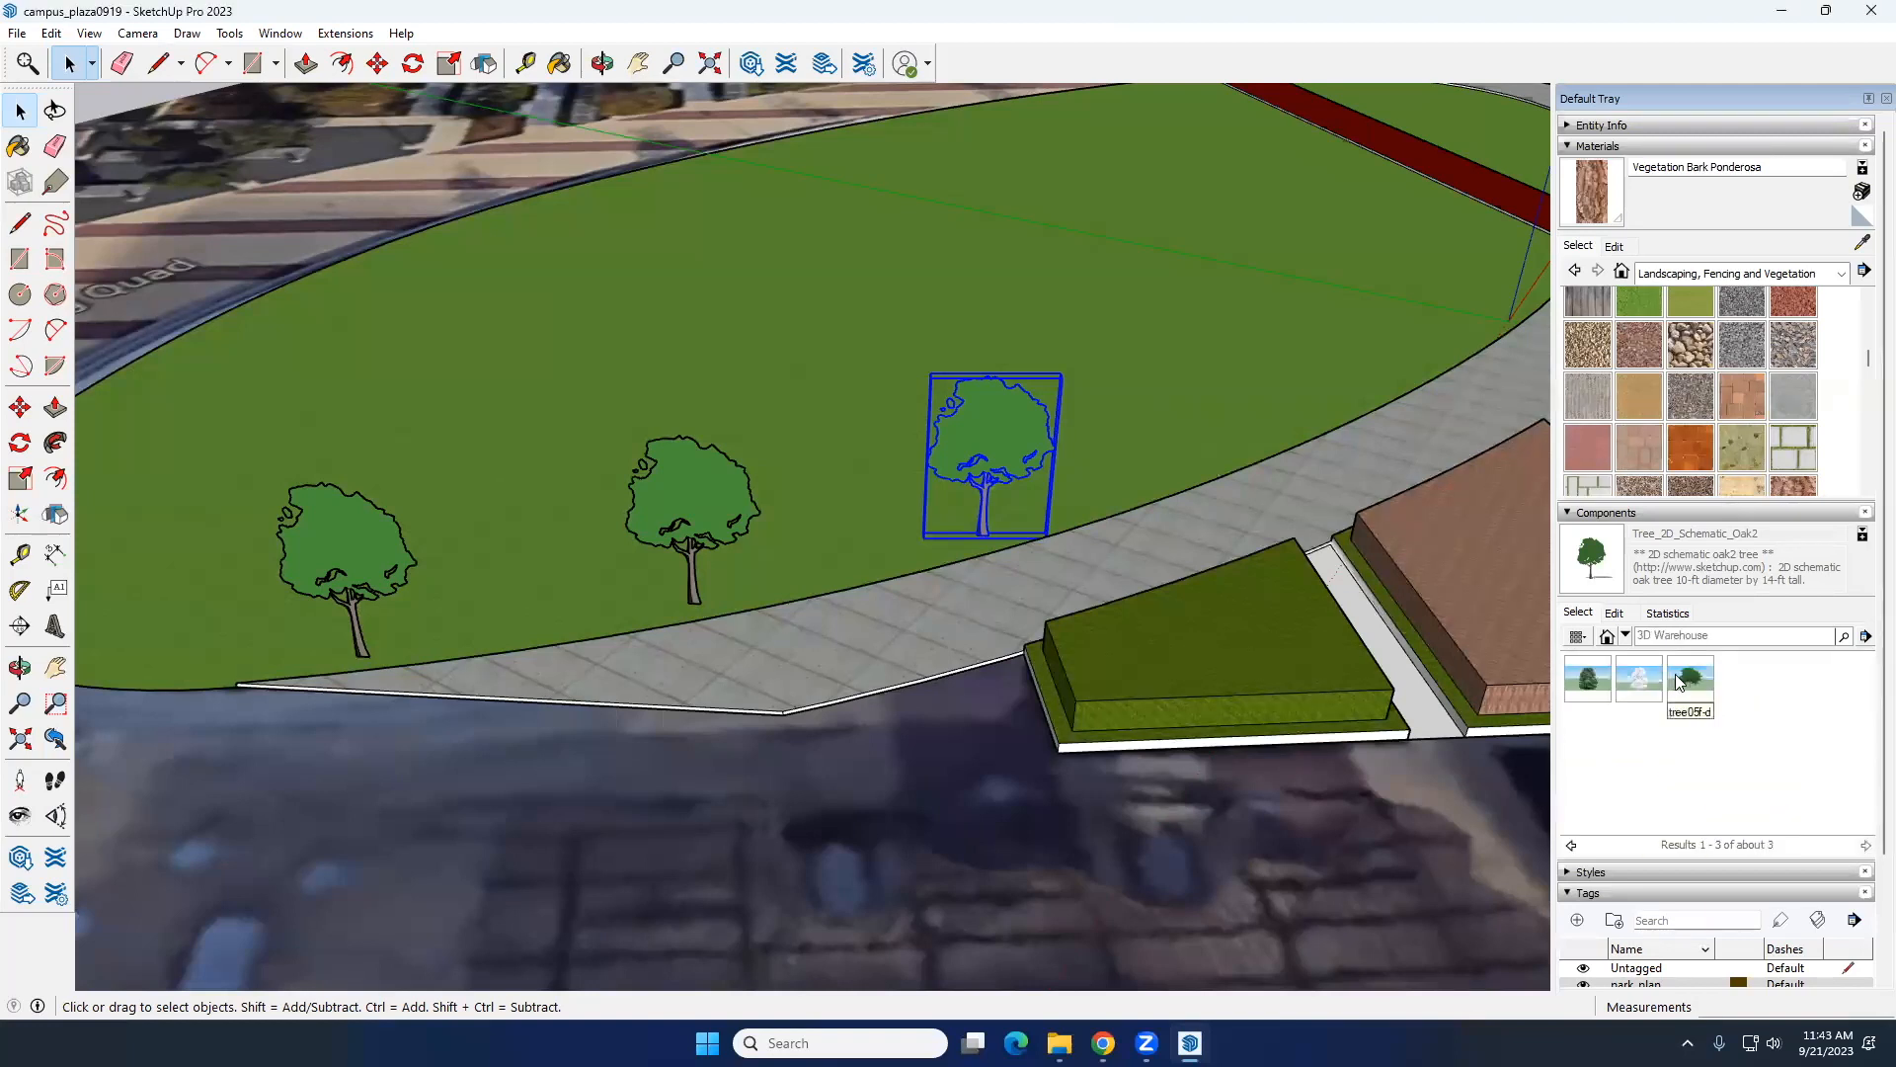
{"action": "left_click", "coordinate": [1687, 680]}
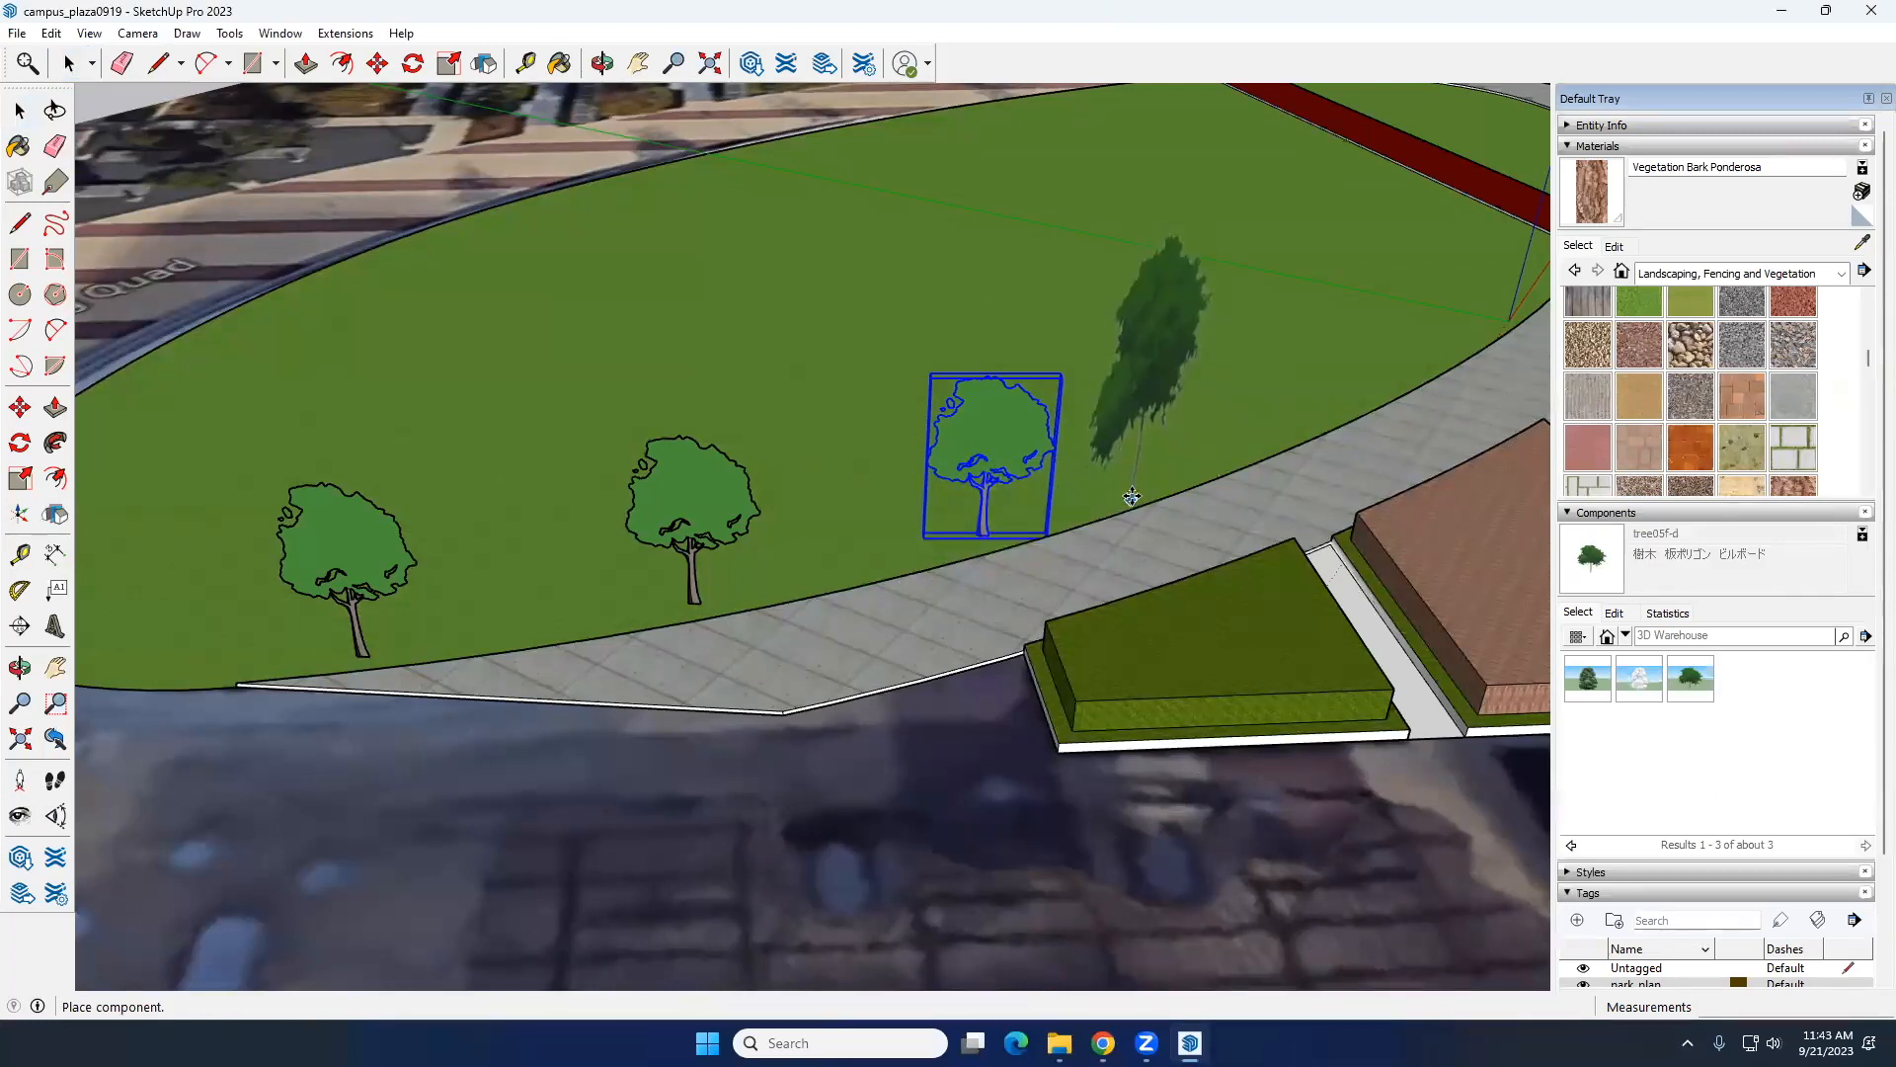
{"action": "left_click", "coordinate": [1197, 465]}
{"action": "key", "text": "space"}
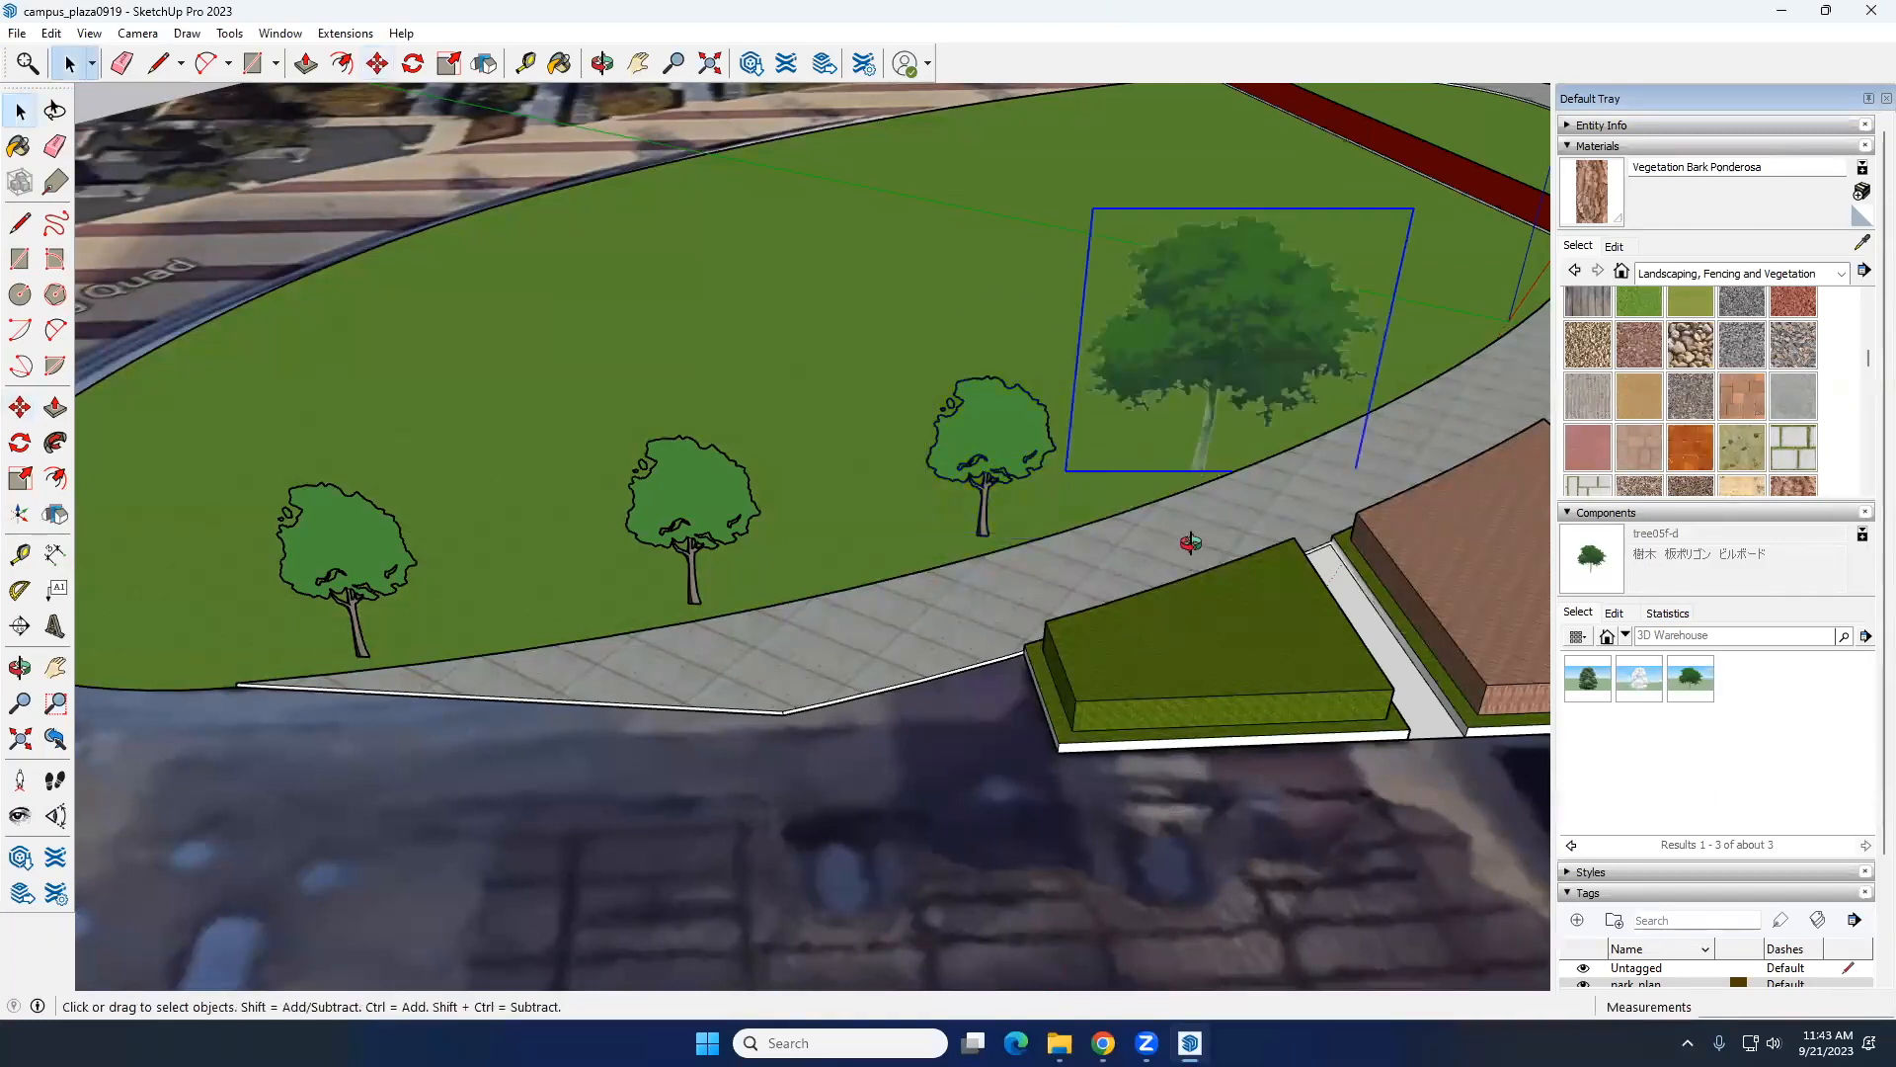
{"action": "middle_click_drag", "start_coordinate": [1189, 542], "coordinate": [1020, 211]}
{"action": "left_click", "coordinate": [1020, 212]}
{"action": "middle_click_drag", "start_coordinate": [1361, 453], "coordinate": [759, 509]}
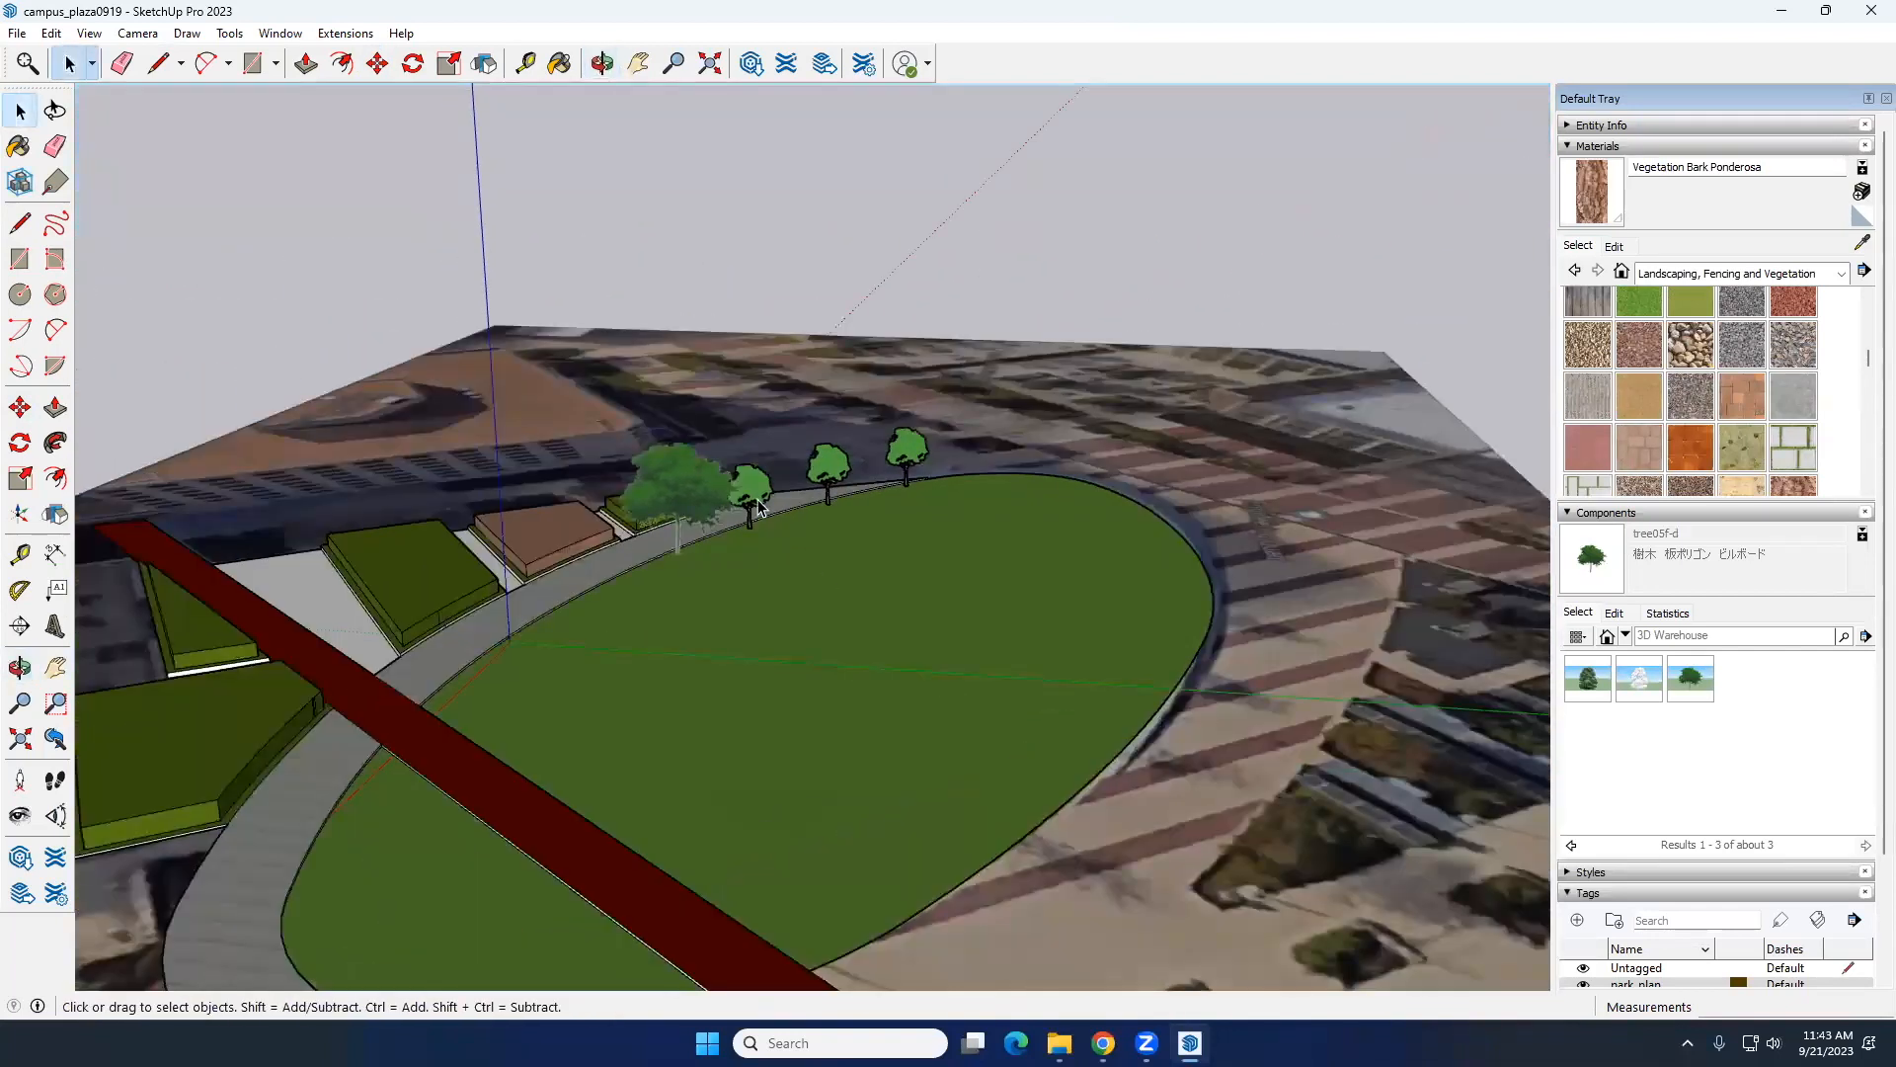
{"action": "key", "text": "m"}
{"action": "scroll", "coordinate": [745, 518], "scroll_direction": "up", "scroll_amount": 4}
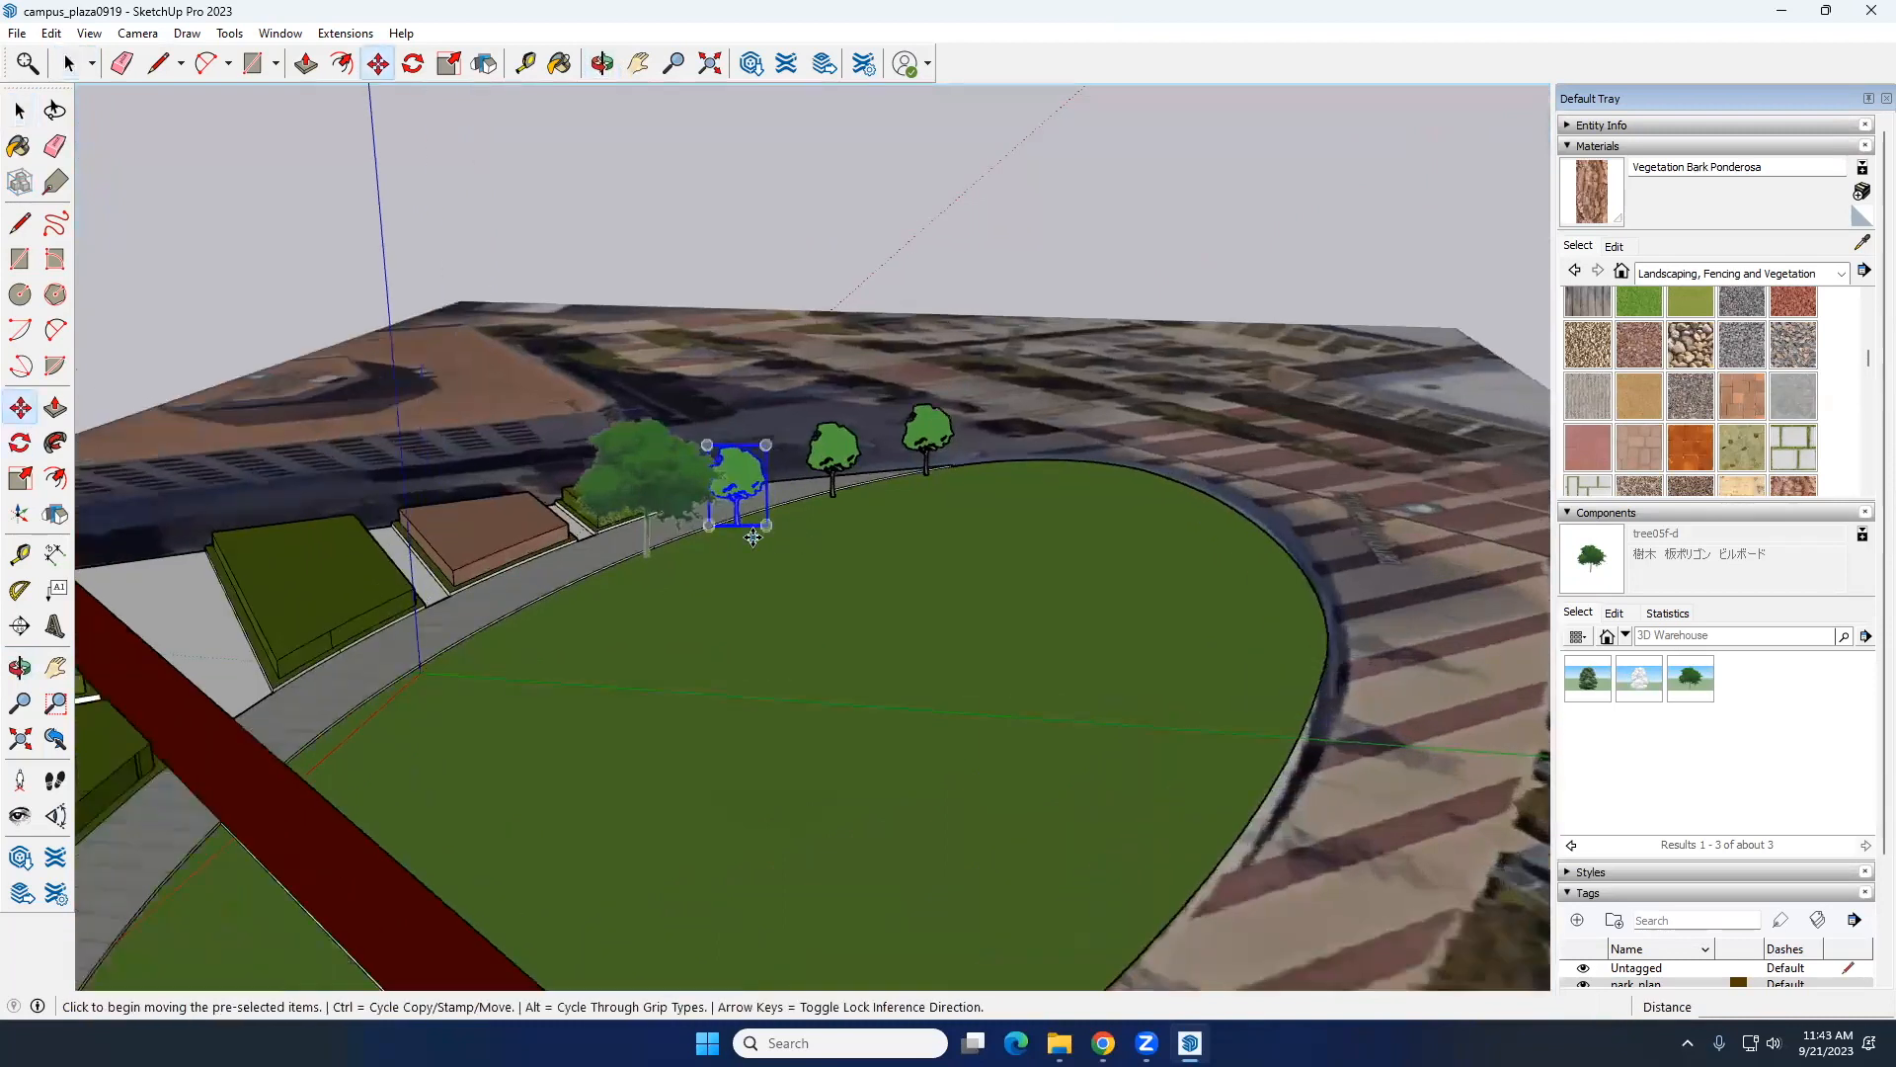
{"action": "key", "text": "ctrl"}
{"action": "left_click", "coordinate": [728, 512]}
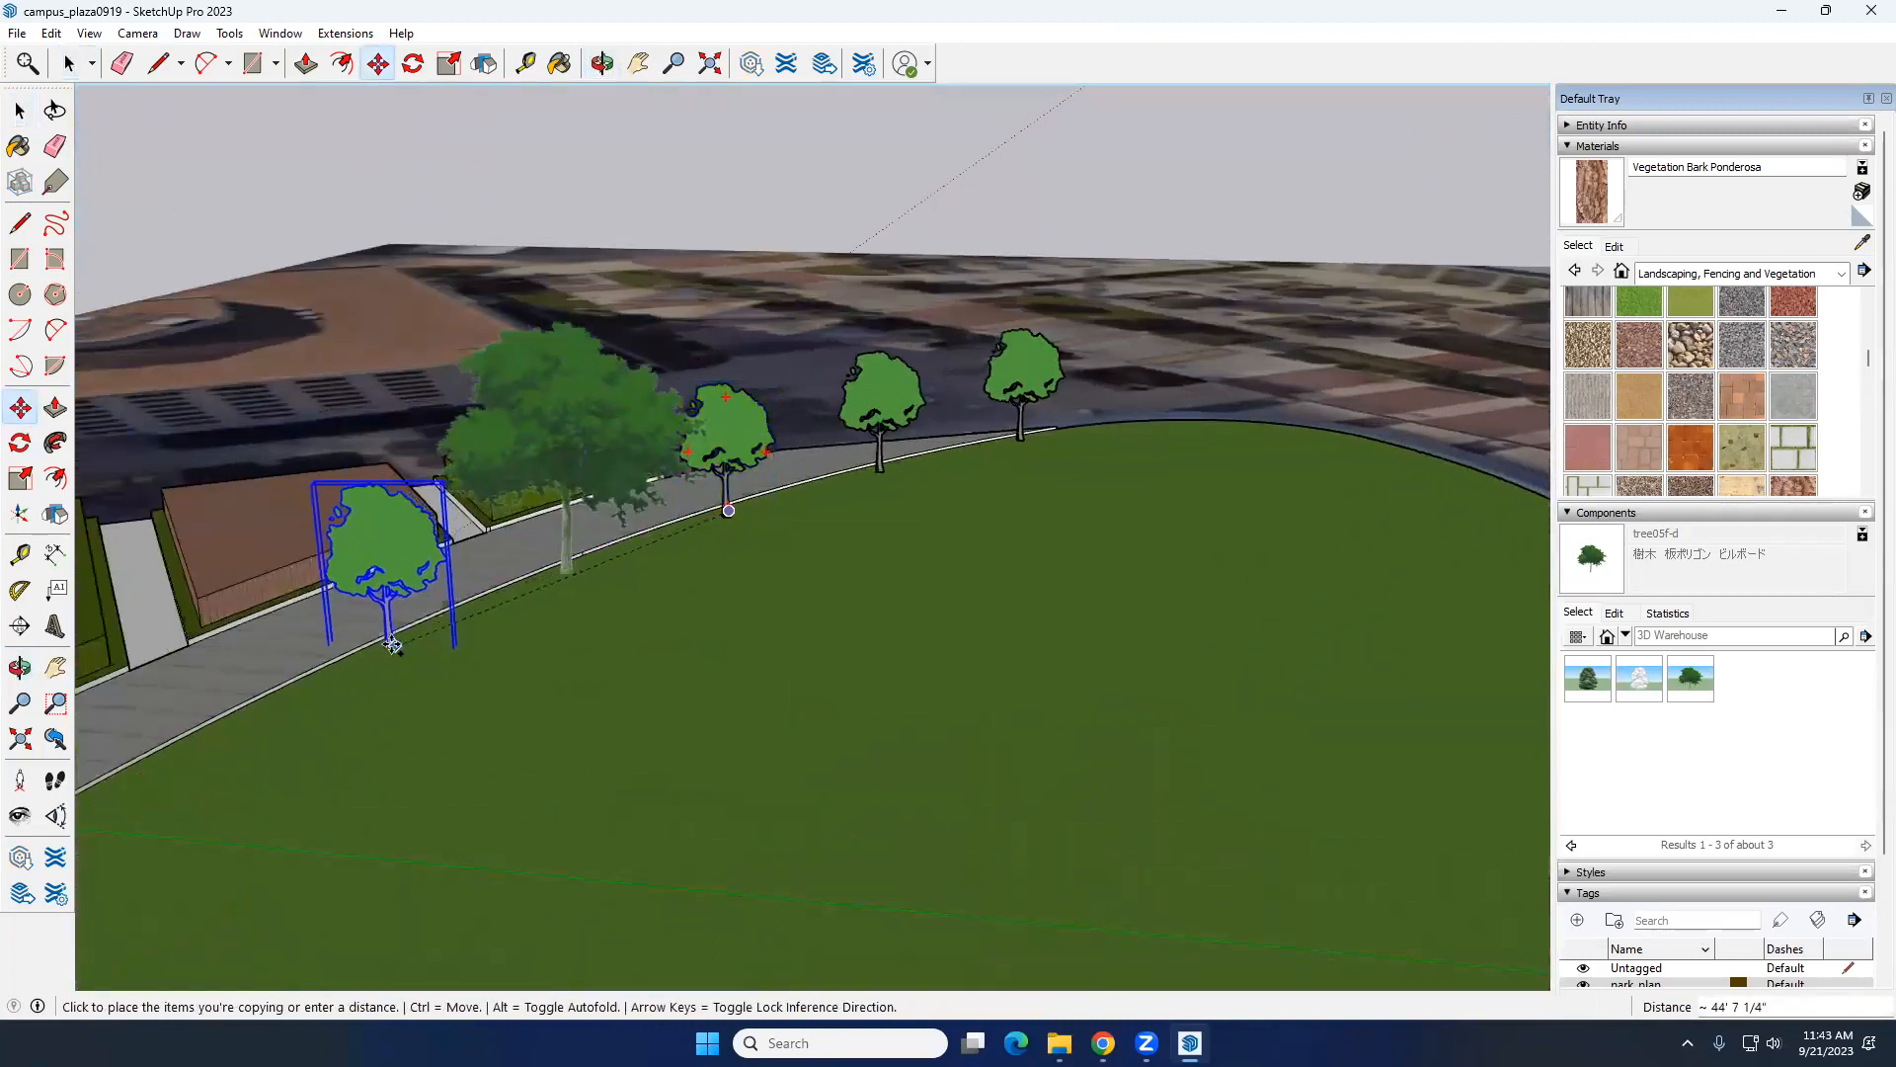
{"action": "scroll", "coordinate": [389, 649], "scroll_direction": "up", "scroll_amount": 6}
{"action": "key", "text": "Escape"}
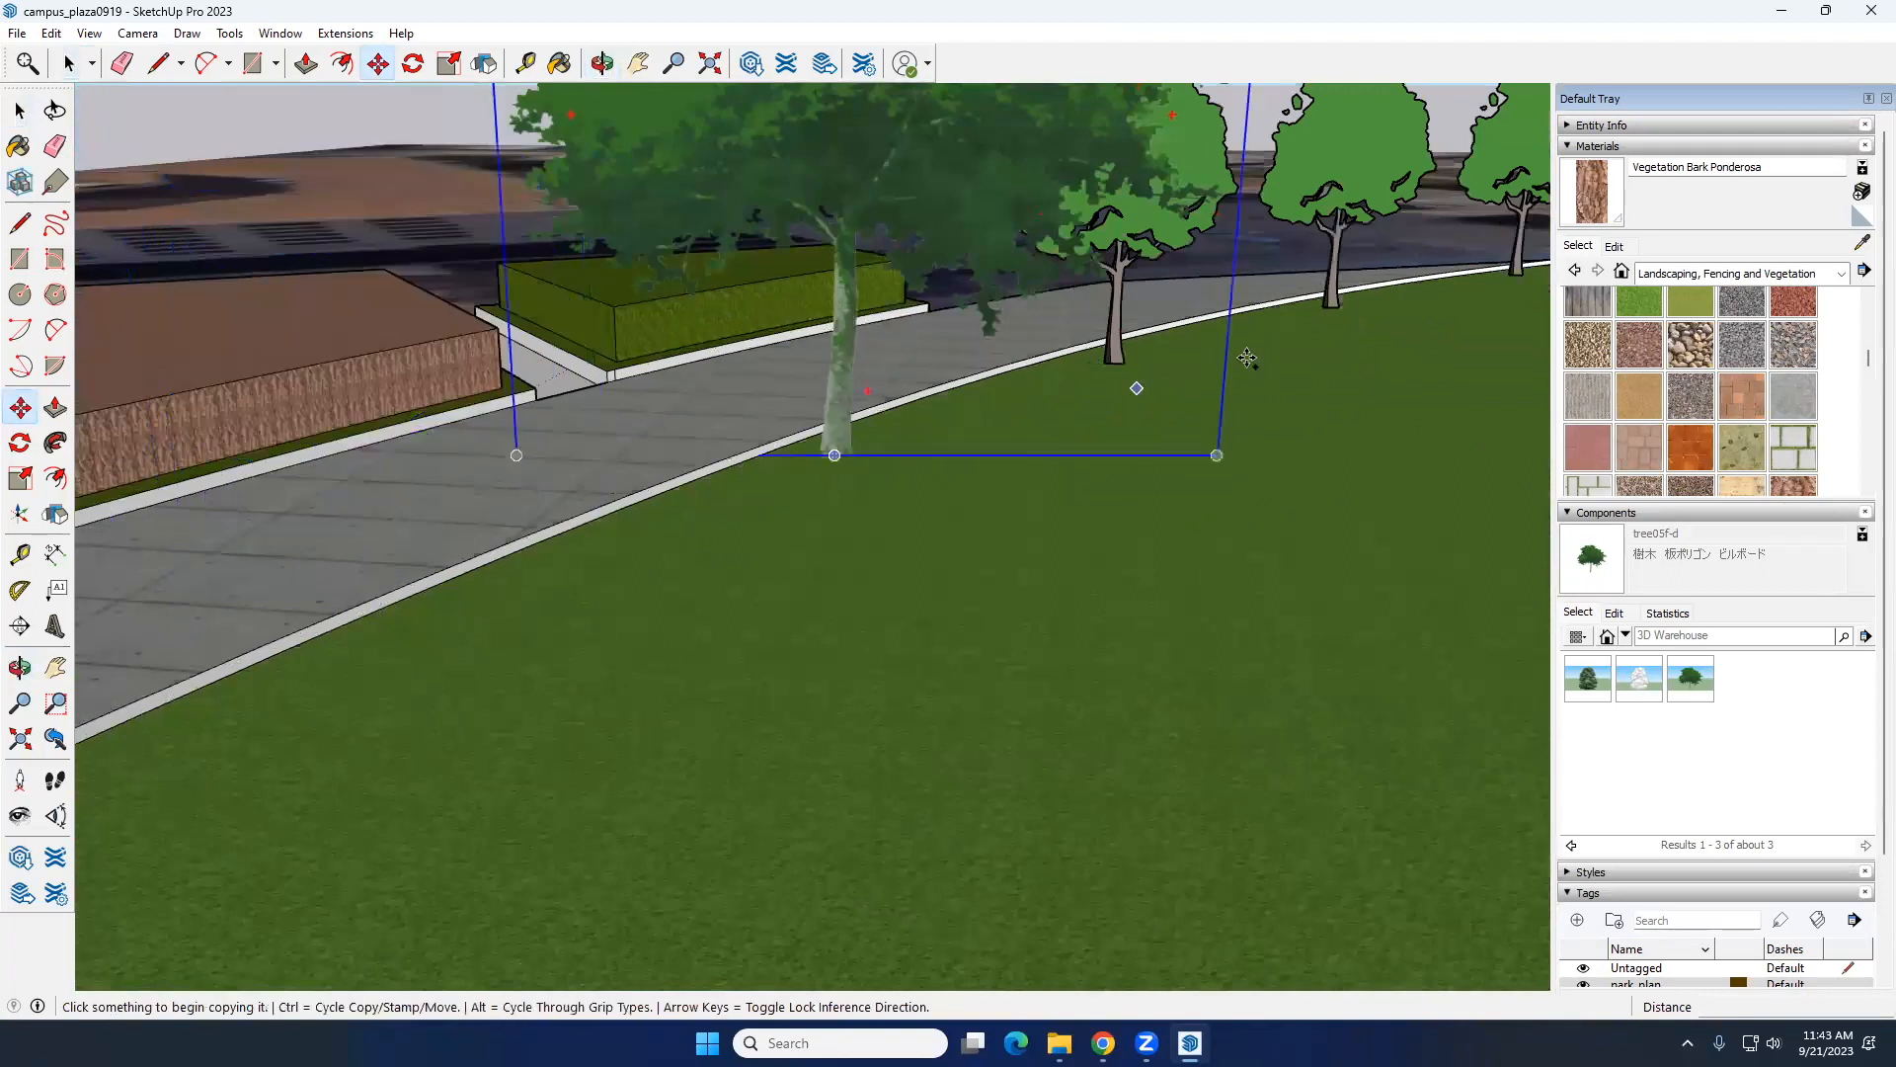
{"action": "scroll", "coordinate": [1108, 374], "scroll_direction": "up", "scroll_amount": 4}
{"action": "key", "text": "space"}
{"action": "left_click", "coordinate": [1100, 346]}
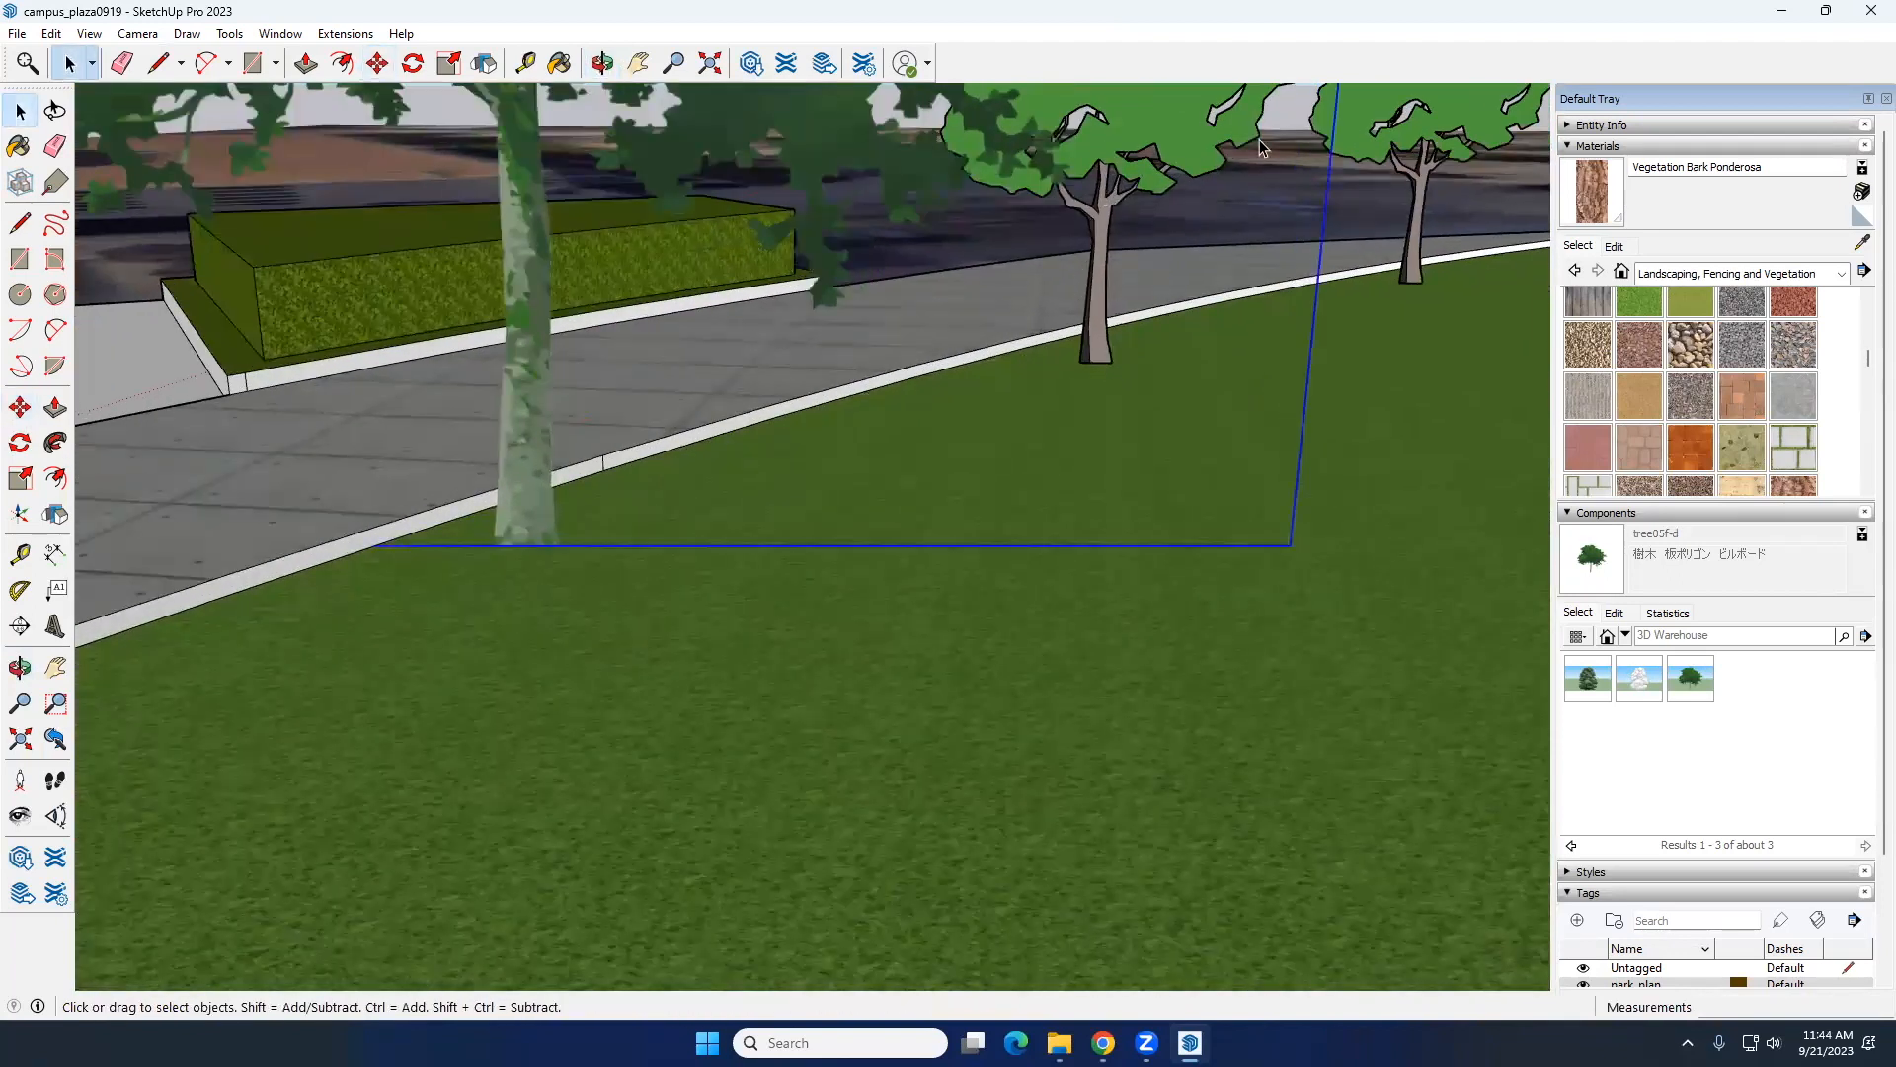
Step: Copy the middle oak by its trunk base about 71' along the lawn edge, past the large tree05F-d tree
{"action": "scroll", "coordinate": [1199, 278], "scroll_direction": "down", "scroll_amount": 6}
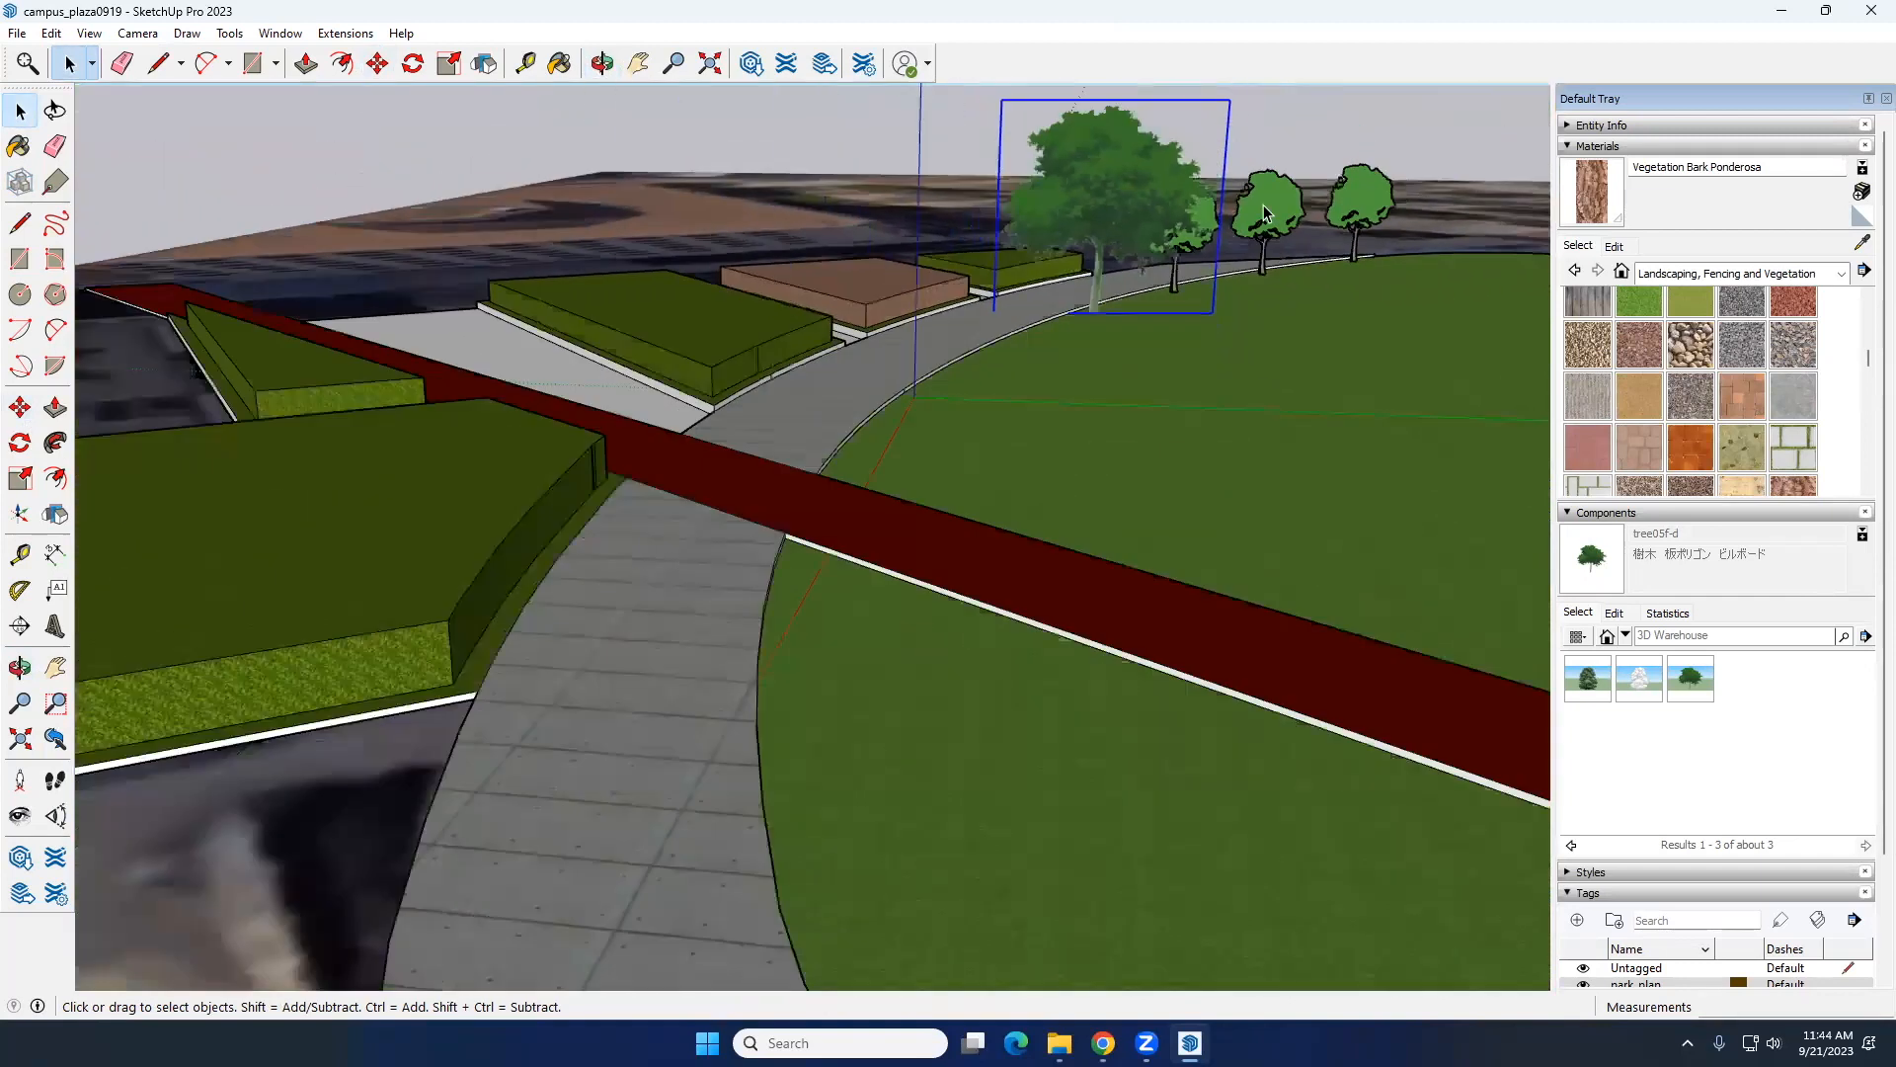
{"action": "scroll", "coordinate": [1203, 245], "scroll_direction": "up", "scroll_amount": 3}
{"action": "scroll", "coordinate": [1200, 235], "scroll_direction": "up", "scroll_amount": 3}
{"action": "left_click", "coordinate": [1300, 211]}
{"action": "scroll", "coordinate": [476, 365], "scroll_direction": "down", "scroll_amount": 3}
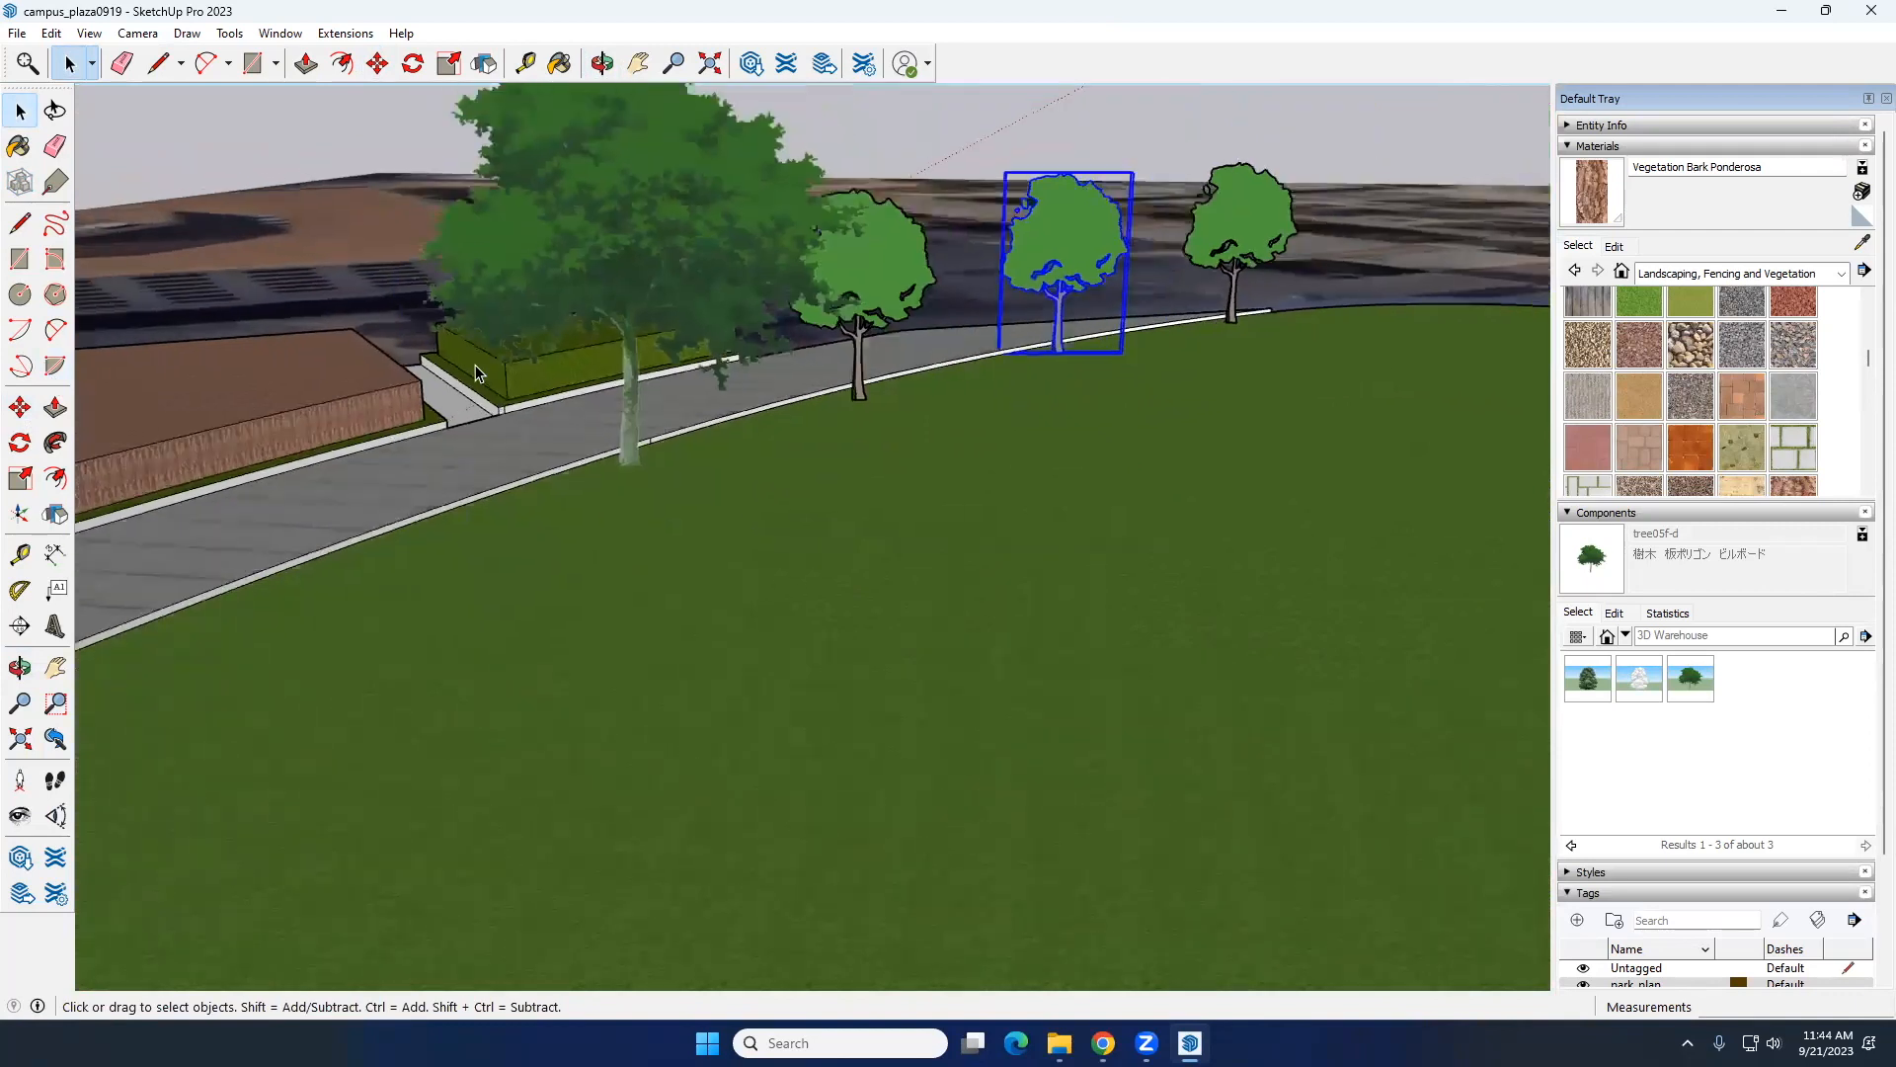
{"action": "middle_click_drag", "start_coordinate": [991, 245], "coordinate": [998, 244]}
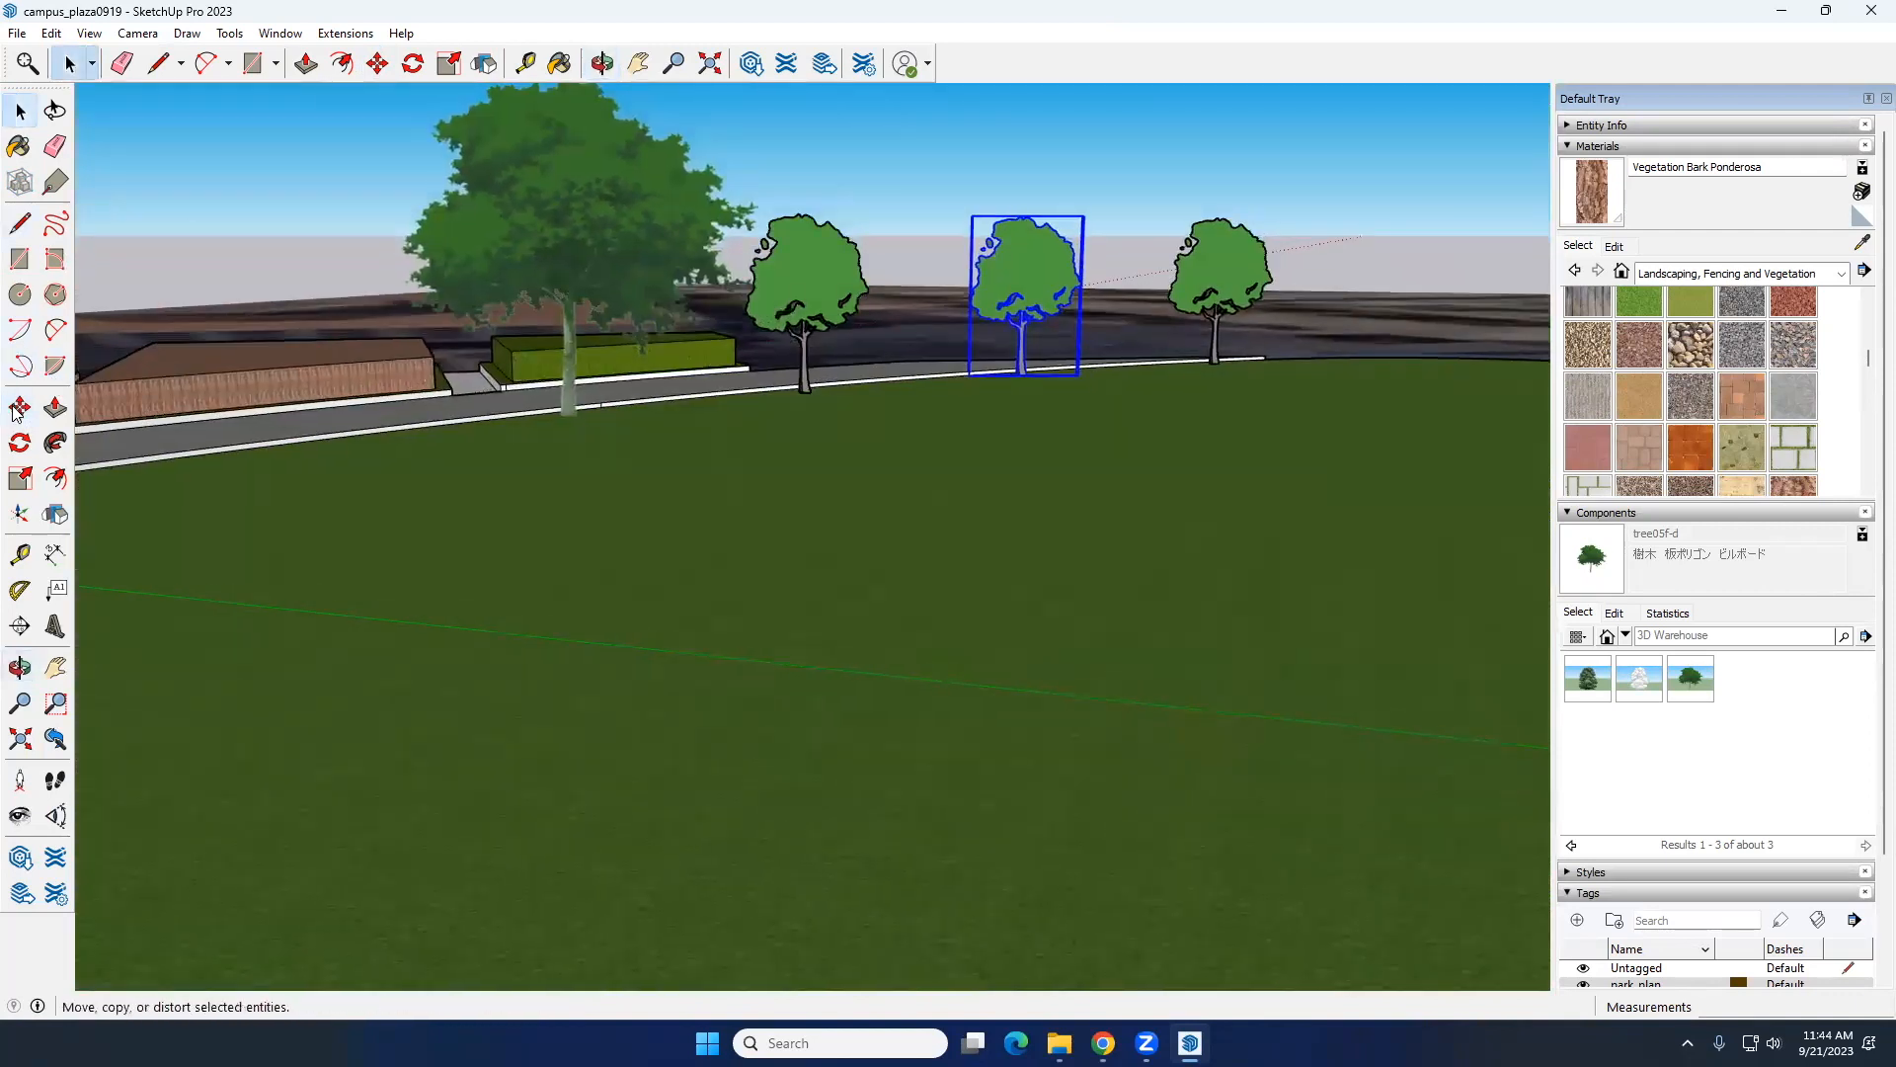
{"action": "key", "text": "m"}
{"action": "scroll", "coordinate": [1032, 373], "scroll_direction": "up", "scroll_amount": 3}
{"action": "scroll", "coordinate": [1032, 373], "scroll_direction": "up", "scroll_amount": 2}
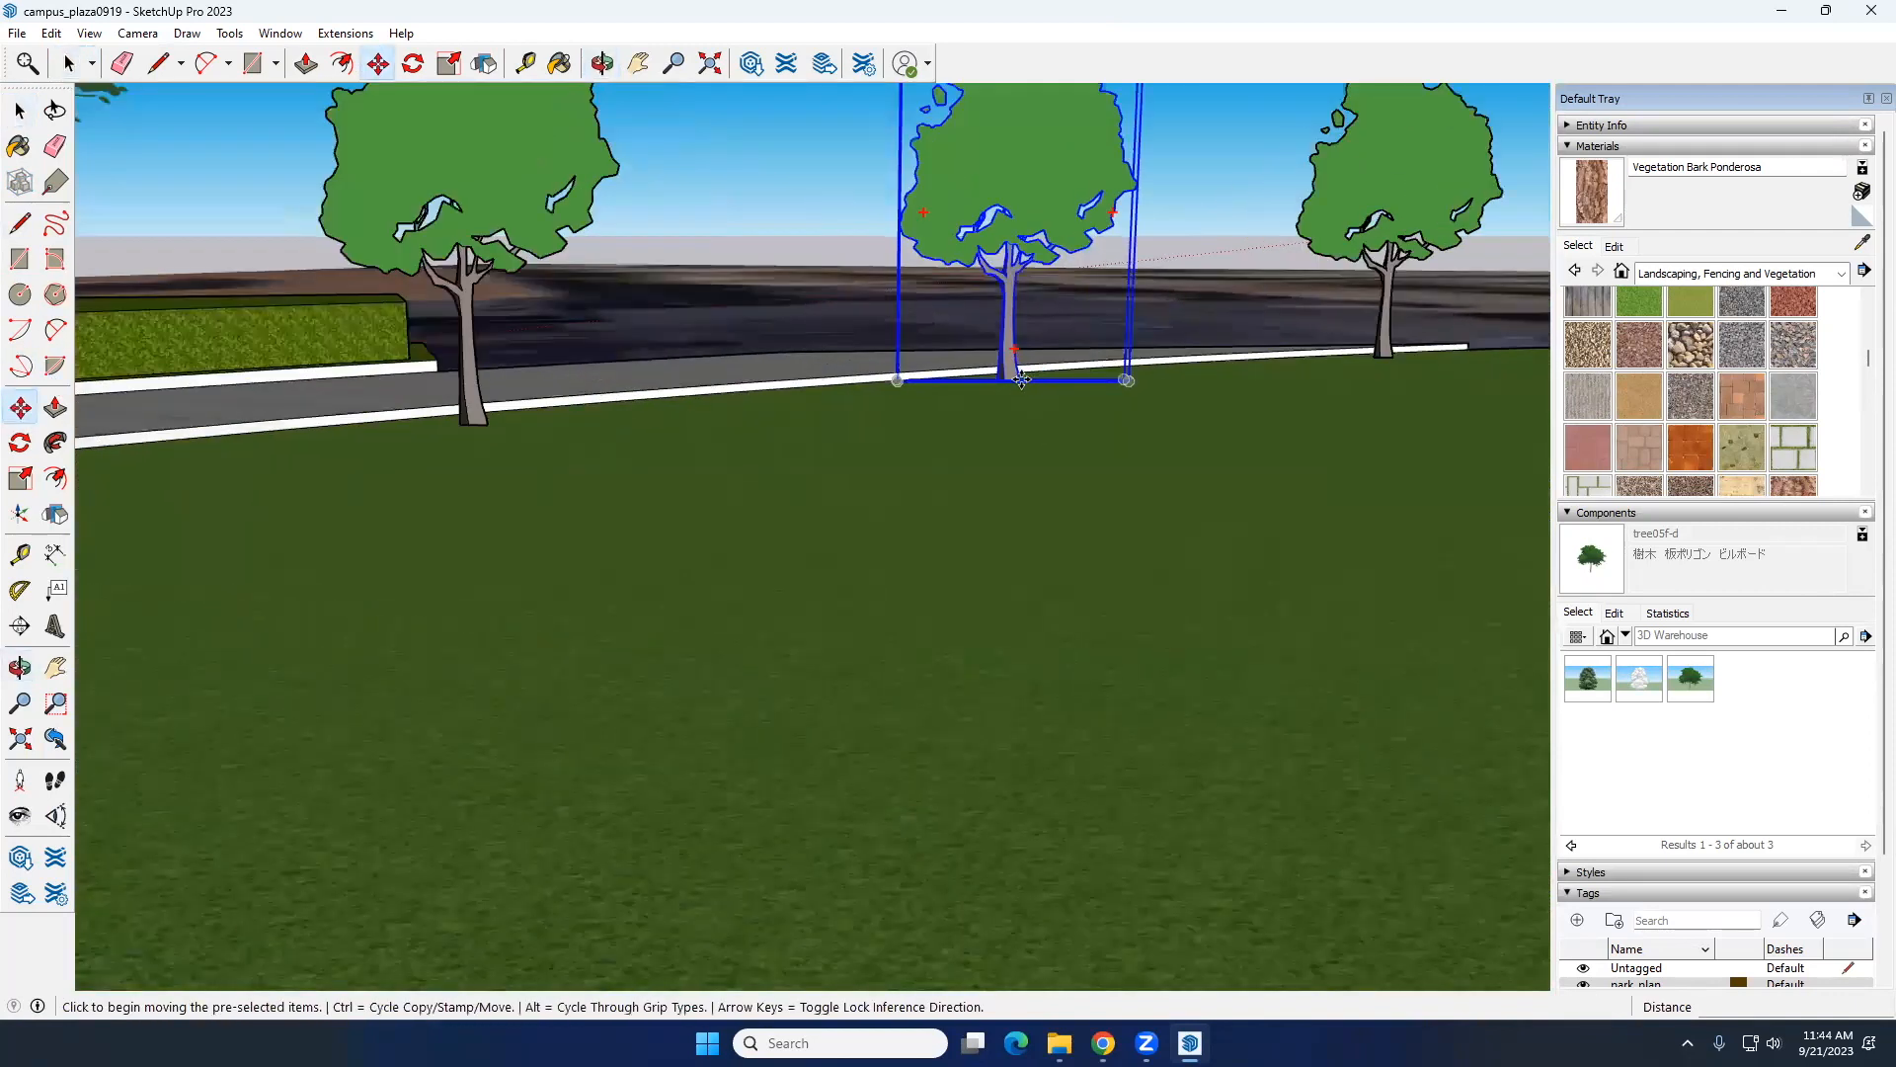
{"action": "key", "text": "ctrl"}
{"action": "left_click", "coordinate": [1023, 380]}
{"action": "scroll", "coordinate": [1027, 435], "scroll_direction": "down", "scroll_amount": 4}
{"action": "scroll", "coordinate": [1027, 457], "scroll_direction": "down", "scroll_amount": 2}
{"action": "middle_click_drag", "start_coordinate": [1025, 459], "coordinate": [859, 607]}
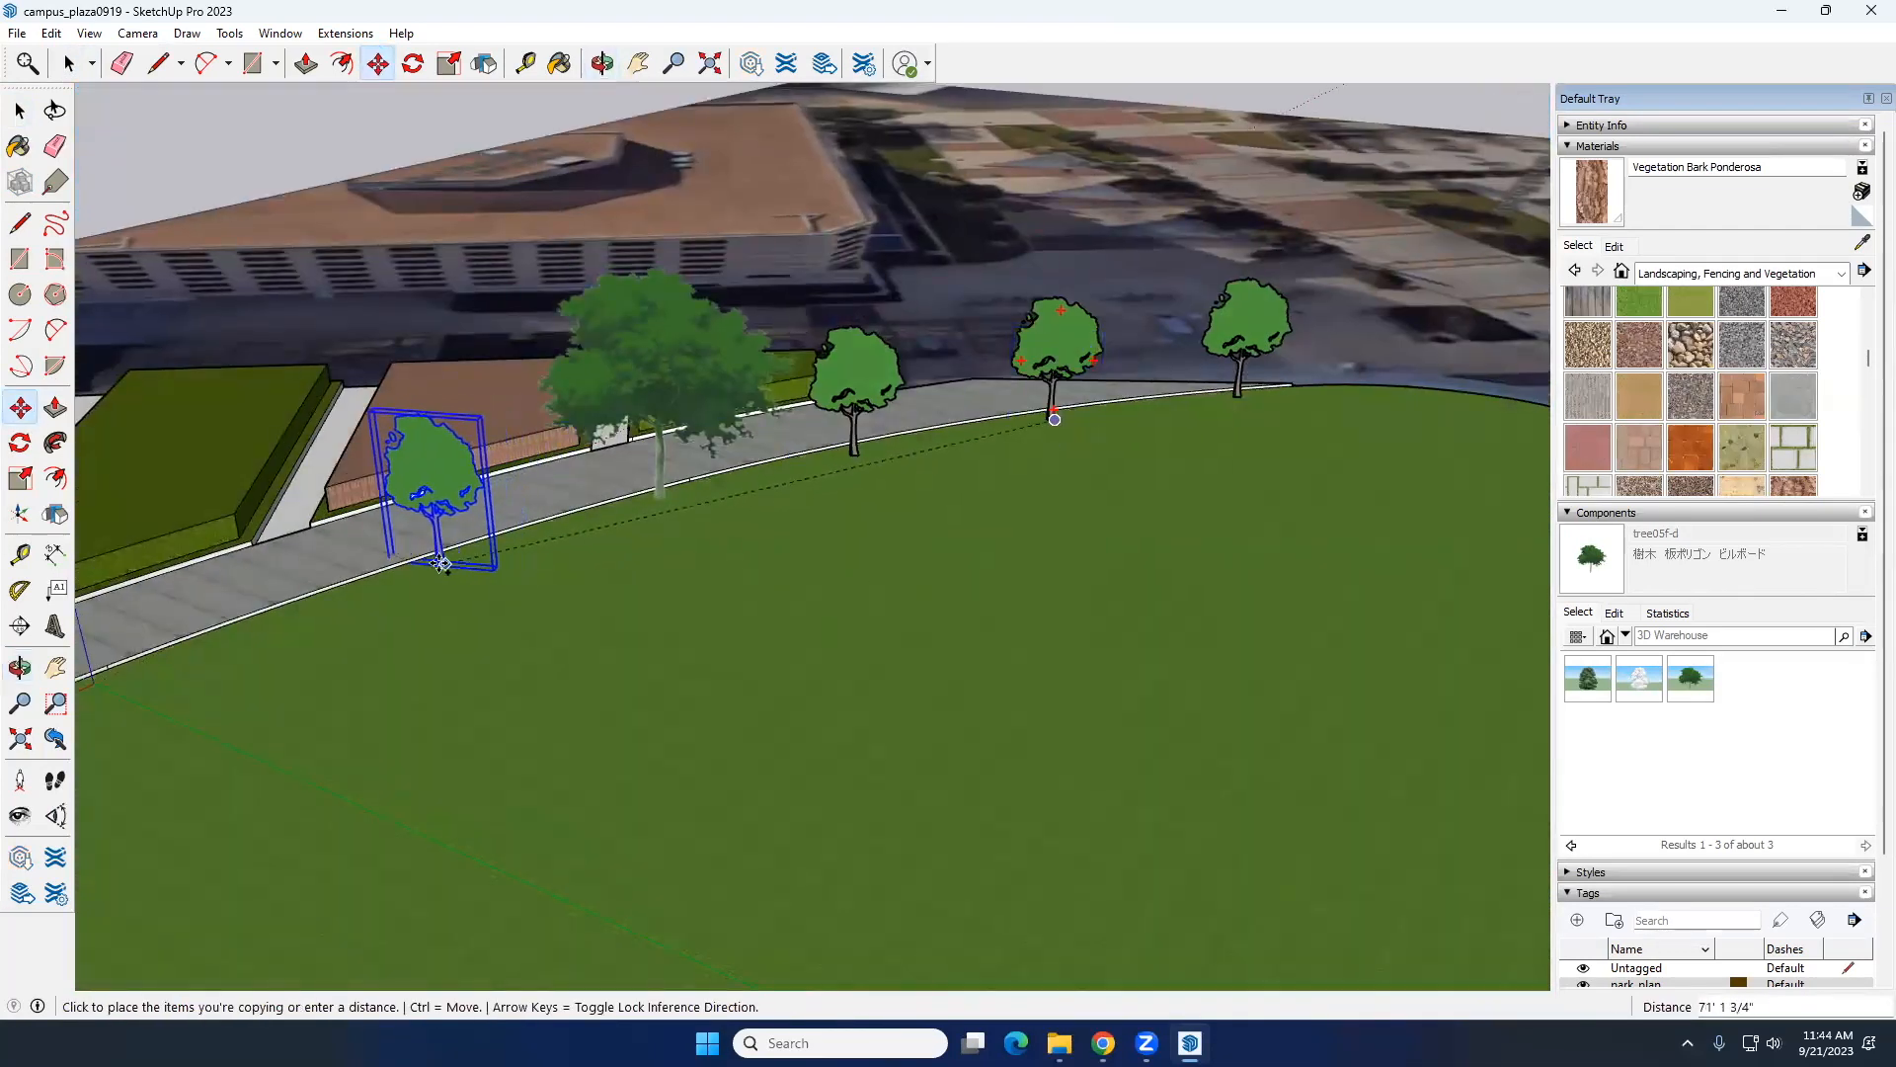
{"action": "left_click", "coordinate": [440, 562]}
Step: Copy the newest oak by its trunk base further along the lawn edge, opposite the green raised planting bed
{"action": "scroll", "coordinate": [435, 556], "scroll_direction": "up", "scroll_amount": 3}
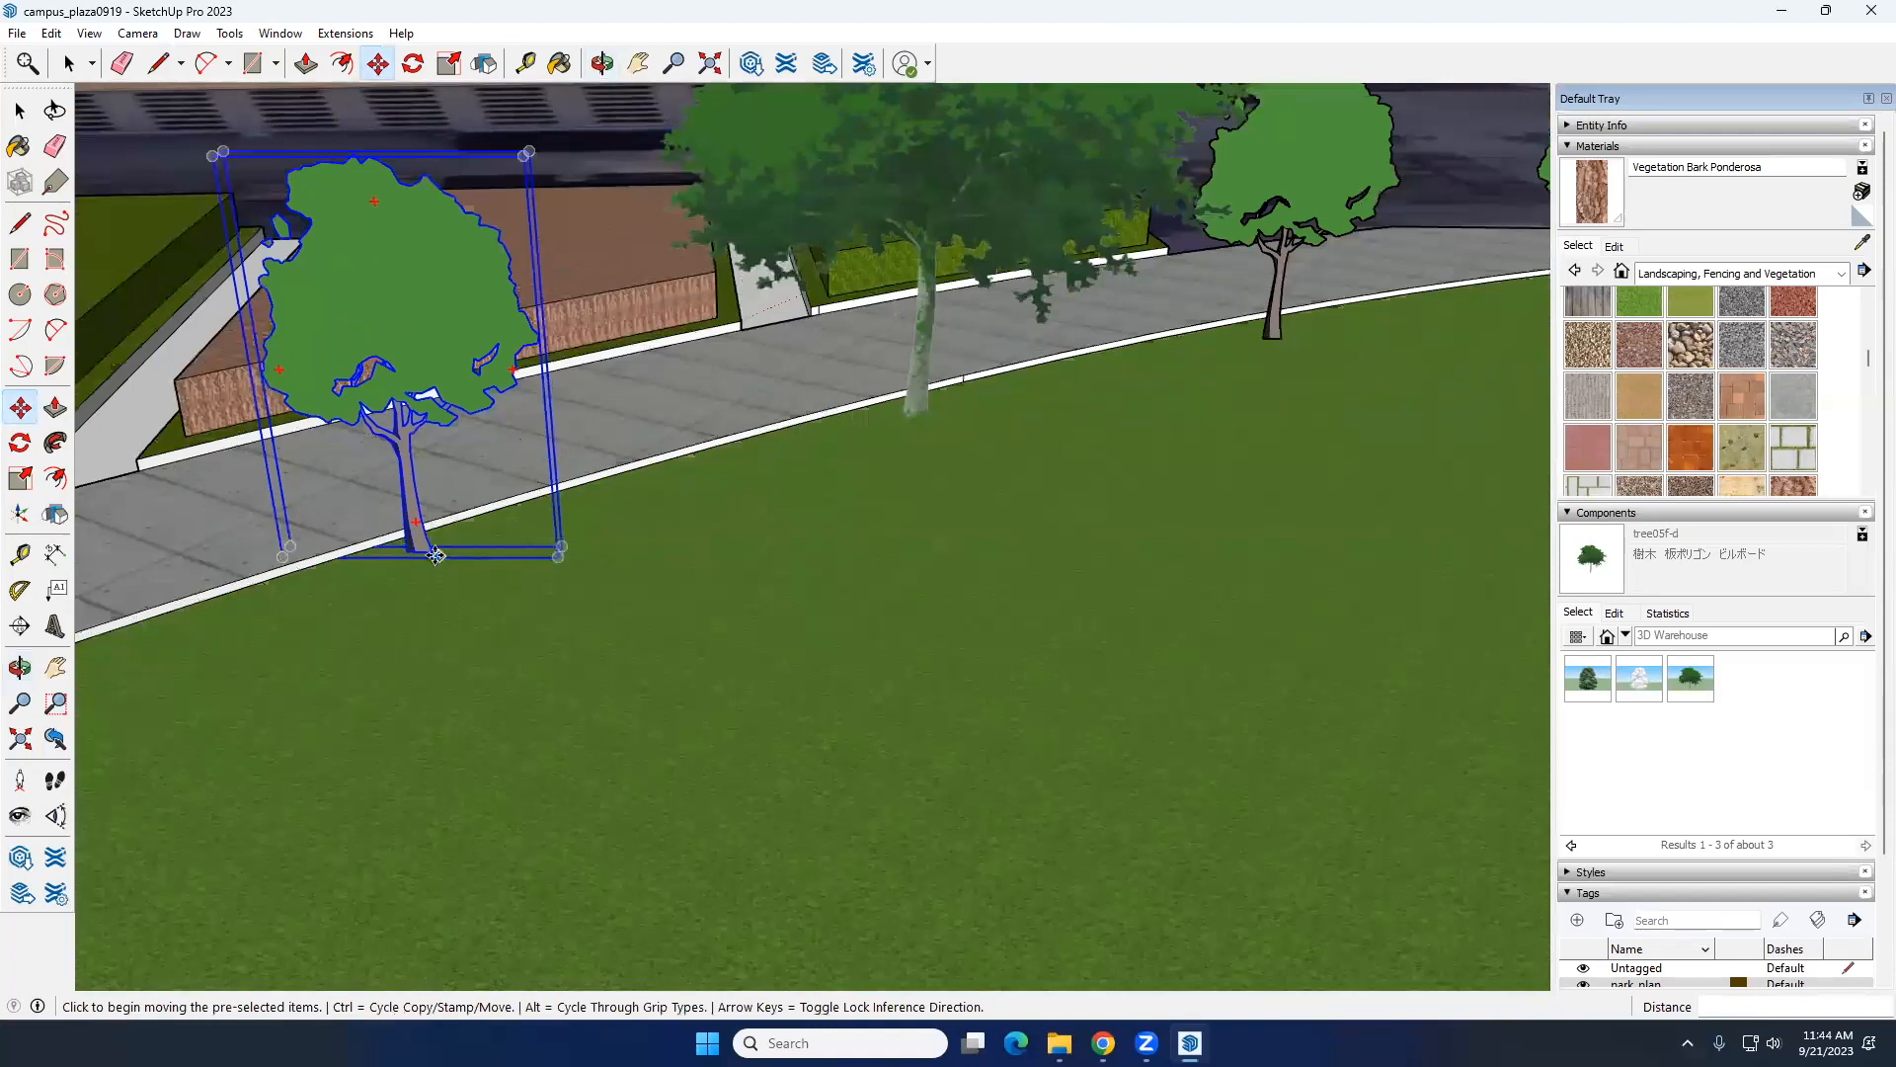
{"action": "key", "text": "ctrl"}
{"action": "left_click", "coordinate": [426, 553]}
{"action": "scroll", "coordinate": [804, 539], "scroll_direction": "down", "scroll_amount": 5}
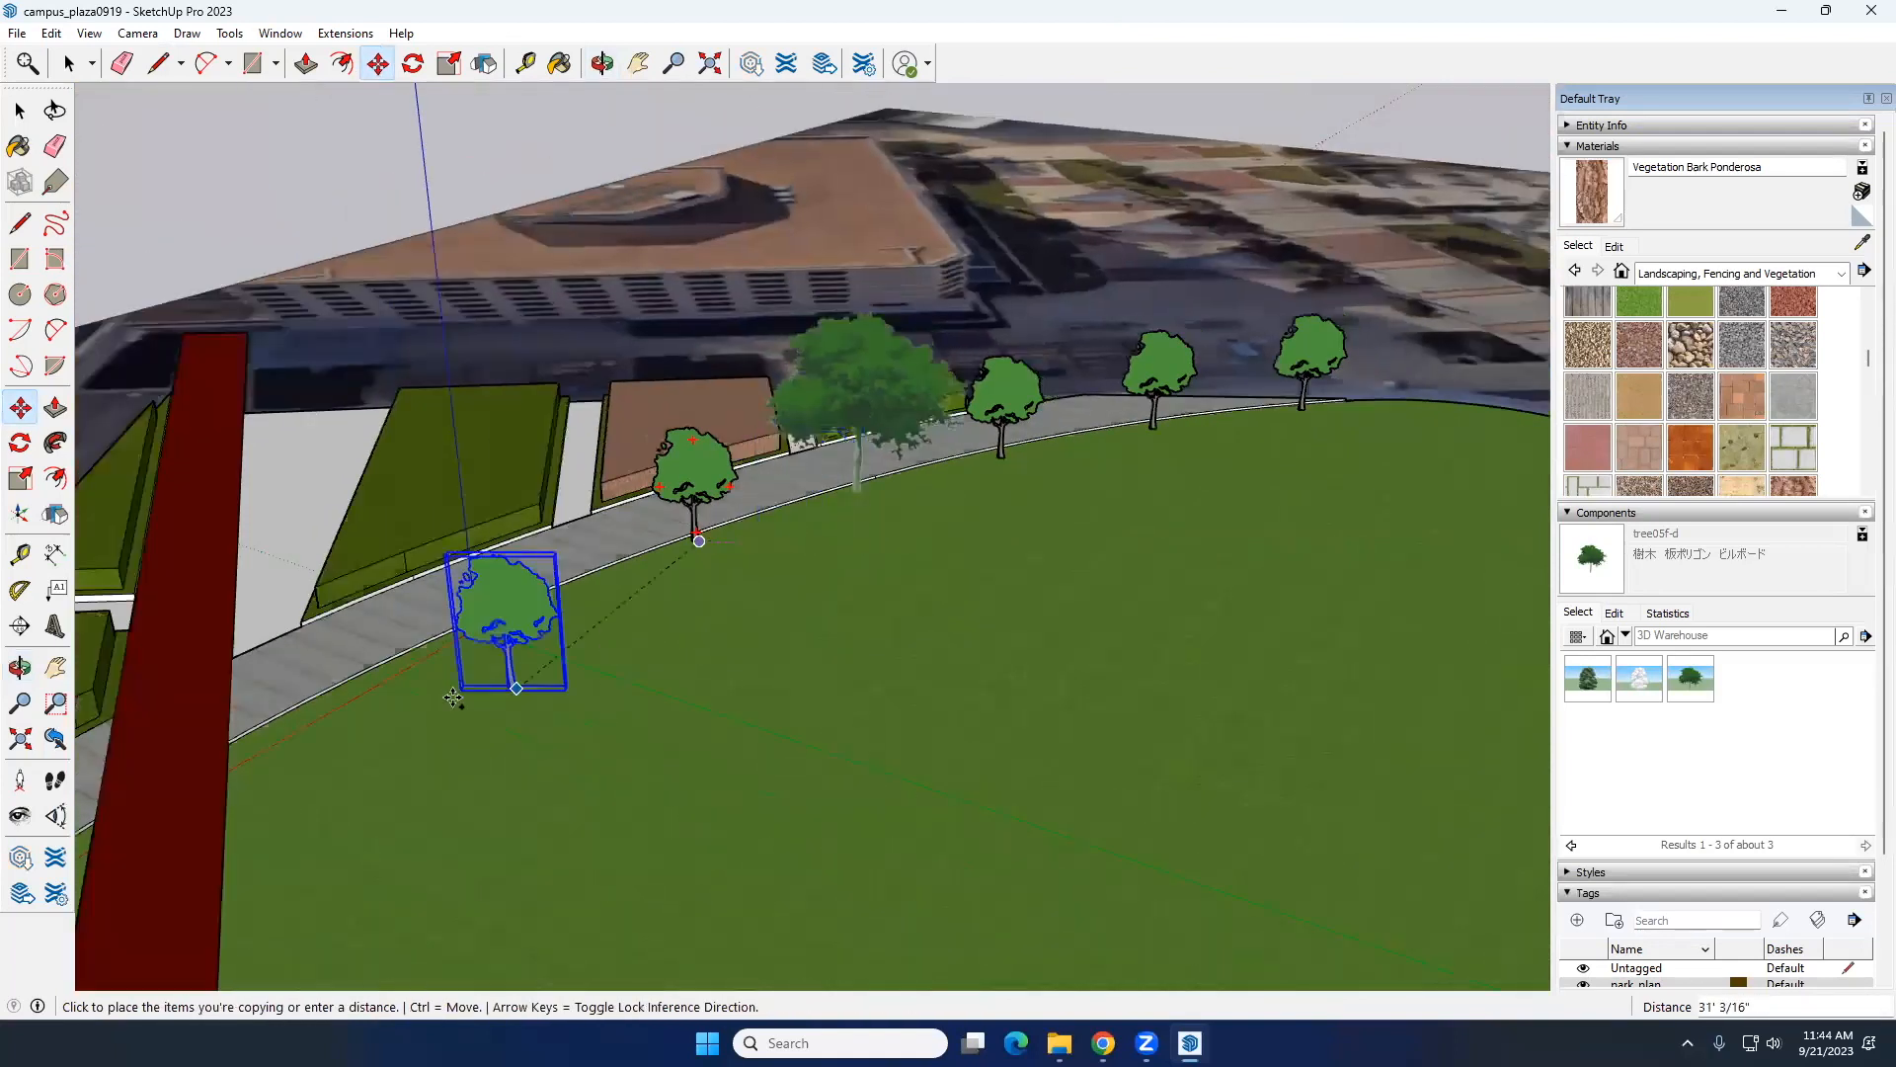
{"action": "scroll", "coordinate": [454, 681], "scroll_direction": "up", "scroll_amount": 2}
{"action": "left_click", "coordinate": [466, 627]}
Step: Copy the last oak by its trunk base about 27' 6" along the lawn edge, beside the dark red path
{"action": "scroll", "coordinate": [477, 634], "scroll_direction": "up", "scroll_amount": 2}
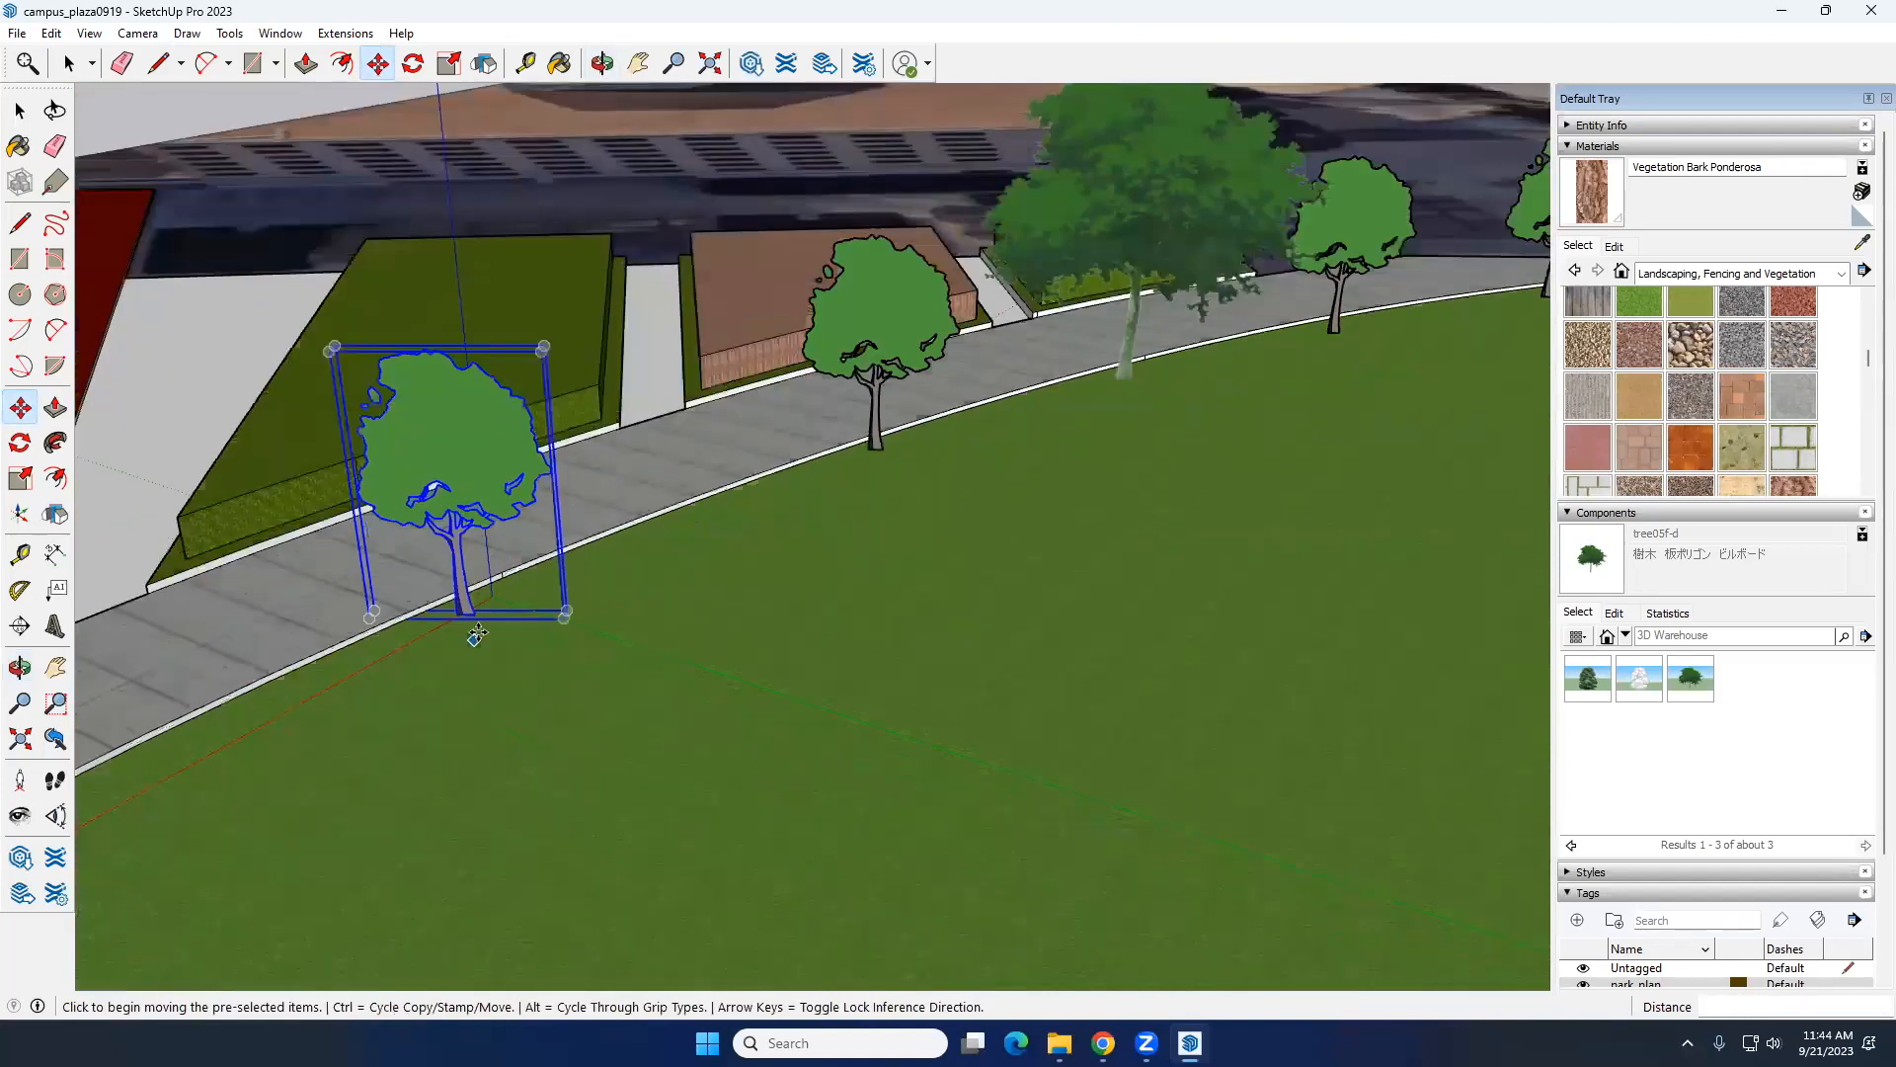
{"action": "scroll", "coordinate": [477, 634], "scroll_direction": "up", "scroll_amount": 2}
{"action": "key", "text": "ctrl"}
{"action": "left_click", "coordinate": [557, 595]}
{"action": "scroll", "coordinate": [558, 593], "scroll_direction": "down", "scroll_amount": 2}
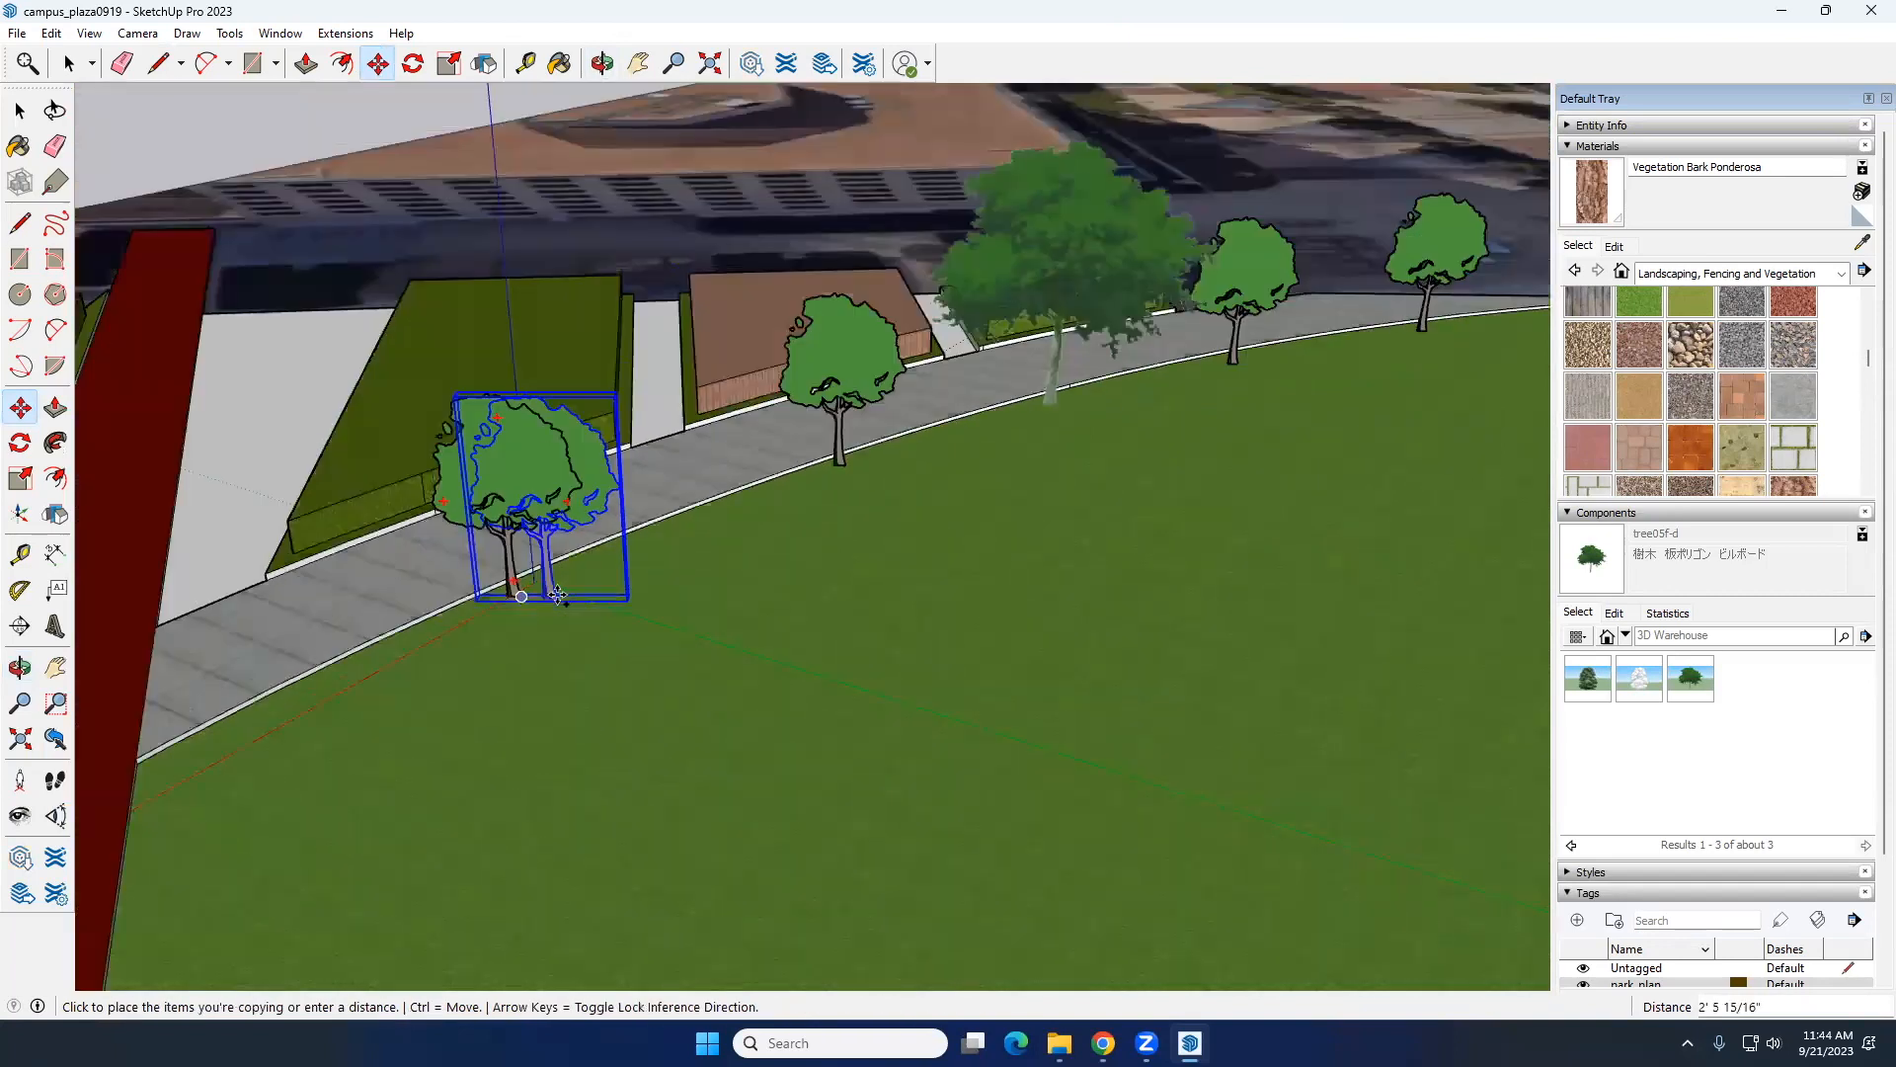
{"action": "scroll", "coordinate": [558, 594], "scroll_direction": "down", "scroll_amount": 3}
{"action": "left_click", "coordinate": [284, 742]}
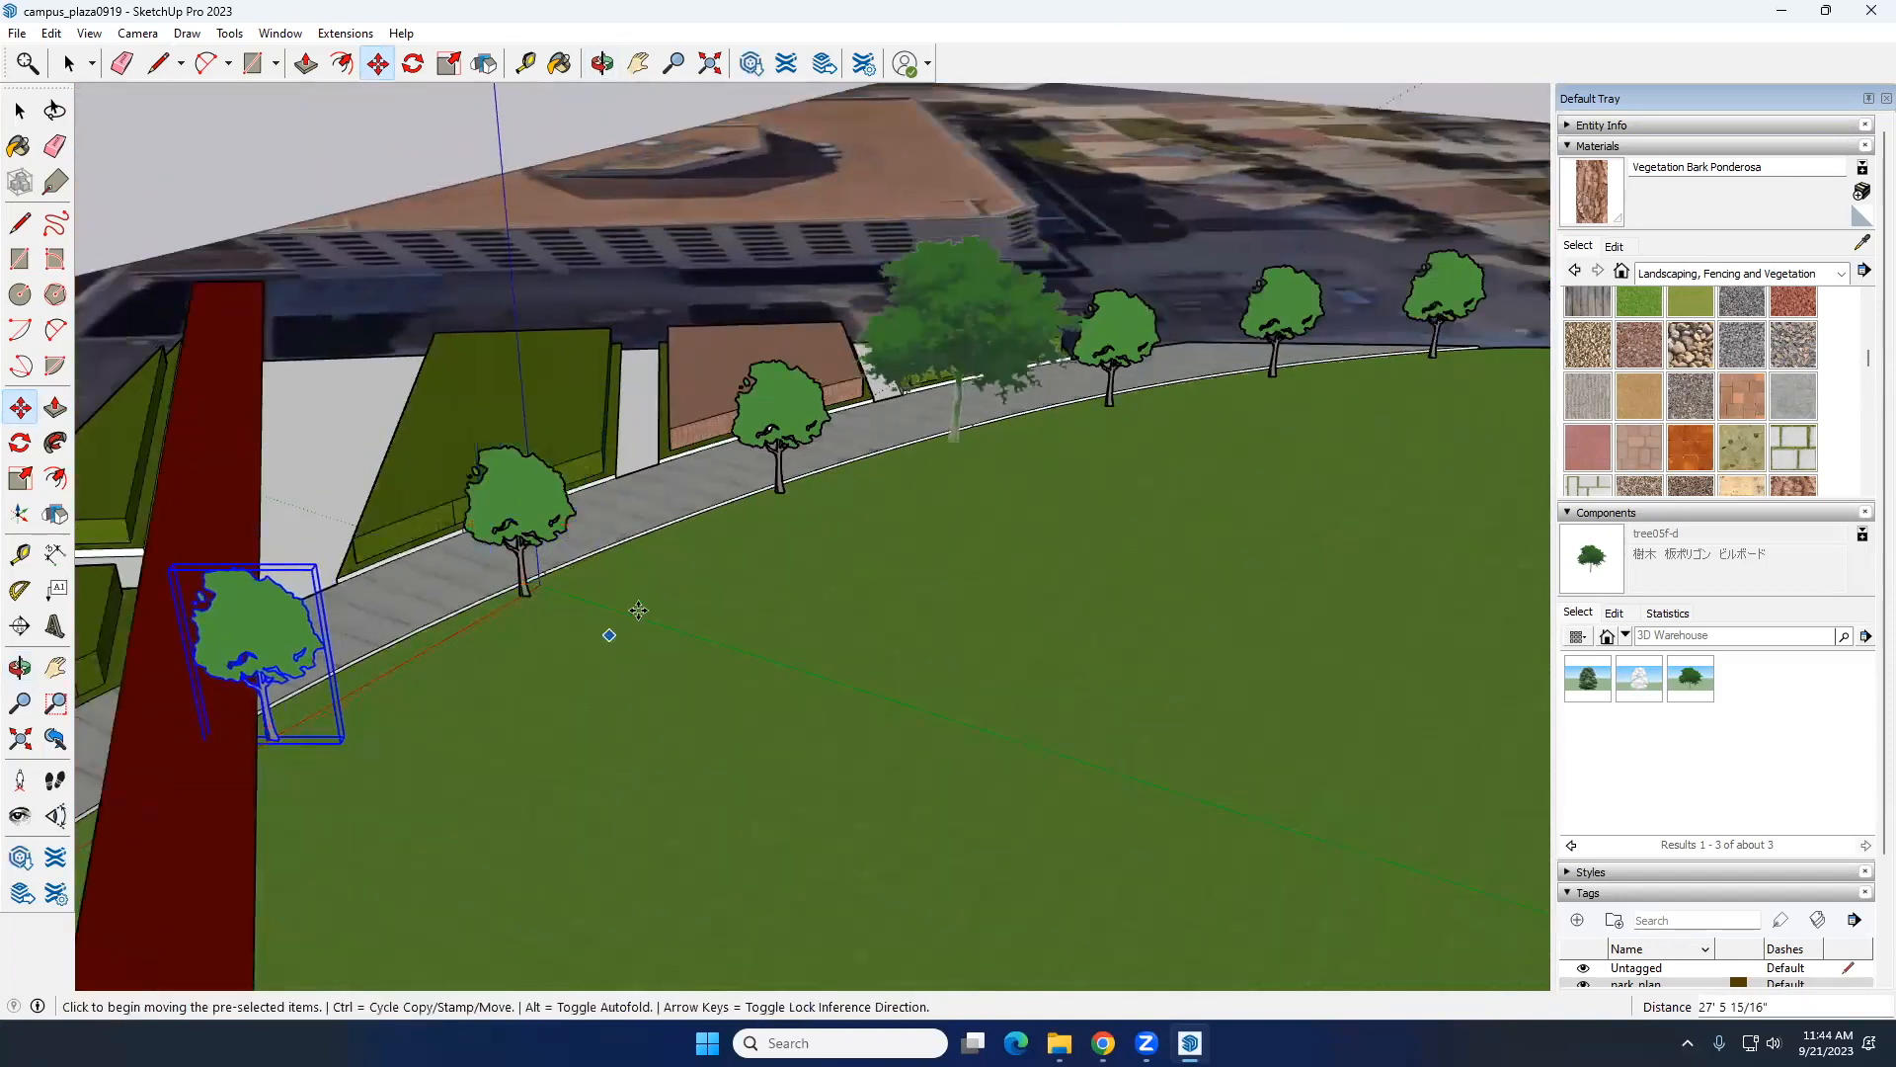
{"action": "key", "text": "space"}
Step: Select all the trees along the lawn edge together from a low side view
{"action": "scroll", "coordinate": [639, 612], "scroll_direction": "down", "scroll_amount": 6}
{"action": "middle_click_drag", "start_coordinate": [641, 613], "coordinate": [1136, 499]}
{"action": "middle_click_drag", "start_coordinate": [740, 341], "coordinate": [565, 544]}
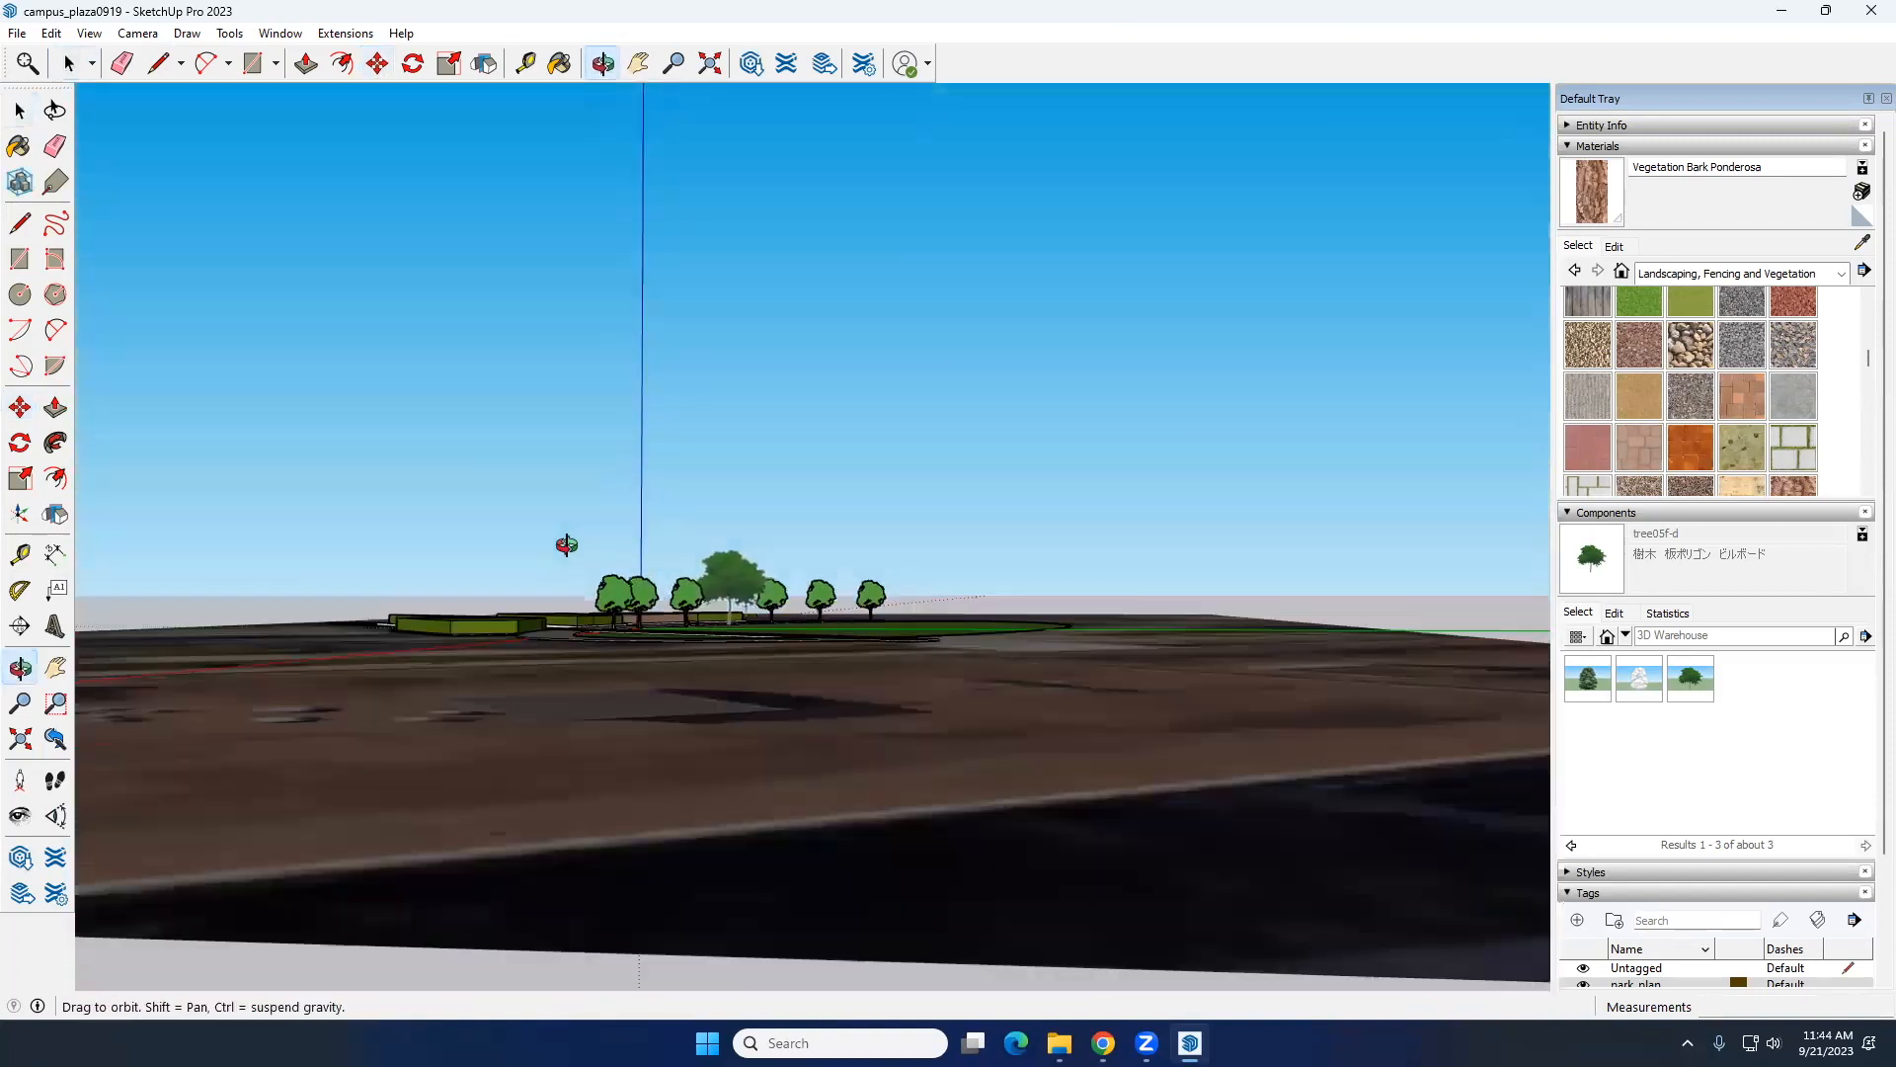
{"action": "scroll", "coordinate": [885, 567], "scroll_direction": "up", "scroll_amount": 5}
{"action": "middle_click_drag", "start_coordinate": [929, 571], "coordinate": [874, 729]}
{"action": "scroll", "coordinate": [922, 589], "scroll_direction": "down", "scroll_amount": 5}
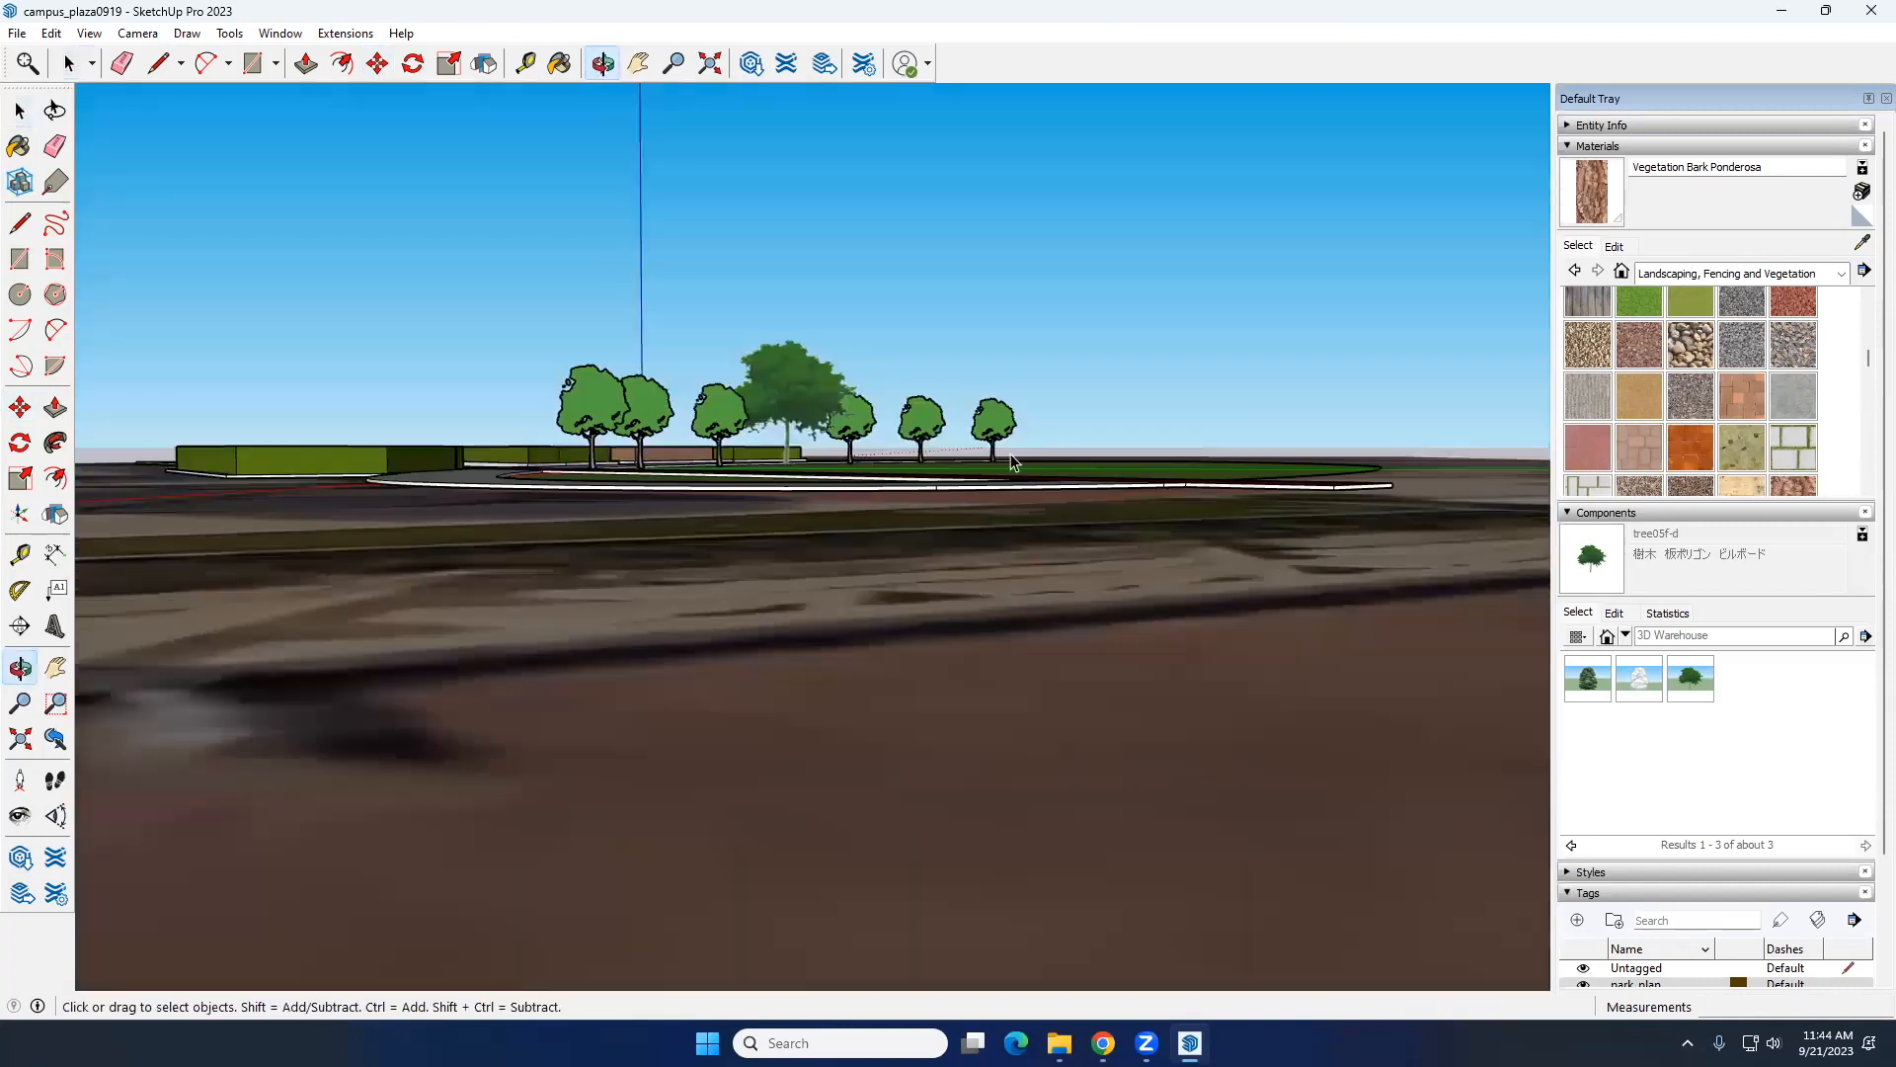
{"action": "left_click_drag", "start_coordinate": [534, 322], "coordinate": [534, 322]}
{"action": "middle_click_drag", "start_coordinate": [894, 422], "coordinate": [719, 395]}
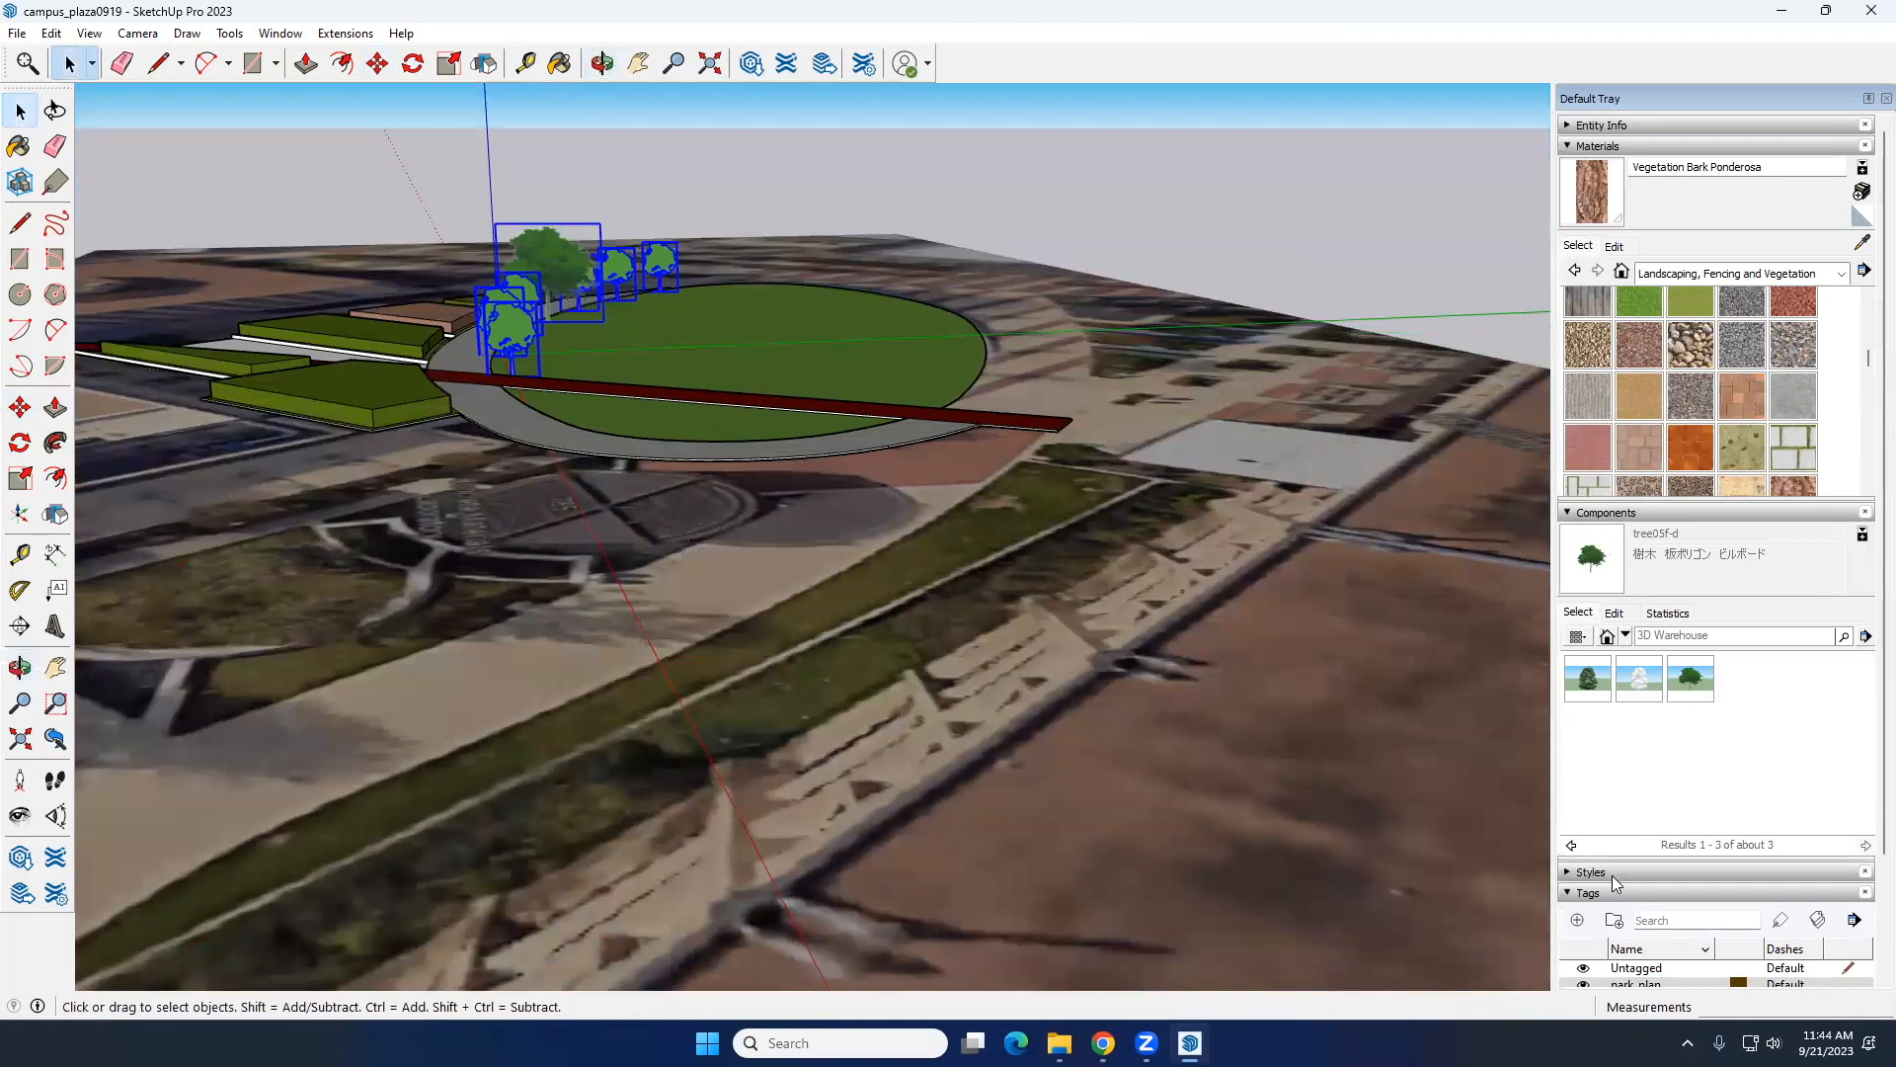
Step: Create a tag named TREES and assign the selected trees to it
{"action": "left_click", "coordinate": [1617, 514]}
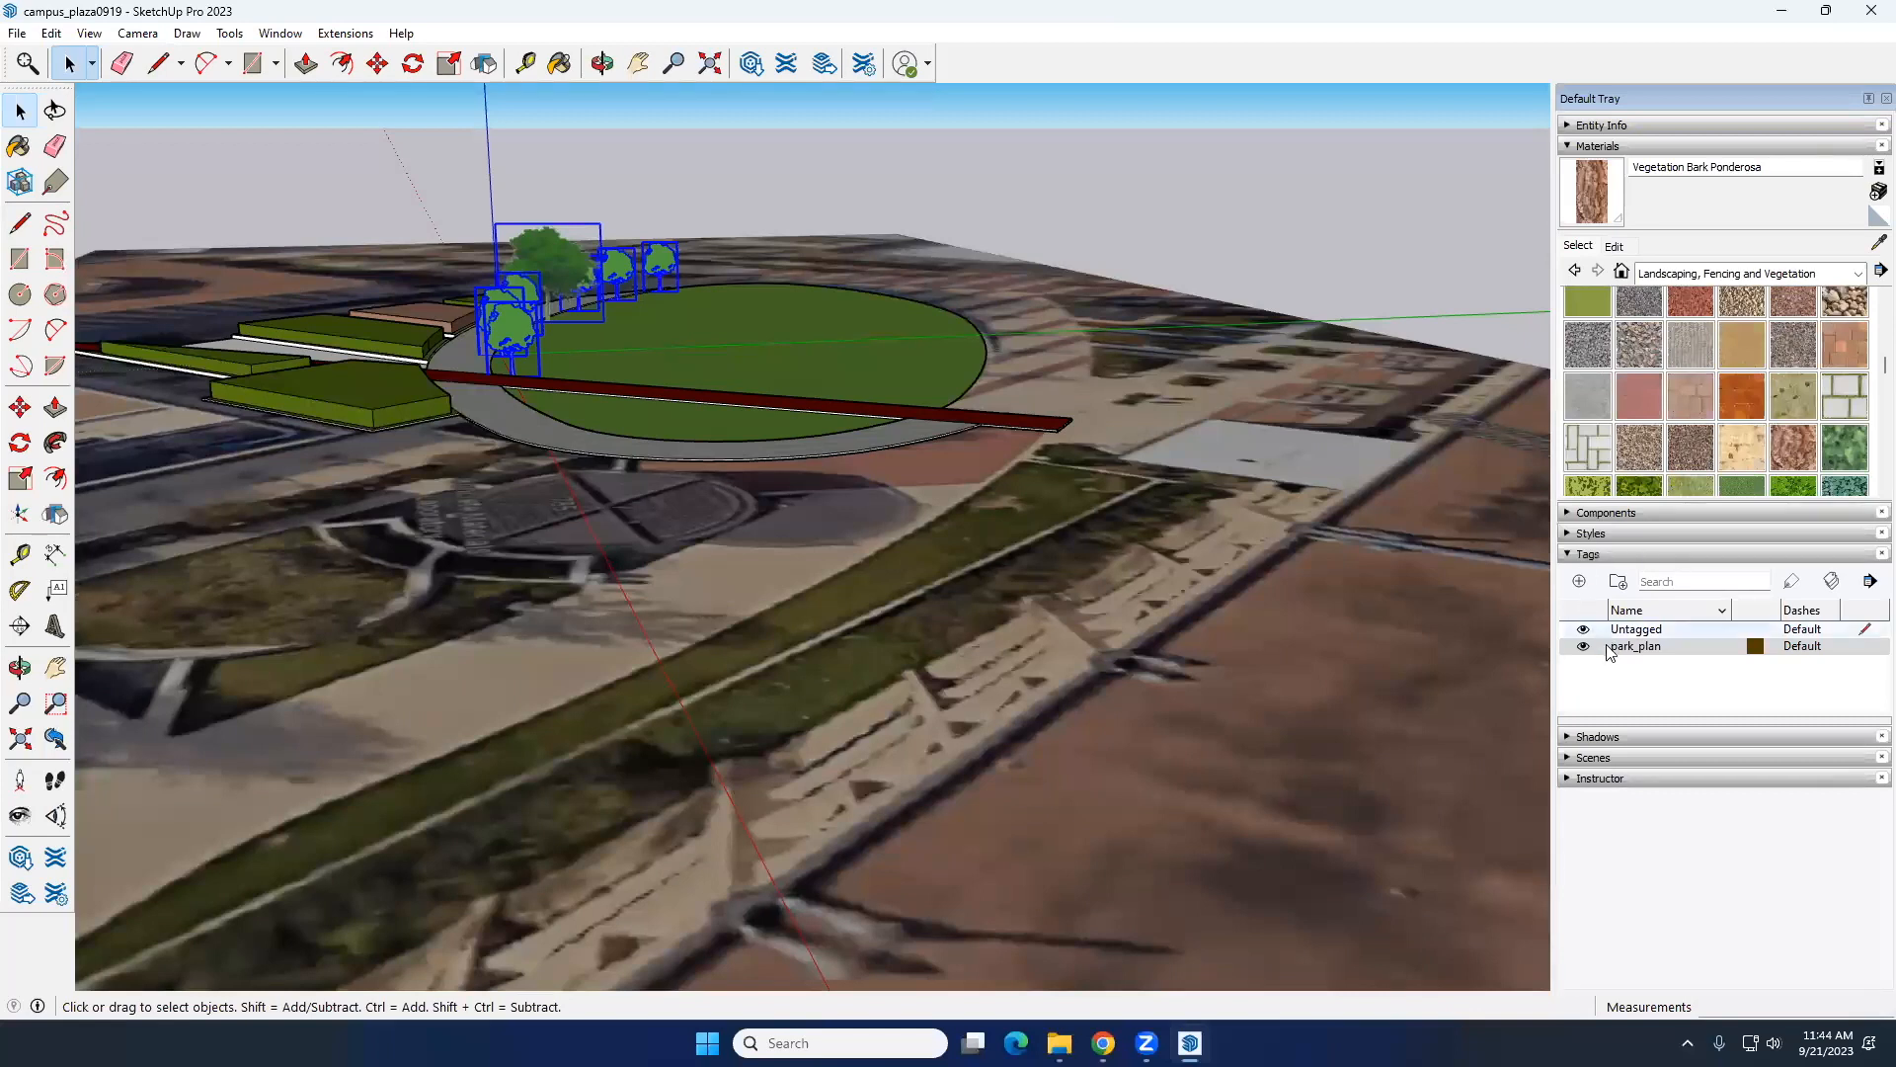
{"action": "left_click", "coordinate": [1580, 583]}
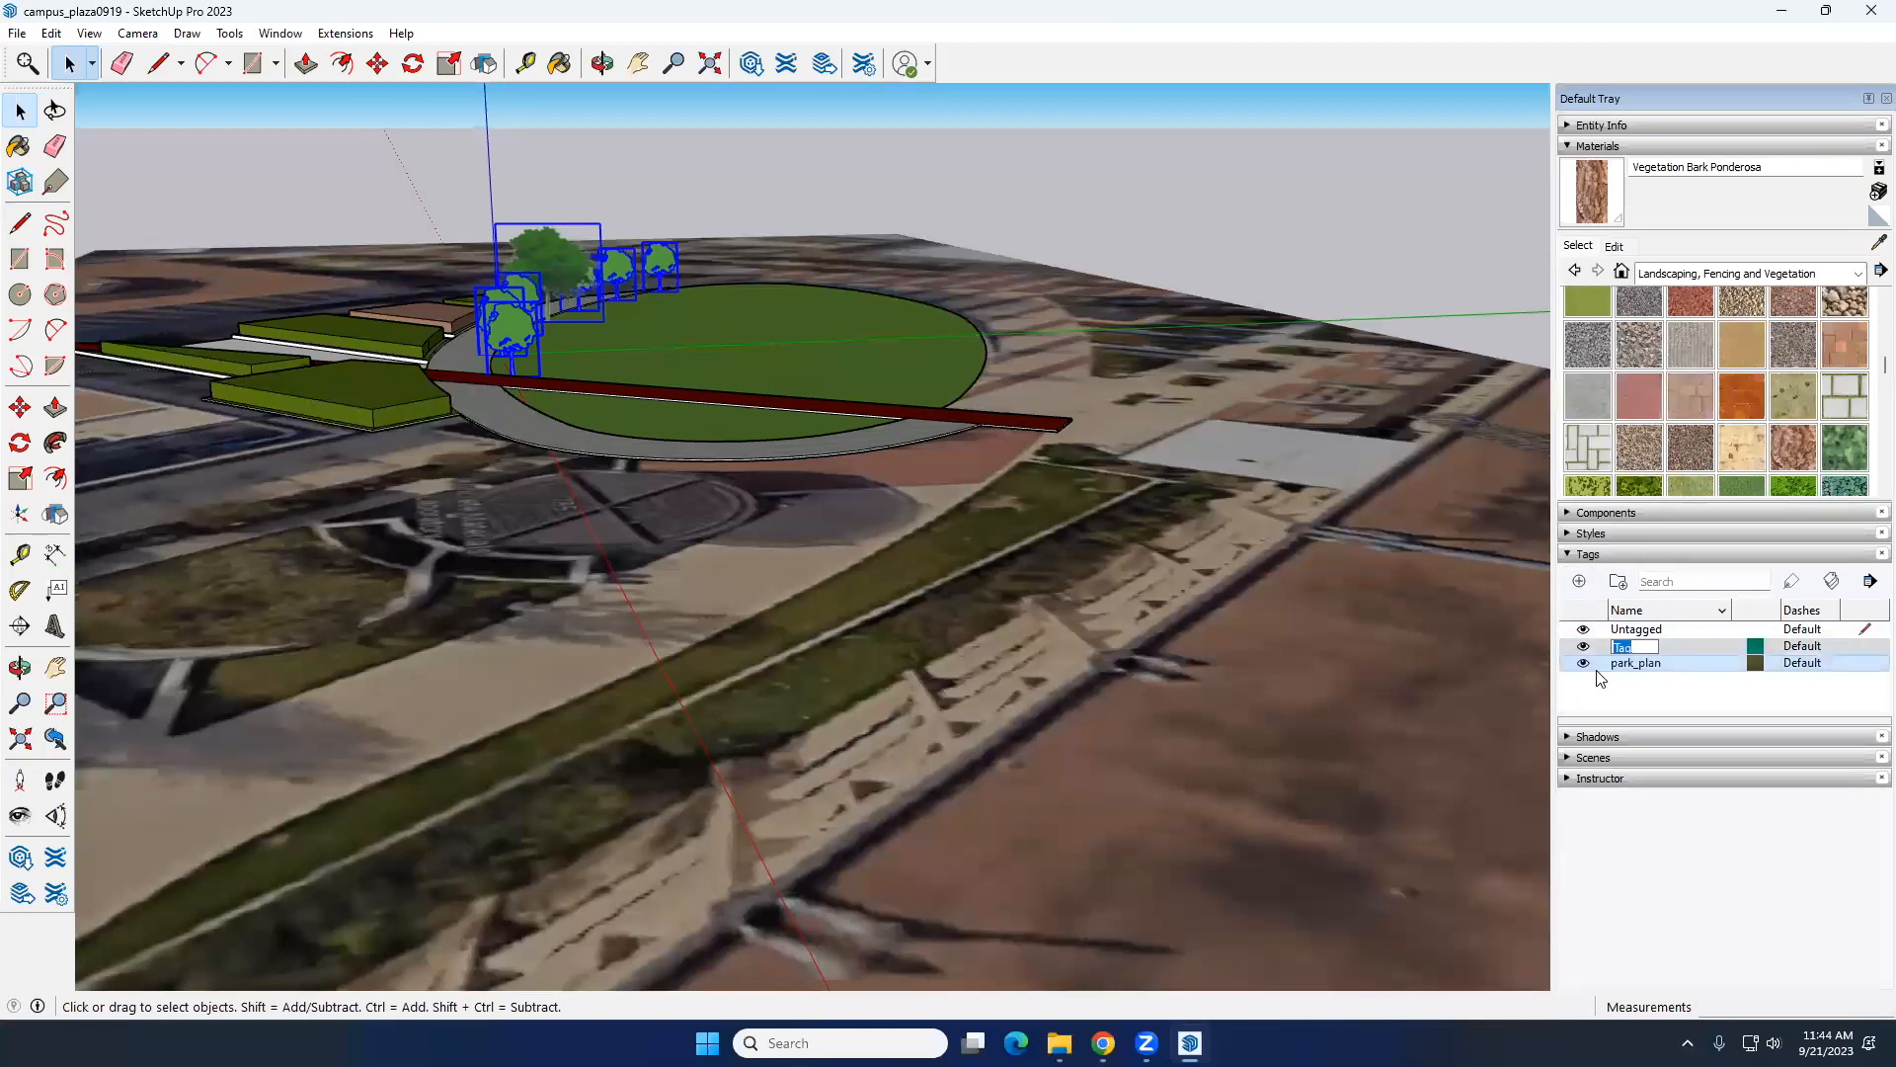
{"action": "key", "text": "Return"}
{"action": "left_click", "coordinate": [1597, 126]}
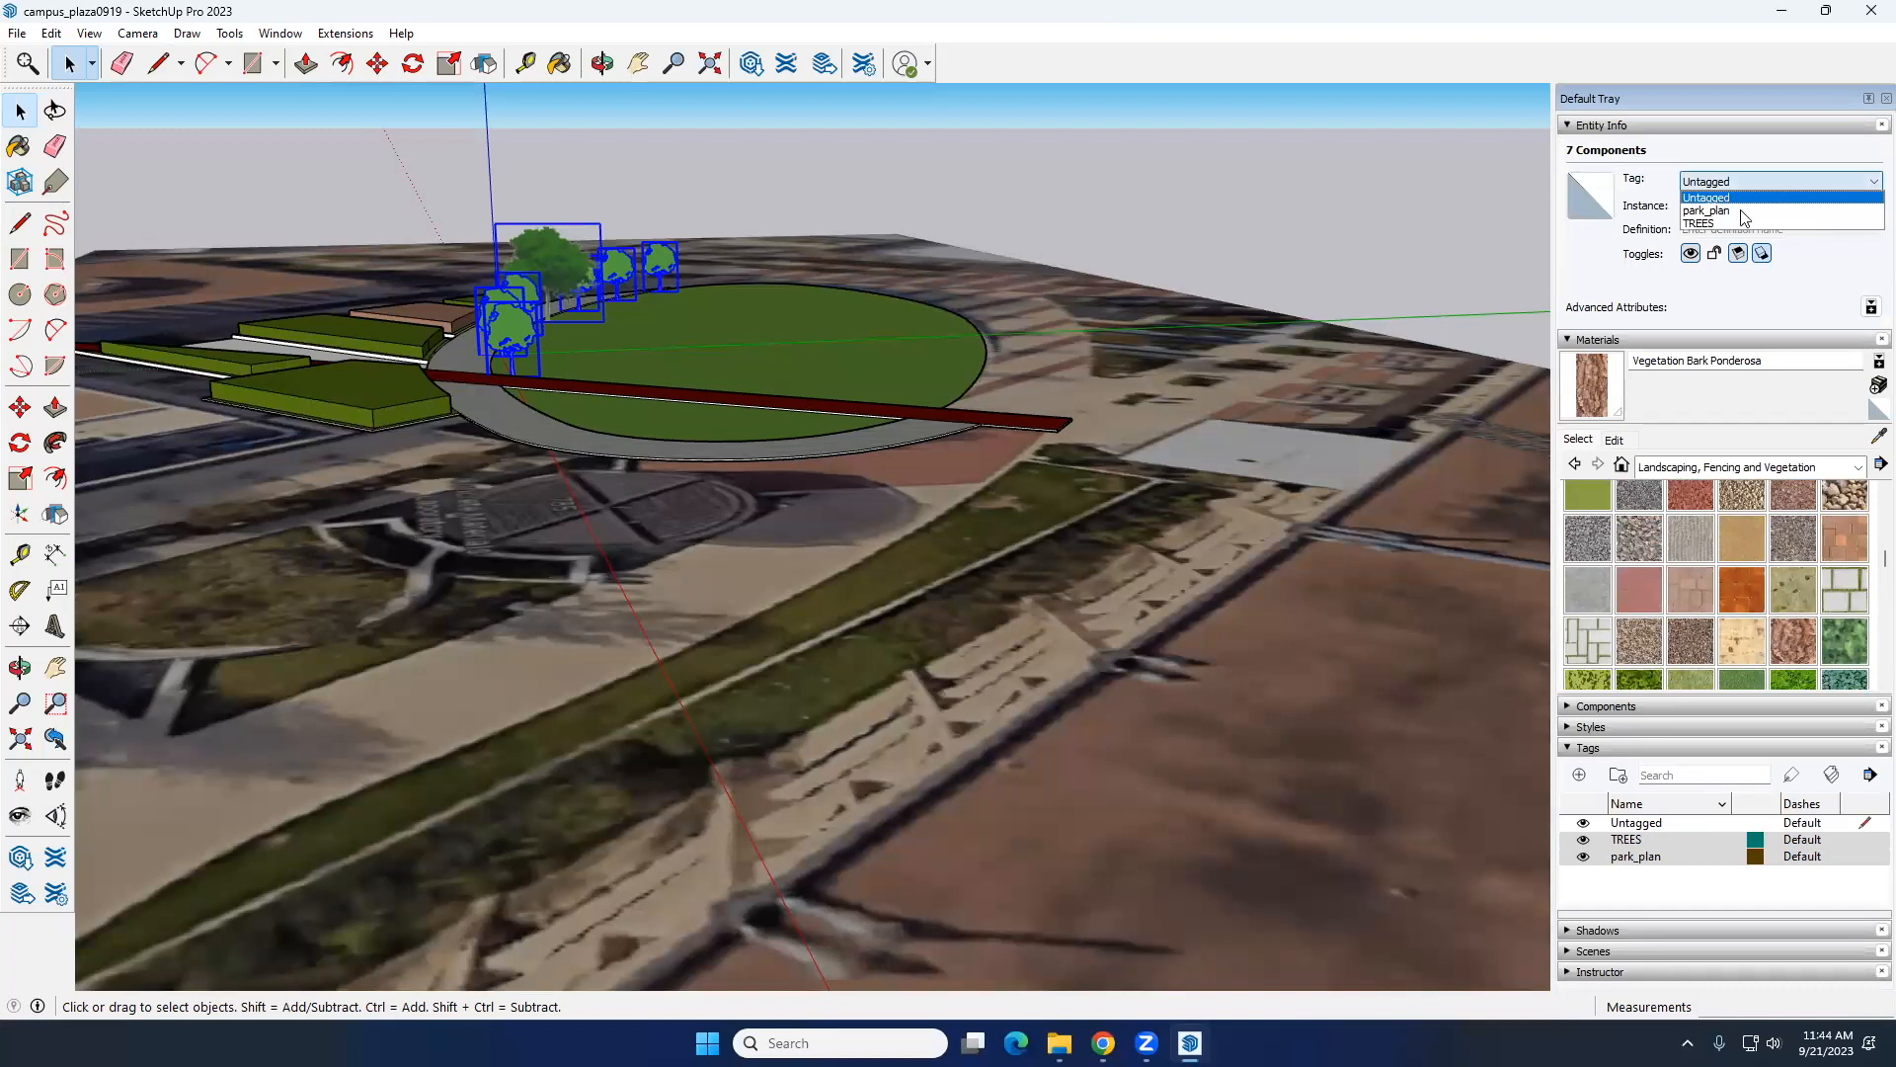
{"action": "left_click", "coordinate": [1724, 216]}
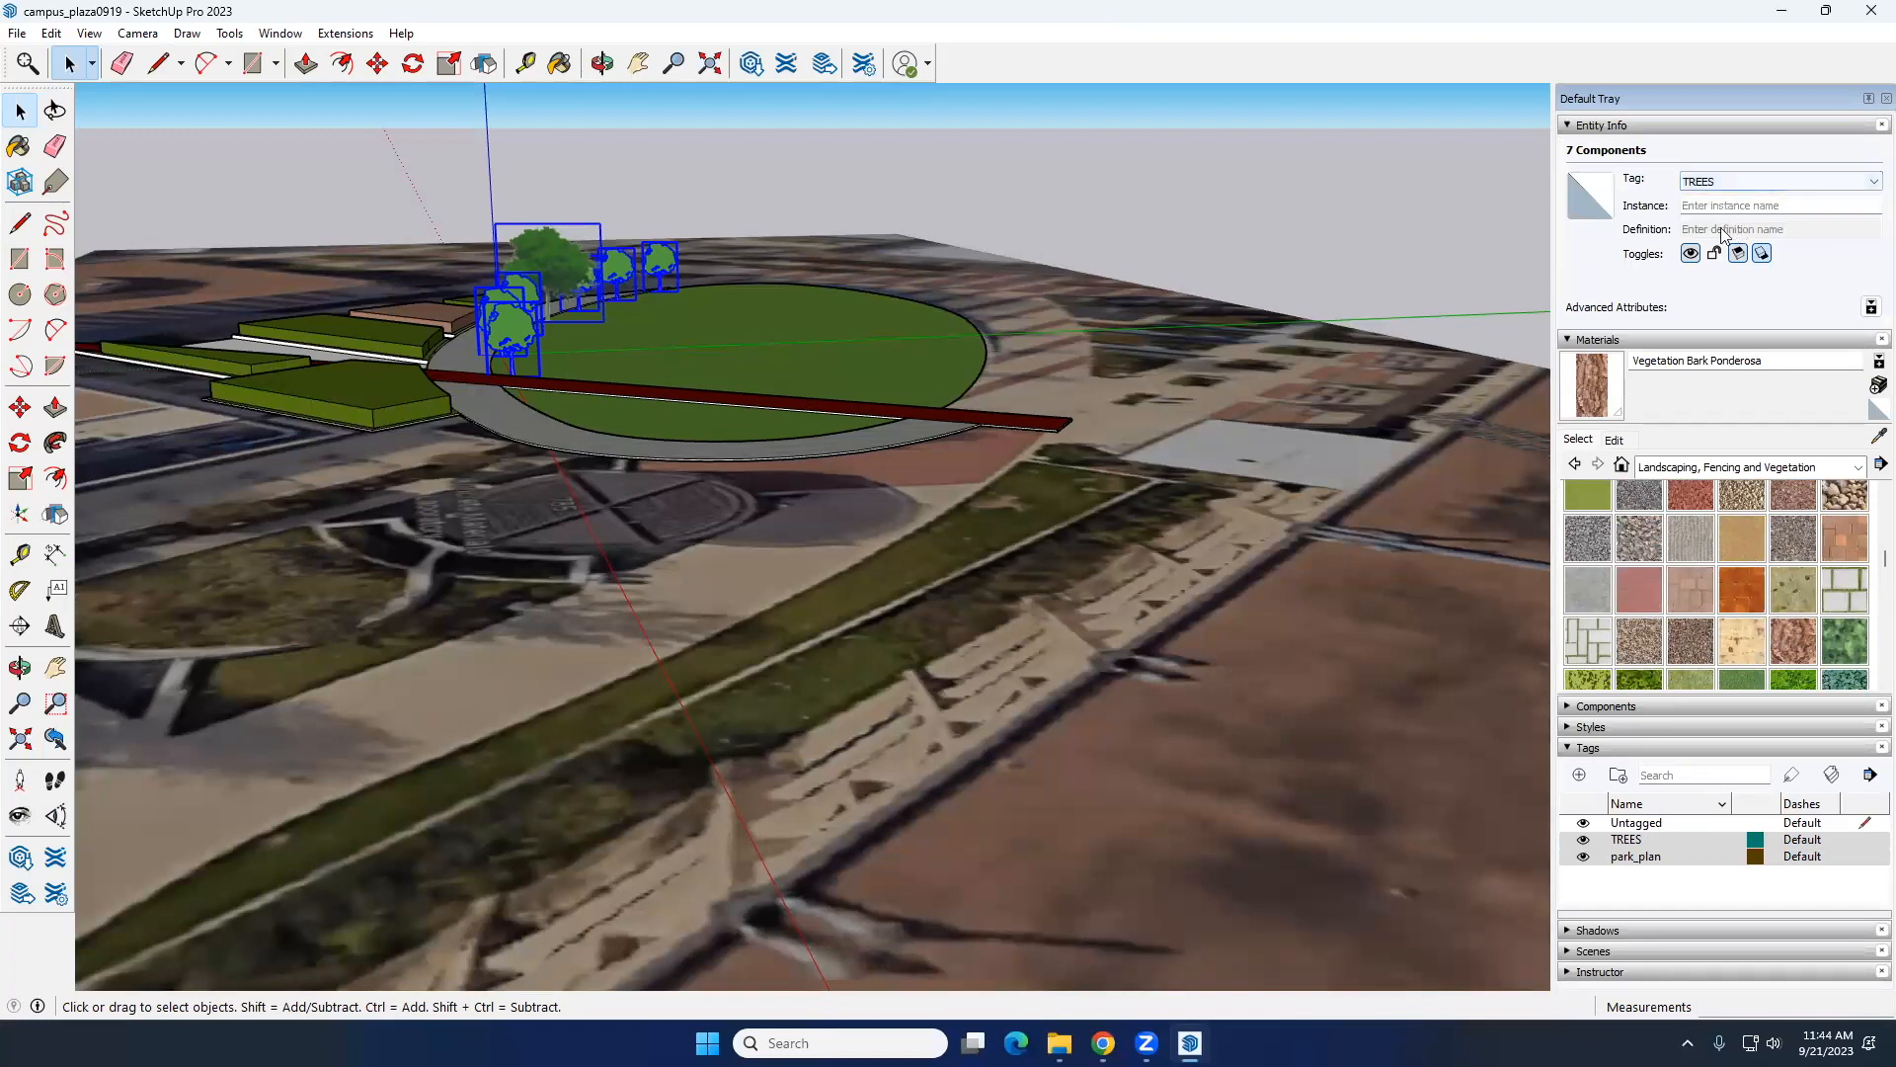
Step: Hide the park_plan and TREES tags to check their contents, and undo both visibility changes
{"action": "left_click", "coordinate": [1583, 855]}
{"action": "left_click", "coordinate": [1583, 839]}
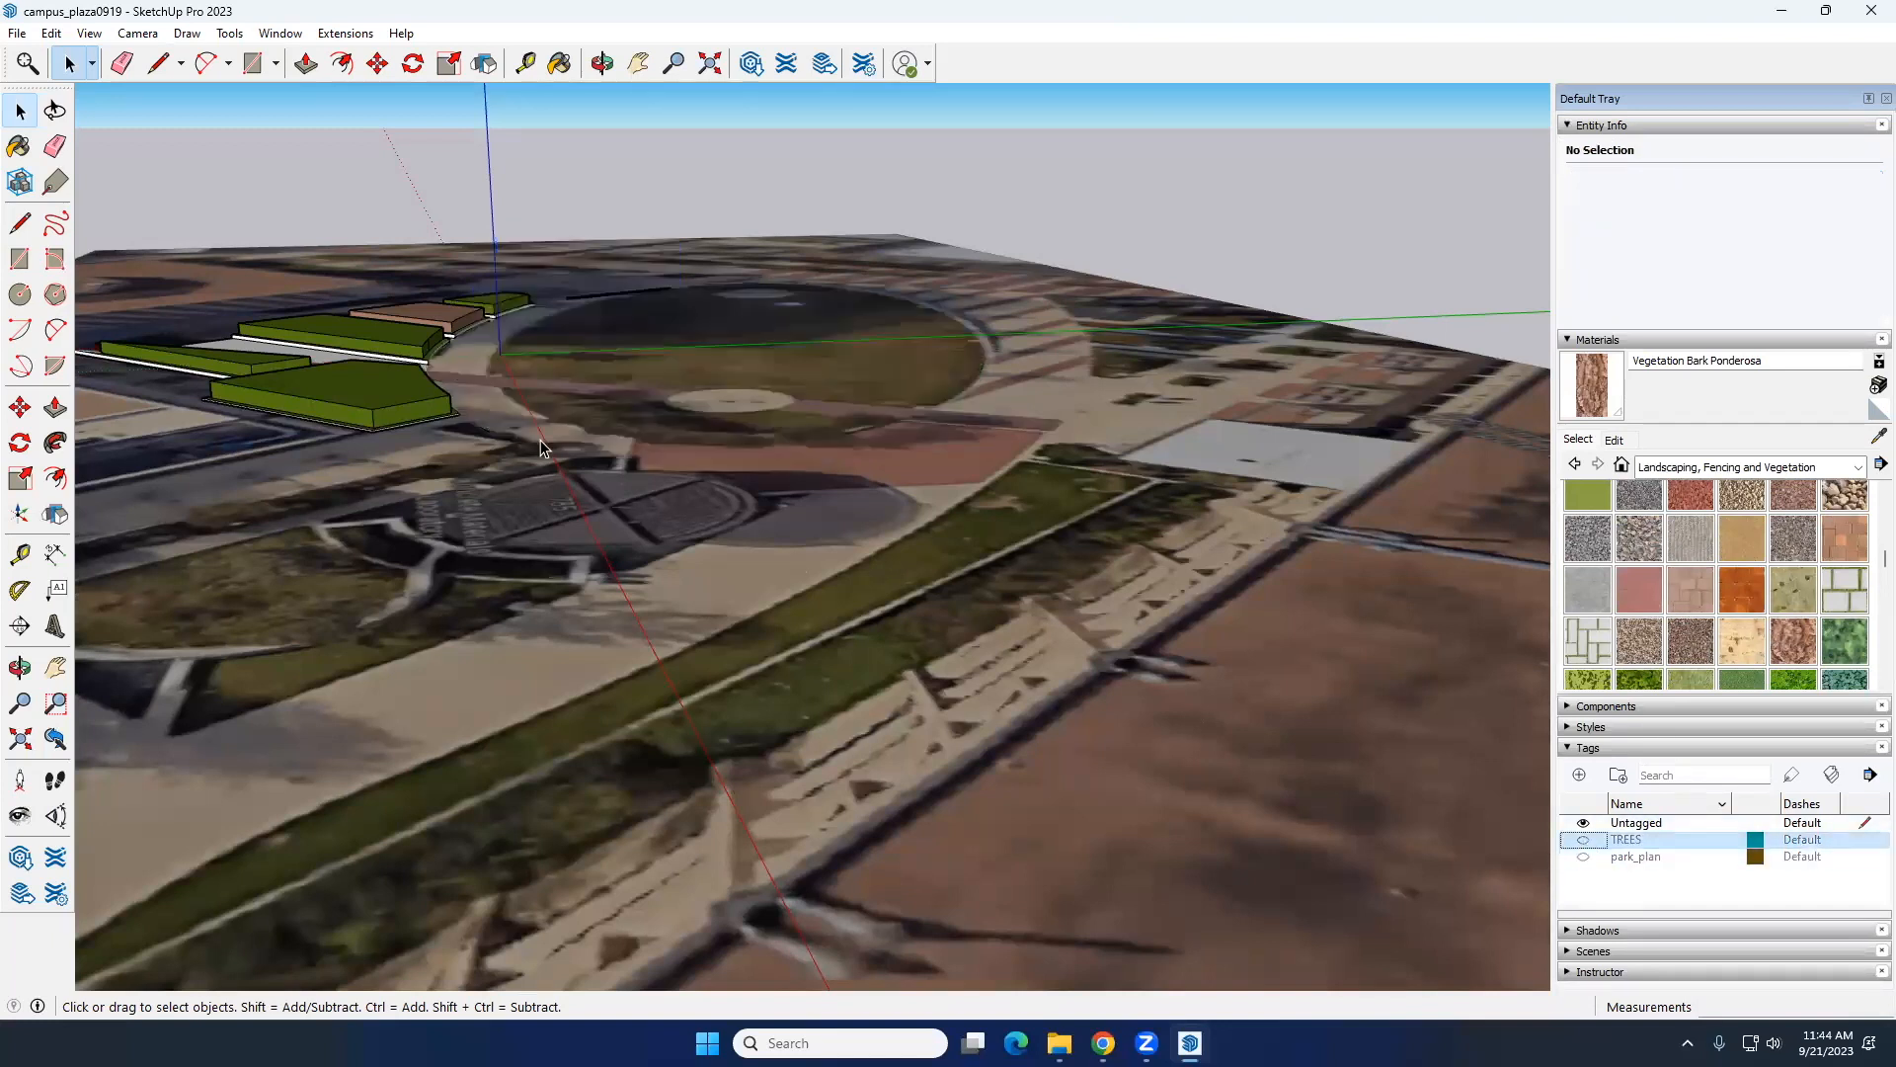
{"action": "key", "text": "ctrl+z"}
{"action": "key", "text": "ctrl+z"}
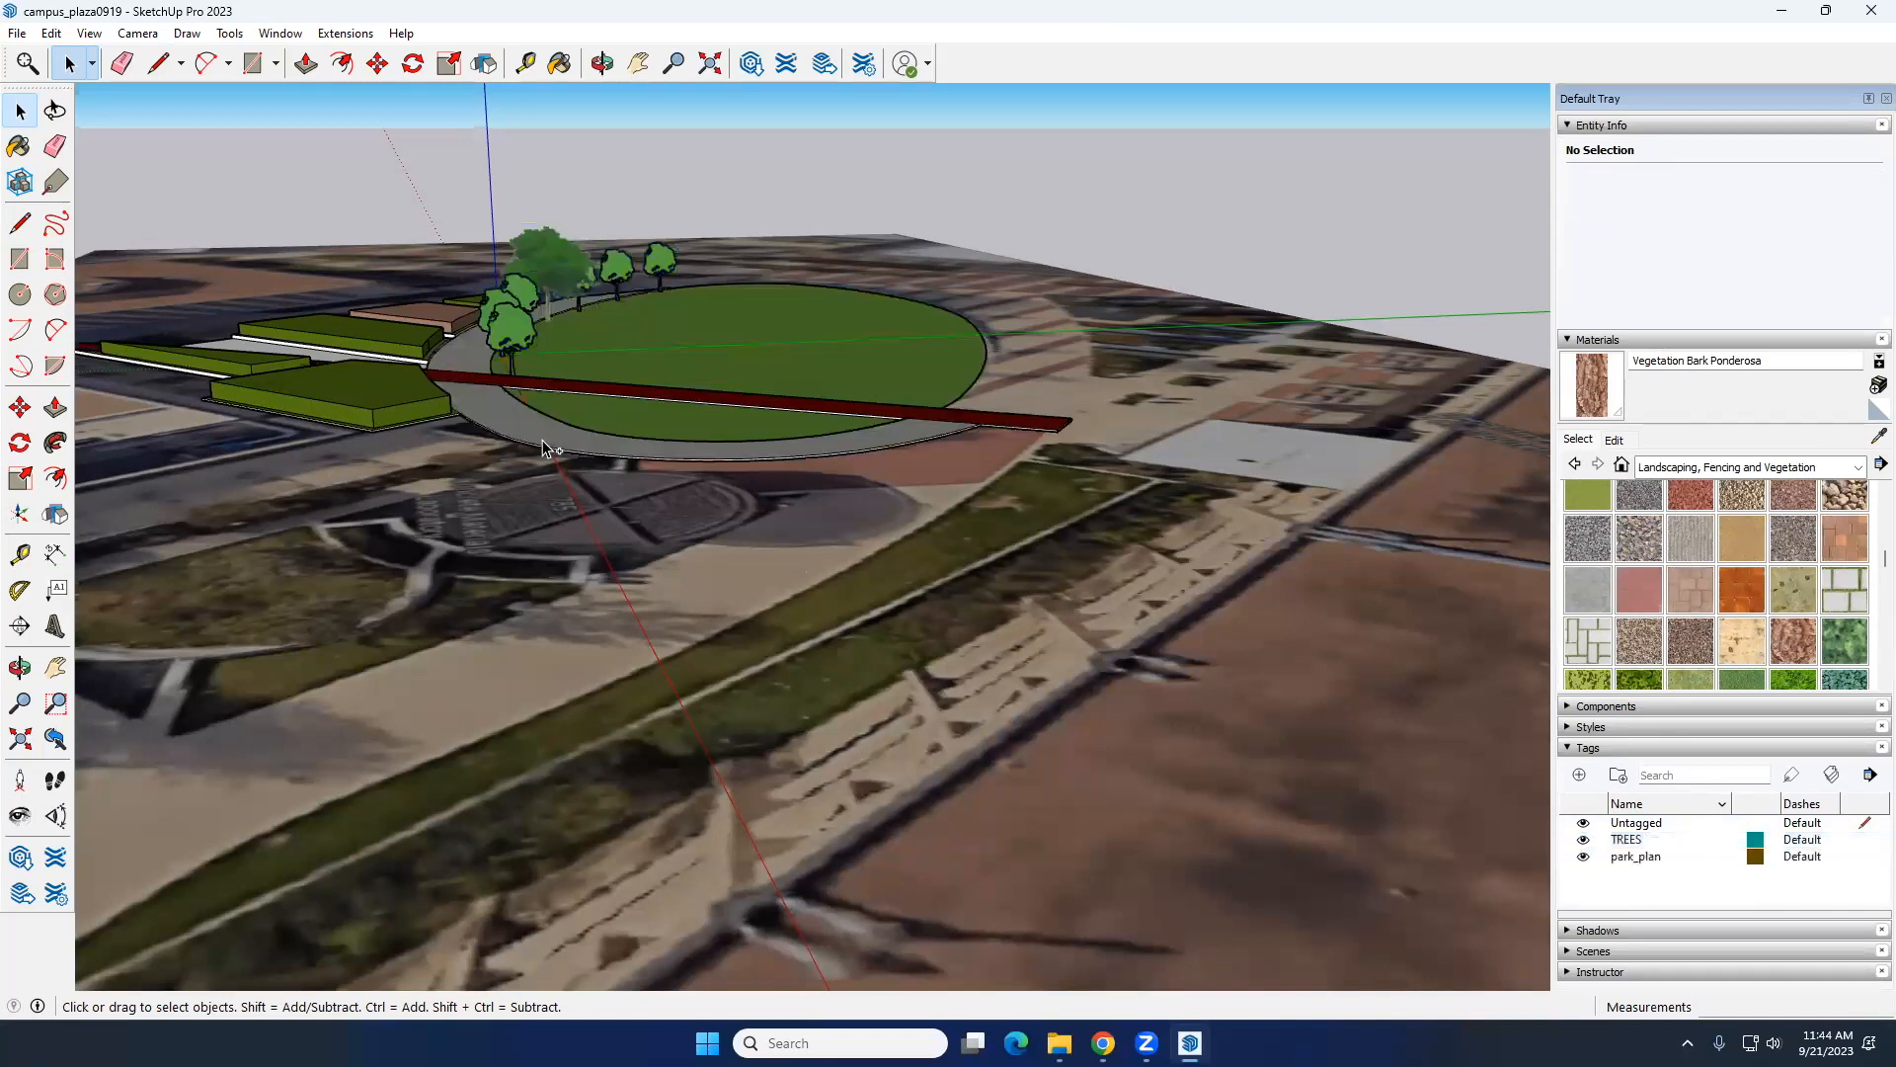
{"action": "middle_click_drag", "start_coordinate": [534, 249], "coordinate": [760, 306]}
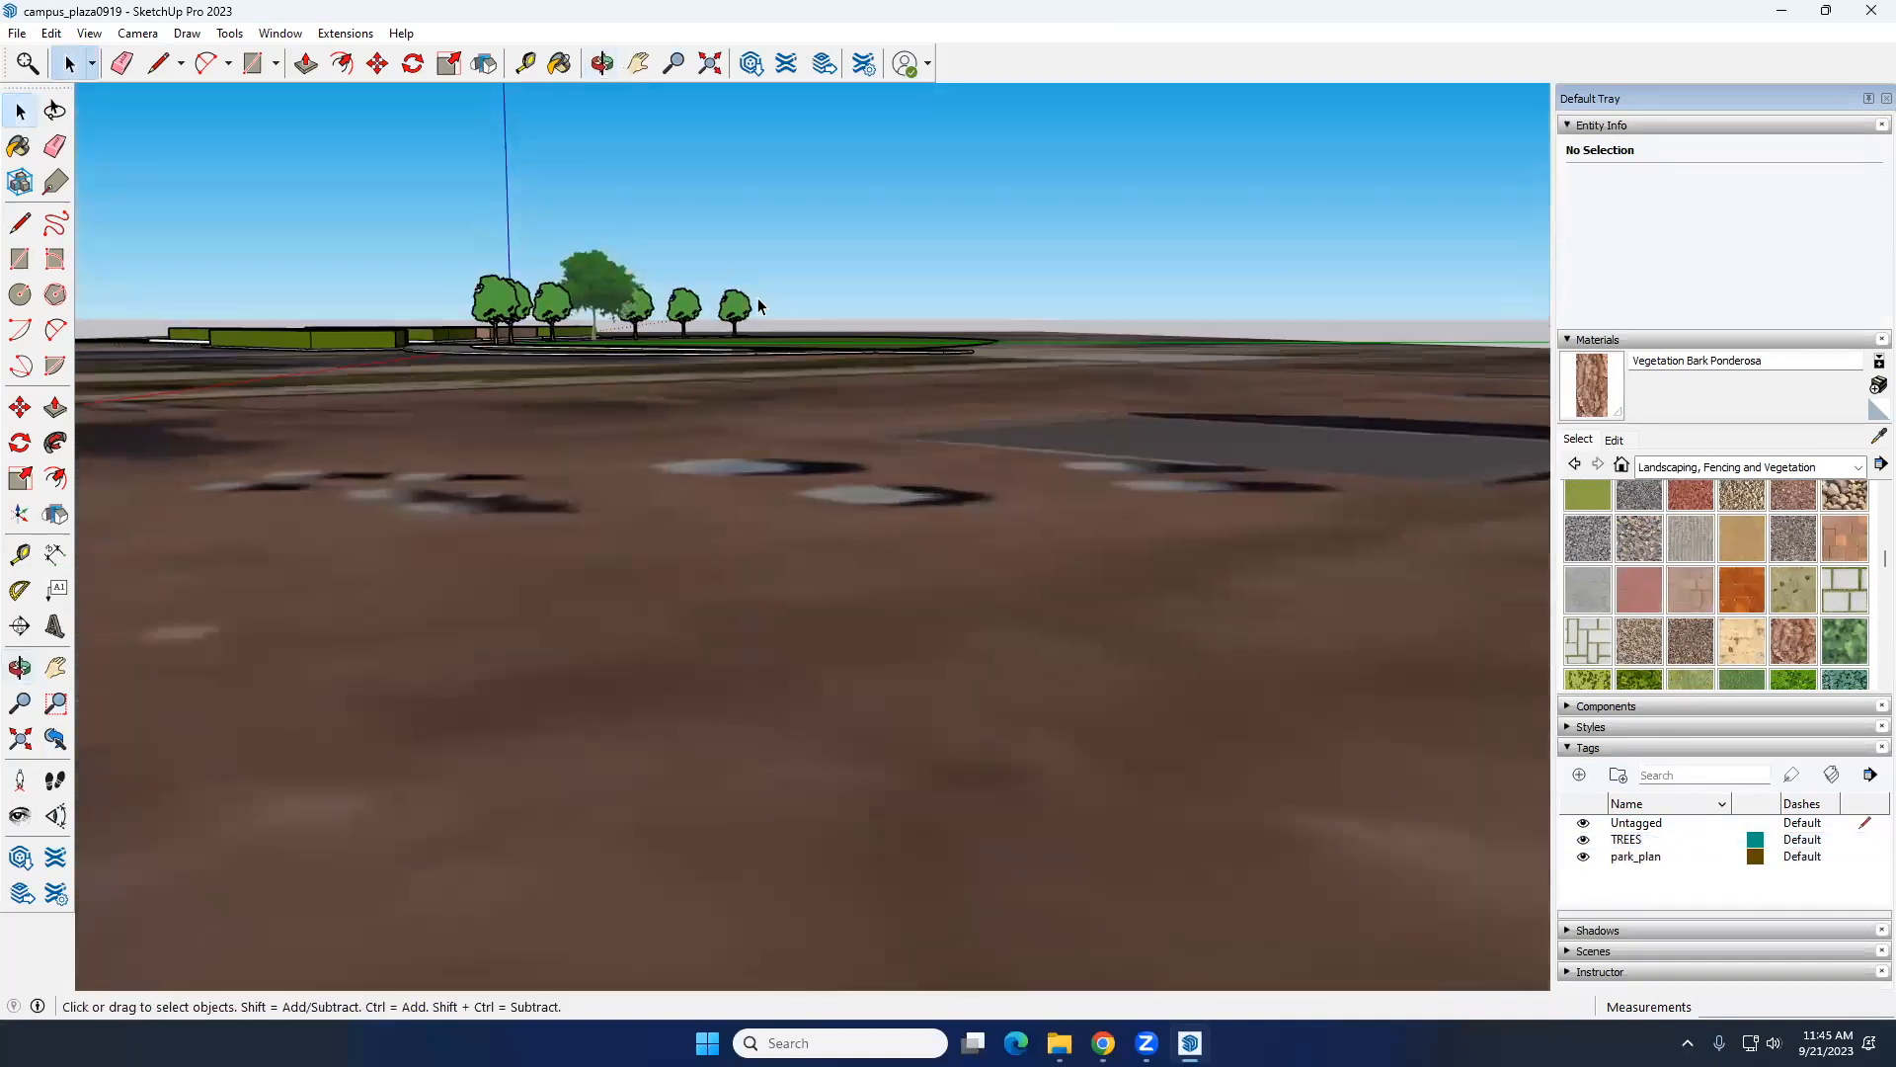
Step: Select the connected lawn, path and planting bed geometry without the trees and assign it to the park_plan tag
{"action": "left_click_drag", "start_coordinate": [487, 200], "coordinate": [486, 200]}
{"action": "middle_click_drag", "start_coordinate": [698, 314], "coordinate": [733, 340]}
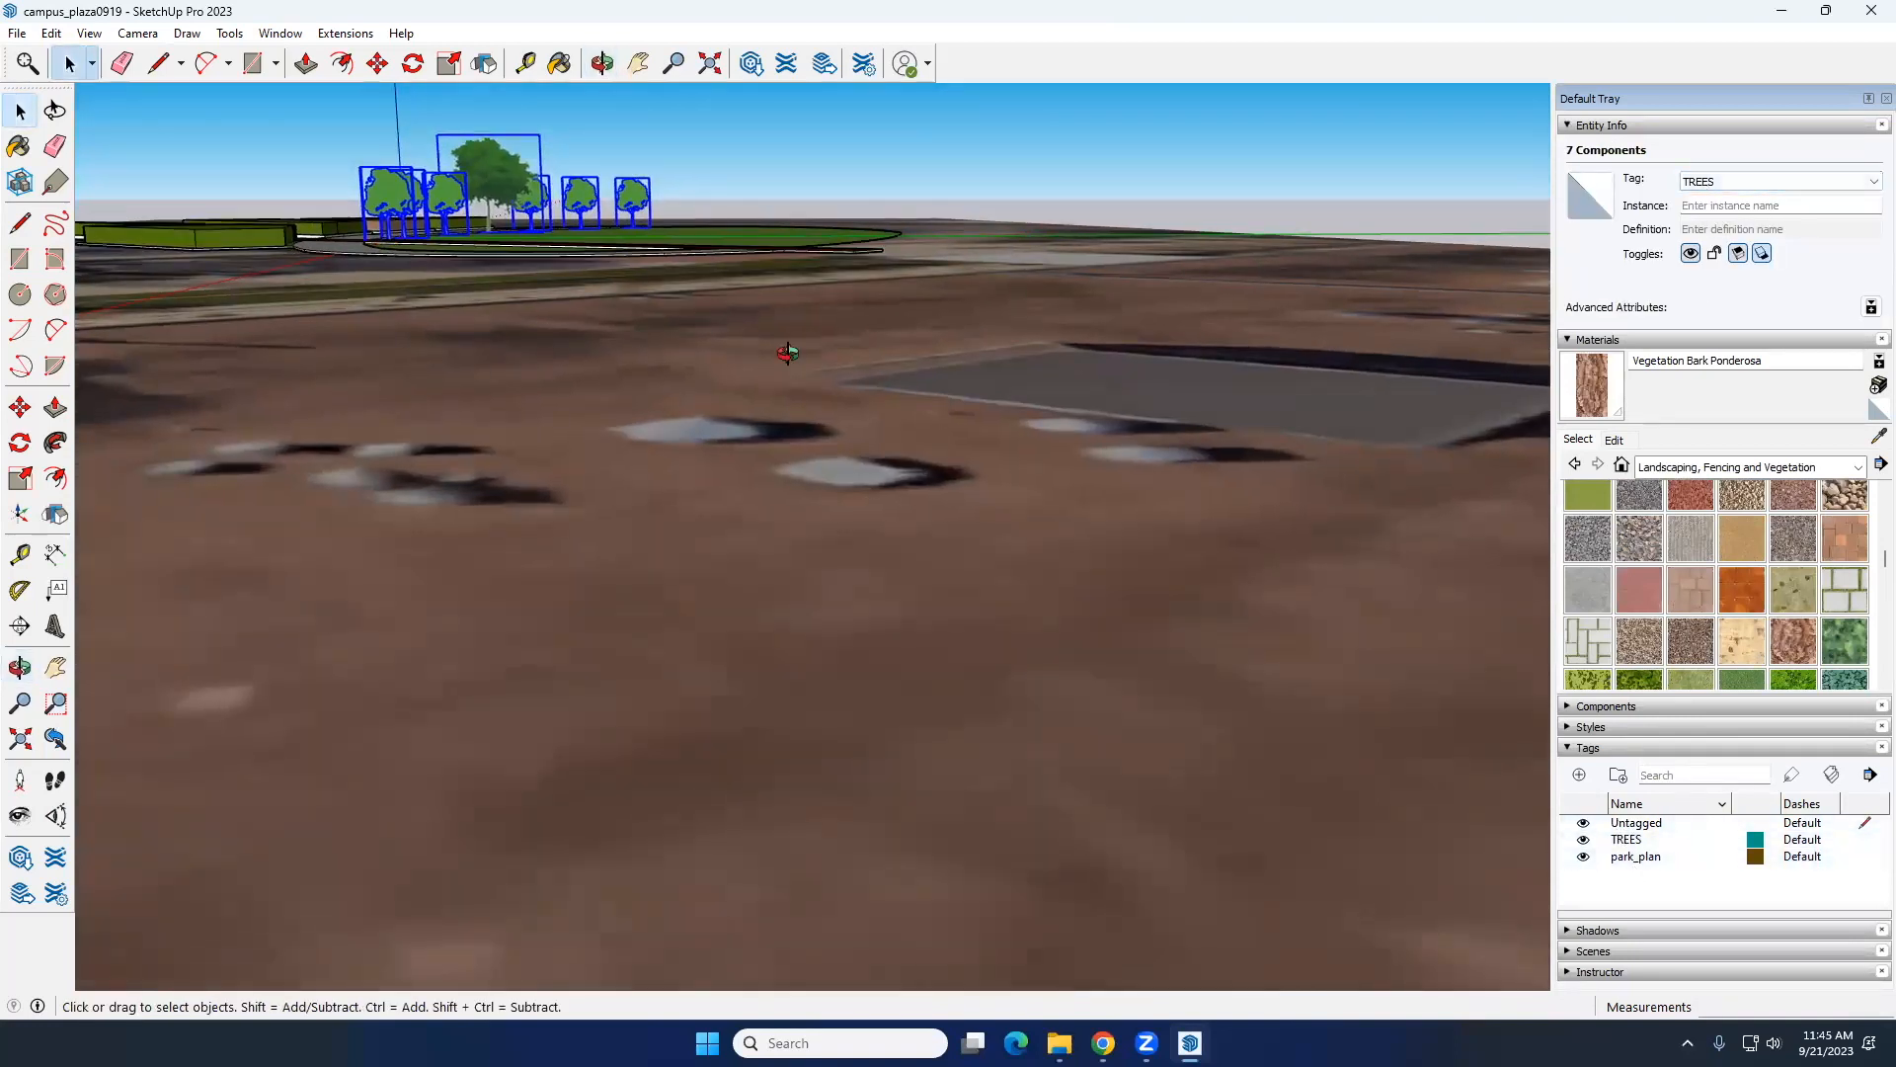
{"action": "middle_click_drag", "start_coordinate": [787, 353], "coordinate": [567, 209]}
{"action": "scroll", "coordinate": [567, 209], "scroll_direction": "down", "scroll_amount": 2}
{"action": "left_click", "coordinate": [583, 218]}
{"action": "triple_click", "coordinate": [583, 219]}
{"action": "left_click", "coordinate": [1709, 182]}
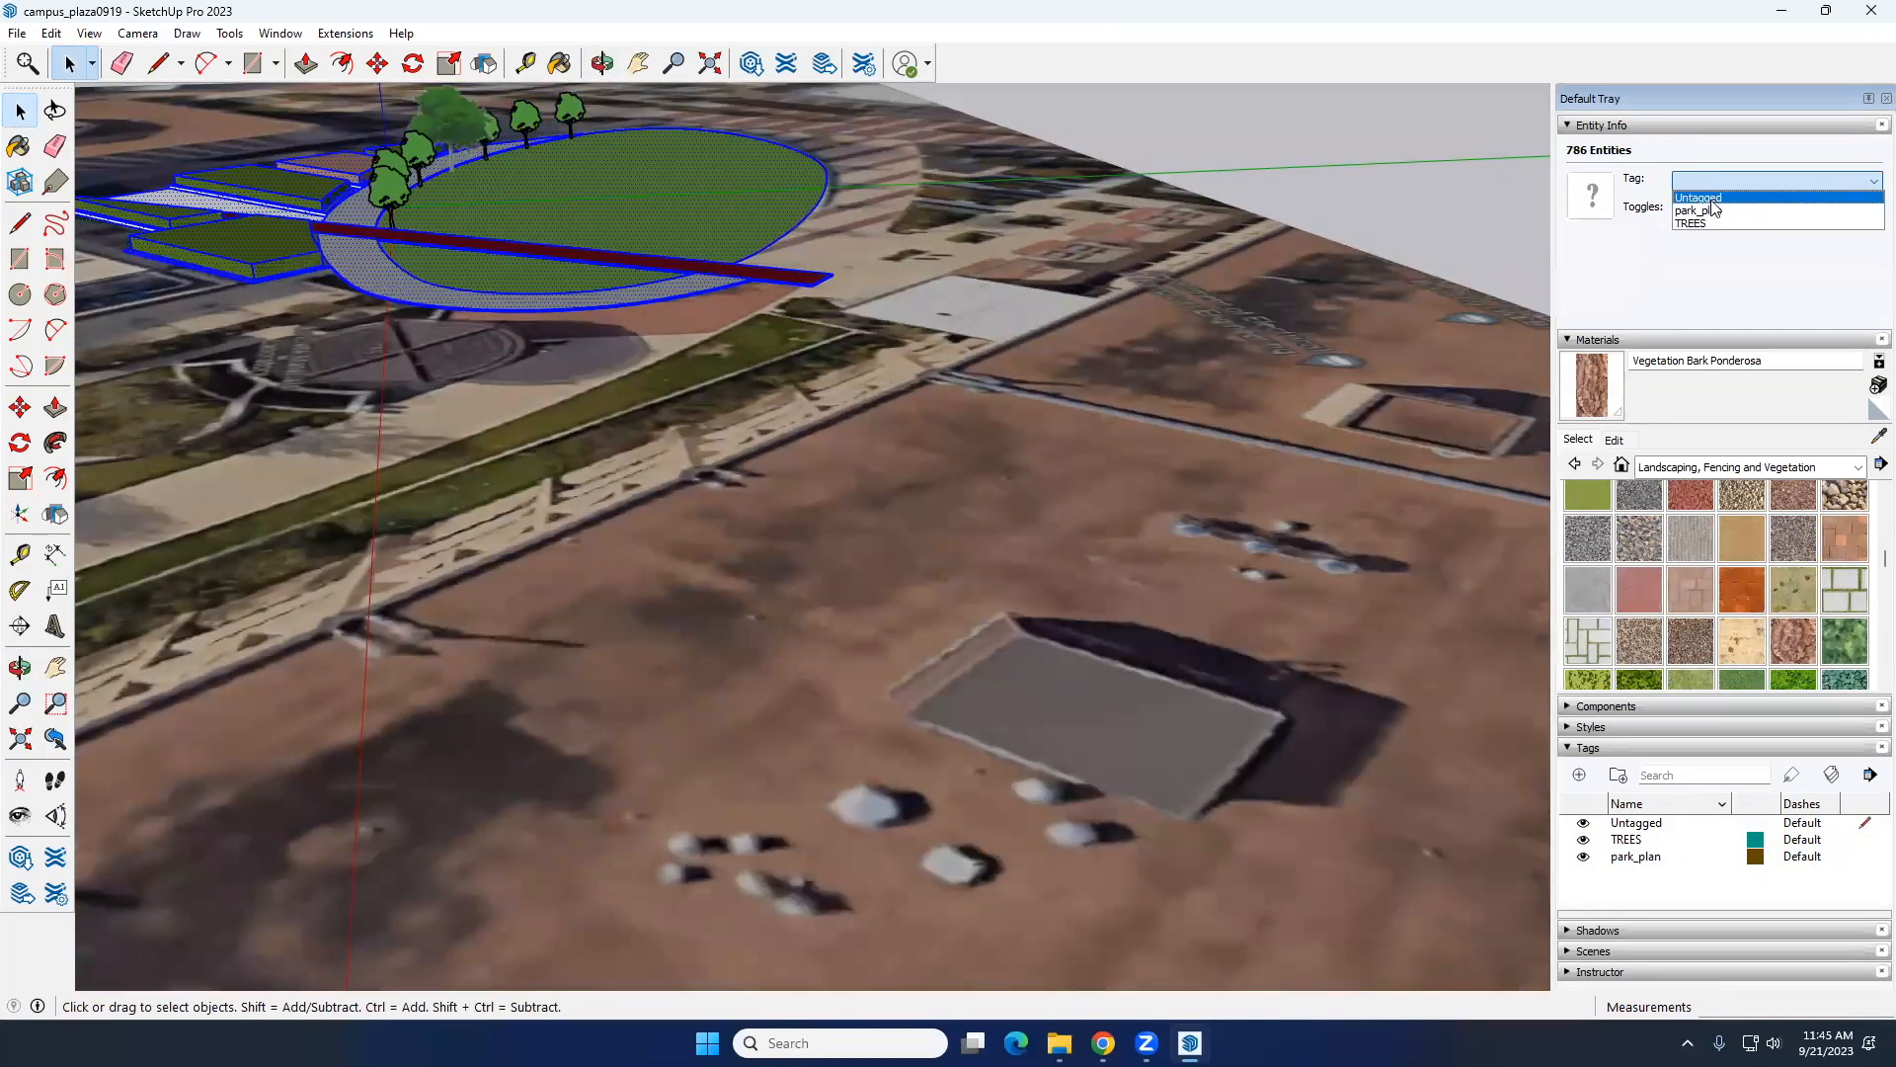
{"action": "left_click", "coordinate": [1701, 211]}
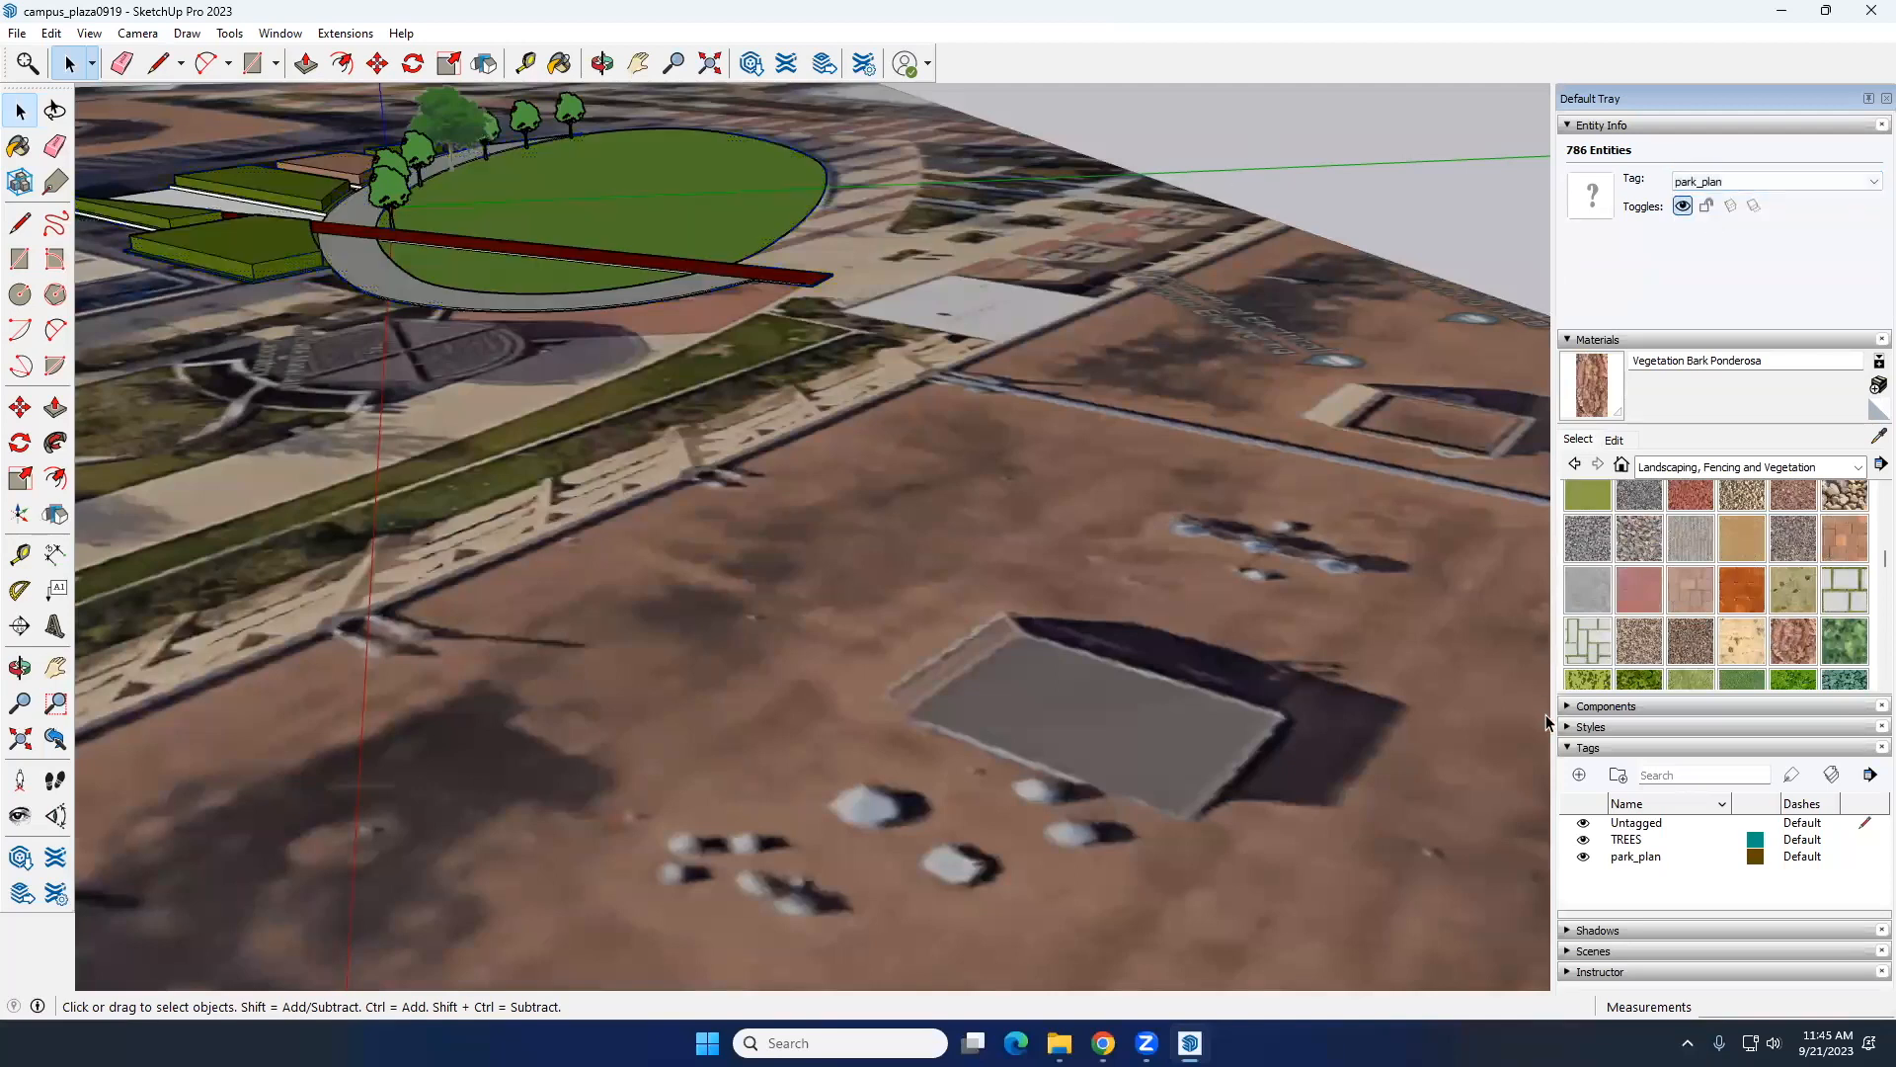
Step: Toggle the TREES and park_plan tags off to examine the bare aerial image, and make both tags visible again
{"action": "left_click", "coordinate": [1583, 840]}
{"action": "middle_click_drag", "start_coordinate": [307, 360], "coordinate": [500, 272]}
{"action": "mouse_move", "coordinate": [356, 296]}
{"action": "middle_mouse_down"}
{"action": "mouse_move", "coordinate": [424, 395]}
{"action": "mouse_move", "coordinate": [500, 418]}
{"action": "mouse_move", "coordinate": [828, 413]}
{"action": "mouse_move", "coordinate": [546, 559]}
{"action": "mouse_move", "coordinate": [1392, 491]}
{"action": "middle_mouse_up"}
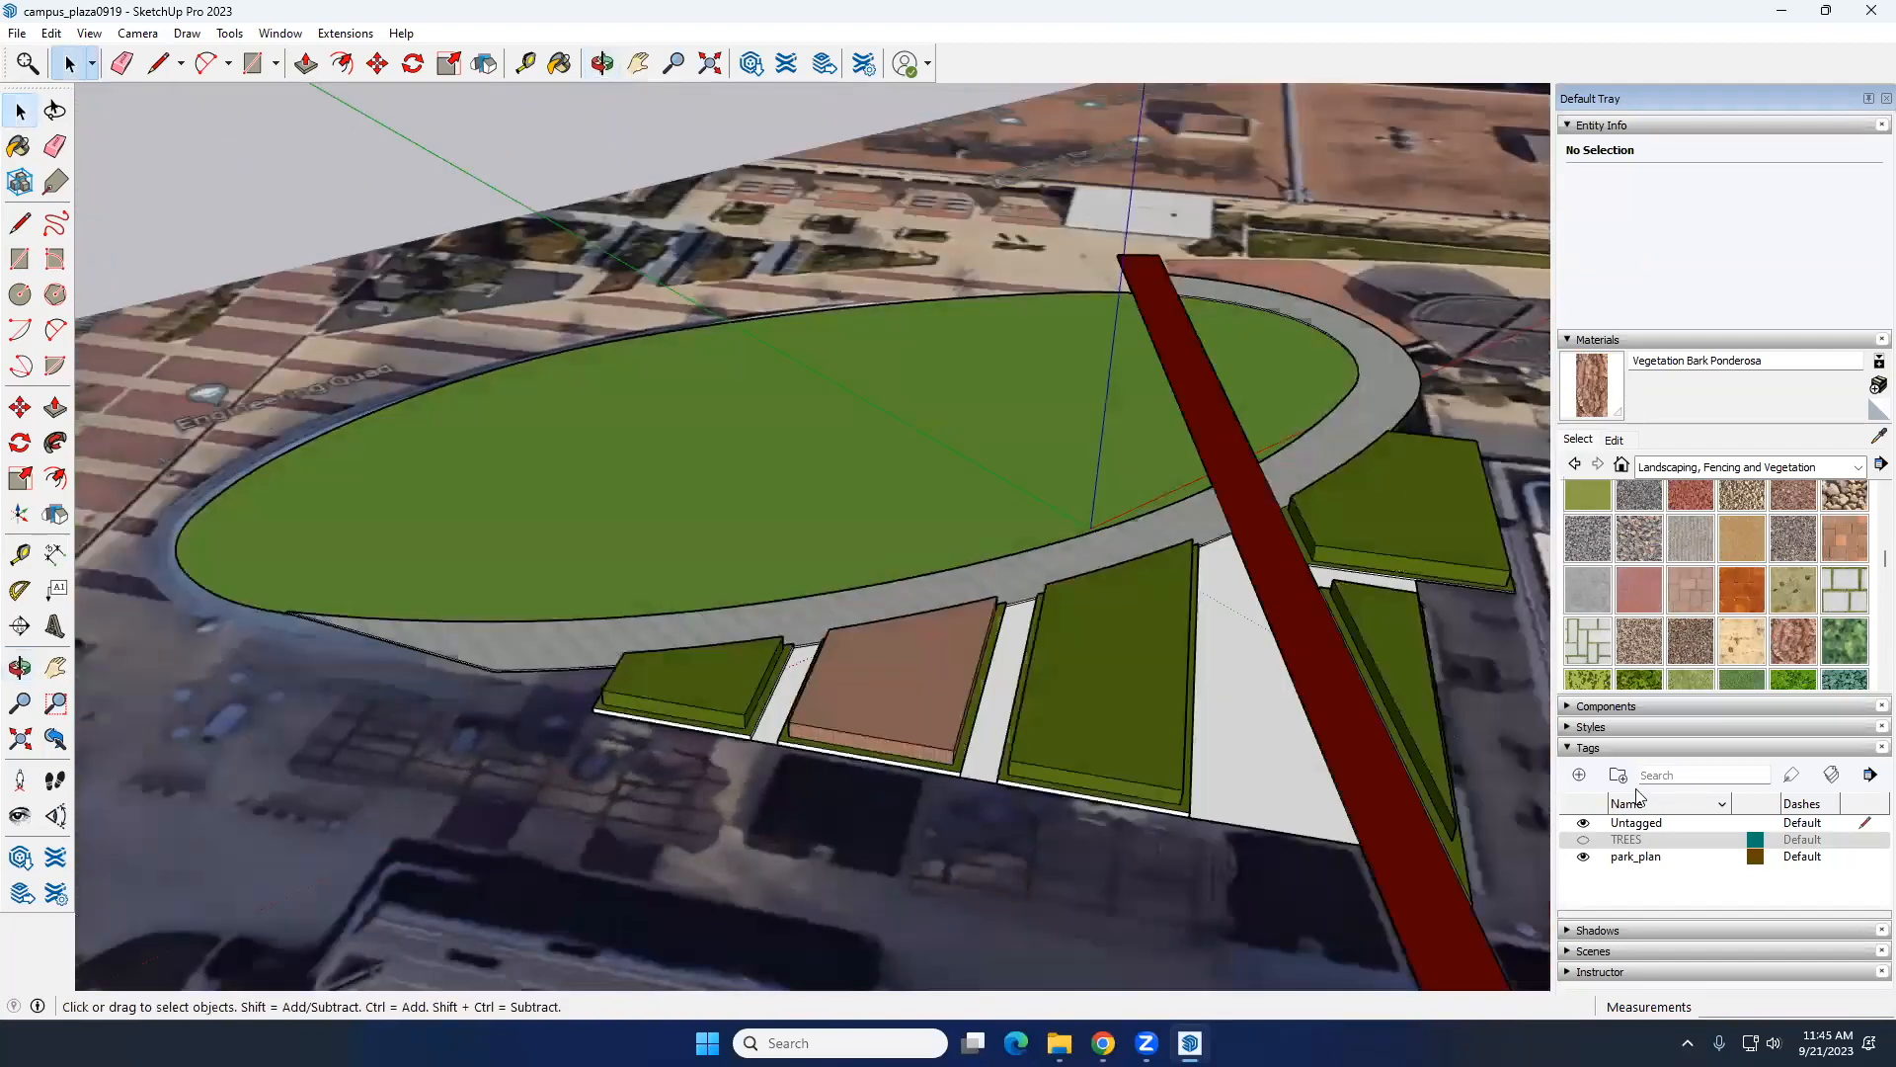
{"action": "left_click", "coordinate": [1584, 840]}
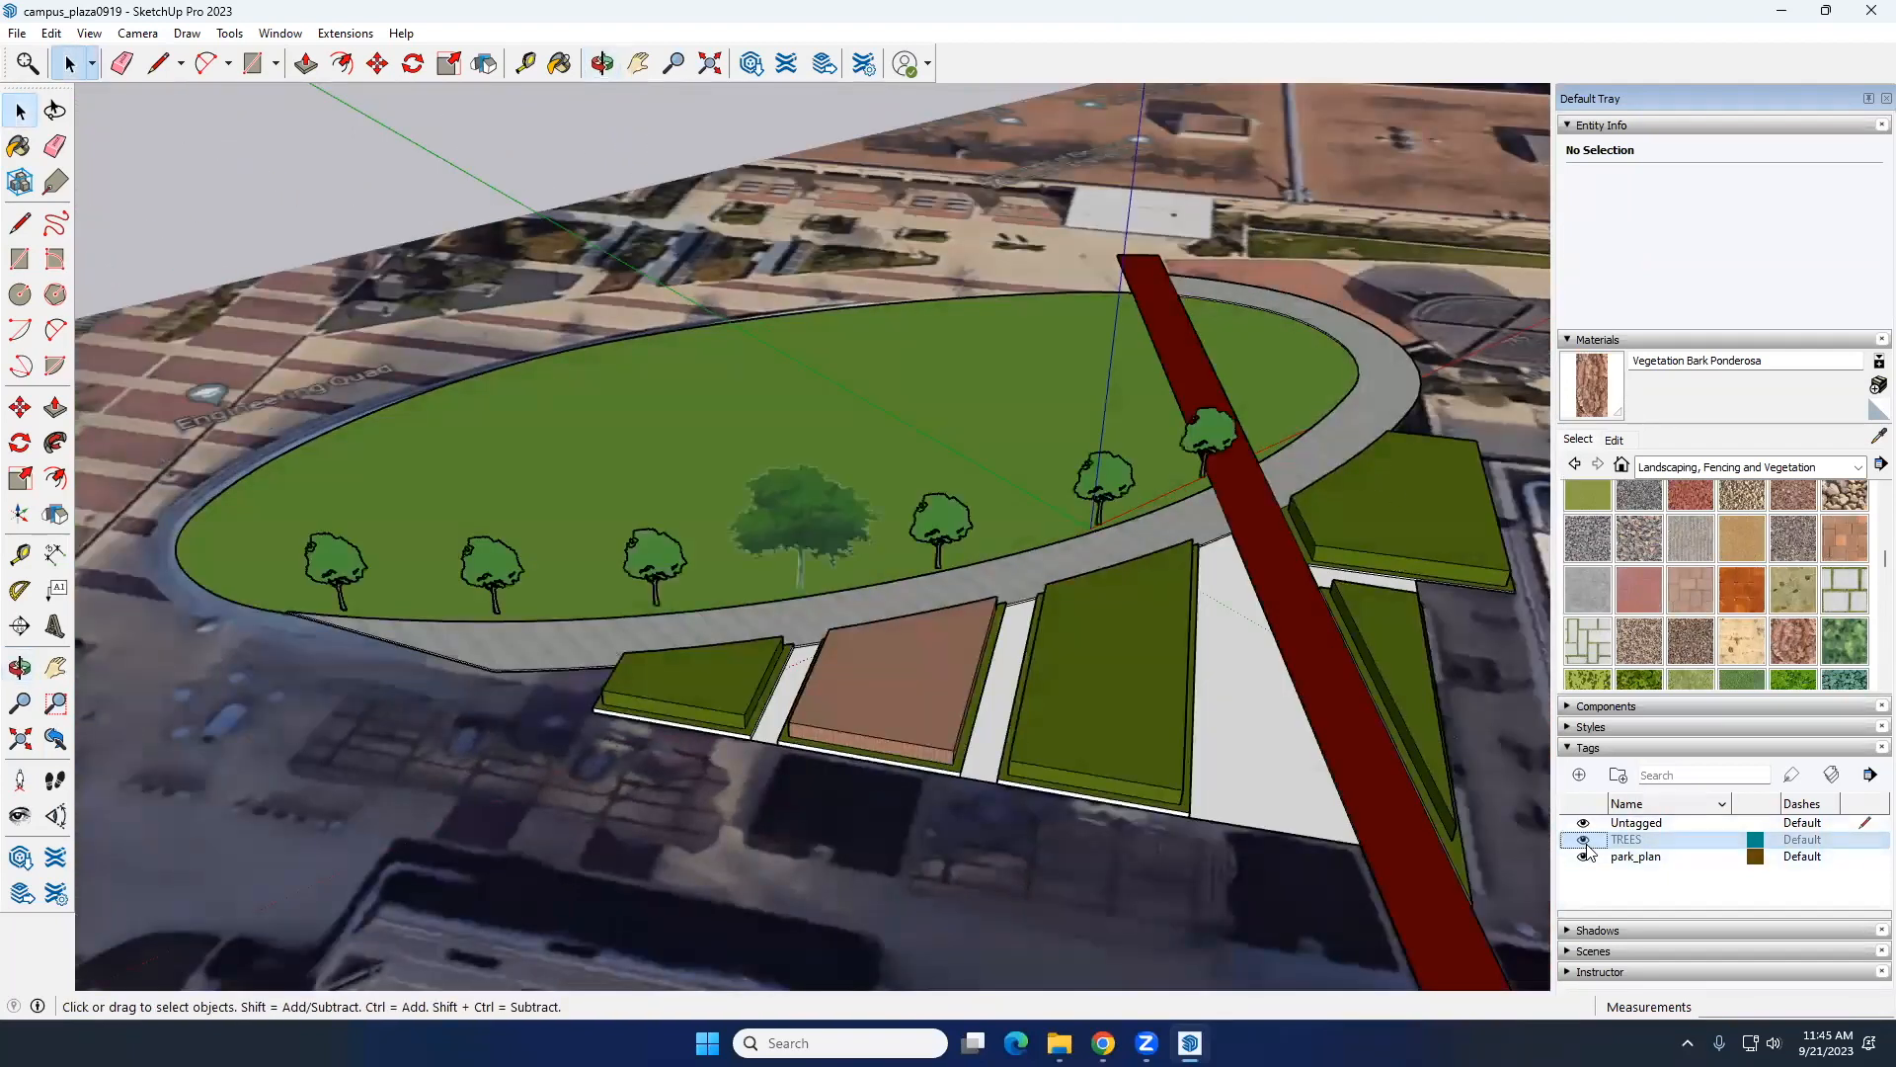
{"action": "left_click", "coordinate": [1584, 840]}
{"action": "left_click", "coordinate": [1584, 856]}
{"action": "middle_click_drag", "start_coordinate": [699, 750], "coordinate": [495, 518]}
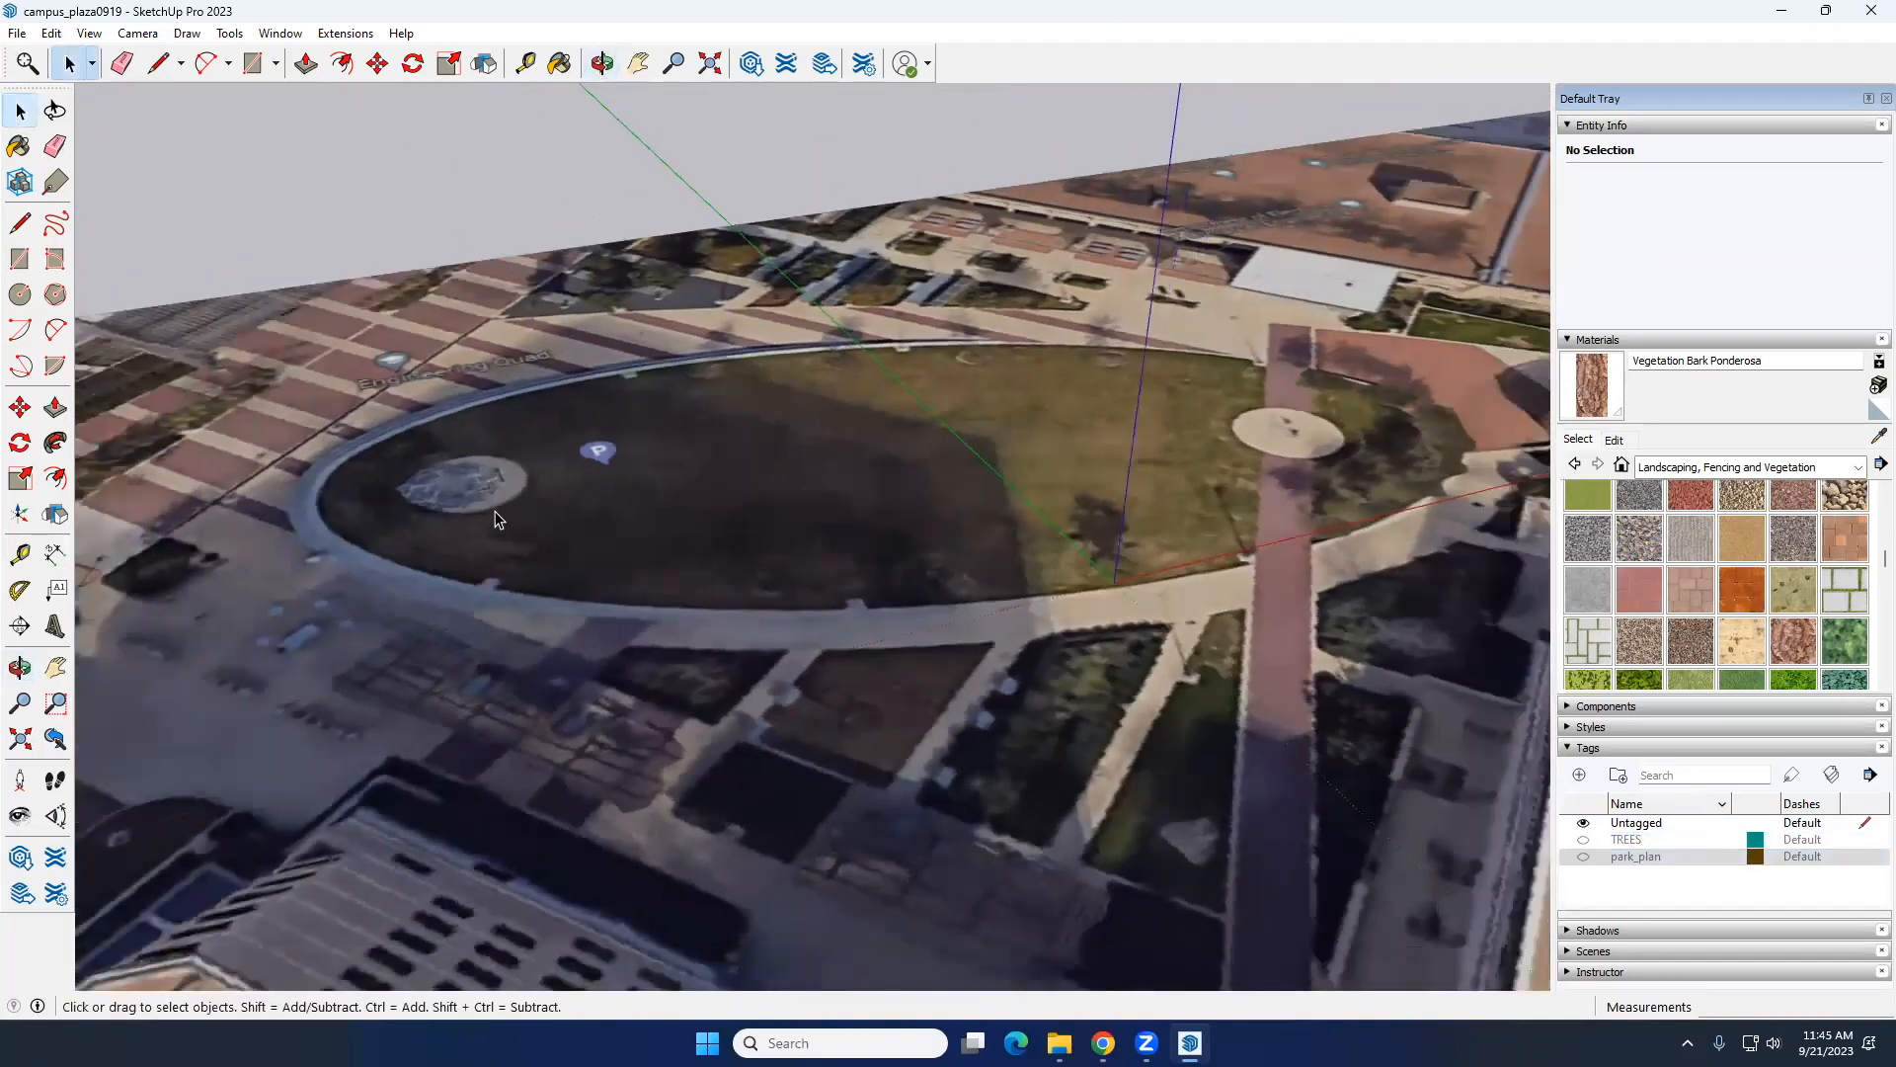
{"action": "scroll", "coordinate": [497, 519], "scroll_direction": "up", "scroll_amount": 5}
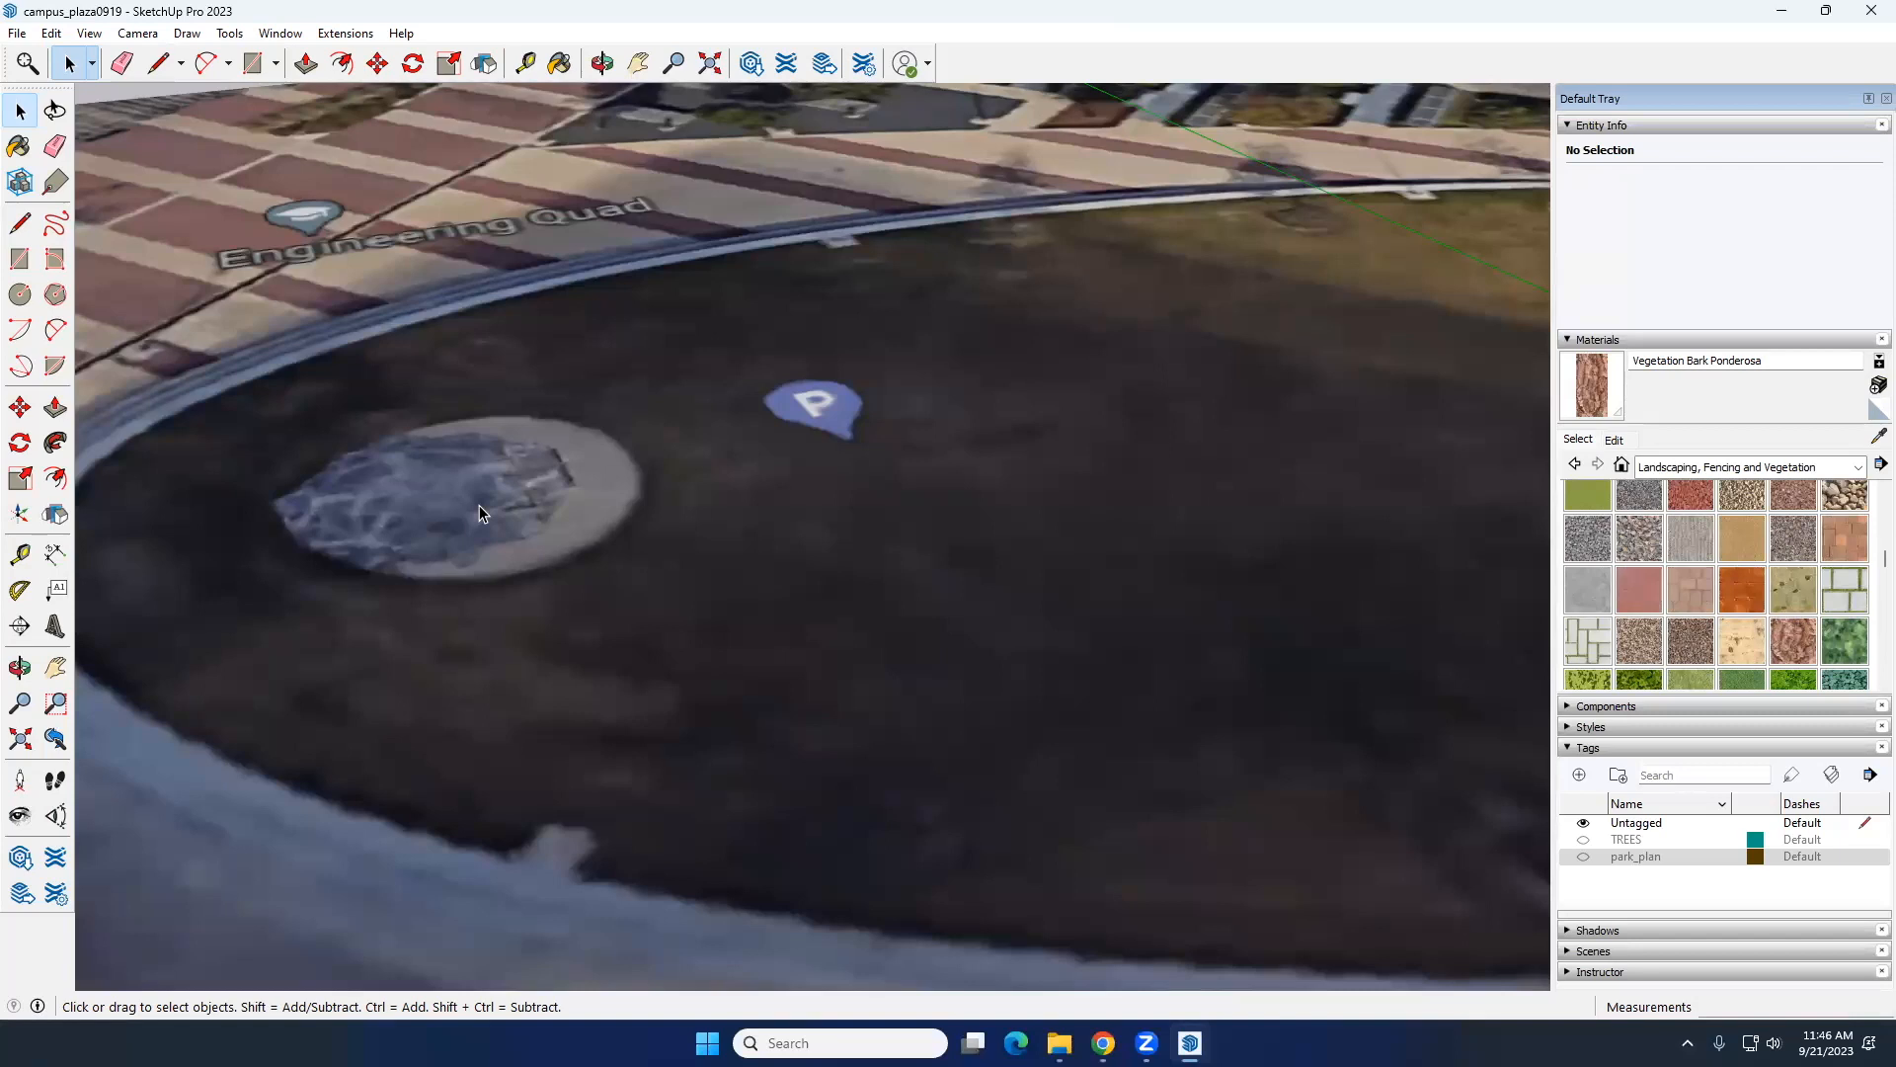
{"action": "scroll", "coordinate": [809, 507], "scroll_direction": "down", "scroll_amount": 10}
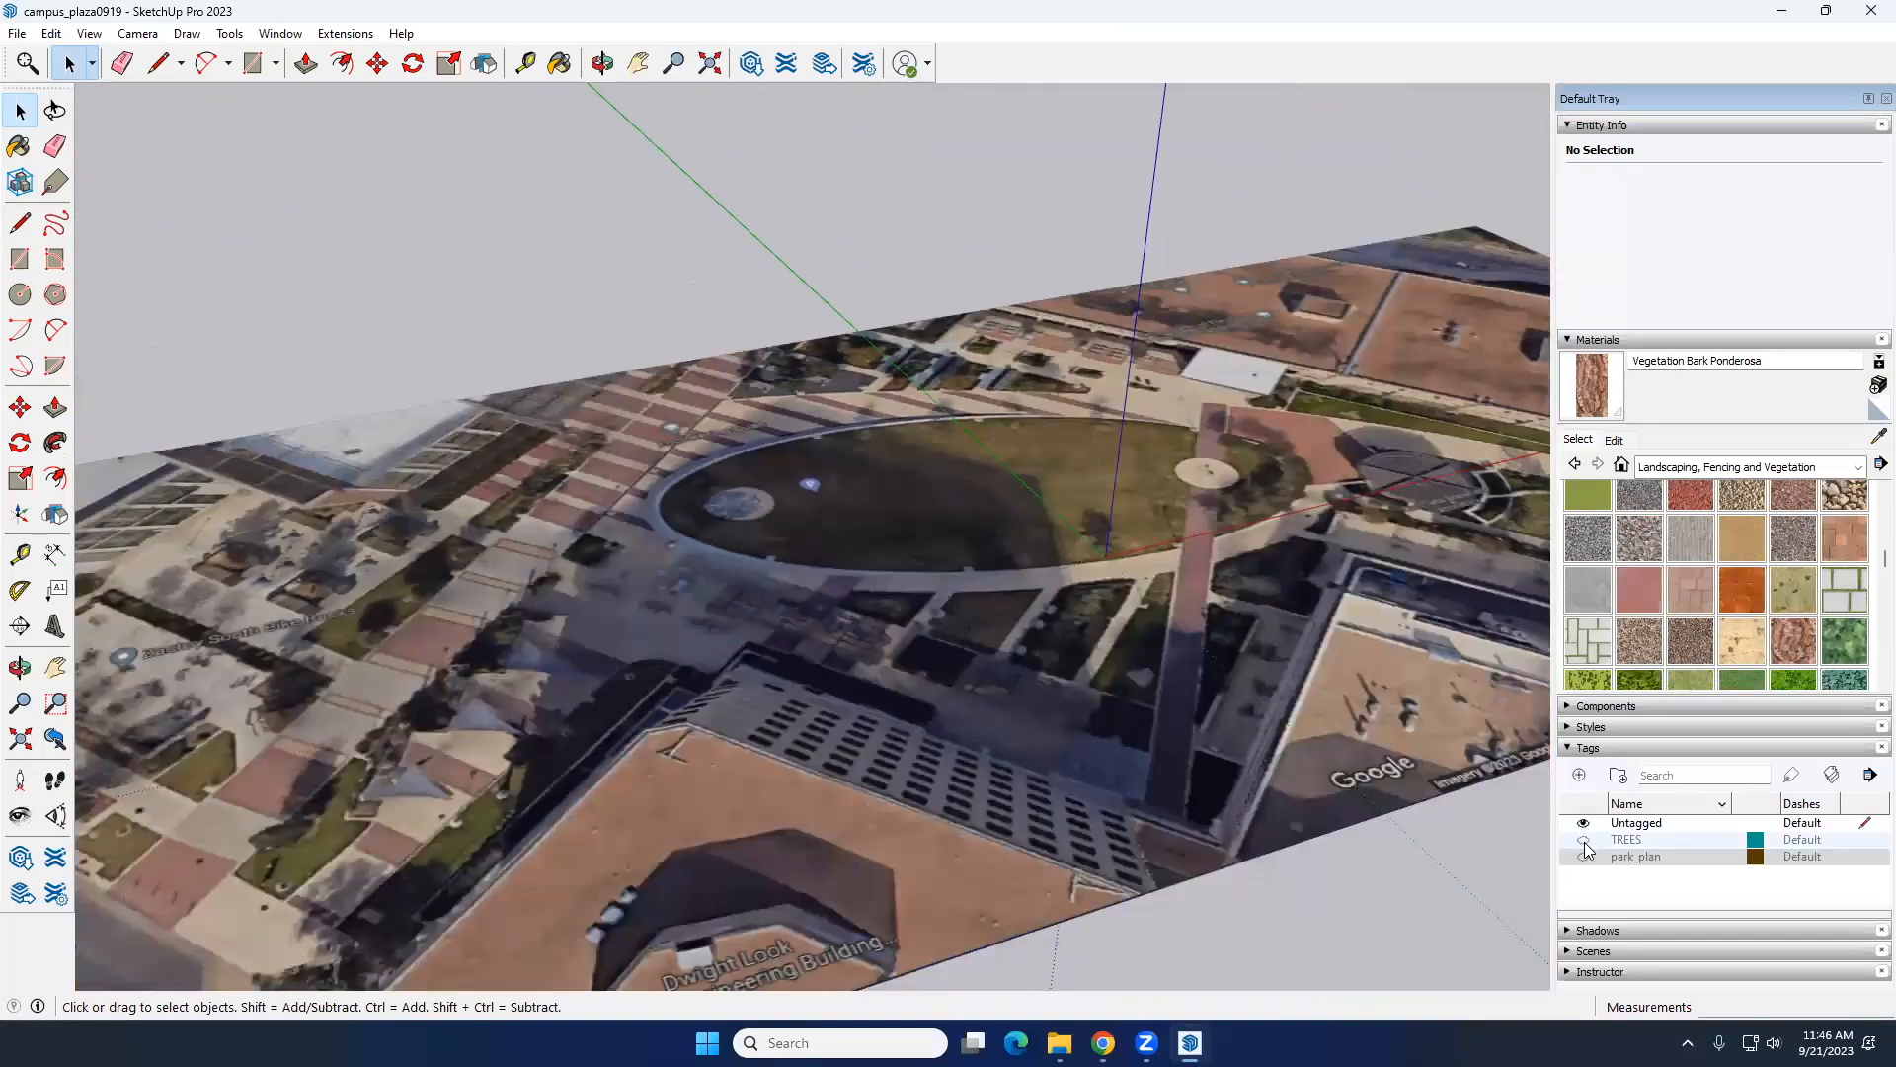
{"action": "left_click", "coordinate": [1583, 838]}
{"action": "left_click", "coordinate": [1583, 857]}
Step: Paint the white ground faces between the planting beds with the Groundcover Rock Crushed 2 inch material
{"action": "middle_click_drag", "start_coordinate": [518, 630], "coordinate": [530, 397]}
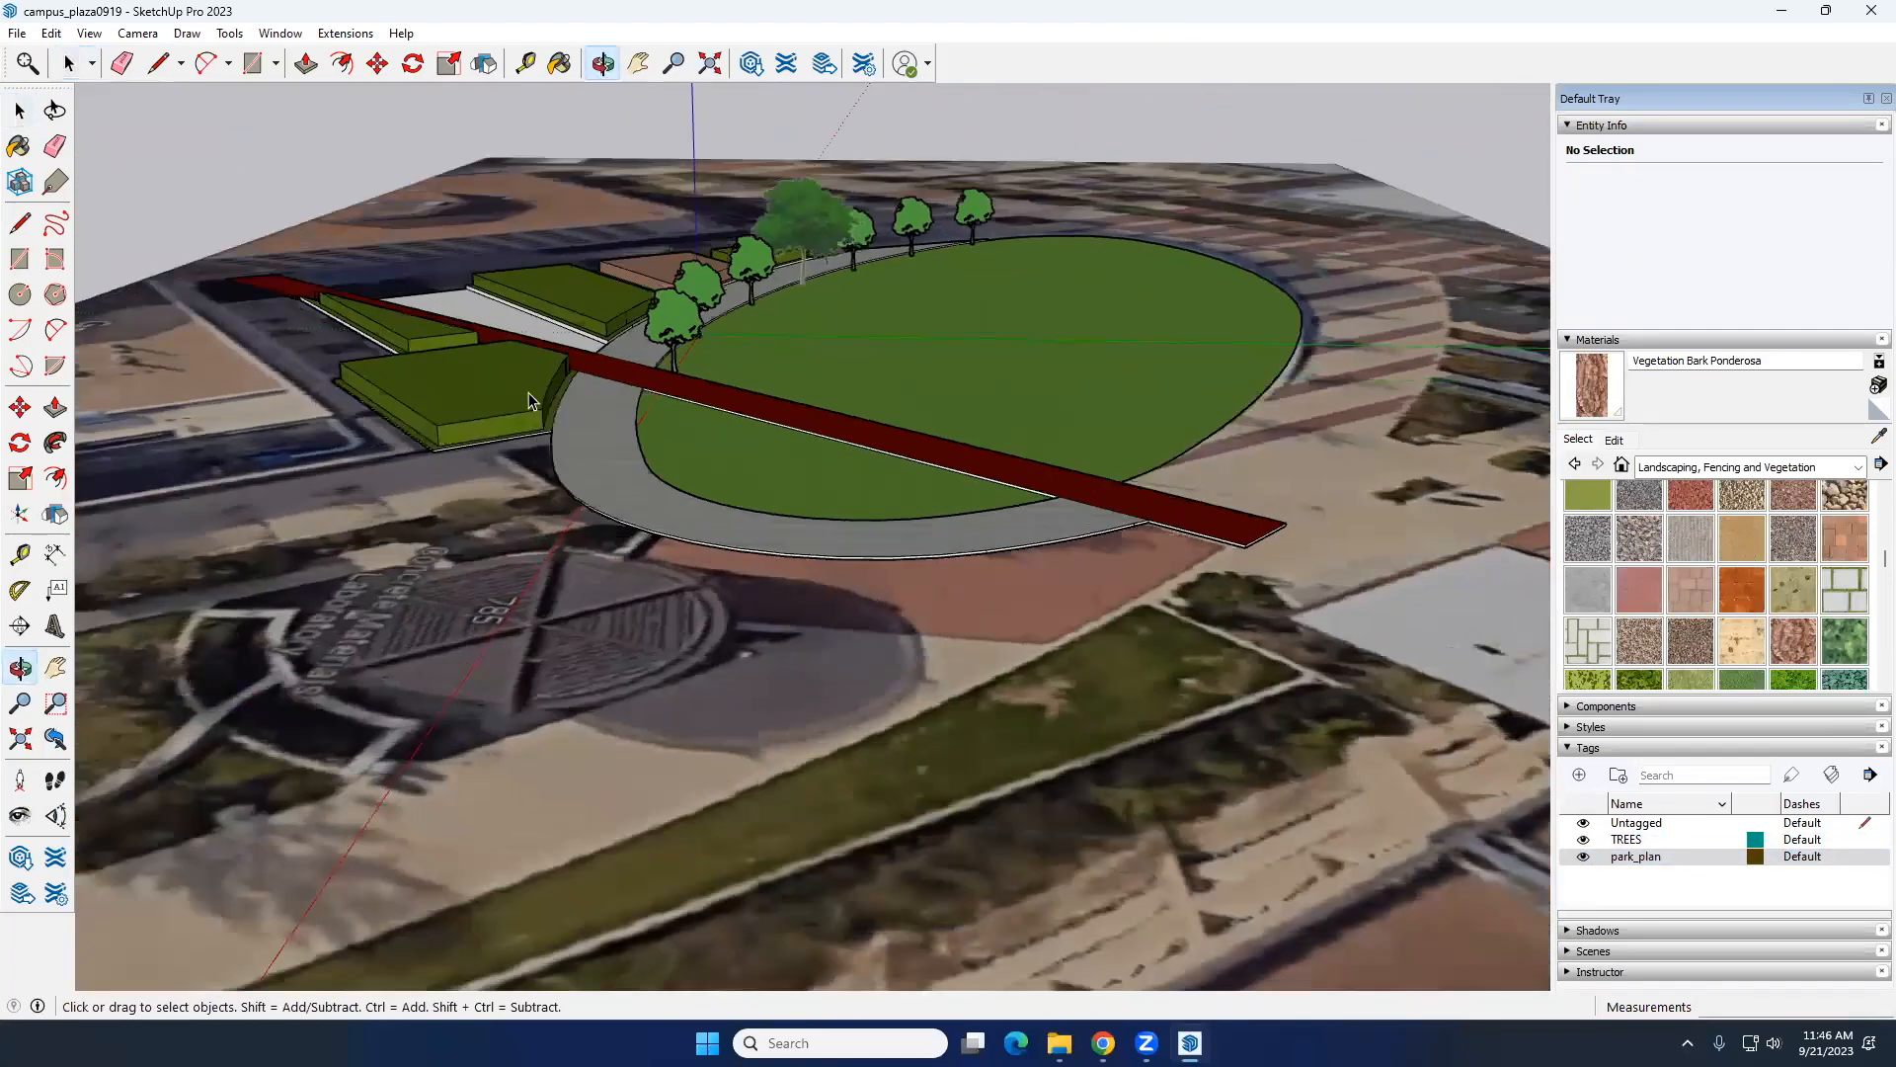
{"action": "scroll", "coordinate": [530, 391], "scroll_direction": "up", "scroll_amount": 6}
{"action": "scroll", "coordinate": [376, 409], "scroll_direction": "down", "scroll_amount": 5}
{"action": "middle_click_drag", "start_coordinate": [961, 401], "coordinate": [828, 530]}
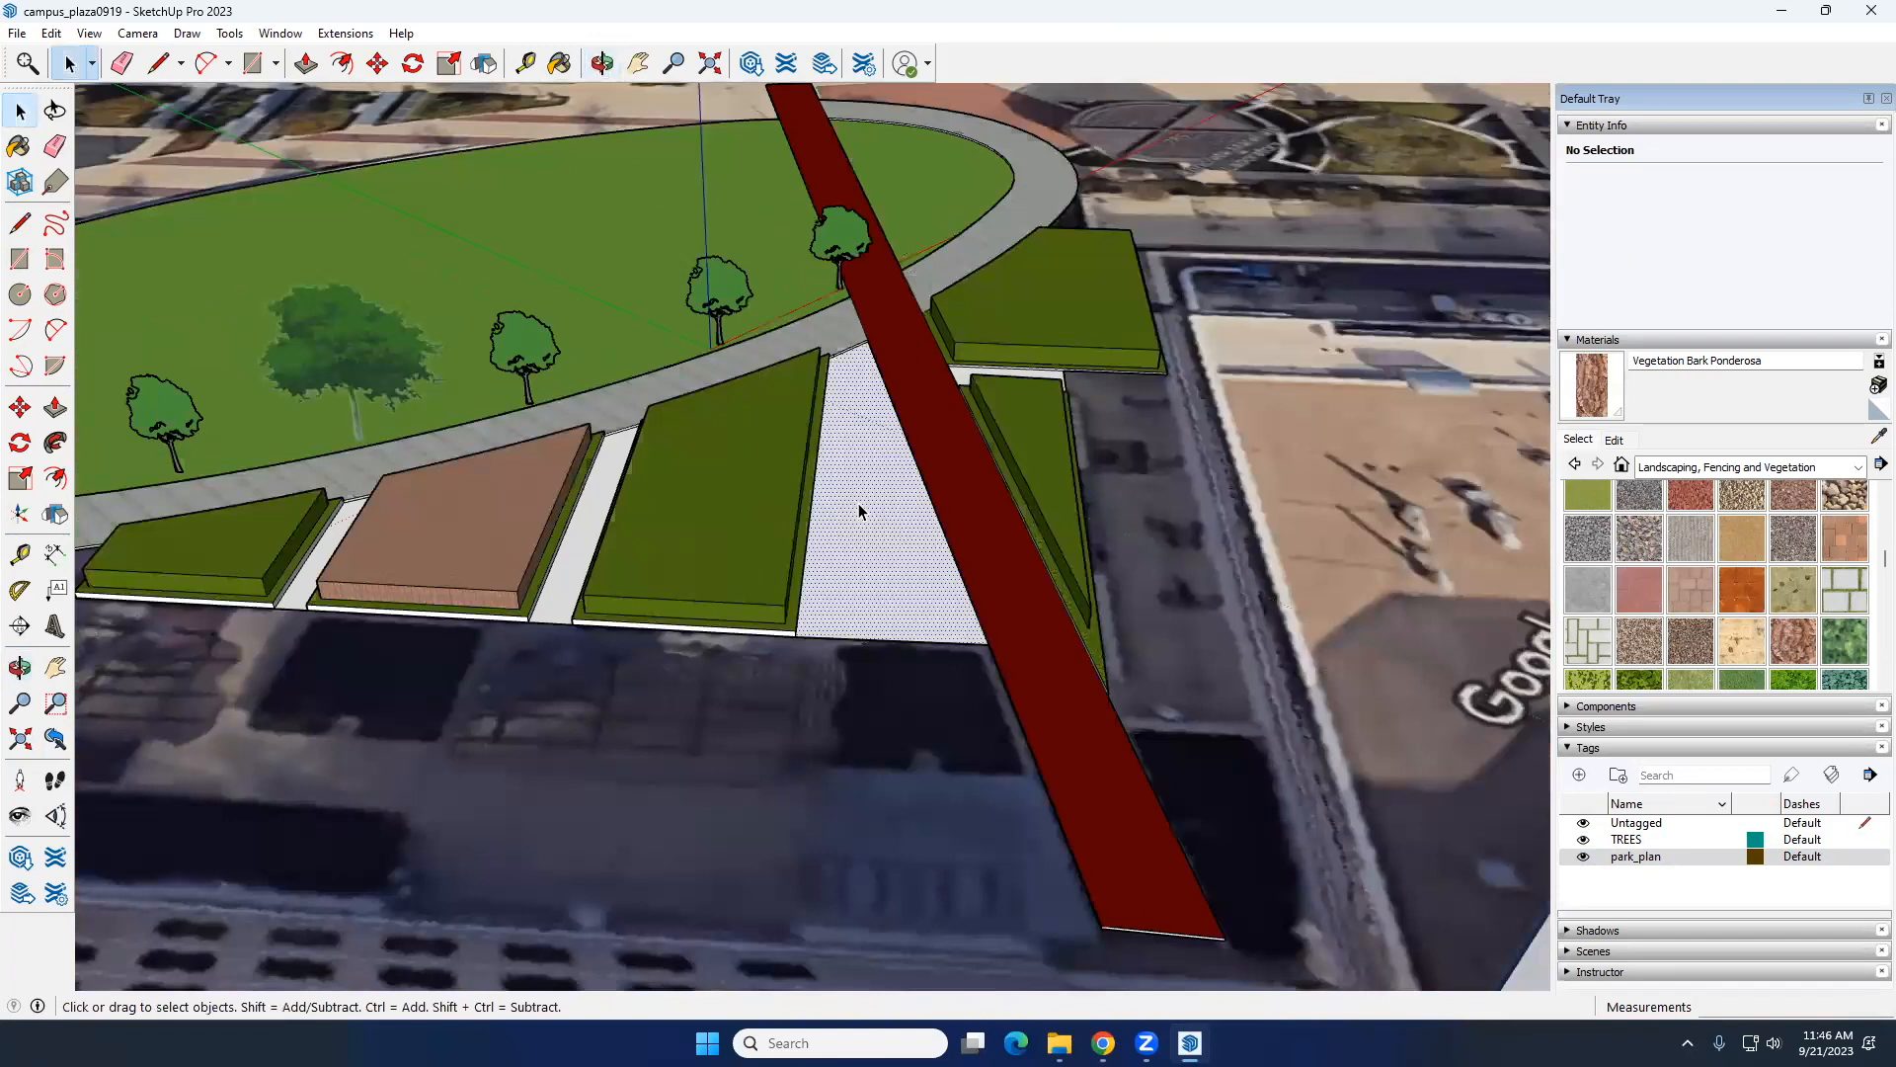
{"action": "left_click", "coordinate": [577, 519]}
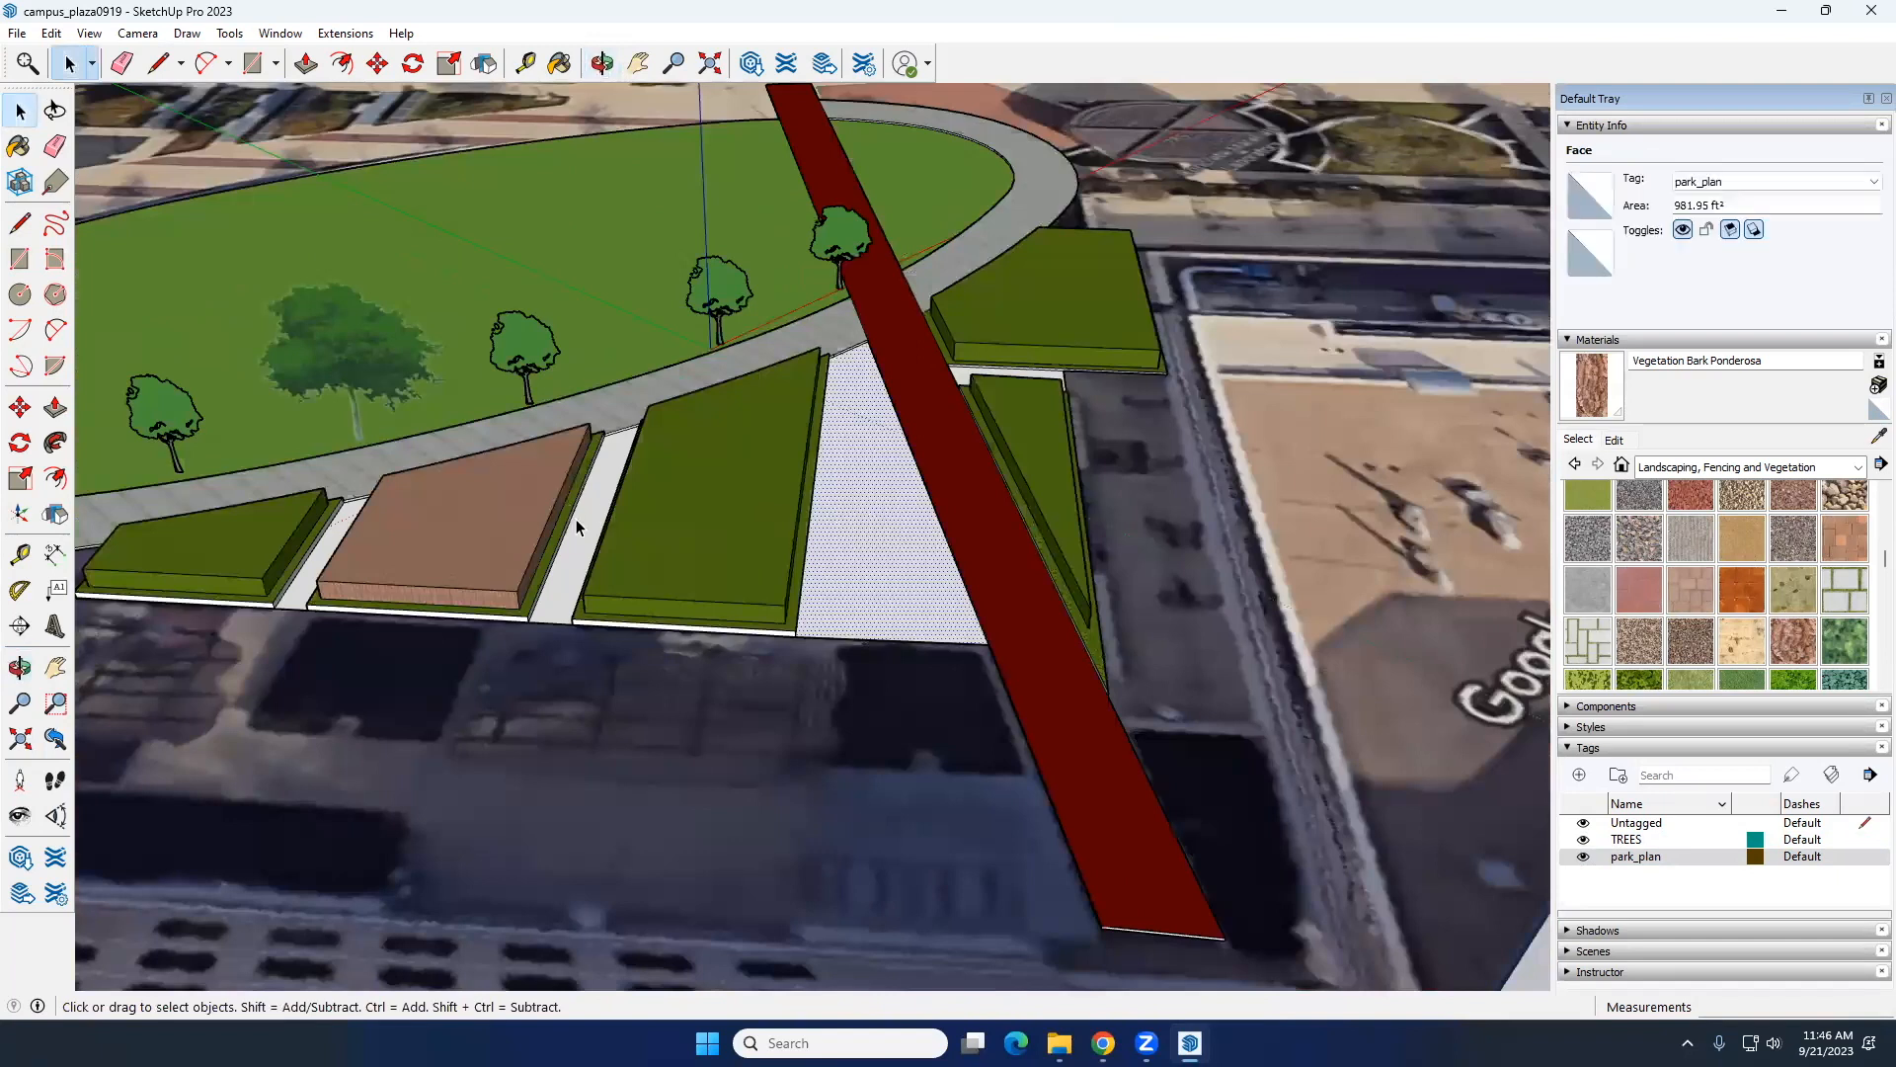
{"action": "left_click", "coordinate": [1587, 546]}
{"action": "left_click", "coordinate": [882, 502]}
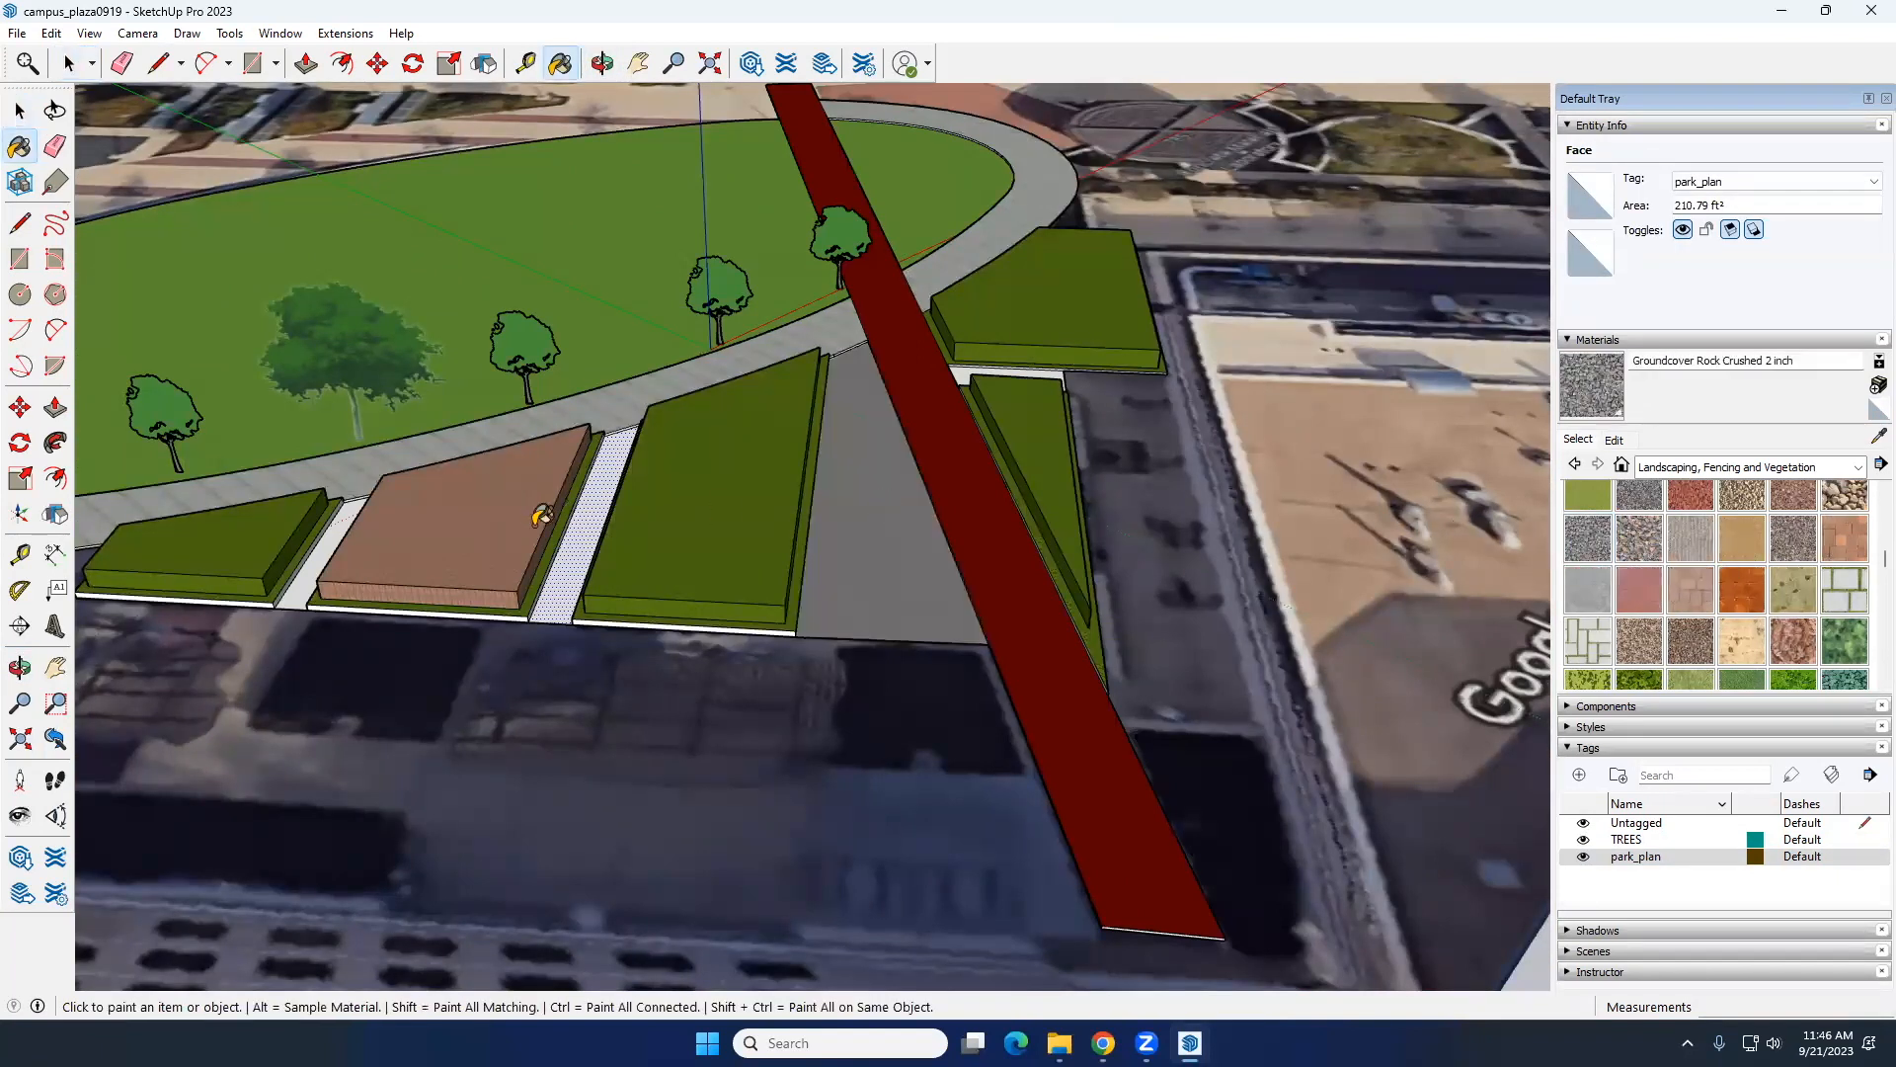
{"action": "left_click", "coordinate": [597, 520]}
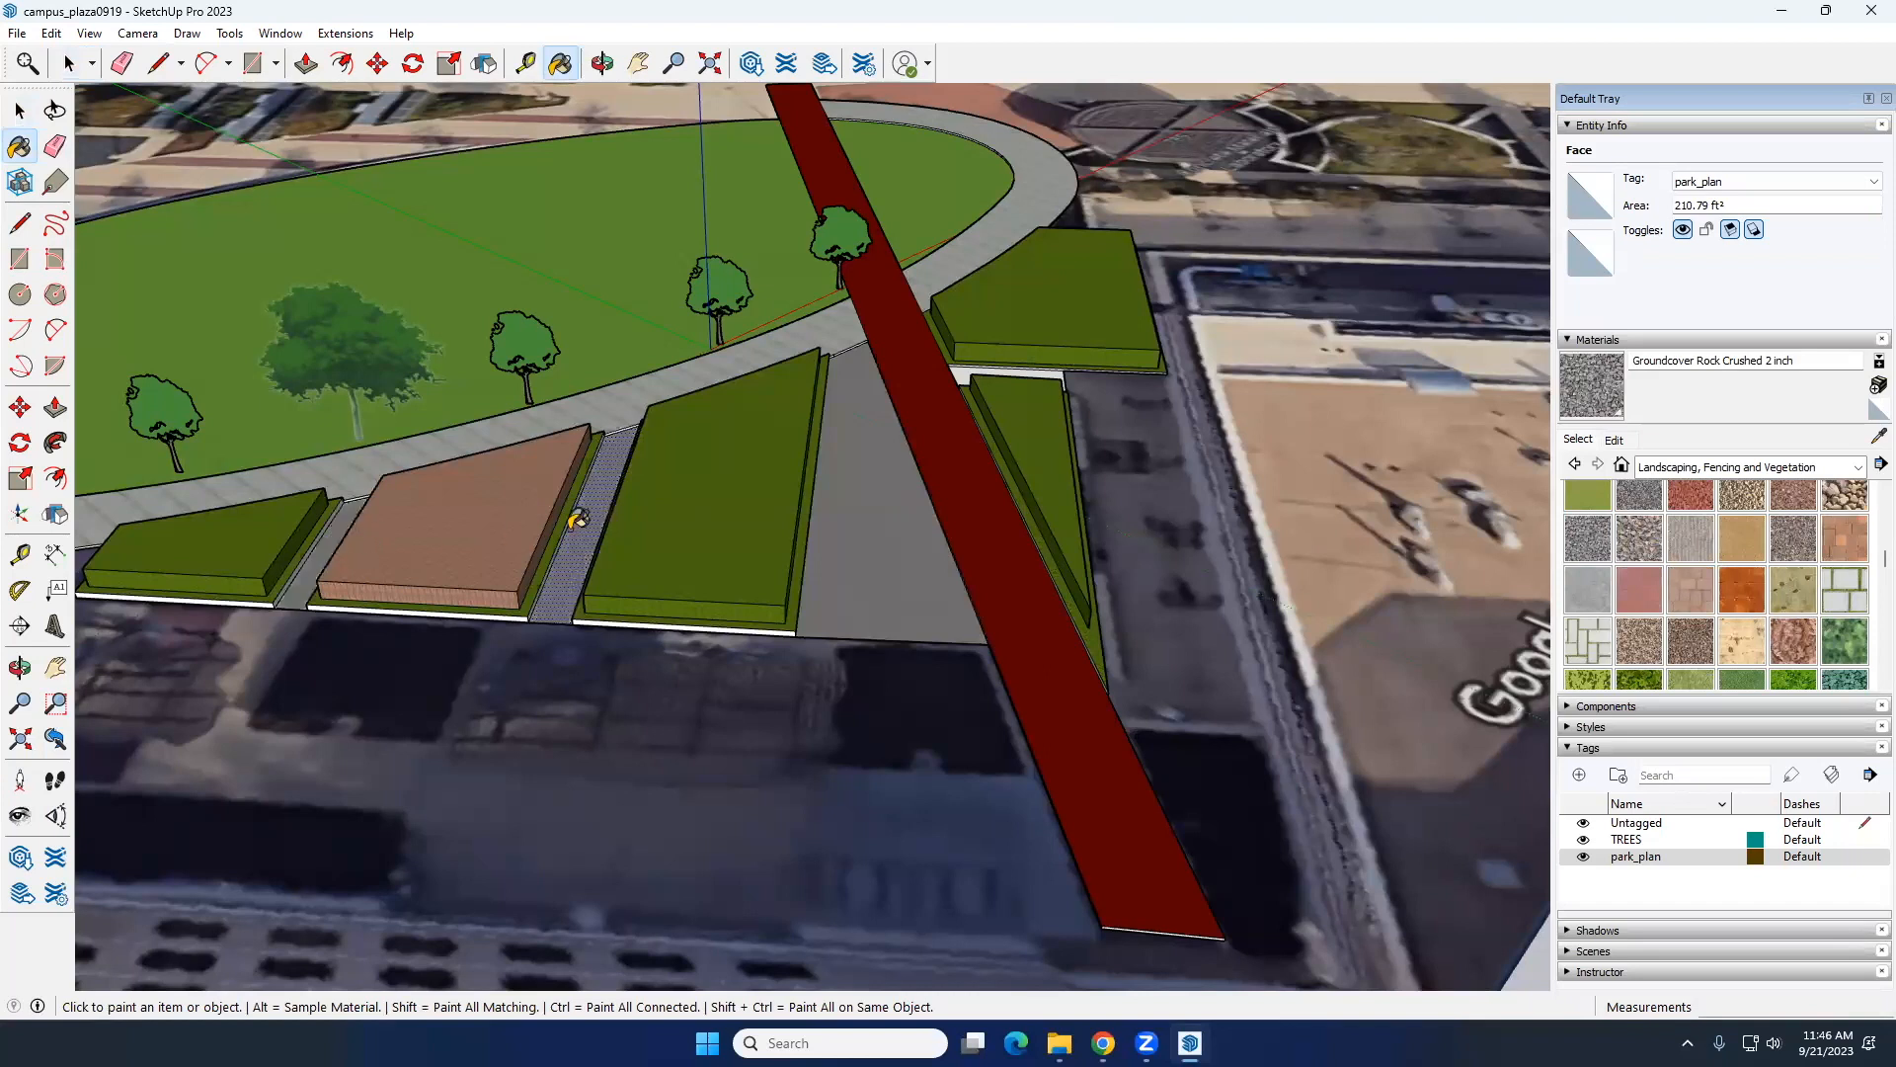
{"action": "key", "text": "space"}
Step: Create a tag named PHOTO and assign the aerial image to it
{"action": "scroll", "coordinate": [624, 505], "scroll_direction": "down", "scroll_amount": 6}
{"action": "middle_click_drag", "start_coordinate": [764, 551], "coordinate": [589, 472]}
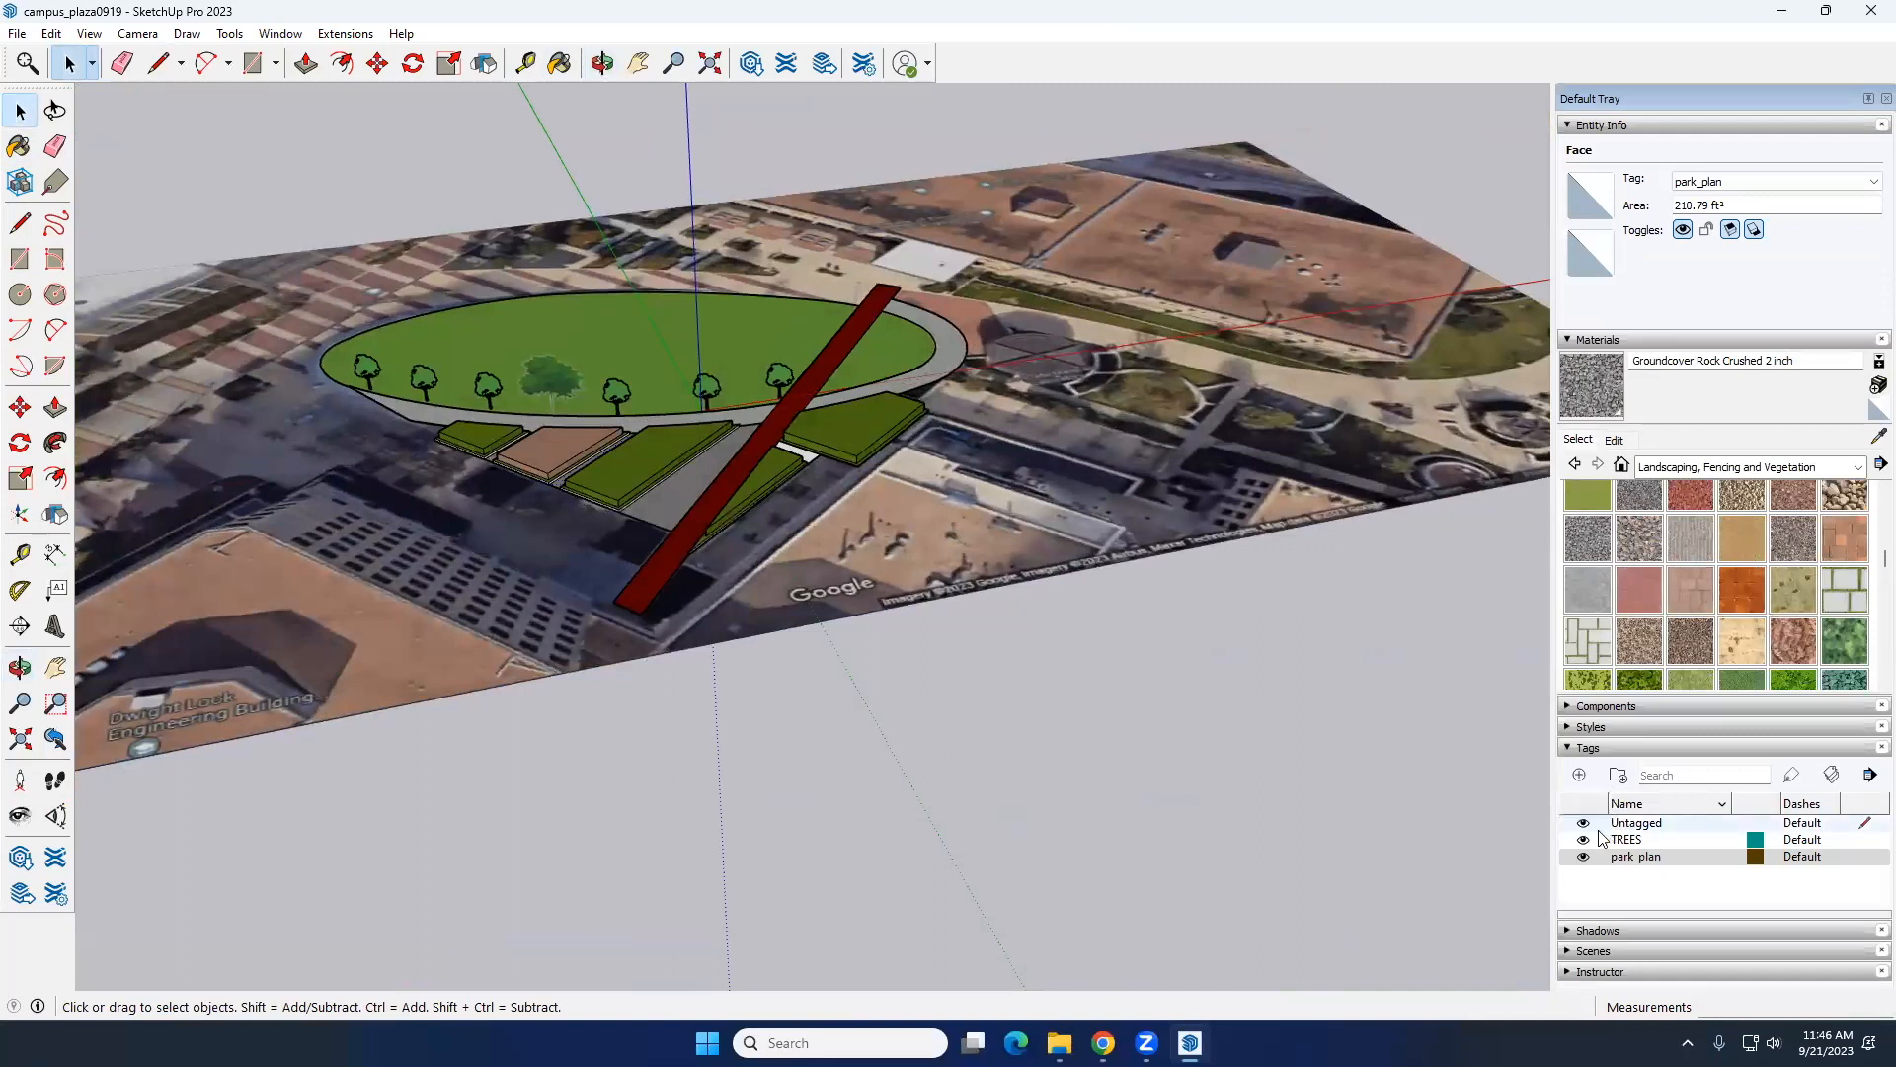
{"action": "left_click", "coordinate": [1101, 466]}
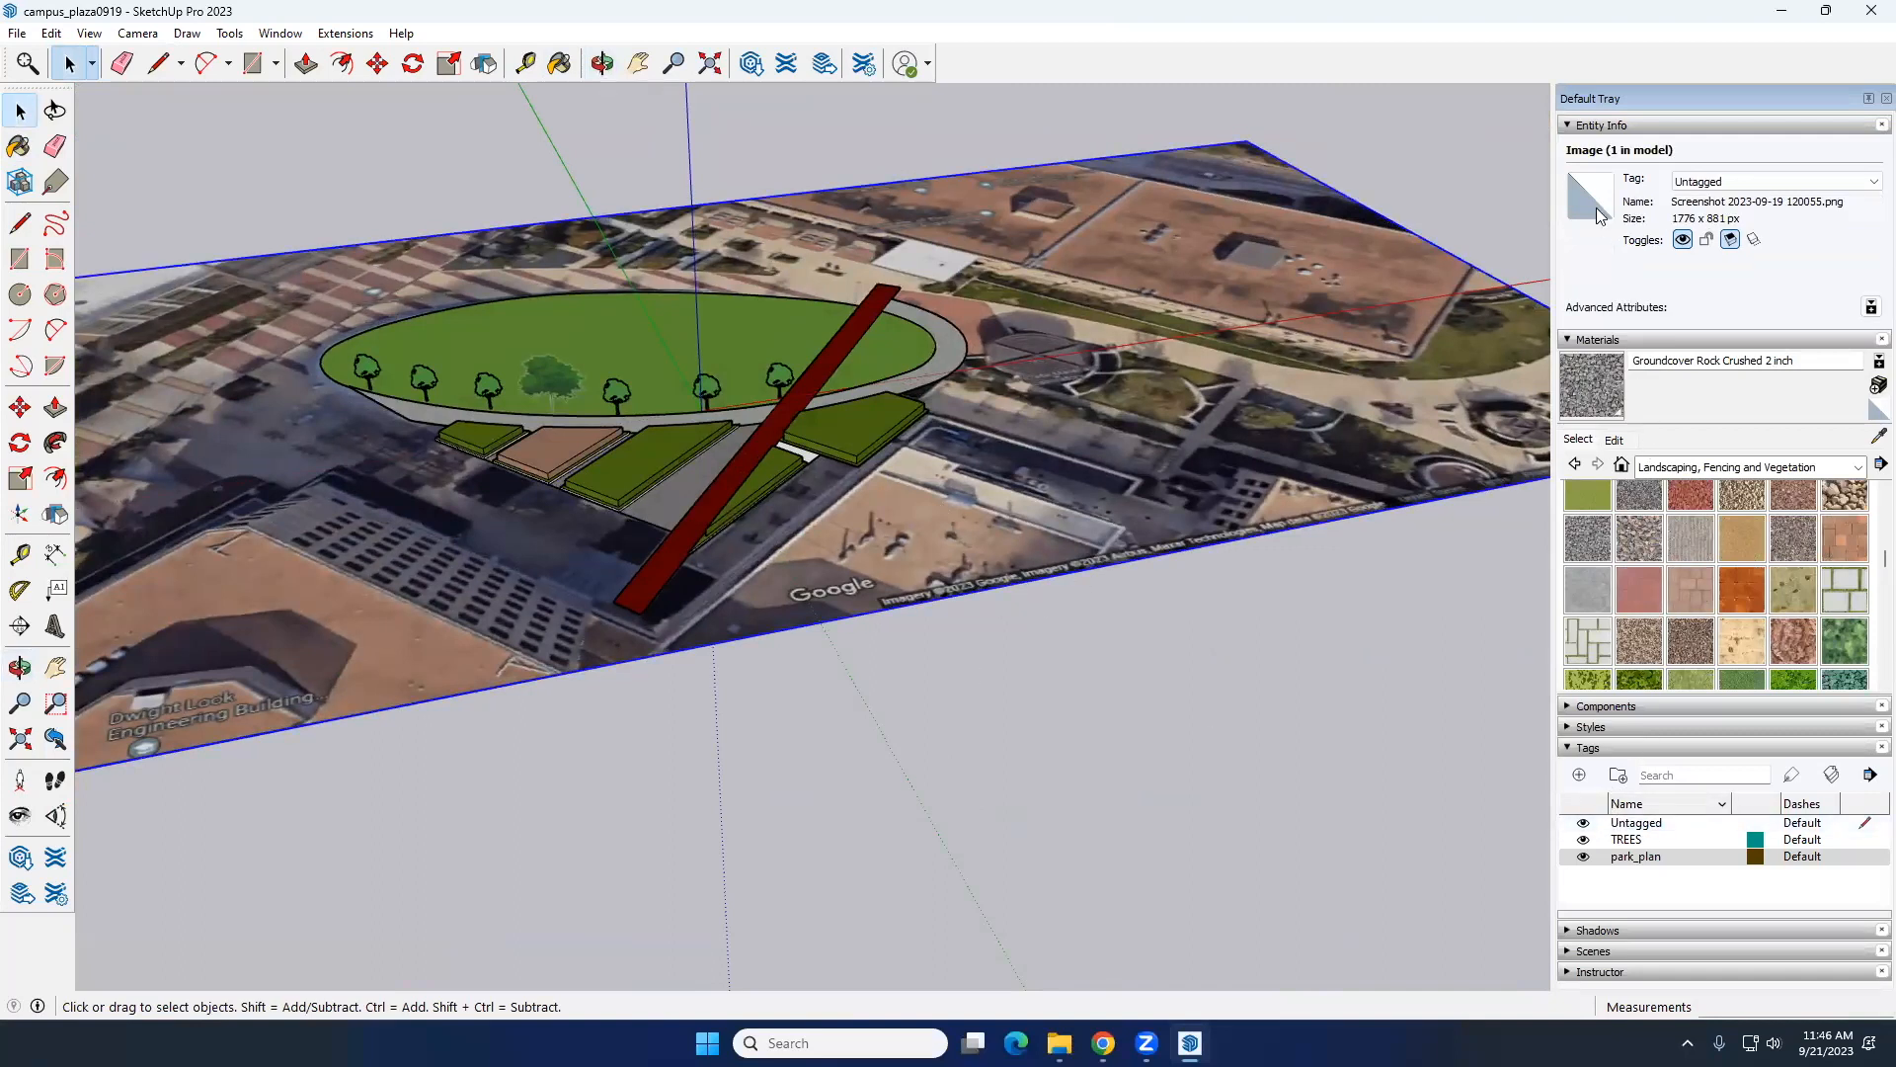
{"action": "left_click", "coordinate": [1579, 775]}
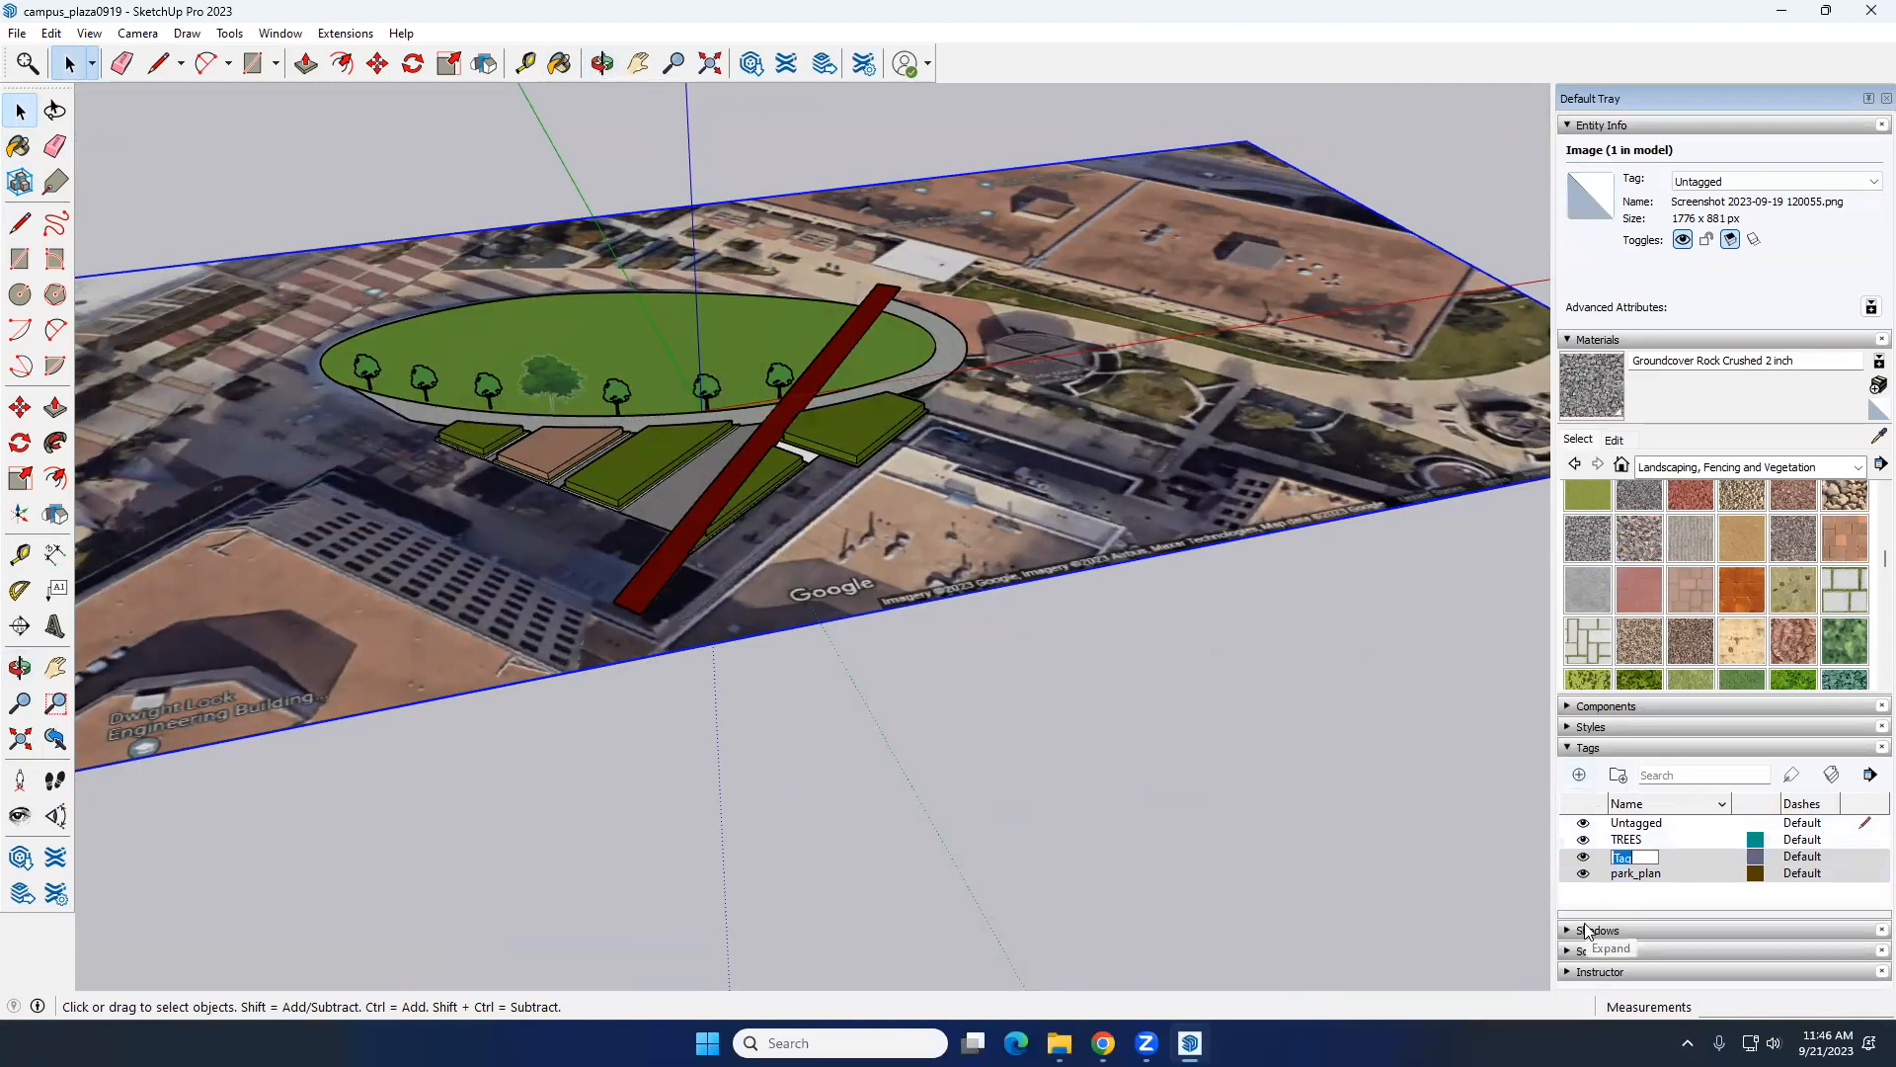
{"action": "type", "text": "PHOTO"}
{"action": "key", "text": "Return"}
{"action": "left_click", "coordinate": [1661, 856]}
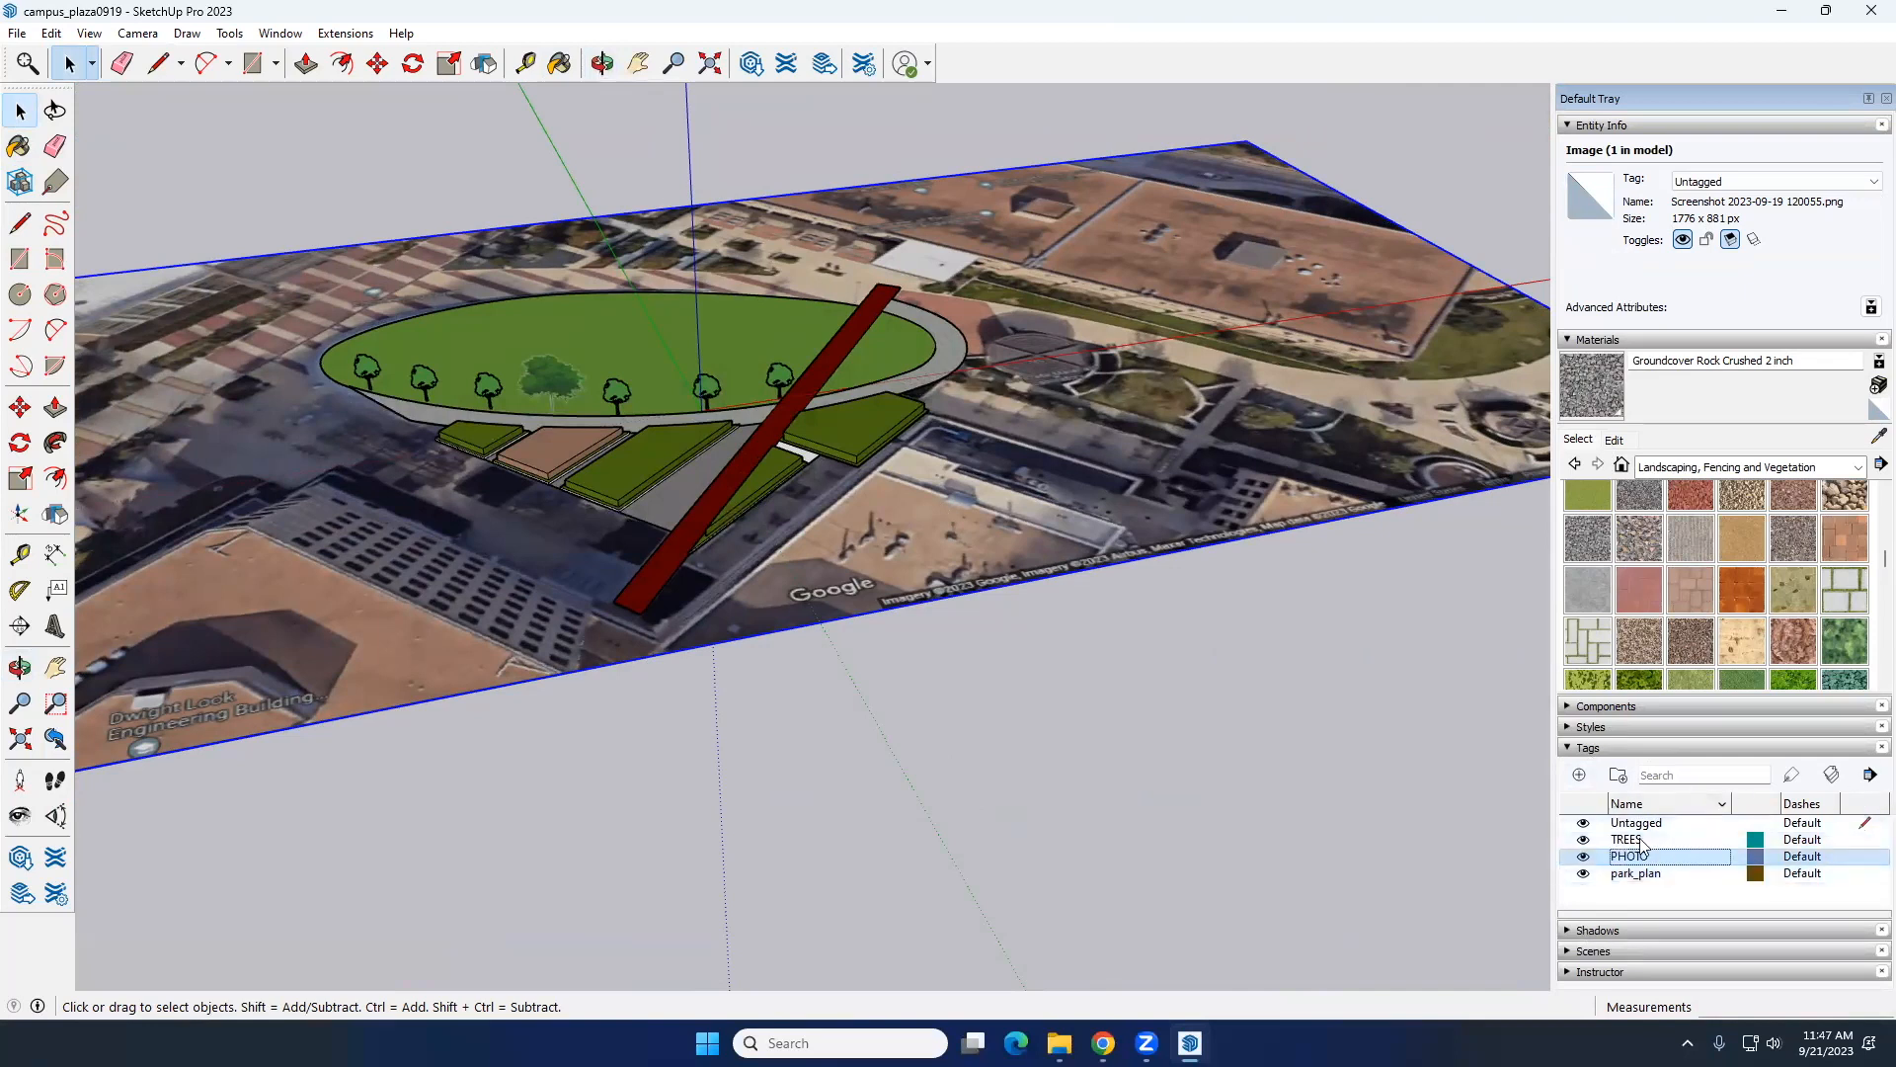
{"action": "left_click", "coordinate": [1710, 184]}
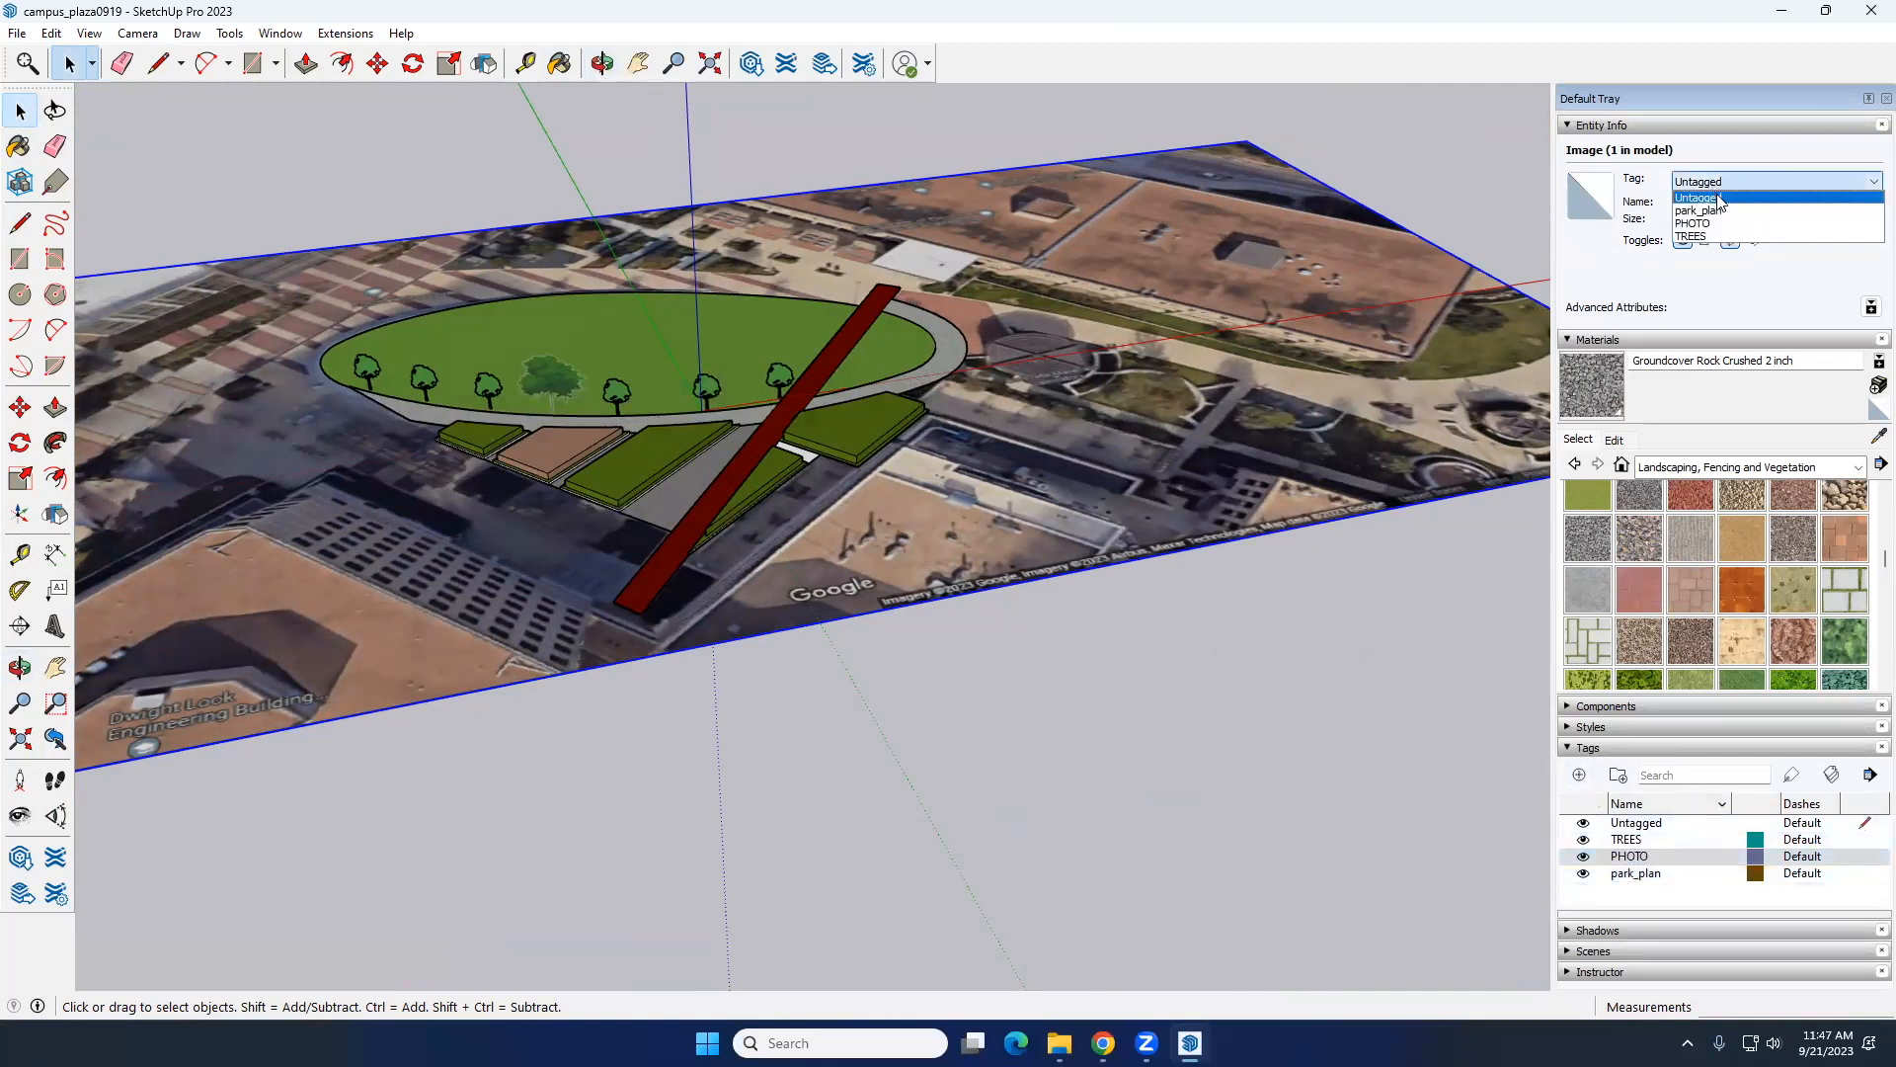
{"action": "left_click", "coordinate": [1718, 223]}
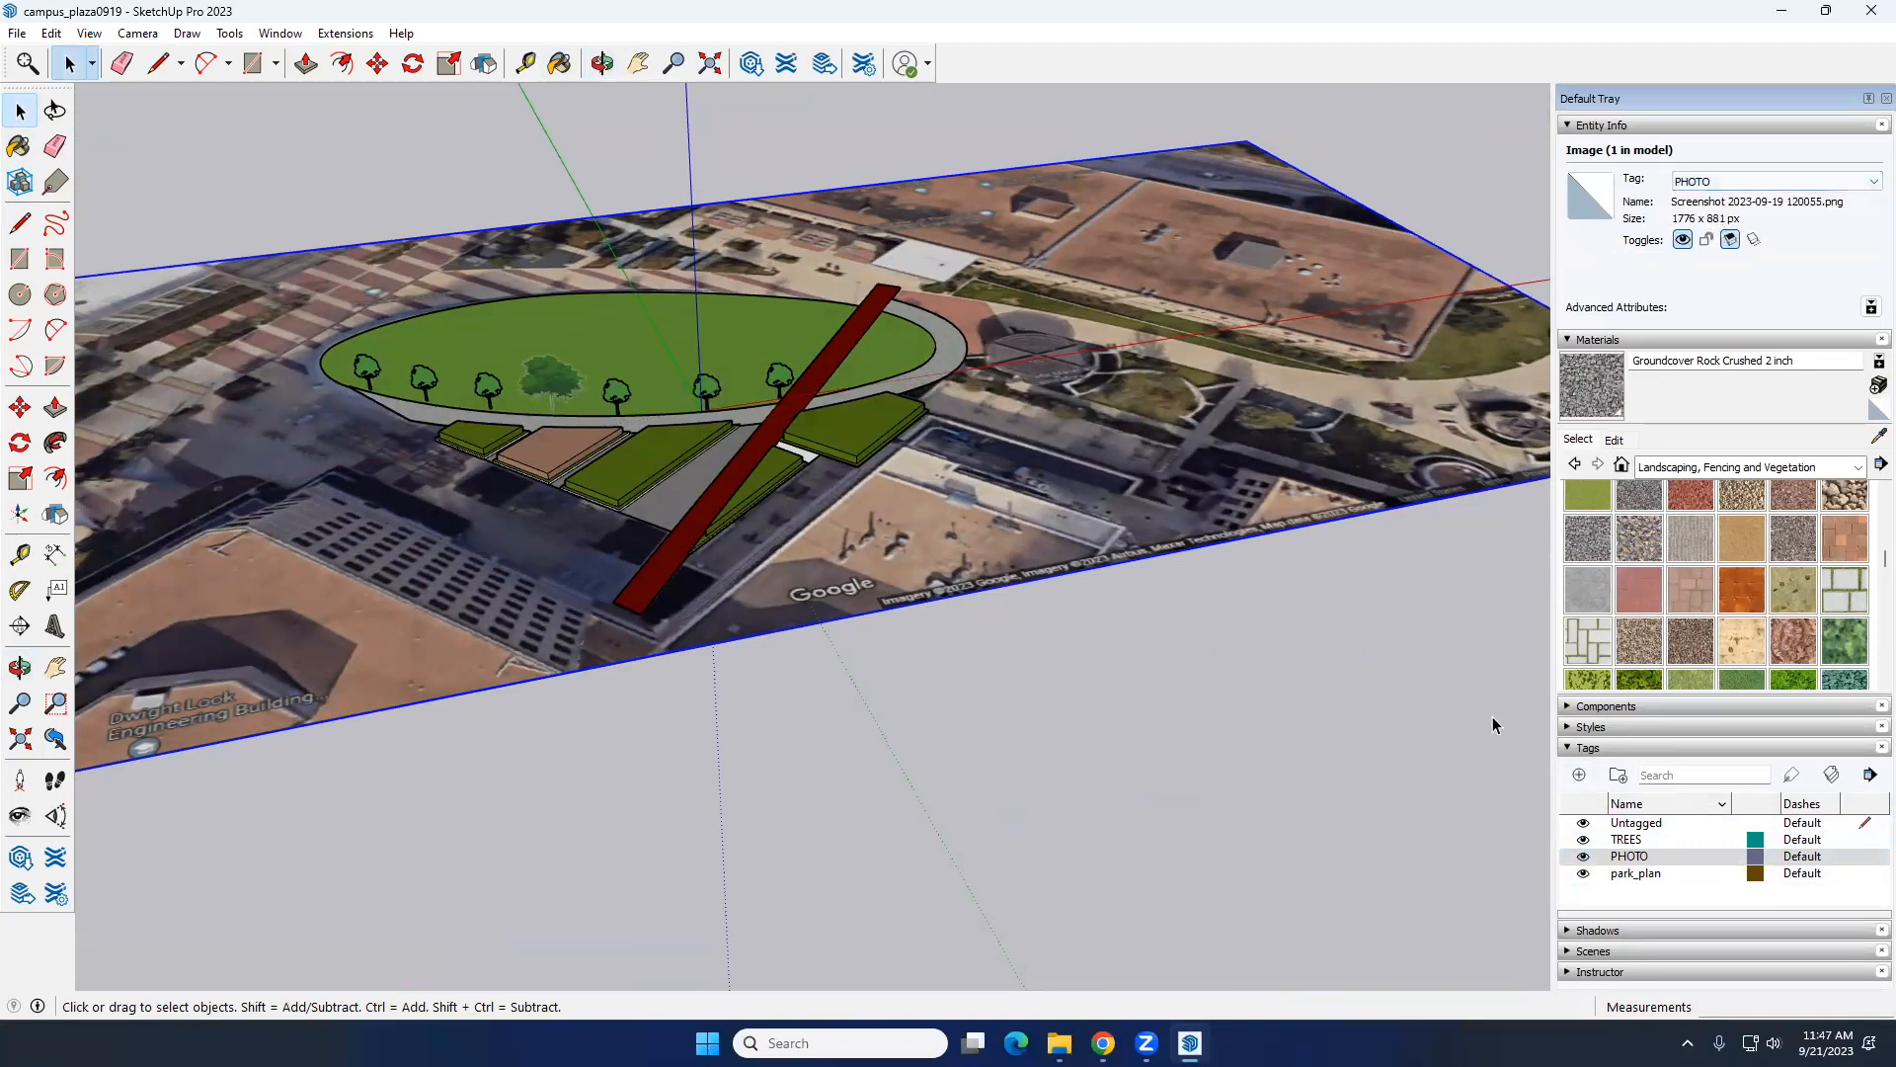
Step: Toggle the PHOTO tag's visibility to check that it controls the aerial image
{"action": "left_click", "coordinate": [1583, 856]}
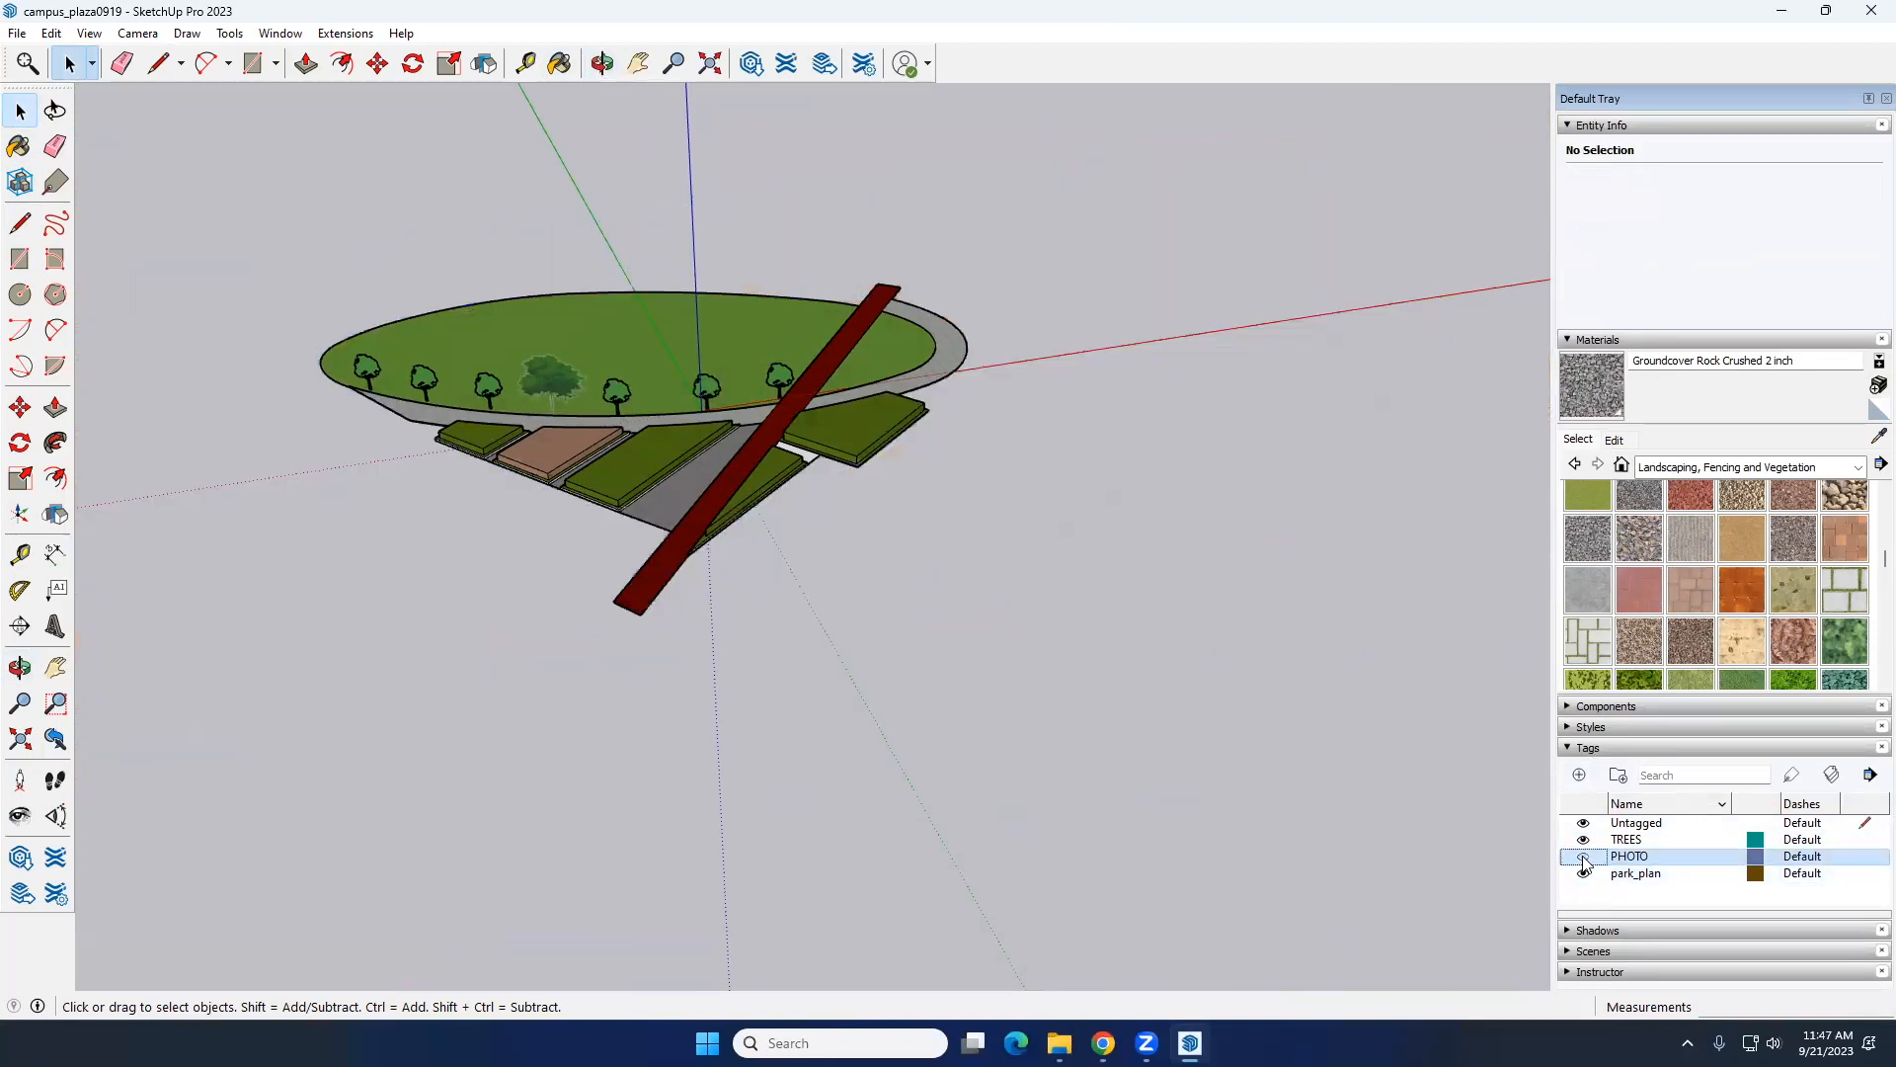
{"action": "left_click", "coordinate": [1583, 856]}
{"action": "left_click", "coordinate": [1583, 856]}
{"action": "left_click", "coordinate": [1583, 856]}
Step: Sample the crushed rock material and paint the remaining white face between the two beds beyond the dark red path
{"action": "middle_click_drag", "start_coordinate": [859, 485], "coordinate": [813, 459]}
{"action": "scroll", "coordinate": [813, 459], "scroll_direction": "up", "scroll_amount": 5}
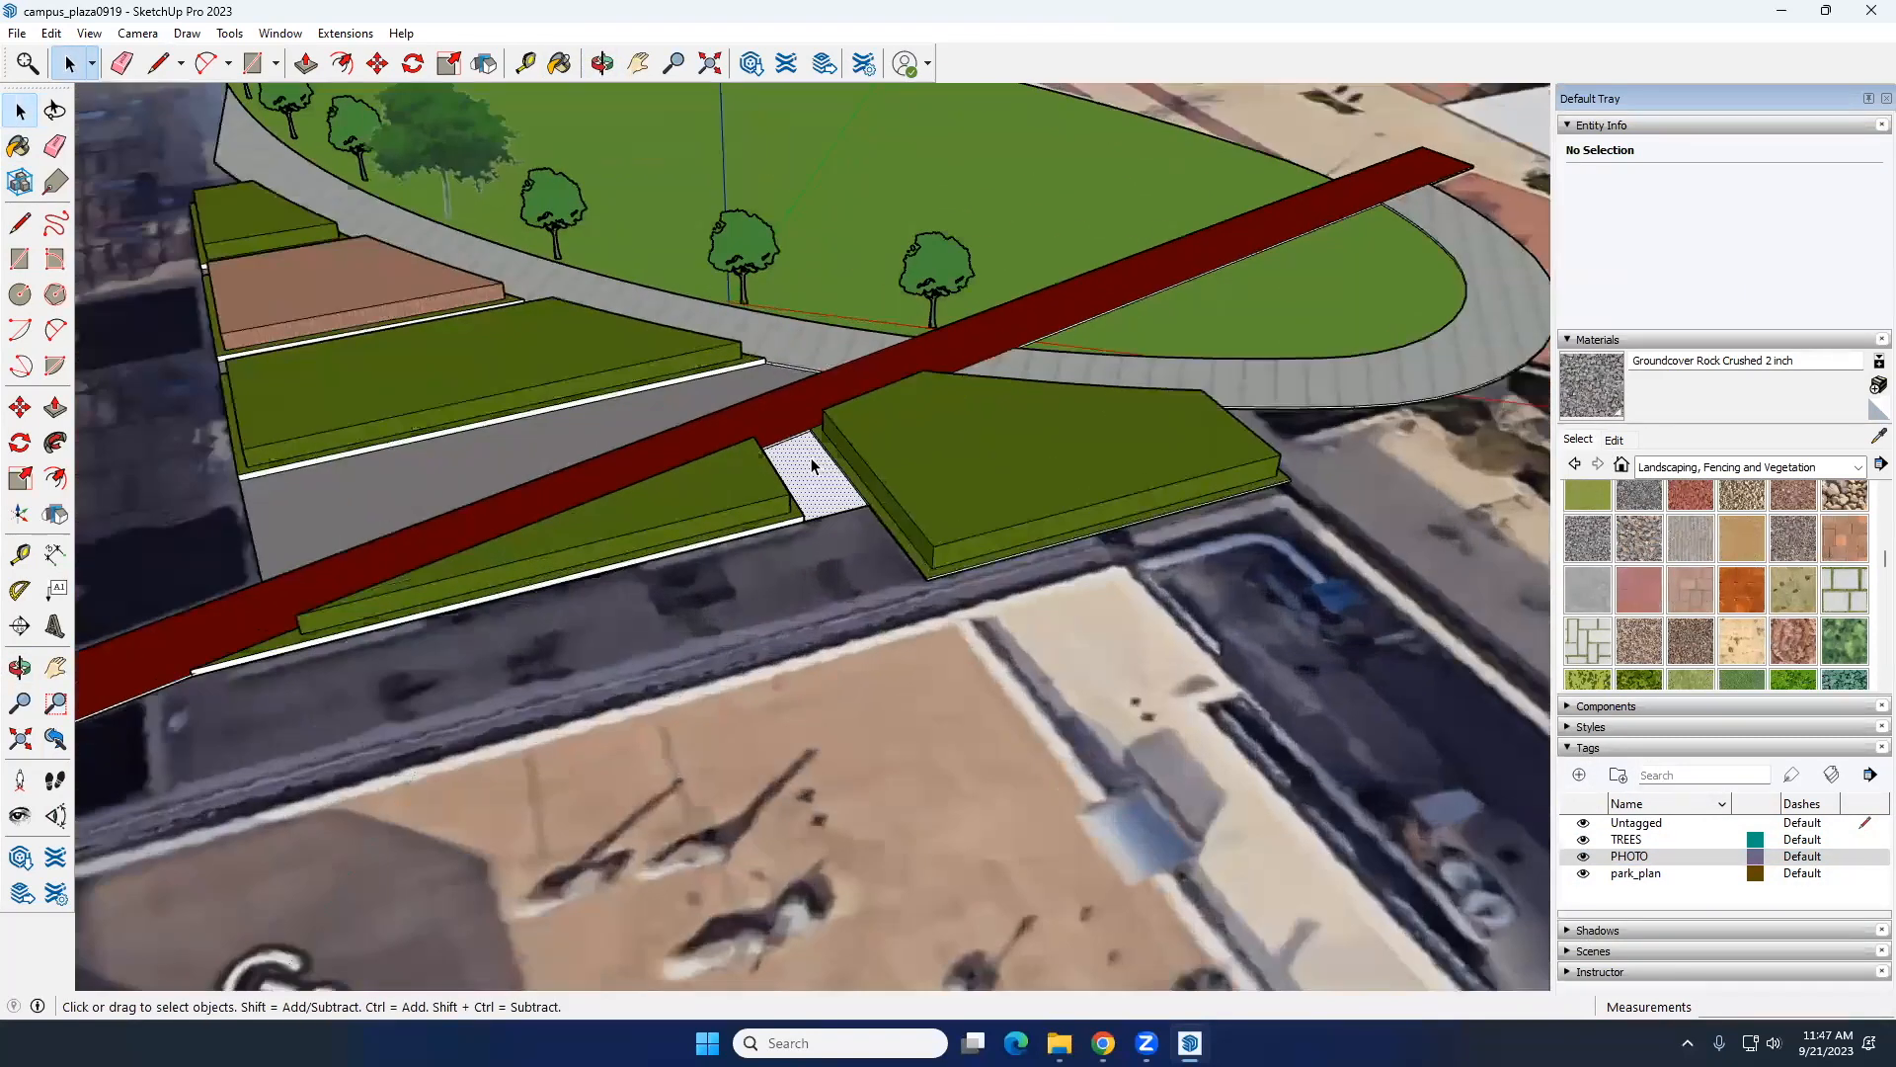
{"action": "left_click", "coordinate": [810, 458]}
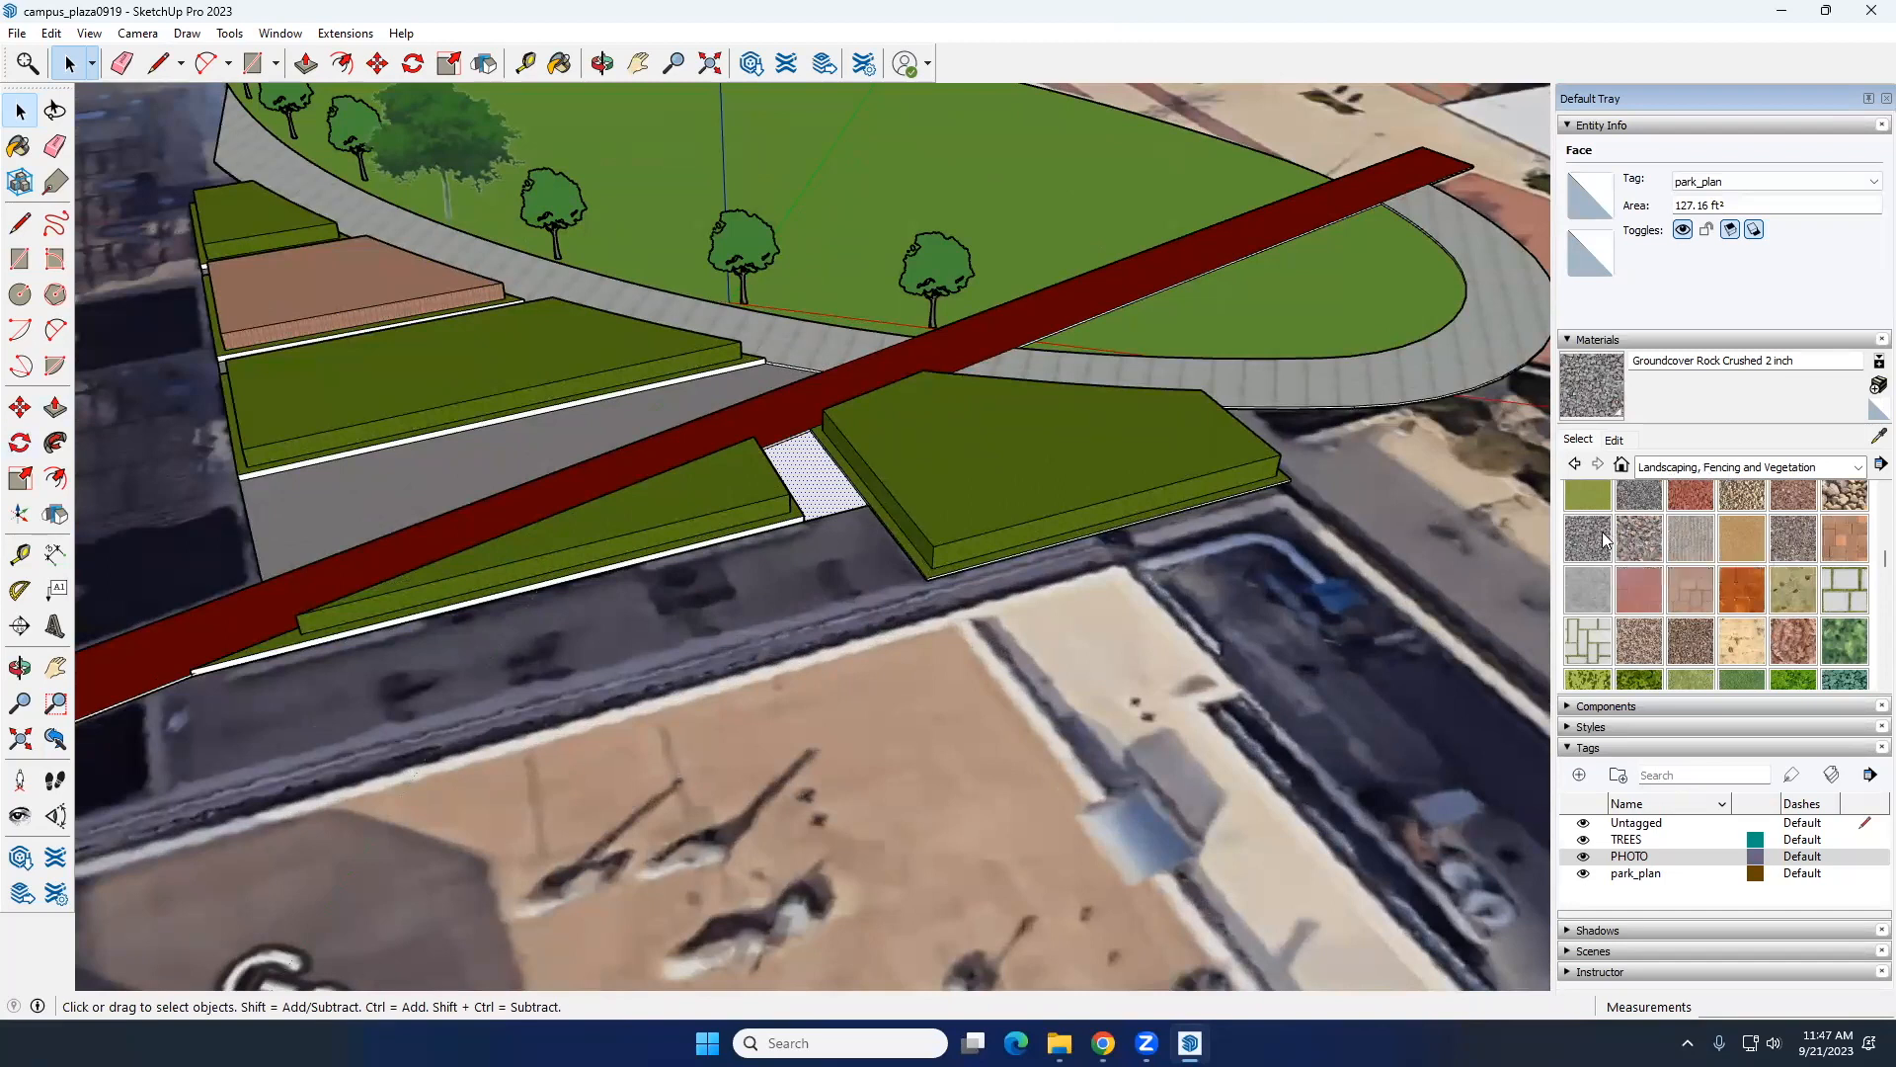
{"action": "left_click", "coordinate": [516, 457]}
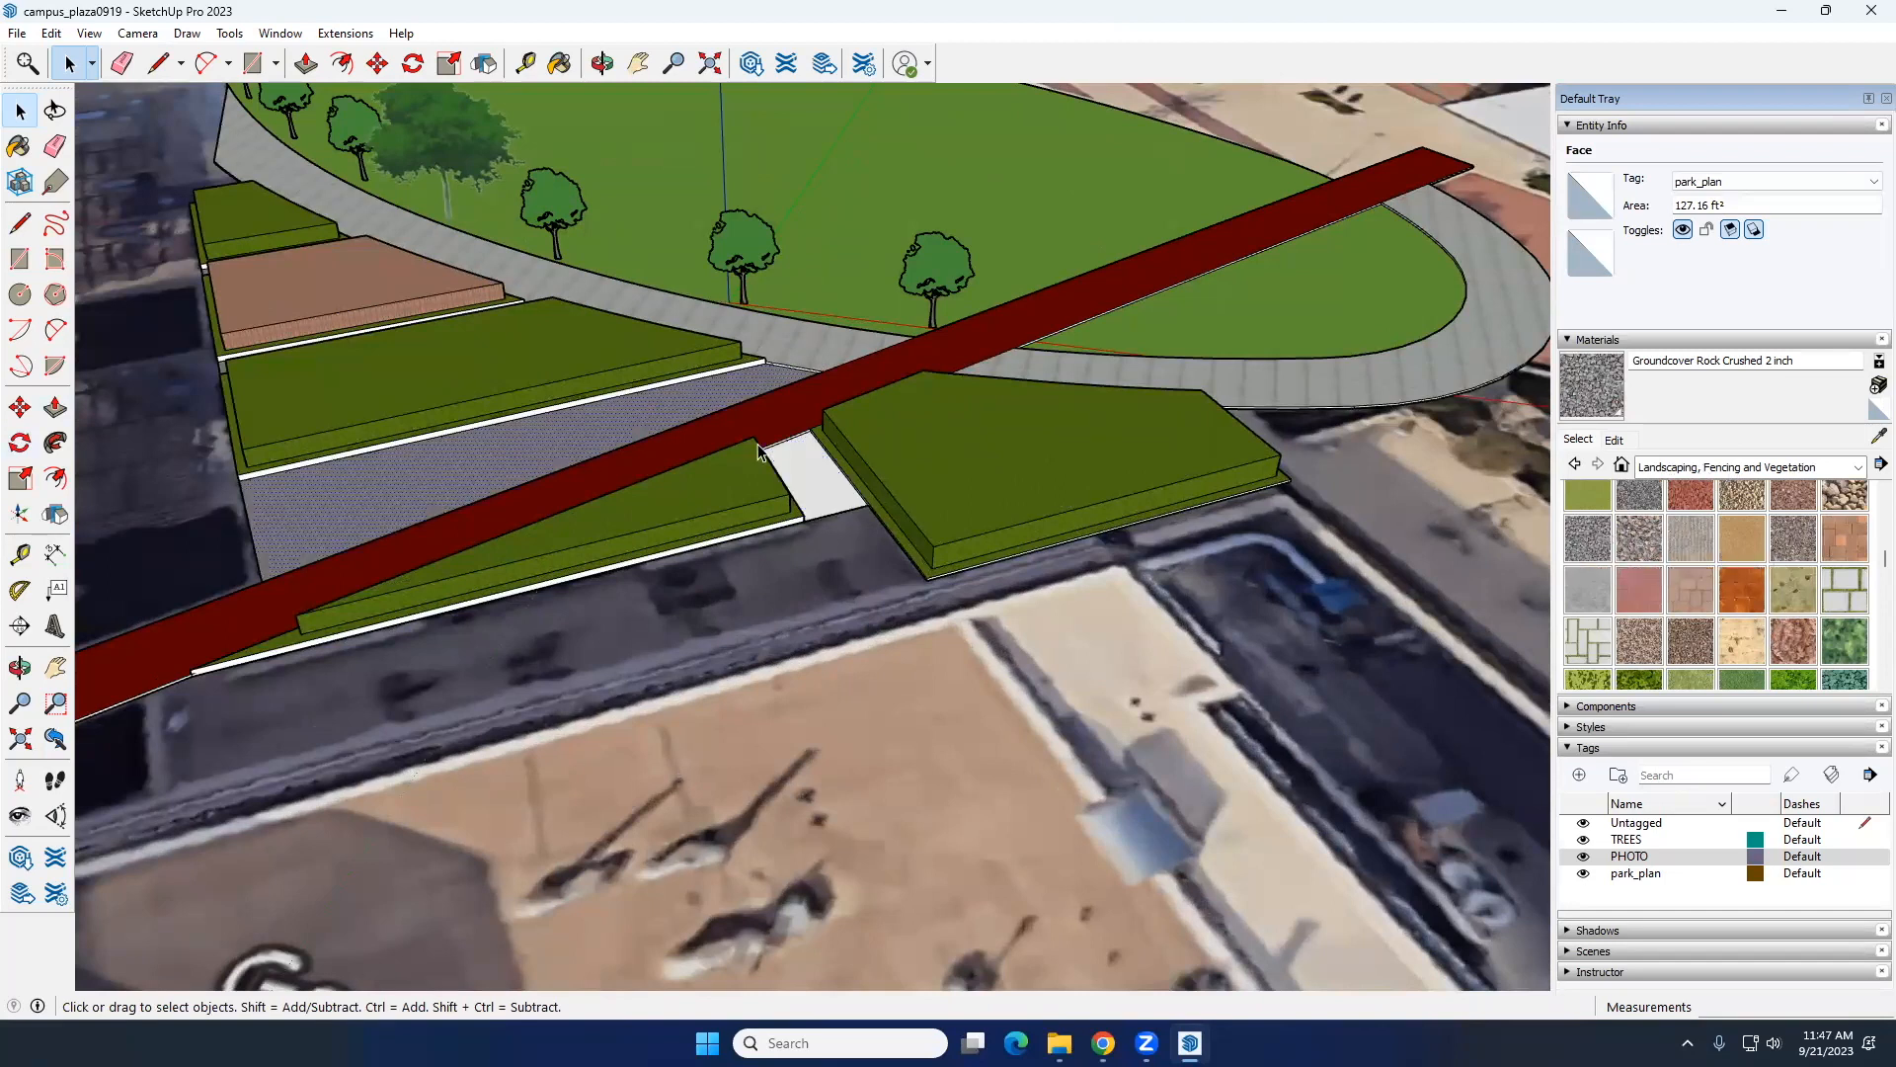
{"action": "key", "text": "b"}
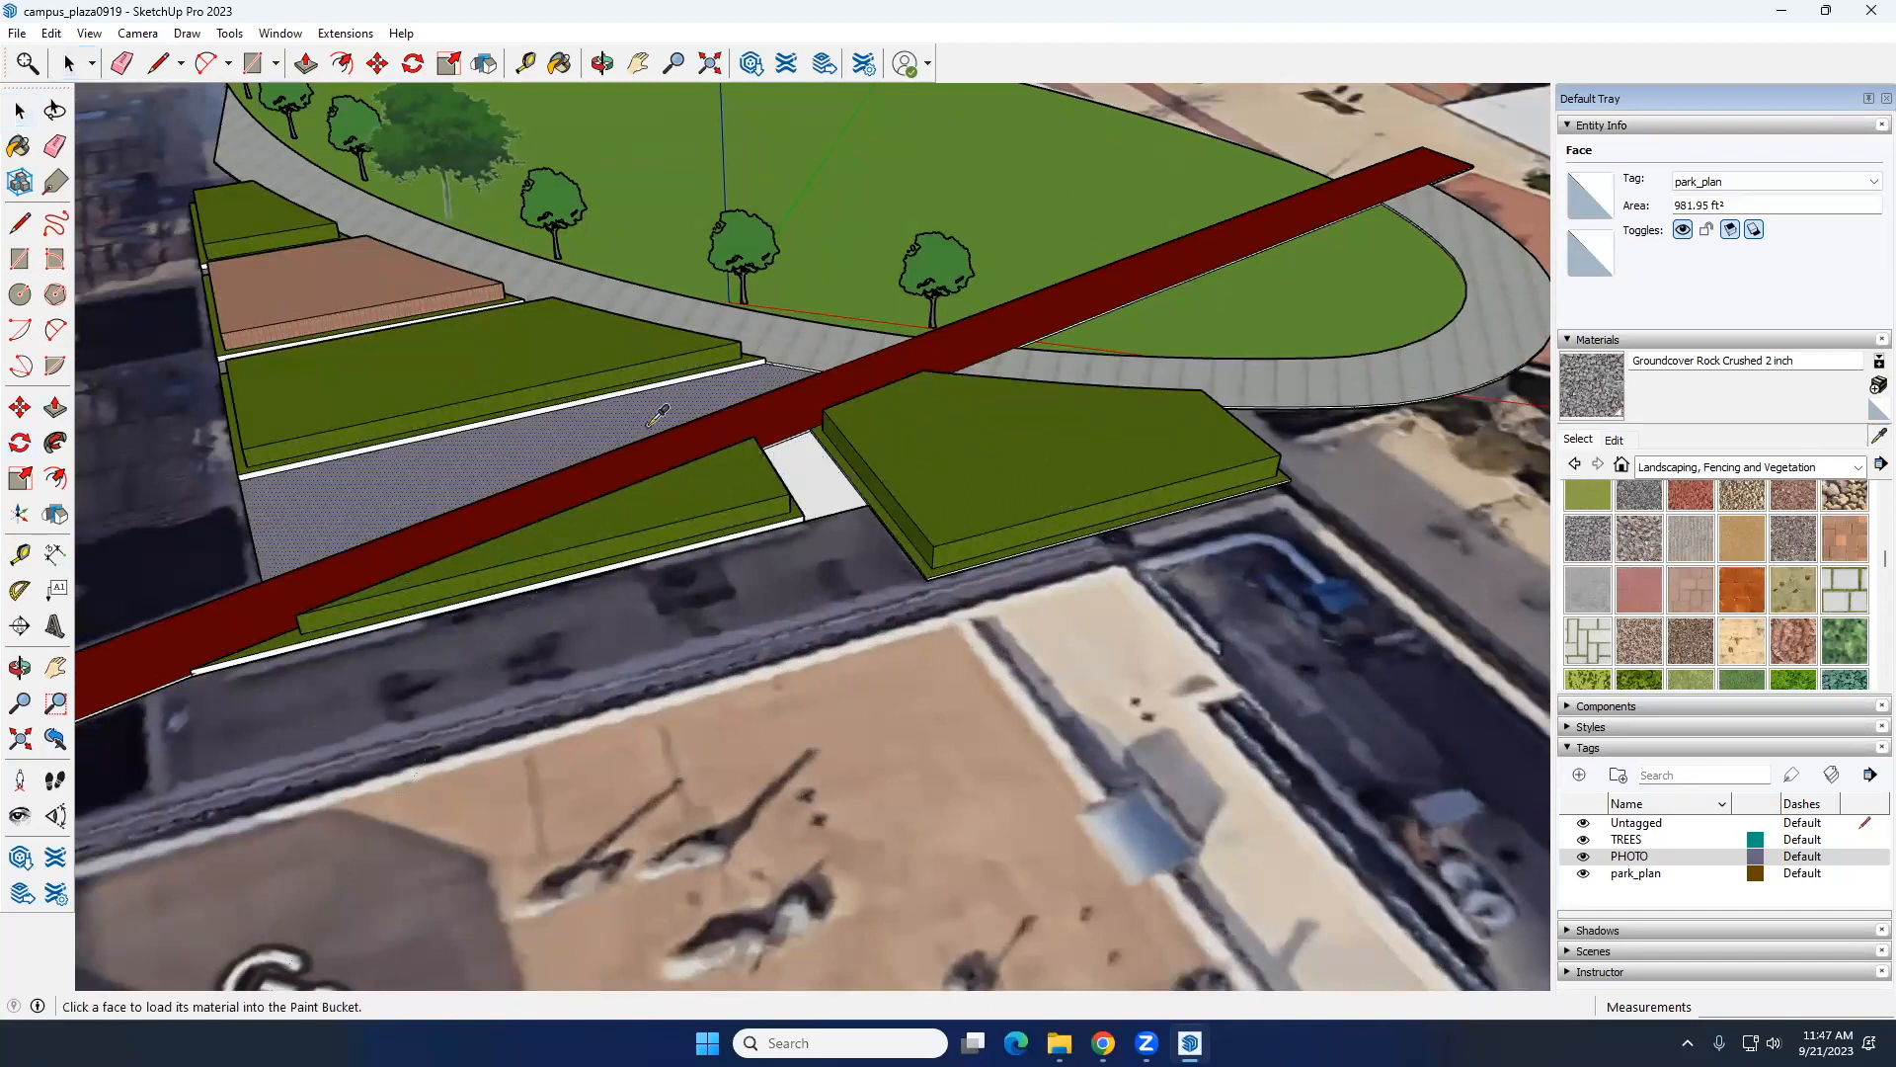
{"action": "left_click", "coordinate": [833, 467]}
{"action": "key", "text": "space"}
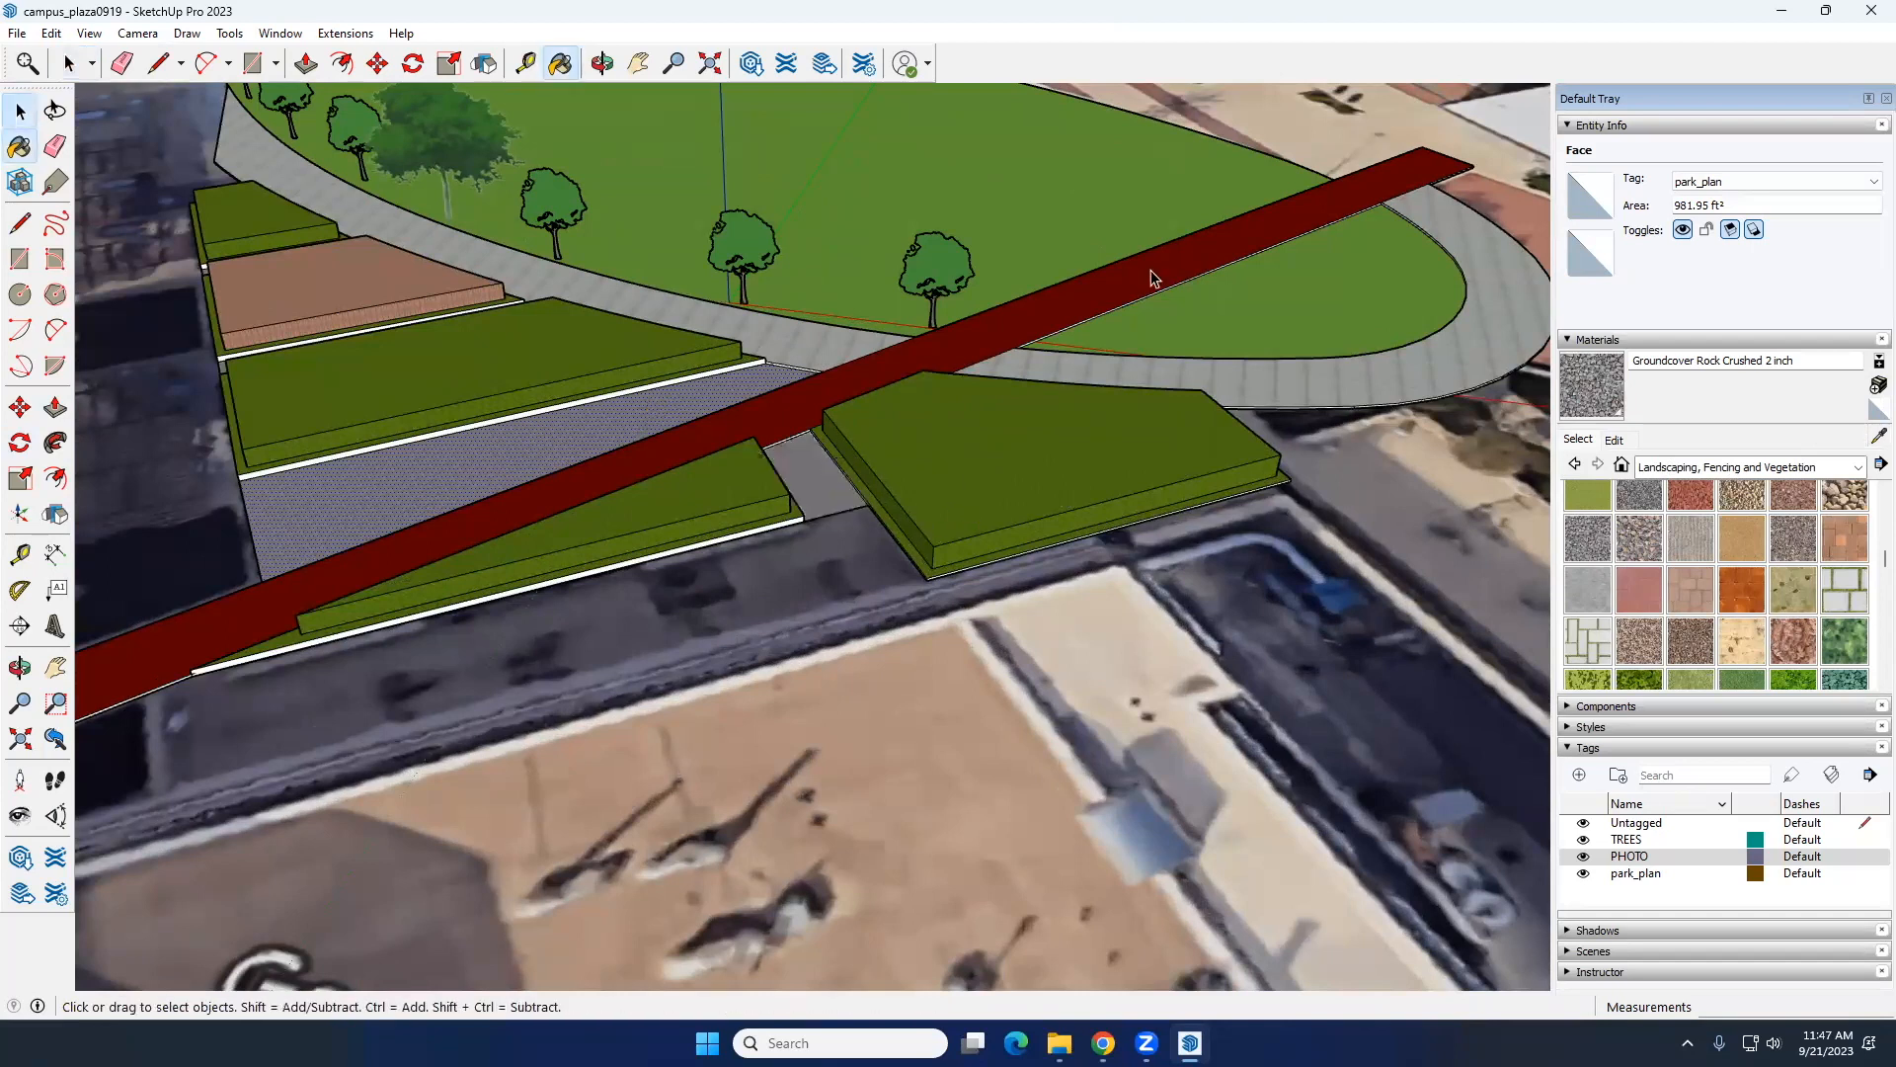
Step: Hide the PHOTO tag and delete the stray items beside the plaza model
{"action": "scroll", "coordinate": [1154, 293], "scroll_direction": "down", "scroll_amount": 5}
{"action": "left_click", "coordinate": [927, 751]}
{"action": "left_click", "coordinate": [1583, 856]}
{"action": "middle_click_drag", "start_coordinate": [449, 347], "coordinate": [885, 415]}
{"action": "left_click_drag", "start_coordinate": [910, 237], "coordinate": [796, 158]}
{"action": "key", "text": "Delete"}
Step: View the row of trees from up close and open the People 3D component collection
{"action": "middle_click_drag", "start_coordinate": [691, 452], "coordinate": [859, 434]}
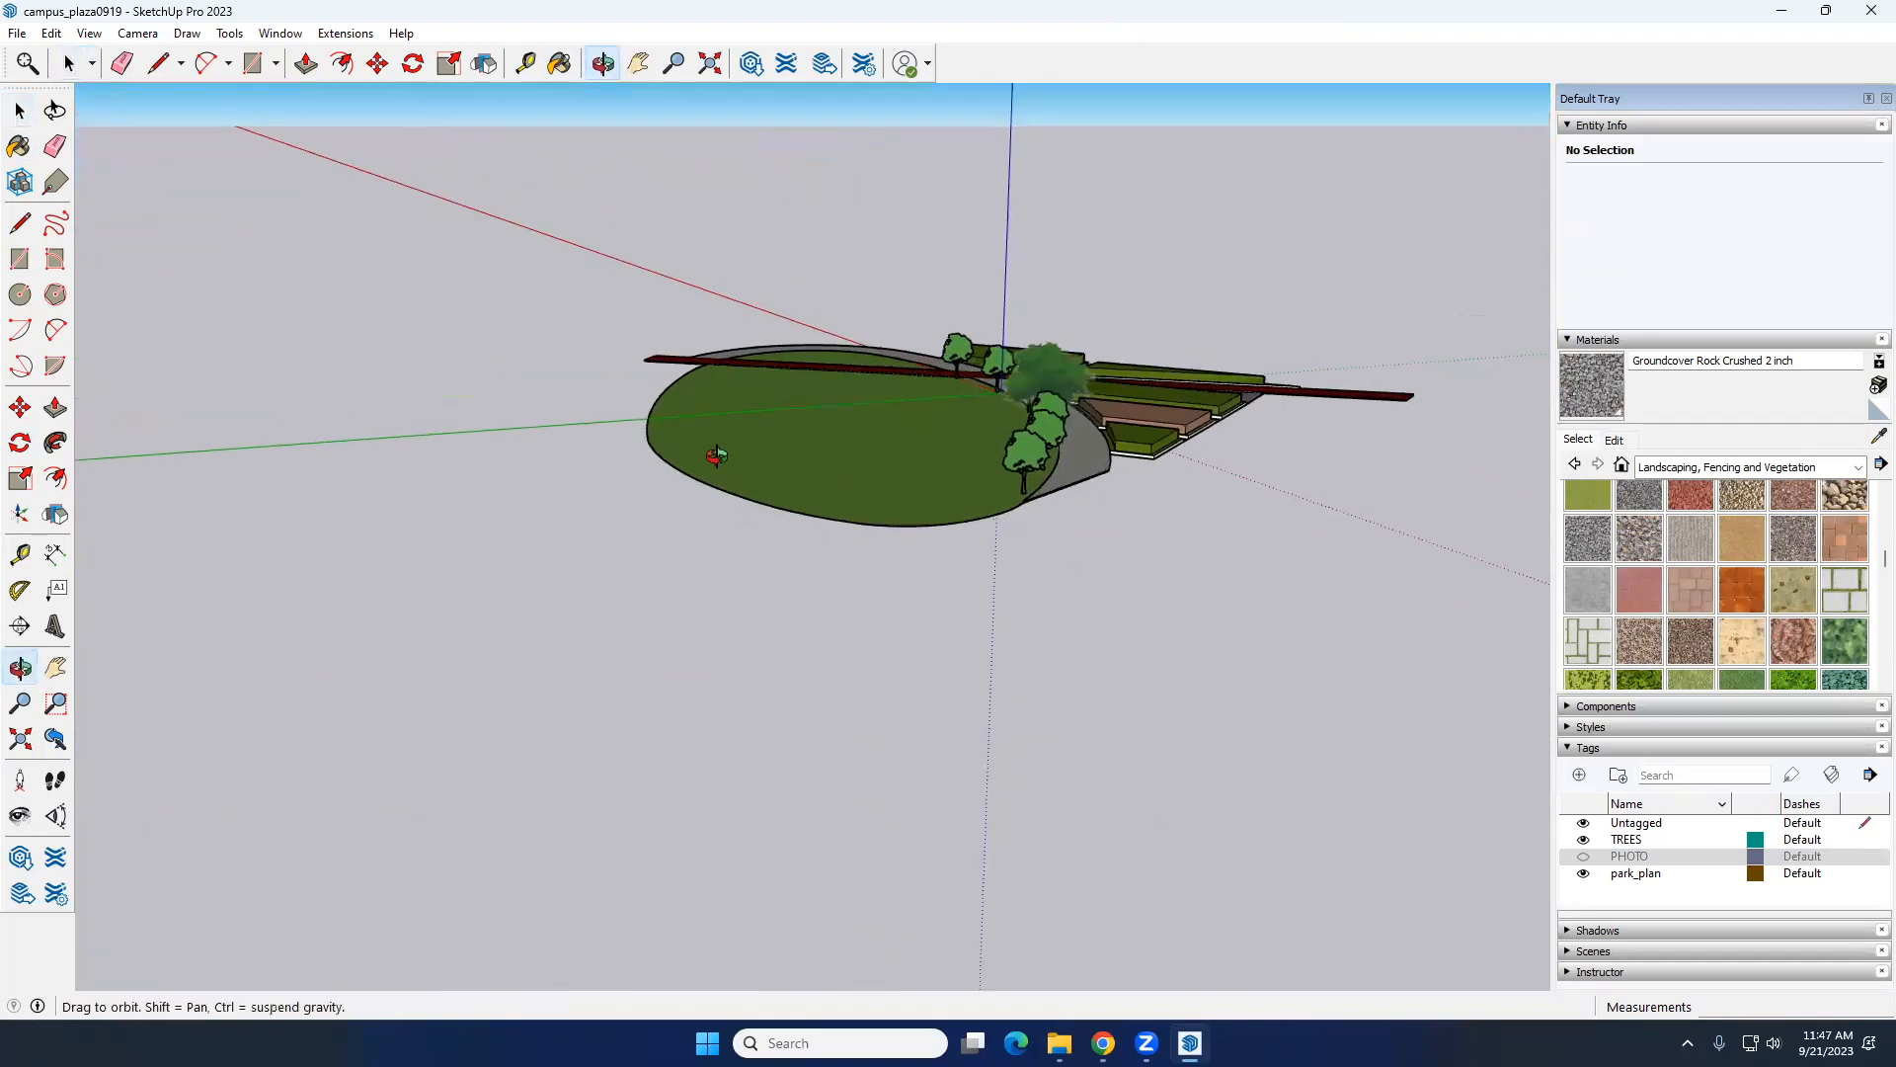
{"action": "scroll", "coordinate": [978, 407], "scroll_direction": "up", "scroll_amount": 6}
{"action": "middle_click_drag", "start_coordinate": [1017, 396], "coordinate": [1330, 575]}
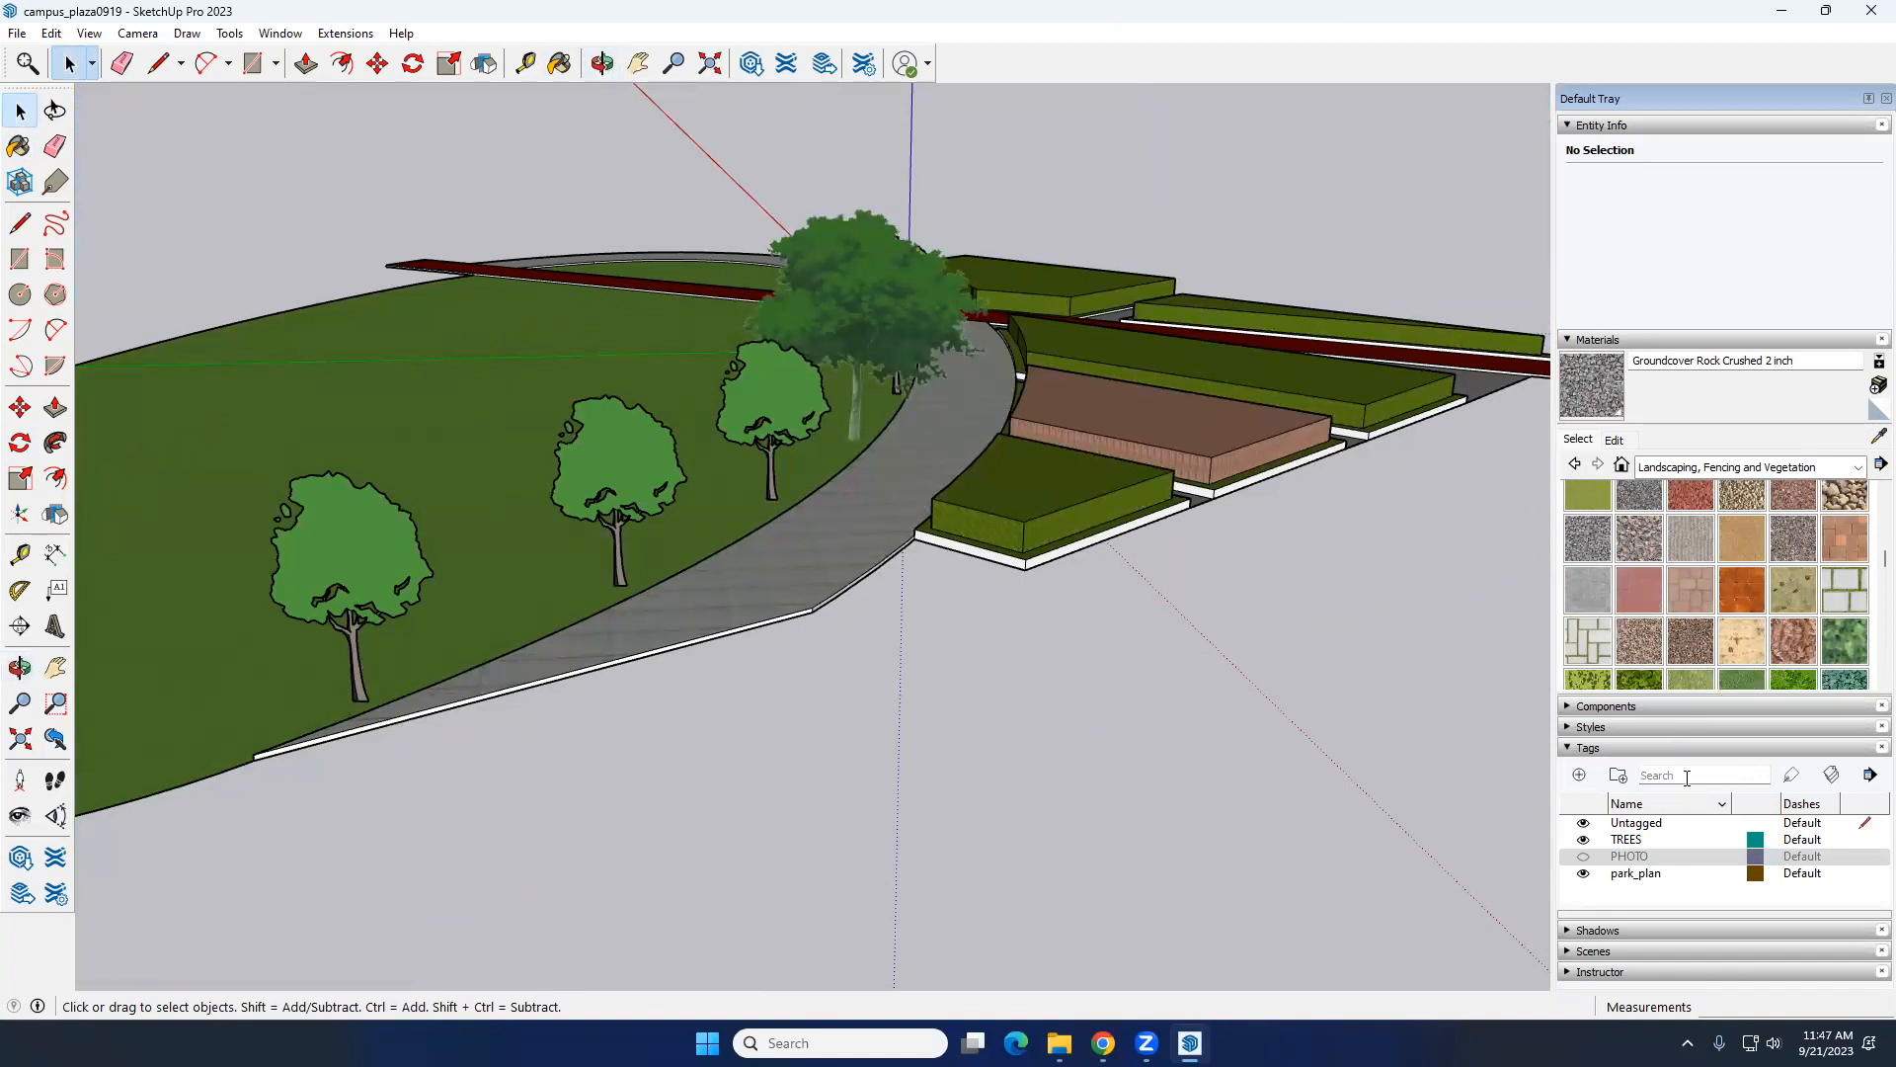
{"action": "left_click", "coordinate": [1580, 708]}
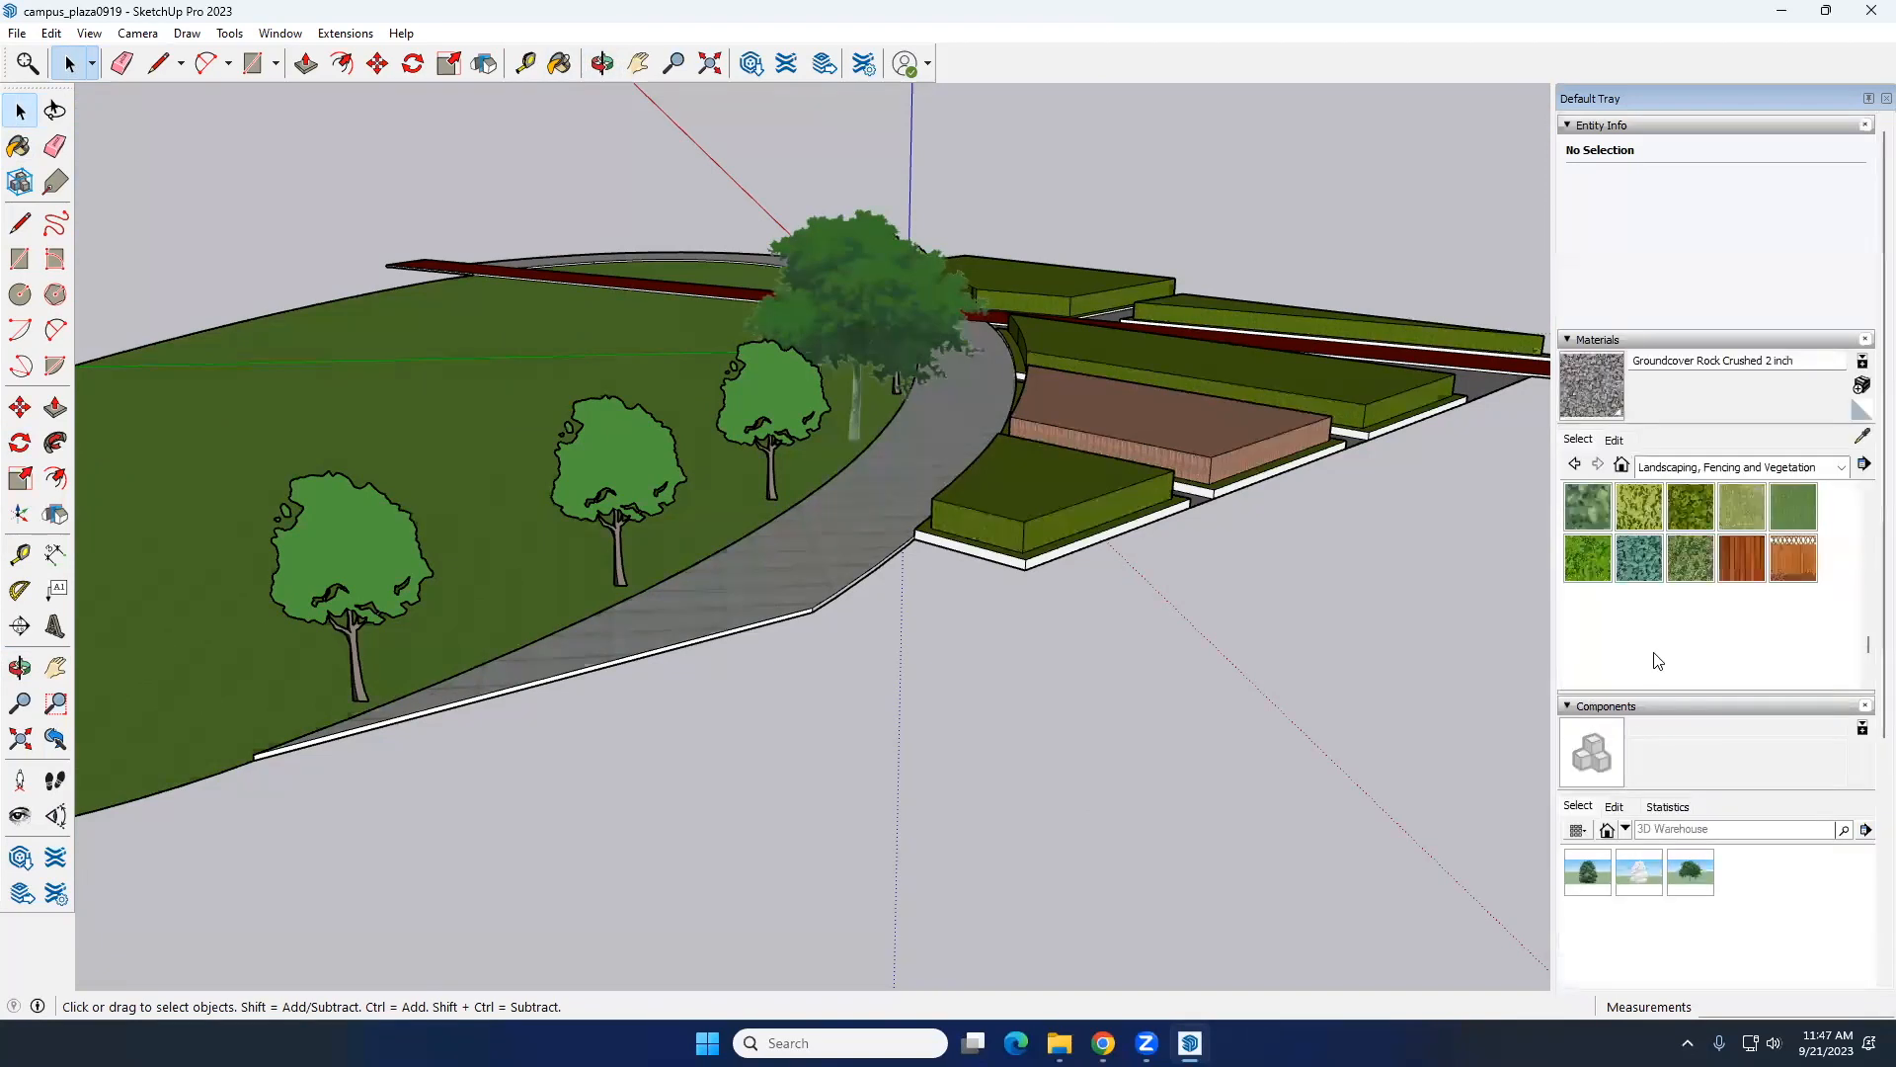
{"action": "left_click", "coordinate": [1626, 832]}
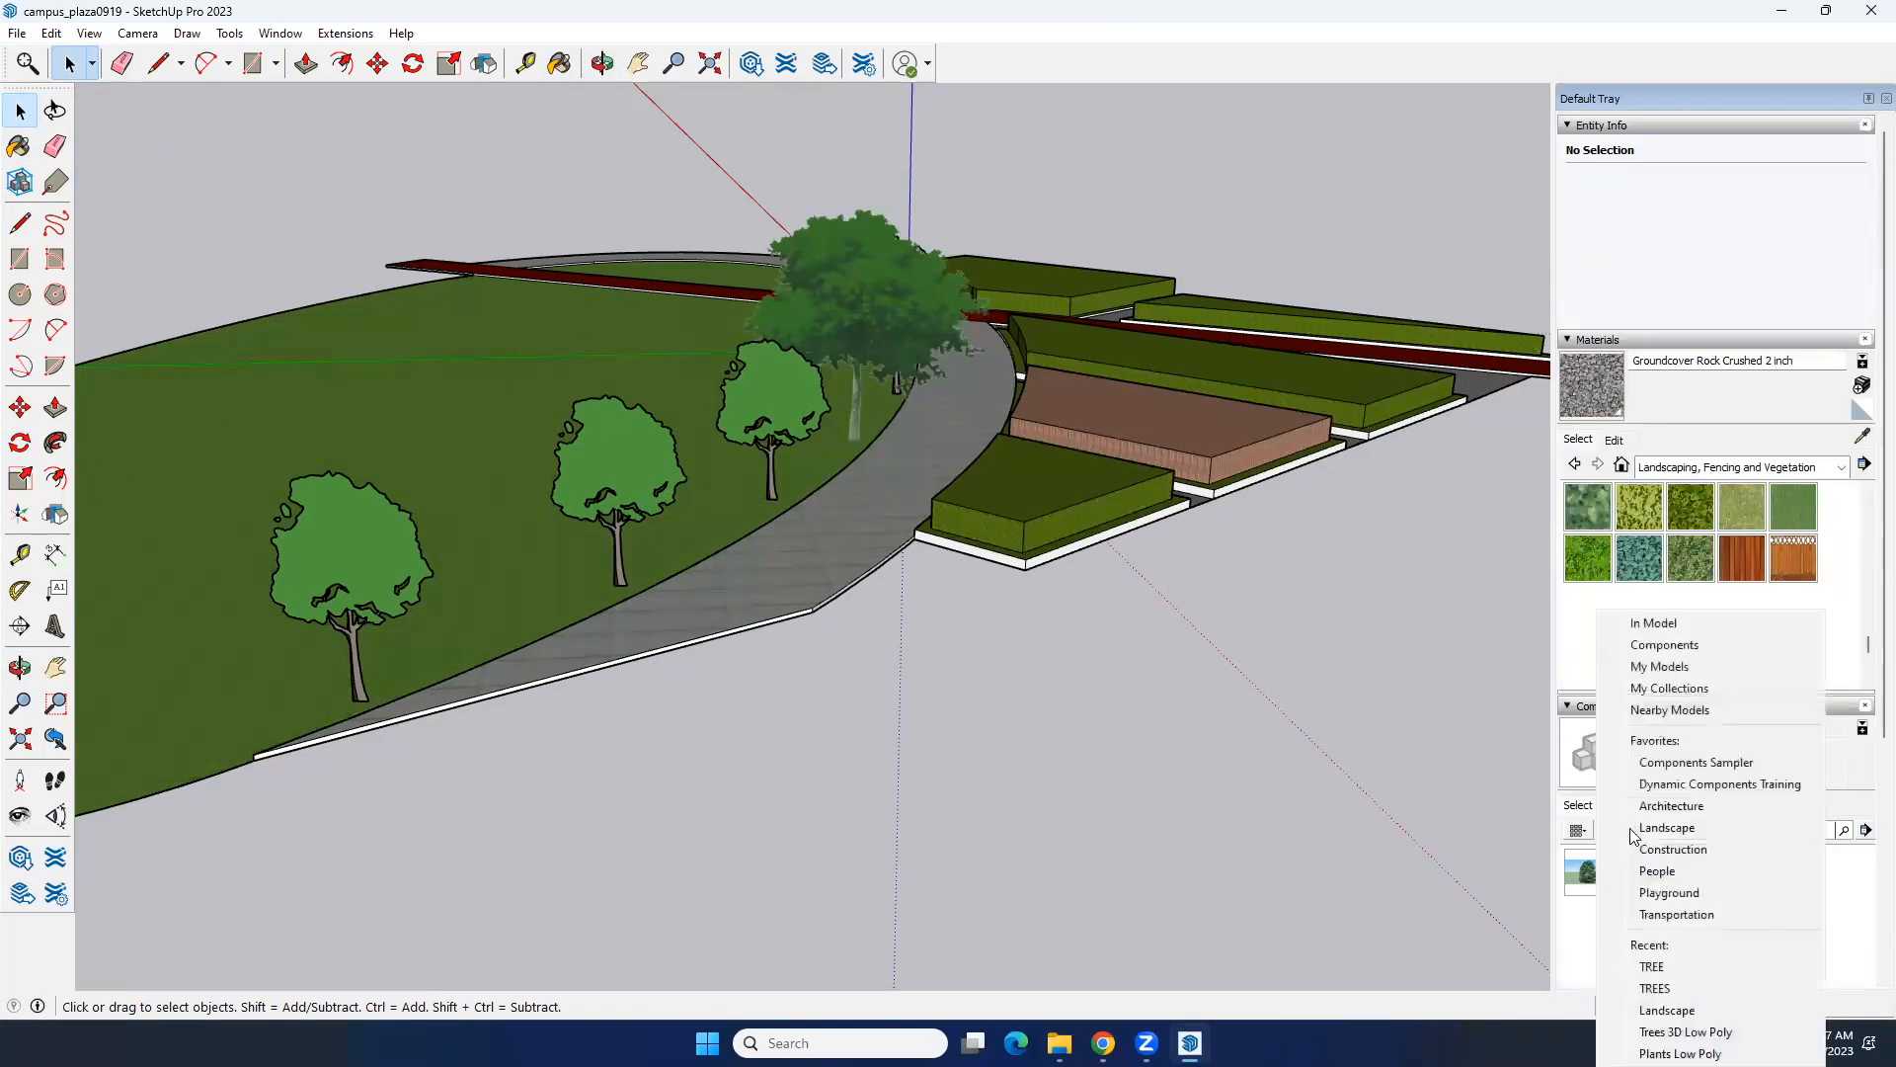
{"action": "left_click", "coordinate": [1679, 880]}
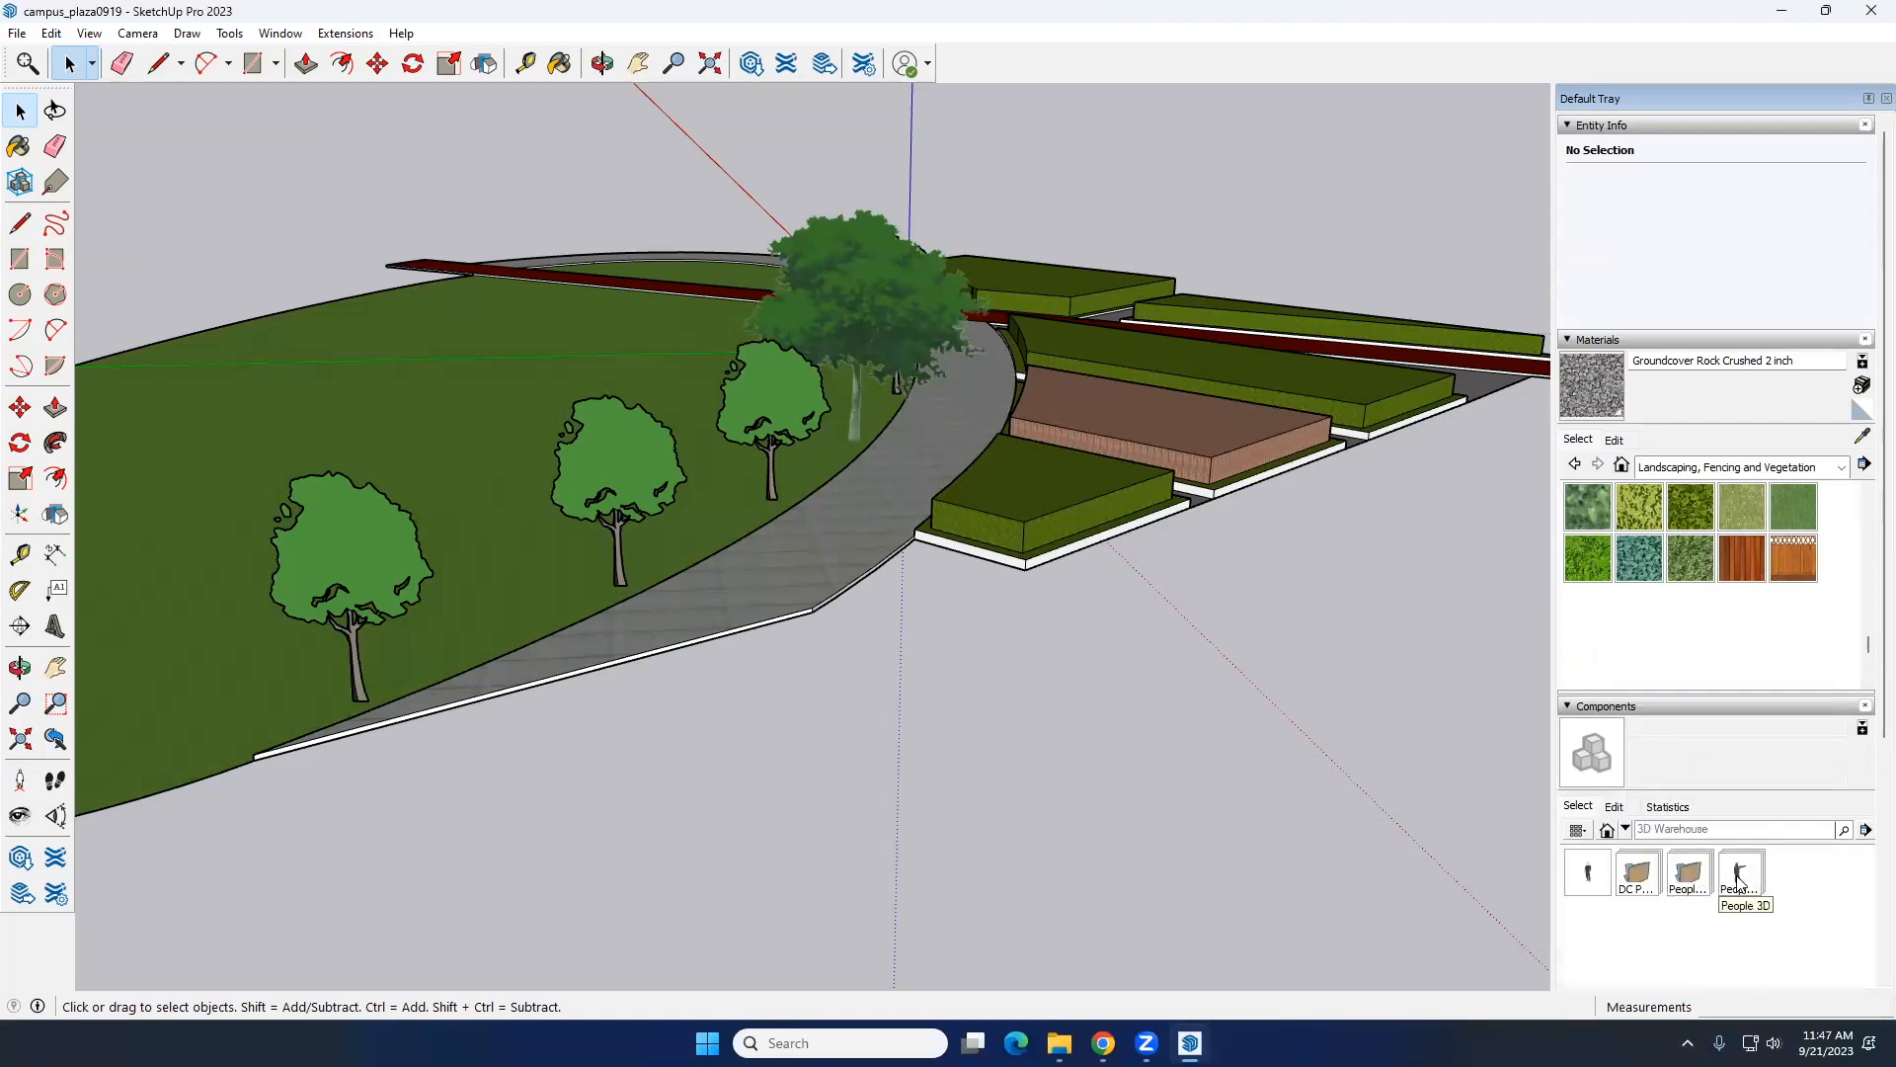
{"action": "left_click", "coordinate": [1737, 877]}
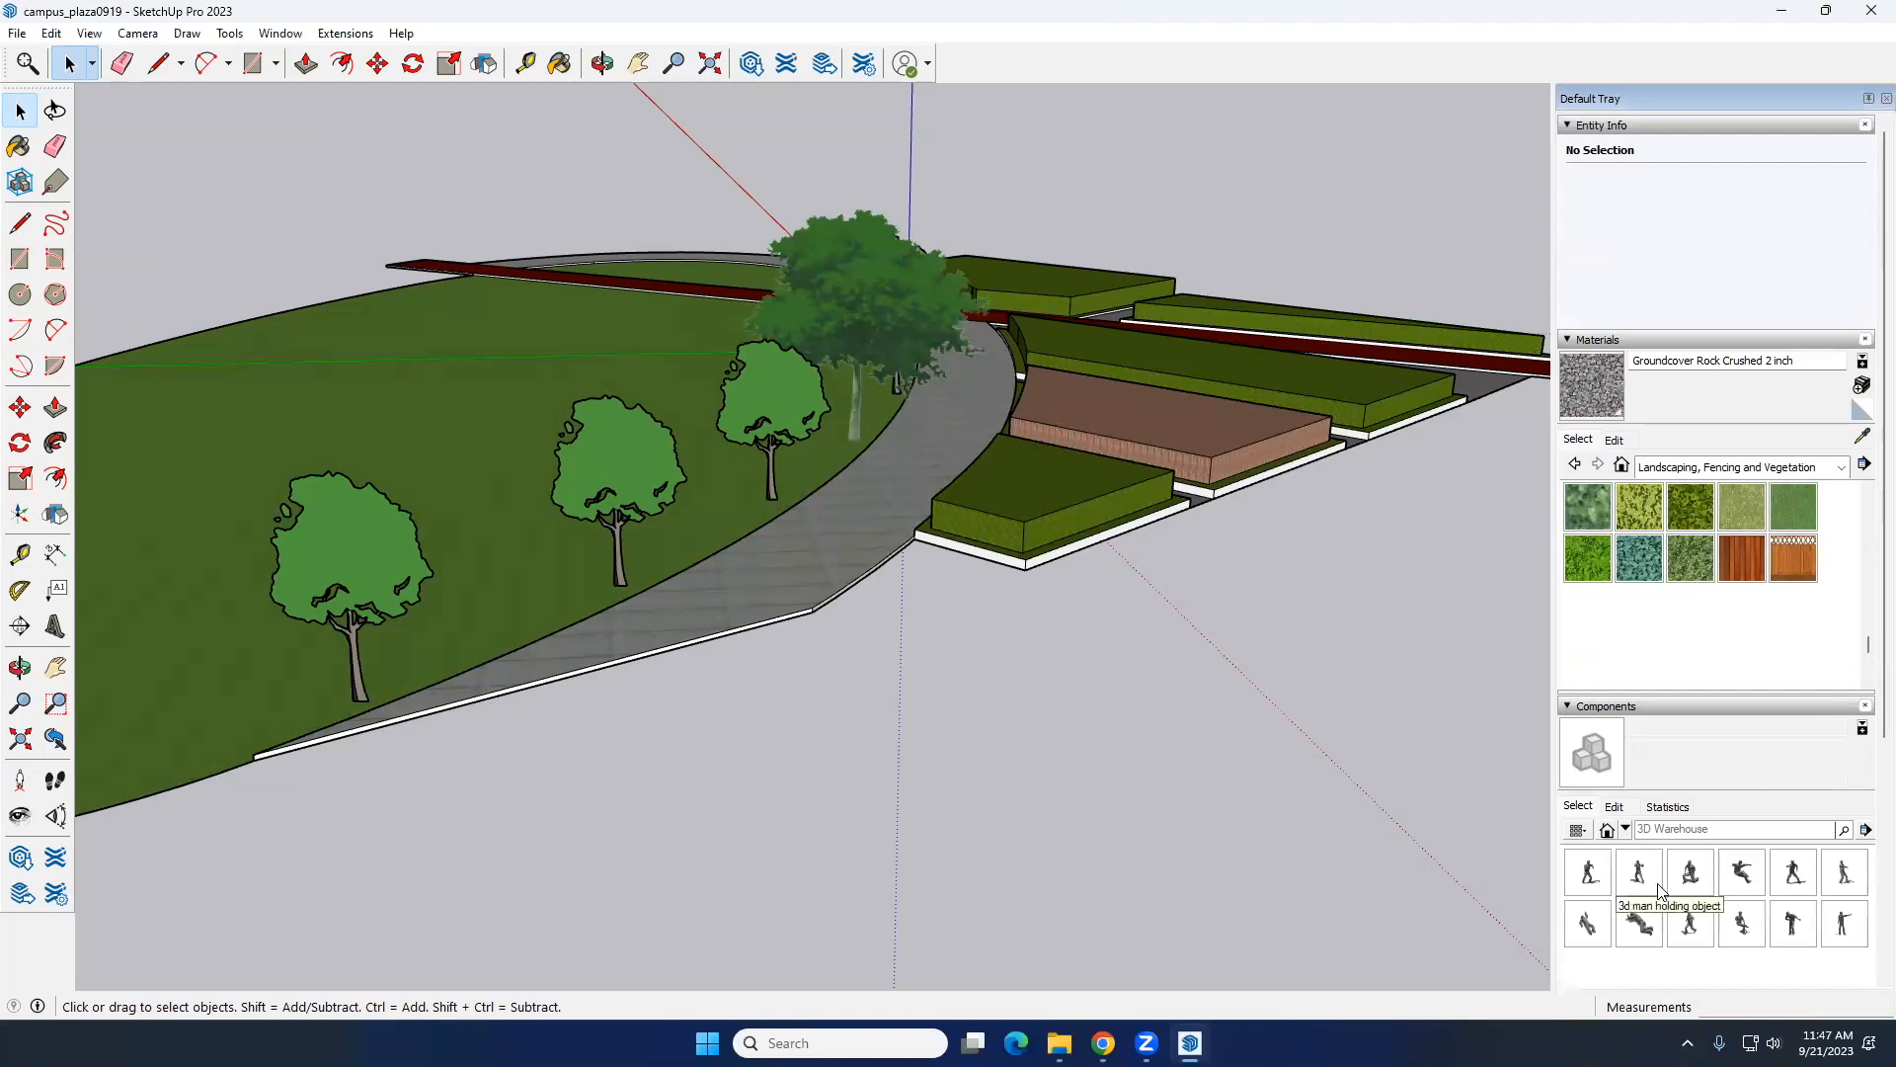
Step: Place the 3D_Man_Resting_Side component on the lawn beside the second tree's trunk and check it from a low view
{"action": "left_click", "coordinate": [1658, 931]}
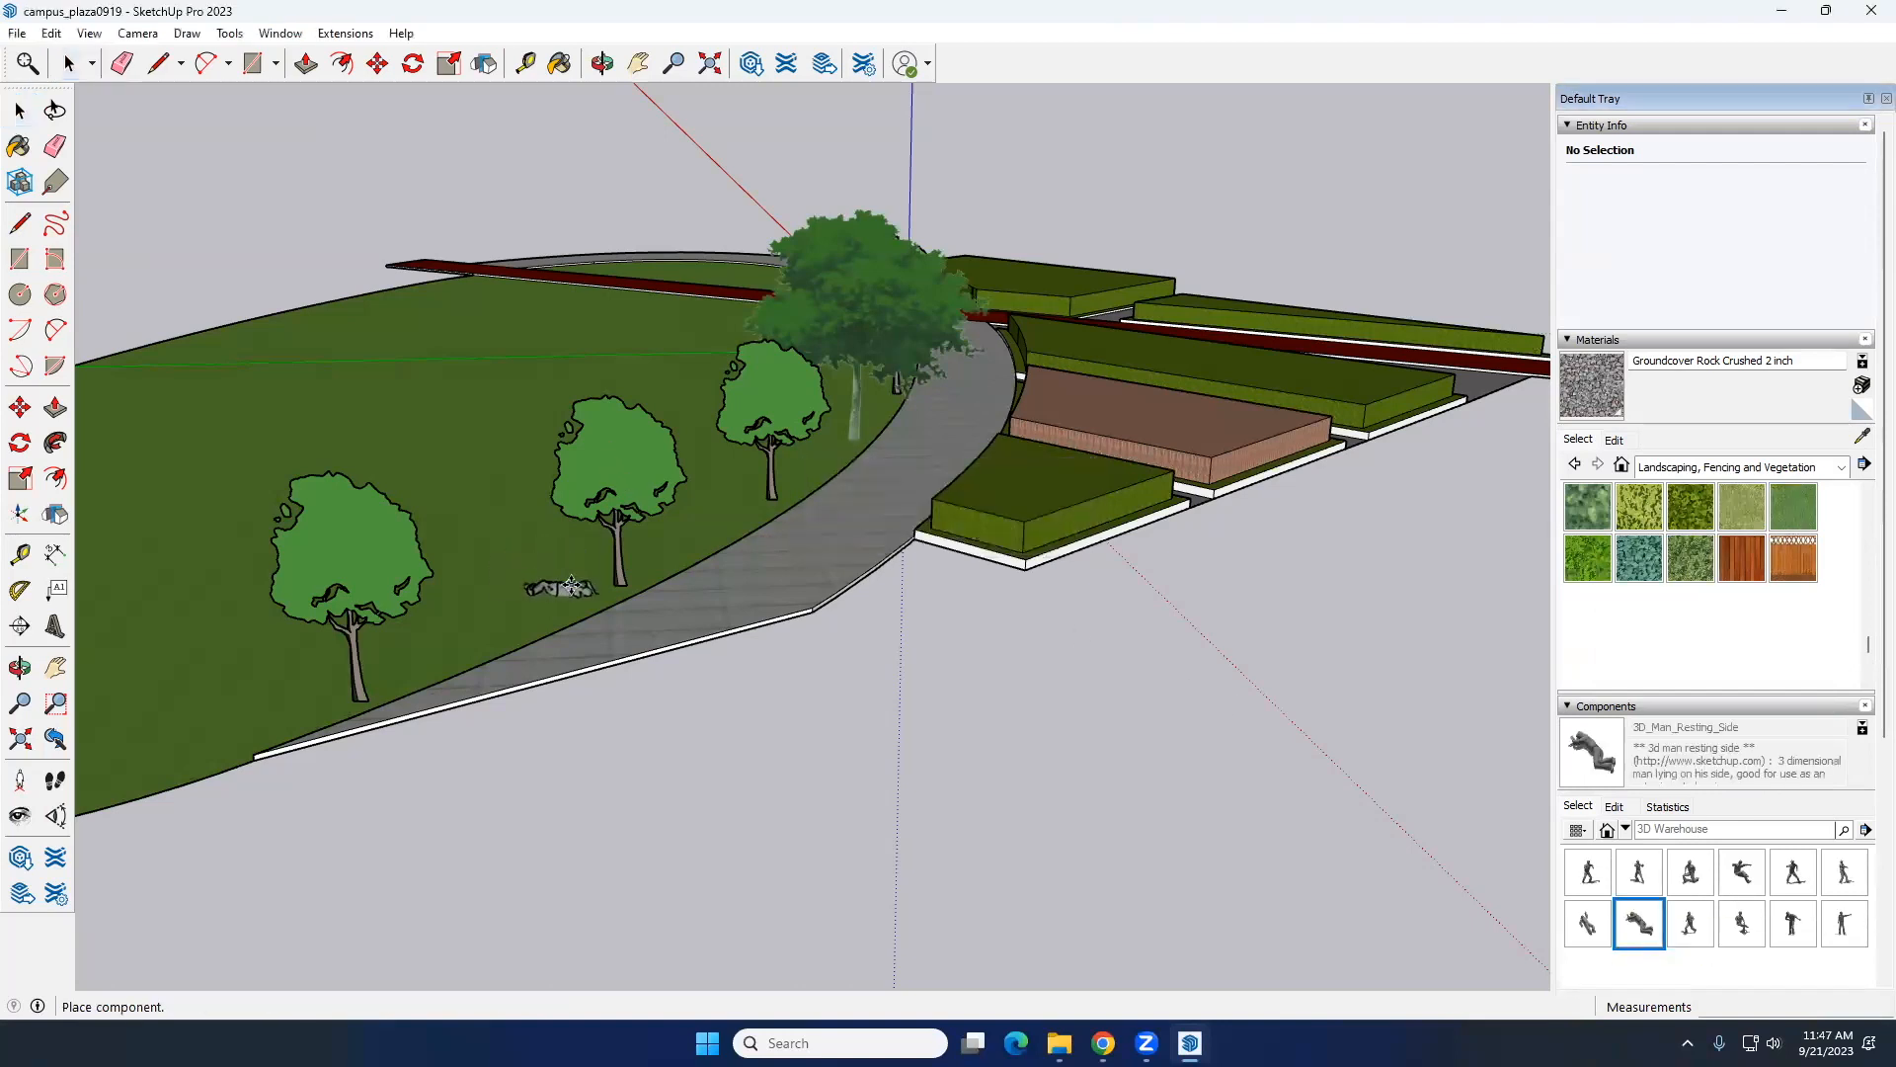
{"action": "left_click", "coordinate": [581, 580]}
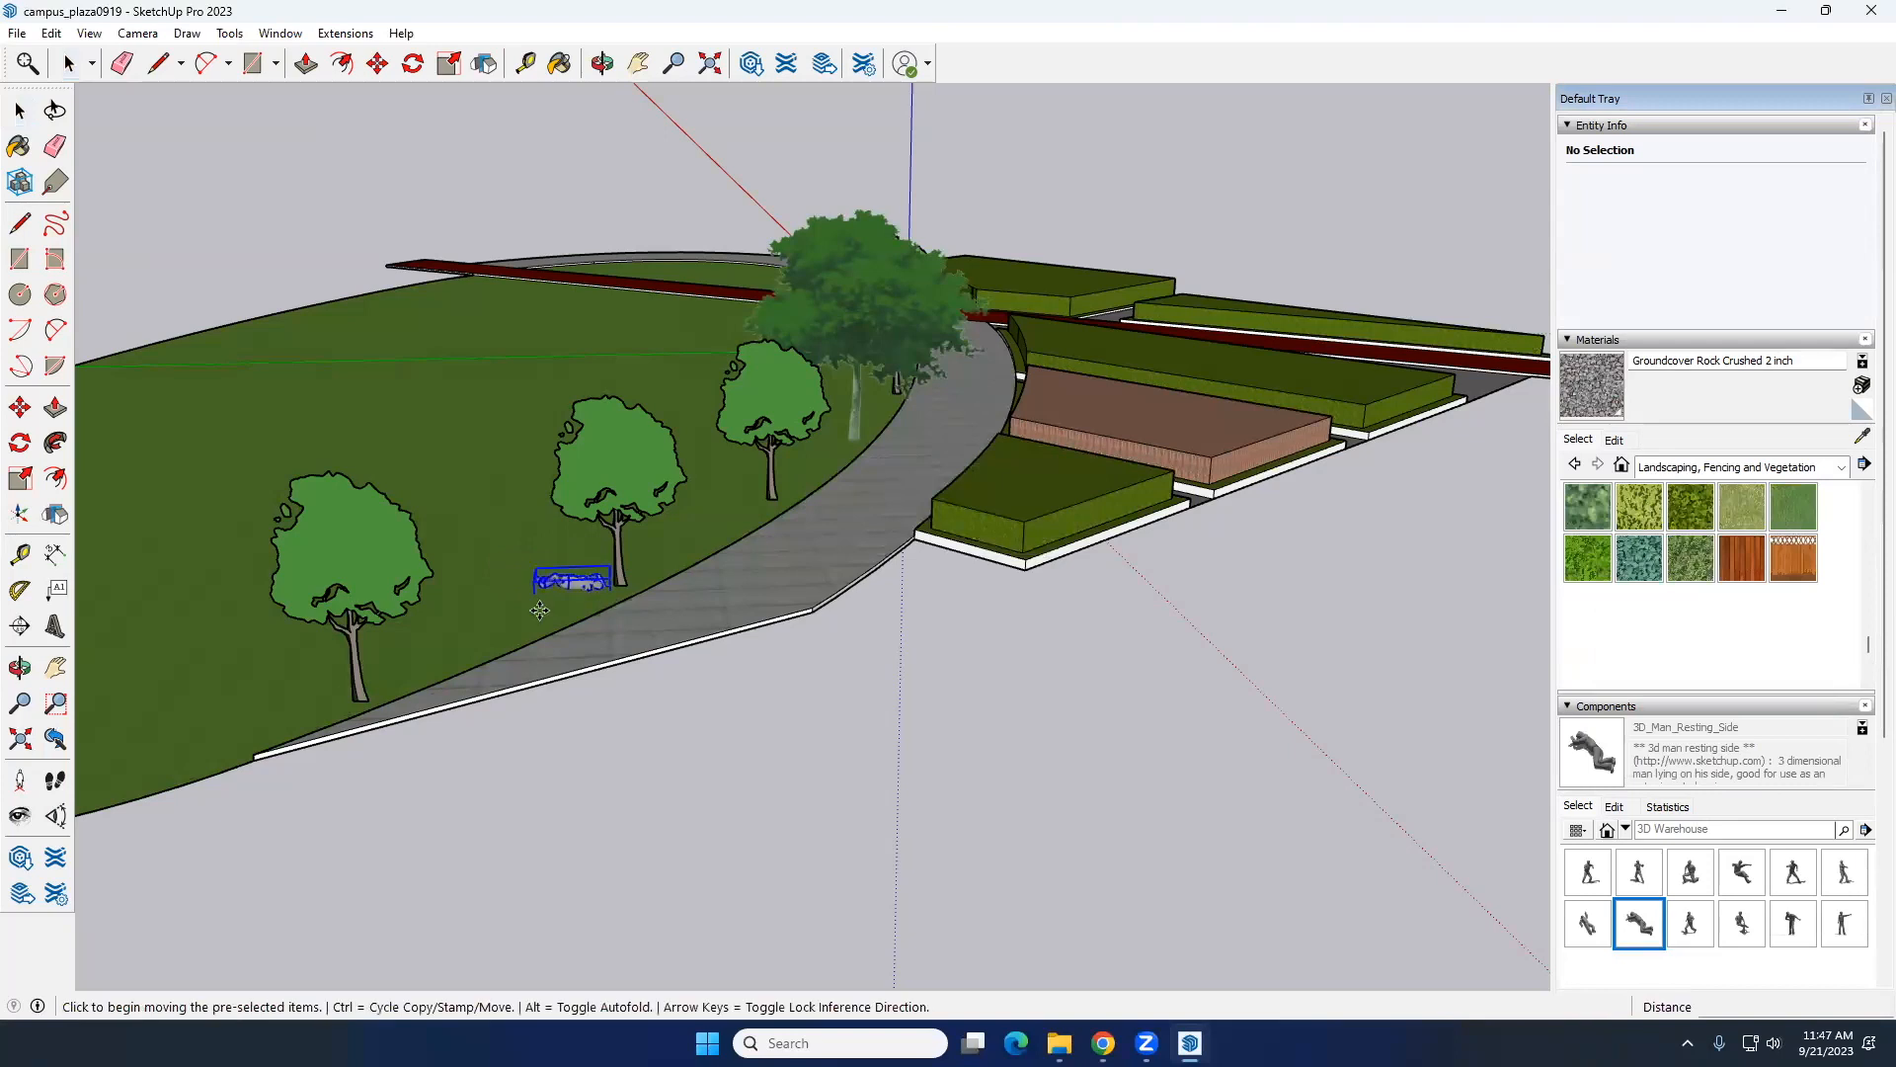
{"action": "key", "text": "space"}
{"action": "left_click", "coordinate": [578, 676]}
{"action": "middle_click_drag", "start_coordinate": [578, 676], "coordinate": [683, 559]}
{"action": "scroll", "coordinate": [981, 560], "scroll_direction": "up", "scroll_amount": 9}
{"action": "scroll", "coordinate": [940, 584], "scroll_direction": "down", "scroll_amount": 6}
{"action": "scroll", "coordinate": [683, 559], "scroll_direction": "up", "scroll_amount": 5}
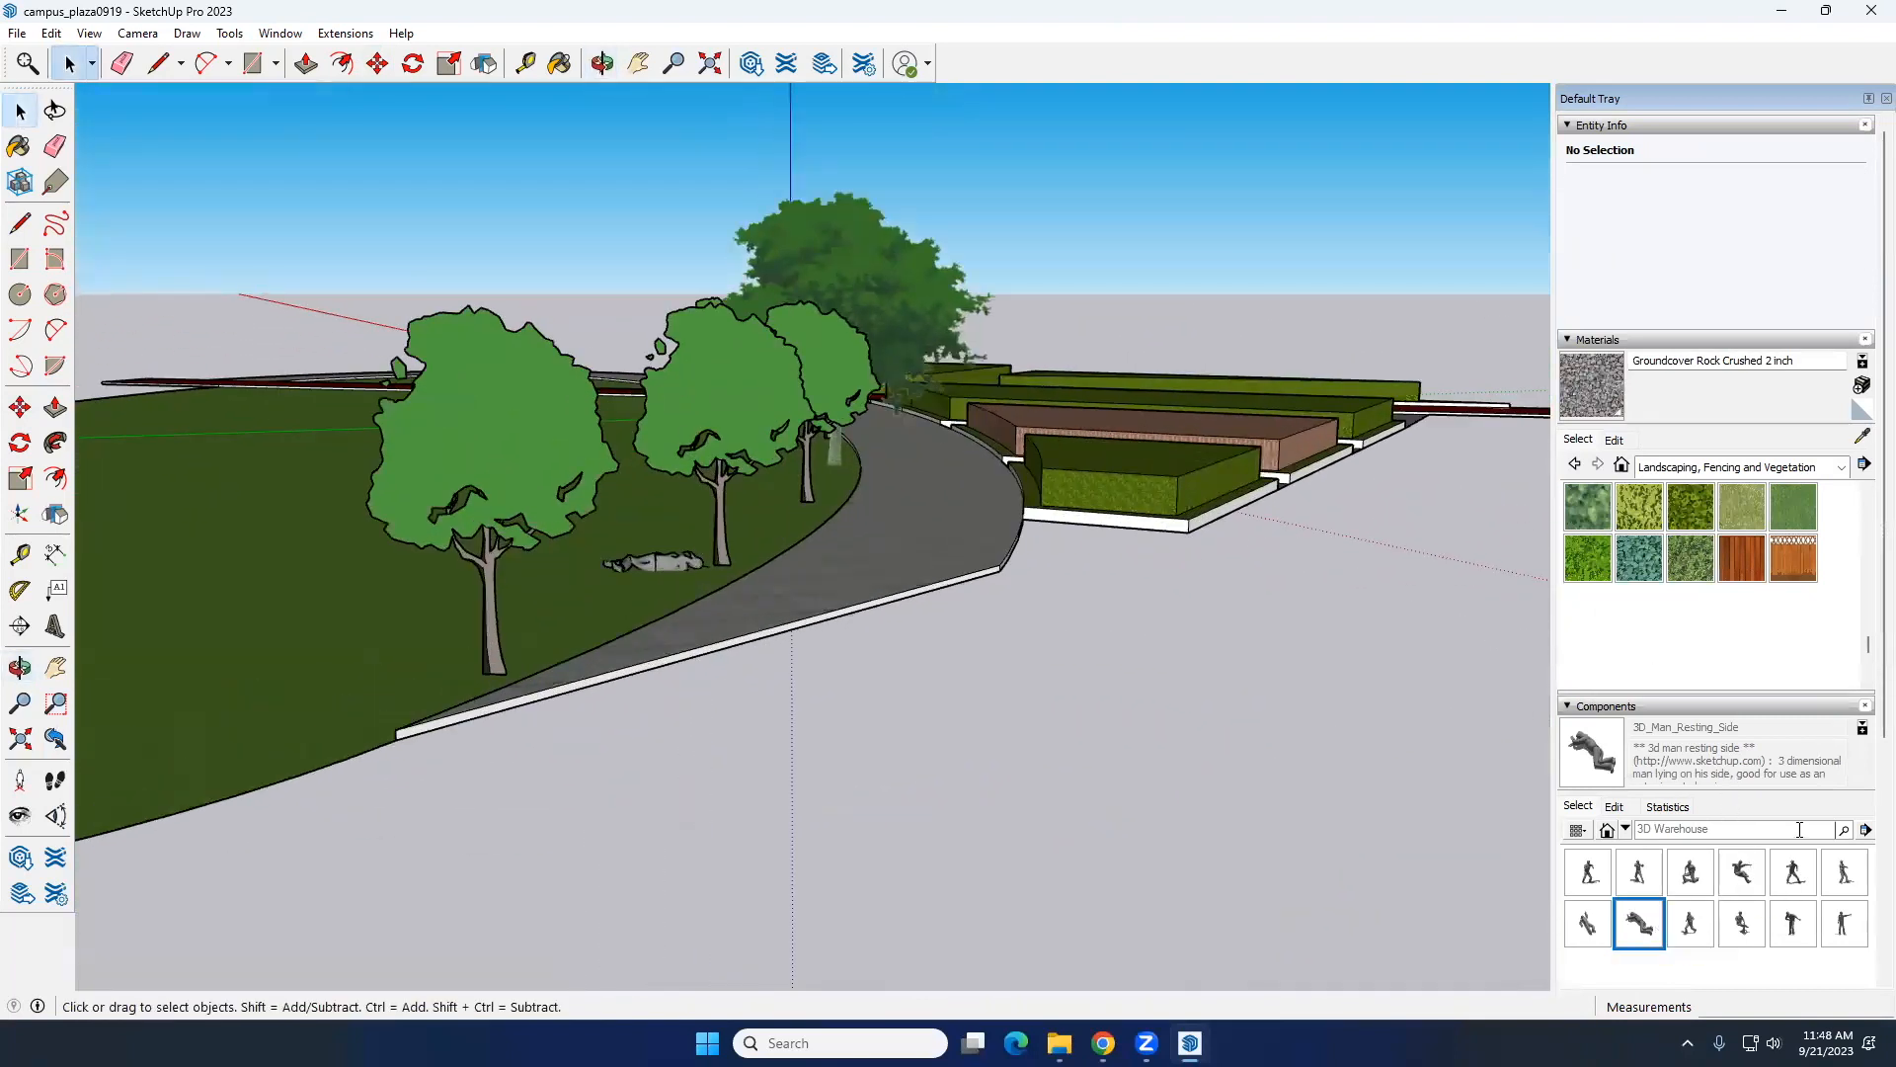
Step: Place the 2D_Man_Suit_Back component from the People 2D collection on the grey path near the third tree
{"action": "left_click", "coordinate": [1625, 828]}
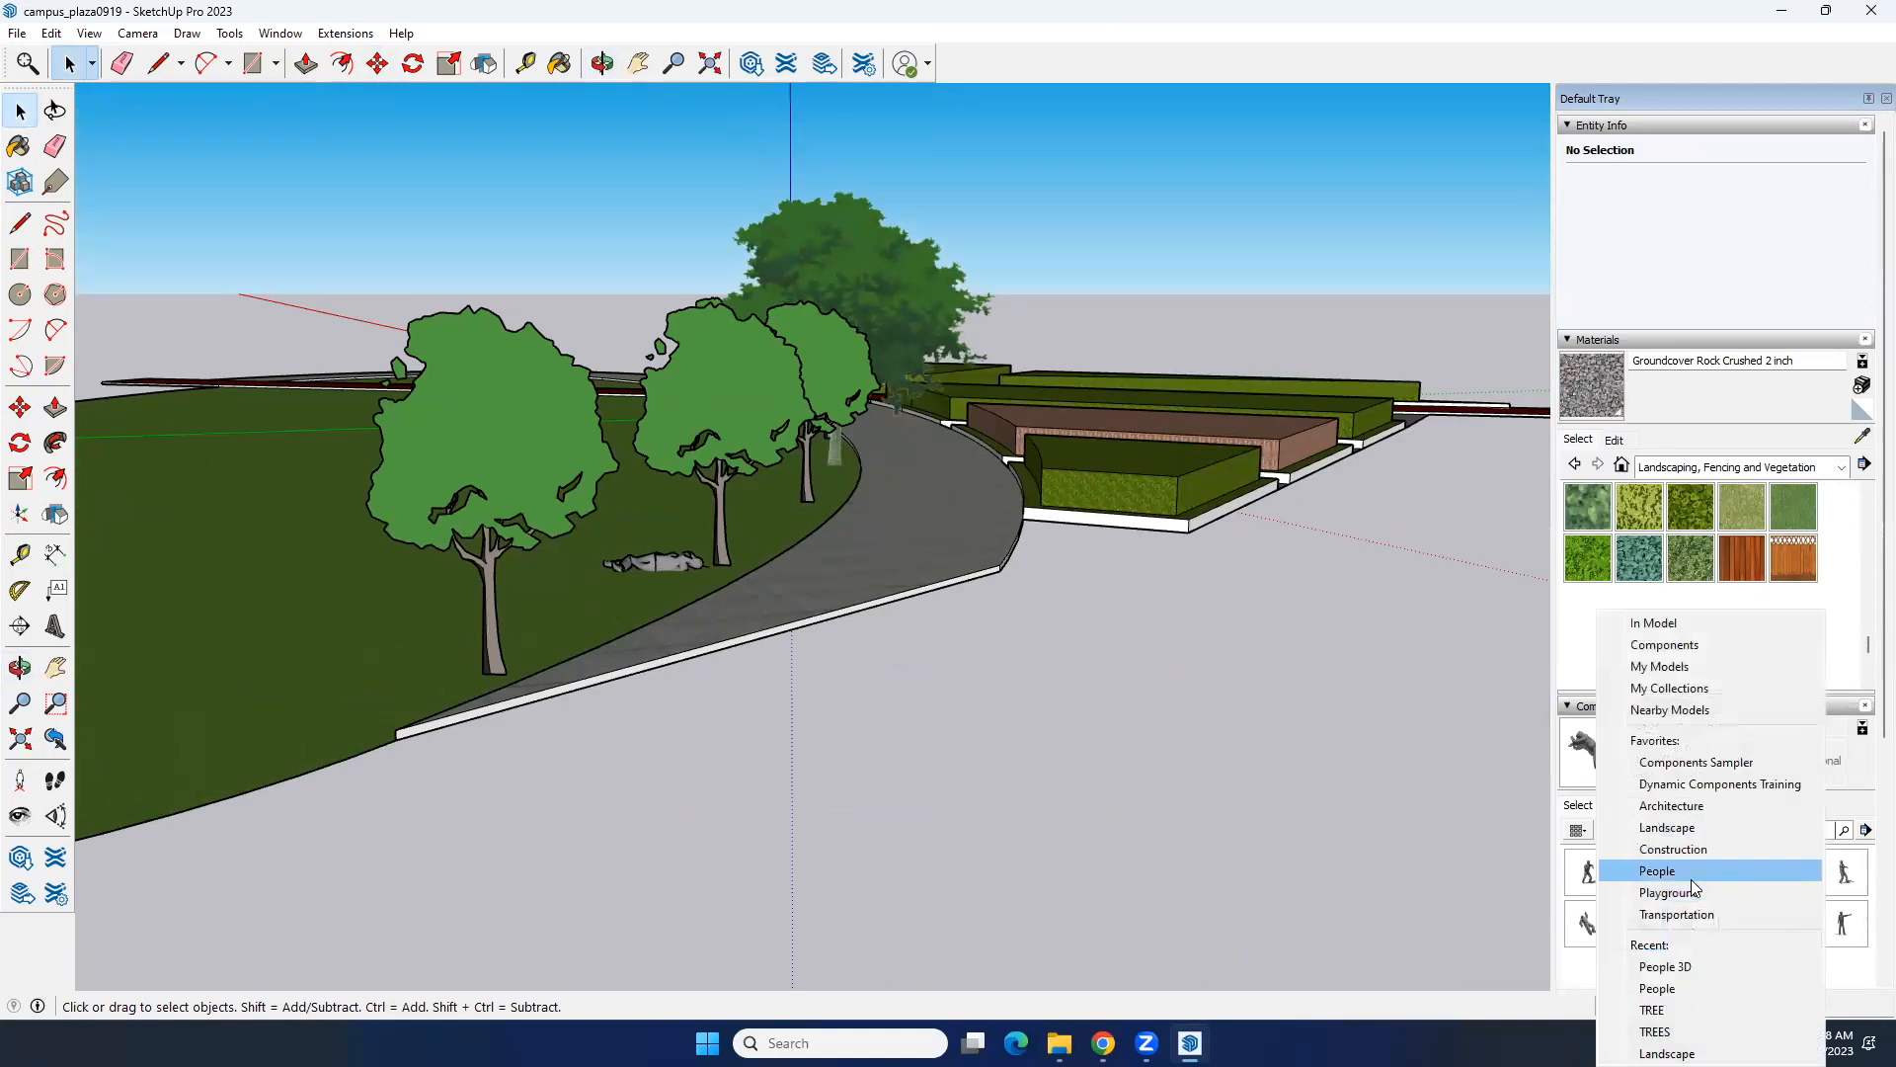
{"action": "left_click", "coordinate": [1690, 878]}
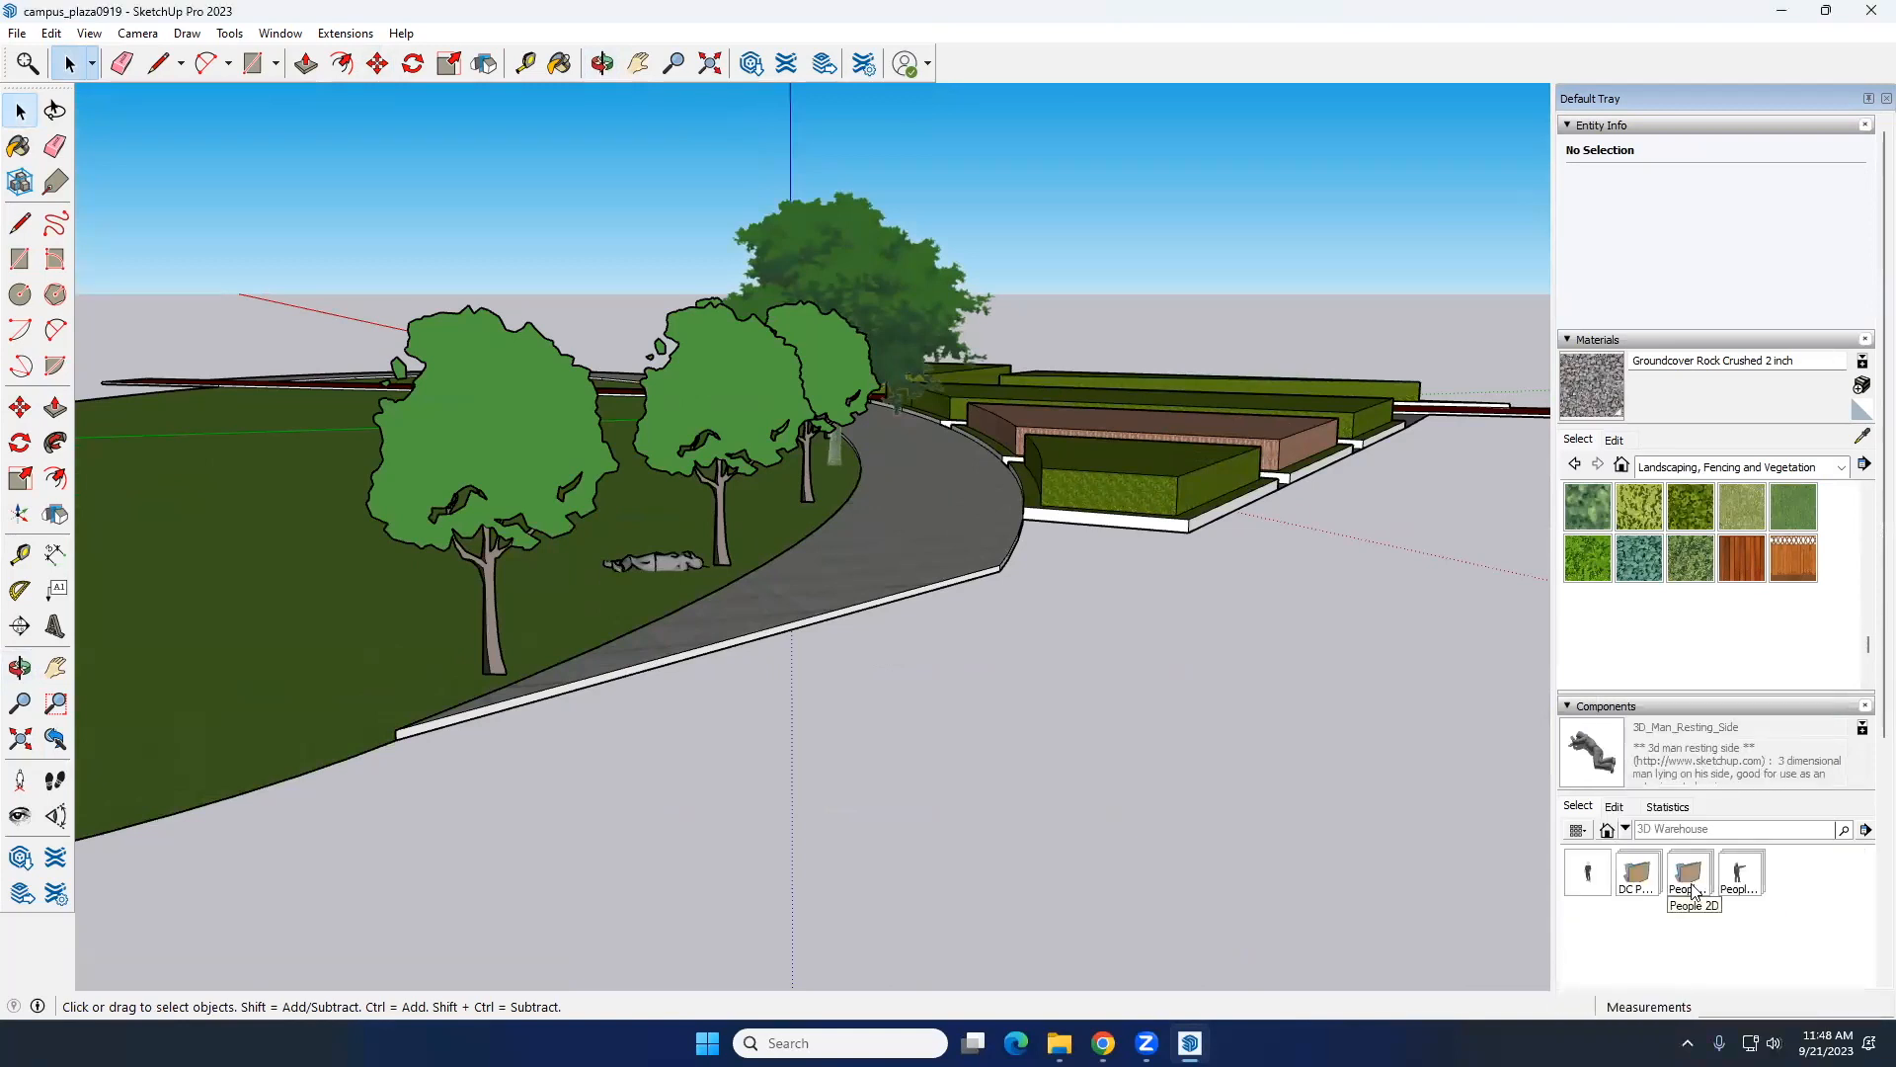
{"action": "left_click", "coordinate": [1649, 888]}
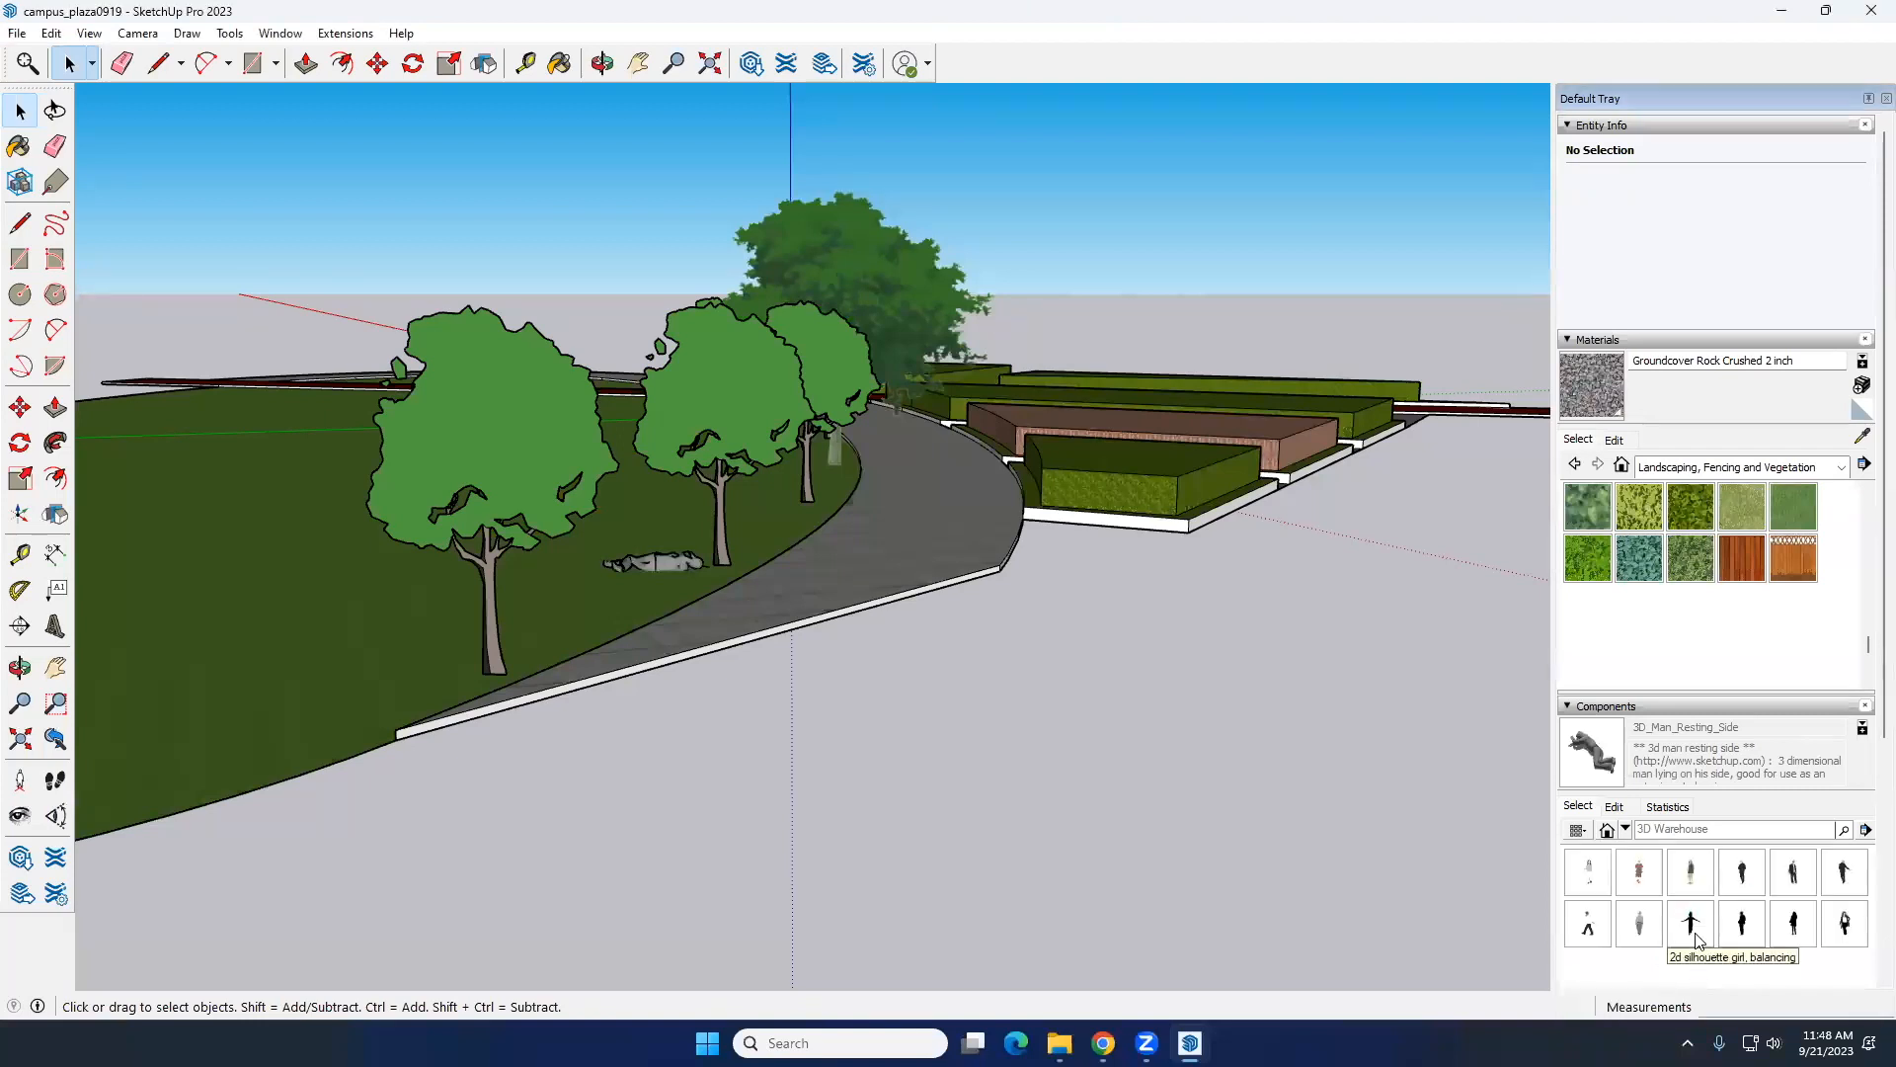
{"action": "left_click", "coordinate": [1742, 881]}
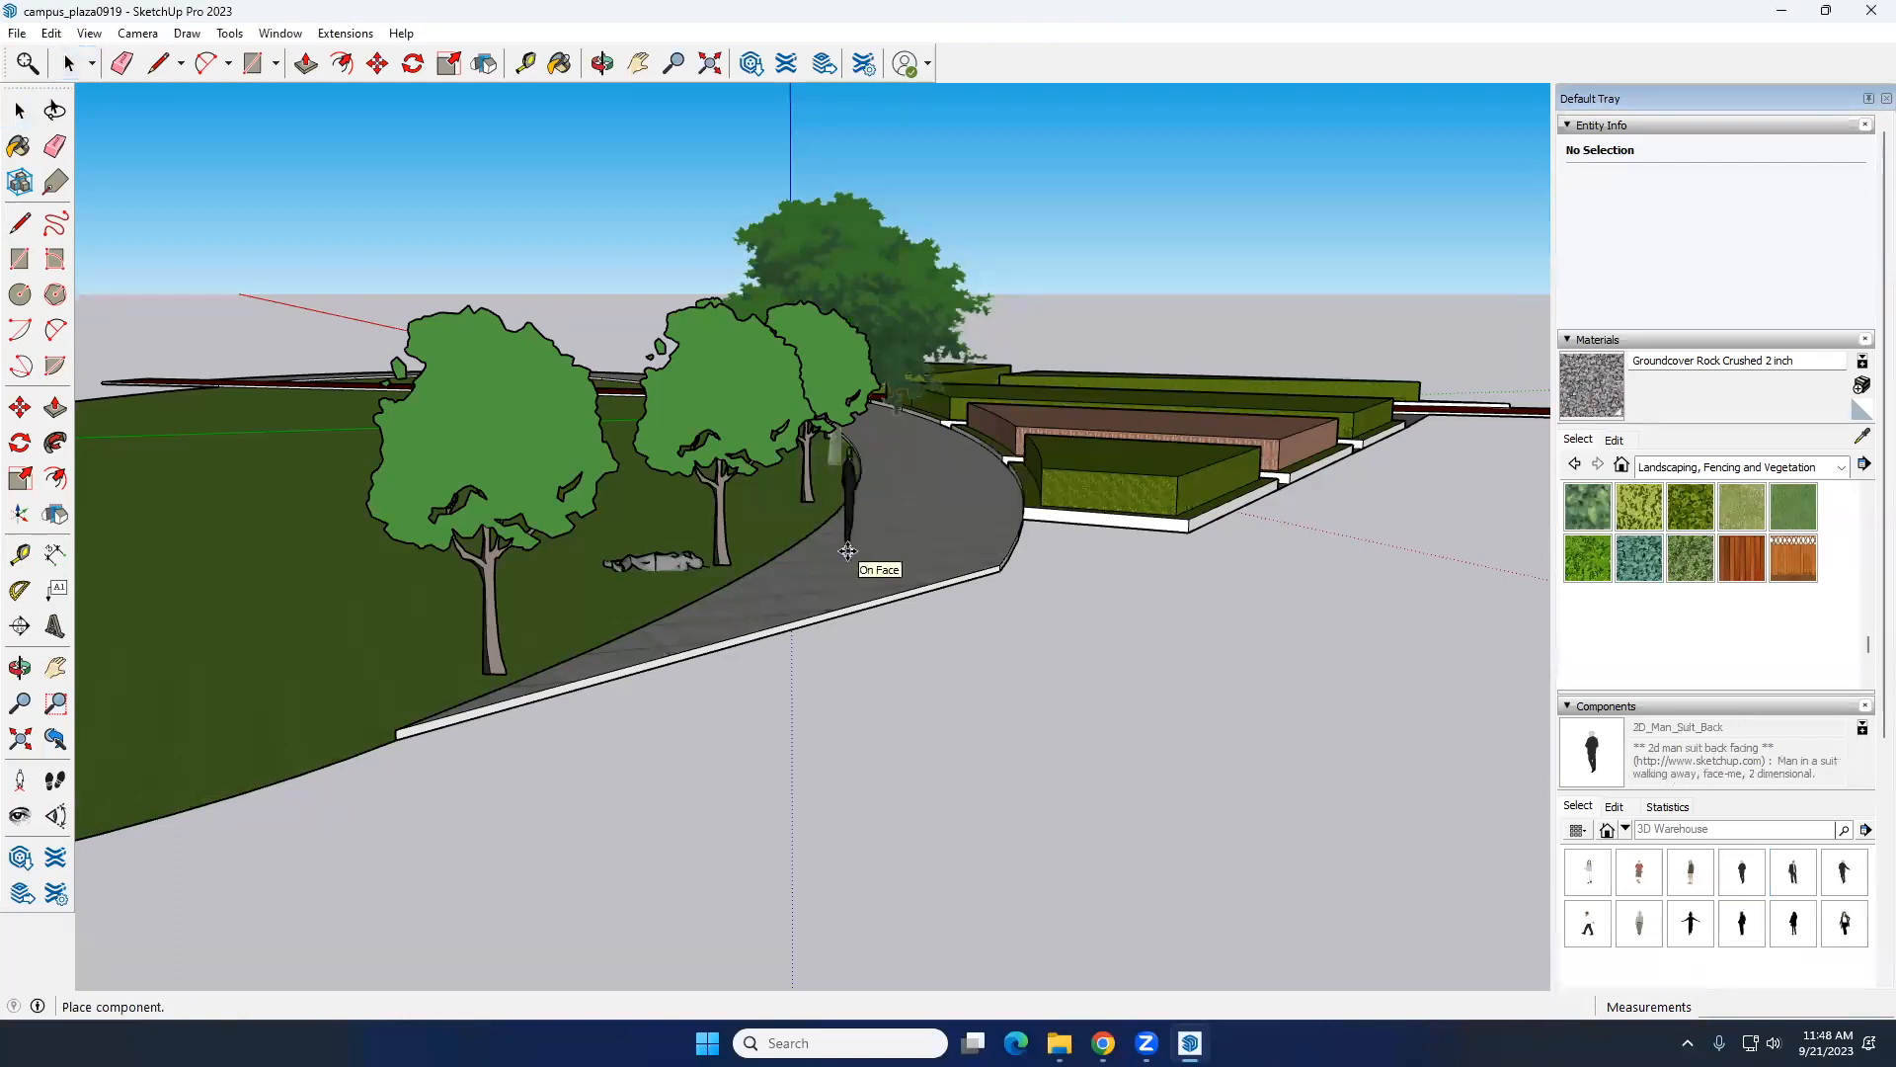
{"action": "left_click", "coordinate": [851, 546]}
{"action": "key", "text": "space"}
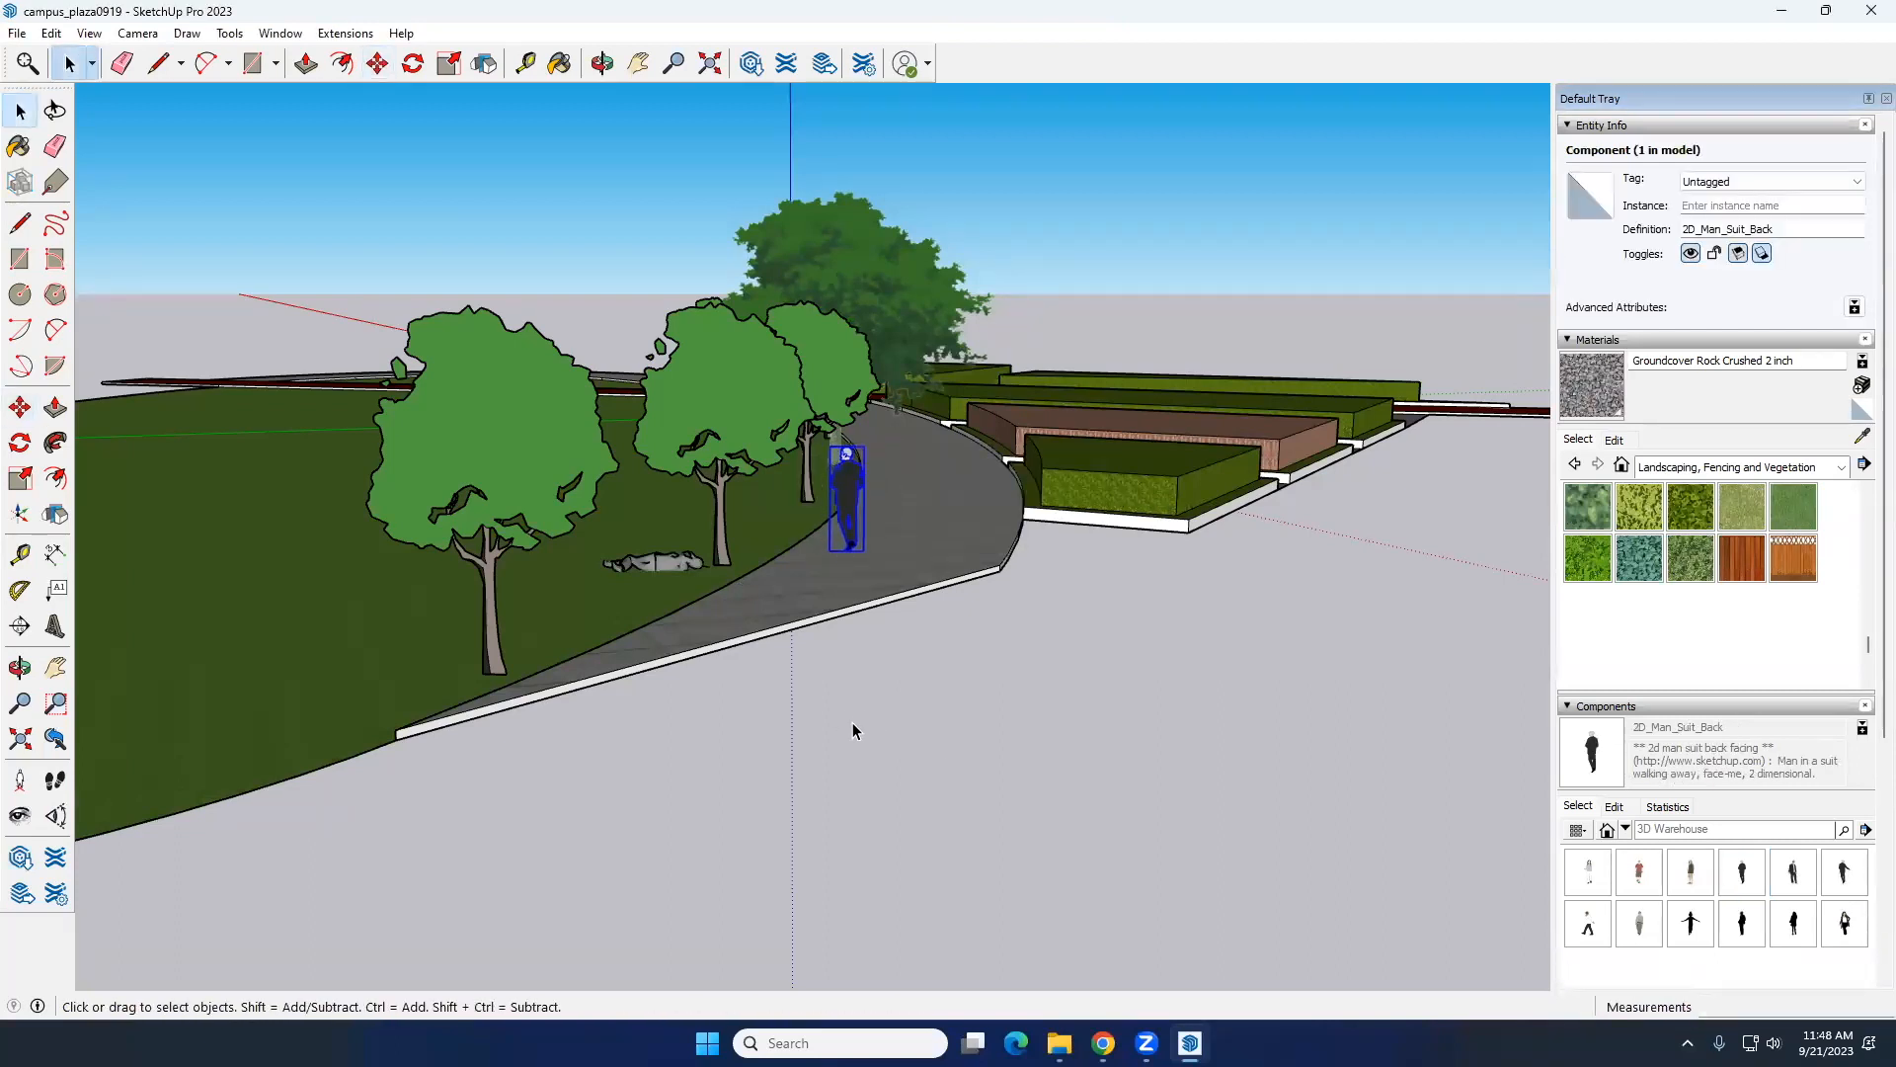
{"action": "left_click", "coordinate": [802, 725]}
Step: Look over the whole plaza from the outer side of the lawn, with the trees, path and placed figures in view
{"action": "middle_click_drag", "start_coordinate": [802, 725], "coordinate": [1040, 772]}
{"action": "middle_click_drag", "start_coordinate": [869, 767], "coordinate": [910, 785]}
{"action": "middle_click_drag", "start_coordinate": [605, 656], "coordinate": [716, 667]}
{"action": "scroll", "coordinate": [691, 649], "scroll_direction": "down", "scroll_amount": 5}
{"action": "double_click", "coordinate": [715, 666]}
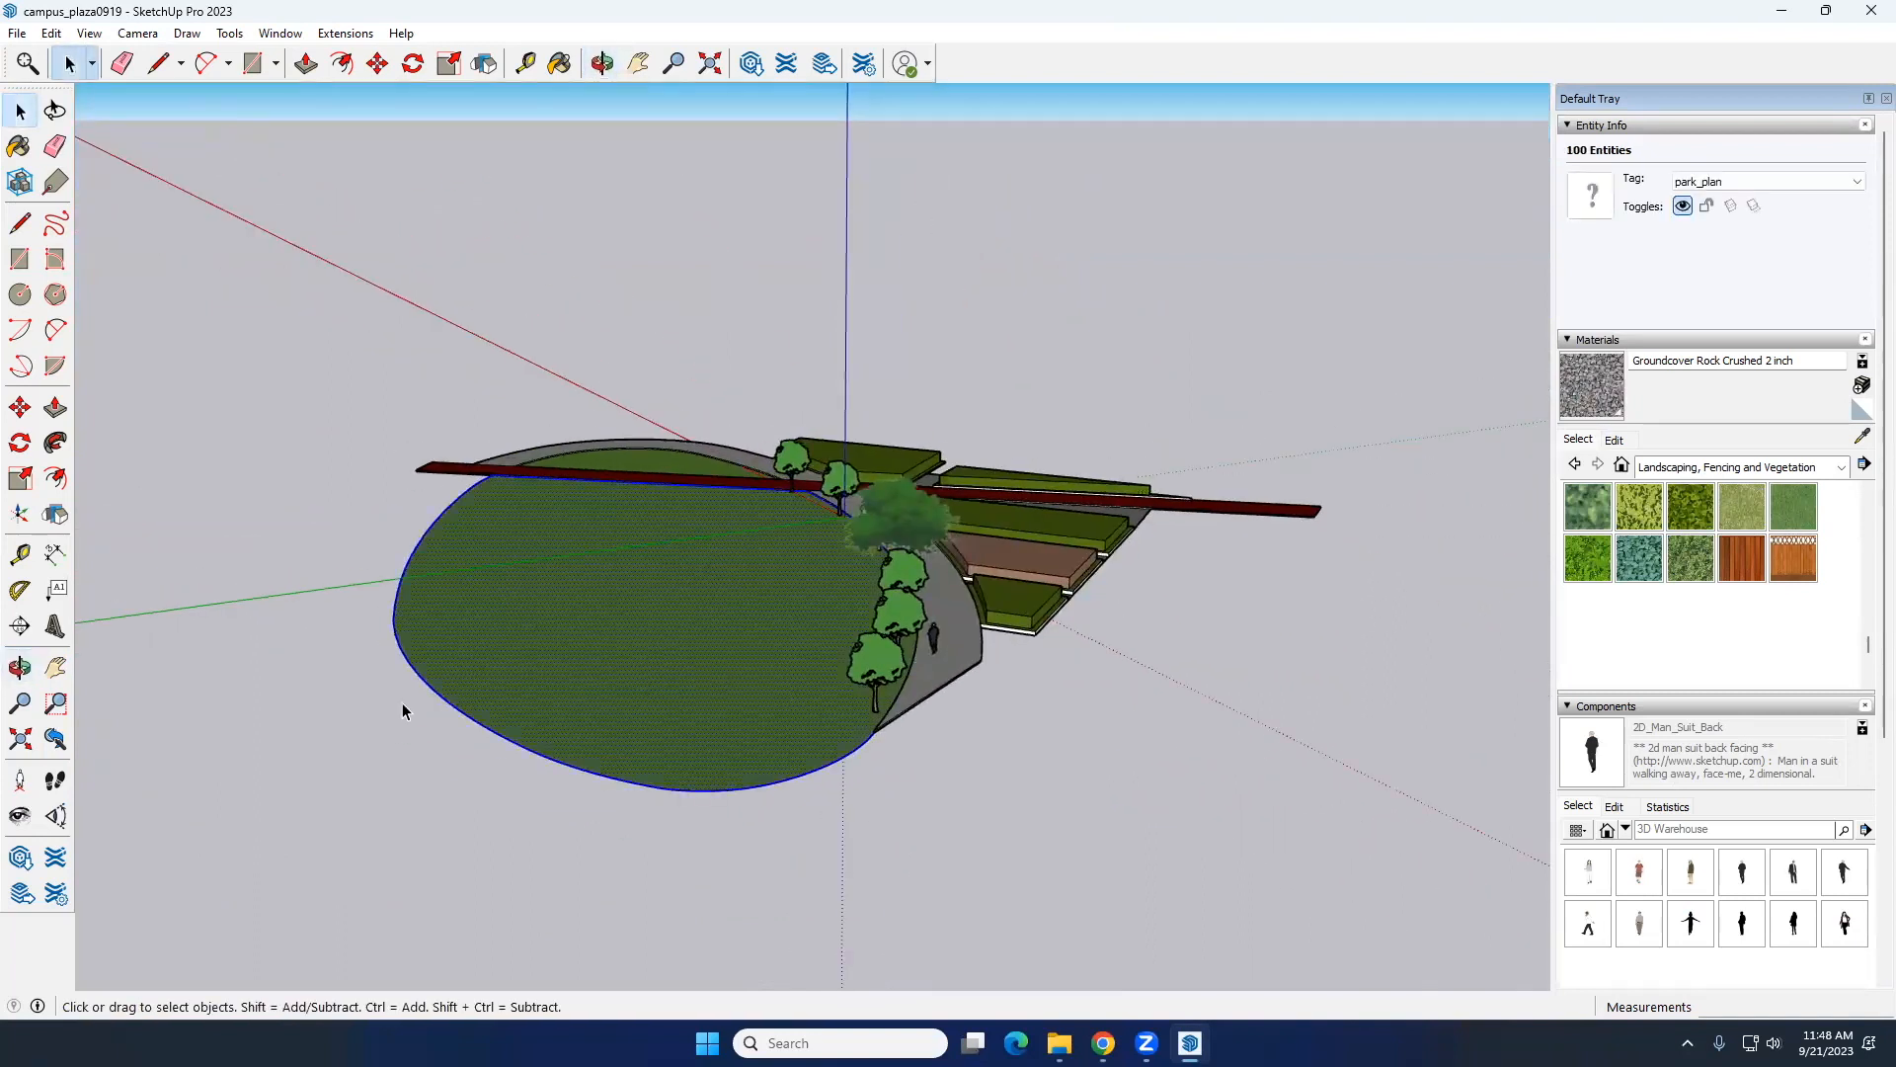
{"action": "left_click", "coordinate": [270, 649]}
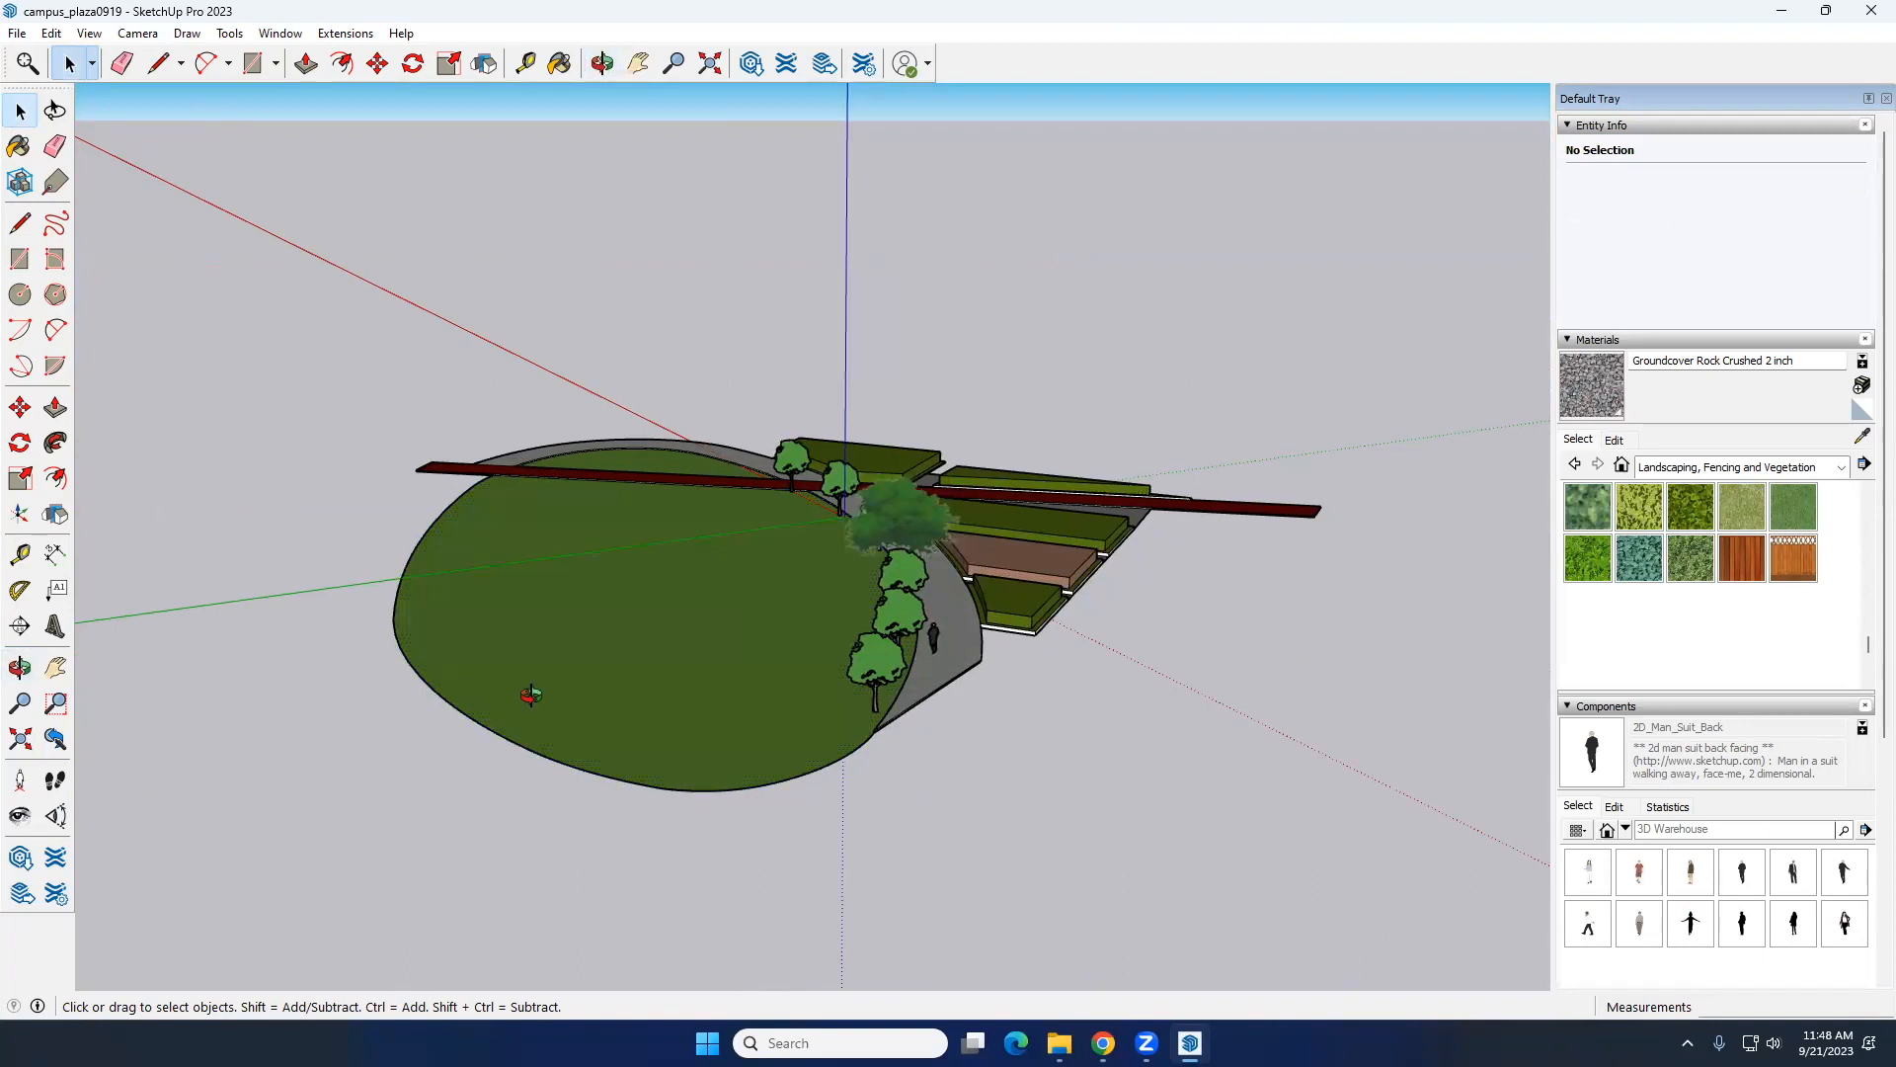
{"action": "middle_click_drag", "start_coordinate": [529, 691], "coordinate": [637, 647]}
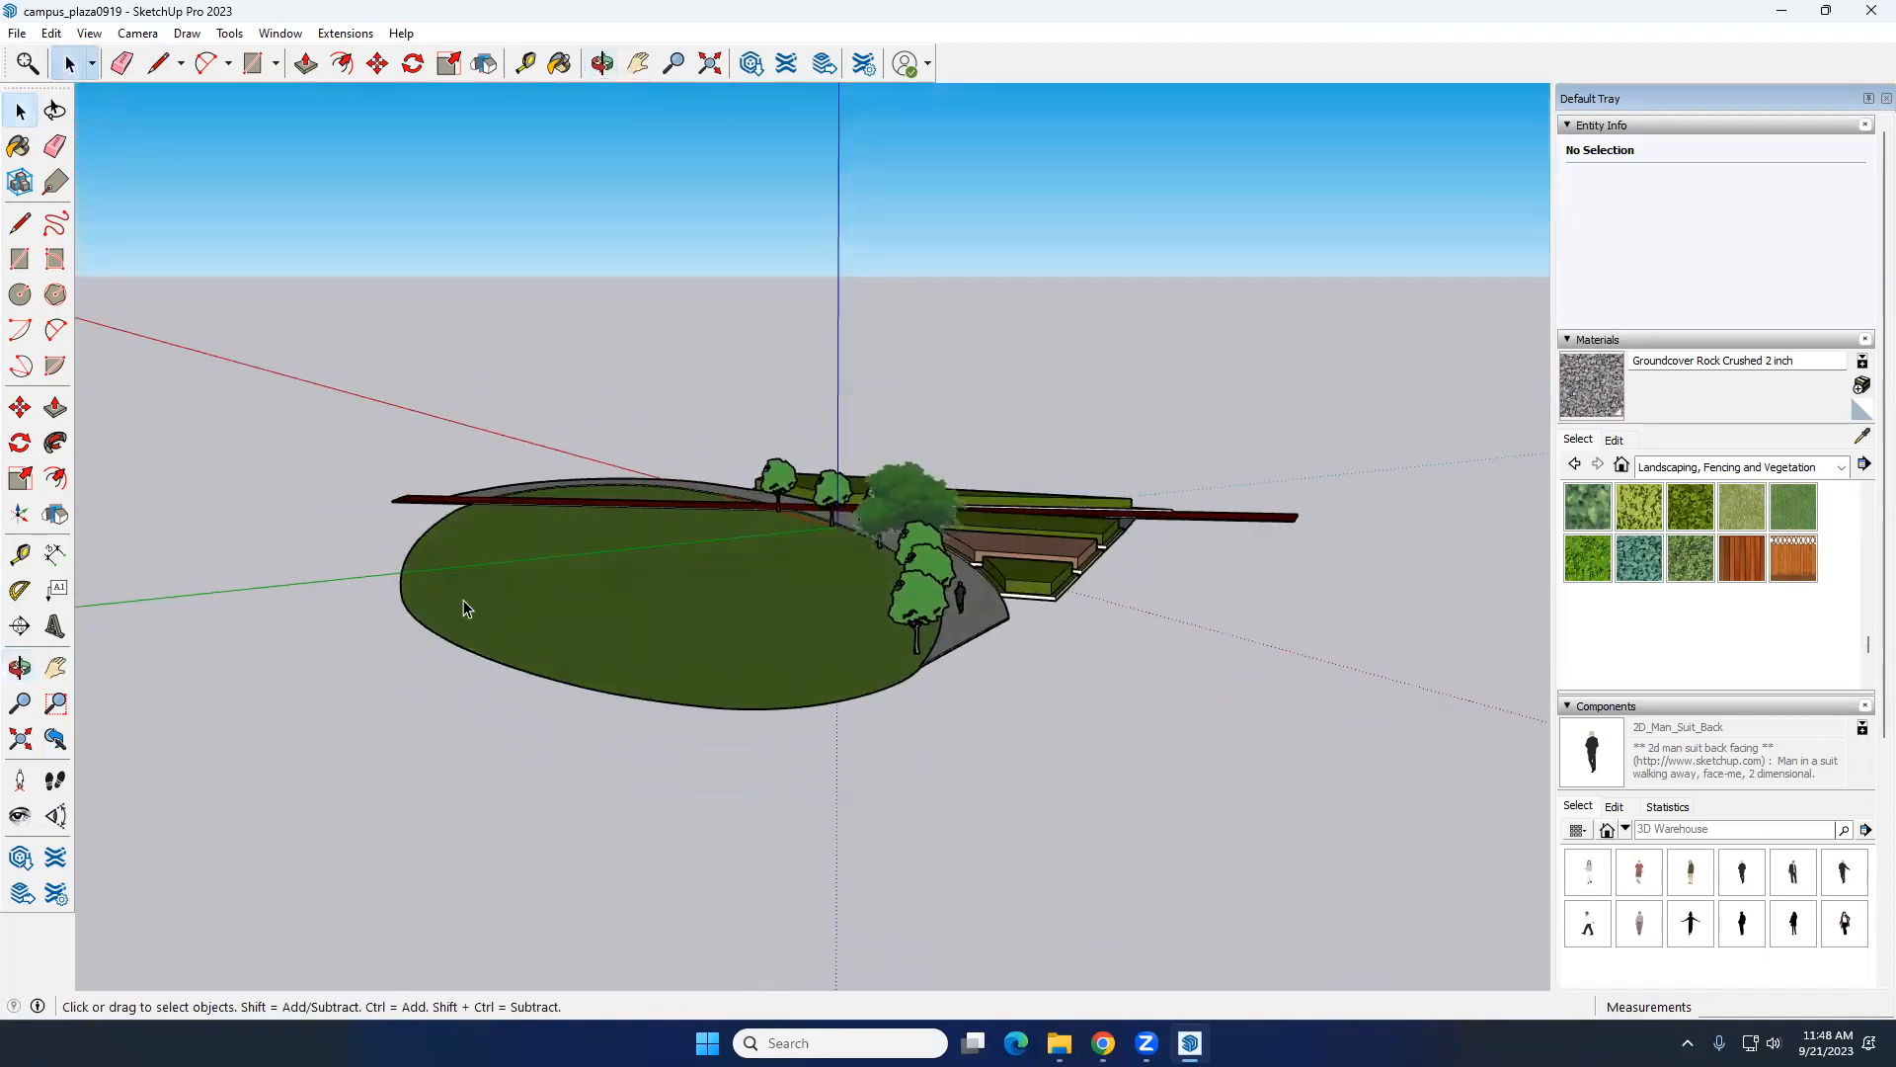
{"action": "middle_click_drag", "start_coordinate": [465, 606], "coordinate": [458, 606]}
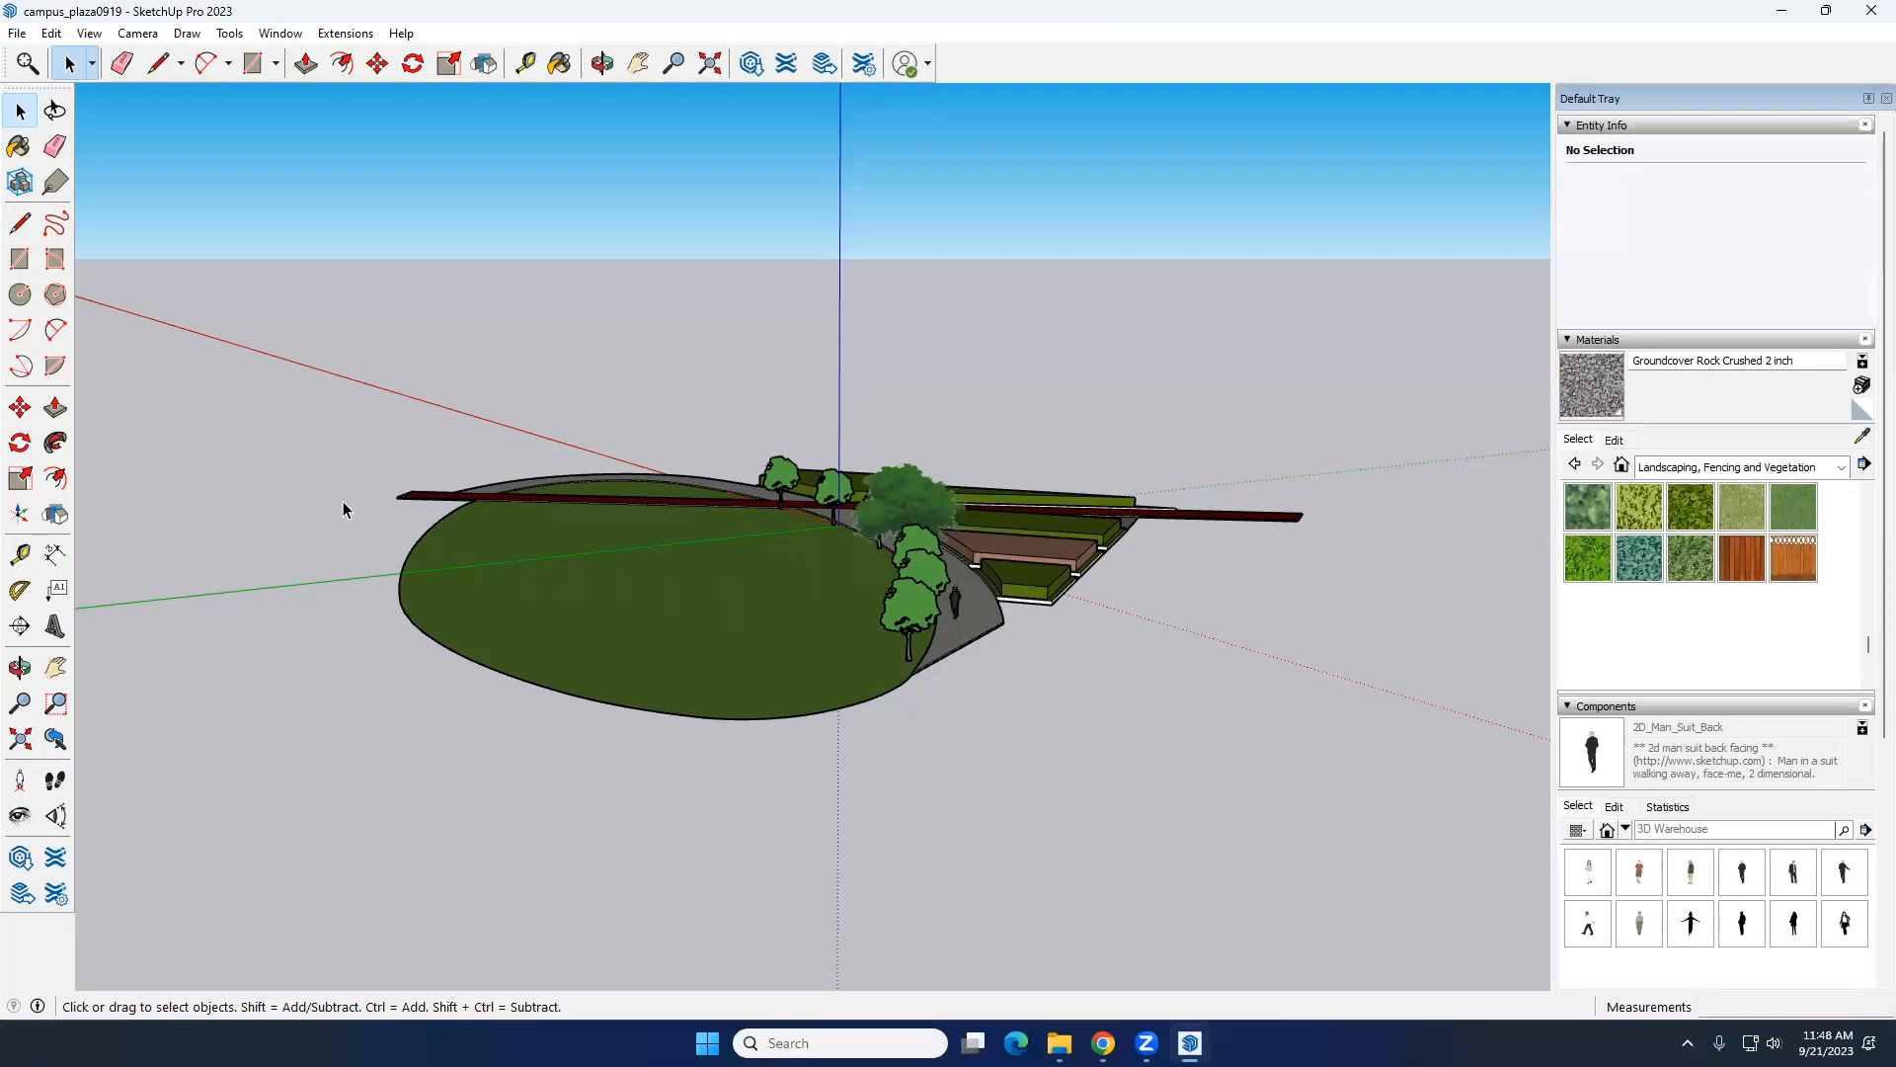
Step: Draw a rectangle about 10' by 7' on the empty ground beyond the lawn's outer edge
{"action": "left_click", "coordinate": [20, 259]}
{"action": "middle_click_drag", "start_coordinate": [217, 652], "coordinate": [281, 705]}
{"action": "scroll", "coordinate": [262, 692], "scroll_direction": "up", "scroll_amount": 5}
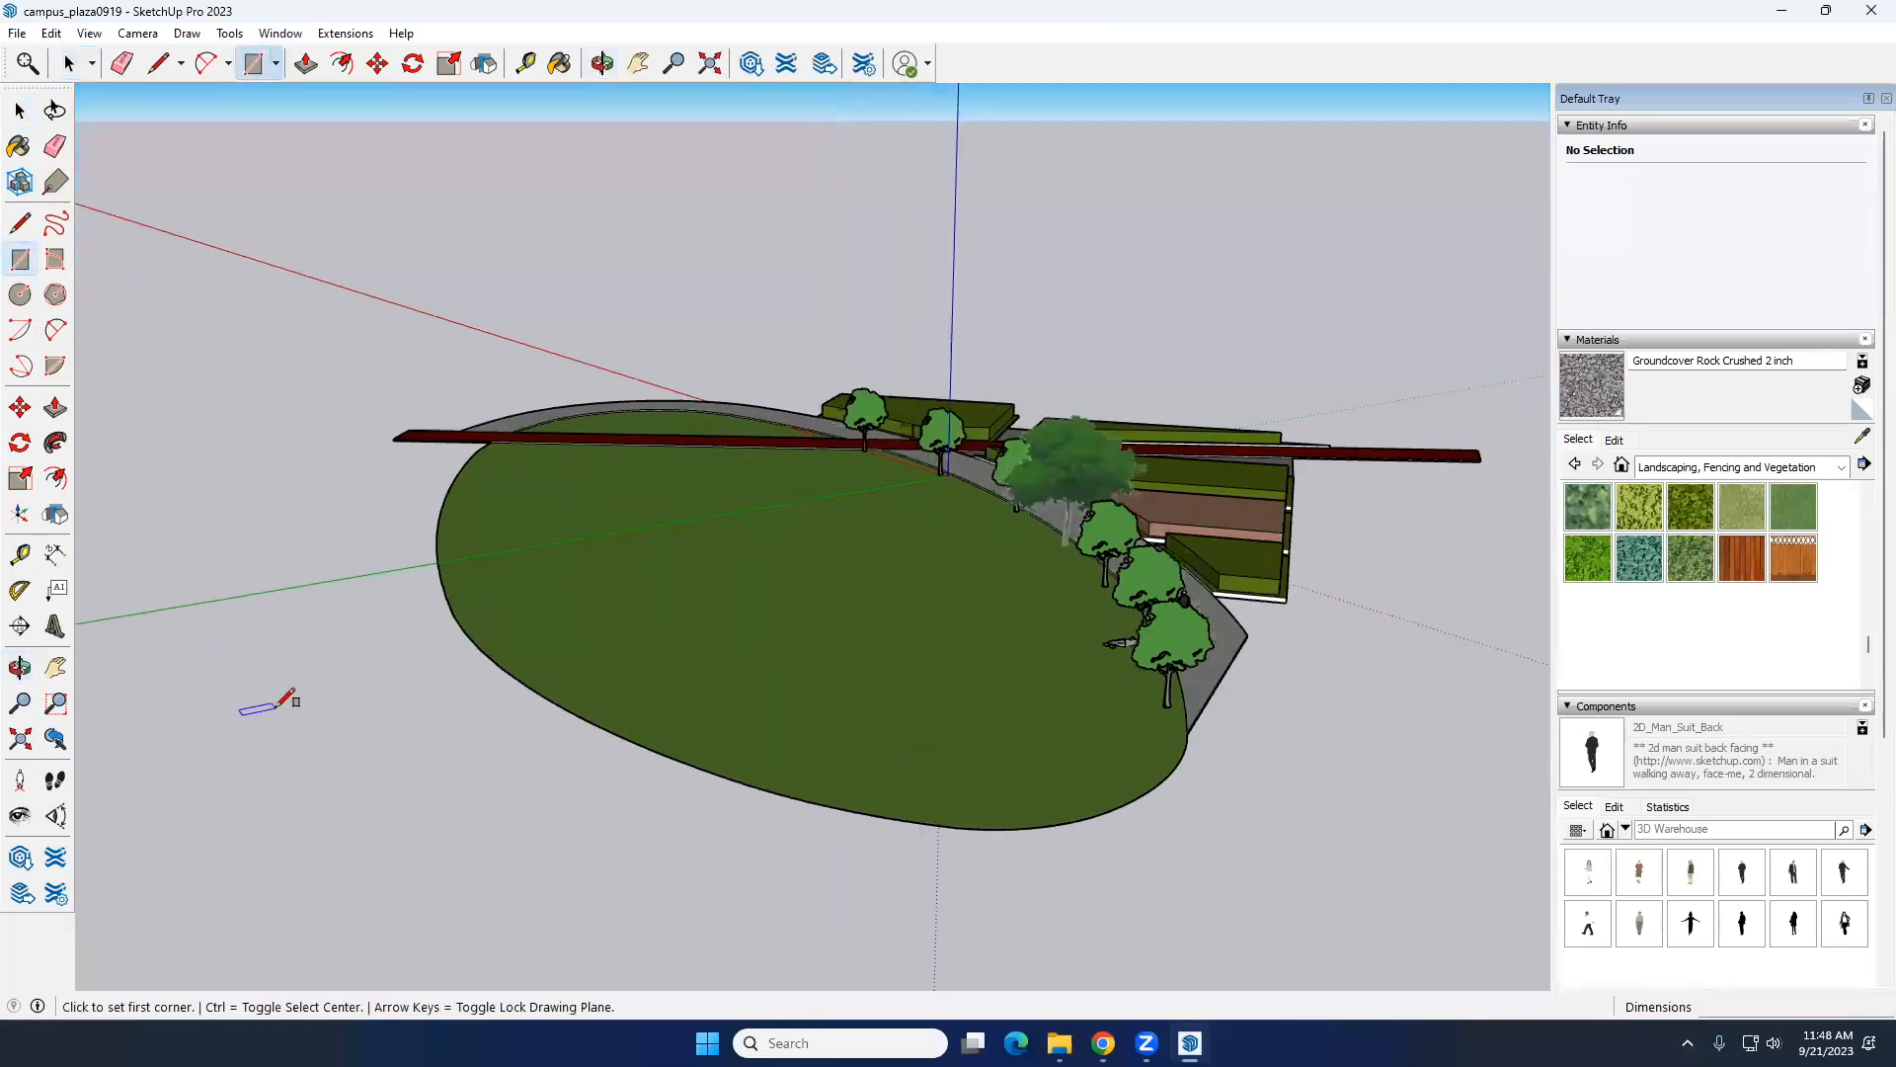
{"action": "left_click", "coordinate": [264, 688]}
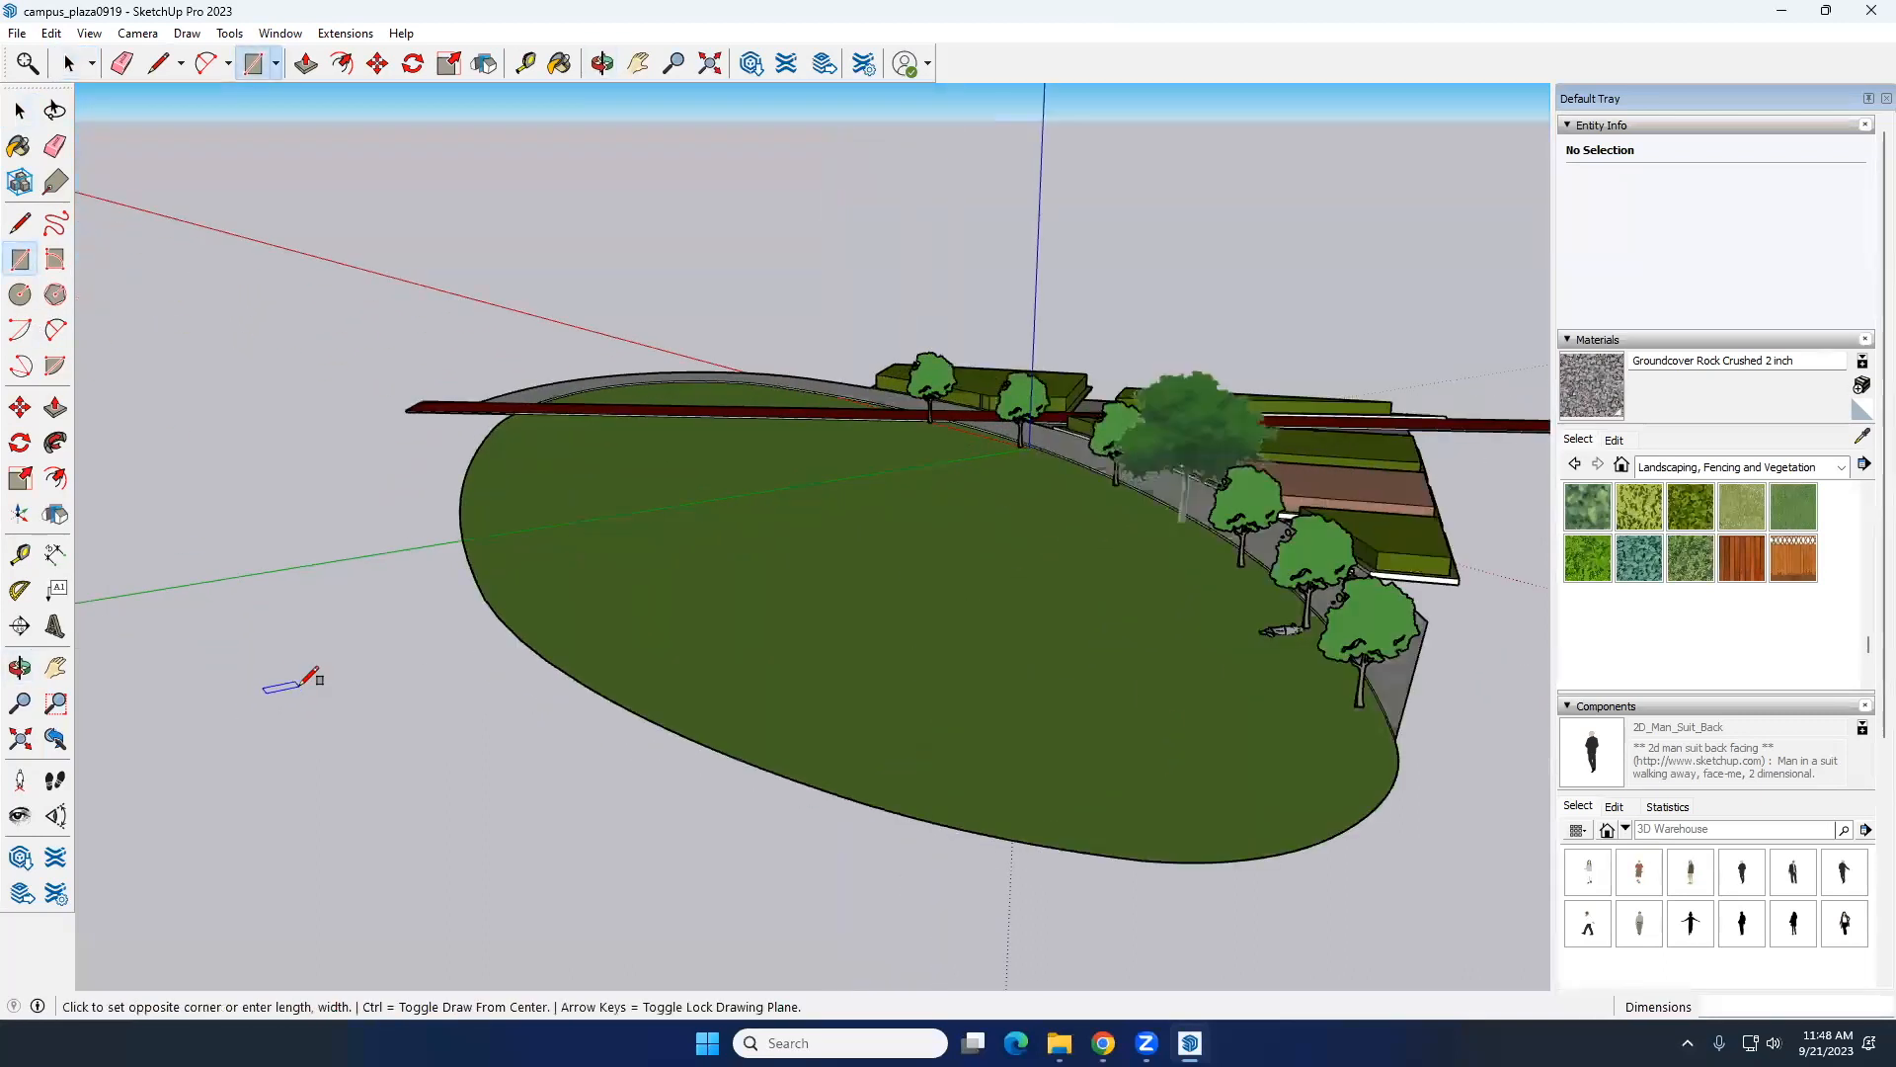
{"action": "left_click", "coordinate": [395, 703]}
{"action": "key", "text": "space"}
{"action": "scroll", "coordinate": [367, 713], "scroll_direction": "up", "scroll_amount": 1}
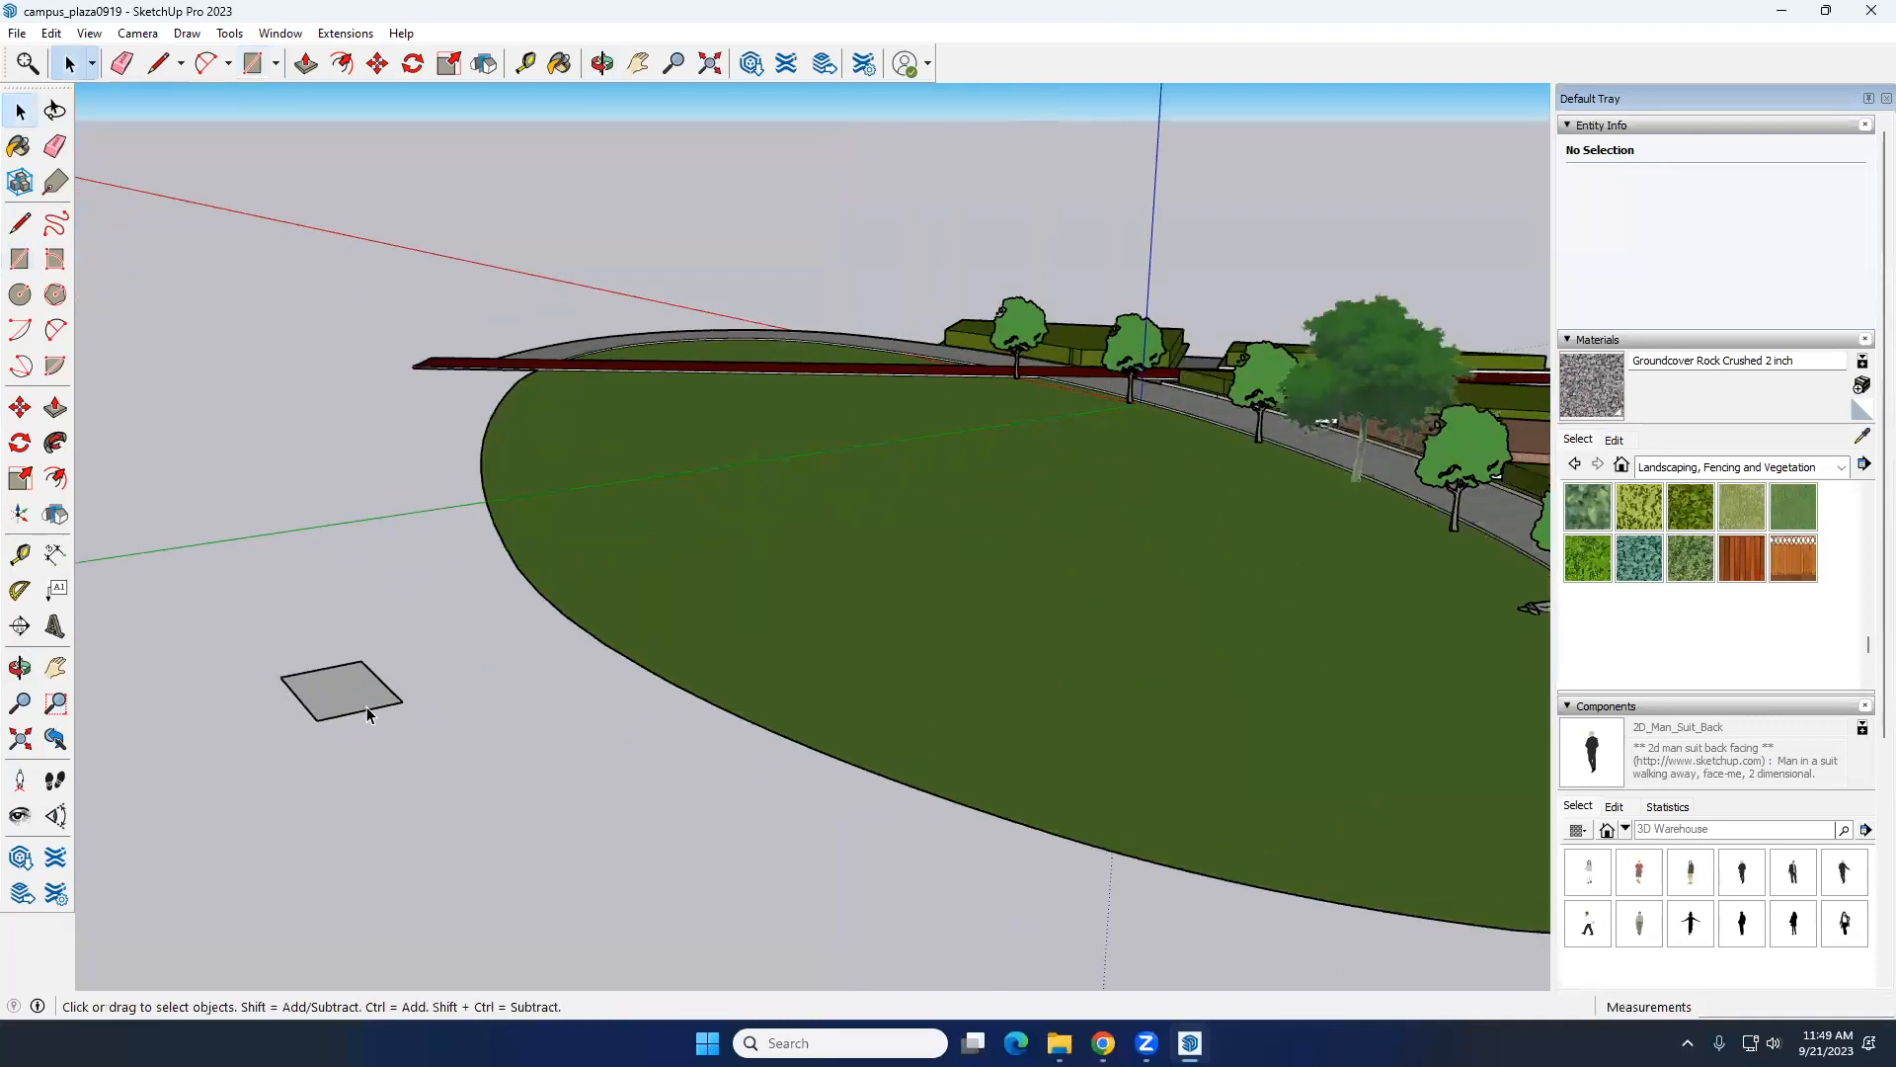
Step: Draw a tall vertical line upward from the rectangle corner nearest the lawn
{"action": "left_click", "coordinate": [361, 713]}
{"action": "scroll", "coordinate": [445, 703], "scroll_direction": "up", "scroll_amount": 4}
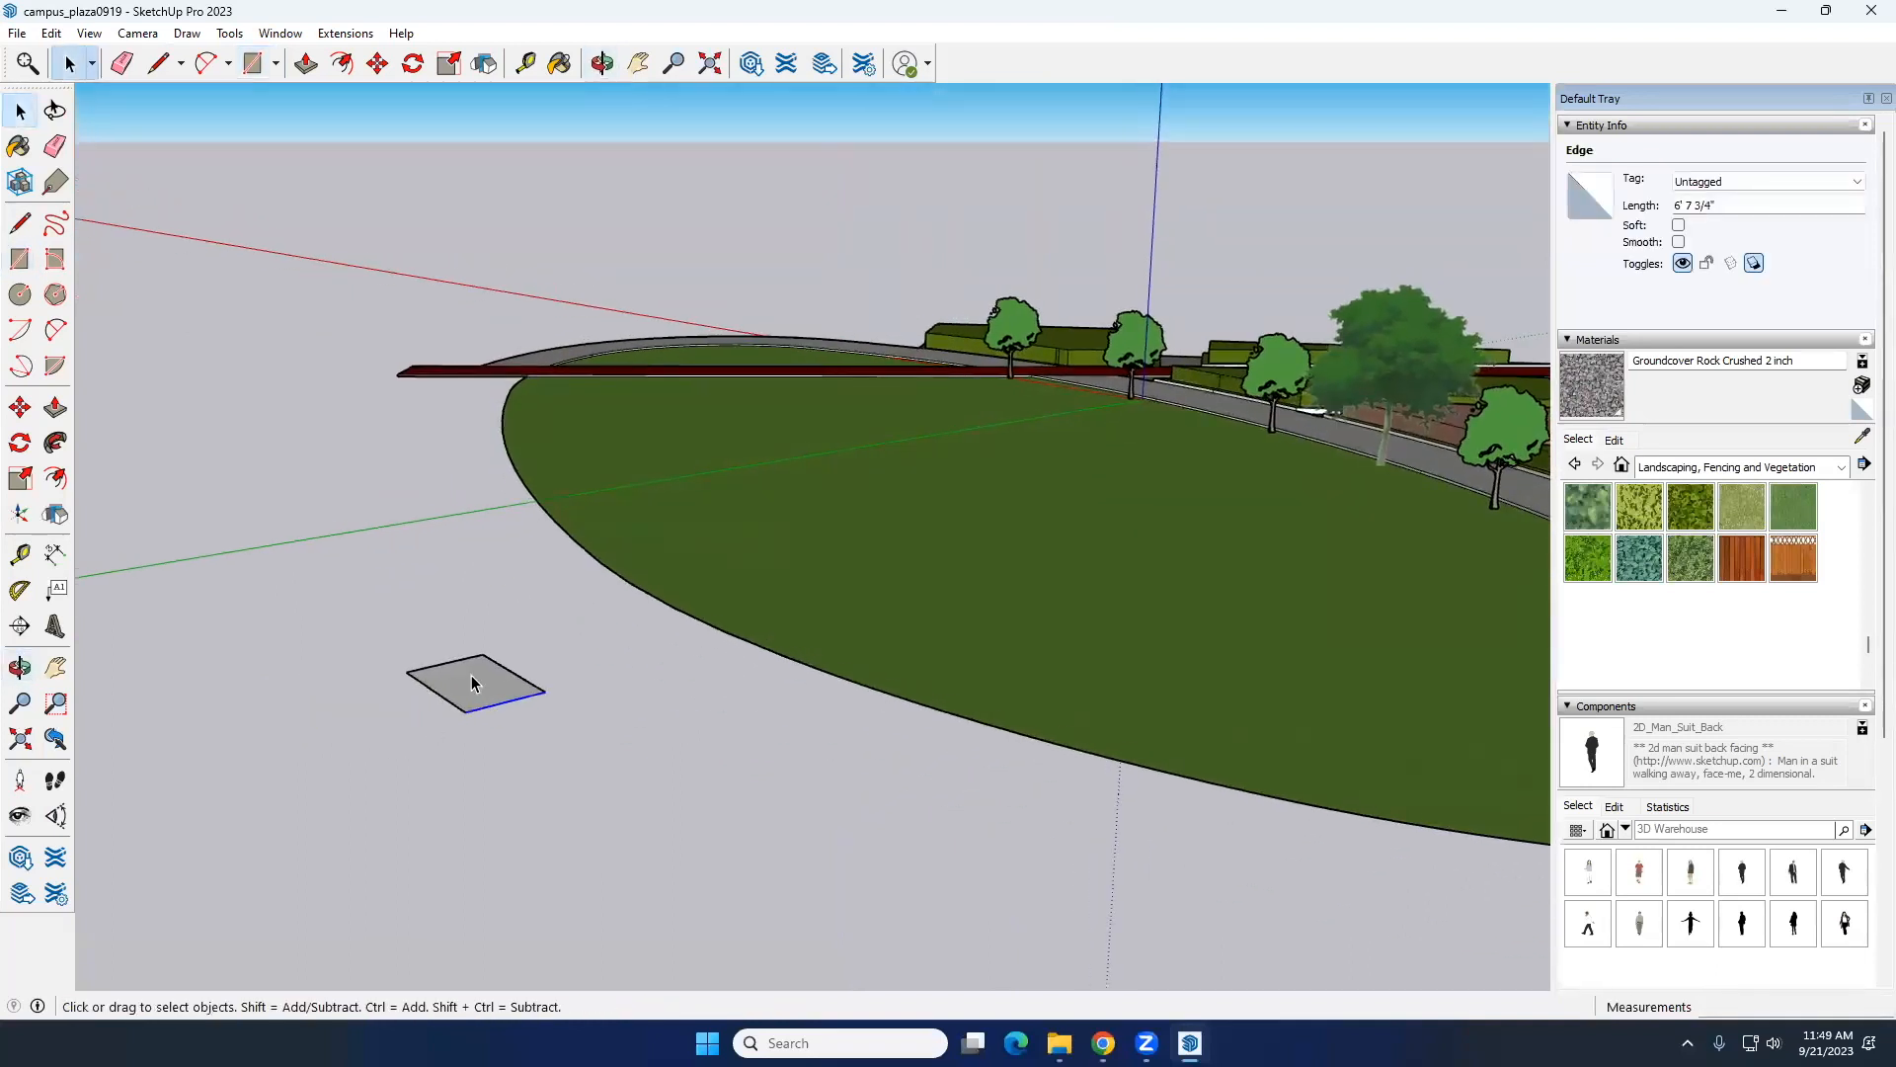
{"action": "left_click", "coordinate": [21, 225]}
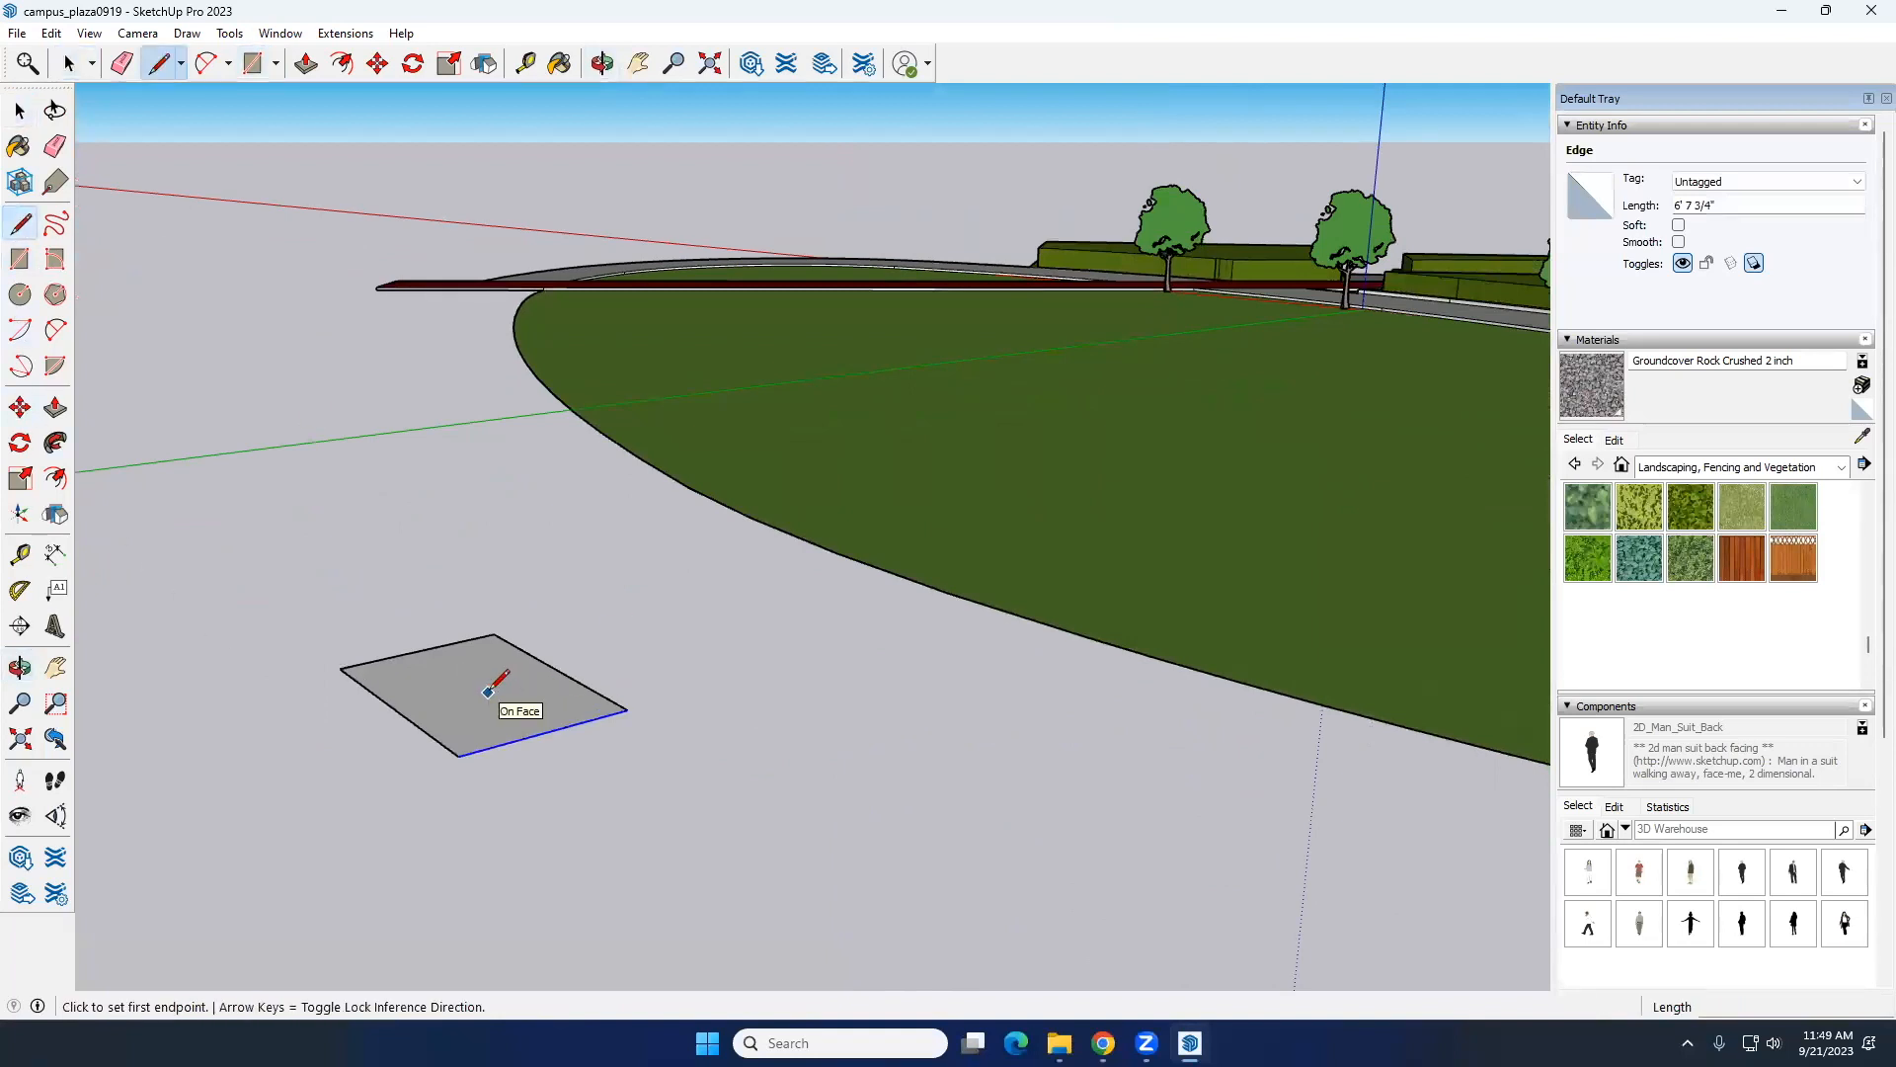
{"action": "left_click", "coordinate": [627, 709]}
{"action": "left_click", "coordinate": [618, 245]}
{"action": "key", "text": "space"}
{"action": "scroll", "coordinate": [604, 692], "scroll_direction": "down", "scroll_amount": 4}
{"action": "middle_click_drag", "start_coordinate": [602, 761], "coordinate": [671, 775]}
{"action": "scroll", "coordinate": [660, 679], "scroll_direction": "up", "scroll_amount": 2}
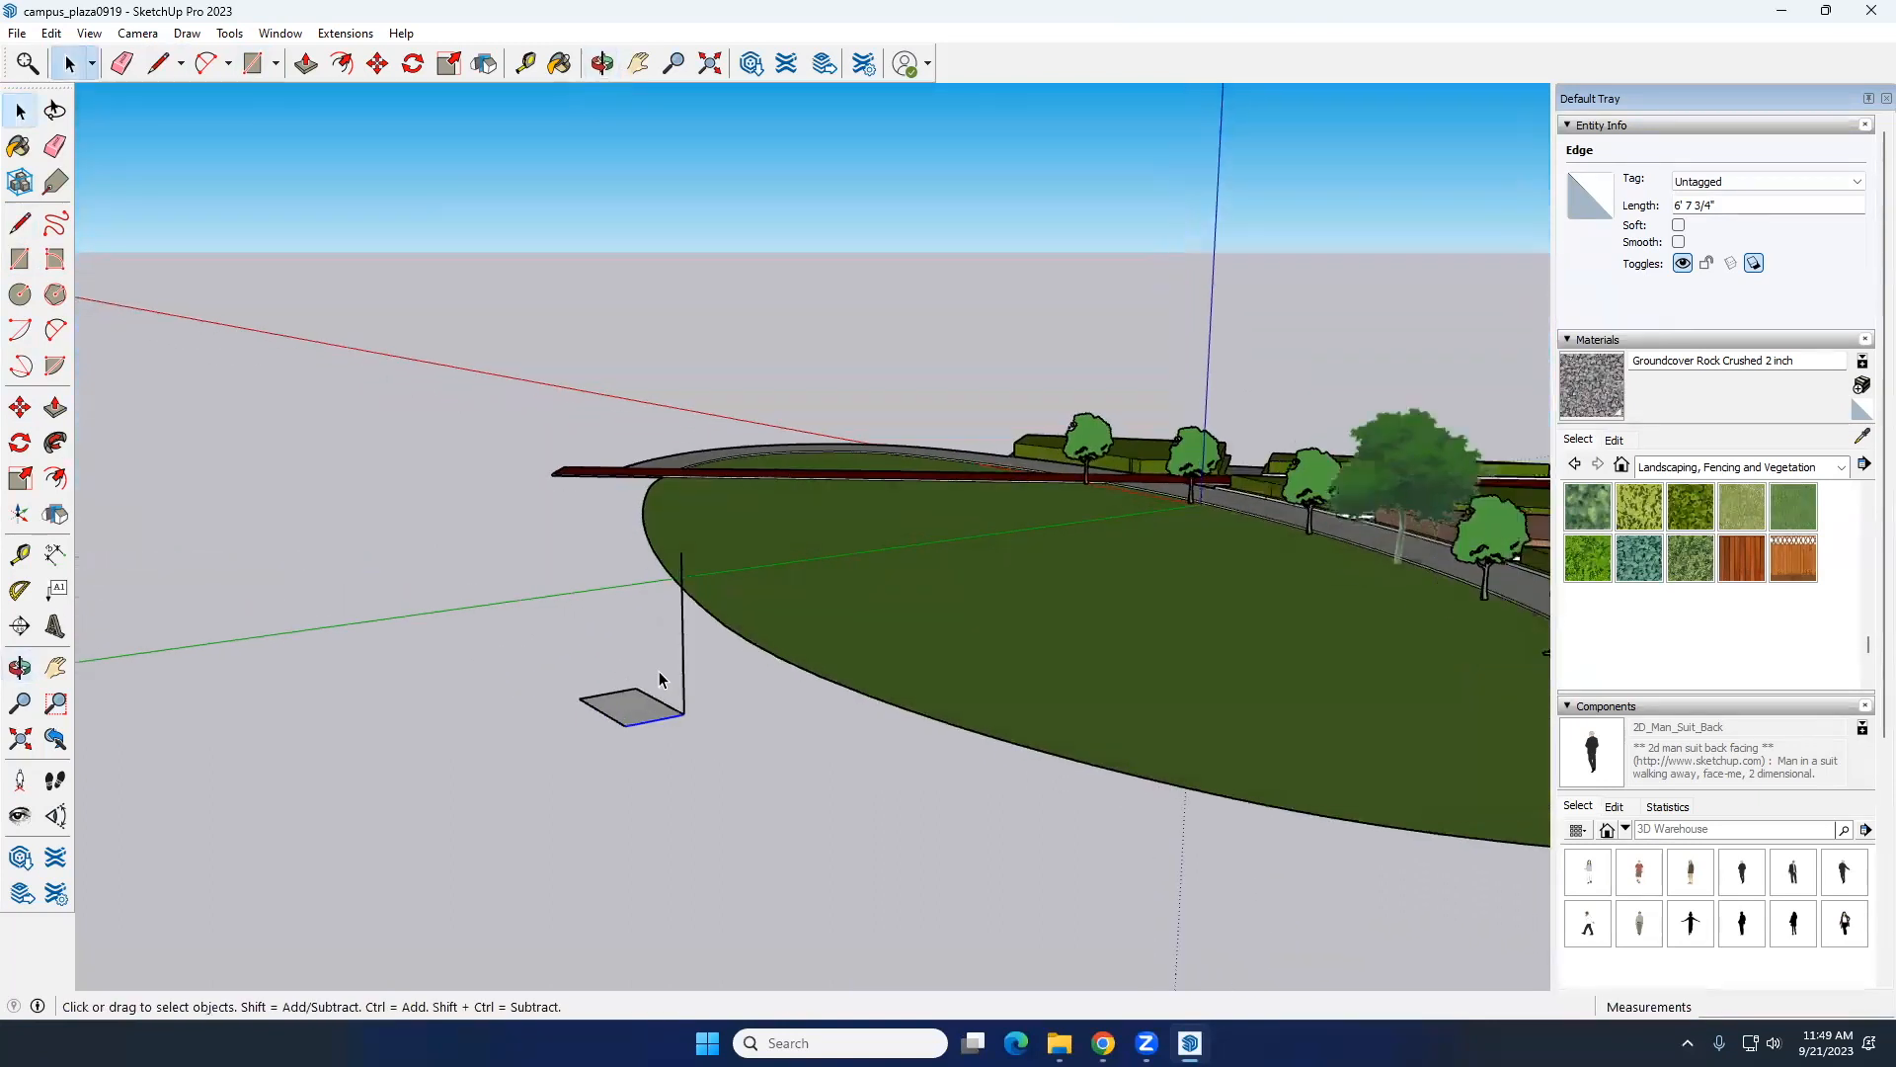
Step: Draw a sloping line from the top of the vertical line down to the rectangle's diagonally opposite corner
{"action": "scroll", "coordinate": [662, 686], "scroll_direction": "up", "scroll_amount": 3}
{"action": "middle_click_drag", "start_coordinate": [623, 713], "coordinate": [610, 841]}
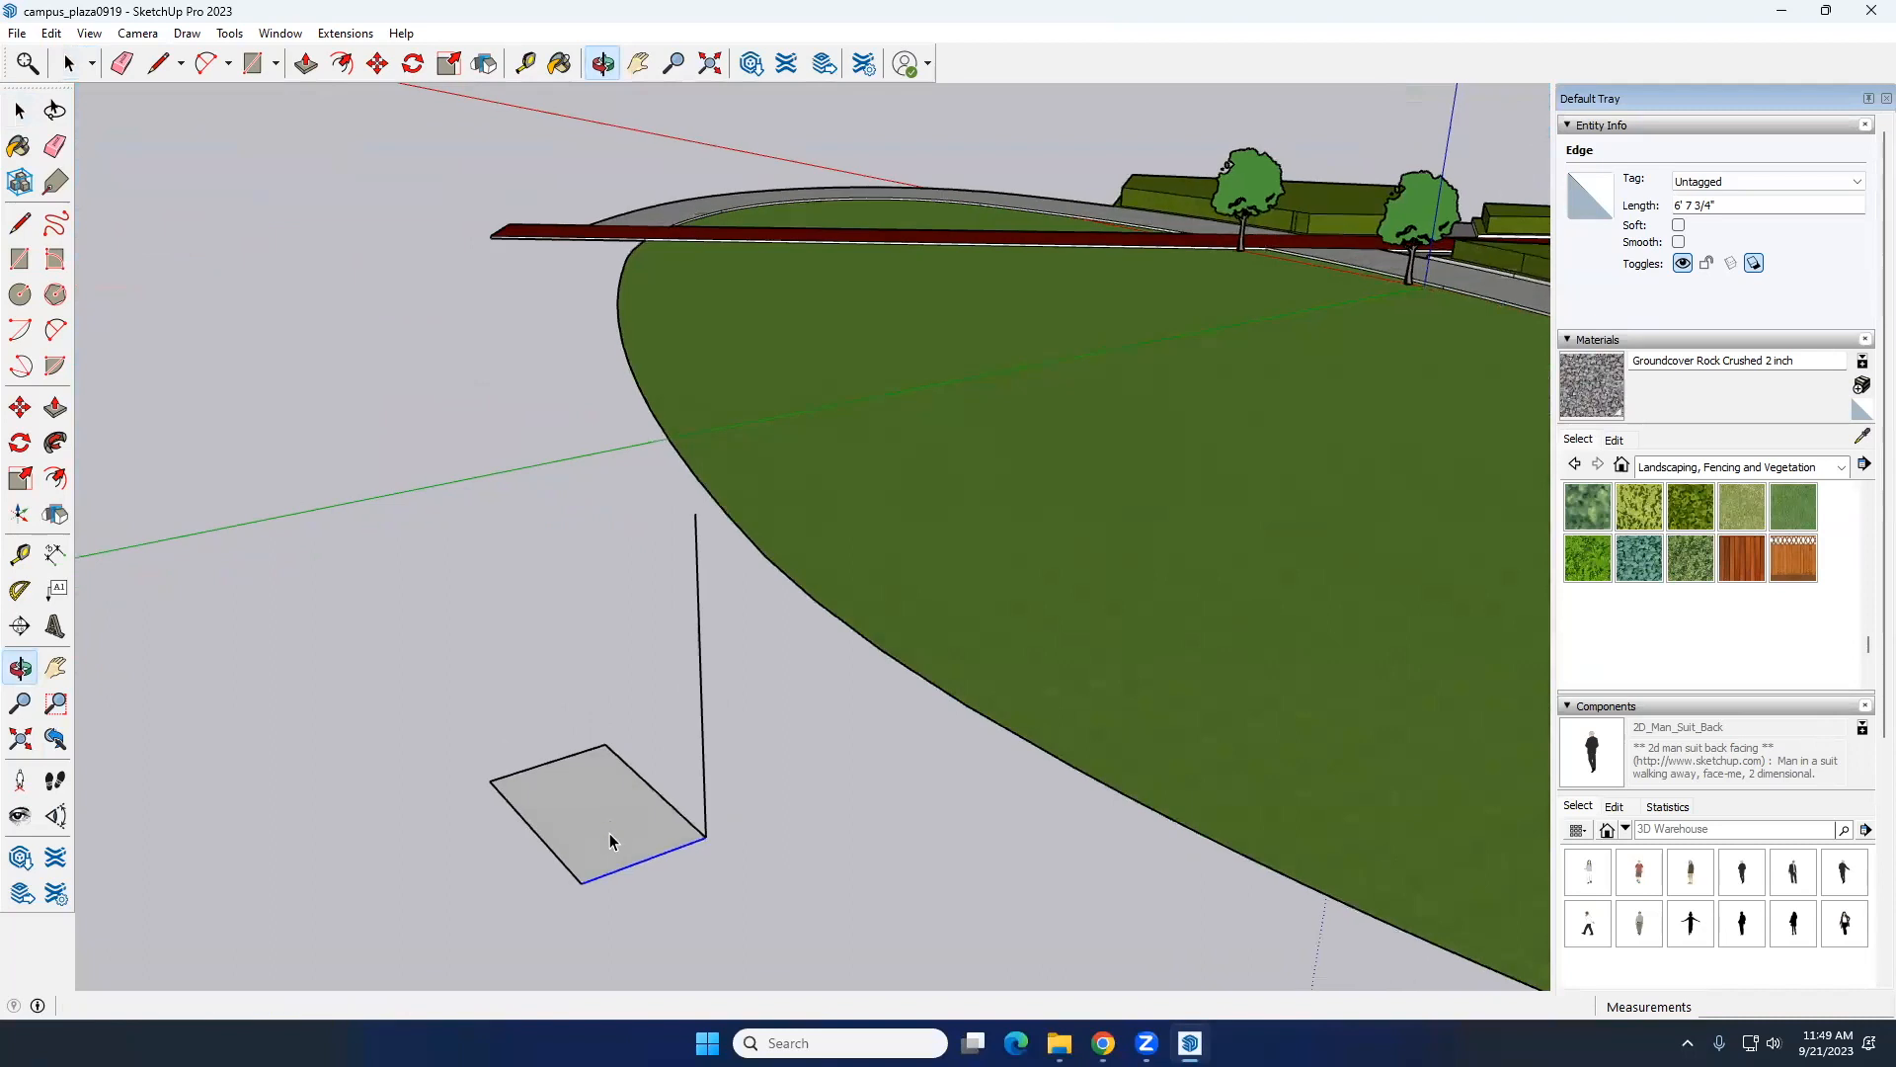
{"action": "left_click", "coordinate": [16, 231]}
{"action": "left_click", "coordinate": [695, 514]}
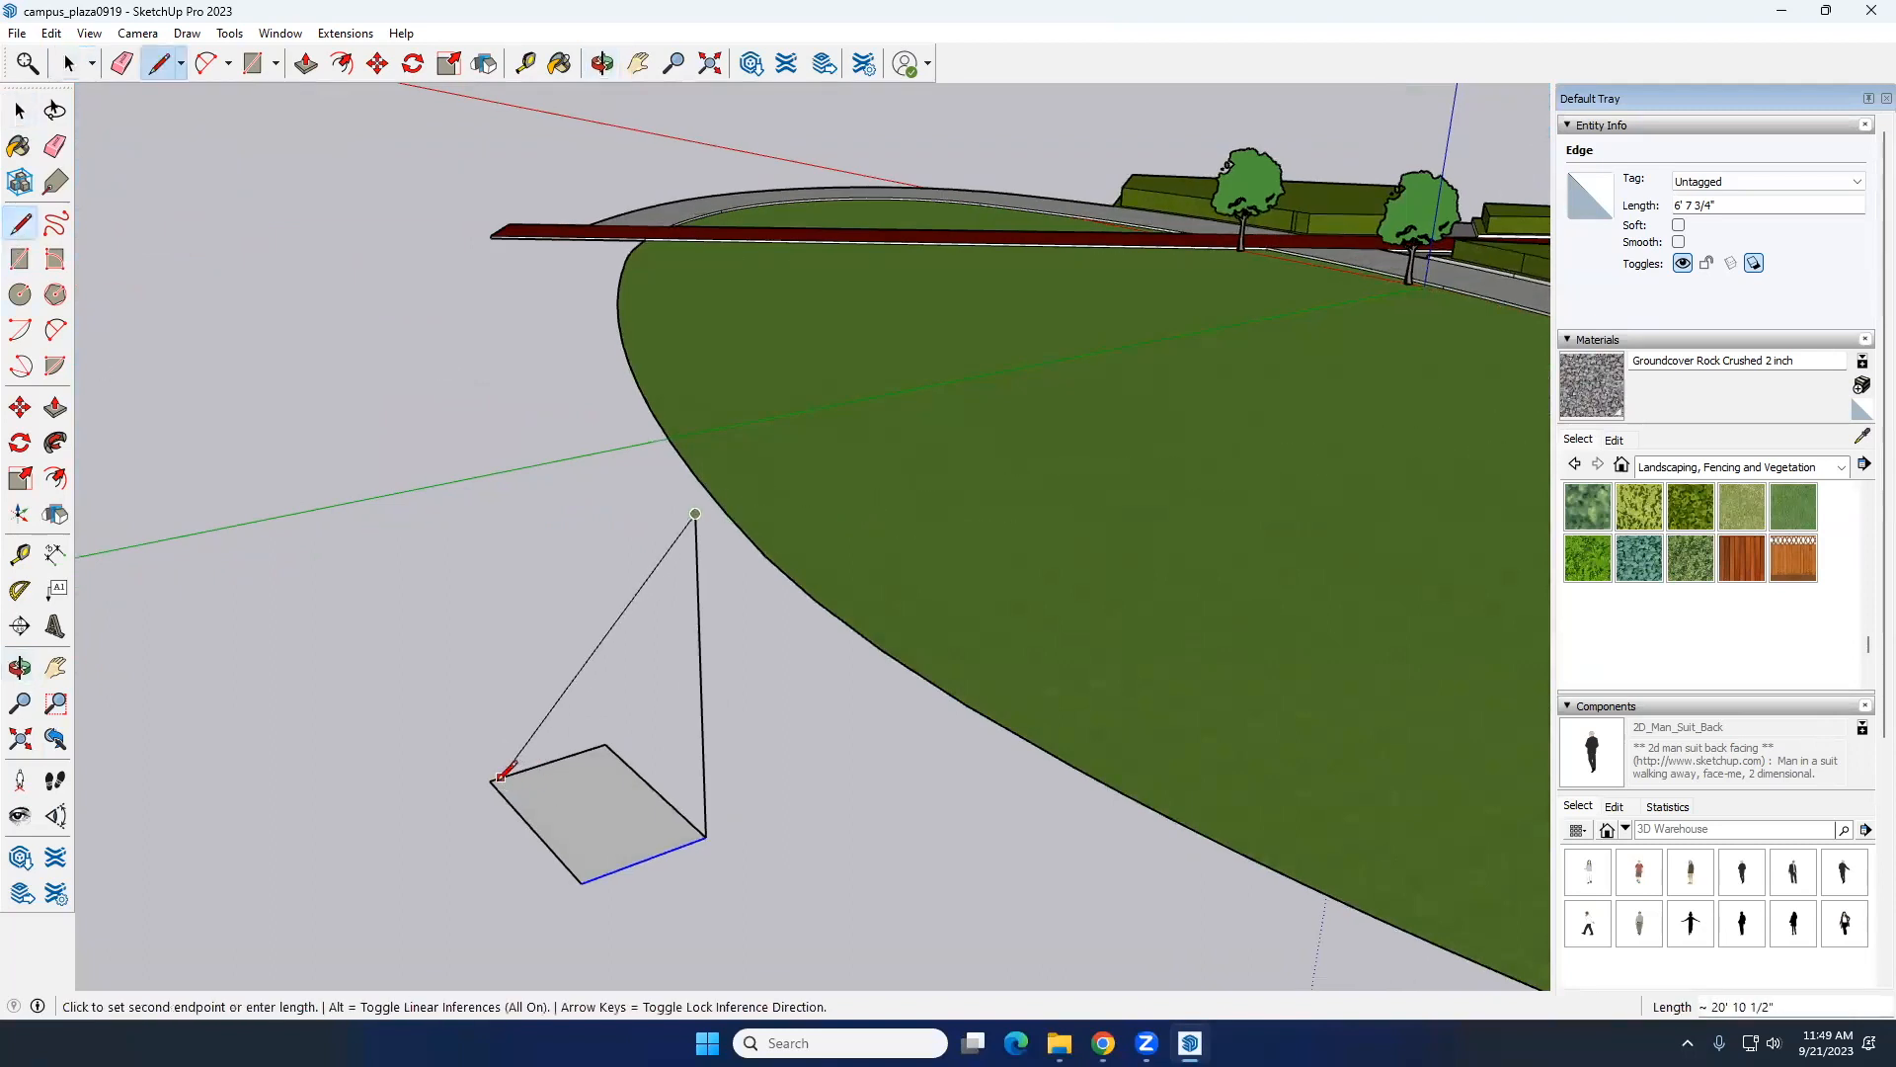
{"action": "left_click", "coordinate": [491, 779]}
{"action": "key", "text": "space"}
Step: Enable the Sandbox toolset and try to create a From Contours surface from the two raised lines and the rectangle's edges
{"action": "middle_click_drag", "start_coordinate": [491, 779], "coordinate": [1054, 570]}
{"action": "middle_click_drag", "start_coordinate": [1129, 632], "coordinate": [840, 530]}
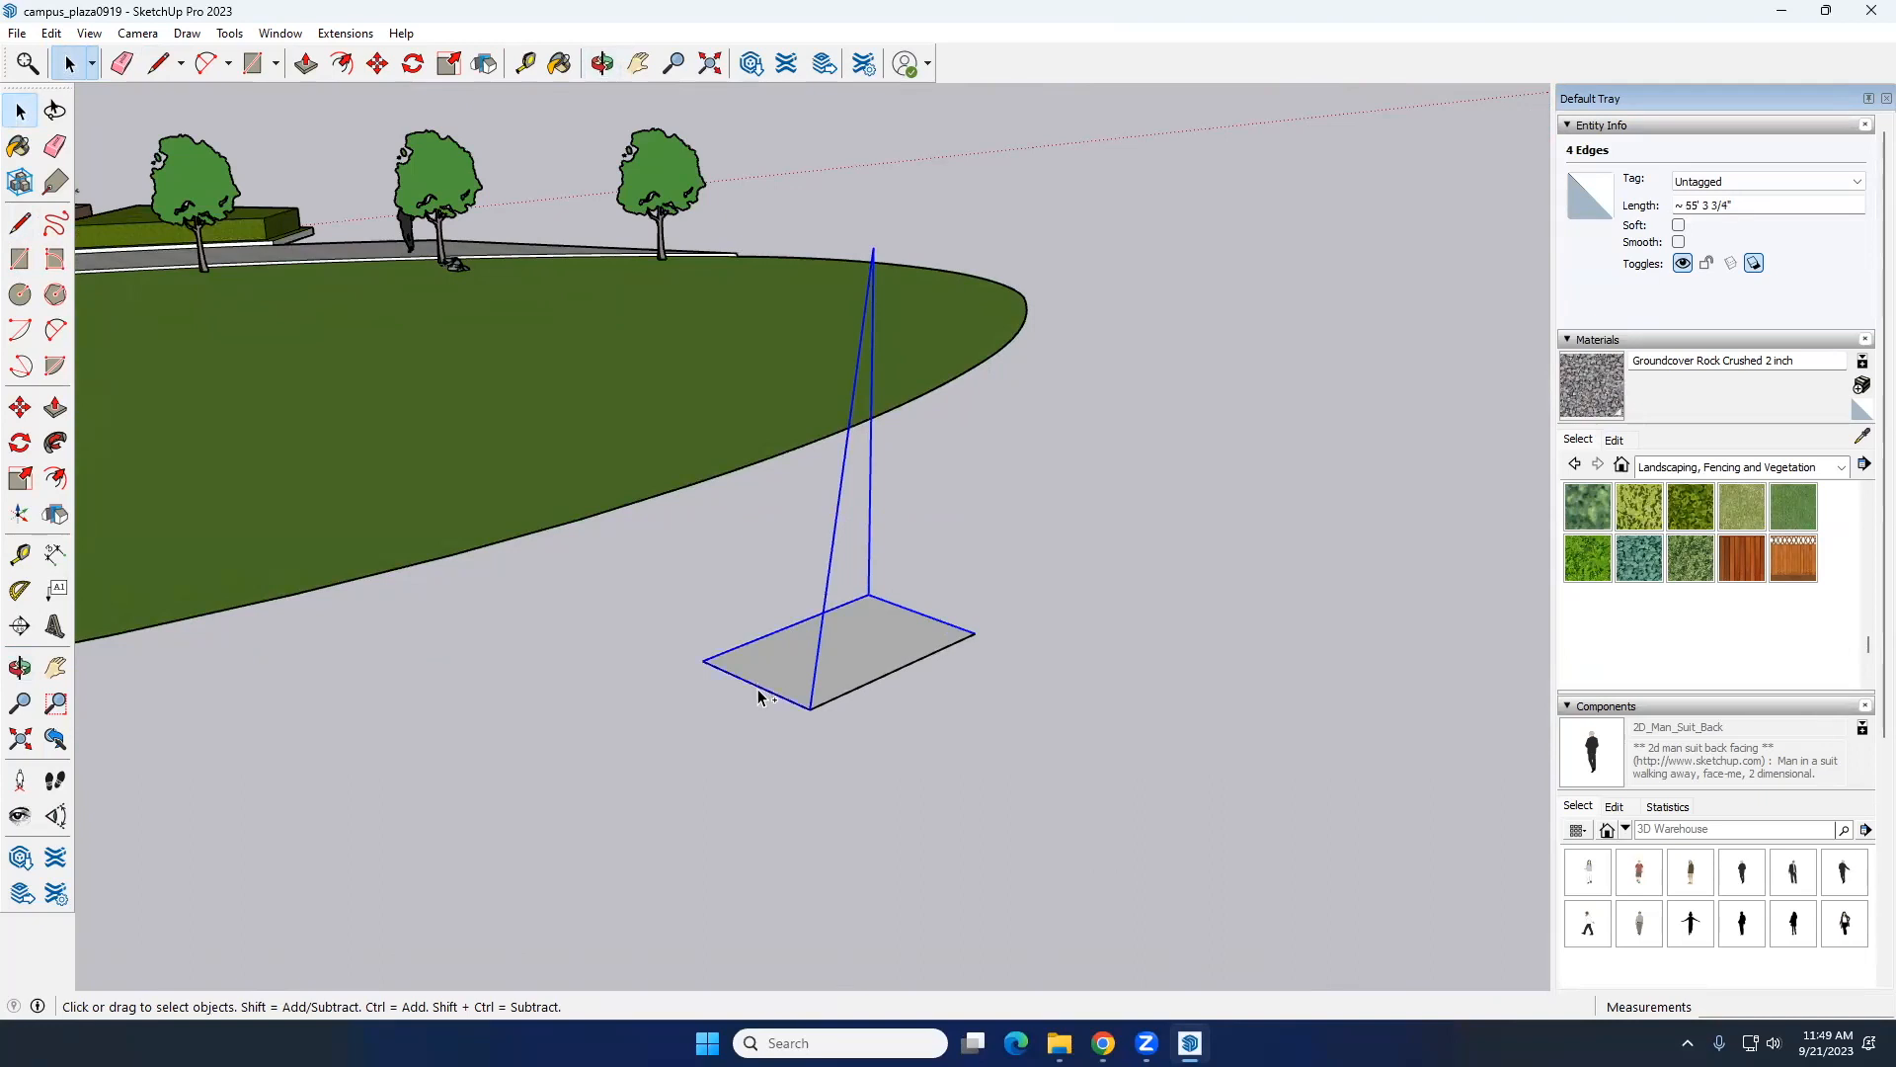
{"action": "right_click", "coordinate": [1021, 63]}
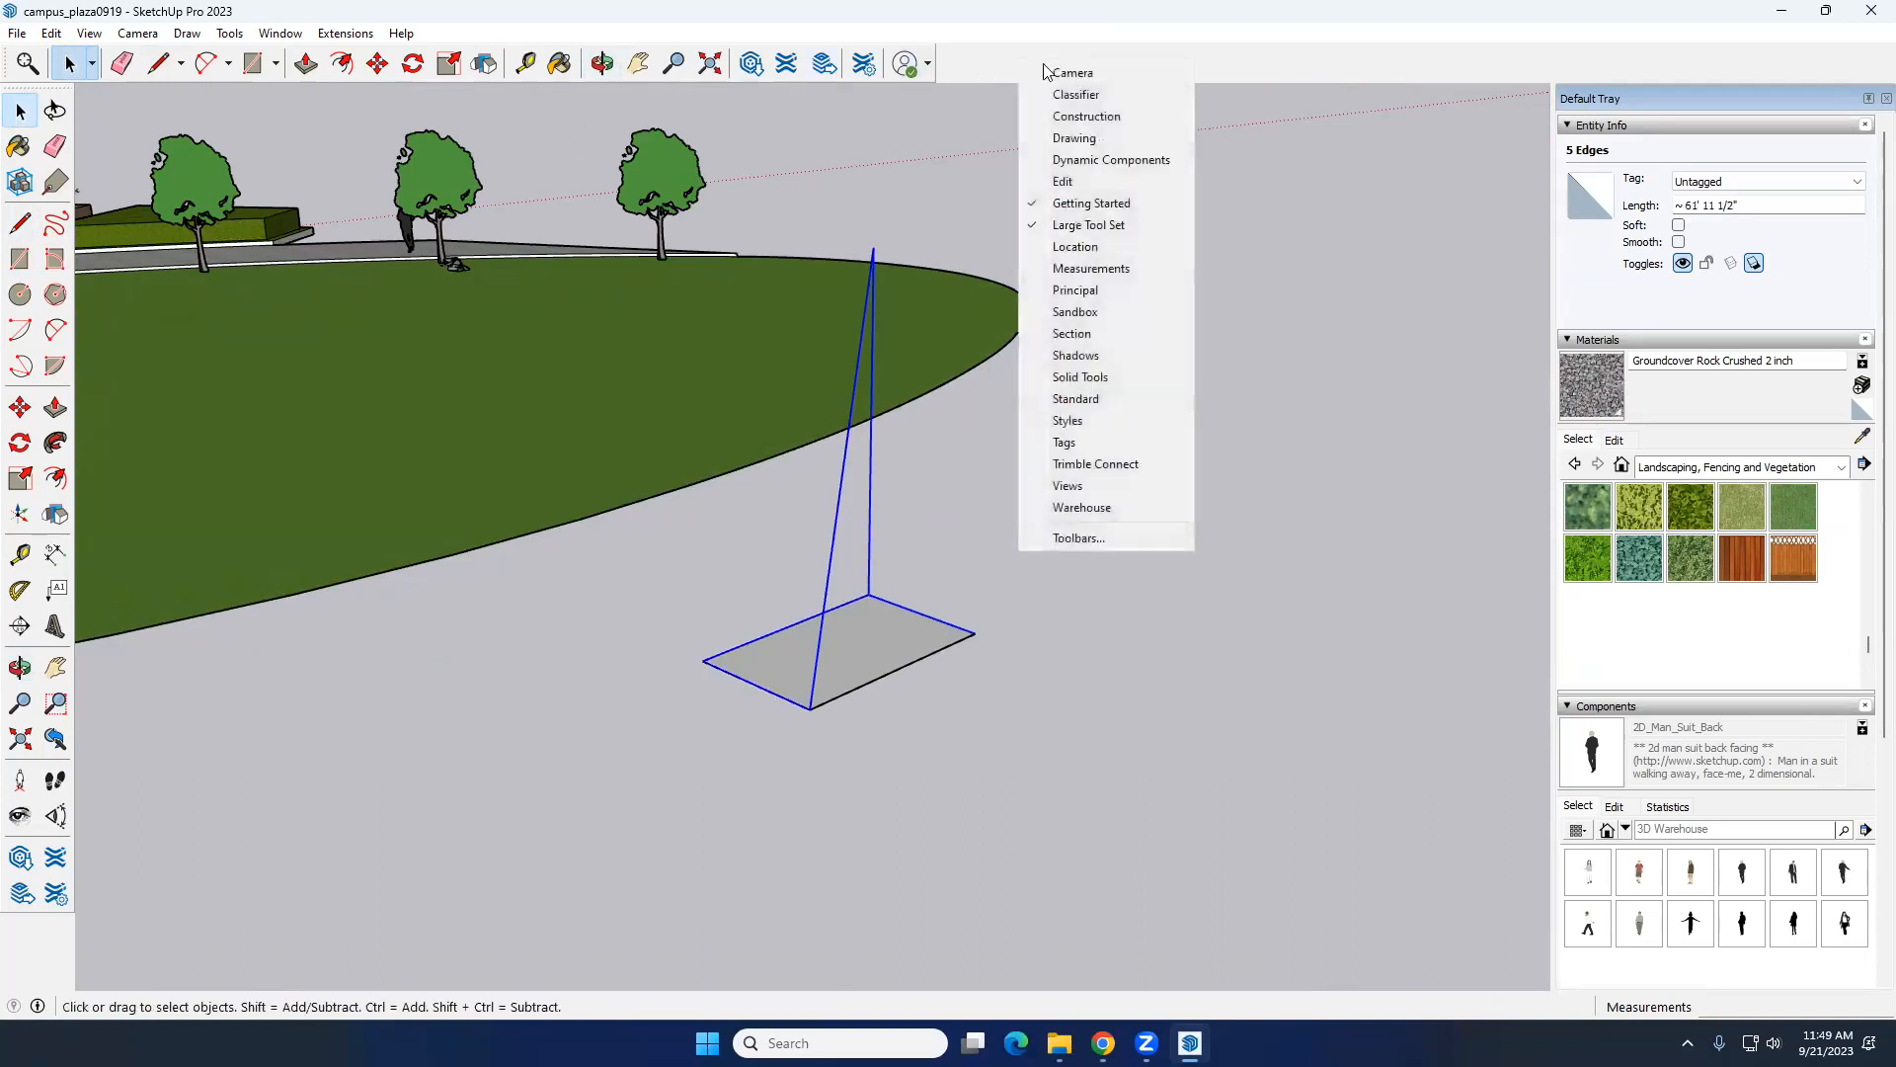
{"action": "left_click", "coordinate": [1092, 312]}
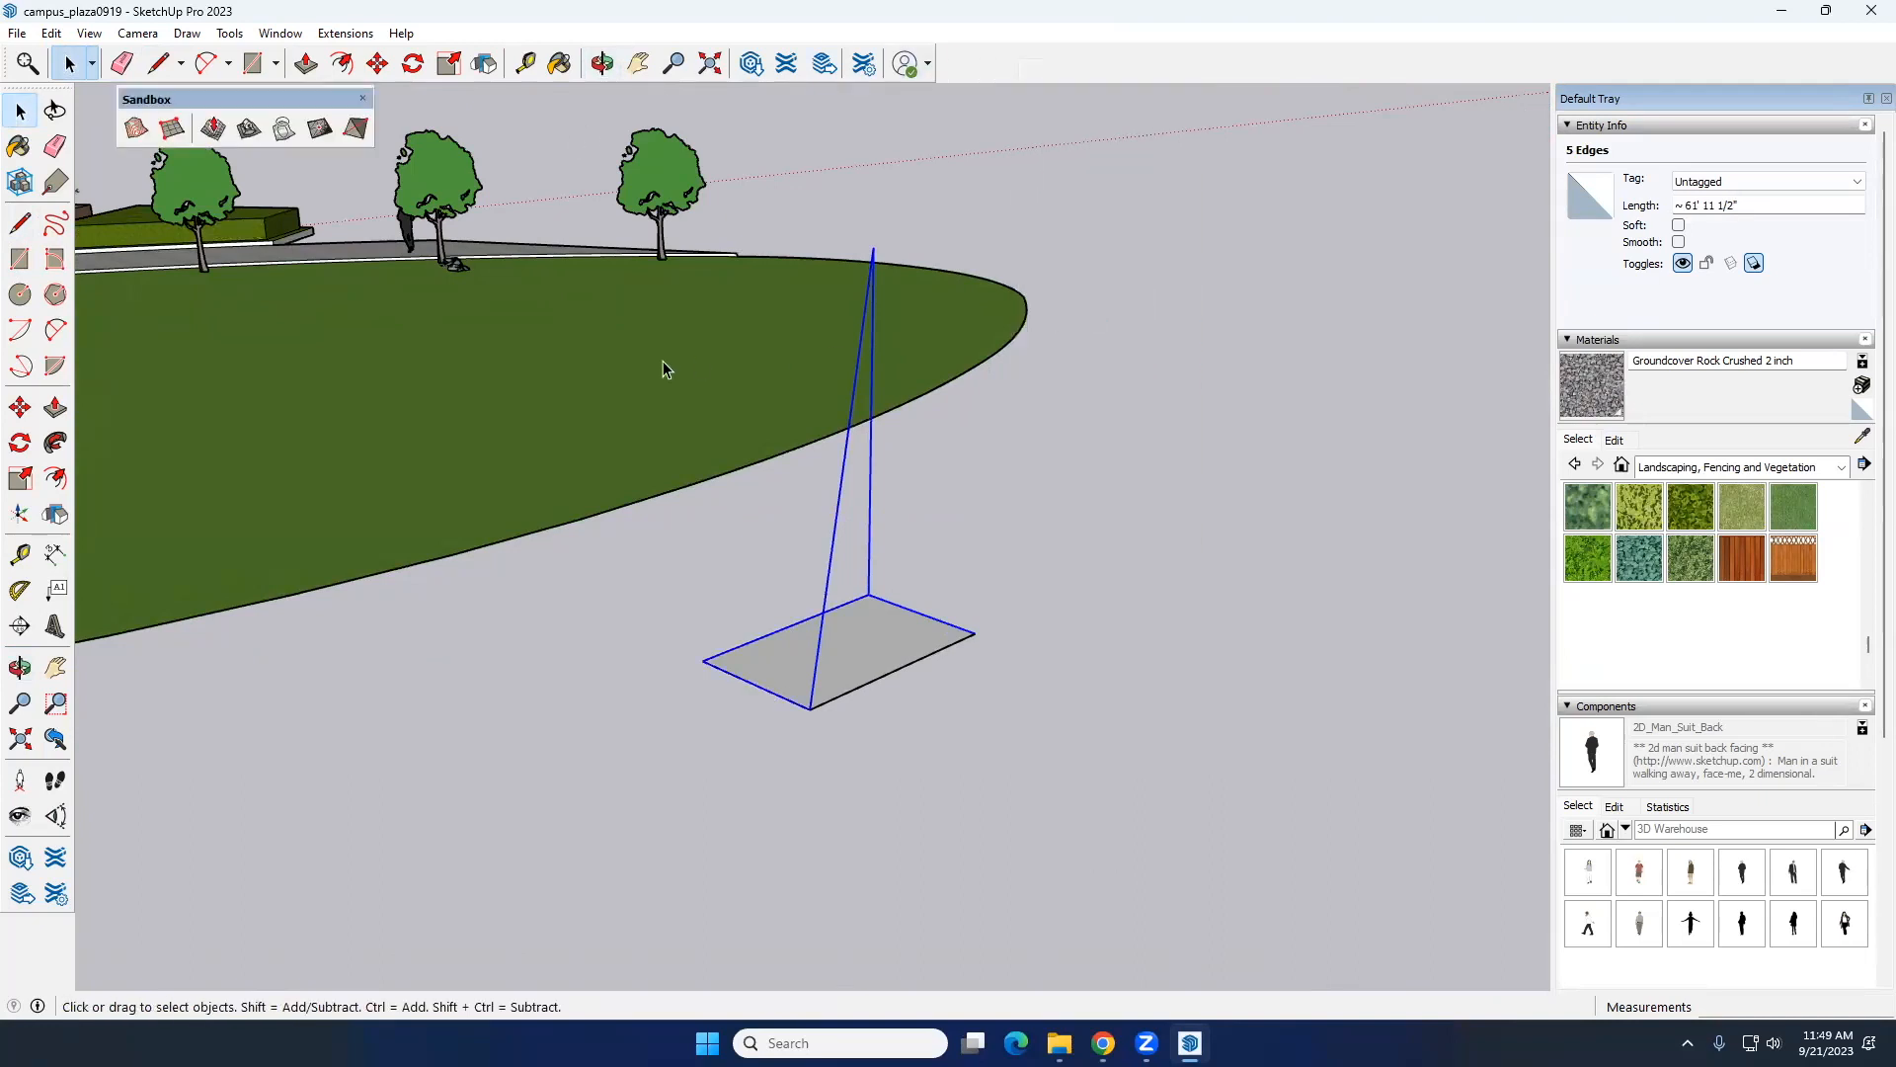
{"action": "left_click", "coordinate": [135, 127]}
Step: Draw a two-point arc with a bulge of about 4' 3" between the raised lines' base points and erase the rectangle corner outside it
{"action": "middle_click_drag", "start_coordinate": [932, 545], "coordinate": [791, 709]}
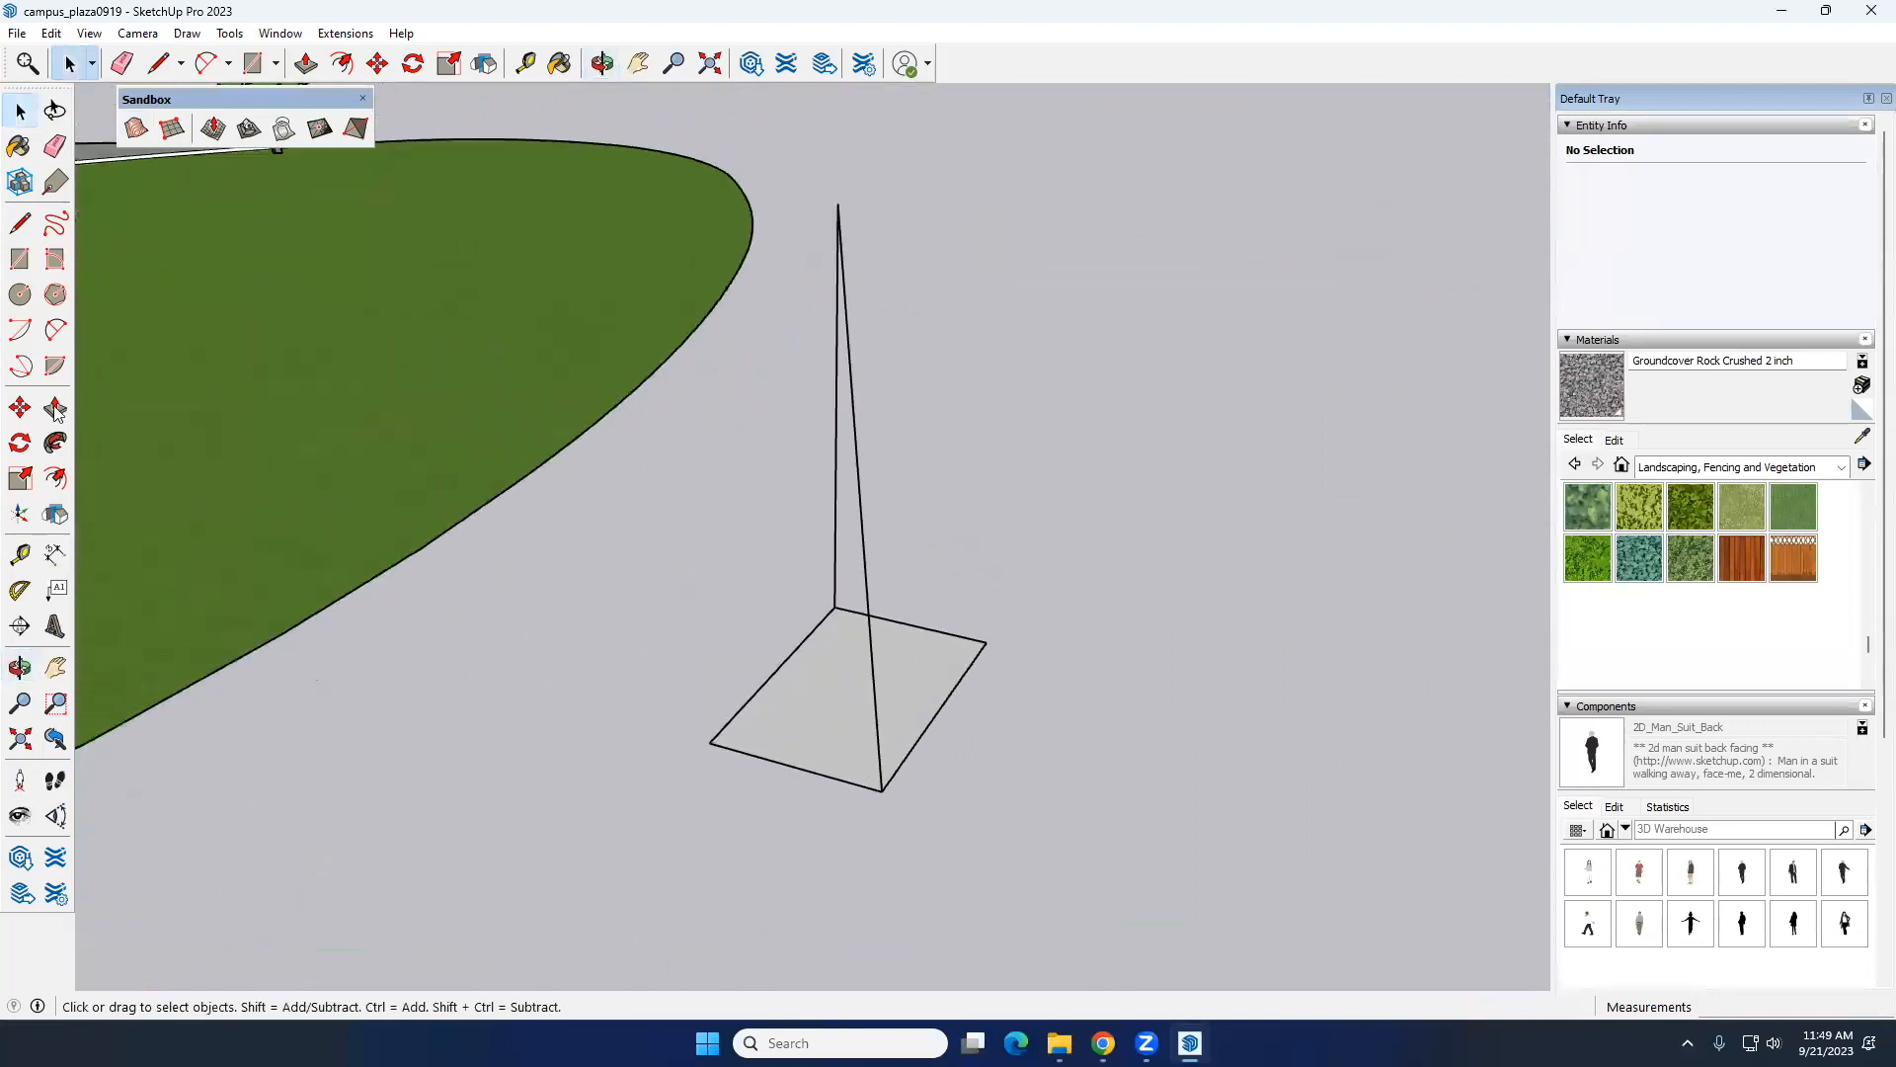
{"action": "left_click", "coordinate": [27, 333]}
{"action": "left_click", "coordinate": [835, 606]}
{"action": "left_click", "coordinate": [888, 788]}
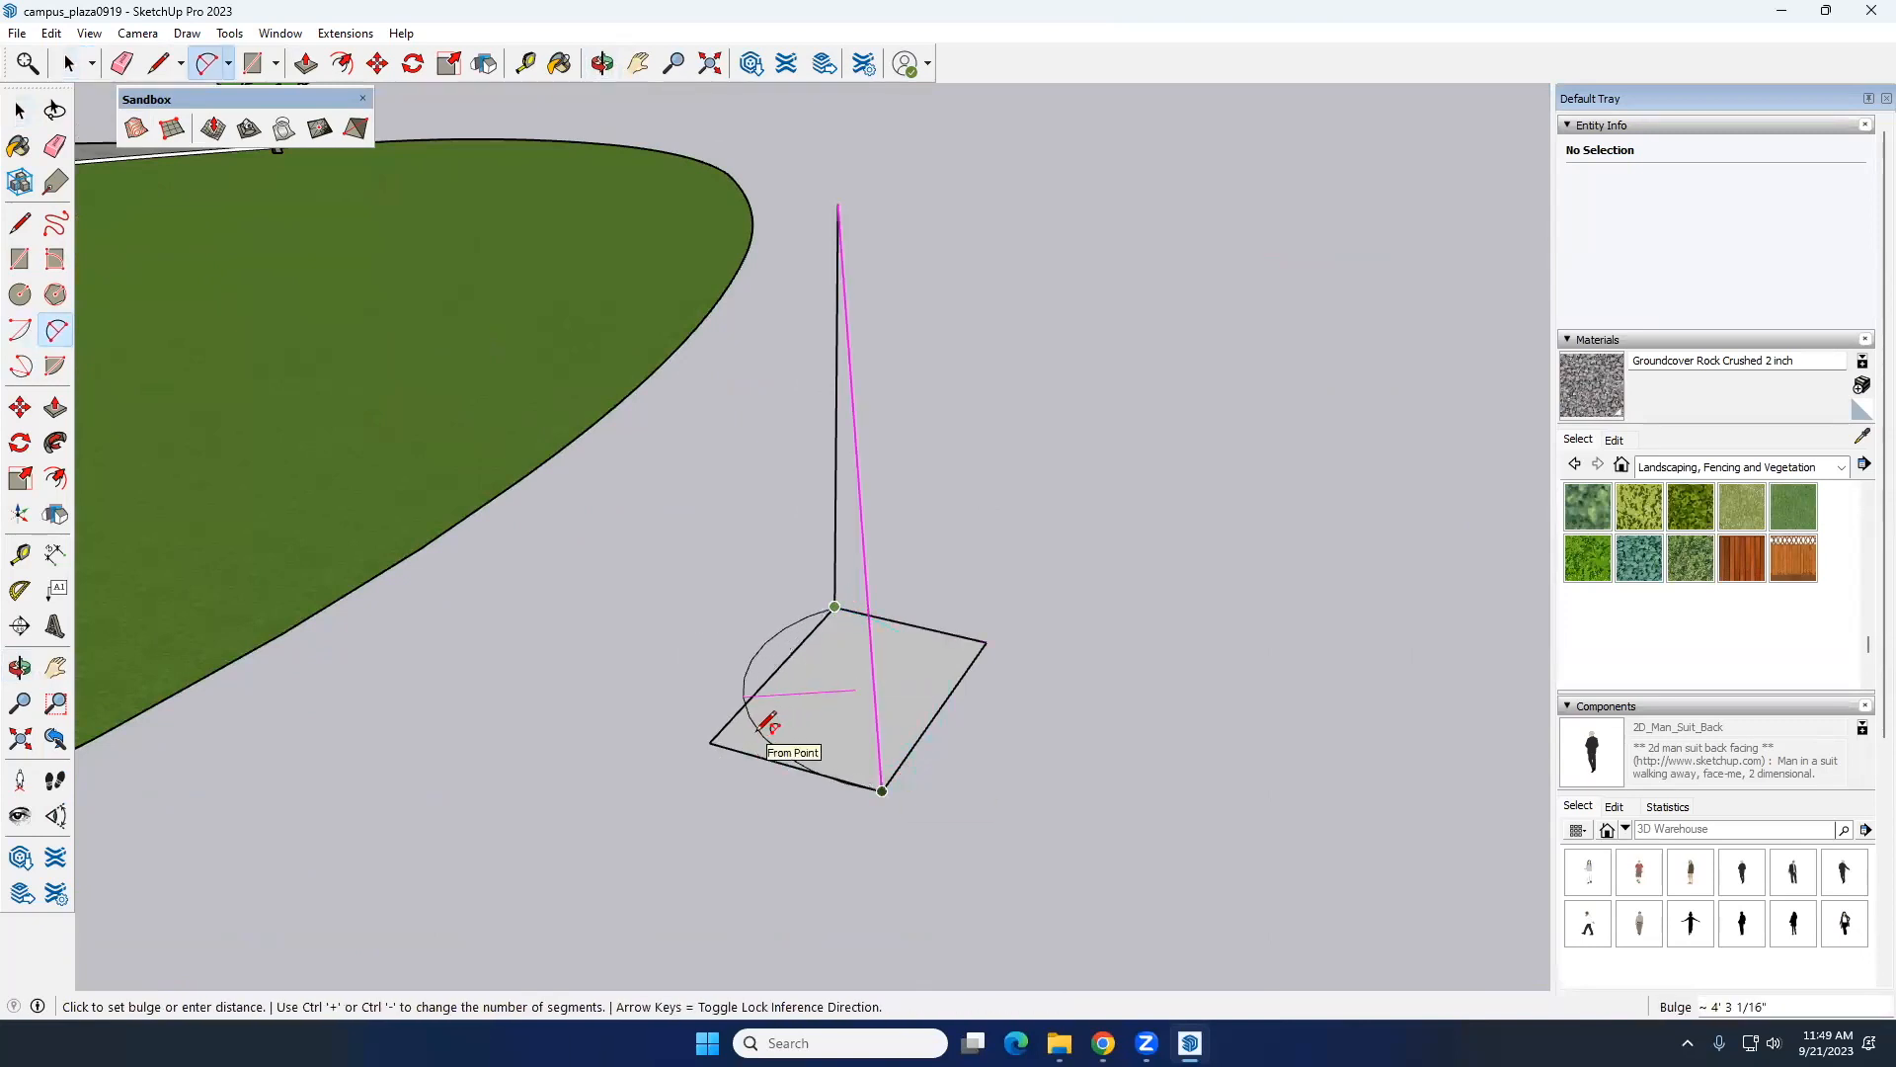
{"action": "left_click", "coordinate": [765, 726]}
{"action": "key", "text": "e"}
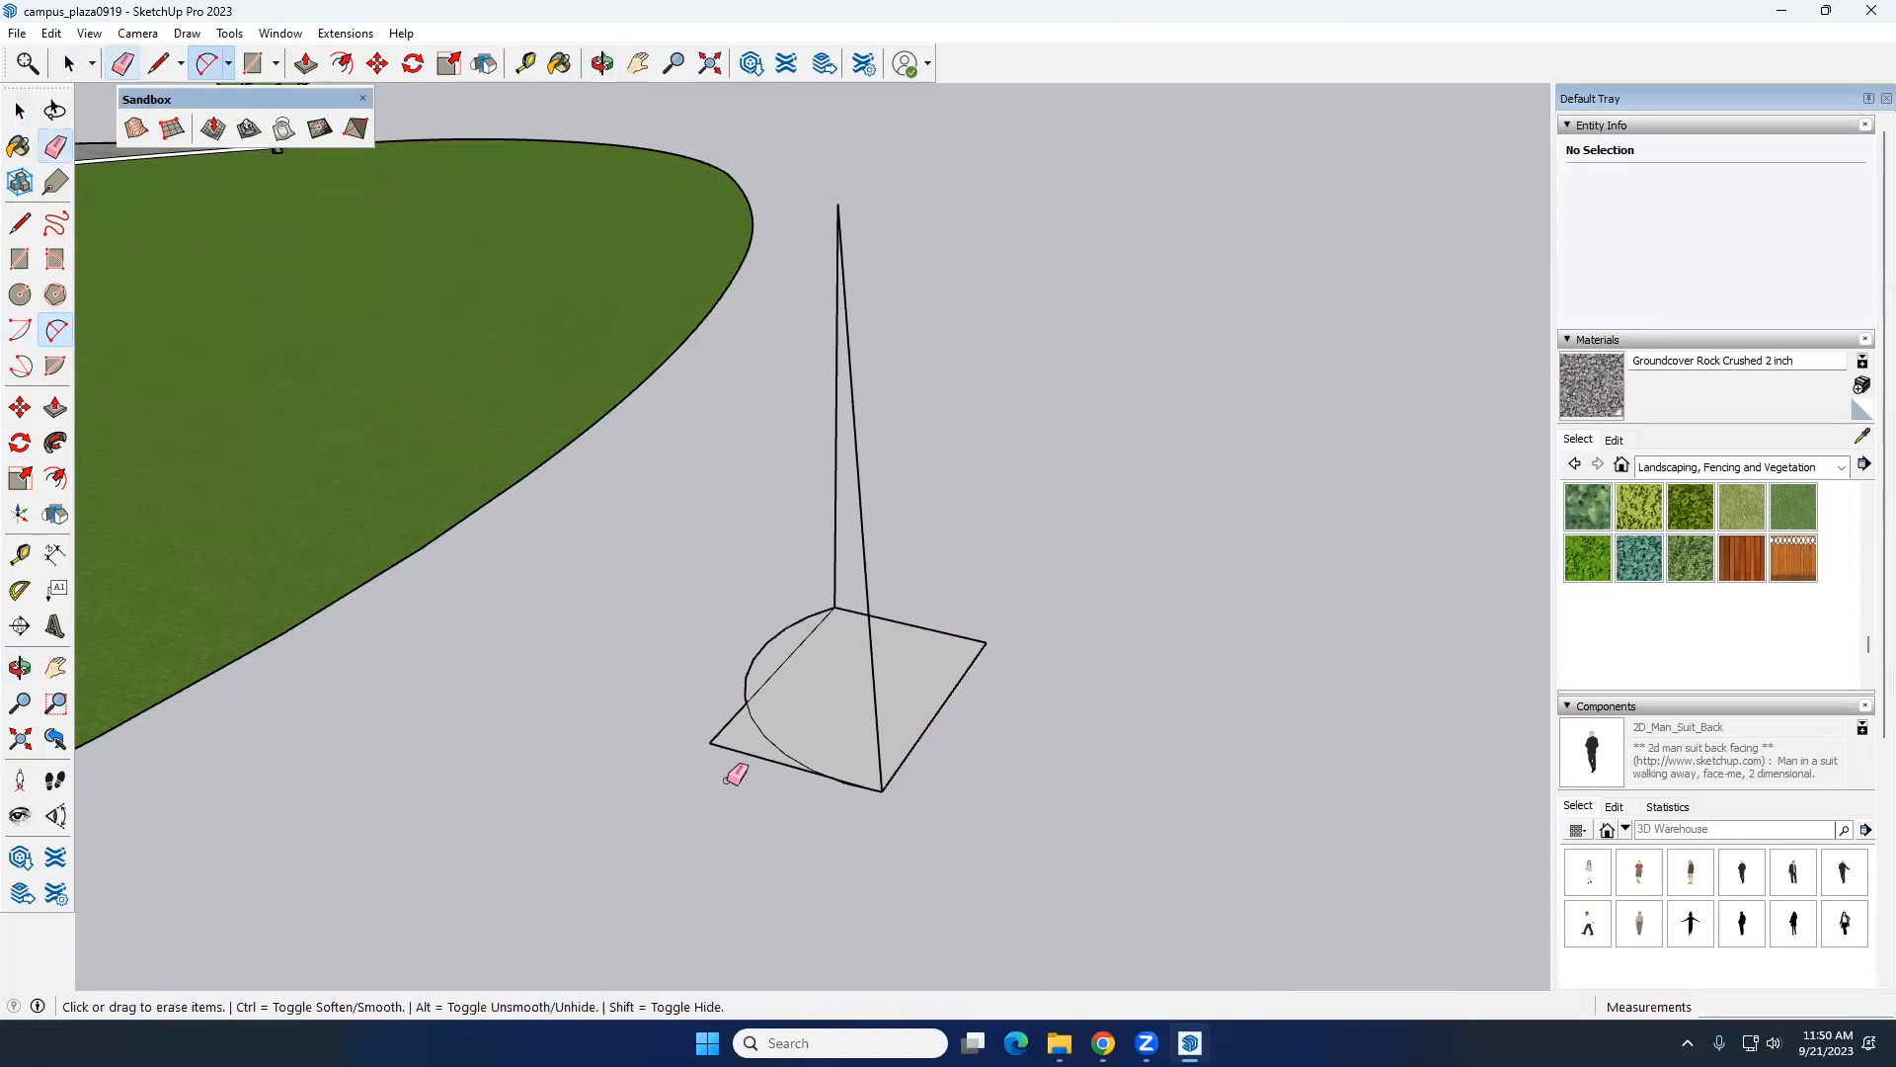
{"action": "left_click", "coordinate": [771, 681]}
{"action": "key", "text": "space"}
Step: Generate a curved sail surface with From Contours using the two raised lines and the base arc
{"action": "scroll", "coordinate": [813, 685], "scroll_direction": "down", "scroll_amount": 5}
{"action": "scroll", "coordinate": [938, 549], "scroll_direction": "up", "scroll_amount": 5}
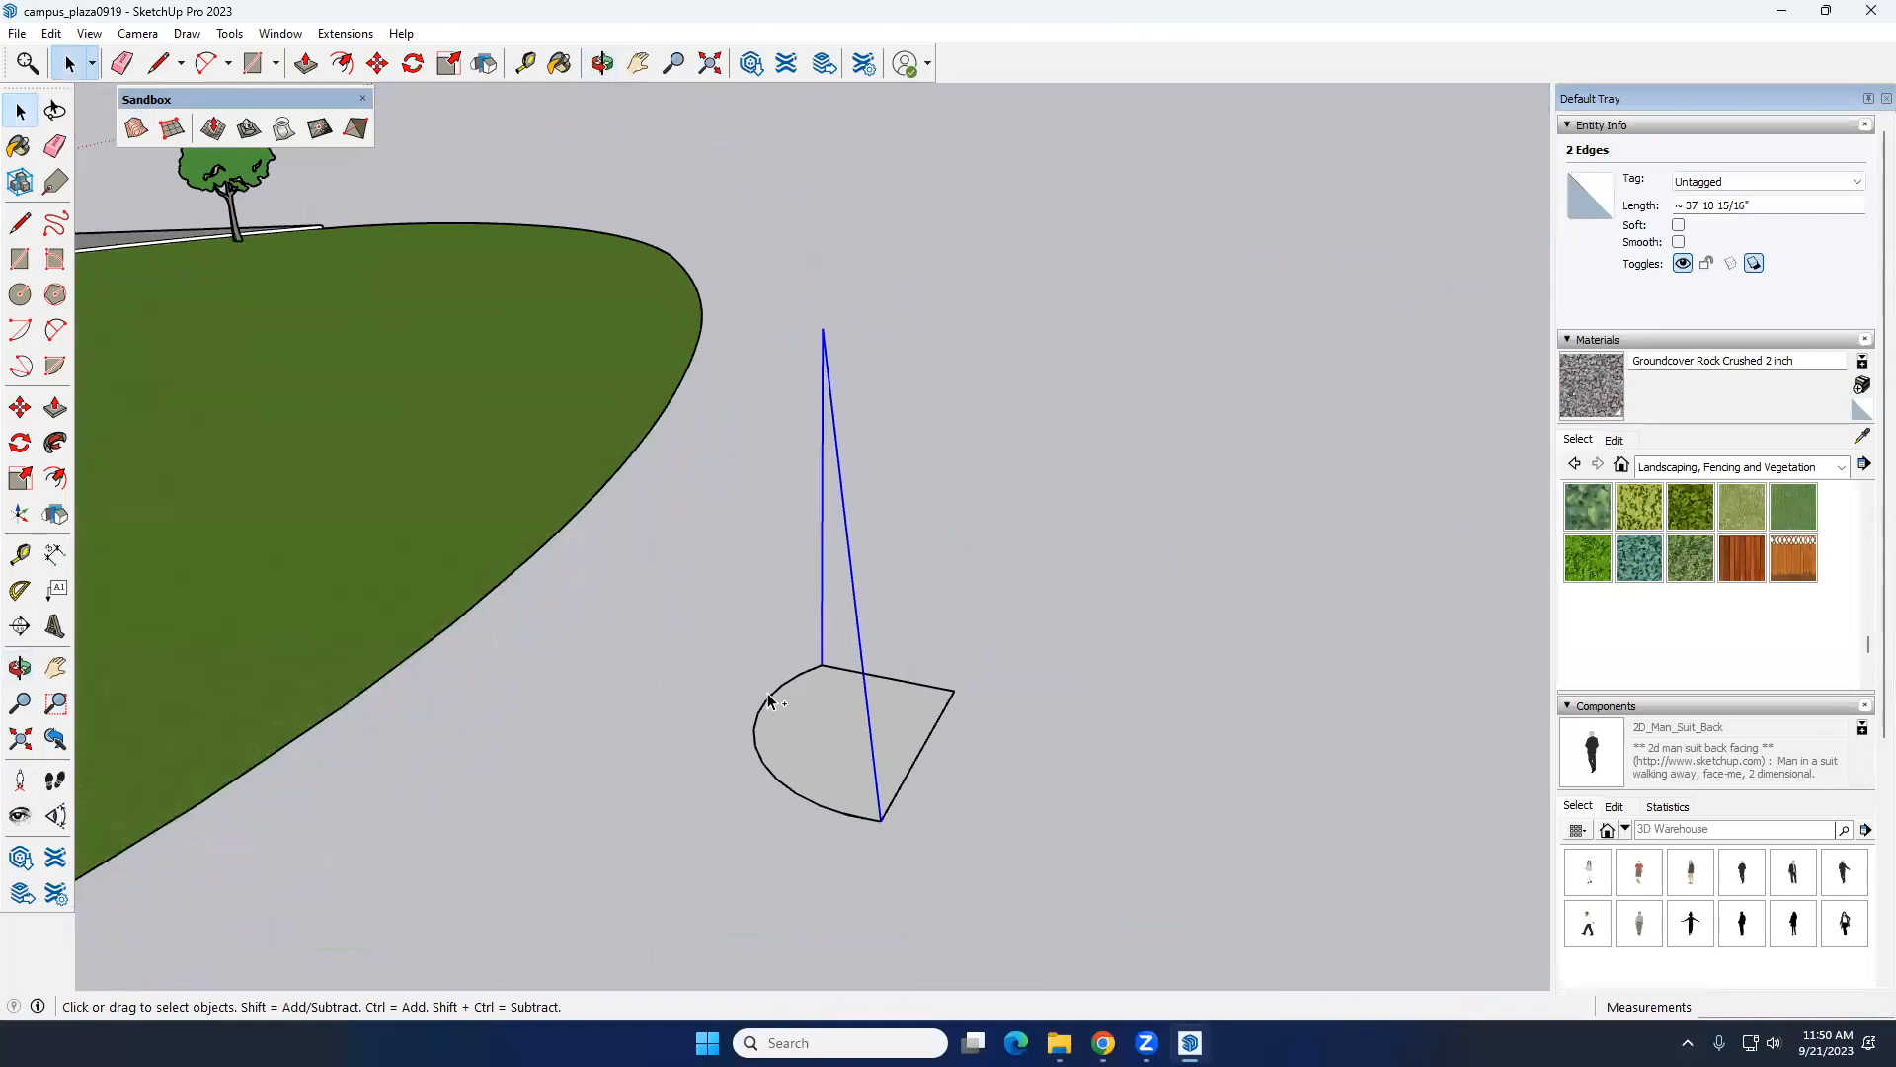
{"action": "left_click", "coordinate": [149, 134]}
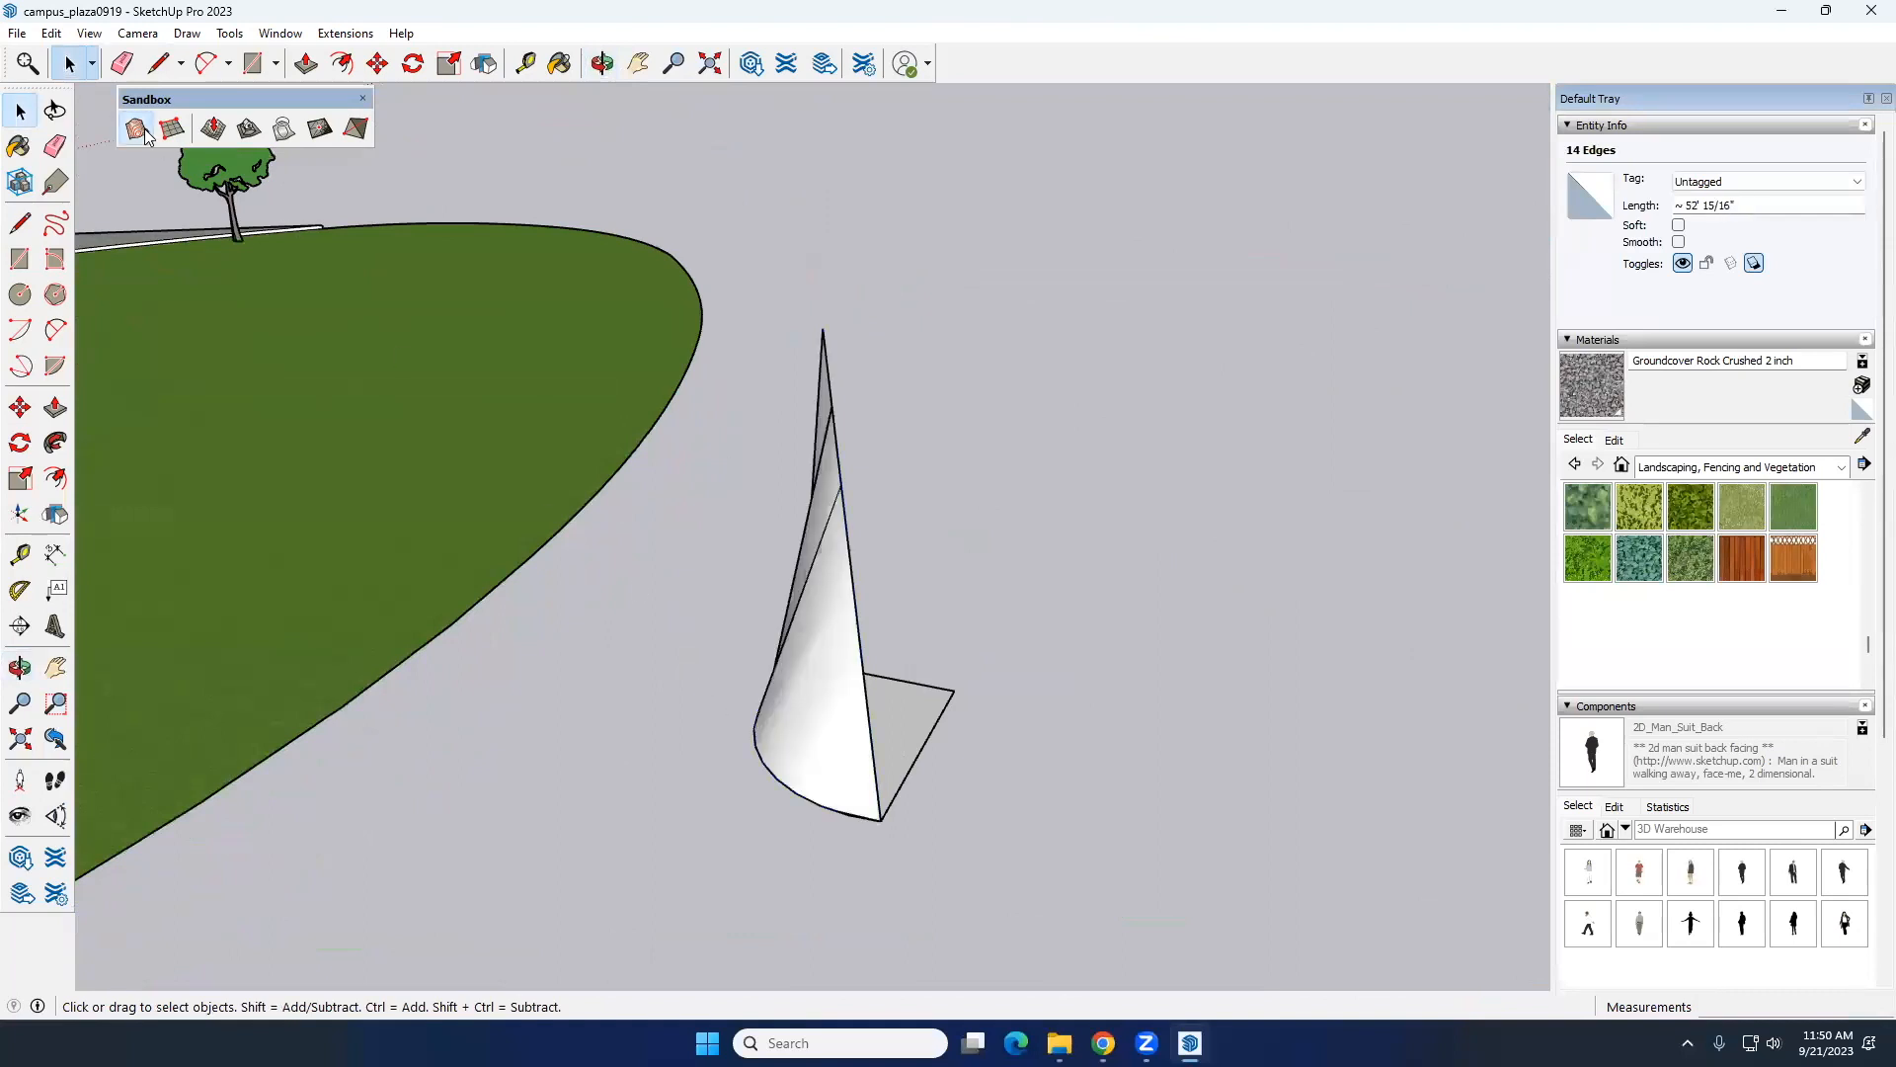
{"action": "middle_click_drag", "start_coordinate": [773, 572], "coordinate": [606, 626]}
Step: Delete the flat base face and its straight edges beneath the curved sail
{"action": "left_click", "coordinate": [625, 753]}
{"action": "left_click", "coordinate": [643, 760]}
{"action": "left_click_drag", "start_coordinate": [681, 780], "coordinate": [627, 690]}
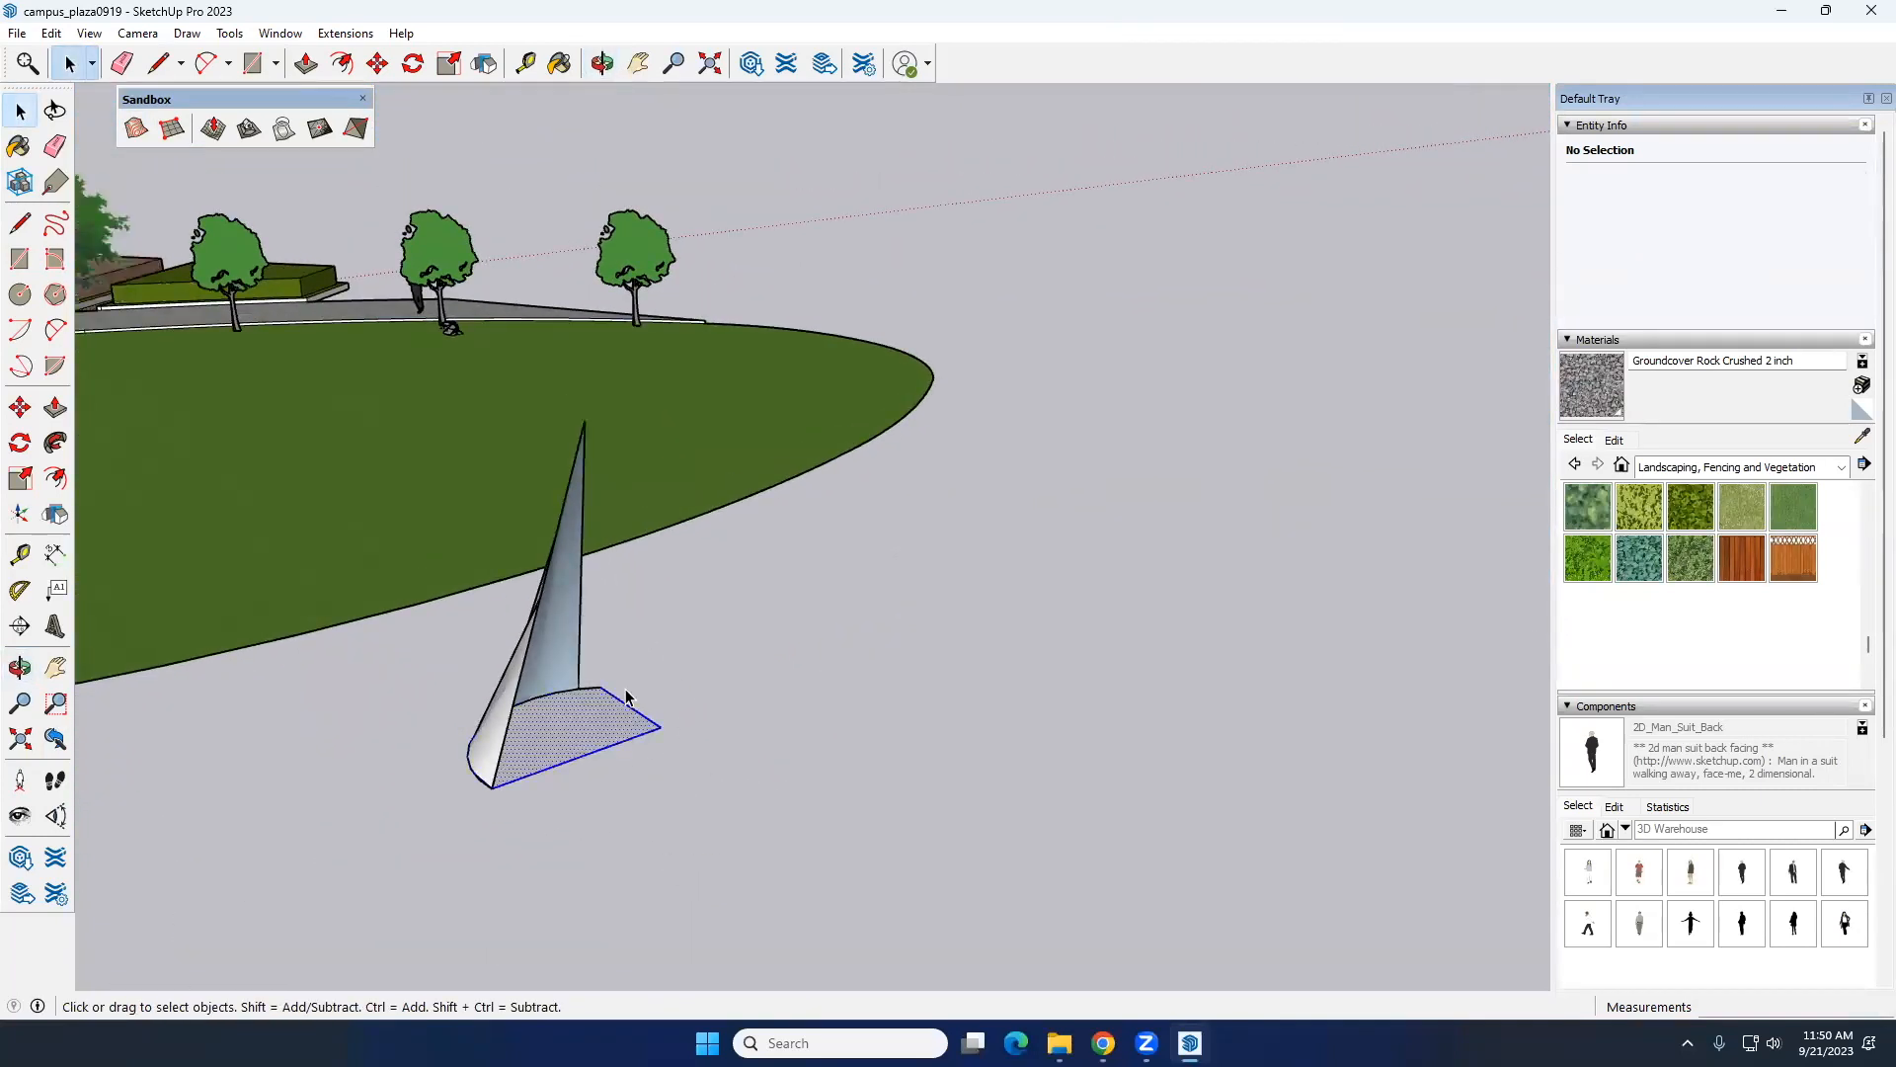
{"action": "key", "text": "Delete"}
Step: Move the sail group onto the lawn near the end of the tree row and delete the construction lines left outside
{"action": "middle_click_drag", "start_coordinate": [608, 743], "coordinate": [542, 602]}
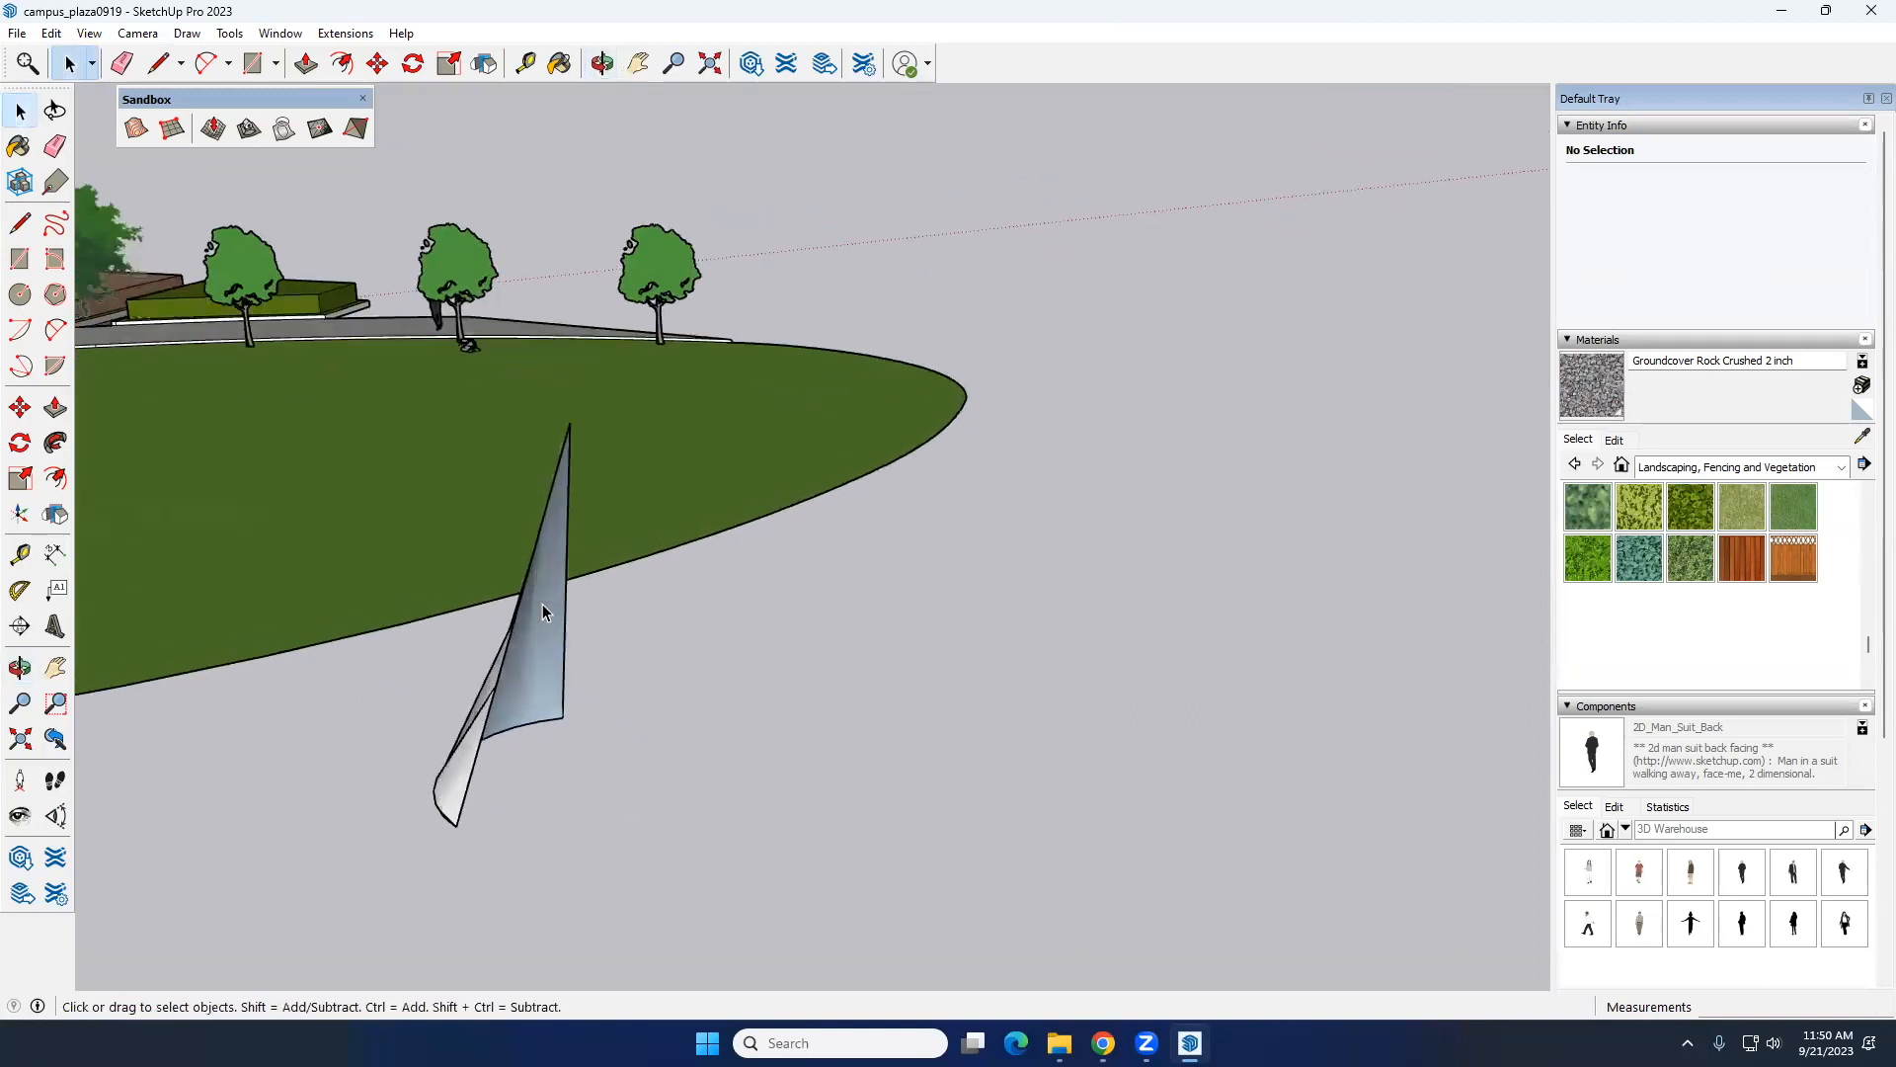
{"action": "double_click", "coordinate": [542, 602]}
{"action": "left_click", "coordinate": [760, 686]}
{"action": "left_click", "coordinate": [536, 689]}
{"action": "middle_click_drag", "start_coordinate": [676, 674], "coordinate": [707, 642]}
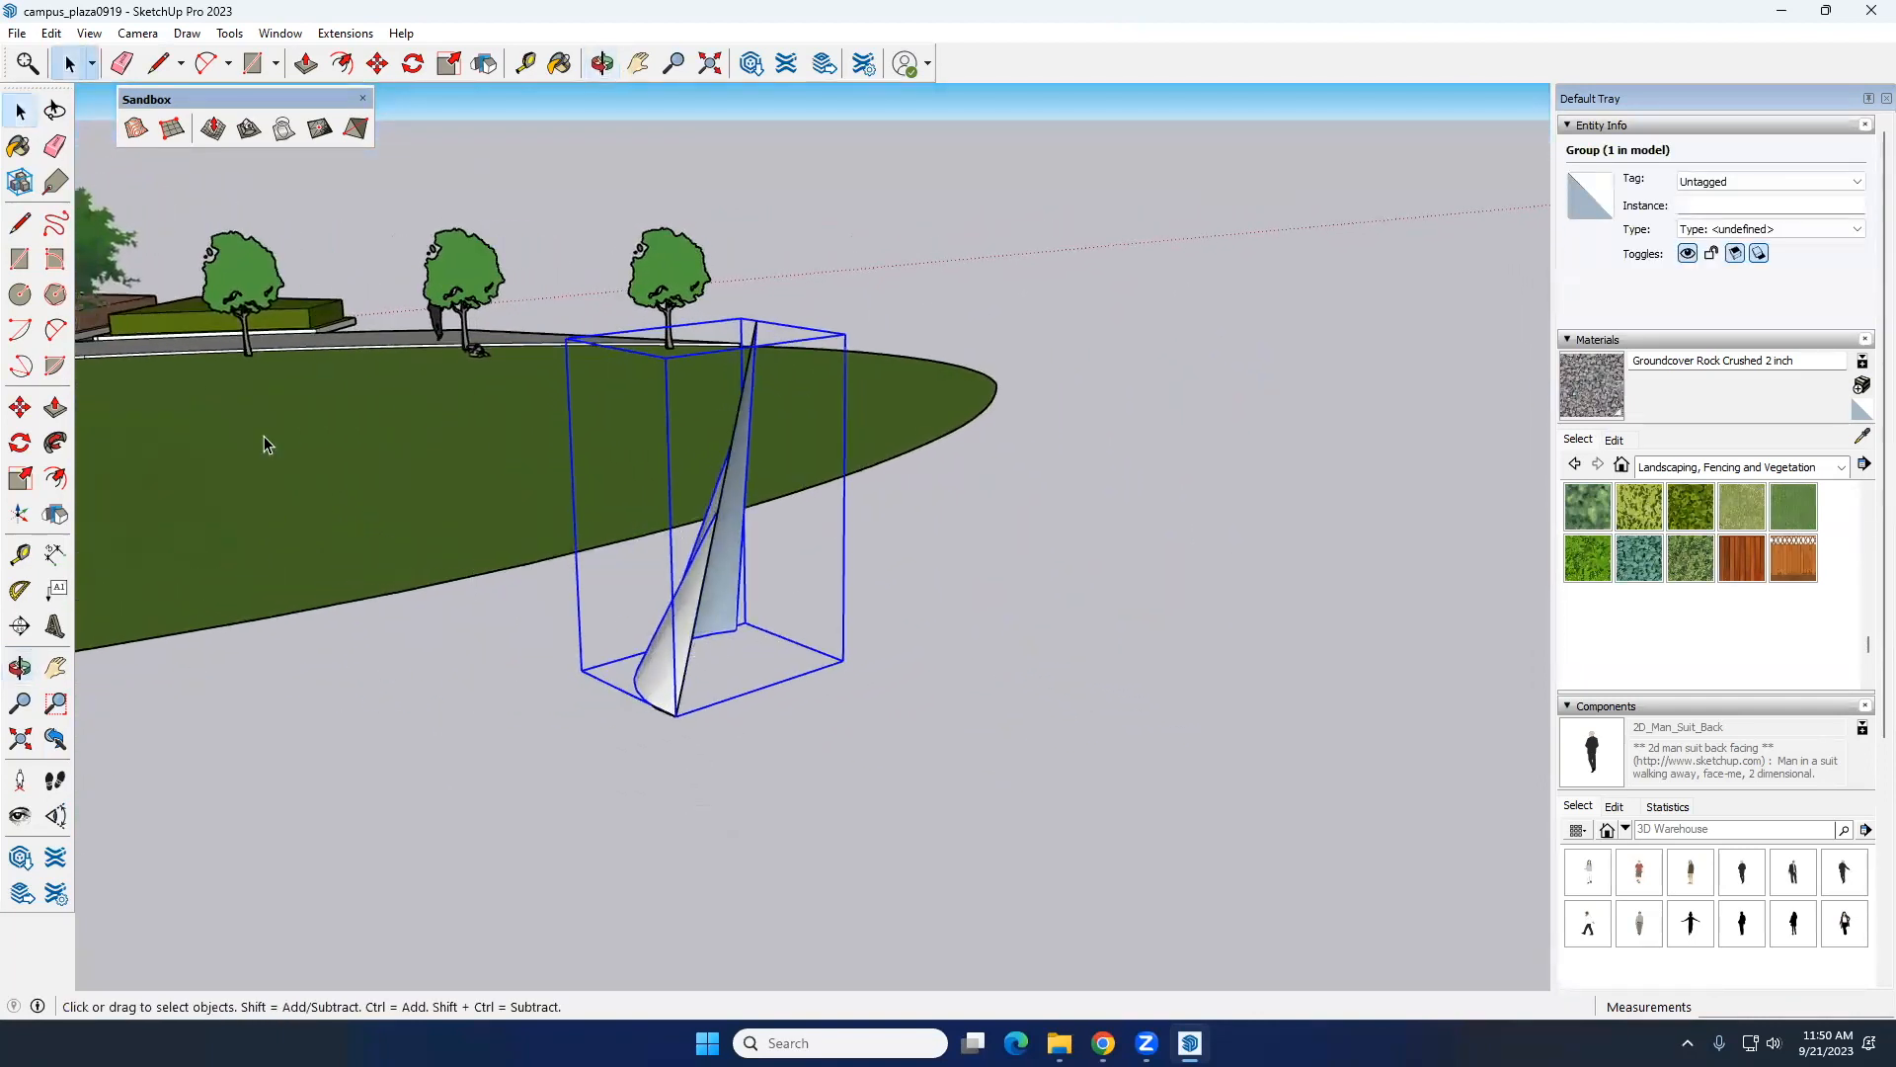
{"action": "left_click", "coordinate": [26, 415]}
{"action": "middle_click_drag", "start_coordinate": [790, 515], "coordinate": [830, 635]}
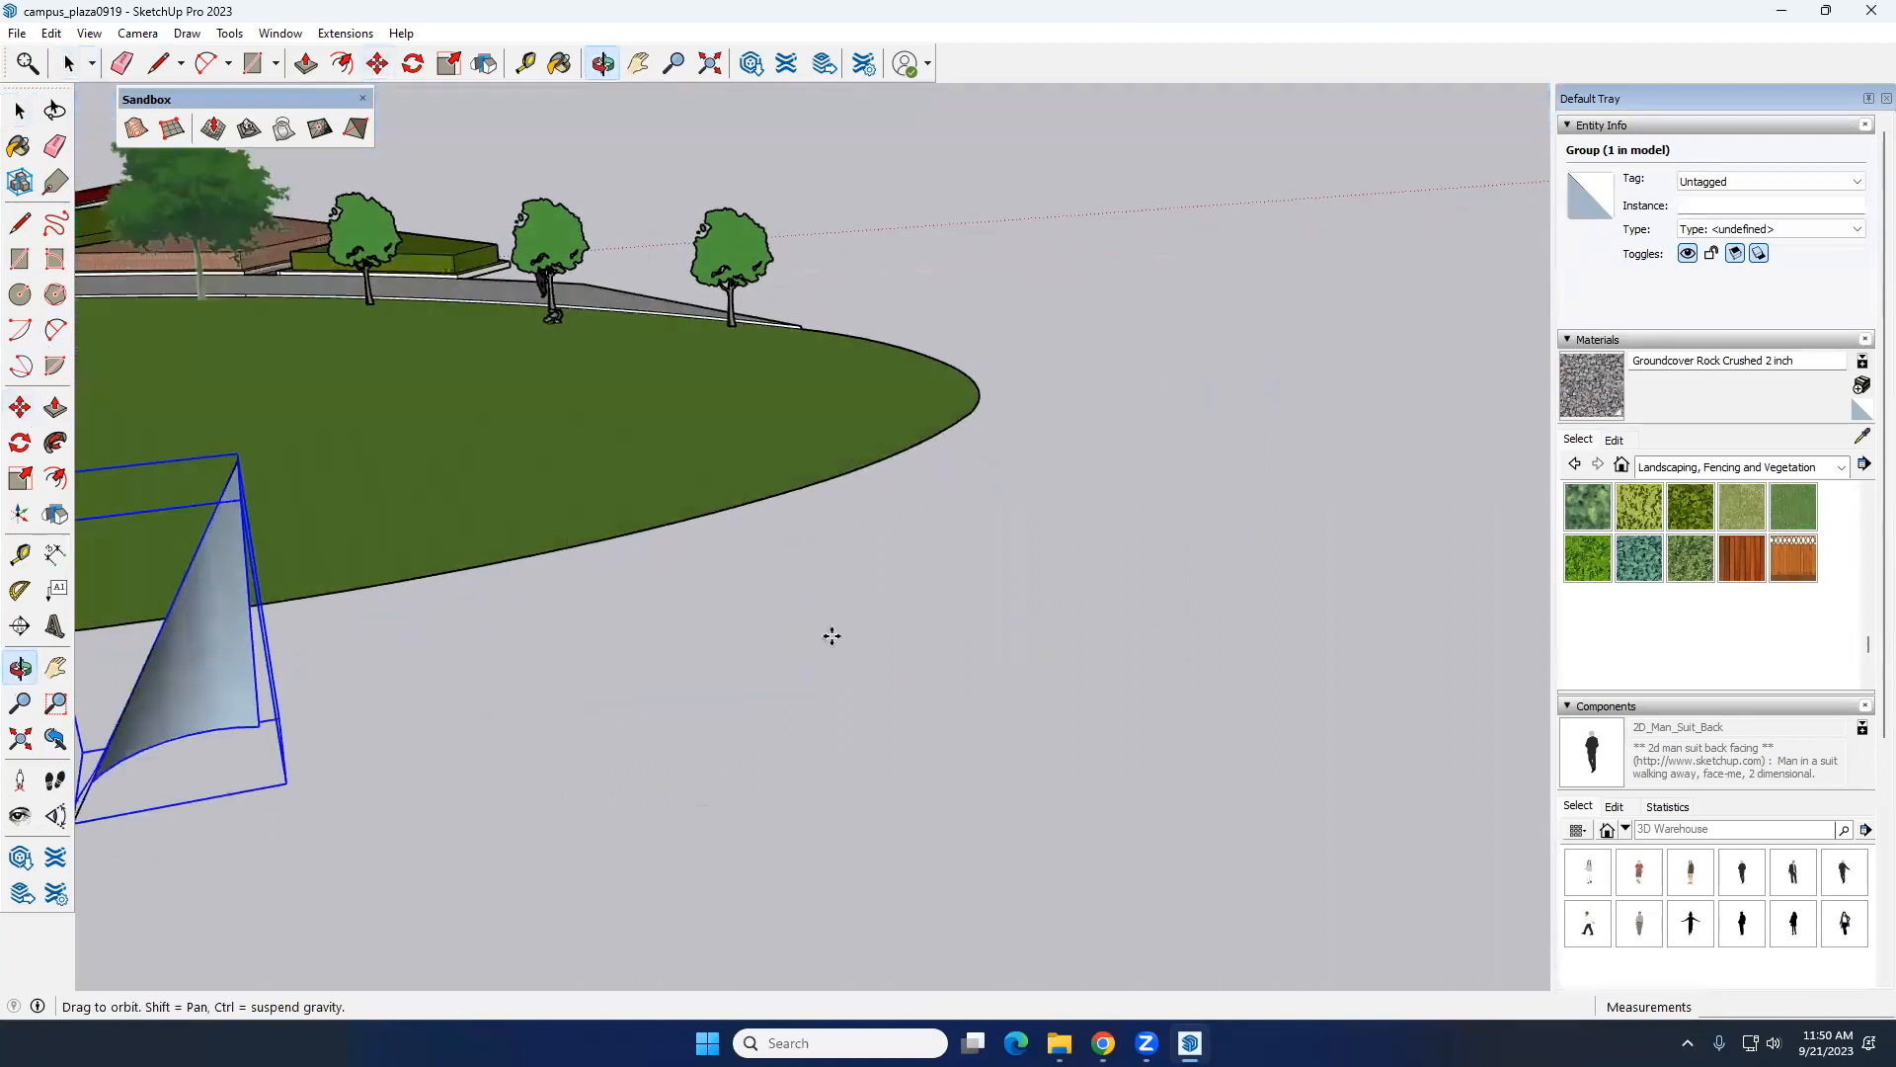
{"action": "left_click", "coordinate": [250, 725]}
{"action": "left_click", "coordinate": [682, 411]}
{"action": "key", "text": "space"}
{"action": "middle_click_drag", "start_coordinate": [717, 657], "coordinate": [1275, 708]}
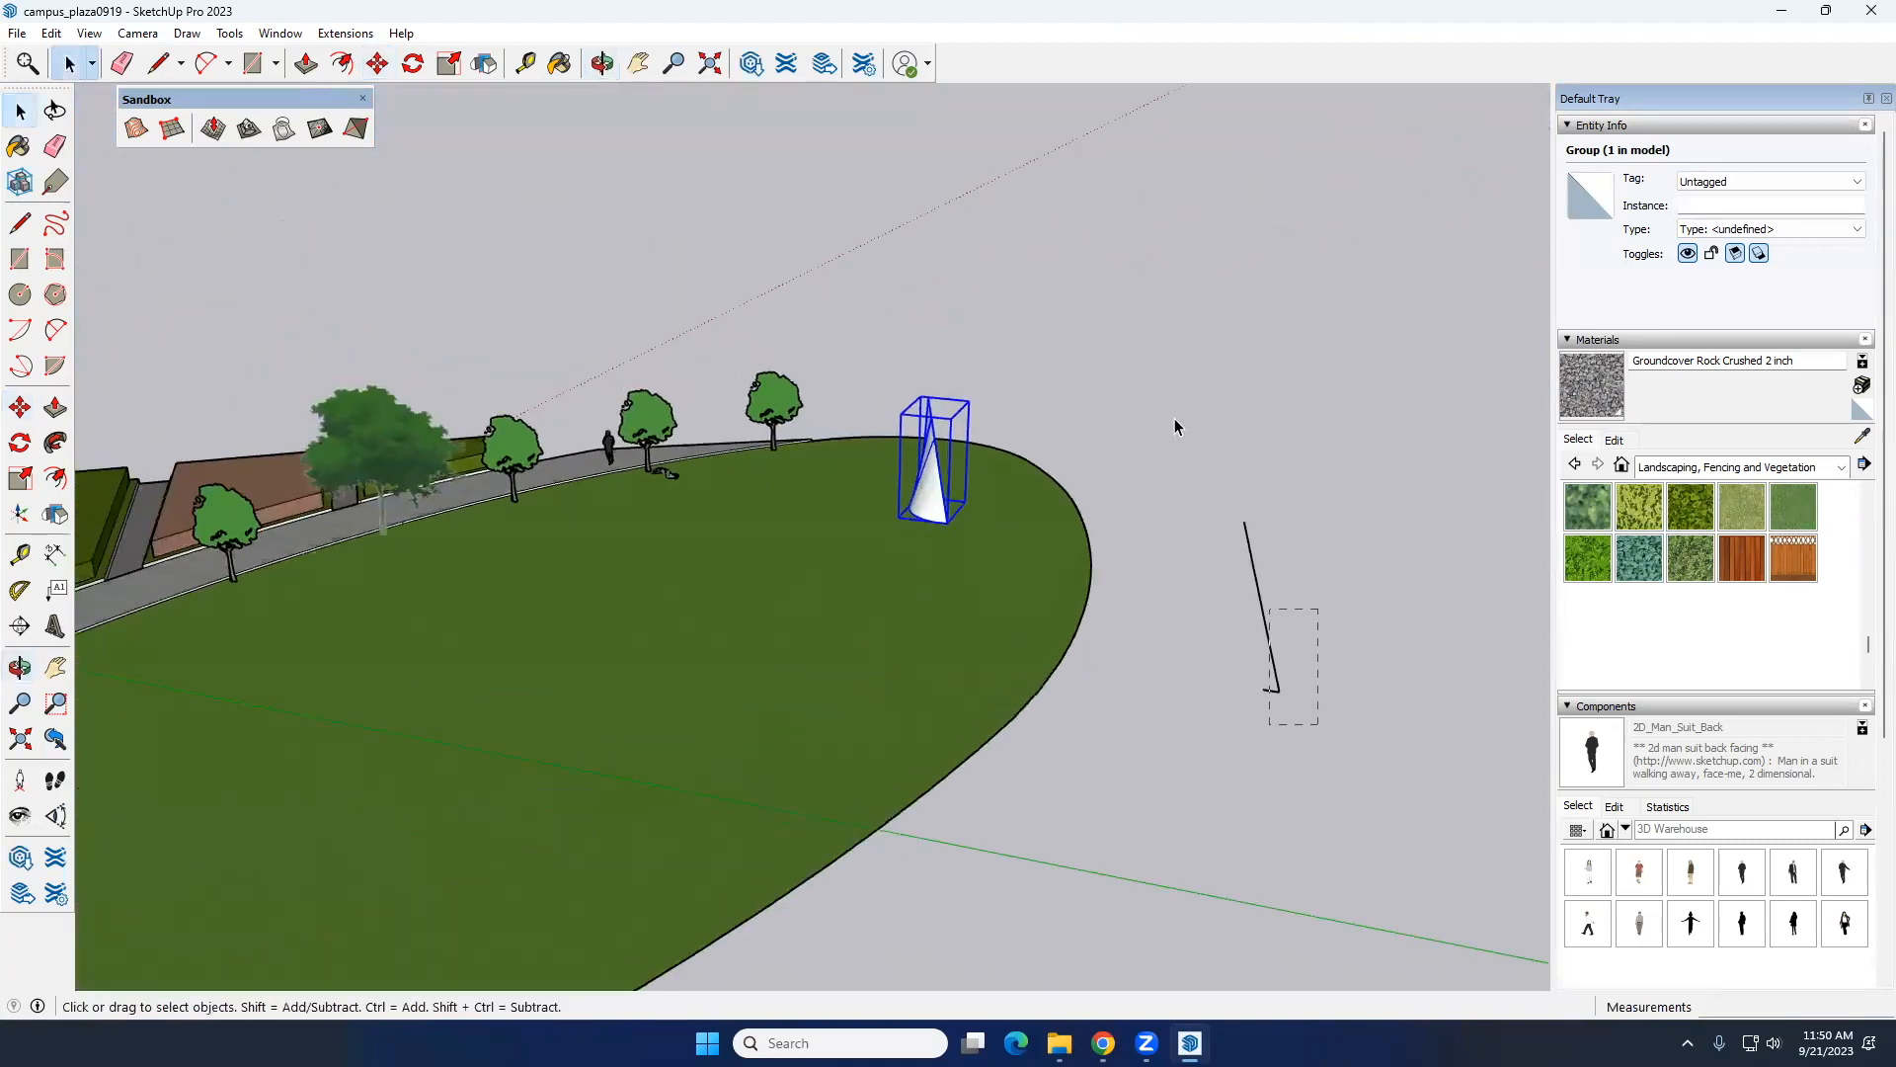
{"action": "key", "text": "Delete"}
Step: Stretch the sail group upward to about twice its height using Scale
{"action": "middle_click_drag", "start_coordinate": [833, 610], "coordinate": [931, 489]}
{"action": "left_click", "coordinate": [929, 481]}
{"action": "middle_click_drag", "start_coordinate": [1076, 491], "coordinate": [805, 567]}
{"action": "left_click", "coordinate": [20, 478]}
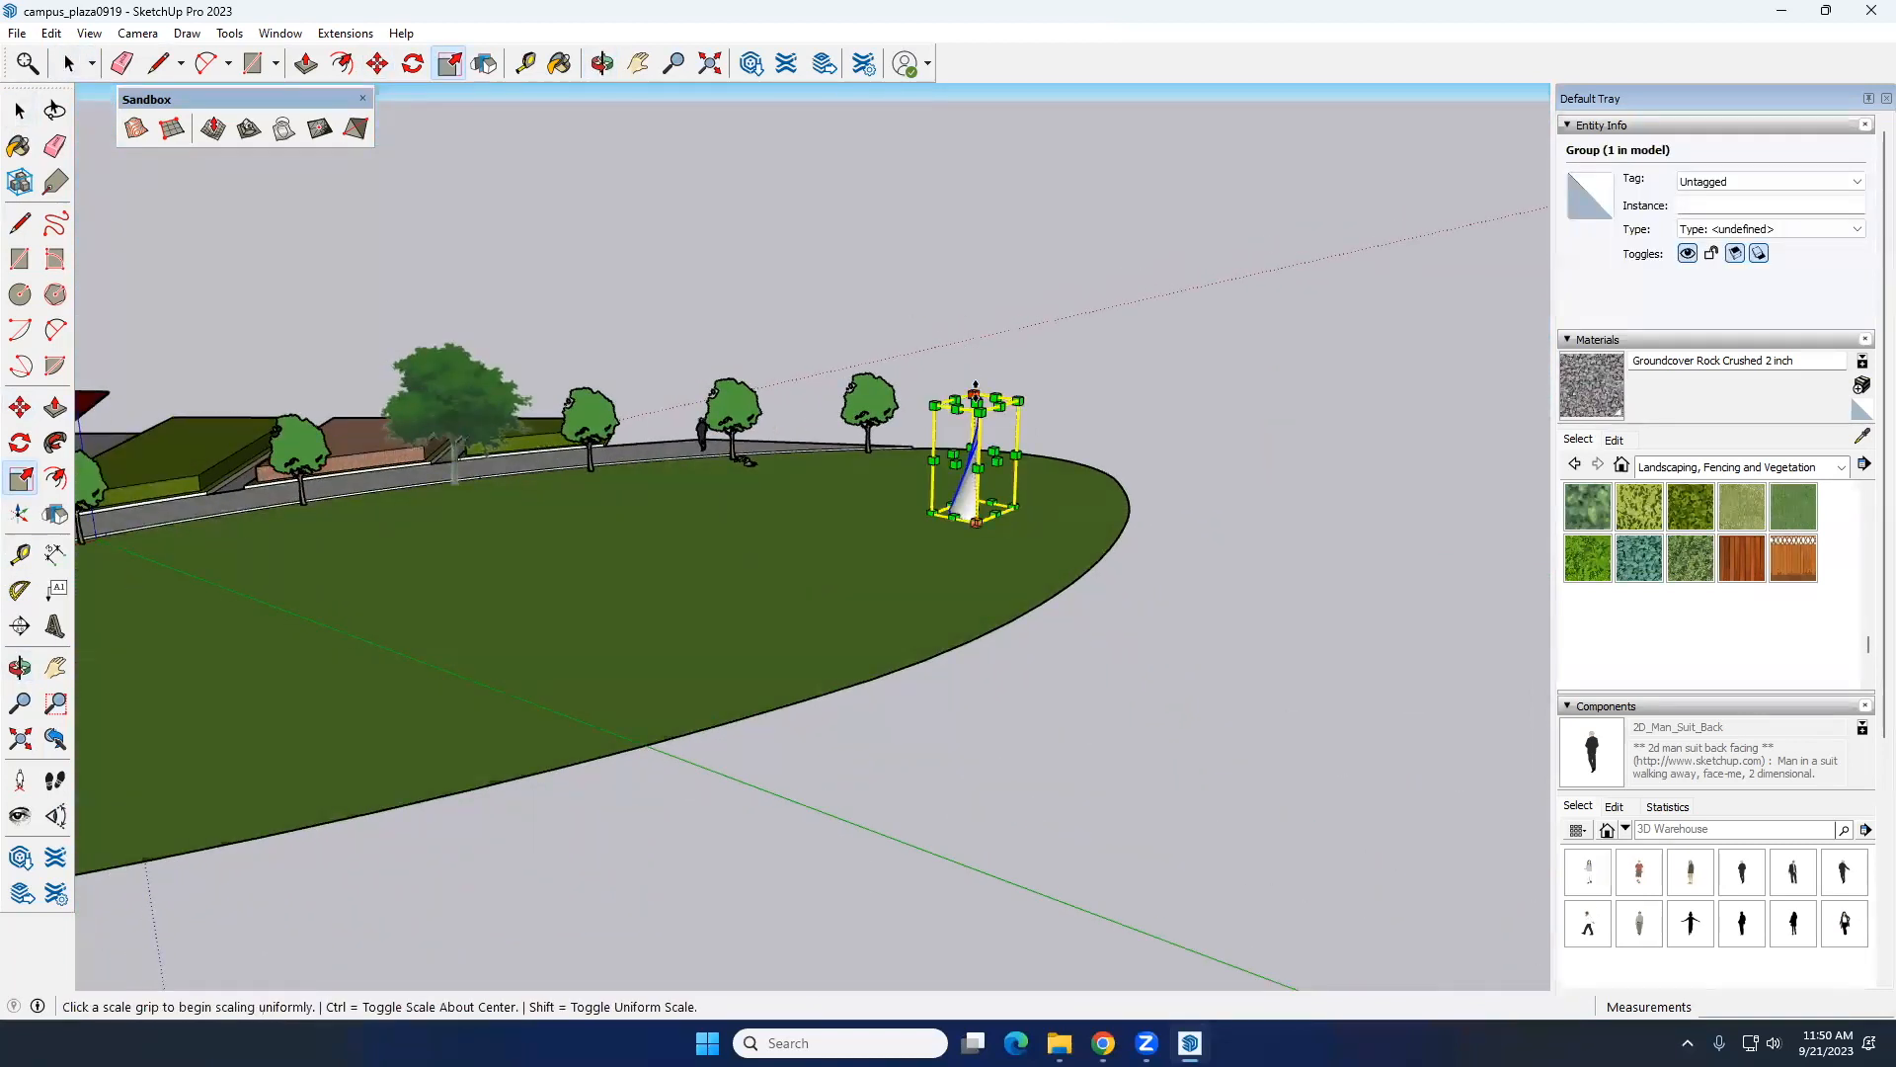
{"action": "left_click", "coordinate": [977, 397]}
{"action": "left_click", "coordinate": [979, 265]}
{"action": "middle_click_drag", "start_coordinate": [642, 568], "coordinate": [1039, 566]}
{"action": "scroll", "coordinate": [861, 584], "scroll_direction": "up", "scroll_amount": 2}
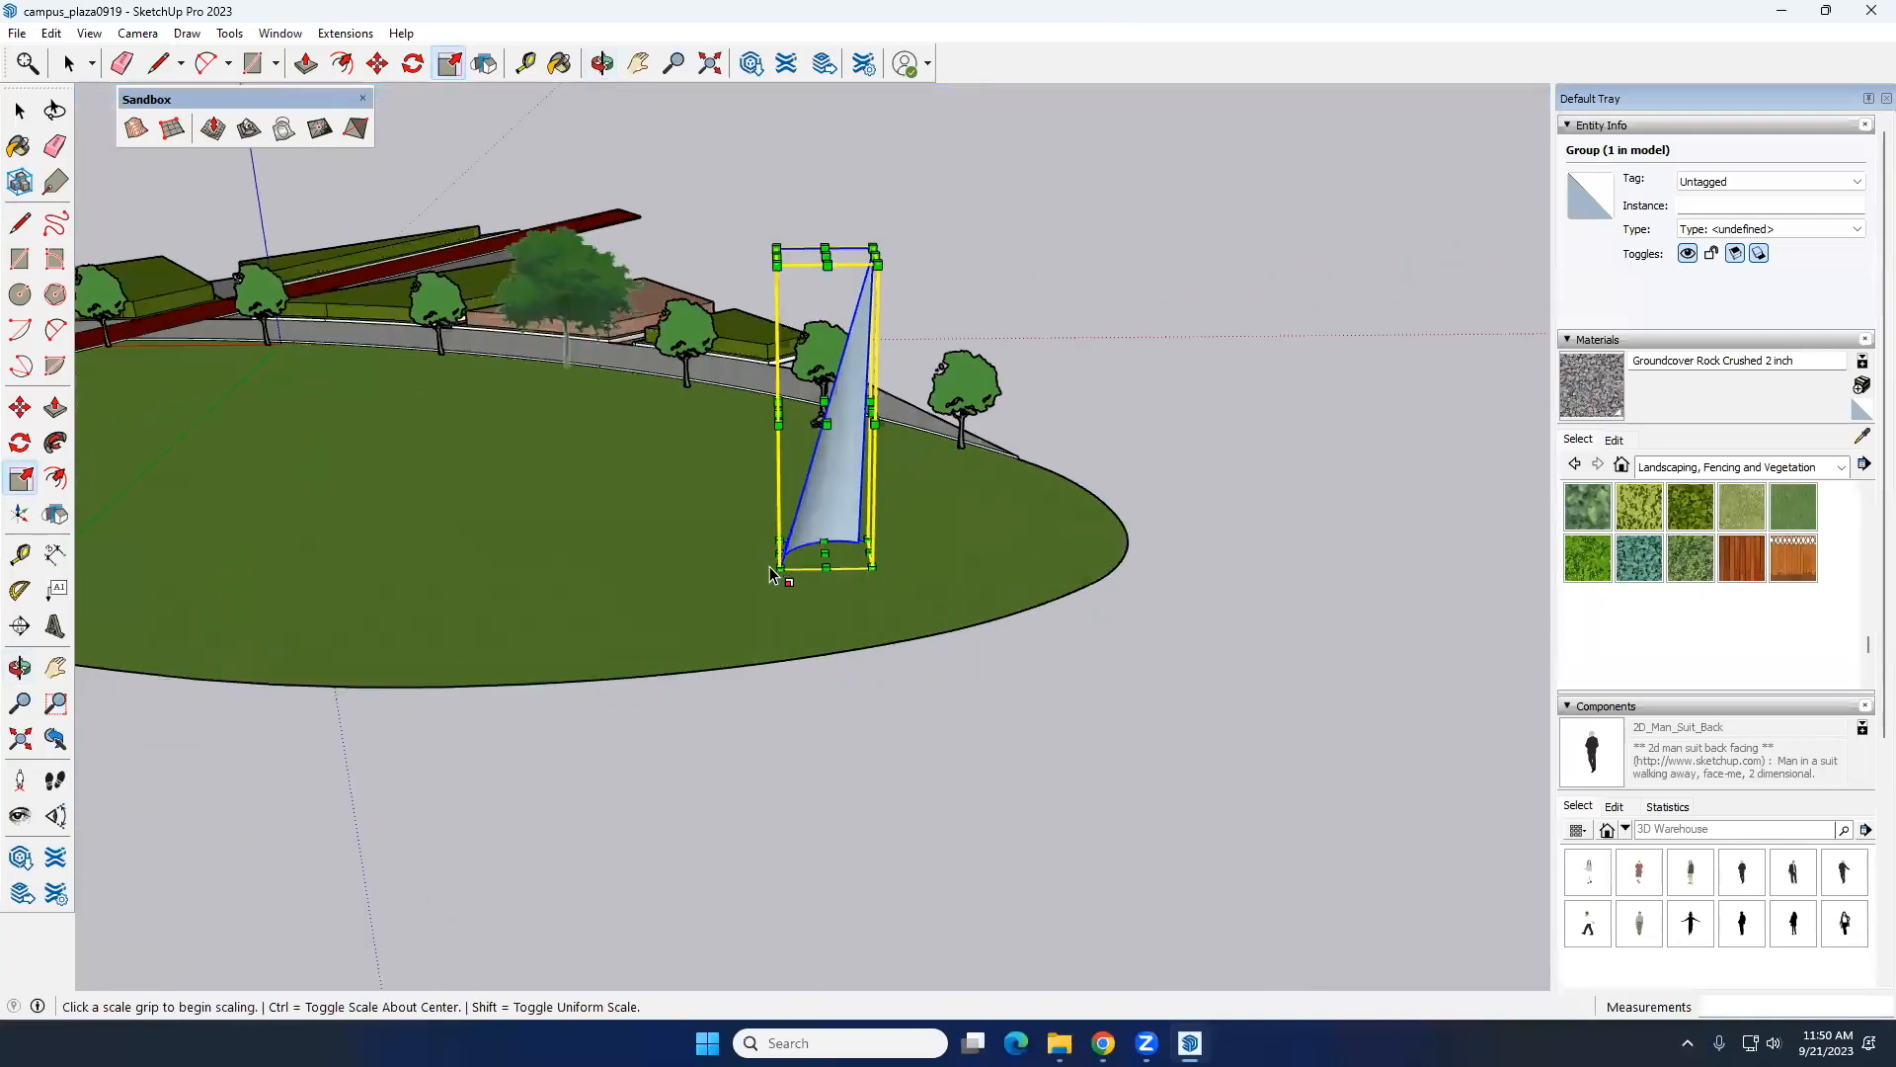
{"action": "left_click", "coordinate": [776, 564]}
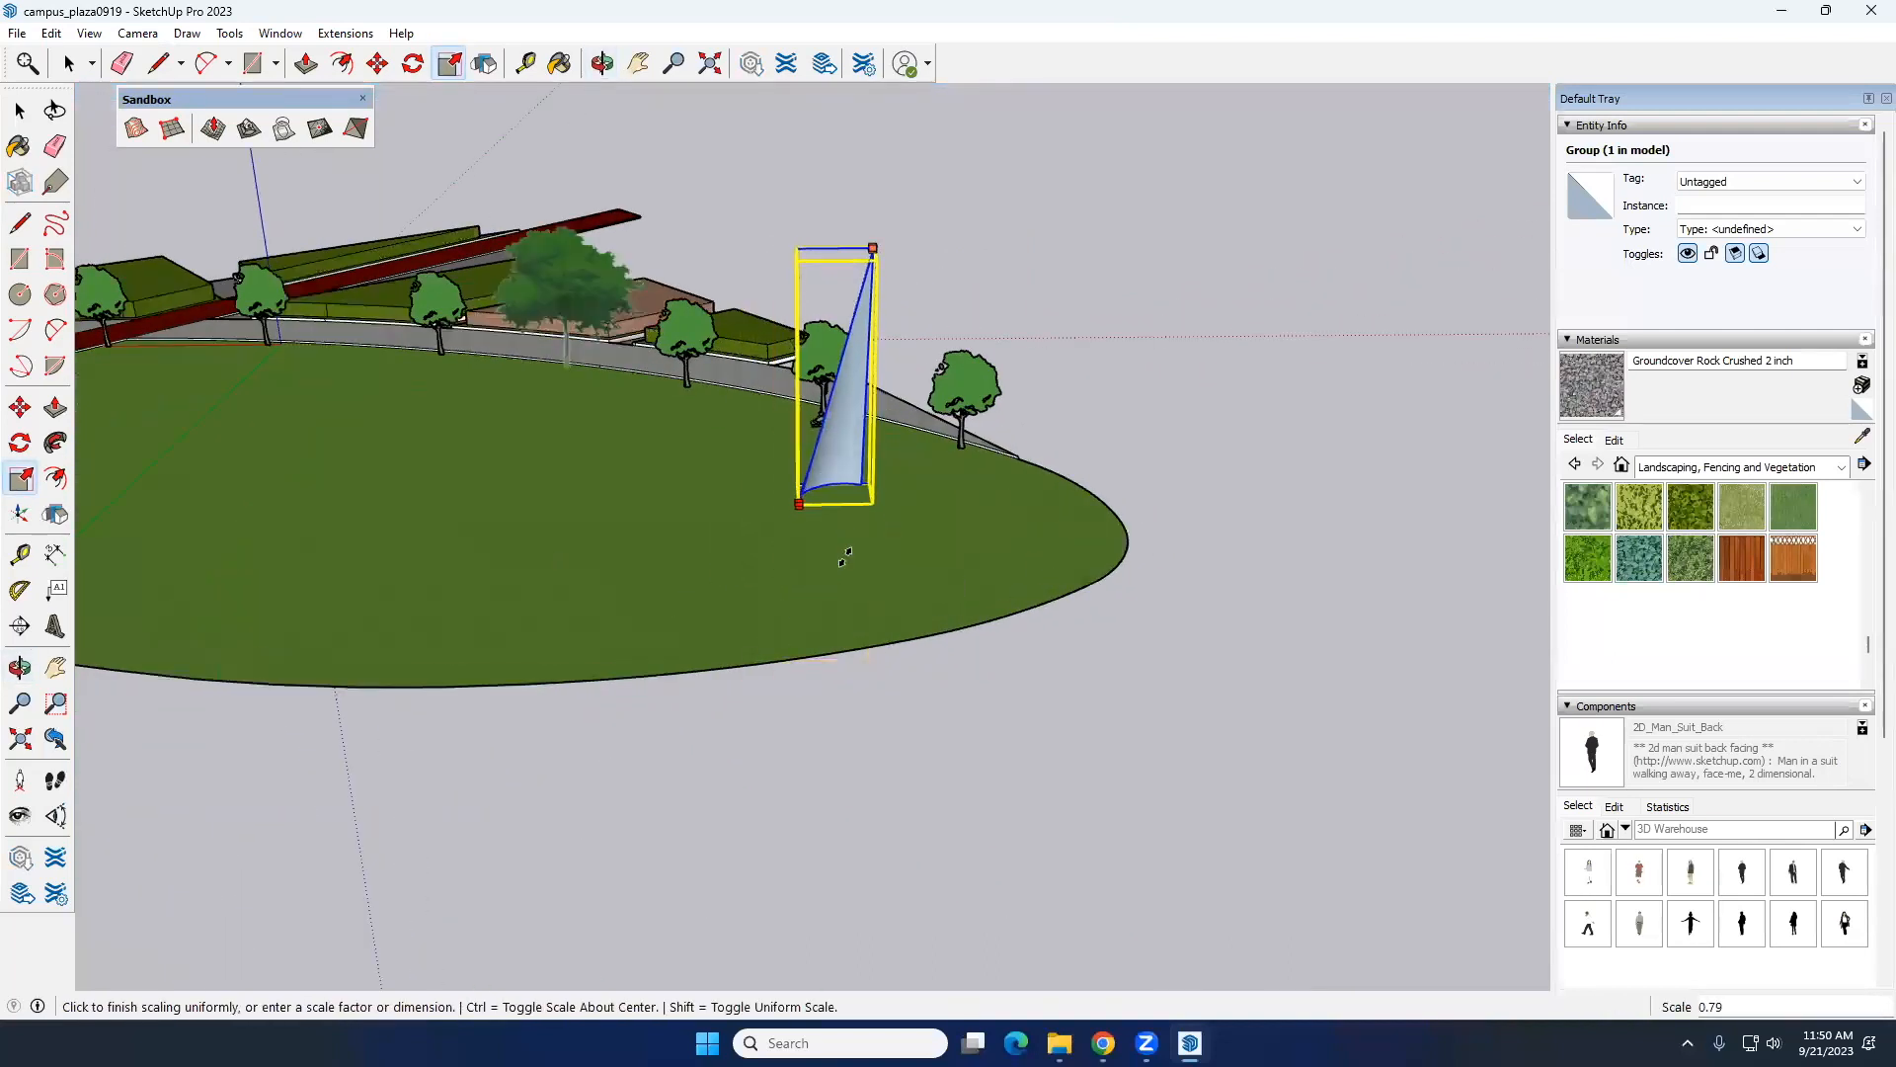
{"action": "key", "text": "space"}
Step: Select the white sail again and scale it back down to a shorter height on the lawn
{"action": "middle_click_drag", "start_coordinate": [851, 507], "coordinate": [1195, 443]}
{"action": "left_click", "coordinate": [1145, 388]}
{"action": "middle_click_drag", "start_coordinate": [985, 546], "coordinate": [1330, 365]}
{"action": "left_click", "coordinate": [1153, 372]}
{"action": "middle_click_drag", "start_coordinate": [1151, 375], "coordinate": [1017, 456]}
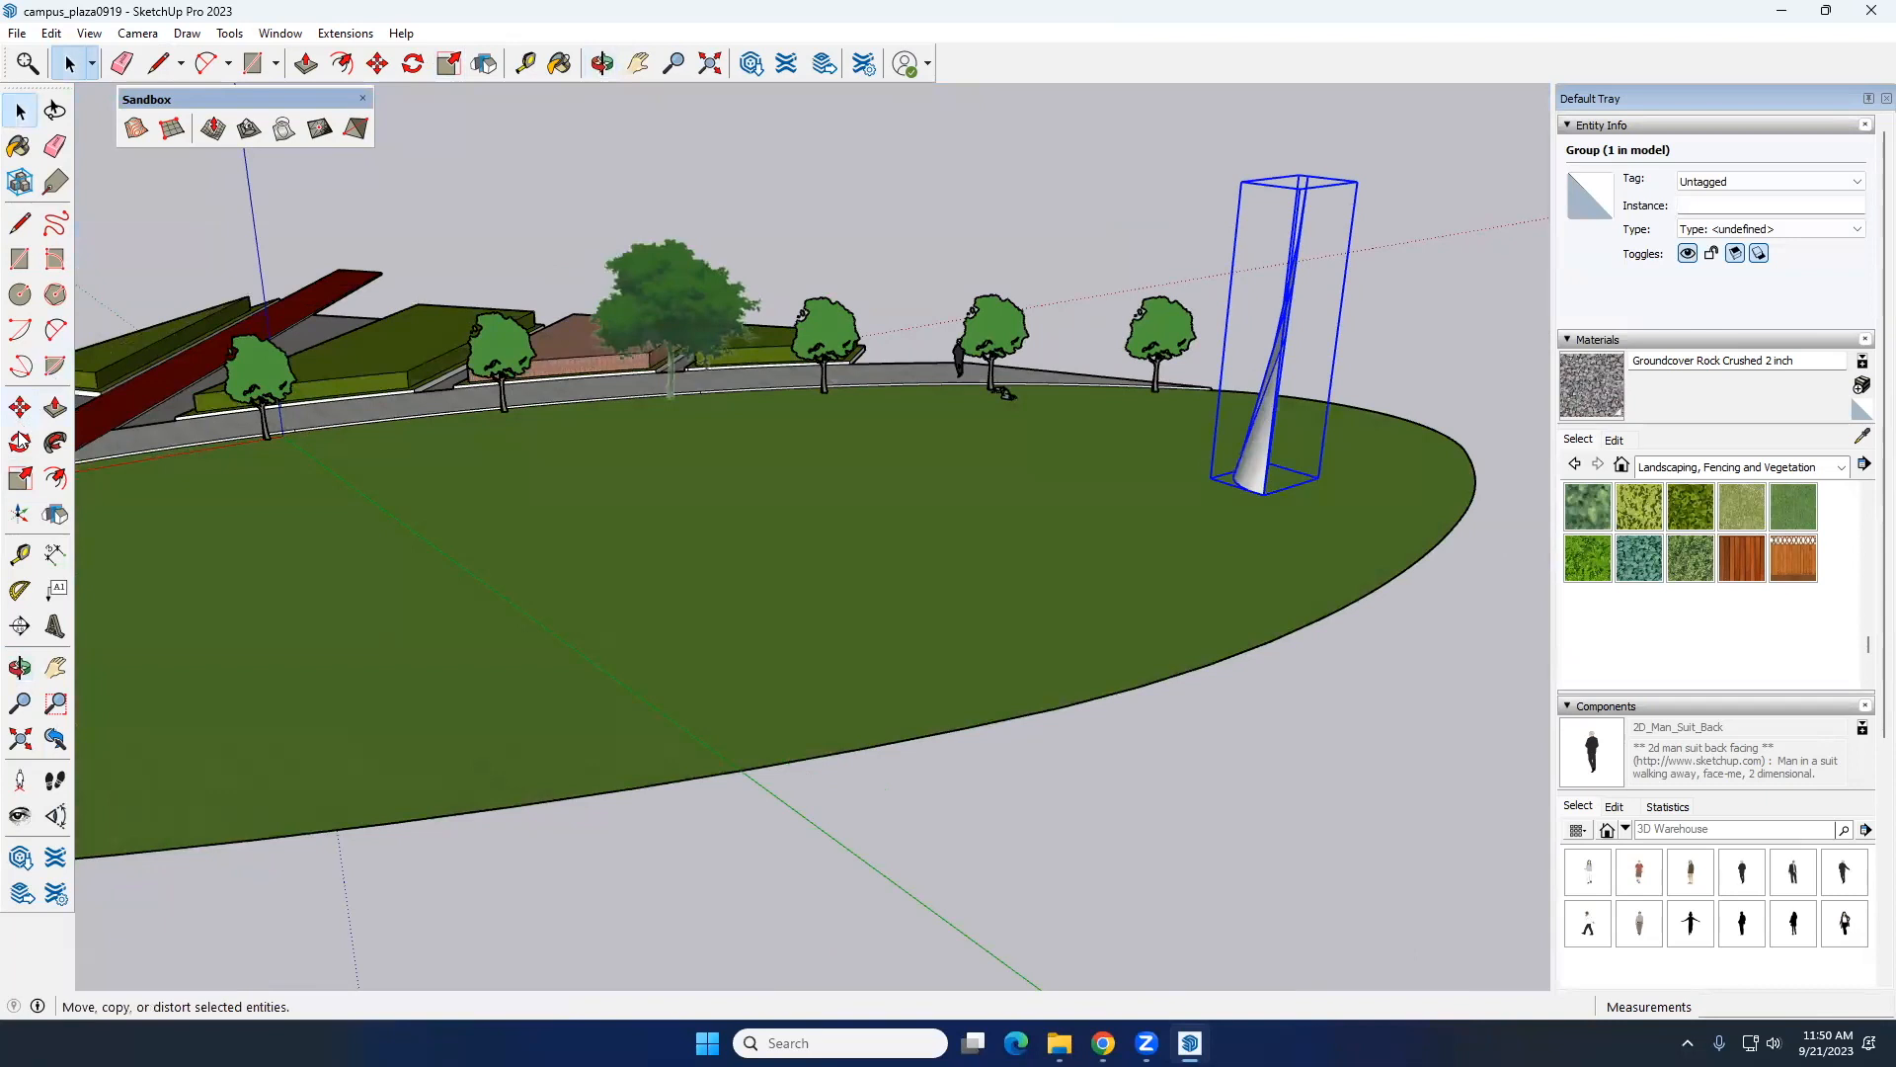
{"action": "left_click", "coordinate": [20, 478]}
{"action": "mouse_move", "coordinate": [1299, 179]}
{"action": "left_mouse_down"}
{"action": "mouse_move", "coordinate": [1286, 286]}
{"action": "mouse_move", "coordinate": [1284, 186]}
{"action": "left_mouse_up"}
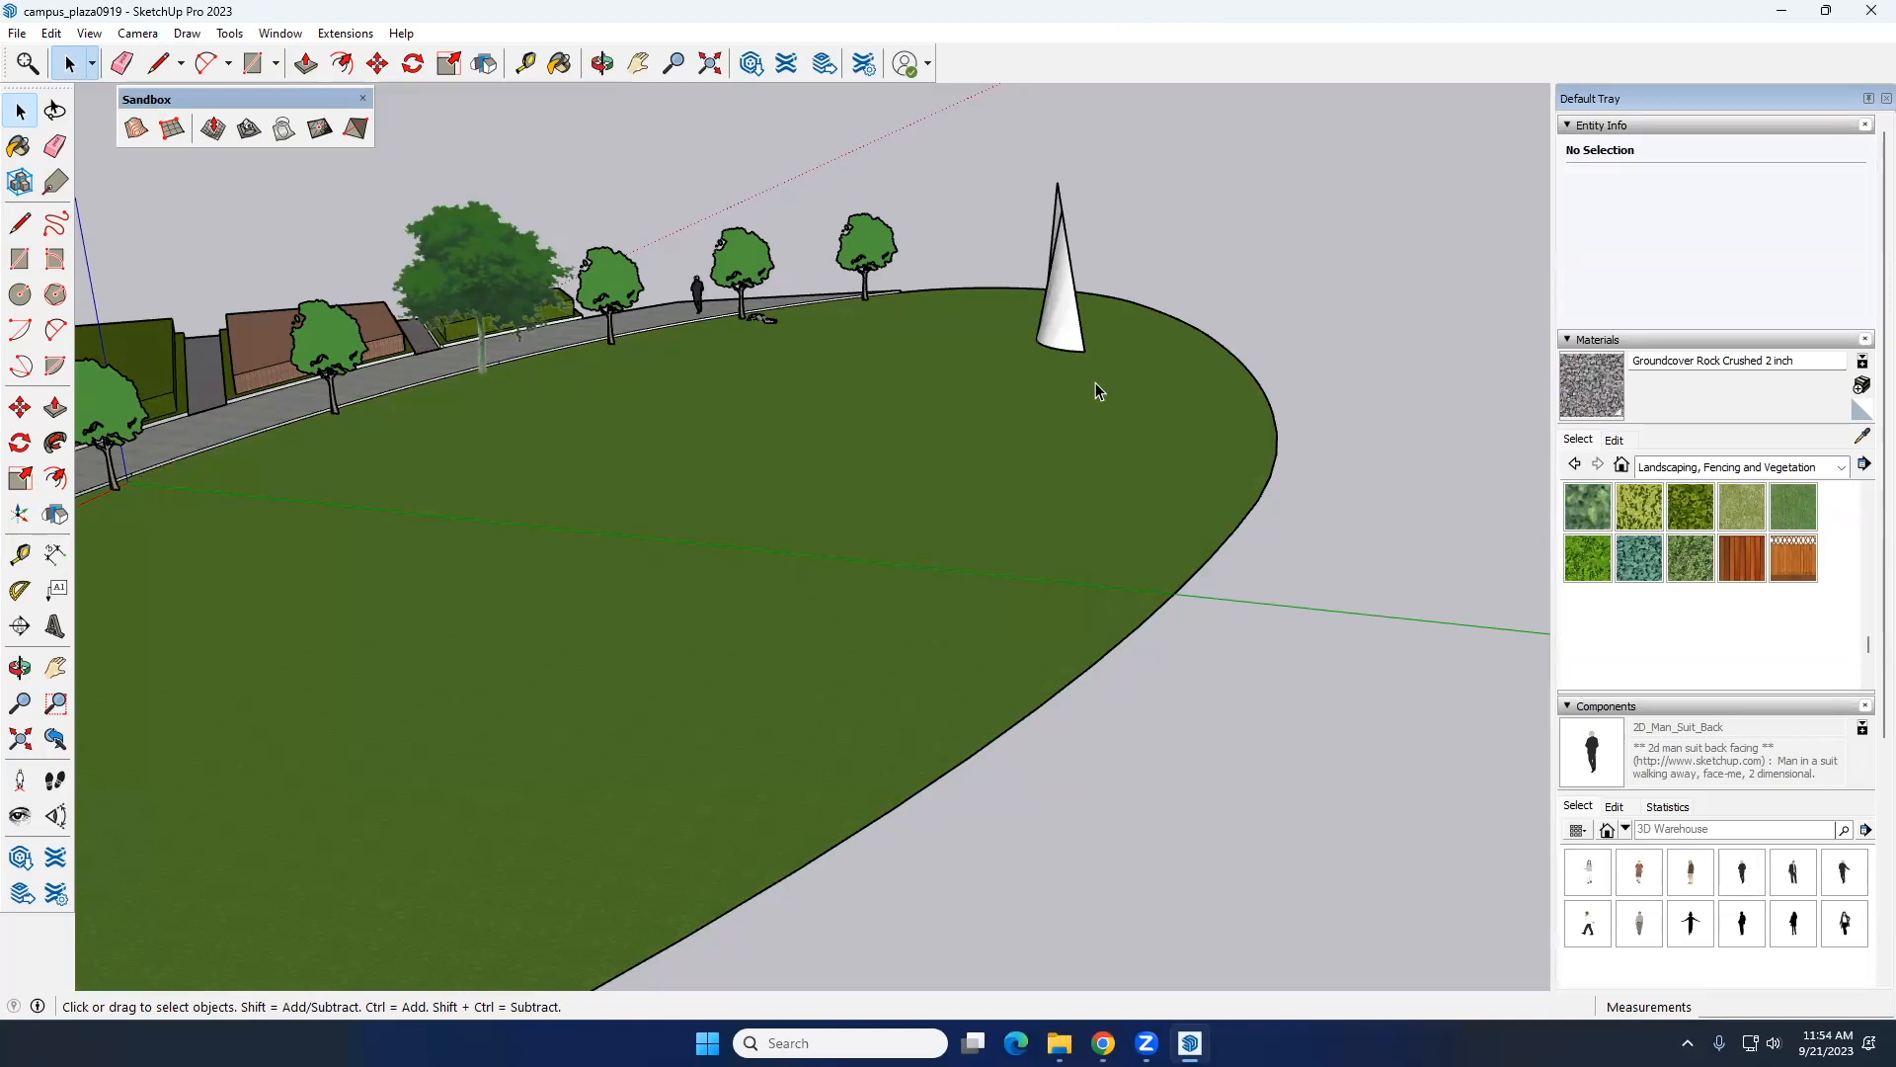
Step: Draw a vertical square about 2' 9" on a side, standing on the lawn edge along the path curb near the red walkway
{"action": "scroll", "coordinate": [903, 464], "scroll_direction": "down", "scroll_amount": 3}
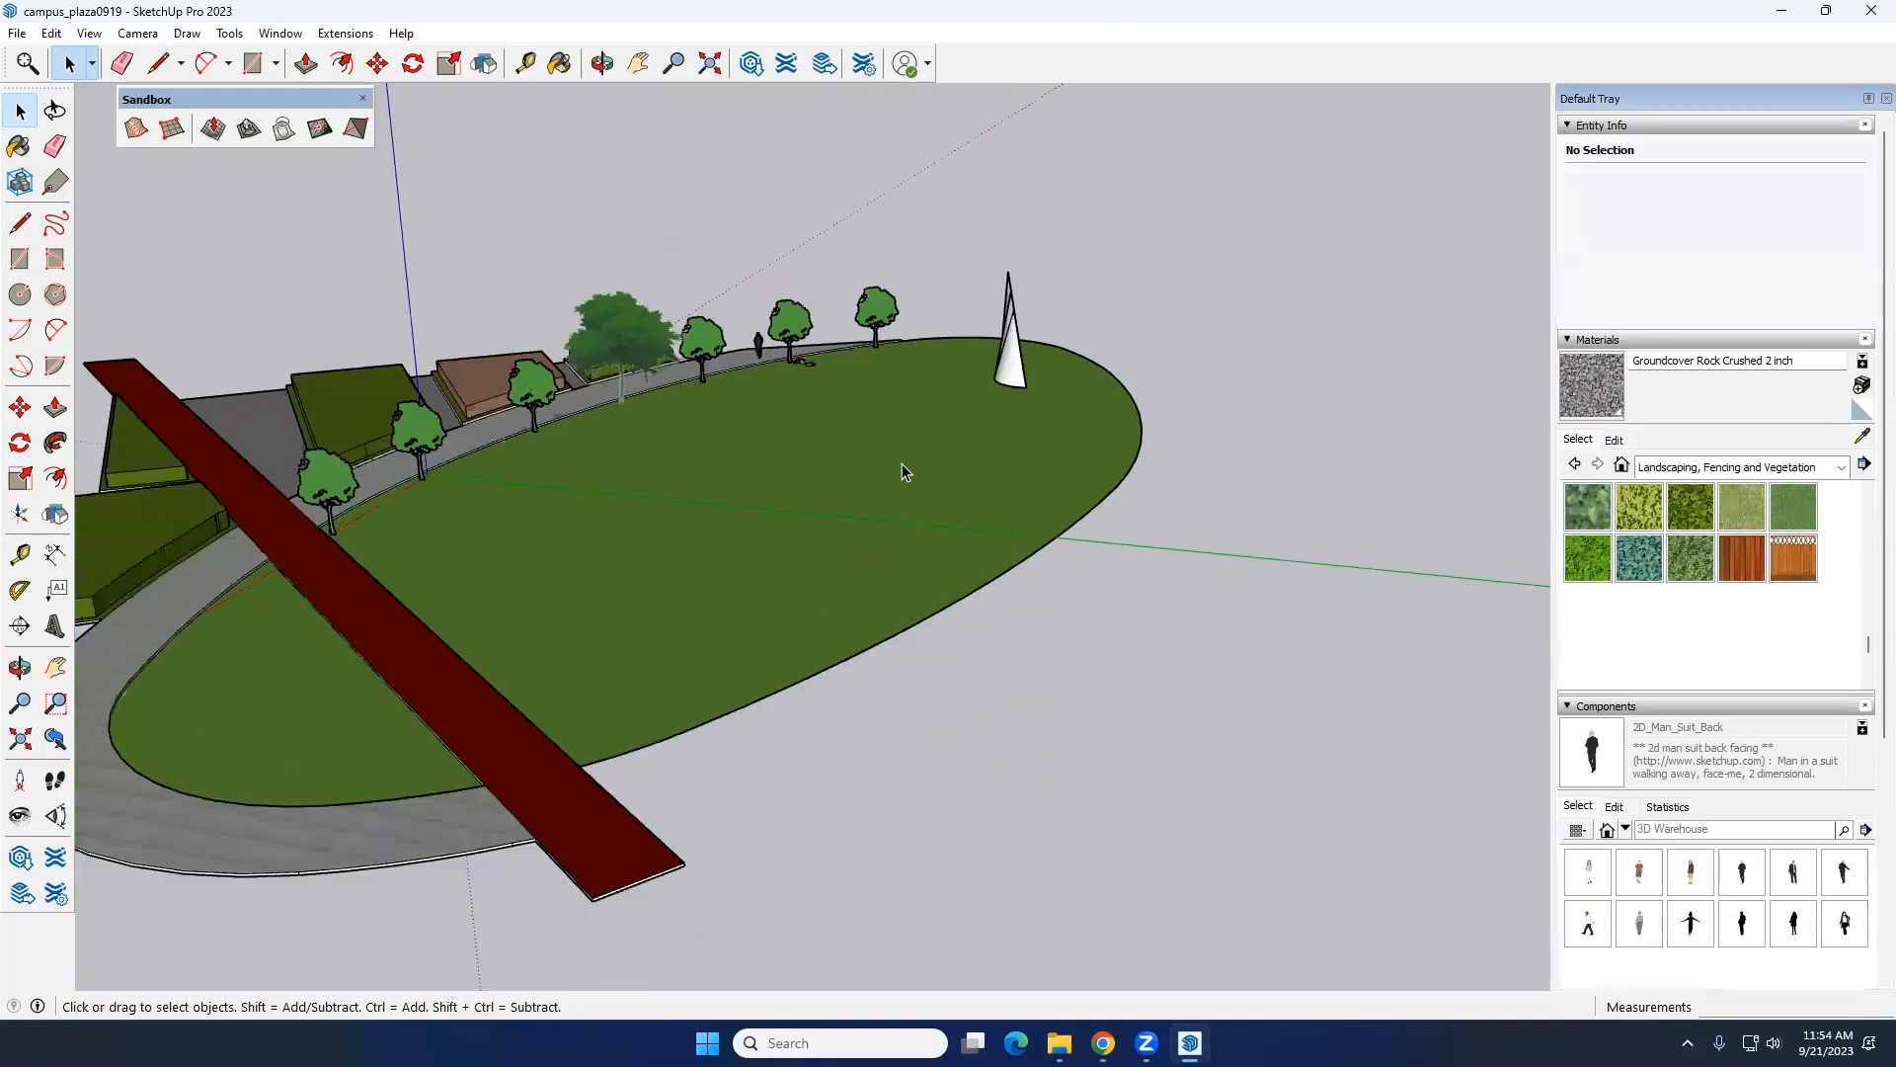
{"action": "scroll", "coordinate": [903, 464], "scroll_direction": "down", "scroll_amount": 3}
{"action": "middle_click_drag", "start_coordinate": [681, 549], "coordinate": [644, 673]}
{"action": "scroll", "coordinate": [606, 543], "scroll_direction": "up", "scroll_amount": 3}
{"action": "scroll", "coordinate": [607, 544], "scroll_direction": "up", "scroll_amount": 5}
{"action": "scroll", "coordinate": [760, 571], "scroll_direction": "down", "scroll_amount": 5}
{"action": "scroll", "coordinate": [637, 656], "scroll_direction": "up", "scroll_amount": 5}
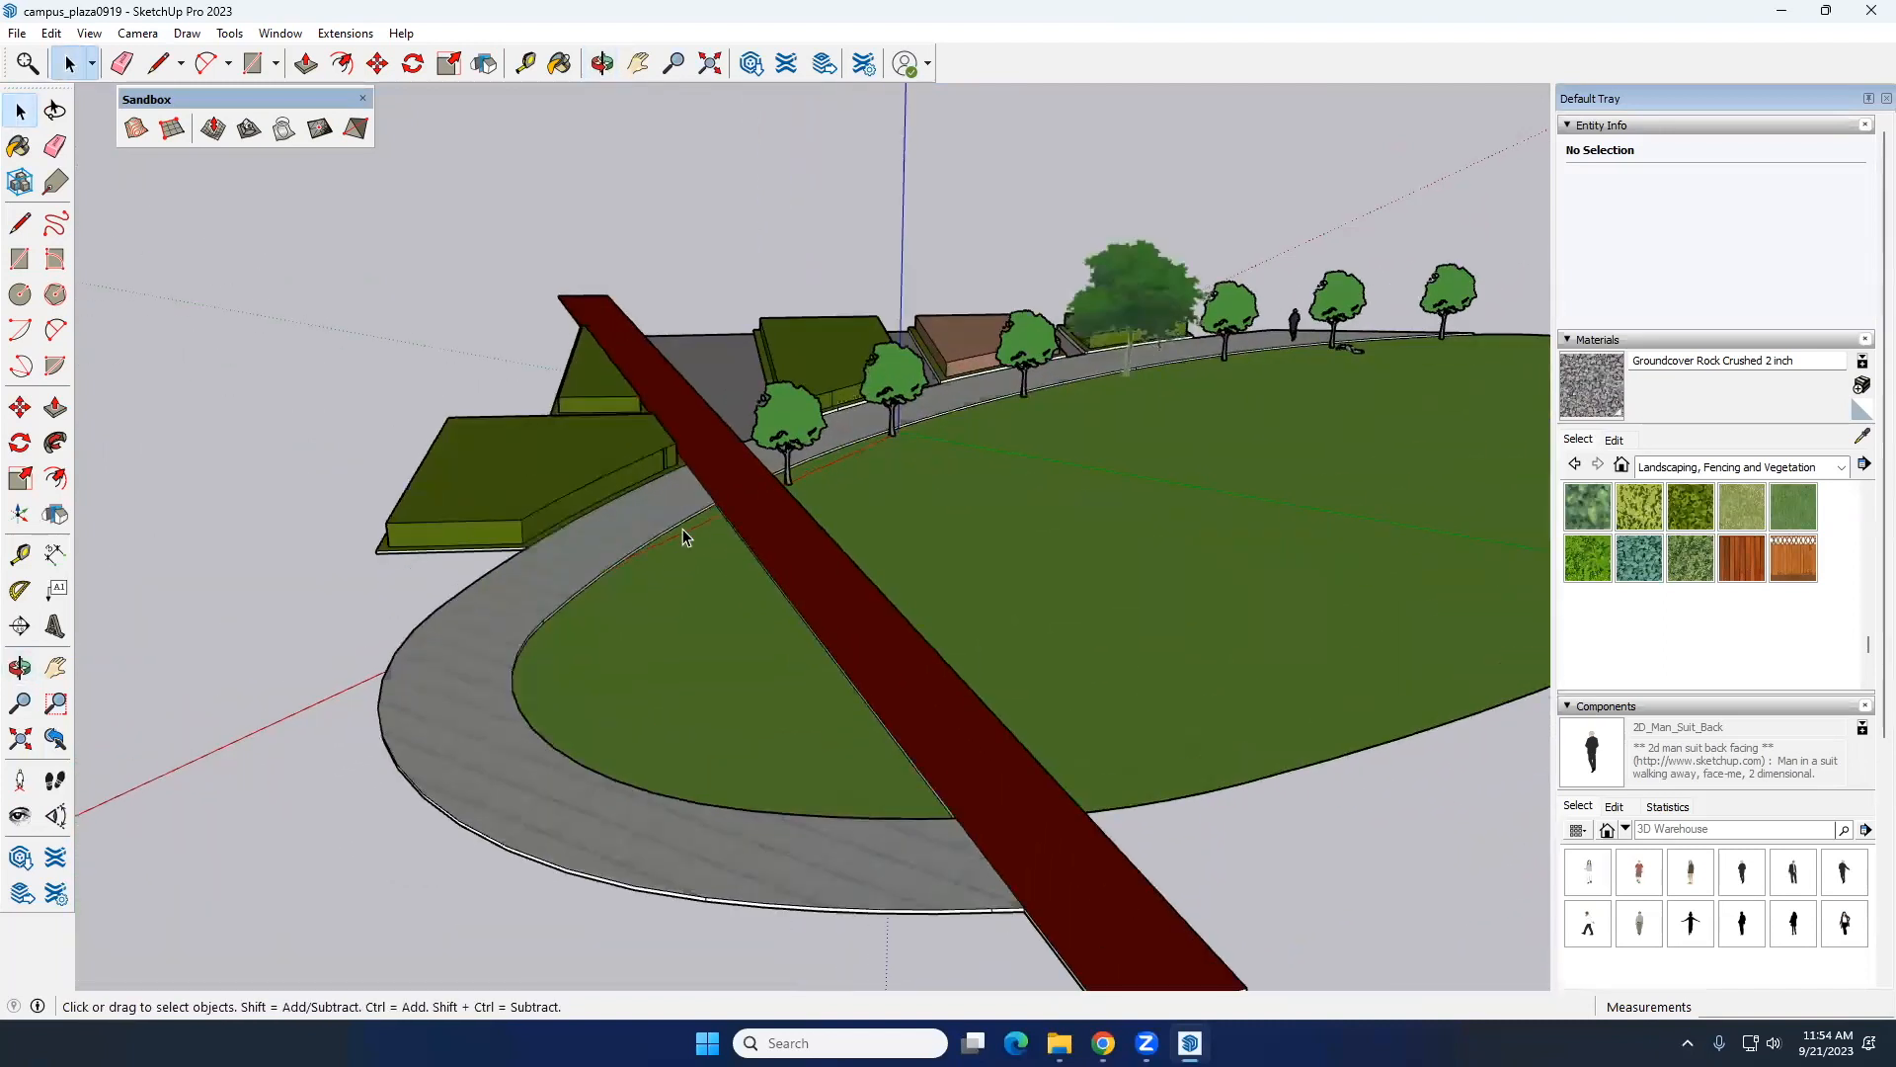
{"action": "middle_click_drag", "start_coordinate": [568, 753], "coordinate": [424, 758]}
{"action": "scroll", "coordinate": [731, 491], "scroll_direction": "up", "scroll_amount": 5}
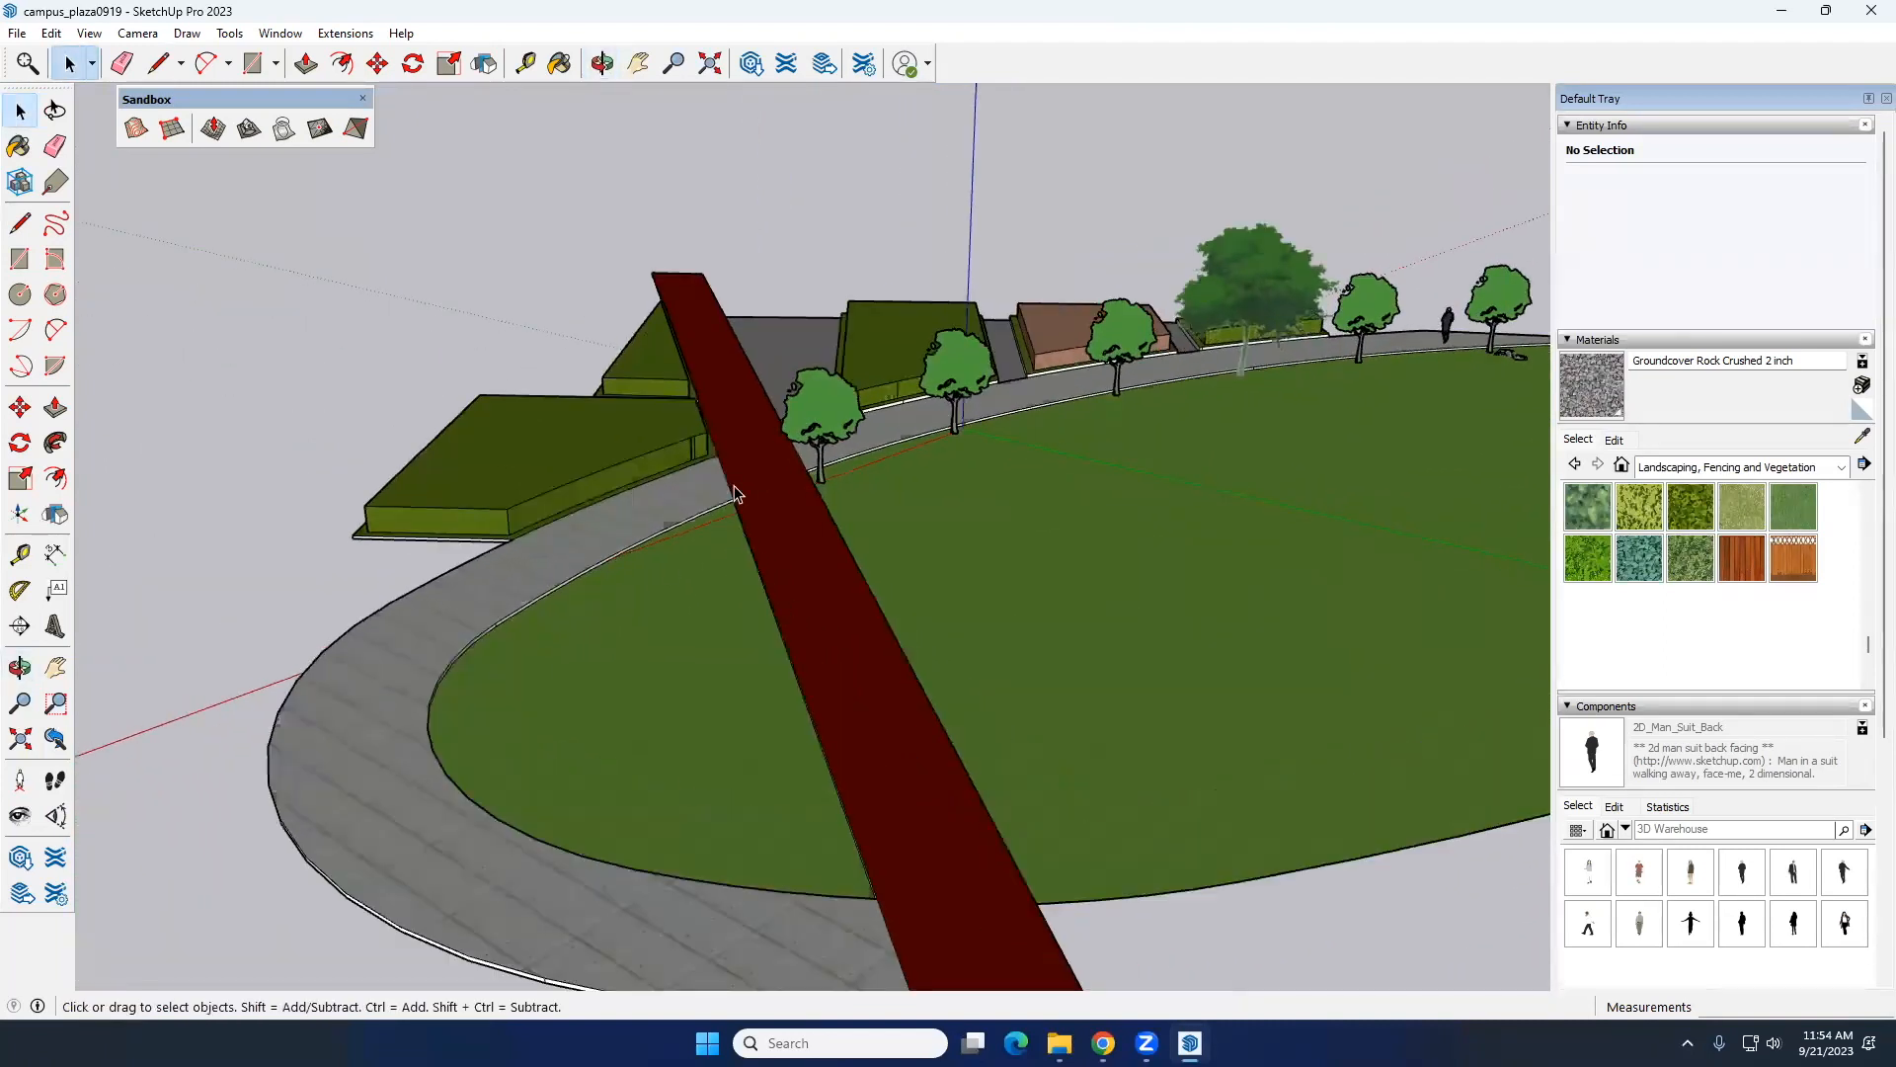
{"action": "middle_click_drag", "start_coordinate": [698, 583], "coordinate": [838, 584]}
{"action": "scroll", "coordinate": [852, 512], "scroll_direction": "up", "scroll_amount": 6}
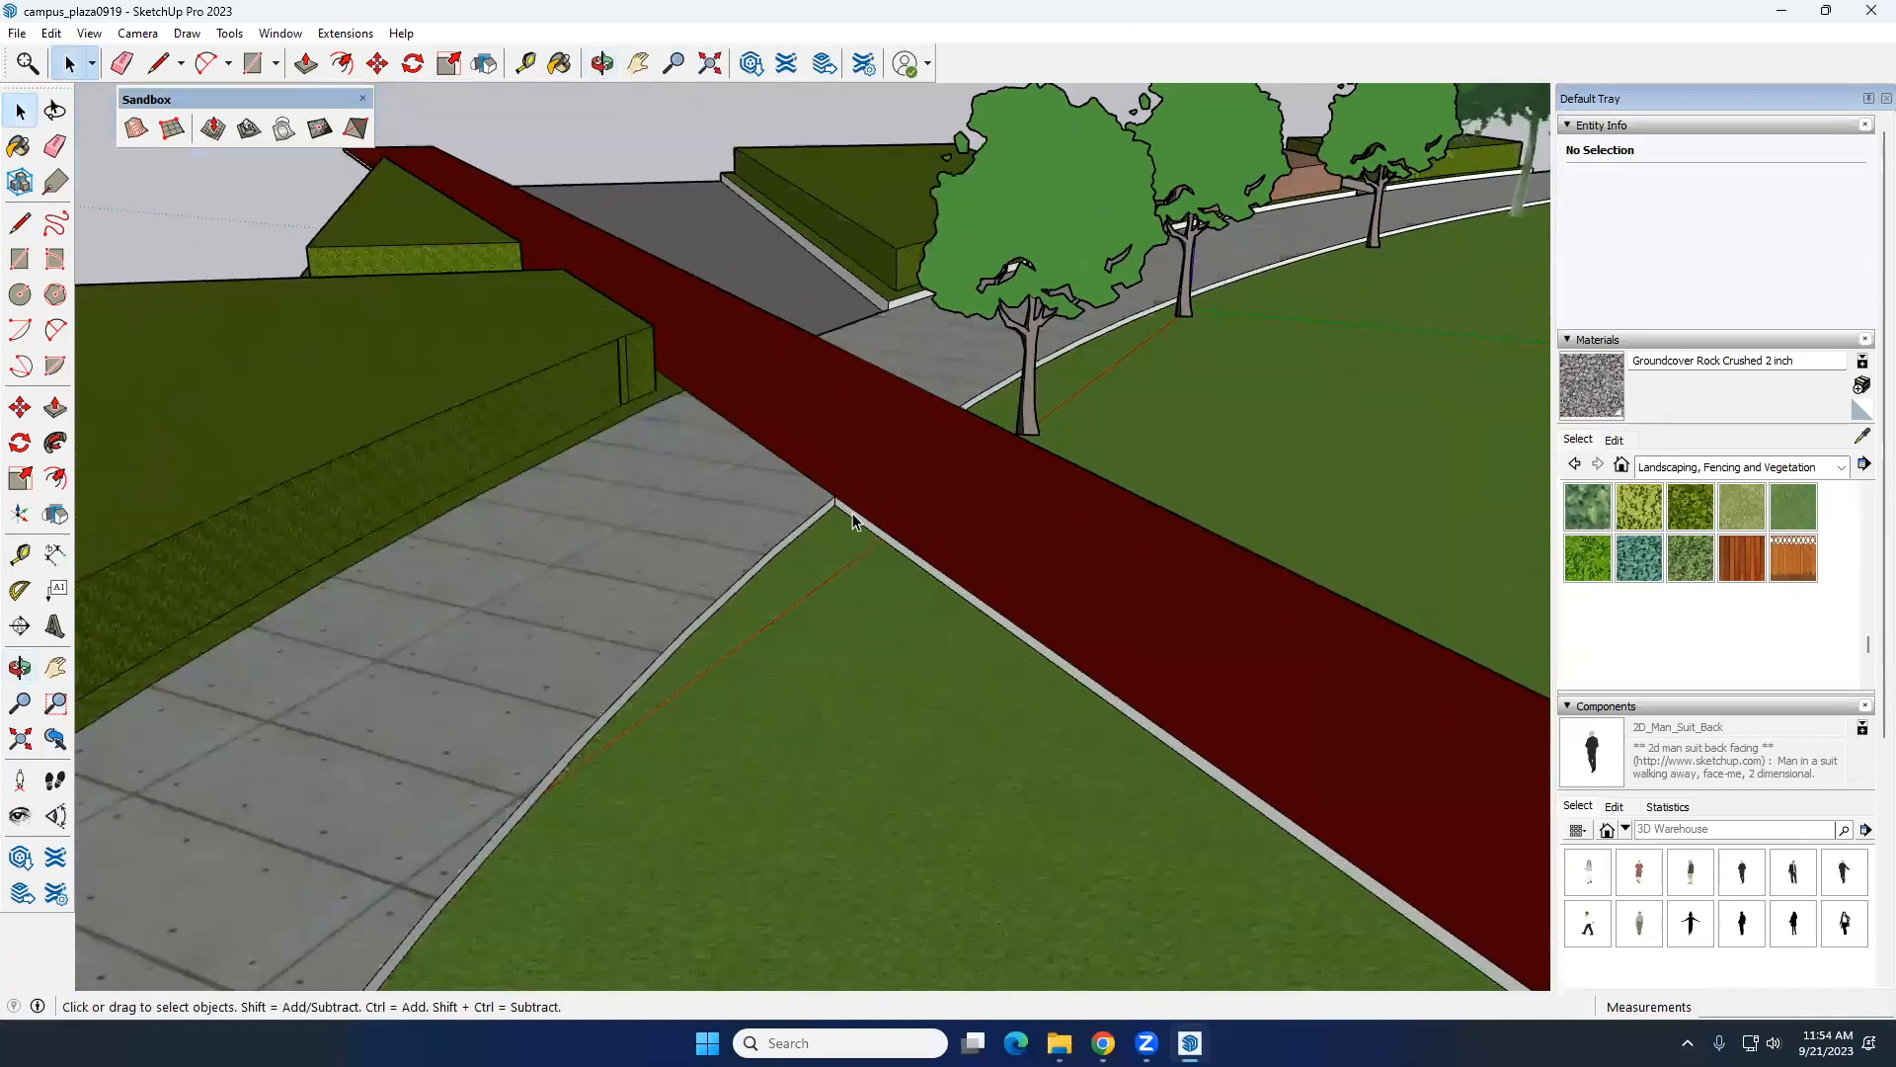
{"action": "scroll", "coordinate": [796, 560], "scroll_direction": "down", "scroll_amount": 5}
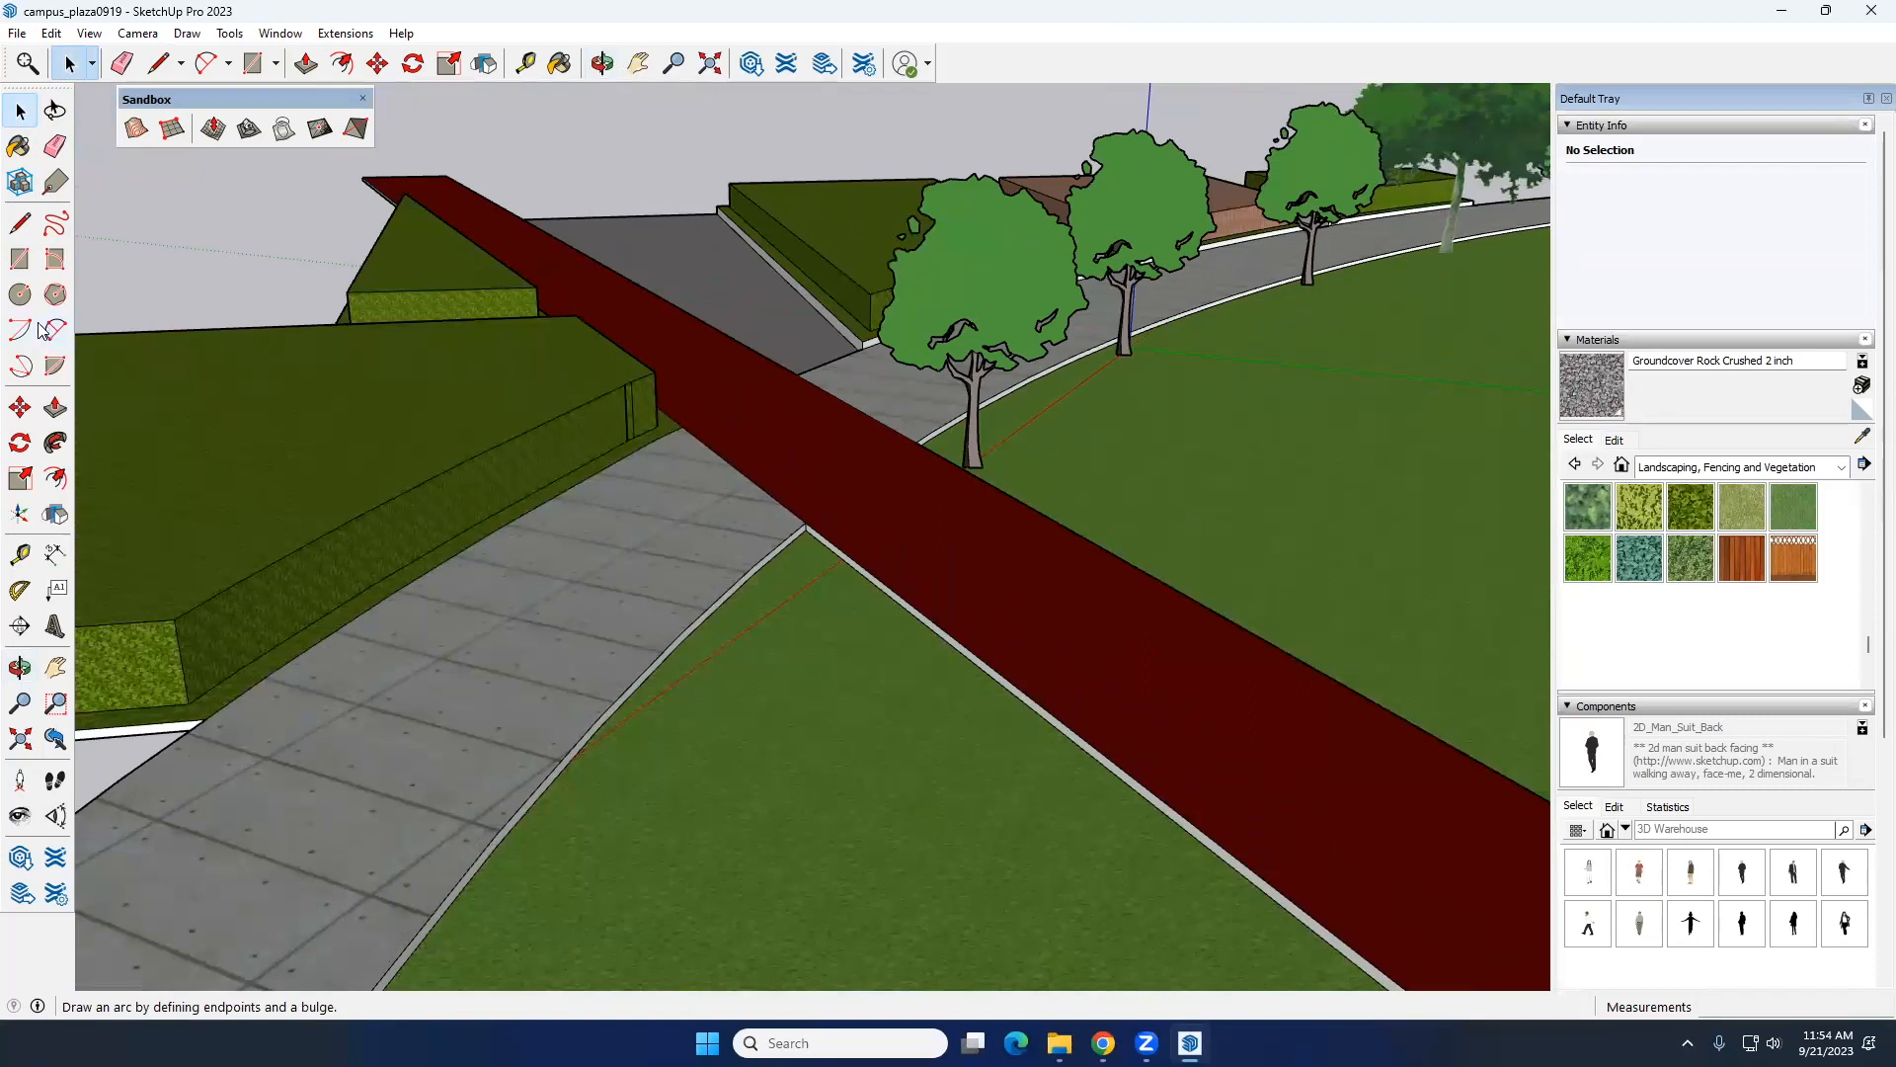
{"action": "left_click", "coordinate": [21, 259]}
{"action": "middle_click_drag", "start_coordinate": [698, 657], "coordinate": [774, 563]}
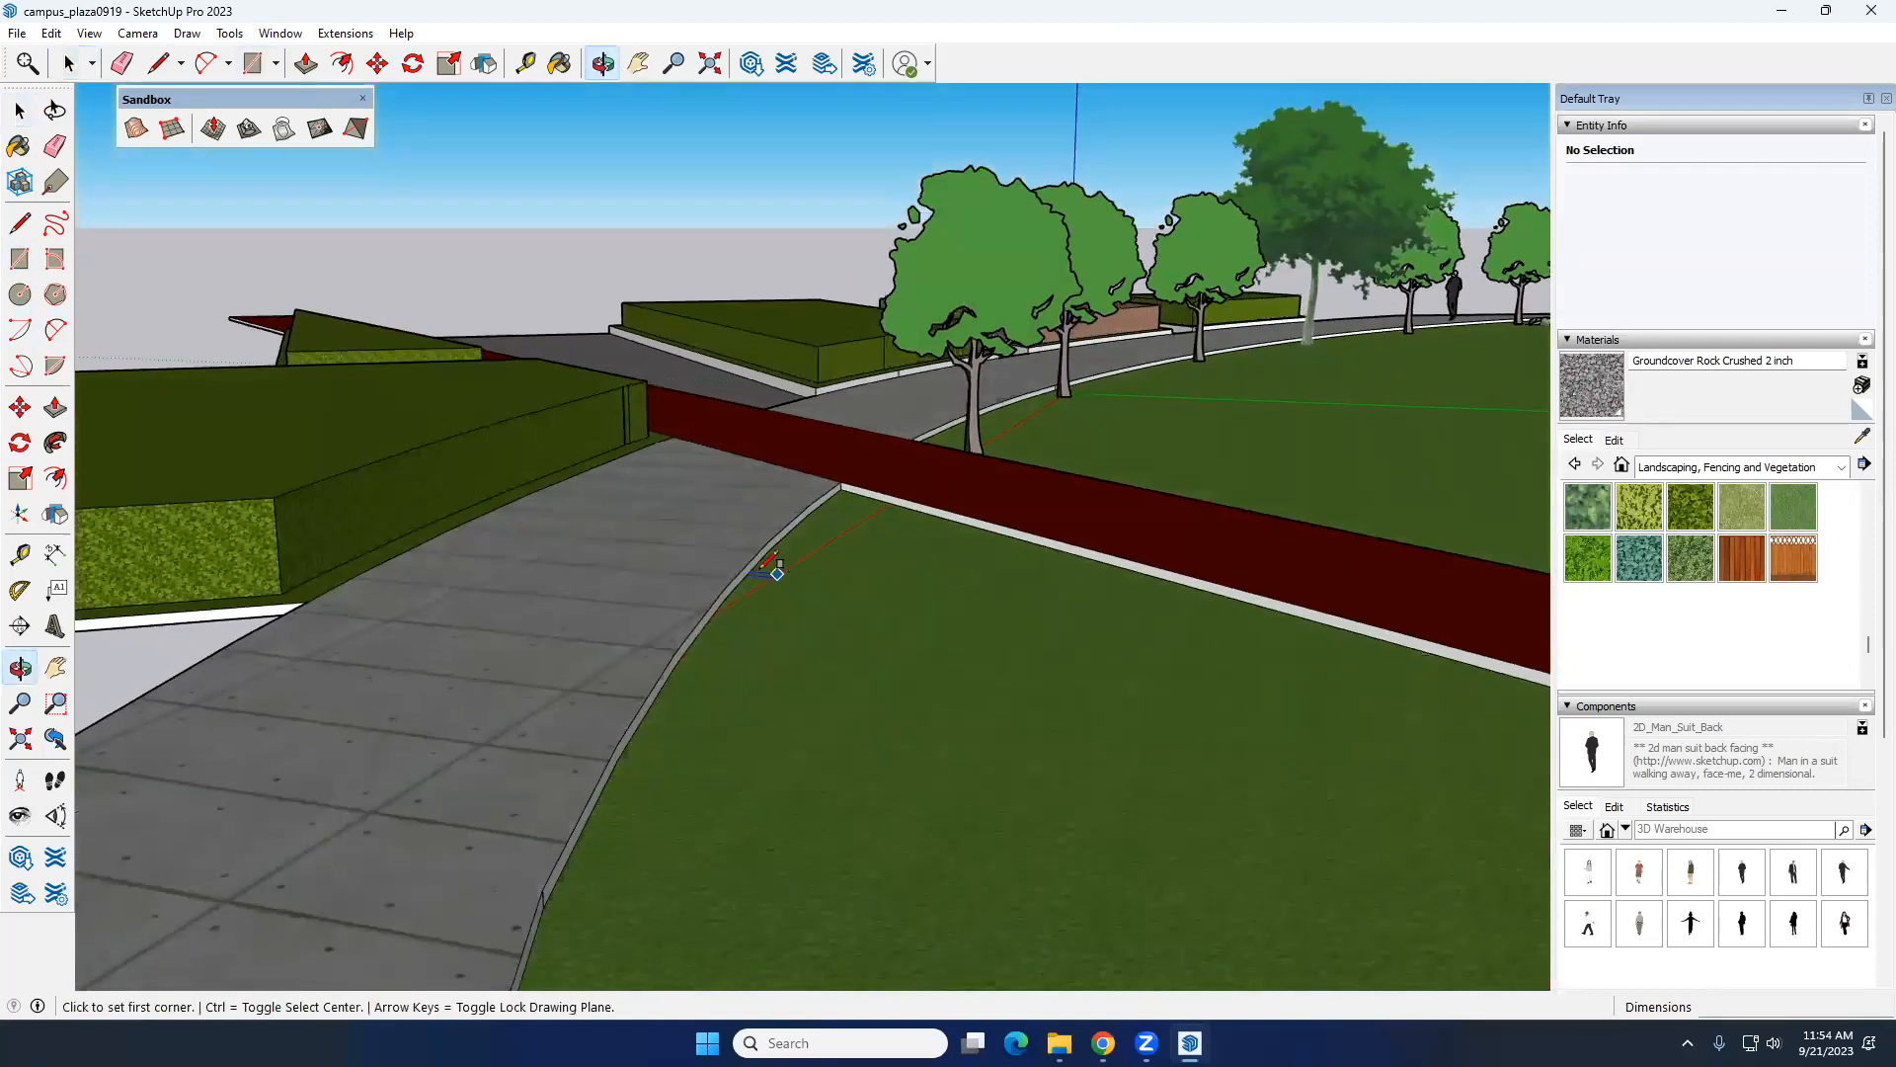
{"action": "left_click", "coordinate": [739, 571]}
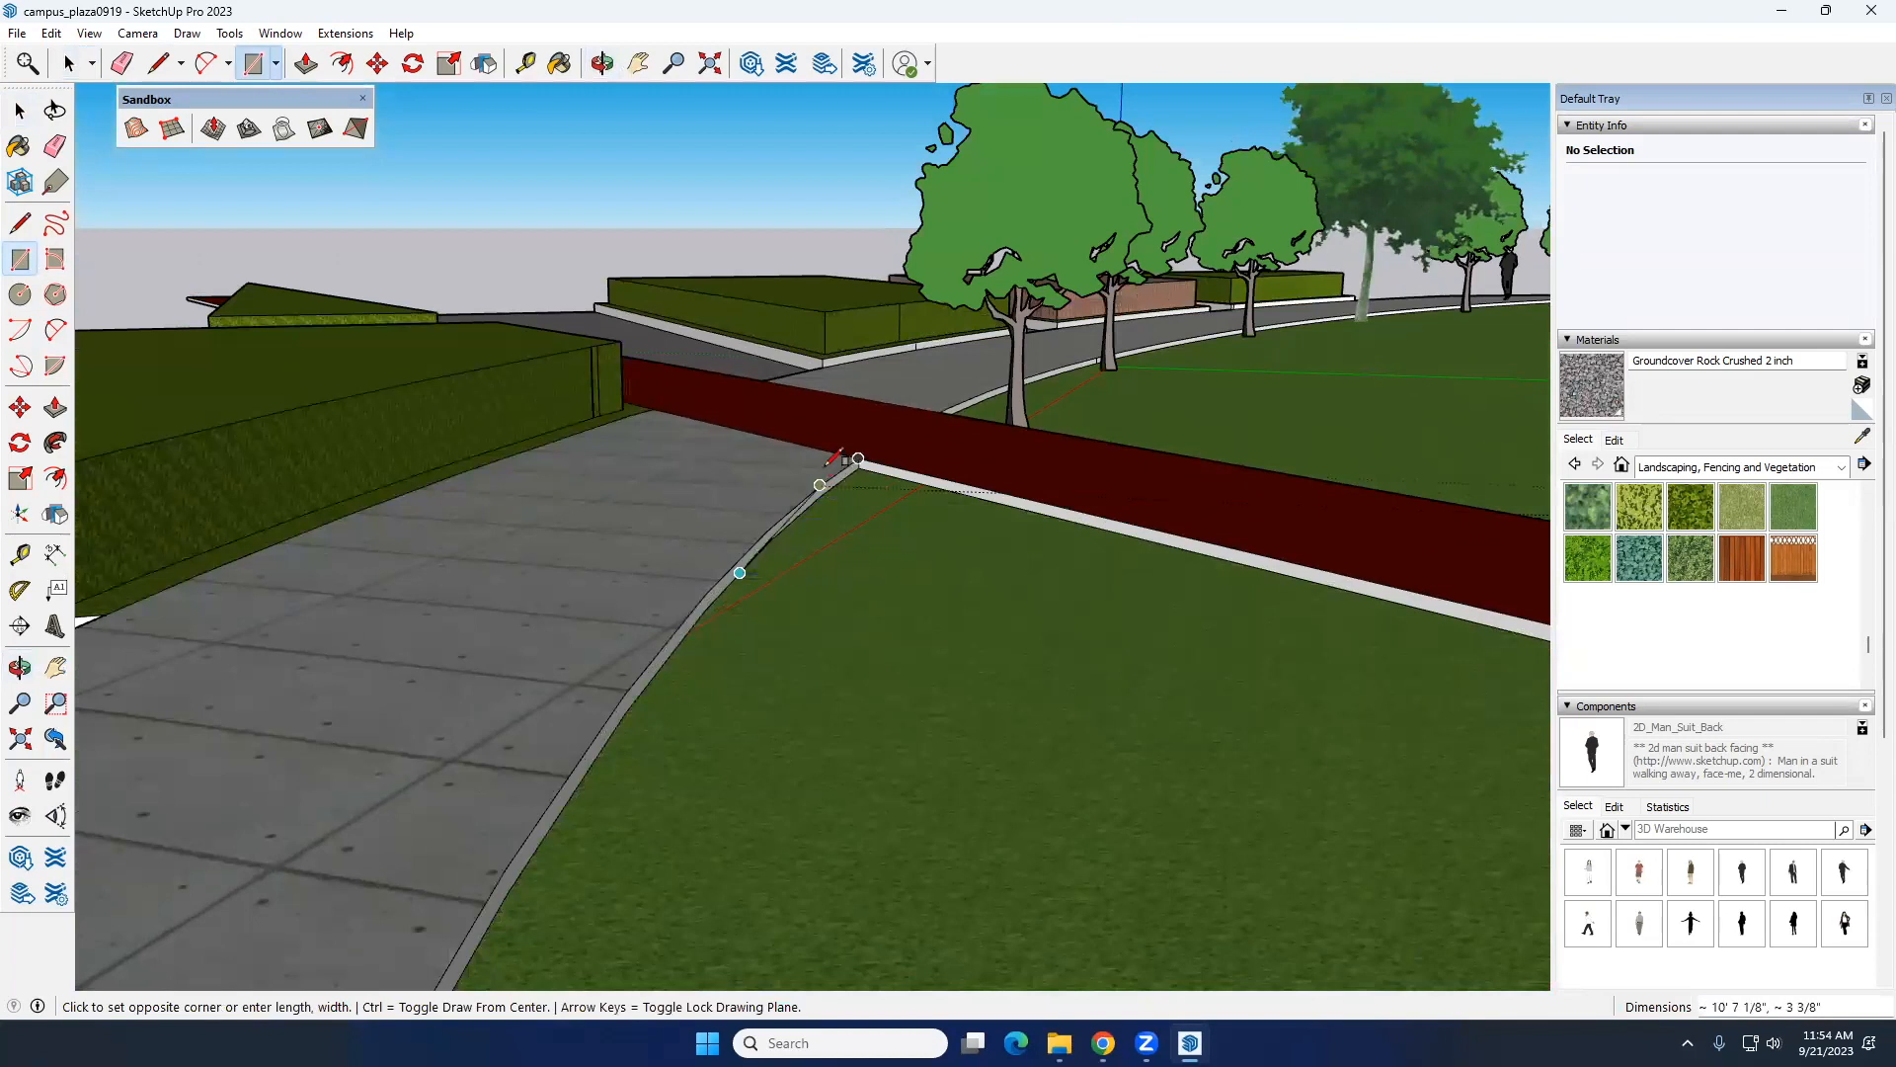
{"action": "middle_click_drag", "start_coordinate": [882, 377], "coordinate": [913, 255]}
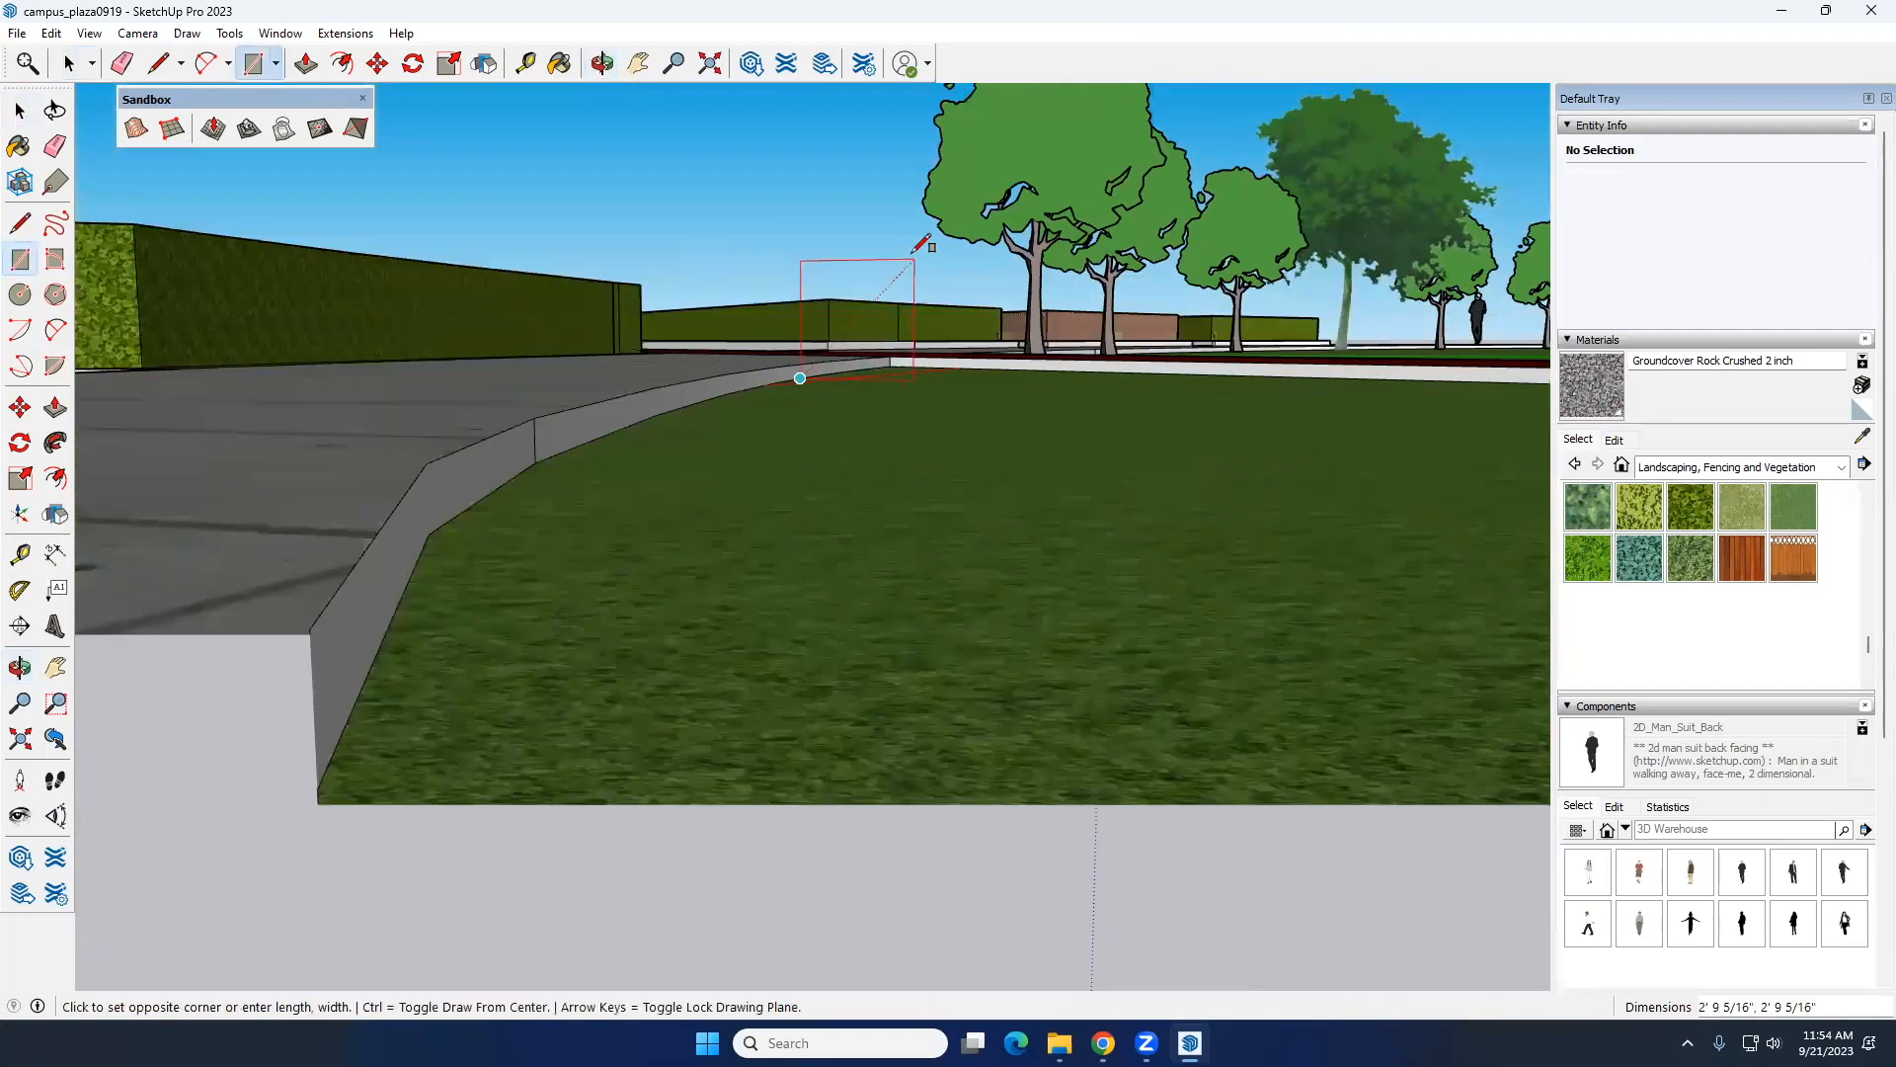
{"action": "left_click", "coordinate": [915, 252]}
{"action": "key", "text": "space"}
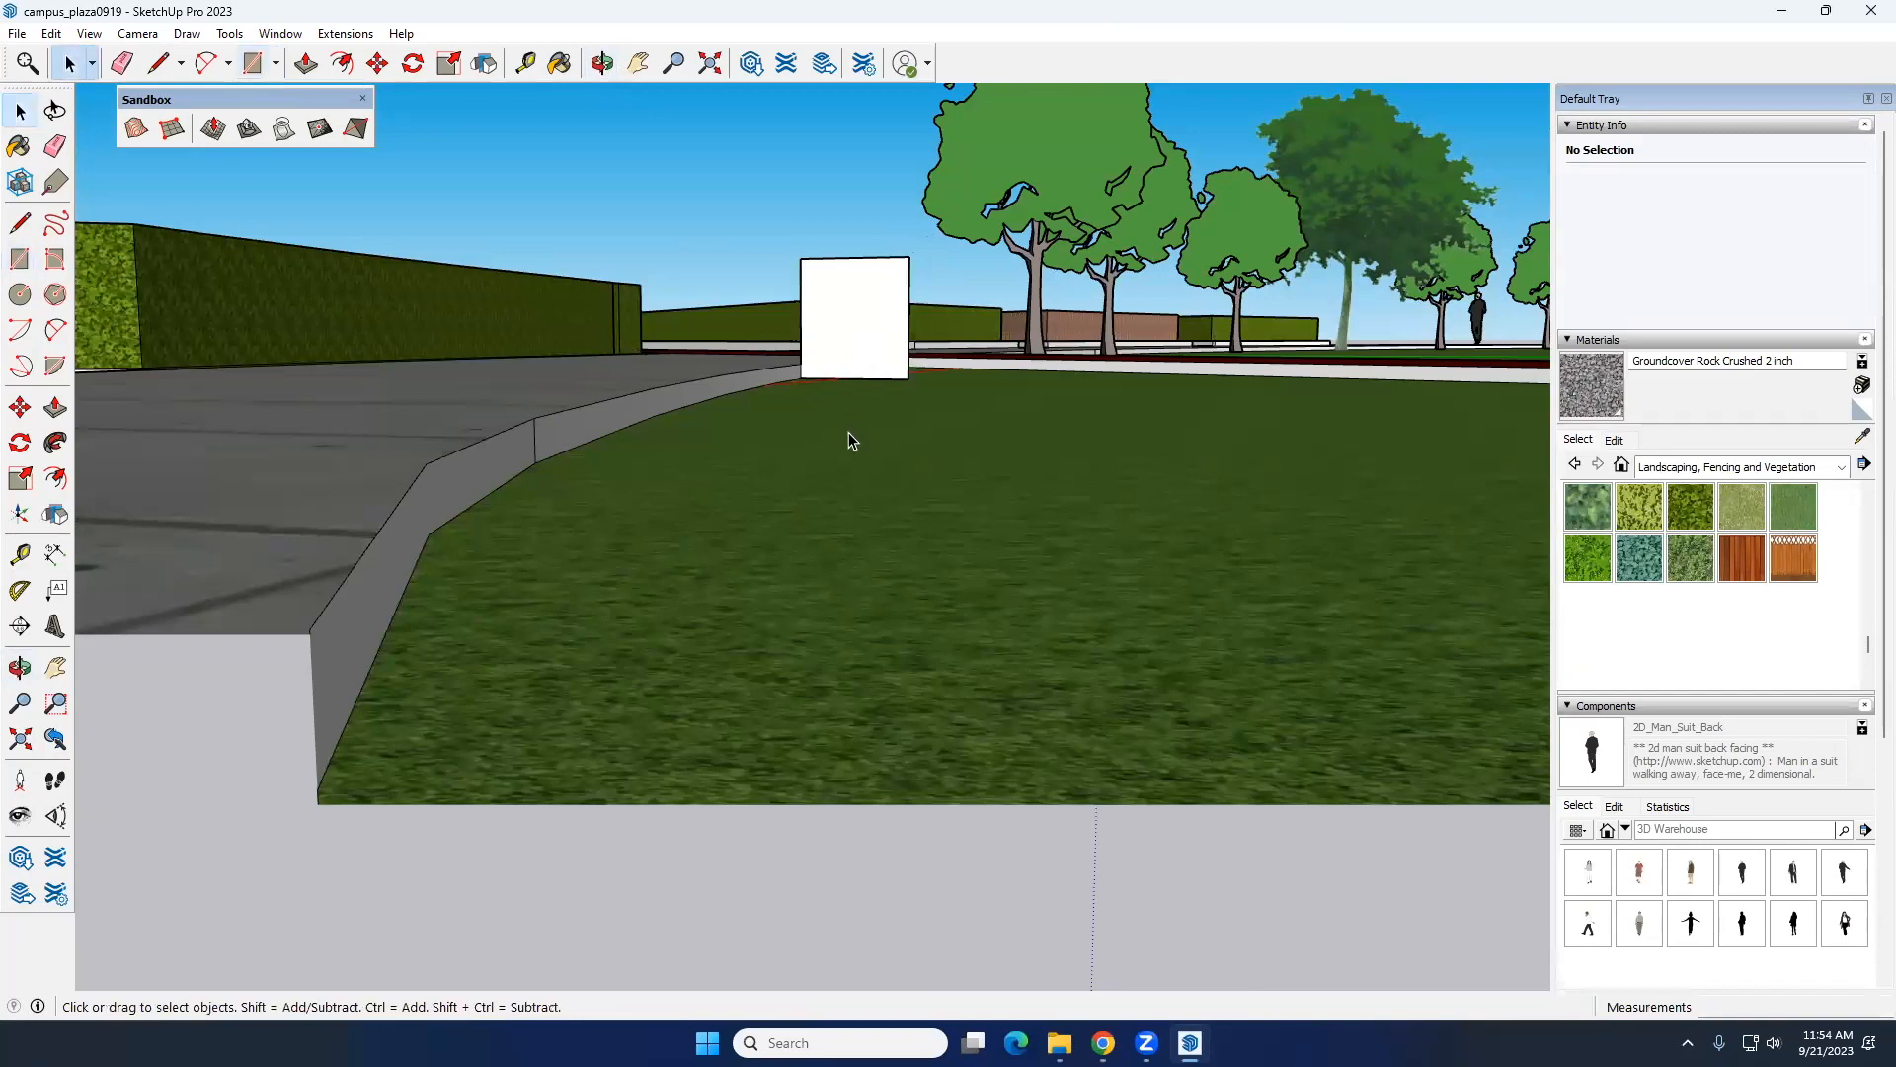
Step: Draw an outward-bulging 2-point arc across the white square, from its path-side upper corner to the opposite side edge
{"action": "middle_click_drag", "start_coordinate": [846, 436], "coordinate": [868, 500]}
{"action": "scroll", "coordinate": [689, 533], "scroll_direction": "up", "scroll_amount": 5}
{"action": "middle_click_drag", "start_coordinate": [684, 535], "coordinate": [1373, 523]}
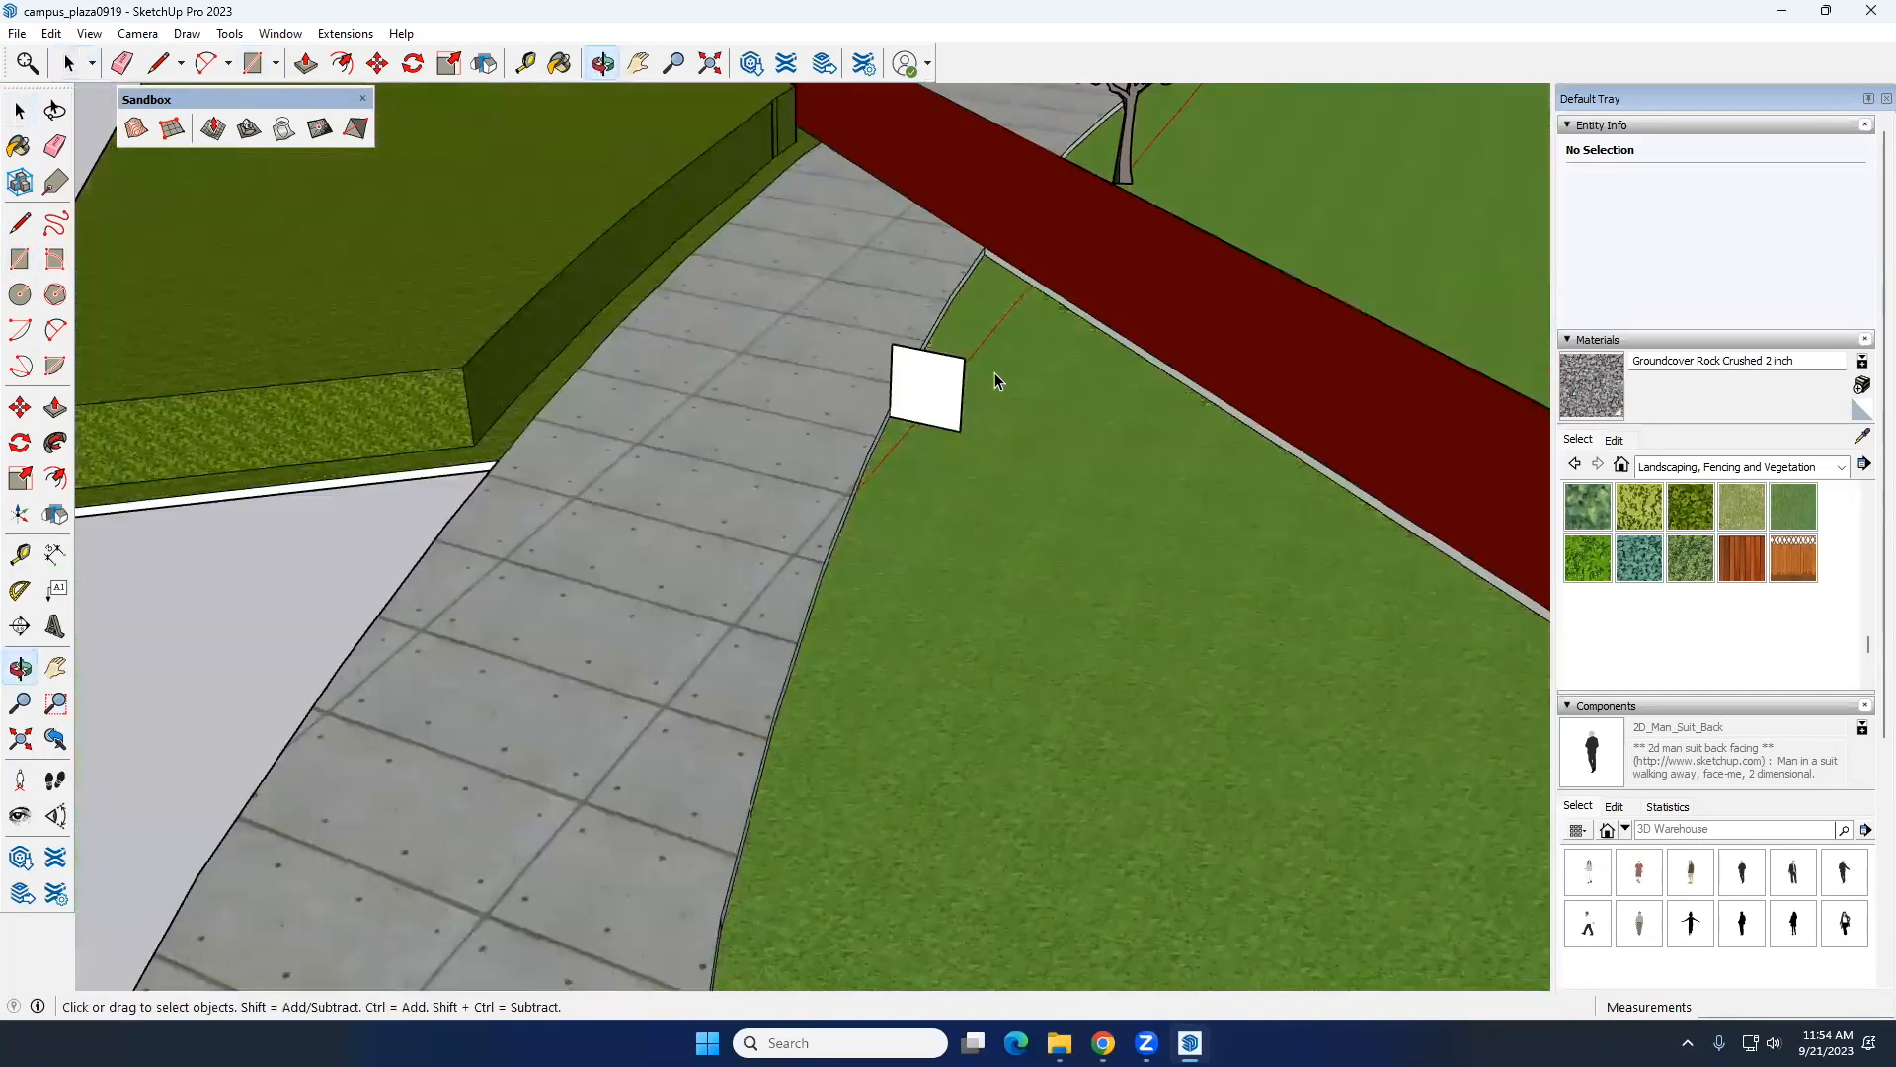
{"action": "scroll", "coordinate": [953, 373], "scroll_direction": "up", "scroll_amount": 5}
{"action": "middle_click_drag", "start_coordinate": [943, 424], "coordinate": [994, 355]}
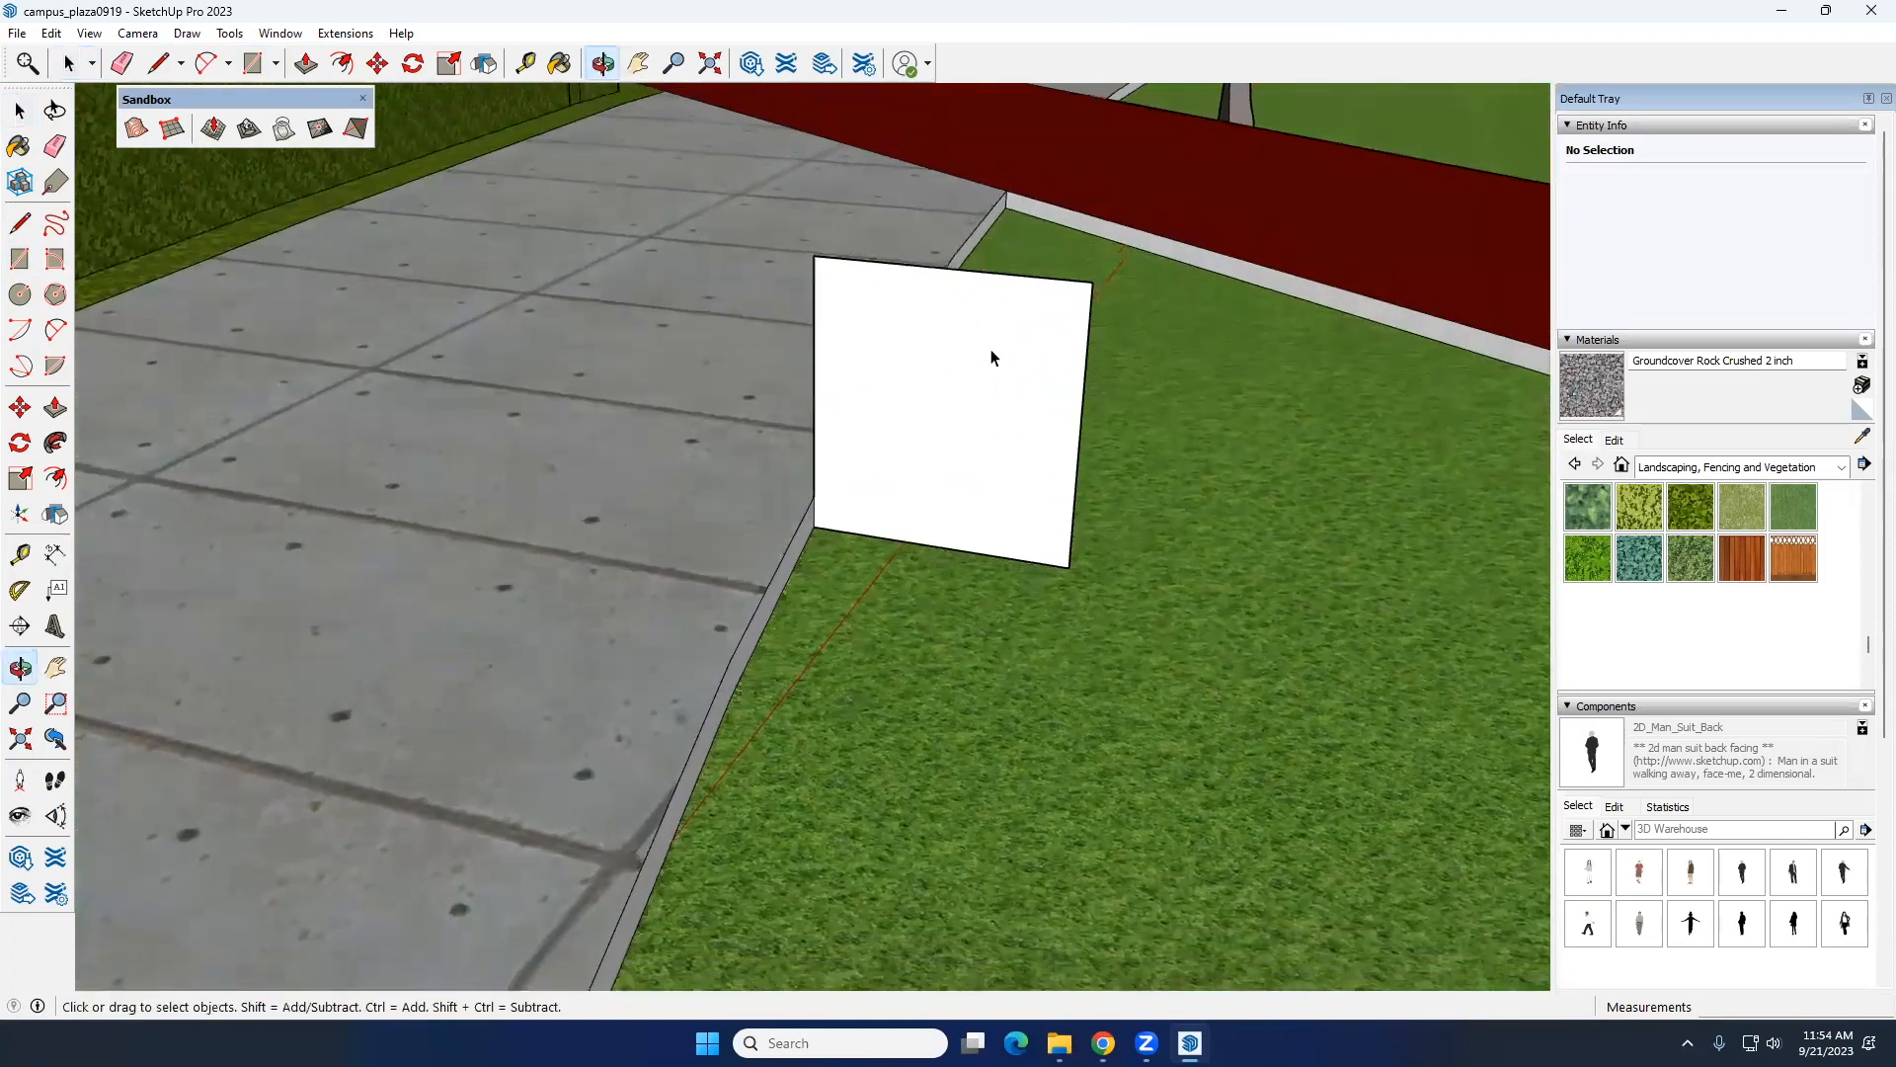
{"action": "left_click", "coordinate": [63, 333]}
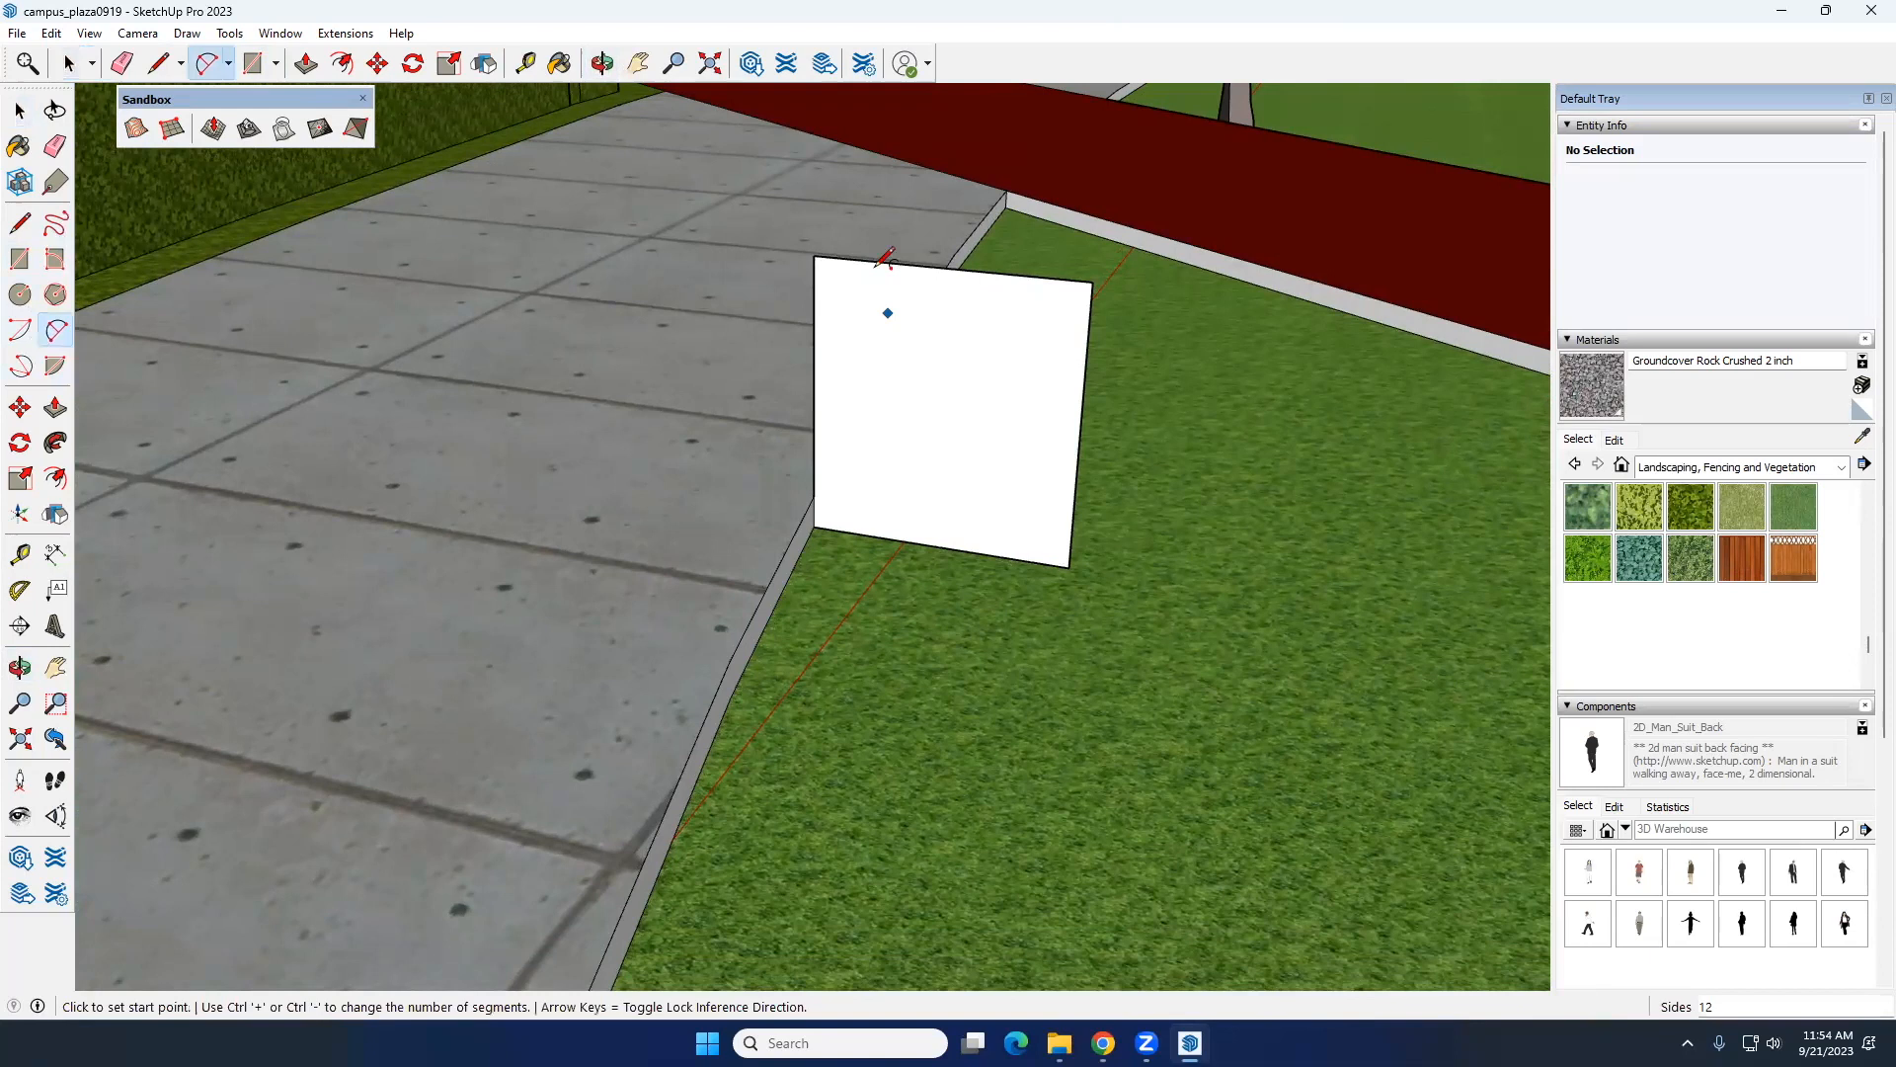
{"action": "left_click", "coordinate": [820, 256]}
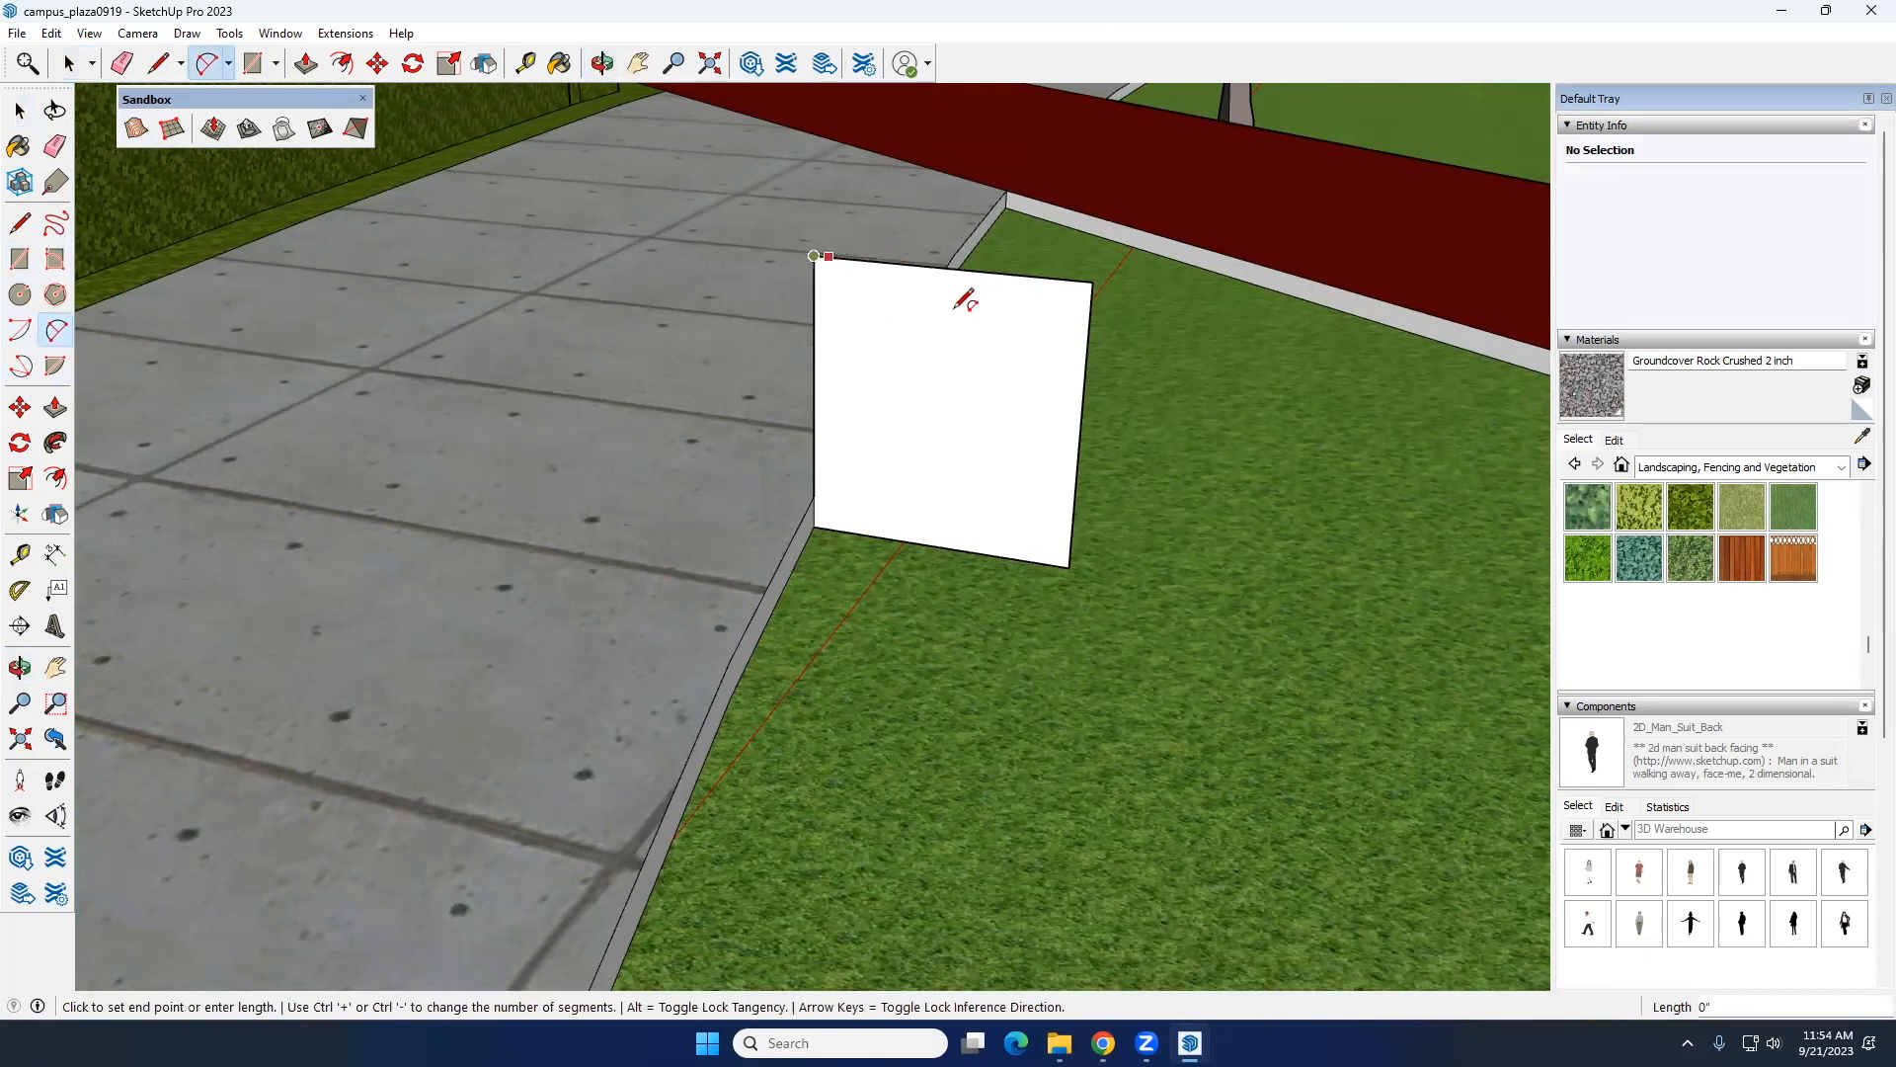
{"action": "left_click", "coordinate": [1086, 365]}
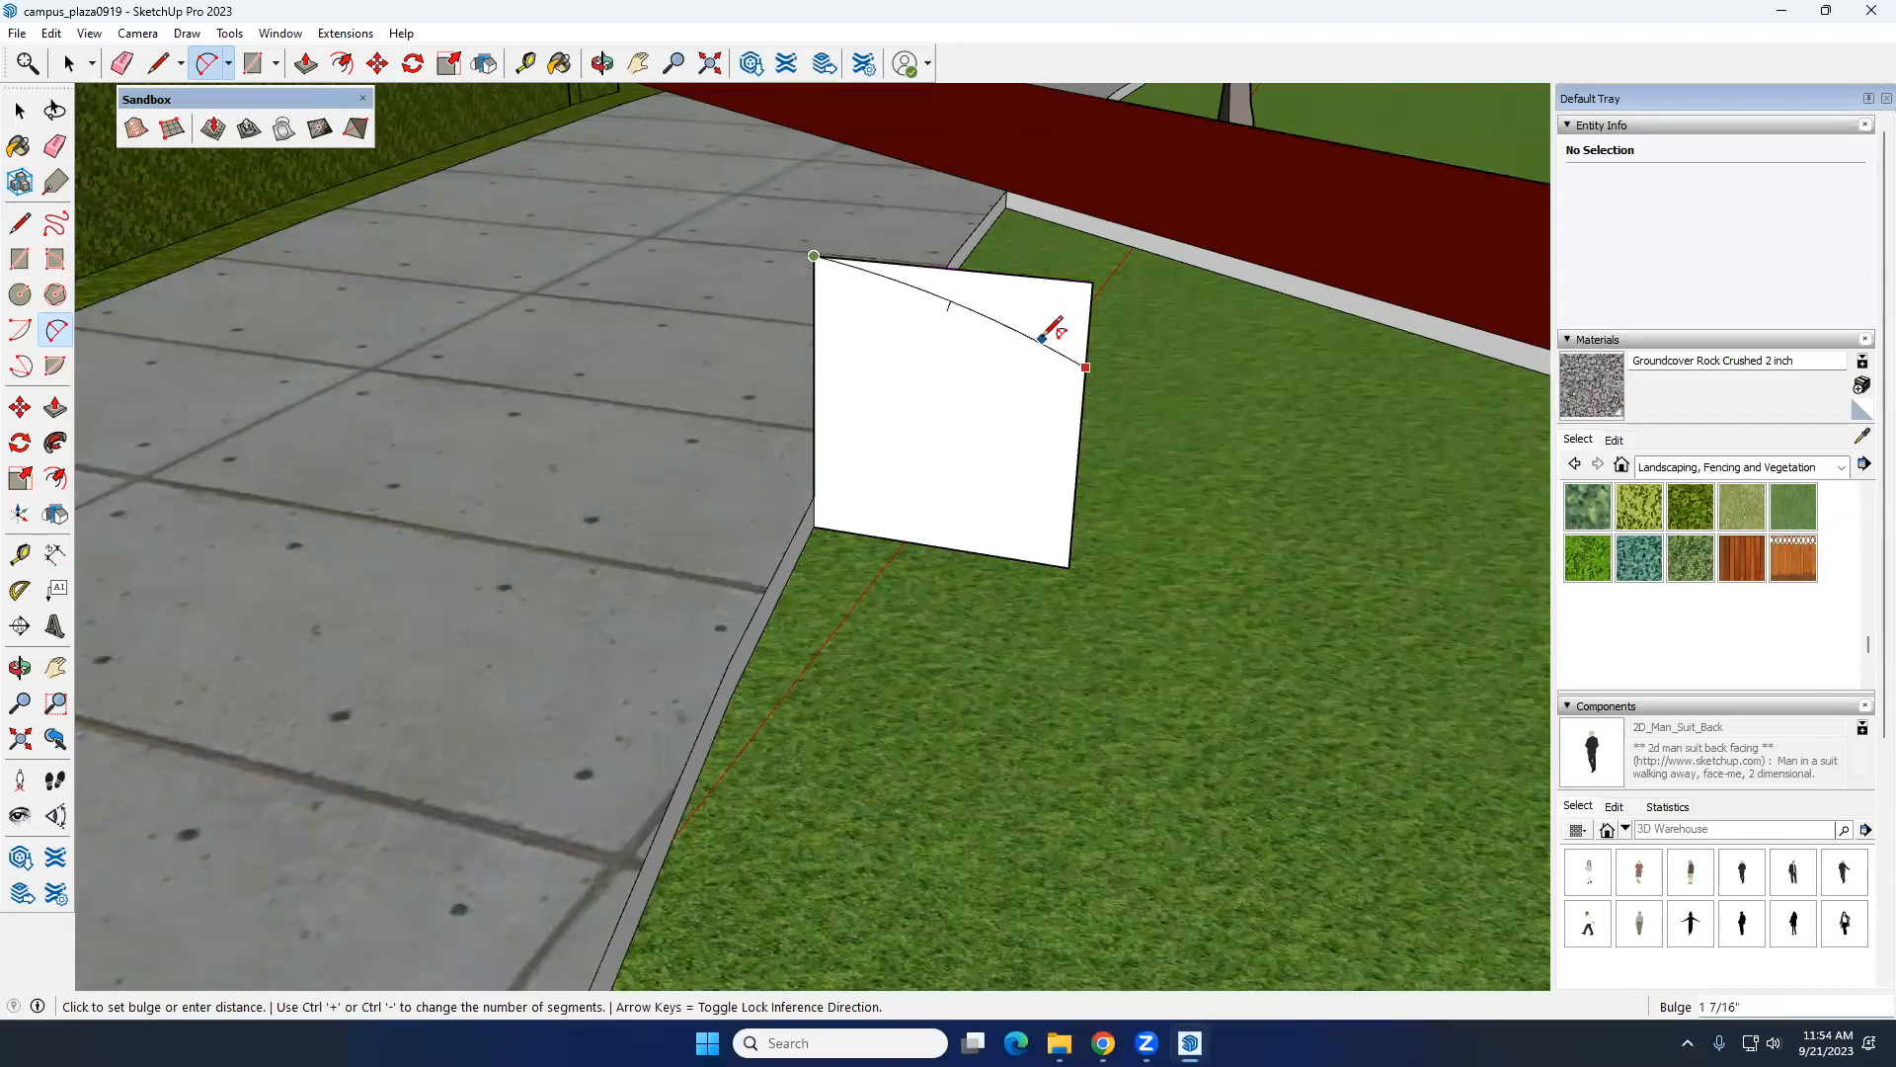
{"action": "left_click", "coordinate": [1045, 312]}
{"action": "left_click", "coordinate": [1085, 367]}
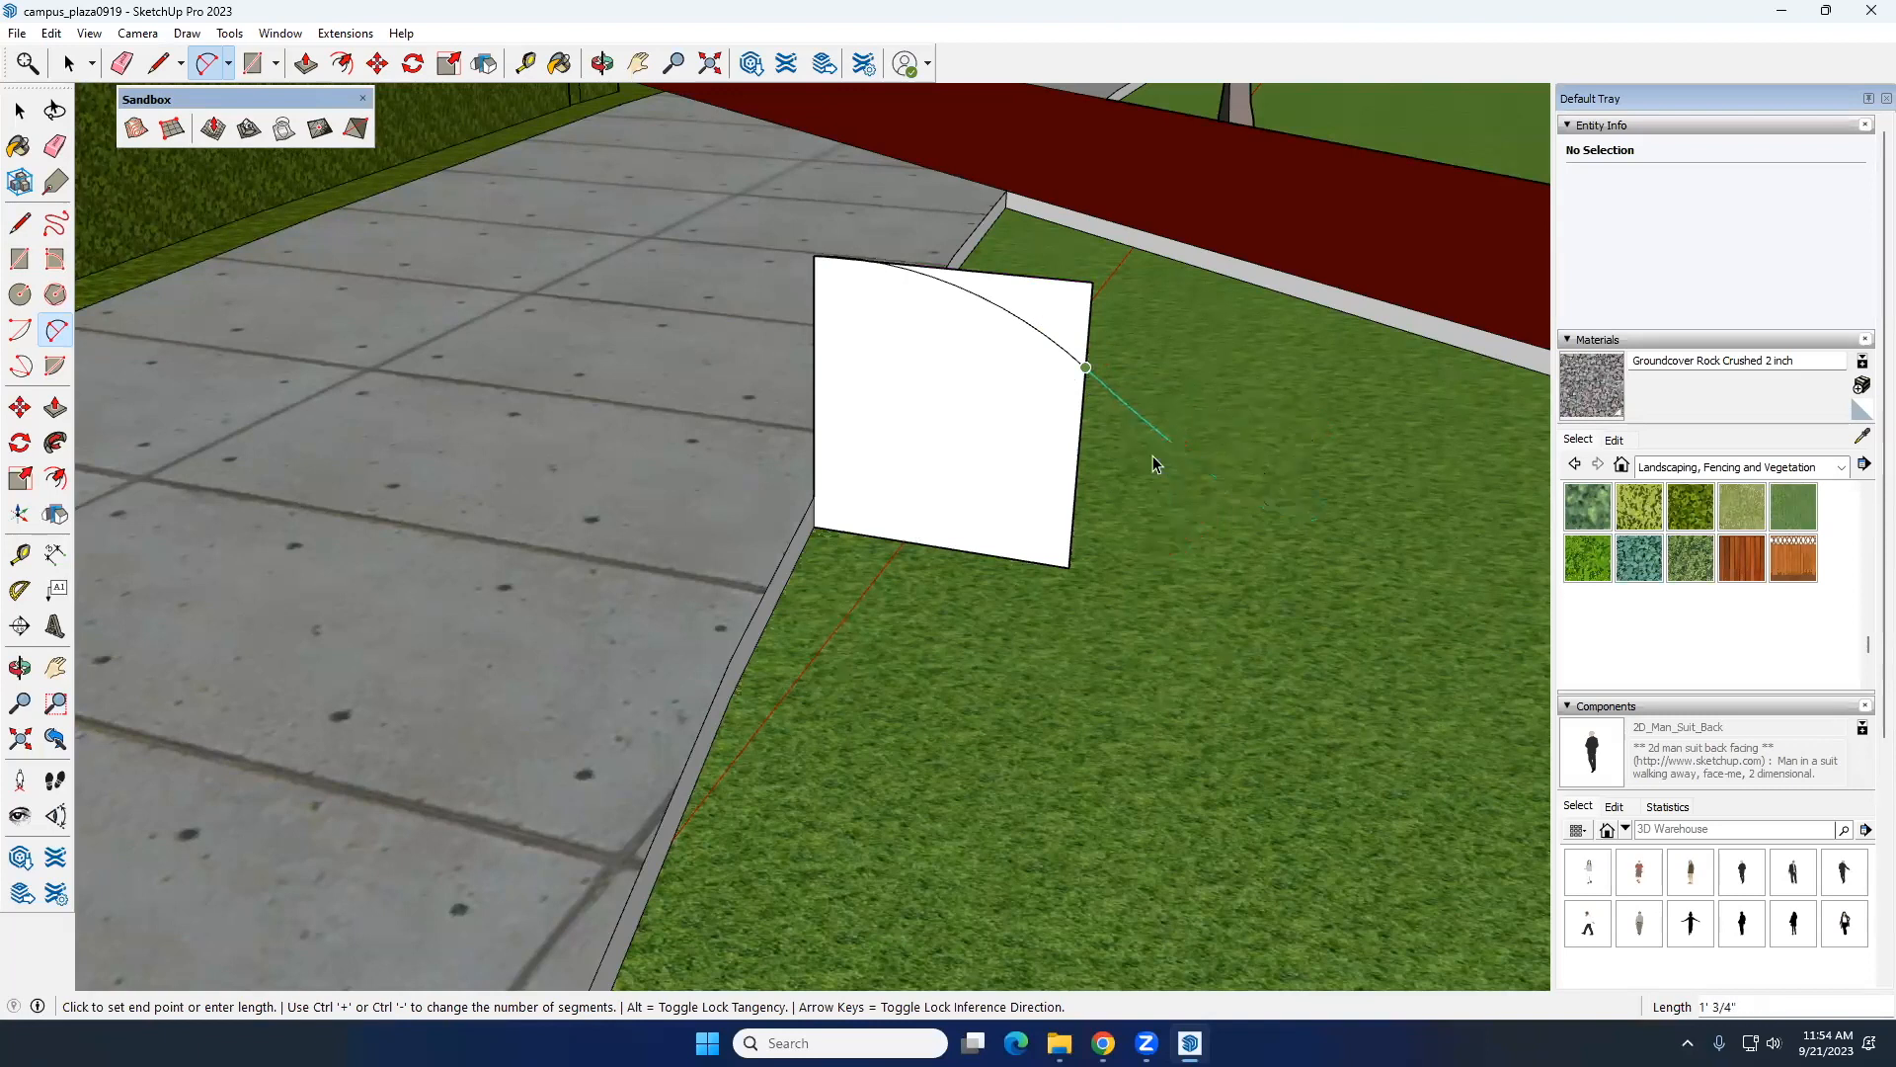
{"action": "key", "text": "space"}
{"action": "middle_click_drag", "start_coordinate": [1058, 464], "coordinate": [1077, 407]}
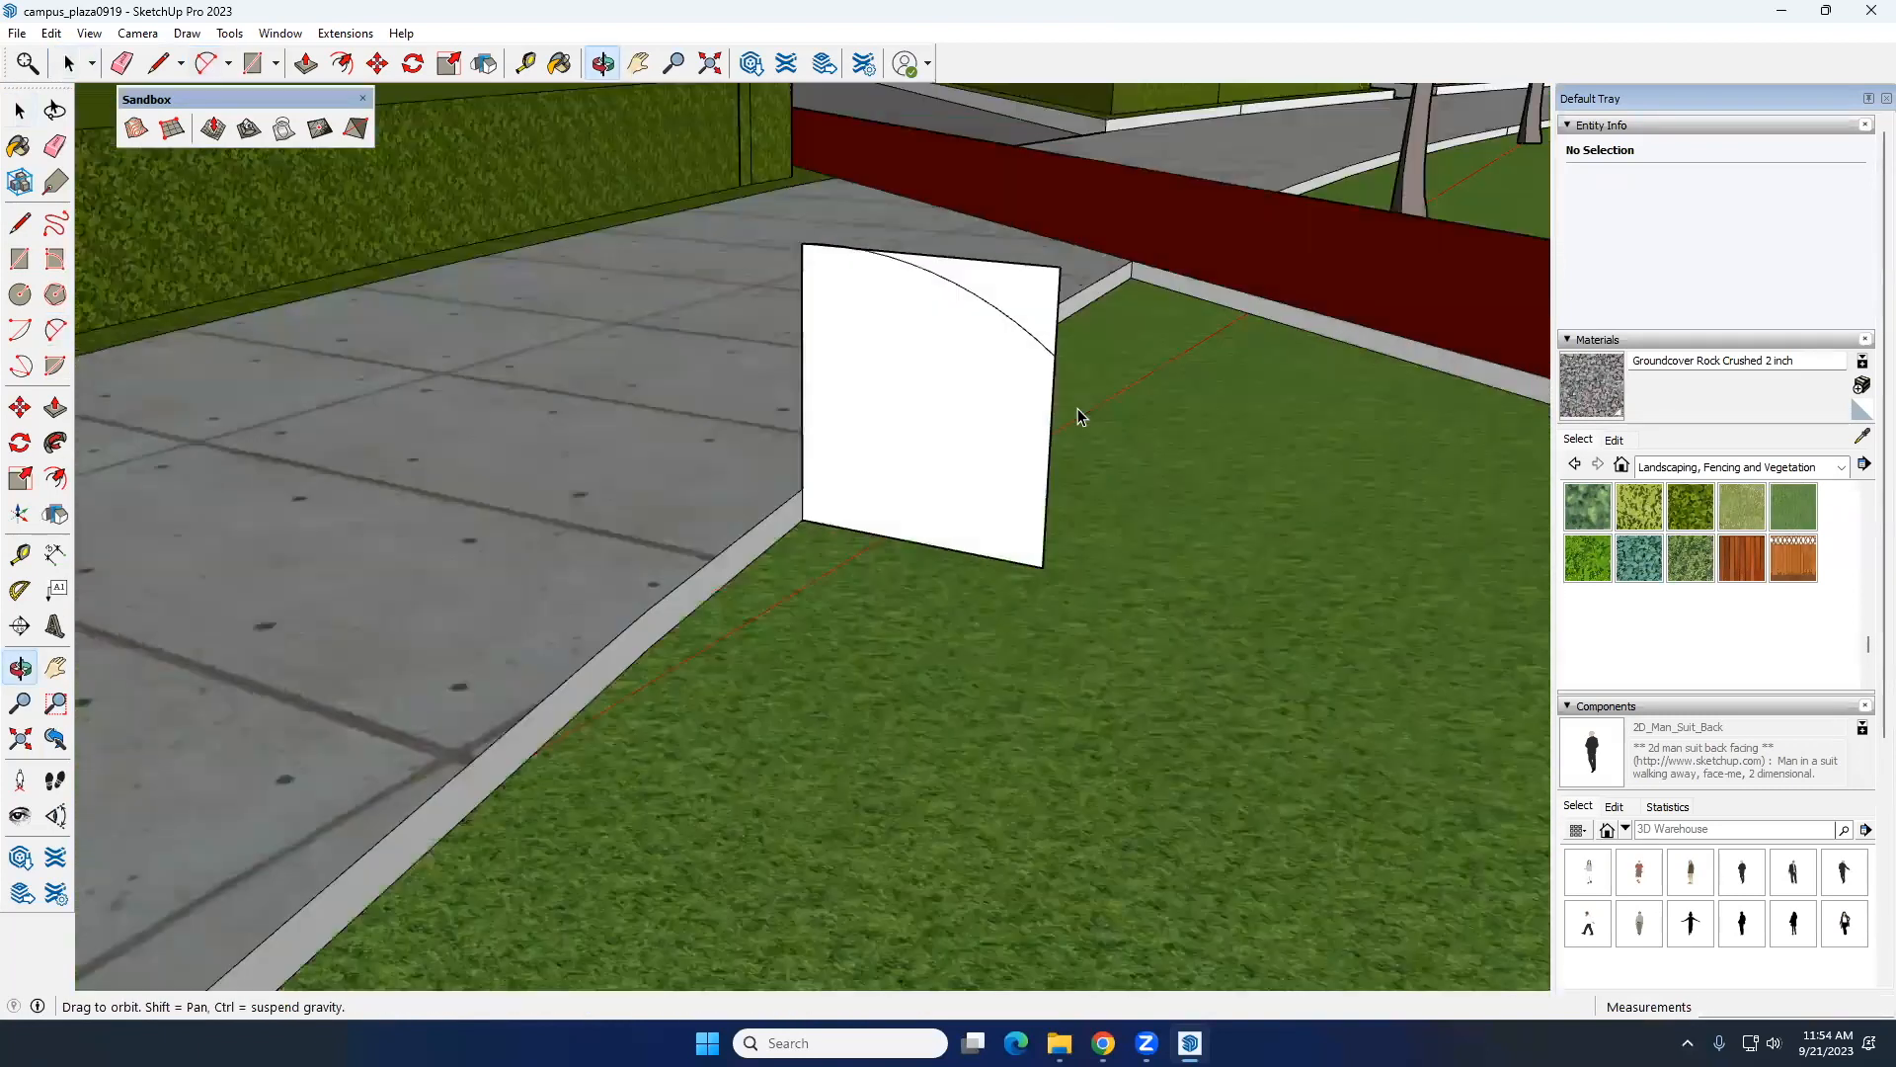
{"action": "scroll", "coordinate": [1076, 407], "scroll_direction": "up", "scroll_amount": 3}
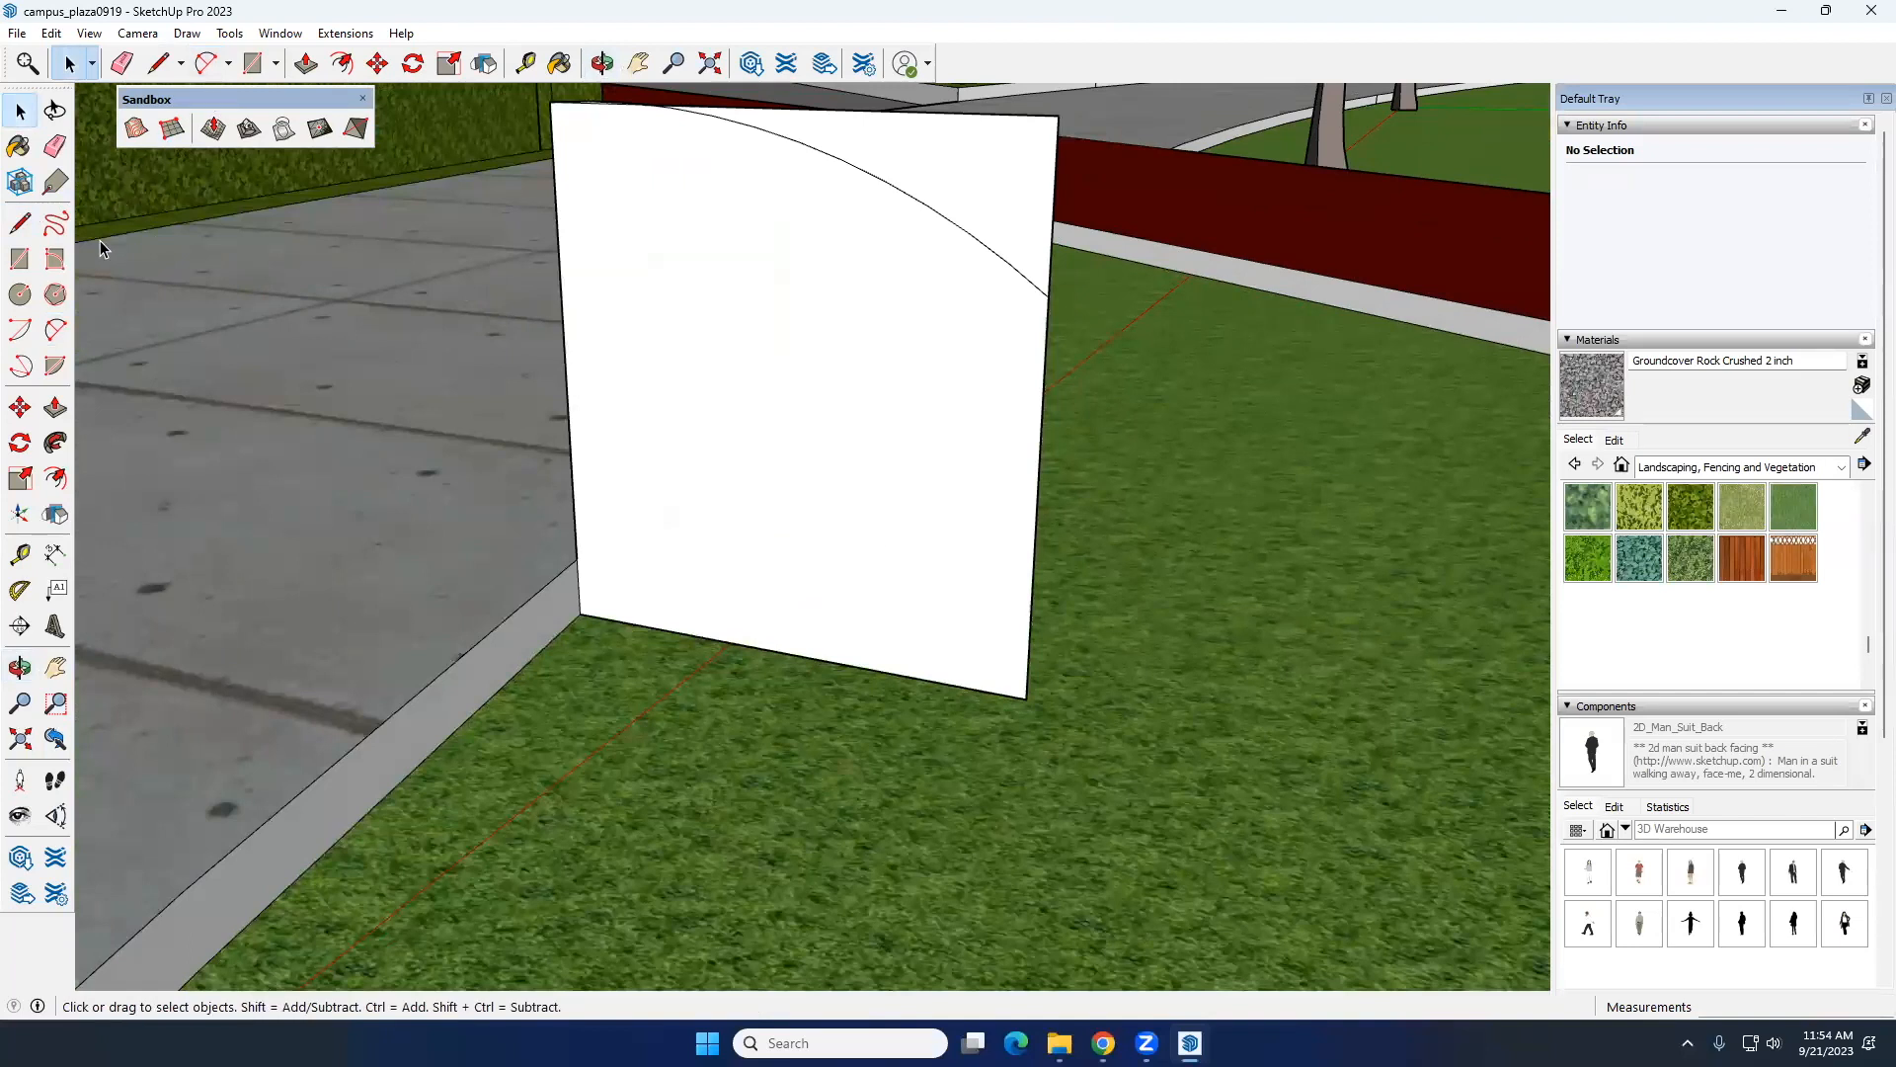
{"action": "left_click", "coordinate": [20, 259]}
{"action": "left_click", "coordinate": [1049, 296]}
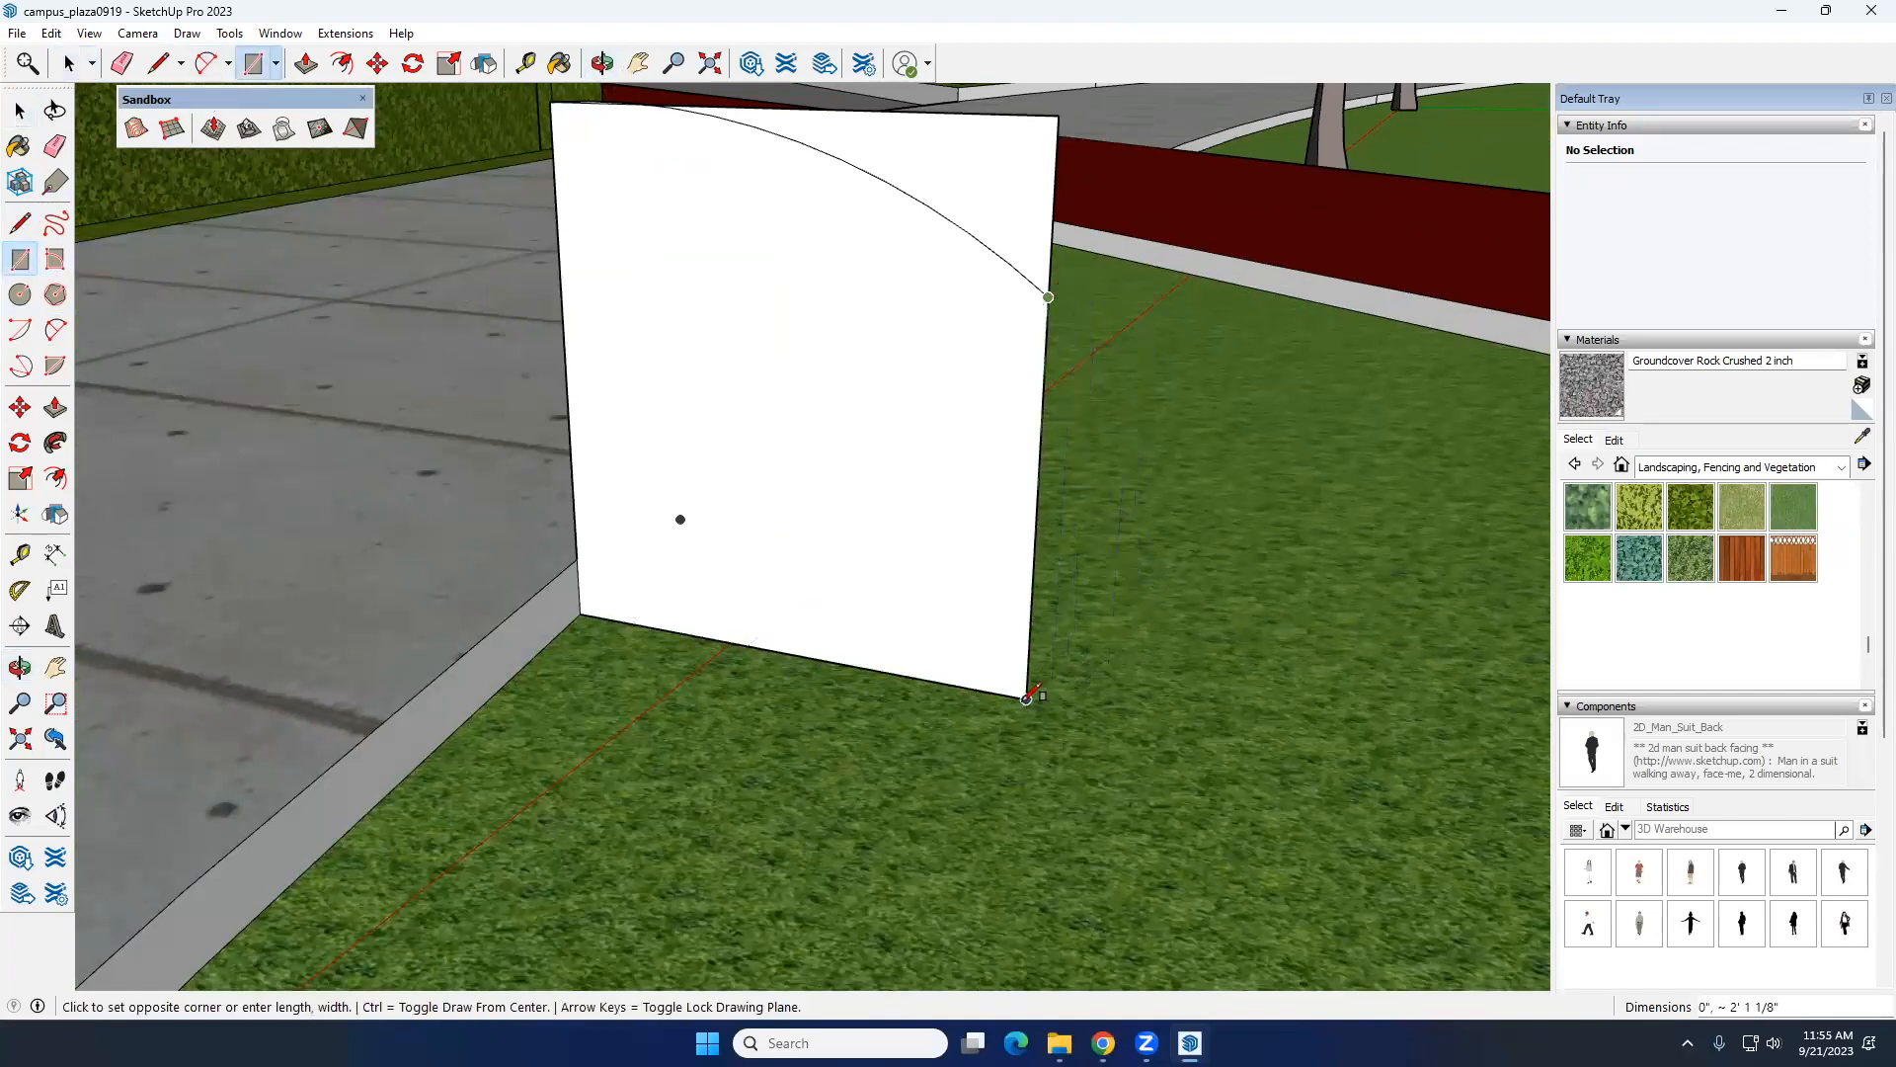
{"action": "key", "text": "space"}
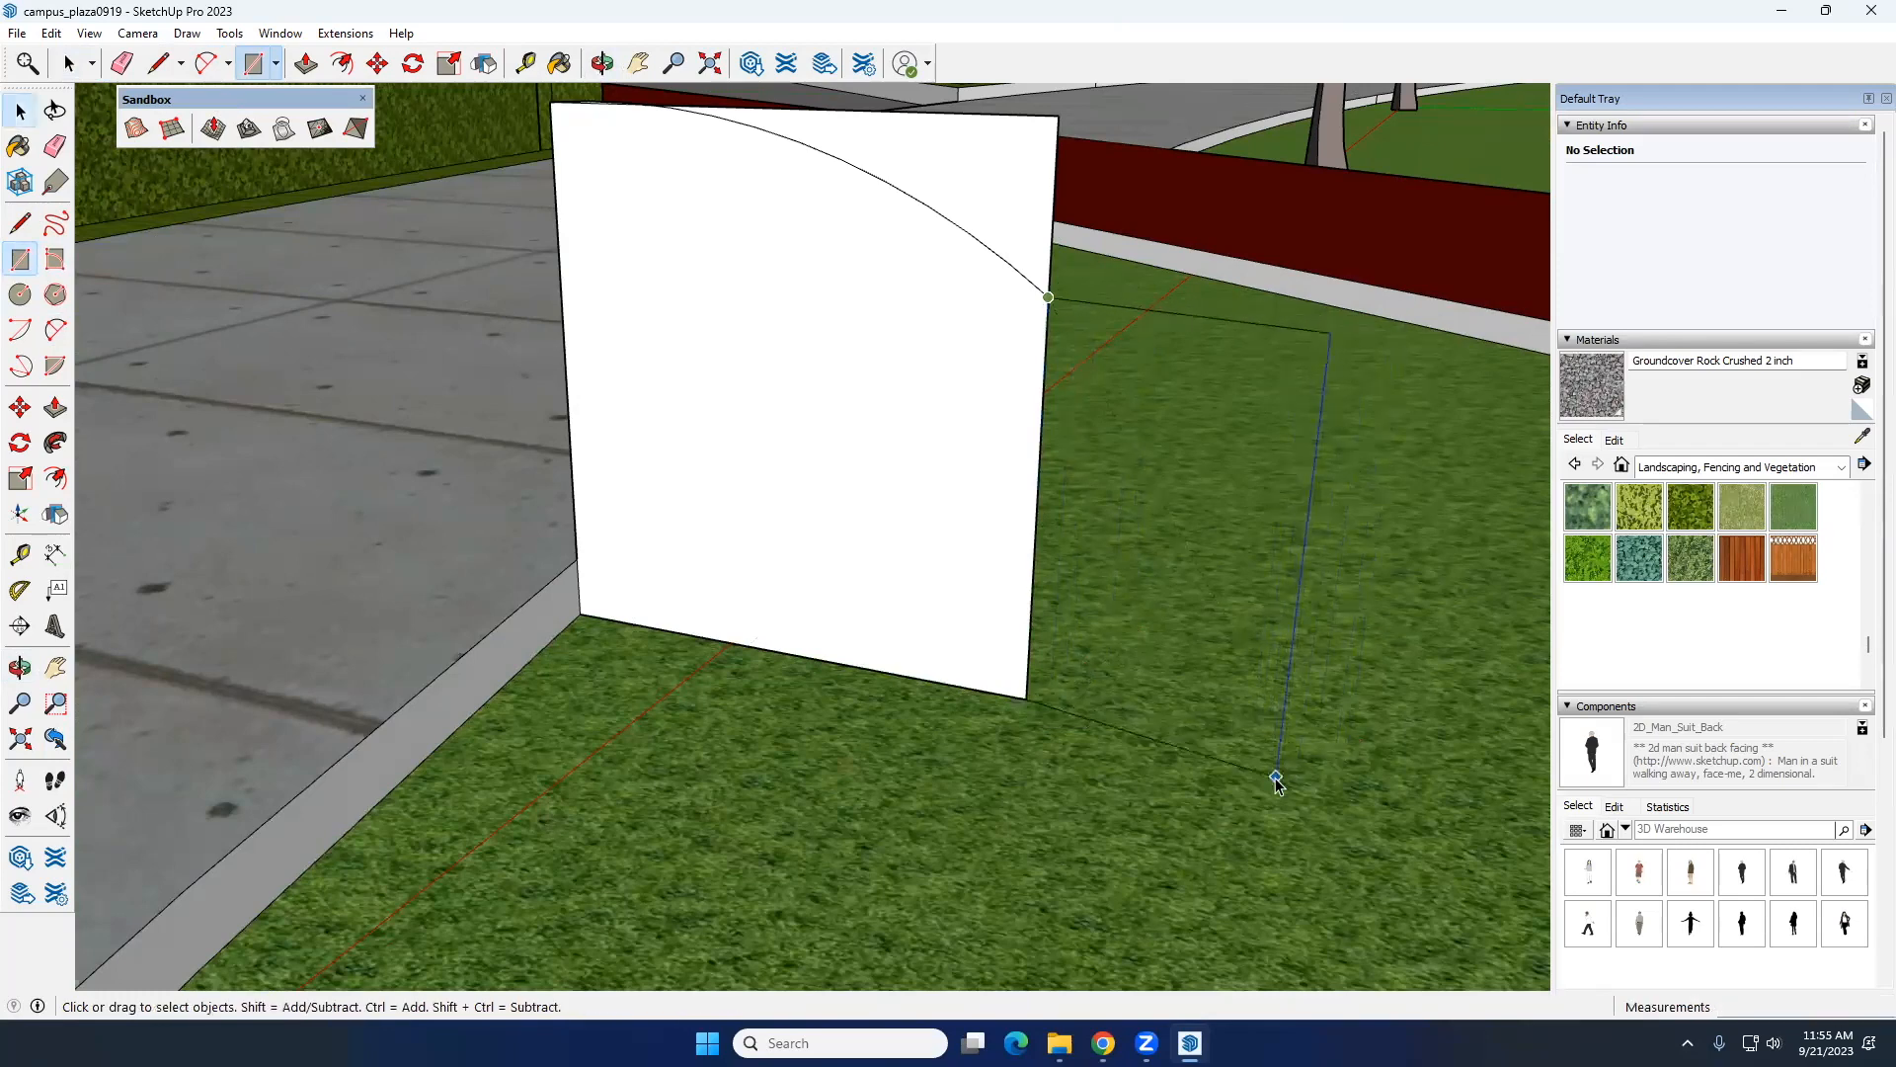
Step: Delete the arc across the white square face
{"action": "scroll", "coordinate": [1169, 632], "scroll_direction": "down", "scroll_amount": 1}
{"action": "middle_click_drag", "start_coordinate": [1169, 632], "coordinate": [1384, 398]}
{"action": "scroll", "coordinate": [863, 566], "scroll_direction": "down", "scroll_amount": 4}
{"action": "scroll", "coordinate": [1213, 421], "scroll_direction": "up", "scroll_amount": 4}
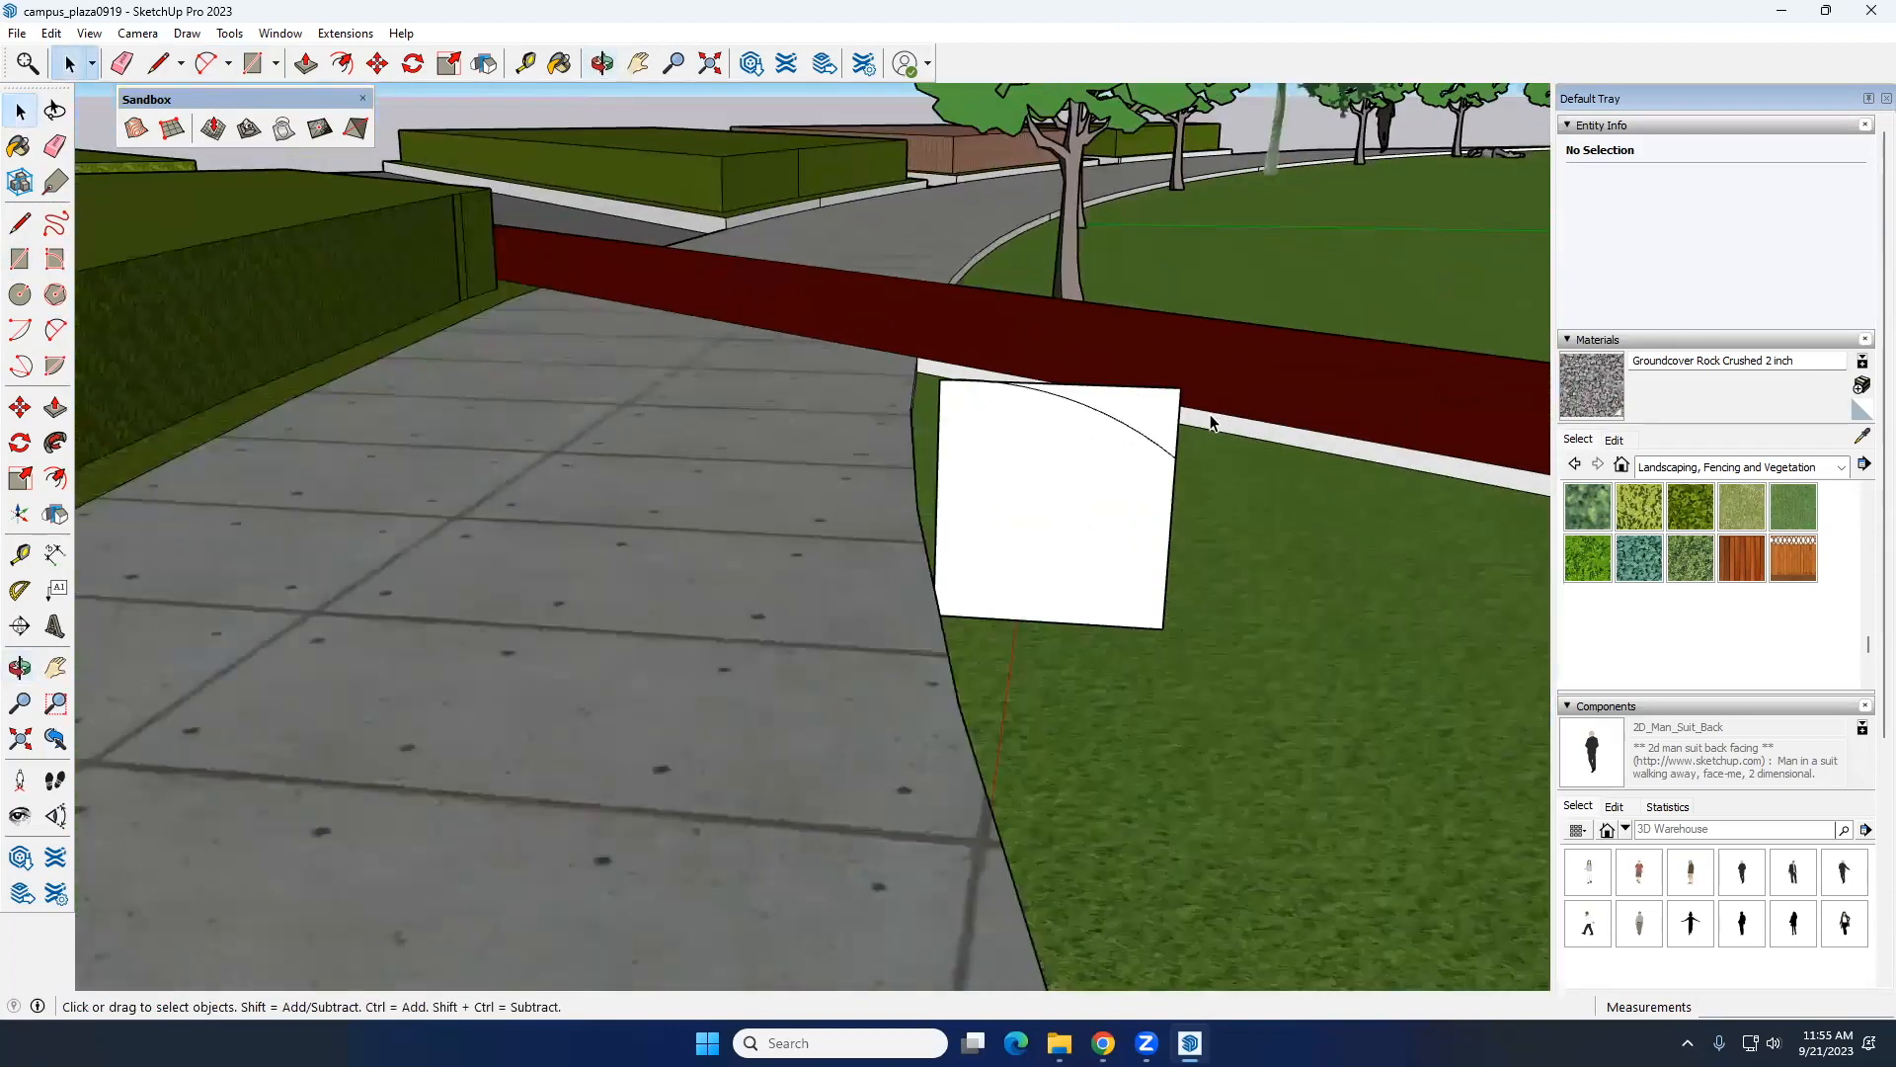
{"action": "left_click", "coordinate": [1041, 430]}
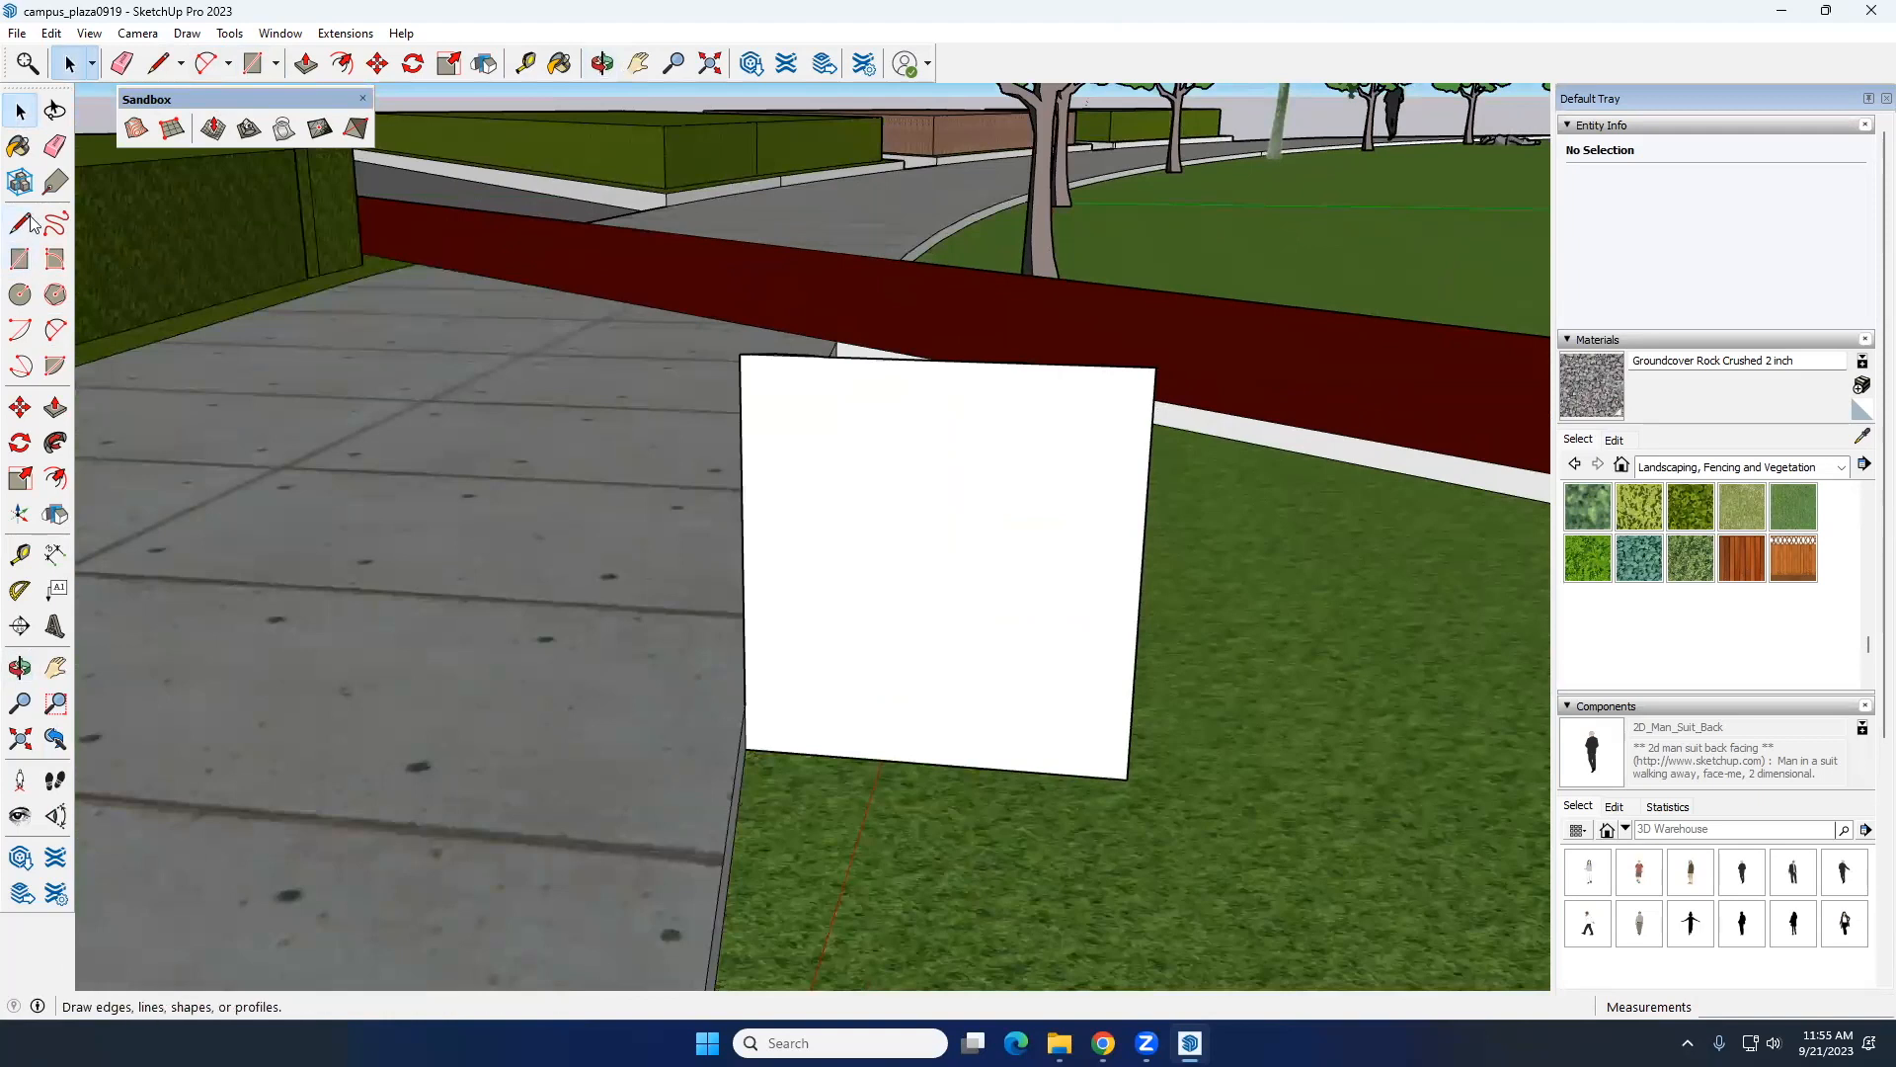
Step: Try another outward-bulging arc between the square's lawn-side edge and its top edge, and delete it
{"action": "left_click", "coordinate": [56, 337]}
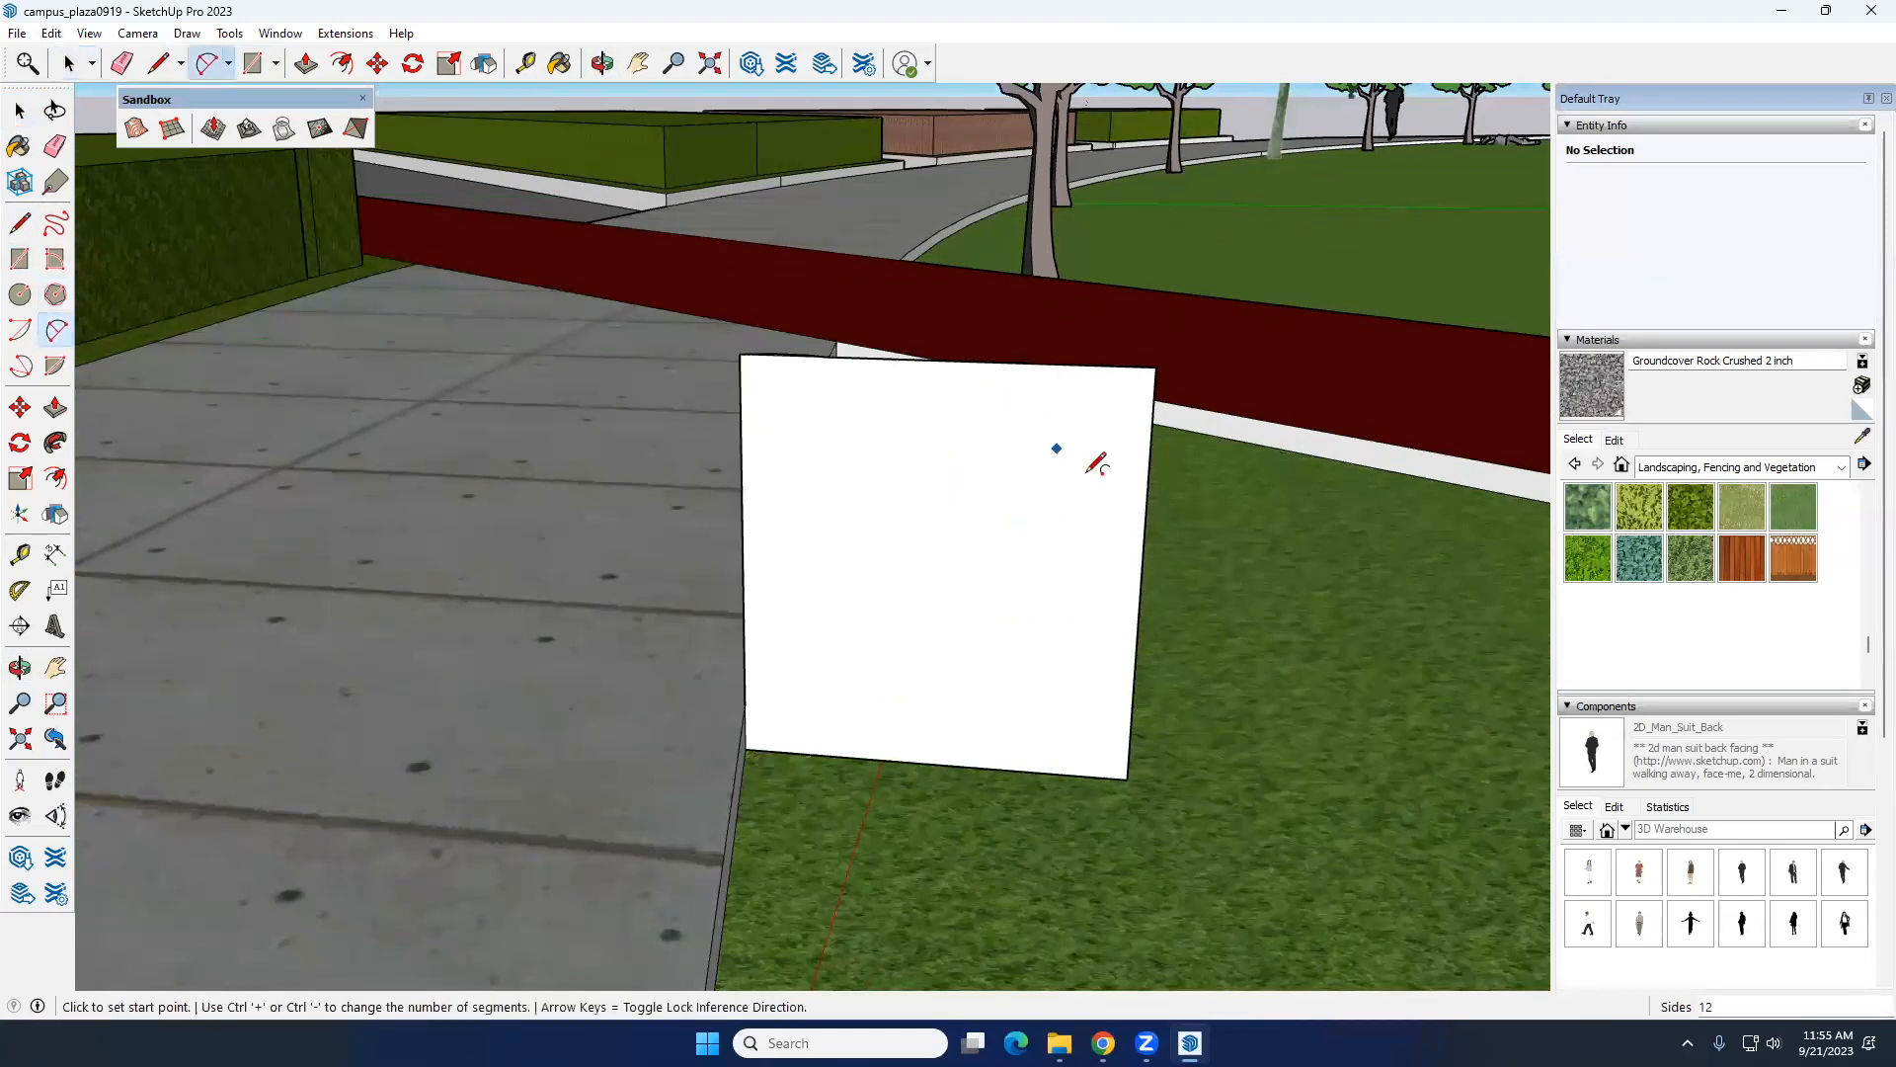
{"action": "left_click", "coordinate": [1147, 489]}
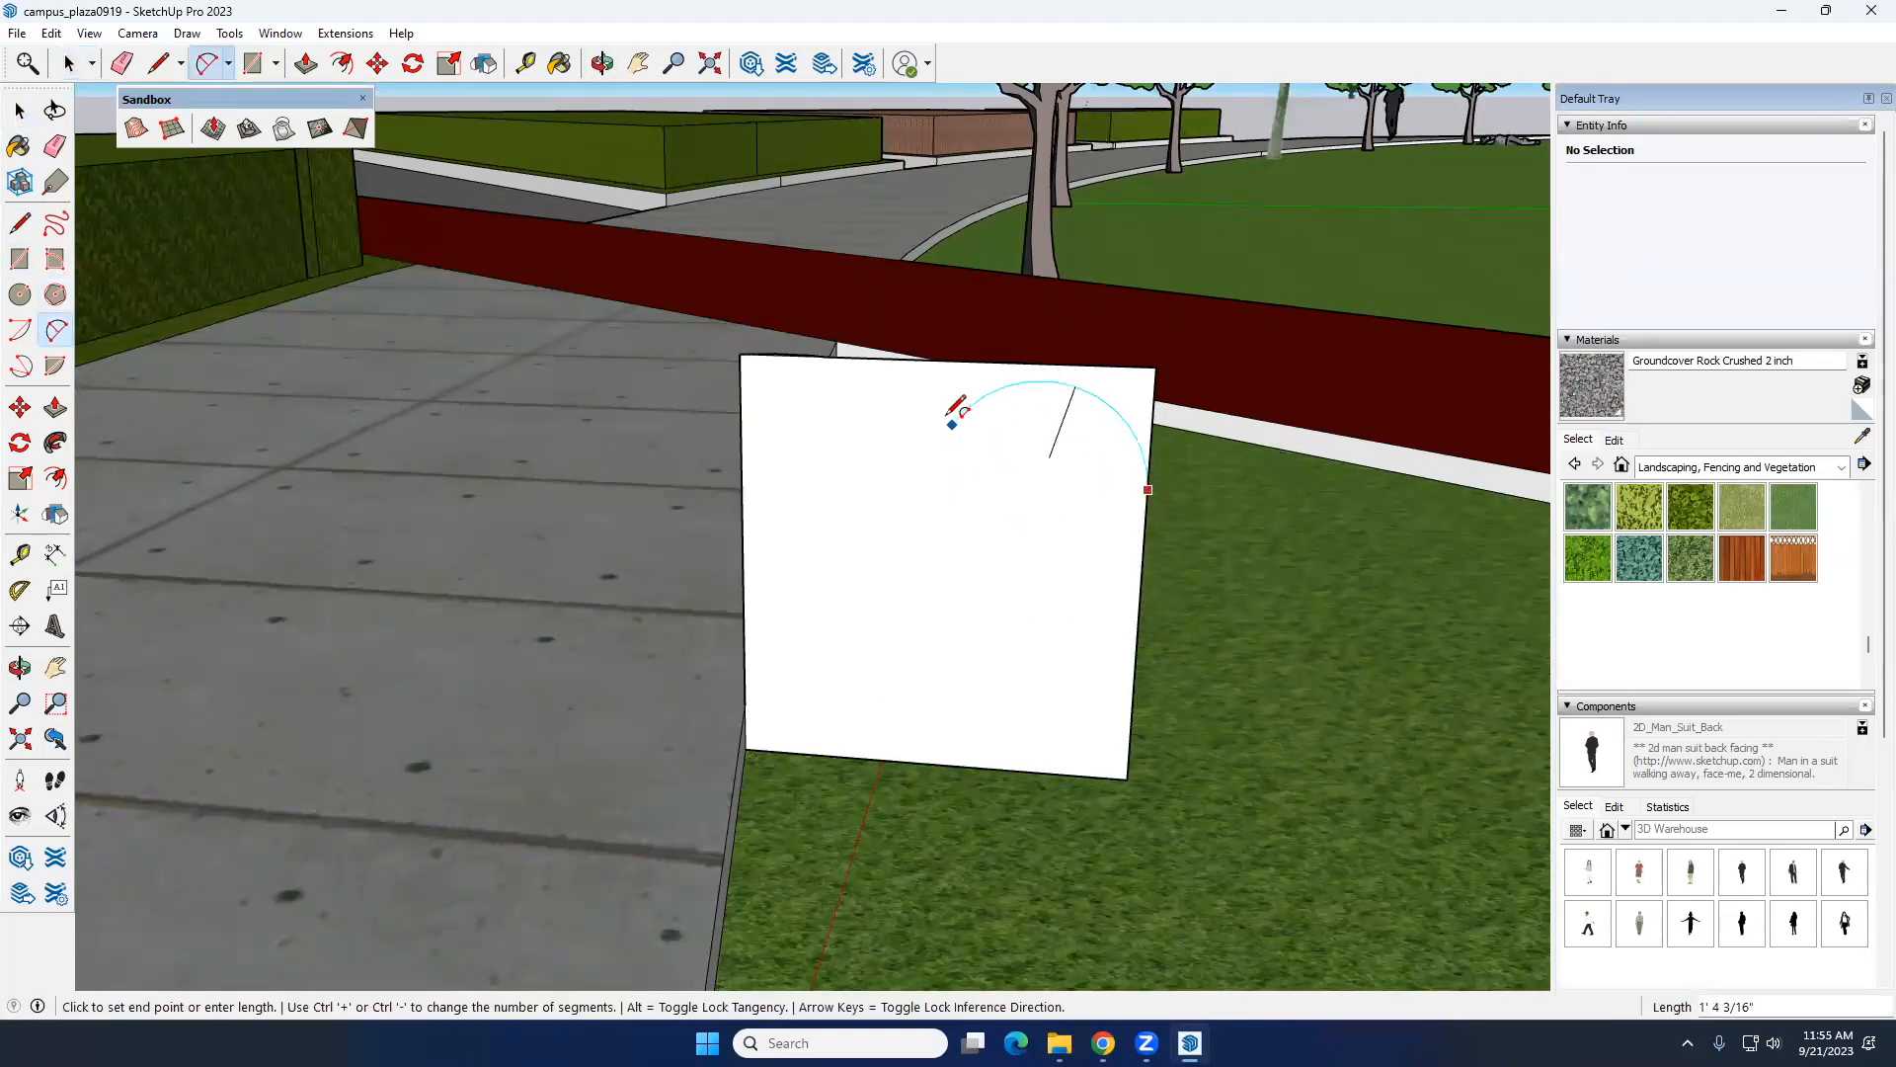
{"action": "scroll", "coordinate": [846, 358], "scroll_direction": "up", "scroll_amount": 2}
{"action": "left_click", "coordinate": [845, 355]}
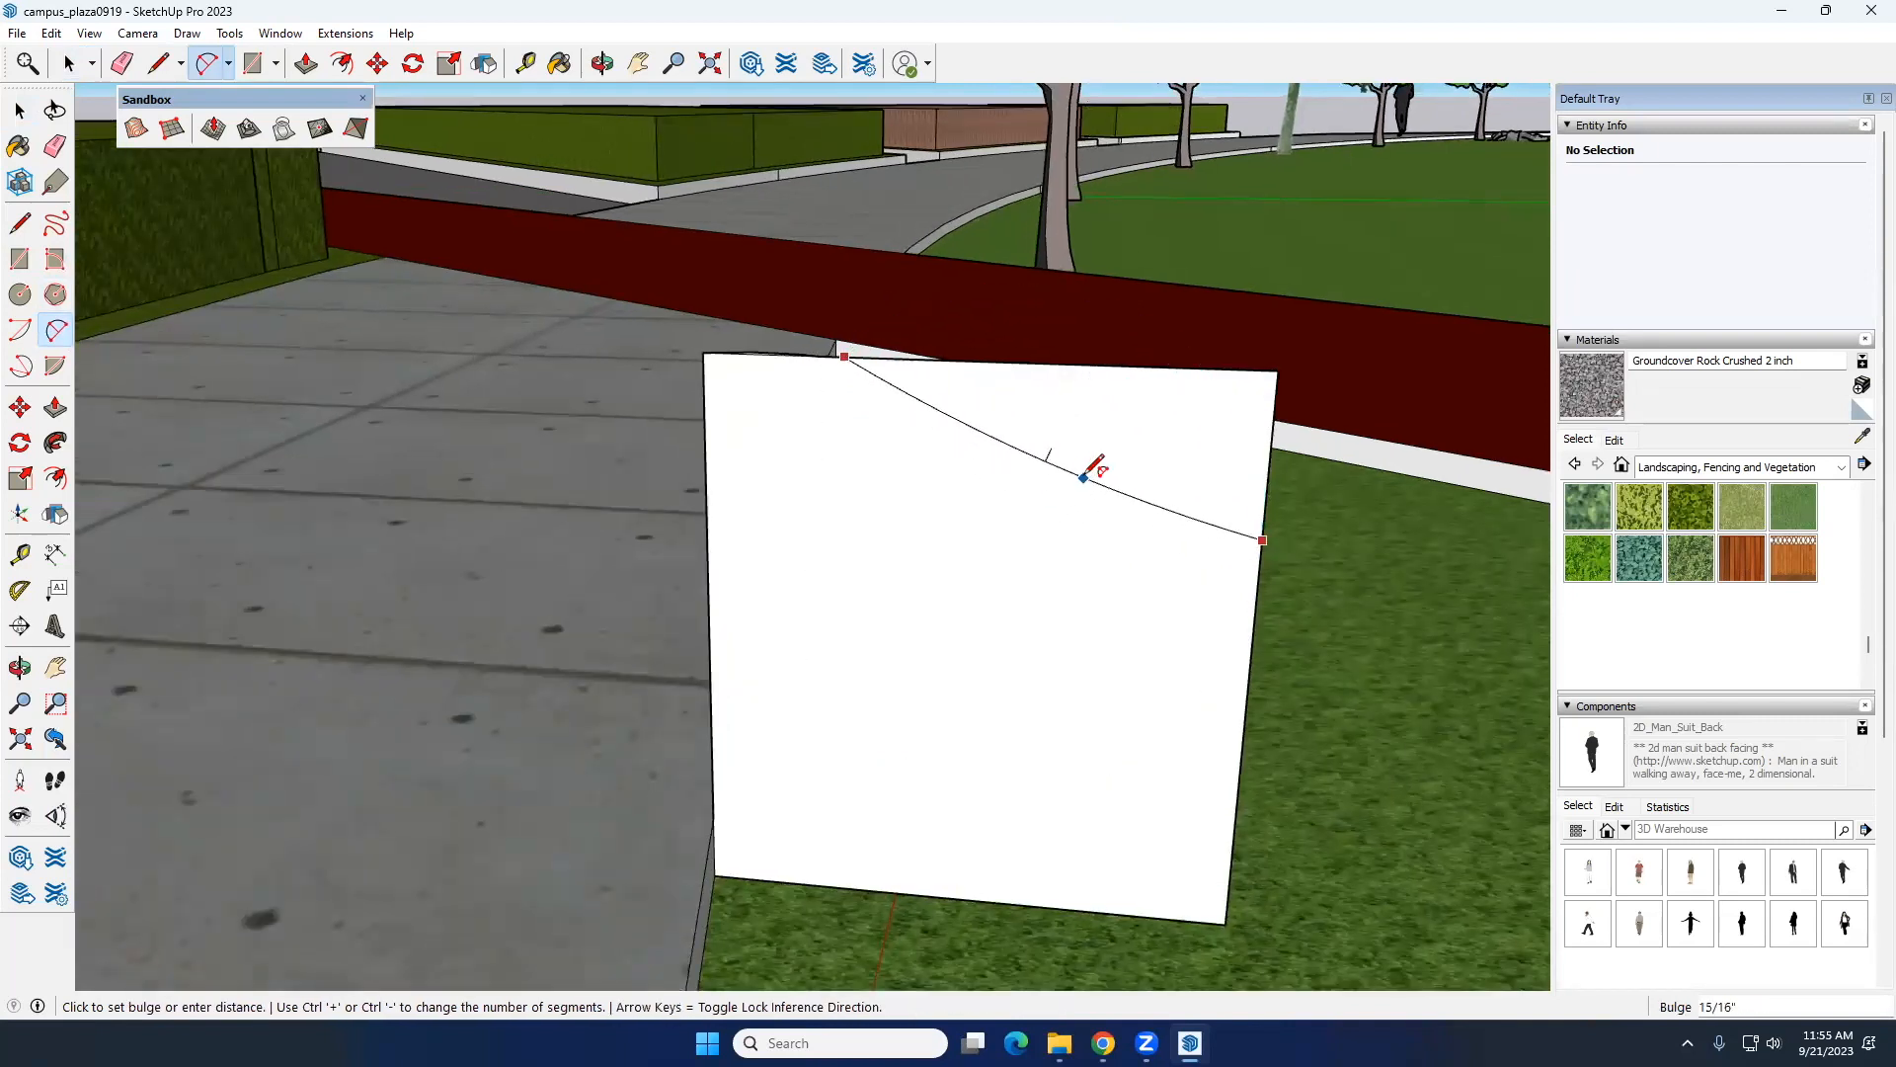
{"action": "middle_click_drag", "start_coordinate": [1086, 466], "coordinate": [693, 457]}
{"action": "left_click", "coordinate": [981, 446]}
{"action": "key", "text": "space"}
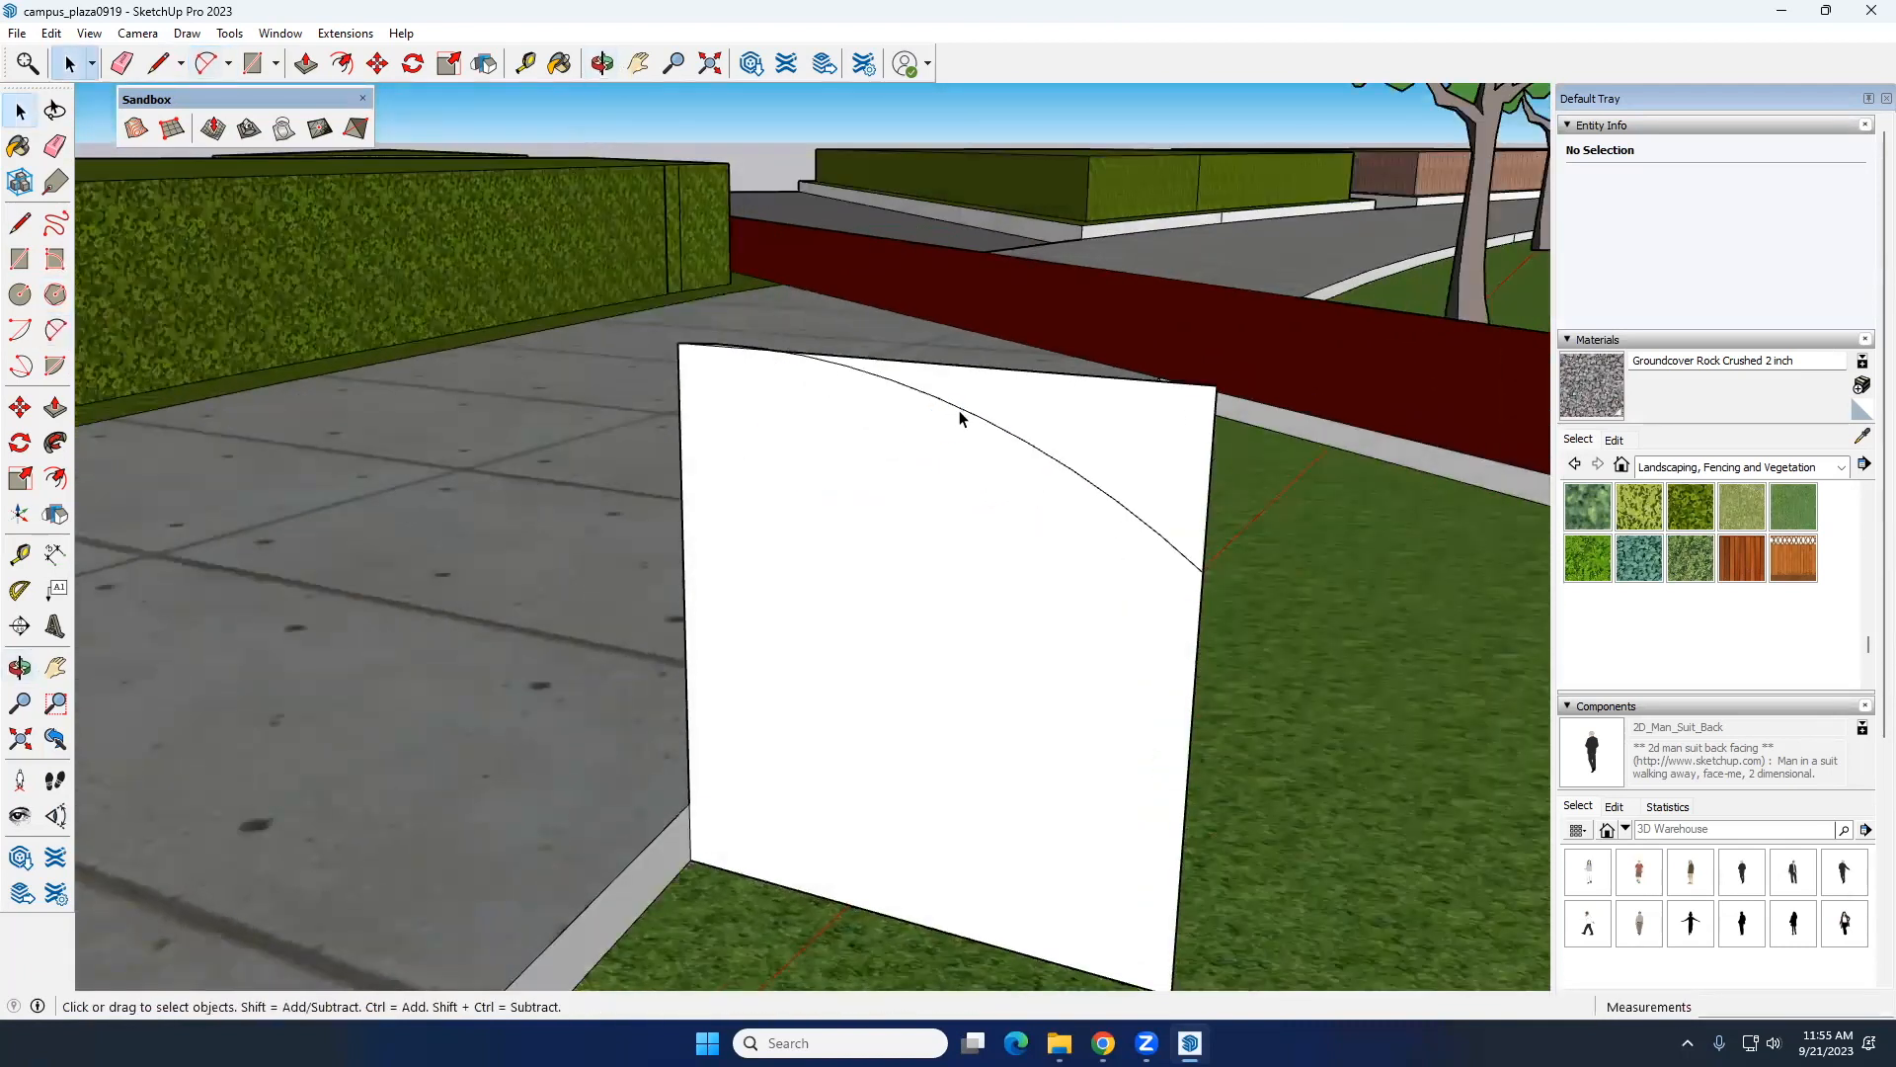
{"action": "left_click", "coordinate": [961, 416]}
{"action": "key", "text": "Delete"}
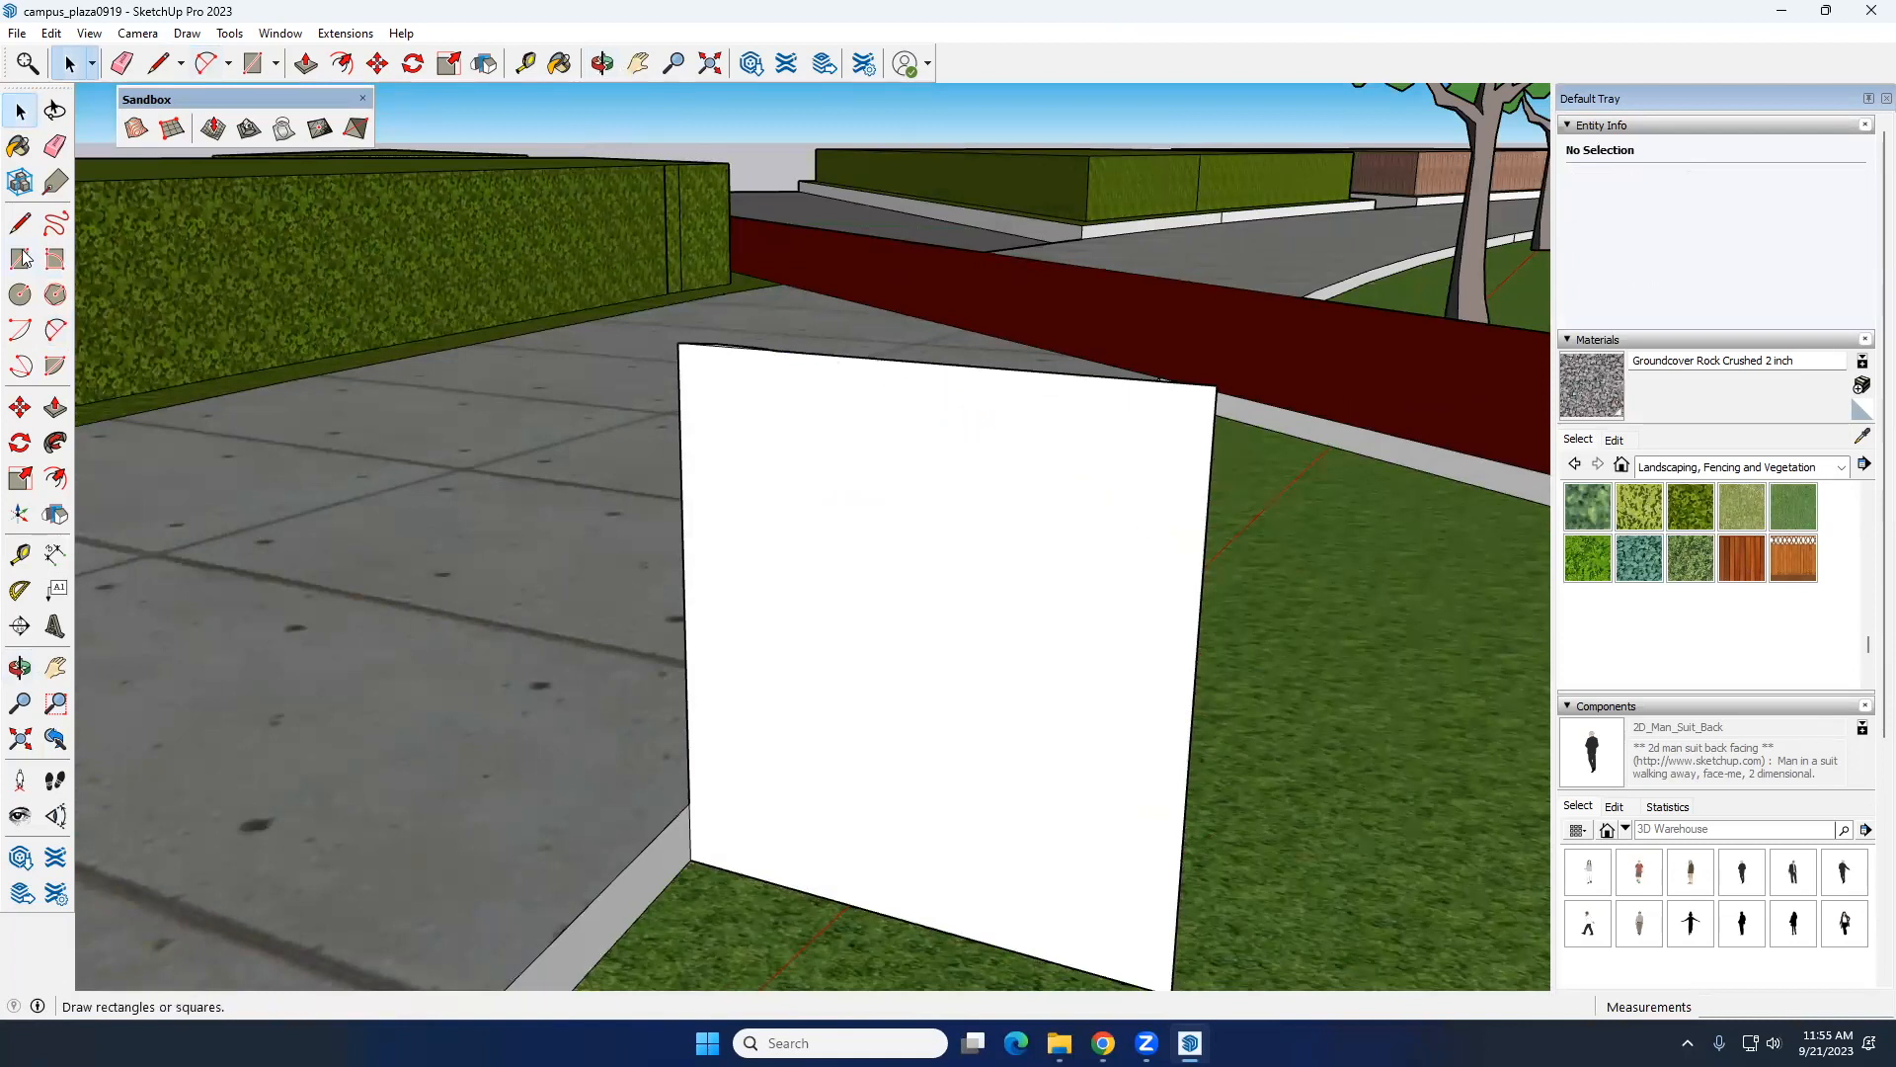
Step: Draw an inward-curving arc on the white square, from near the path-side end of its top edge to its lawn-side edge
{"action": "left_click", "coordinate": [56, 329]}
{"action": "middle_click_drag", "start_coordinate": [775, 402], "coordinate": [822, 413]}
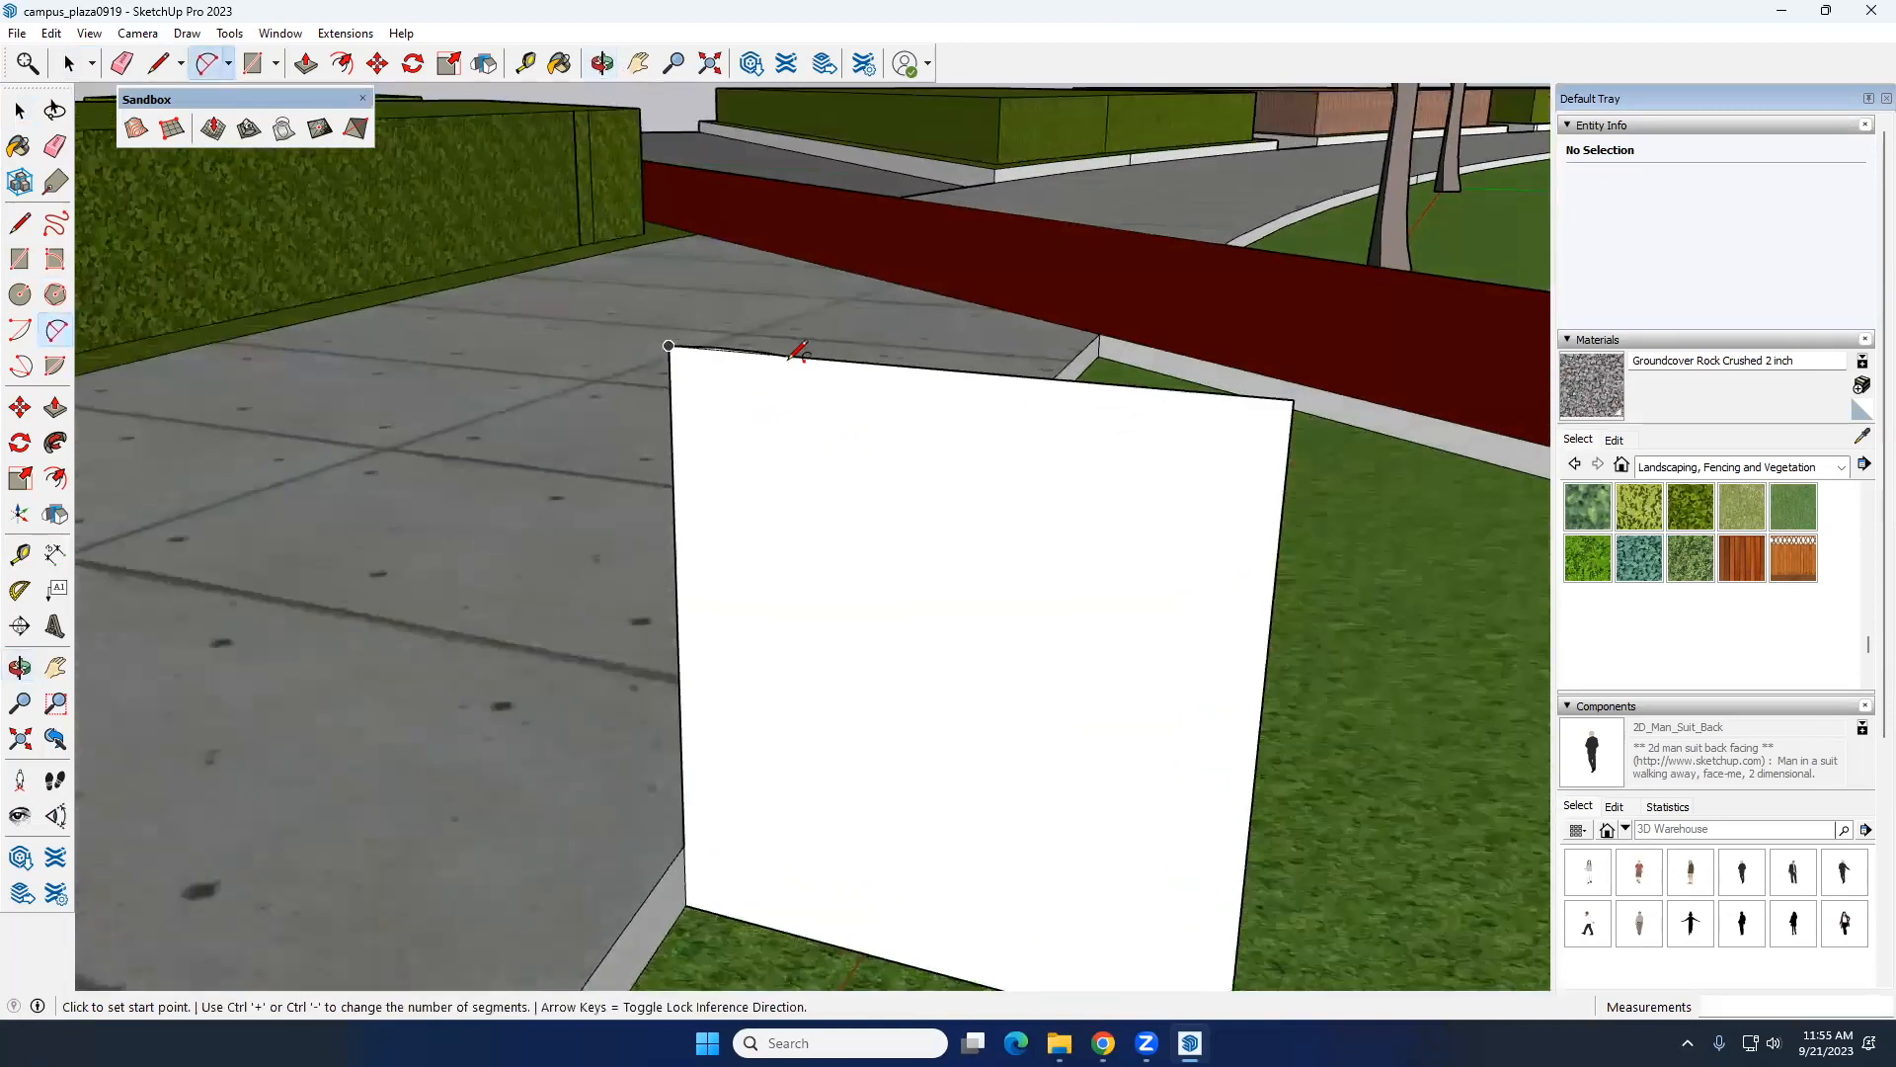
{"action": "left_click", "coordinate": [804, 358]}
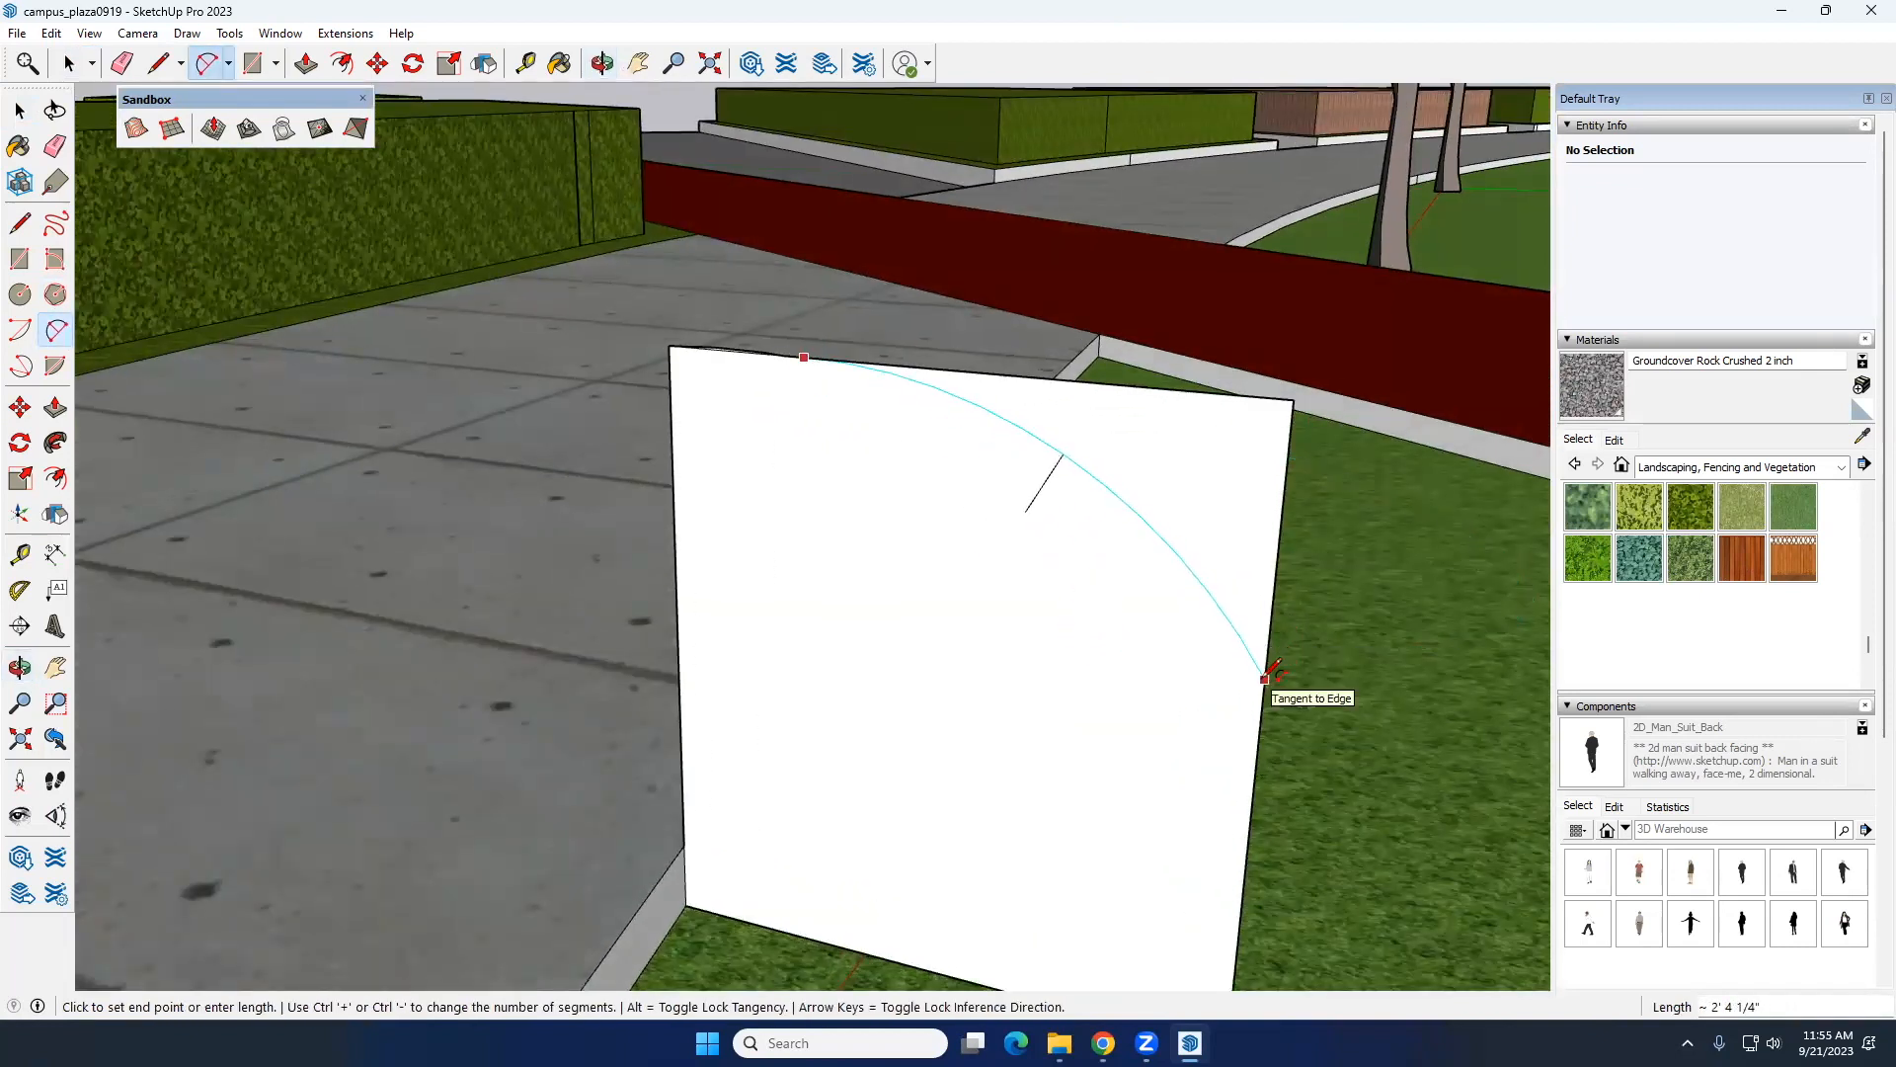
{"action": "middle_click_drag", "start_coordinate": [1269, 671], "coordinate": [1252, 608]}
{"action": "left_click", "coordinate": [1379, 642]}
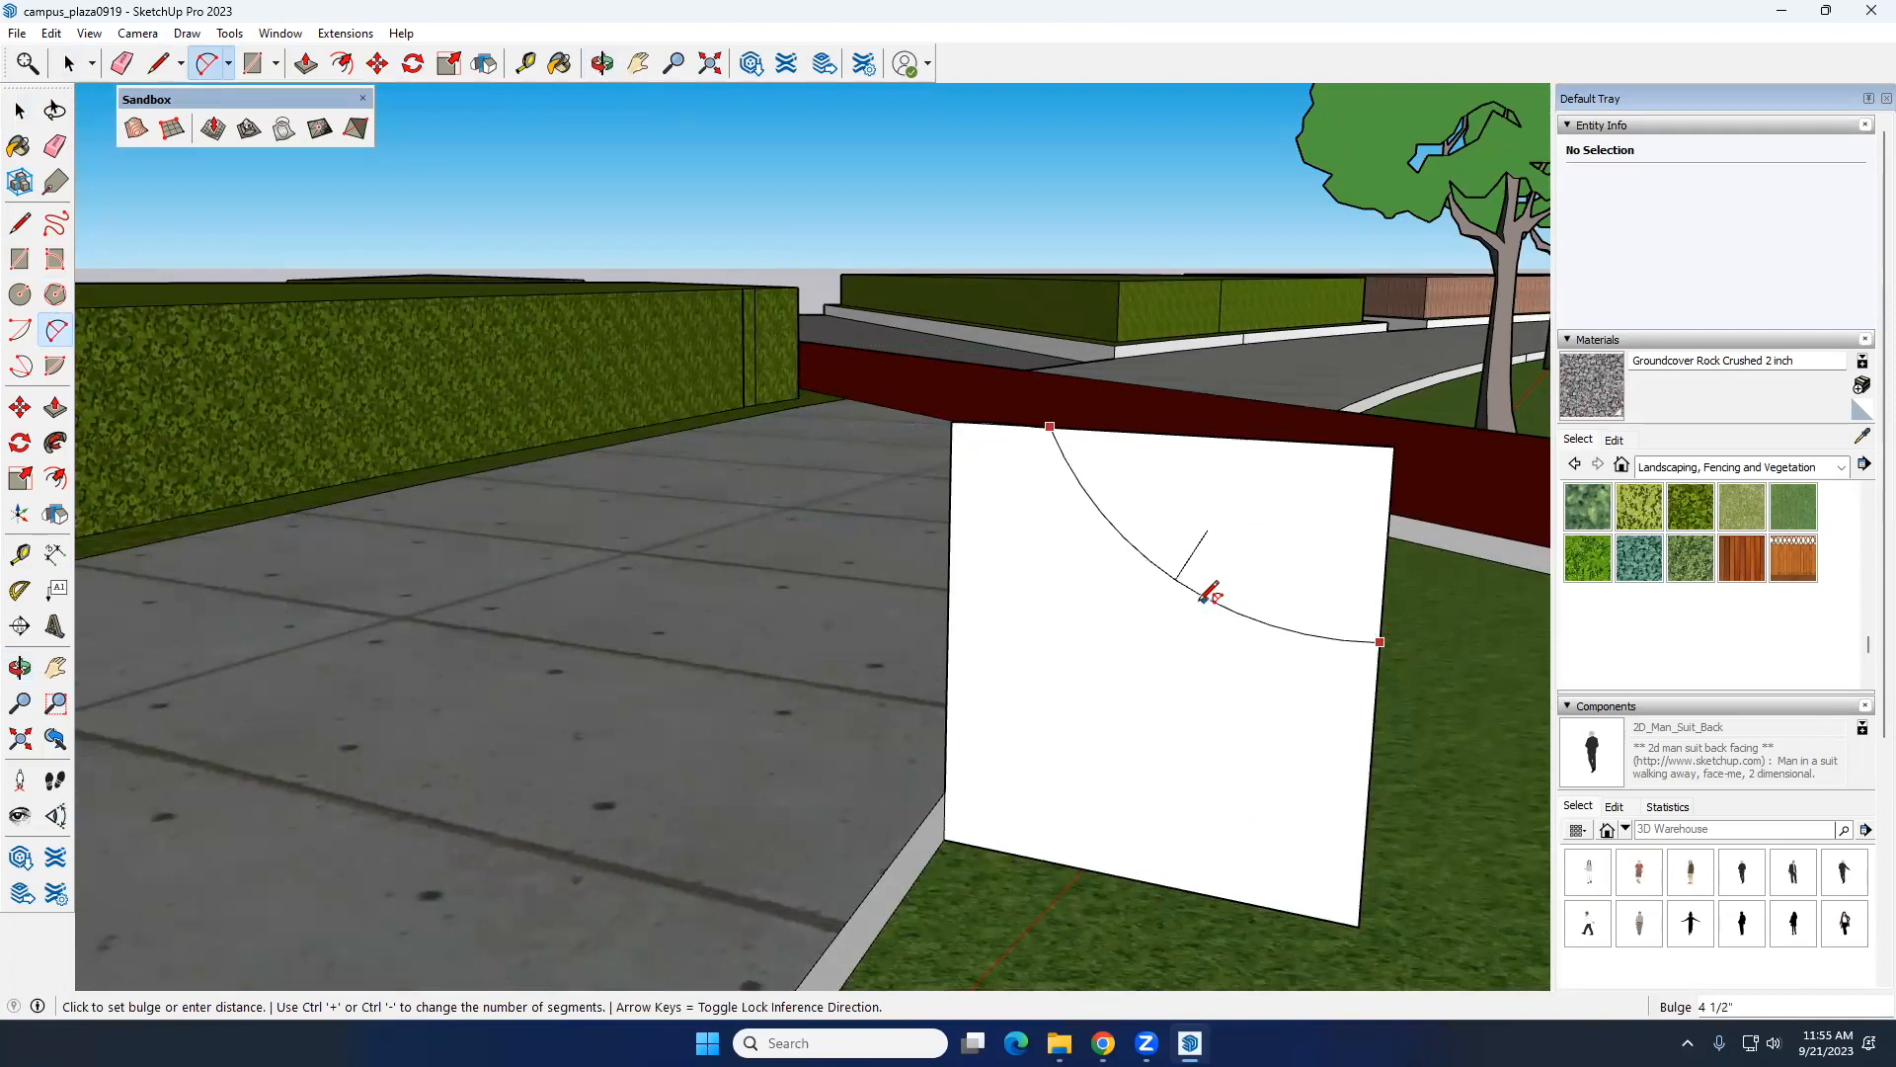
{"action": "left_click", "coordinate": [1223, 559]}
{"action": "key", "text": "space"}
Step: Delete the top edge beyond the arc to remove the square's upper lawn-side corner, leaving a concave bench profile
{"action": "middle_click_drag", "start_coordinate": [1016, 453], "coordinate": [1119, 465]}
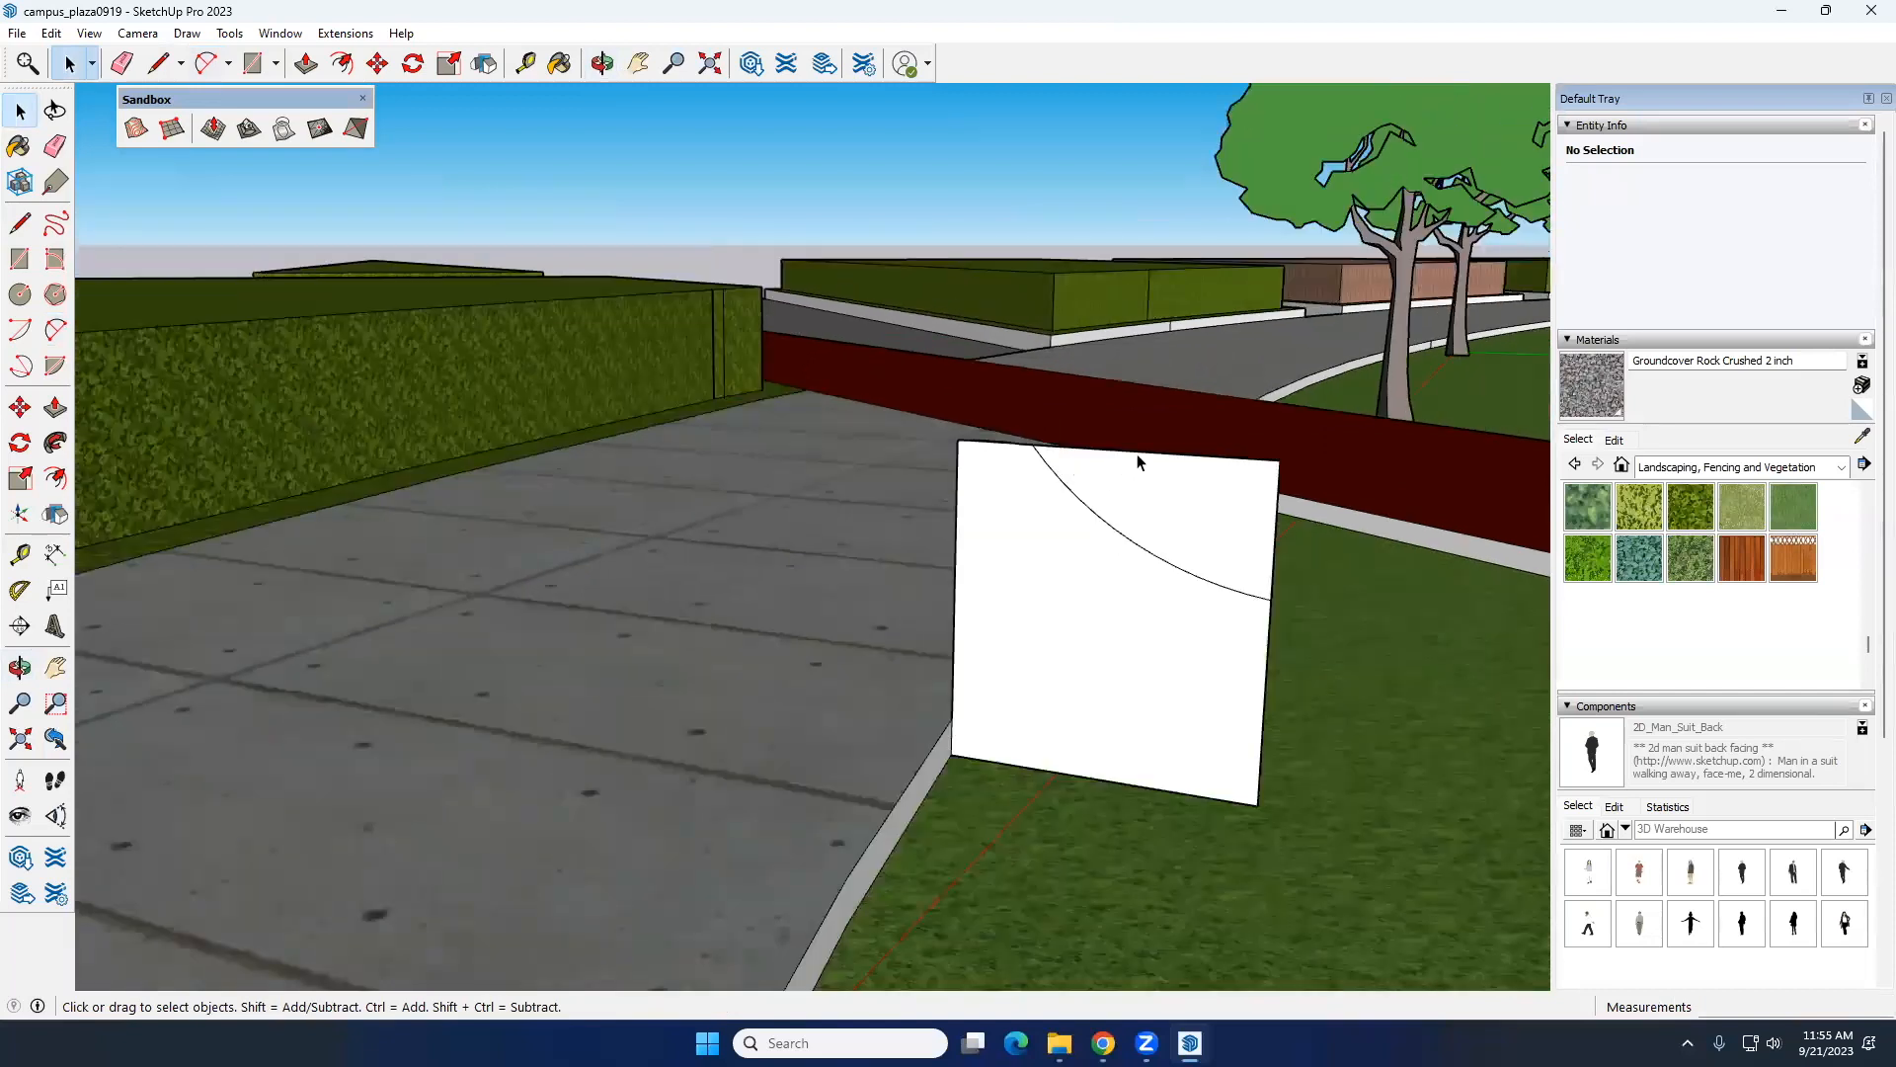
{"action": "left_click", "coordinate": [1176, 456]}
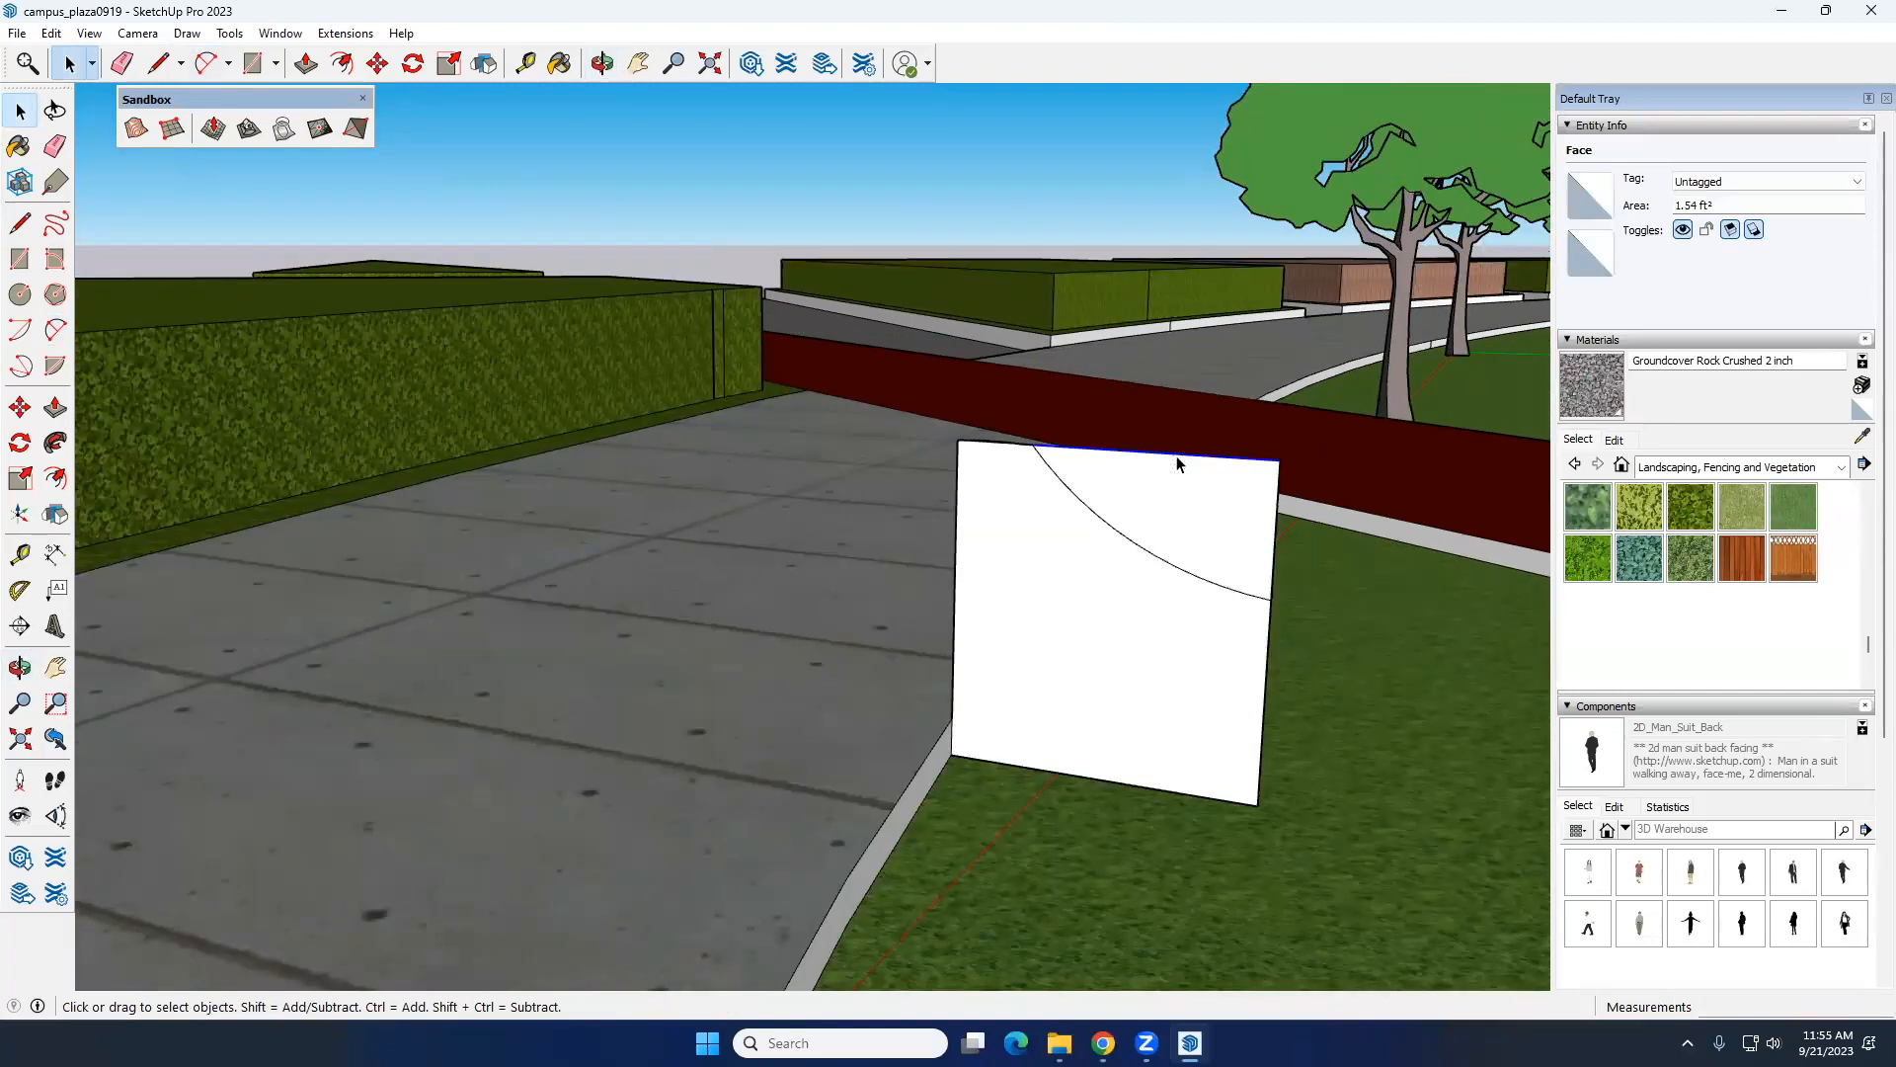
{"action": "key", "text": "Delete"}
{"action": "middle_click_drag", "start_coordinate": [1144, 555], "coordinate": [1038, 472]}
{"action": "scroll", "coordinate": [1038, 472], "scroll_direction": "up", "scroll_amount": 2}
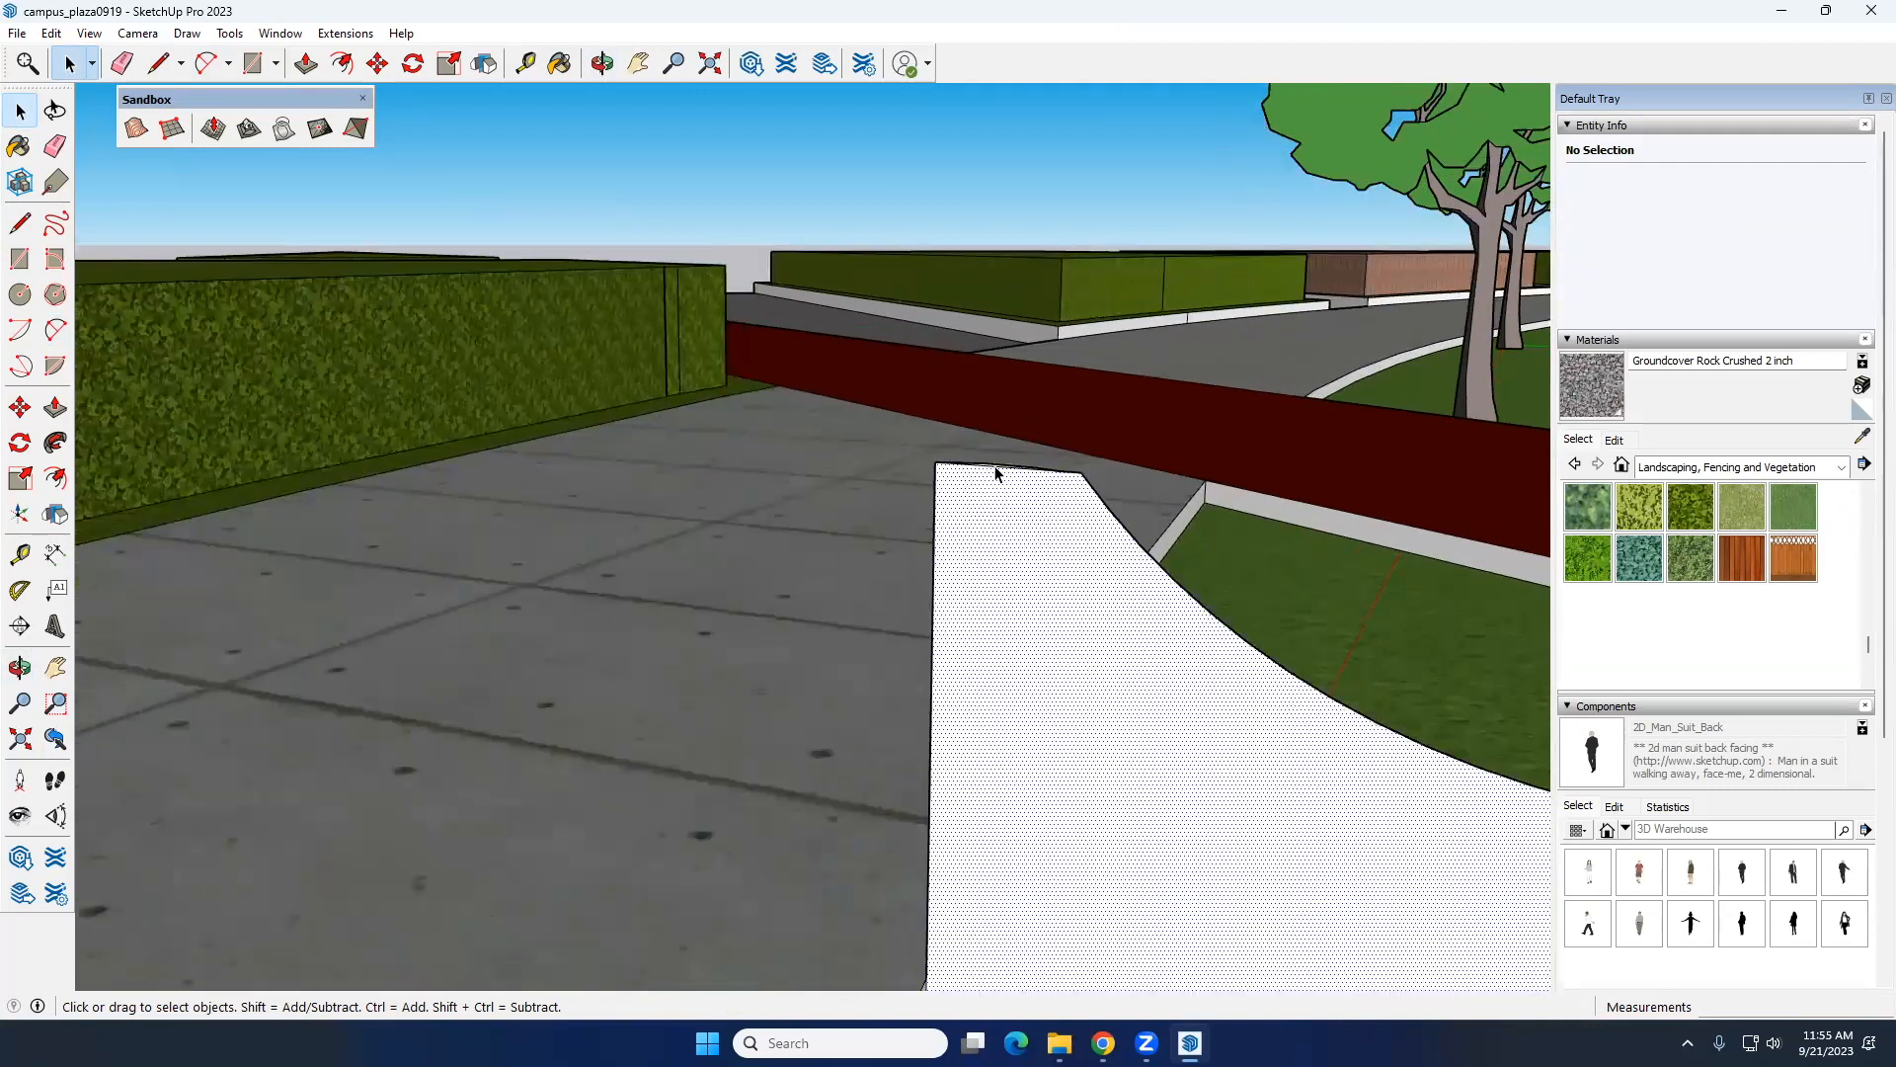
{"action": "scroll", "coordinate": [1017, 472], "scroll_direction": "down", "scroll_amount": 5}
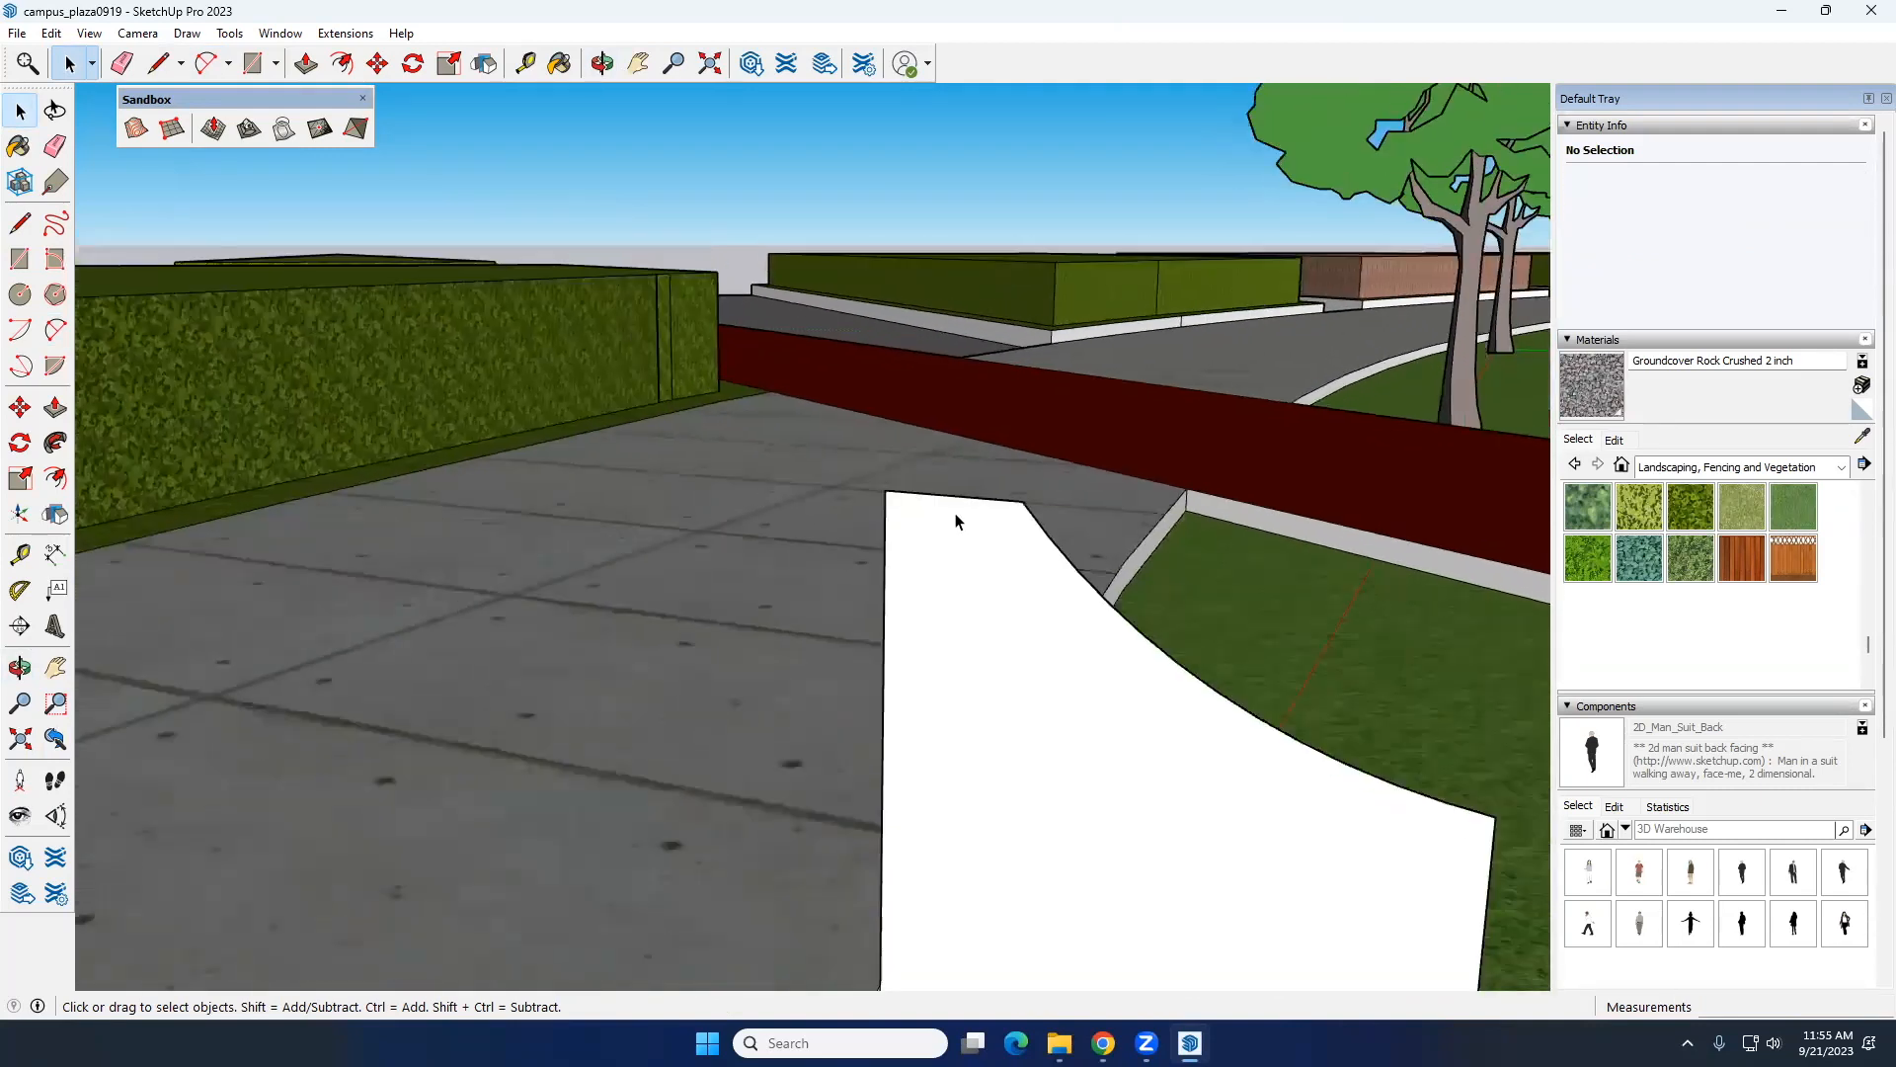
Step: Try to sweep the concave bench profile a short distance along the lawn edge with Follow Me, and undo it
{"action": "scroll", "coordinate": [1012, 589], "scroll_direction": "down", "scroll_amount": 3}
{"action": "middle_click_drag", "start_coordinate": [970, 665], "coordinate": [860, 719]}
{"action": "left_click", "coordinate": [860, 719]}
{"action": "left_click", "coordinate": [928, 674]}
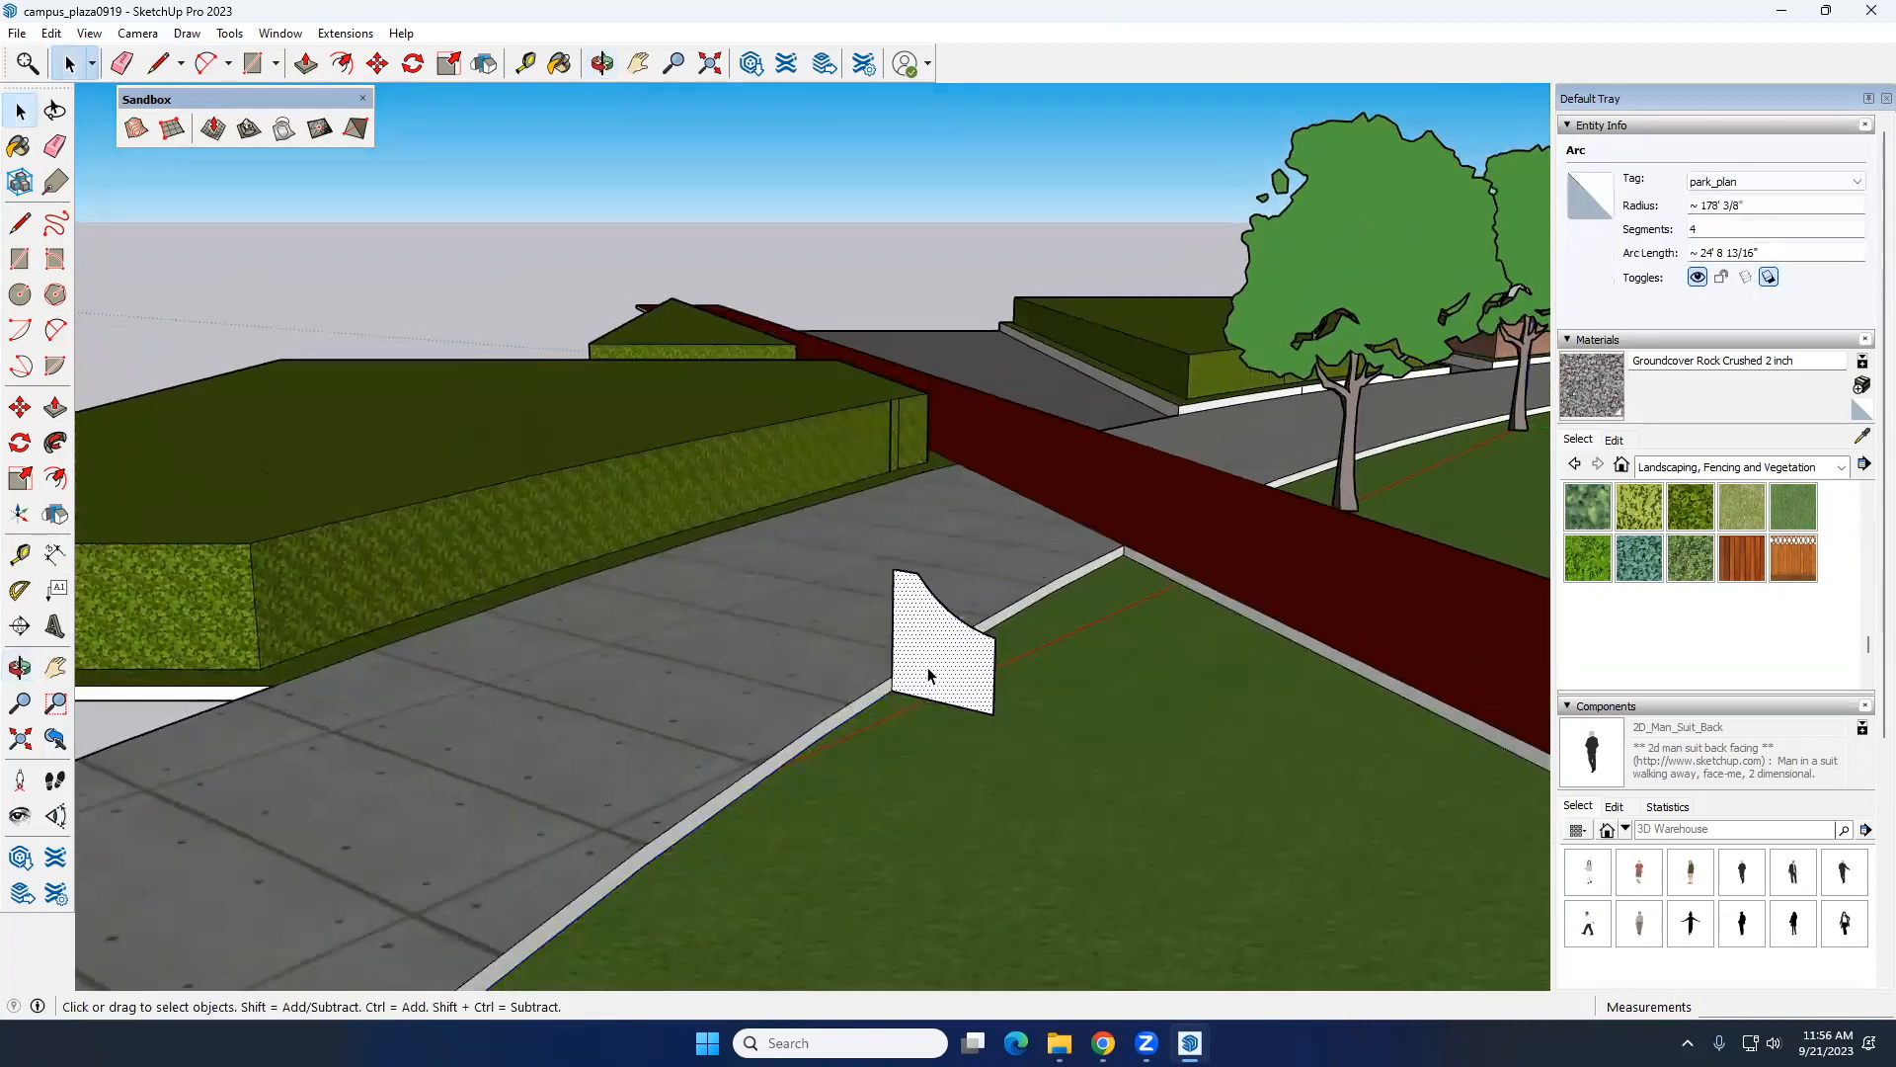
{"action": "left_click", "coordinate": [58, 480]}
{"action": "left_click", "coordinate": [57, 442]}
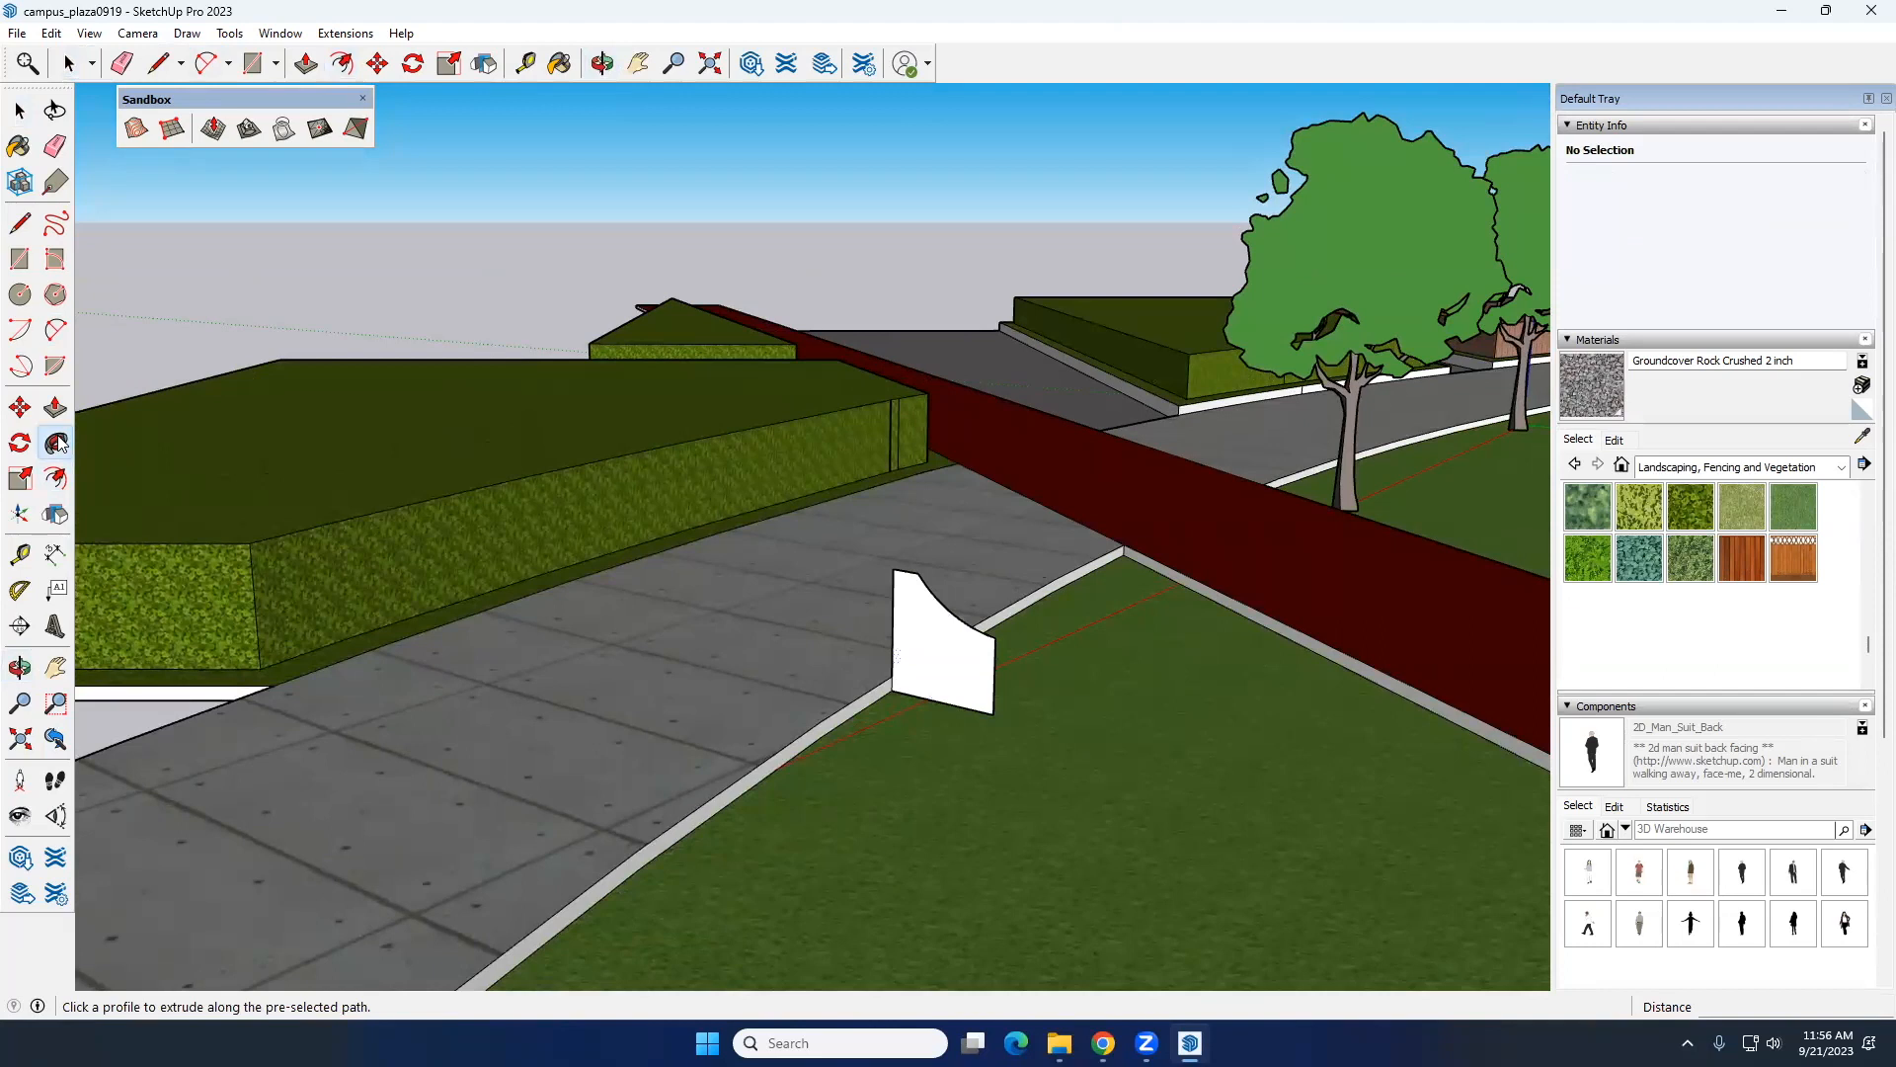
{"action": "left_click", "coordinate": [941, 684]}
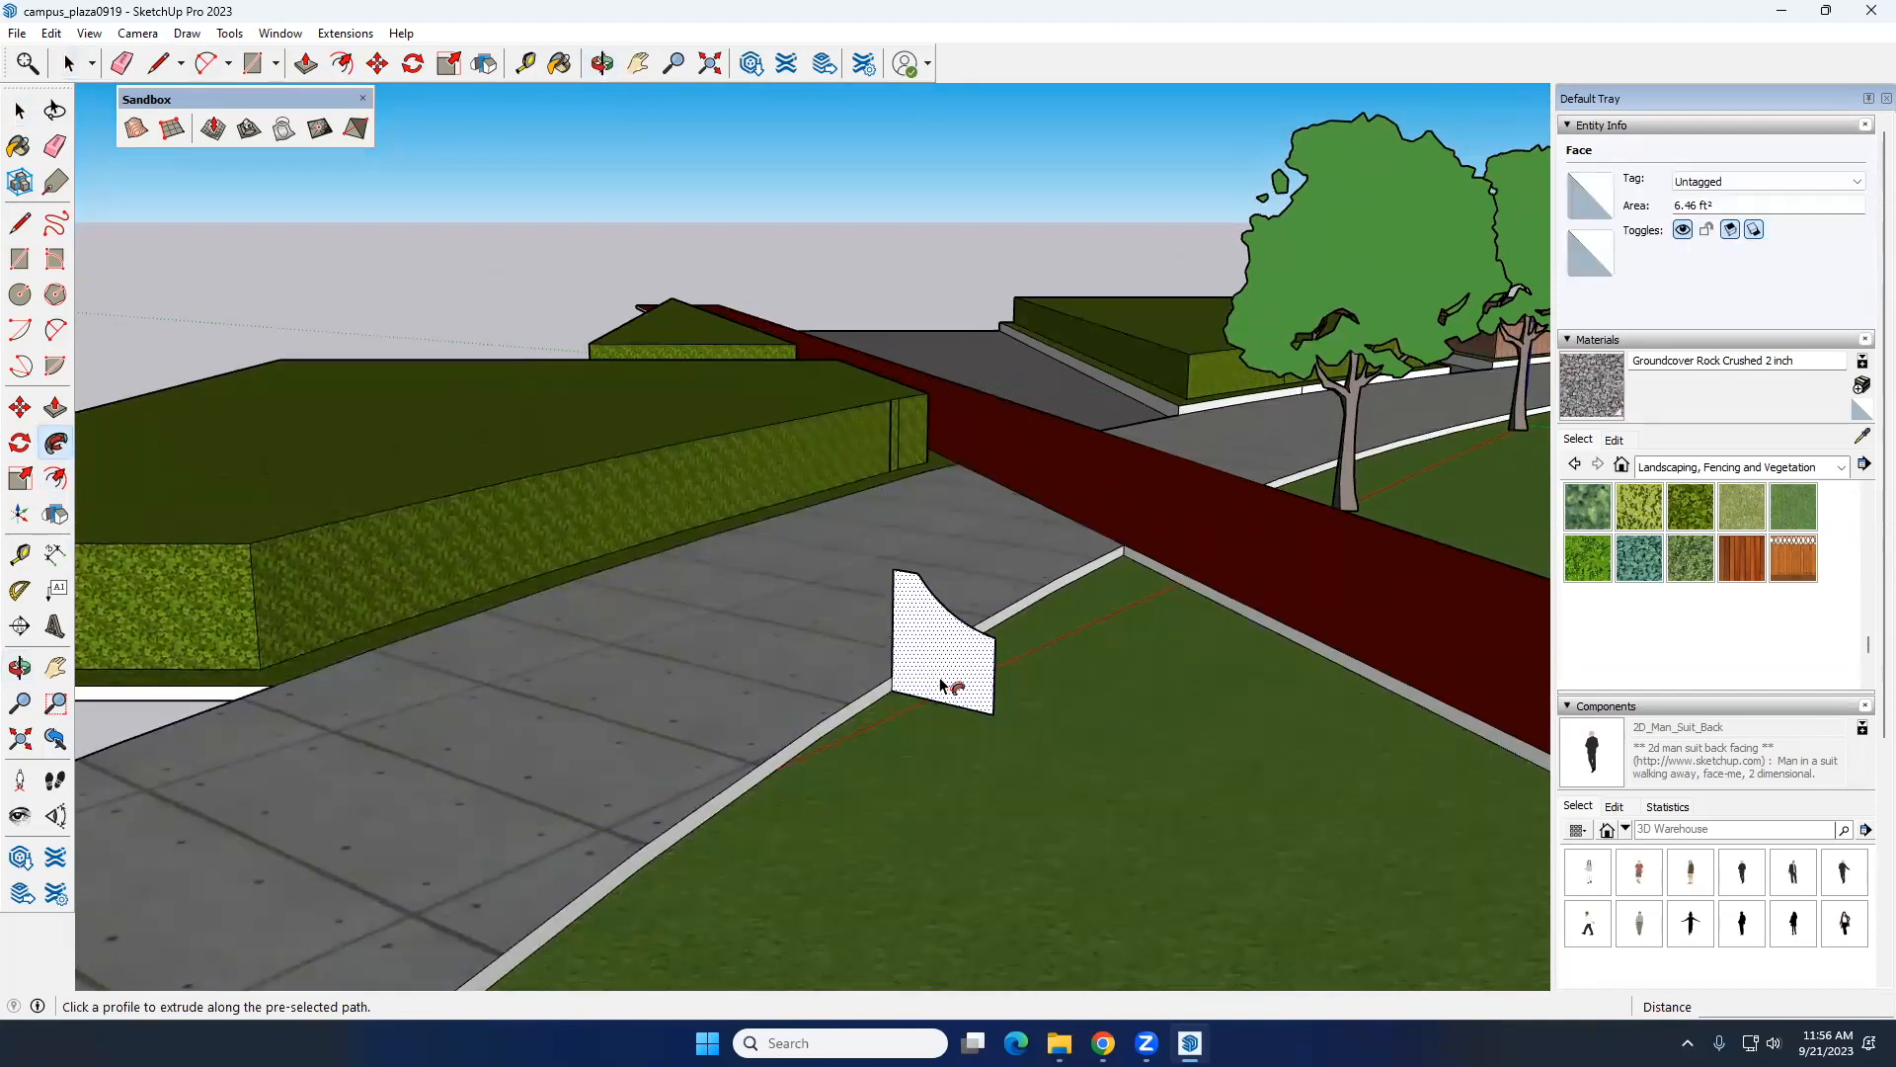
{"action": "left_click", "coordinate": [889, 707]}
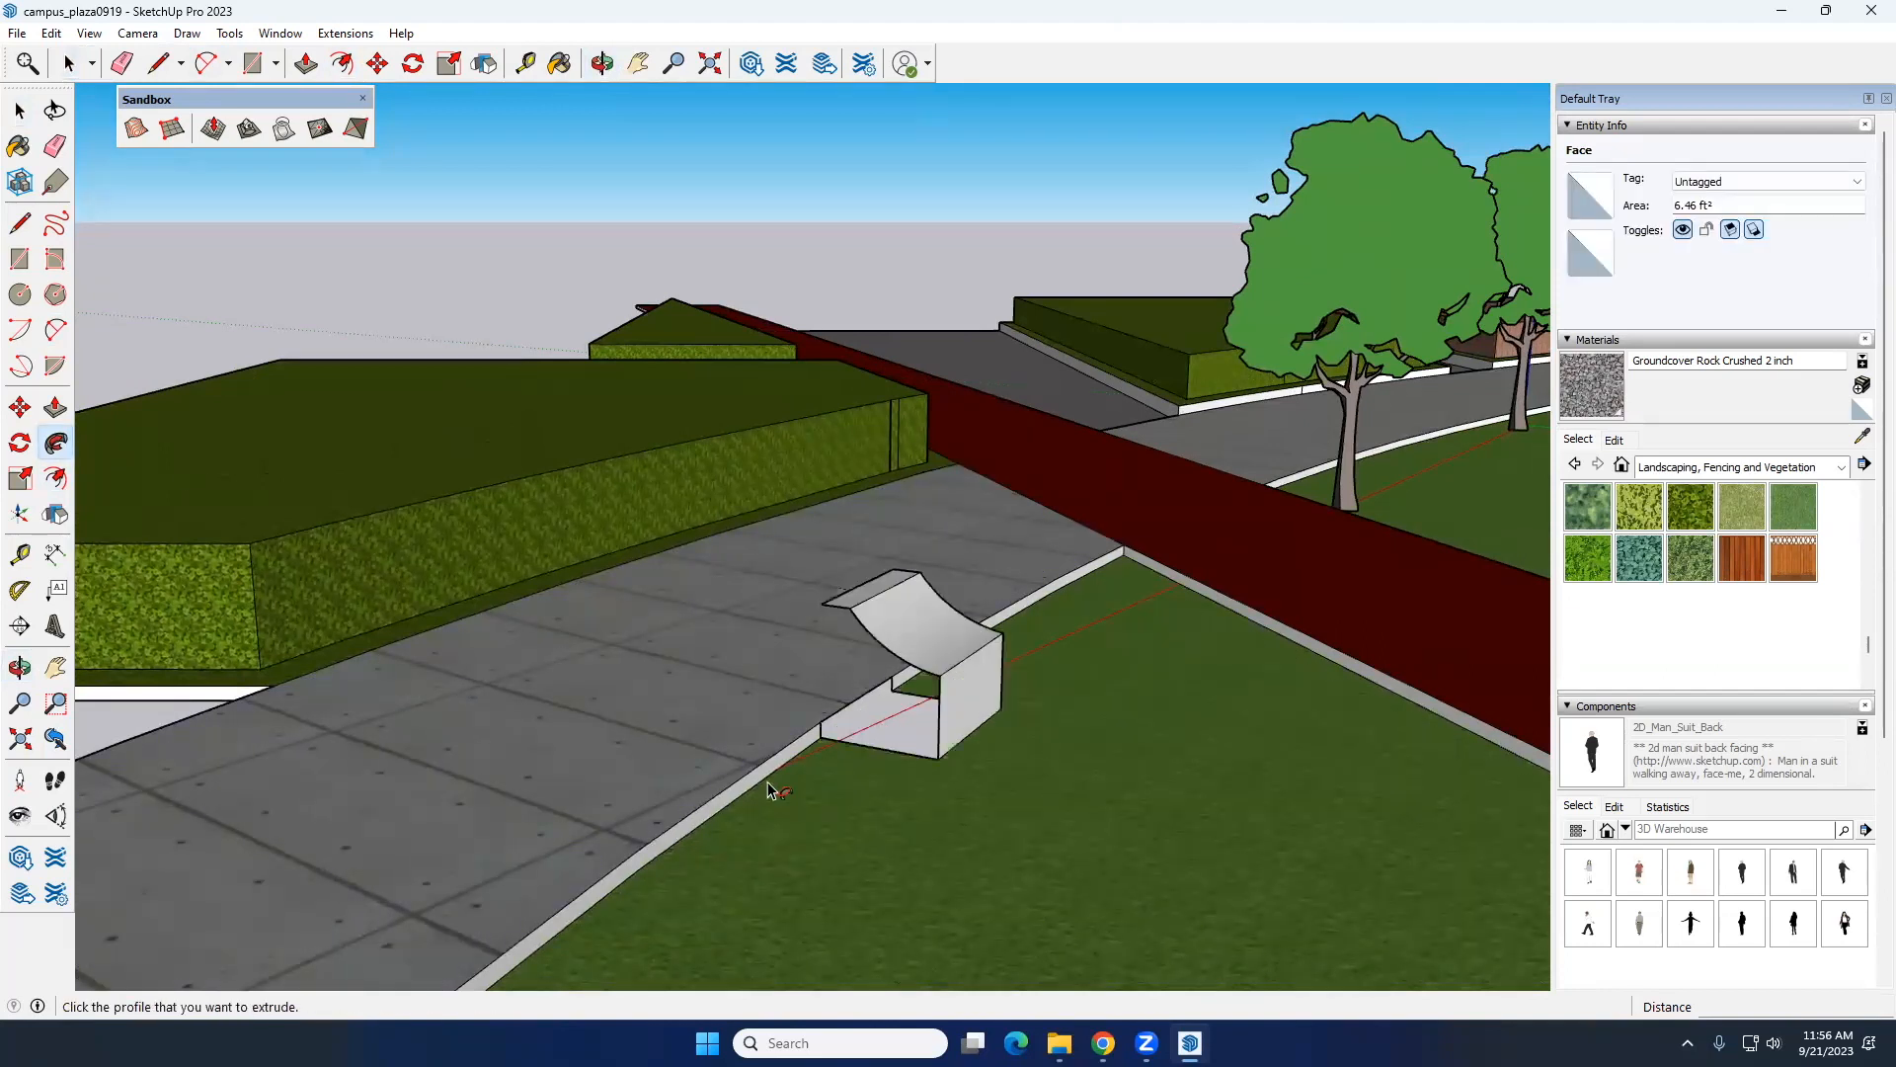
{"action": "key", "text": "ctrl+z"}
Step: Try to sweep the bench profile with Follow Me around the lawn's curved edge, stopping short of the red walkway
{"action": "left_click", "coordinate": [910, 656]}
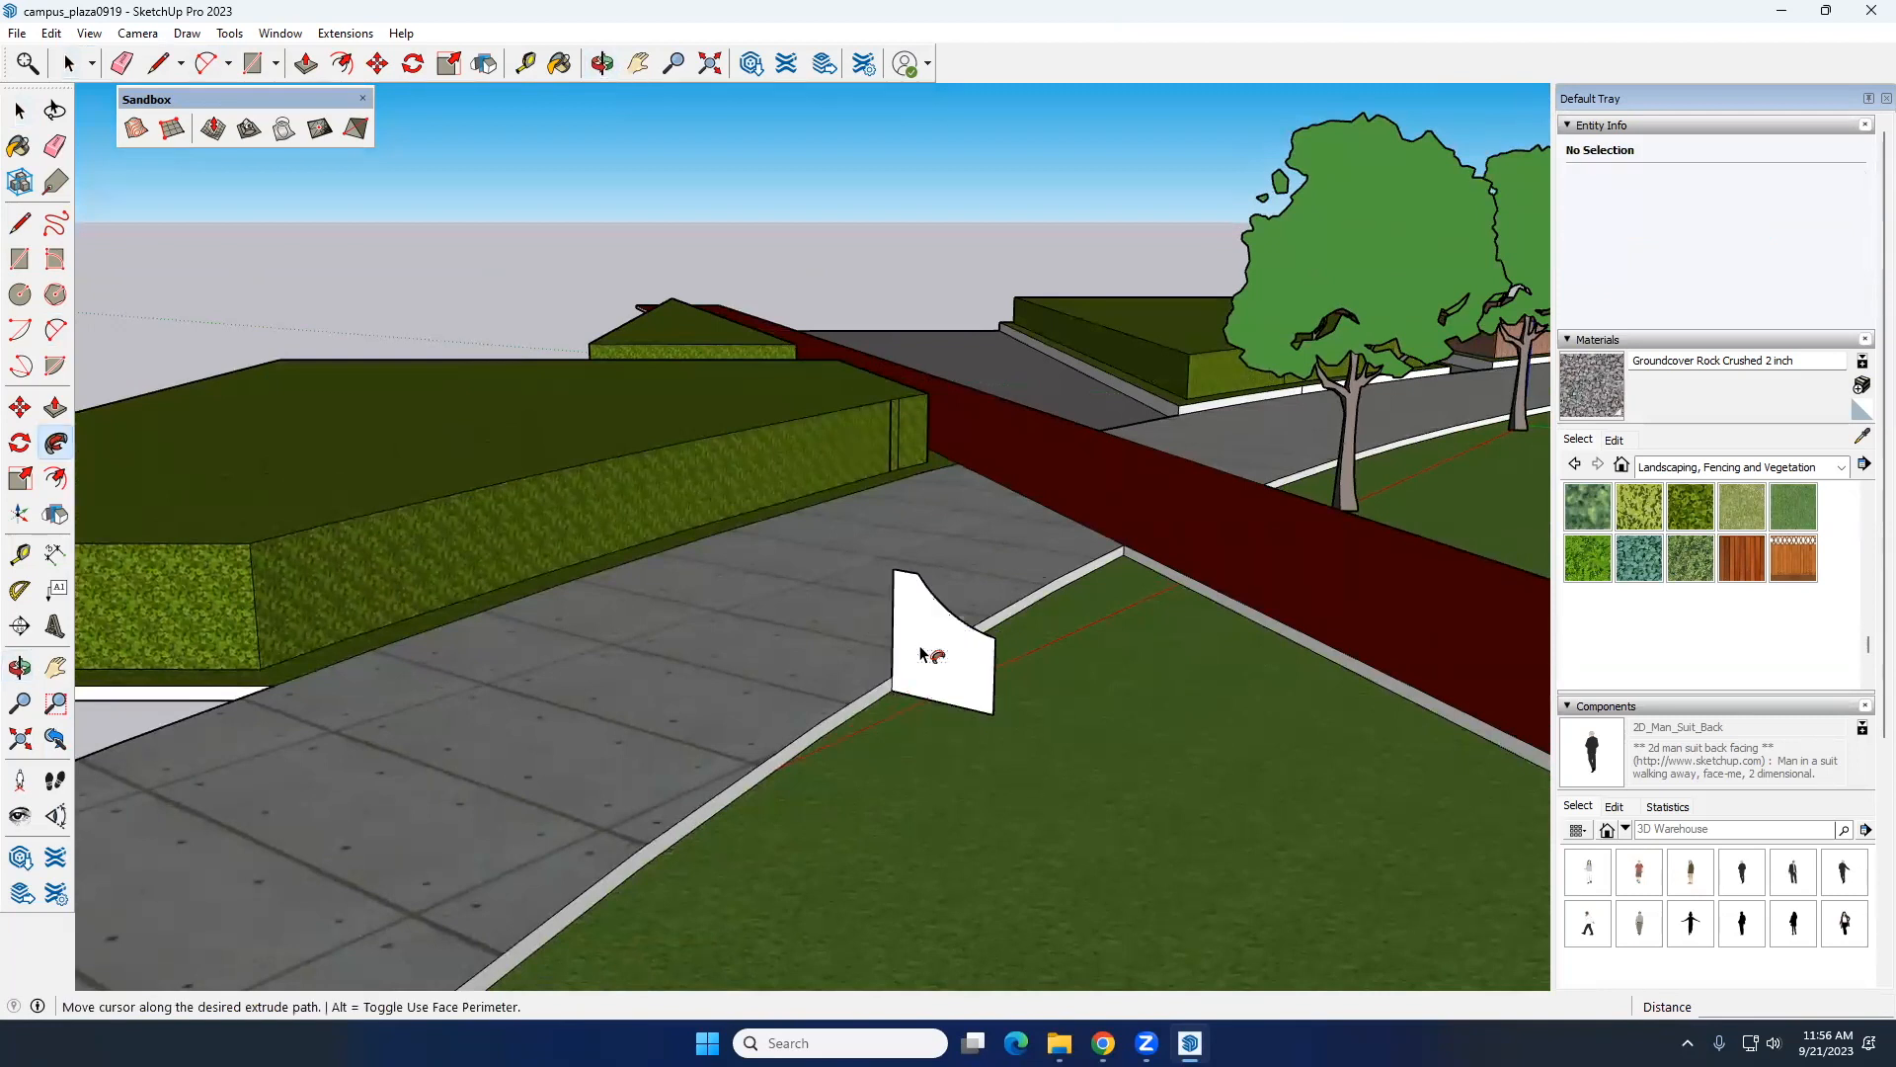
{"action": "scroll", "coordinate": [798, 762], "scroll_direction": "down", "scroll_amount": 10}
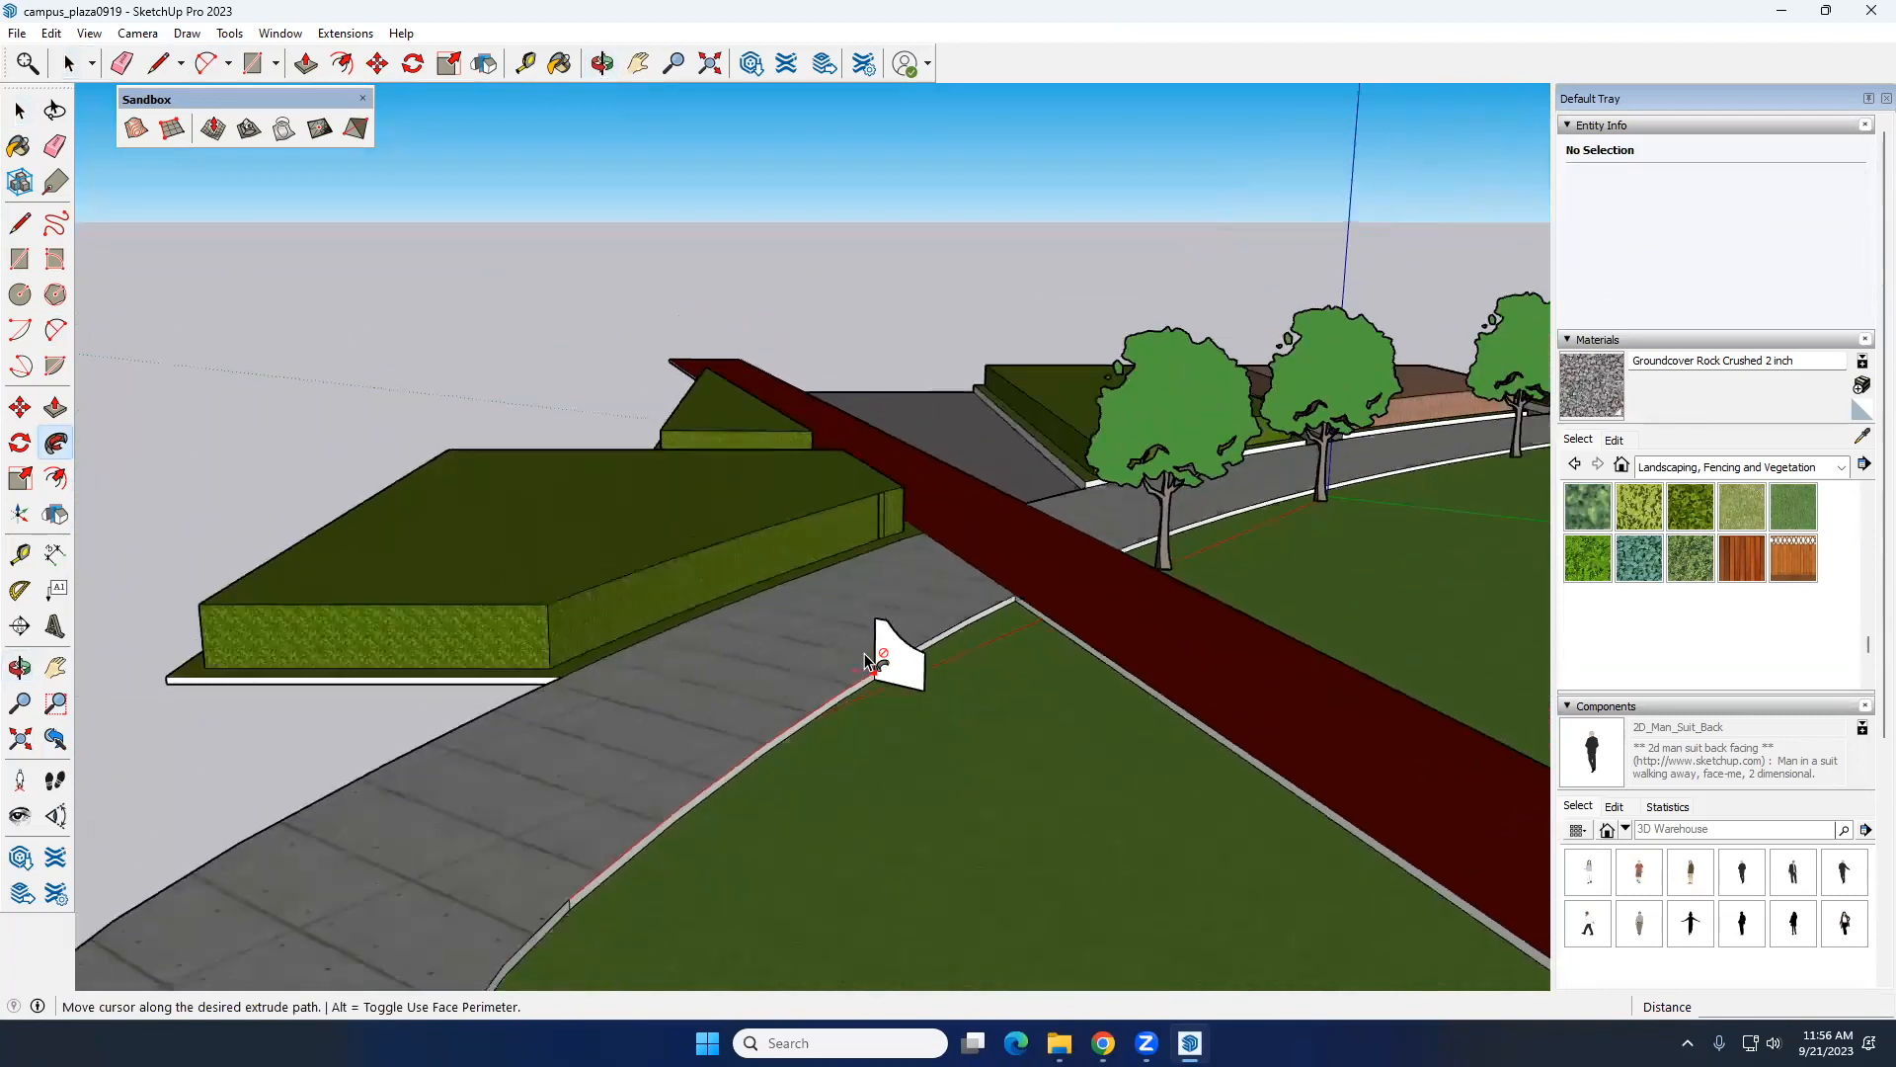
{"action": "middle_click_drag", "start_coordinate": [780, 830], "coordinate": [131, 844]}
{"action": "scroll", "coordinate": [278, 817], "scroll_direction": "up", "scroll_amount": 2}
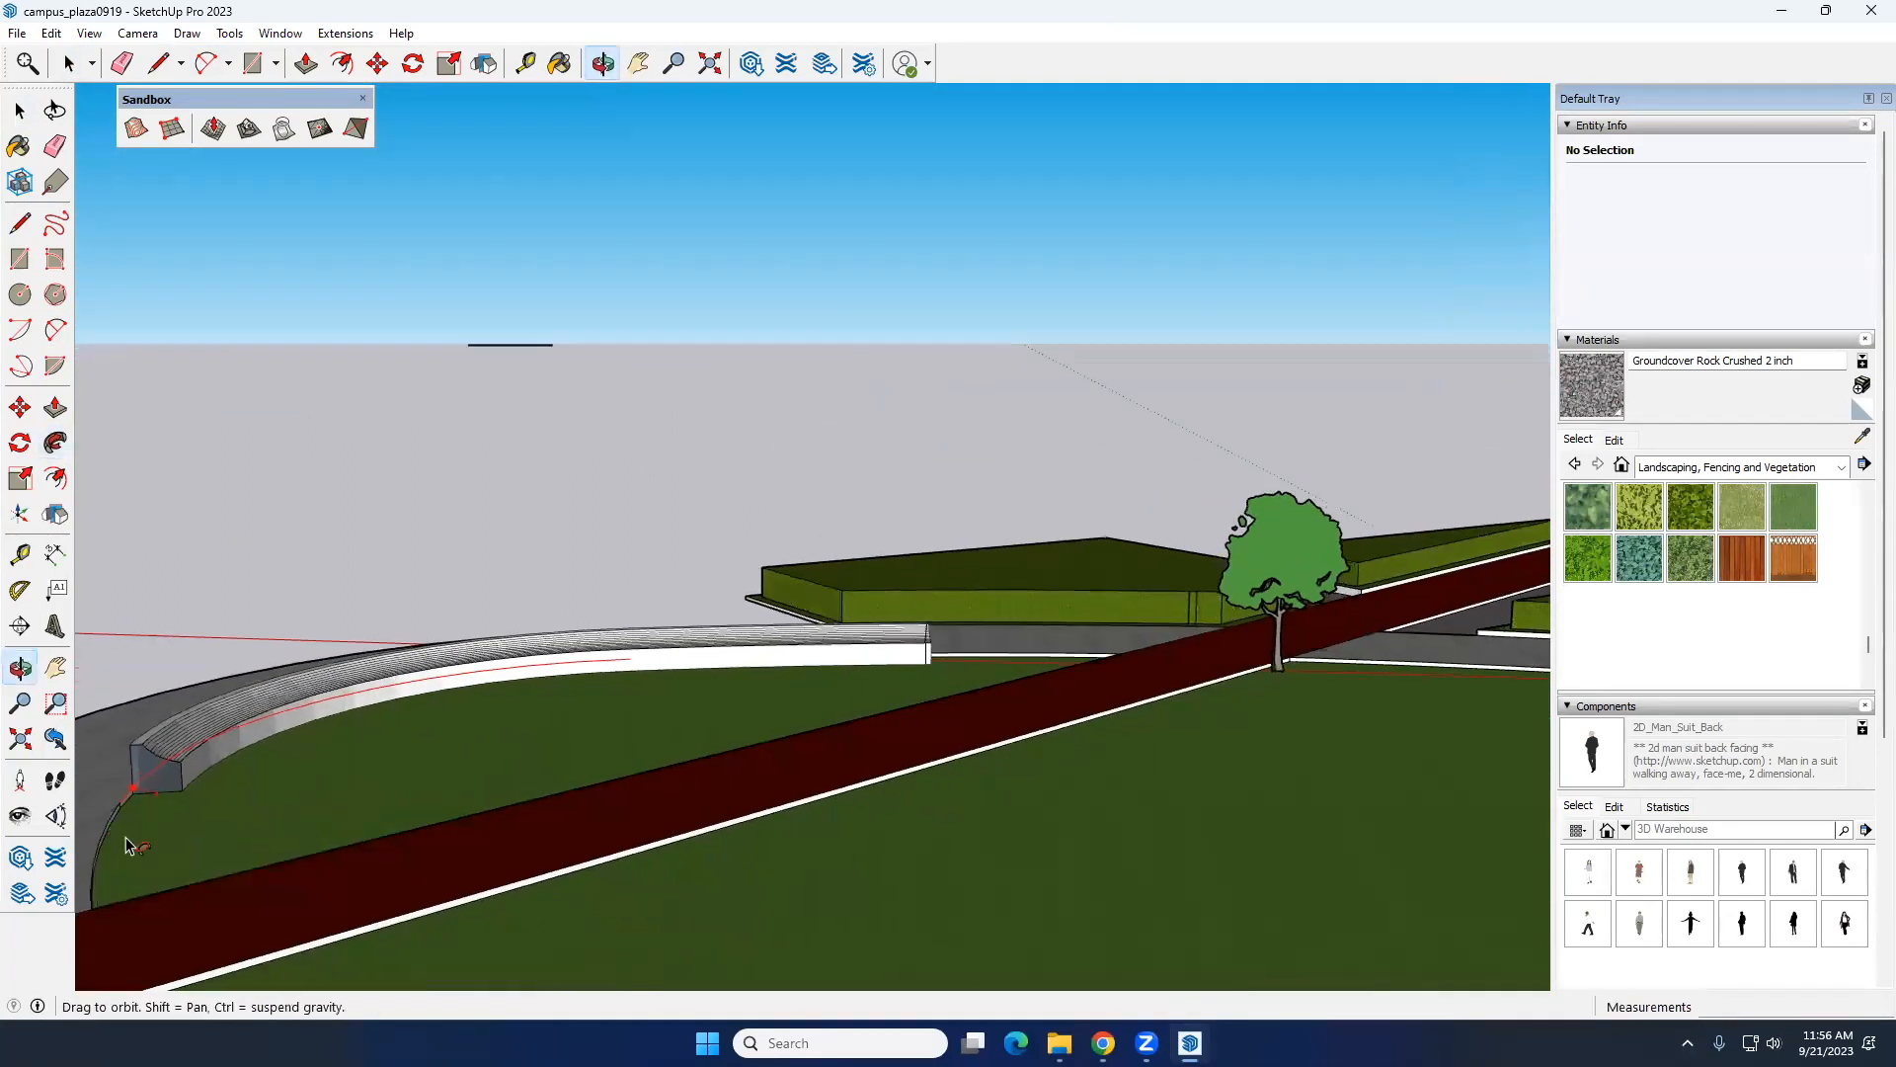
{"action": "scroll", "coordinate": [136, 798], "scroll_direction": "up", "scroll_amount": 3}
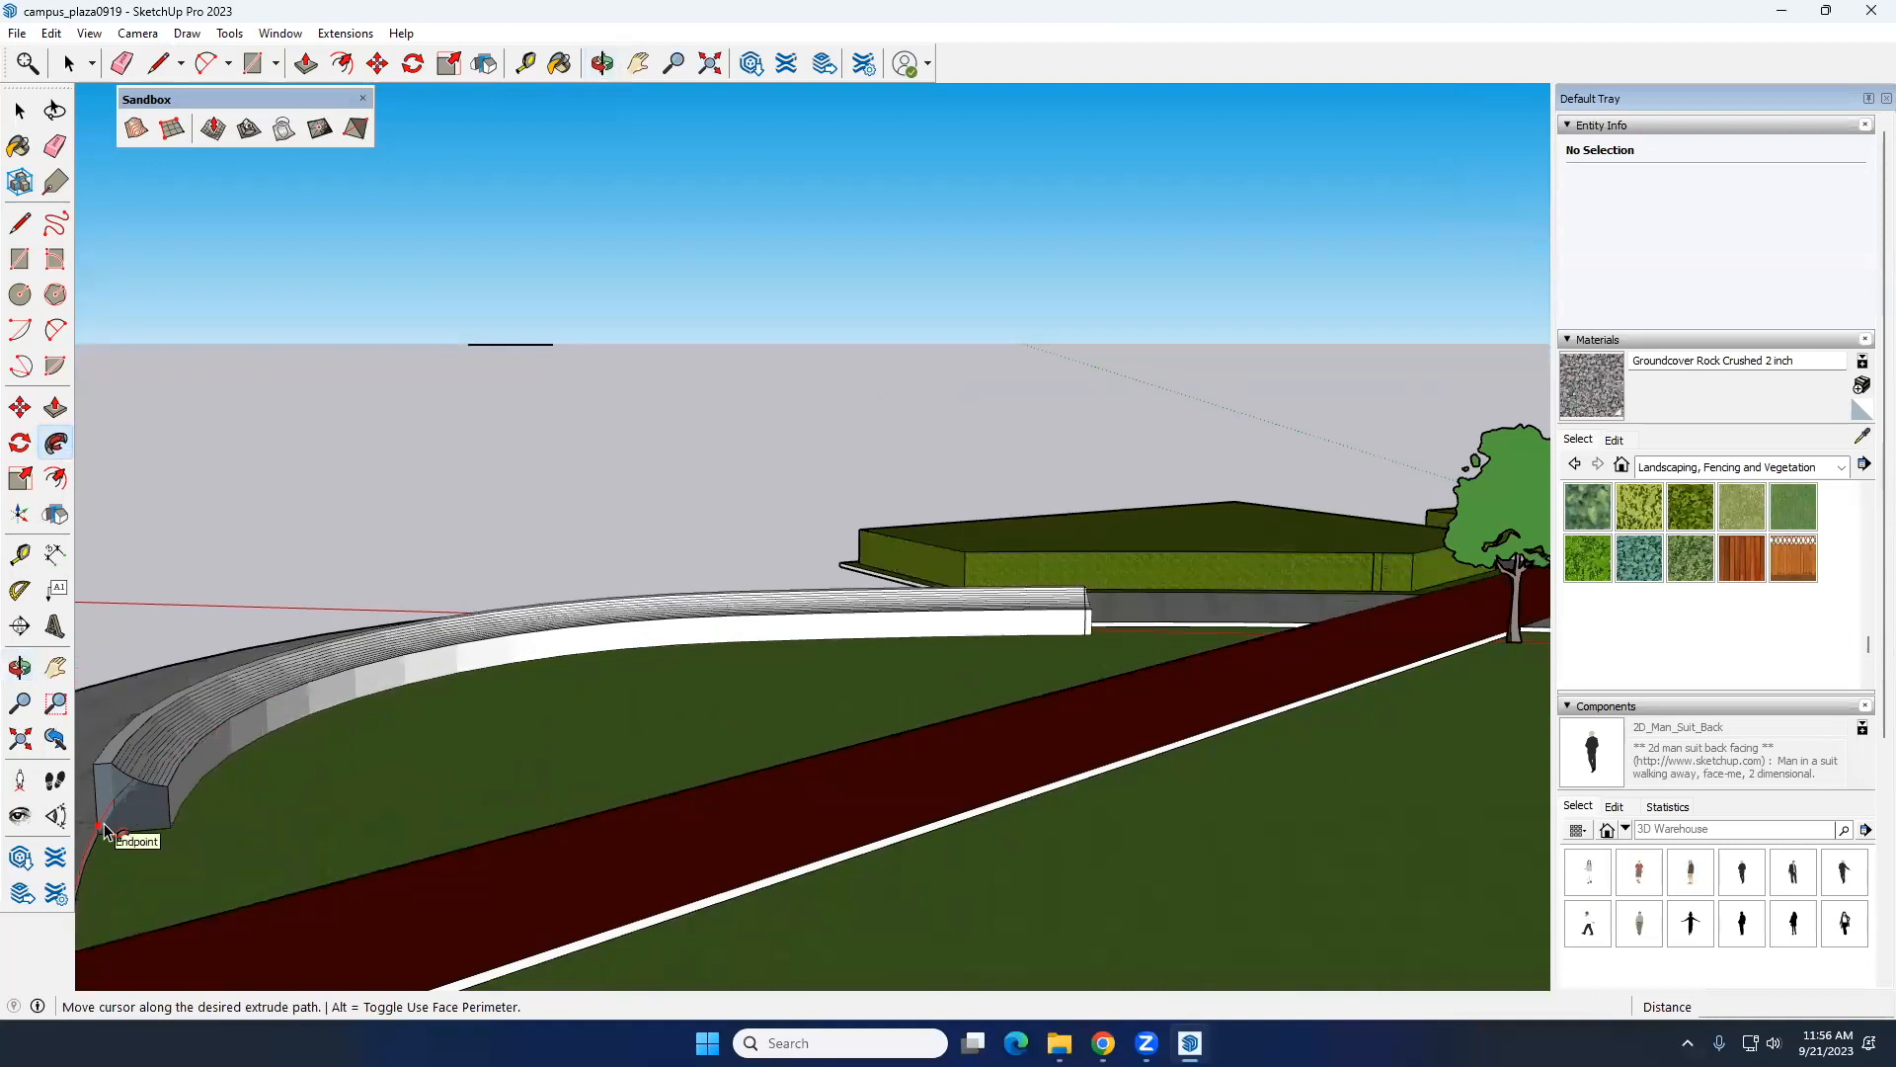
{"action": "left_click", "coordinate": [106, 830]}
{"action": "left_click", "coordinate": [219, 792]}
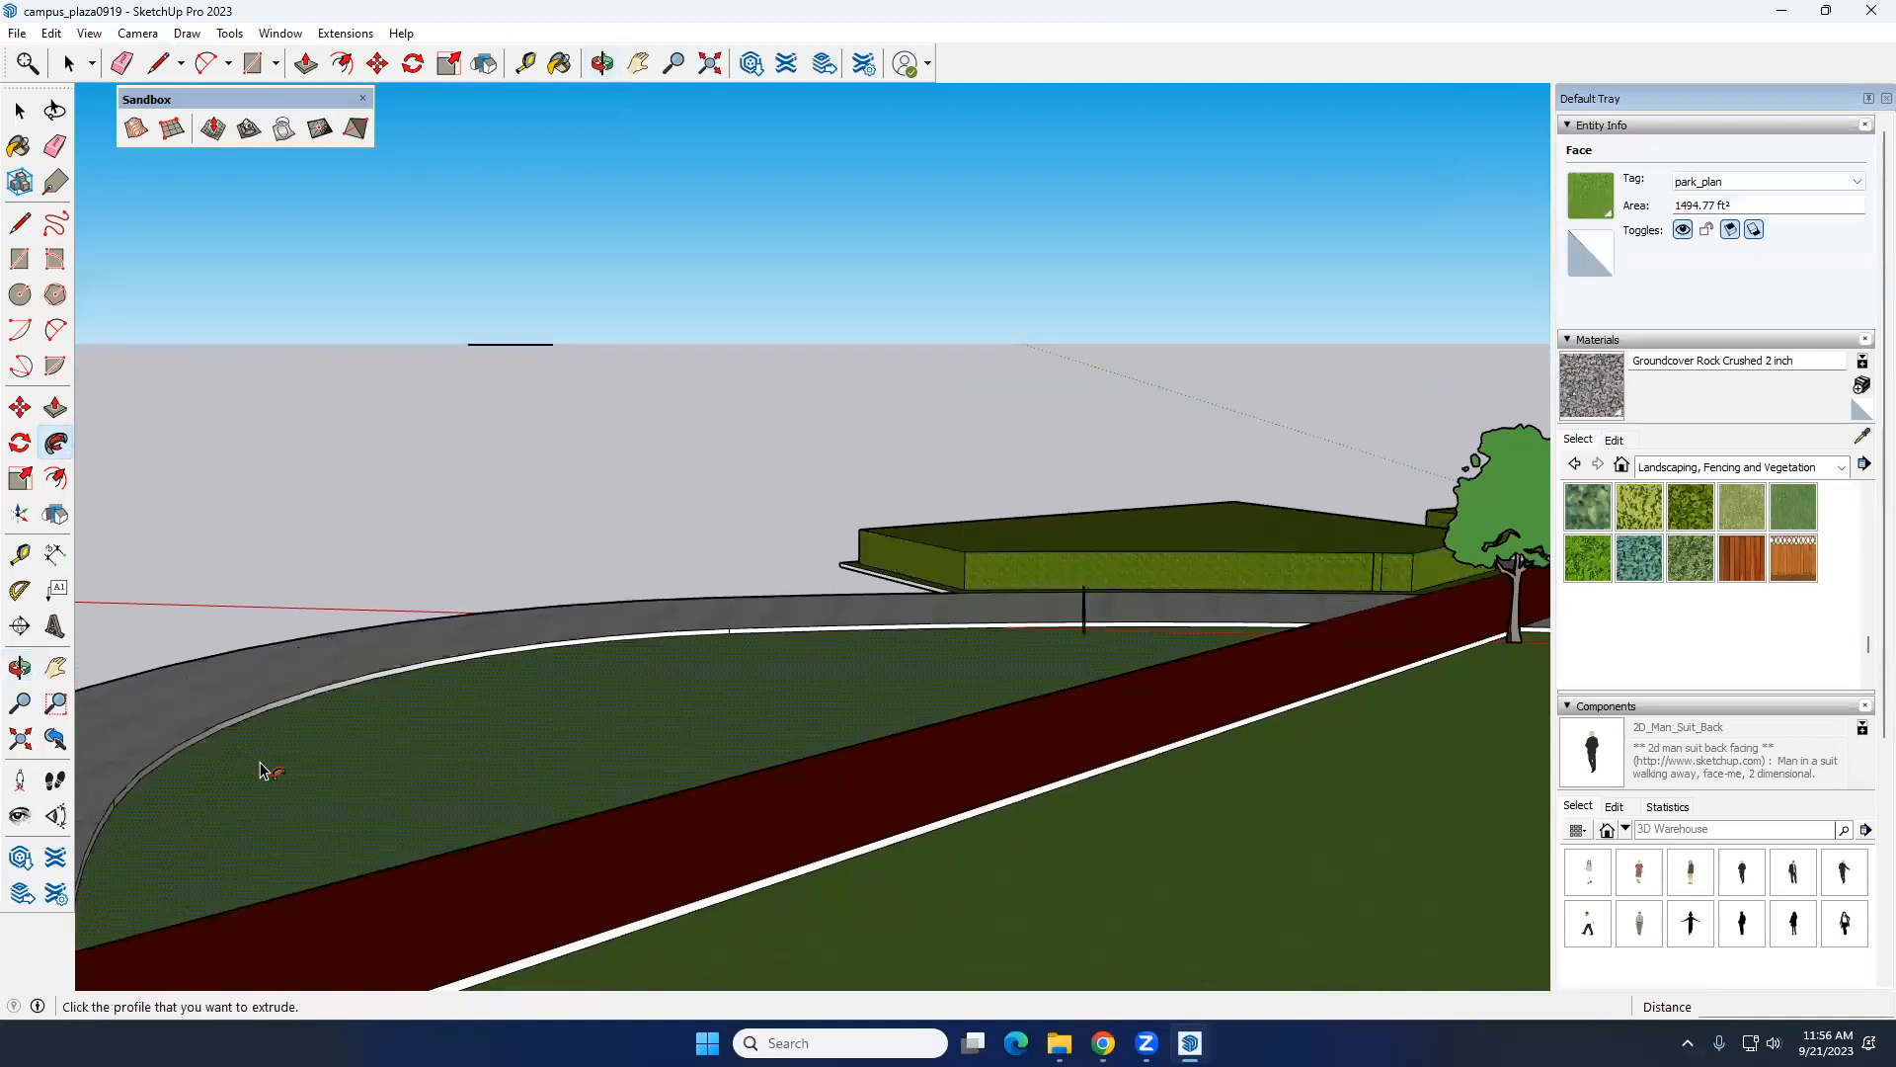
Step: Sweep the bench profile again along the curved lawn edge, ending on the bend beside the paved path
{"action": "middle_click_drag", "start_coordinate": [1083, 653], "coordinate": [1057, 579]}
{"action": "left_click", "coordinate": [1062, 587]}
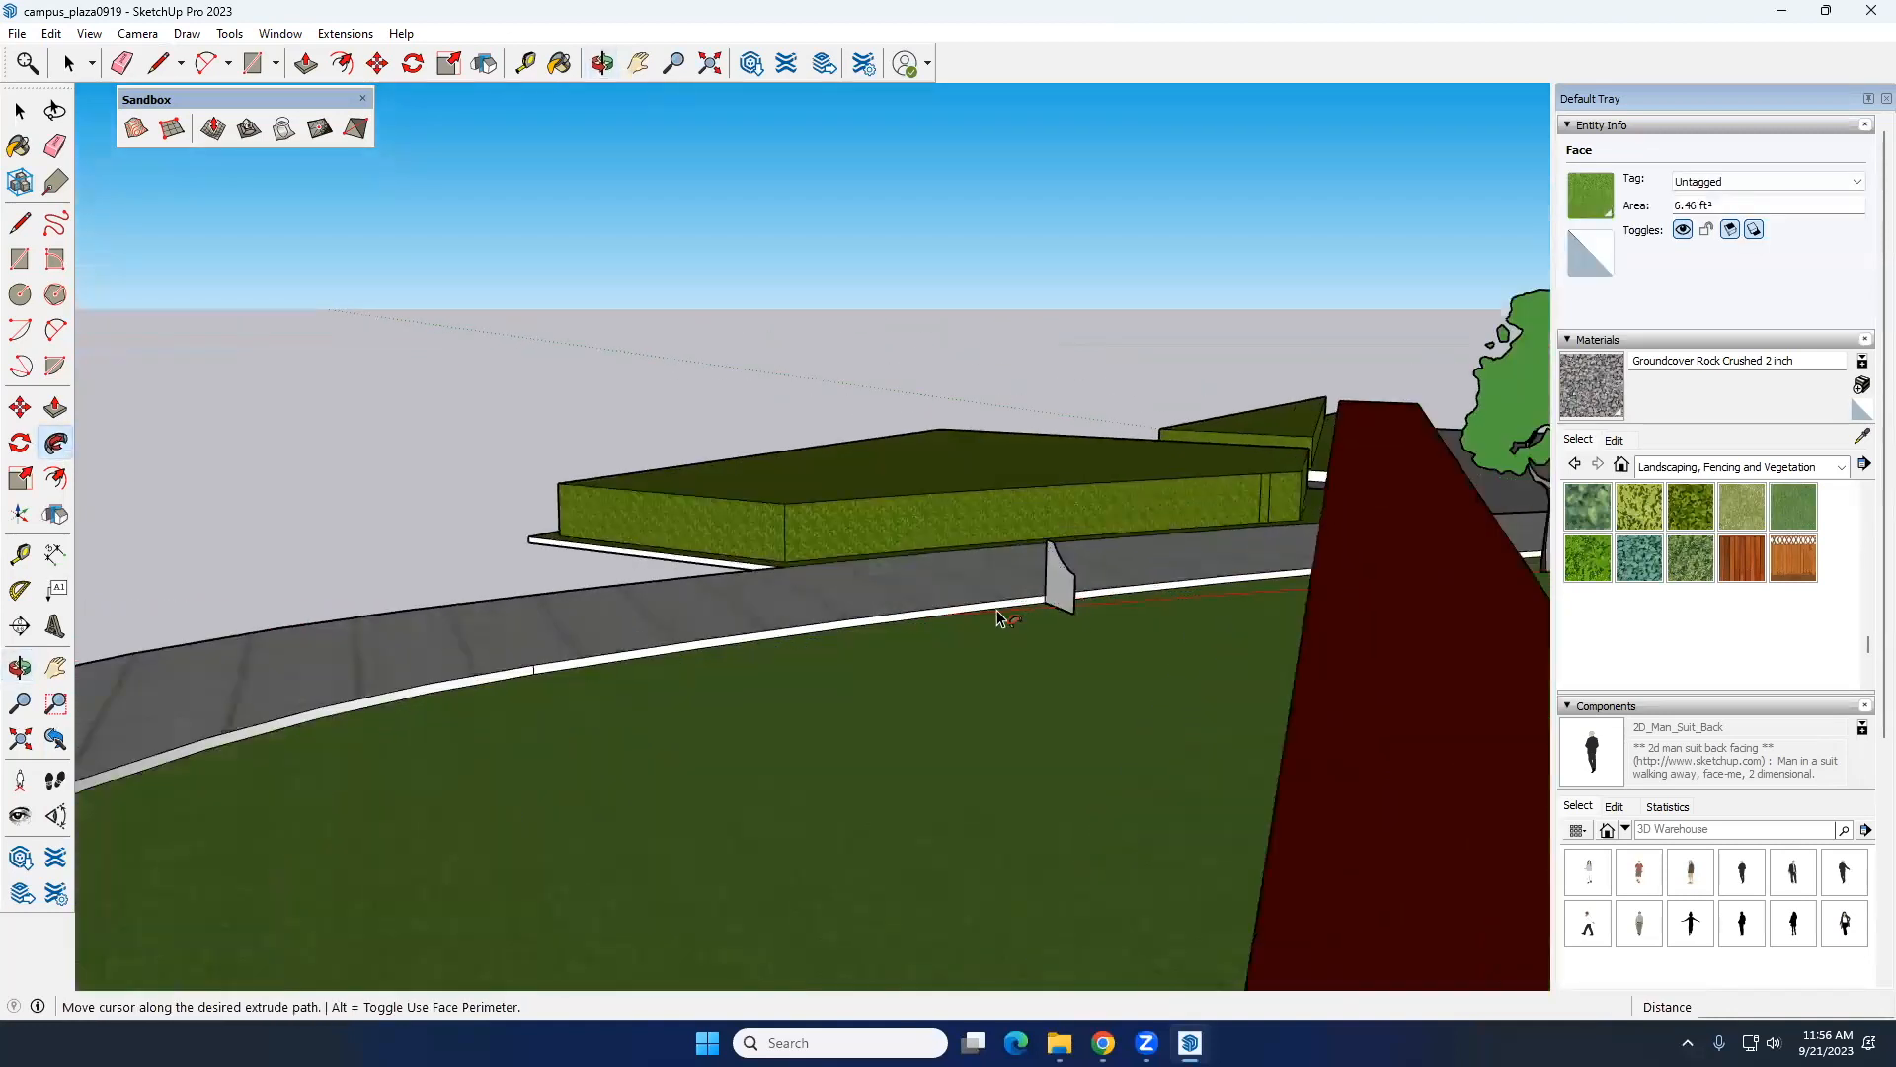
{"action": "scroll", "coordinate": [193, 751], "scroll_direction": "down", "scroll_amount": 3}
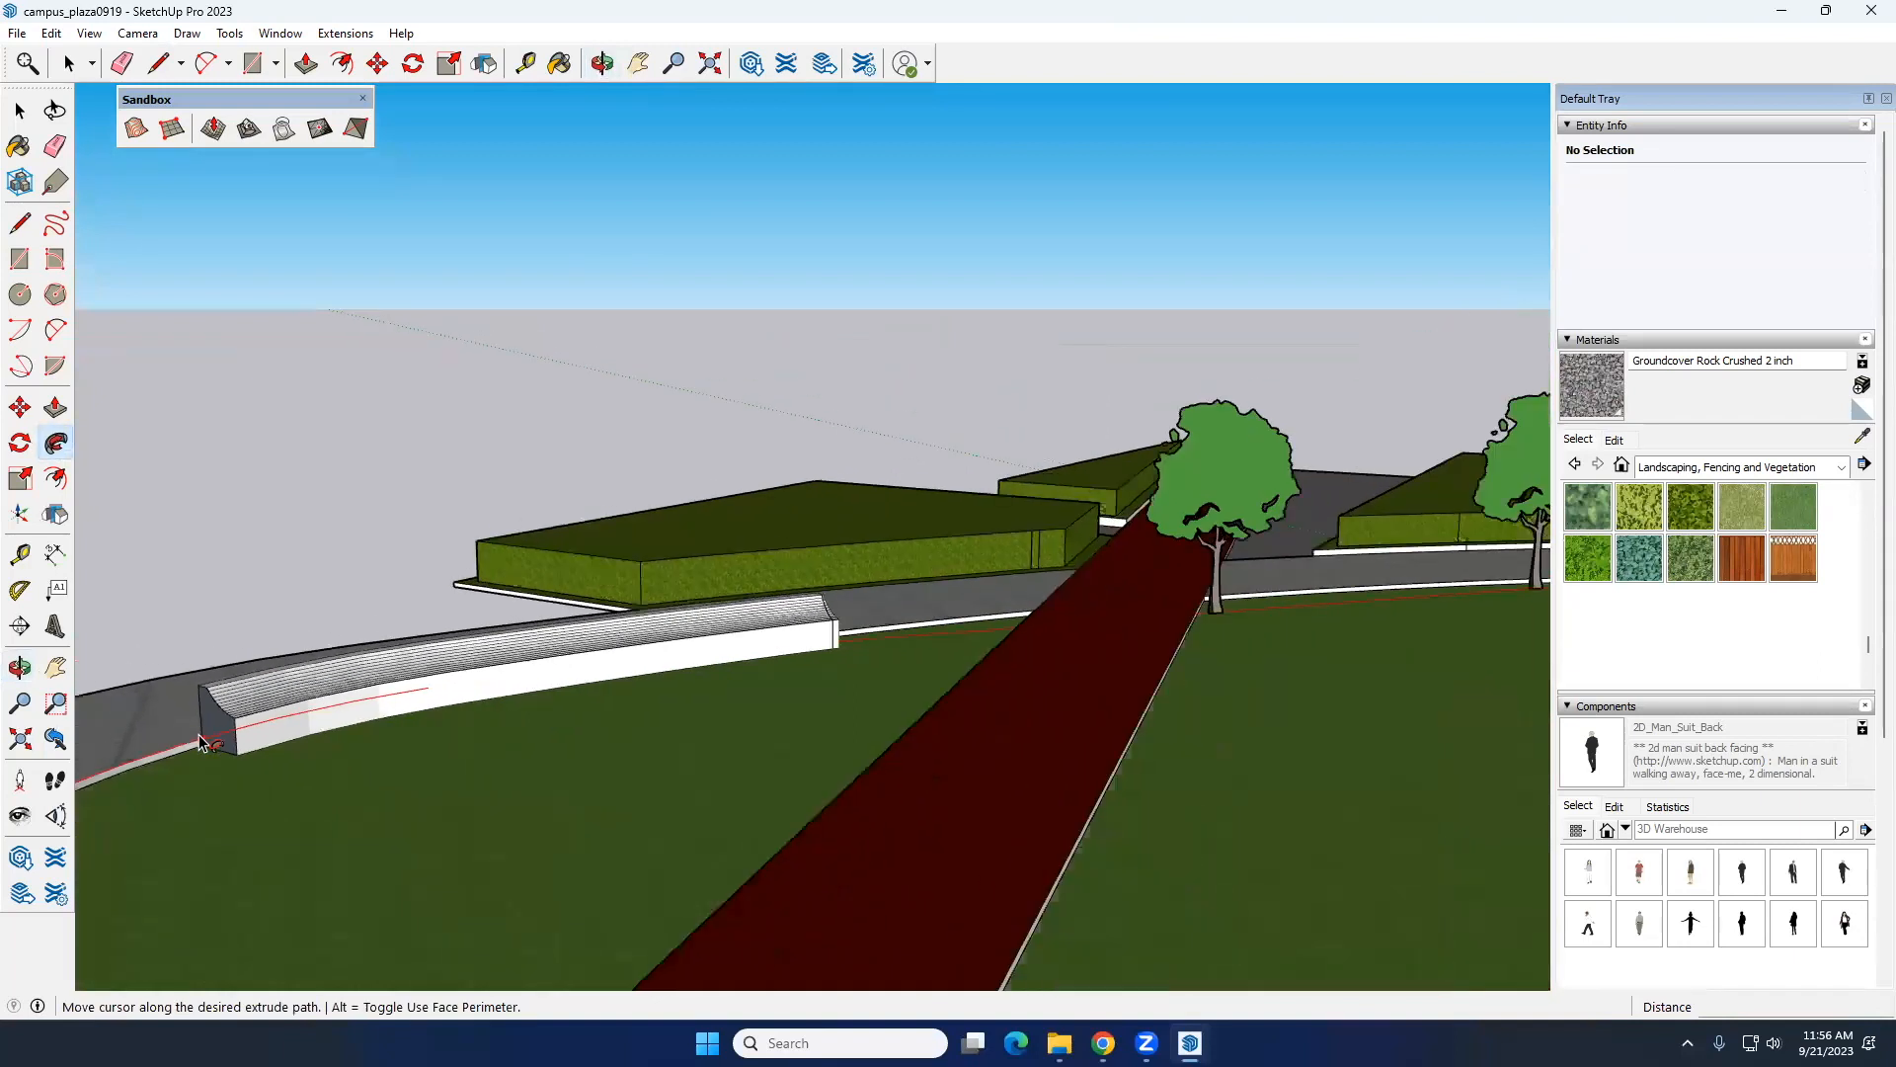
{"action": "middle_click_drag", "start_coordinate": [199, 742], "coordinate": [368, 741]}
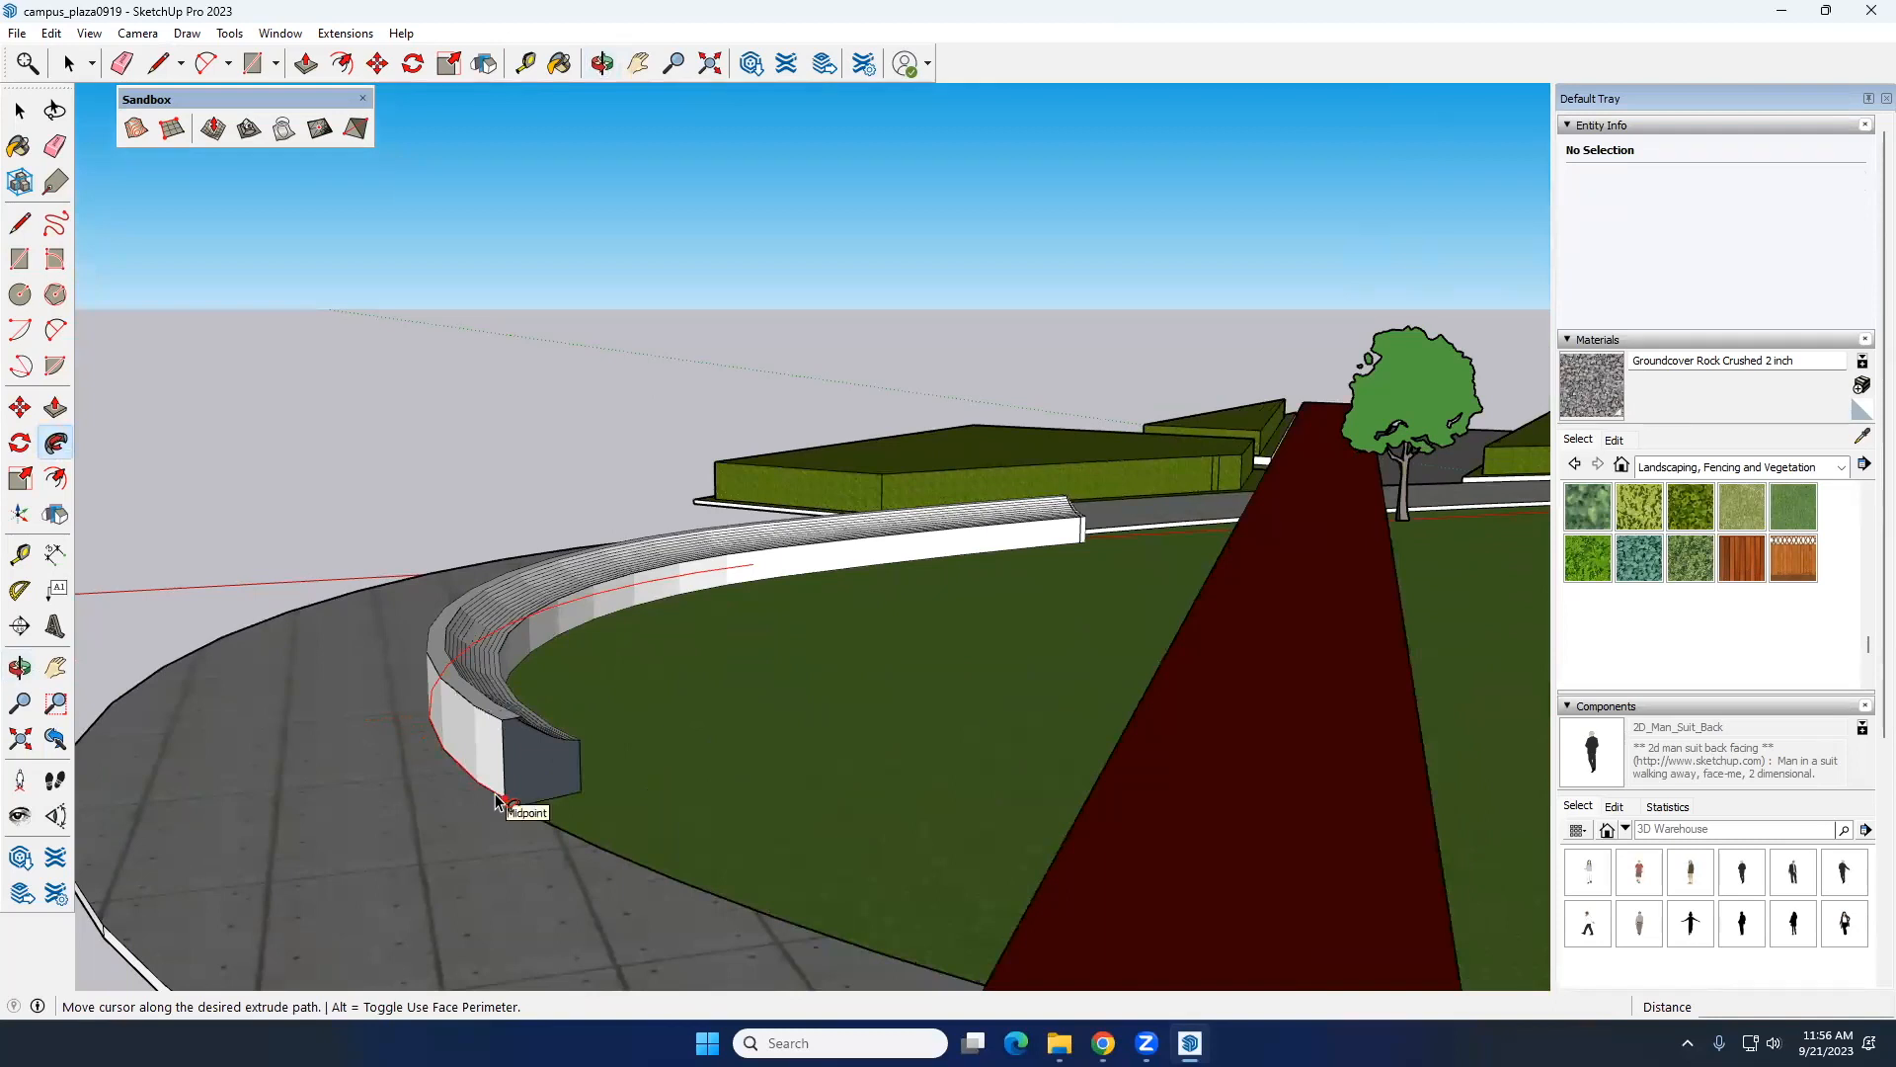
{"action": "left_click", "coordinate": [497, 800]}
{"action": "middle_click_drag", "start_coordinate": [529, 732], "coordinate": [556, 666]}
{"action": "key", "text": "space"}
{"action": "scroll", "coordinate": [541, 666], "scroll_direction": "up", "scroll_amount": 2}
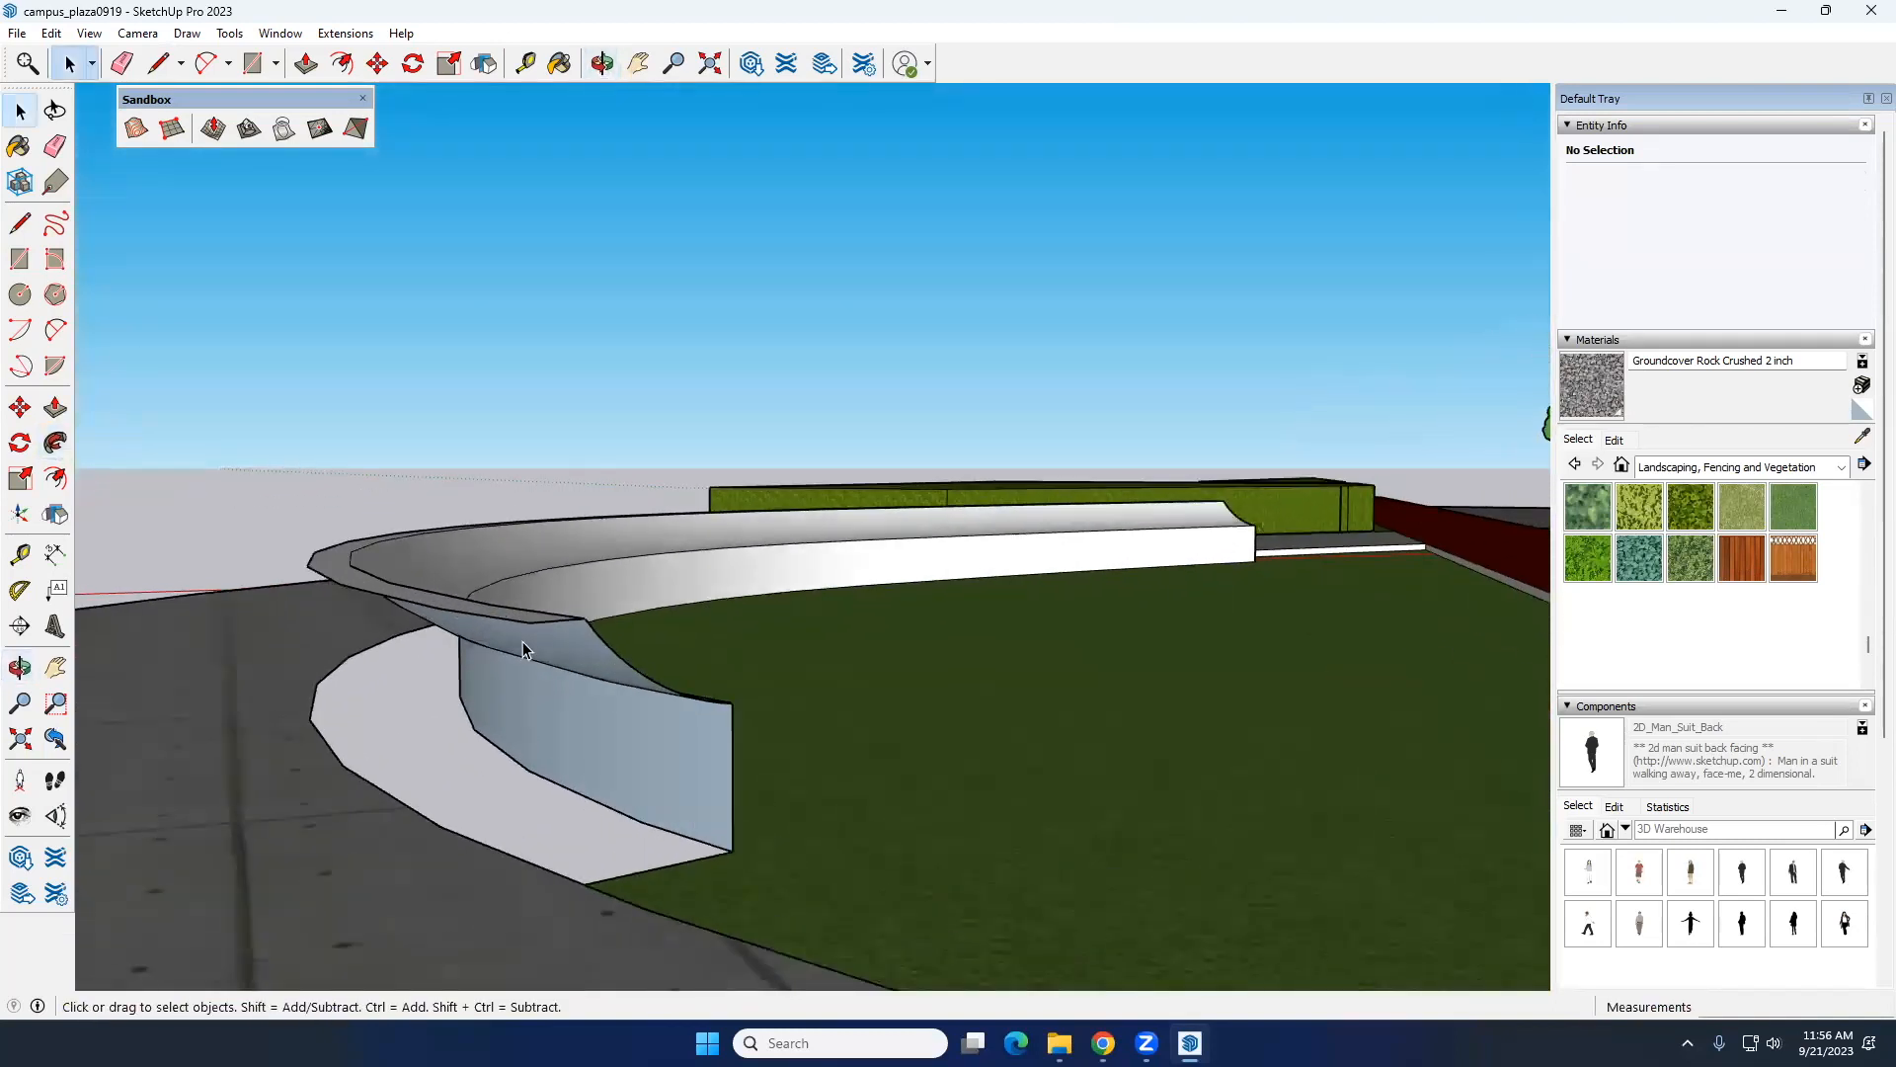
Step: Draw vertical lines from the top edge to the base at the swept bench's open end to close it with a face
{"action": "left_click", "coordinate": [19, 226]}
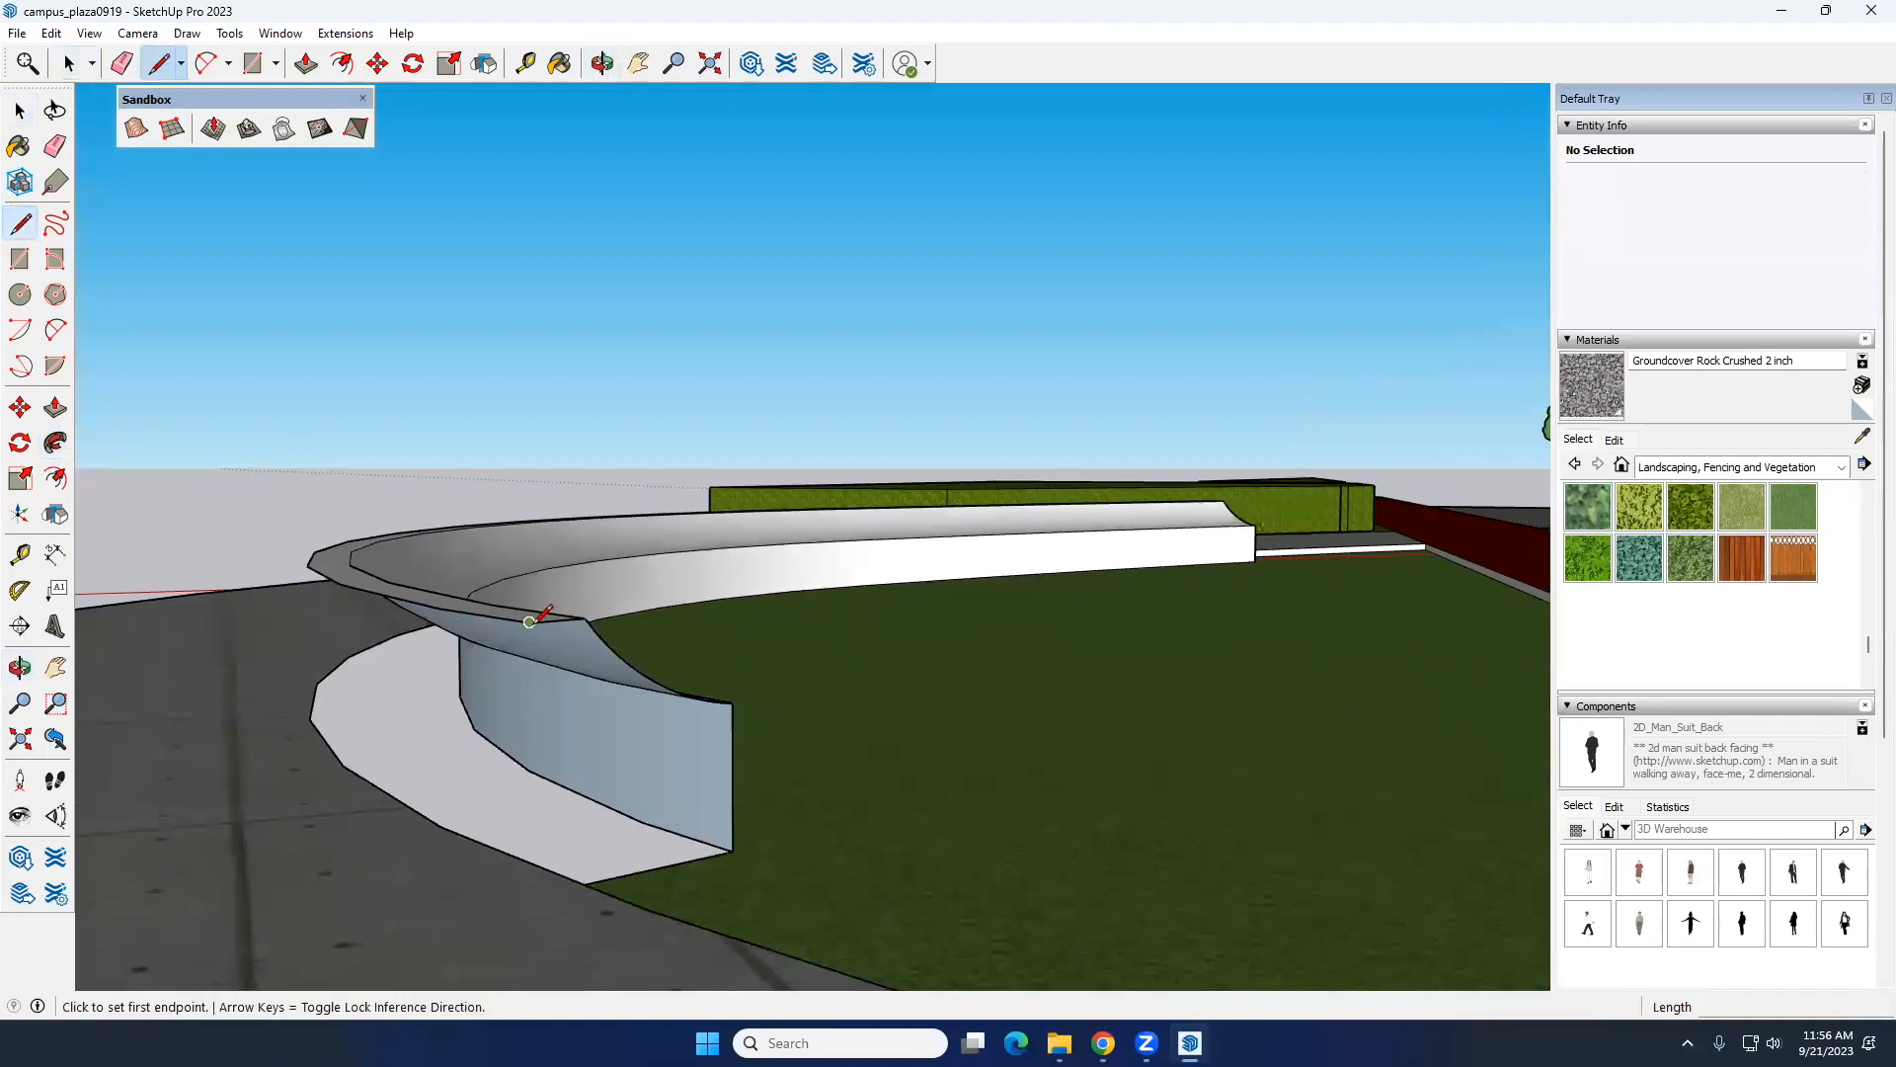
{"action": "left_click", "coordinate": [530, 621]}
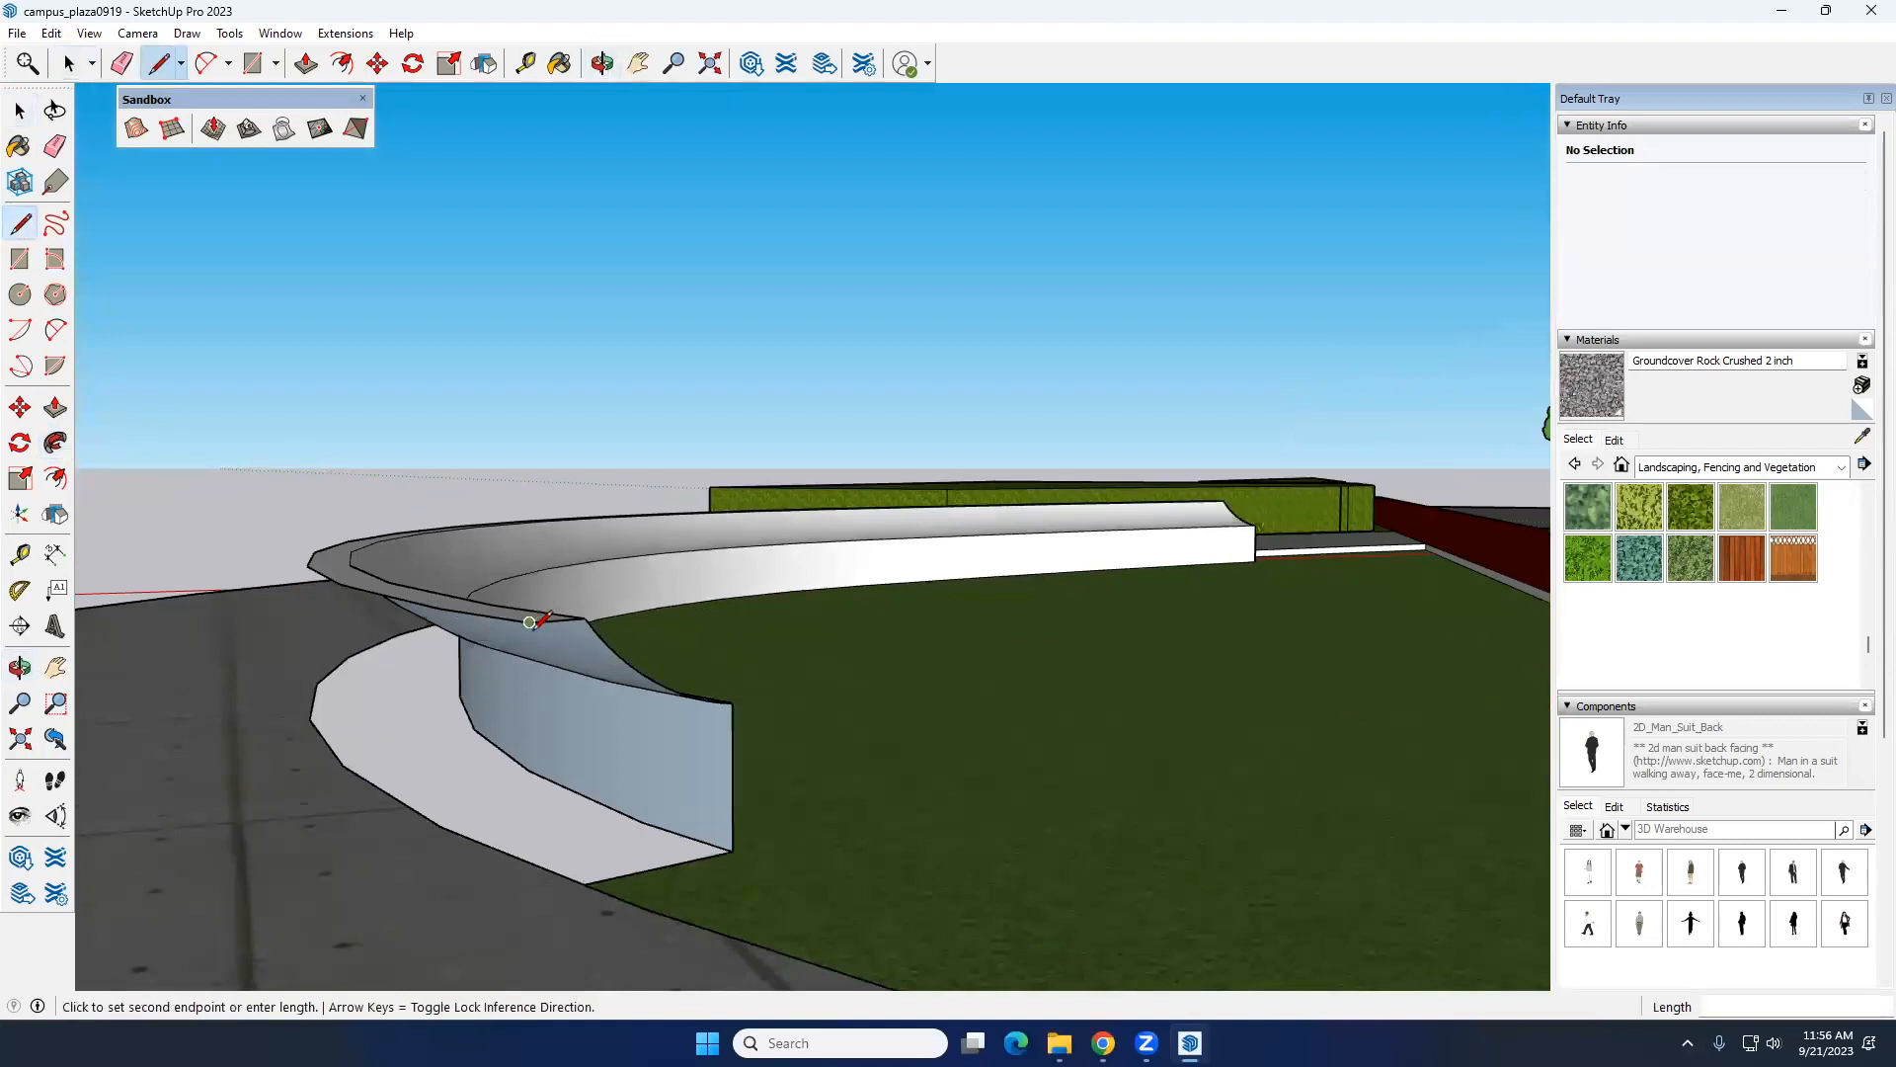
{"action": "left_click", "coordinate": [532, 857]}
{"action": "mouse_move", "coordinate": [465, 843]}
{"action": "middle_mouse_down"}
{"action": "mouse_move", "coordinate": [461, 862]}
{"action": "mouse_move", "coordinate": [859, 870]}
{"action": "mouse_move", "coordinate": [387, 775]}
{"action": "mouse_move", "coordinate": [552, 732]}
{"action": "mouse_move", "coordinate": [731, 742]}
{"action": "middle_mouse_up"}
{"action": "middle_click_drag", "start_coordinate": [512, 791], "coordinate": [1293, 827]}
{"action": "scroll", "coordinate": [910, 902], "scroll_direction": "up", "scroll_amount": 4}
{"action": "middle_click_drag", "start_coordinate": [898, 893], "coordinate": [924, 697]}
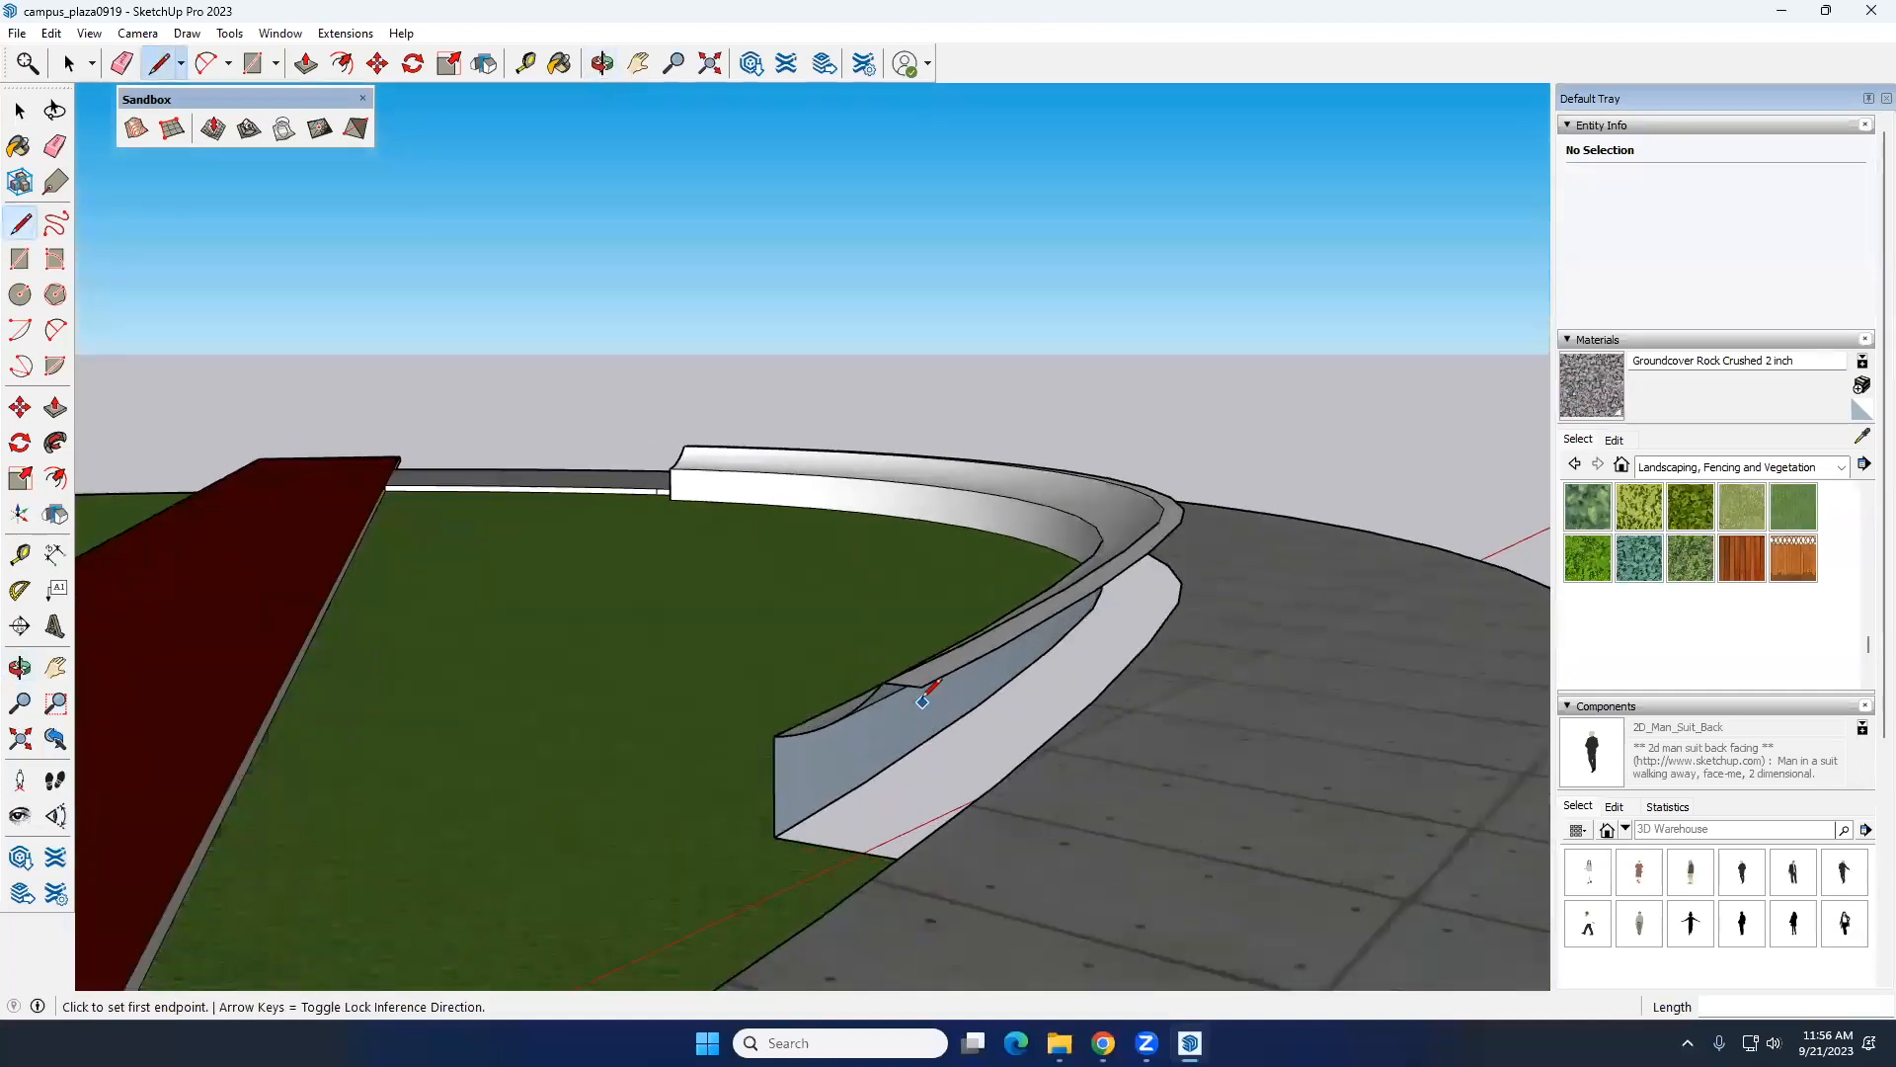
{"action": "left_click", "coordinate": [922, 687]}
{"action": "middle_click_drag", "start_coordinate": [899, 858], "coordinate": [671, 802]}
{"action": "scroll", "coordinate": [1023, 804], "scroll_direction": "up", "scroll_amount": 4}
{"action": "left_click", "coordinate": [1076, 835]}
{"action": "key", "text": "space"}
Step: Undo the end closure and the sweep to get back to the flat bench profile
{"action": "scroll", "coordinate": [671, 802], "scroll_direction": "down", "scroll_amount": 7}
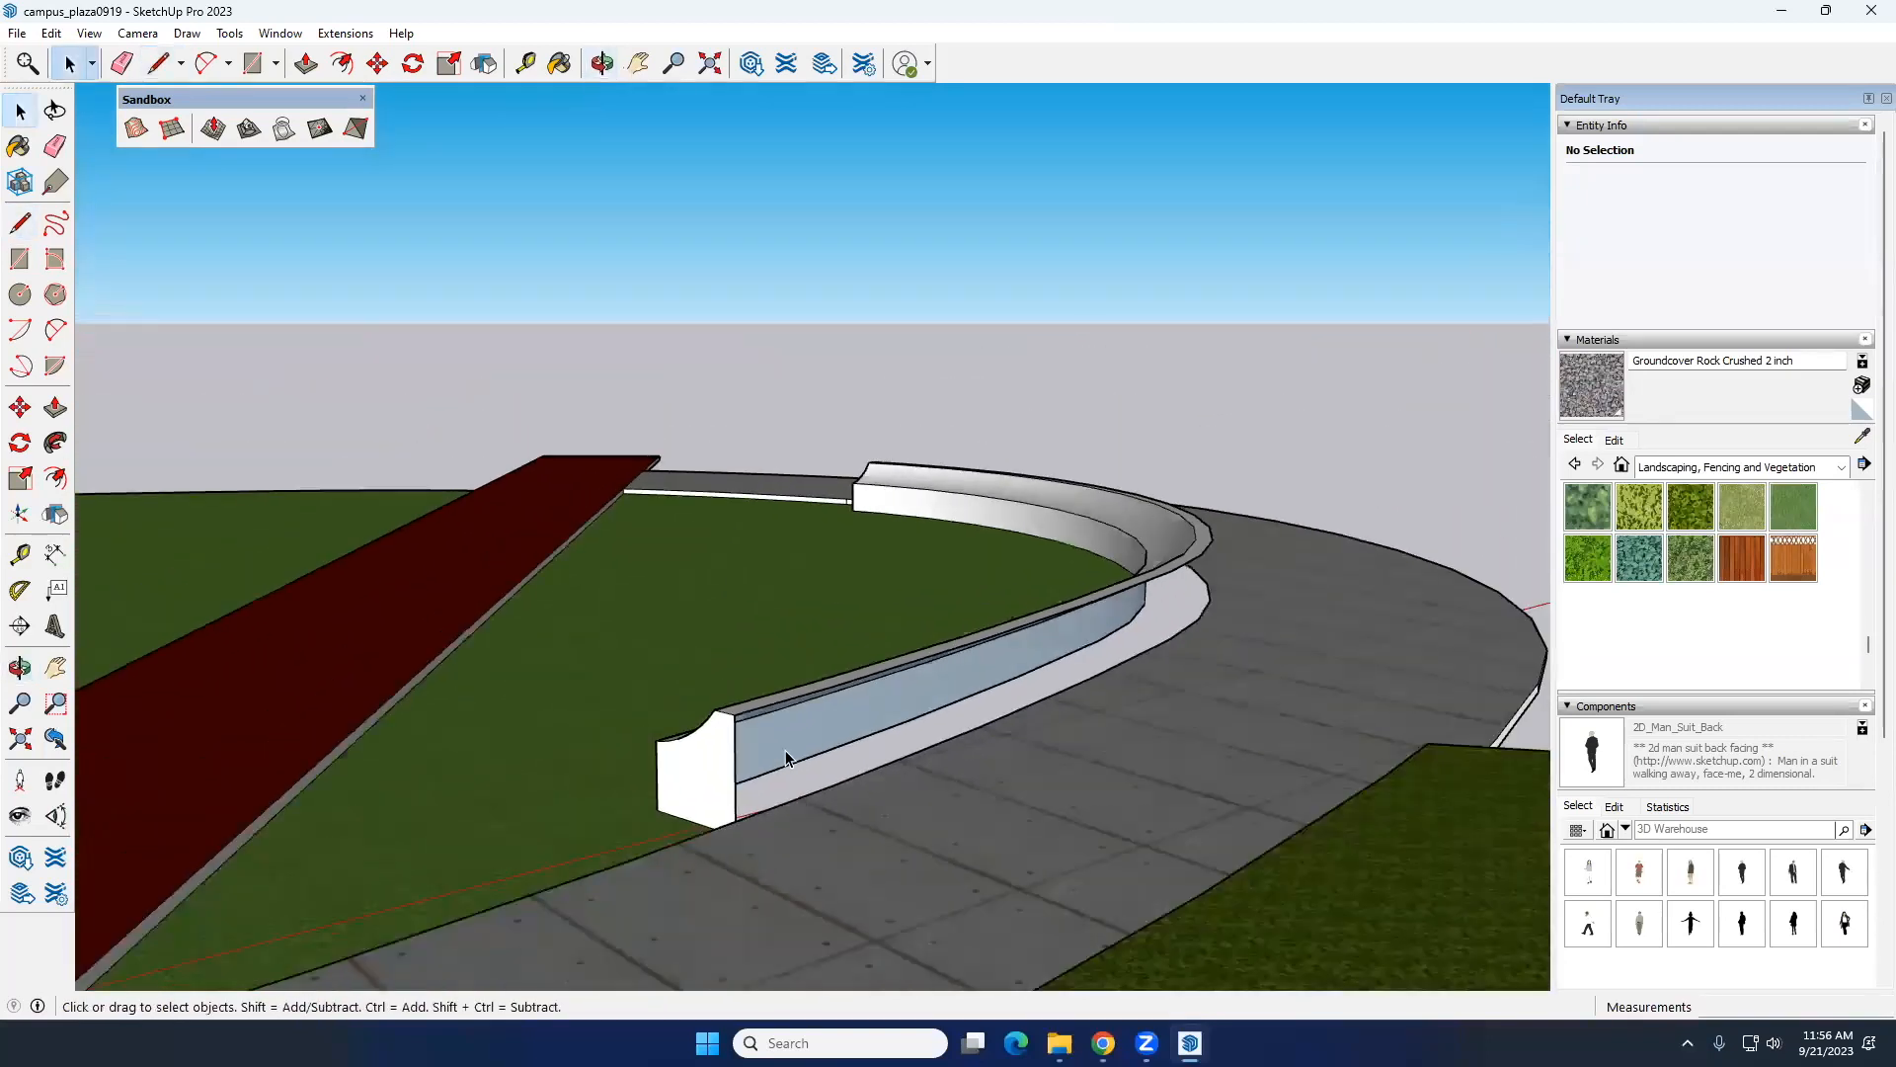
{"action": "middle_click_drag", "start_coordinate": [777, 743], "coordinate": [804, 574]}
{"action": "key", "text": "ctrl+z"}
{"action": "key", "text": "ctrl+z"}
Step: Retry Follow Me with the bench profile around the lawn's bend as one curved seat wall, and undo the sweep
{"action": "left_click", "coordinate": [56, 441]}
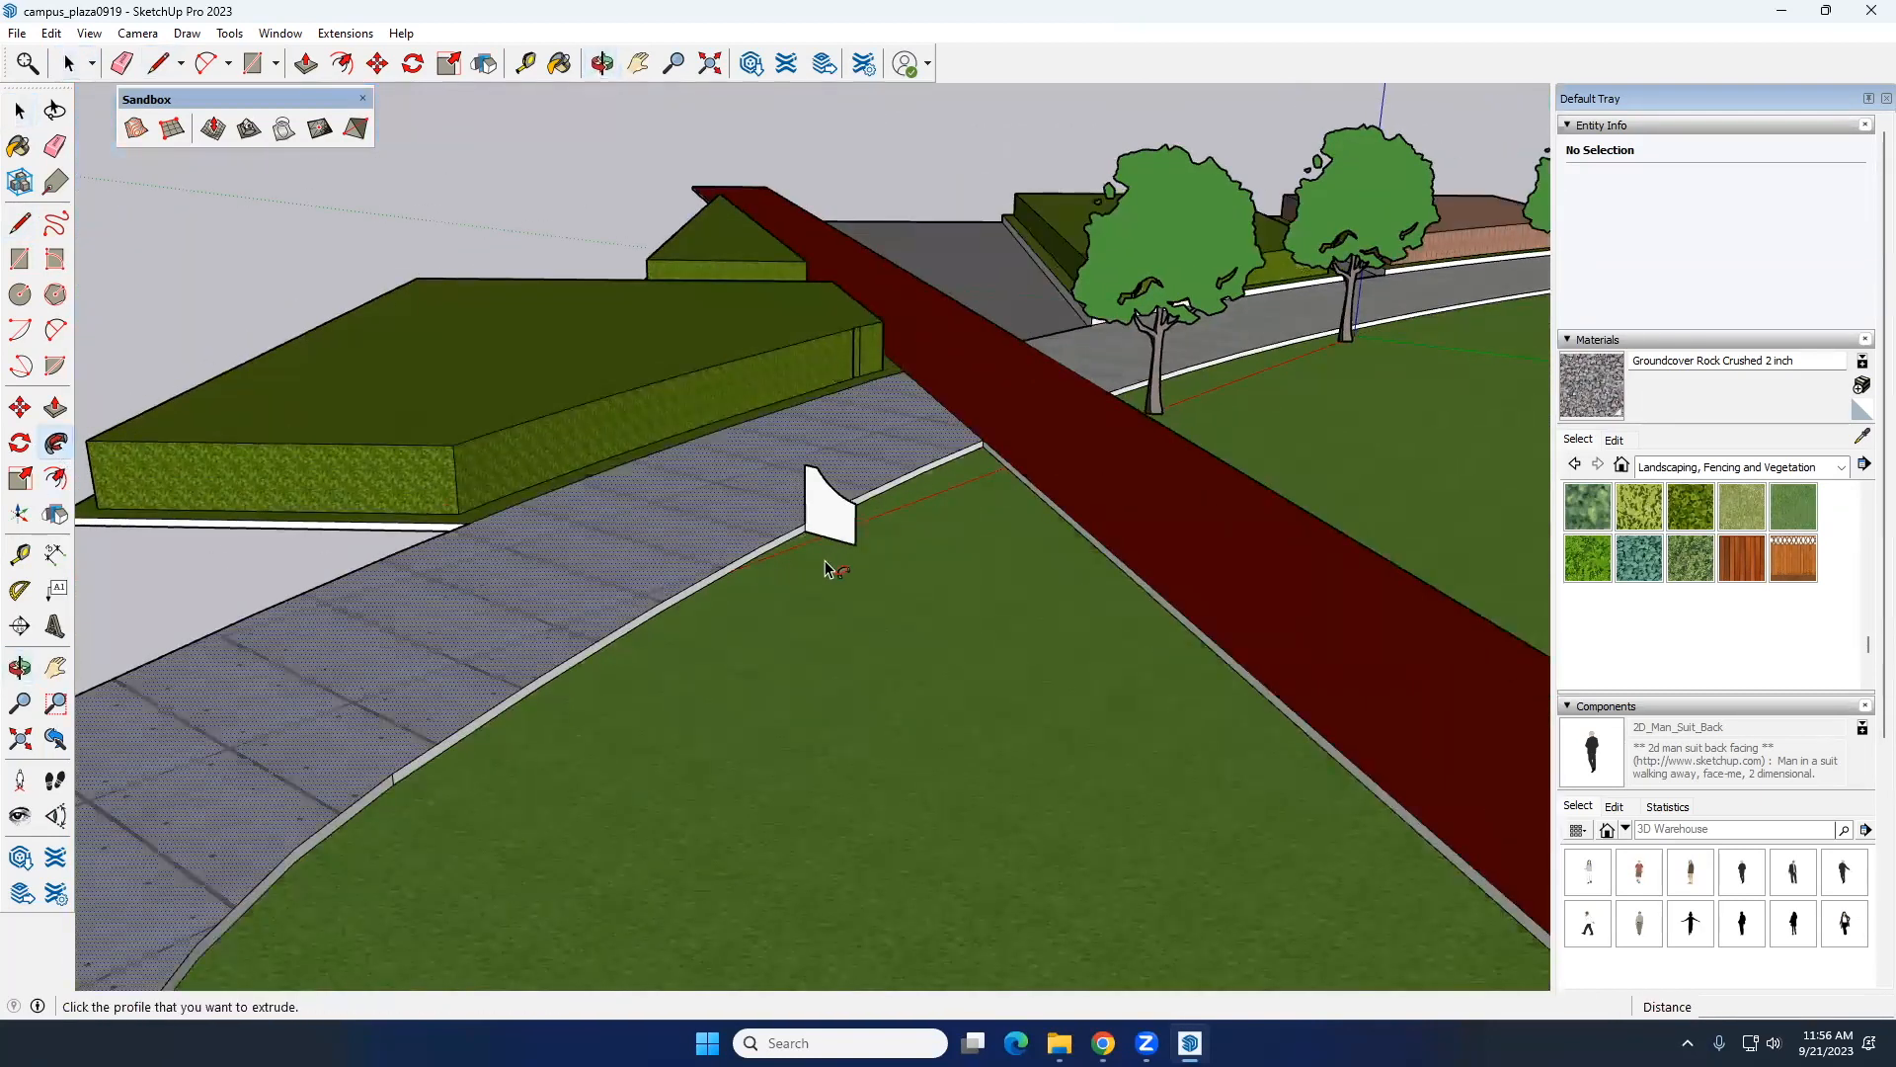
{"action": "left_click", "coordinate": [831, 508]}
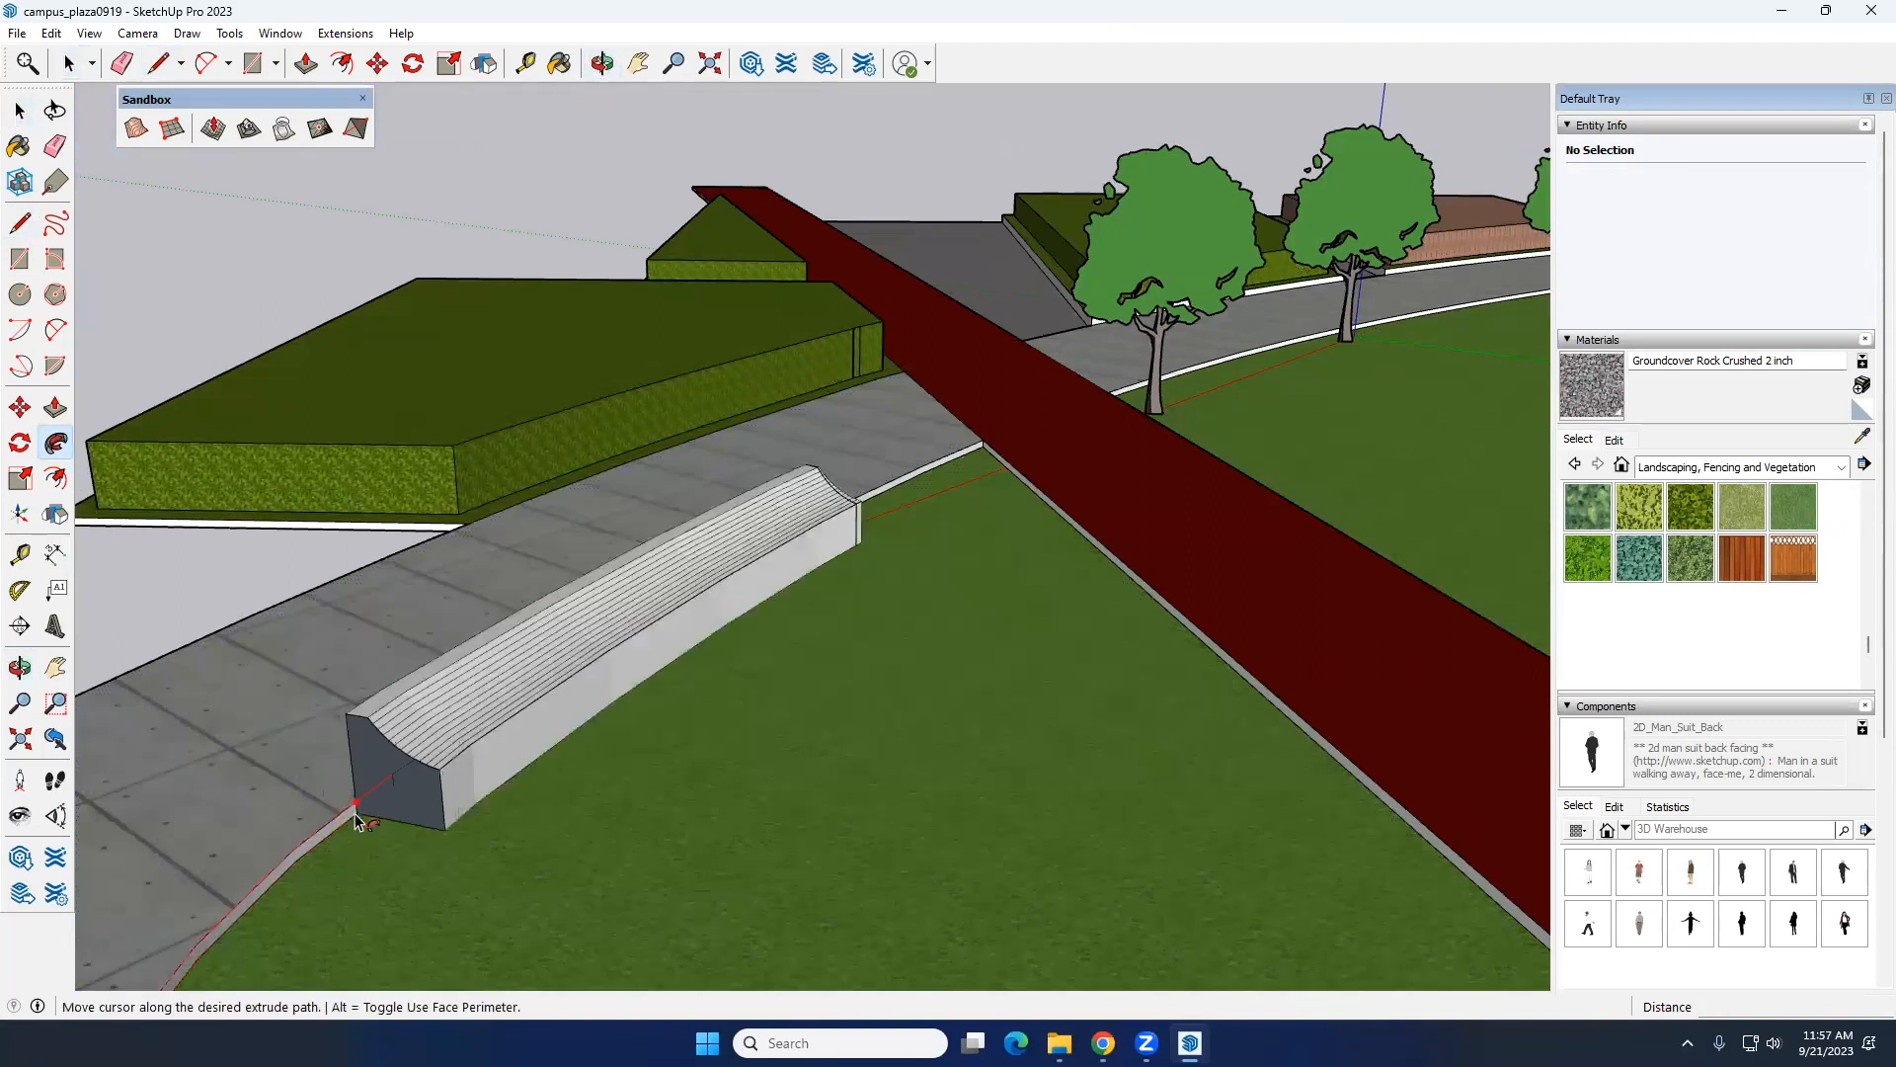
{"action": "scroll", "coordinate": [320, 858], "scroll_direction": "down", "scroll_amount": 5}
{"action": "middle_click_drag", "start_coordinate": [286, 839], "coordinate": [294, 637], "text": "shift"}
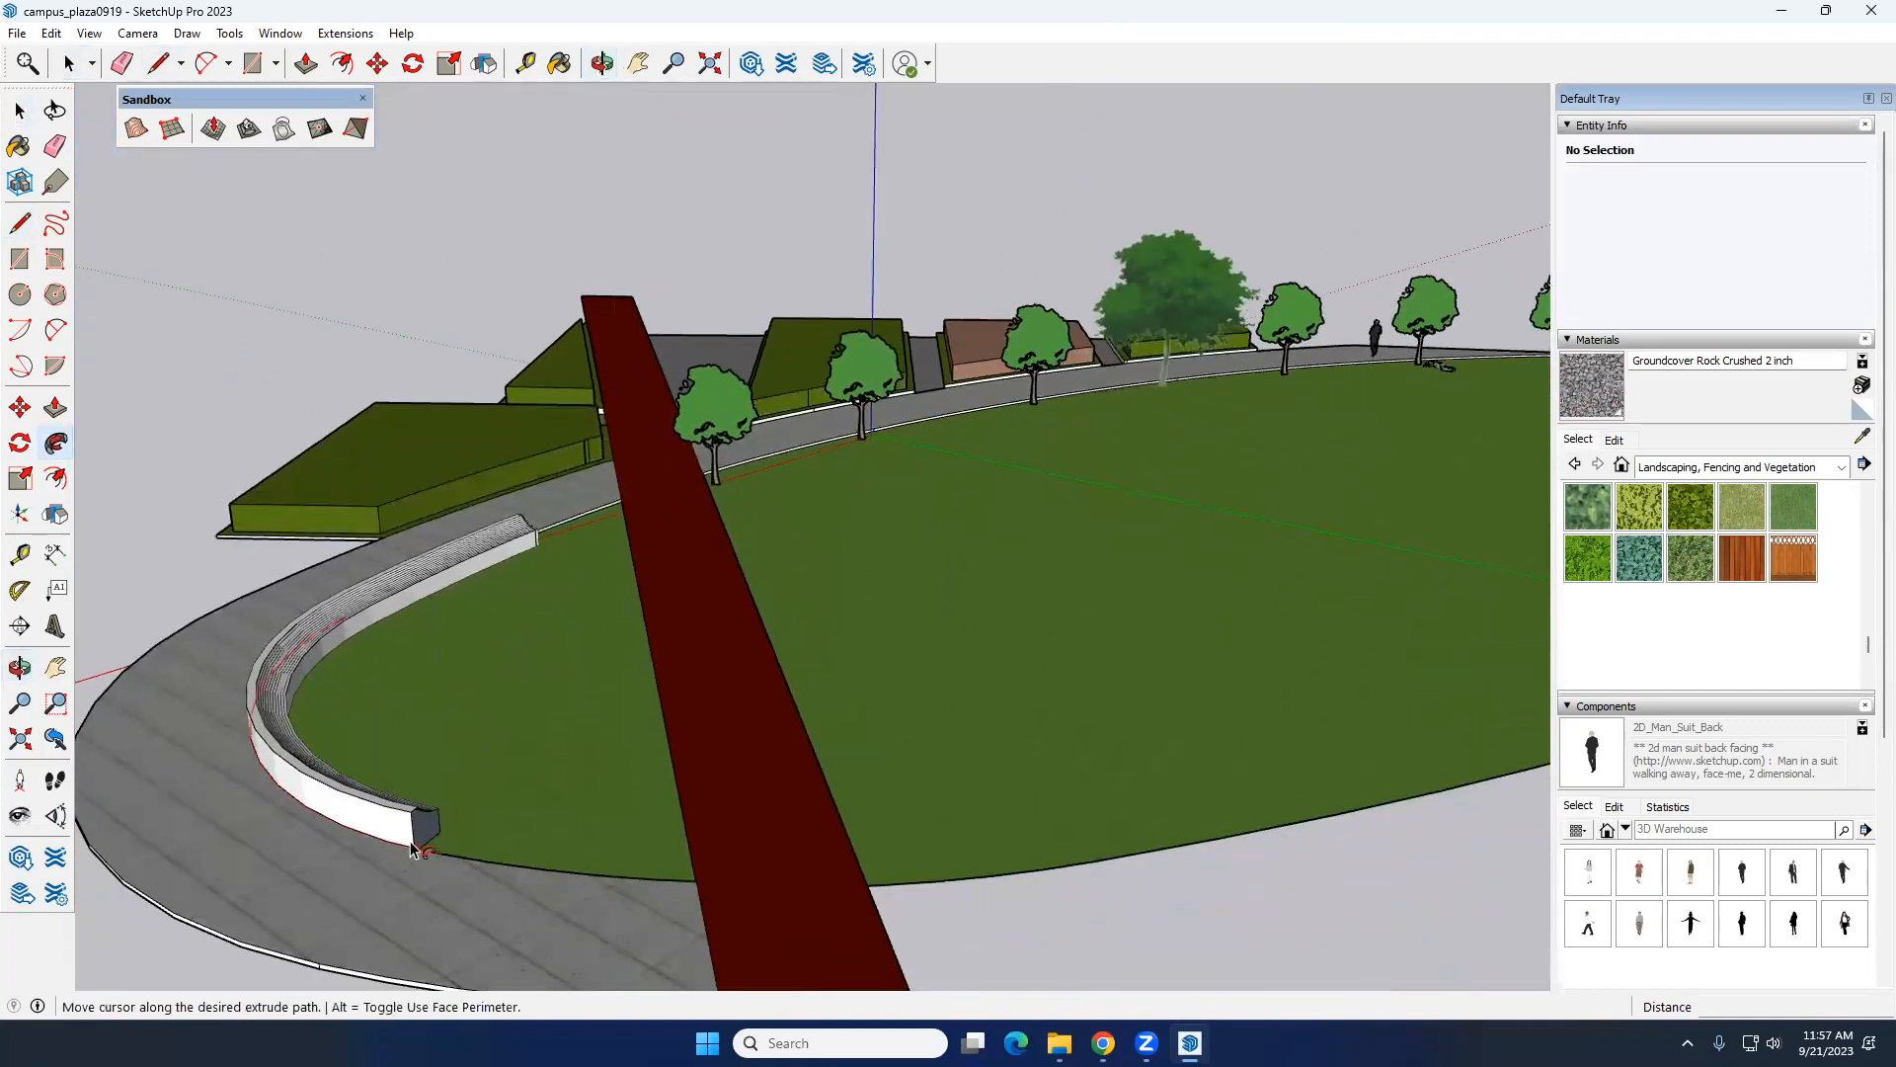
{"action": "left_click", "coordinate": [415, 851]}
{"action": "middle_click_drag", "start_coordinate": [420, 835], "coordinate": [477, 729]}
{"action": "scroll", "coordinate": [474, 731], "scroll_direction": "up", "scroll_amount": 2}
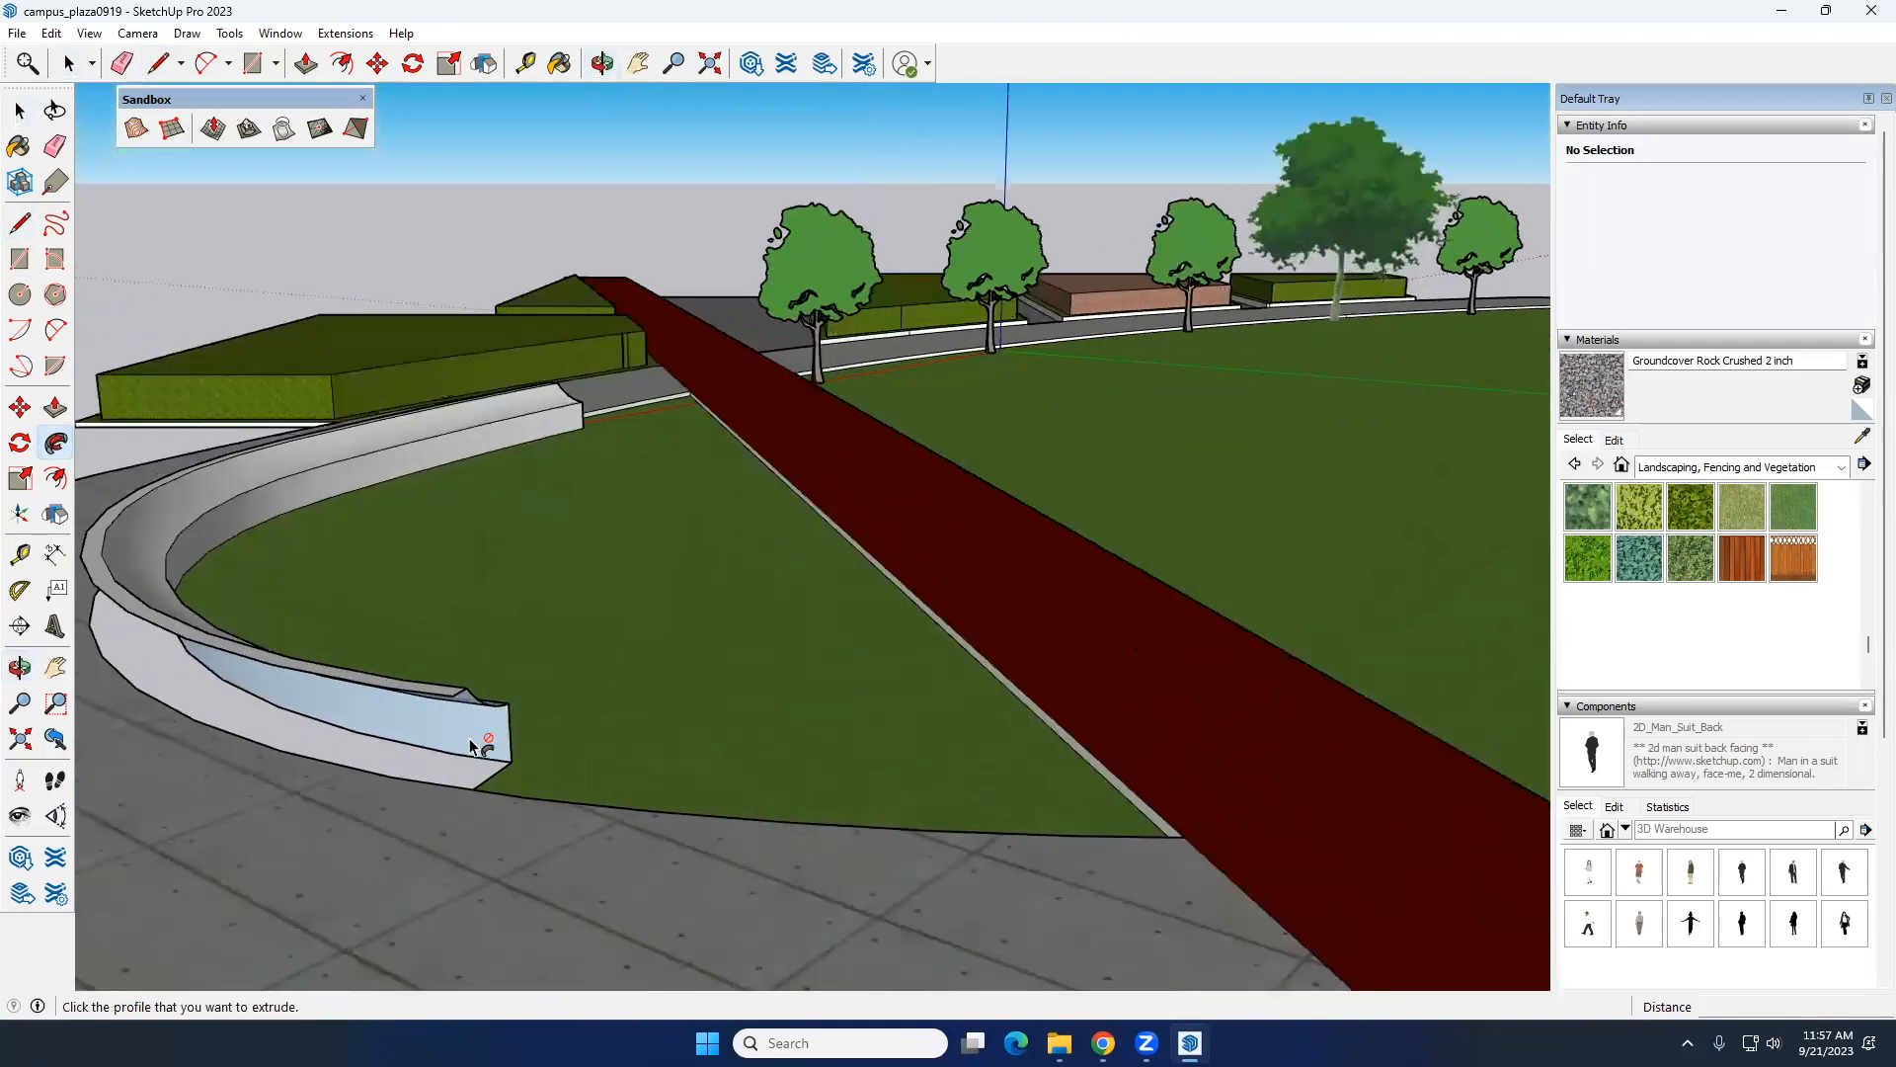
{"action": "key", "text": "ctrl+z"}
{"action": "left_click", "coordinate": [550, 402]}
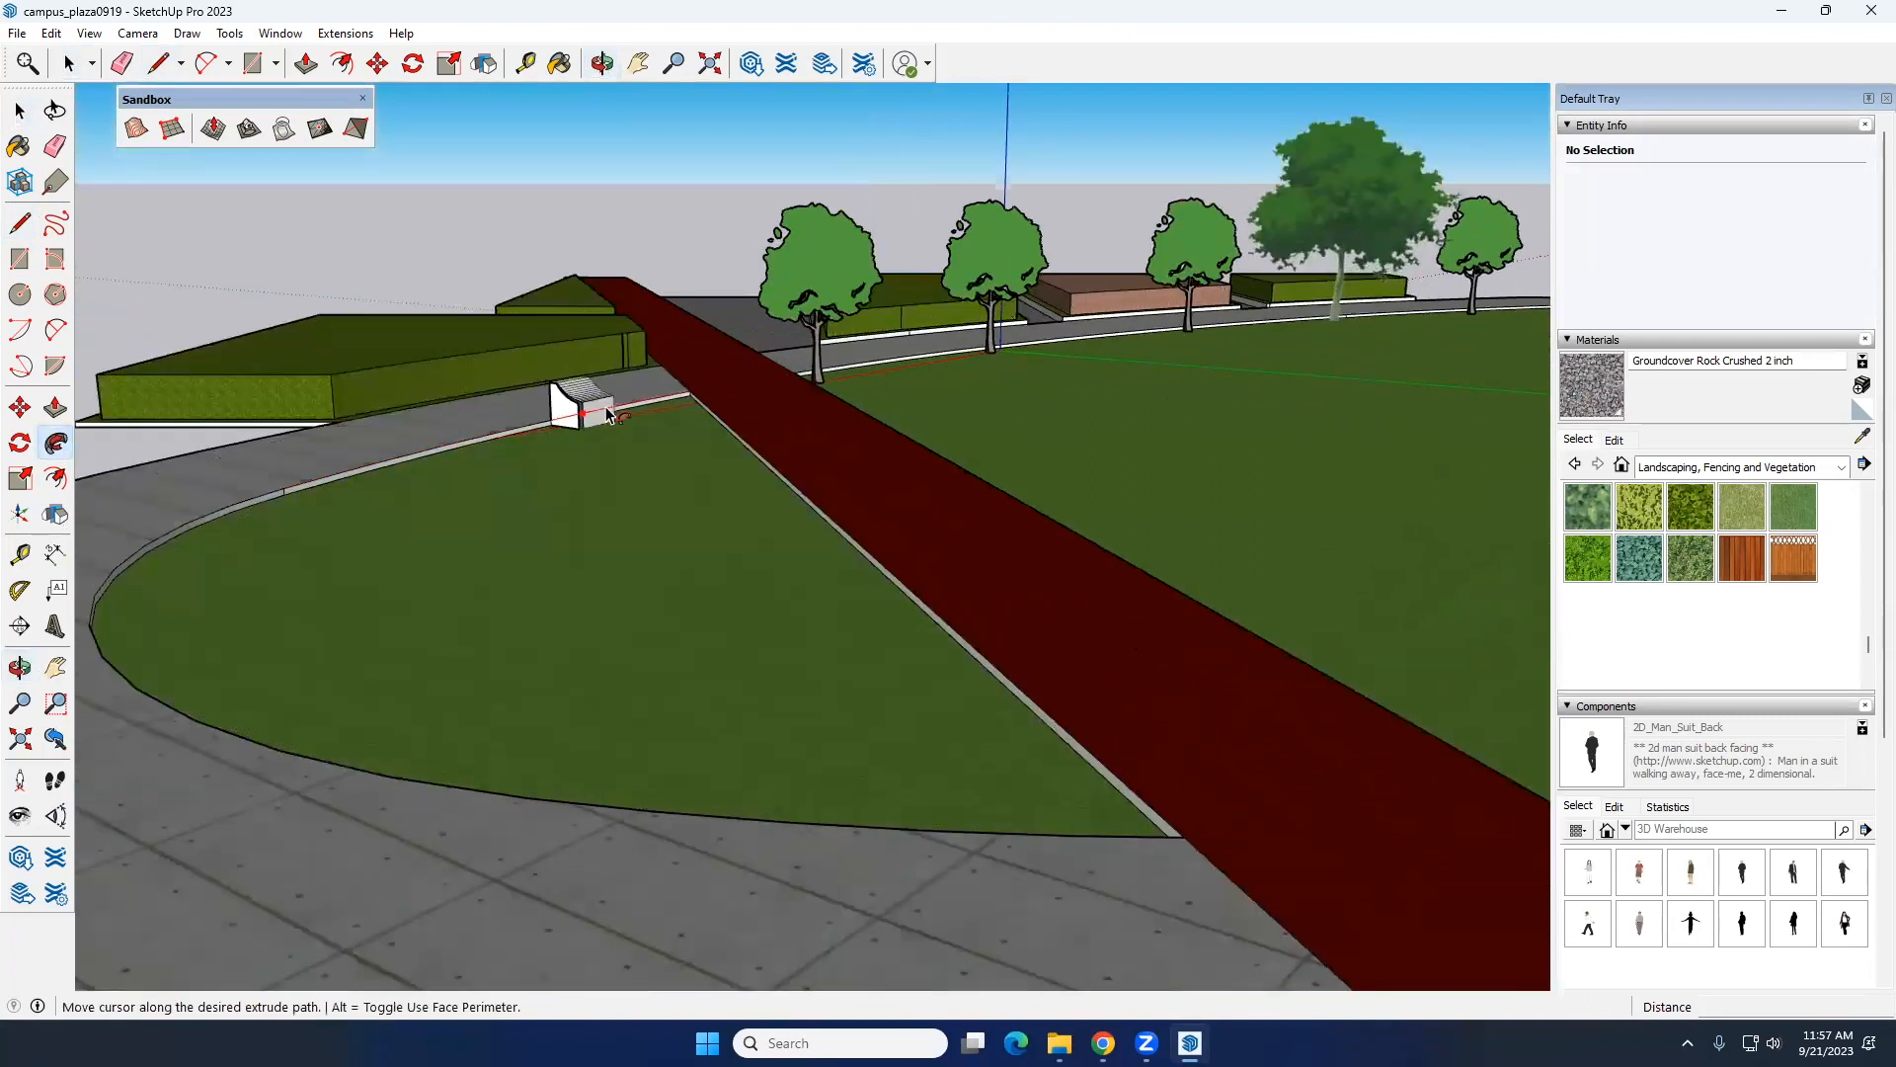
{"action": "key", "text": "Escape"}
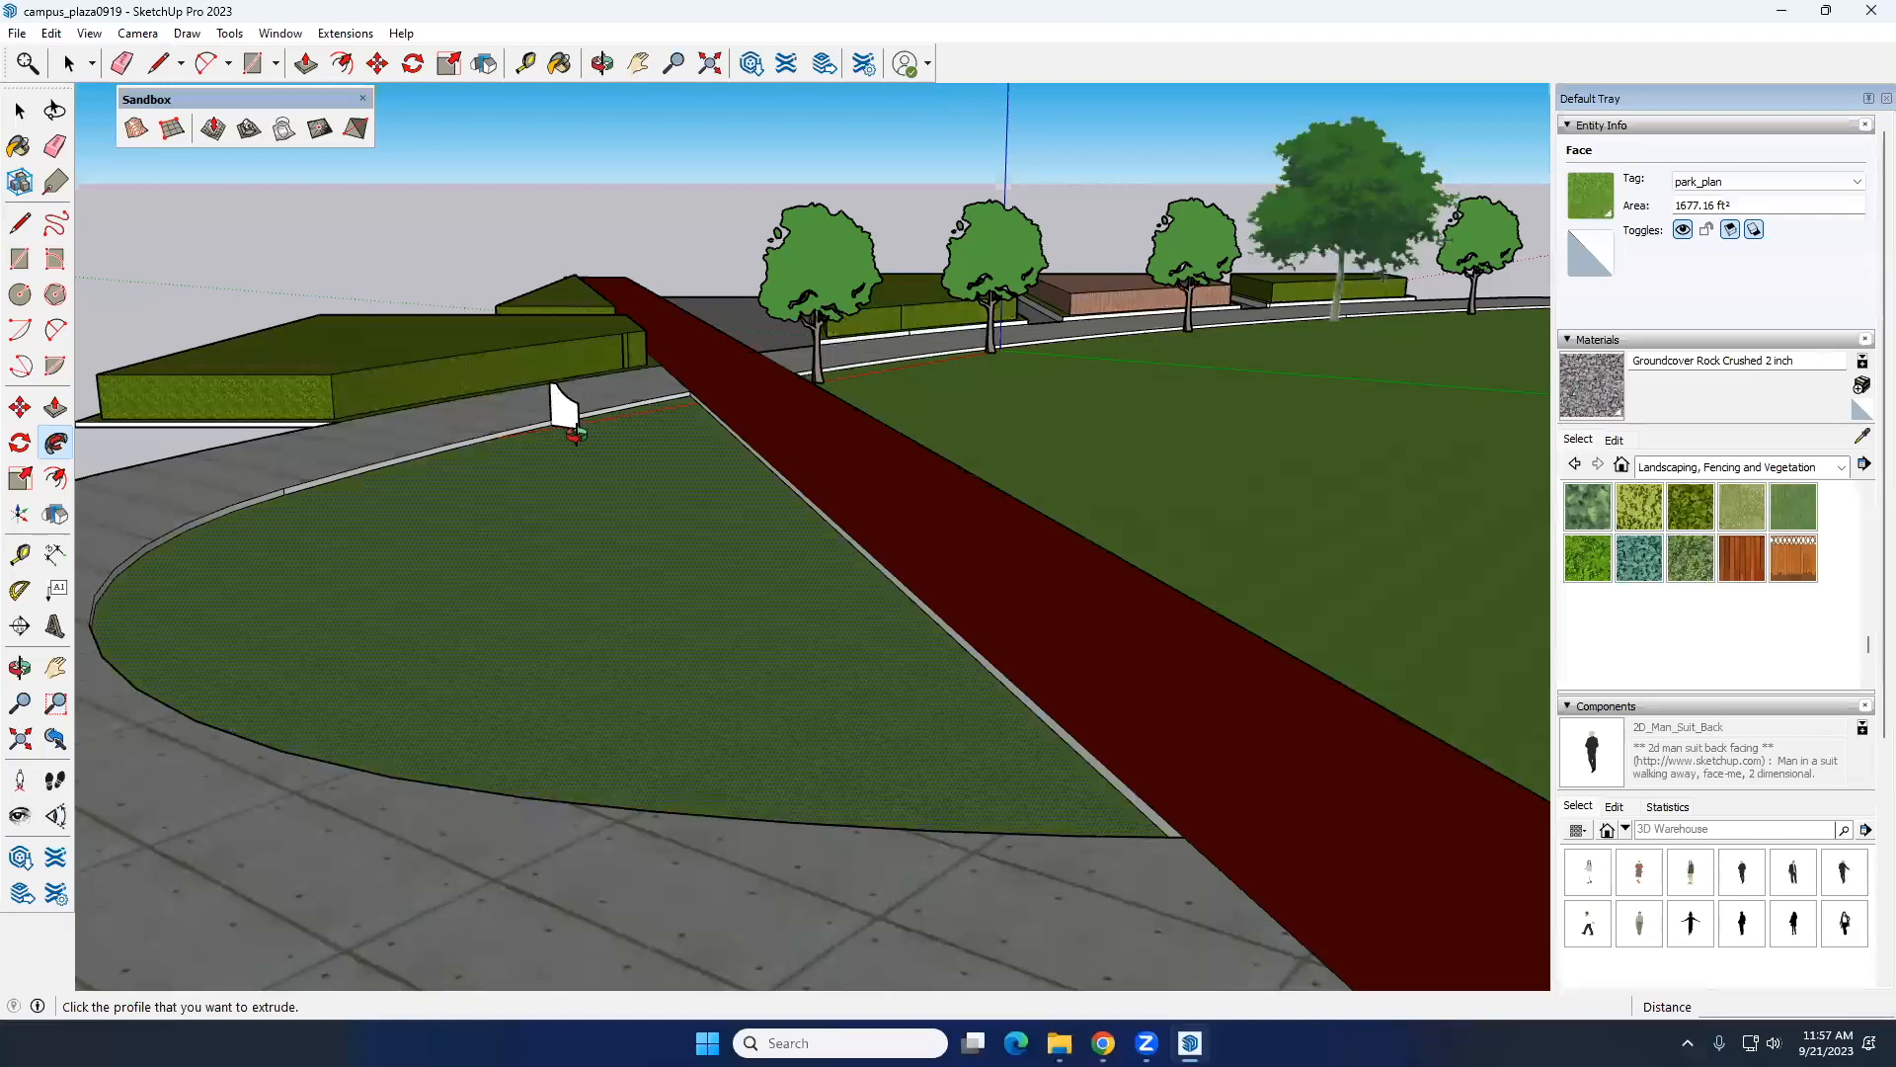
{"action": "scroll", "coordinate": [572, 432], "scroll_direction": "up", "scroll_amount": 8}
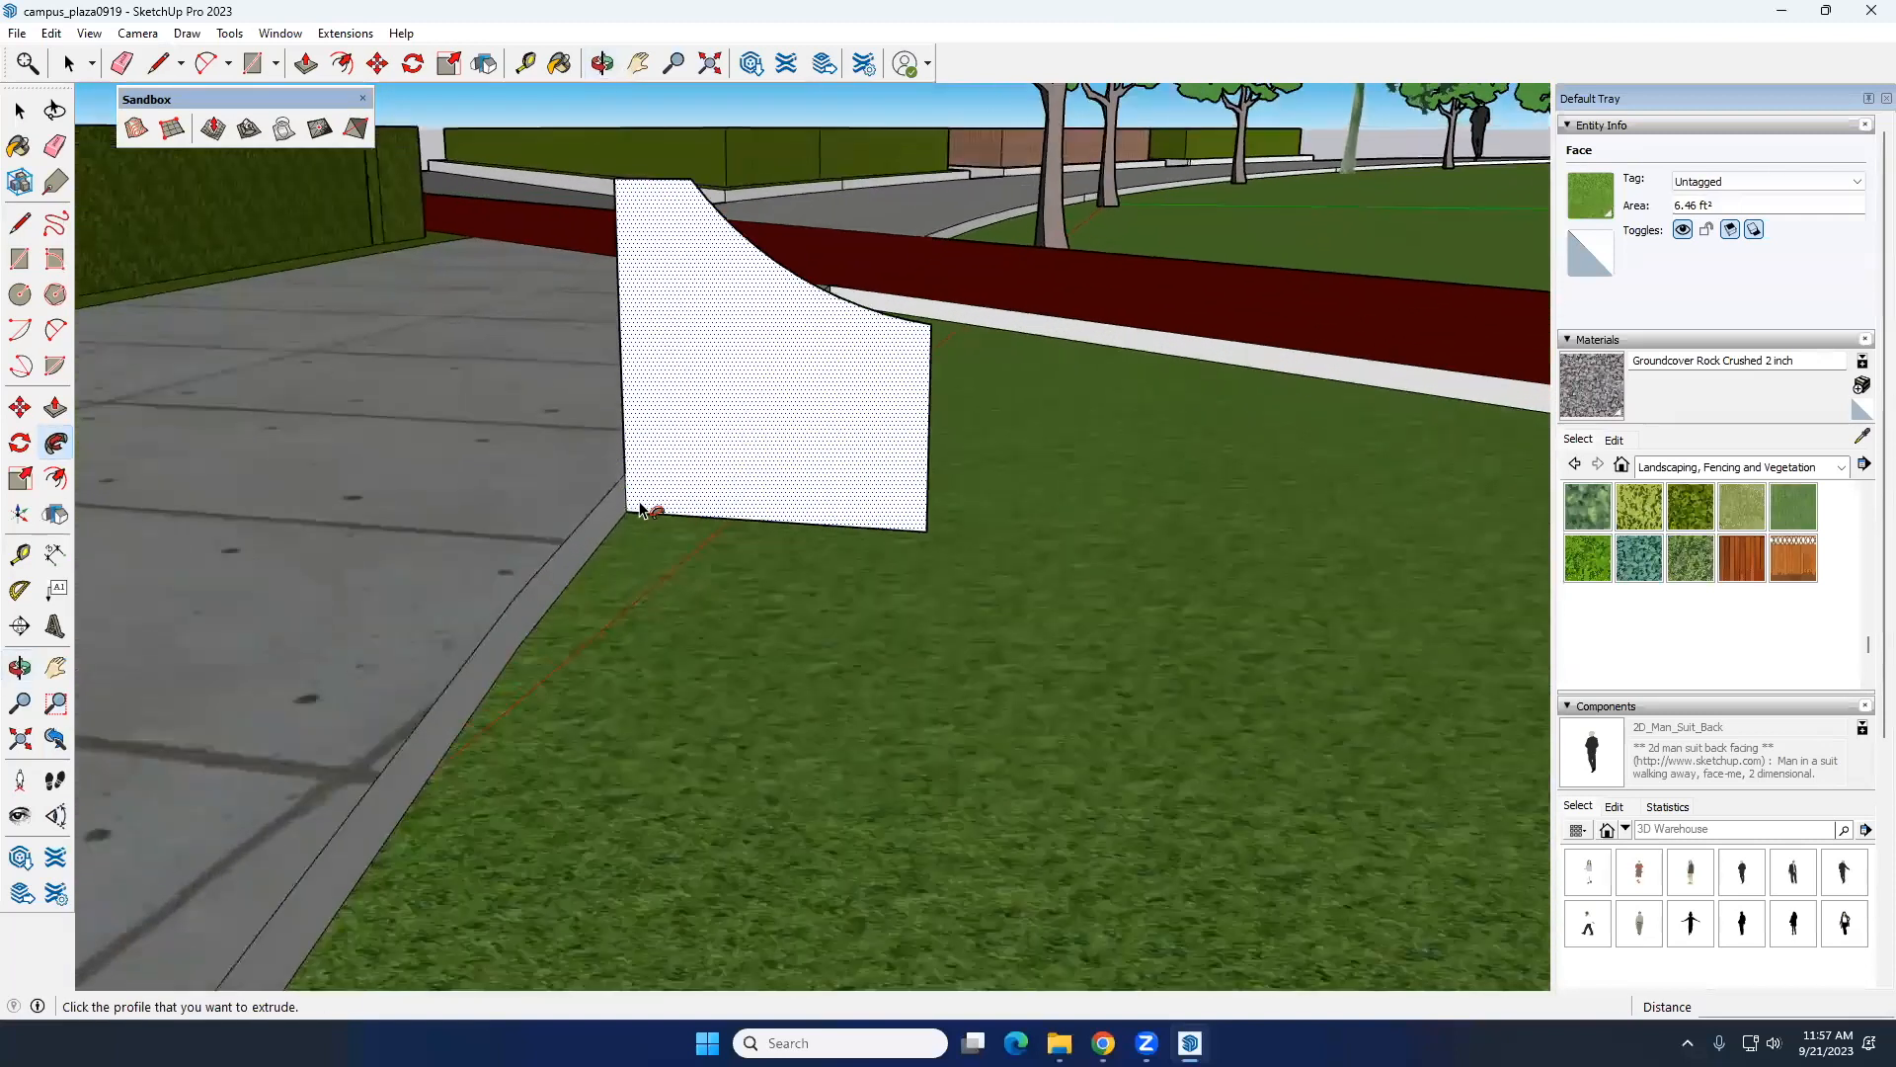
{"action": "left_click_drag", "start_coordinate": [686, 451], "coordinate": [594, 560]}
{"action": "middle_click_drag", "start_coordinate": [699, 539], "coordinate": [632, 462]}
{"action": "key", "text": "ctrl+z"}
Step: Select the whole bench profile together with the adjoining first stretch of the lawn edge
{"action": "scroll", "coordinate": [656, 509], "scroll_direction": "down", "scroll_amount": 5}
{"action": "scroll", "coordinate": [688, 499], "scroll_direction": "down", "scroll_amount": 5}
{"action": "key", "text": "space"}
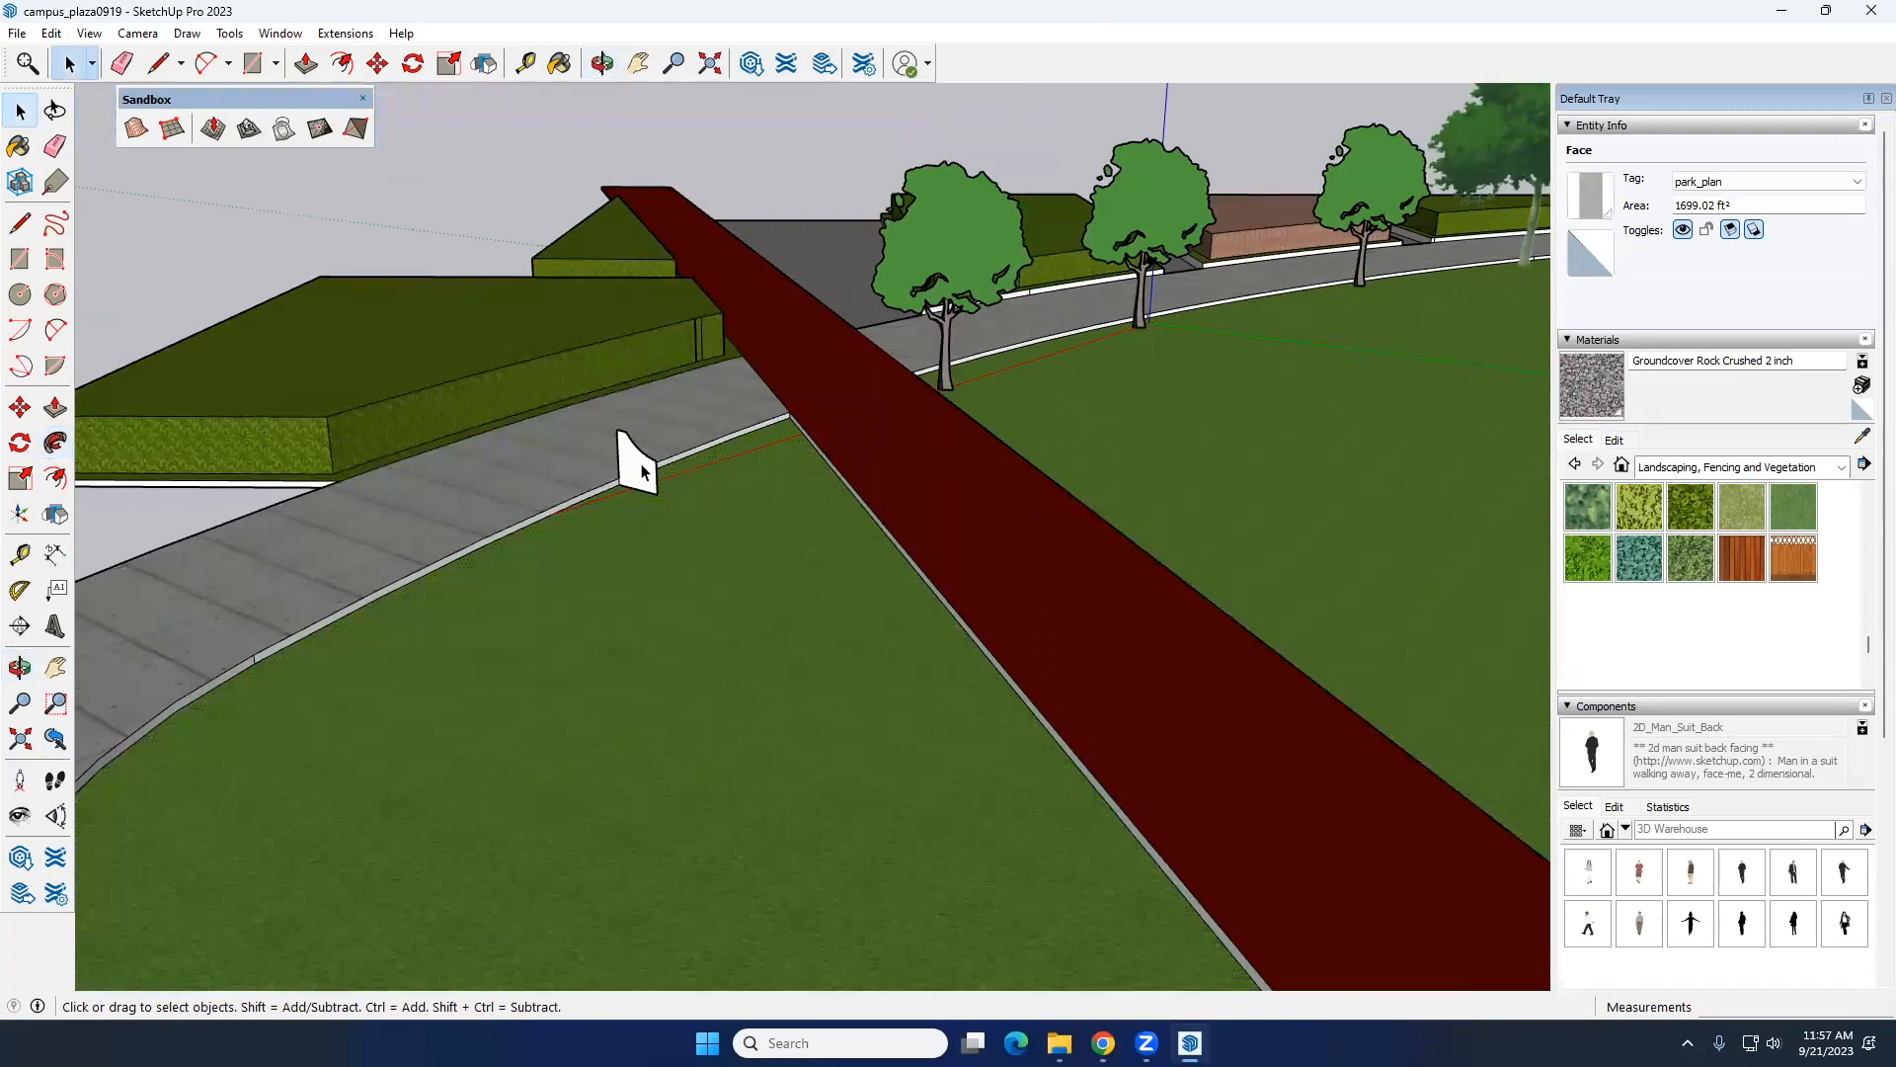
{"action": "triple_click", "coordinate": [619, 490]}
{"action": "scroll", "coordinate": [632, 484], "scroll_direction": "up", "scroll_amount": 5}
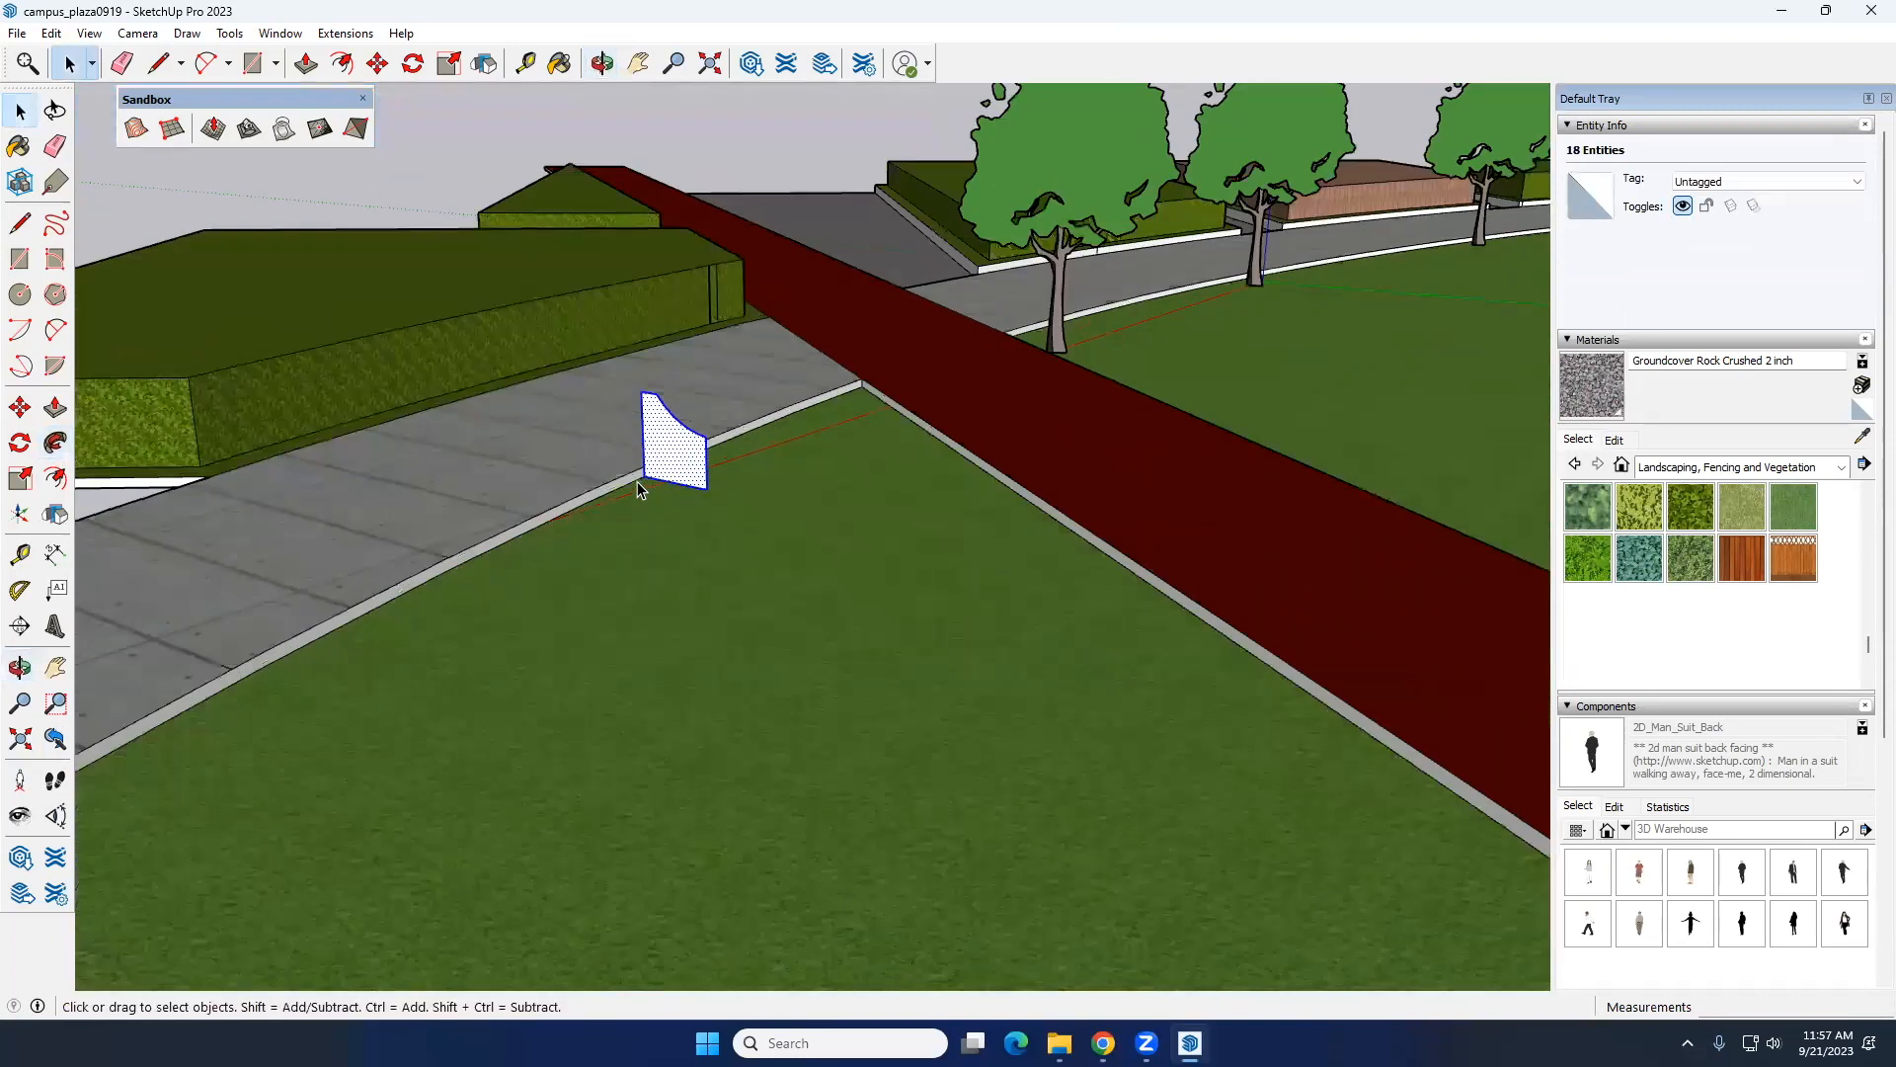
{"action": "scroll", "coordinate": [642, 481], "scroll_direction": "down", "scroll_amount": 6}
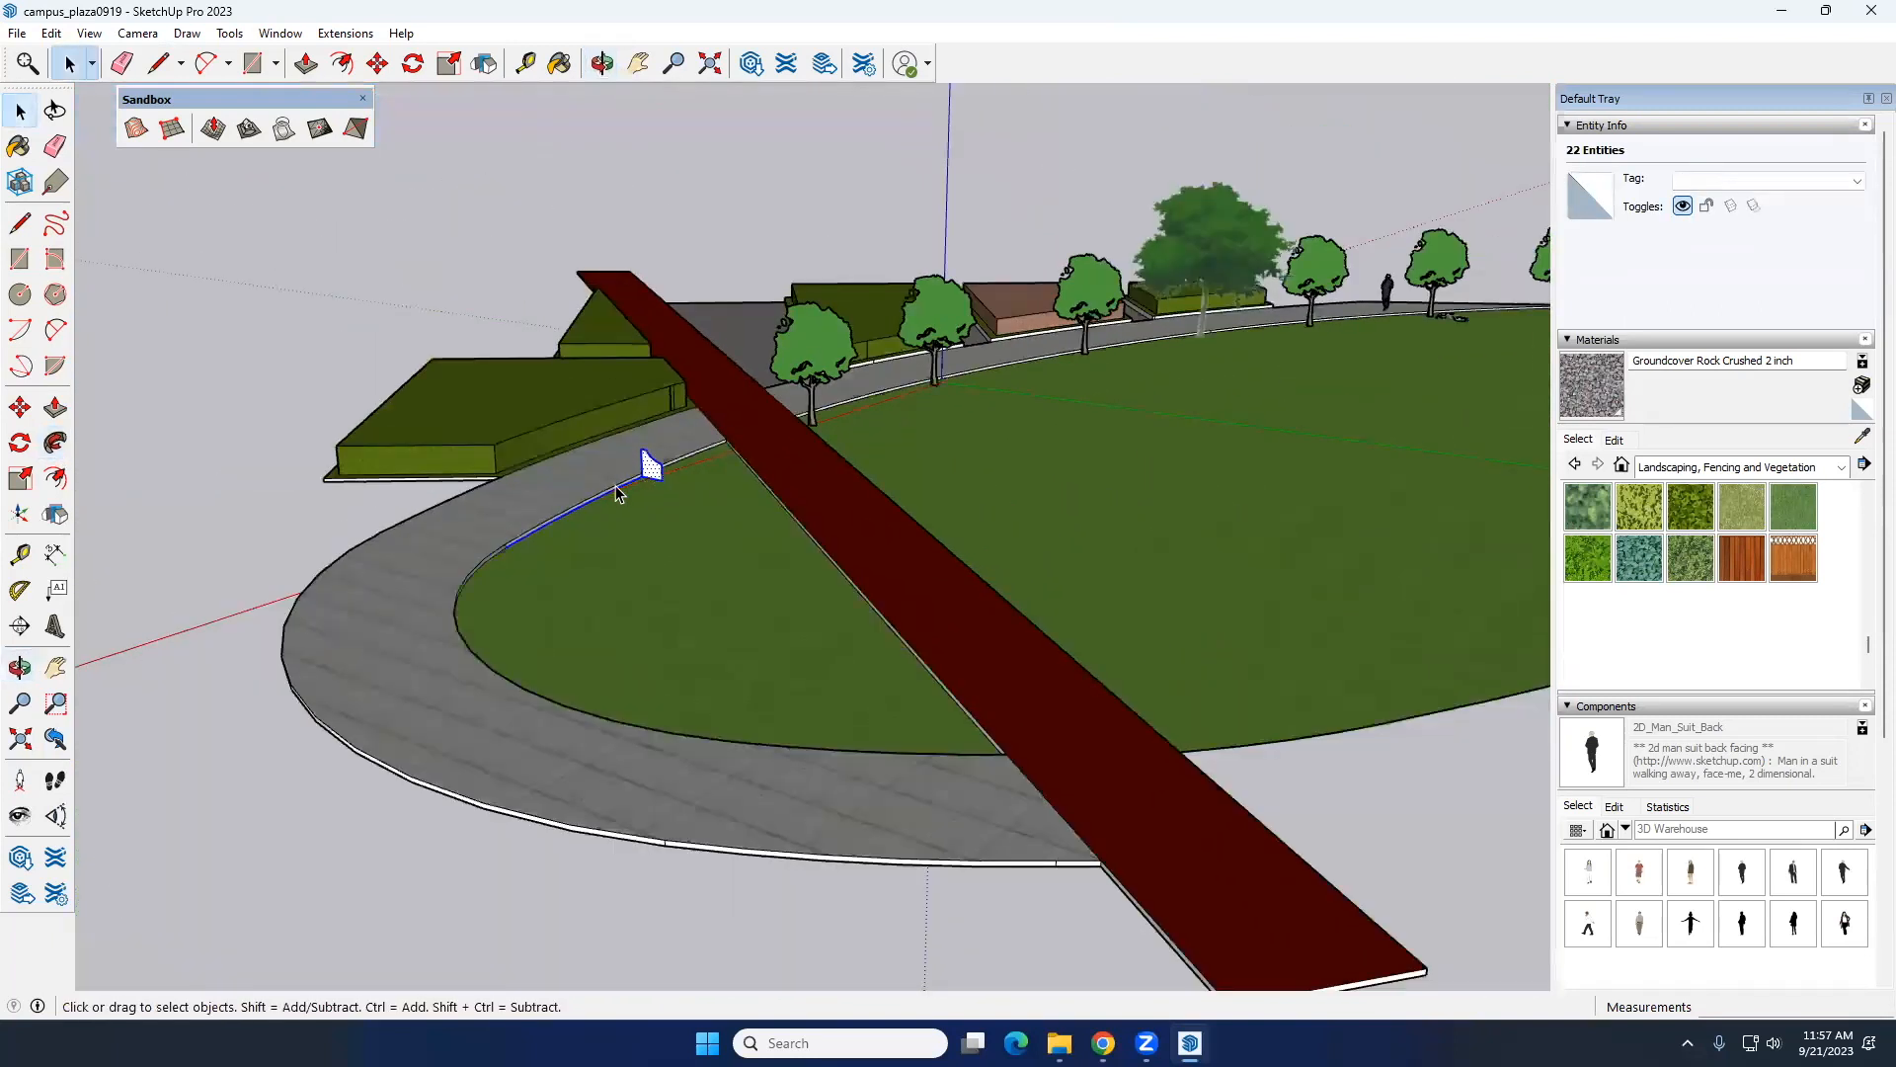
{"action": "middle_click_drag", "start_coordinate": [642, 503], "coordinate": [462, 519]}
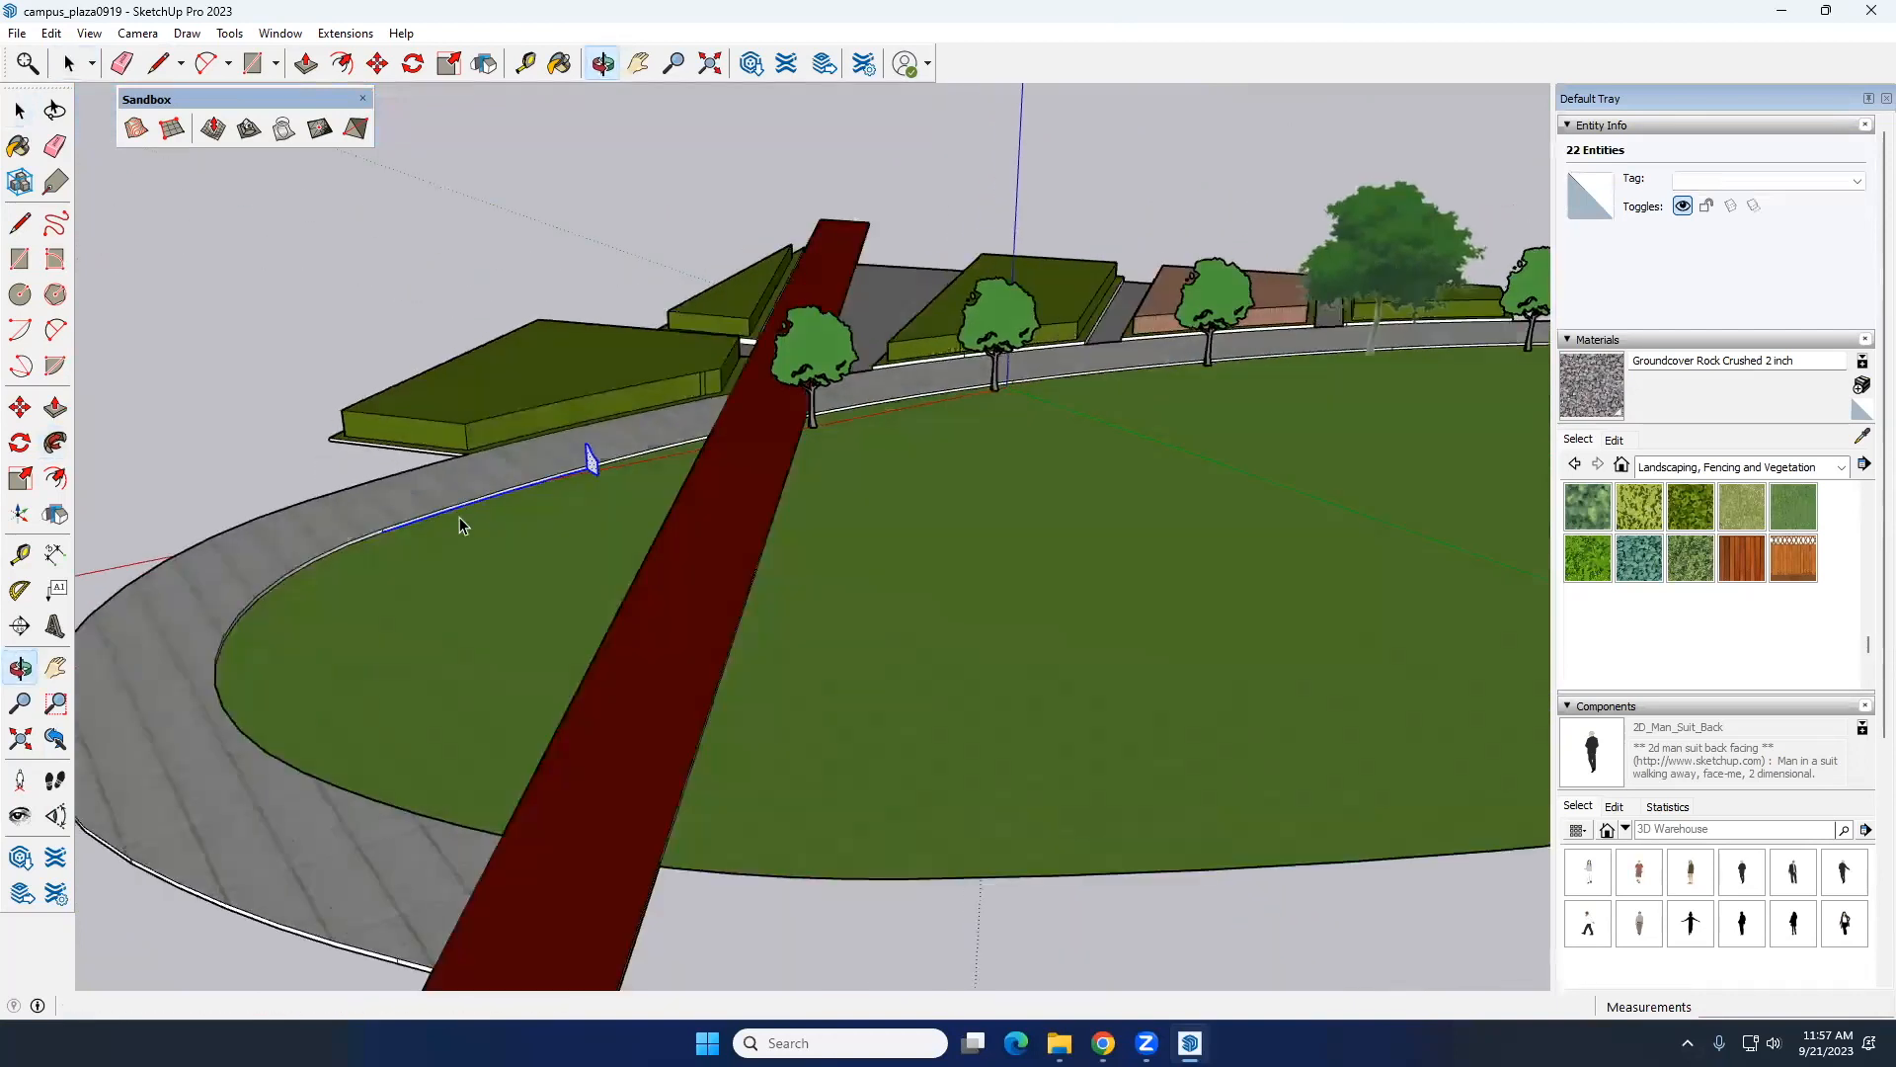
{"action": "scroll", "coordinate": [462, 518], "scroll_direction": "up", "scroll_amount": 3}
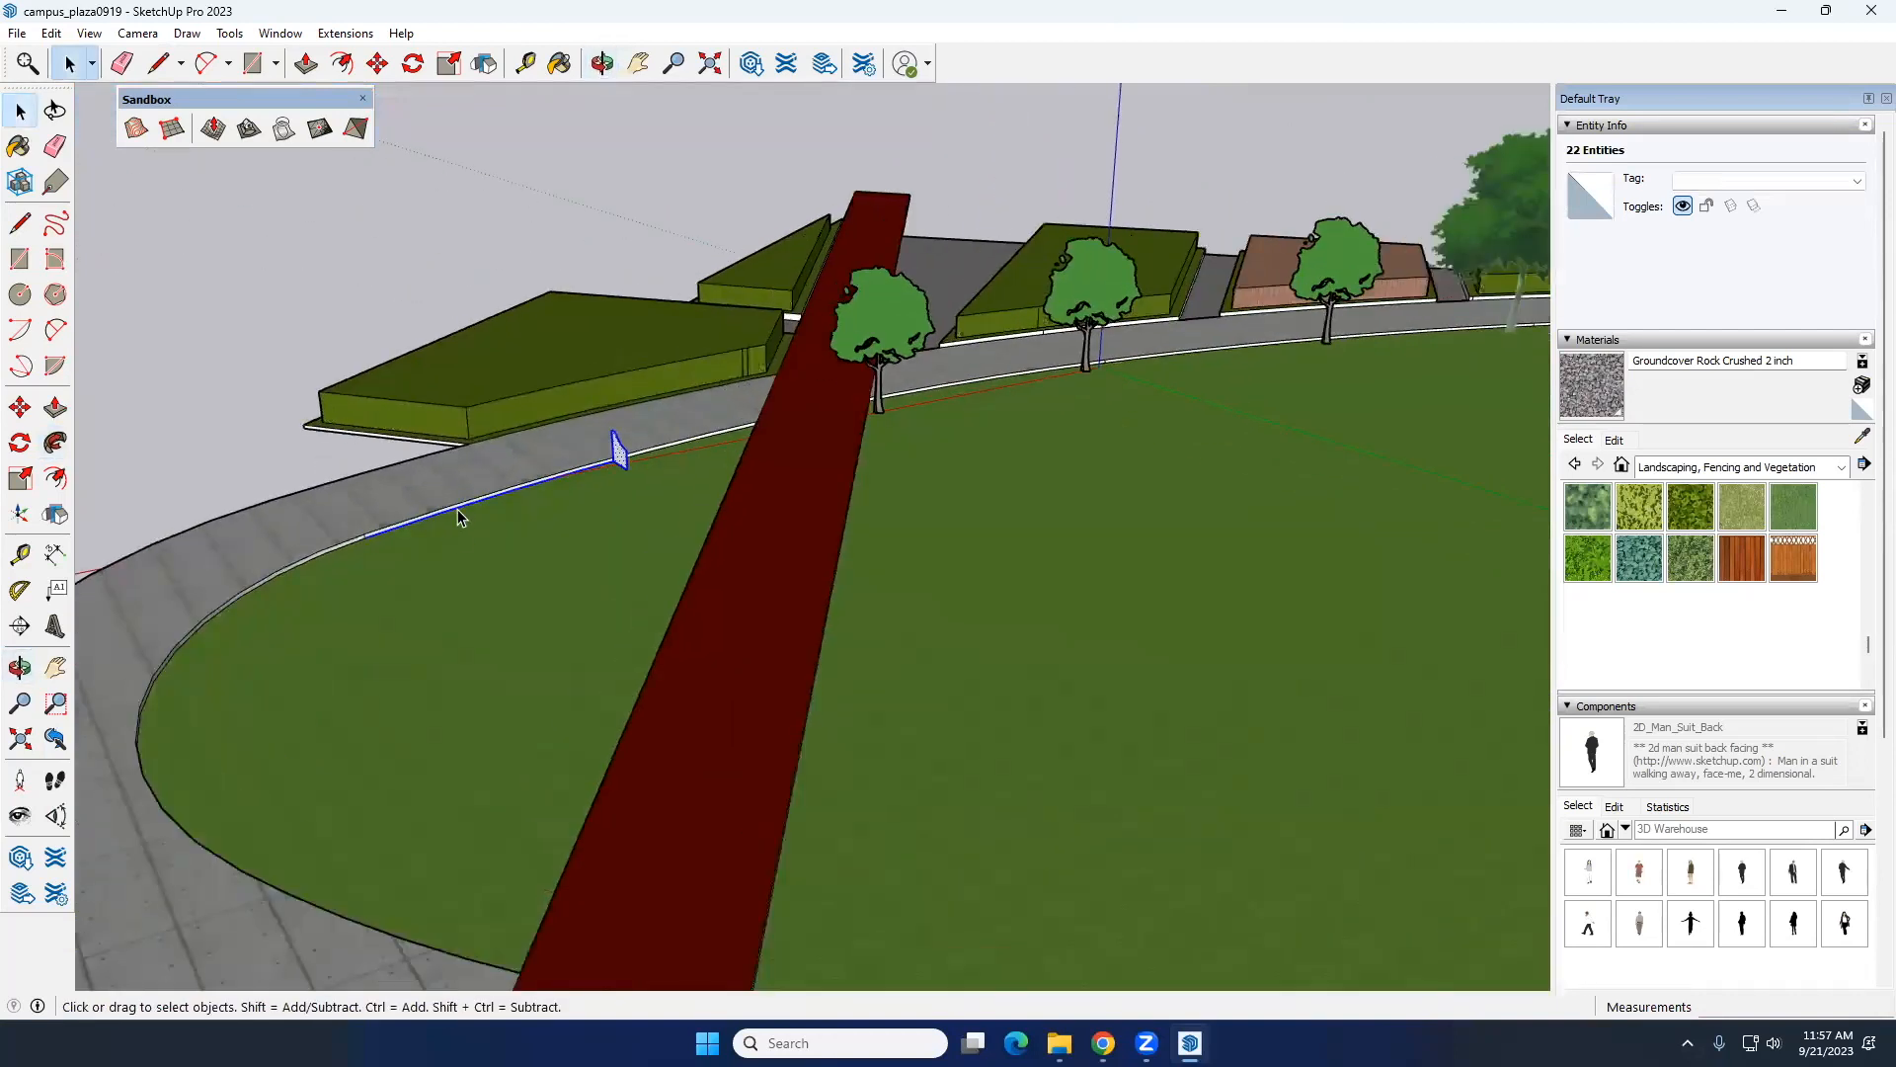
{"action": "scroll", "coordinate": [444, 530], "scroll_direction": "up", "scroll_amount": 3}
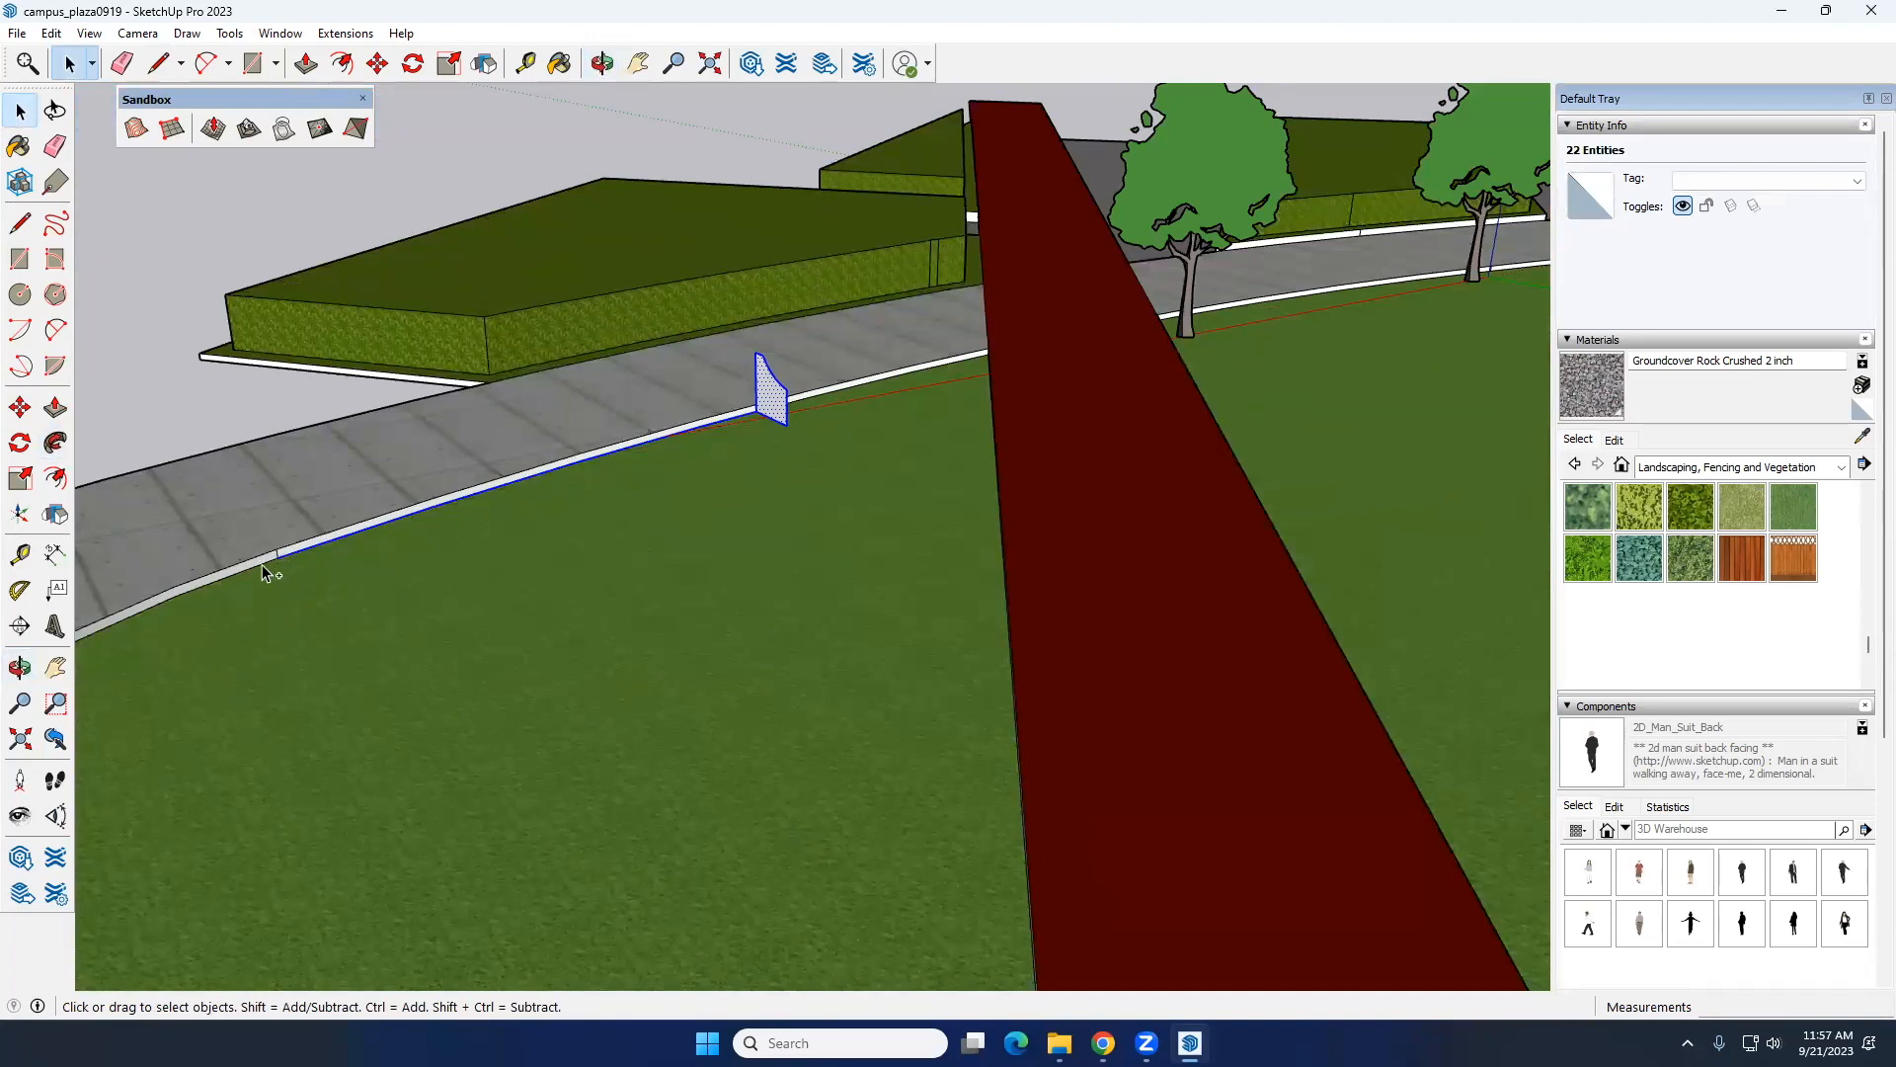
Step: Add the next curved stretch of lawn edge to the selection, leaving out the last segment beside the red walkway
{"action": "scroll", "coordinate": [664, 511], "scroll_direction": "down", "scroll_amount": 3}
{"action": "middle_click_drag", "start_coordinate": [664, 513], "coordinate": [241, 538]}
{"action": "scroll", "coordinate": [117, 644], "scroll_direction": "up", "scroll_amount": 2}
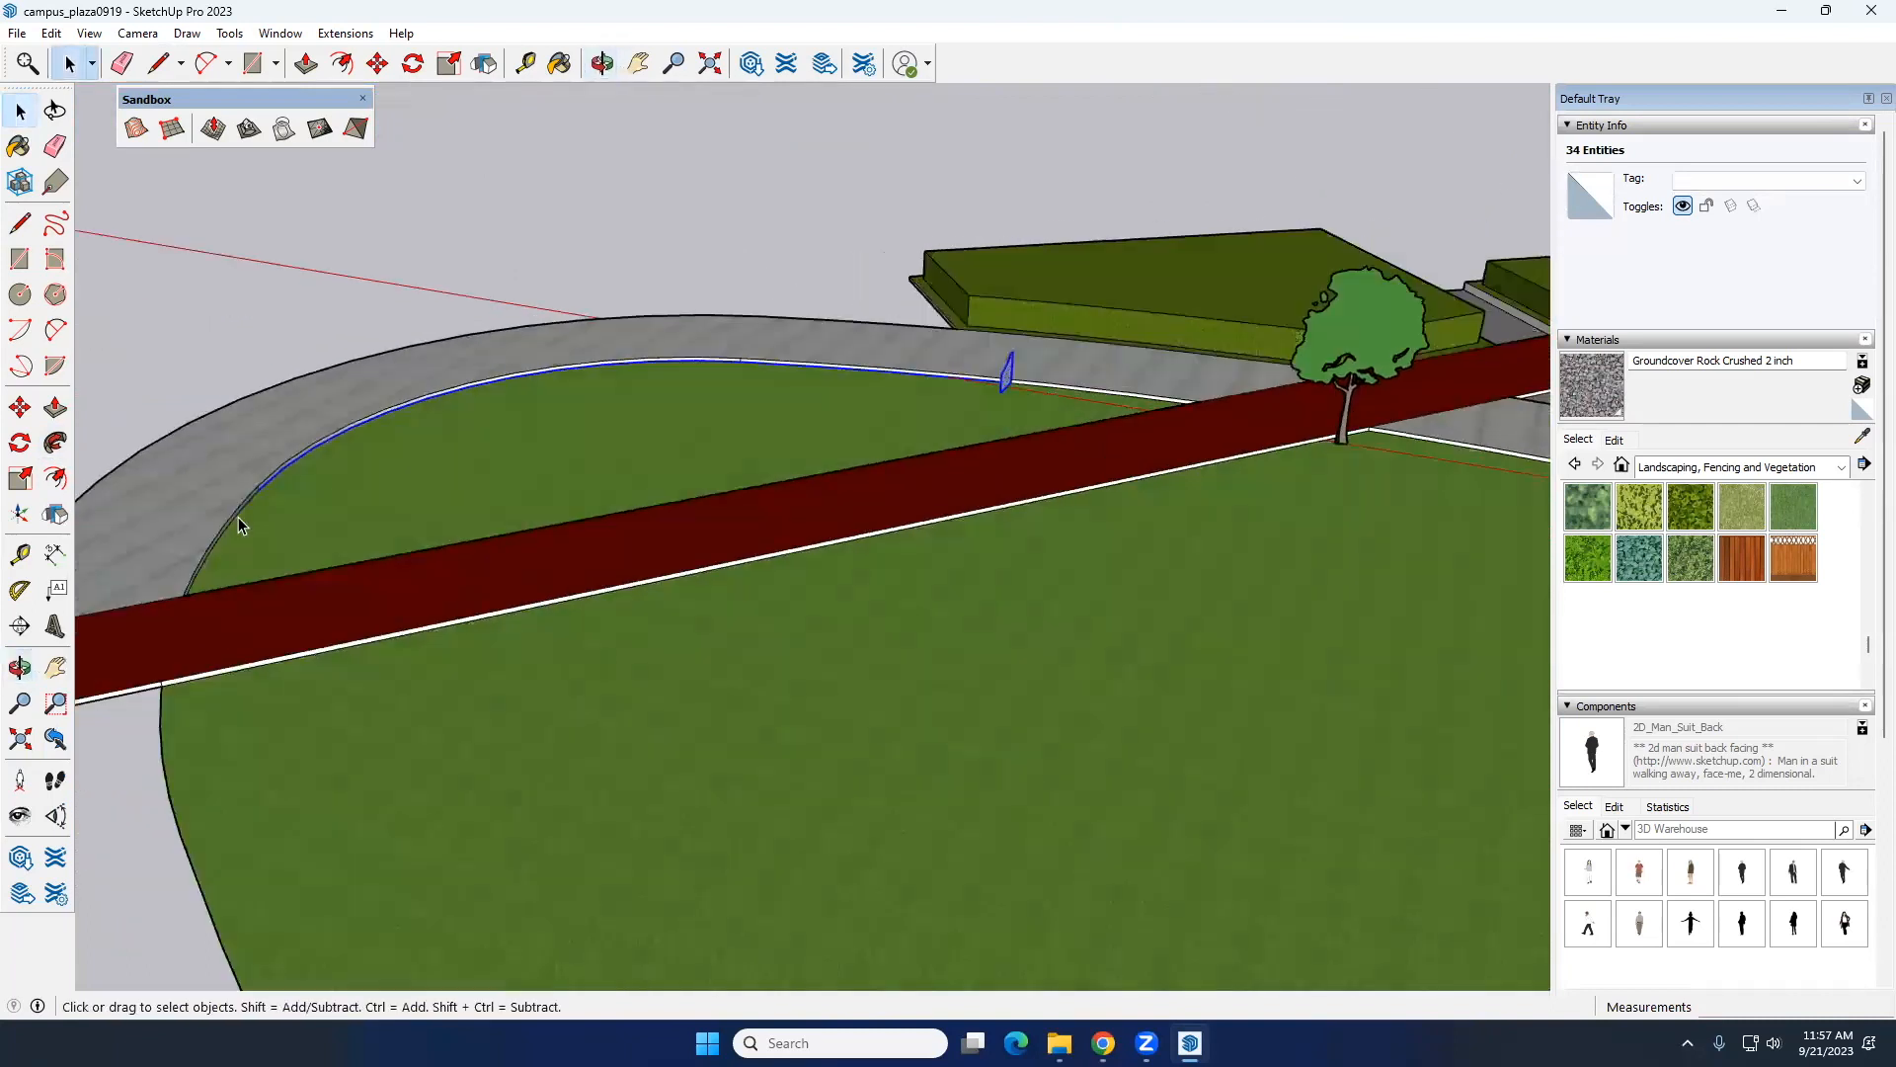
{"action": "scroll", "coordinate": [253, 502], "scroll_direction": "up", "scroll_amount": 3}
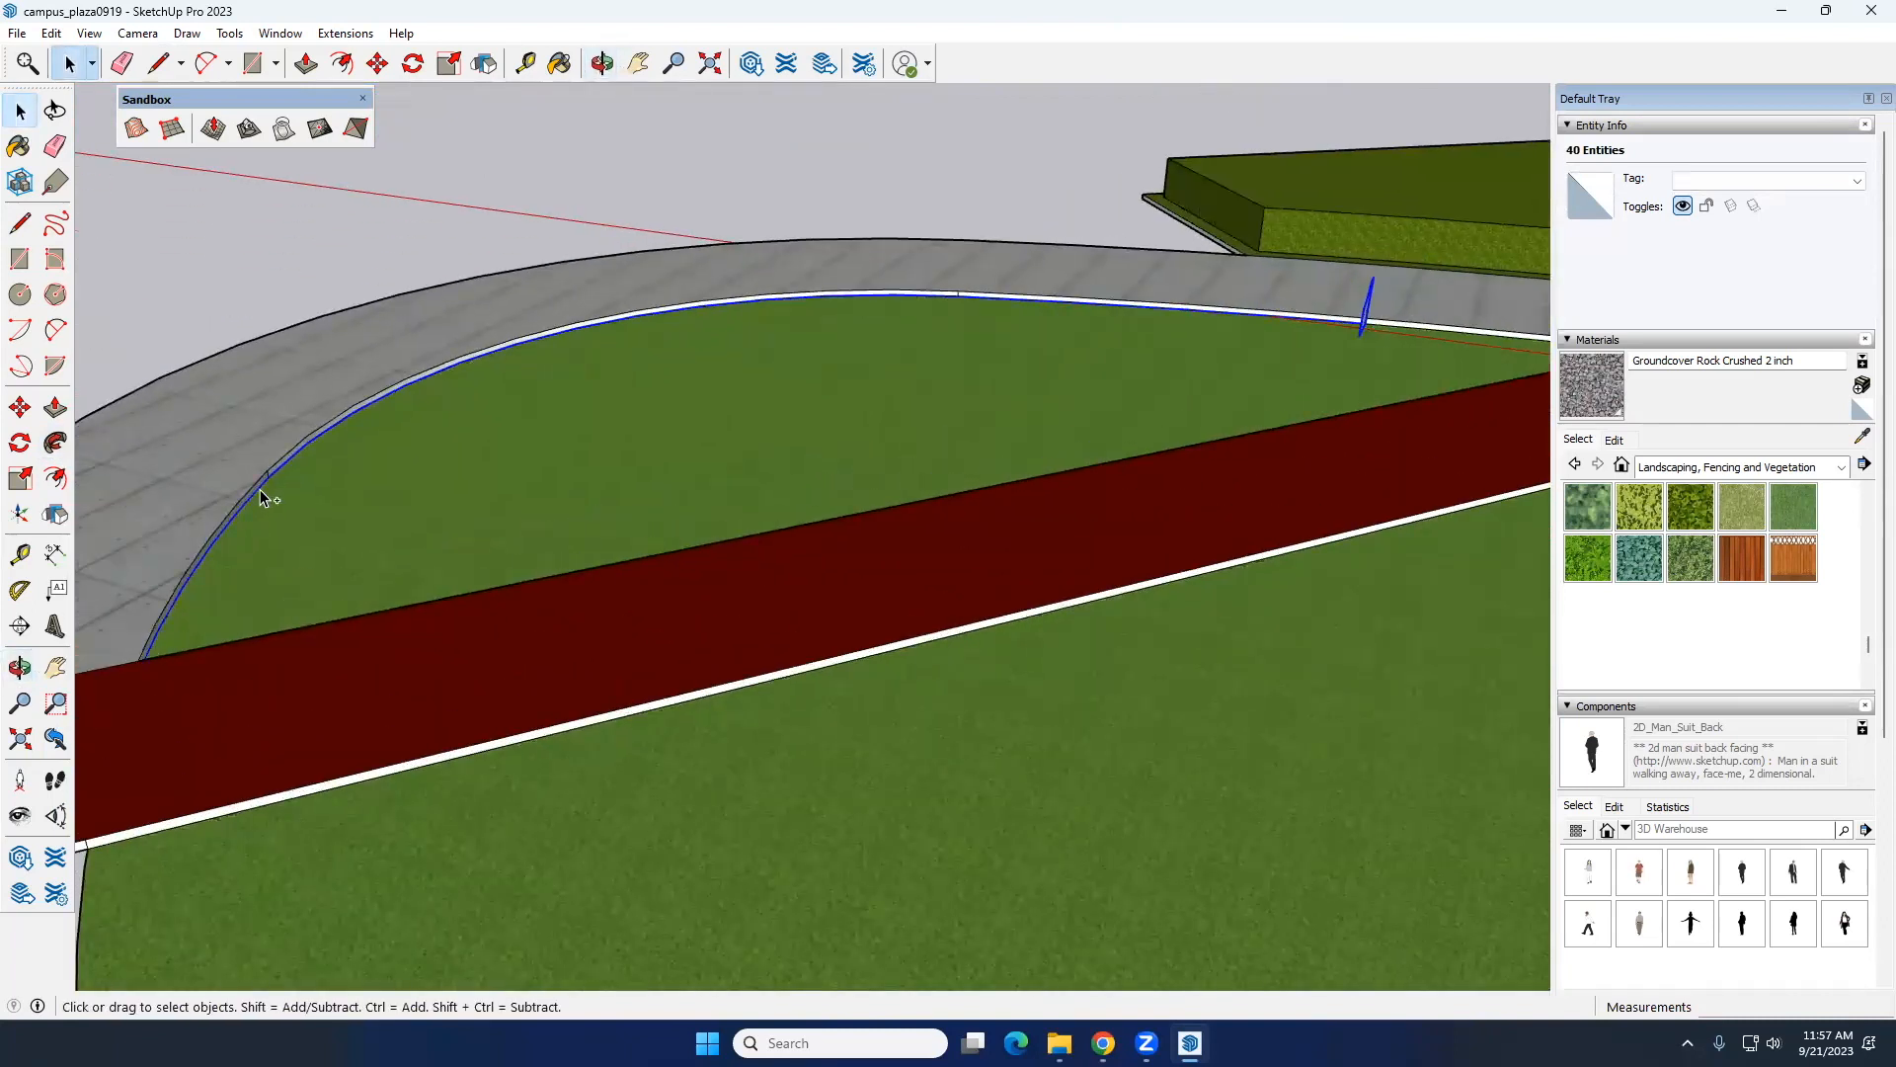
{"action": "scroll", "coordinate": [262, 543], "scroll_direction": "down", "scroll_amount": 3}
{"action": "middle_click_drag", "start_coordinate": [263, 594], "coordinate": [830, 364]}
{"action": "scroll", "coordinate": [835, 406], "scroll_direction": "up", "scroll_amount": 2}
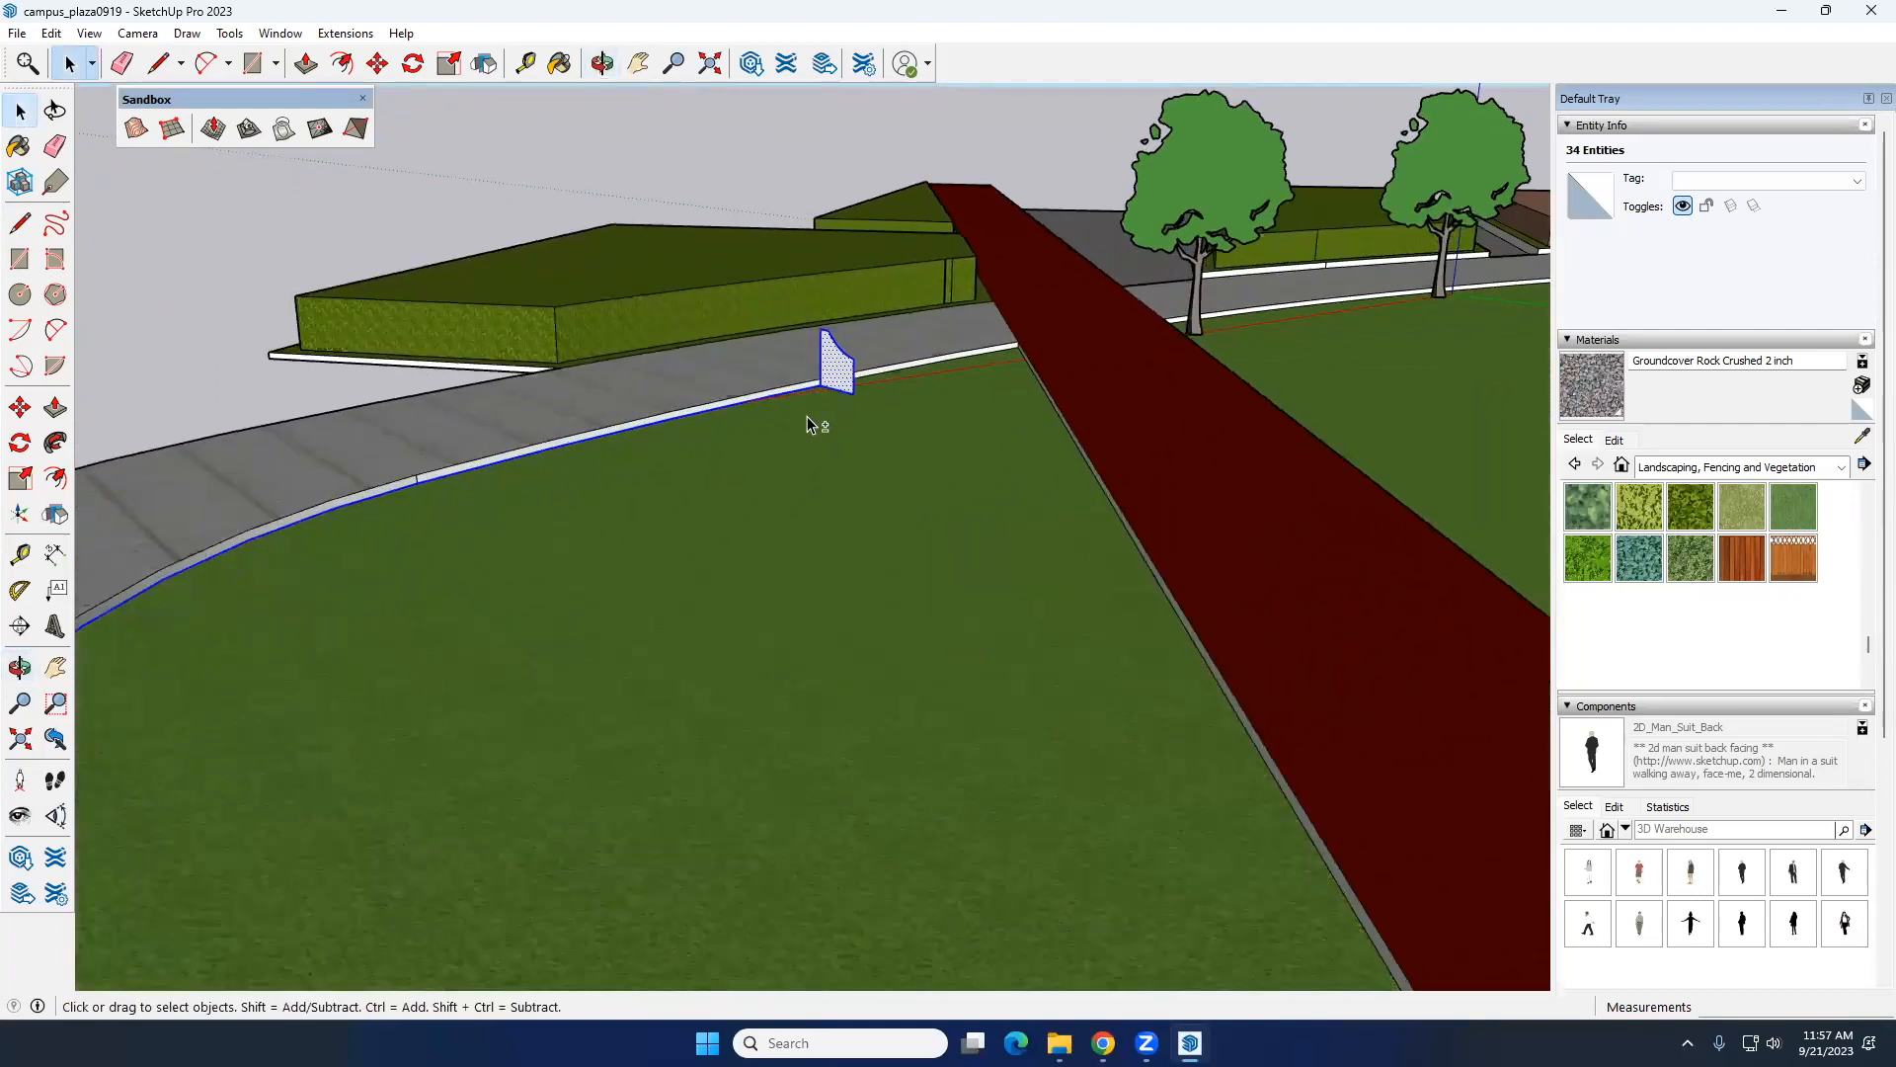
{"action": "scroll", "coordinate": [849, 410], "scroll_direction": "down", "scroll_amount": 3}
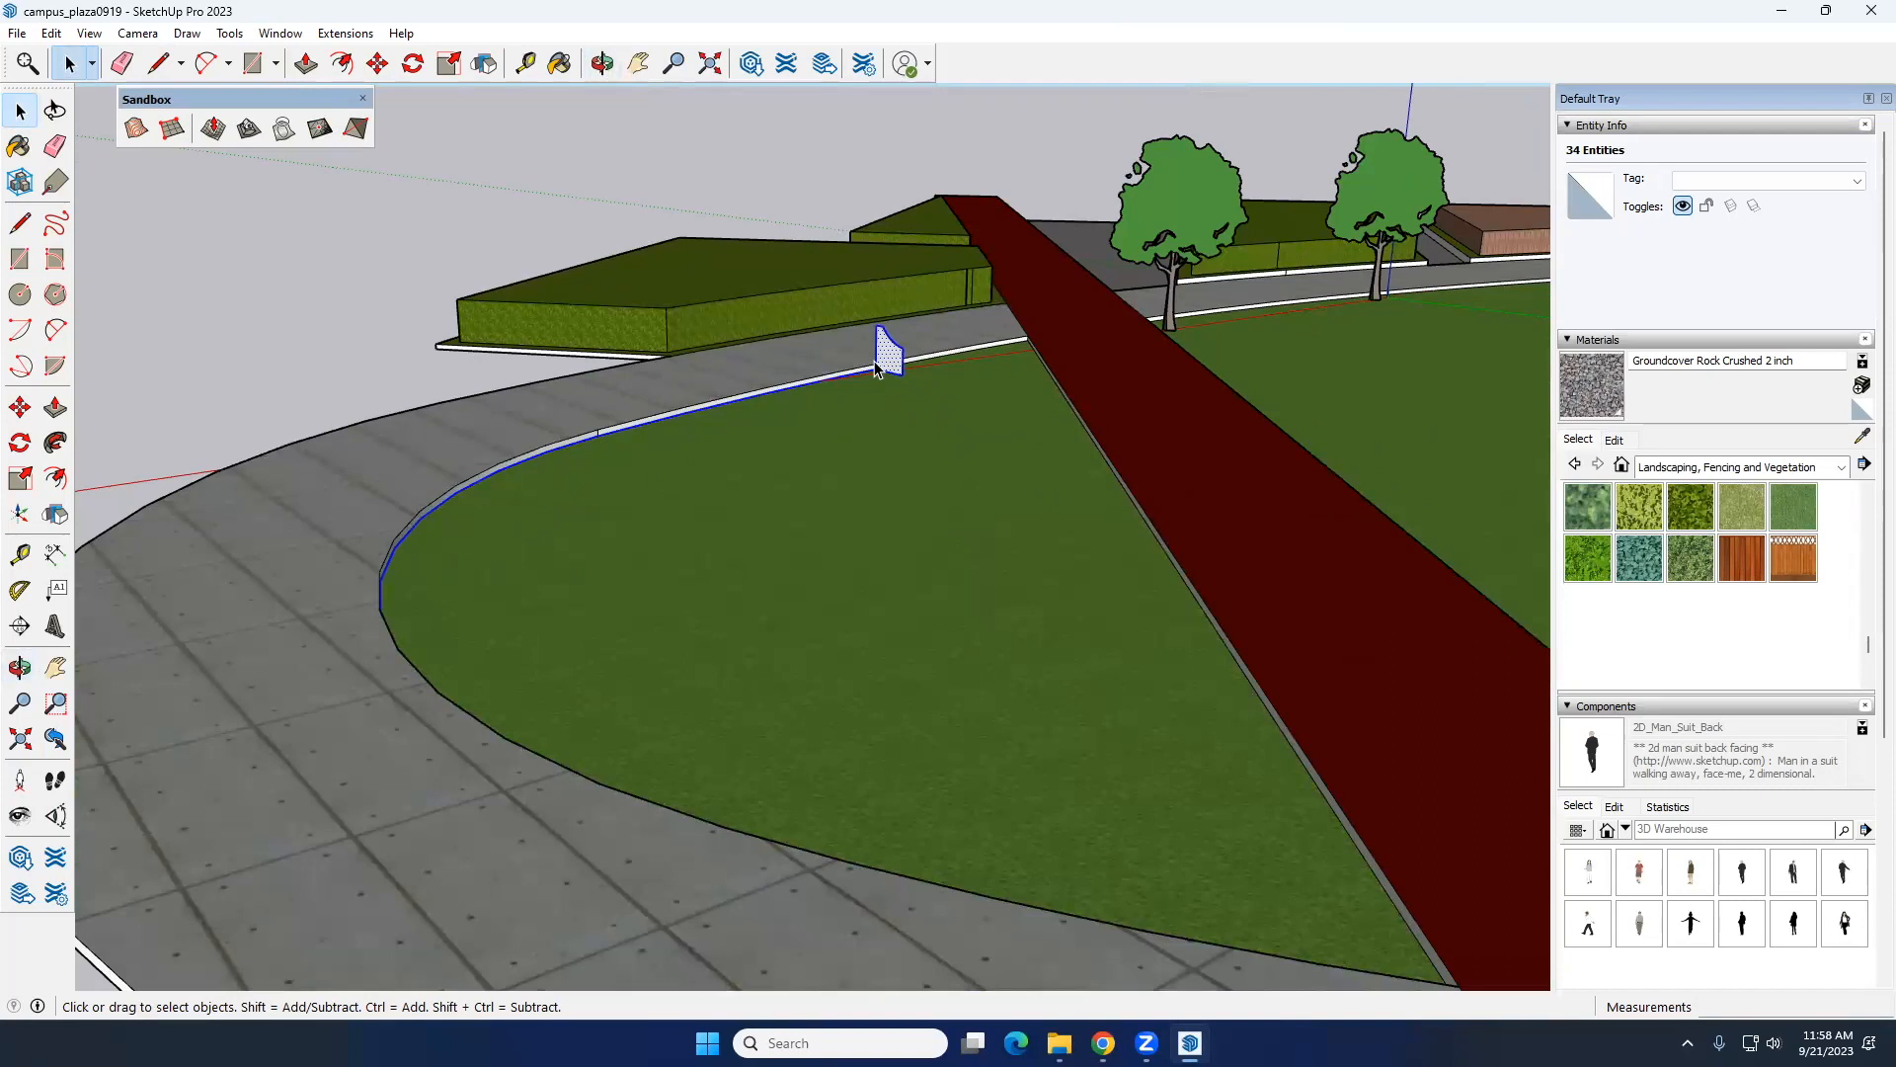
{"action": "scroll", "coordinate": [888, 363], "scroll_direction": "up", "scroll_amount": 1}
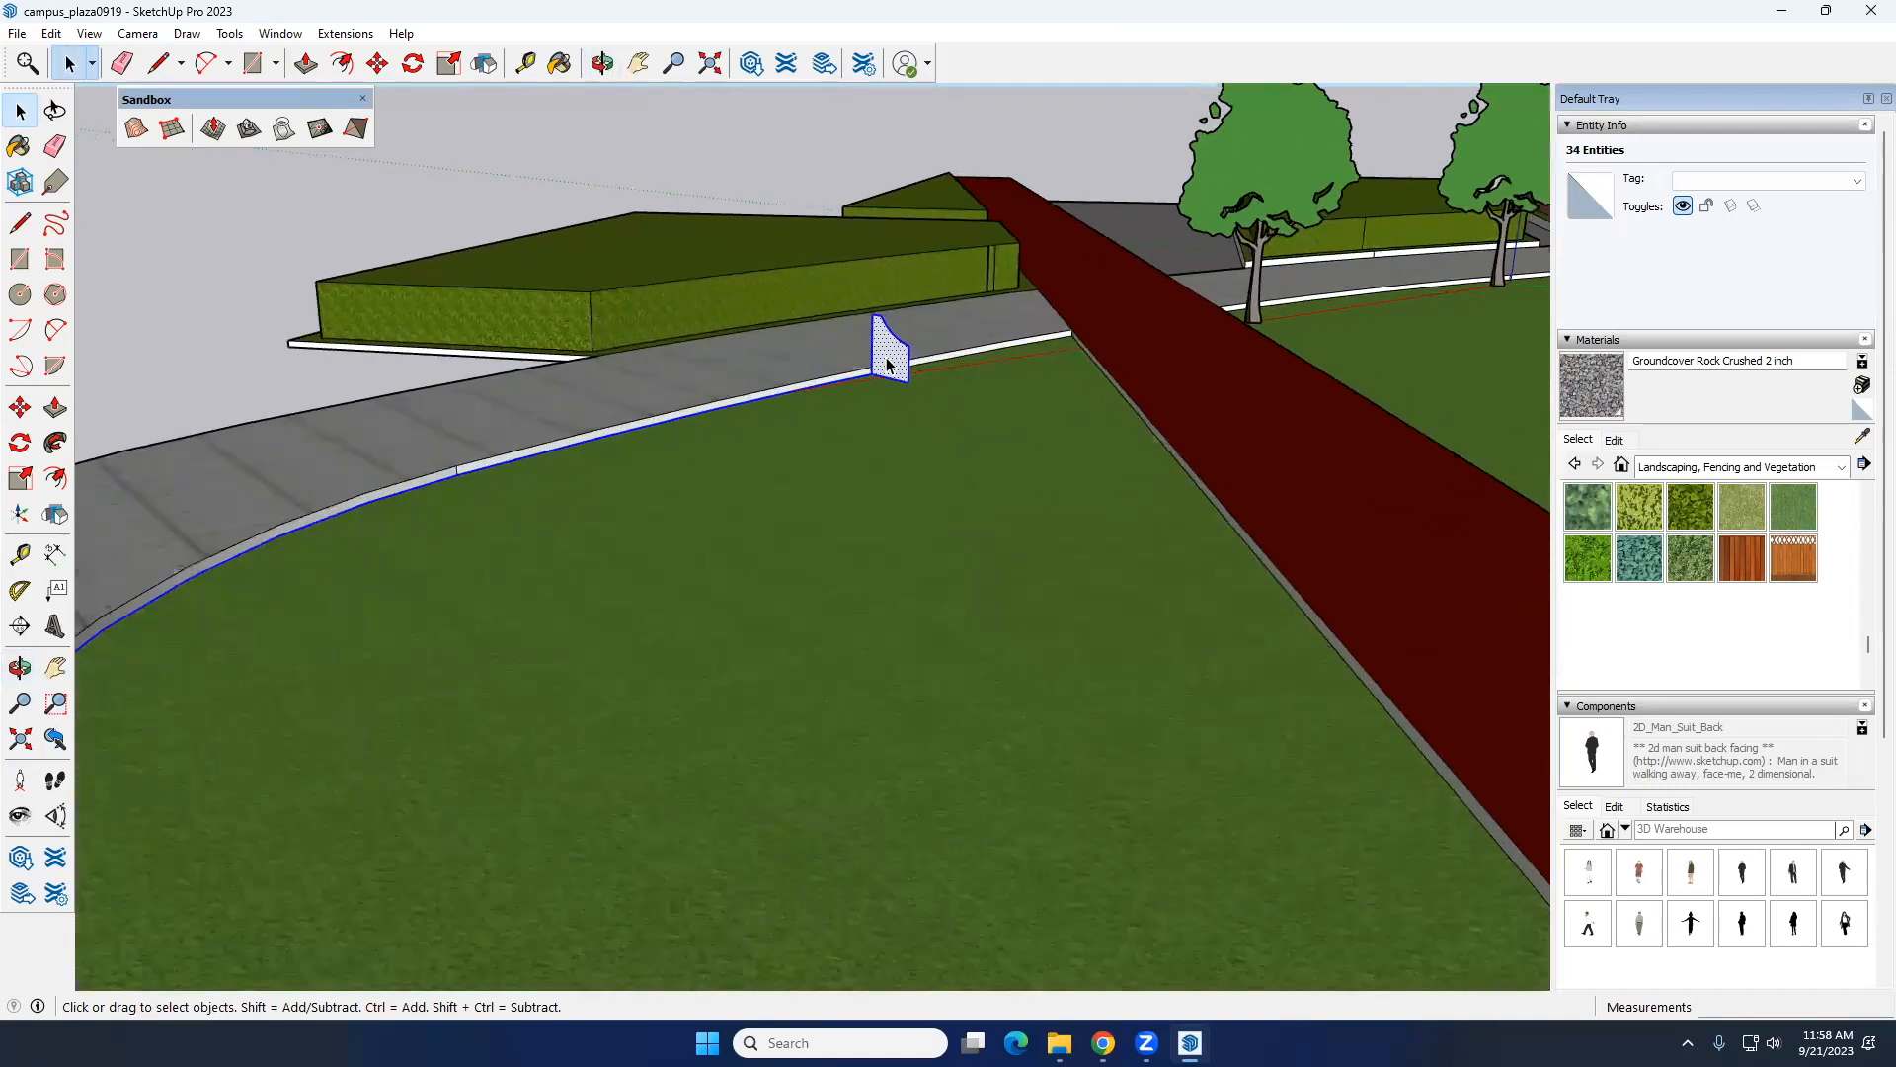
Step: Group the selected bench profile together with the selected lawn edge and open the group for editing
{"action": "scroll", "coordinate": [898, 353], "scroll_direction": "down", "scroll_amount": 3}
{"action": "scroll", "coordinate": [896, 353], "scroll_direction": "up", "scroll_amount": 2}
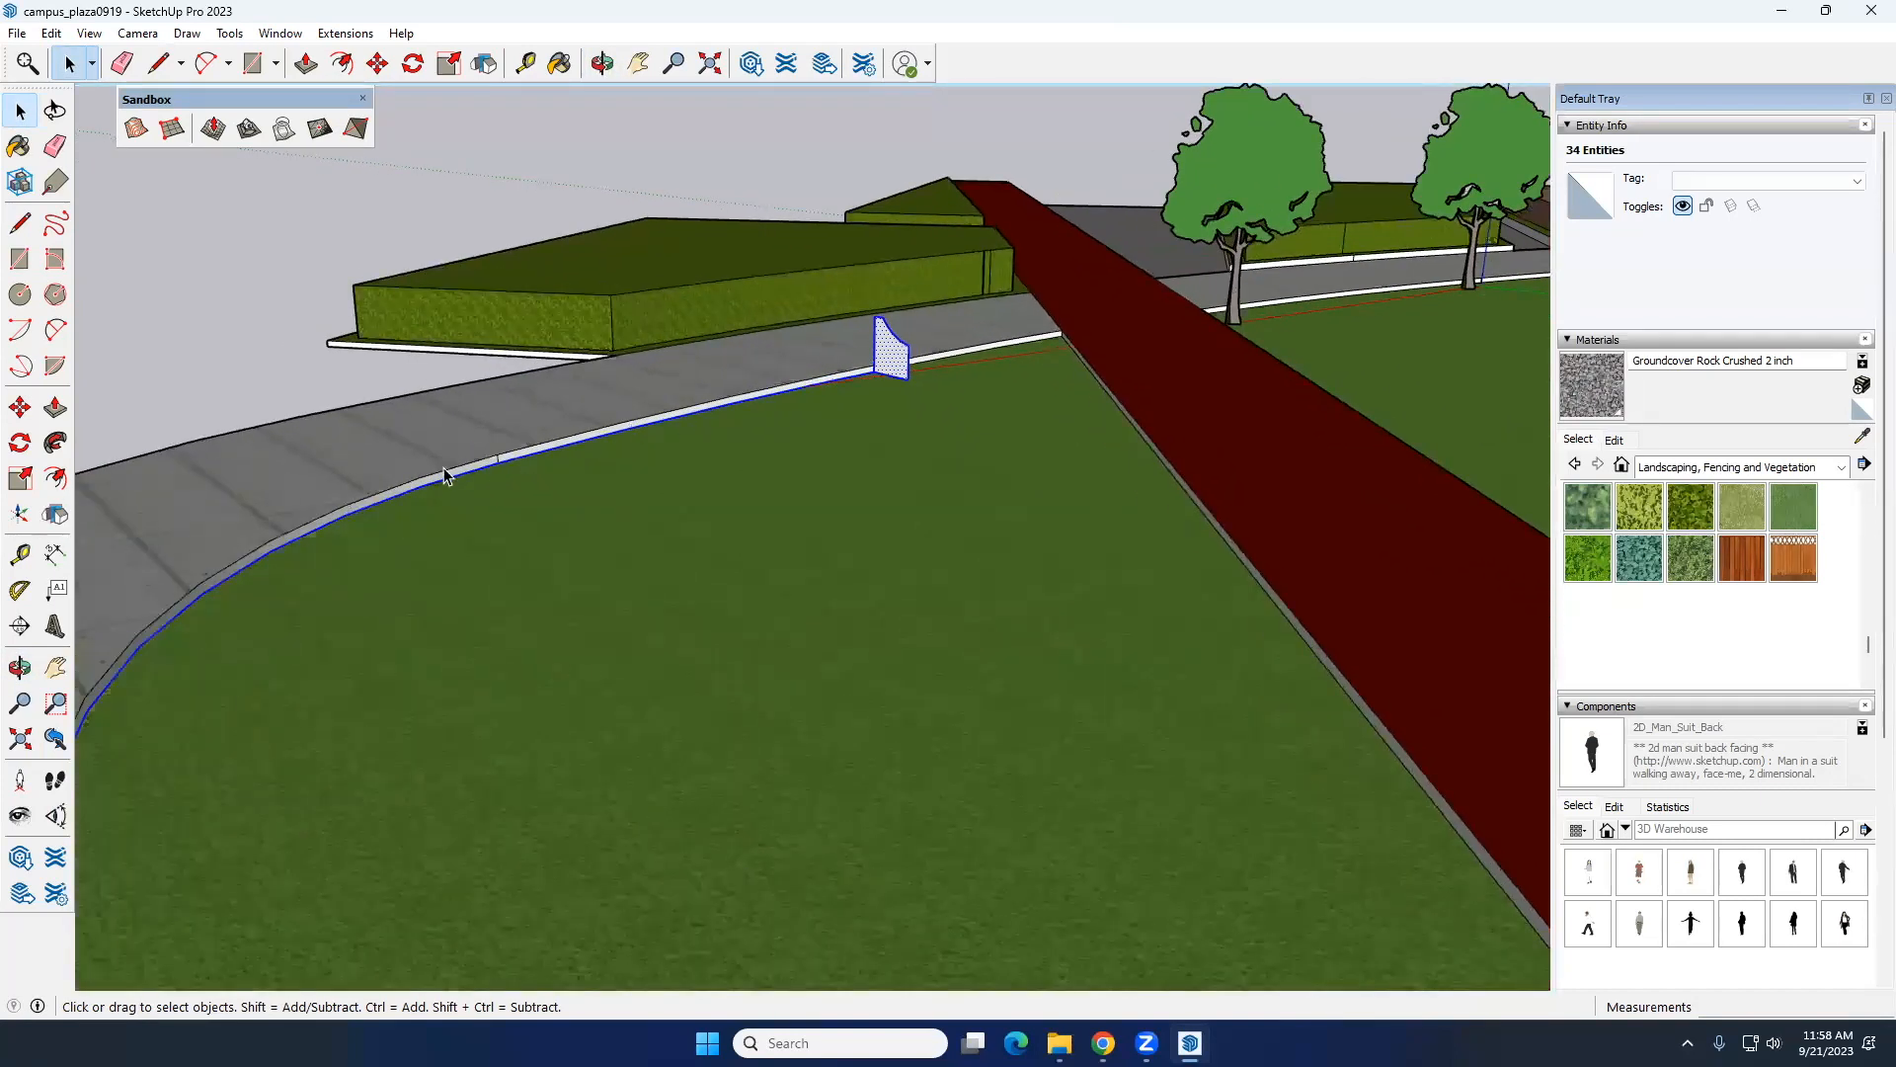
{"action": "scroll", "coordinate": [450, 472], "scroll_direction": "down", "scroll_amount": 1}
{"action": "right_click", "coordinate": [837, 366]}
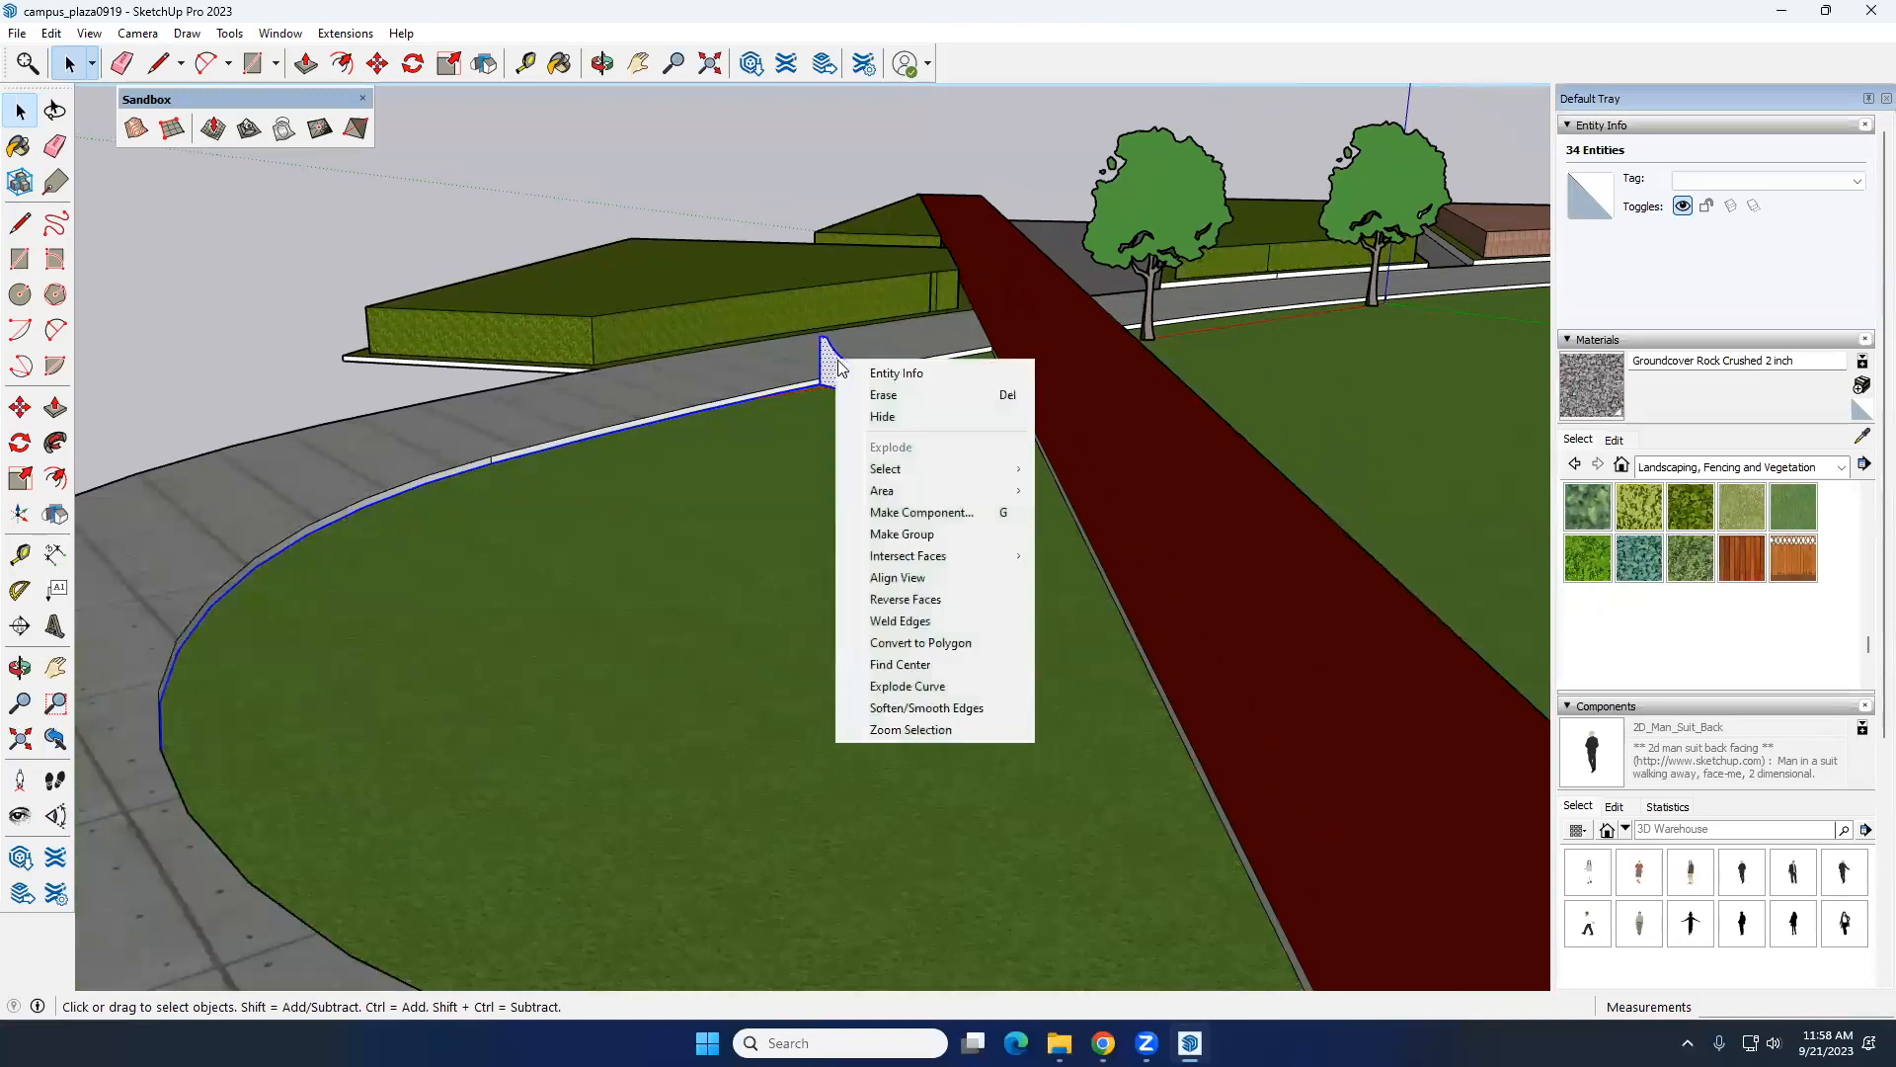
{"action": "left_click", "coordinate": [923, 536]}
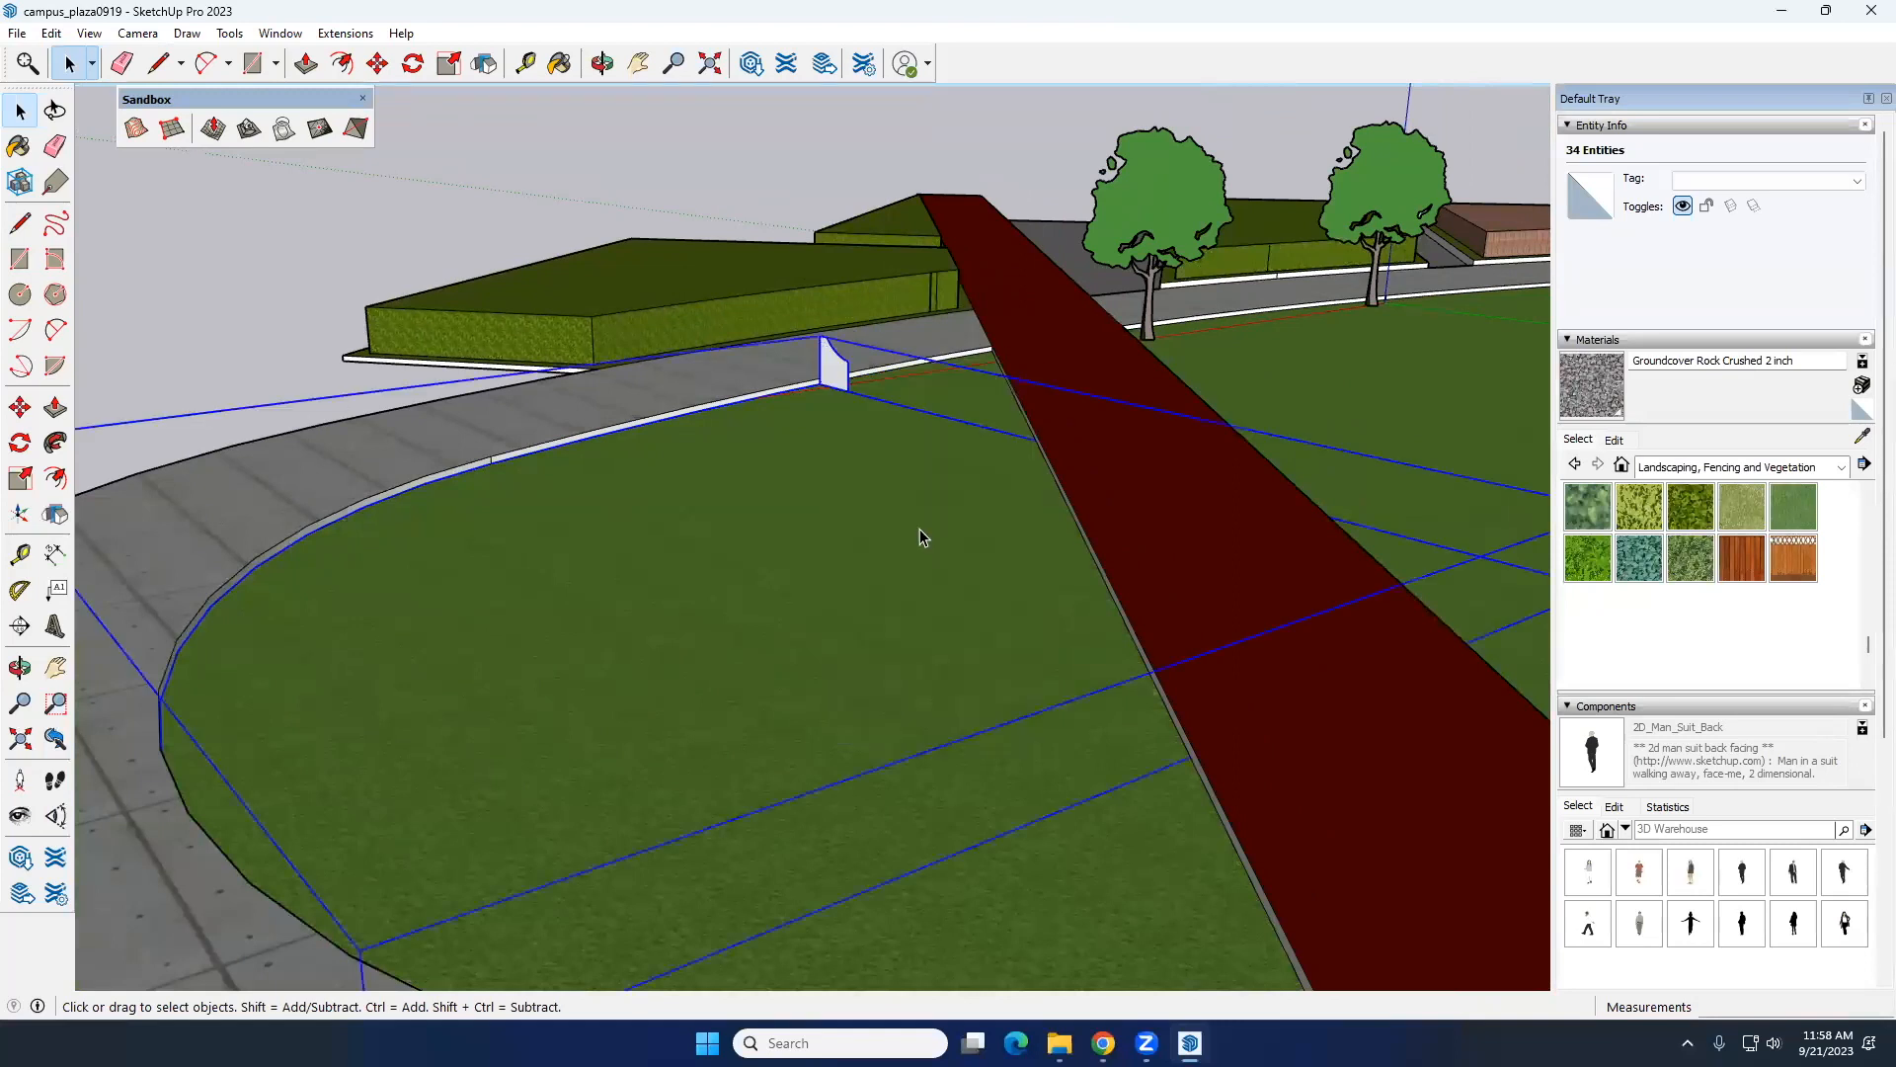
{"action": "double_click", "coordinate": [841, 375]}
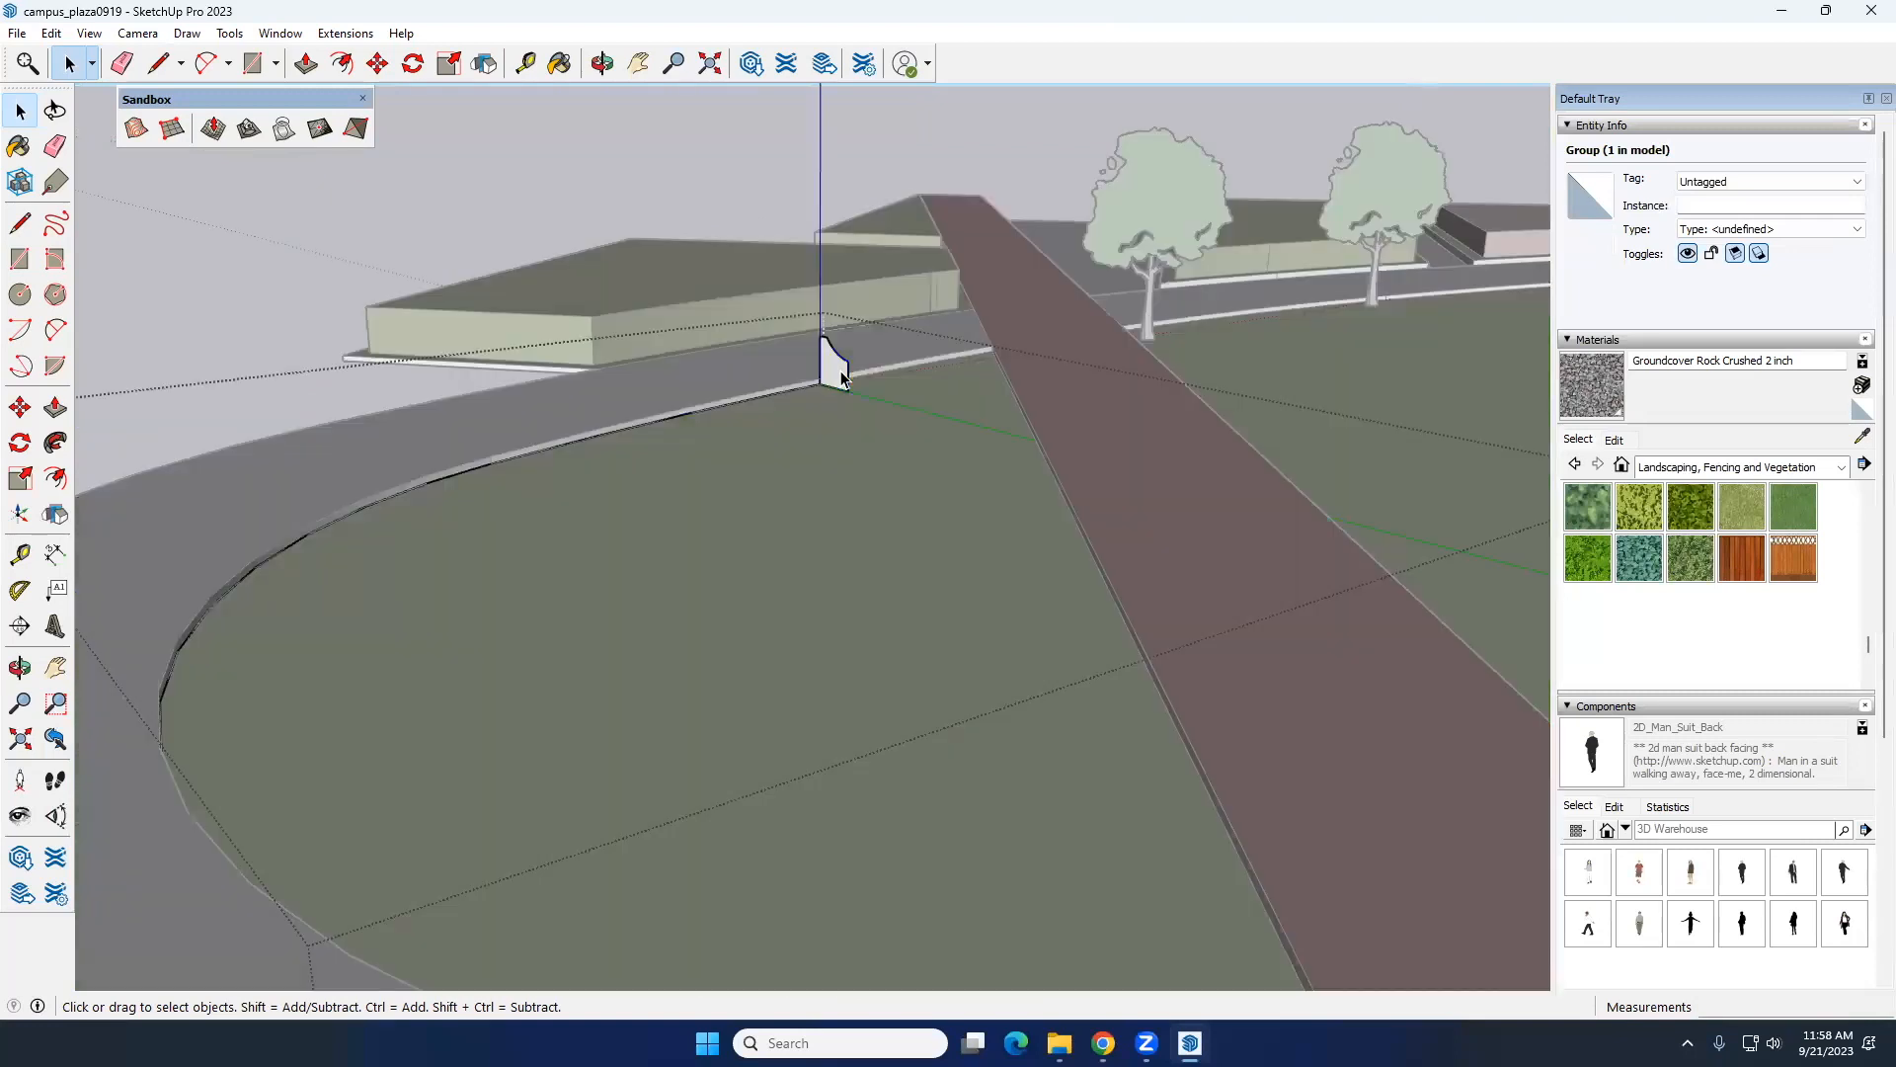
Step: Try Follow Me with the bench profile along the first stretch of the grouped lawn edge, and undo the sweep
{"action": "left_click", "coordinate": [57, 445]}
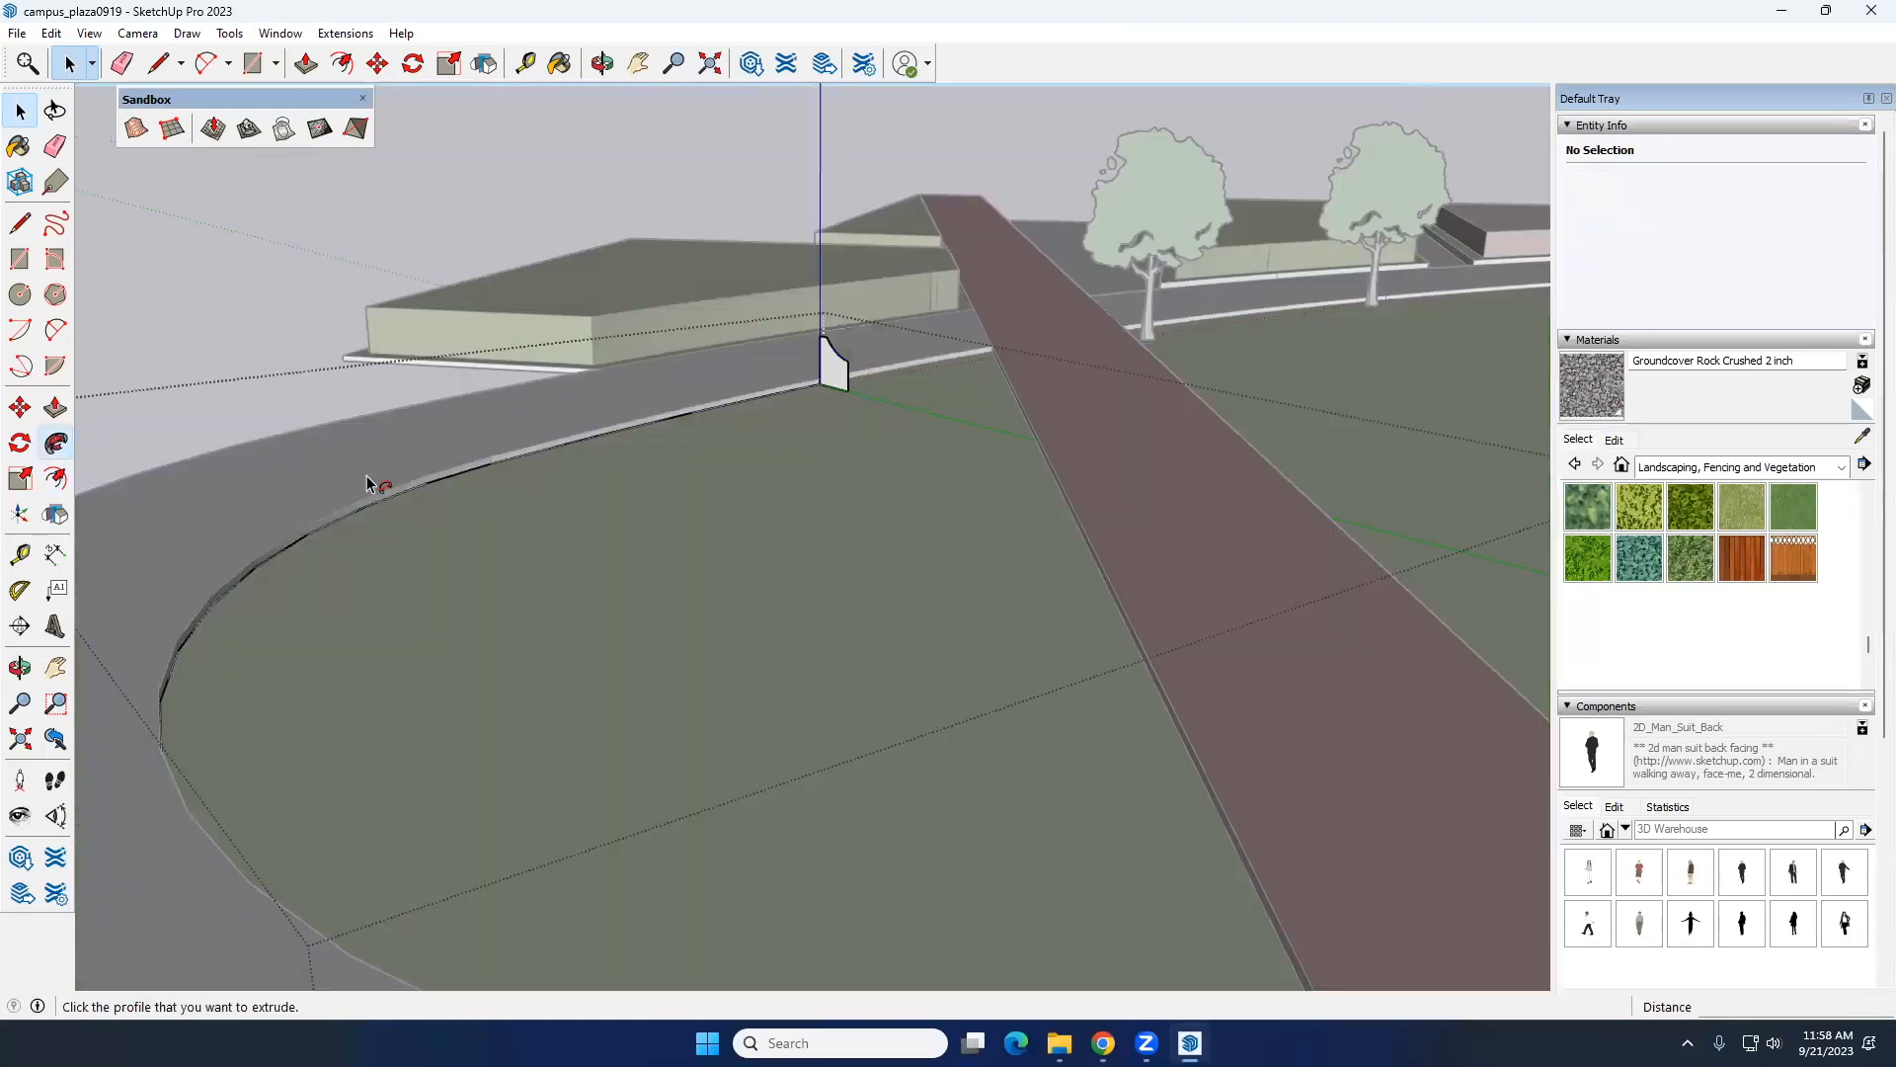
{"action": "left_click", "coordinate": [838, 370]}
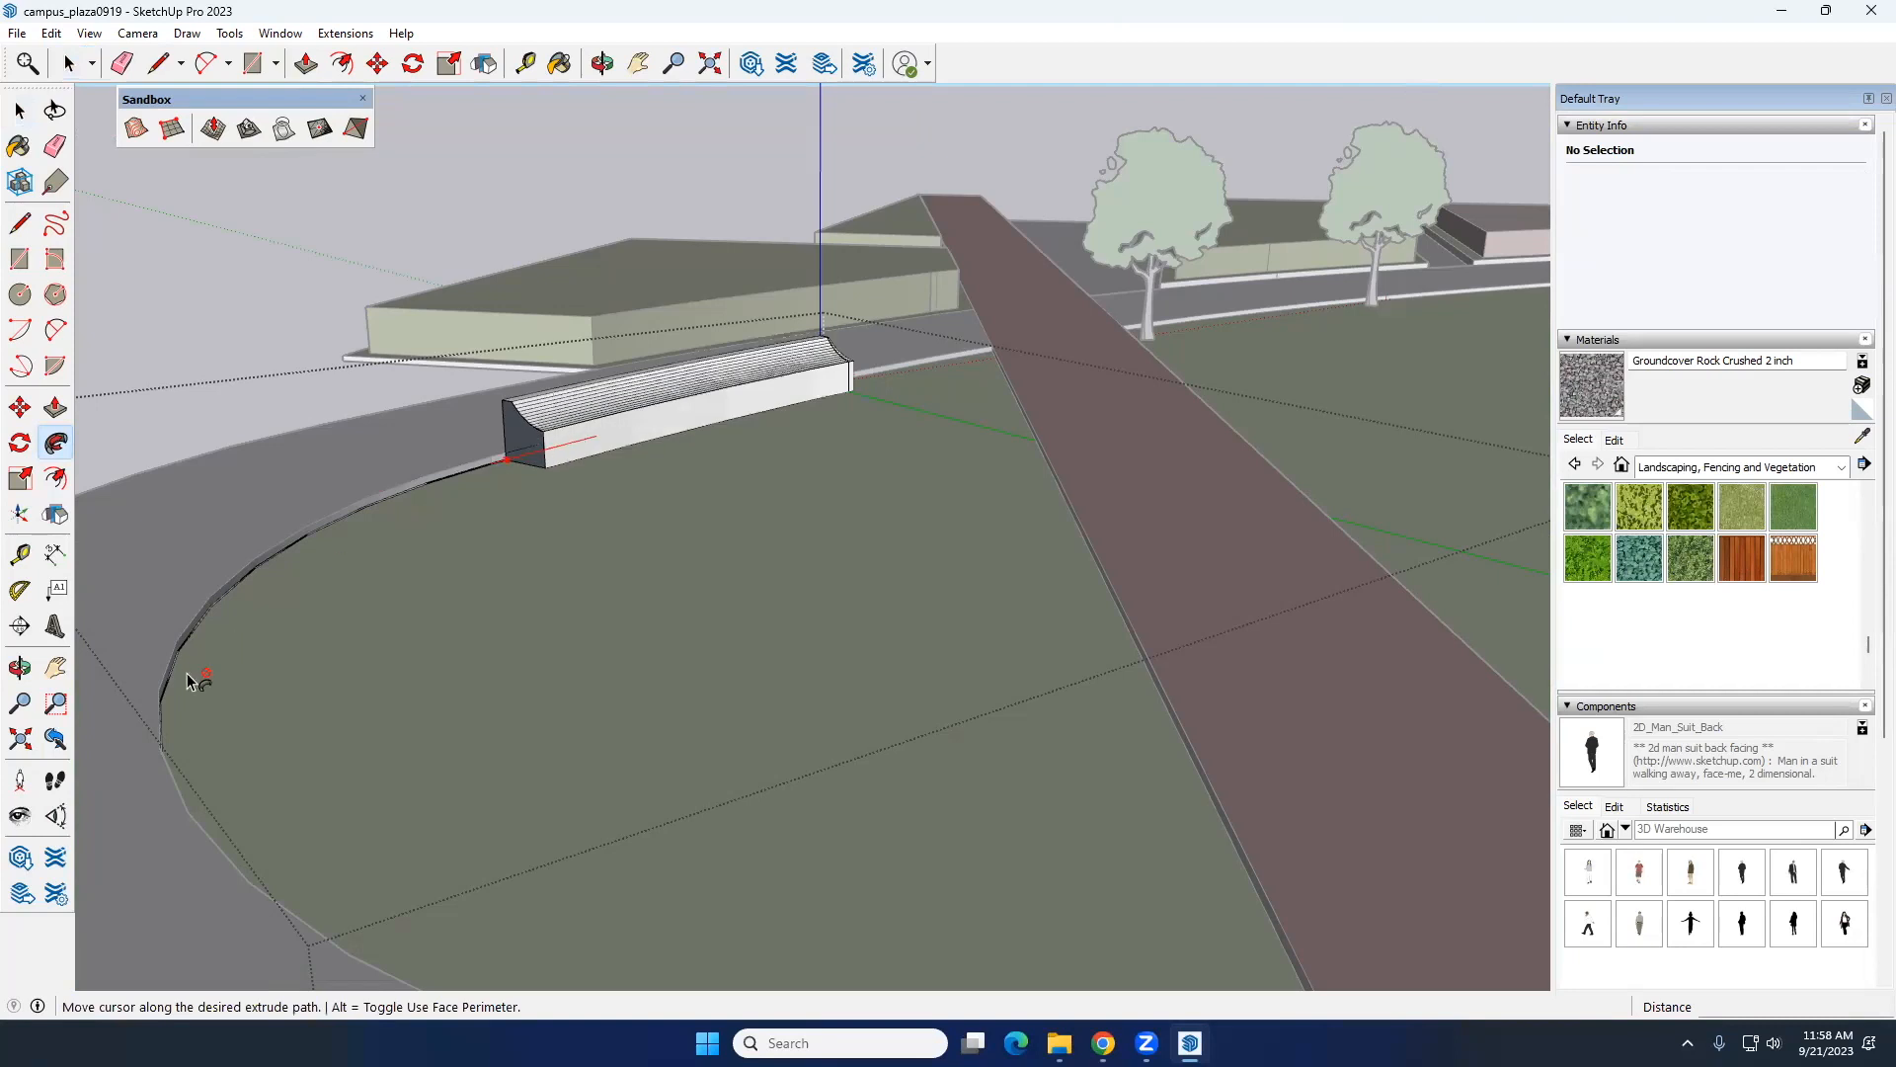
{"action": "left_click", "coordinate": [518, 450]}
{"action": "middle_click_drag", "start_coordinate": [530, 576], "coordinate": [862, 580]}
{"action": "key", "text": "ctrl+z"}
{"action": "left_click", "coordinate": [711, 368]}
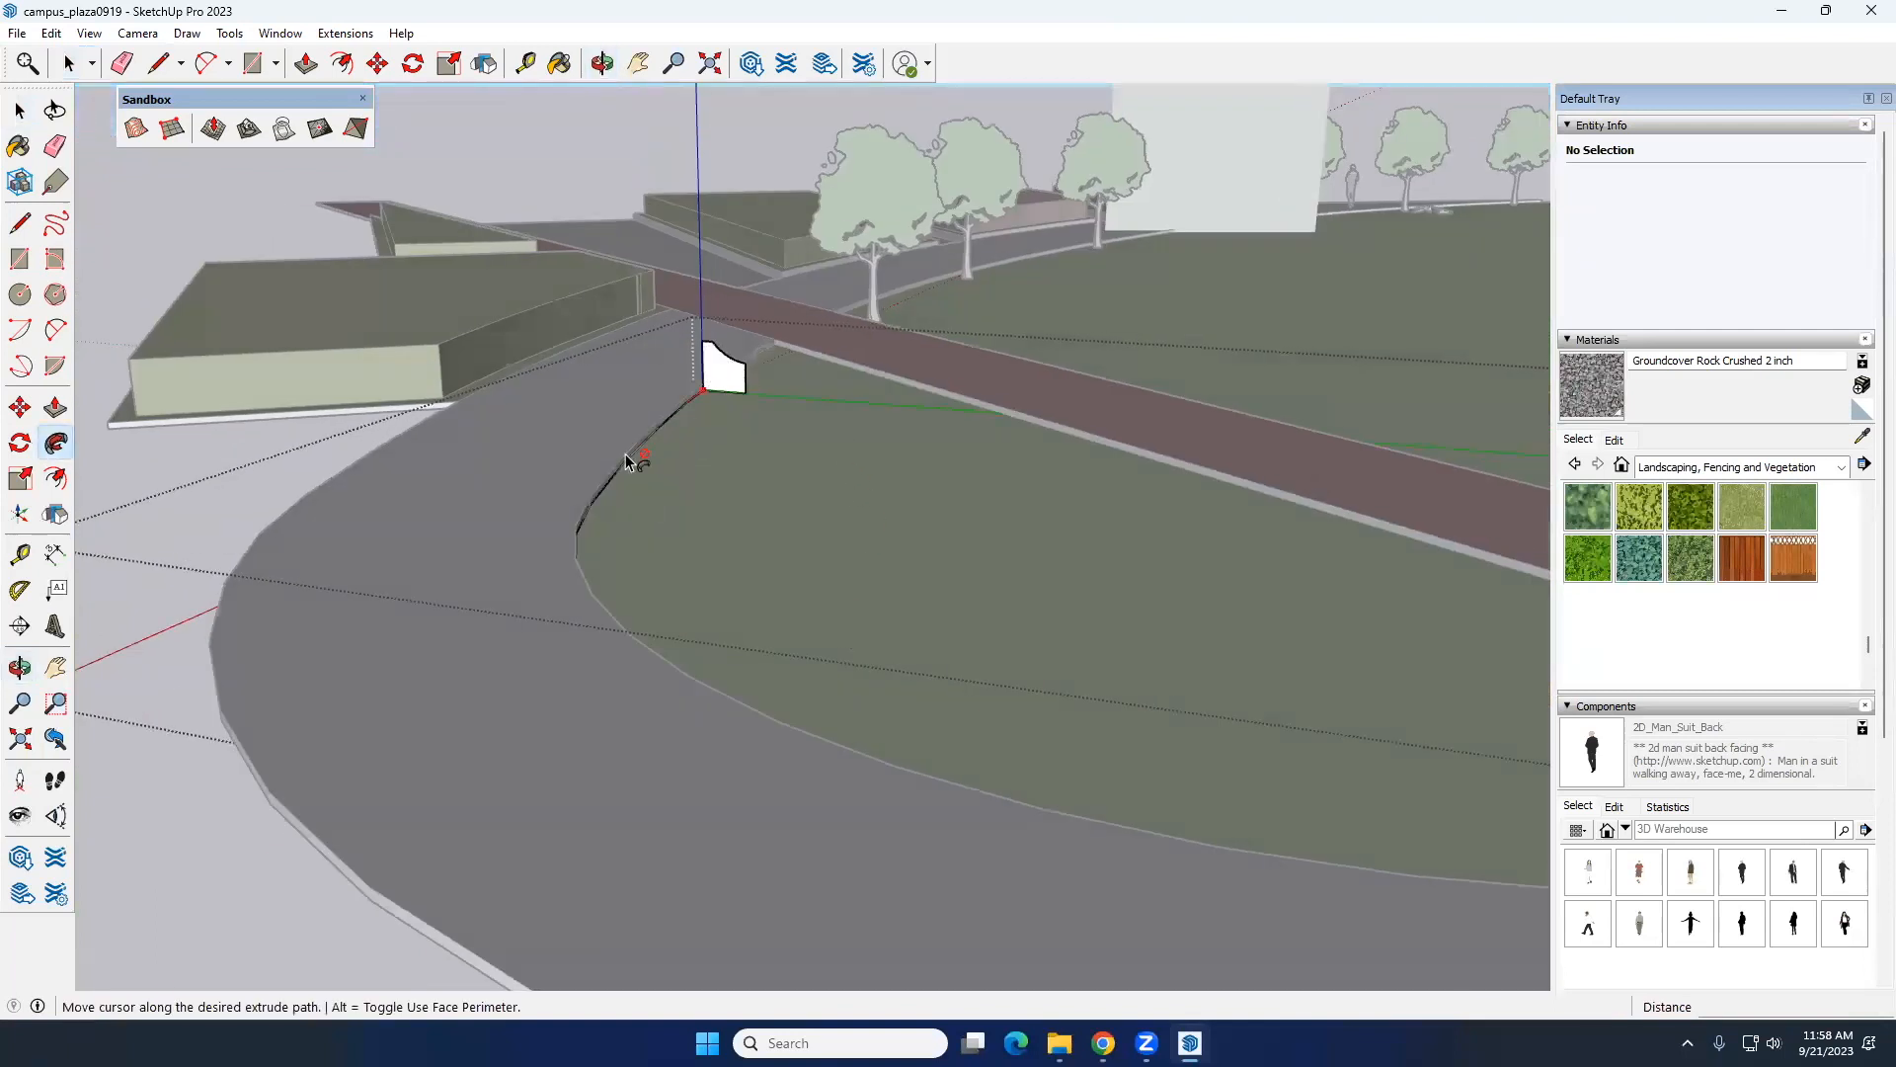
{"action": "key", "text": "Escape"}
{"action": "left_click", "coordinate": [724, 380]}
{"action": "key", "text": "Escape"}
Step: Sweep the bench profile with Follow Me along the grouped lawn edge and around its bend, and leave the group
{"action": "middle_click_drag", "start_coordinate": [761, 465], "coordinate": [728, 375]}
{"action": "left_click", "coordinate": [728, 375]}
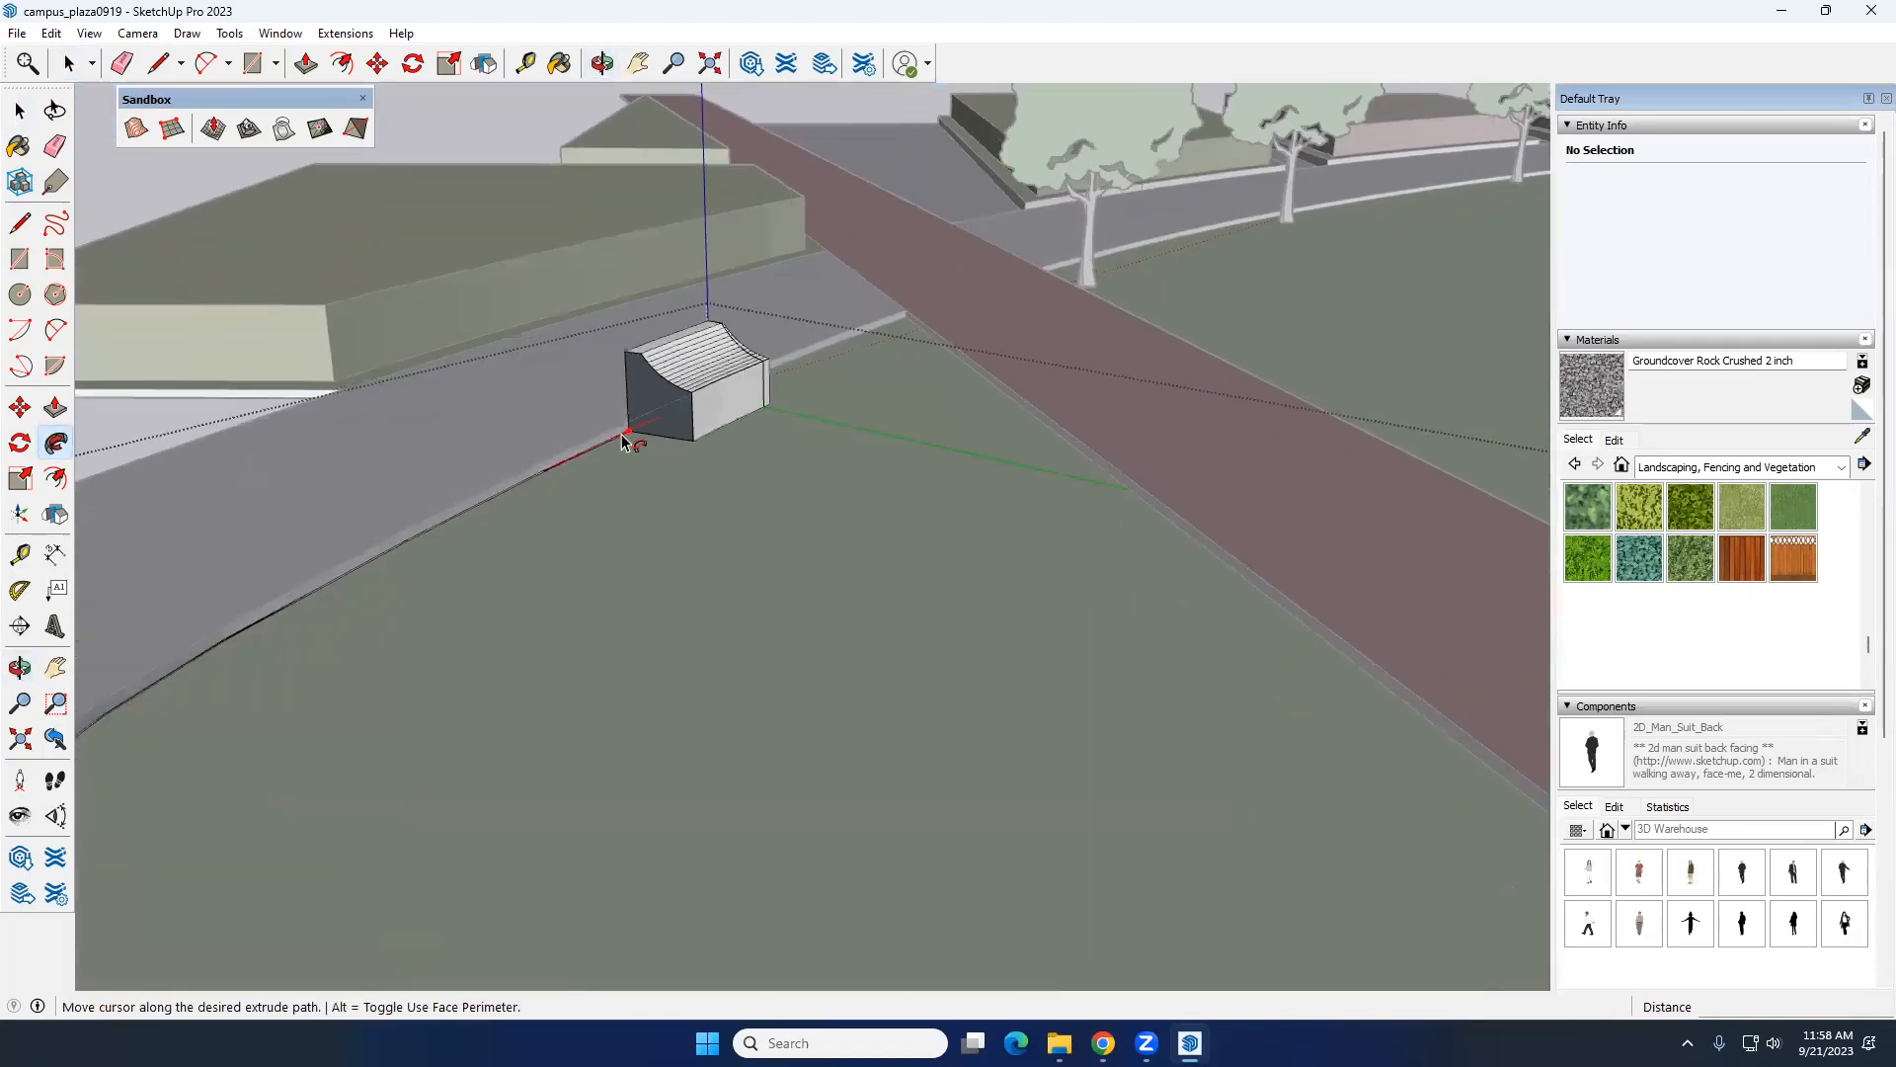
{"action": "scroll", "coordinate": [484, 508], "scroll_direction": "down", "scroll_amount": 5}
{"action": "middle_click_drag", "start_coordinate": [444, 525], "coordinate": [452, 464]}
{"action": "scroll", "coordinate": [451, 464], "scroll_direction": "up", "scroll_amount": 4}
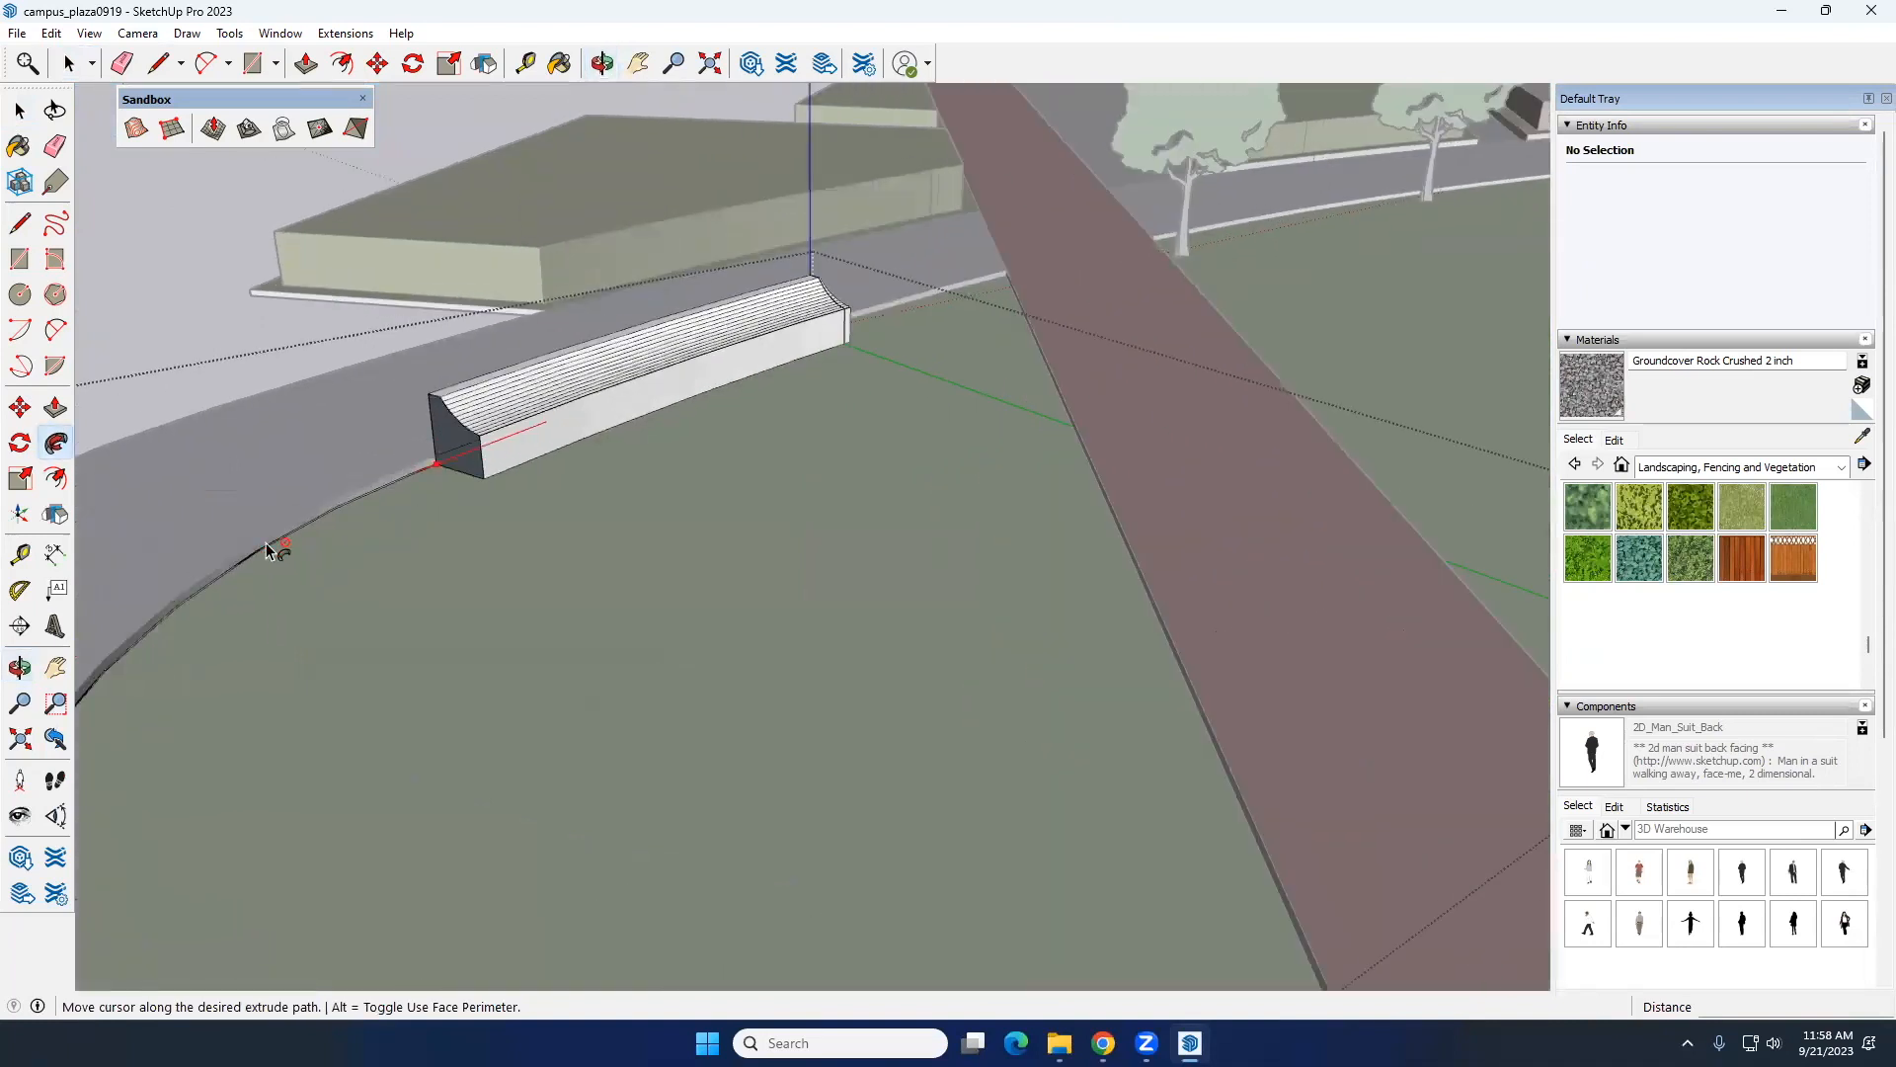
{"action": "middle_click_drag", "start_coordinate": [191, 597], "coordinate": [392, 417], "text": "shift"}
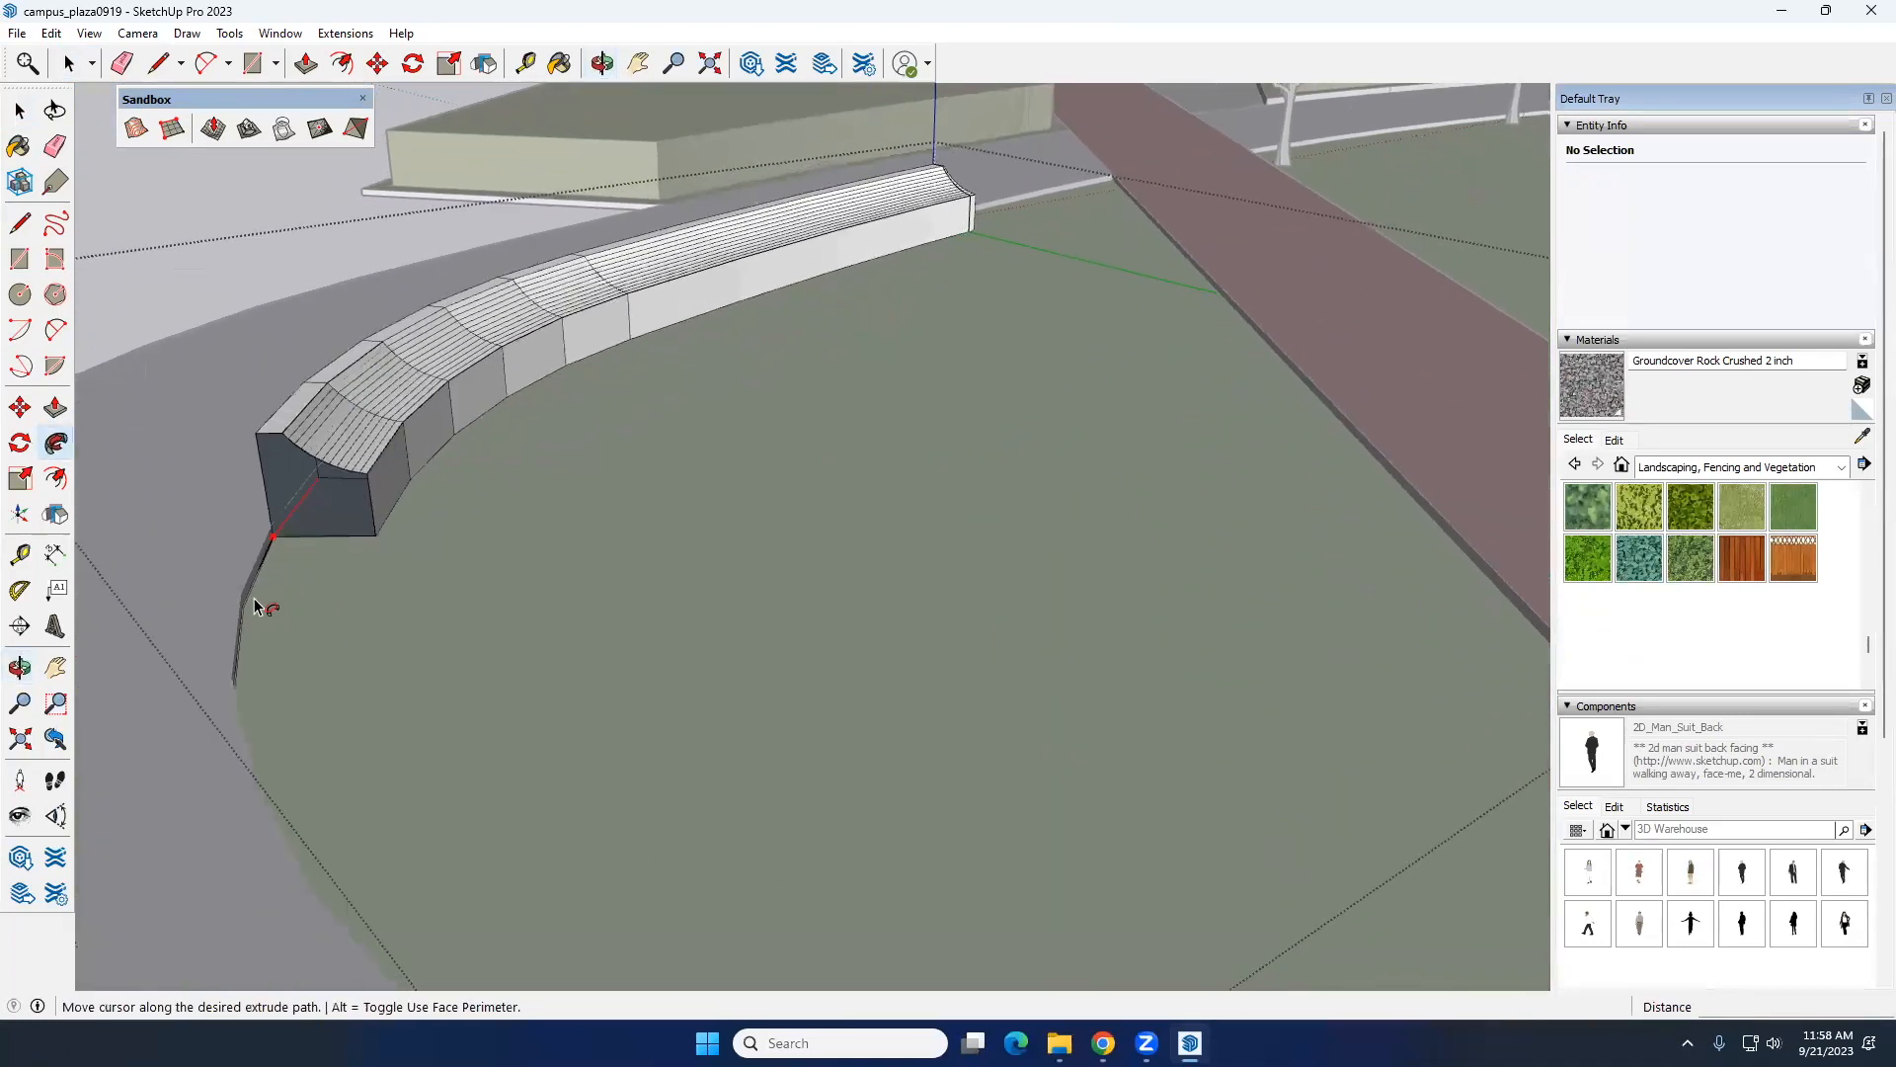
{"action": "left_click", "coordinate": [247, 693]}
{"action": "key", "text": "space"}
{"action": "scroll", "coordinate": [435, 448], "scroll_direction": "down", "scroll_amount": 4}
{"action": "middle_click_drag", "start_coordinate": [435, 448], "coordinate": [297, 443]}
{"action": "middle_click_drag", "start_coordinate": [440, 186], "coordinate": [502, 642]}
{"action": "middle_click_drag", "start_coordinate": [536, 421], "coordinate": [597, 420]}
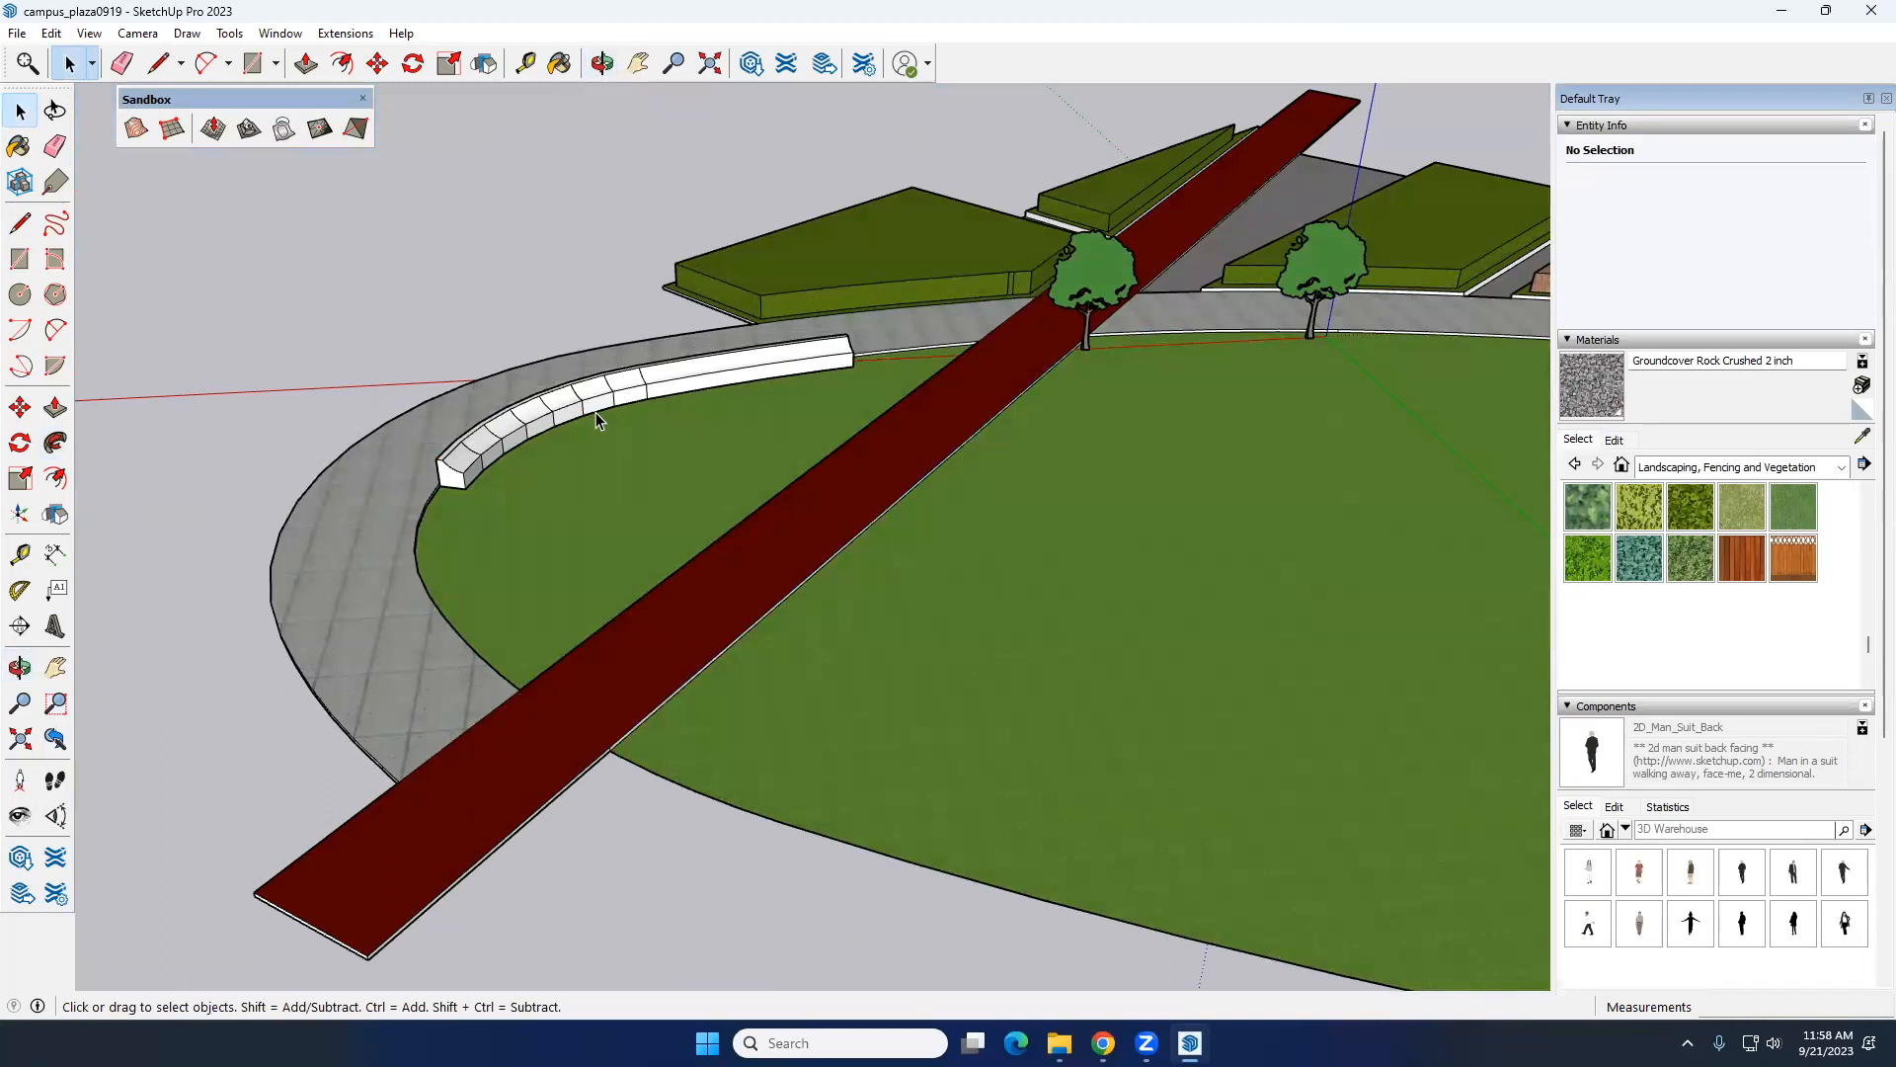
Step: Paint the whole bench group with the Wood Fence material and clear the selection
{"action": "scroll", "coordinate": [573, 419], "scroll_direction": "up", "scroll_amount": 5}
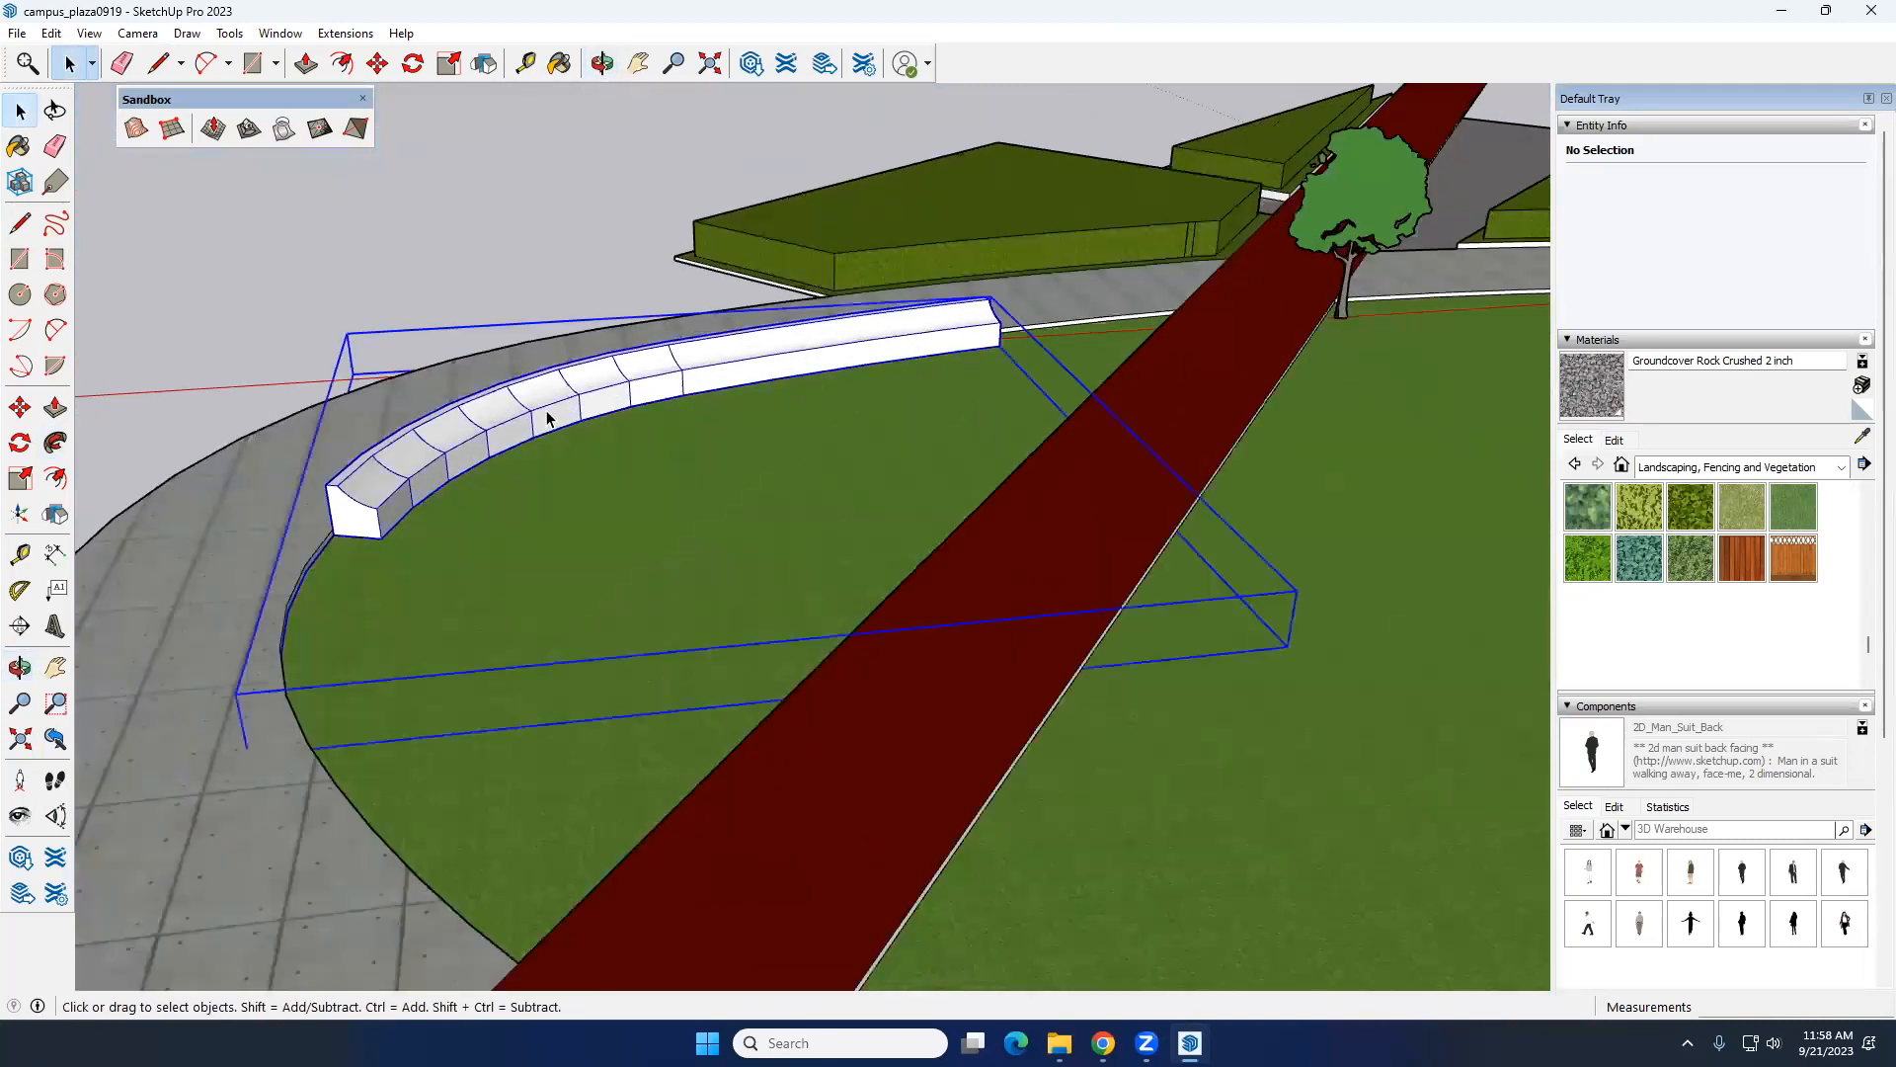
{"action": "left_click", "coordinate": [548, 418]}
{"action": "left_click", "coordinate": [1734, 563]}
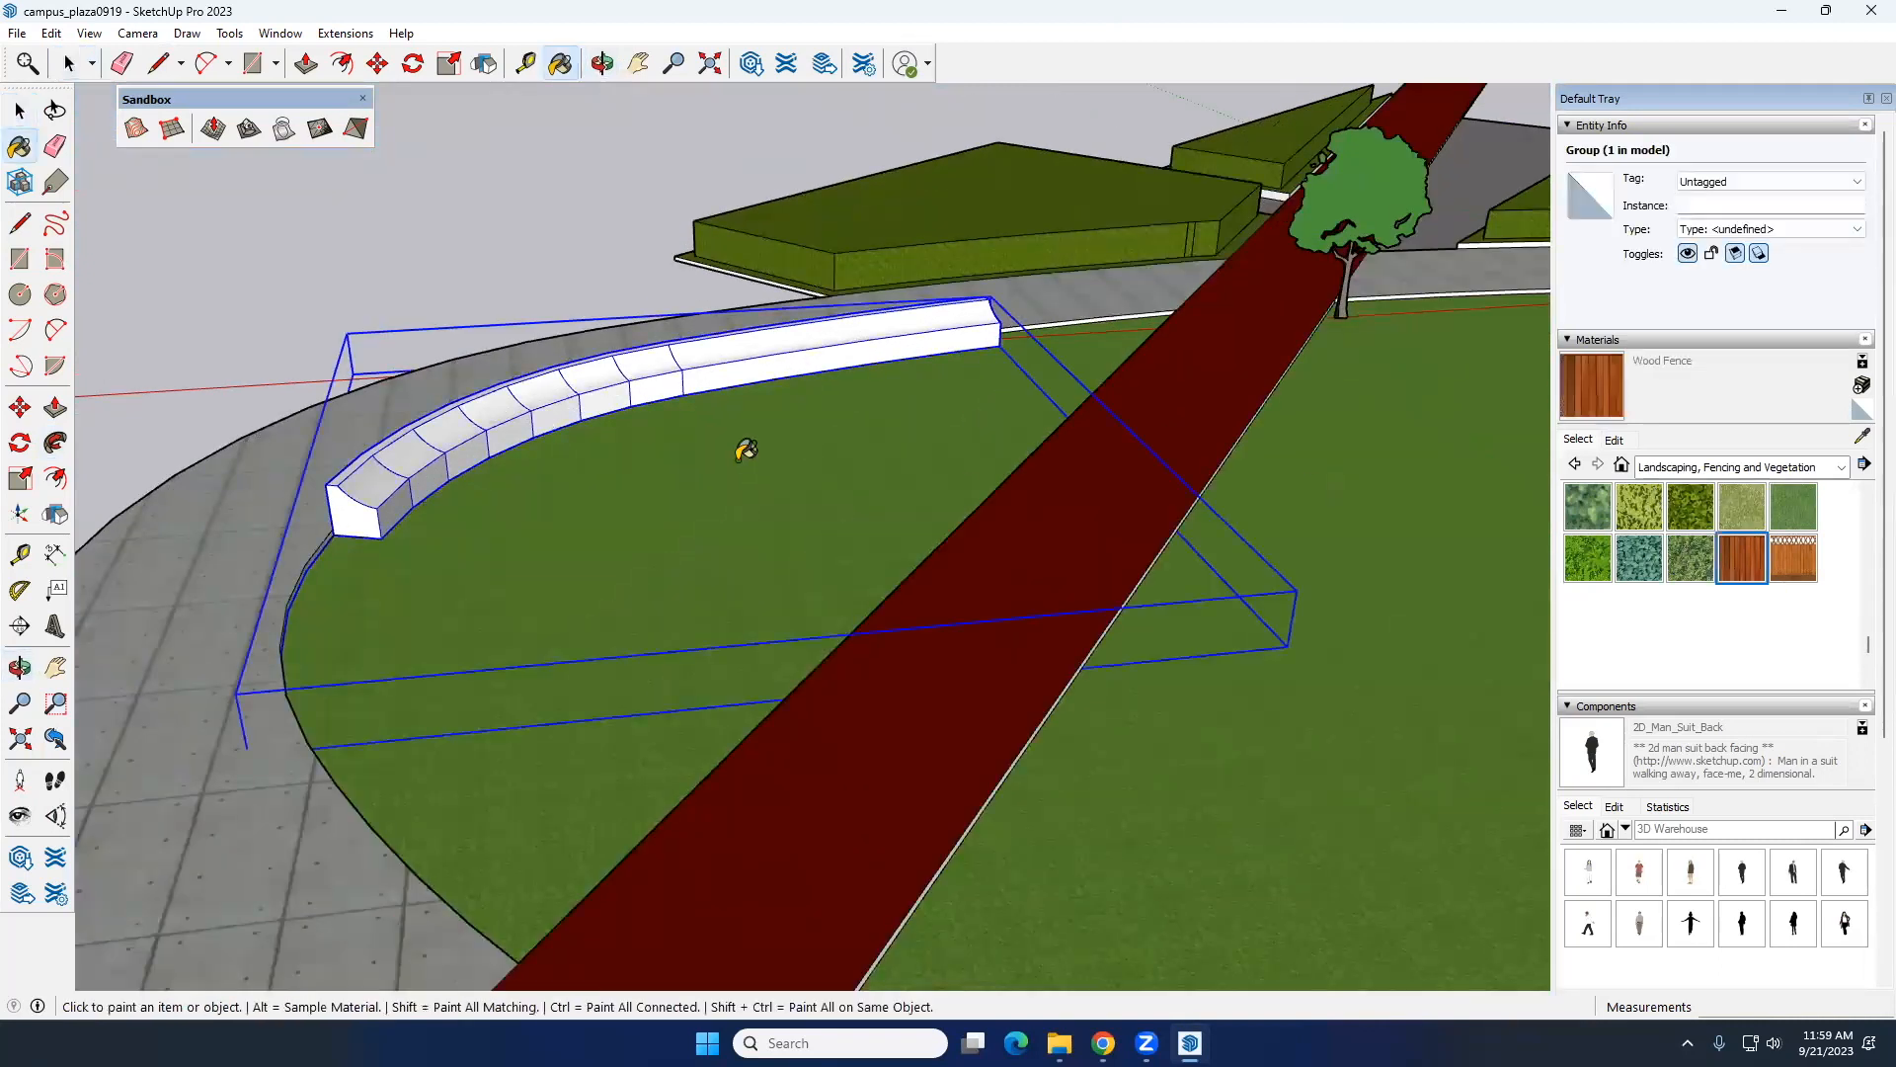
{"action": "left_click", "coordinate": [673, 390]}
{"action": "key", "text": "space"}
{"action": "left_click", "coordinate": [599, 220]}
{"action": "mouse_move", "coordinate": [726, 403]}
{"action": "middle_mouse_down"}
{"action": "mouse_move", "coordinate": [834, 348]}
{"action": "mouse_move", "coordinate": [1132, 395]}
{"action": "middle_mouse_up"}
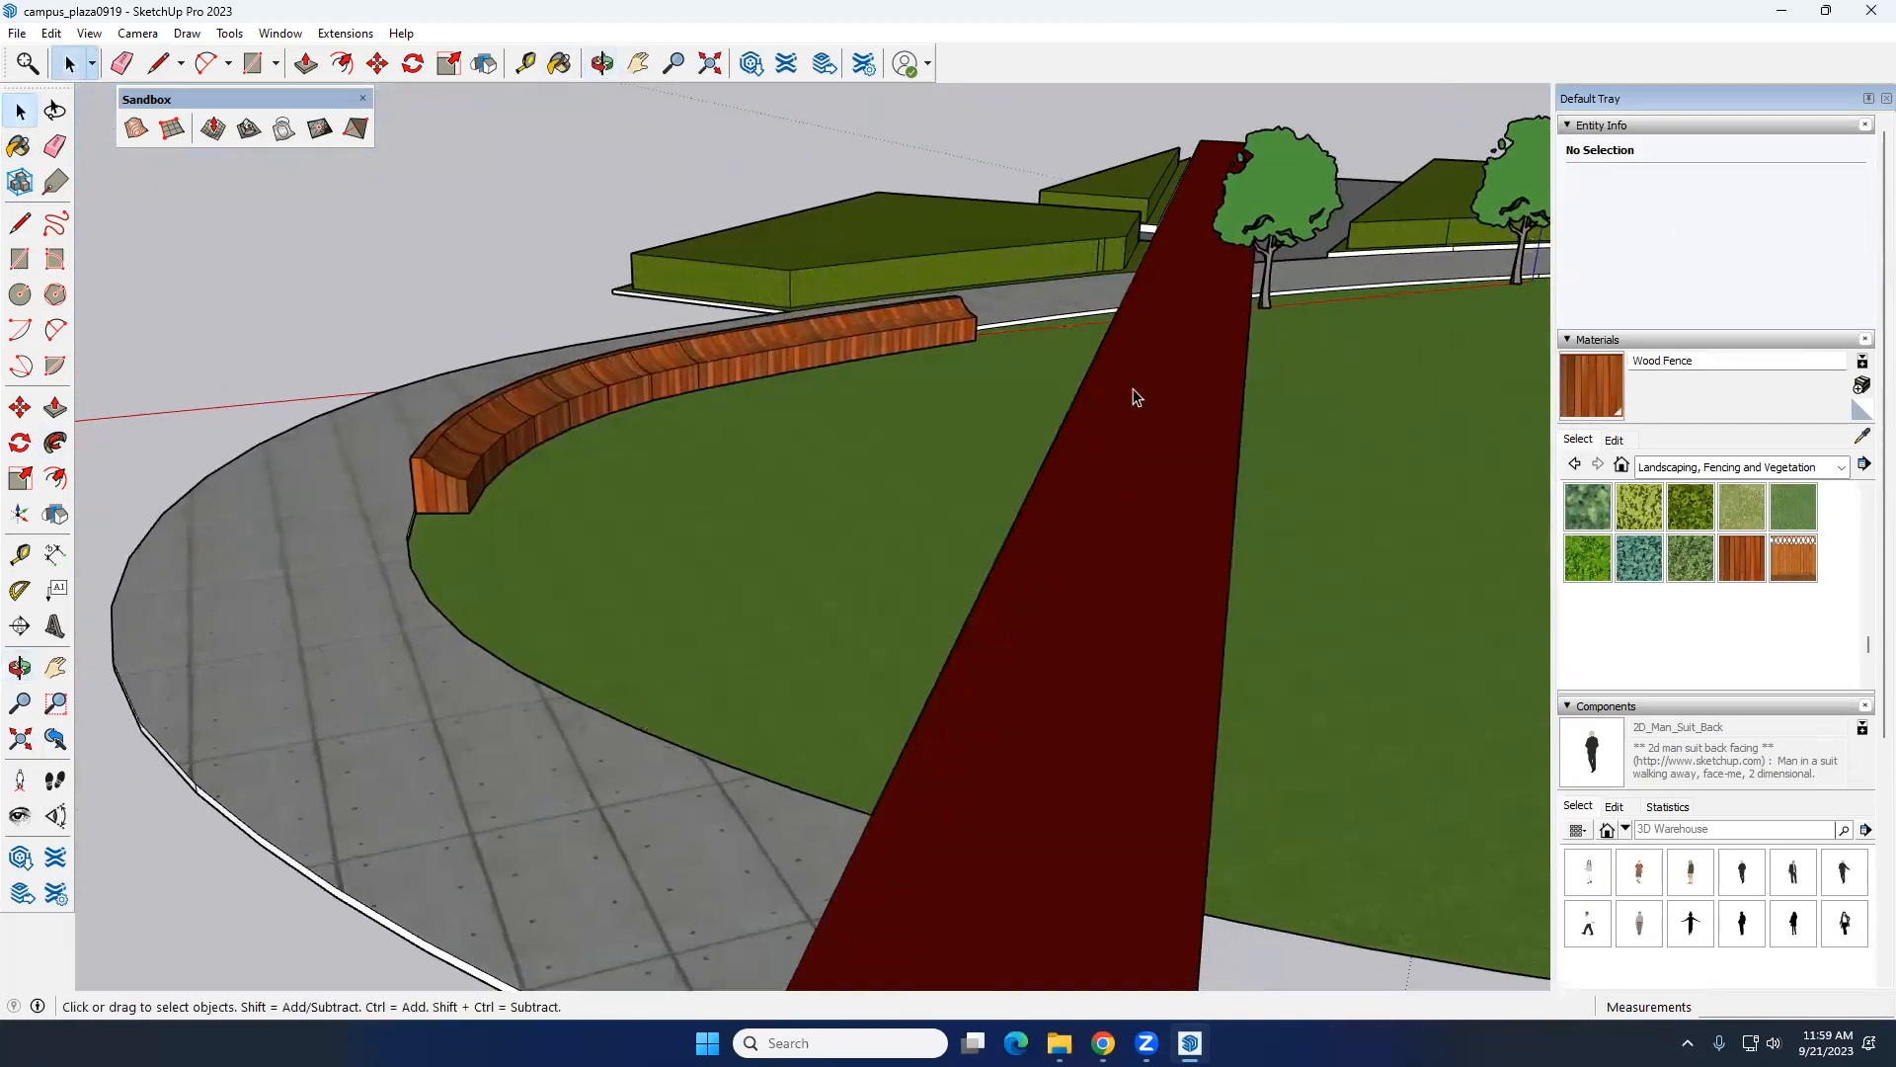
Step: Look through the People component collections for a figure to place near the bench
{"action": "left_click", "coordinate": [1693, 828]}
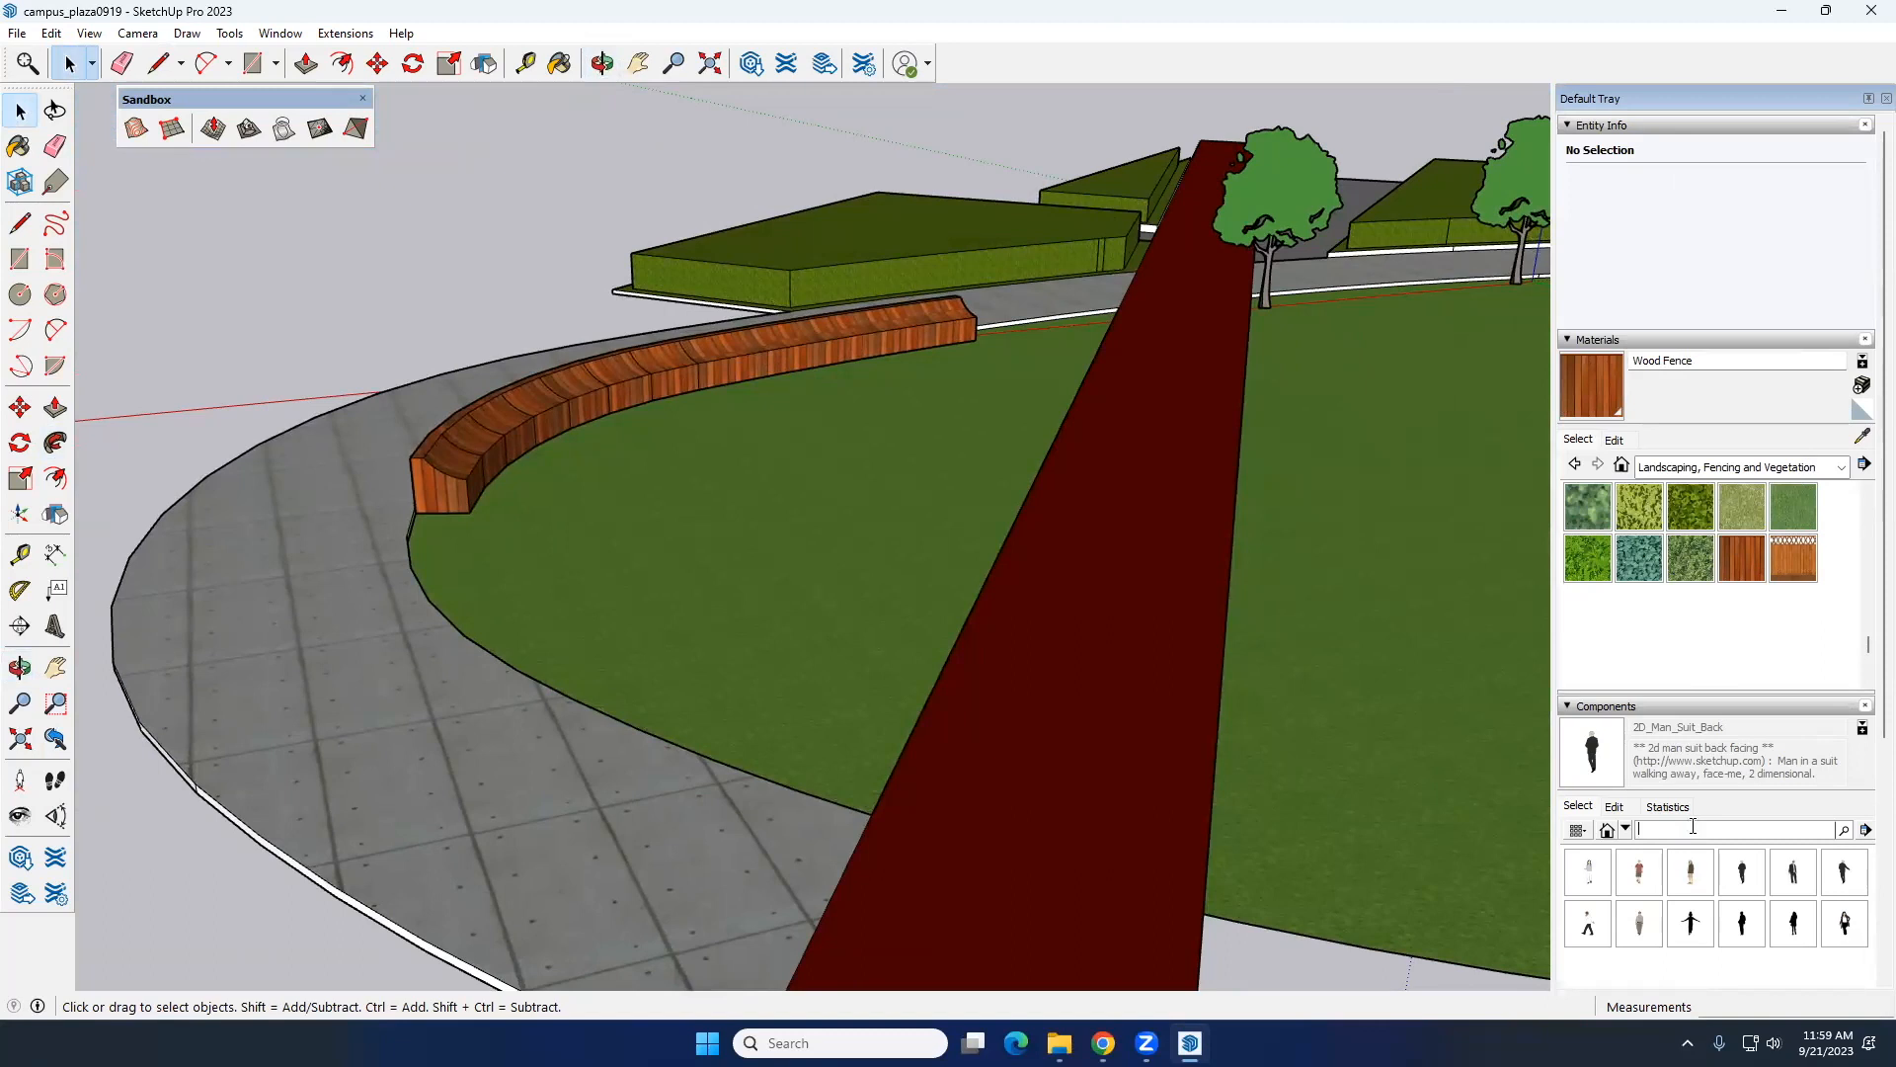
{"action": "left_click", "coordinate": [1625, 830]}
{"action": "left_click", "coordinate": [1668, 991]}
{"action": "left_click", "coordinate": [1625, 832]}
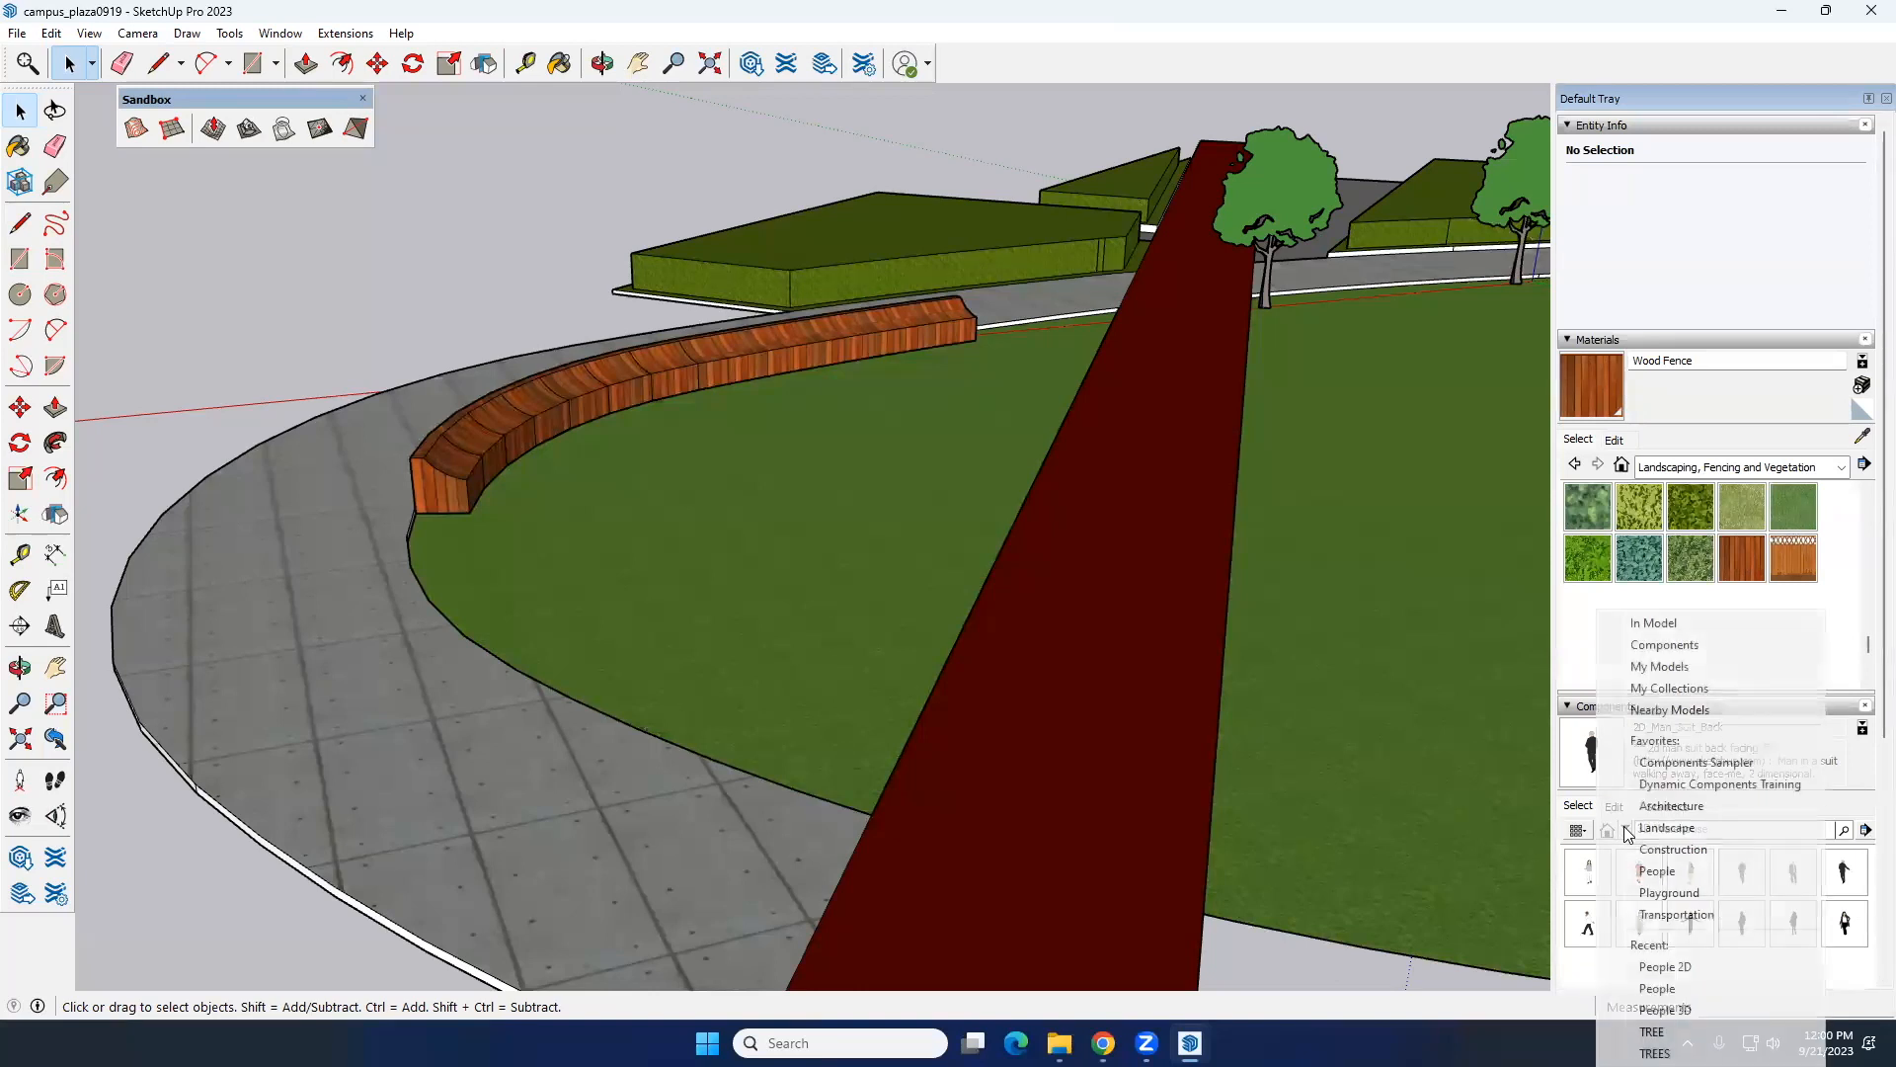
{"action": "left_click", "coordinate": [1697, 859]}
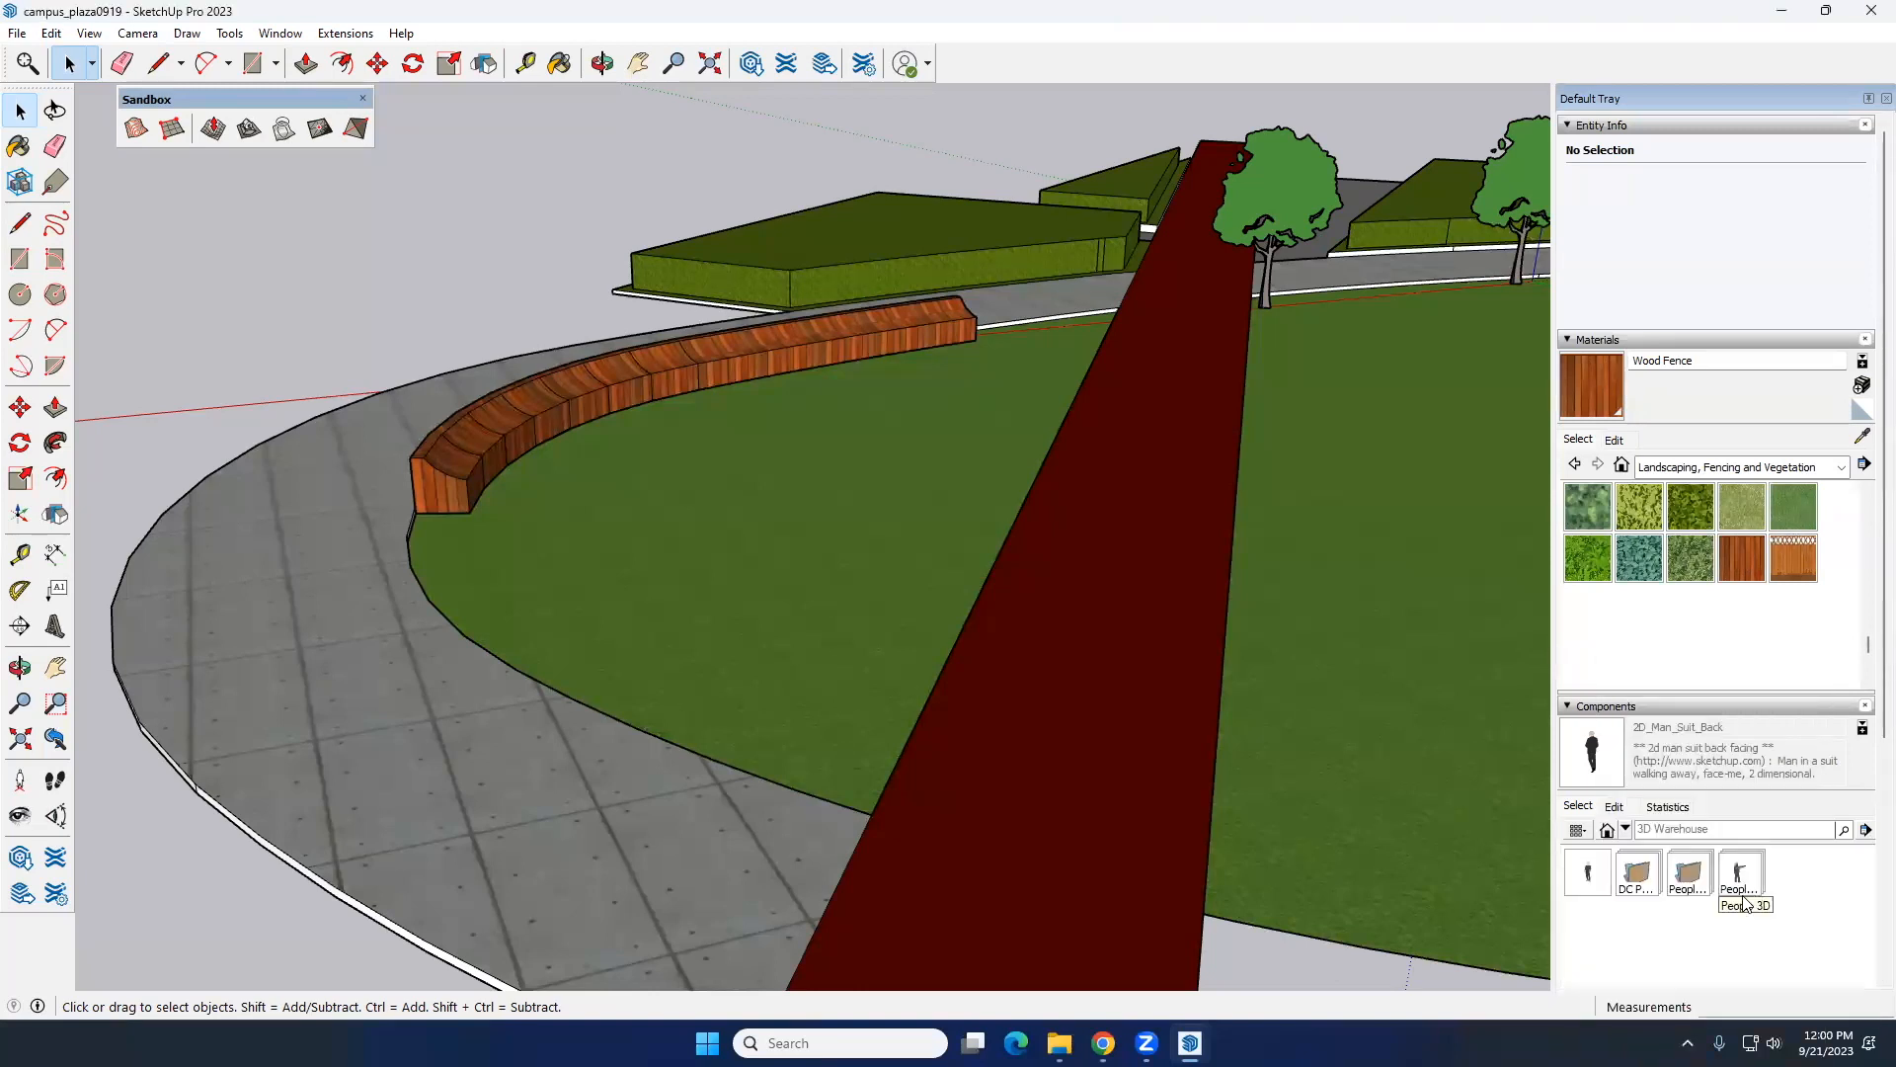
{"action": "left_click", "coordinate": [1655, 879]}
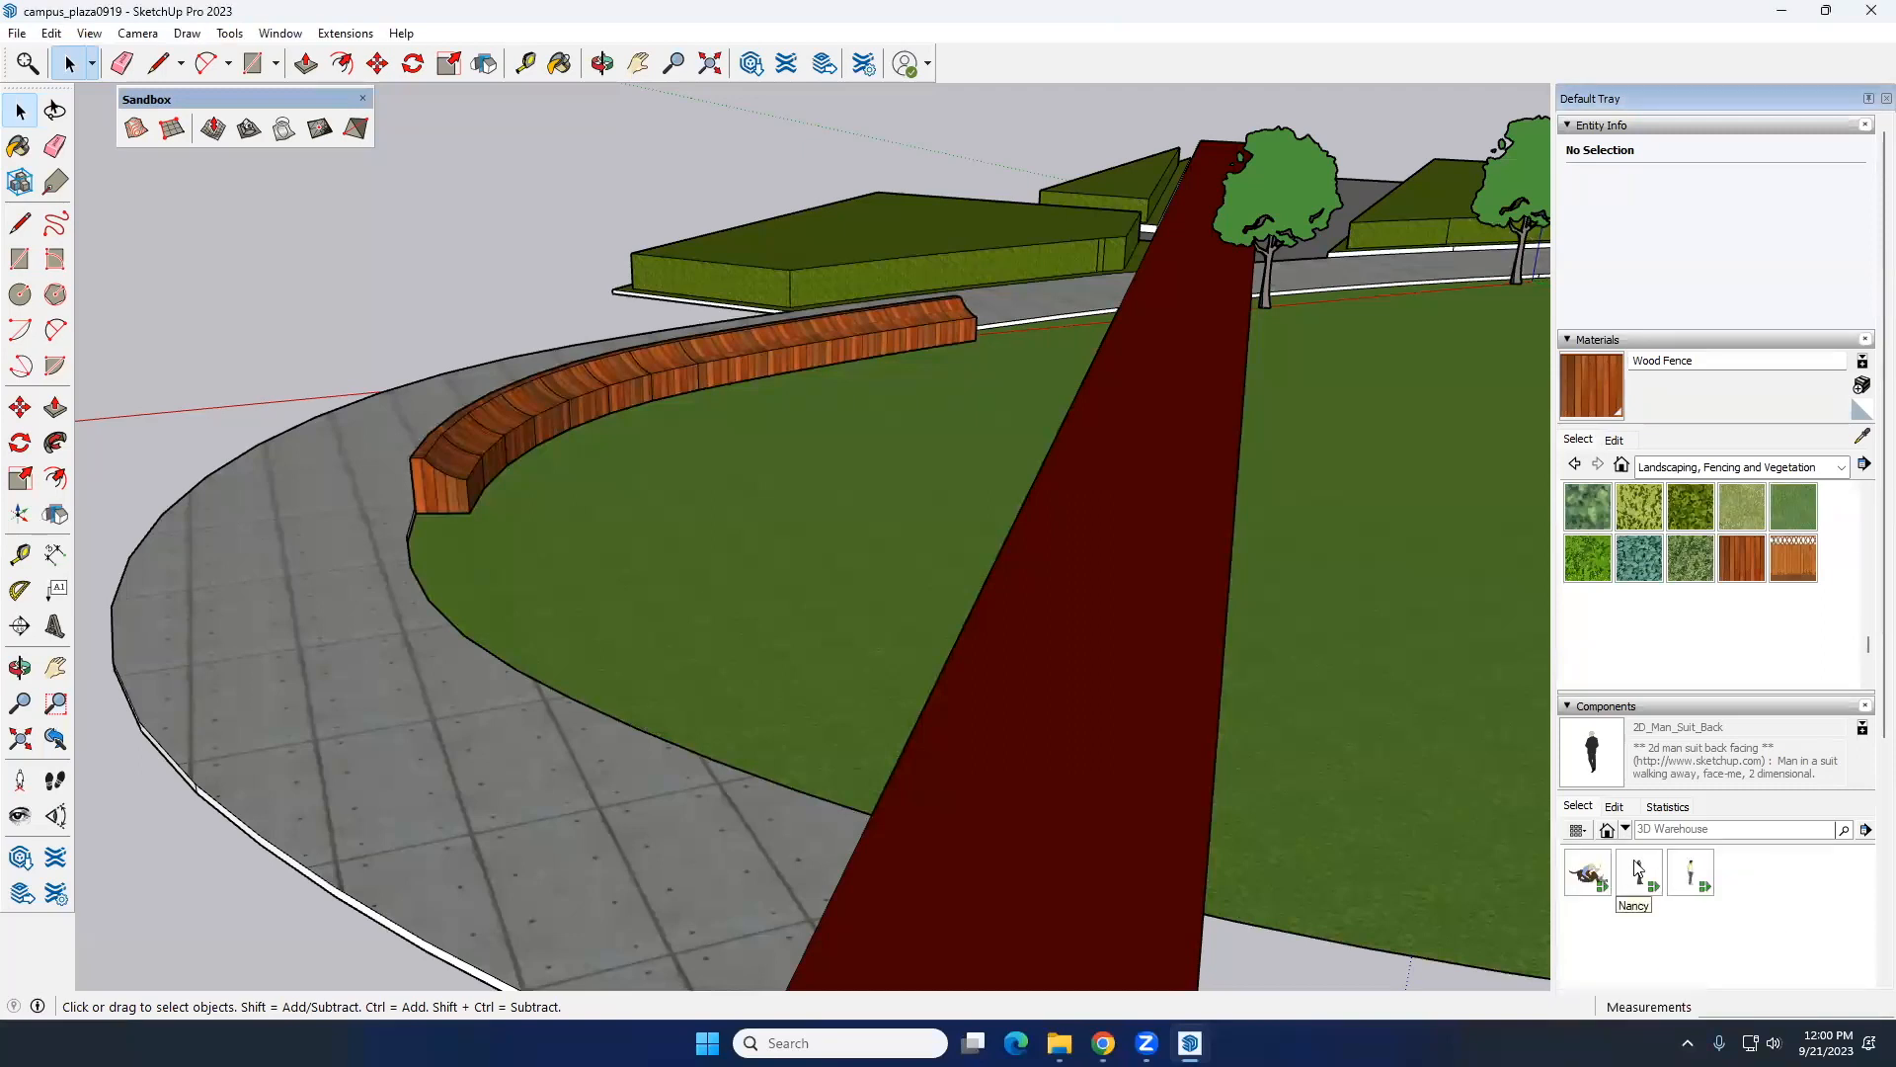
{"action": "left_click", "coordinate": [1624, 829]}
{"action": "left_click", "coordinate": [1662, 874]}
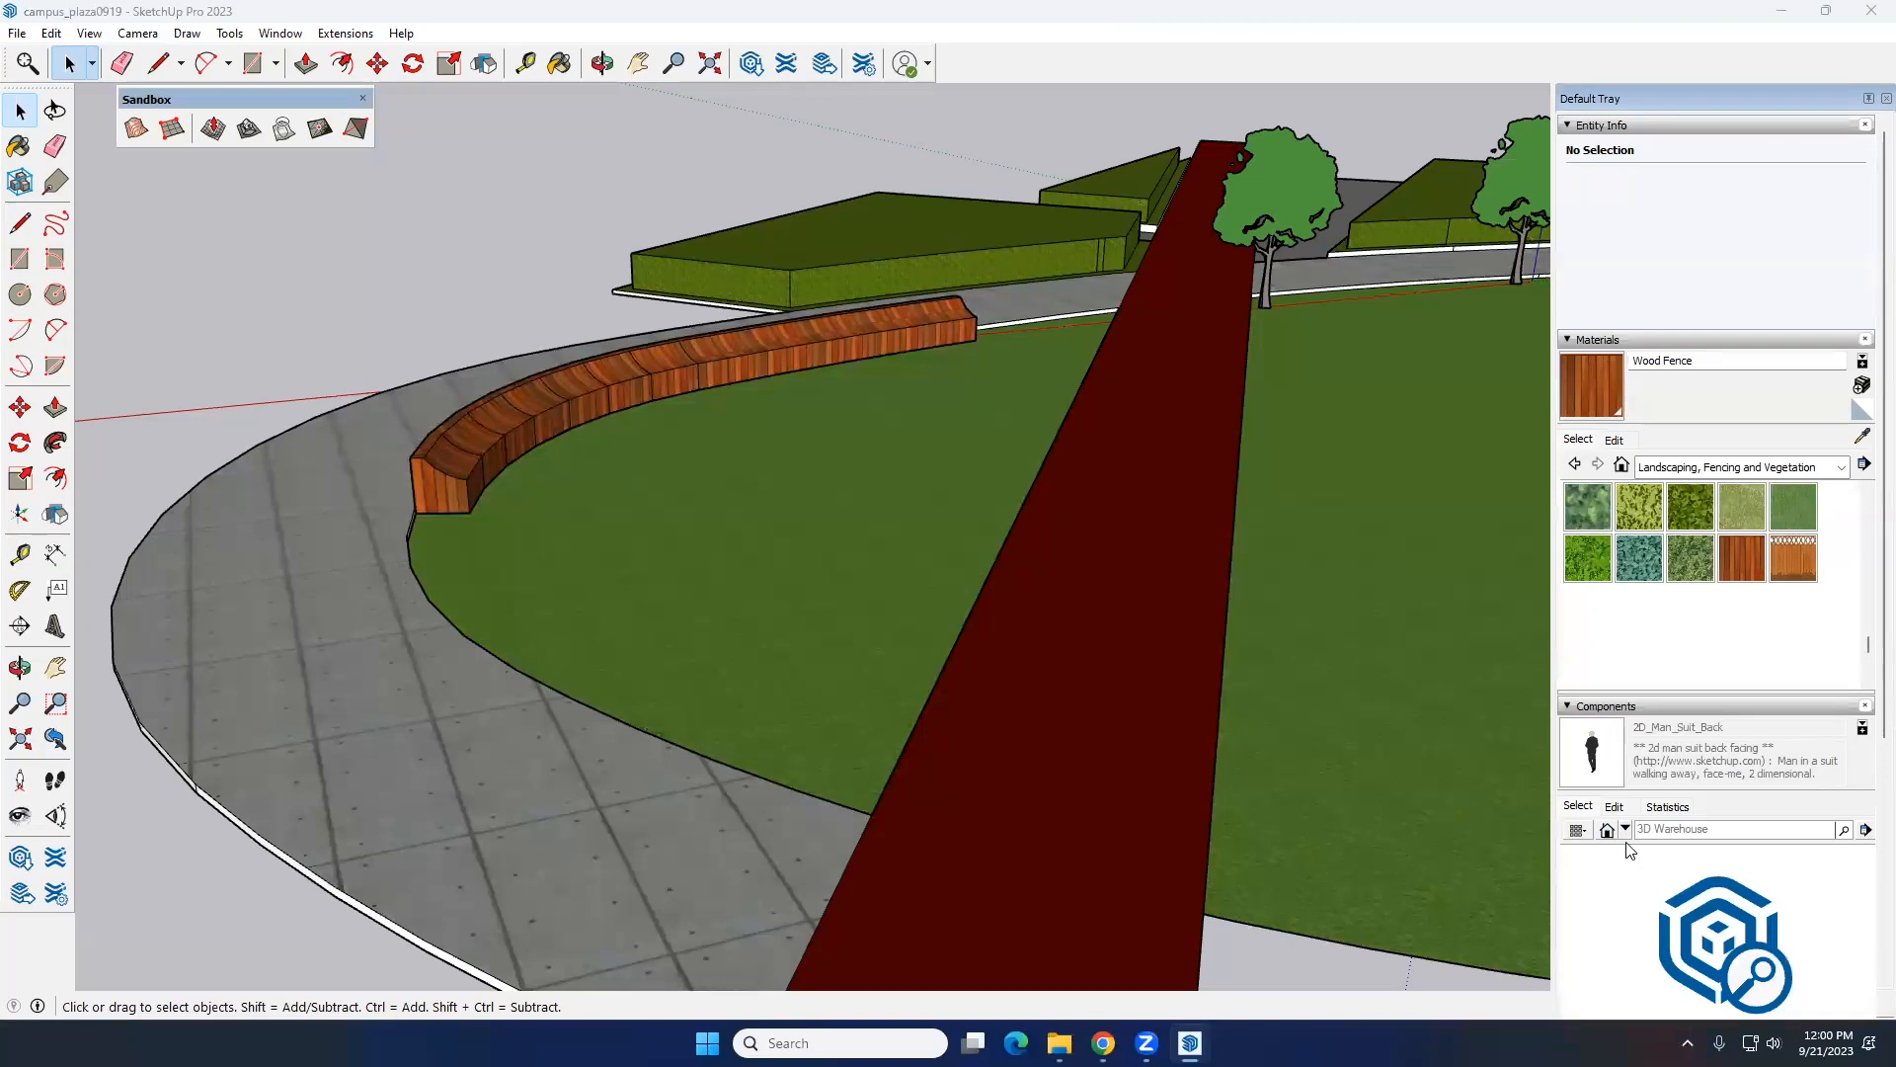
{"action": "left_click", "coordinate": [1694, 887]}
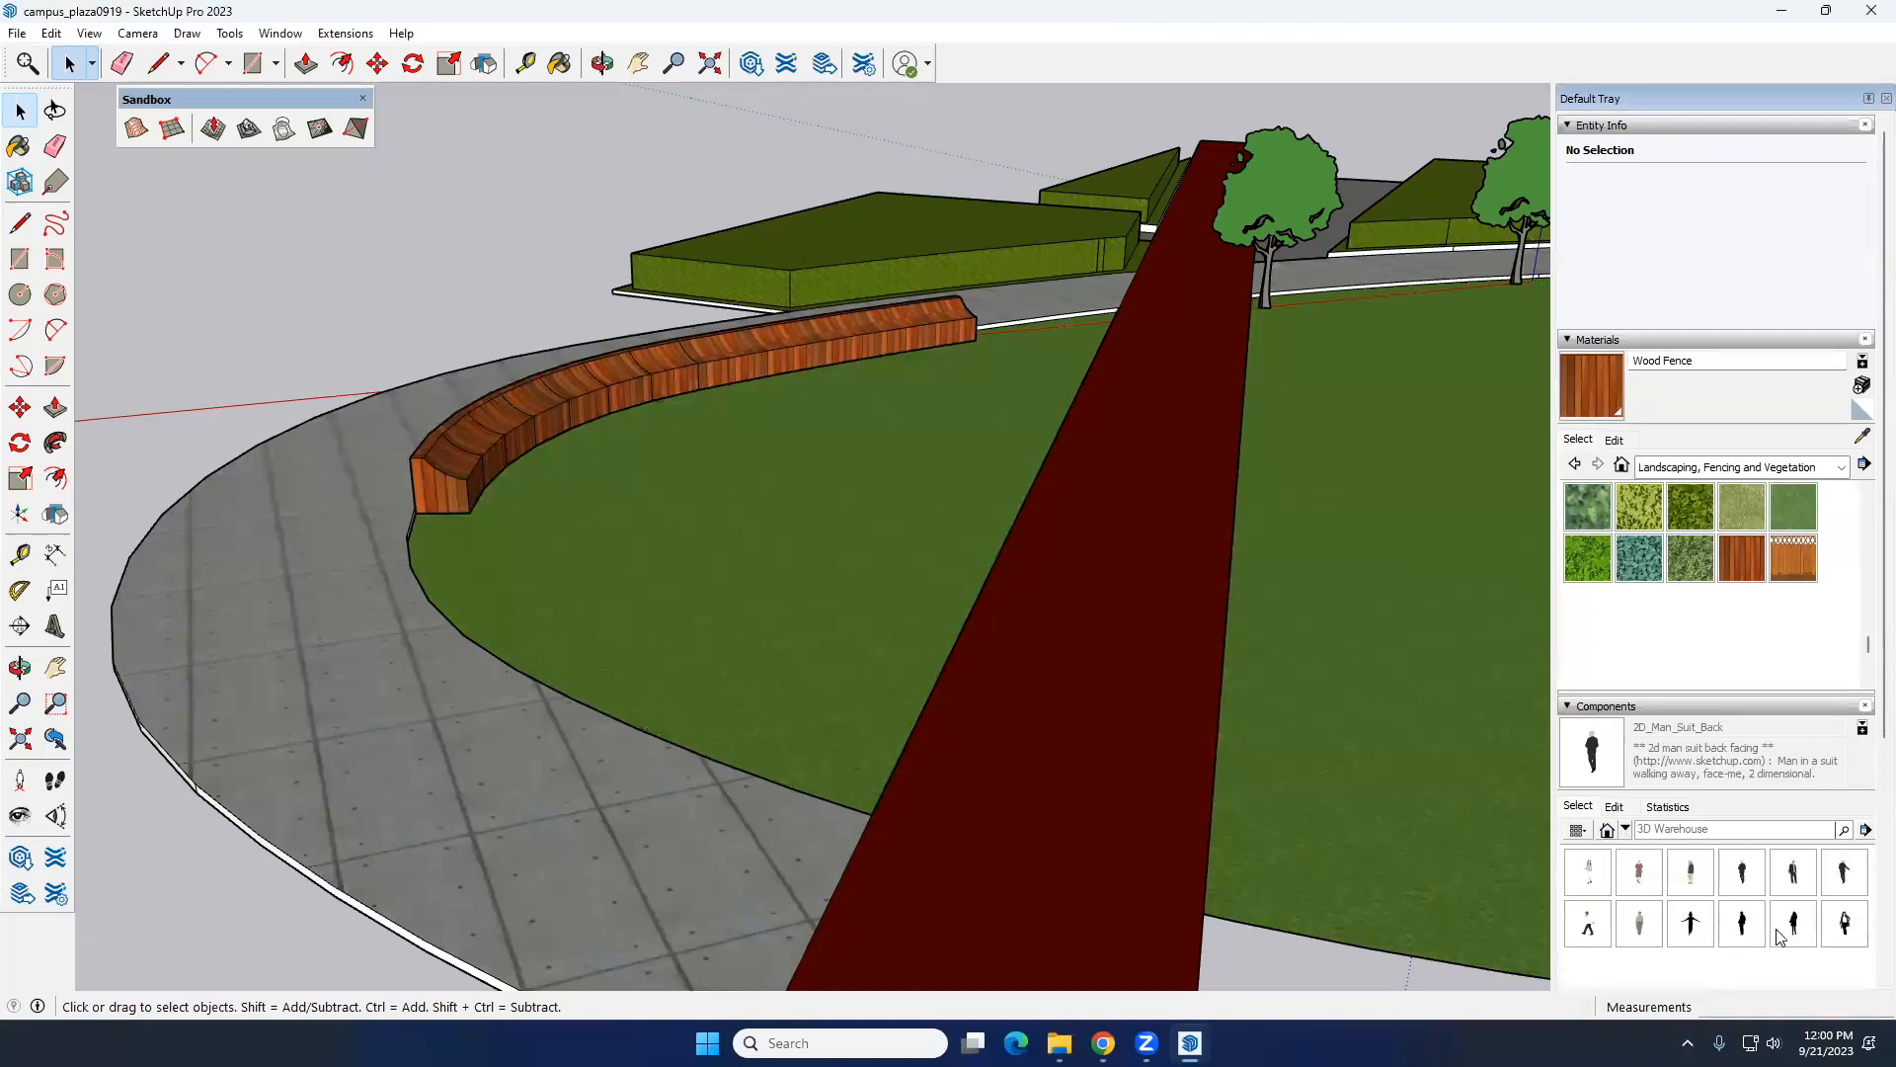
Step: Search the 3D Warehouse for "PEOPLE SIT" and open a collection of people from the results
{"action": "left_click", "coordinate": [1708, 829]}
{"action": "type", "text": "PEOPLE SIT"}
{"action": "key", "text": "Return"}
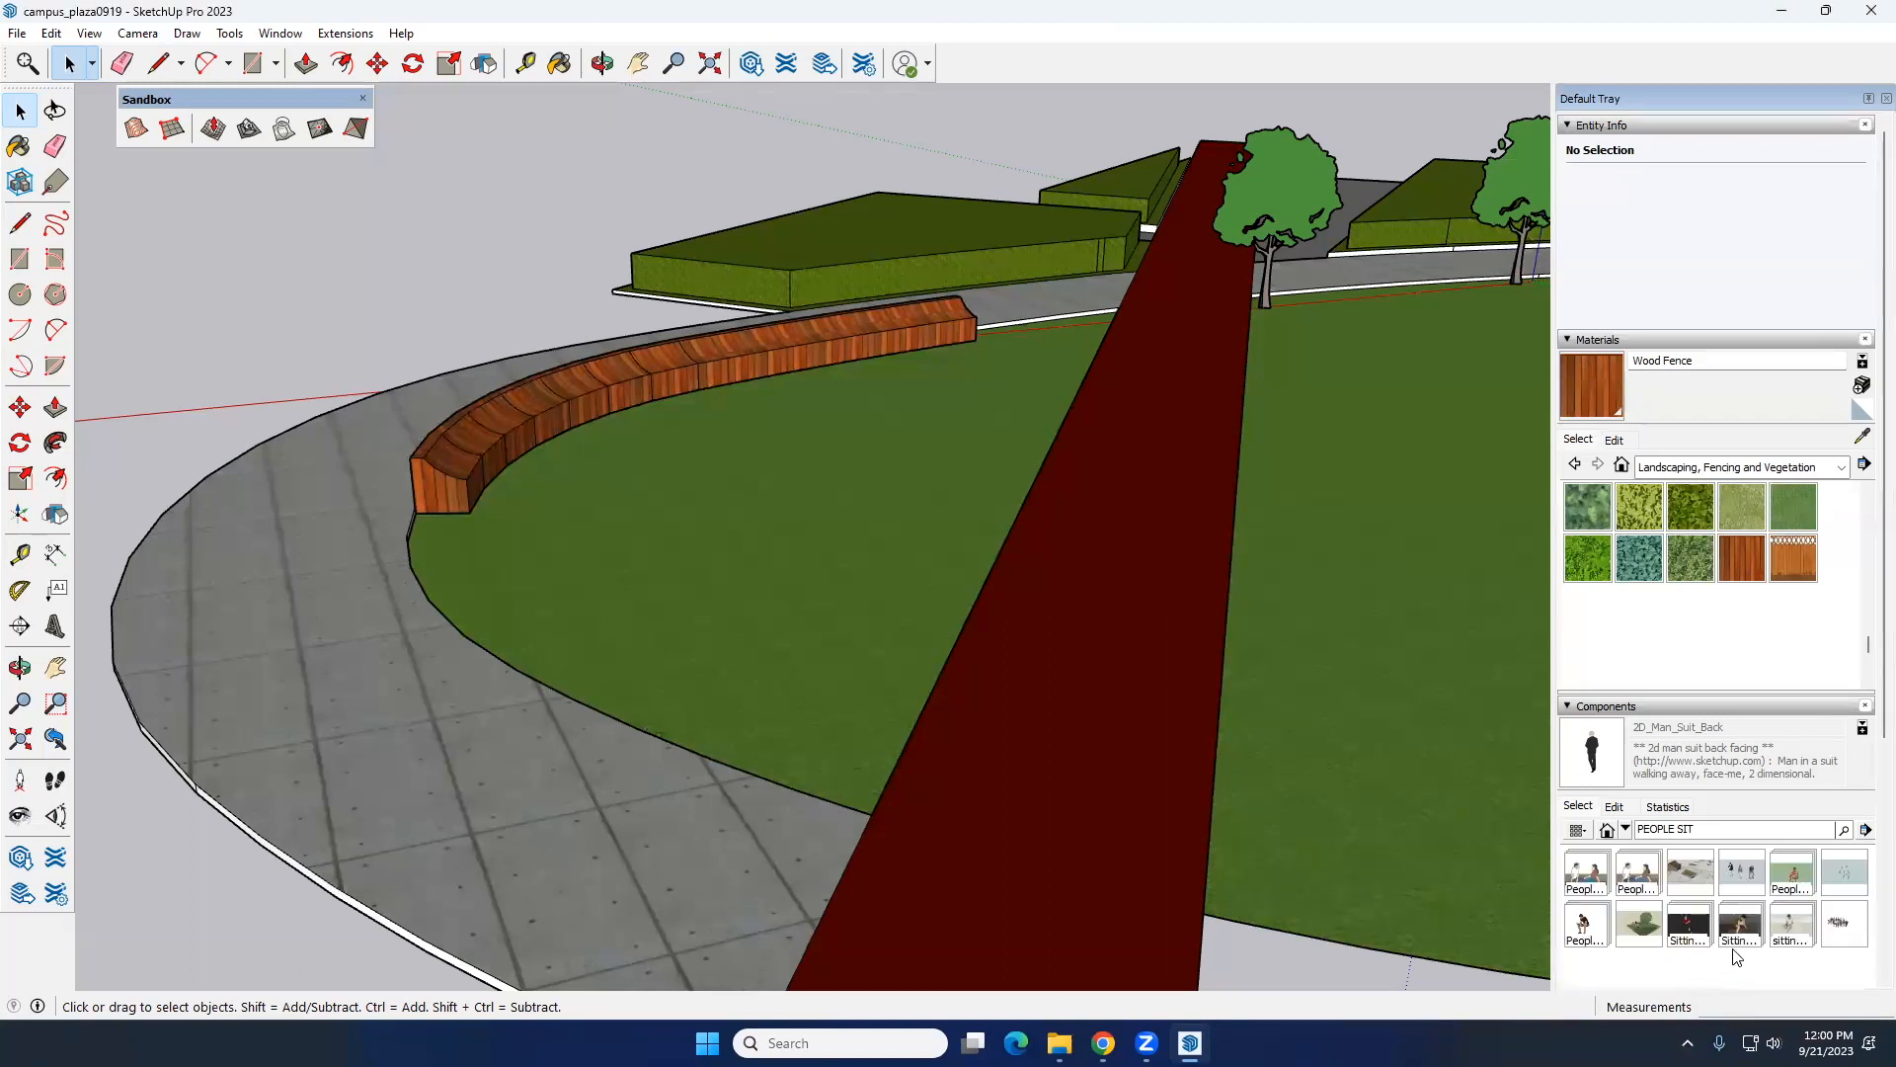
{"action": "left_click", "coordinate": [1790, 927]}
{"action": "left_click", "coordinate": [1587, 874]}
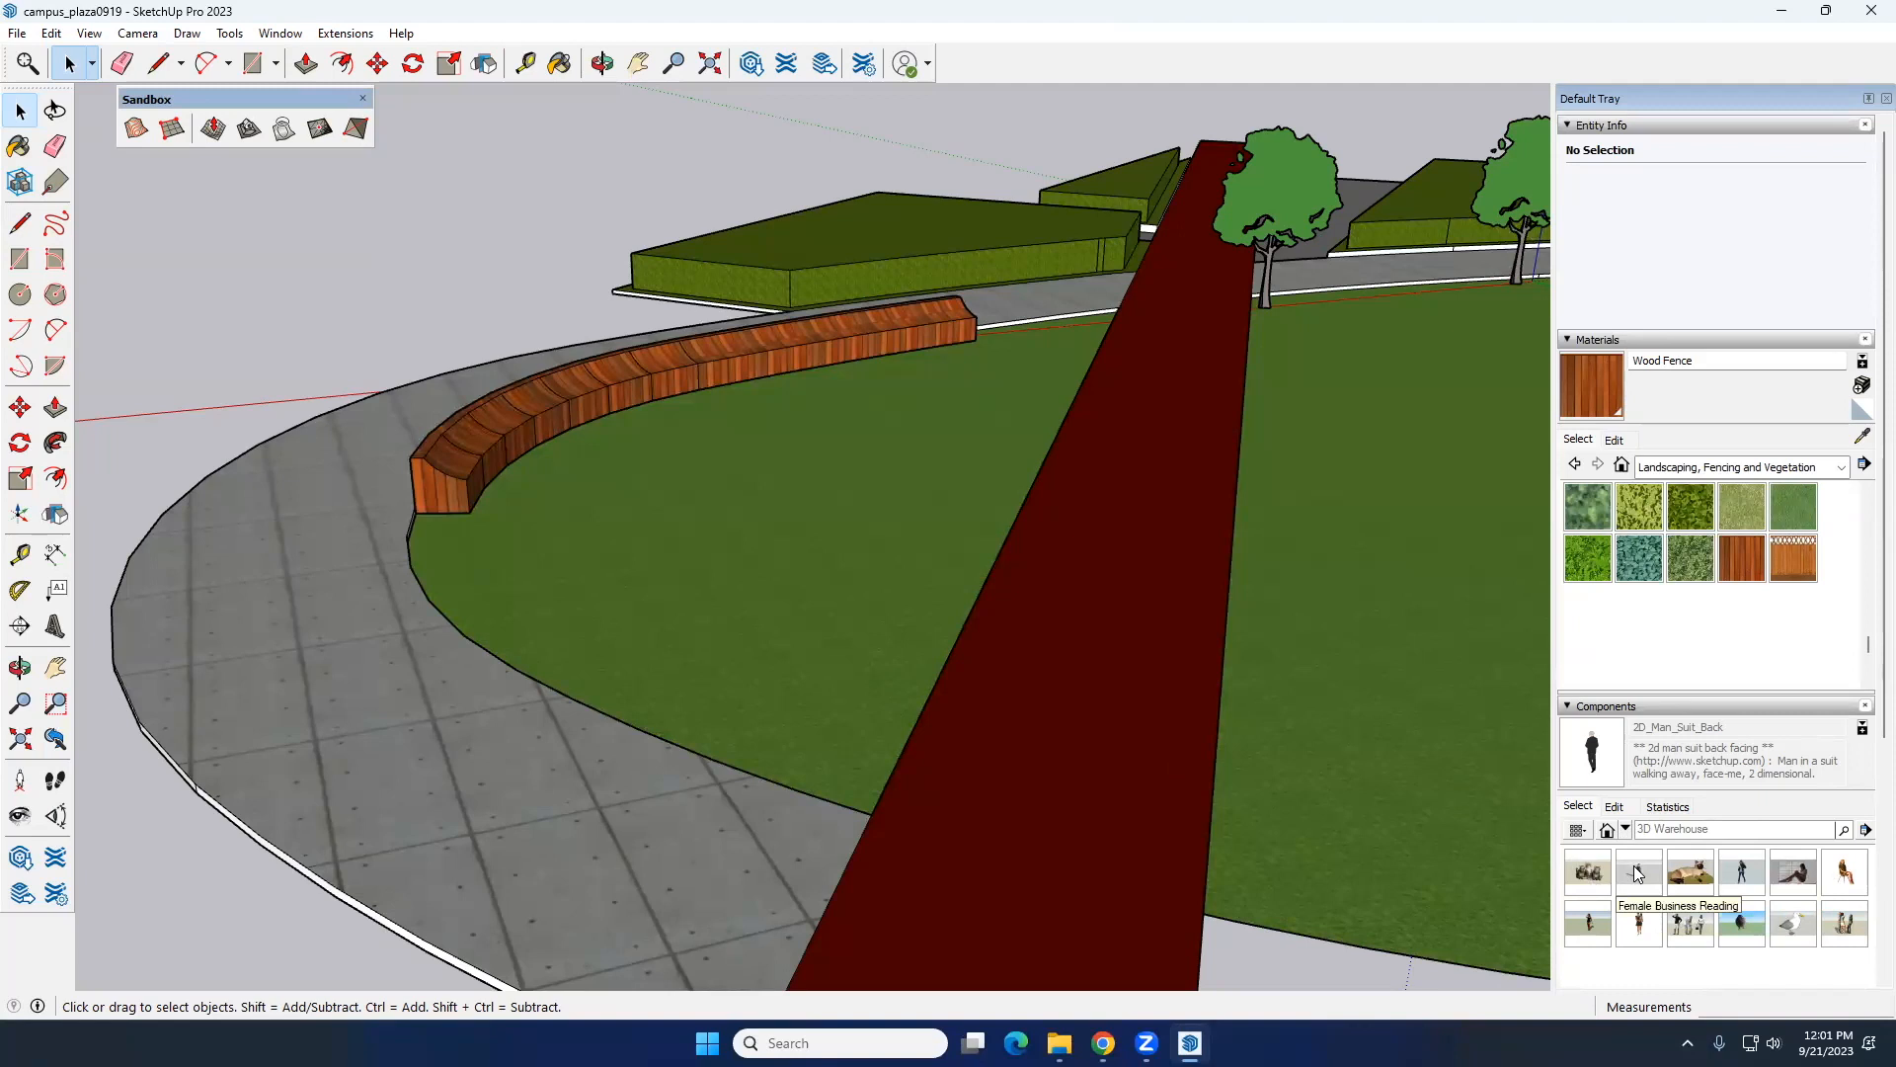
Step: Place the Jeans and Heels walking figure on the lawn in front of the wooden bench and deselect it
{"action": "left_click", "coordinate": [1741, 871]}
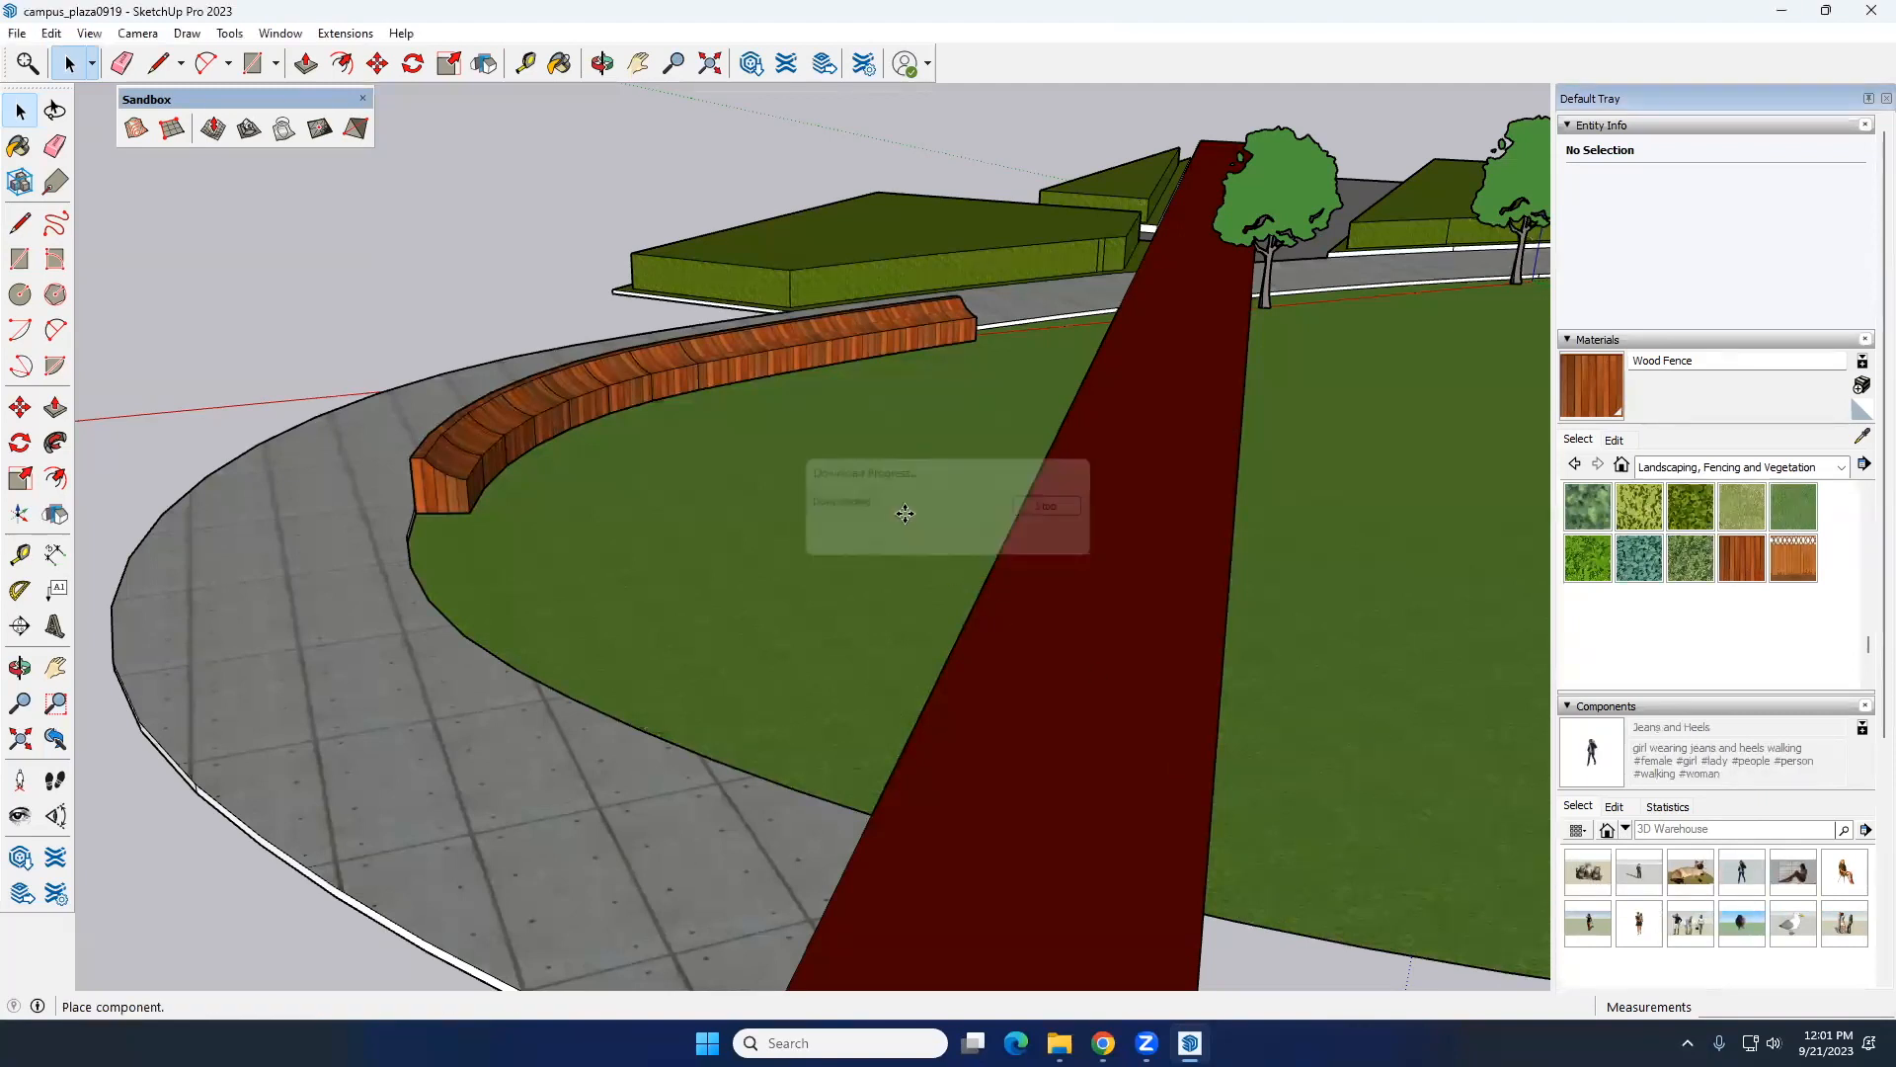
{"action": "left_click", "coordinate": [859, 431]}
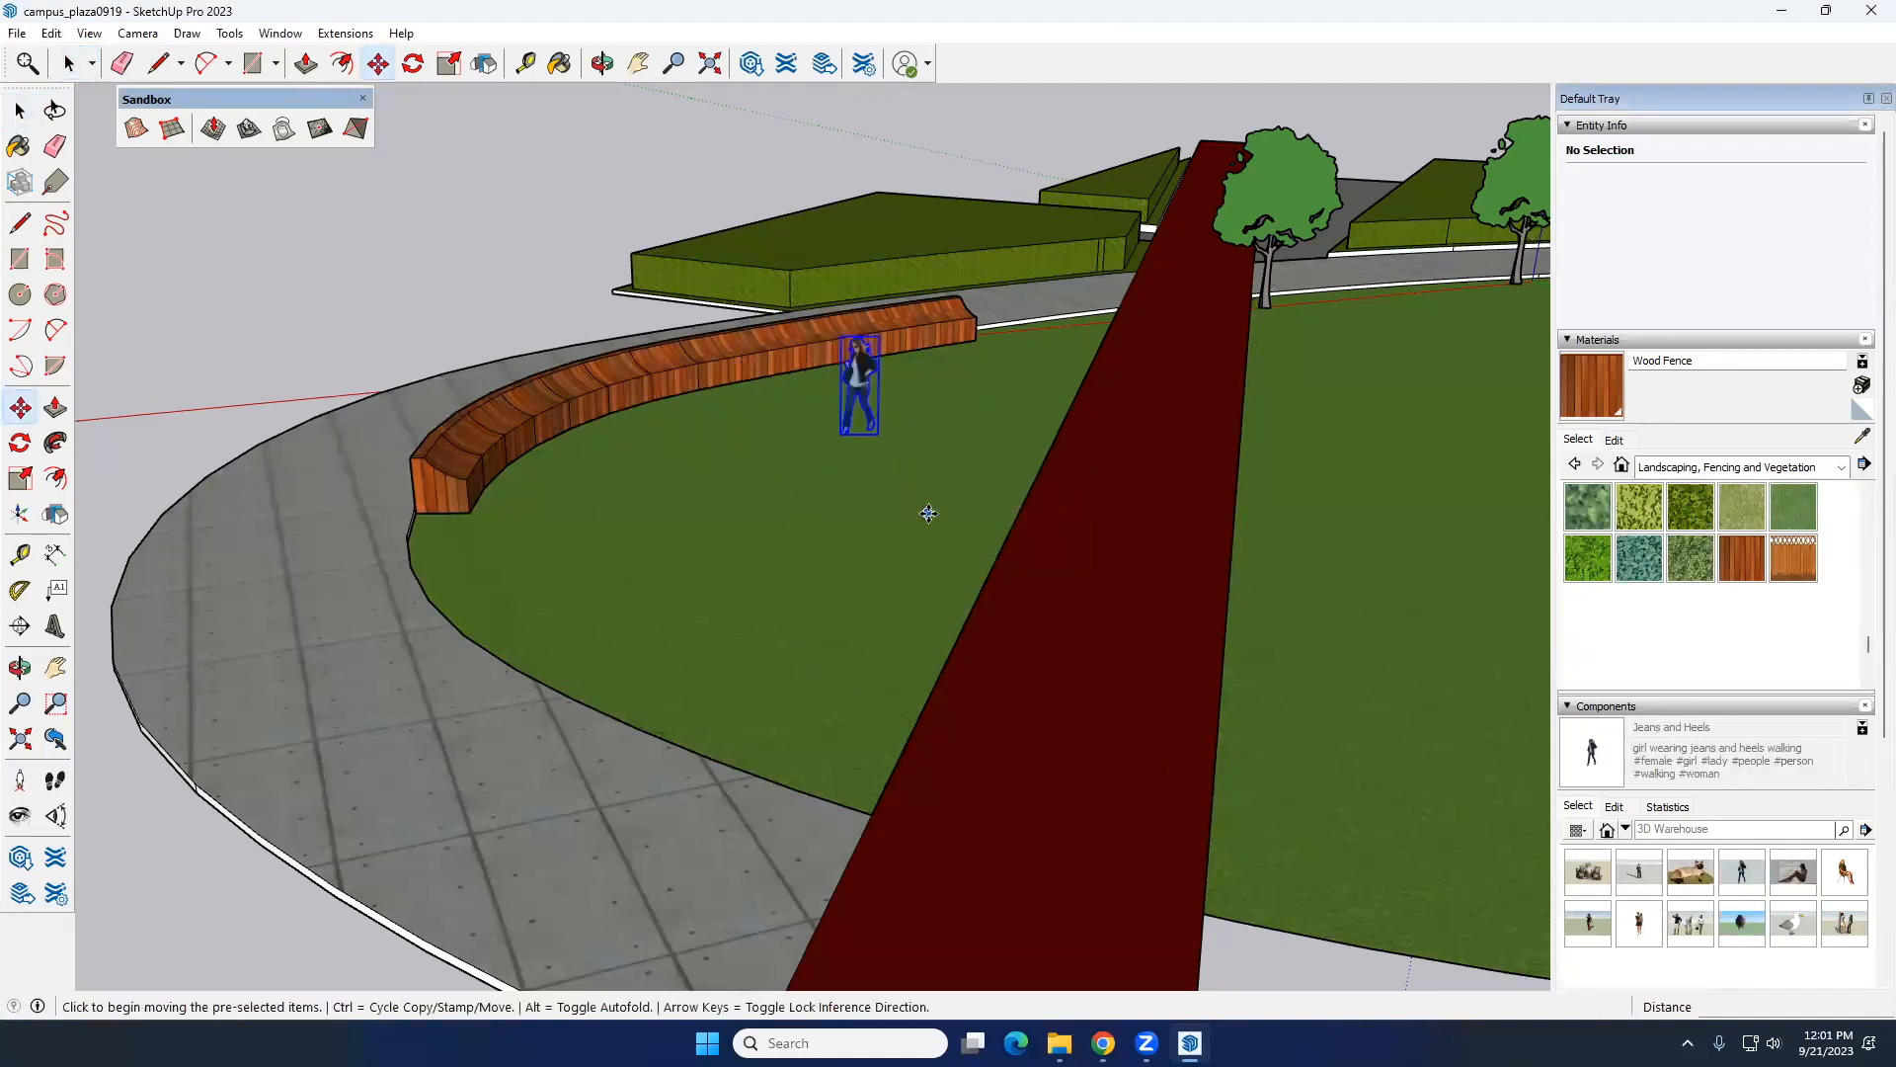
{"action": "key", "text": "space"}
{"action": "left_click", "coordinate": [698, 200]}
Step: Save a copy of the model in the Downloads folder as campus_plaza0921.skp
{"action": "middle_click_drag", "start_coordinate": [698, 415], "coordinate": [783, 386]}
{"action": "scroll", "coordinate": [790, 383], "scroll_direction": "down", "scroll_amount": 5}
{"action": "middle_click_drag", "start_coordinate": [975, 435], "coordinate": [575, 465]}
{"action": "scroll", "coordinate": [757, 468], "scroll_direction": "down", "scroll_amount": 3}
{"action": "middle_click_drag", "start_coordinate": [938, 484], "coordinate": [881, 549]}
{"action": "mouse_move", "coordinate": [657, 515]}
{"action": "middle_mouse_down", "text": "shift"}
{"action": "mouse_move", "coordinate": [632, 525]}
{"action": "mouse_move", "coordinate": [691, 529]}
{"action": "middle_mouse_up", "text": "shift"}
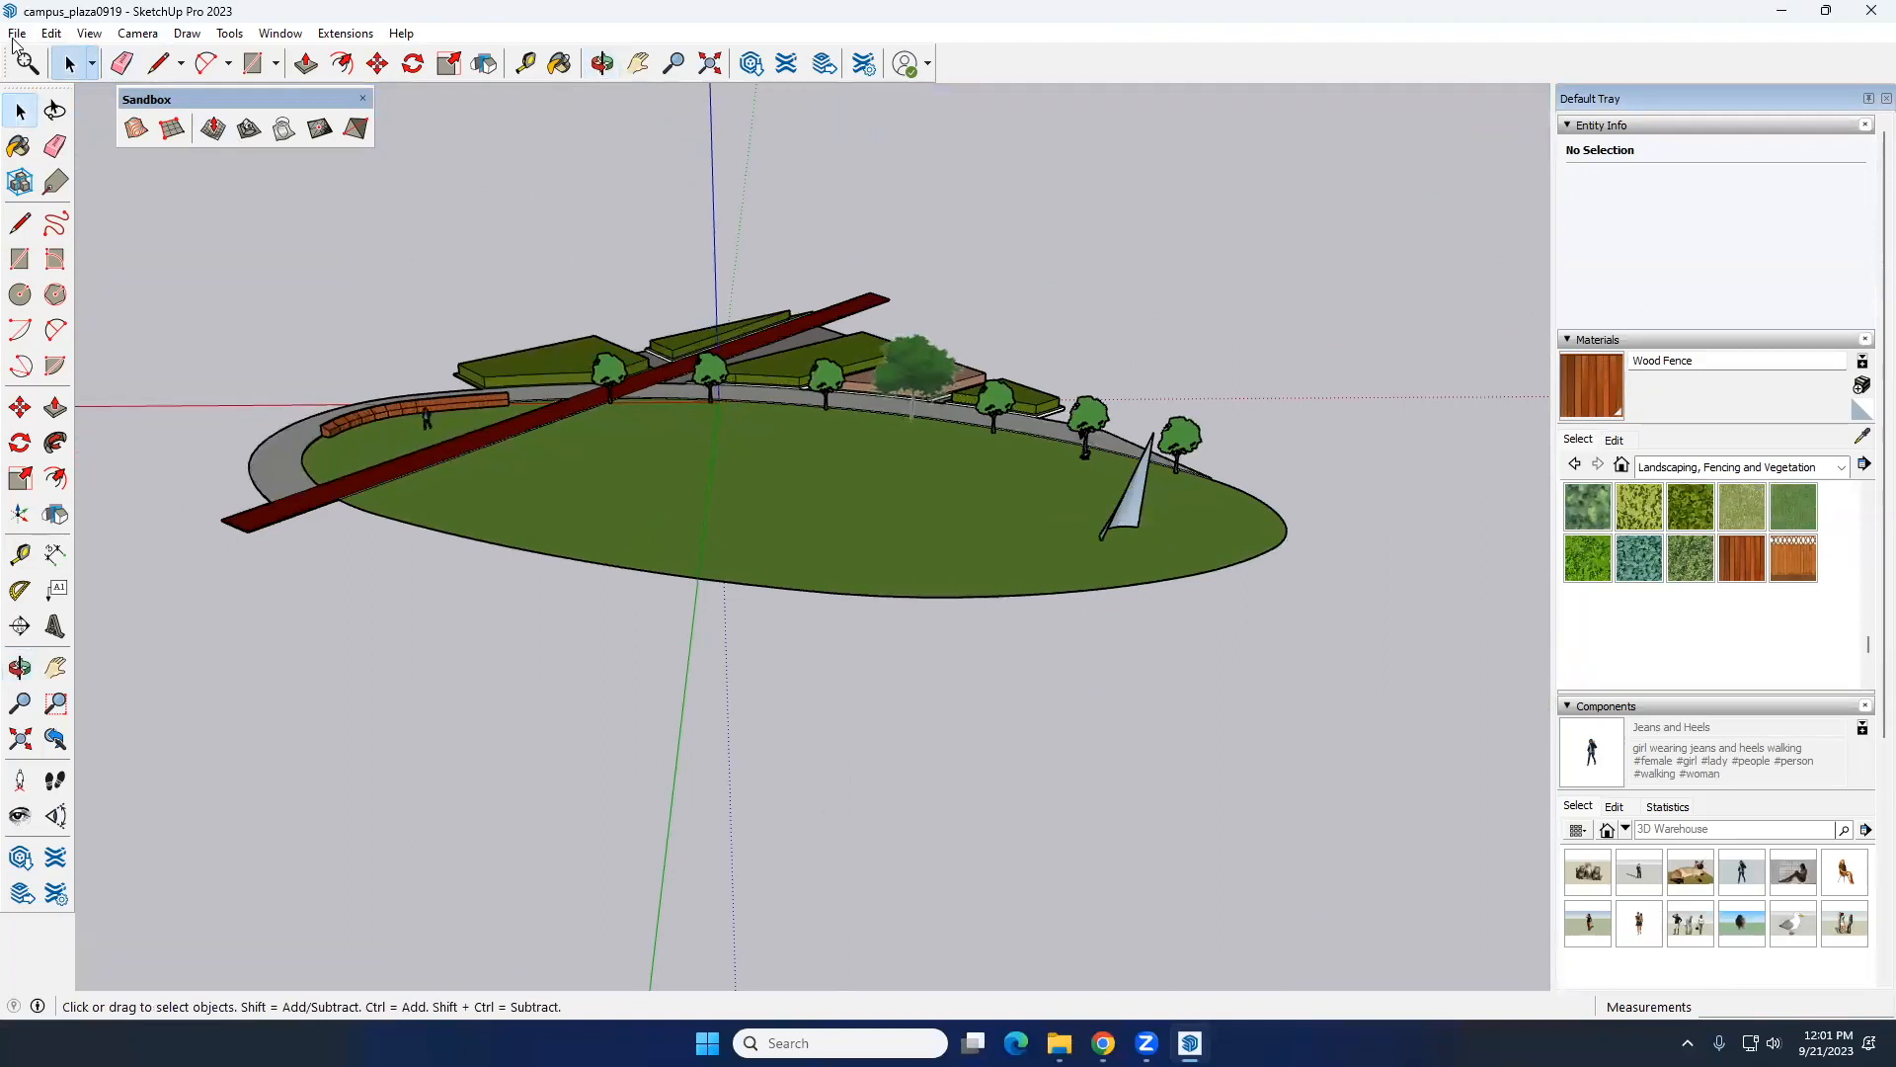
{"action": "left_click", "coordinate": [17, 33]}
{"action": "left_click", "coordinate": [60, 150]}
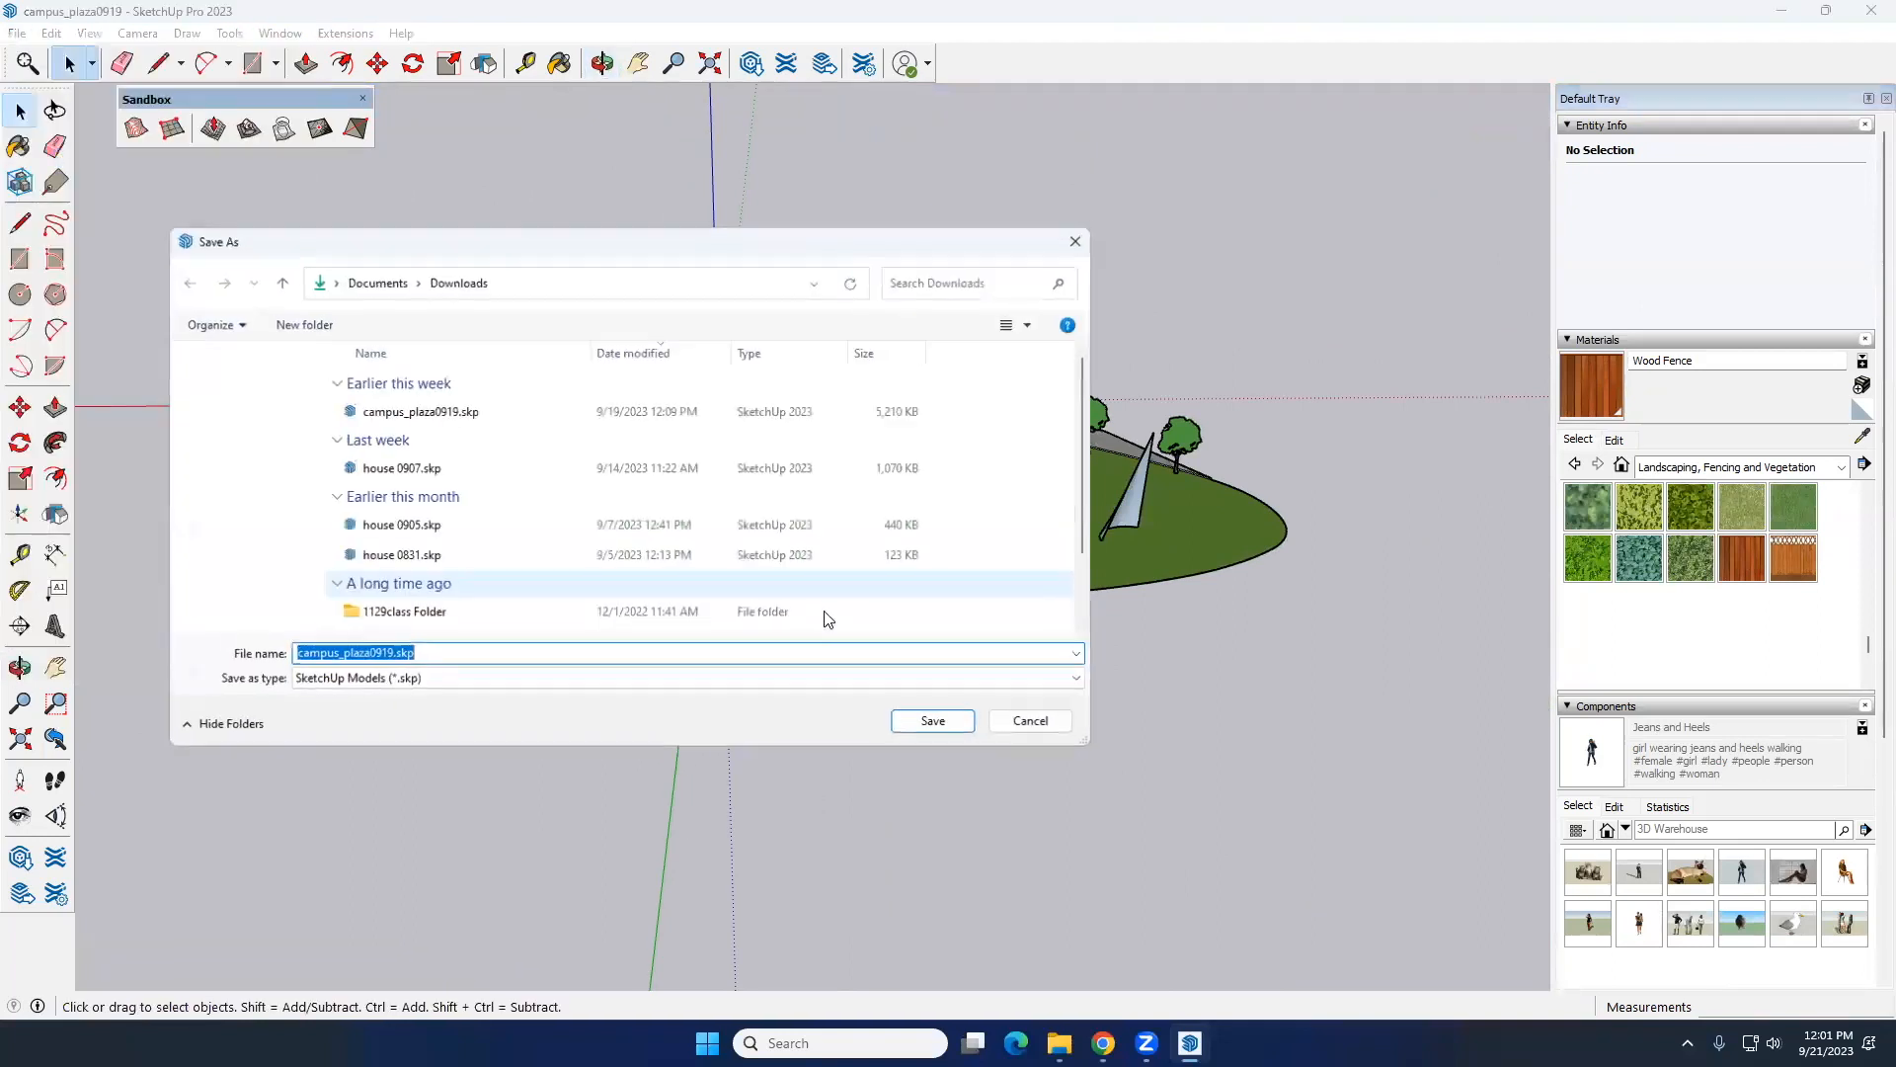
{"action": "left_click", "coordinate": [381, 656]}
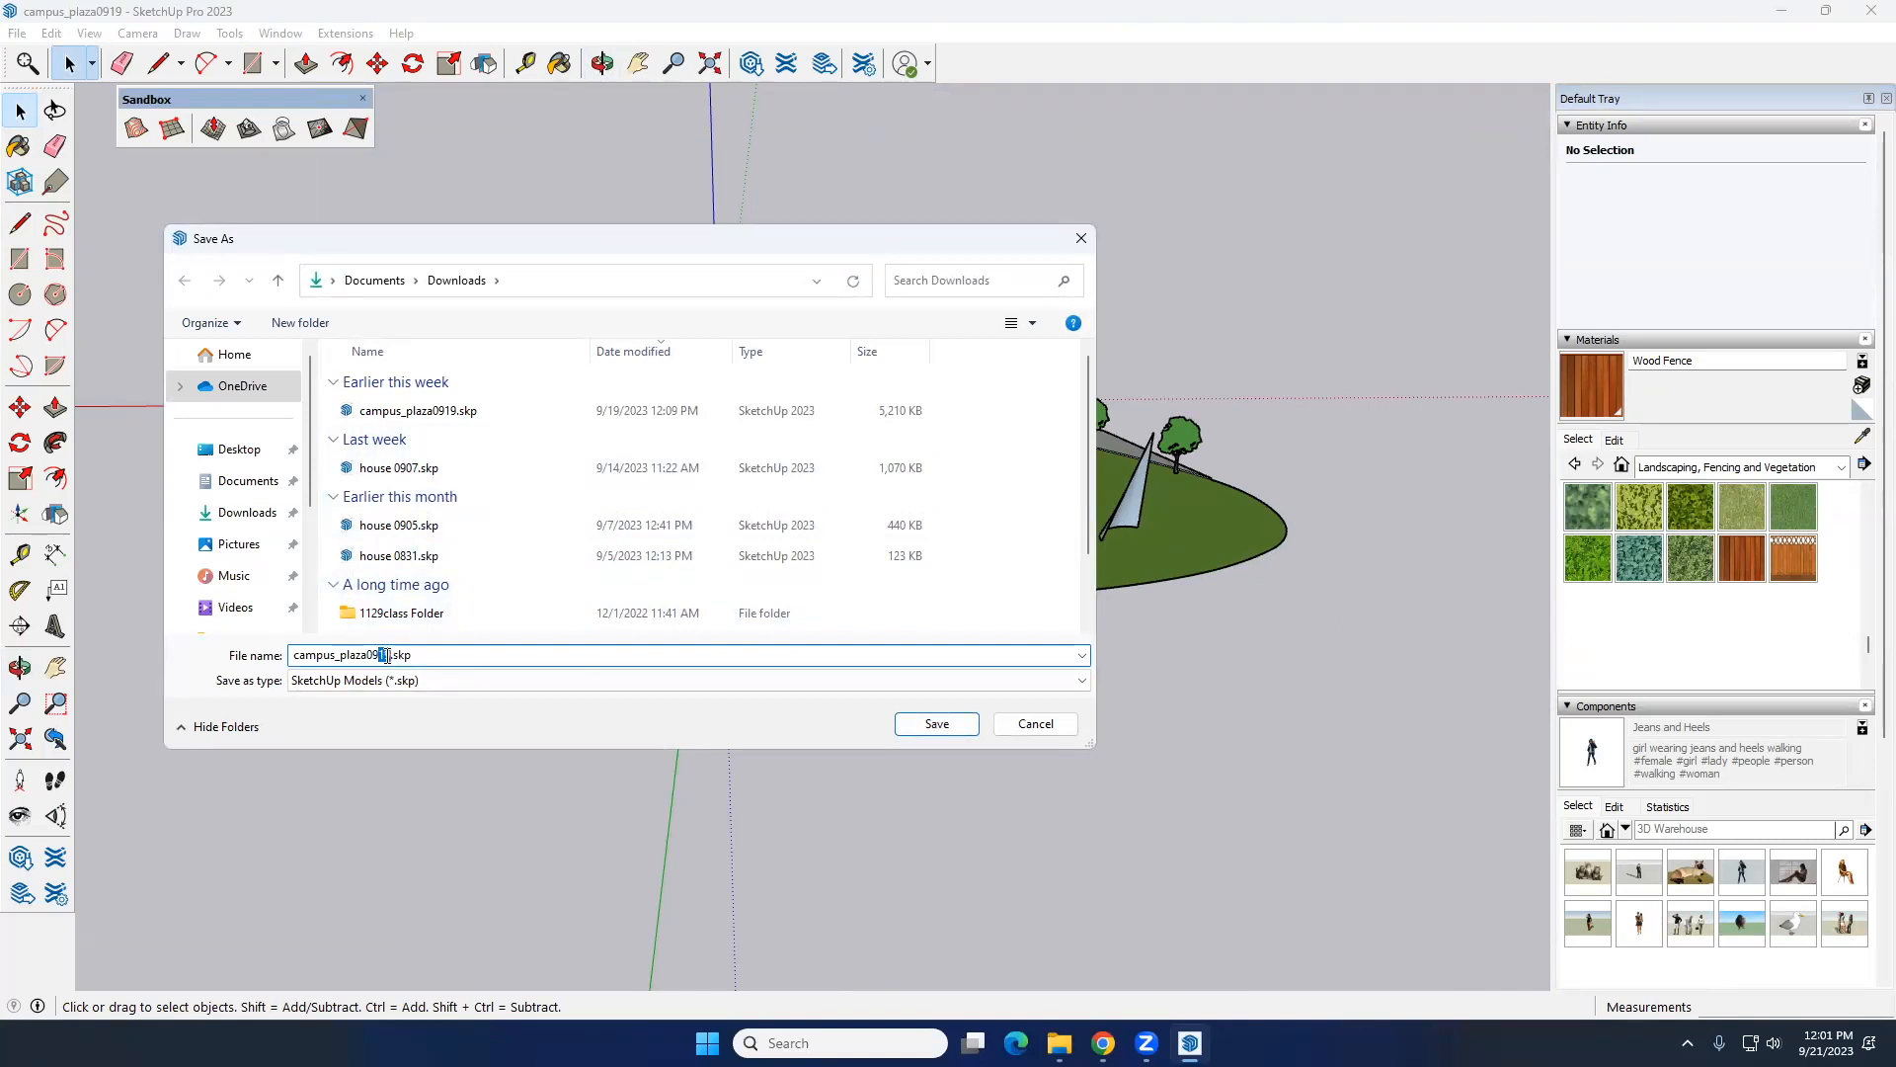
{"action": "left_click", "coordinate": [934, 724]}
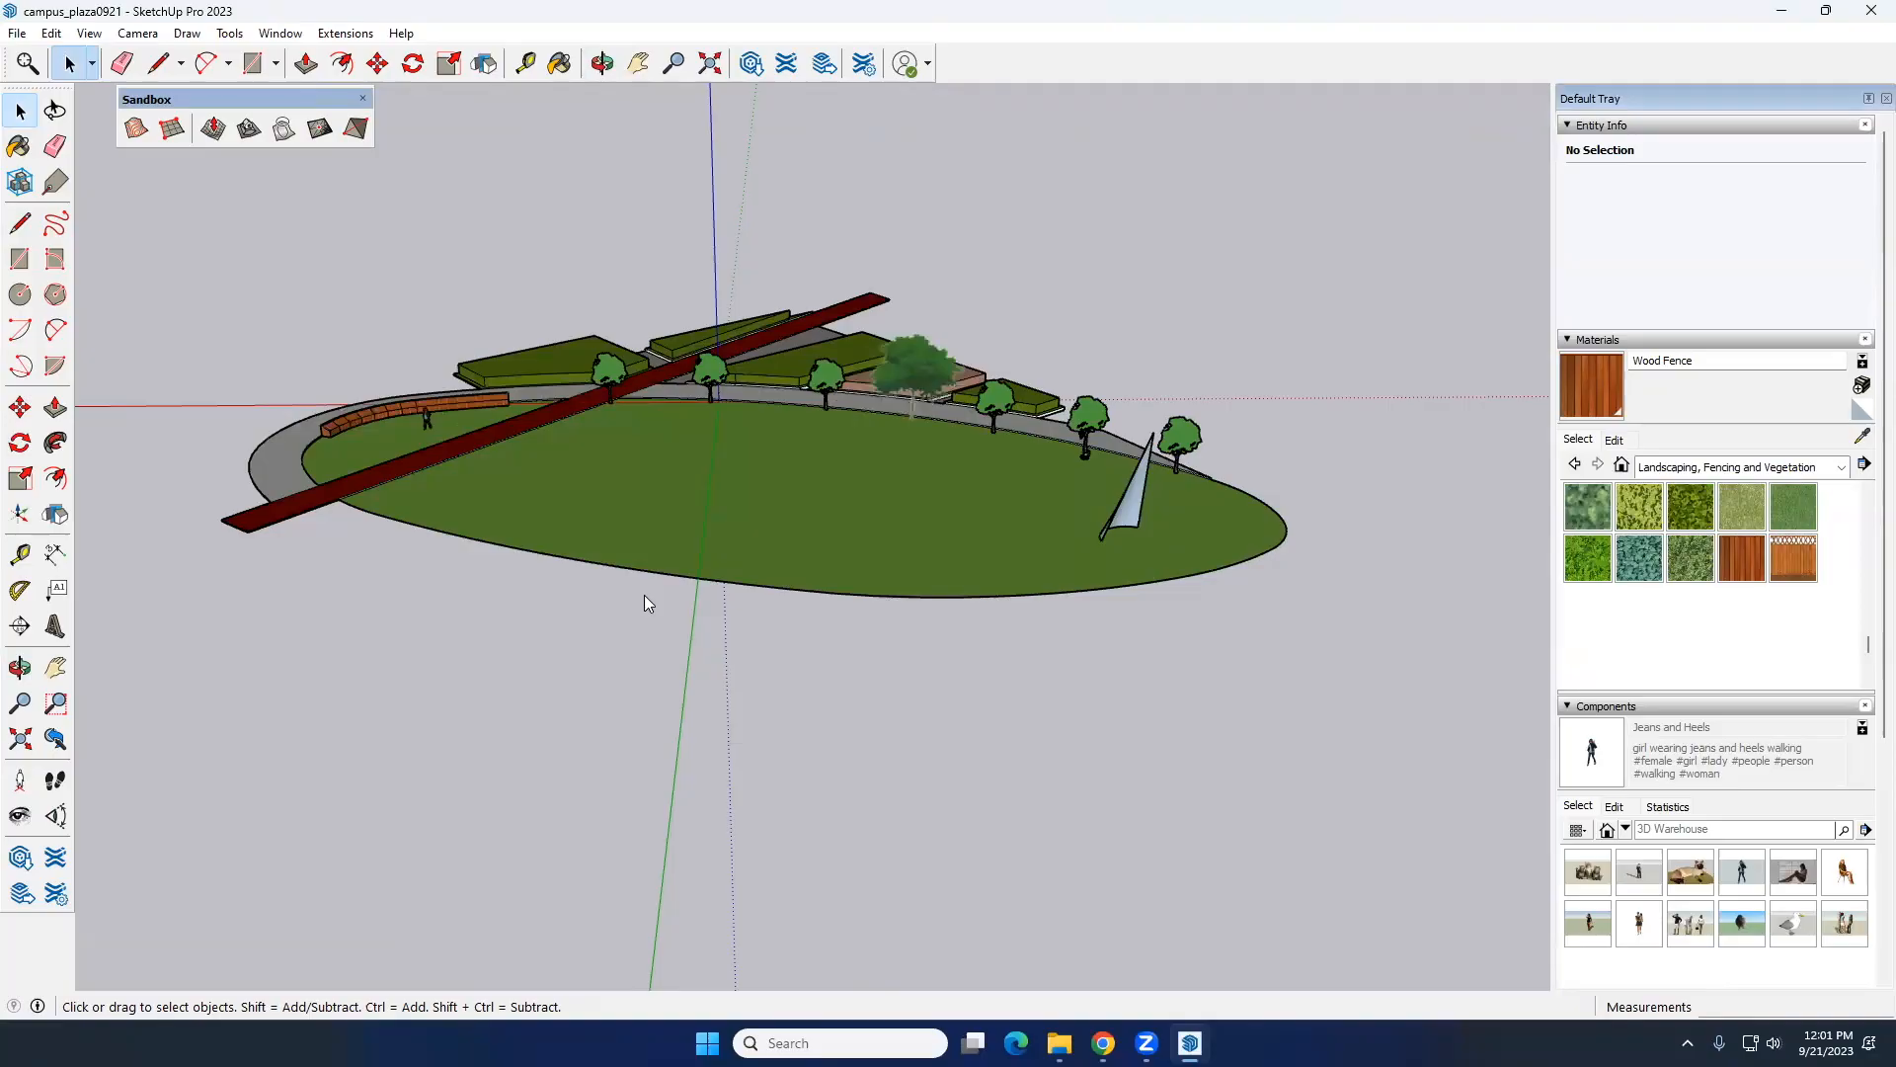